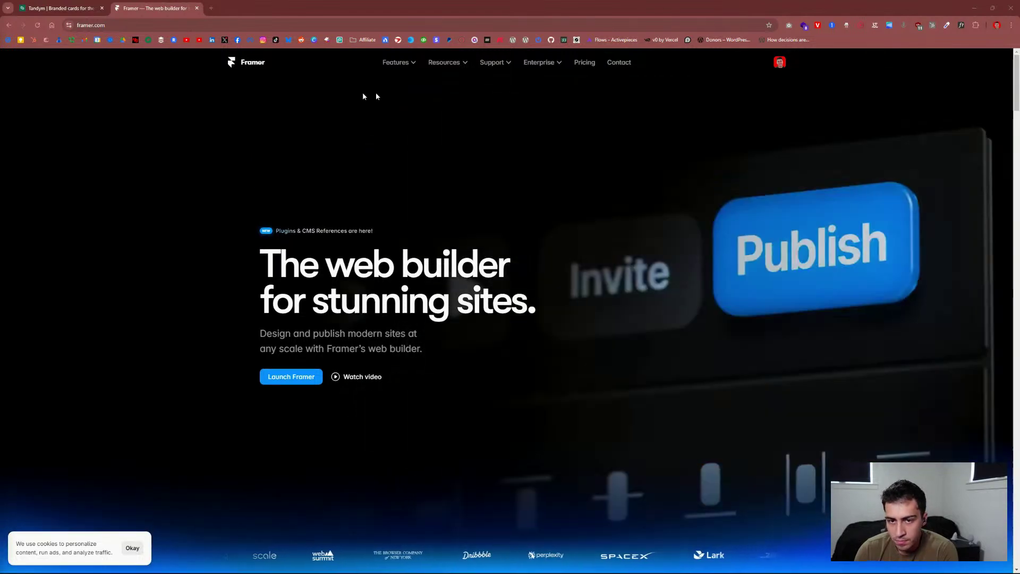
# Step: View the Tandym homepage and its Shoppers menu, and select the site's web address
pyautogui.click(81, 13)
pyautogui.moveTo(149, 64)
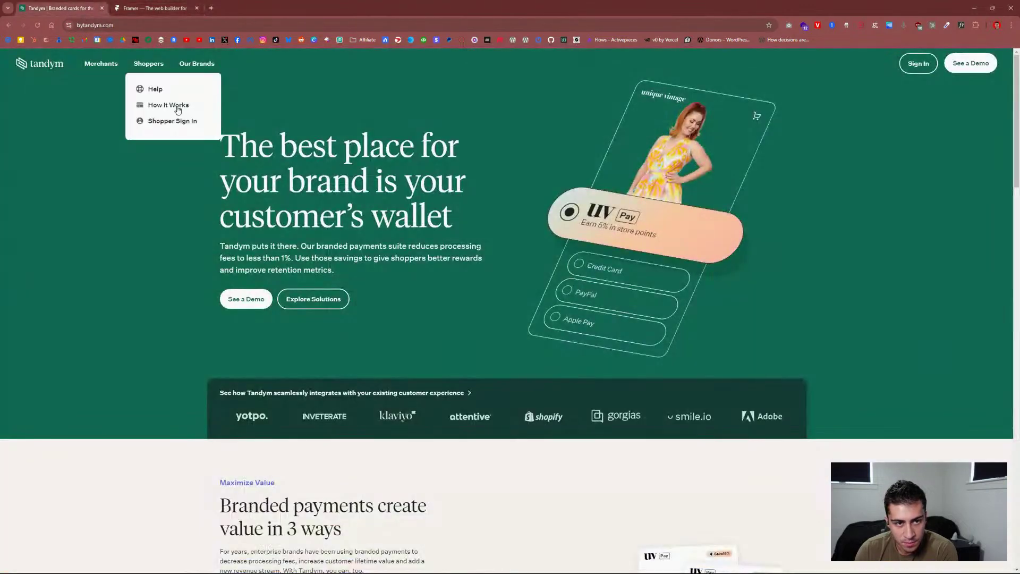
pyautogui.click(123, 25)
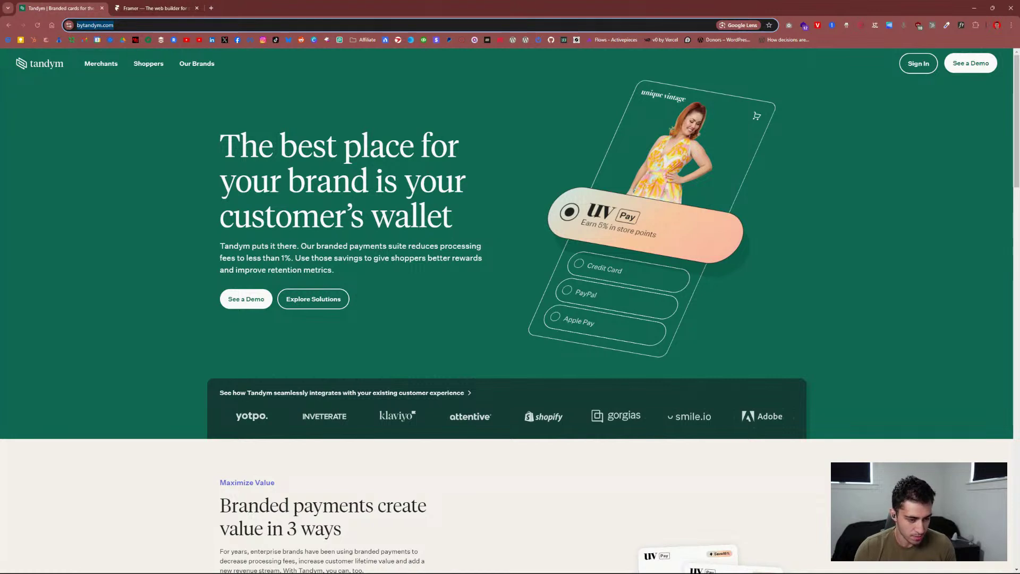
pyautogui.hotkey('alt', 'Tab')
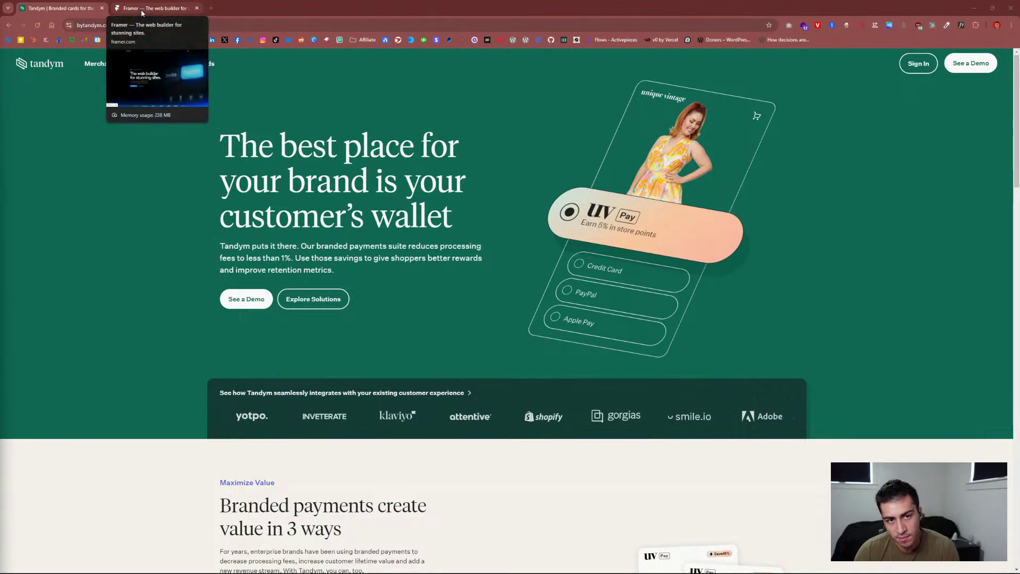
# Step: Return to the Framer website and open the account's Projects overview
pyautogui.click(141, 9)
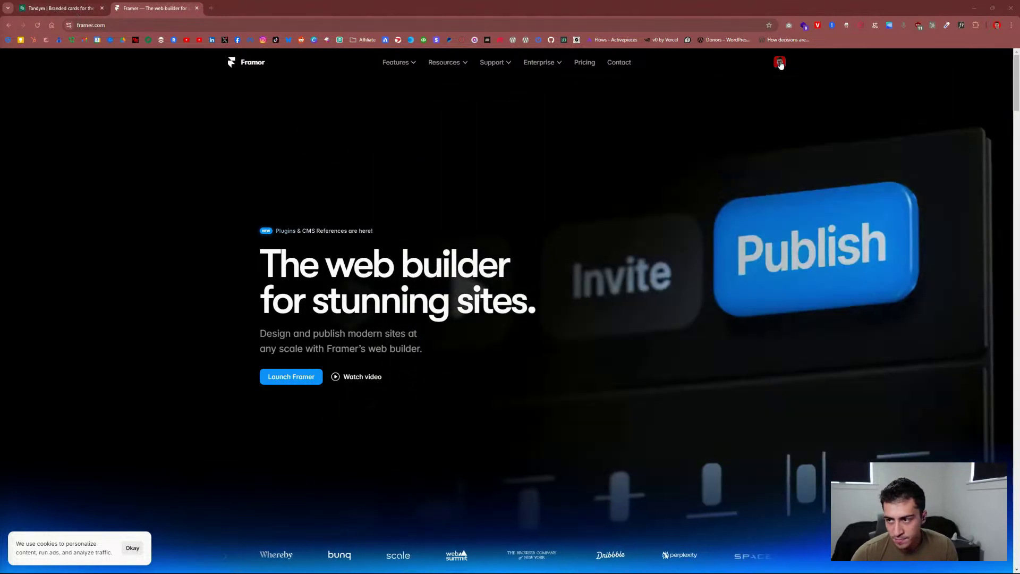
pyautogui.click(781, 63)
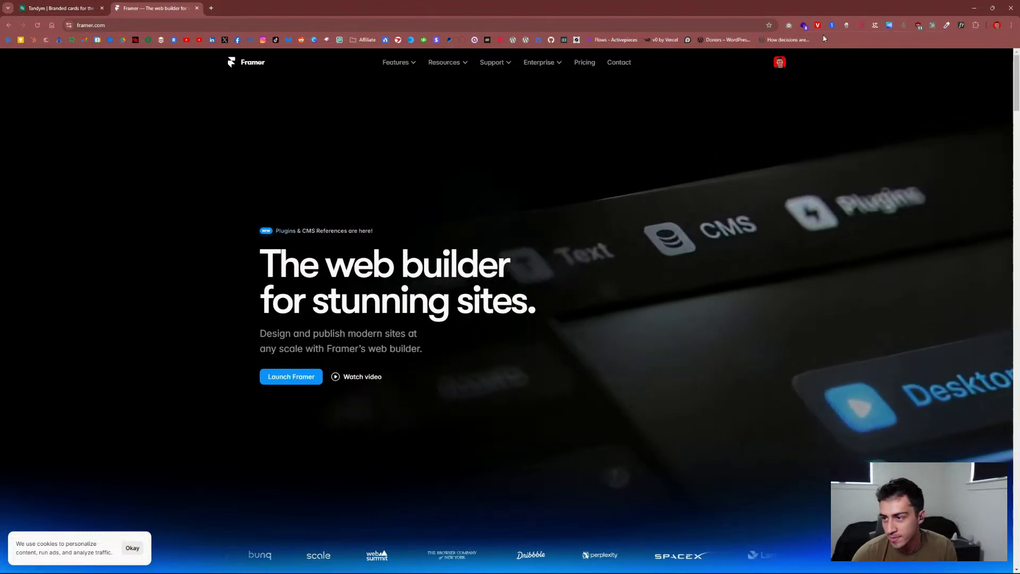
pyautogui.click(779, 66)
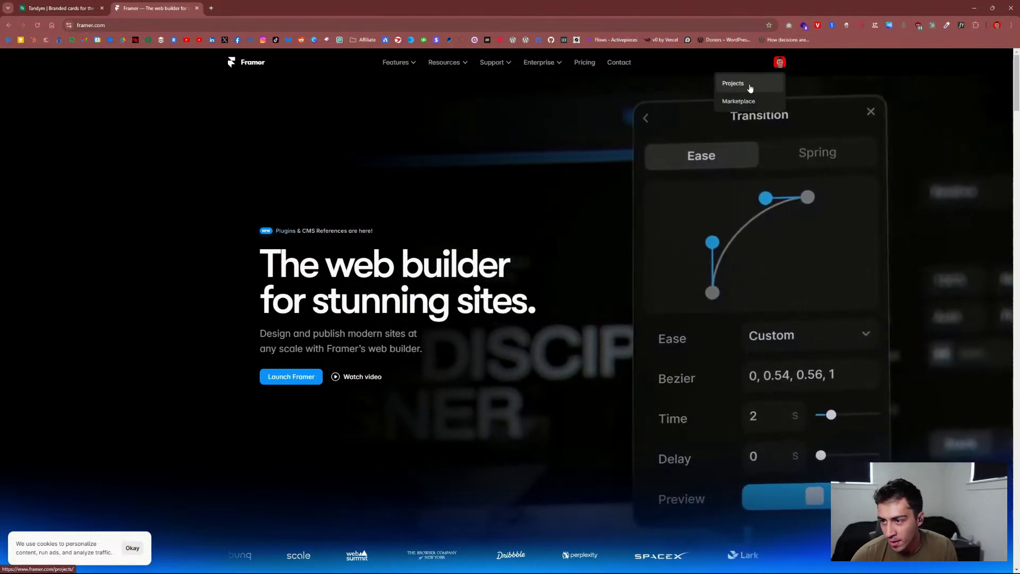
pyautogui.click(750, 85)
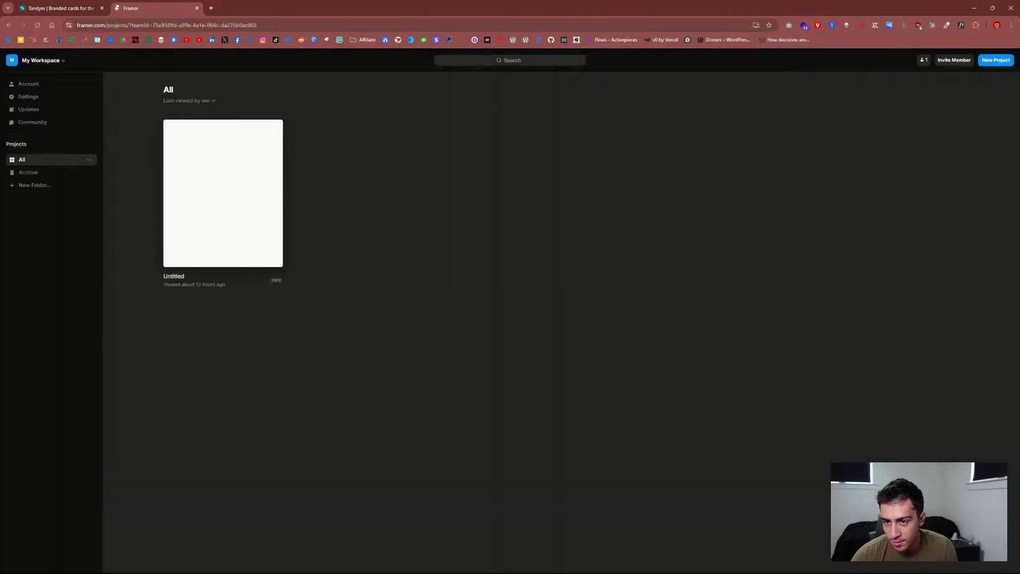
pyautogui.hotkey('alt', 'Tab')
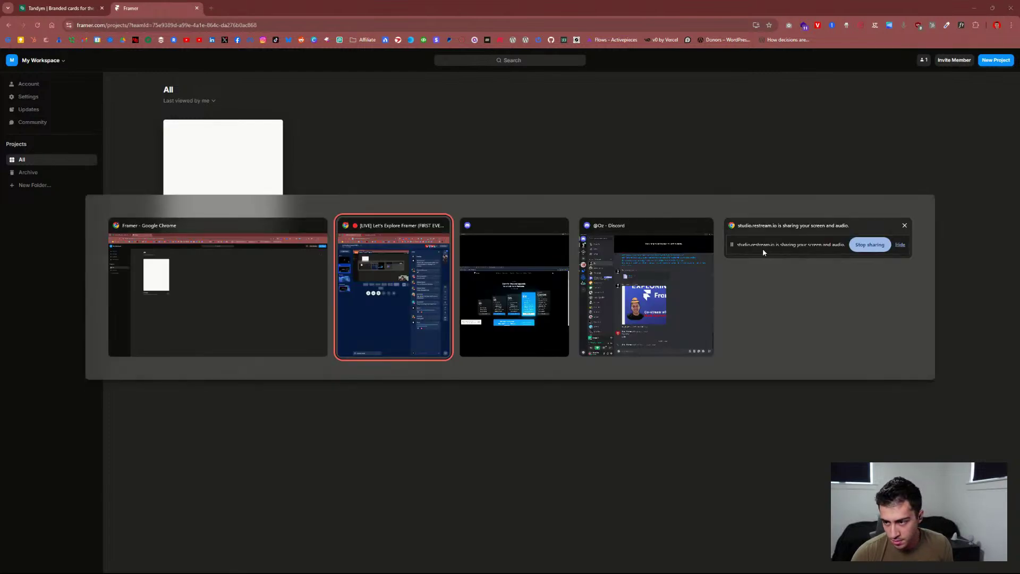
pyautogui.press('Tab')
pyautogui.press('Tab')
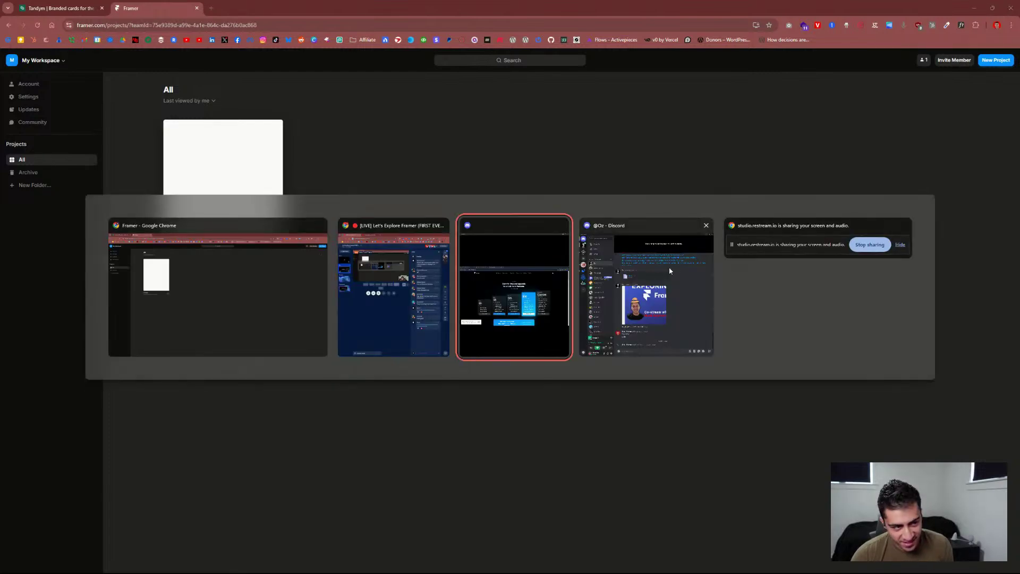
pyautogui.click(535, 294)
pyautogui.press('super+Right')
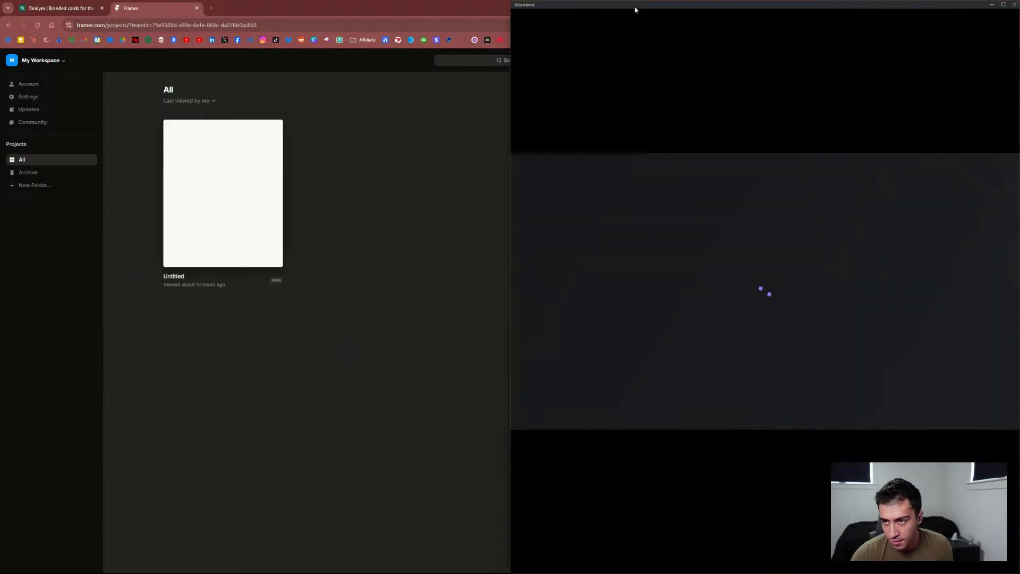
pyautogui.hotkey('alt', 'Tab')
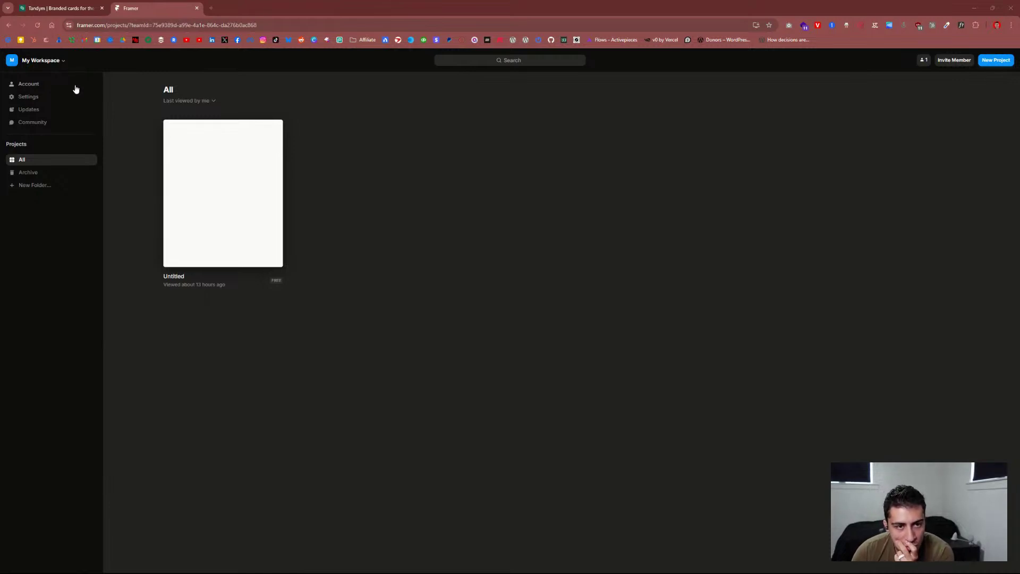
# Step: Open the Untitled project in the editor
pyautogui.click(254, 189)
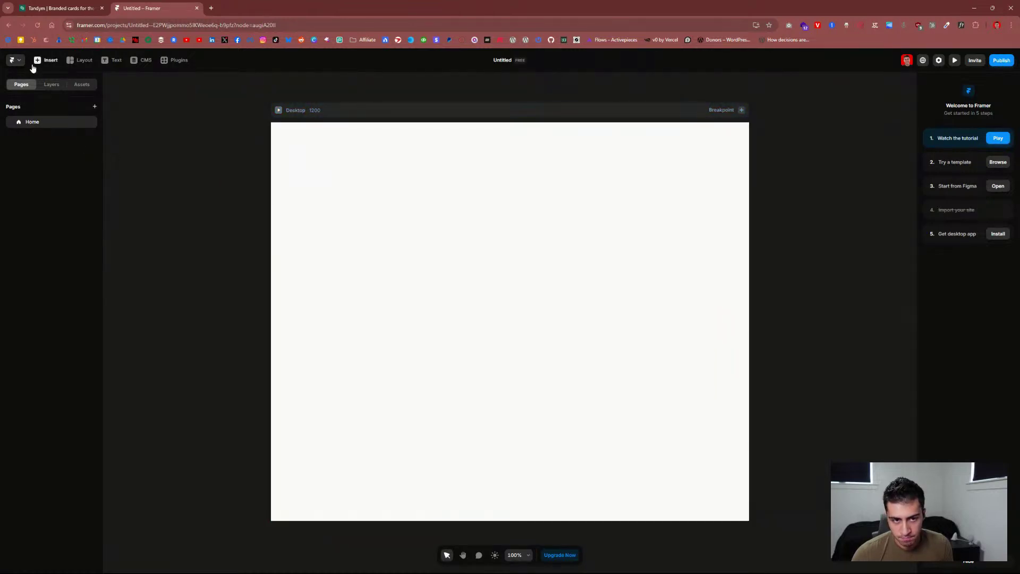
pyautogui.scroll(1, 362, 209)
pyautogui.scroll(-2, 364, 212)
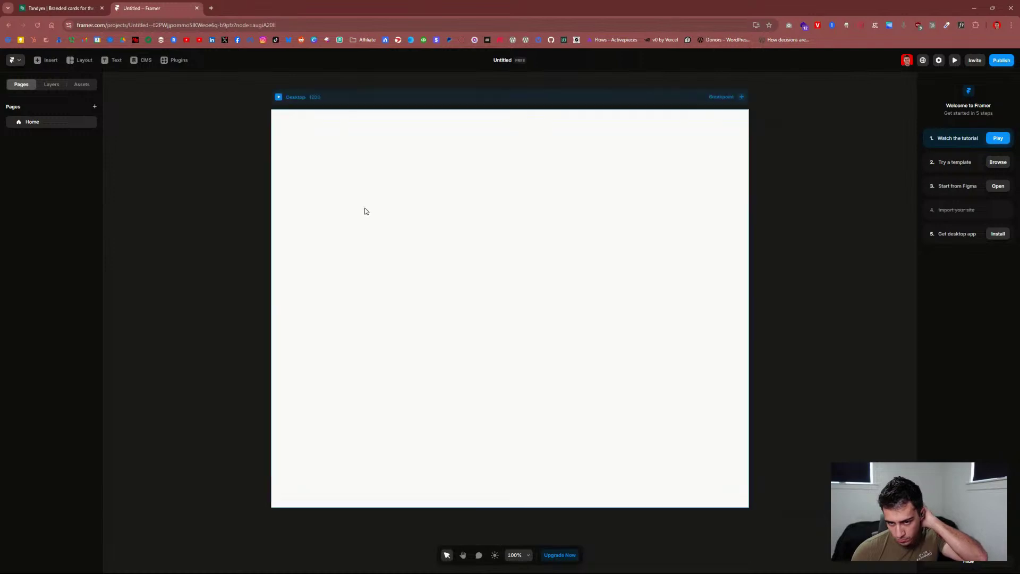
pyautogui.scroll(2, 381, 228)
pyautogui.scroll(-1, 381, 227)
pyautogui.scroll(2, 380, 225)
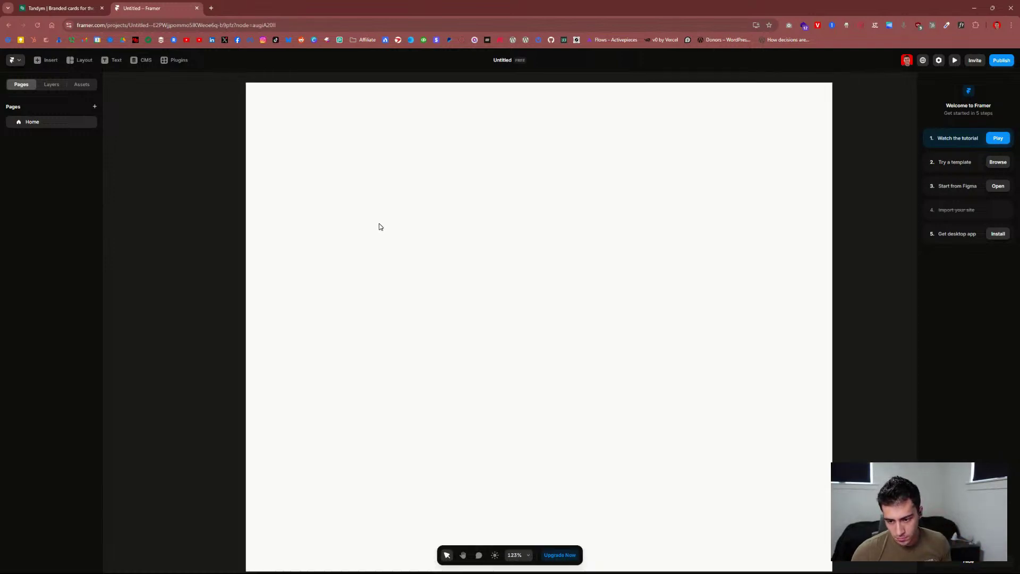
pyautogui.scroll(-2, 380, 226)
pyautogui.scroll(-2, 380, 225)
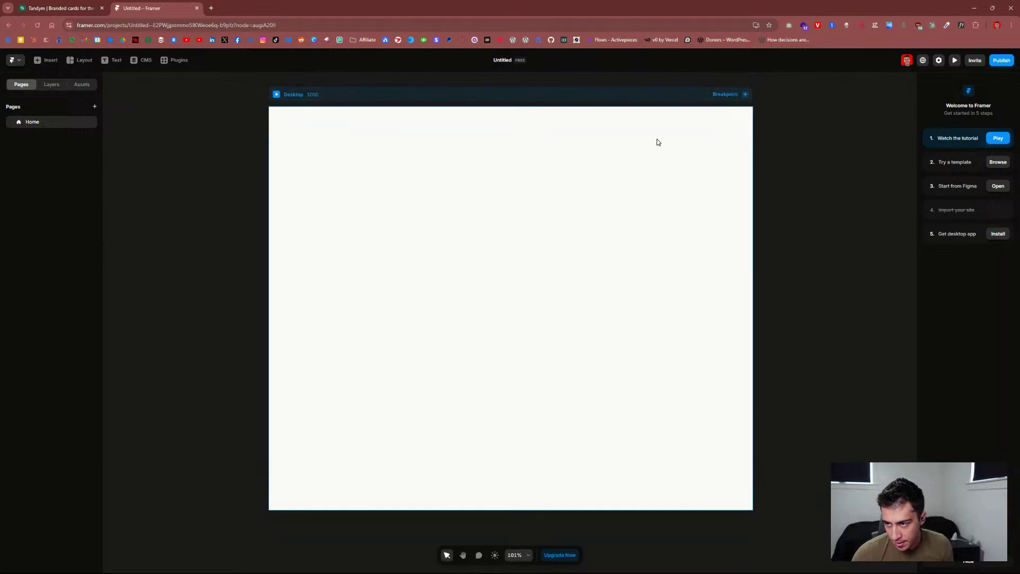
# Step: Check the Shoppers navigation item on the Tandym homepage and return to the Framer project
pyautogui.click(77, 9)
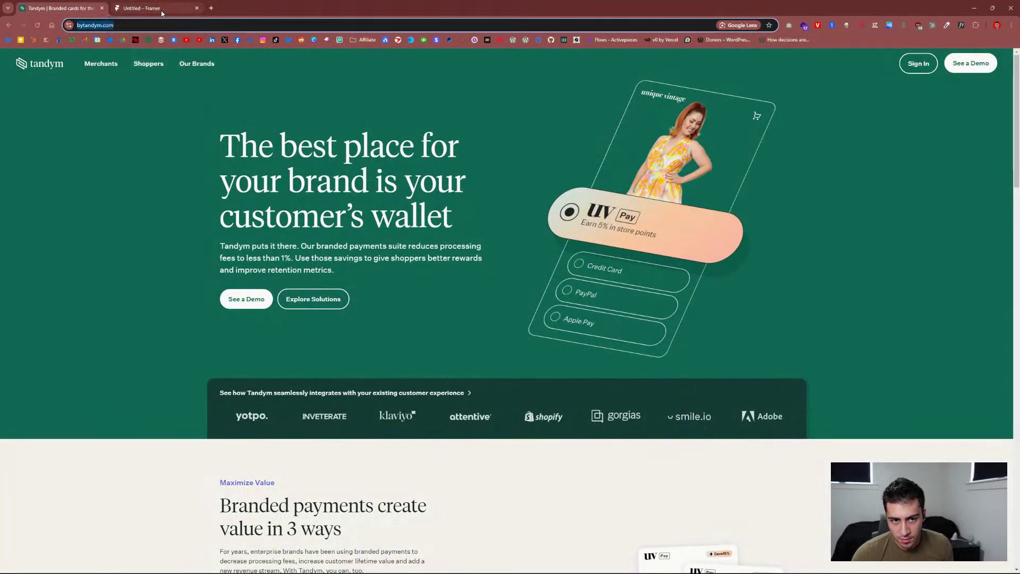
pyautogui.moveTo(158, 67)
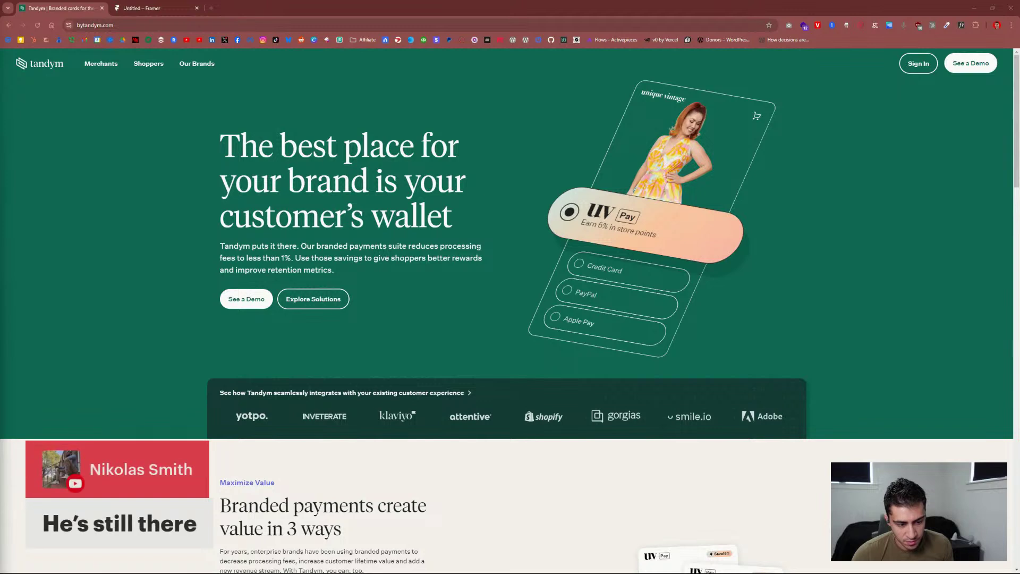
pyautogui.click(165, 8)
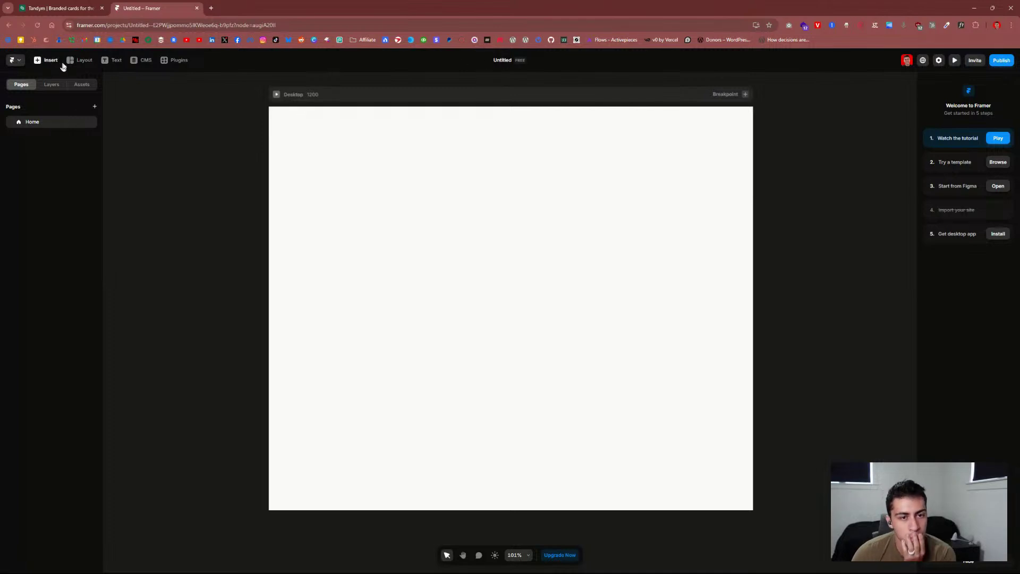
# Step: Bring up the ready-made Navigation components available for insertion
pyautogui.click(80, 60)
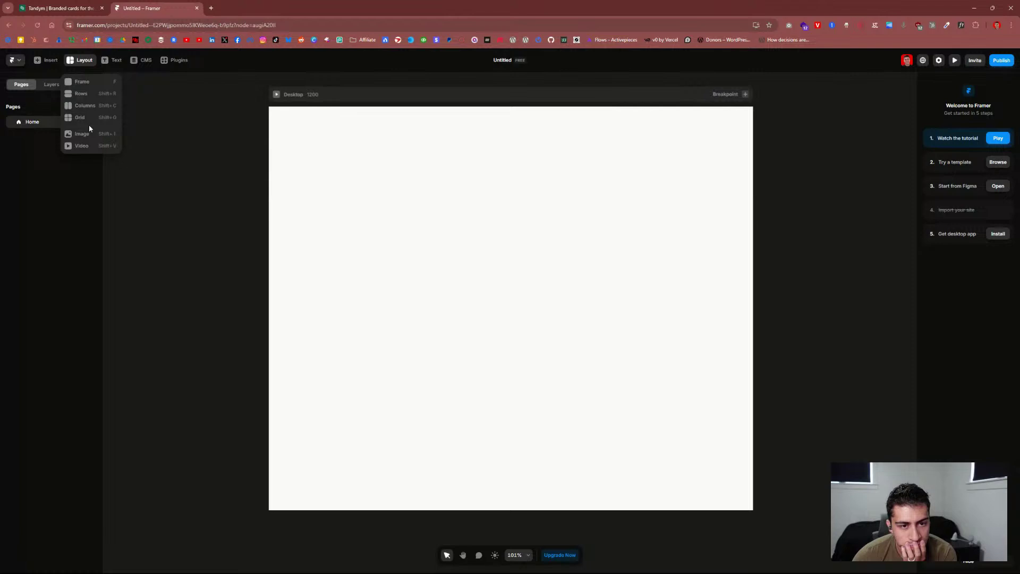
pyautogui.click(51, 60)
pyautogui.moveTo(75, 130)
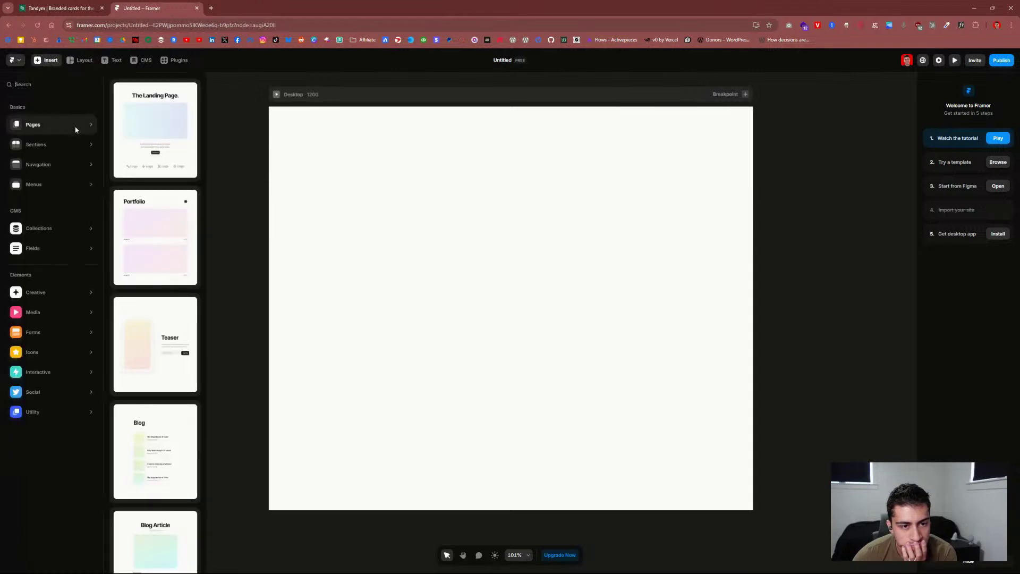
pyautogui.moveTo(73, 165)
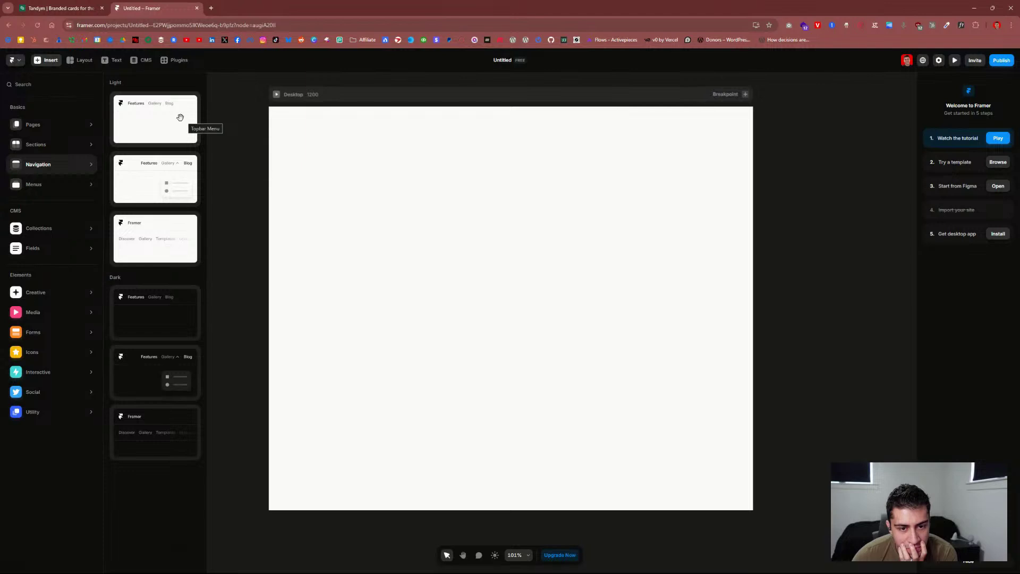
# Step: Compare the Navigation components with the Merchants and Shoppers dropdown menus on the Tandym homepage
pyautogui.click(59, 8)
pyautogui.click(142, 8)
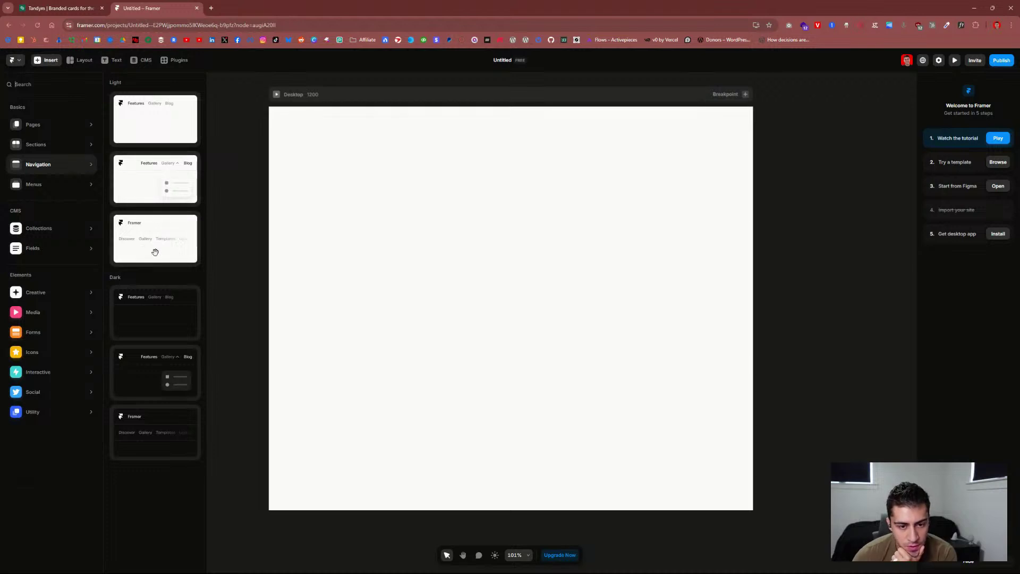
pyautogui.click(88, 8)
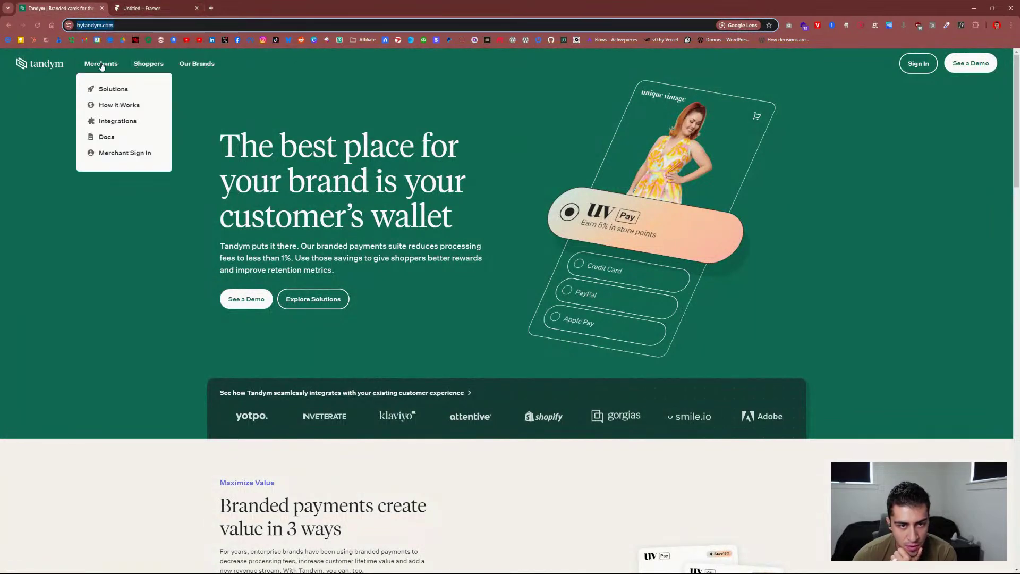
pyautogui.click(141, 8)
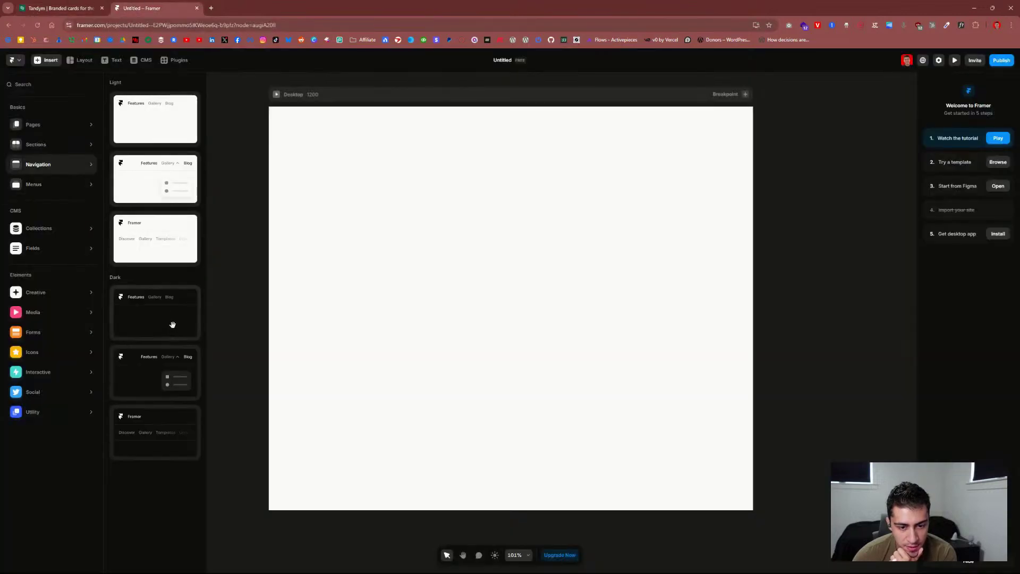
pyautogui.click(72, 8)
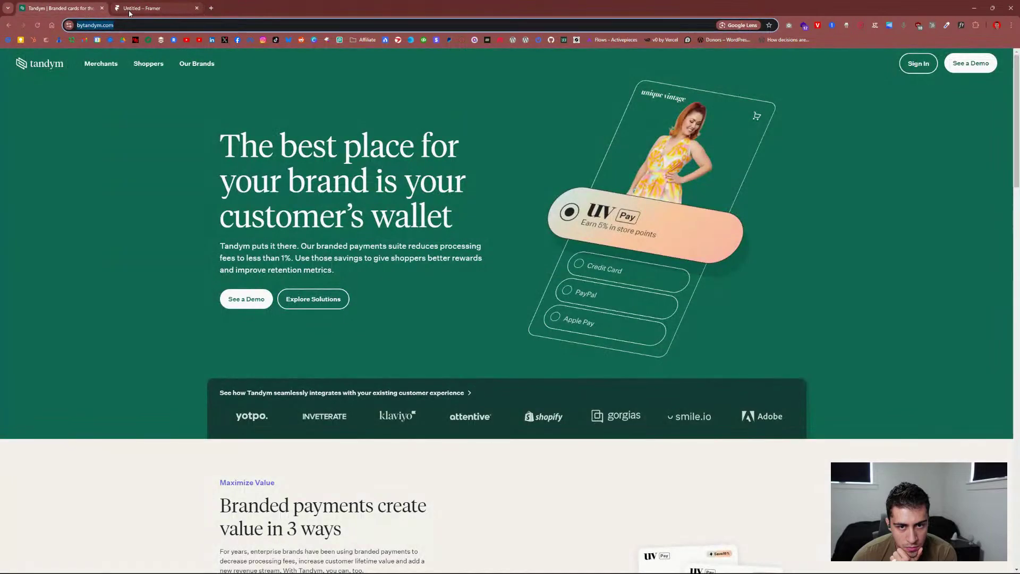
pyautogui.moveTo(142, 67)
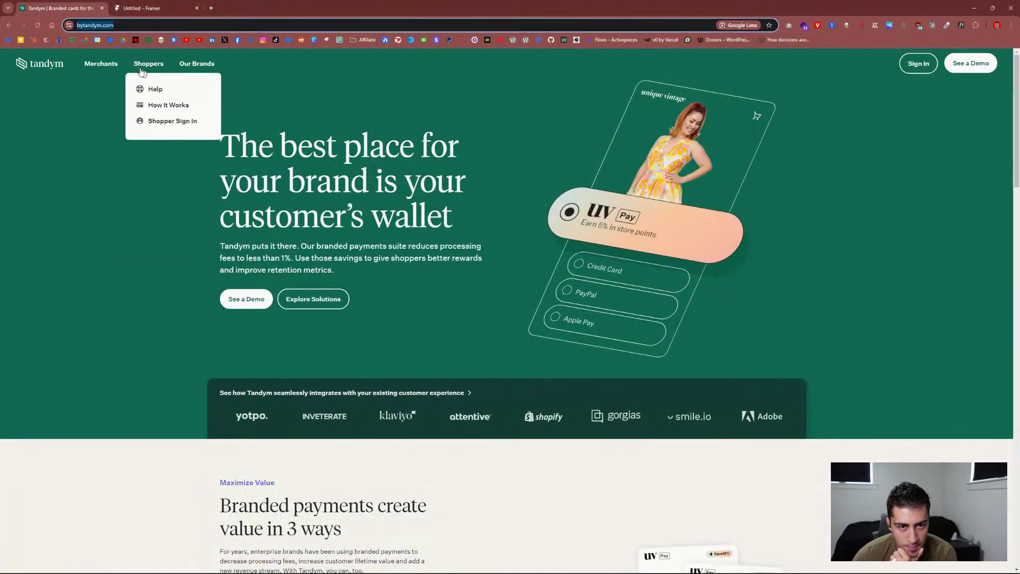
pyautogui.click(132, 8)
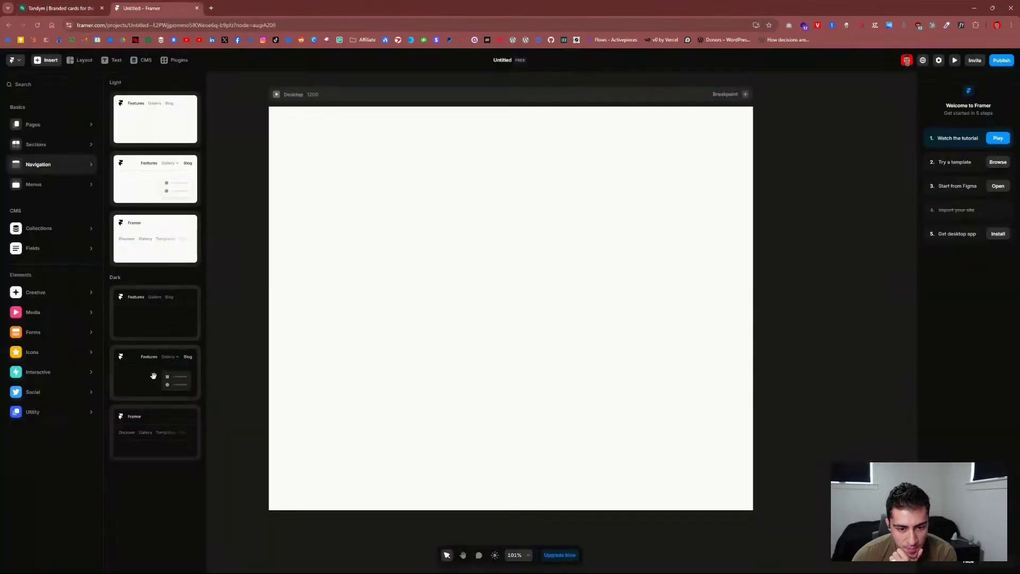
# Step: Insert the dark navigation bar with the dropdown menu at the top of the Desktop page and select it
pyautogui.moveTo(154, 376); pyautogui.dragTo(509, 130)
pyautogui.click(491, 196)
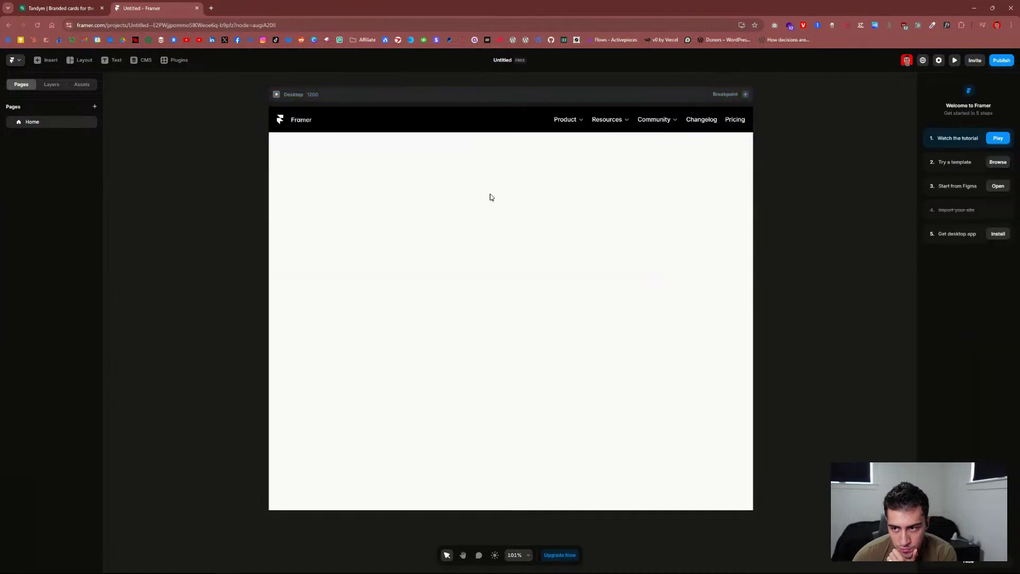
pyautogui.click(495, 120)
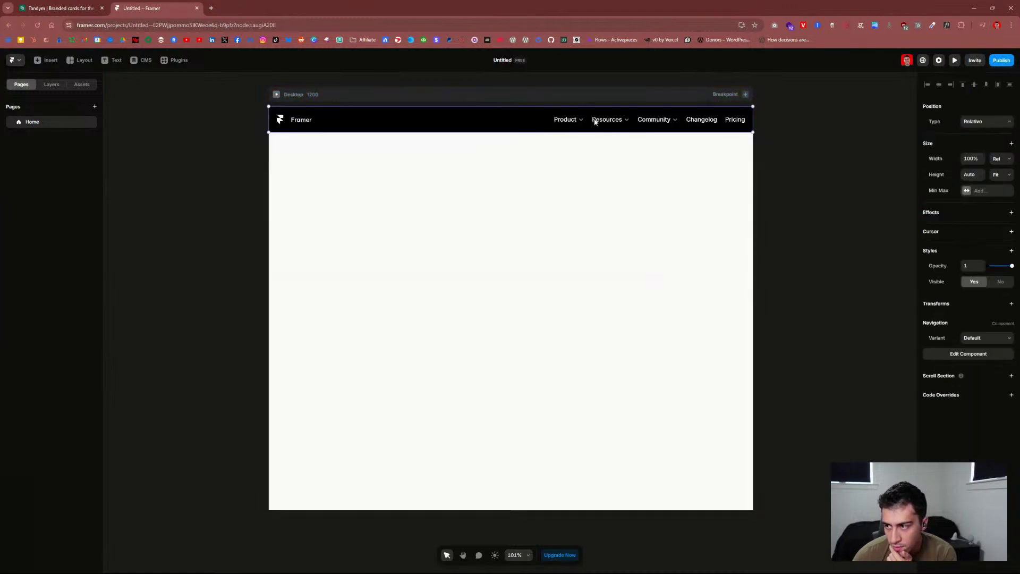
# Step: Look through the Home page settings and the general site settings, ending back on the canvas
pyautogui.click(89, 124)
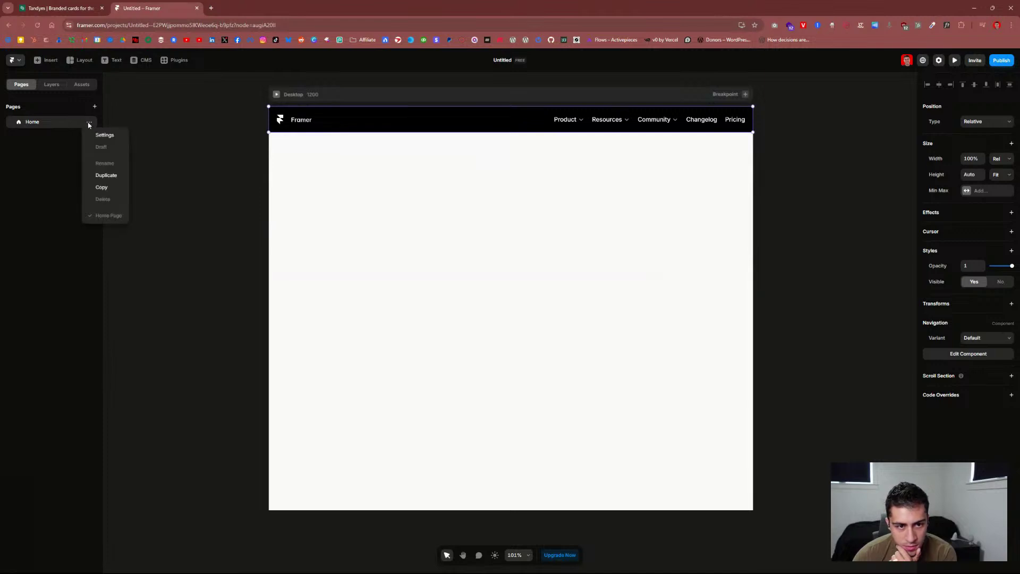
pyautogui.click(67, 6)
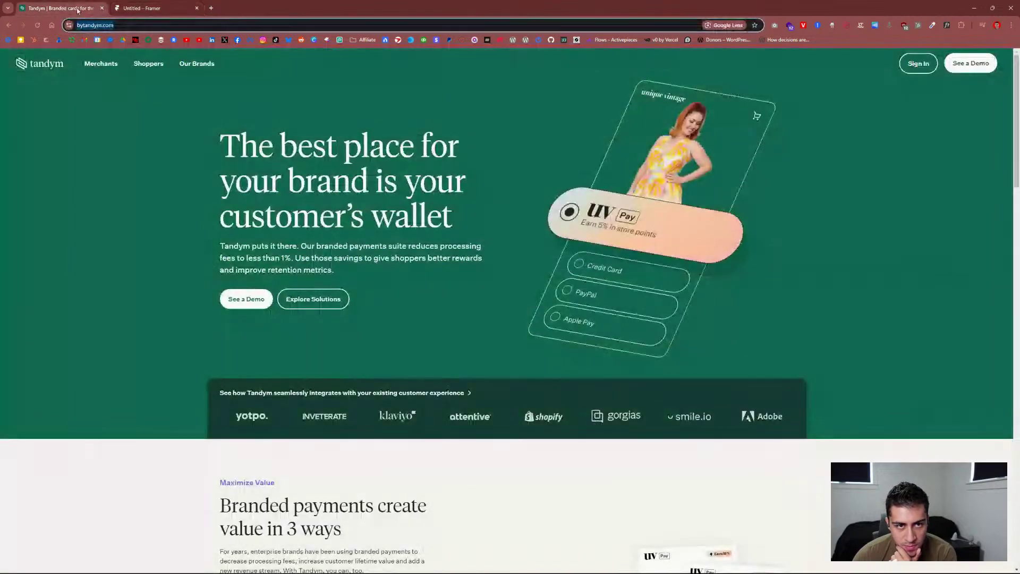
pyautogui.click(132, 12)
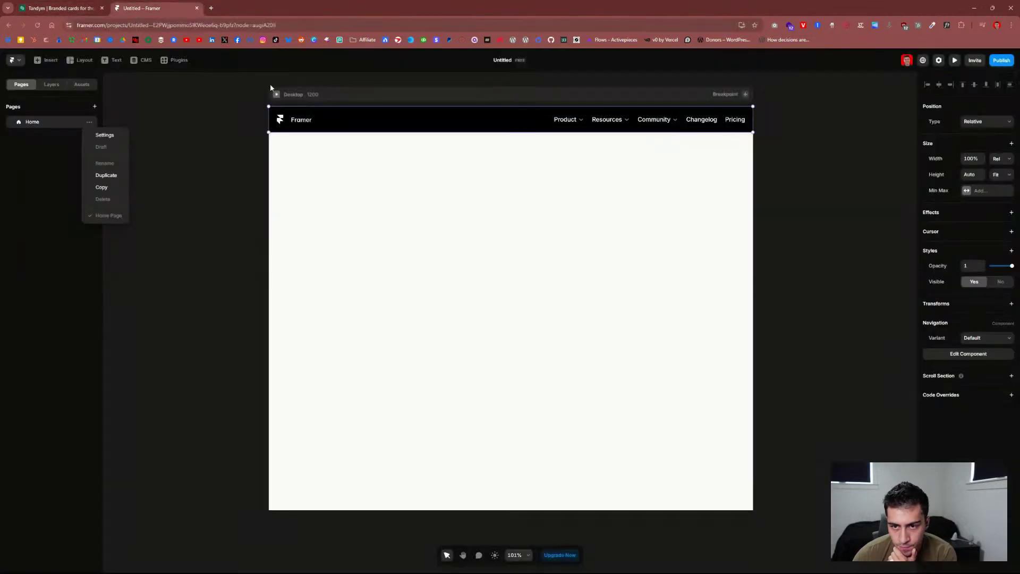
pyautogui.click(104, 135)
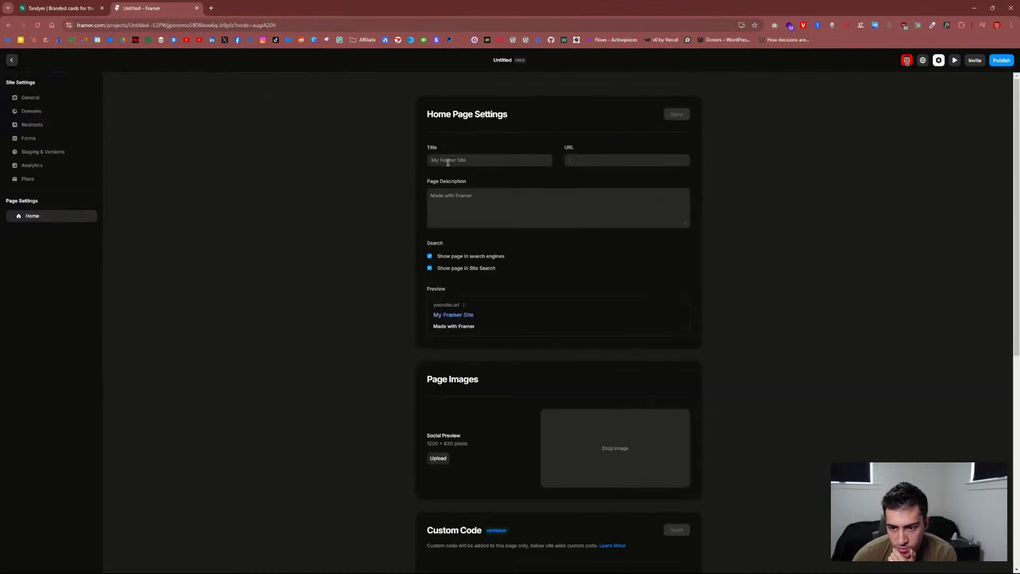
pyautogui.click(36, 101)
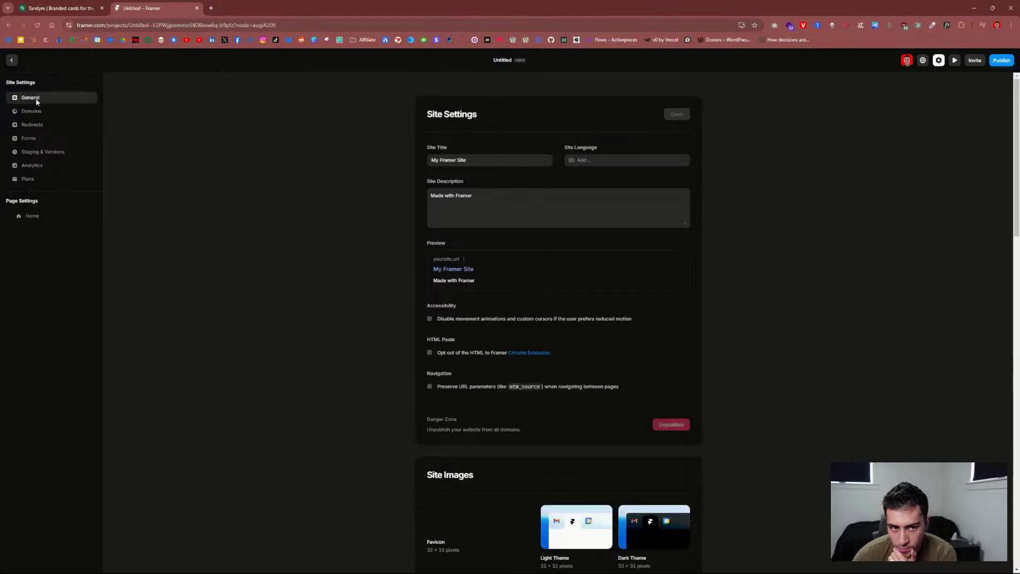
pyautogui.click(12, 60)
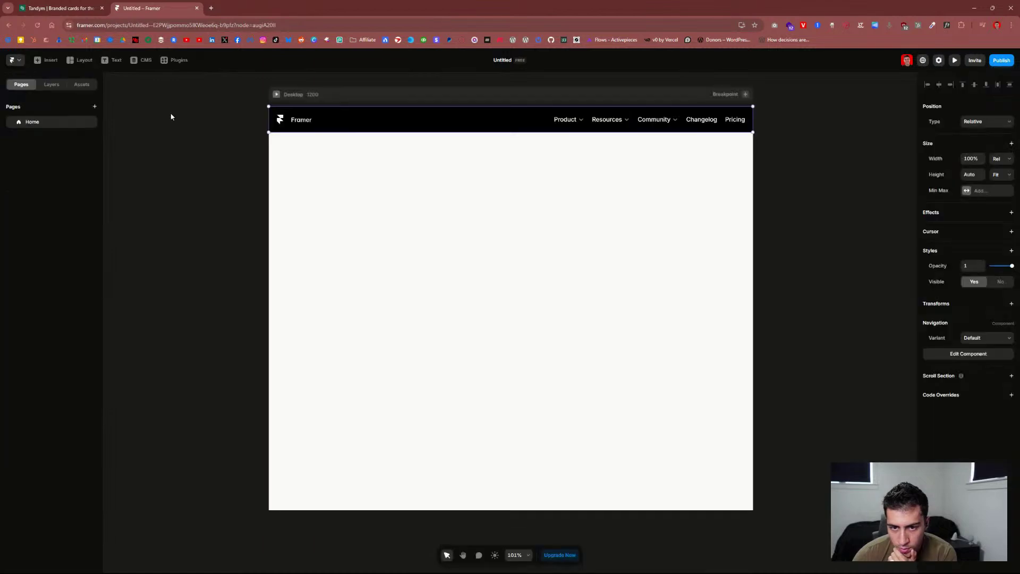
# Step: Open the navigation bar's component for editing, dismiss the Components introduction and select the Links stack in the Default variant
pyautogui.doubleClick(308, 121)
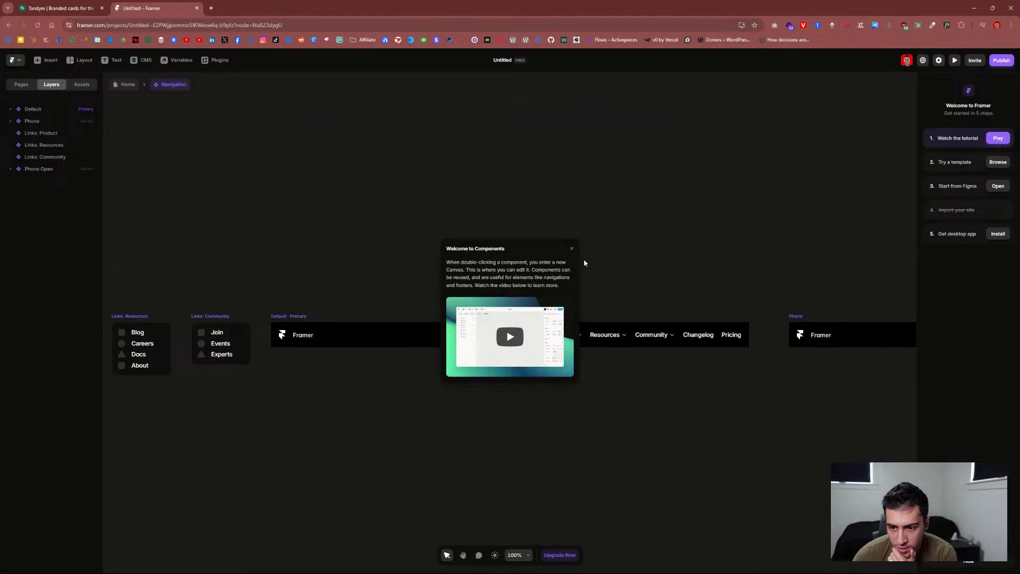
pyautogui.click(572, 249)
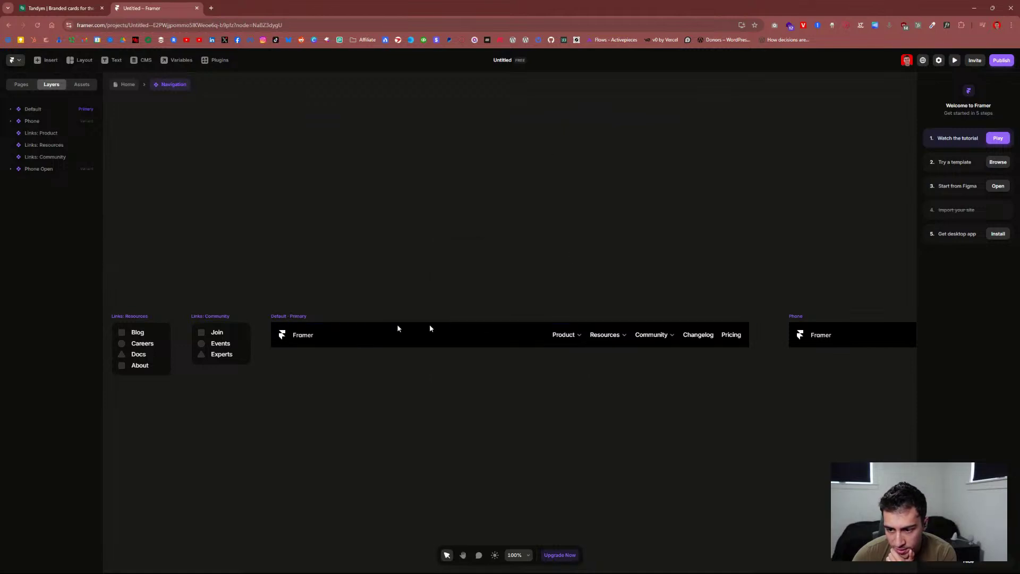
pyautogui.click(376, 339)
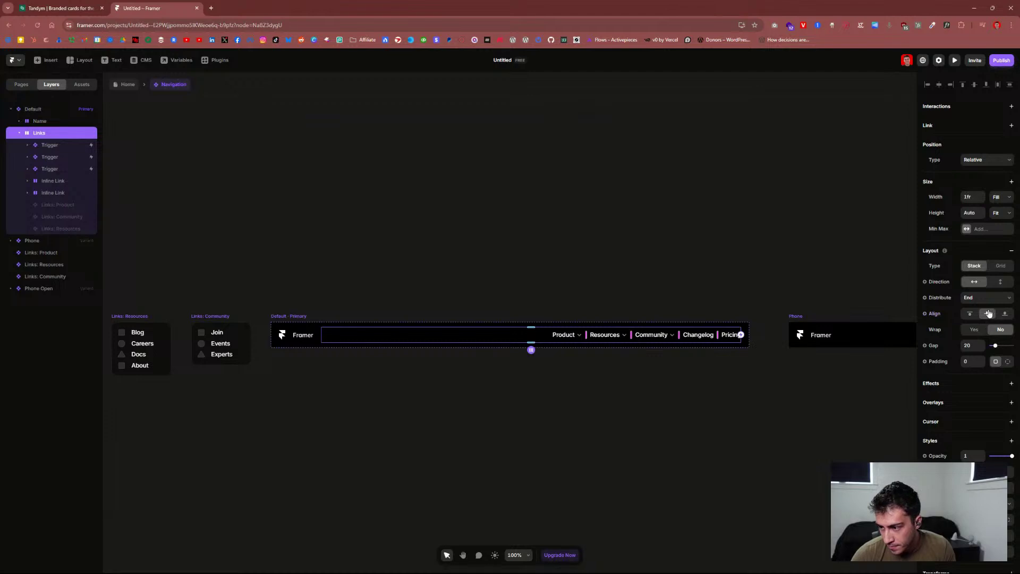
# Step: Set the Links stack's vertical alignment to centre and its distribution to Start
pyautogui.click(970, 315)
pyautogui.click(989, 316)
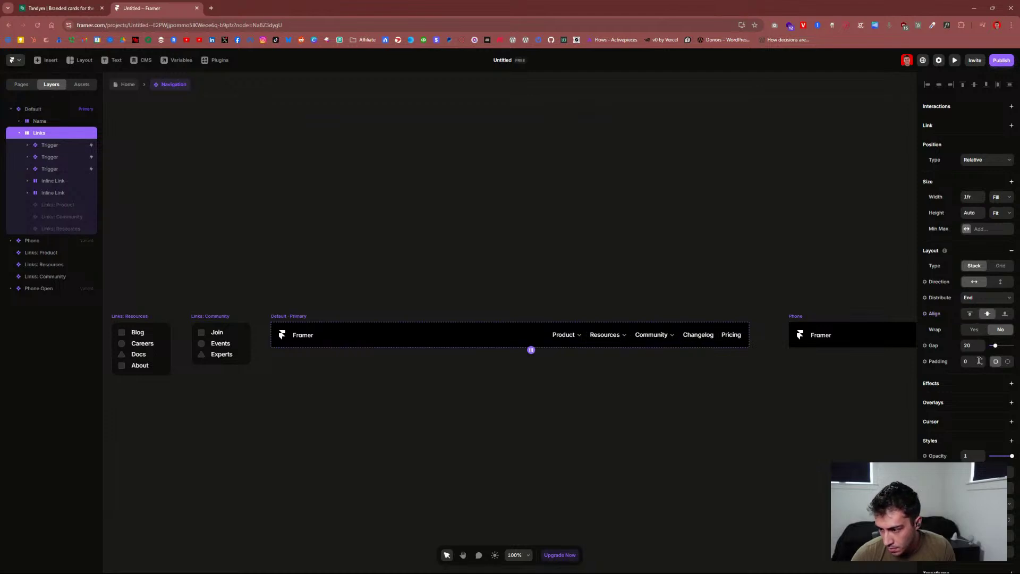
pyautogui.scroll(-2, 980, 361)
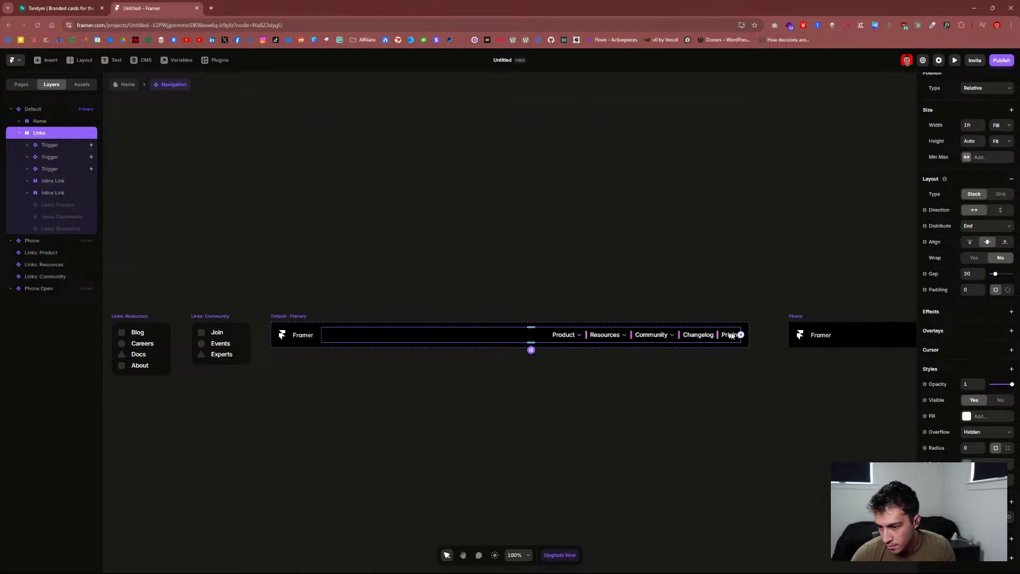
pyautogui.click(753, 330)
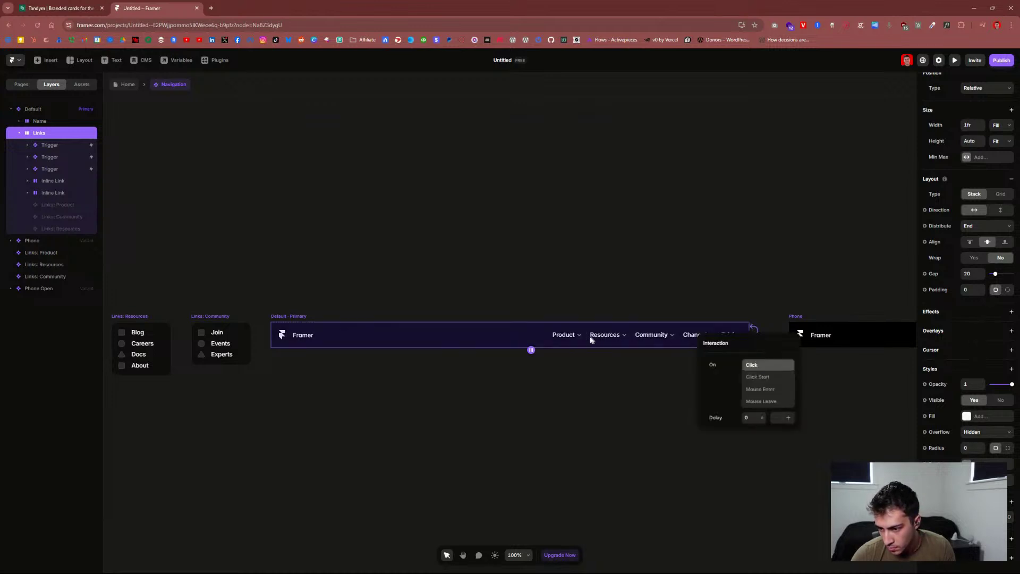
pyautogui.click(501, 339)
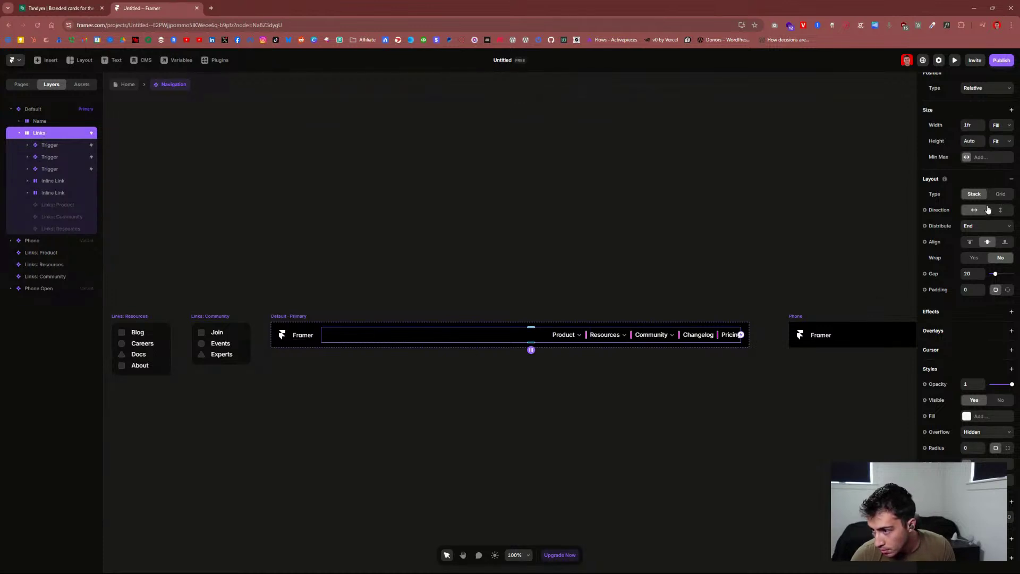
pyautogui.click(992, 229)
pyautogui.click(983, 238)
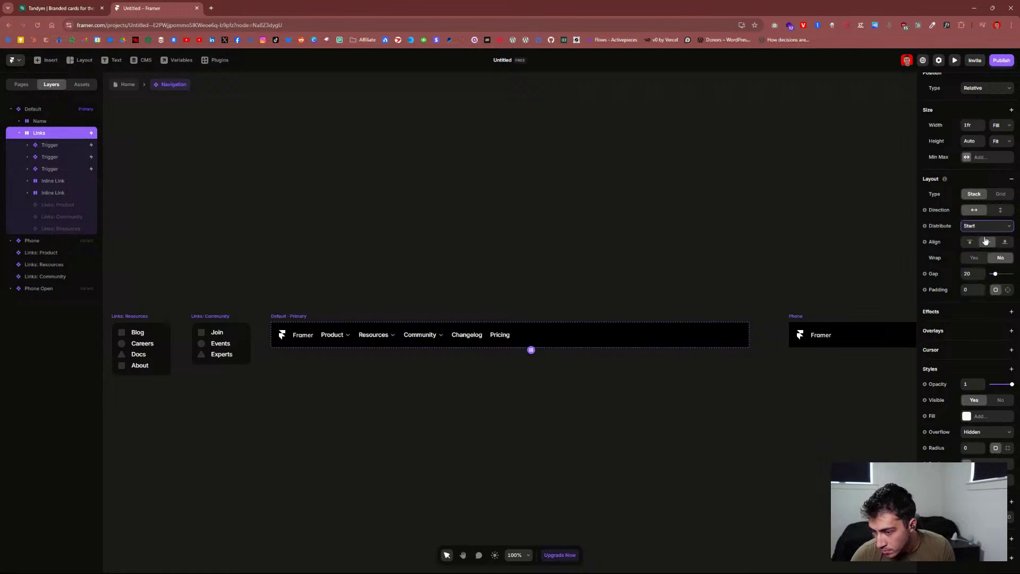
# Step: Compare the placement of the navigation links with the header on the Tandym homepage, ending back on the component canvas
pyautogui.click(61, 8)
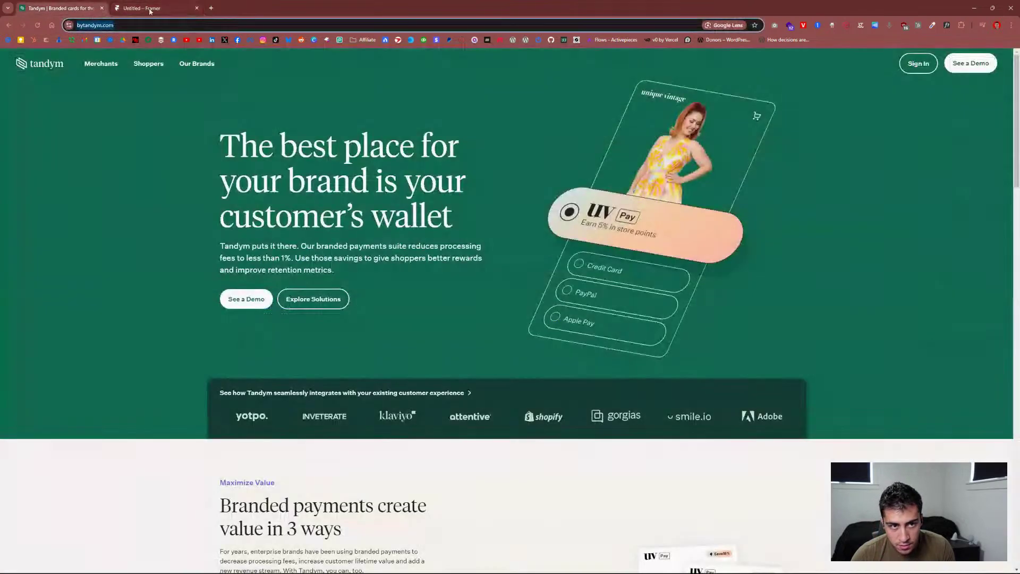
pyautogui.click(139, 9)
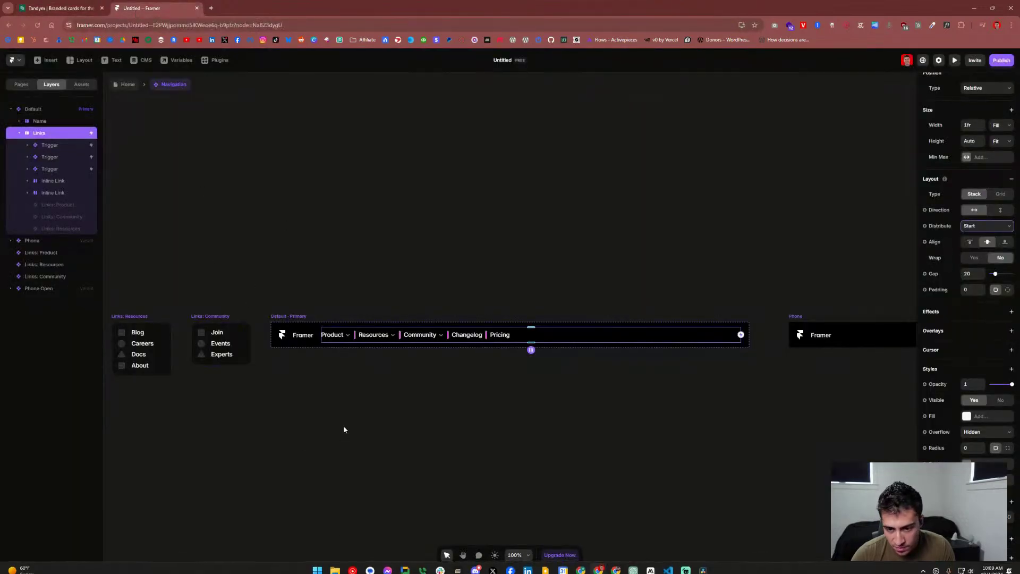
pyautogui.click(402, 308)
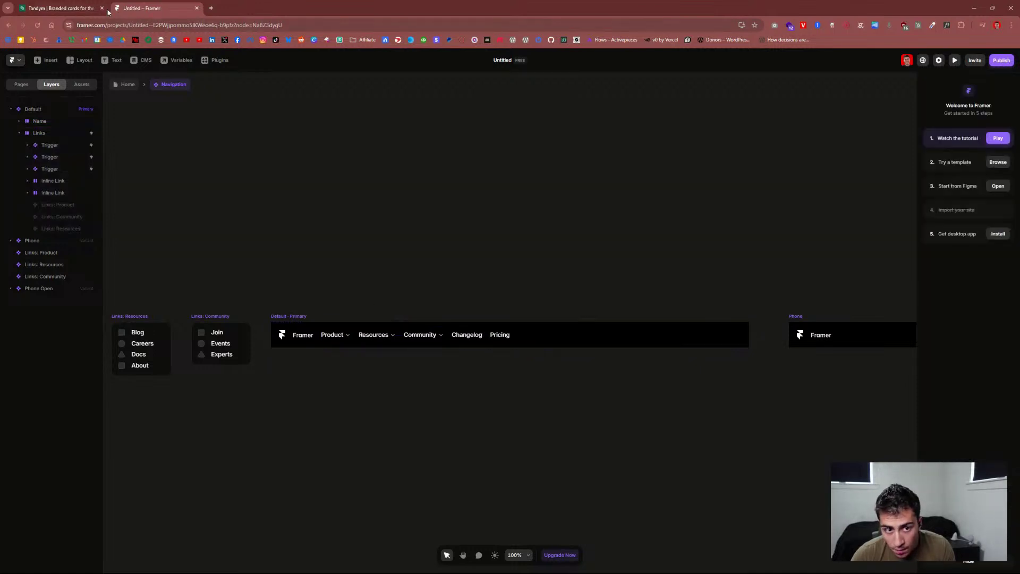
# Step: Inspect the first Trigger, Name, and Logo and Name layers of the Default variant, as well as the Phone variant
pyautogui.click(53, 148)
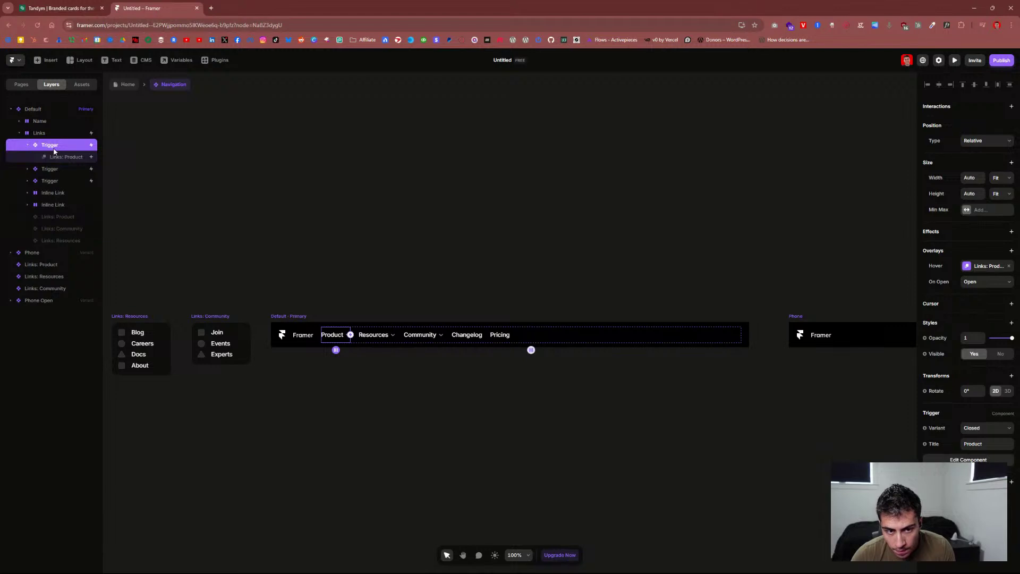
pyautogui.click(51, 122)
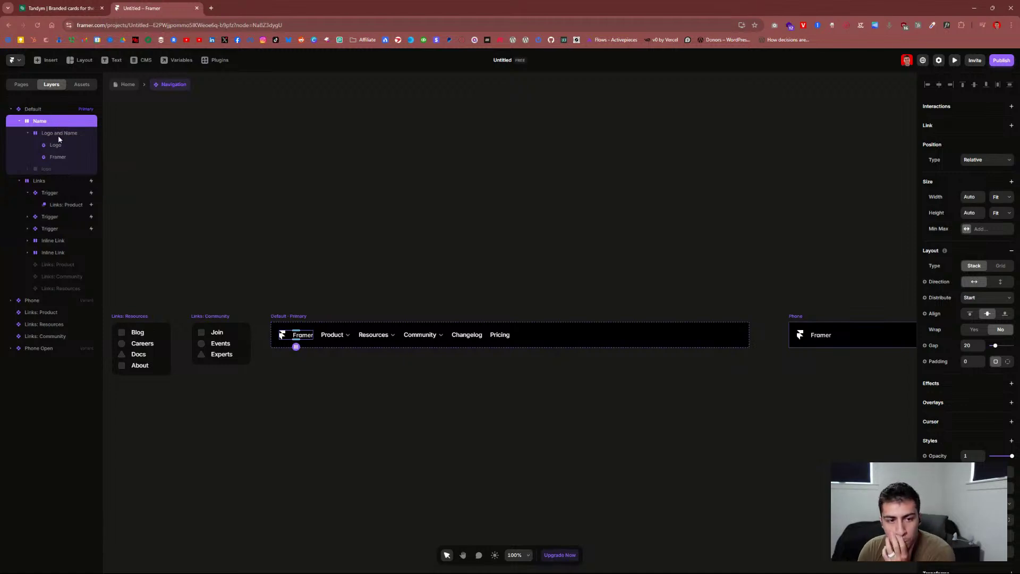
pyautogui.click(59, 134)
pyautogui.click(588, 323)
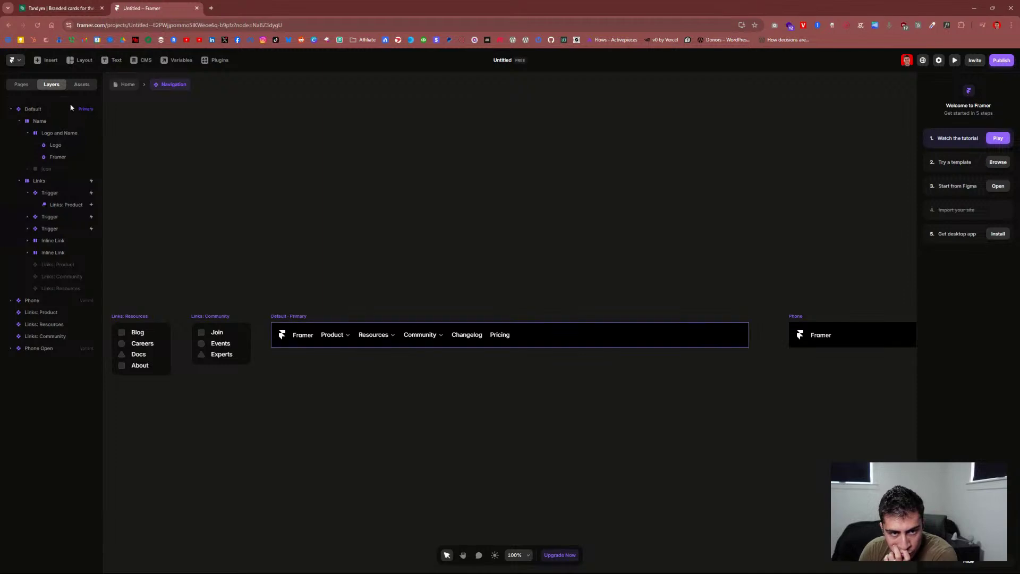
pyautogui.click(76, 86)
pyautogui.click(51, 85)
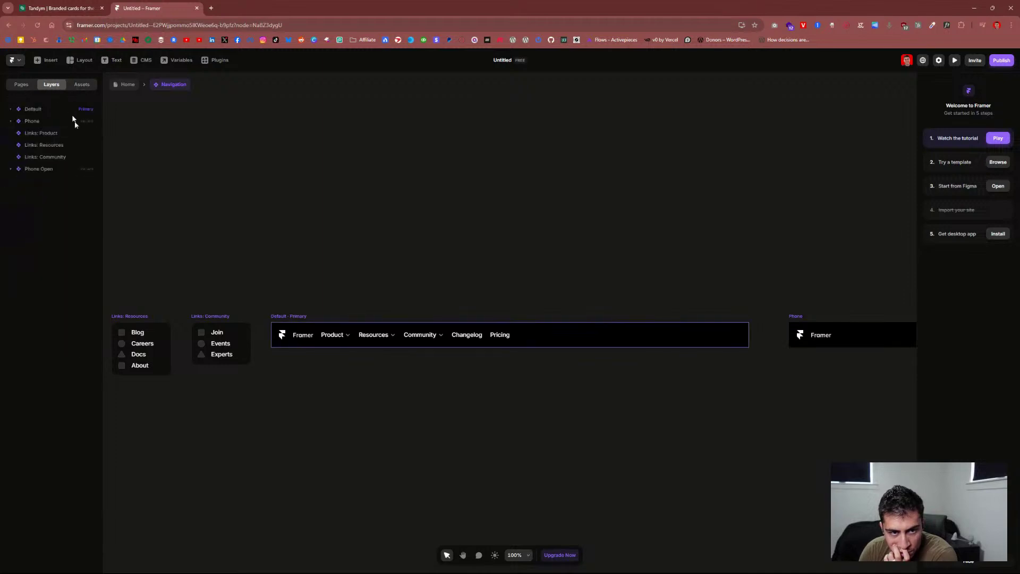
pyautogui.click(47, 123)
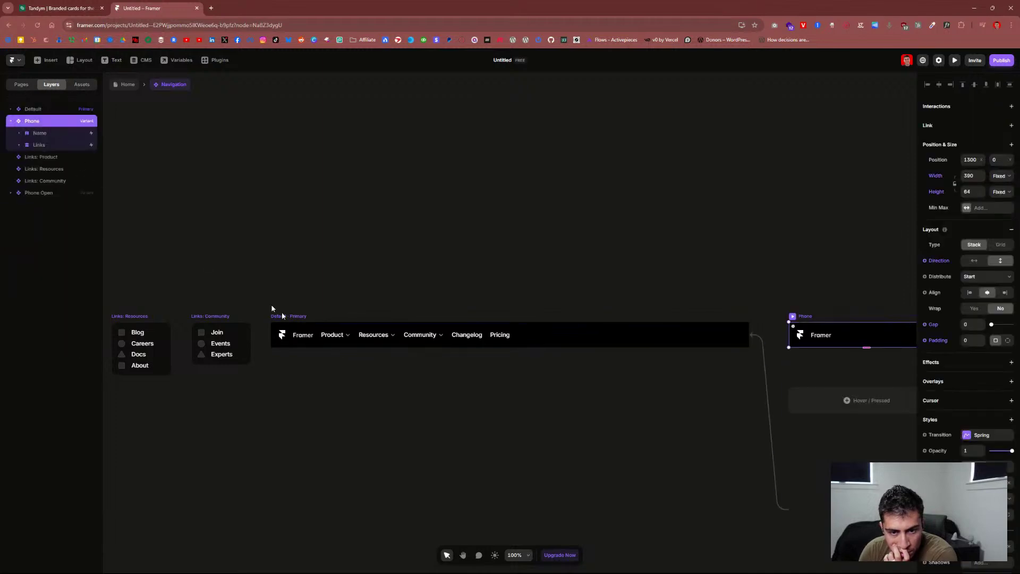
# Step: Examine the Default variant's logo group, Product trigger, Links stack, hidden Product links and Pricing inline link
pyautogui.click(293, 340)
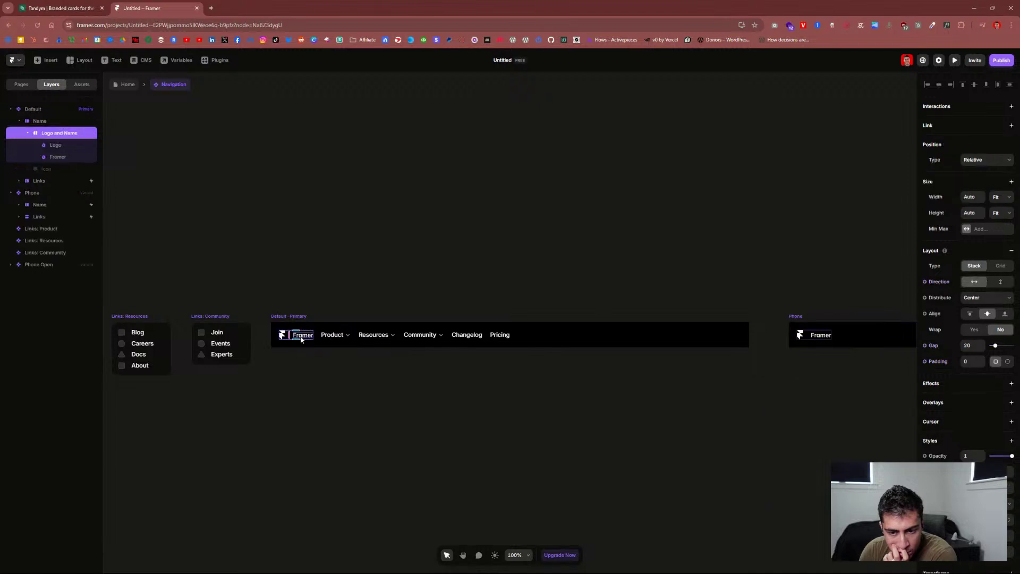
pyautogui.click(346, 340)
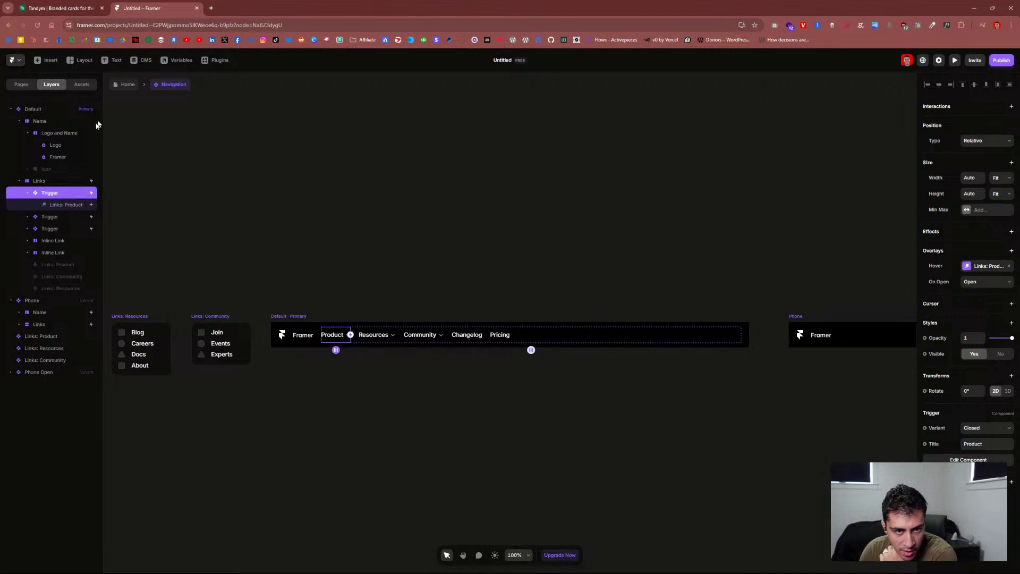
pyautogui.doubleClick(337, 338)
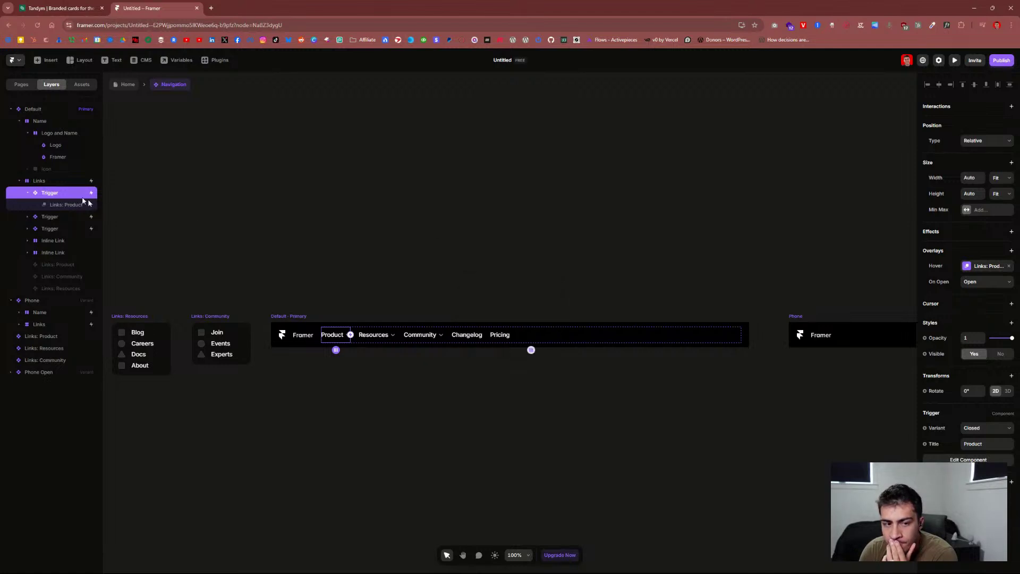
pyautogui.click(43, 181)
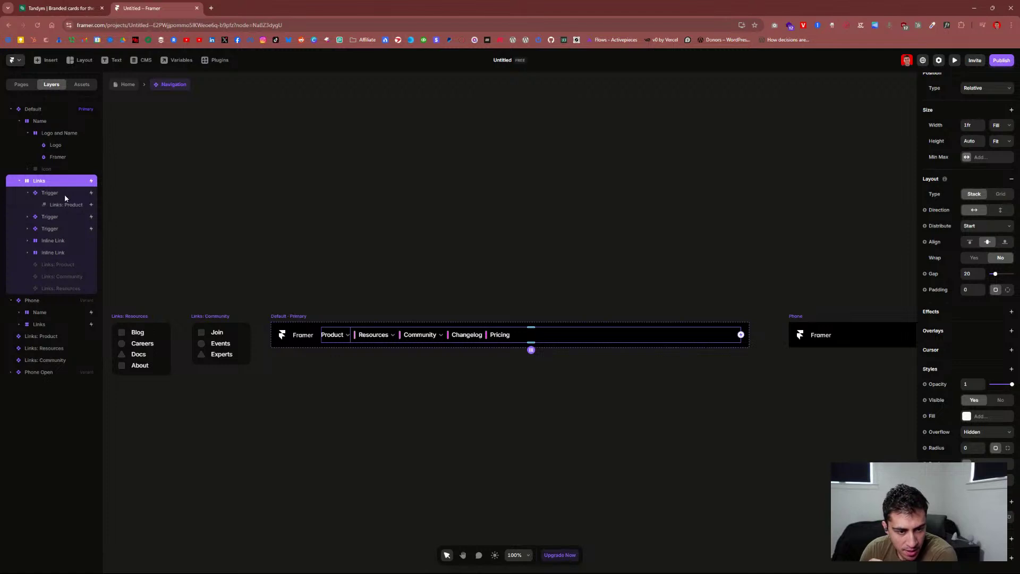
pyautogui.click(67, 265)
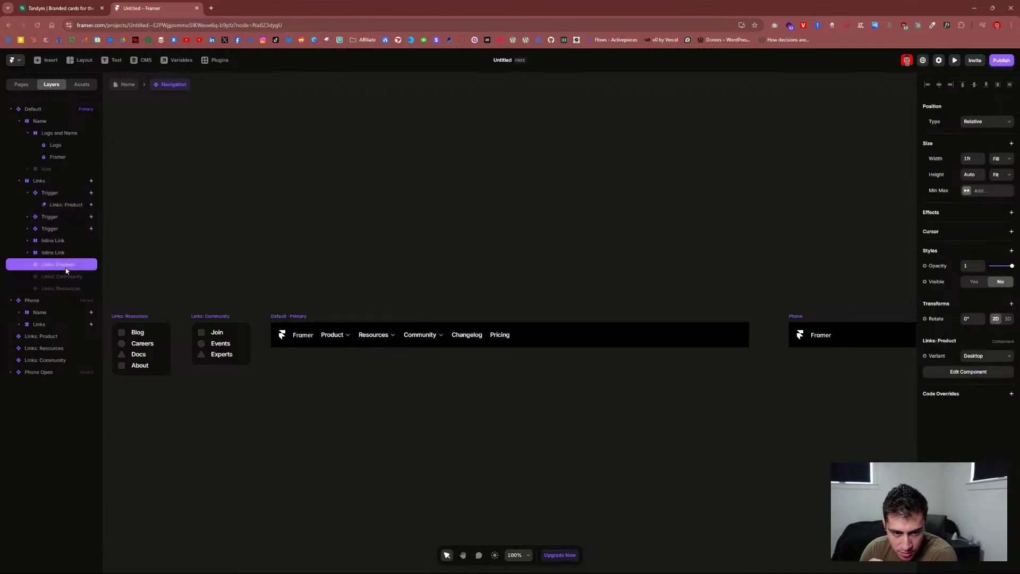
pyautogui.doubleClick(63, 265)
pyautogui.click(67, 256)
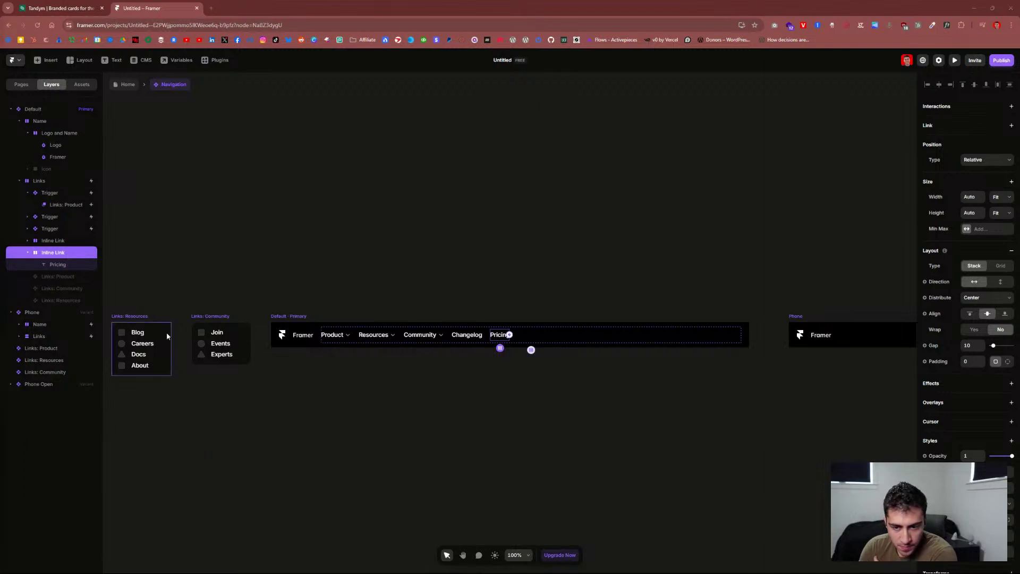
pyautogui.click(430, 298)
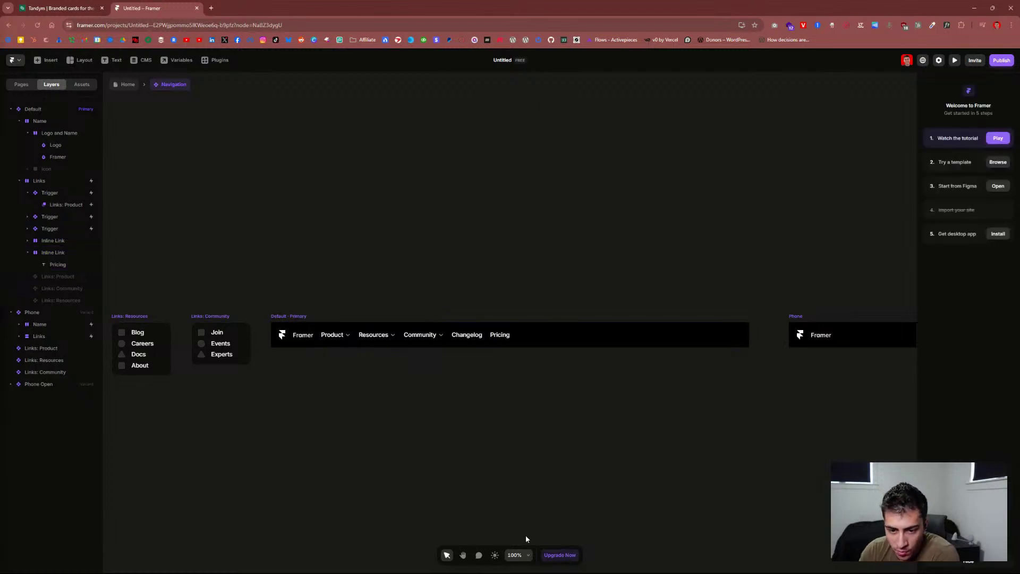
pyautogui.click(589, 337)
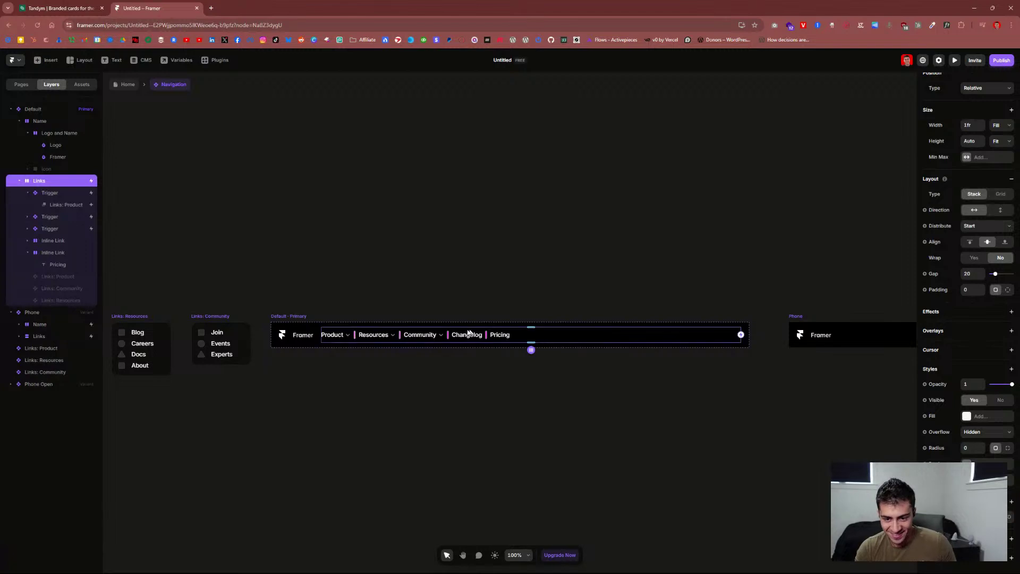
pyautogui.moveTo(372, 248); pyautogui.dragTo(267, 250)
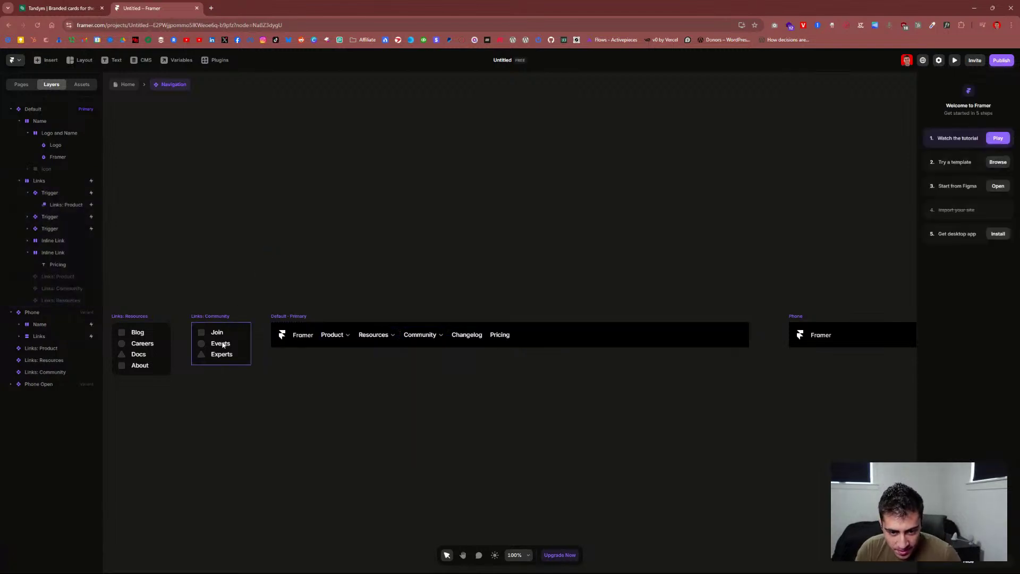
# Step: Look inside the Framer wordmark graphic at its Join shape and paths, and return to the component's layers
pyautogui.click(308, 339)
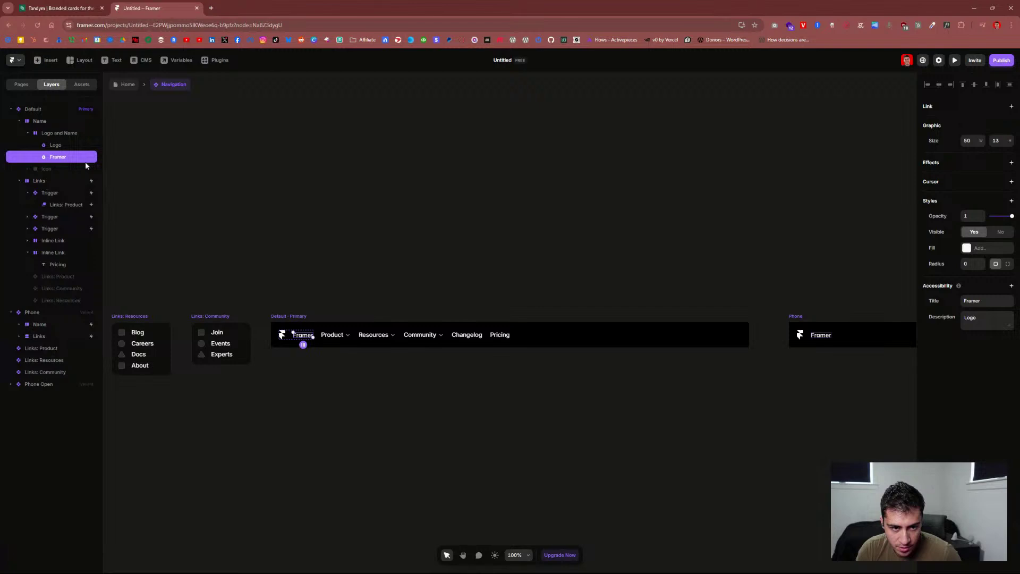
pyautogui.doubleClick(303, 337)
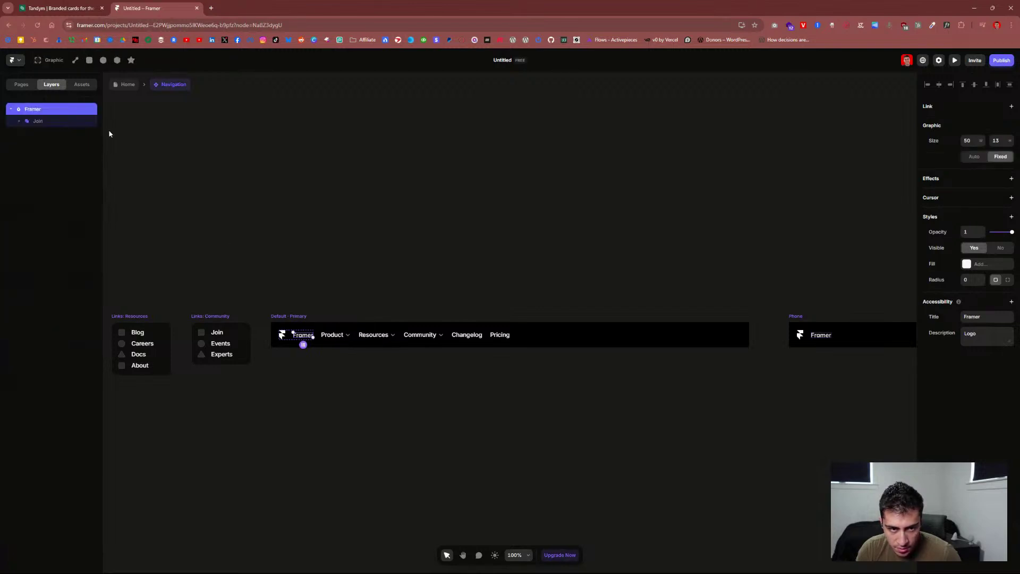
pyautogui.click(56, 120)
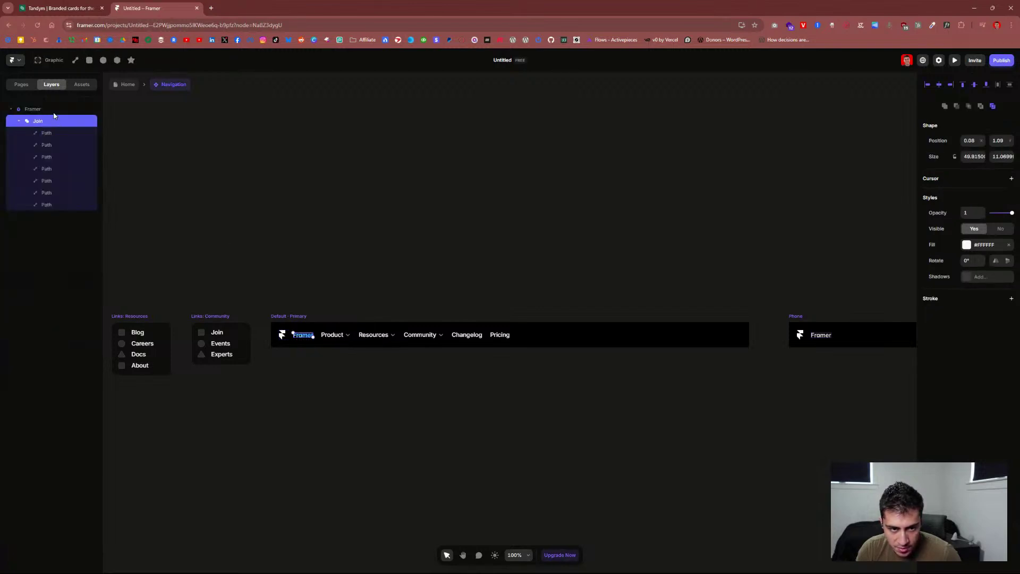
pyautogui.click(54, 109)
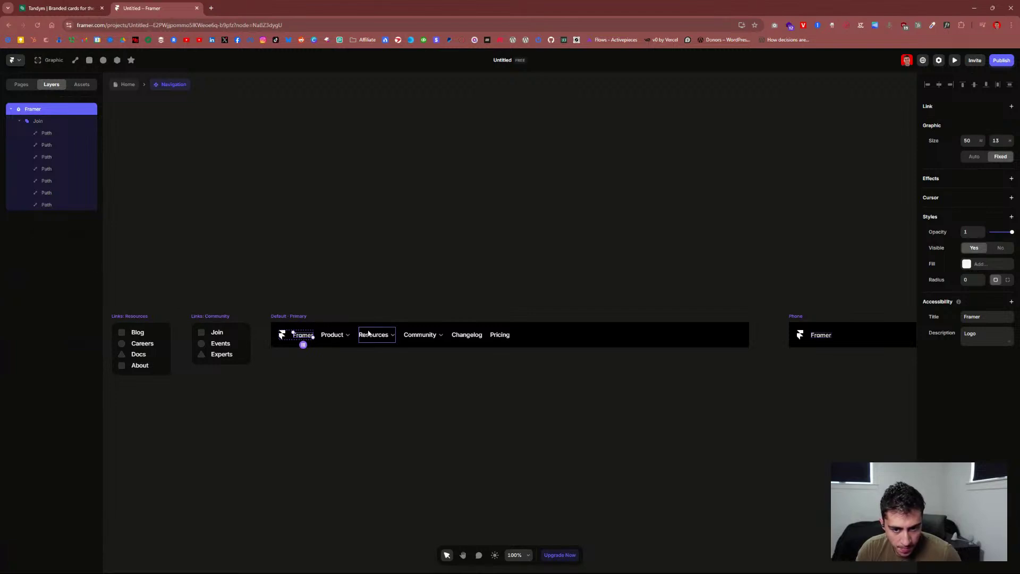
pyautogui.click(369, 278)
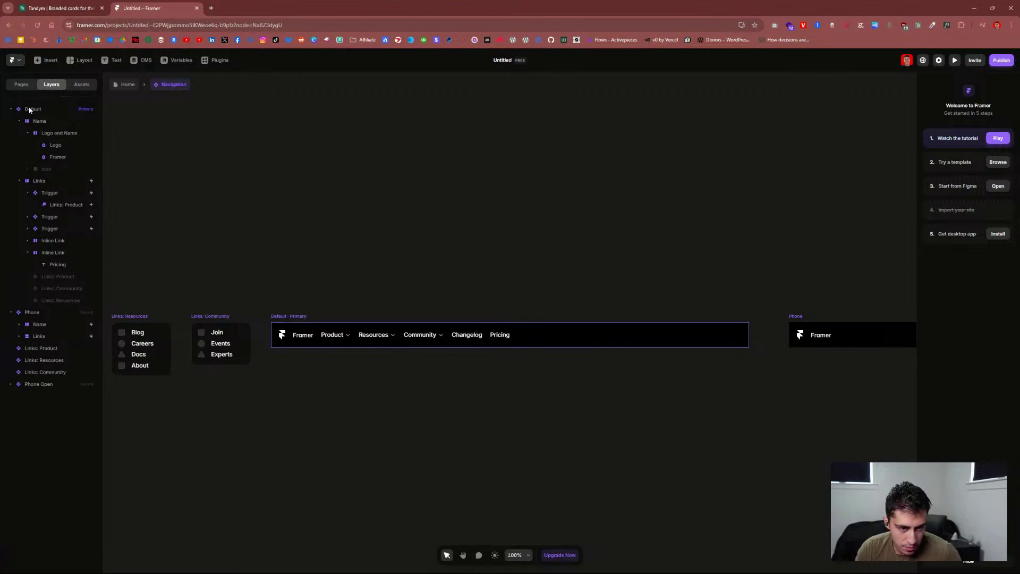
# Step: Collapse the Default and Phone layer trees and compare the two variants' properties
pyautogui.click(10, 109)
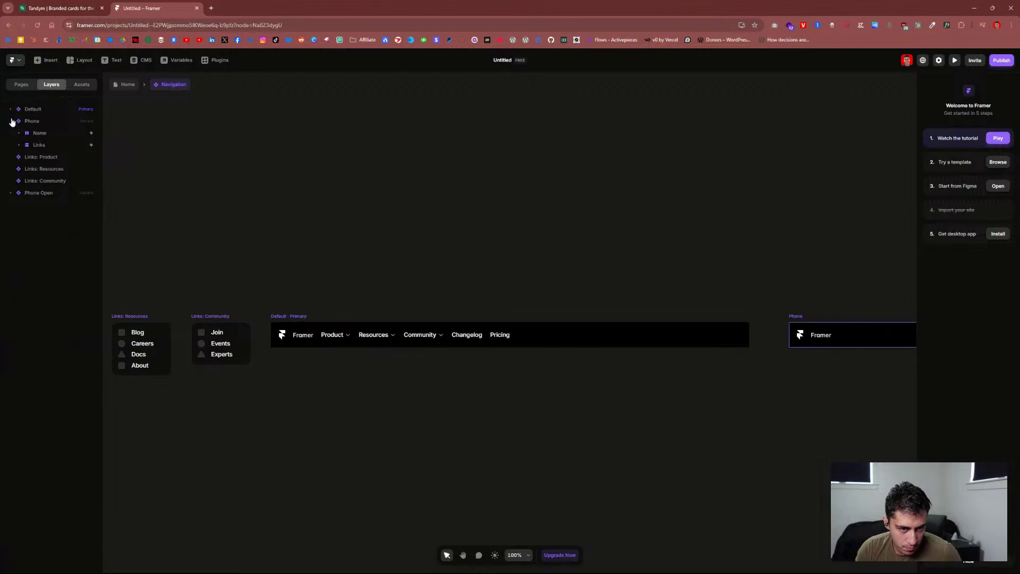
pyautogui.click(10, 121)
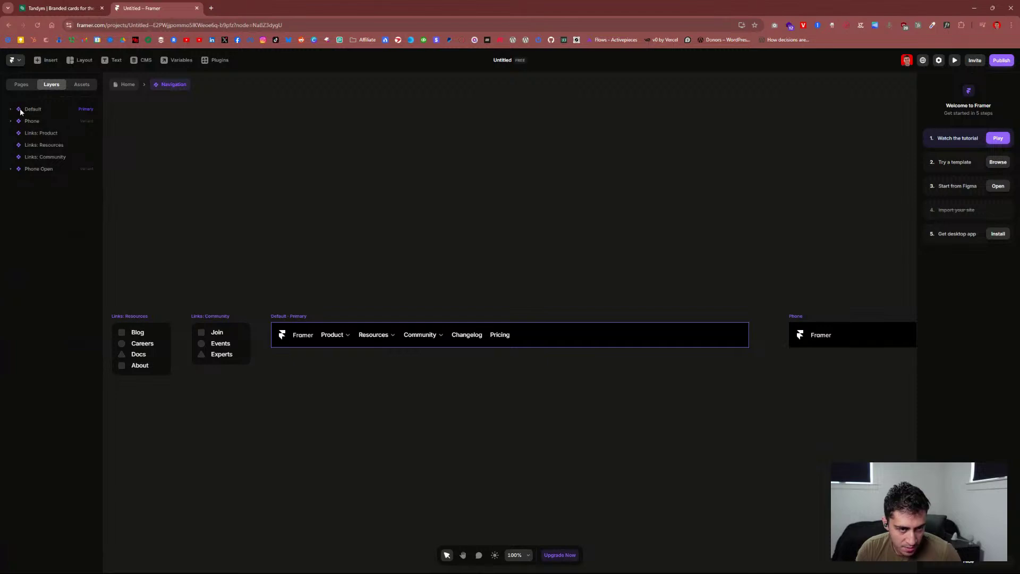
pyautogui.click(20, 112)
pyautogui.click(32, 122)
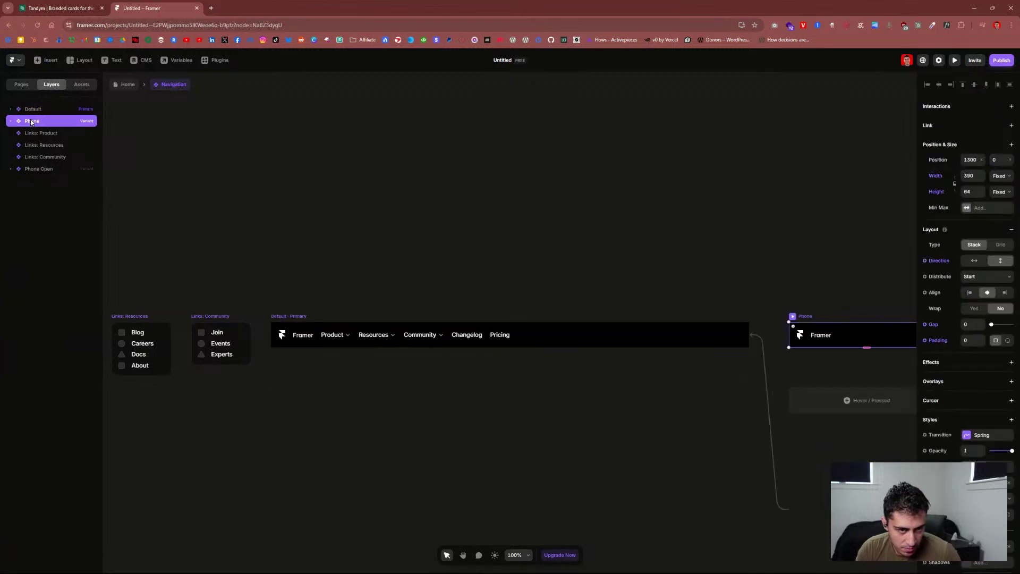
pyautogui.click(32, 110)
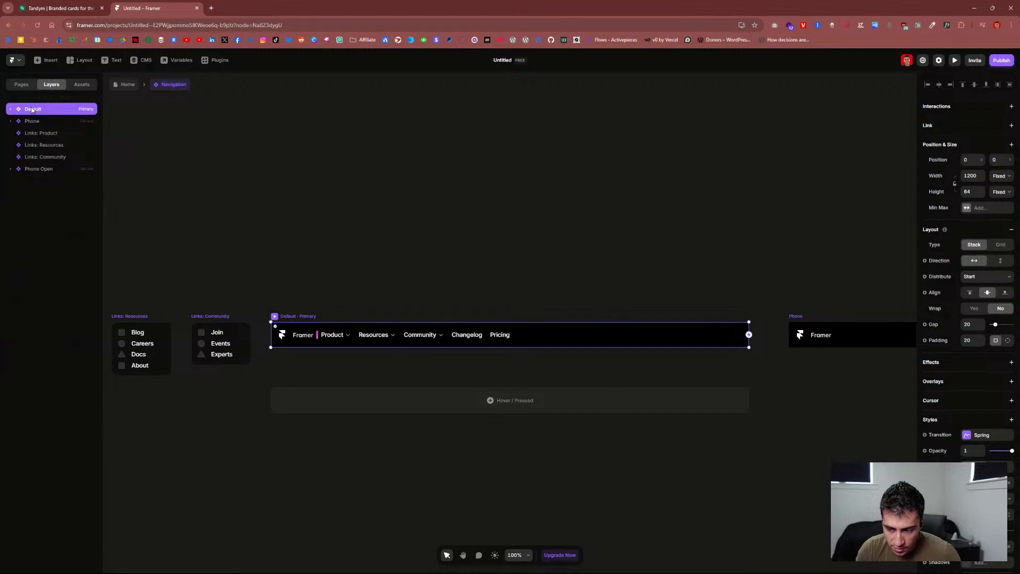
pyautogui.click(41, 122)
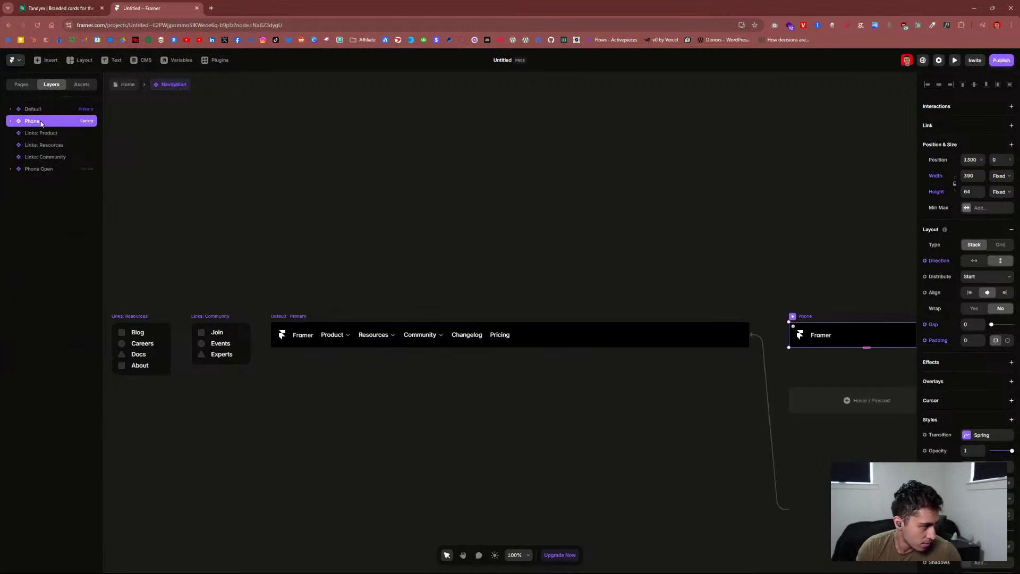
# Step: Place the Links: Resources and Links: Community menus side by side beneath the Default variant's navigation bar
pyautogui.click(550, 334)
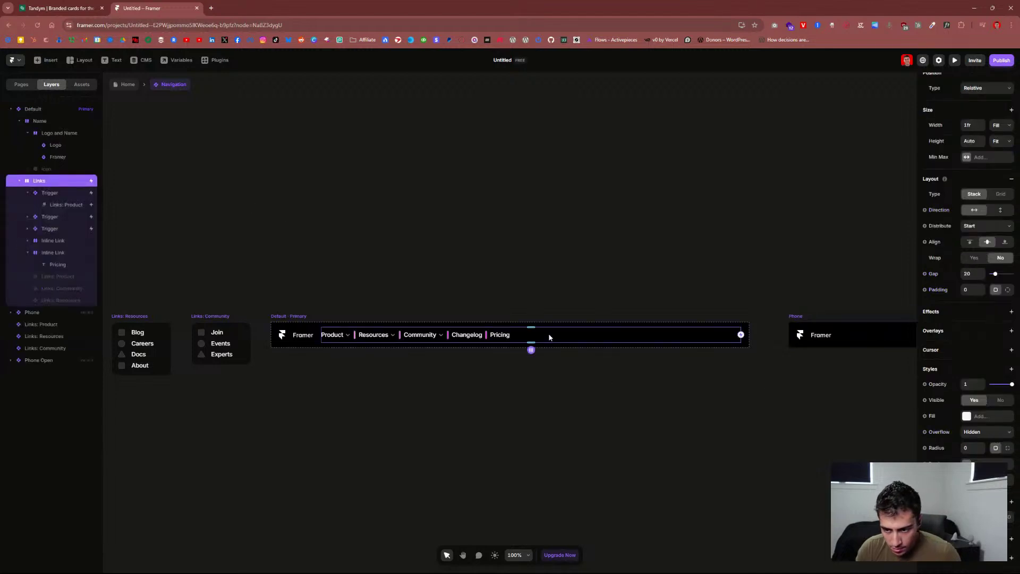
pyautogui.click(19, 181)
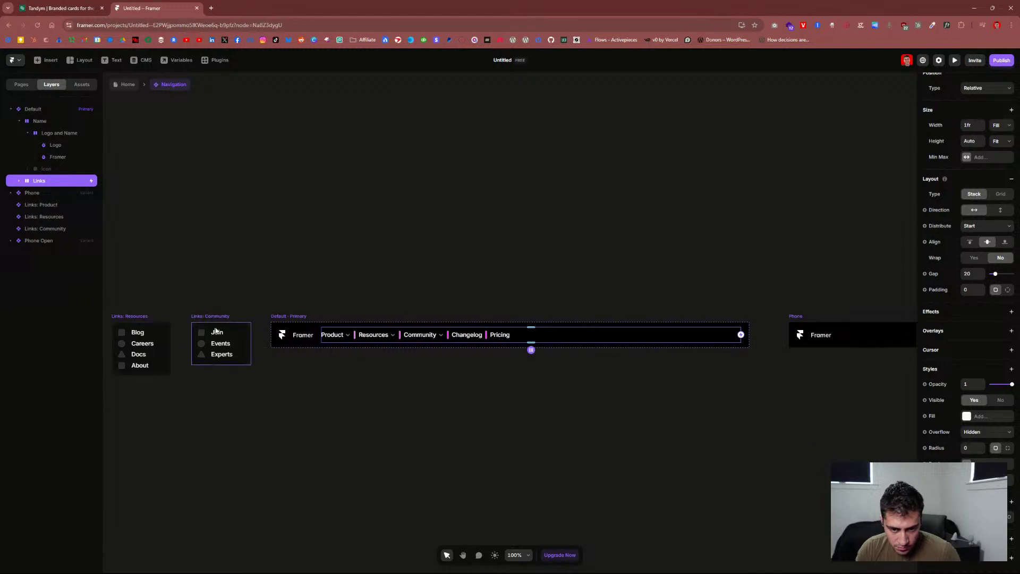
pyautogui.moveTo(218, 332); pyautogui.dragTo(376, 382)
pyautogui.moveTo(163, 343); pyautogui.dragTo(419, 449)
pyautogui.moveTo(396, 391); pyautogui.dragTo(456, 396)
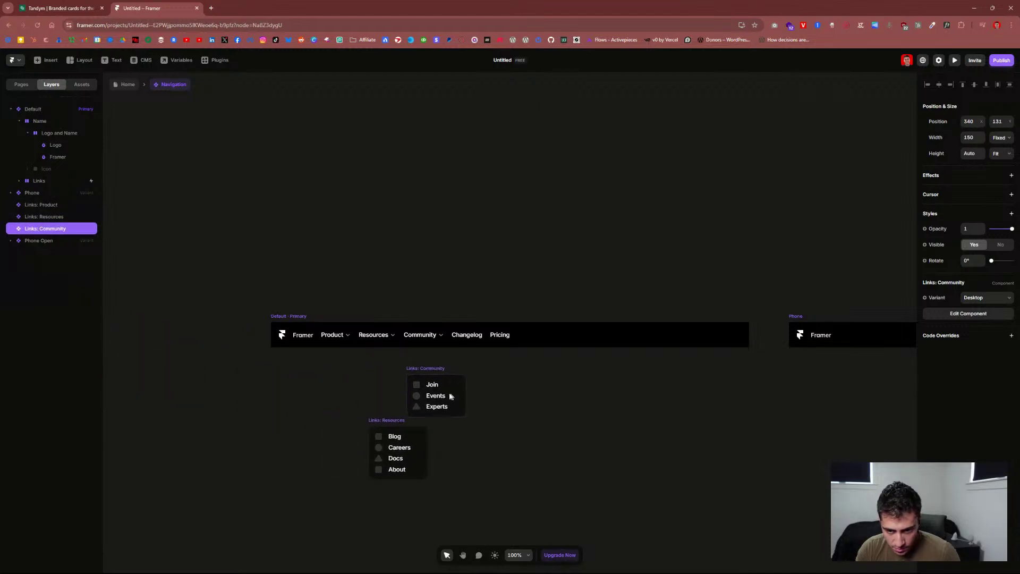
pyautogui.moveTo(403, 451); pyautogui.dragTo(378, 394)
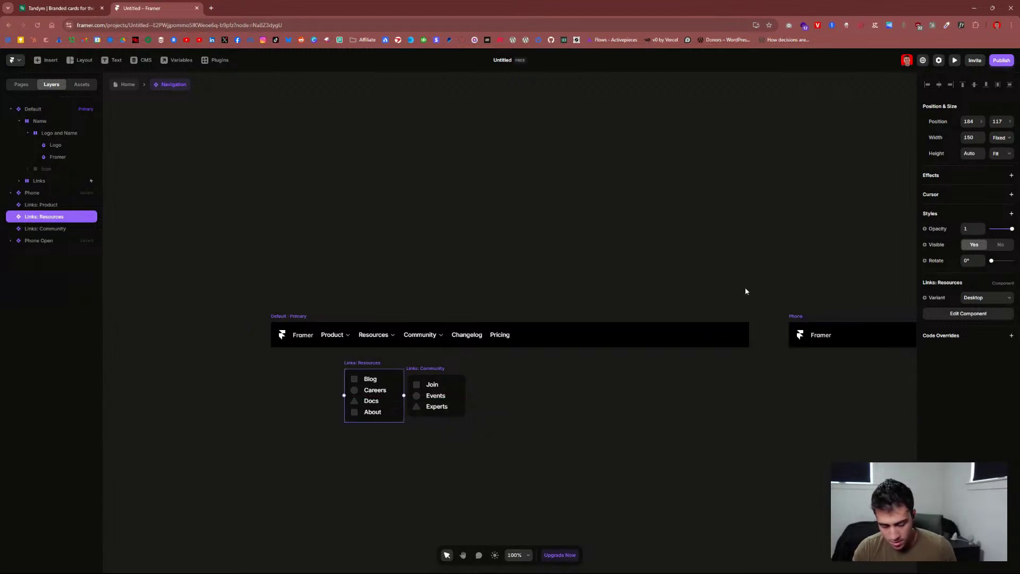
# Step: Move the Links: Product menu beneath the Default navigation bar, directly beside the Links: Resources menu
pyautogui.scroll(-5, 745, 287)
pyautogui.scroll(3, 741, 316)
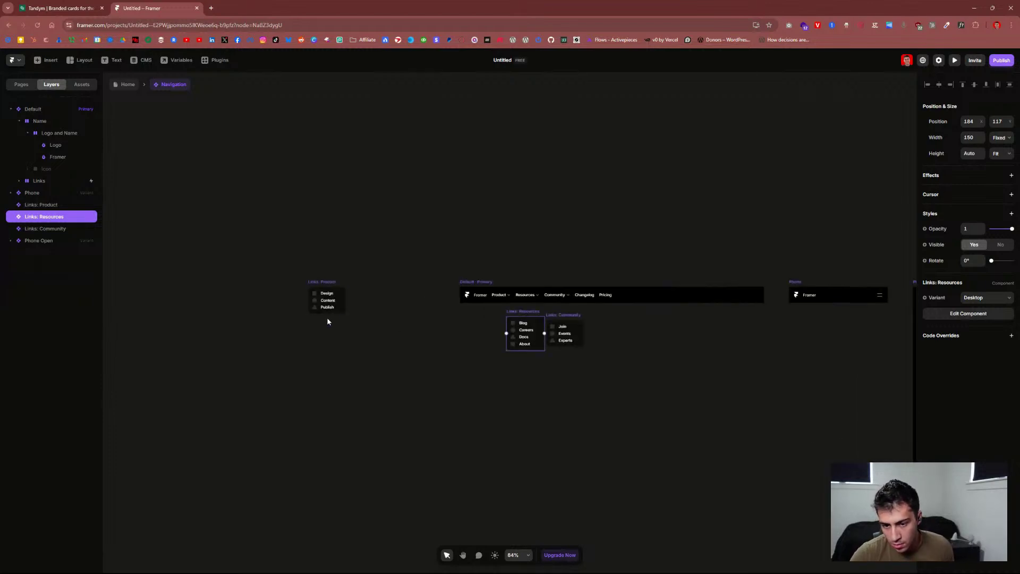
pyautogui.moveTo(331, 295); pyautogui.dragTo(488, 326)
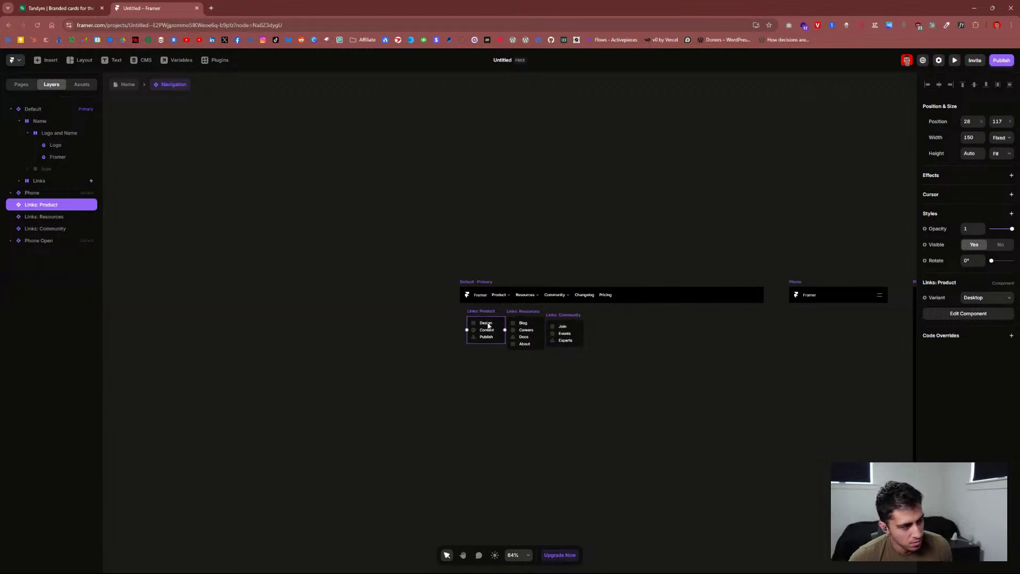
# Step: Review the Phone and Phone Open variants and the dropdown menus arranged beneath the Default navigation bar
pyautogui.scroll(-2, 662, 350)
pyautogui.hscroll(3, 844, 348)
pyautogui.scroll(4, 845, 348)
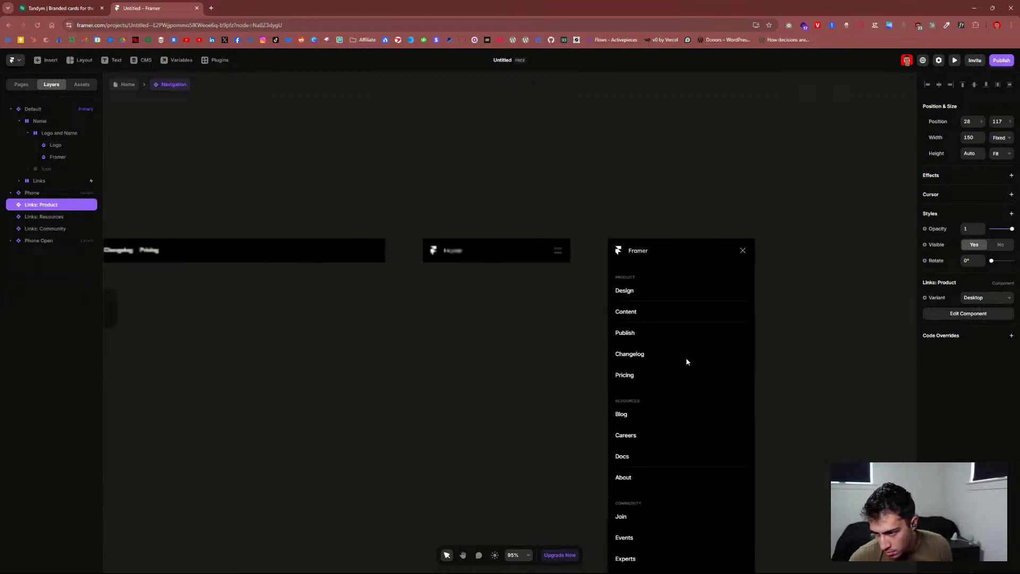
pyautogui.scroll(-3, 468, 353)
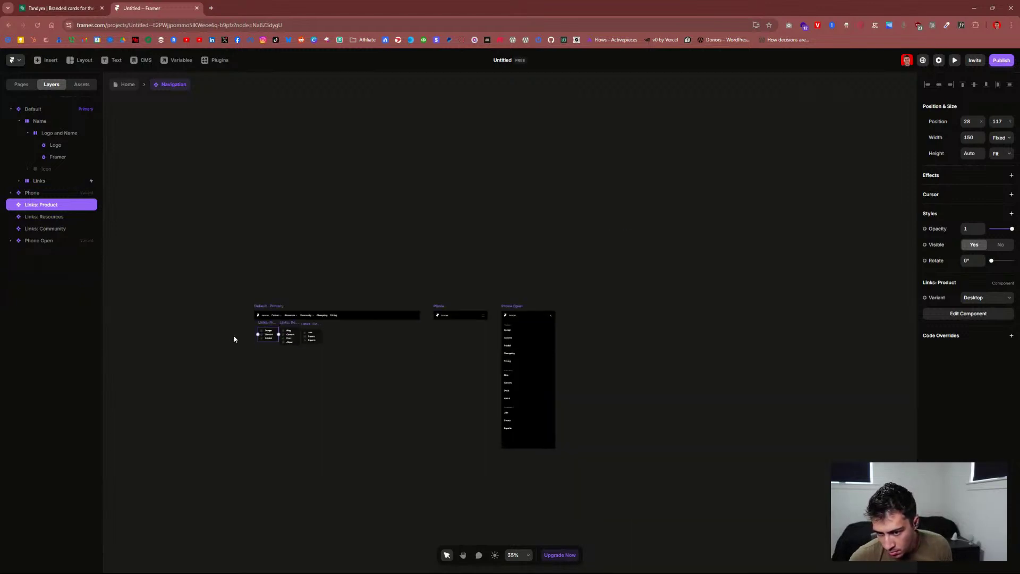
pyautogui.scroll(5, 246, 330)
pyautogui.scroll(4, 266, 308)
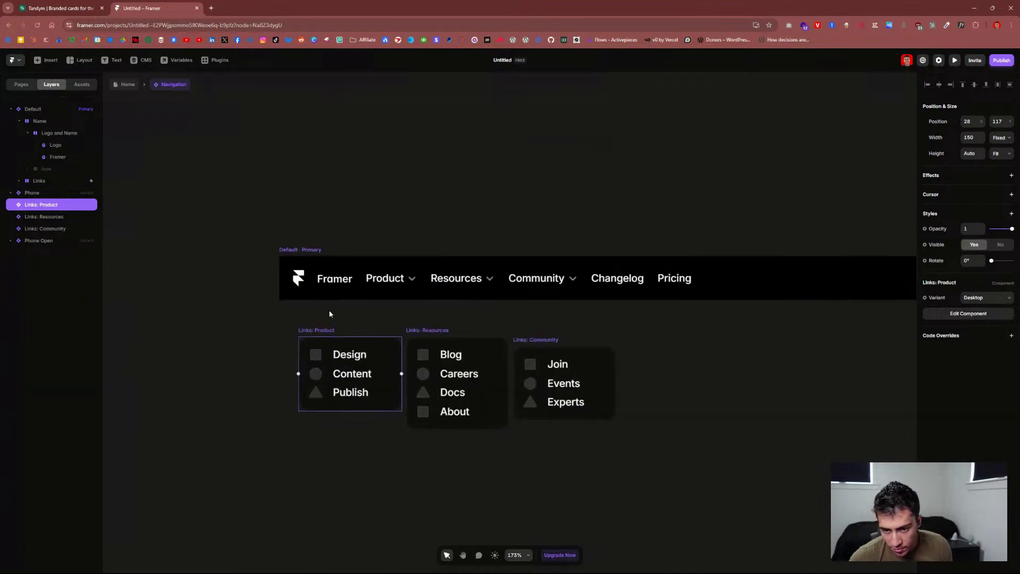
pyautogui.scroll(-4, 240, 224)
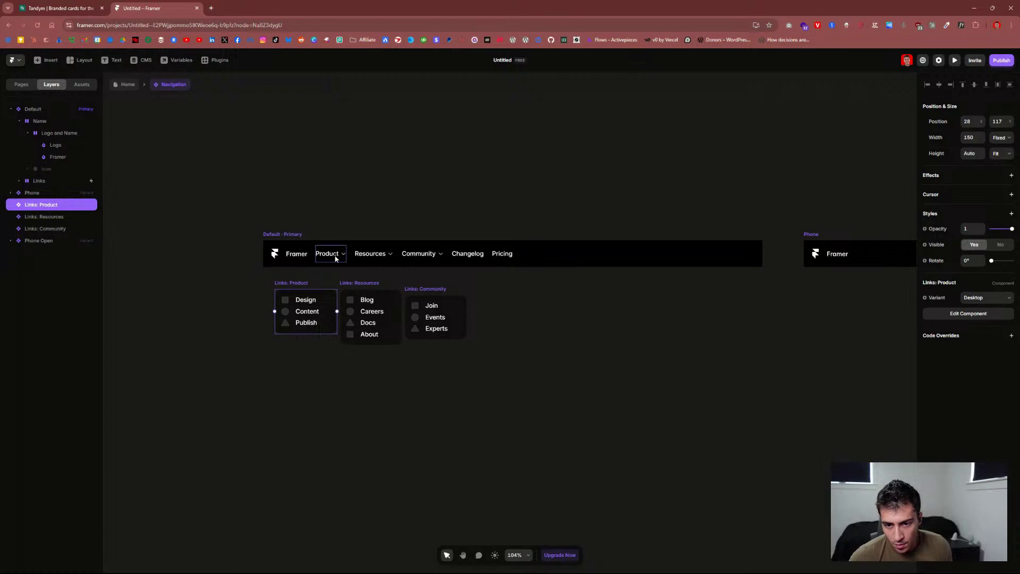
# Step: Inspect the Pricing and Changelog inline links and compare the navigation with the header on the Tandym homepage
pyautogui.click(511, 254)
pyautogui.click(511, 254)
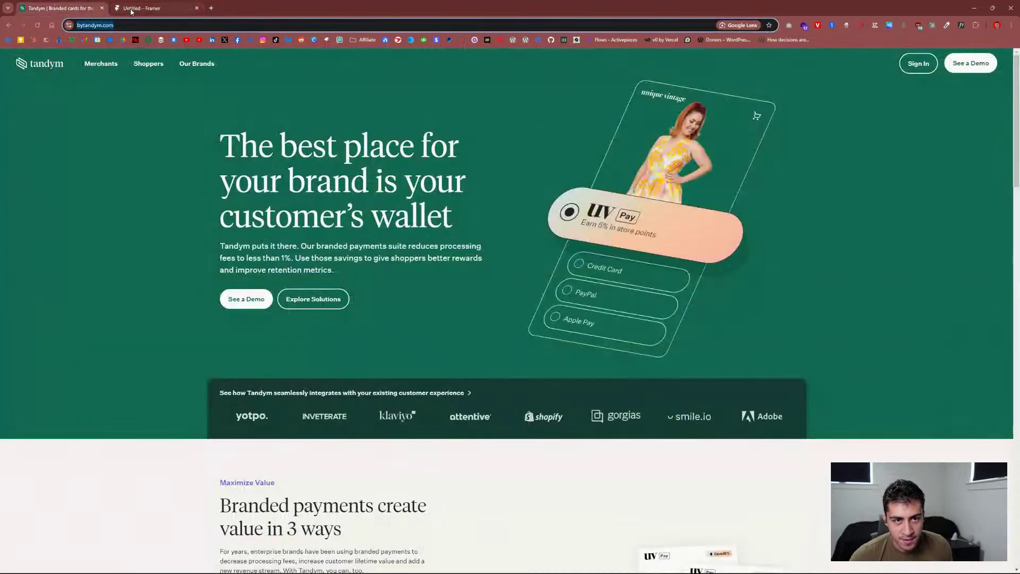
pyautogui.click(75, 8)
pyautogui.click(131, 10)
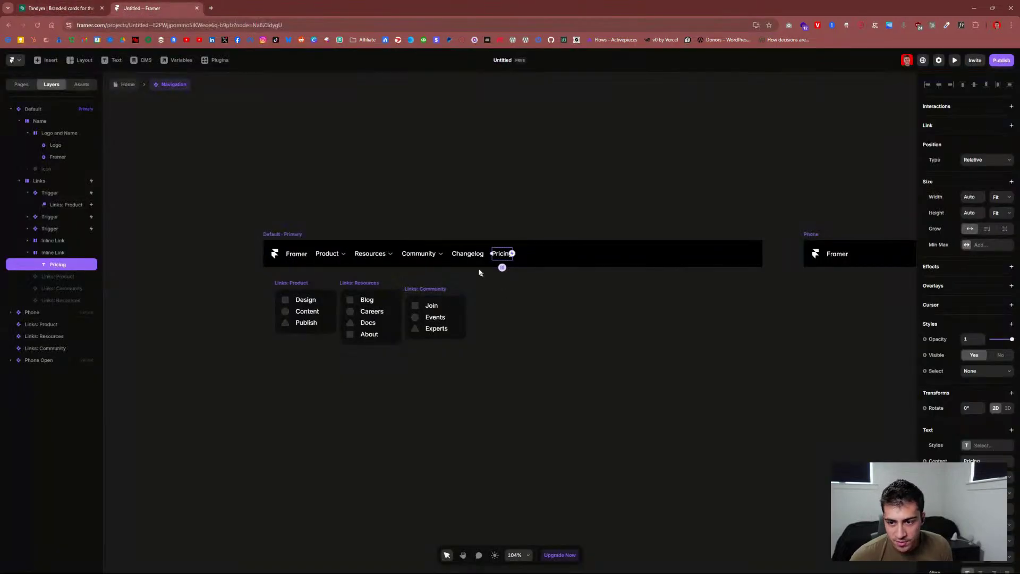
pyautogui.click(467, 253)
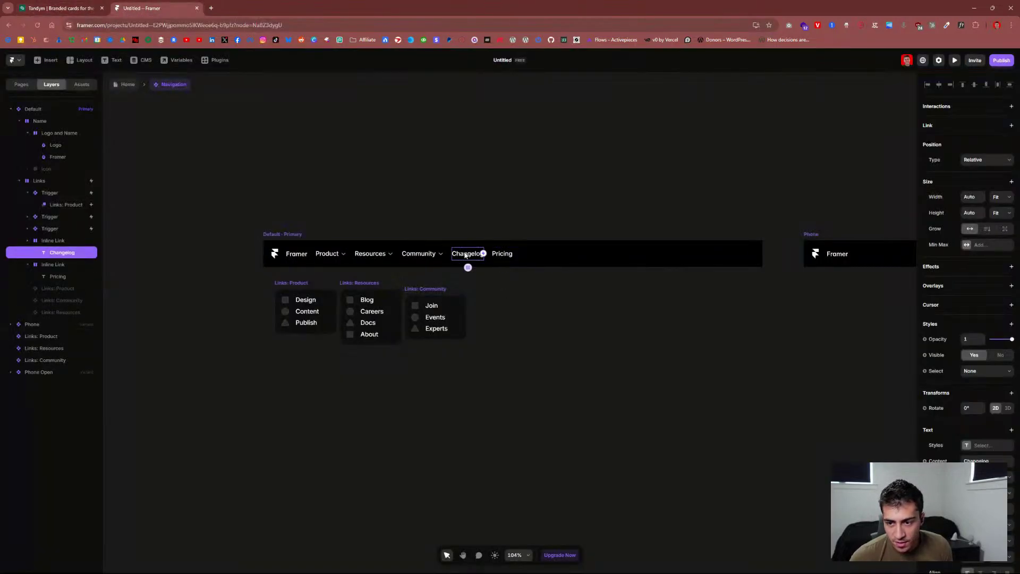
pyautogui.click(49, 243)
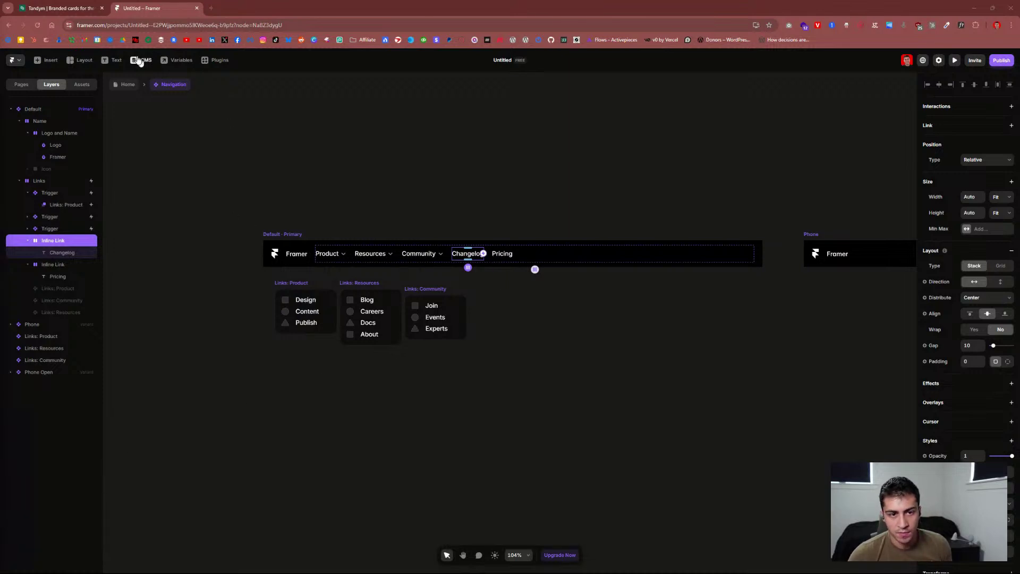
pyautogui.click(96, 11)
pyautogui.click(152, 16)
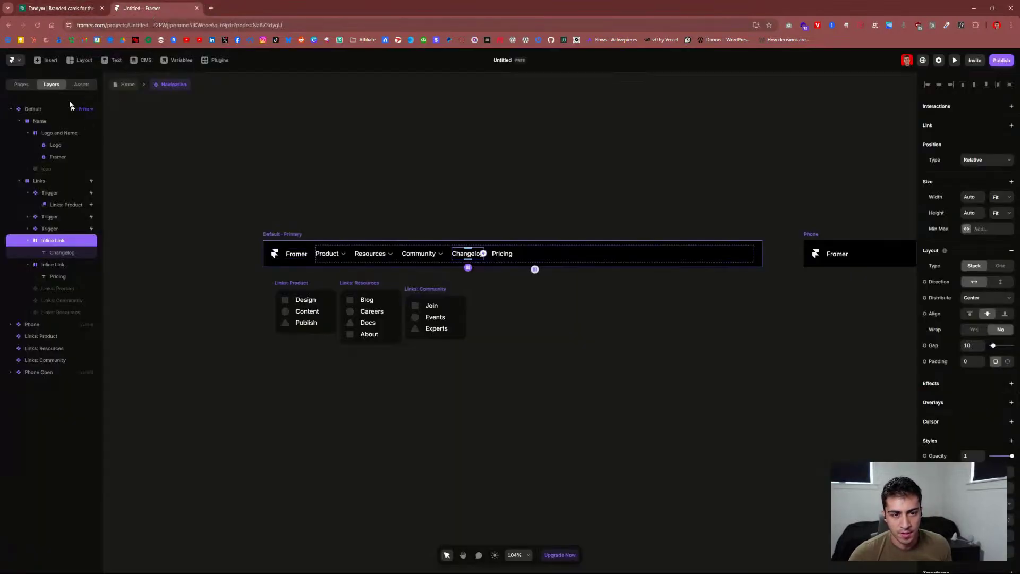
# Step: Return to the Home page, look through the general Site Settings, and check the default language setup without setting one
pyautogui.click(126, 84)
pyautogui.click(205, 185)
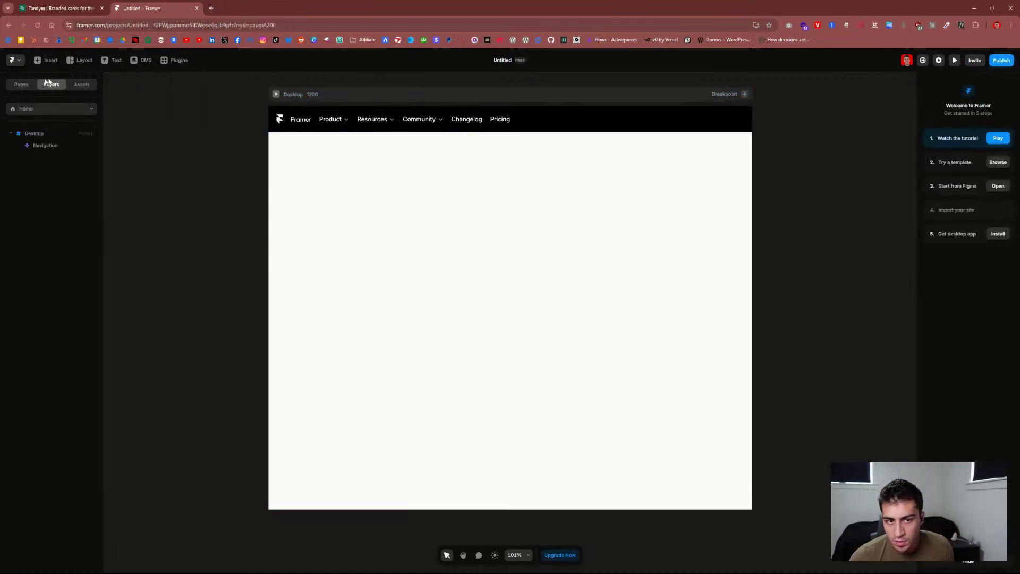
pyautogui.click(940, 61)
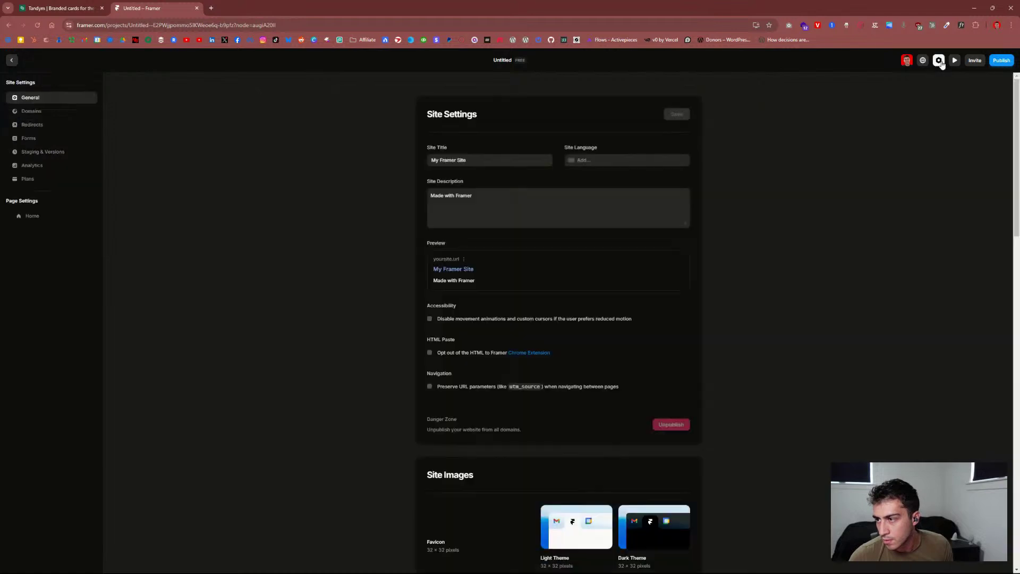
pyautogui.scroll(-7, 797, 182)
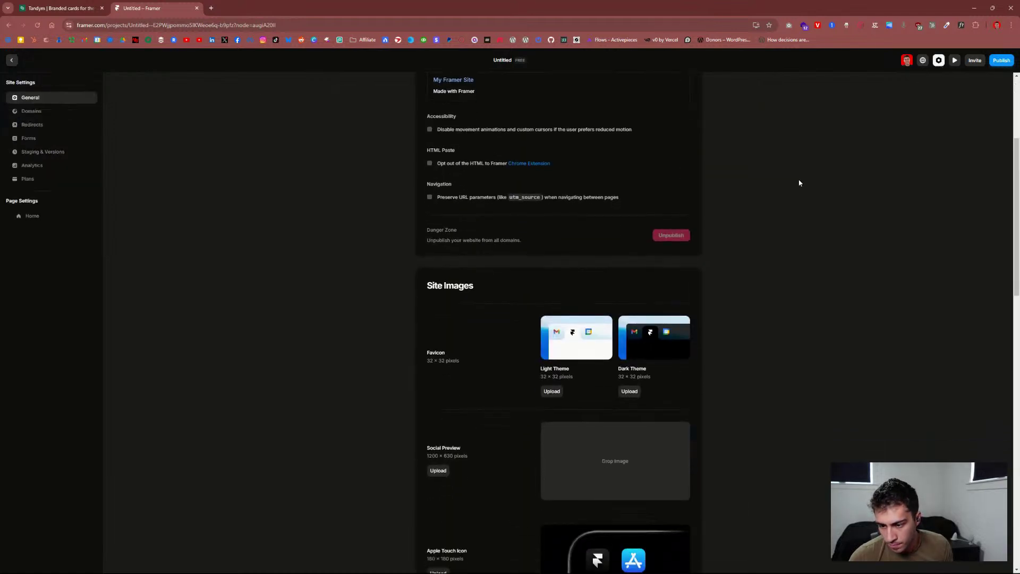
pyautogui.scroll(-5, 799, 181)
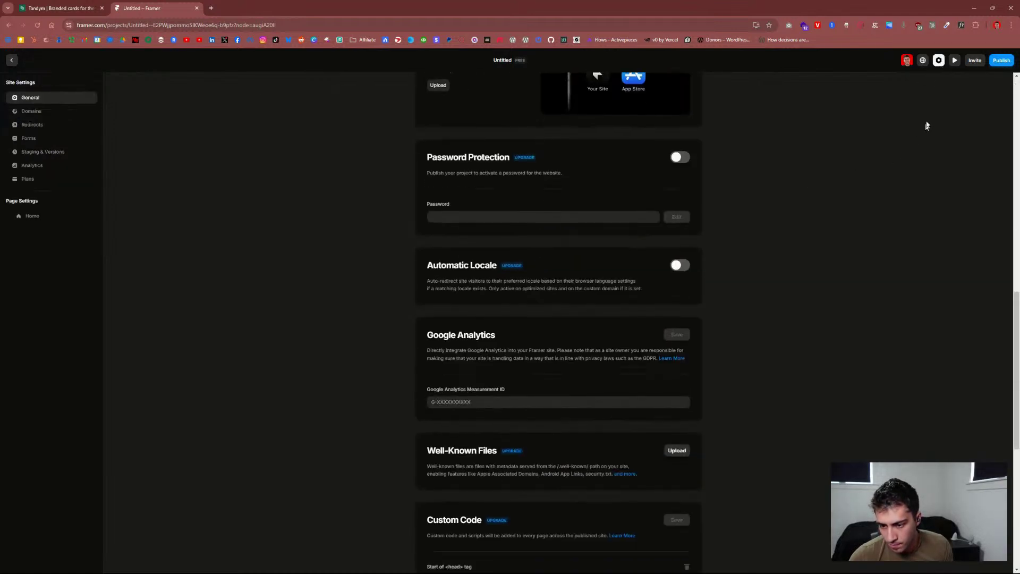
pyautogui.click(939, 60)
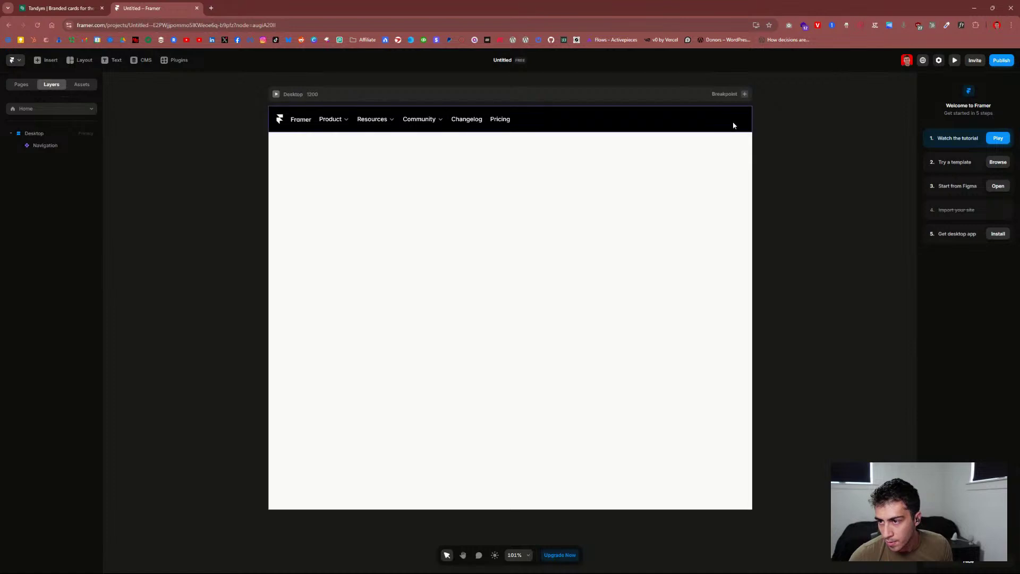
pyautogui.click(927, 62)
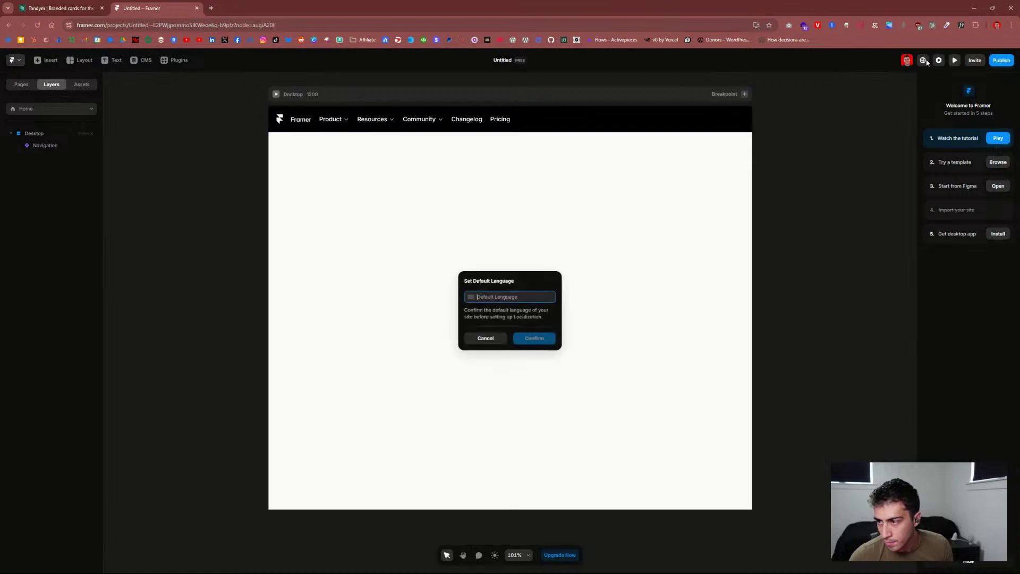
pyautogui.click(481, 340)
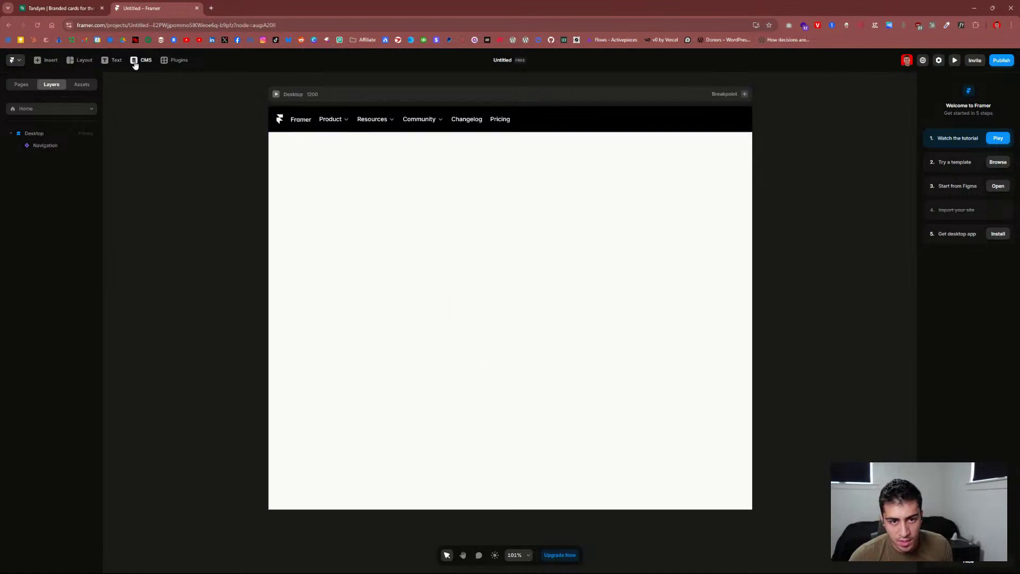
# Step: Look through the project's pages, layers and assets, including the style types that can be added
pyautogui.click(24, 85)
pyautogui.click(51, 85)
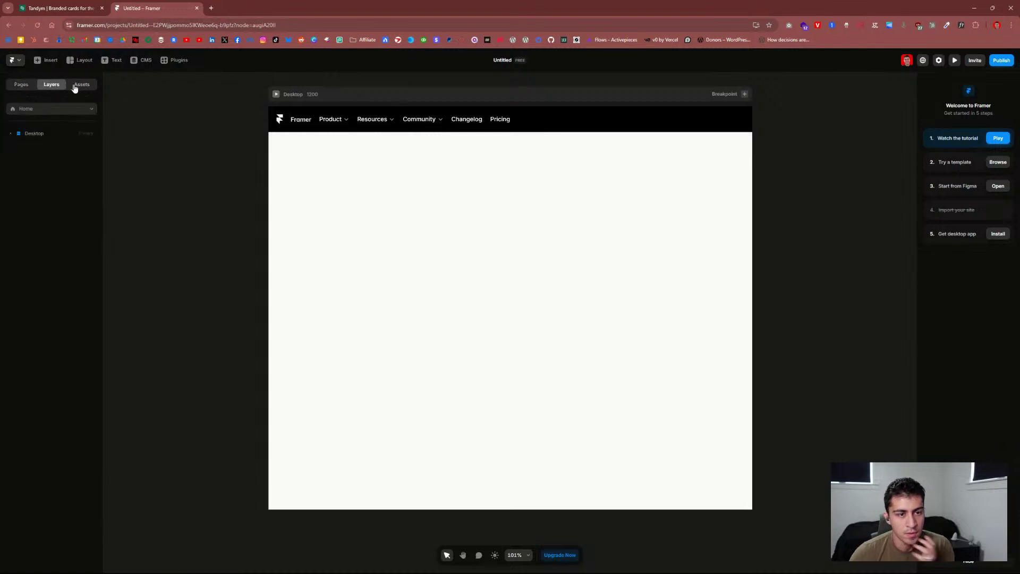
pyautogui.click(82, 86)
pyautogui.click(95, 165)
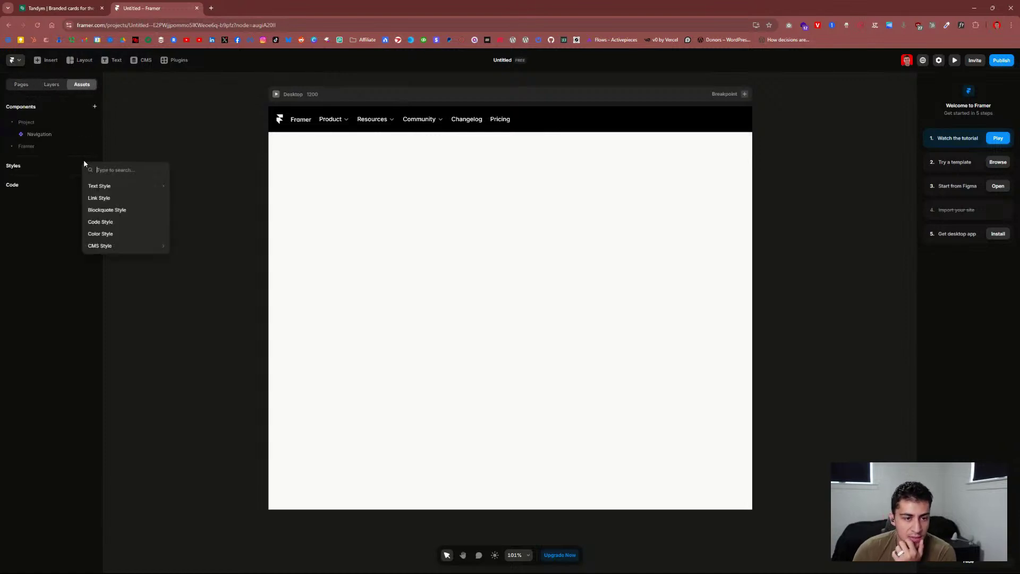
pyautogui.moveTo(121, 189)
pyautogui.click(47, 168)
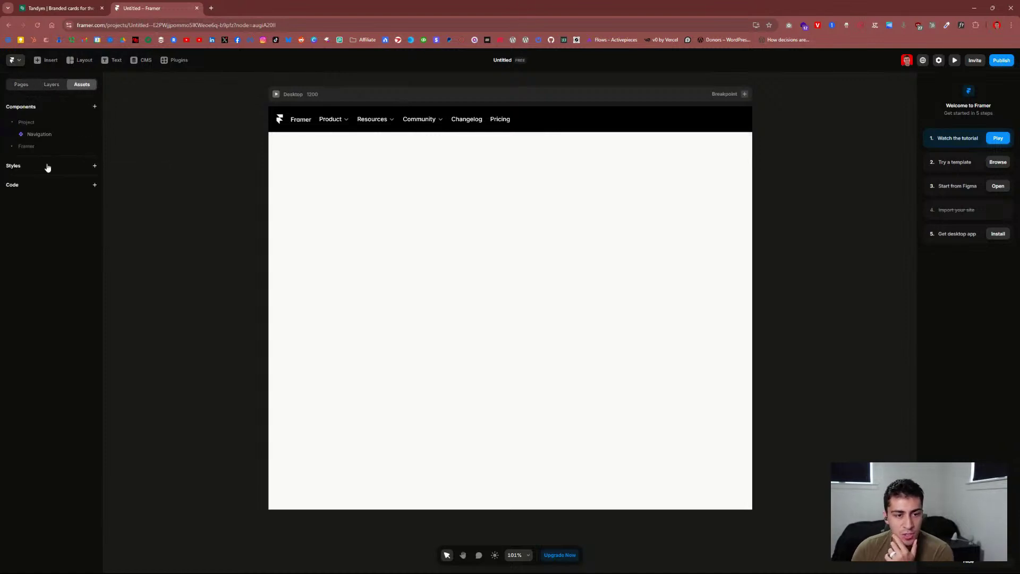
# Step: Create a color style named Green with the hex value #00A648
pyautogui.click(94, 167)
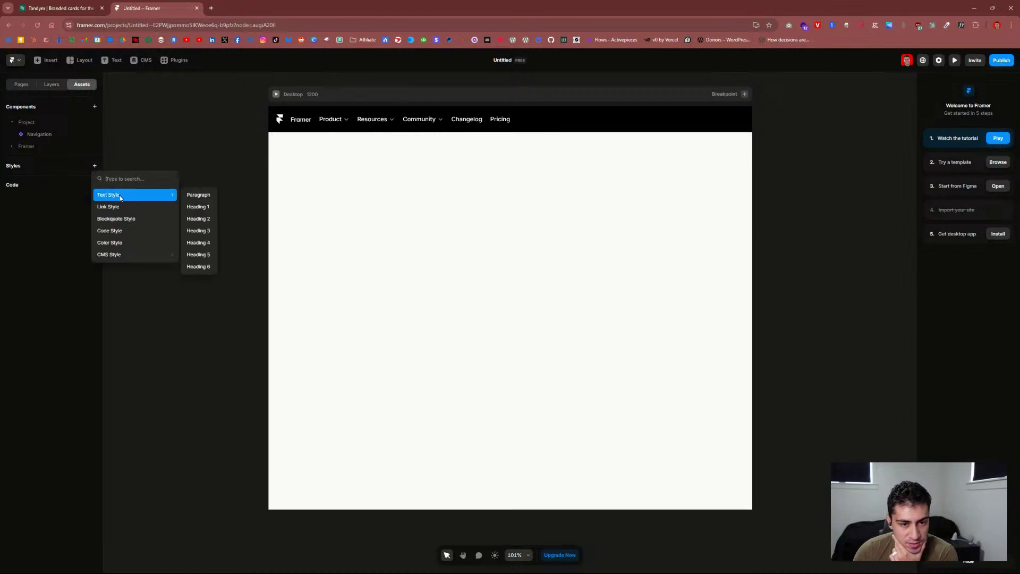
pyautogui.click(125, 244)
pyautogui.moveTo(187, 237)
pyautogui.mouseDown()
pyautogui.moveTo(200, 224)
pyautogui.moveTo(183, 228)
pyautogui.moveTo(194, 213)
pyautogui.mouseUp()
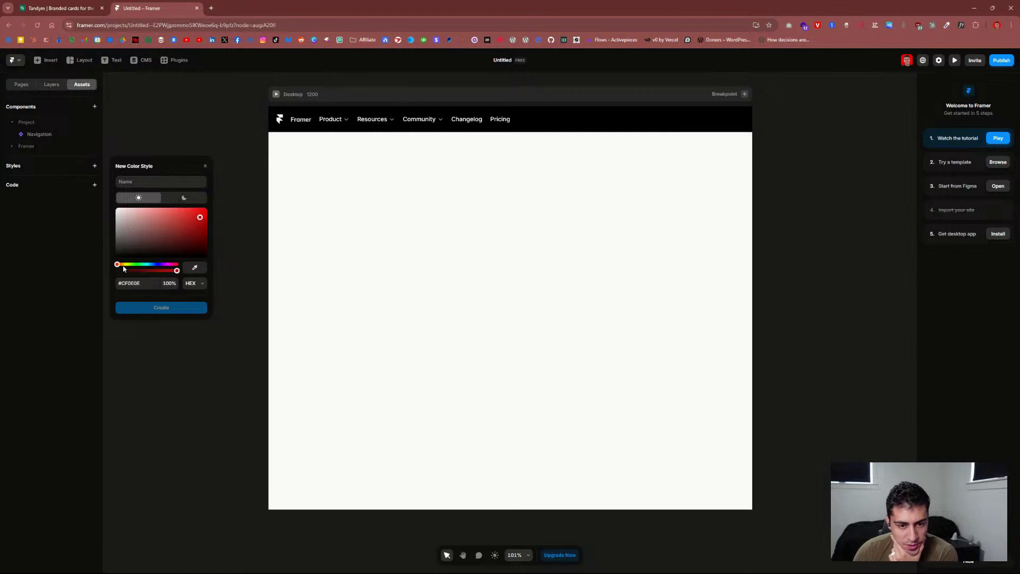
pyautogui.moveTo(118, 267); pyautogui.dragTo(144, 270)
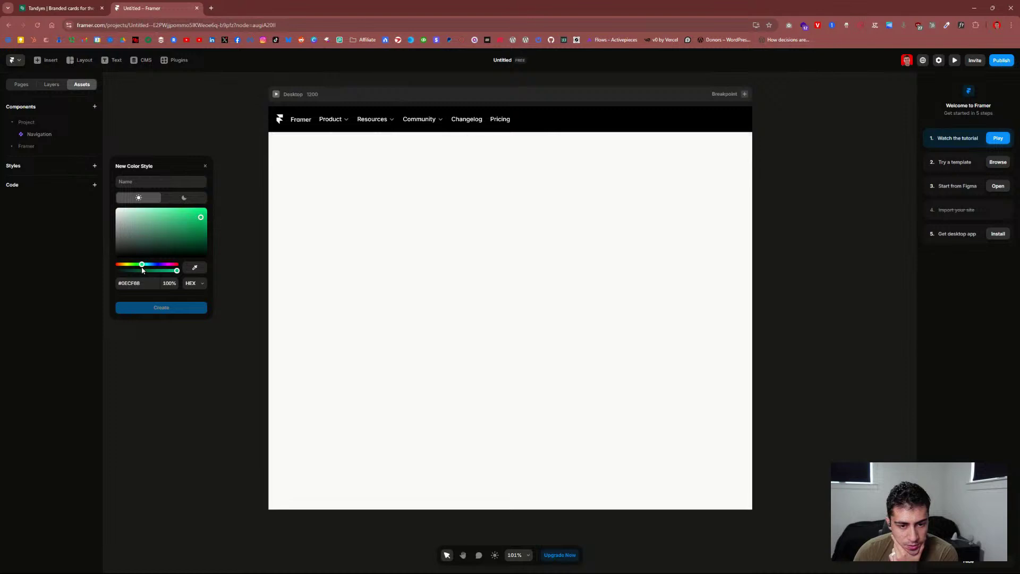
pyautogui.moveTo(180, 235); pyautogui.dragTo(220, 228)
pyautogui.click(161, 181)
pyautogui.write('Green')
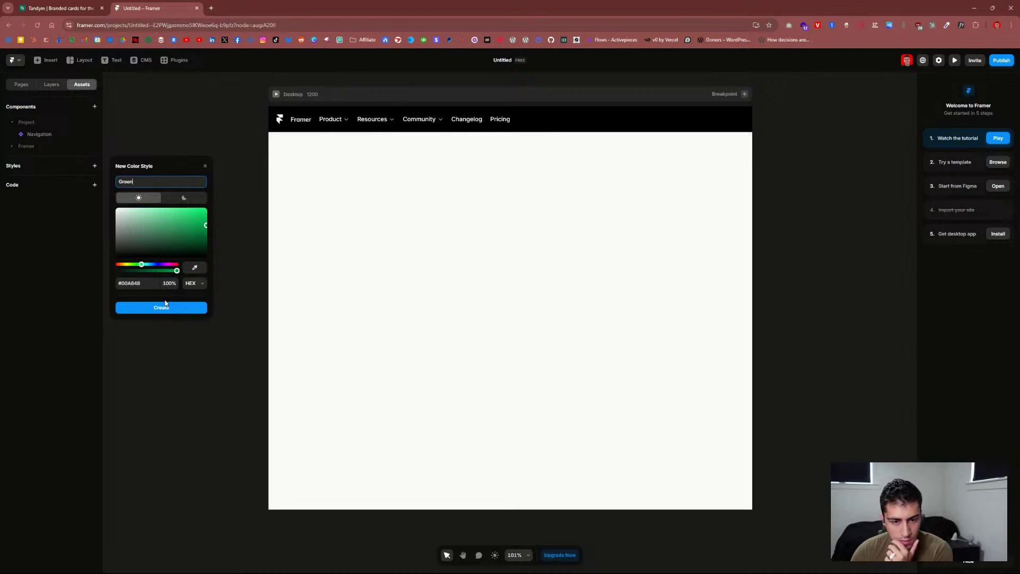
pyautogui.click(164, 306)
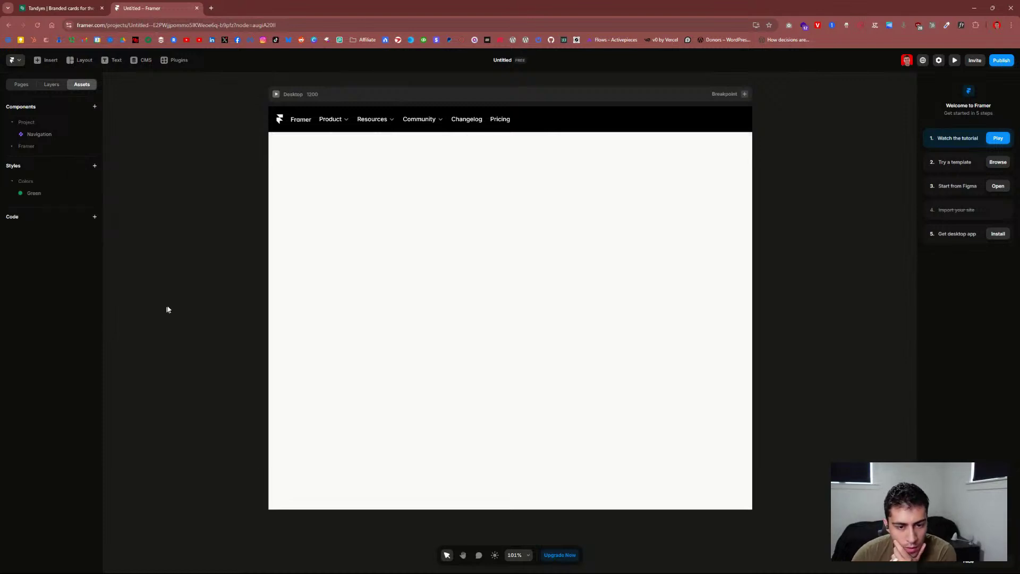
# Step: Check the Green color style and the Navigation instance's properties, and return to the Home page's layers
pyautogui.click(36, 198)
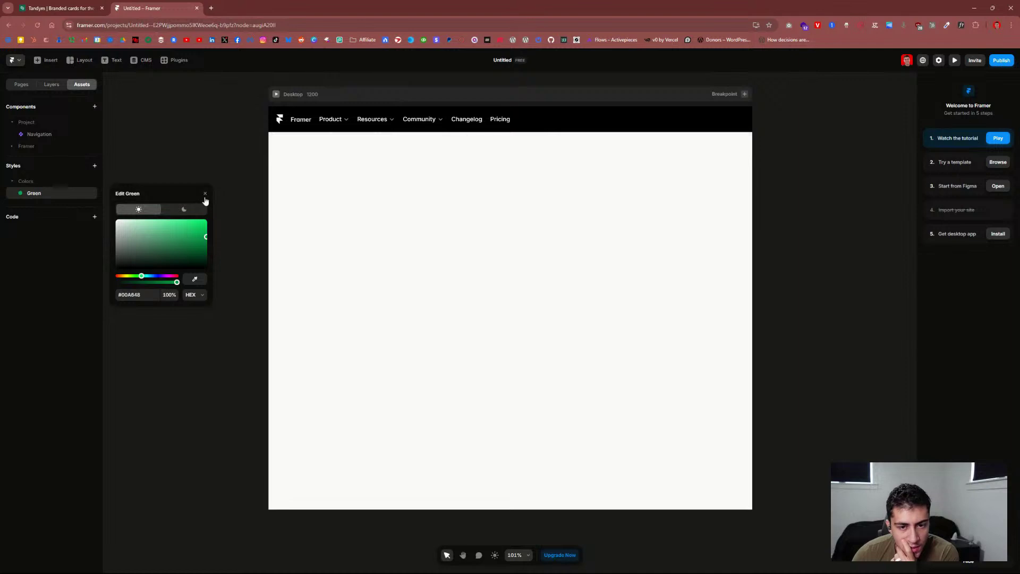
pyautogui.click(205, 195)
pyautogui.click(544, 127)
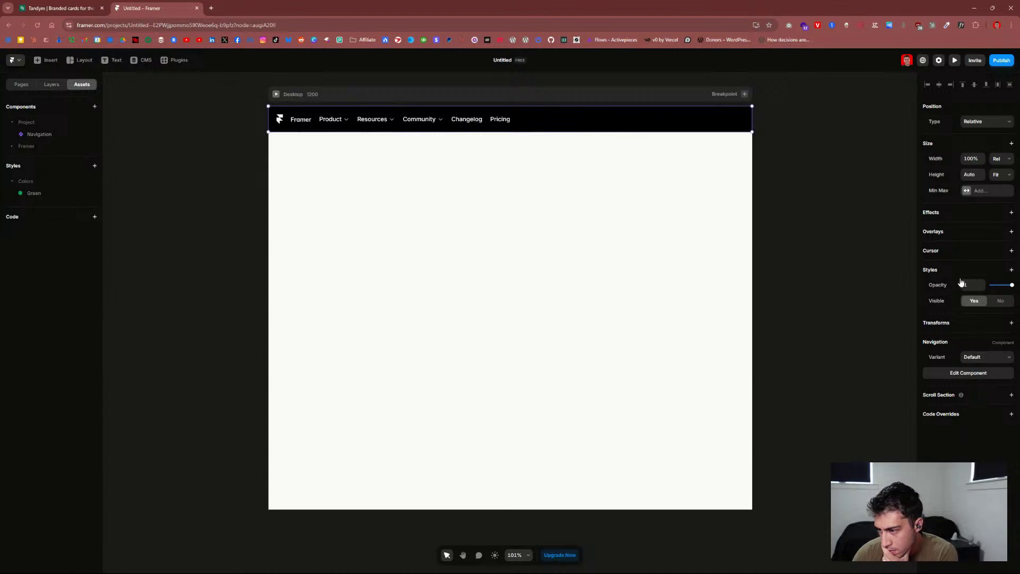
pyautogui.click(997, 220)
pyautogui.click(998, 218)
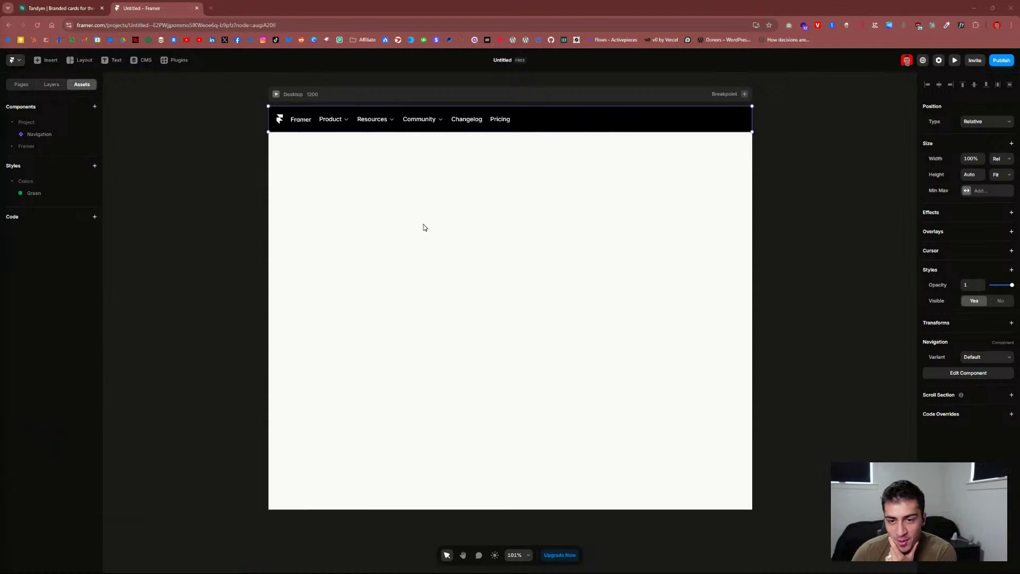
pyautogui.click(202, 191)
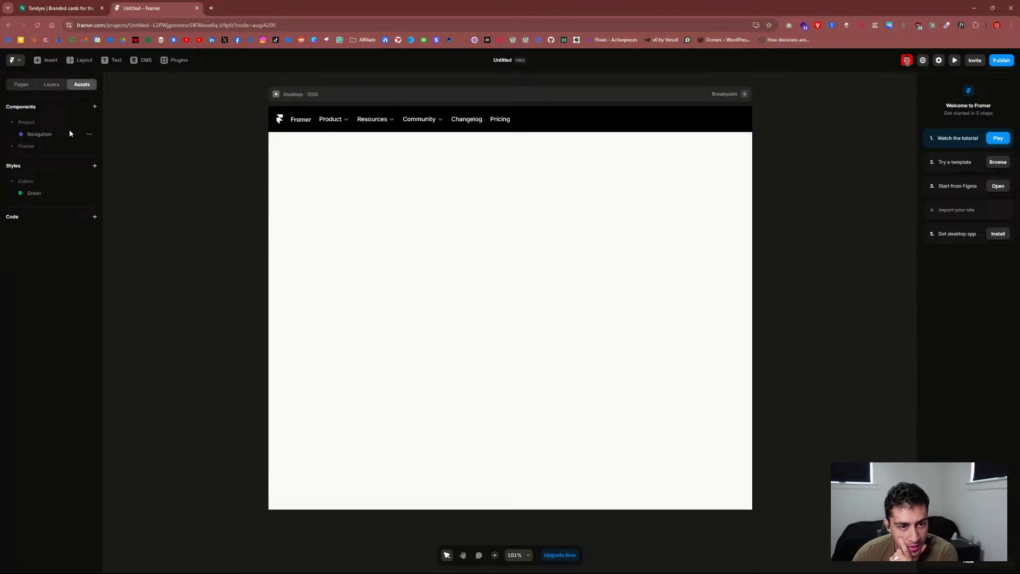
pyautogui.click(56, 86)
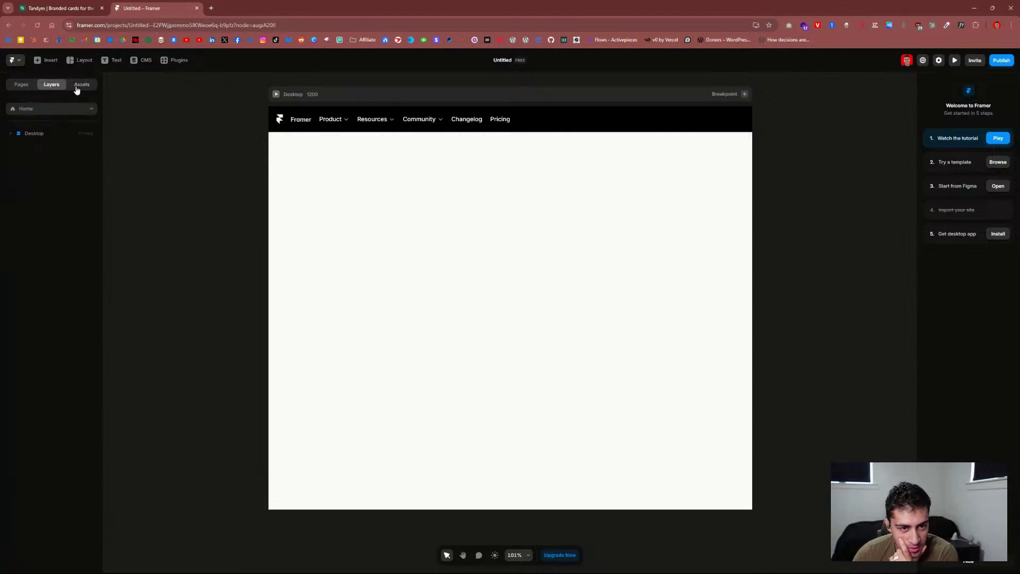
pyautogui.click(76, 89)
pyautogui.click(53, 86)
pyautogui.click(23, 90)
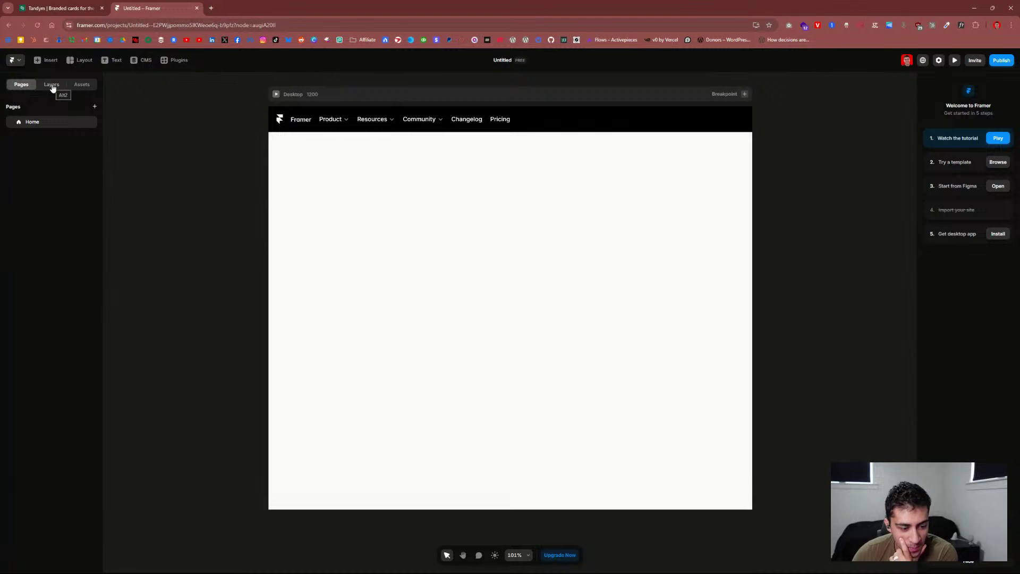
pyautogui.click(52, 87)
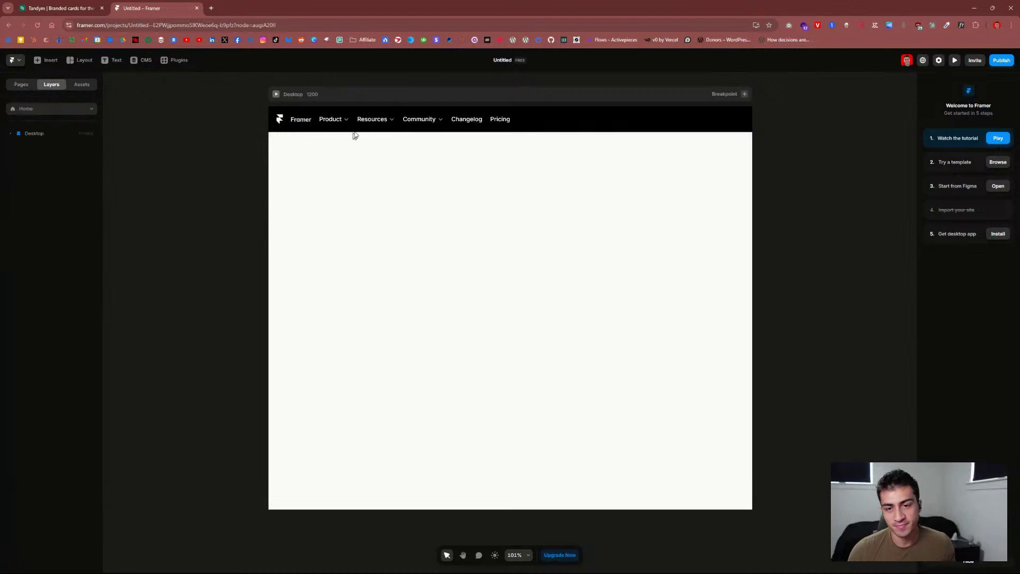
# Step: Check the Tandym homepage's hero, and look through the insertable layout elements and prebuilt section templates
pyautogui.click(60, 9)
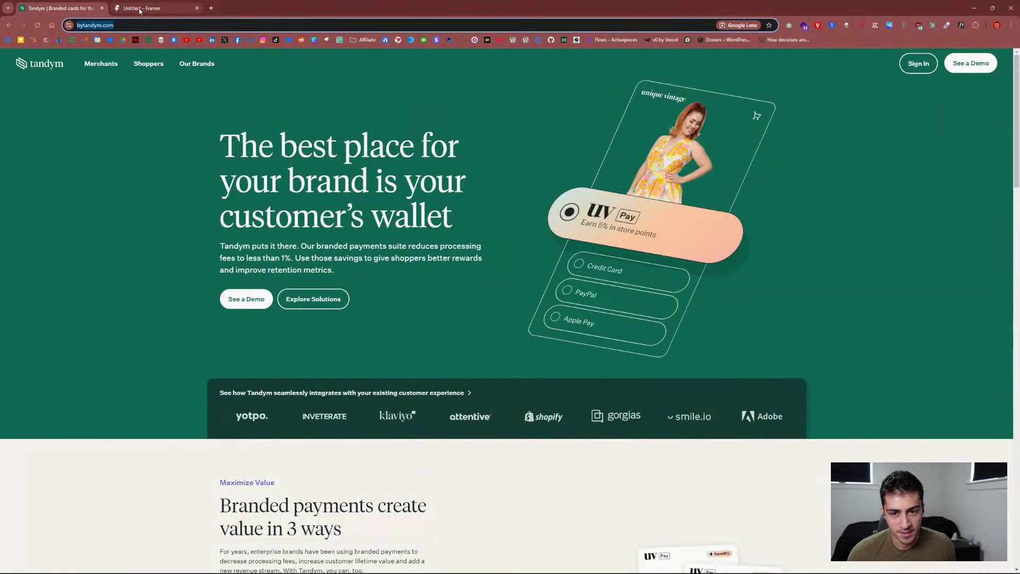
pyautogui.click(140, 9)
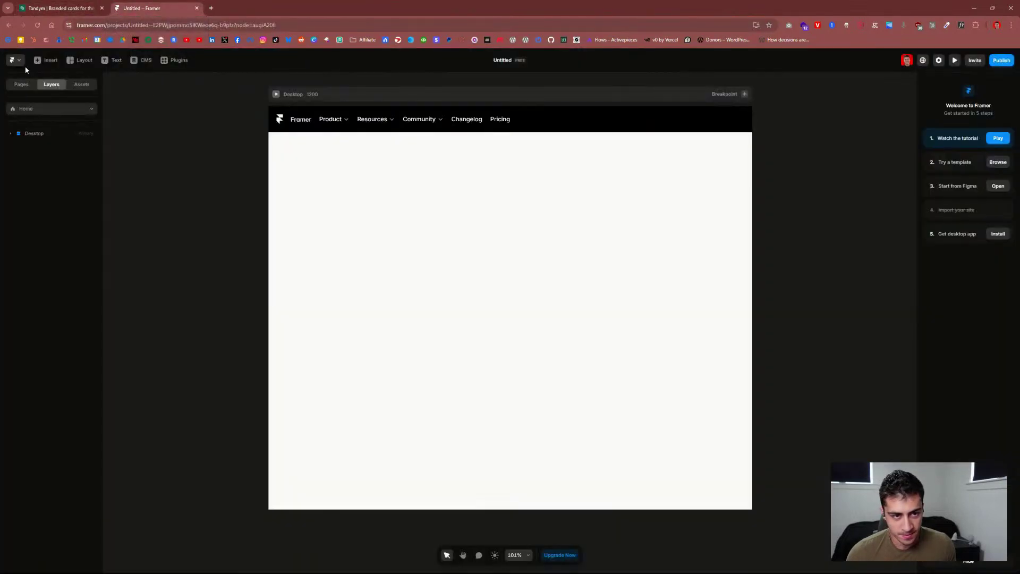
pyautogui.click(49, 61)
pyautogui.click(81, 60)
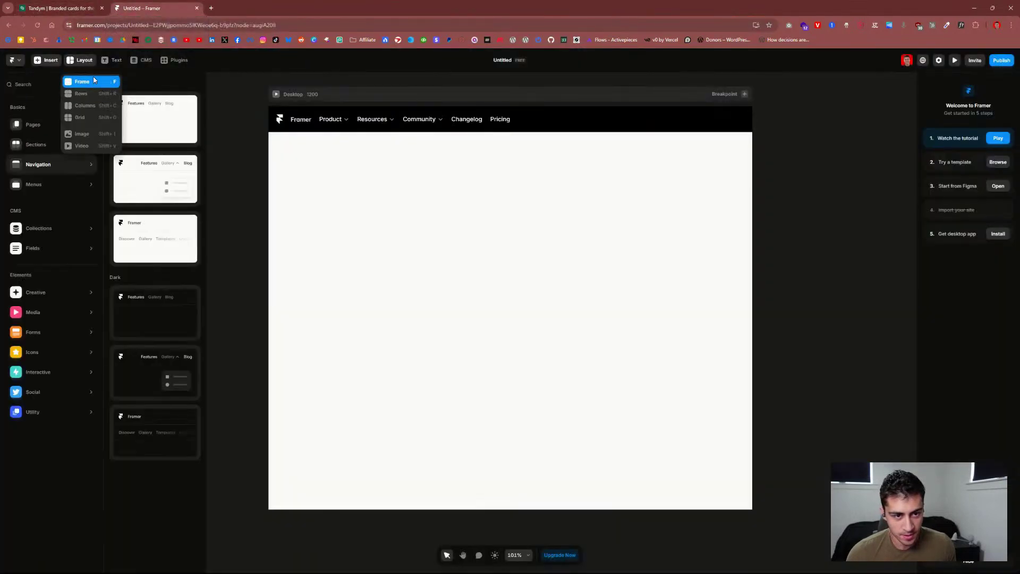
pyautogui.click(87, 61)
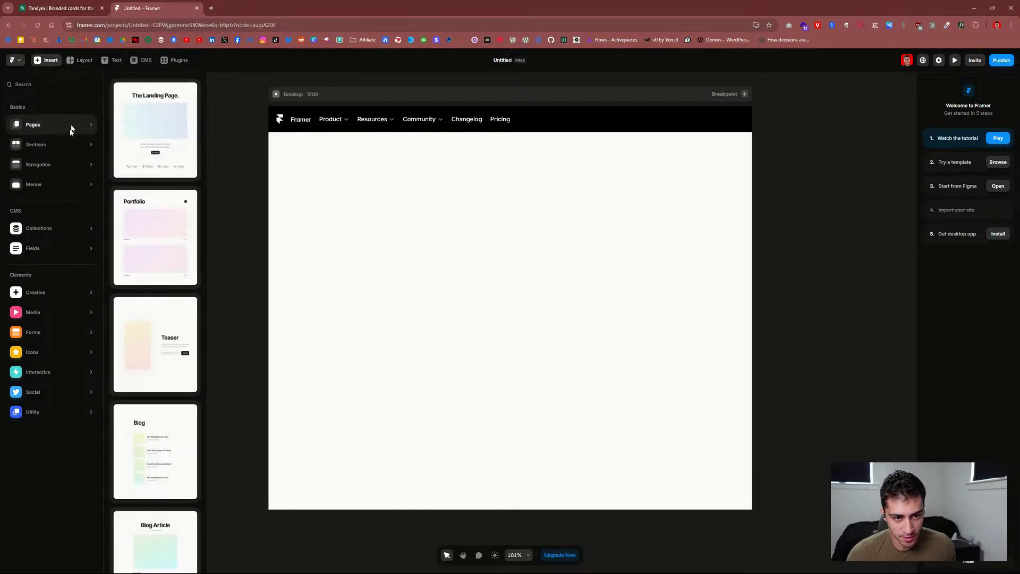
pyautogui.moveTo(68, 147)
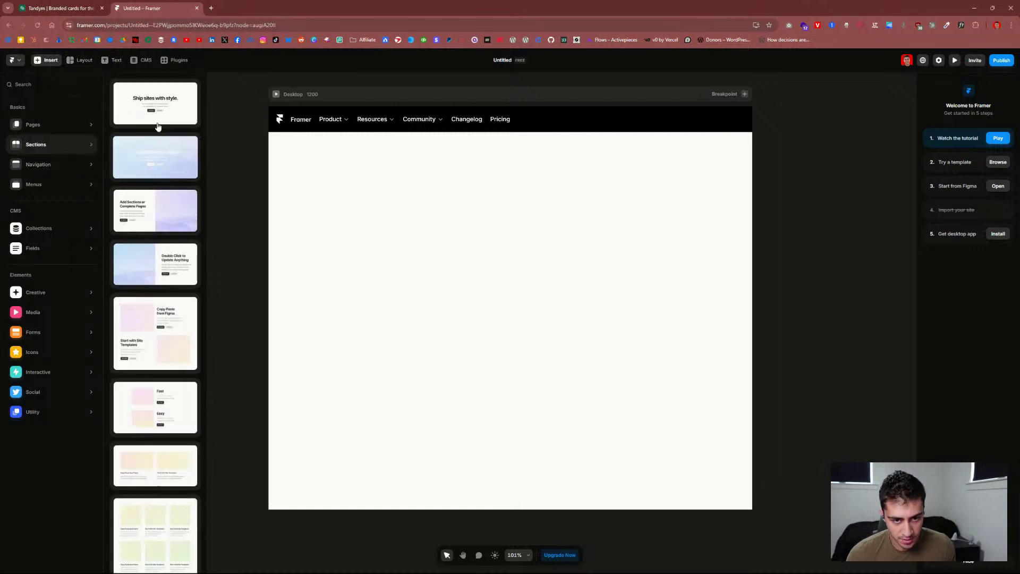
pyautogui.scroll(-8, 167, 365)
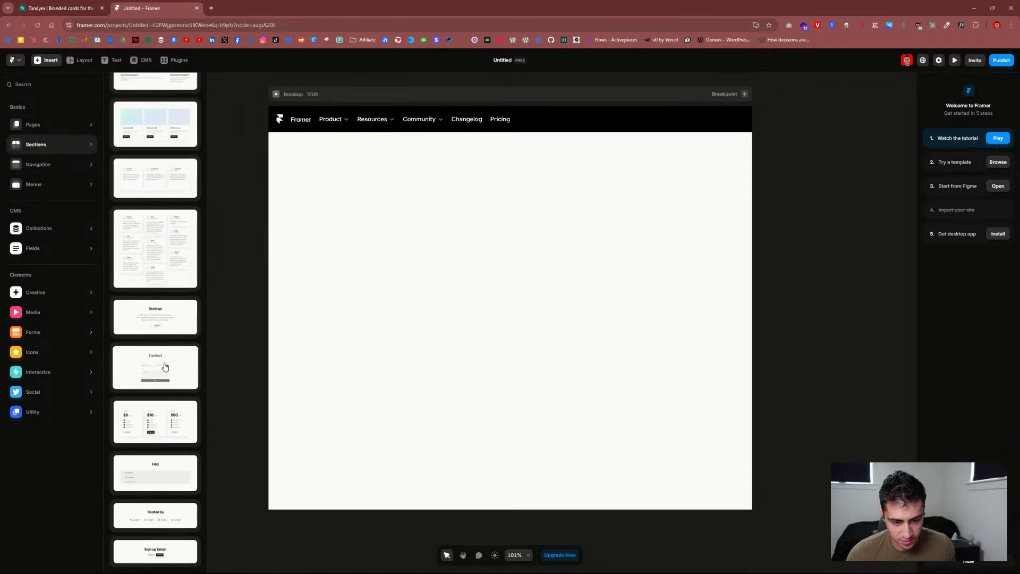
pyautogui.scroll(10, 165, 351)
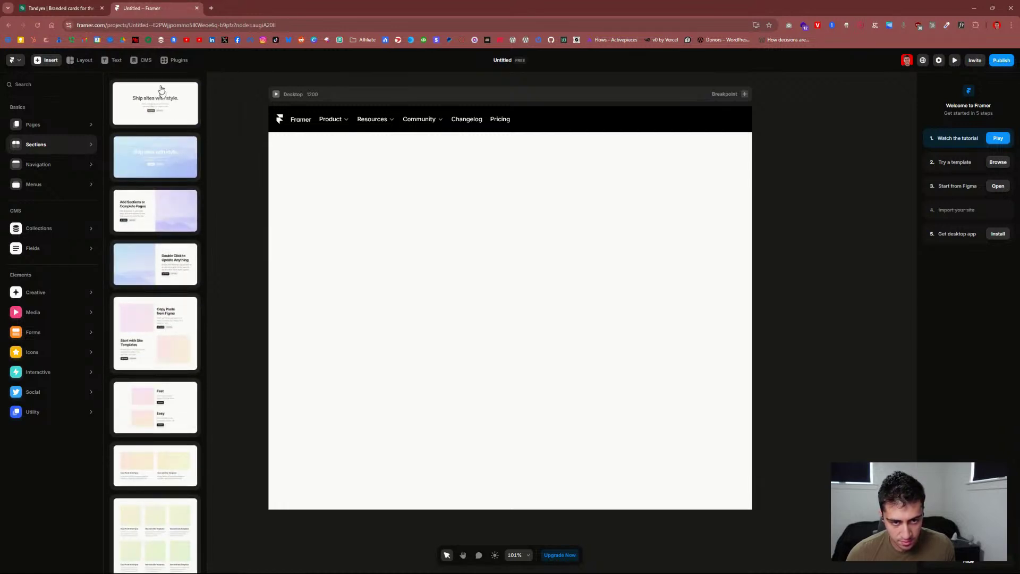
# Step: Compare the Tandym homepage's hero with the prebuilt section templates to find a matching layout
pyautogui.click(59, 8)
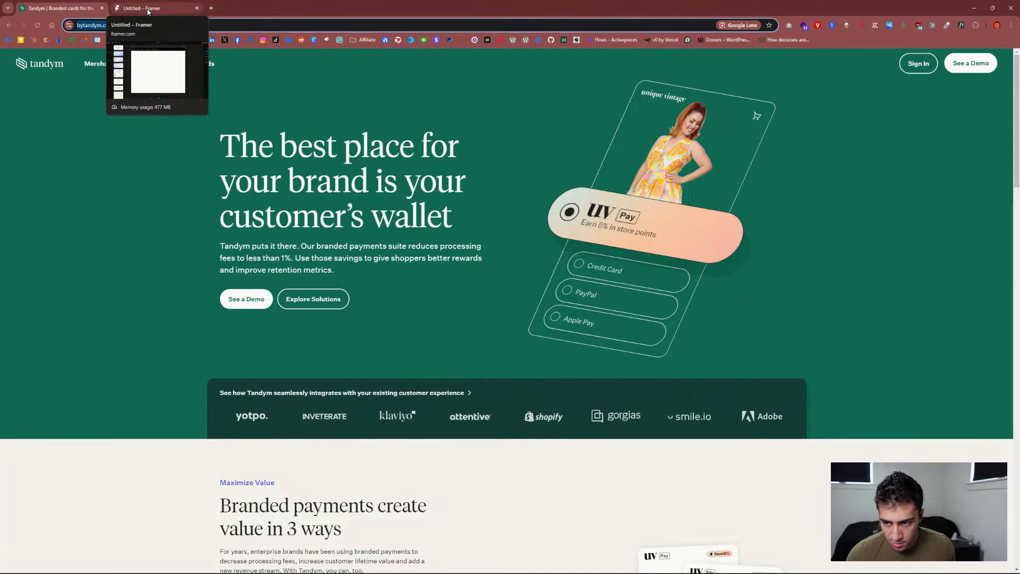
pyautogui.click(149, 10)
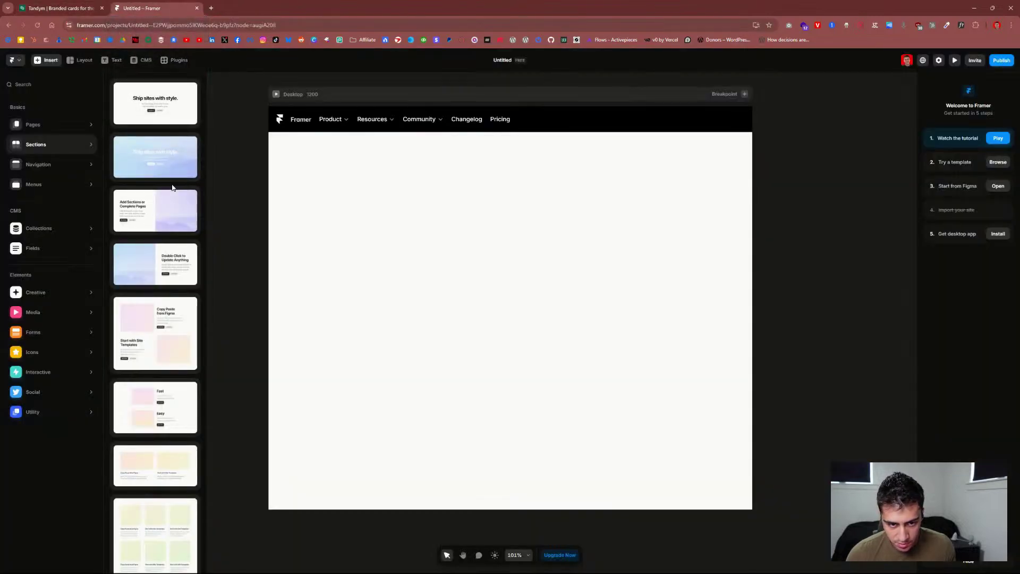
pyautogui.scroll(-2, 170, 178)
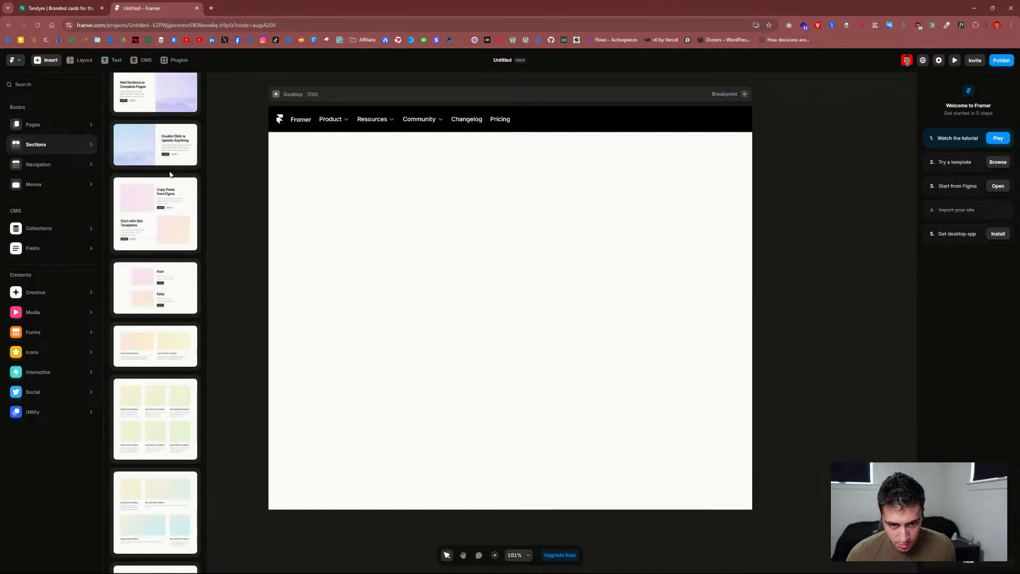
pyautogui.scroll(-4, 170, 175)
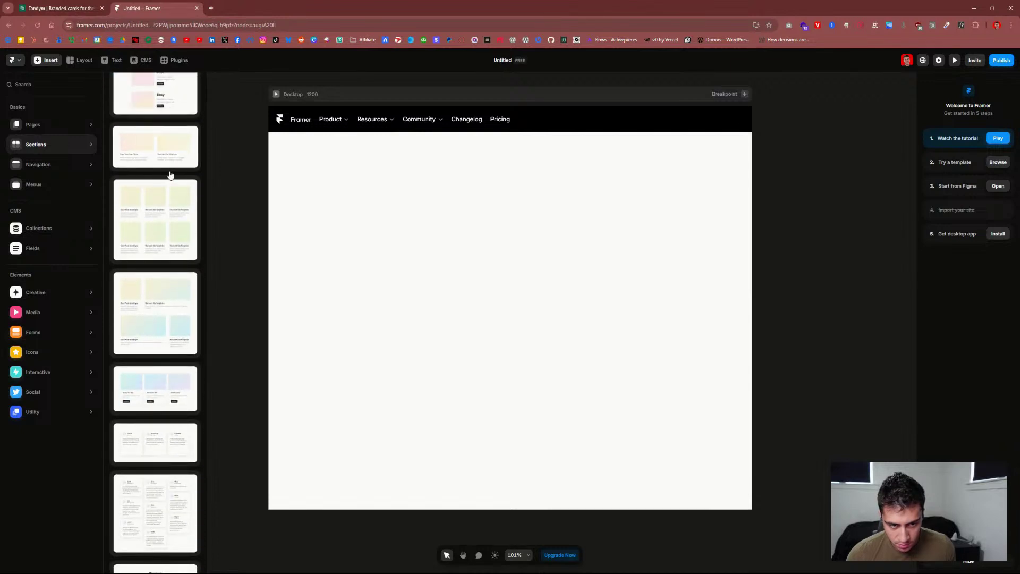
pyautogui.scroll(-3, 170, 176)
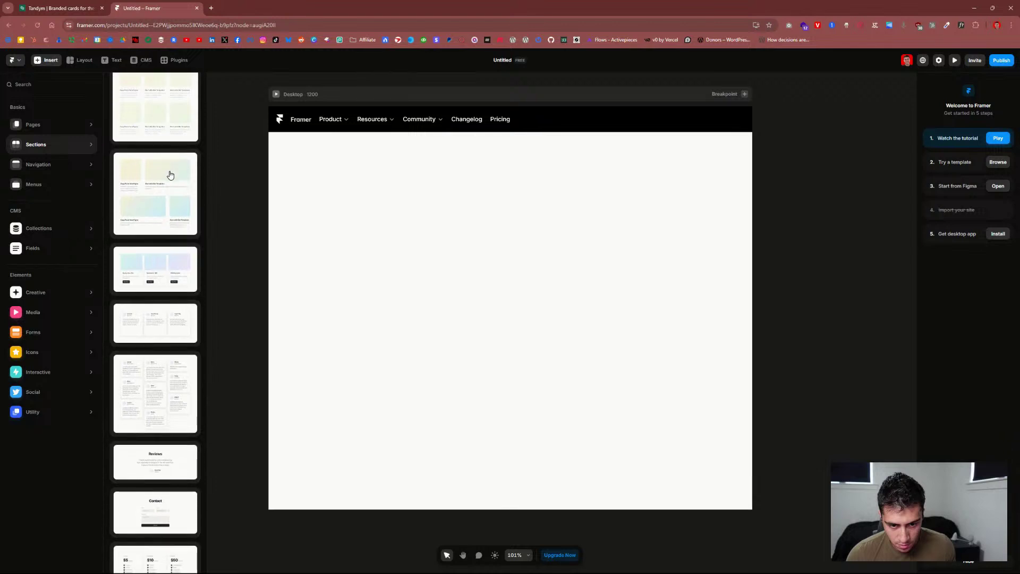
pyautogui.scroll(-4, 170, 175)
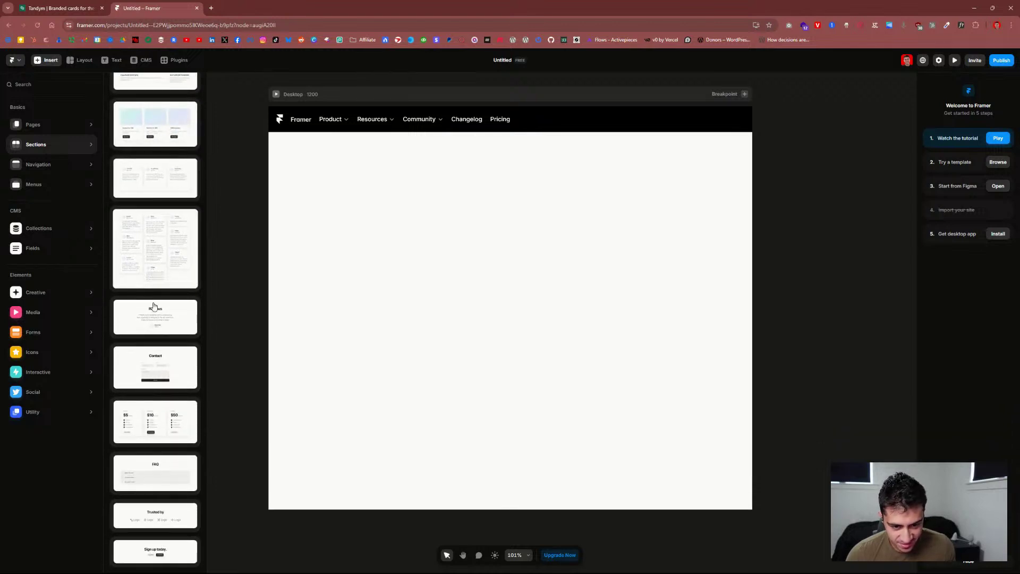
pyautogui.scroll(10, 152, 318)
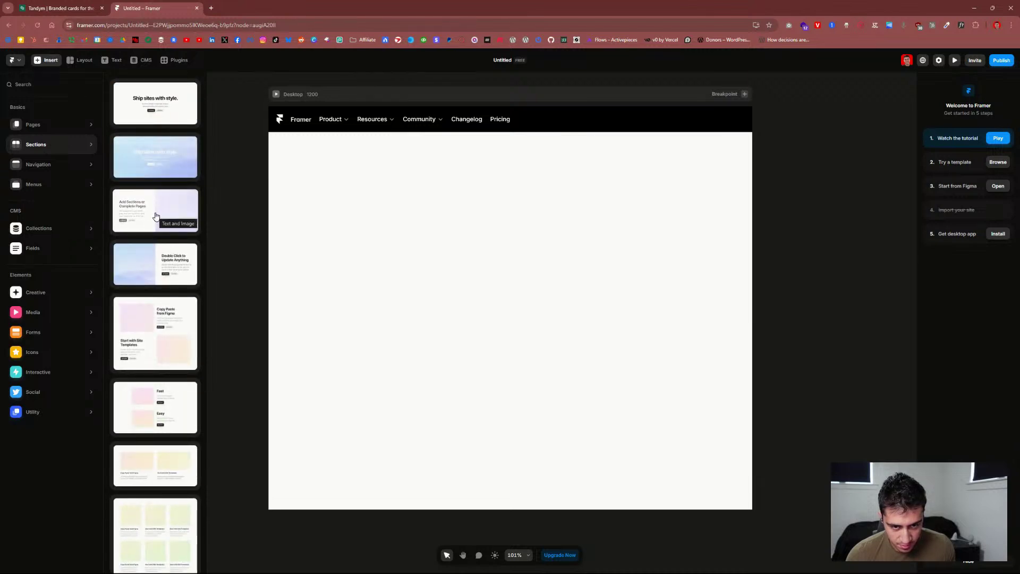
pyautogui.scroll(-5, 157, 214)
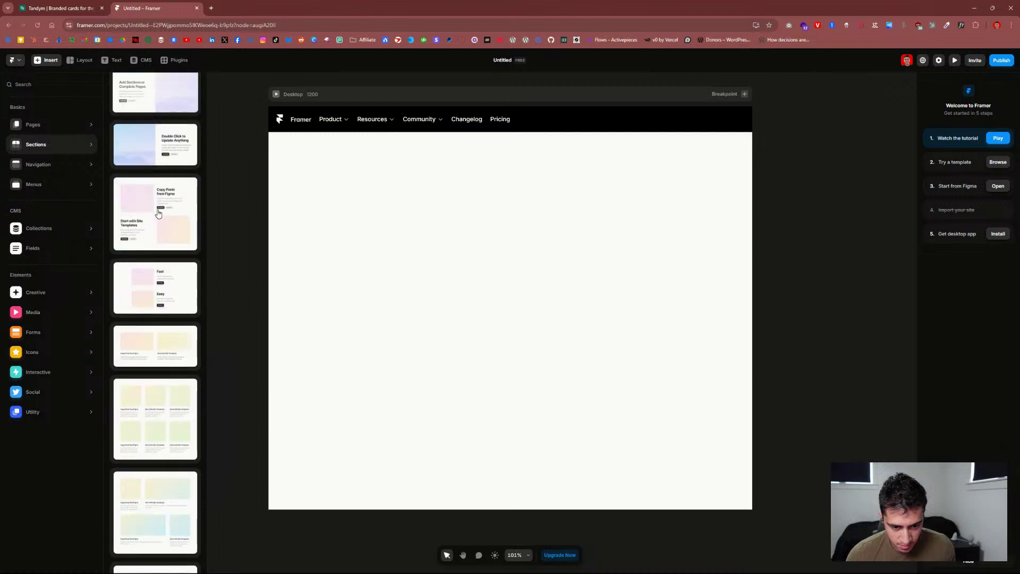
pyautogui.scroll(-5, 158, 213)
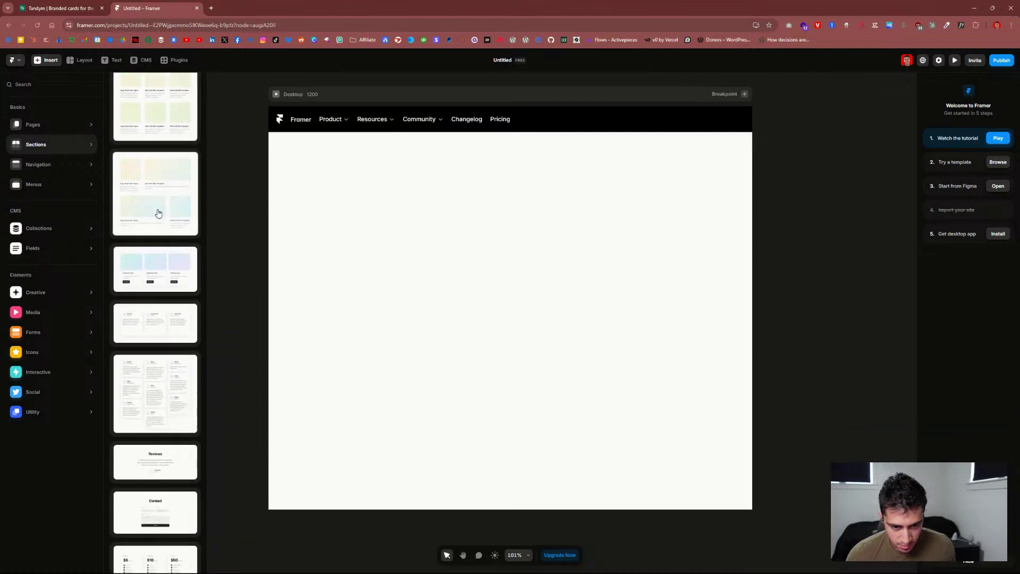
# Step: Look through the prebuilt page templates for a layout that suits the Tandym homepage
pyautogui.click(73, 125)
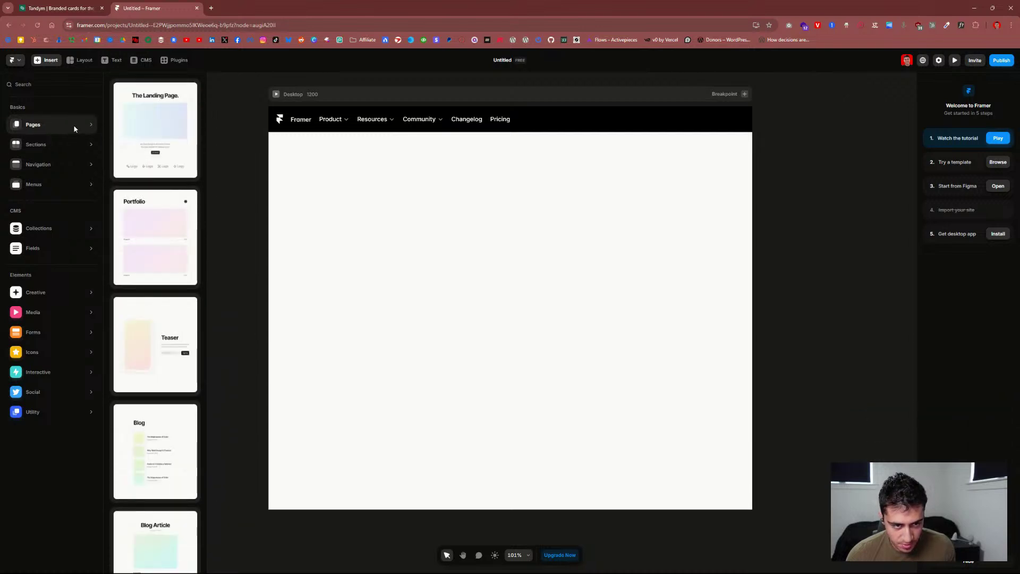
pyautogui.moveTo(142, 139)
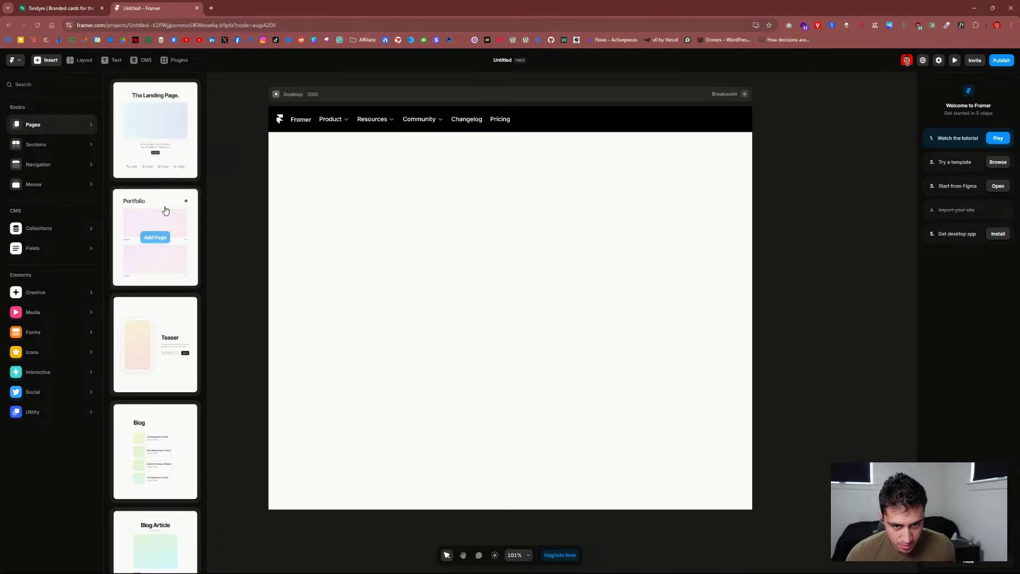
pyautogui.scroll(-3, 163, 228)
pyautogui.scroll(-6, 163, 236)
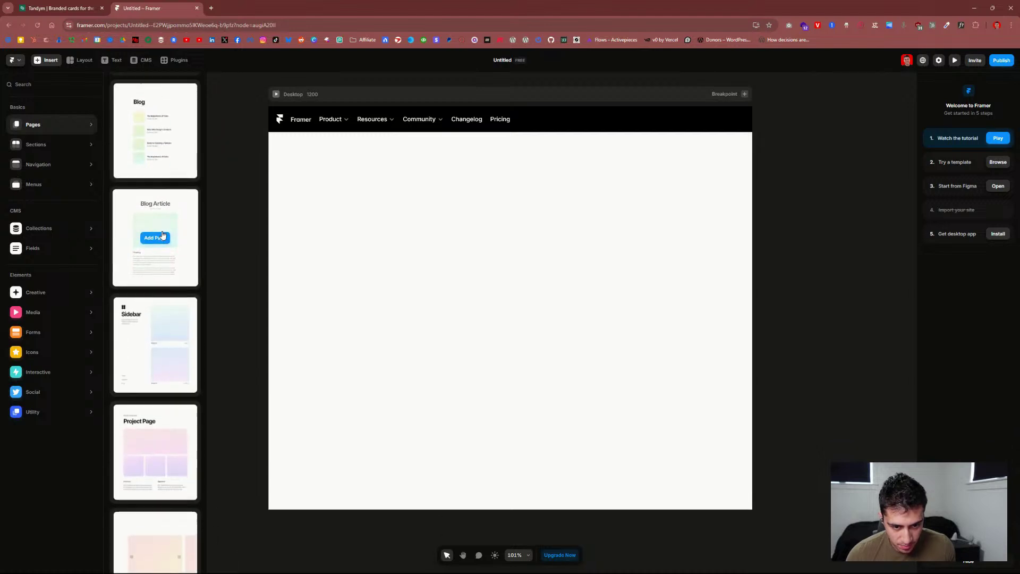
pyautogui.scroll(-1, 162, 236)
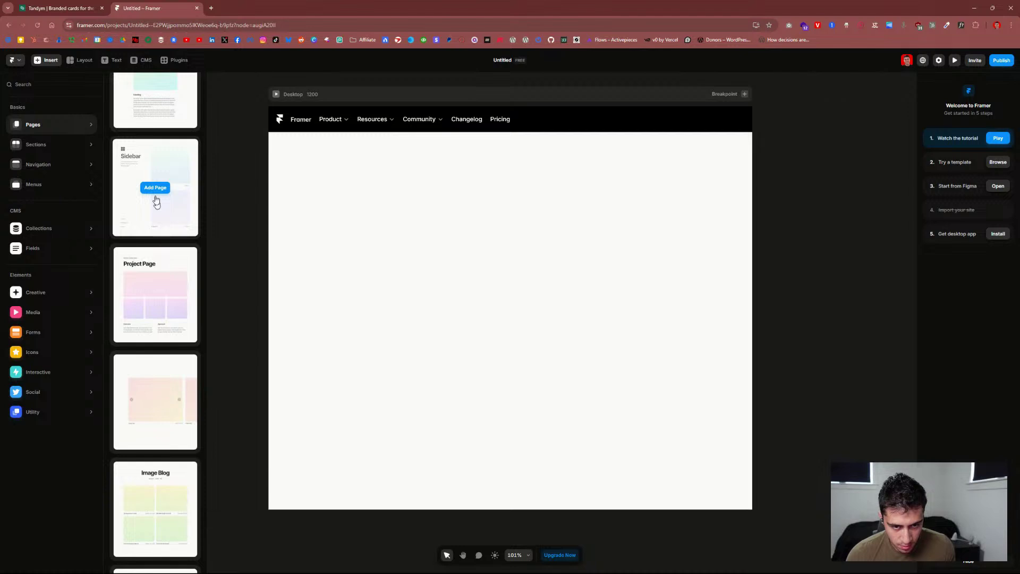
pyautogui.scroll(-8, 153, 202)
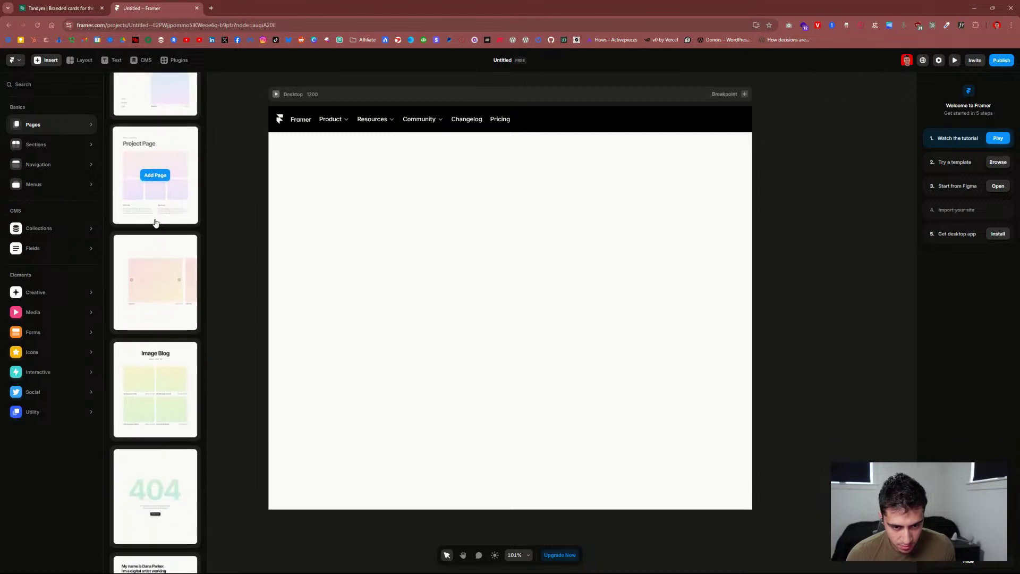
pyautogui.scroll(-3, 156, 223)
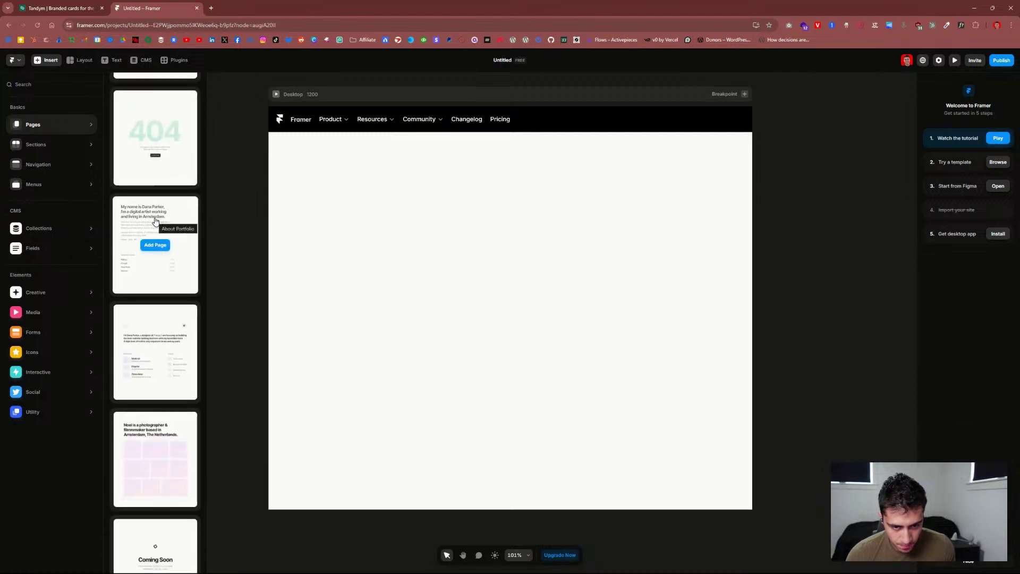
pyautogui.scroll(-4, 156, 222)
pyautogui.moveTo(156, 223)
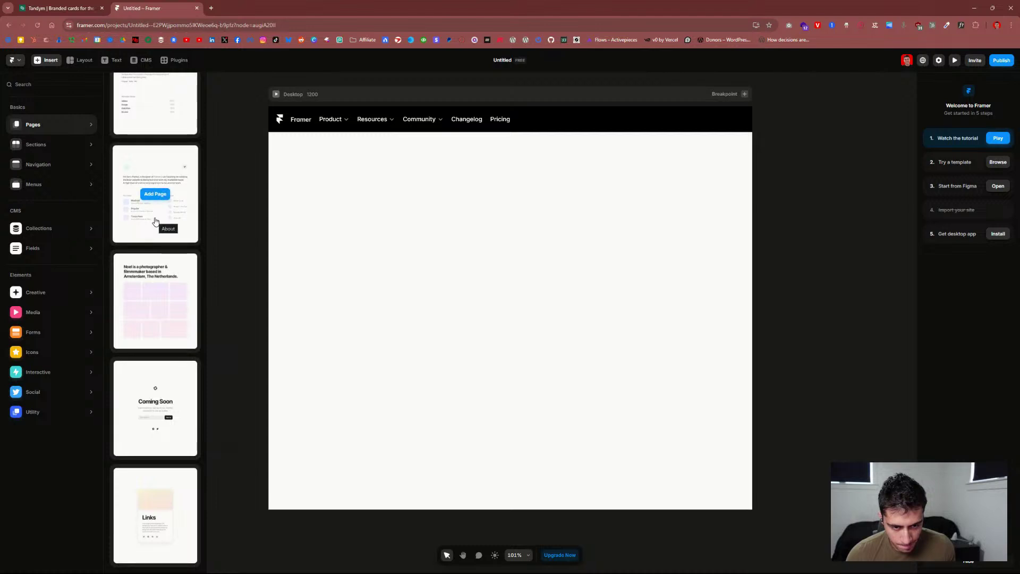
# Step: Add the prebuilt Text and Image section, with text beside an image placeholder, below the navigation on the Home page
pyautogui.moveTo(89, 171)
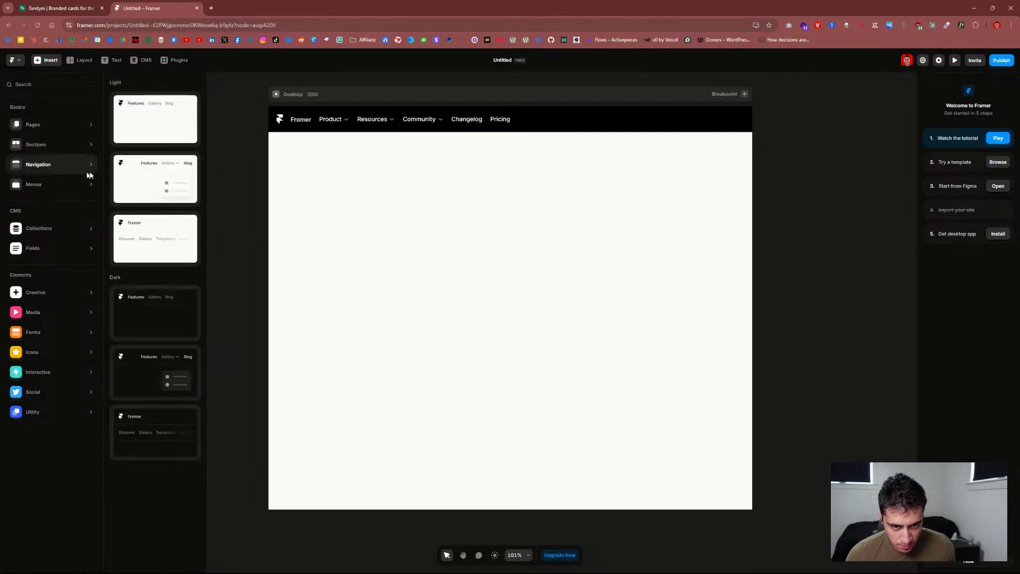
pyautogui.scroll(6, 145, 165)
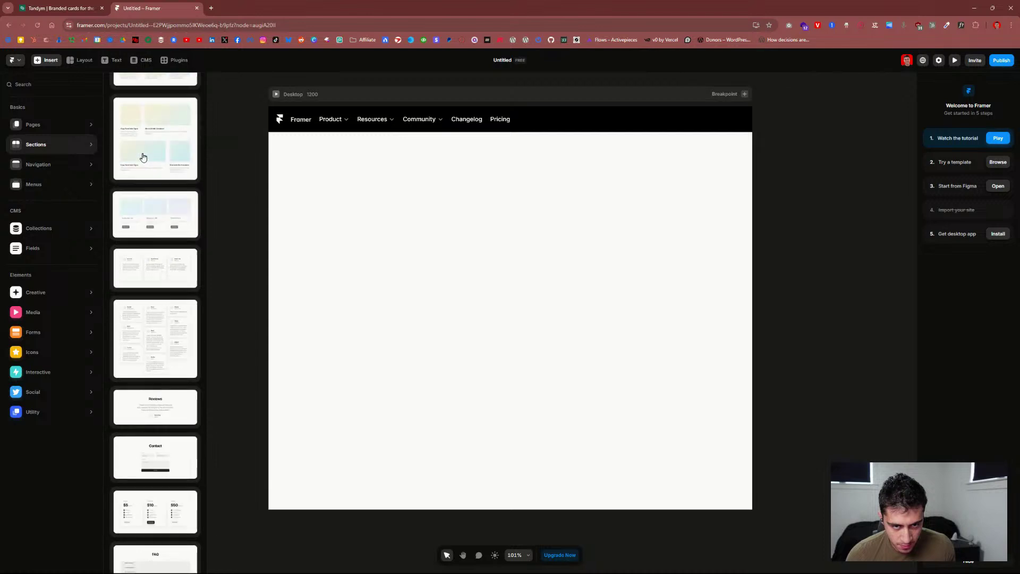
pyautogui.scroll(5, 148, 192)
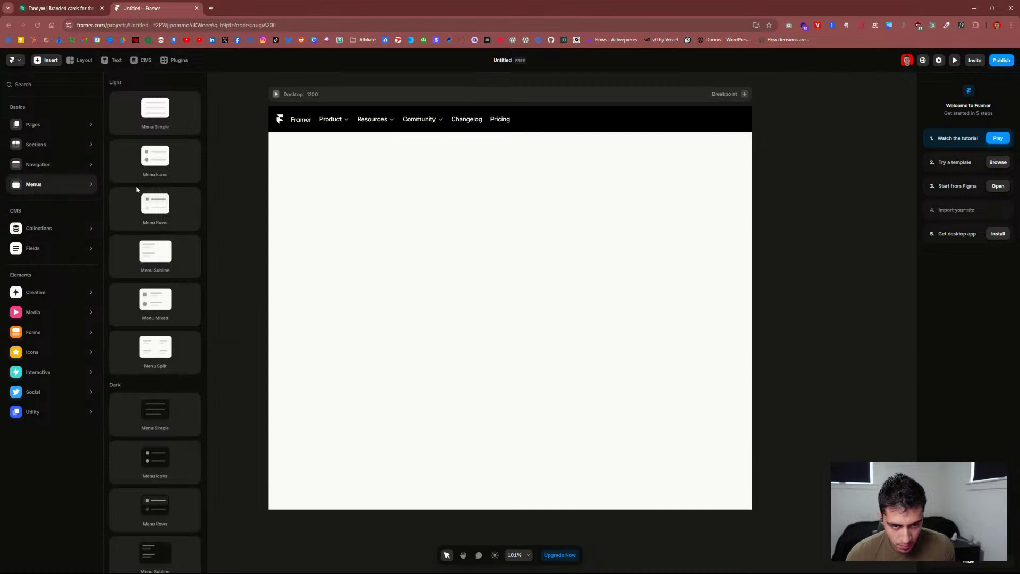
pyautogui.scroll(-2, 135, 186)
pyautogui.moveTo(68, 224)
pyautogui.moveTo(69, 249)
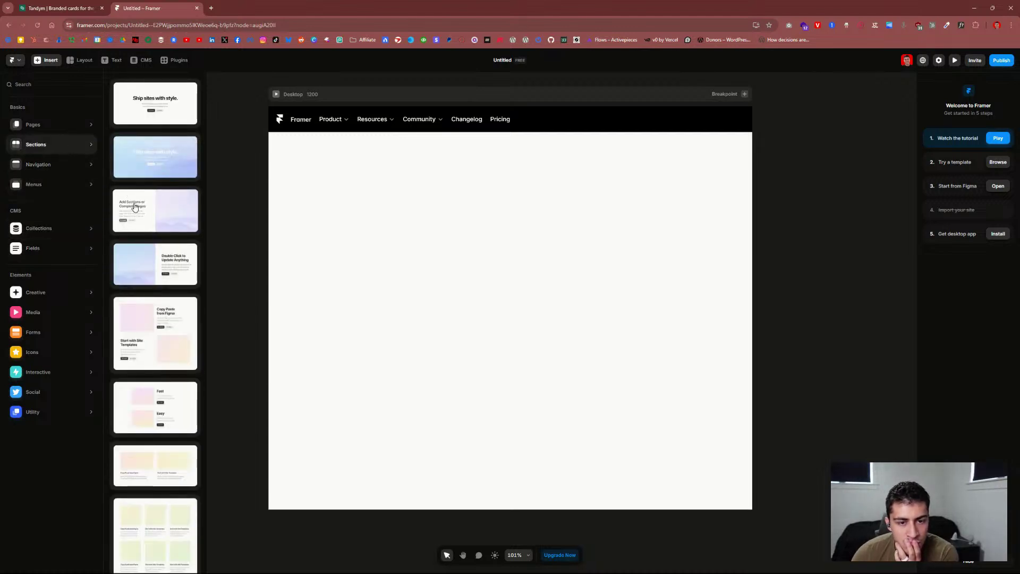
pyautogui.click(141, 215)
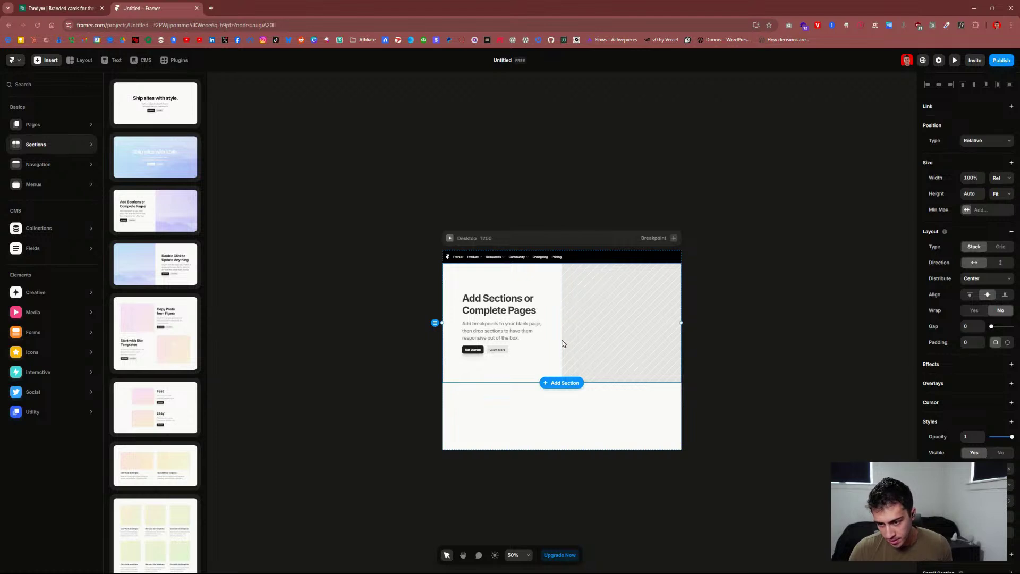
# Step: Try moving the image placeholder of the new two-column section
pyautogui.scroll(5, 560, 339)
pyautogui.click(531, 301)
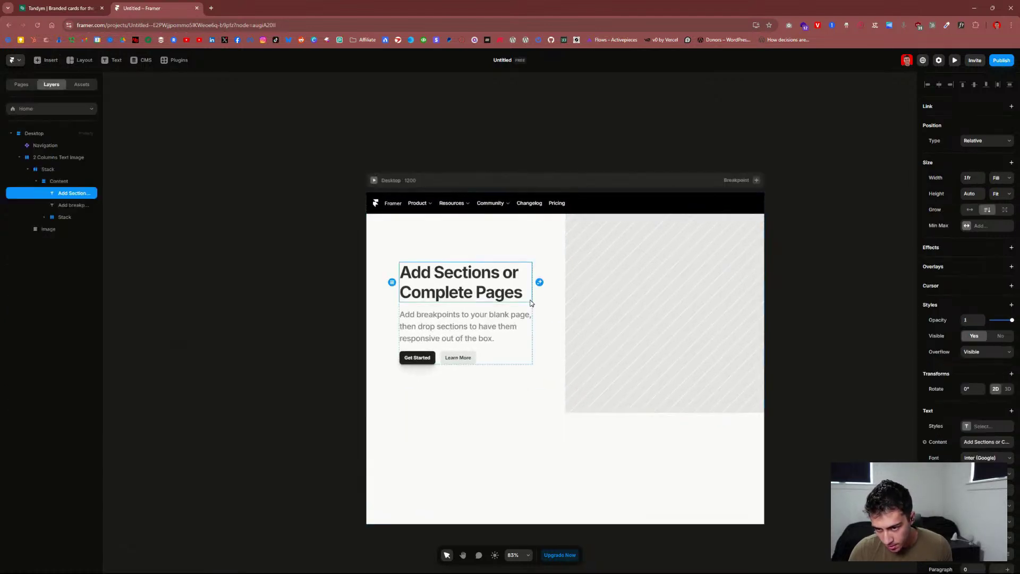
pyautogui.click(556, 256)
pyautogui.click(591, 279)
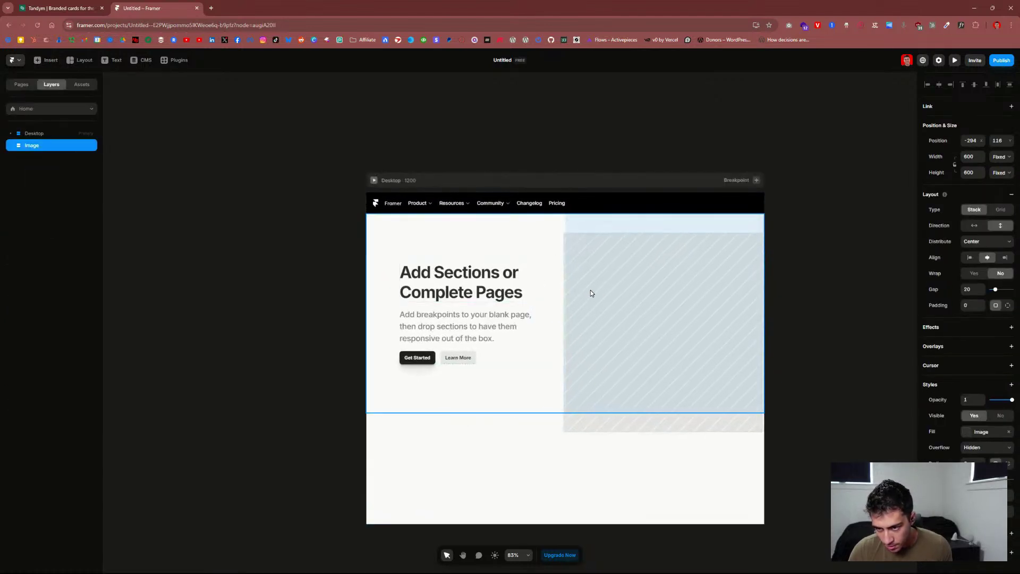
pyautogui.moveTo(591, 293); pyautogui.dragTo(591, 292)
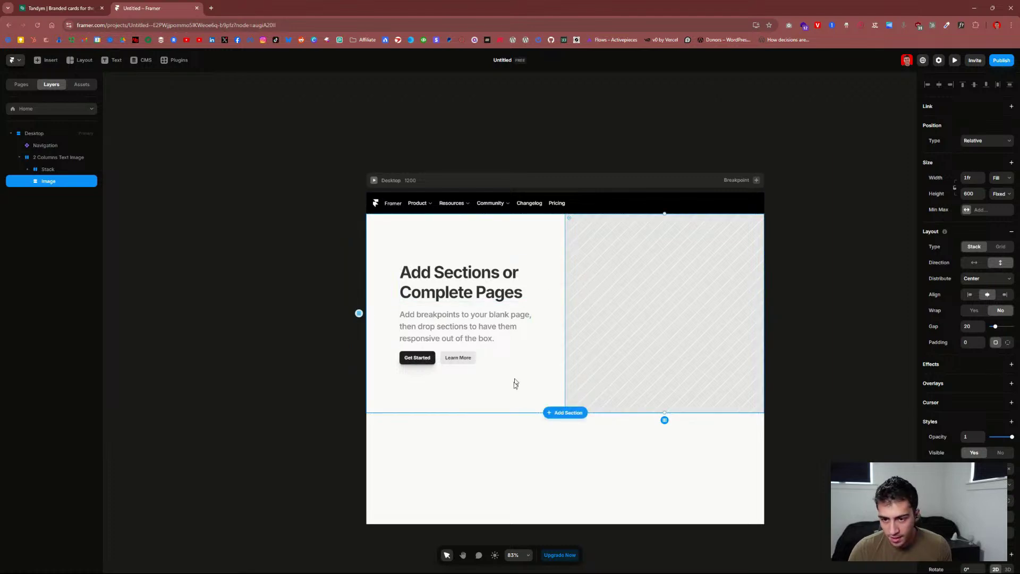
# Step: Examine the layout properties of the 2 Columns Text Image section and the Desktop breakpoint
pyautogui.click(64, 134)
pyautogui.click(53, 159)
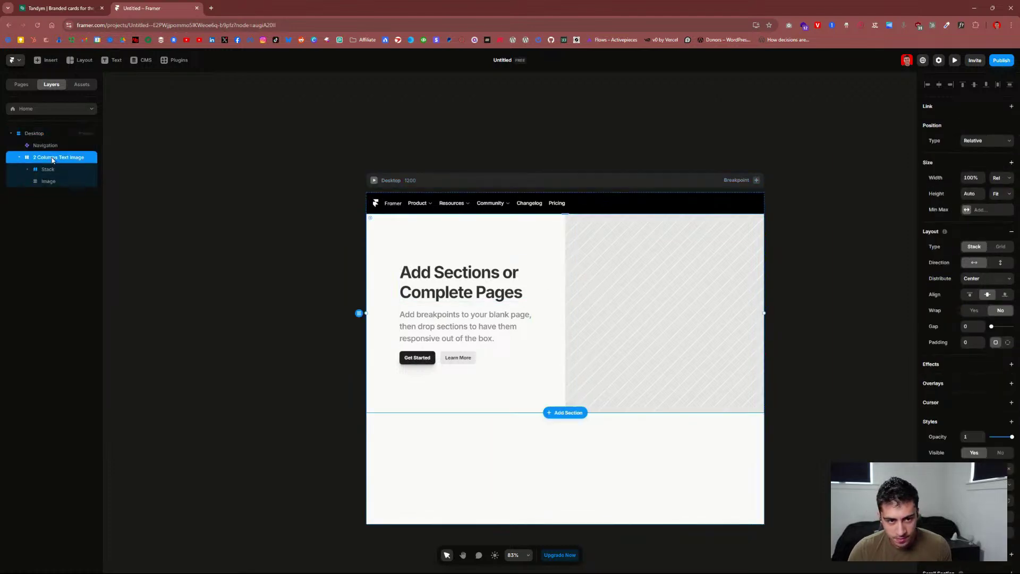
pyautogui.click(25, 132)
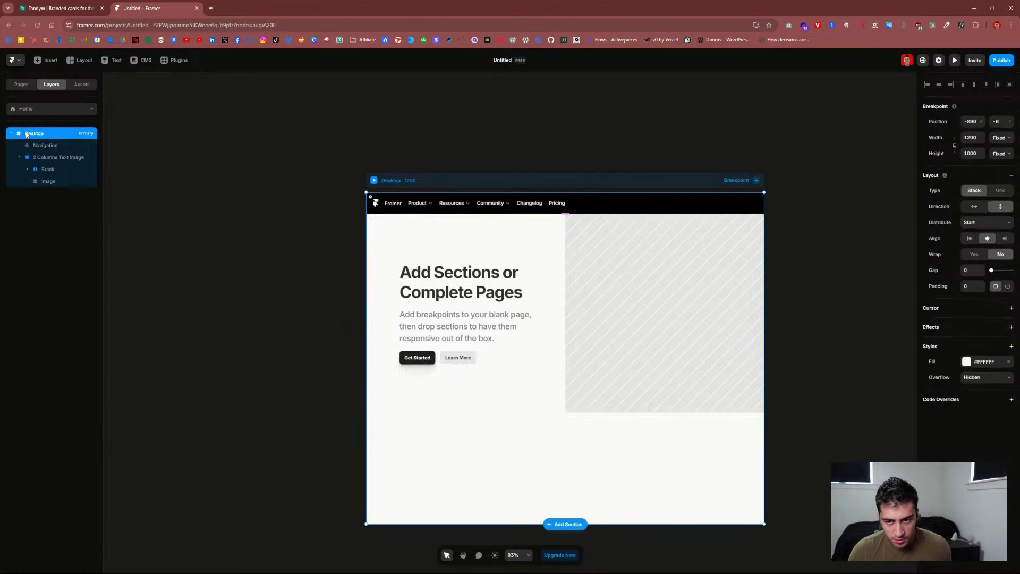
pyautogui.click(47, 146)
pyautogui.click(52, 158)
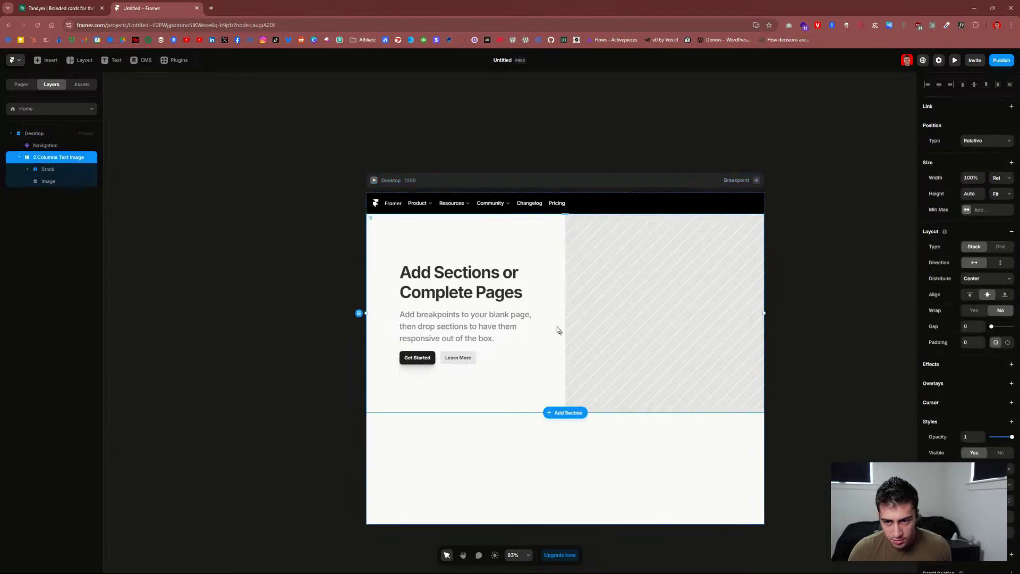
pyautogui.moveTo(541, 300)
pyautogui.mouseDown()
pyautogui.moveTo(565, 303)
pyautogui.moveTo(515, 324)
pyautogui.moveTo(547, 305)
pyautogui.moveTo(536, 336)
pyautogui.moveTo(540, 300)
pyautogui.moveTo(554, 309)
pyautogui.mouseUp()
pyautogui.click(238, 326)
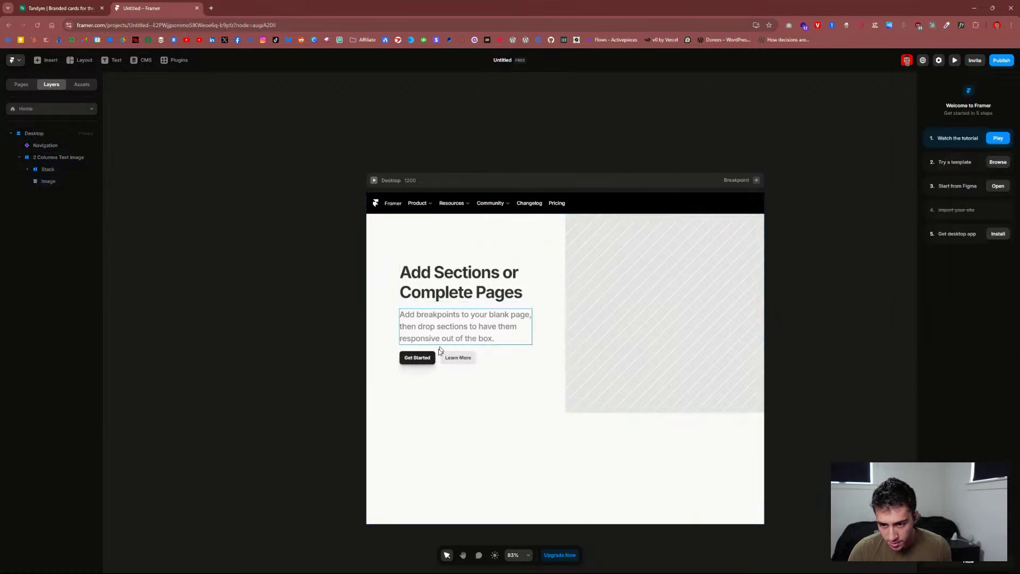
pyautogui.click(610, 286)
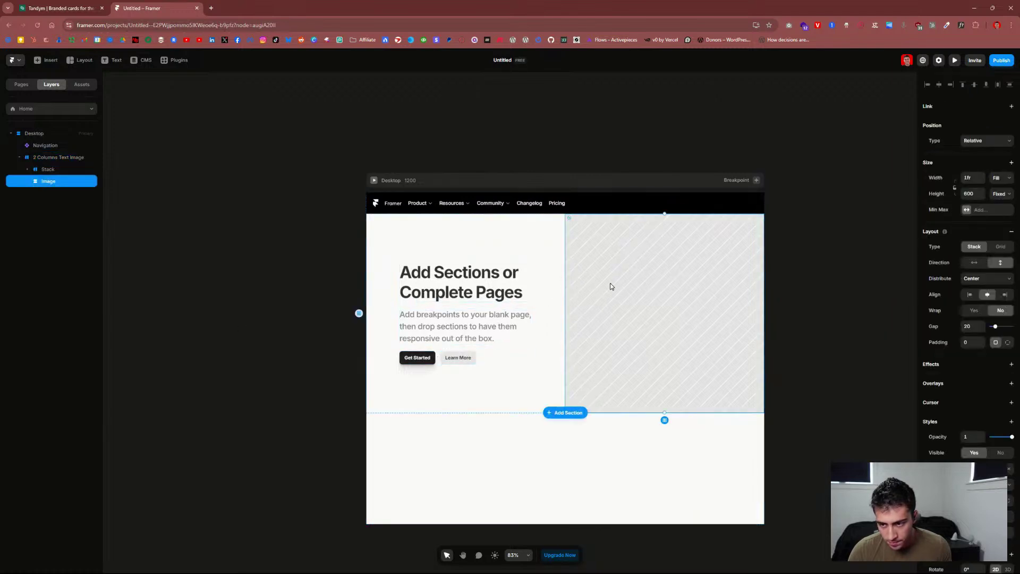
# Step: Replace the hero section's heading with the headline copied from the Tandym homepage, "The best place for your brand is your customer's wallet"
pyautogui.click(474, 280)
pyautogui.click(66, 5)
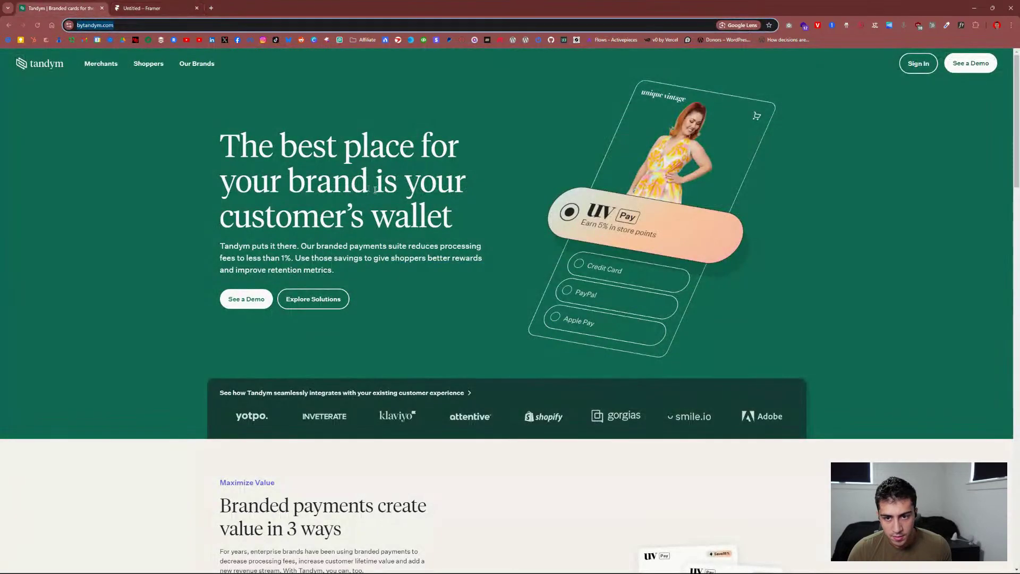
pyautogui.moveTo(457, 220); pyautogui.dragTo(210, 152)
pyautogui.hotkey('ctrl', 'c')
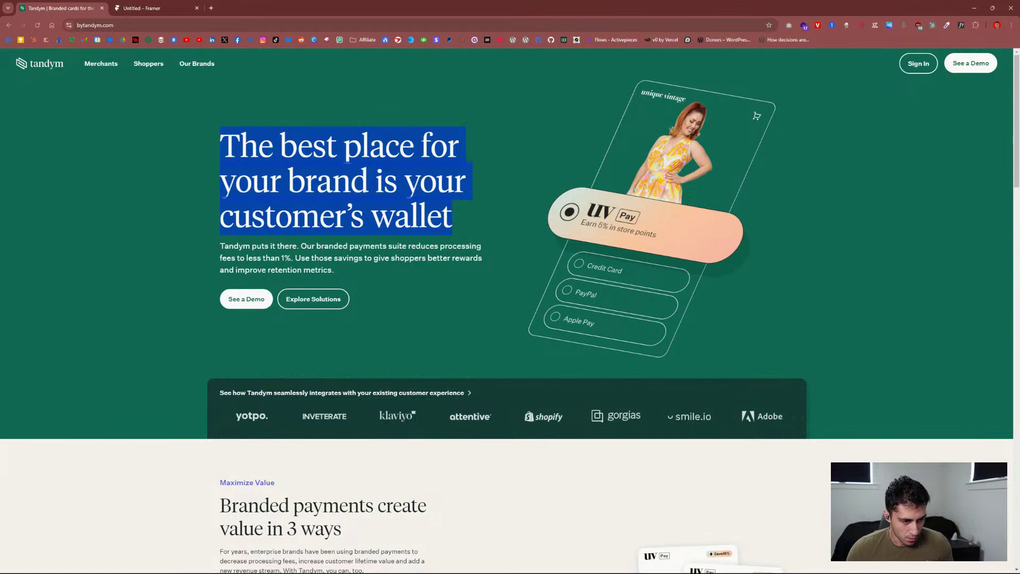
pyautogui.hotkey('alt', 'Tab')
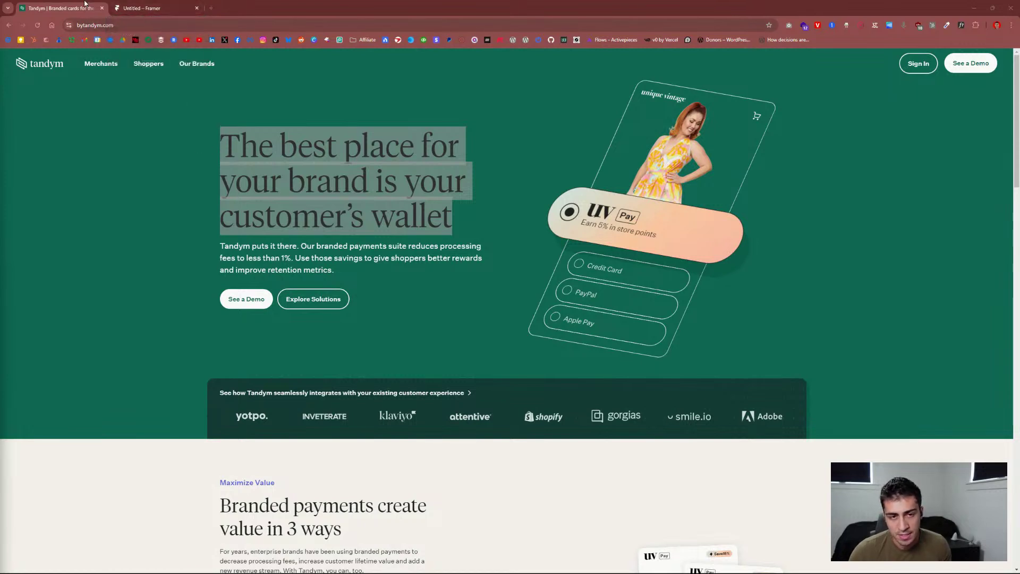
pyautogui.click(158, 9)
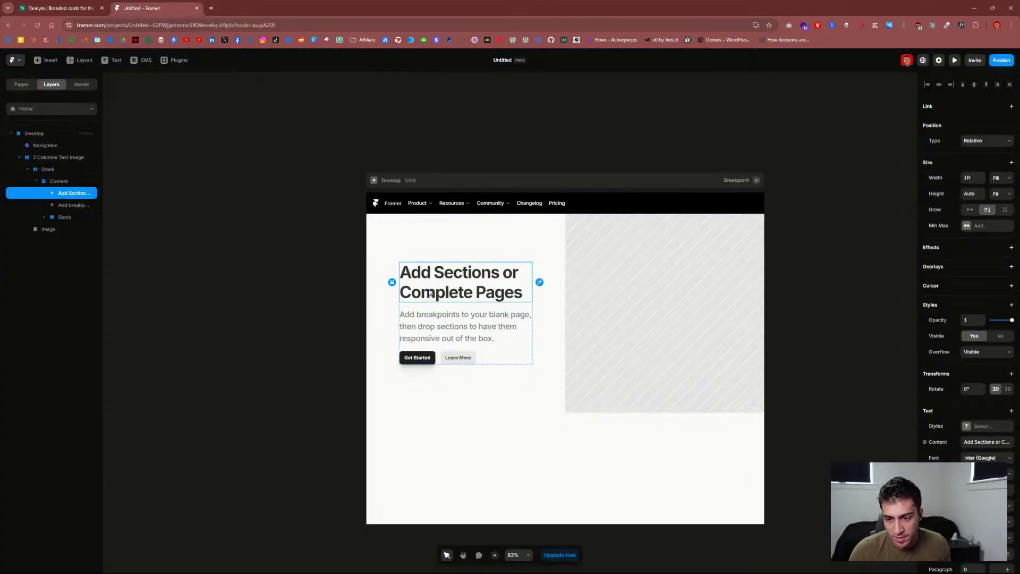
pyautogui.doubleClick(514, 291)
pyautogui.click(528, 294)
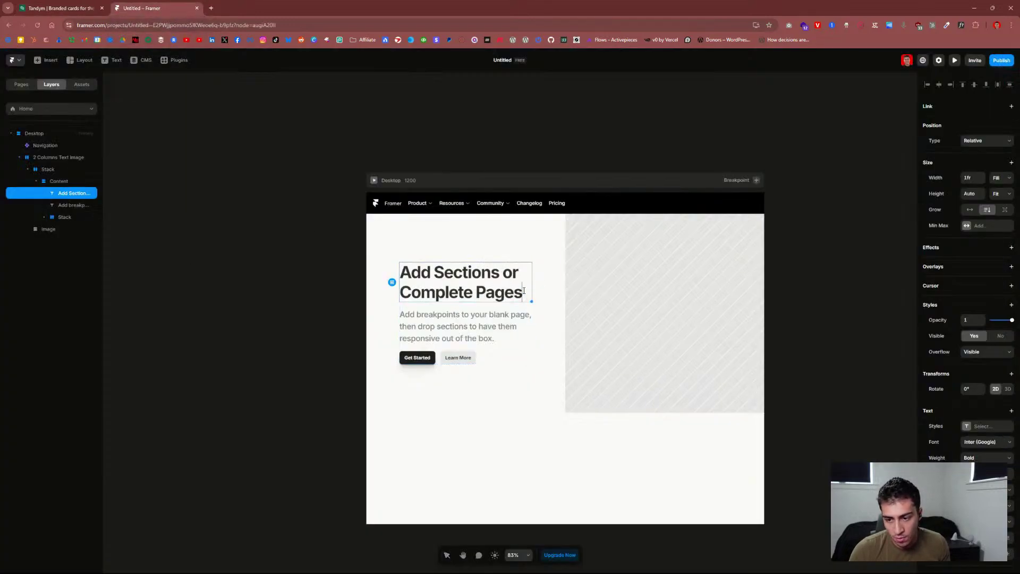
pyautogui.moveTo(530, 294); pyautogui.dragTo(383, 269)
pyautogui.hotkey('ctrl', 'v')
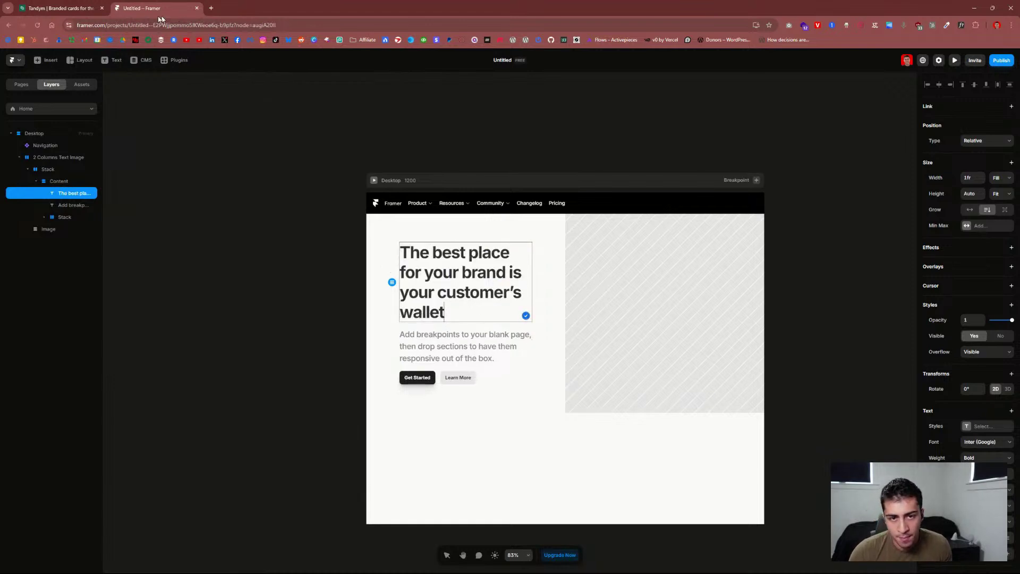
# Step: Replace the paragraph under the hero heading with the Tandym homepage's intro text, copied from "Tandym puts it there" through "improve retention metrics."
pyautogui.click(58, 10)
pyautogui.moveTo(348, 271); pyautogui.dragTo(220, 247)
pyautogui.hotkey('ctrl', 'c')
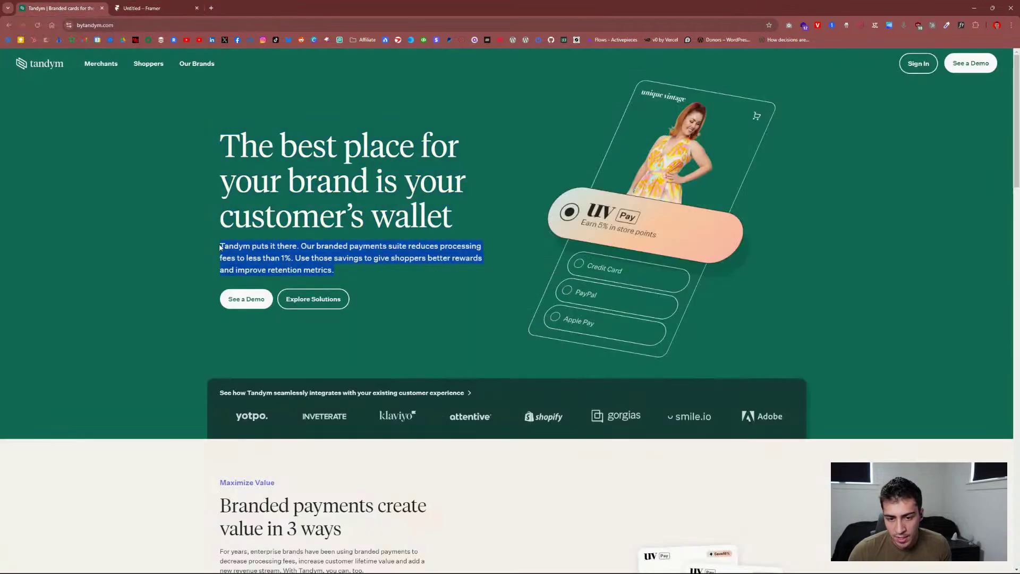
pyautogui.hotkey('ctrl', 'Tab')
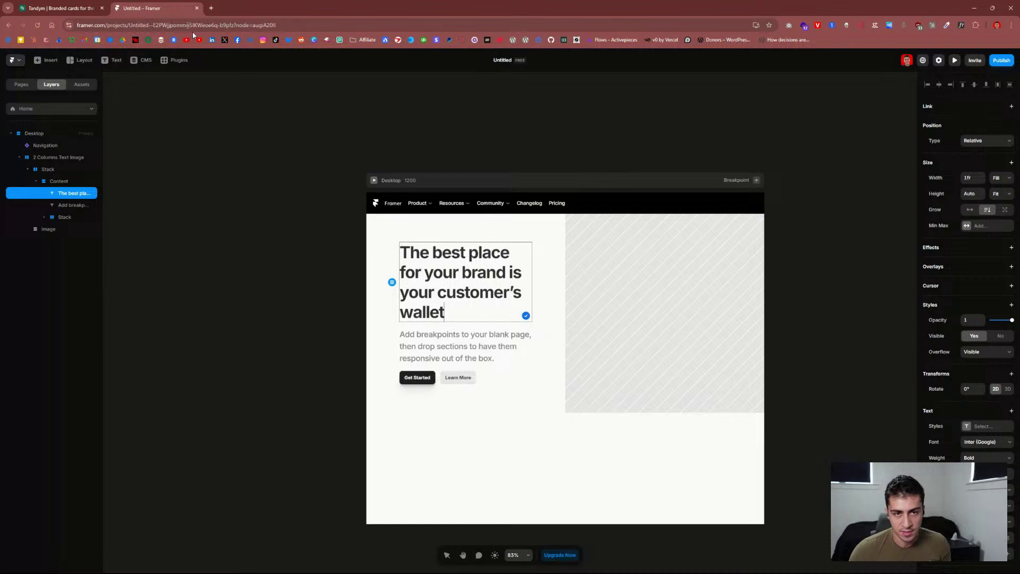
pyautogui.doubleClick(468, 359)
pyautogui.hotkey('ctrl', 'v')
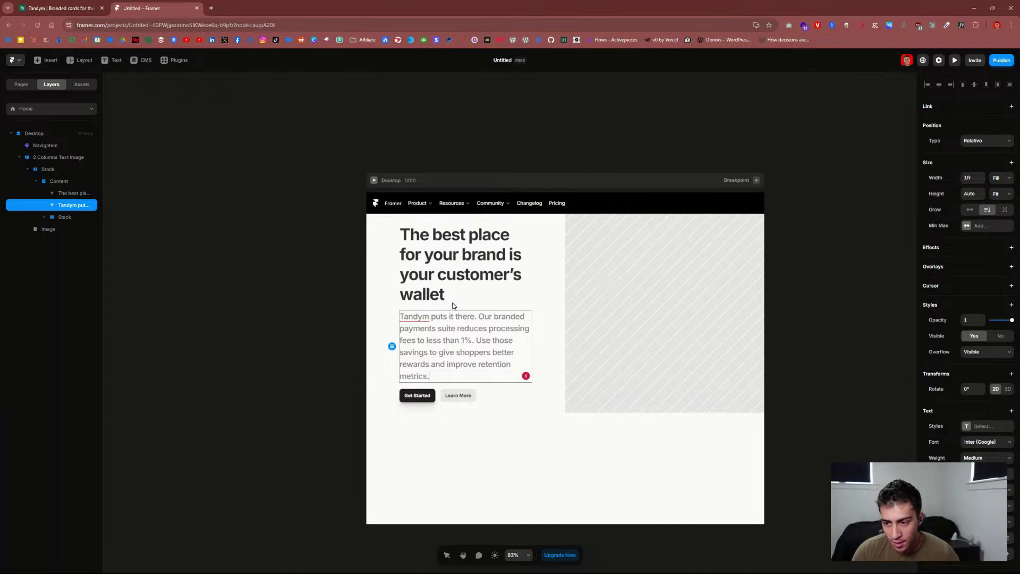
pyautogui.press('Escape')
pyautogui.click(296, 451)
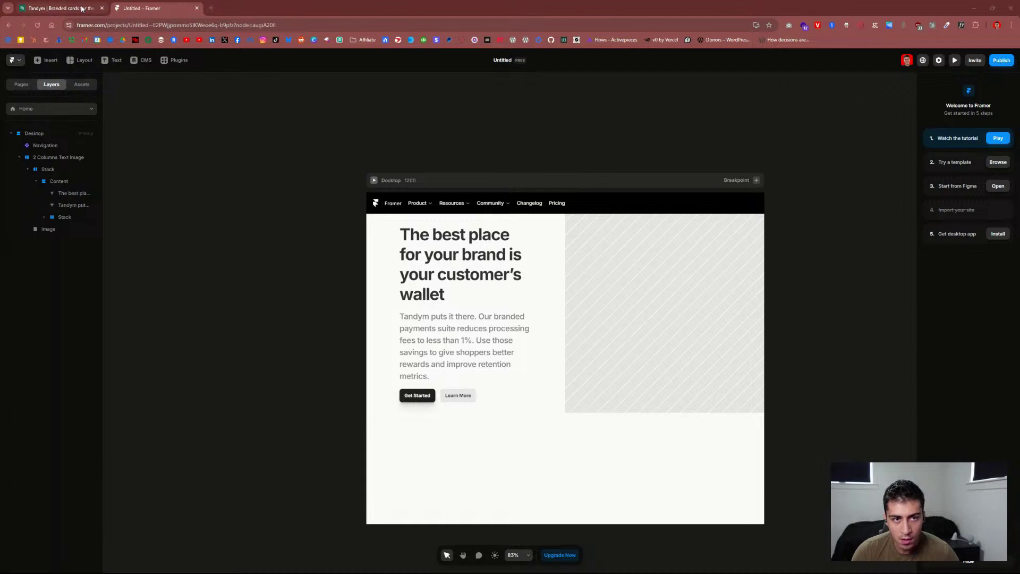
# Step: Change the label of the dark hero button to "See a Demo", matching the Tandym homepage
pyautogui.click(61, 8)
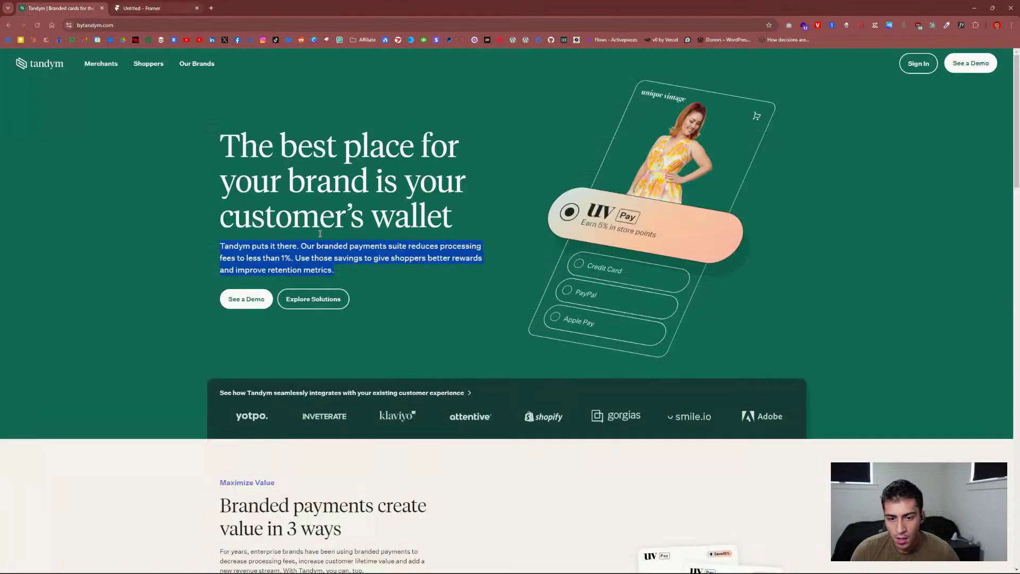
pyautogui.click(140, 7)
pyautogui.click(425, 397)
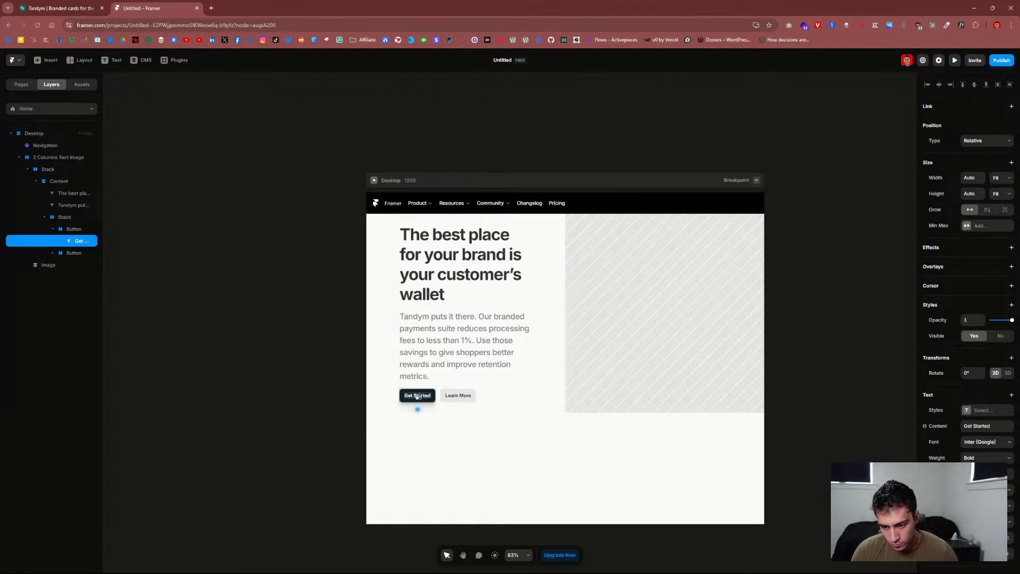
pyautogui.doubleClick(419, 395)
pyautogui.hotkey('ctrl', 'a')
pyautogui.write('S')
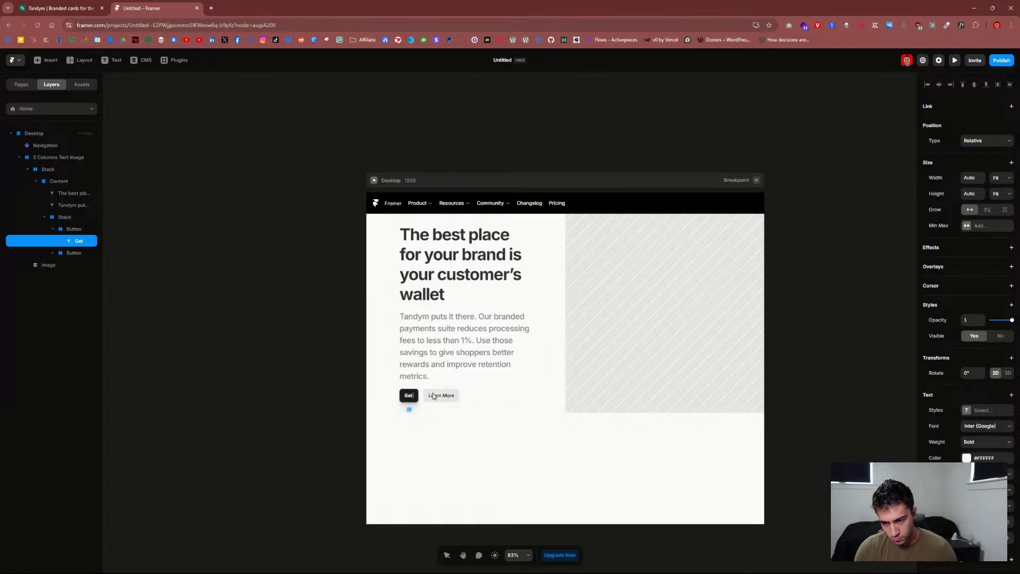
pyautogui.write('ee')
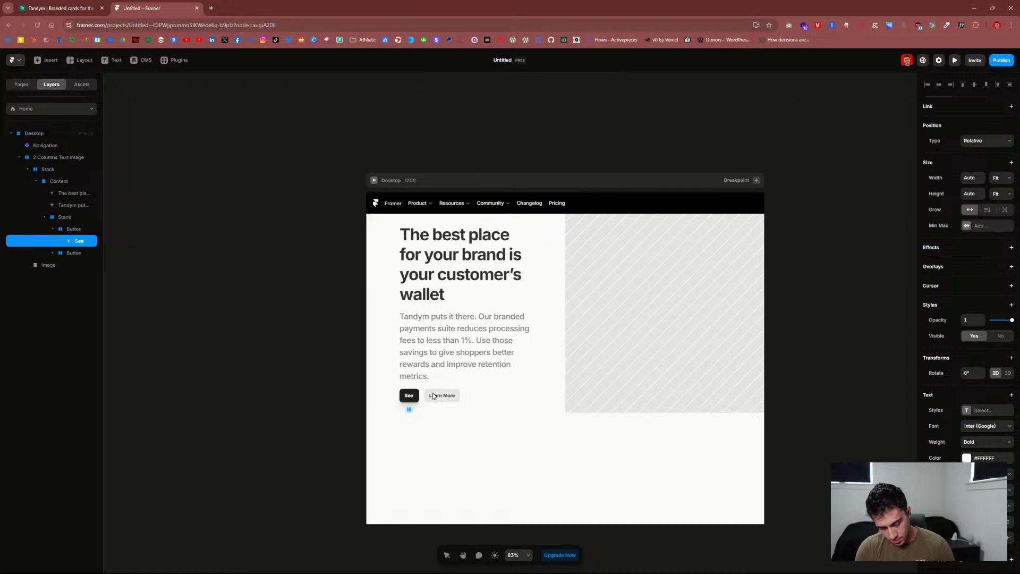
pyautogui.write(' a Demo')
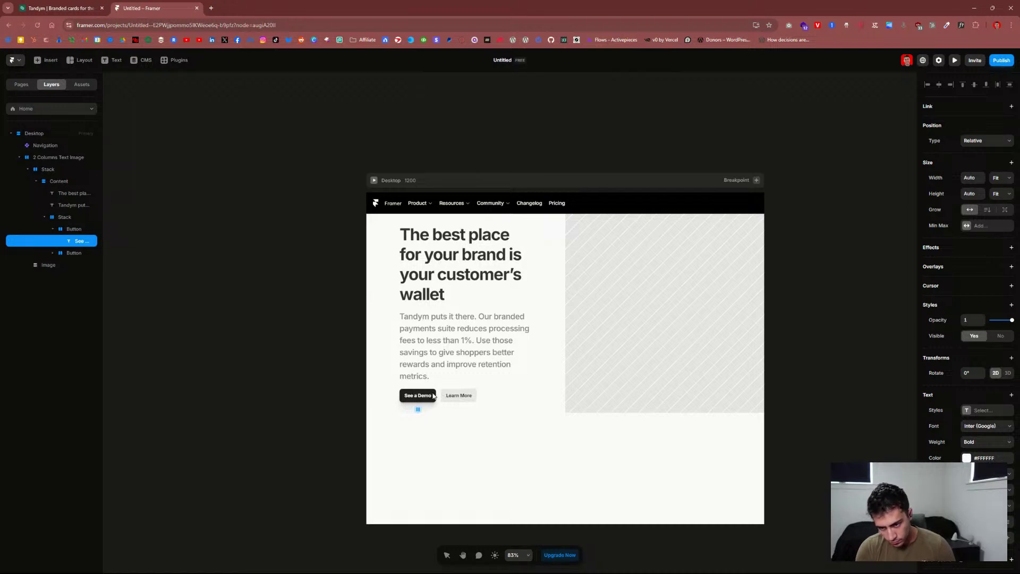
# Step: Change the label of the light hero button to "Explore Solutions", matching the Tandym homepage
pyautogui.click(58, 8)
pyautogui.click(132, 8)
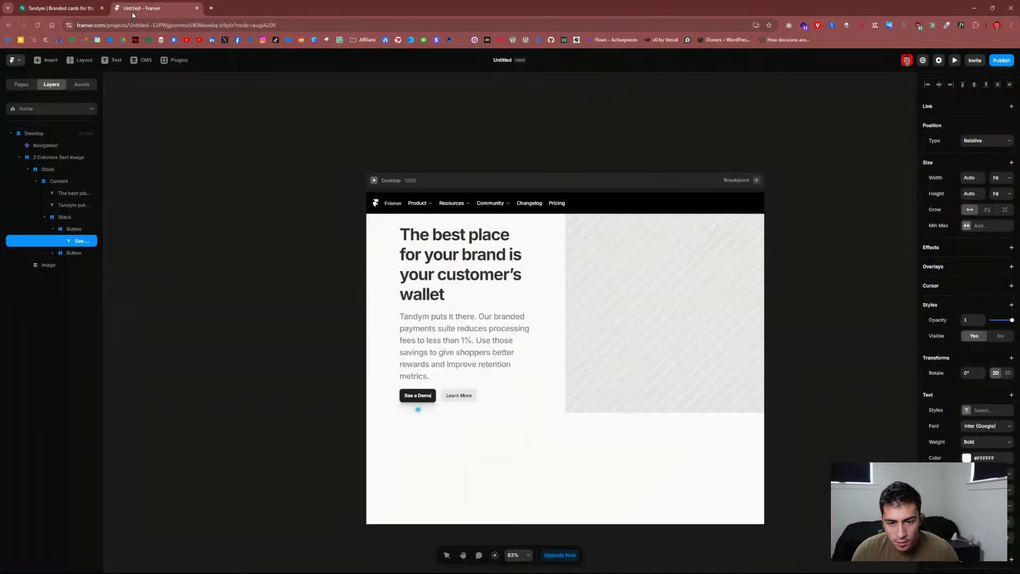
pyautogui.click(452, 395)
pyautogui.doubleClick(452, 395)
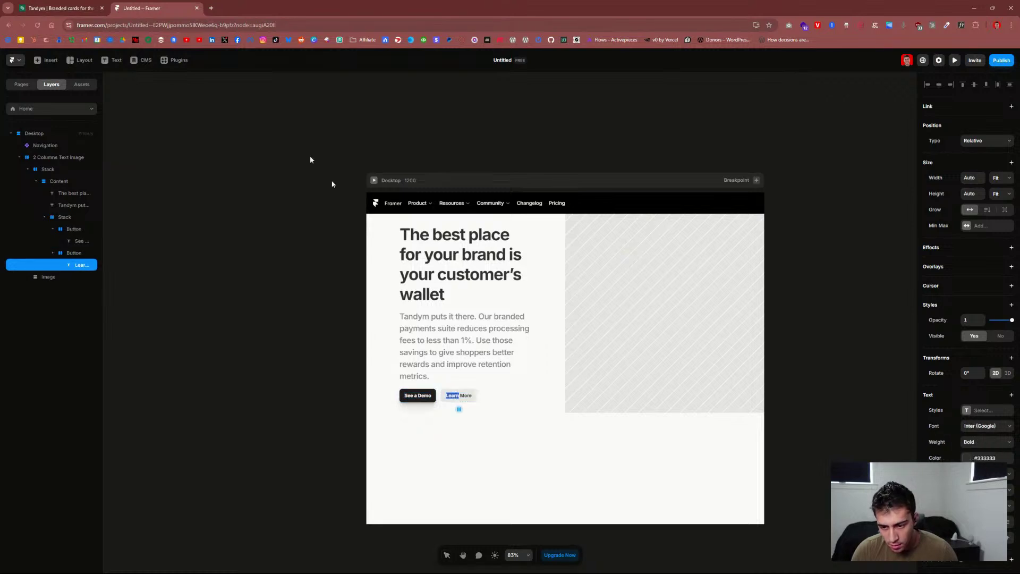
pyautogui.click(58, 8)
pyautogui.click(132, 9)
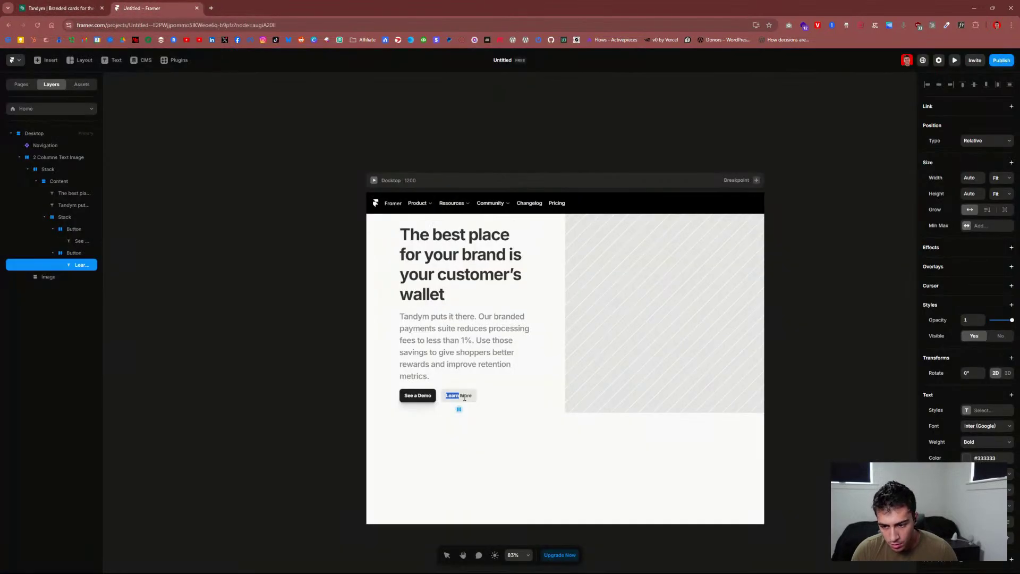
pyautogui.hotkey('ctrl', 'a')
pyautogui.write('Ecxplore')
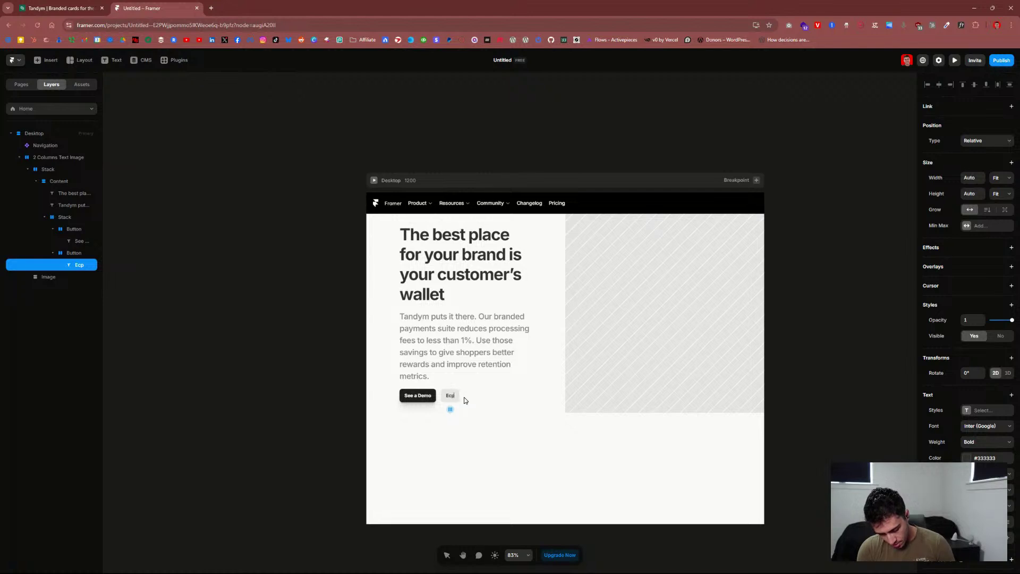
pyautogui.write(' Solutions')
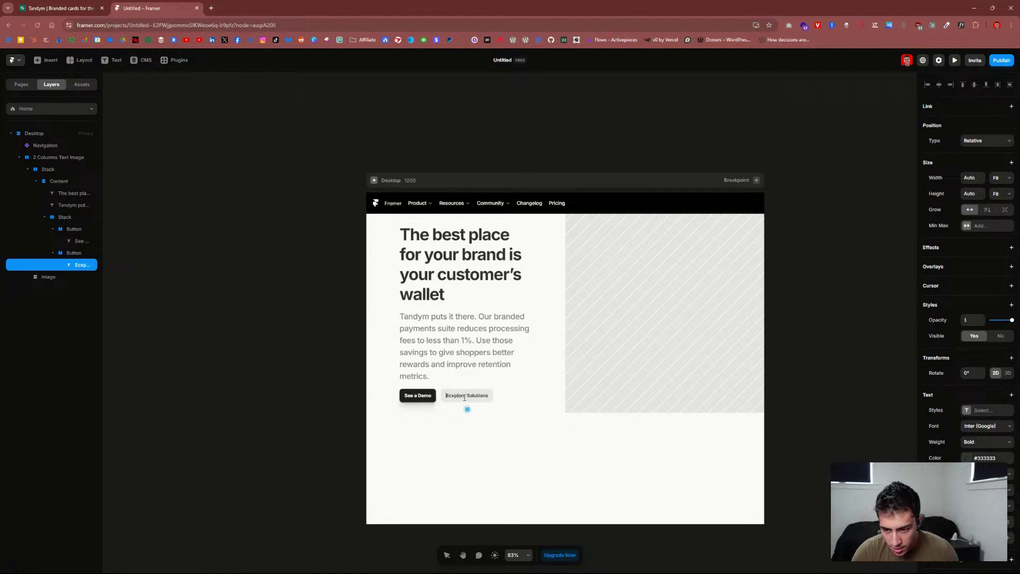
pyautogui.press('Right')
pyautogui.press('Delete')
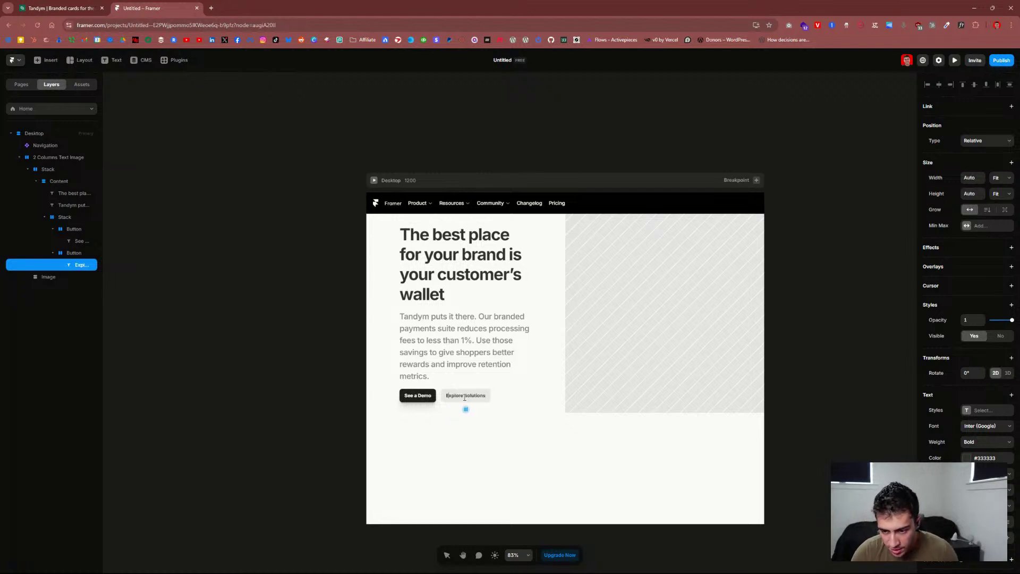
pyautogui.press('Escape')
pyautogui.scroll(-2, 658, 298)
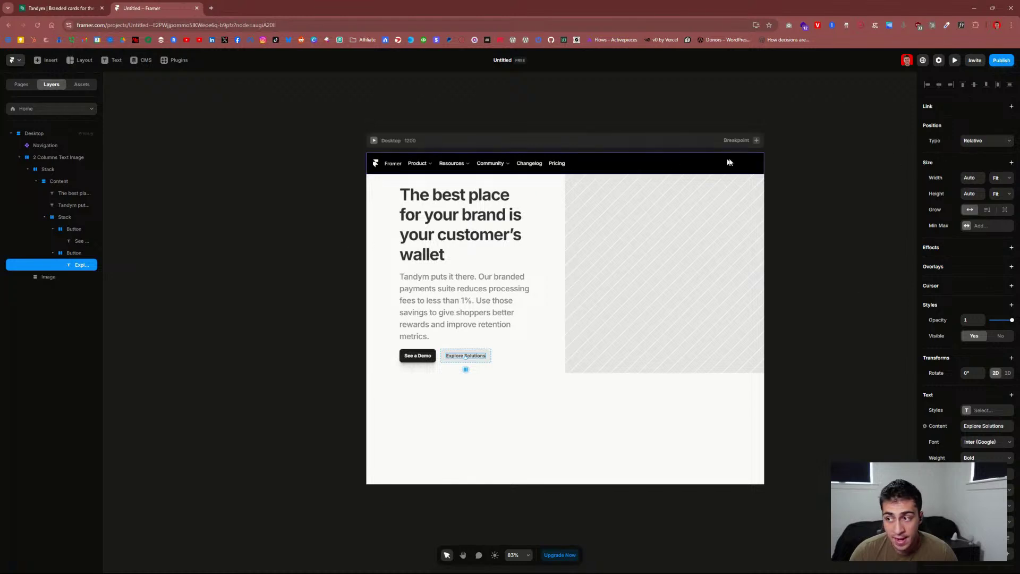
pyautogui.click(45, 206)
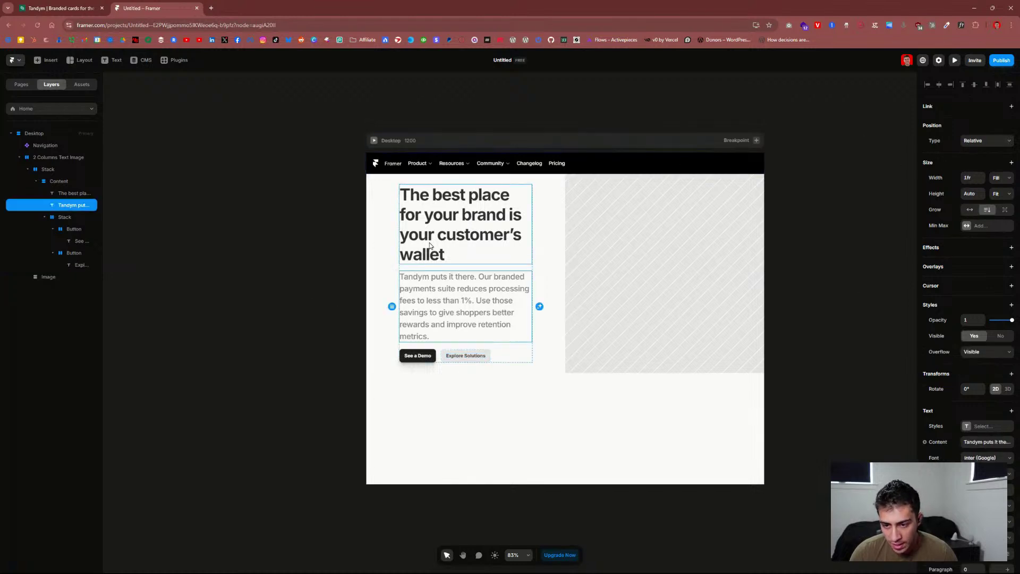
pyautogui.doubleClick(65, 206)
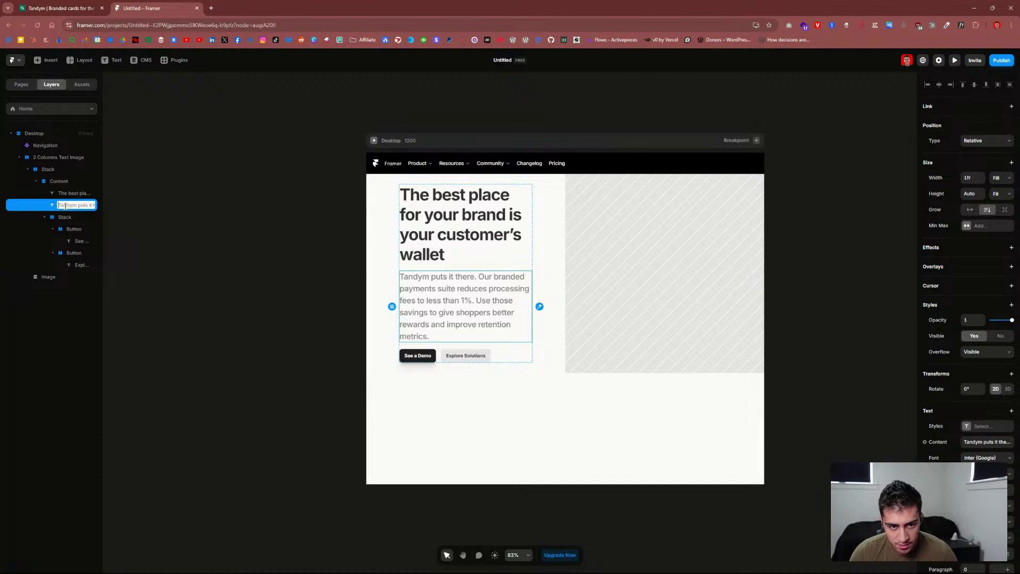
pyautogui.click(456, 291)
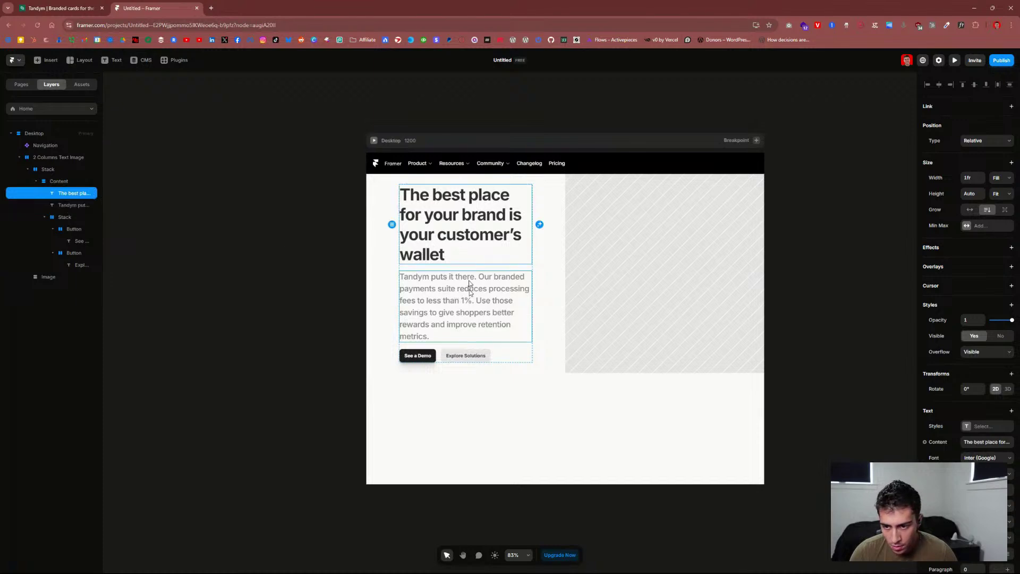
pyautogui.click(470, 298)
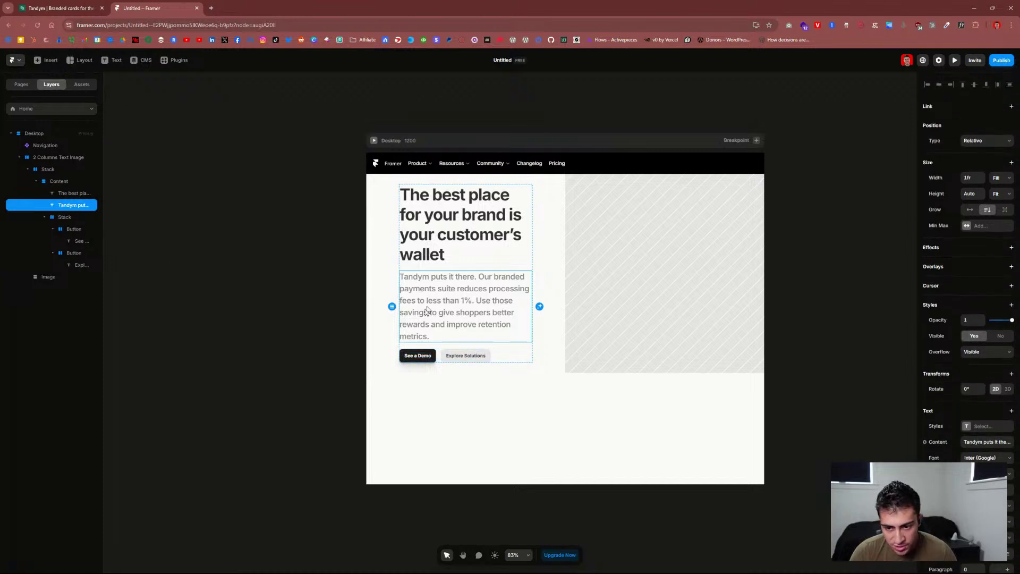
# Step: Rename the text layer of the hero heading to "Headline"
pyautogui.click(72, 193)
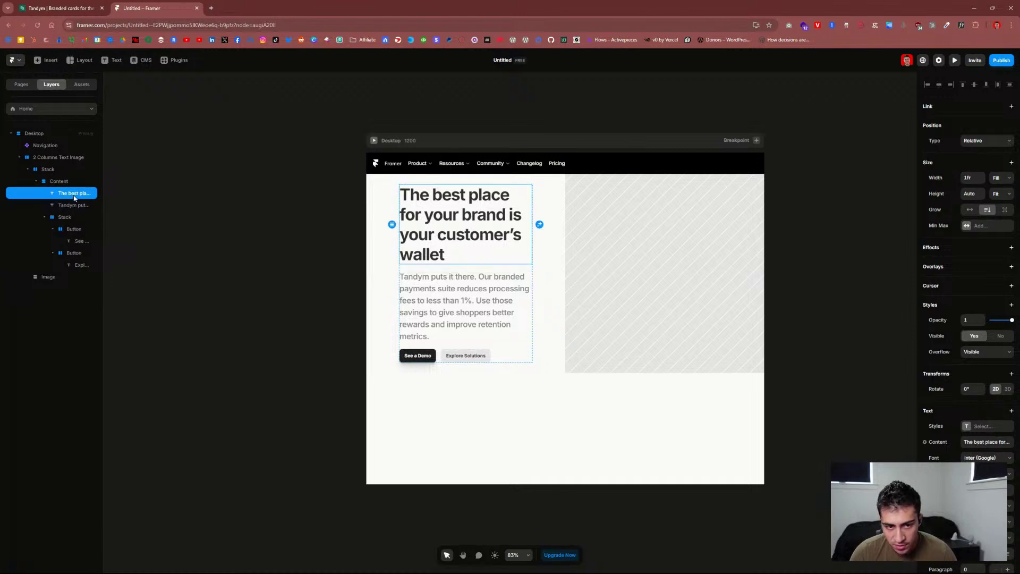
pyautogui.doubleClick(75, 195)
pyautogui.write('d')
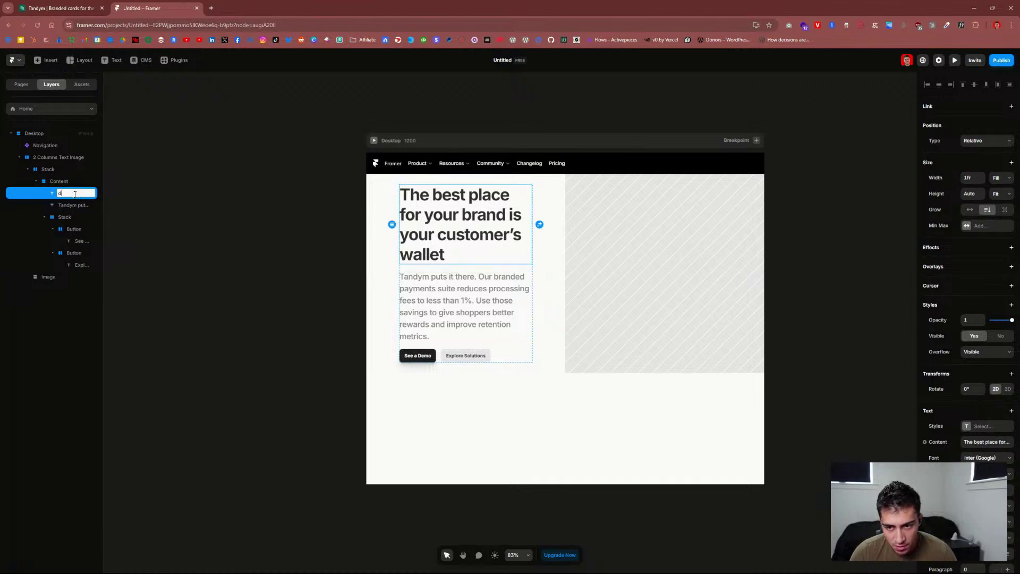
pyautogui.click(73, 204)
pyautogui.doubleClick(75, 194)
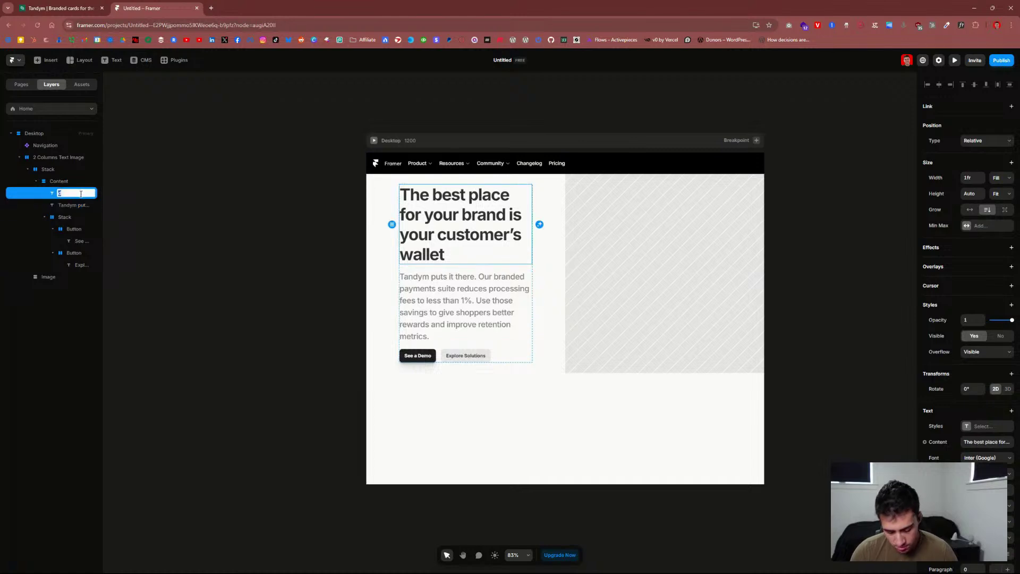
pyautogui.write('Headline')
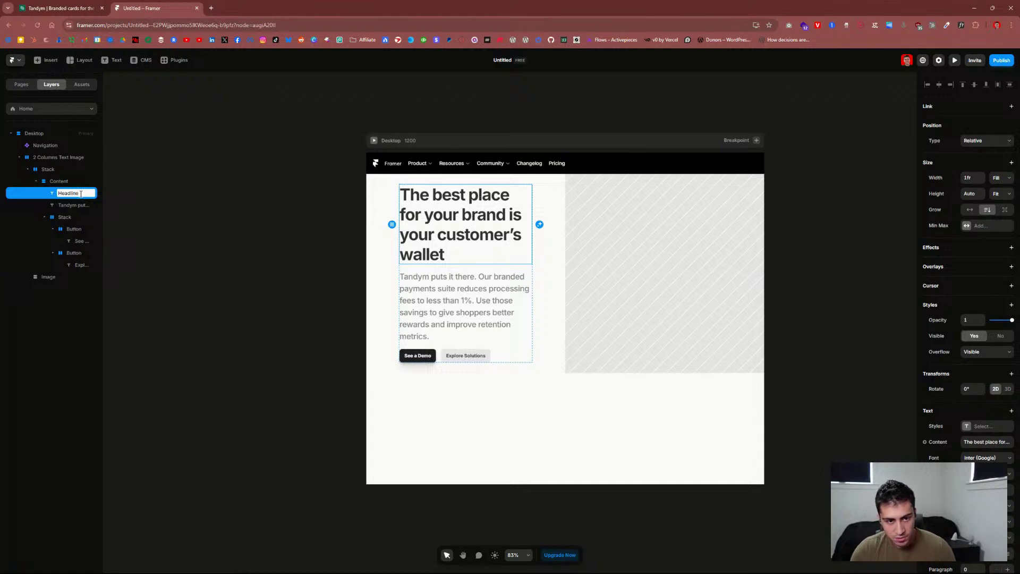
pyautogui.click(74, 205)
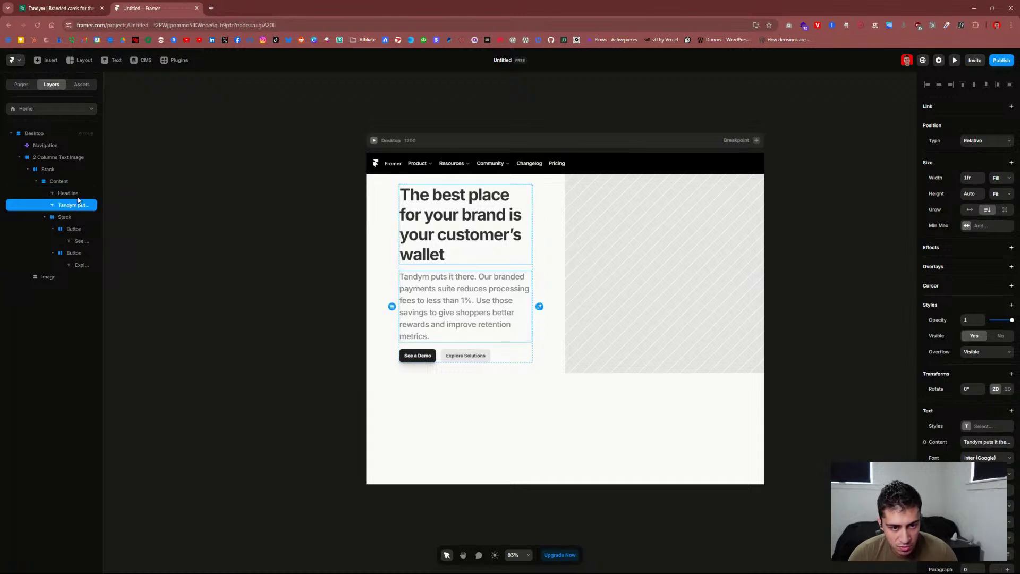
pyautogui.click(438, 222)
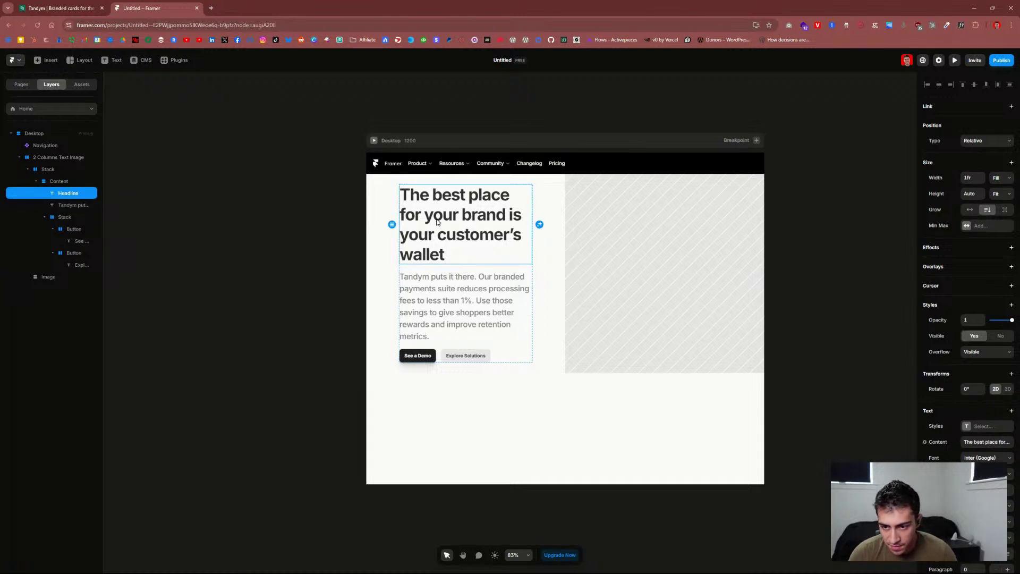
# Step: Examine the text style settings of the hero headline, including its font, weight, color and size
pyautogui.doubleClick(401, 231)
pyautogui.press('Escape')
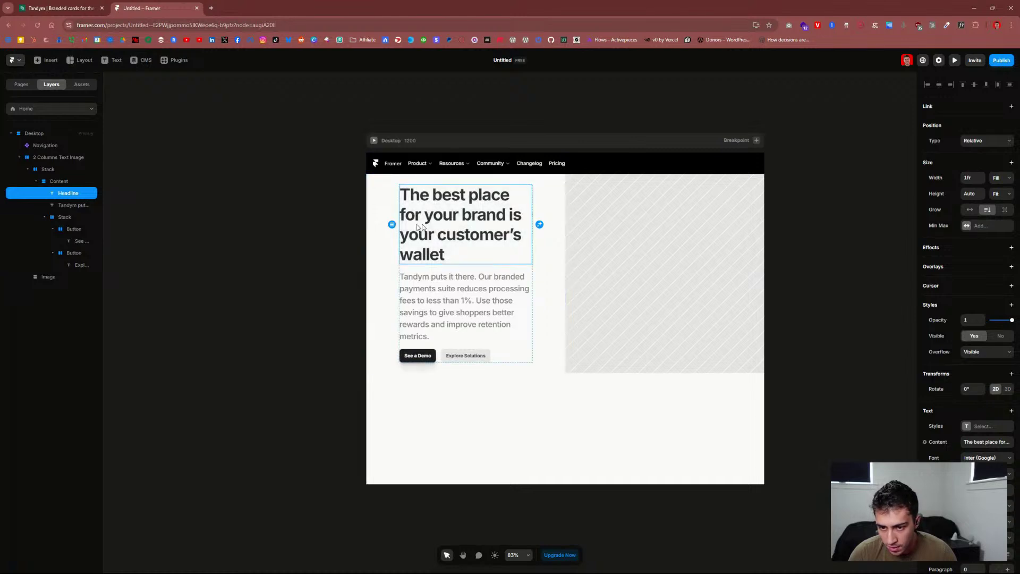
pyautogui.doubleClick(493, 239)
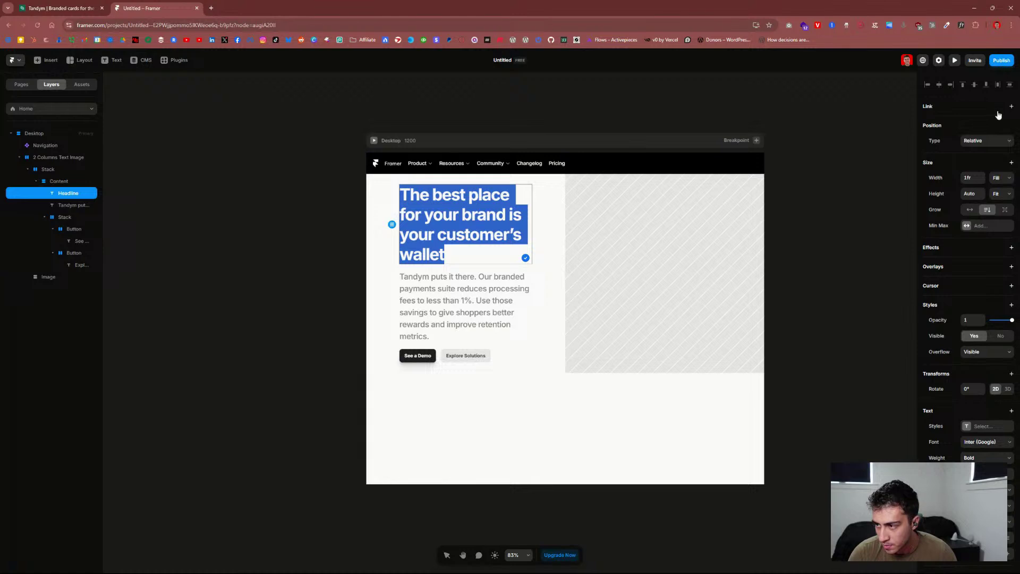
pyautogui.scroll(-2, 994, 212)
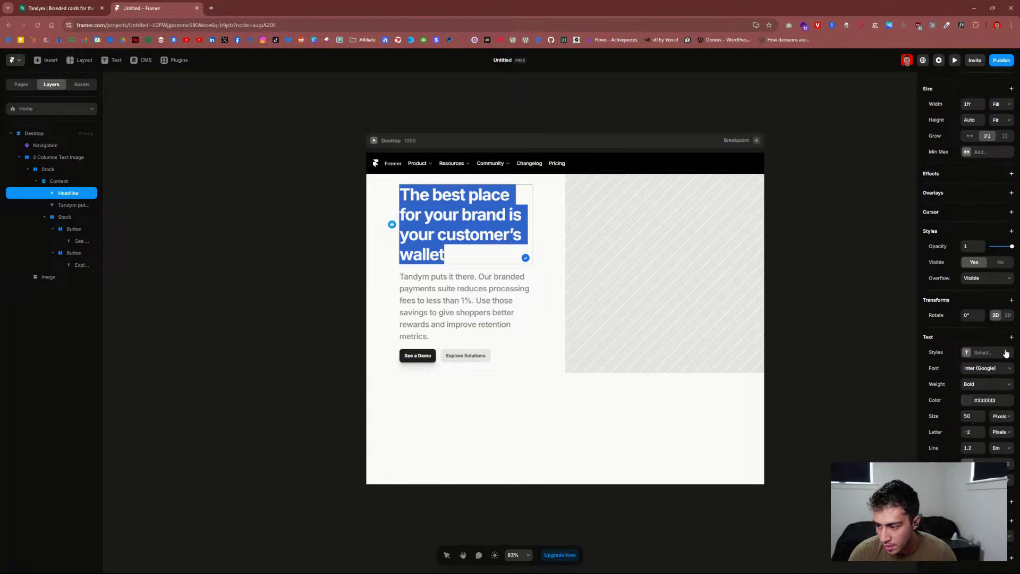
pyautogui.scroll(2, 968, 387)
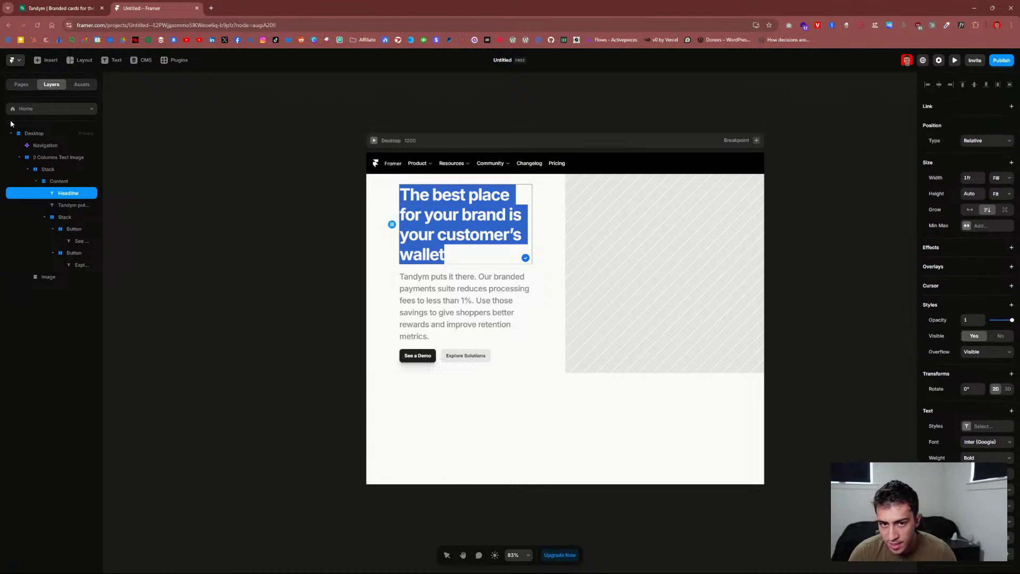
pyautogui.press('Escape')
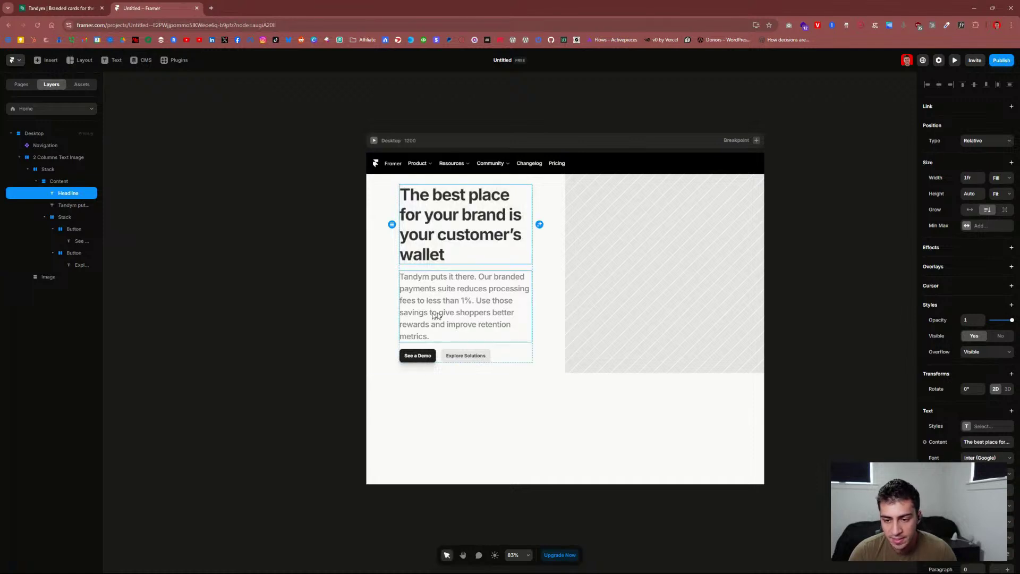
# Step: Compare the hero's heading, paragraph and buttons with the hero on the Tandym homepage
pyautogui.click(65, 7)
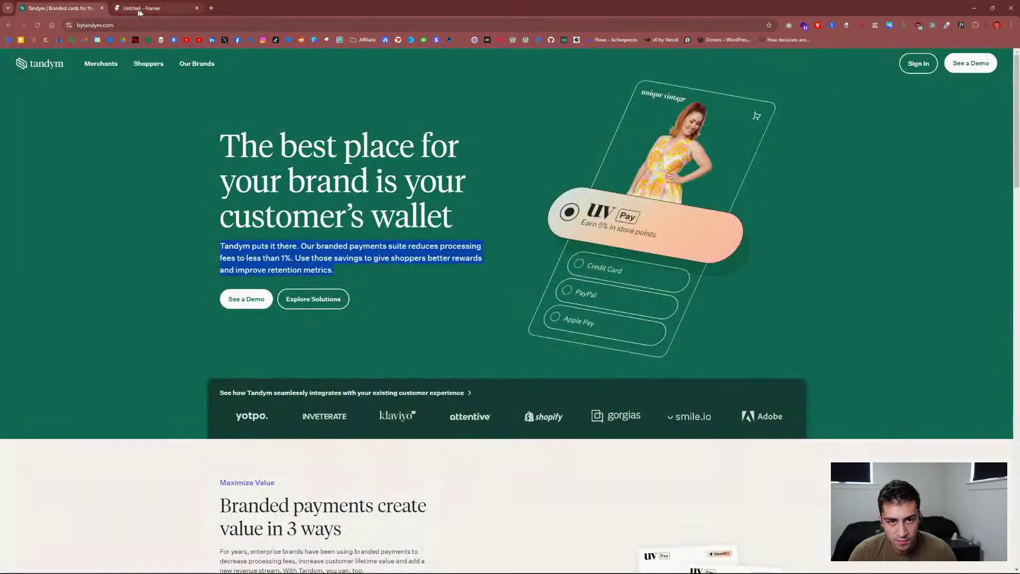
pyautogui.click(141, 8)
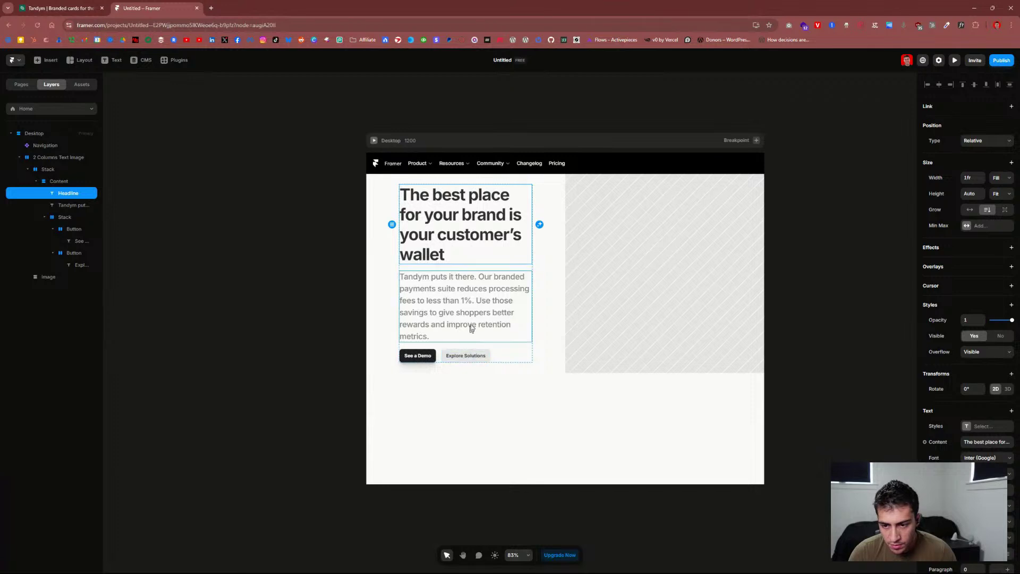
pyautogui.click(80, 7)
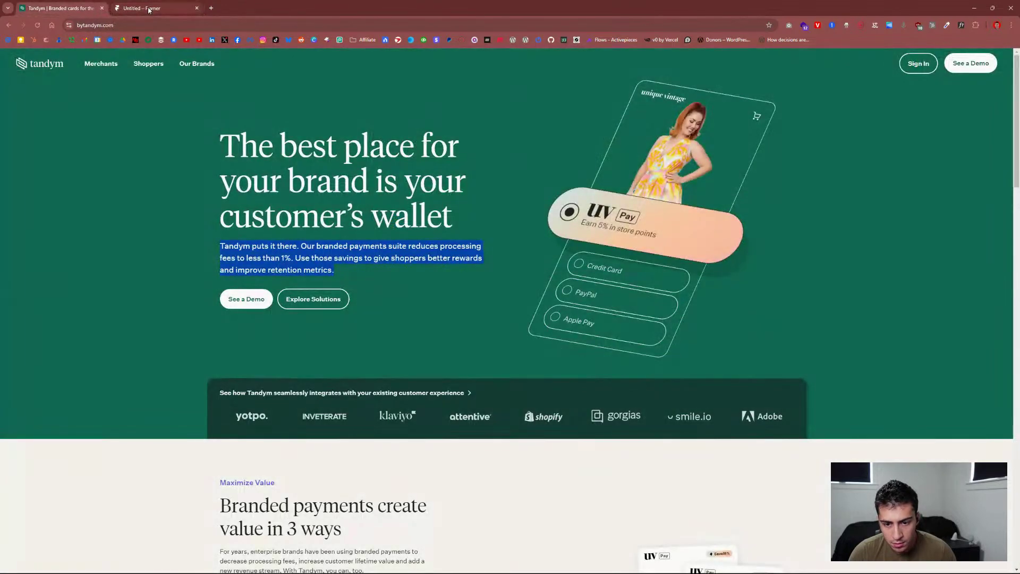
pyautogui.click(137, 9)
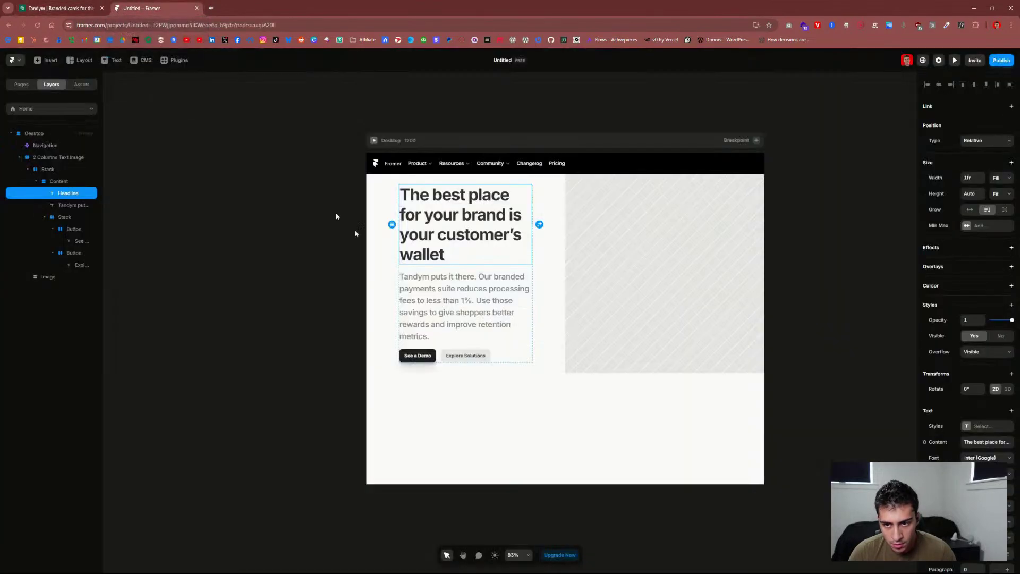
# Step: Examine the page's layer structure from Desktop and Navigation through the two-column section's nested stacks, Headline, buttons and Image
pyautogui.click(380, 264)
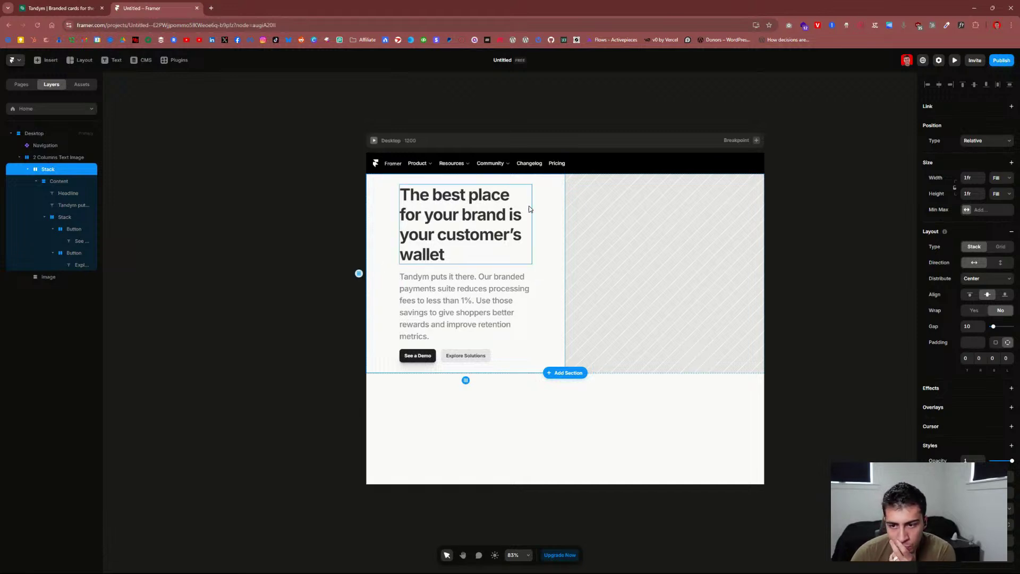
pyautogui.click(43, 134)
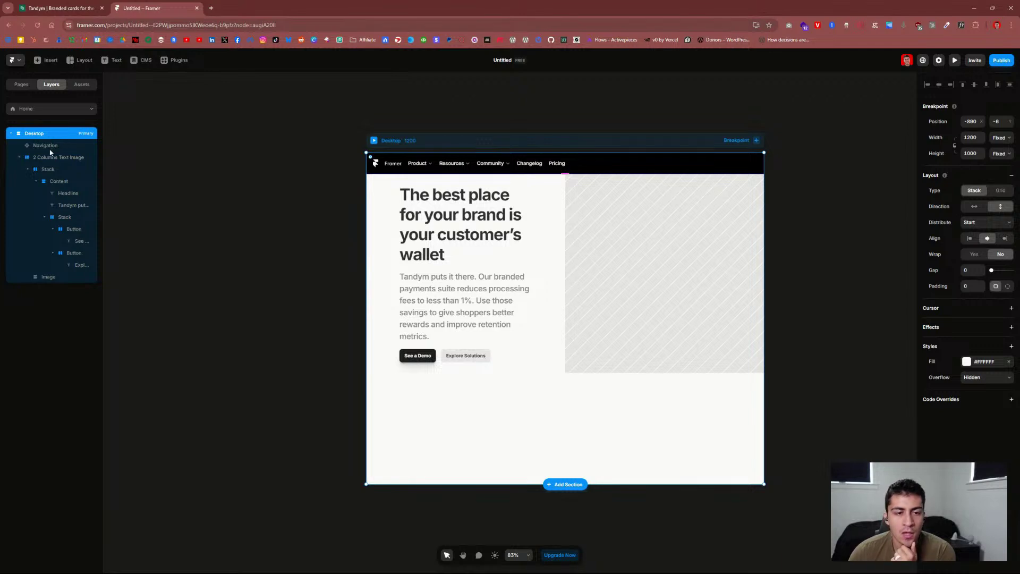
pyautogui.click(51, 149)
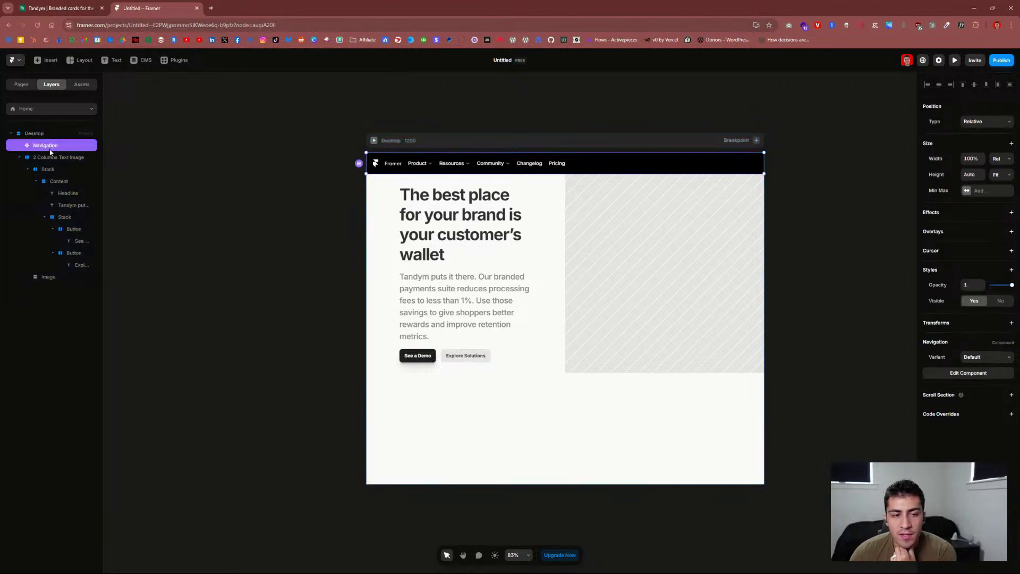
pyautogui.click(53, 162)
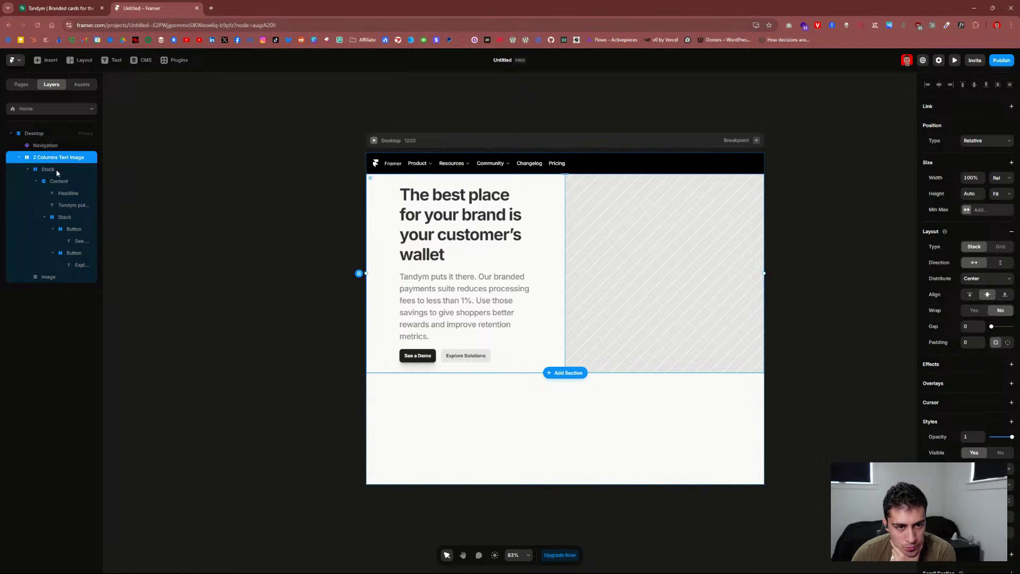
pyautogui.click(57, 170)
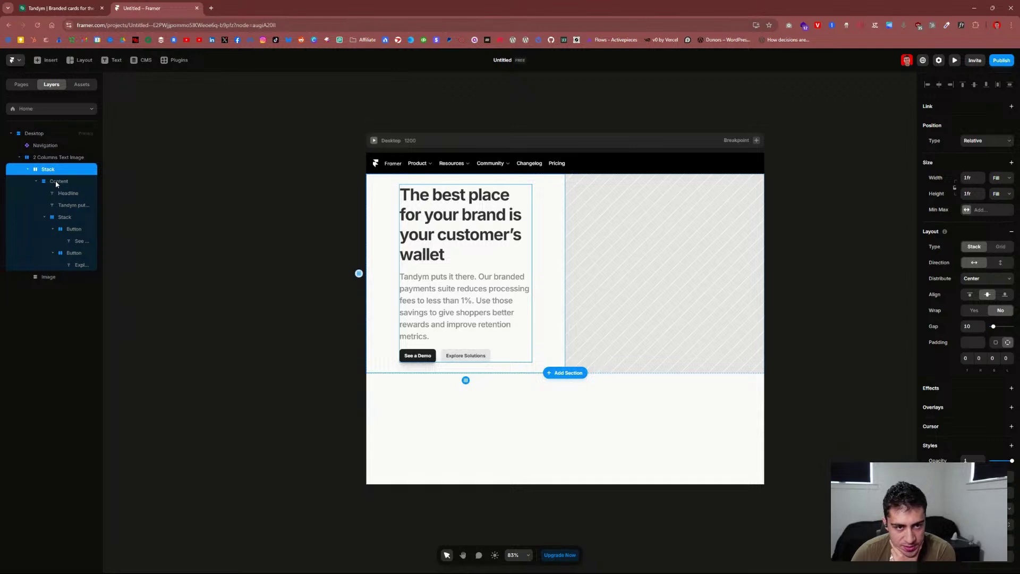
pyautogui.click(58, 182)
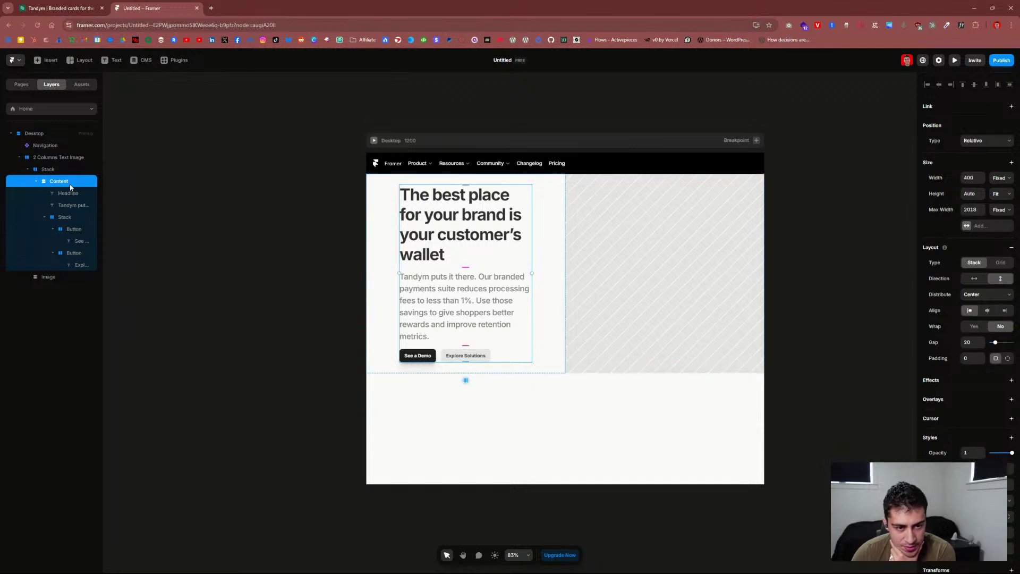
pyautogui.click(71, 194)
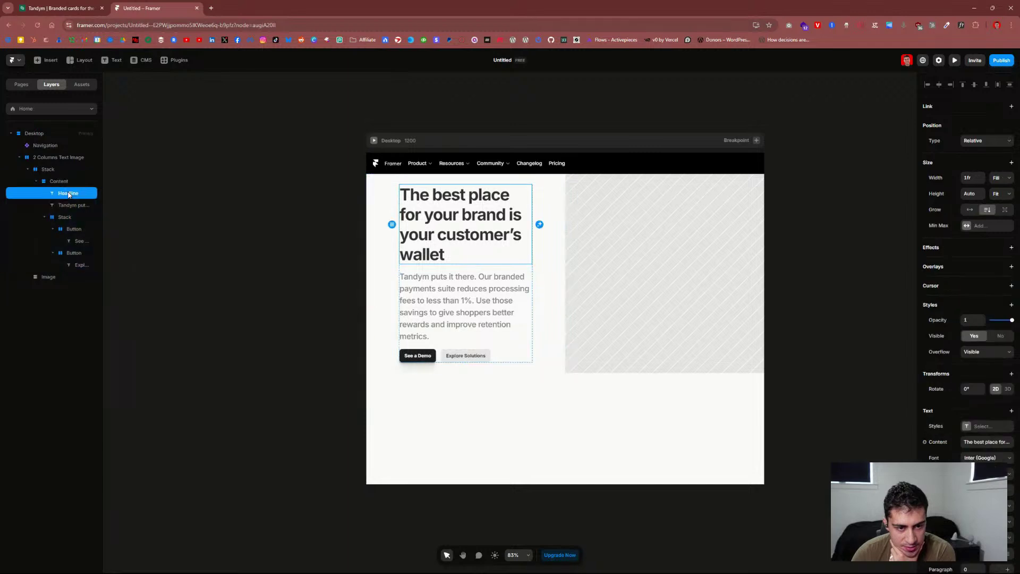
pyautogui.click(68, 183)
pyautogui.click(66, 173)
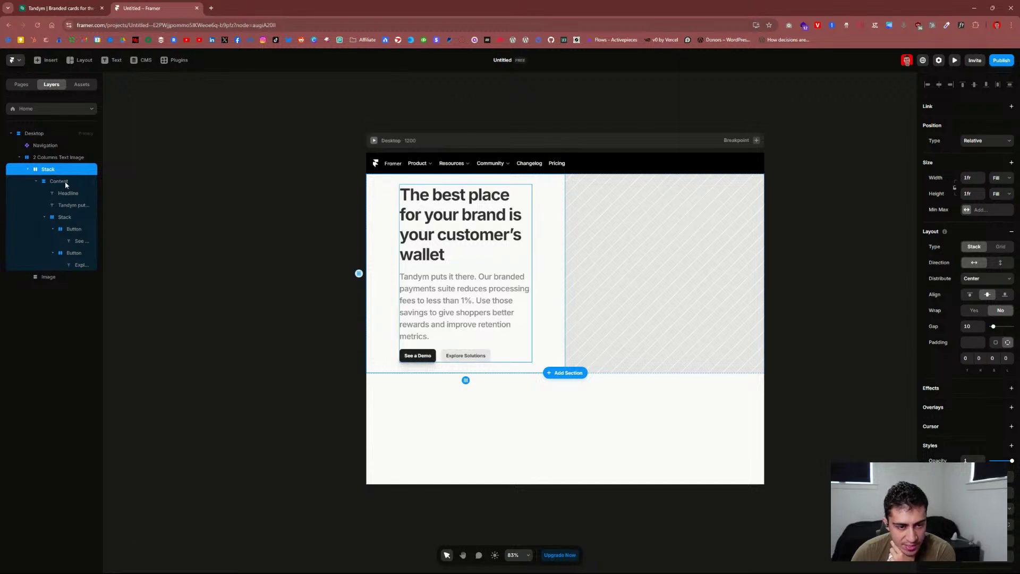
pyautogui.click(64, 217)
pyautogui.click(72, 241)
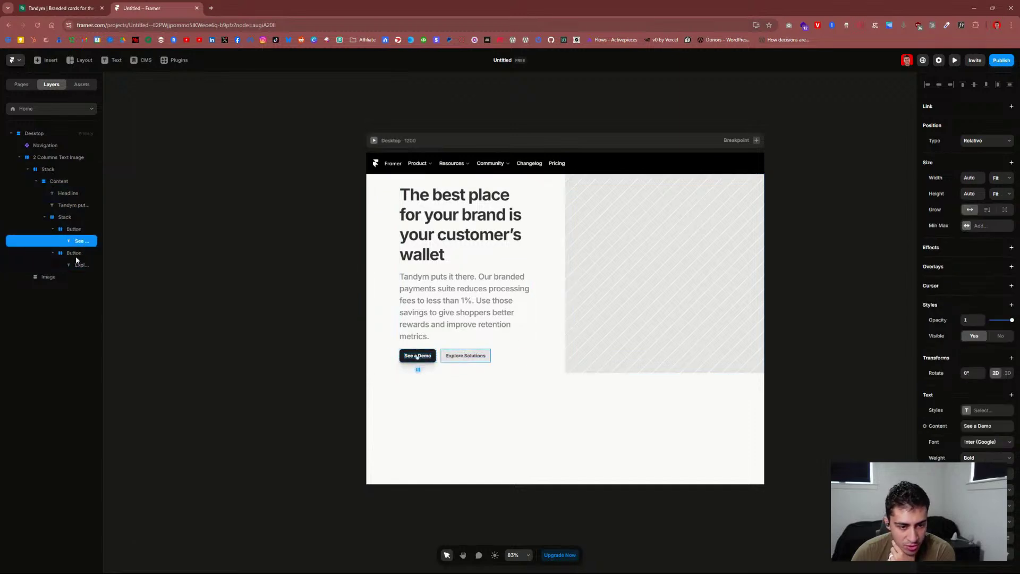
pyautogui.click(75, 254)
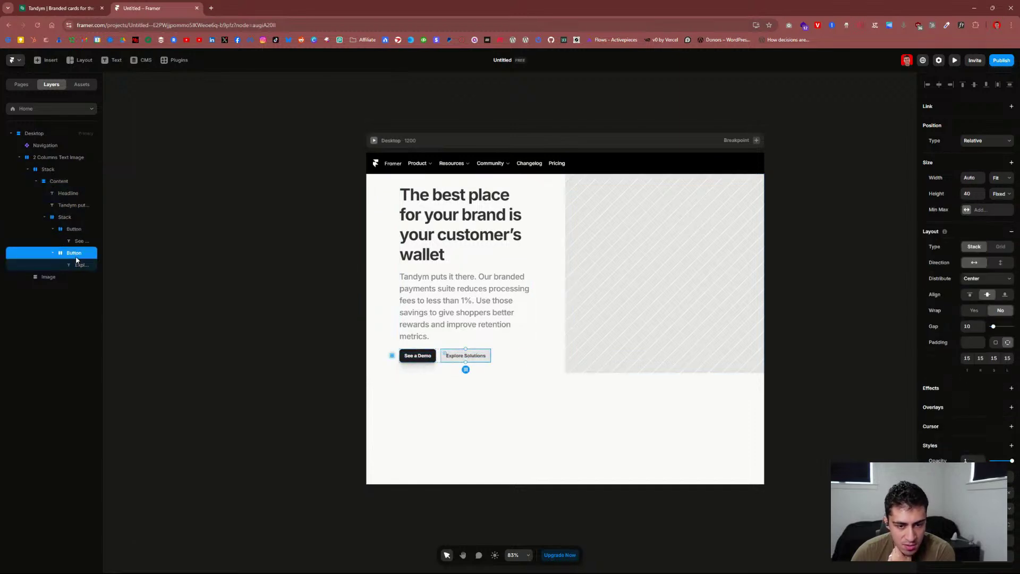
pyautogui.click(51, 282)
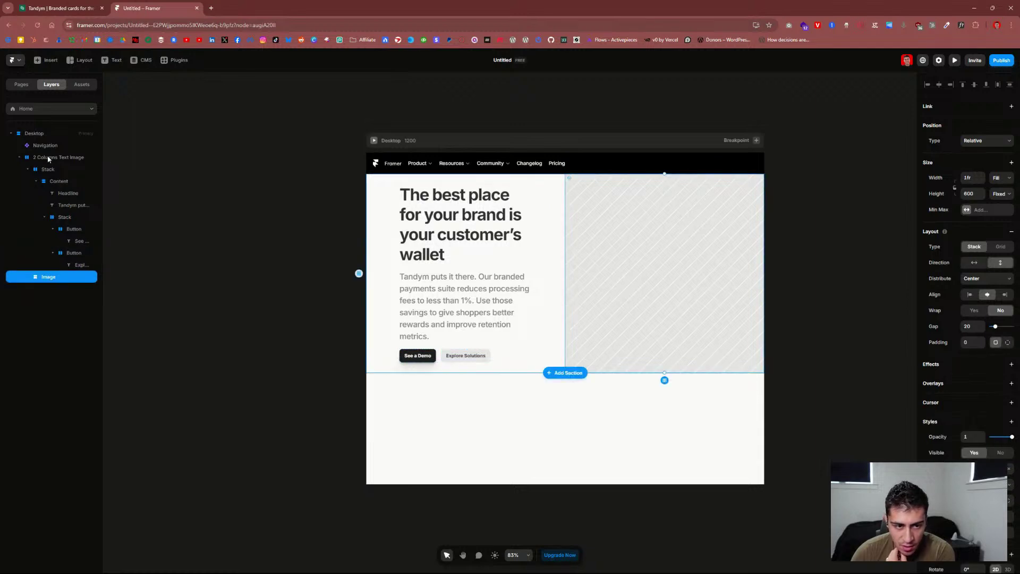
# Step: Review the sections below the hero on the Tandym homepage, then return to the Framer project
pyautogui.click(74, 11)
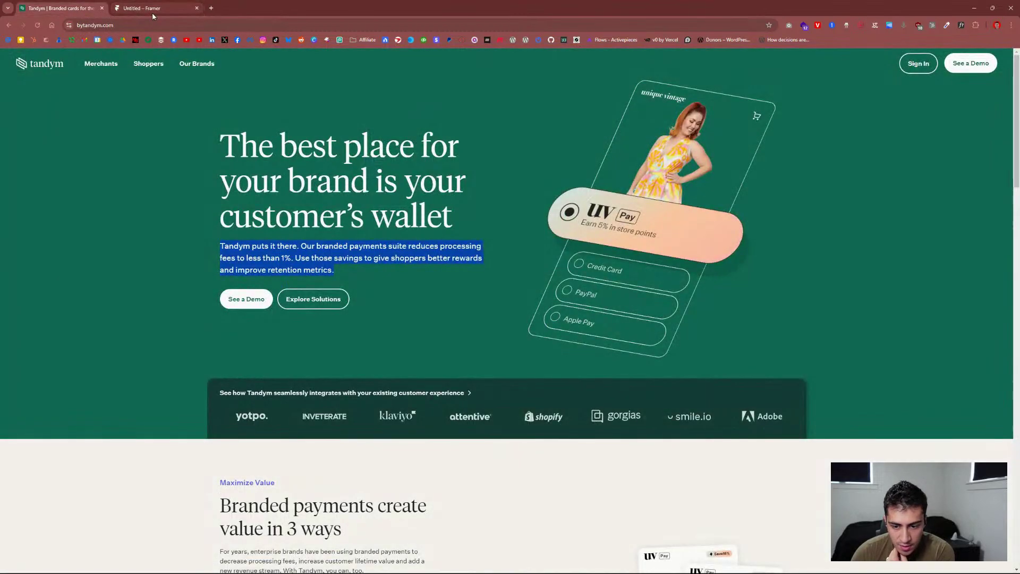
pyautogui.scroll(-3, 314, 296)
pyautogui.scroll(-5, 315, 289)
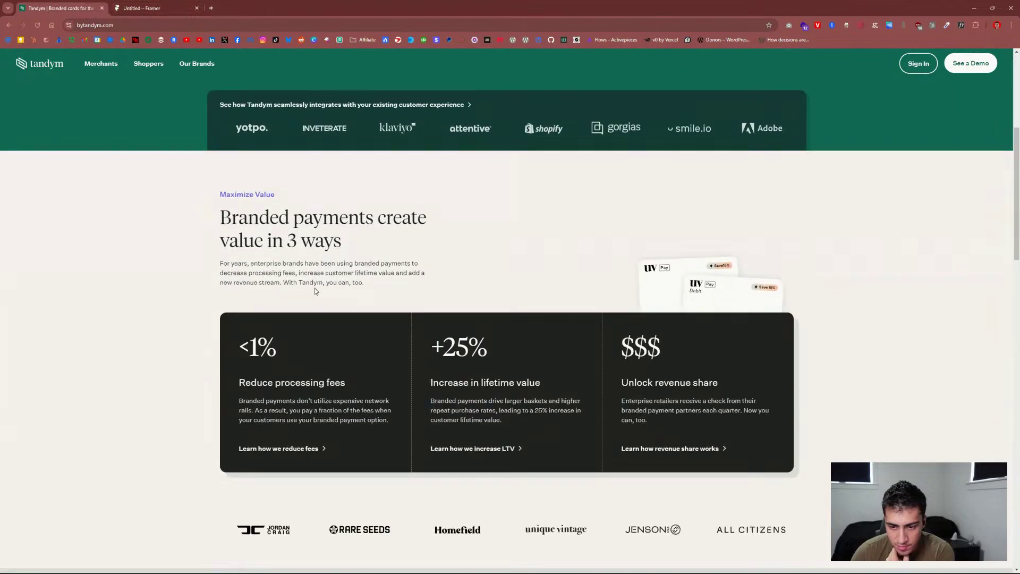
pyautogui.scroll(1, 315, 291)
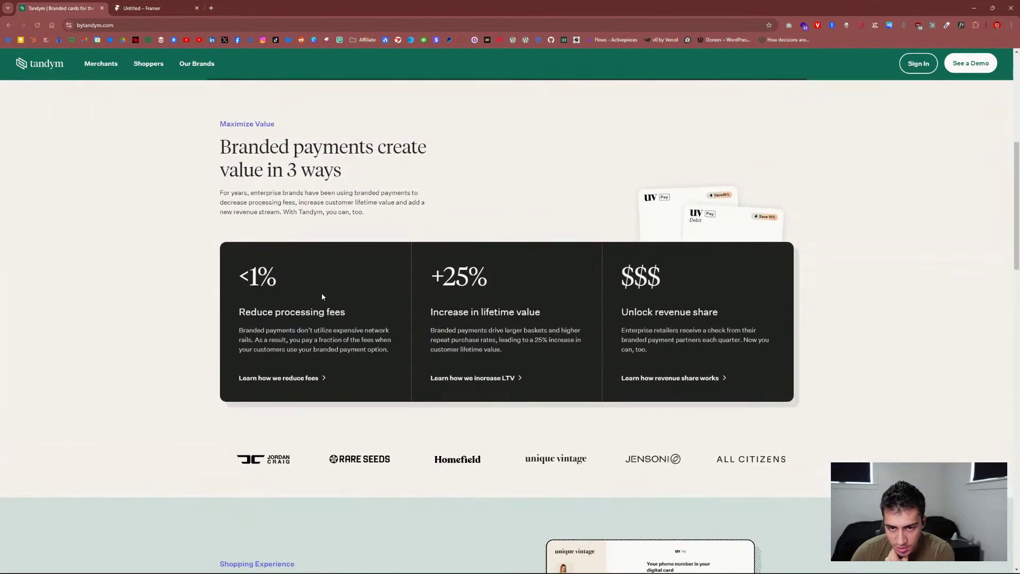
pyautogui.click(141, 8)
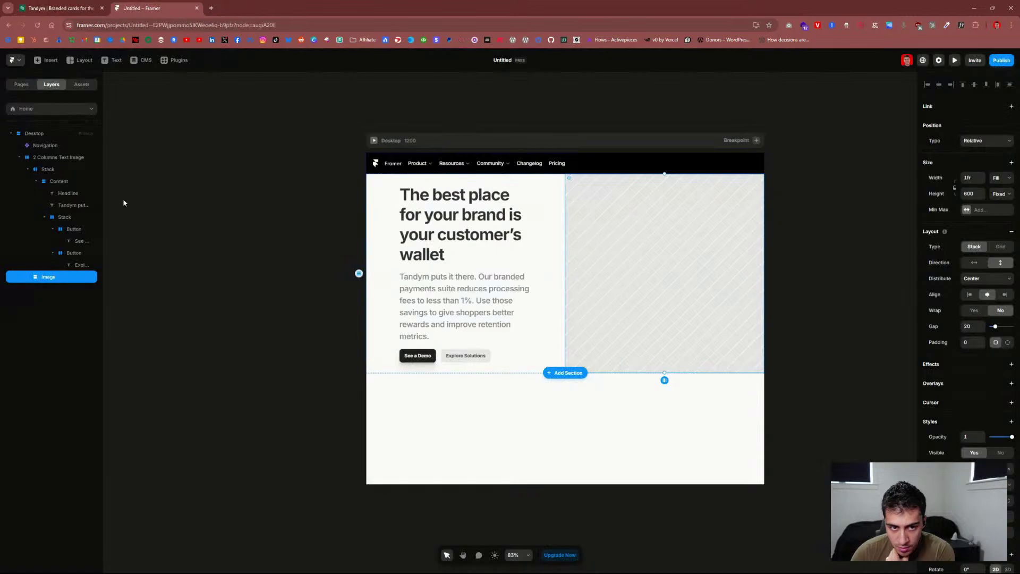
pyautogui.click(81, 86)
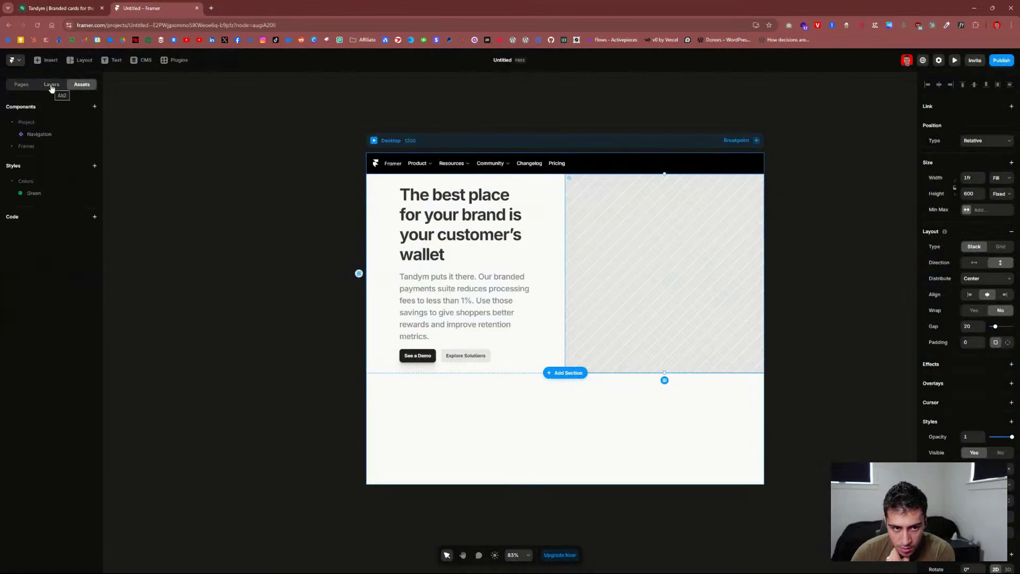
pyautogui.click(51, 85)
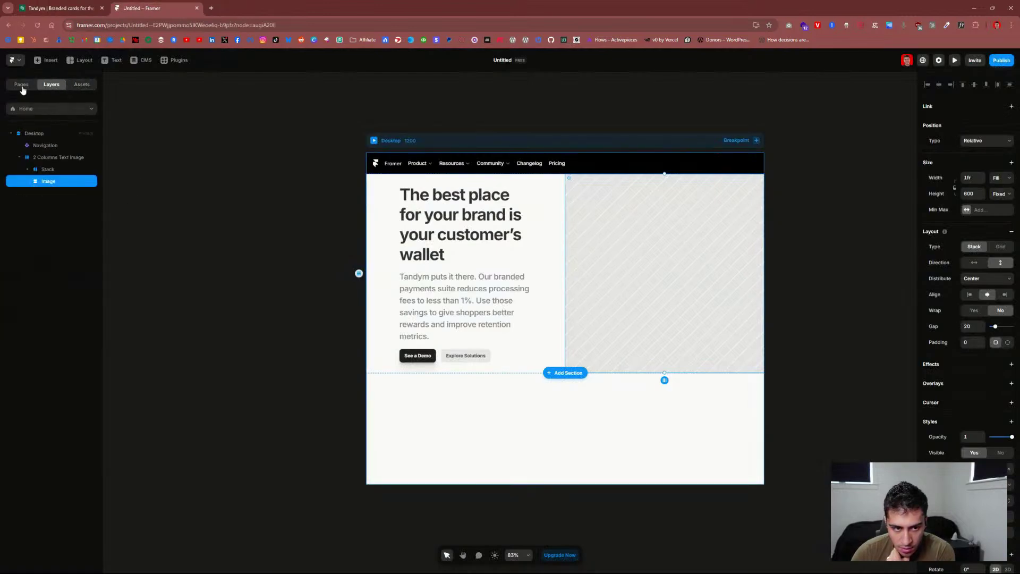
pyautogui.click(21, 85)
pyautogui.click(50, 85)
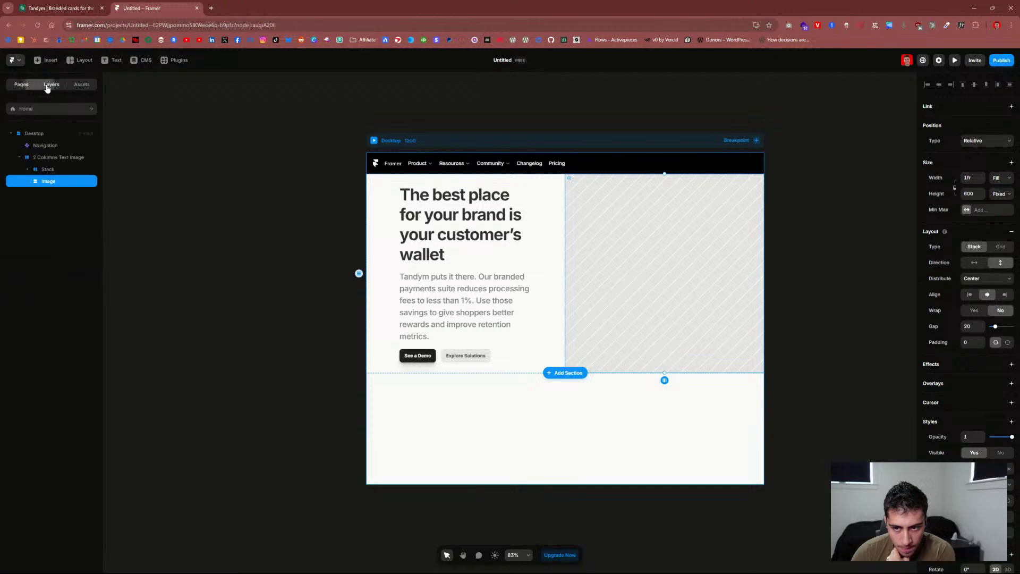
pyautogui.click(602, 169)
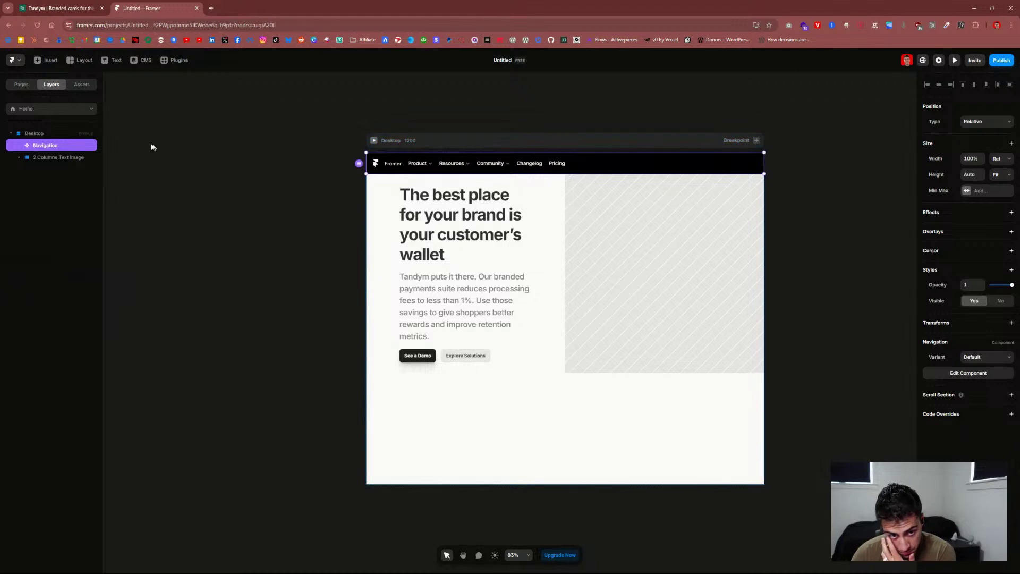
pyautogui.doubleClick(51, 143)
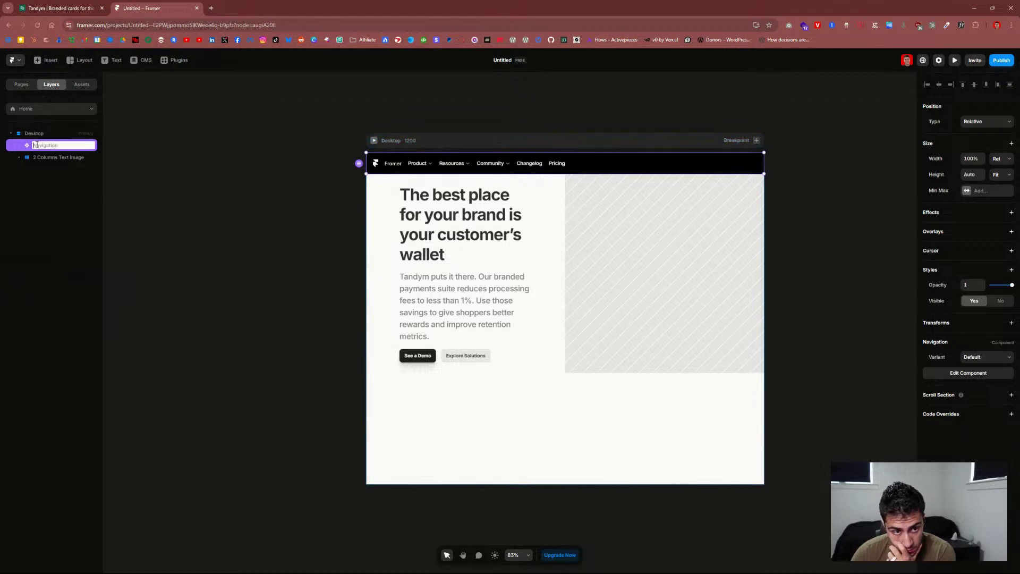
pyautogui.press('Escape')
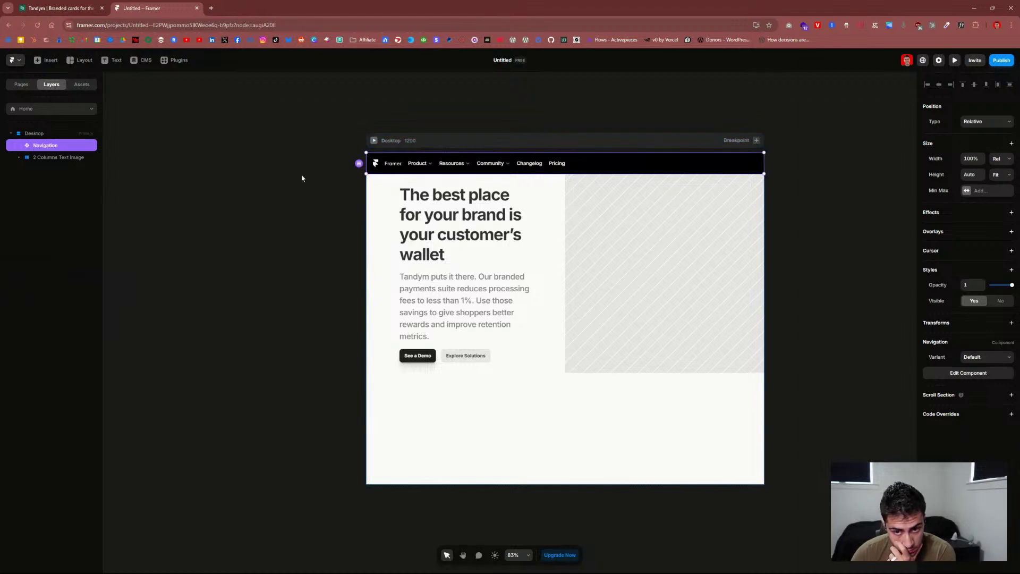
# Step: Open the Navigation component for editing, expand its Name and Links groups, and select the Default variant
pyautogui.doubleClick(621, 173)
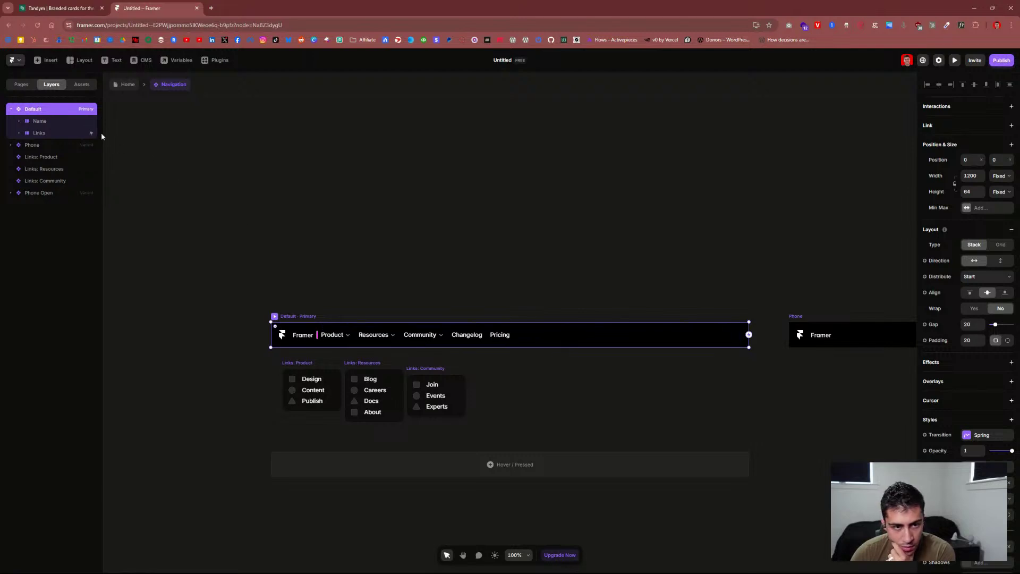
pyautogui.click(51, 144)
pyautogui.click(51, 111)
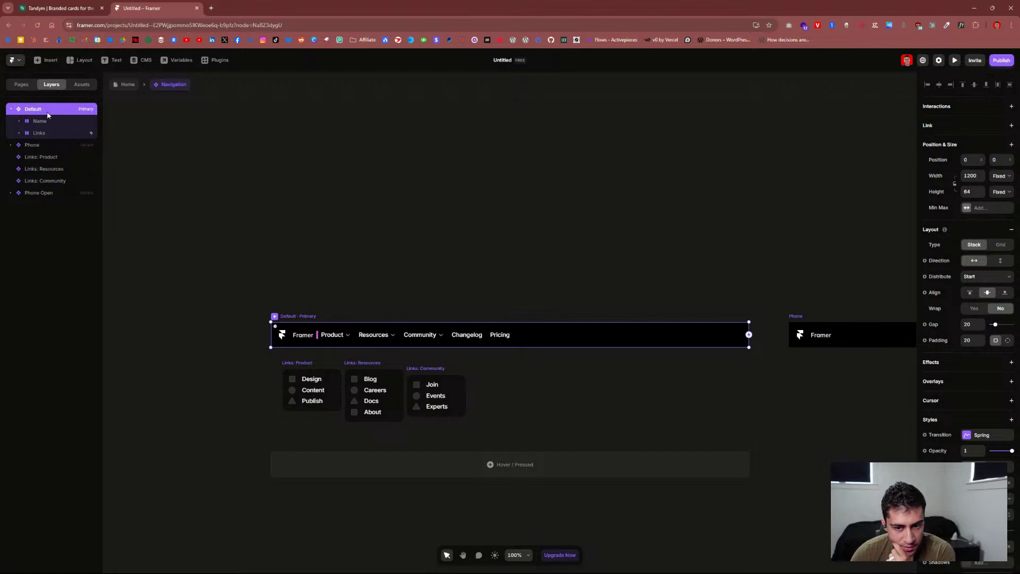
pyautogui.click(46, 120)
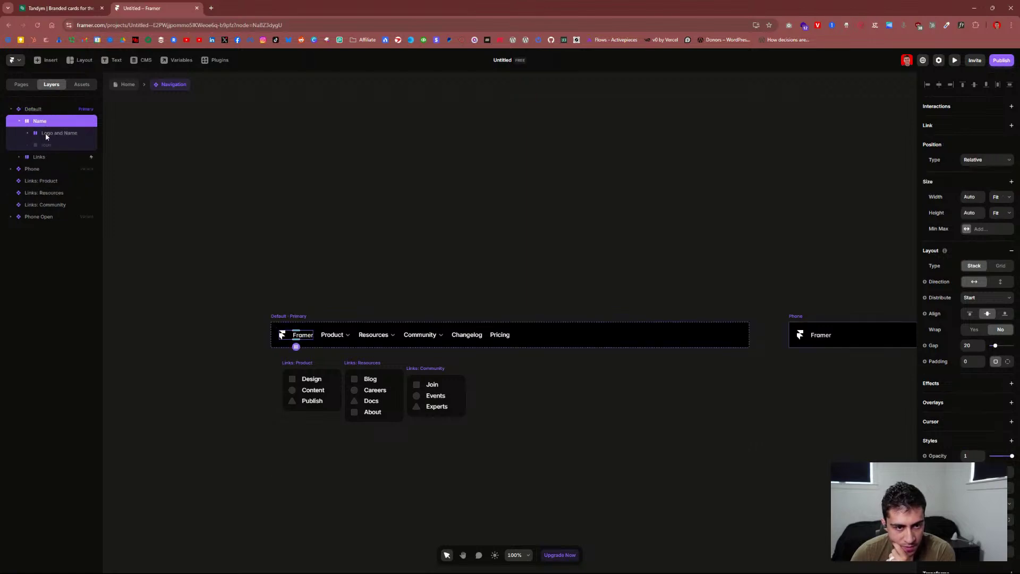
pyautogui.click(49, 157)
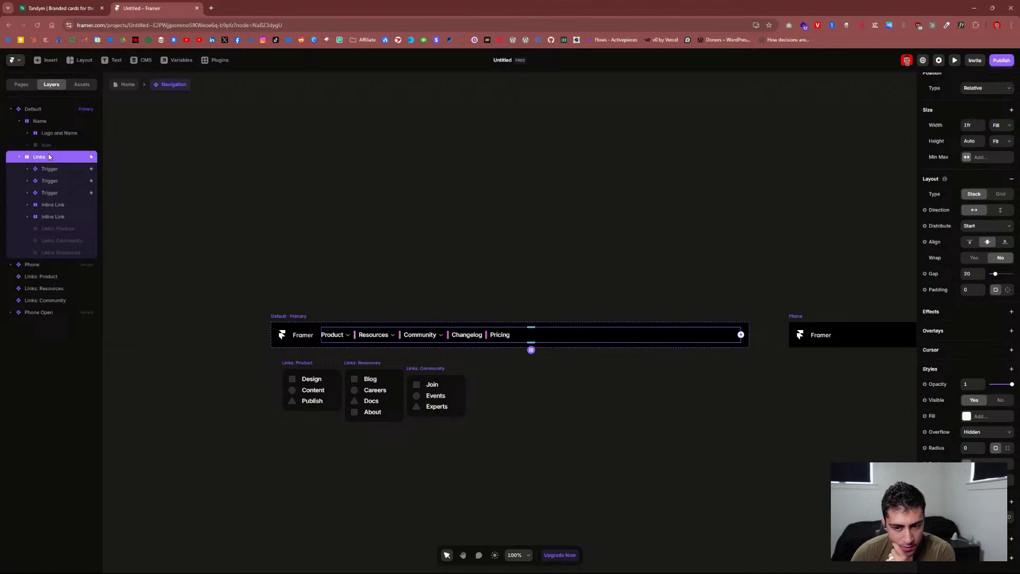
pyautogui.click(48, 109)
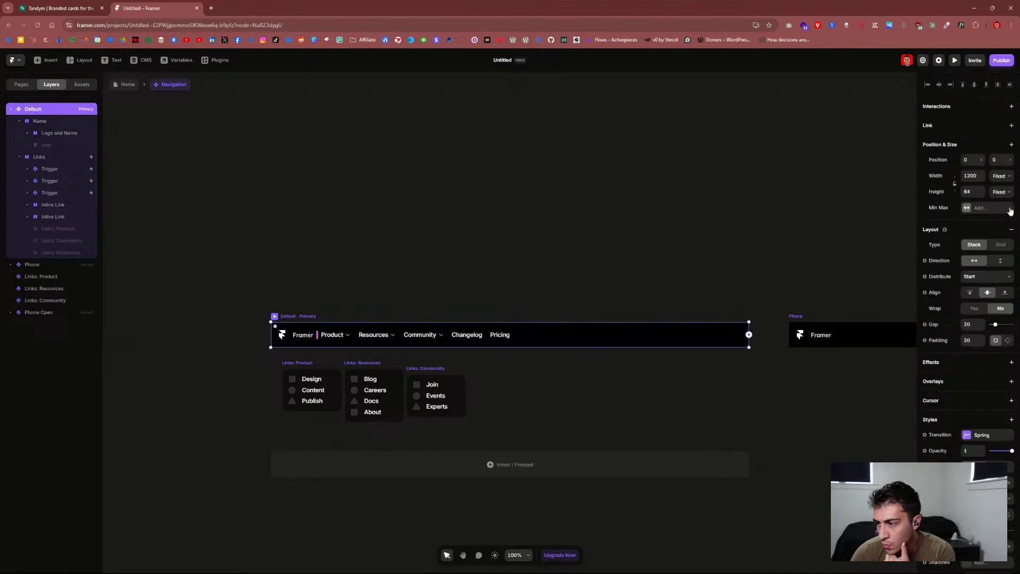
# Step: Fill the Navigation component's Default variant with the Green color style
pyautogui.scroll(-3, 963, 326)
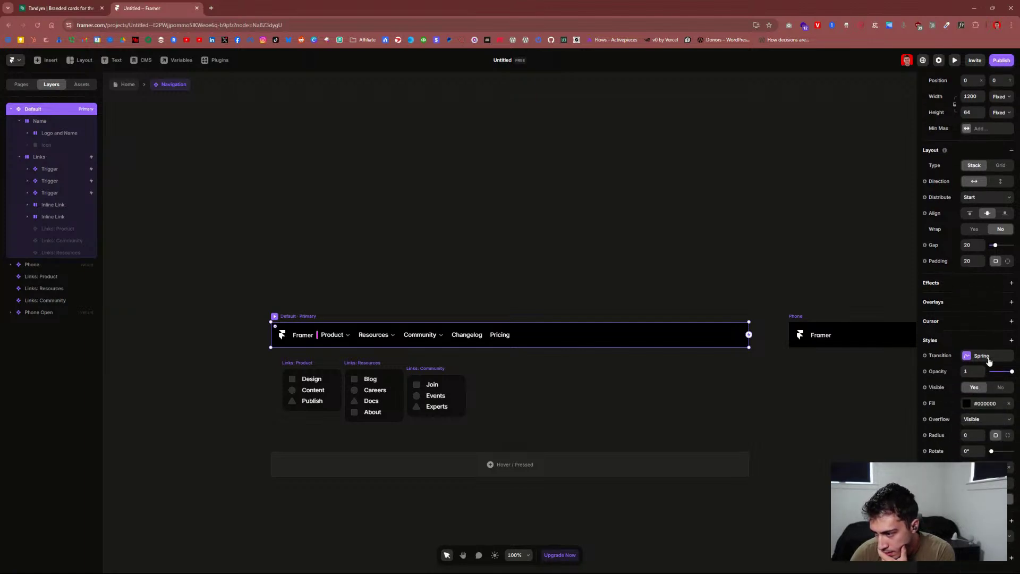
pyautogui.click(986, 404)
pyautogui.click(823, 554)
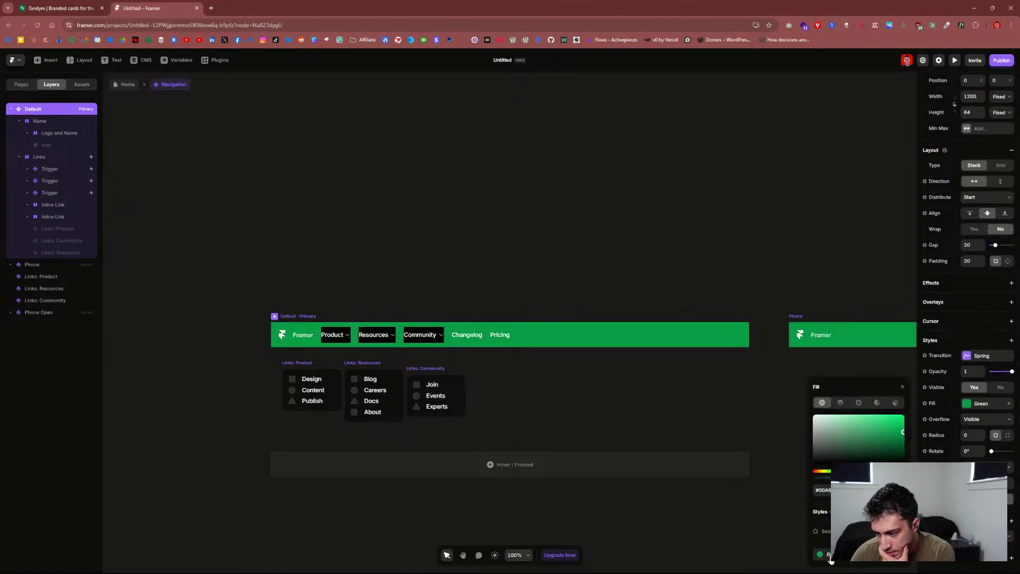
pyautogui.click(785, 444)
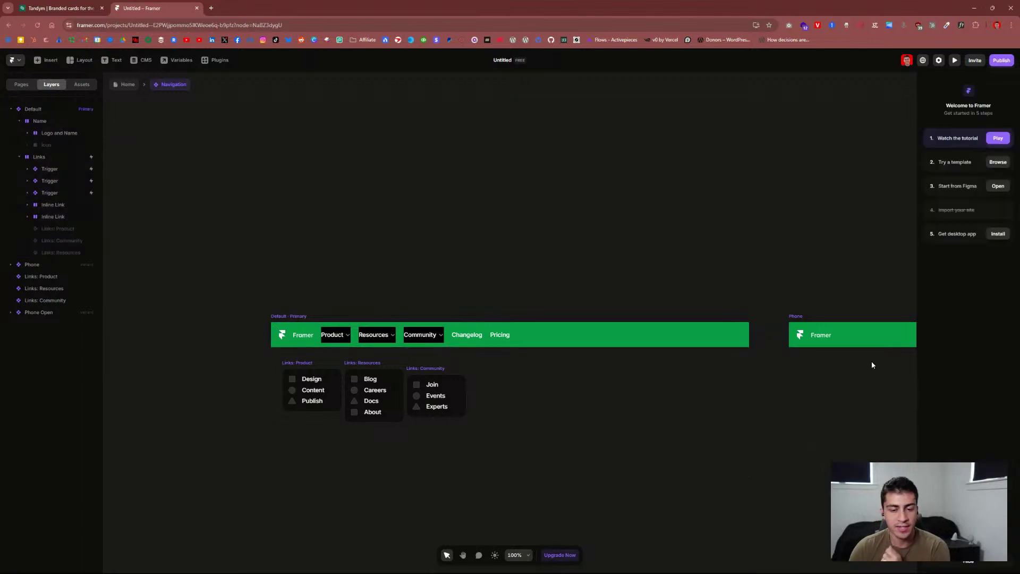
# Step: Sample the header's green, #136D58, on the Tandym homepage with the color picker, then return to the Framer project
pyautogui.click(64, 8)
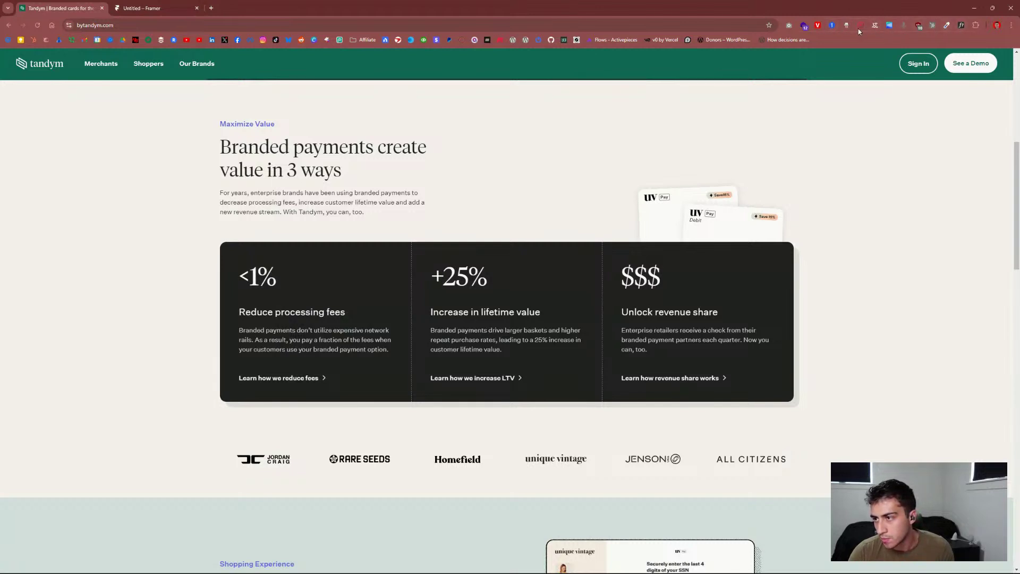
pyautogui.click(947, 25)
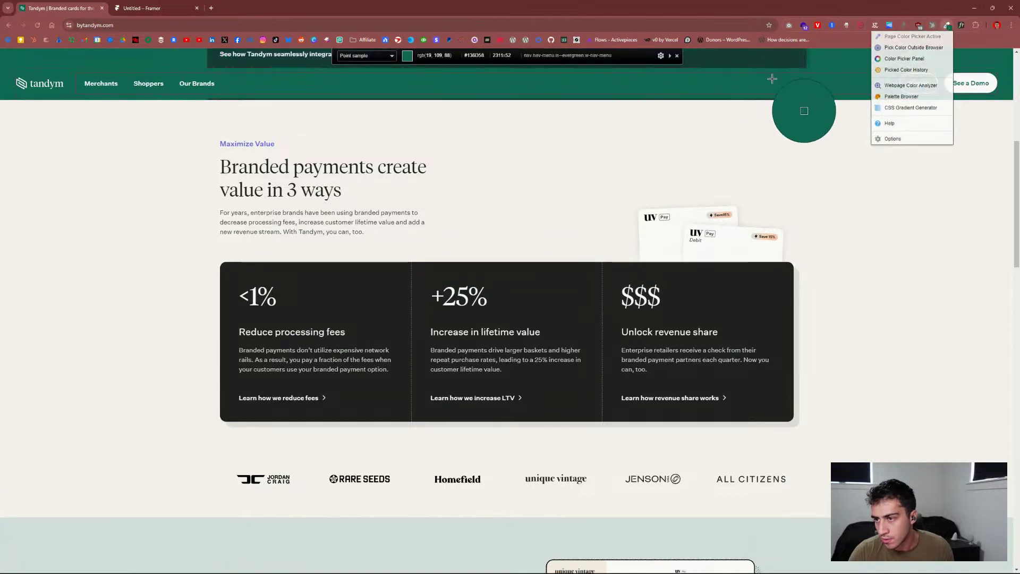
pyautogui.press('Escape')
pyautogui.click(159, 8)
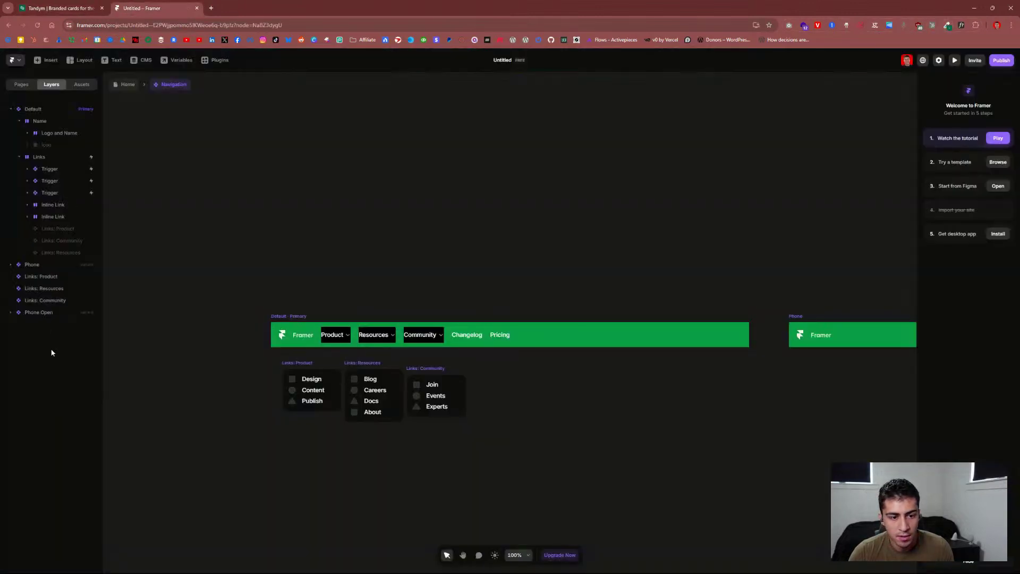
# Step: Leave the Navigation component for the Home page and set the project's Green color style to #136D58
pyautogui.click(132, 86)
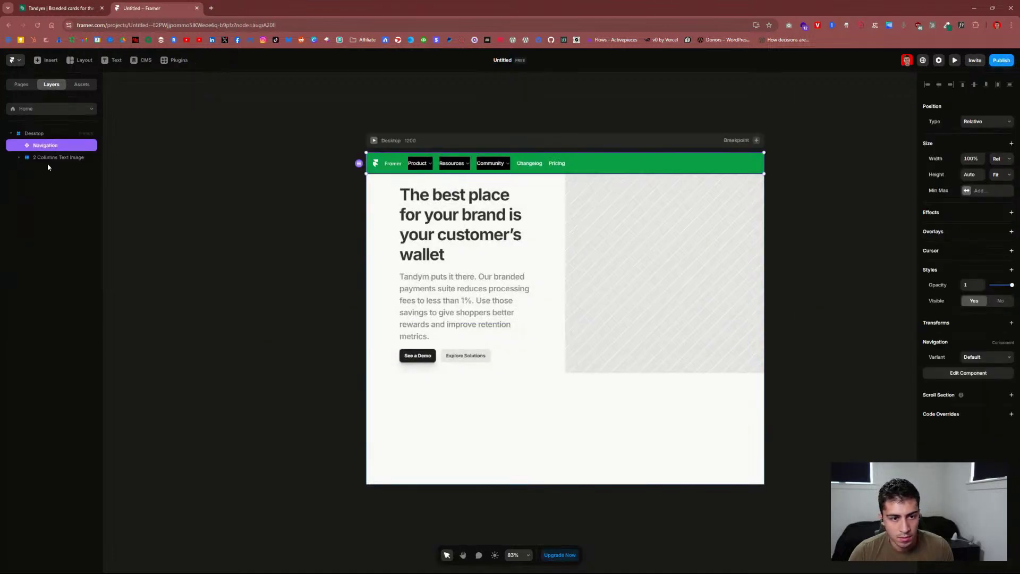
pyautogui.click(24, 86)
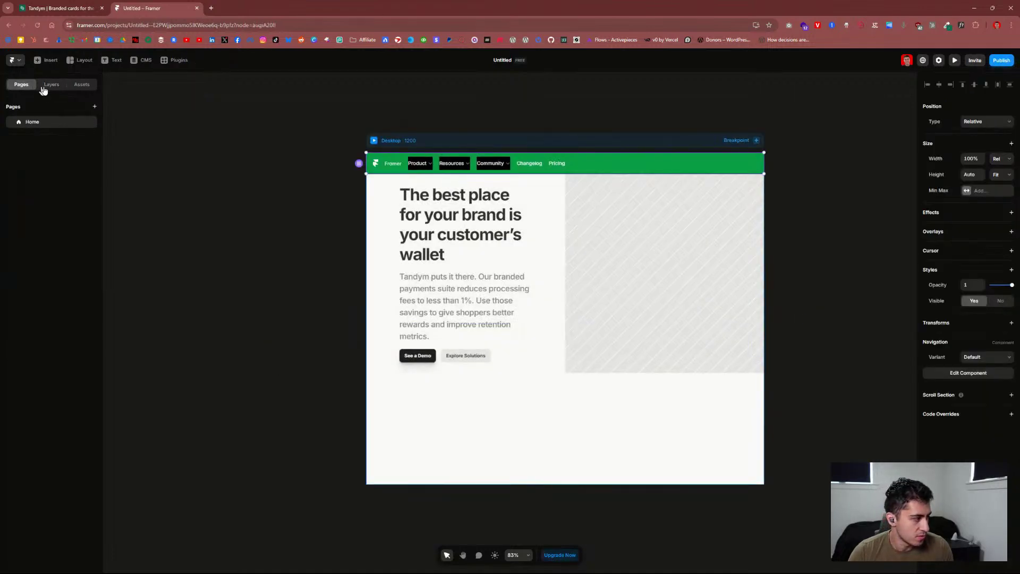
pyautogui.click(51, 84)
pyautogui.click(83, 85)
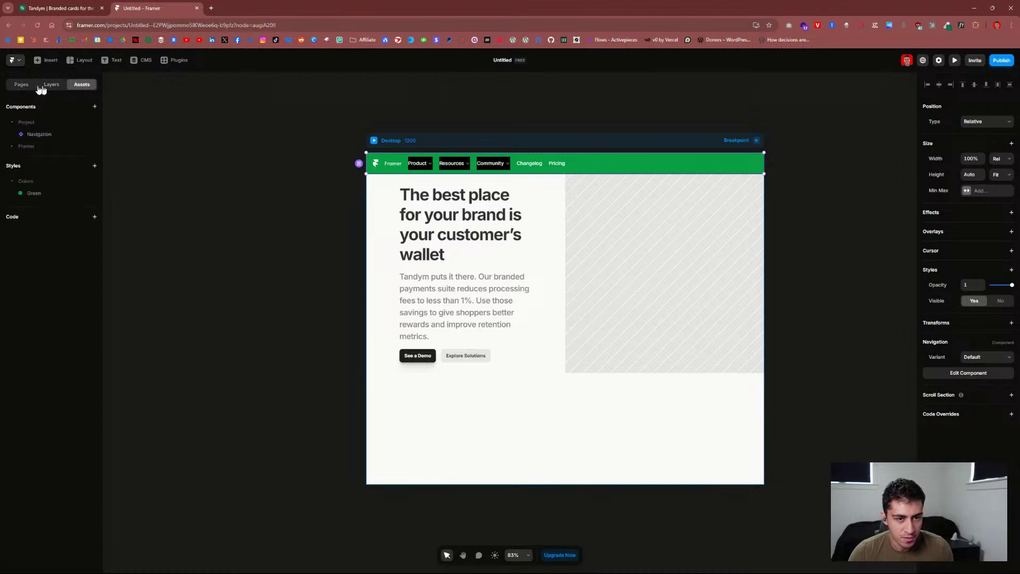
pyautogui.click(40, 193)
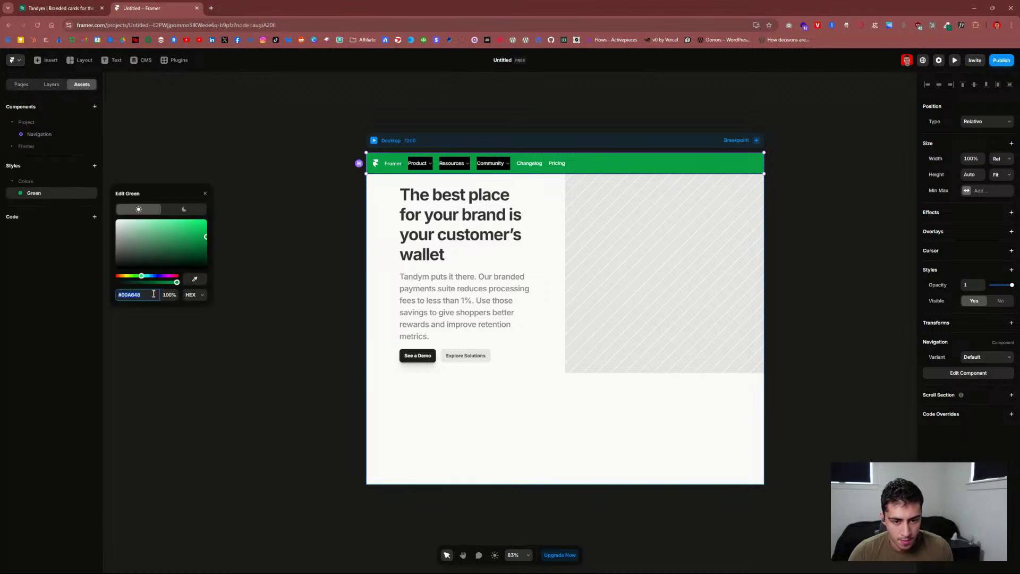
pyautogui.write('#138D58')
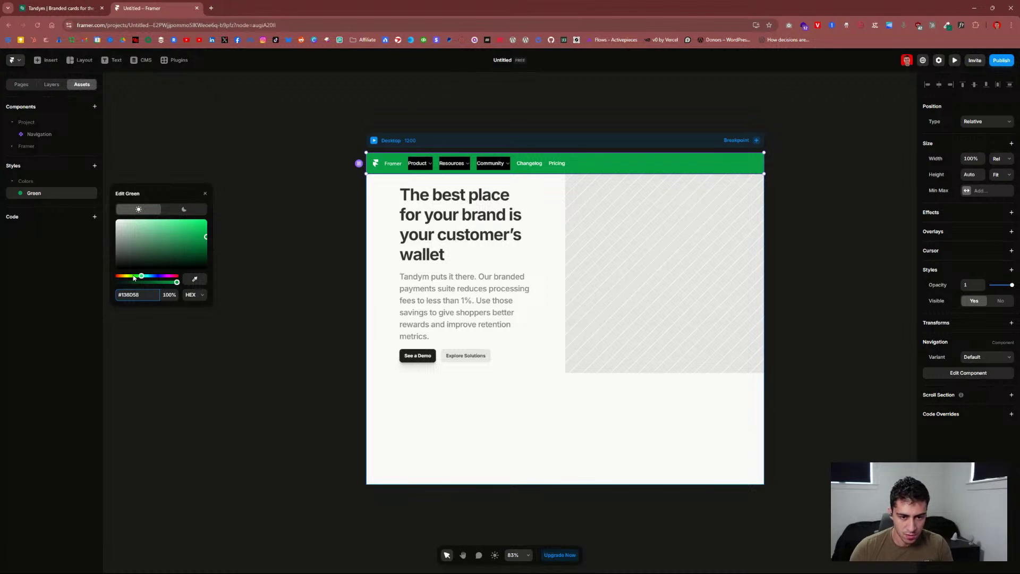
# Step: Check the Green style's light and dark theme colors, then close the style editor
pyautogui.click(179, 210)
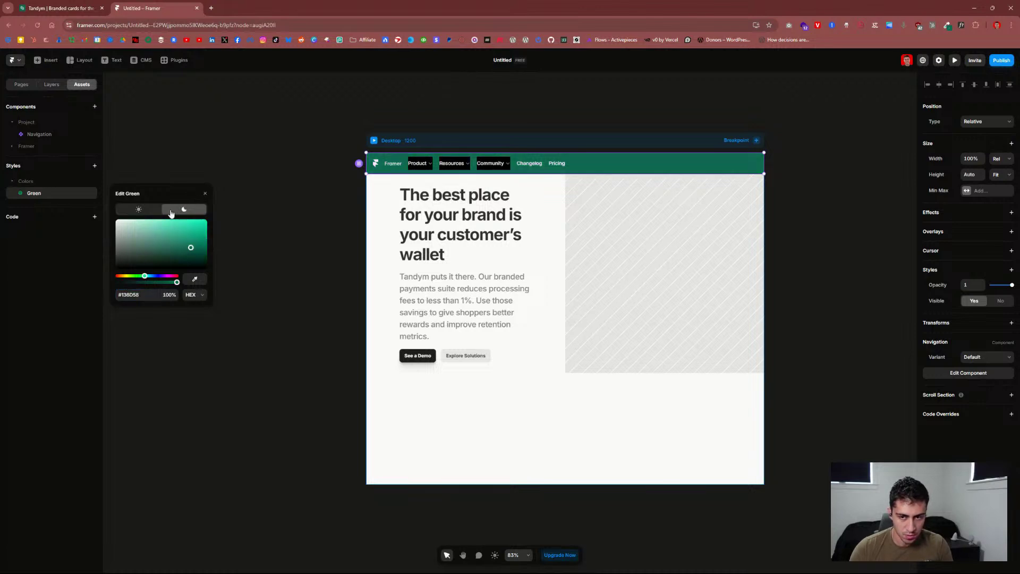
pyautogui.click(136, 210)
pyautogui.click(173, 211)
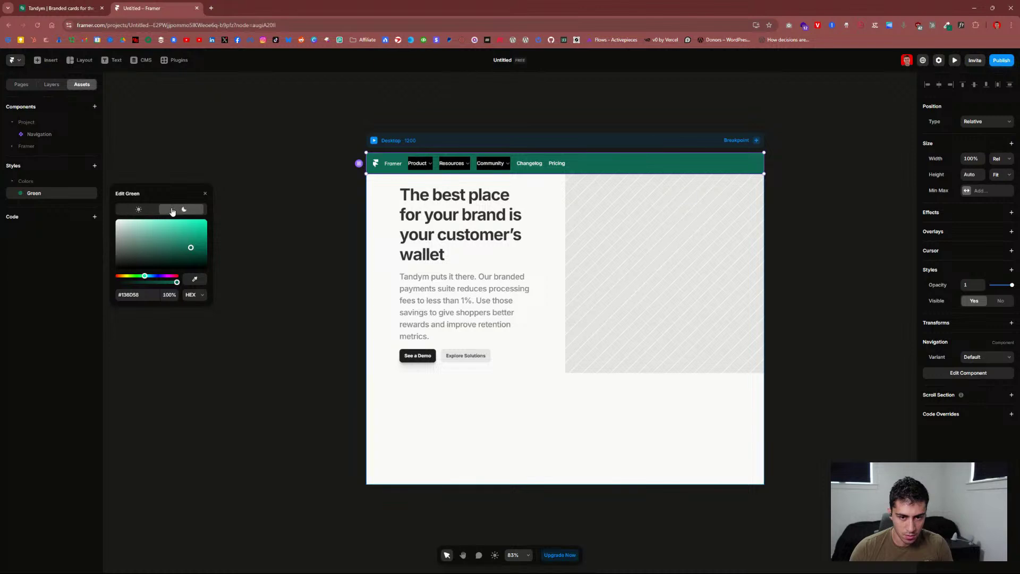
pyautogui.click(146, 293)
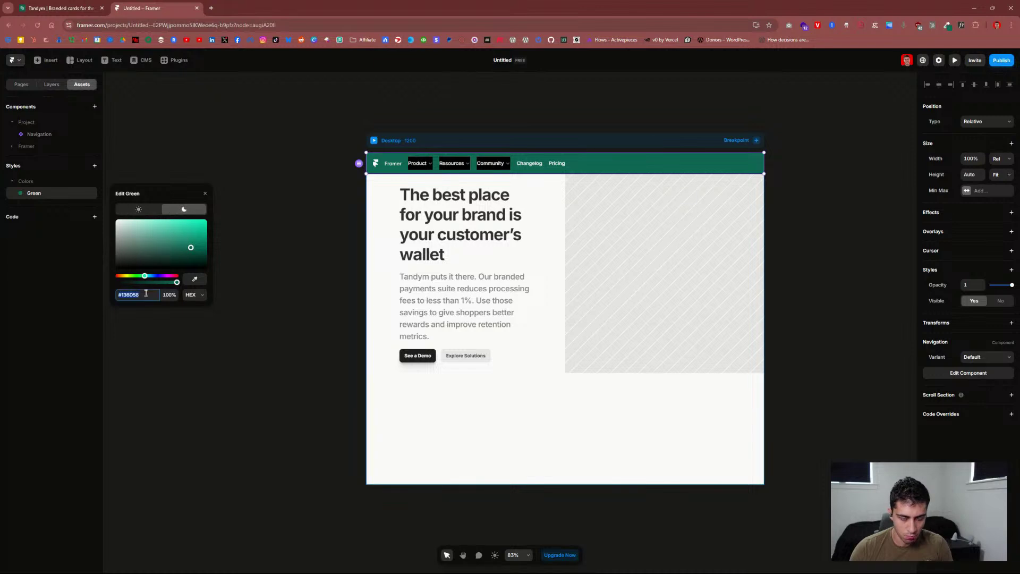
pyautogui.click(145, 294)
pyautogui.click(66, 288)
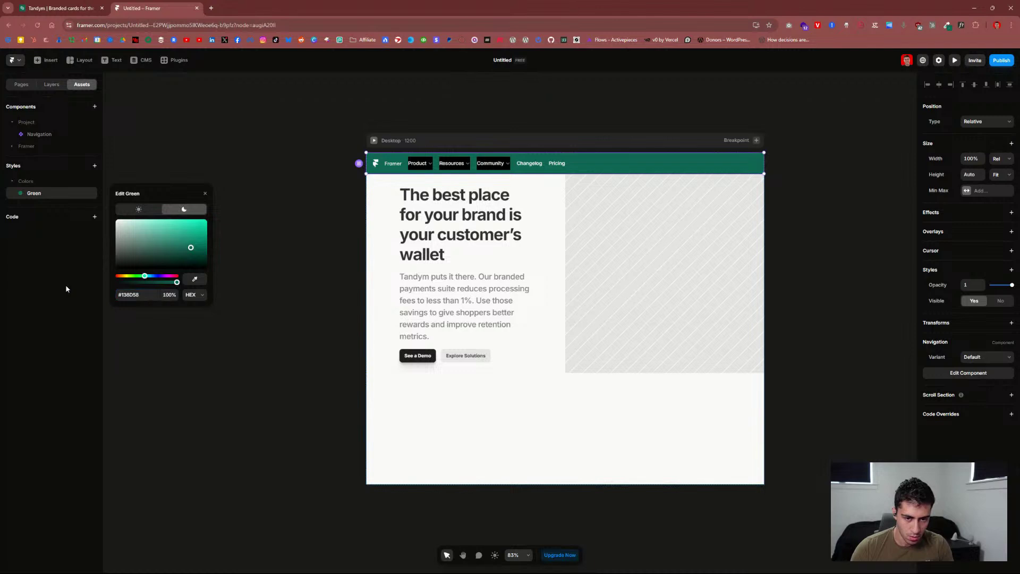
pyautogui.click(203, 194)
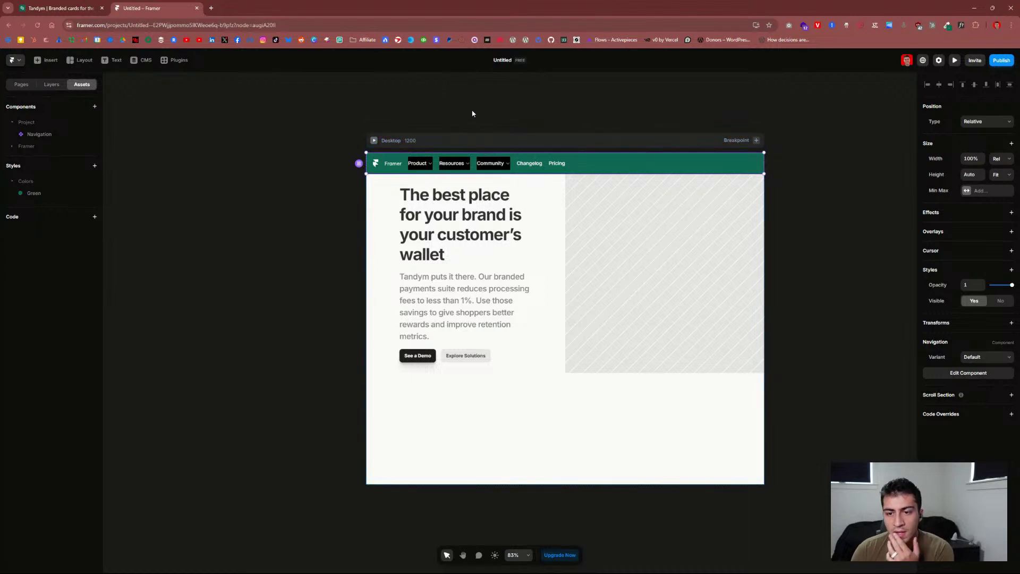
pyautogui.click(311, 122)
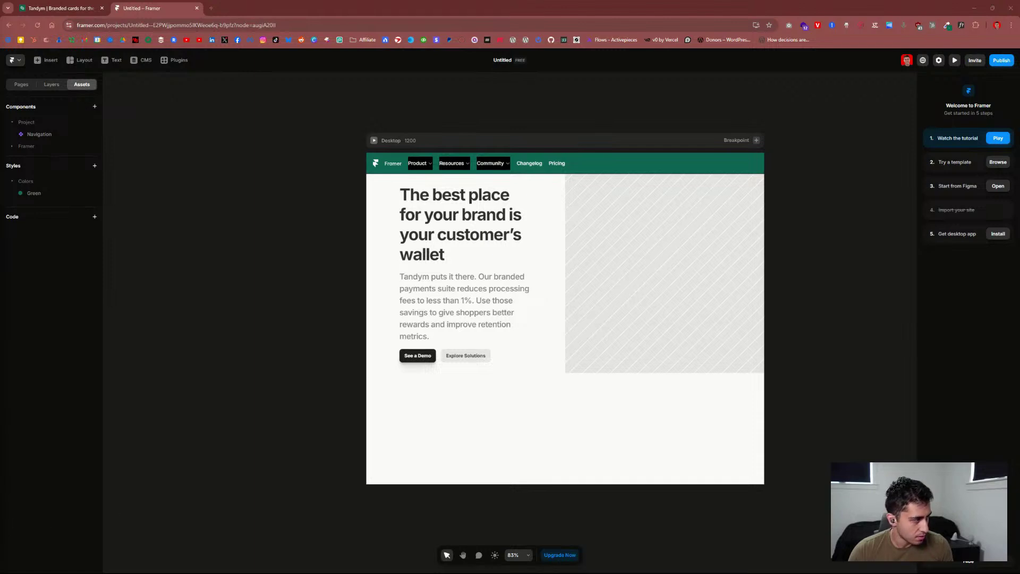
pyautogui.hotkey('alt', 'Tab')
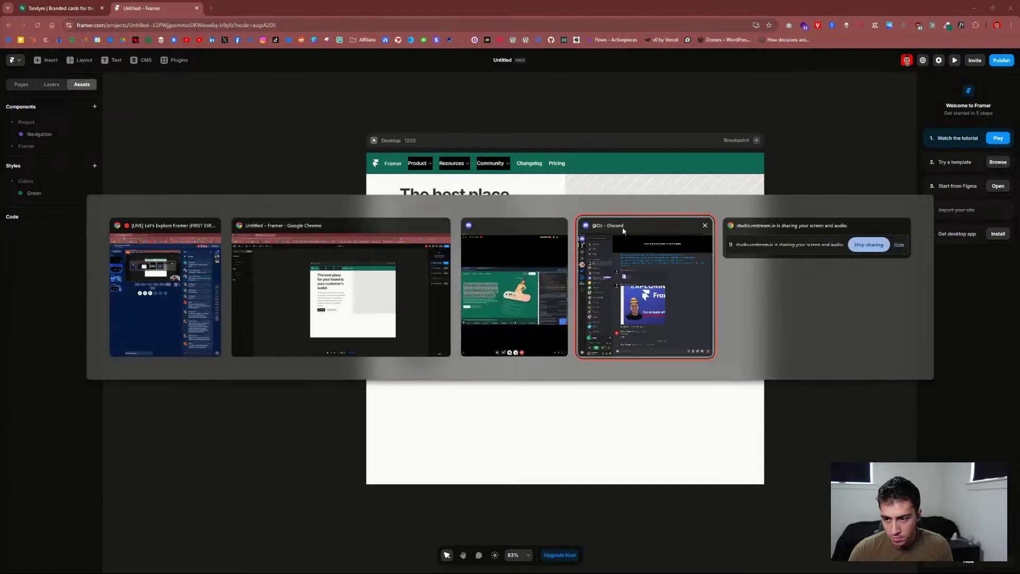
pyautogui.press('Escape')
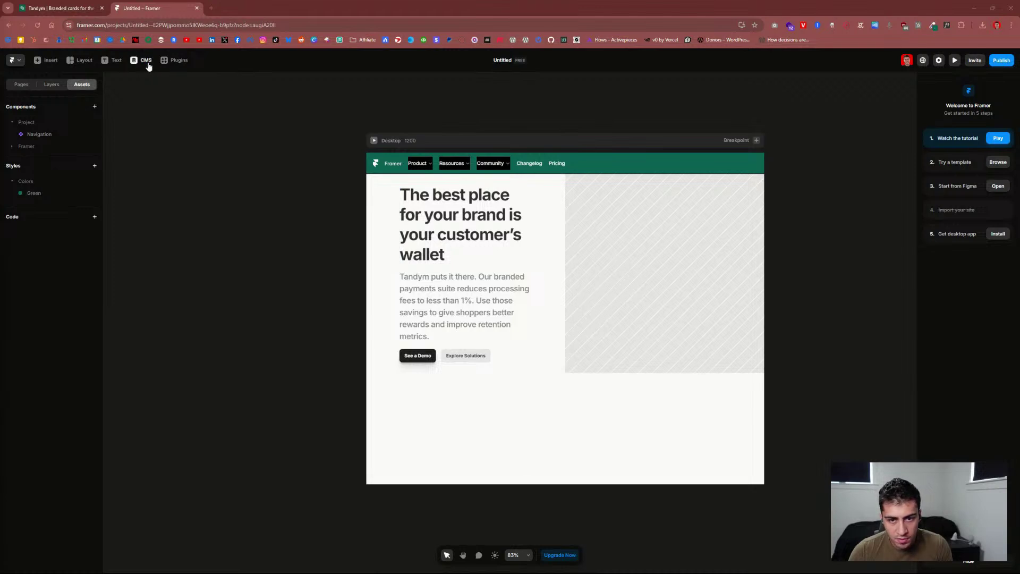
pyautogui.click(609, 174)
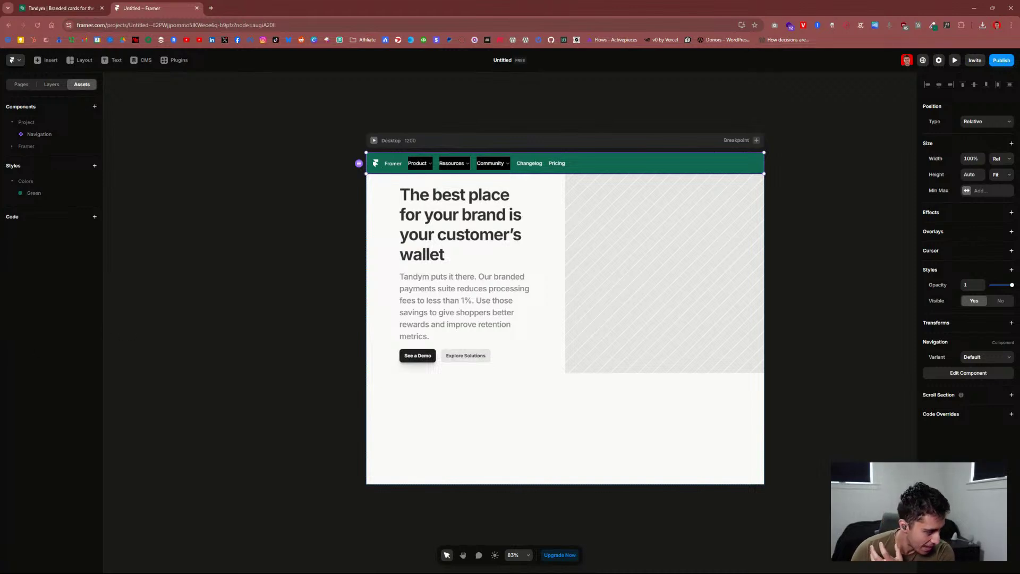
# Step: View svg(0).svg from the downloaded tandy svgs folder in the browser, then close it
pyautogui.click(388, 563)
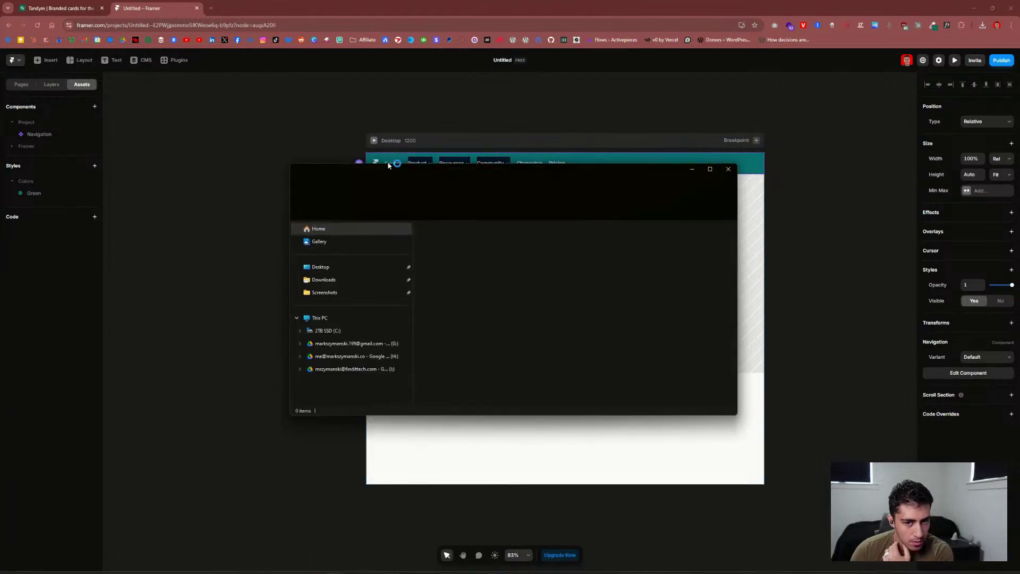
pyautogui.hotkey('alt', 'Tab')
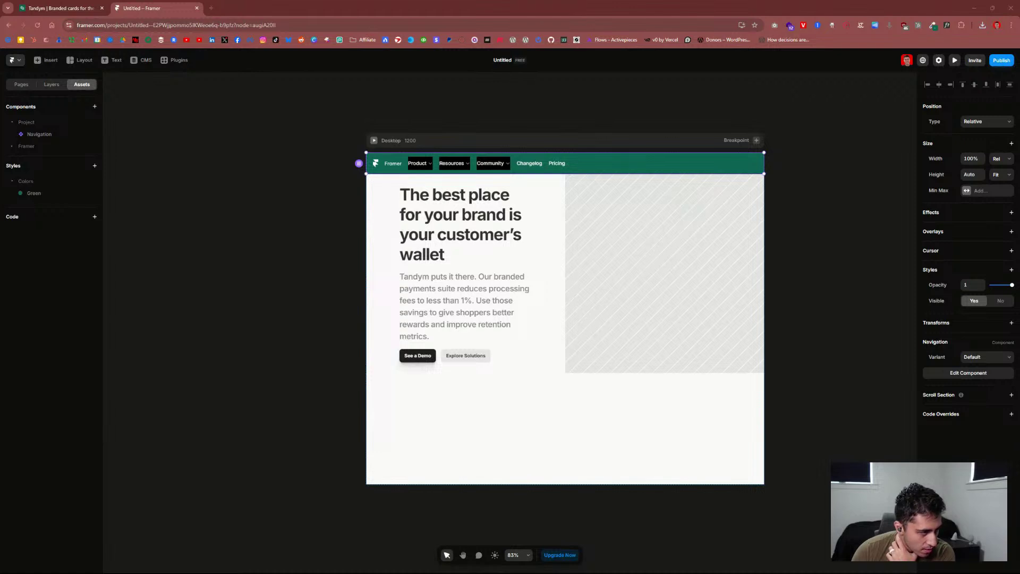
pyautogui.press('Return')
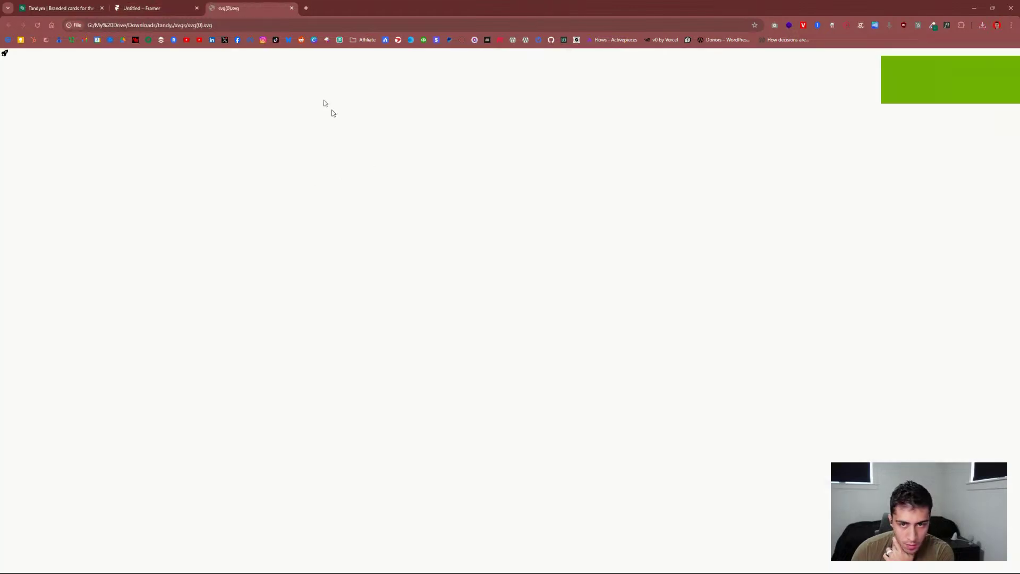
pyautogui.click(292, 8)
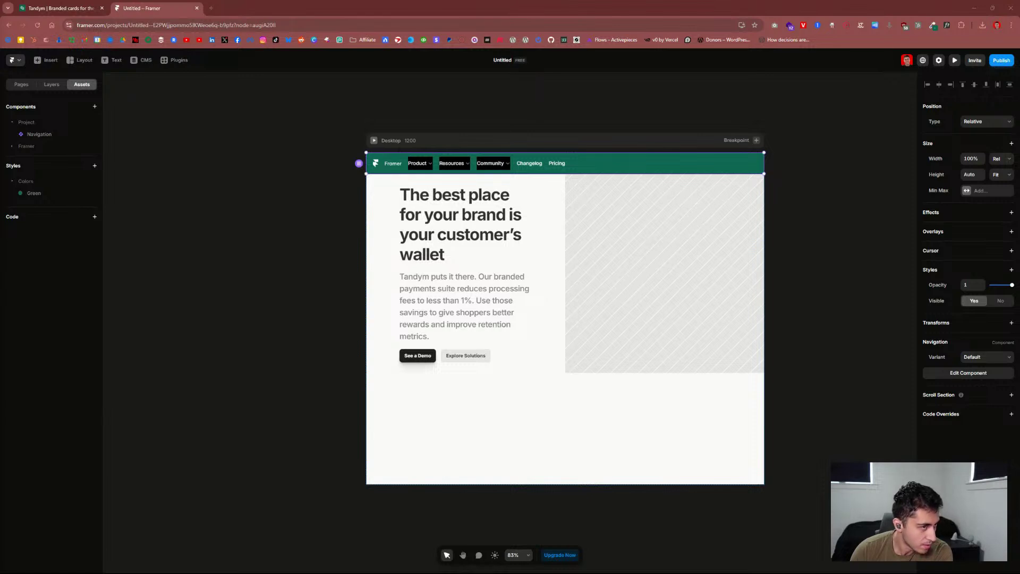
pyautogui.click(60, 8)
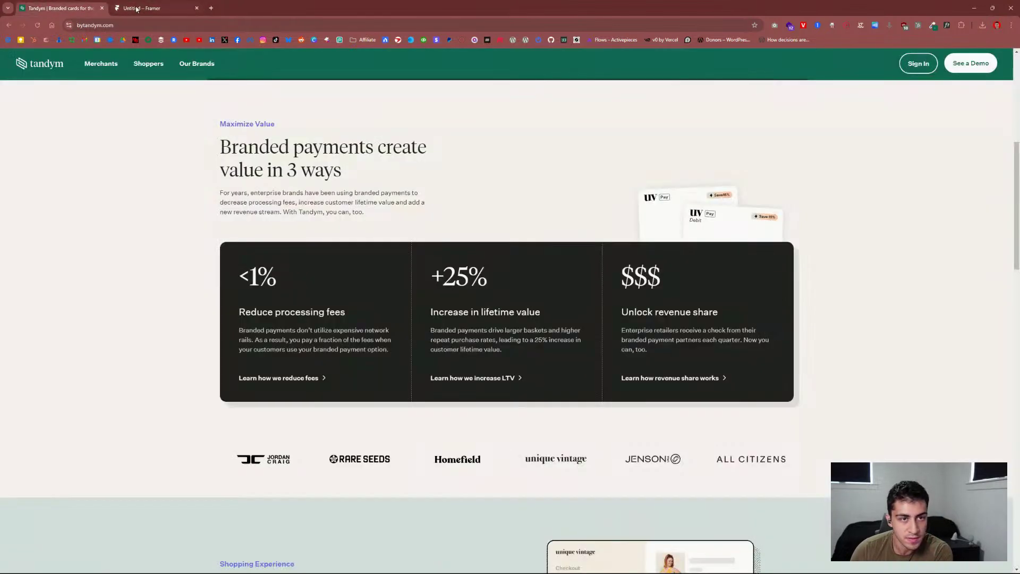
pyautogui.moveTo(28, 69); pyautogui.dragTo(491, 224)
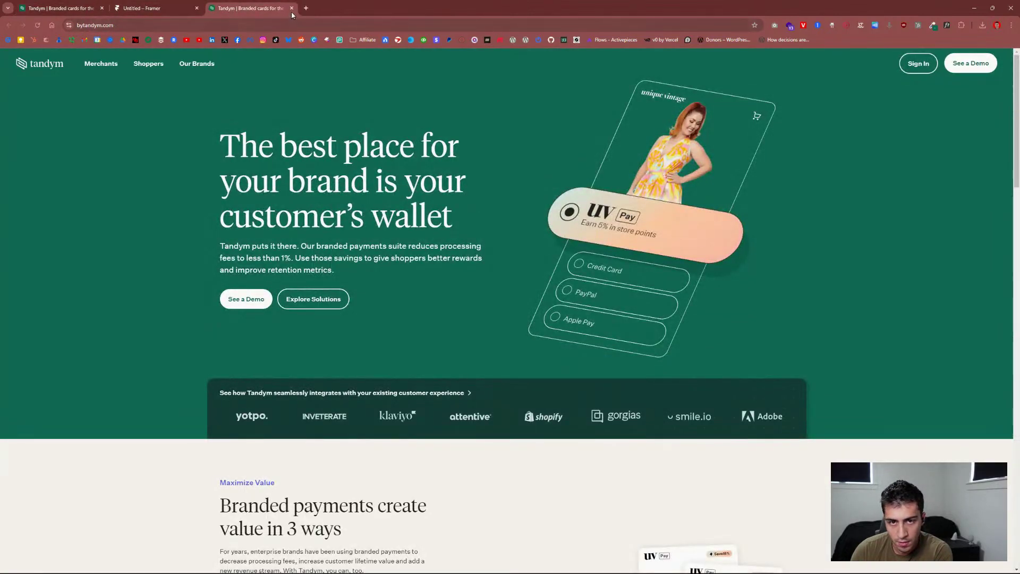
pyautogui.click(291, 8)
pyautogui.click(60, 8)
# Step: Open the Tandym homepage's header logo image in its own tab and save the tandym-logo-white SVG to Downloads
pyautogui.rightClick(52, 68)
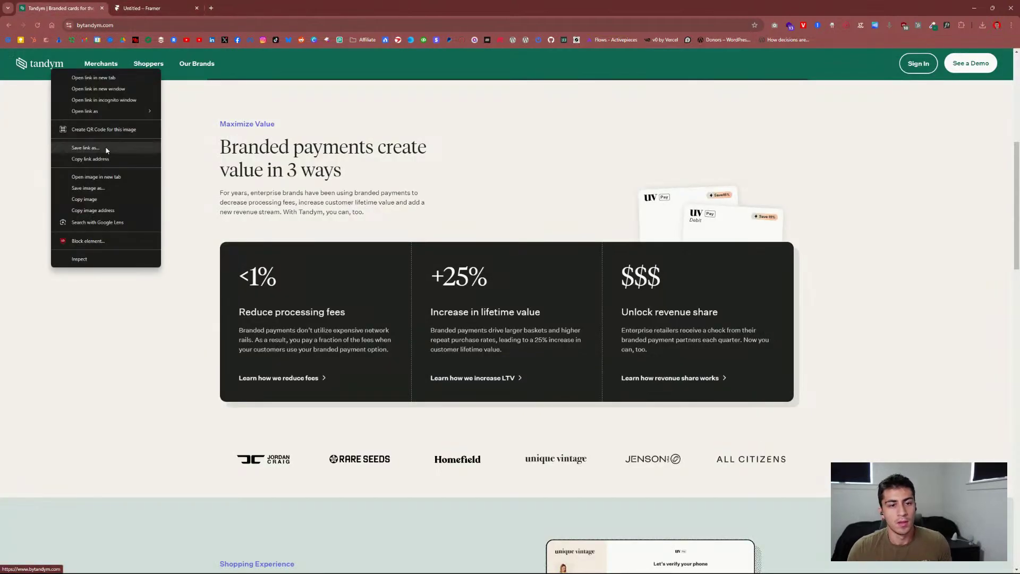
pyautogui.click(113, 179)
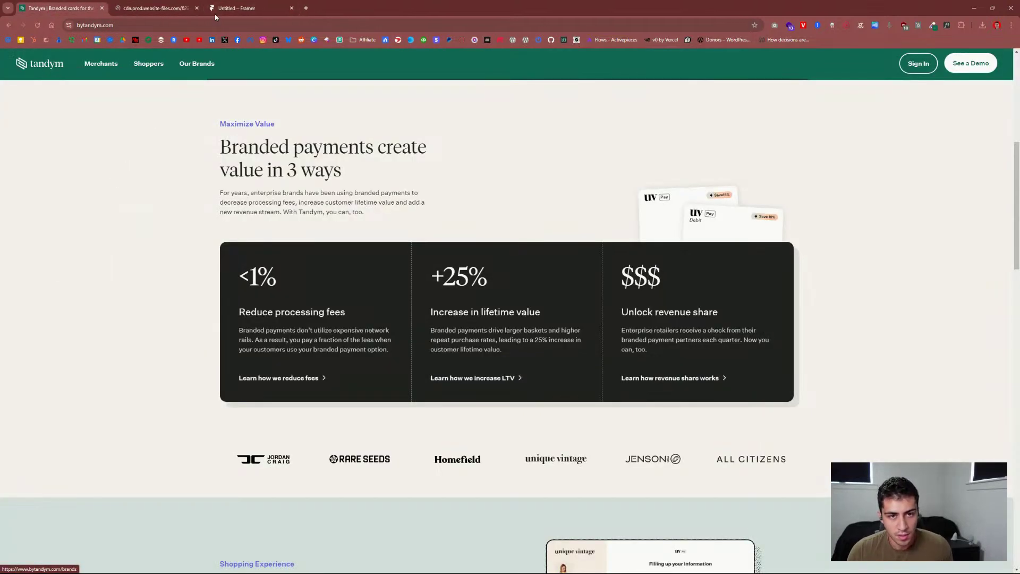
pyautogui.click(154, 8)
pyautogui.rightClick(16, 55)
pyautogui.click(53, 103)
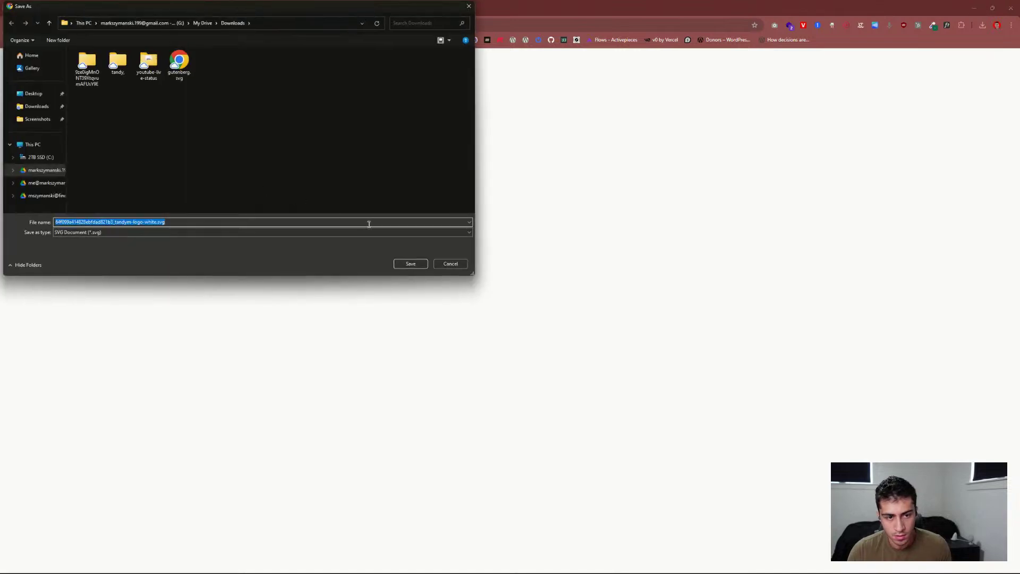
pyautogui.click(411, 264)
pyautogui.click(411, 264)
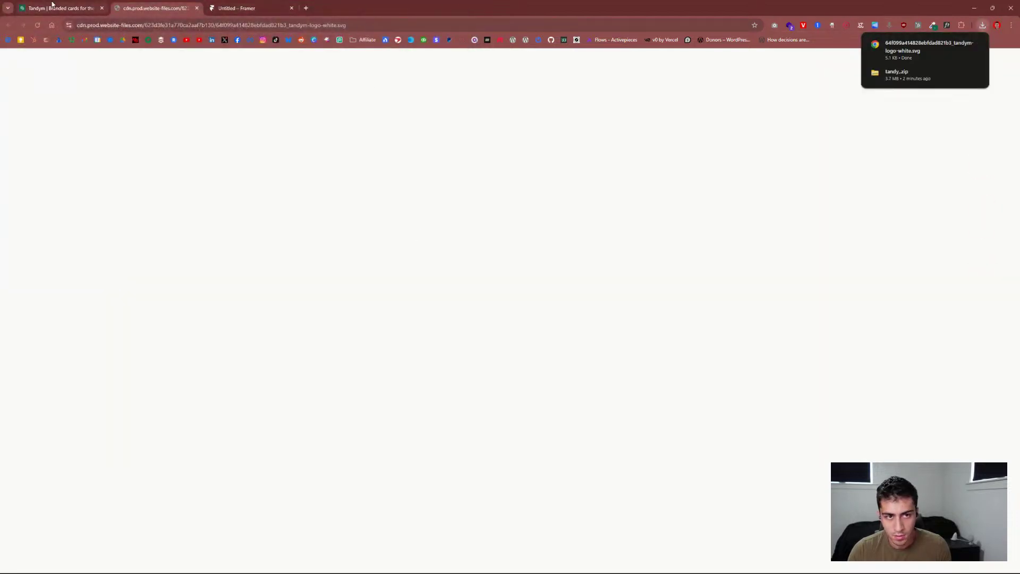
# Step: Return to the Framer project and look through its Framer components group and the available project commands
pyautogui.click(250, 8)
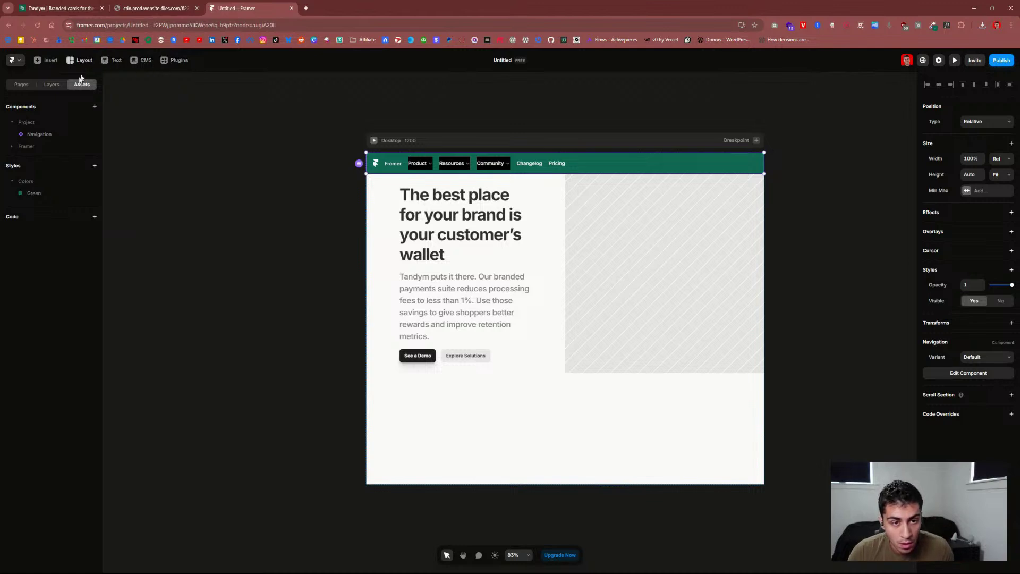
pyautogui.click(12, 146)
pyautogui.click(12, 147)
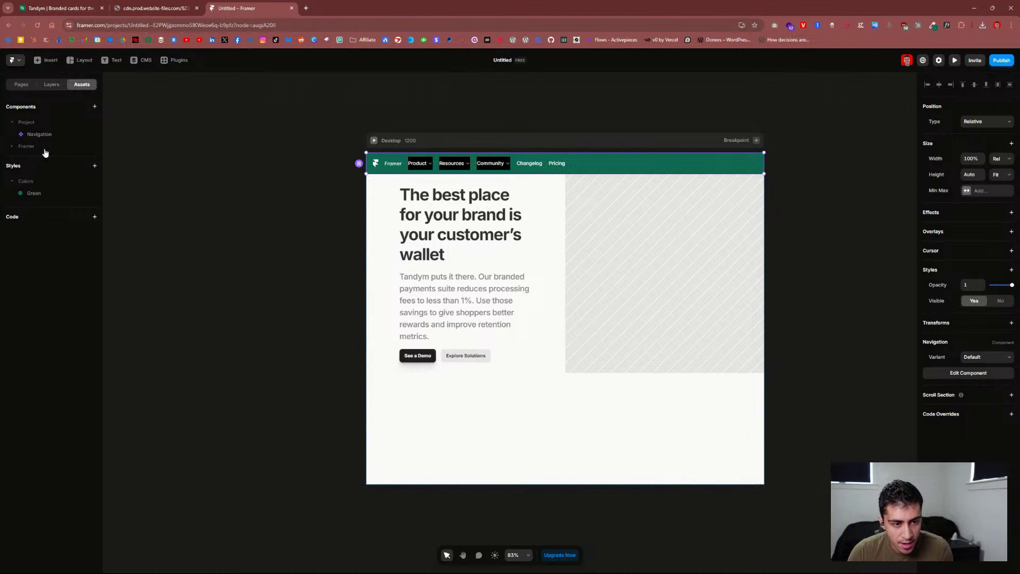
pyautogui.click(16, 60)
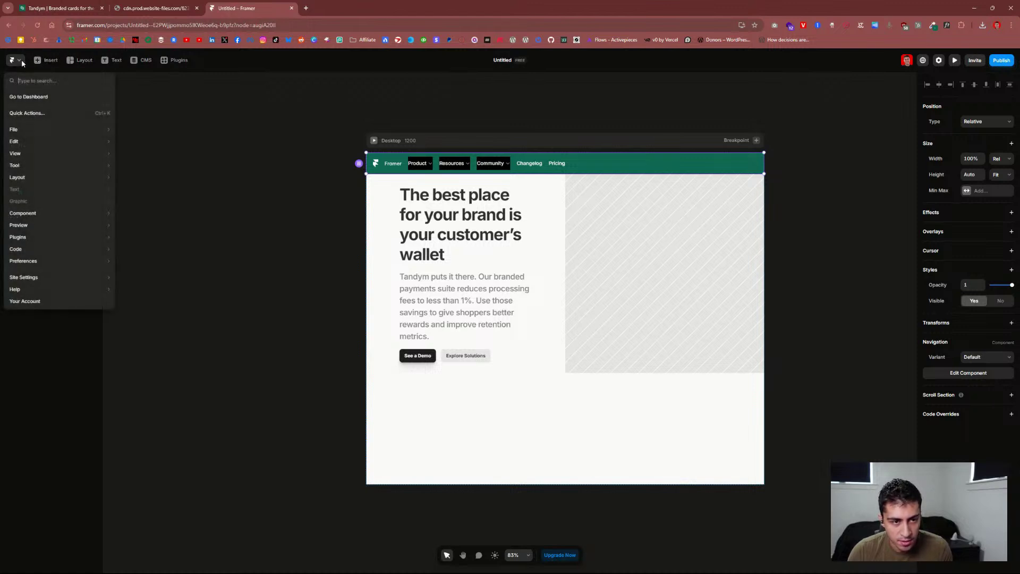
pyautogui.click(296, 59)
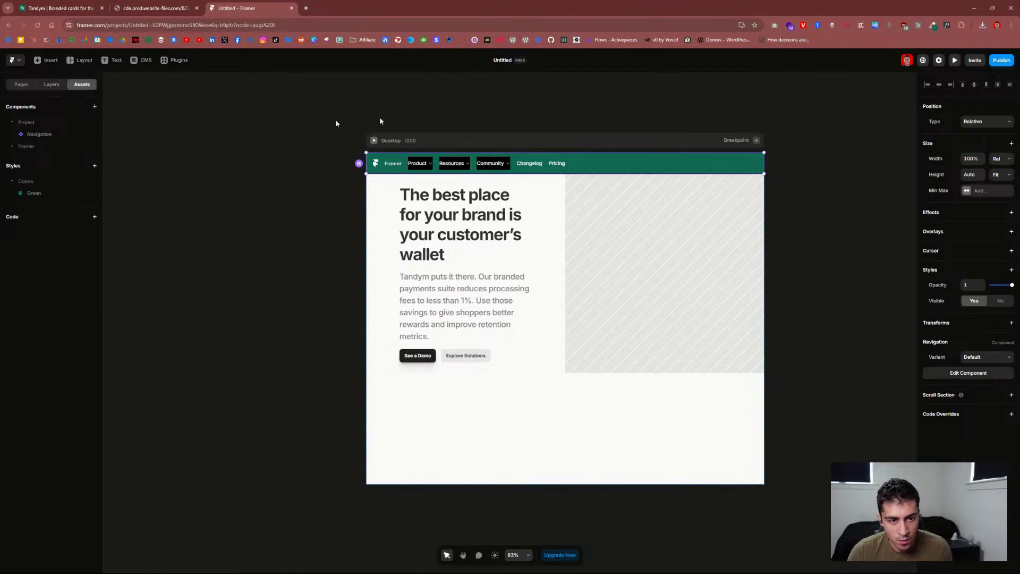
# Step: Open the Navigation component and inspect the Logo and Framer graphic layers inside its Logo and Name stack
pyautogui.doubleClick(384, 167)
pyautogui.click(283, 336)
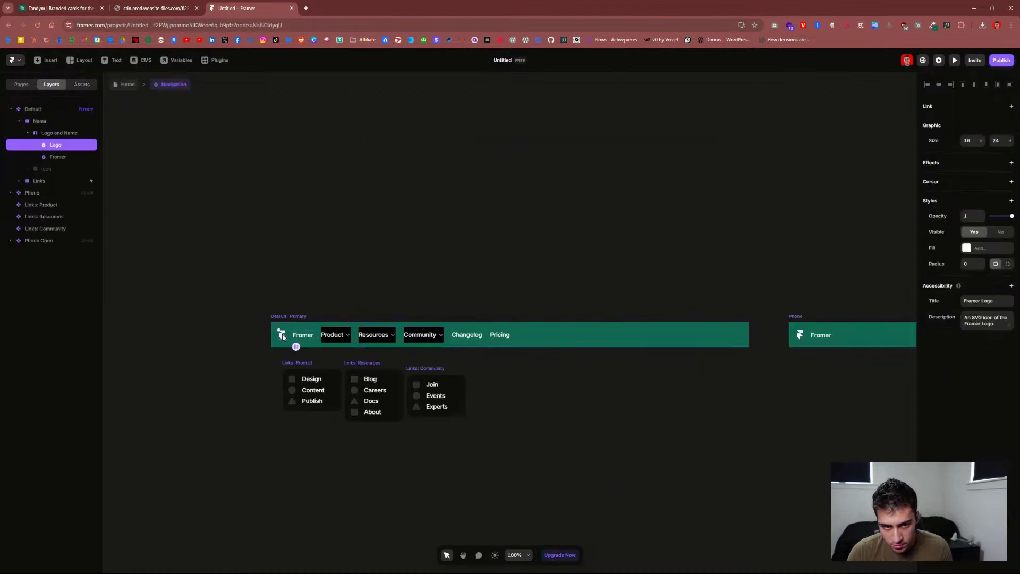
pyautogui.click(51, 157)
pyautogui.click(59, 148)
pyautogui.click(60, 157)
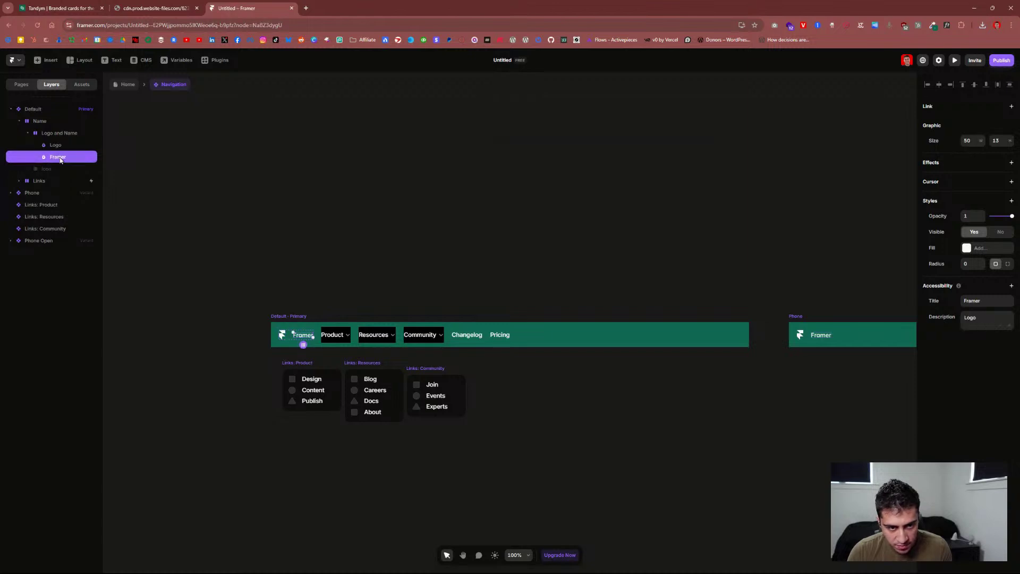
pyautogui.click(59, 137)
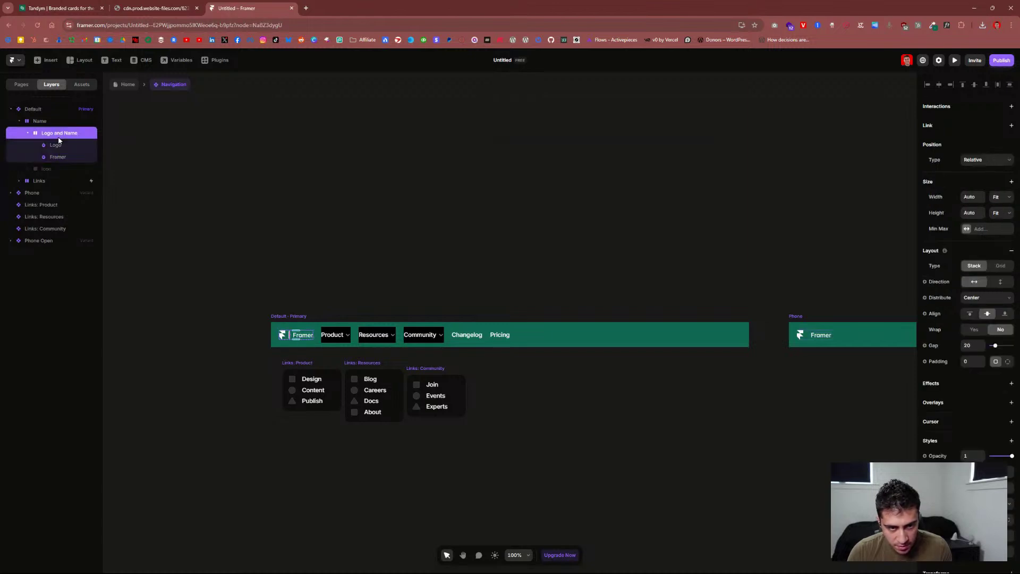
pyautogui.click(59, 147)
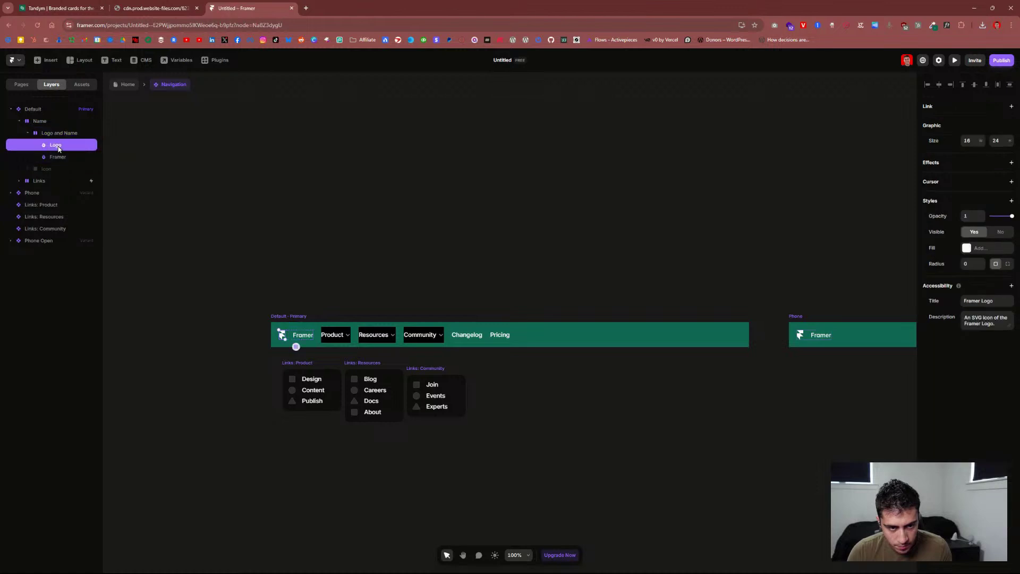
pyautogui.click(59, 156)
# Step: Try to place the downloaded tandym-logo-white SVG onto the Navigation component's canvas, then close the browser tab it opens in
pyautogui.click(982, 25)
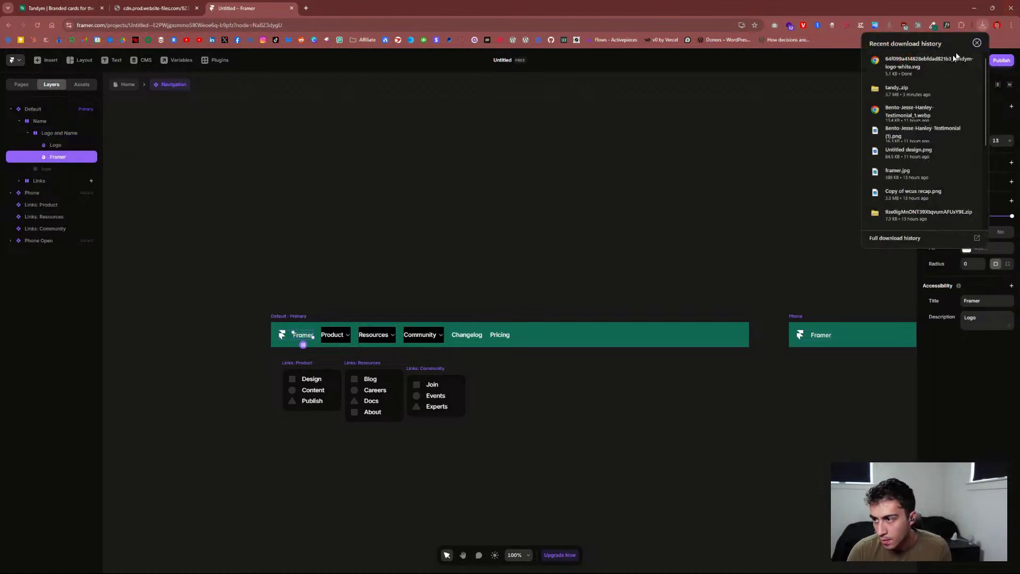
pyautogui.moveTo(929, 63); pyautogui.dragTo(344, 365)
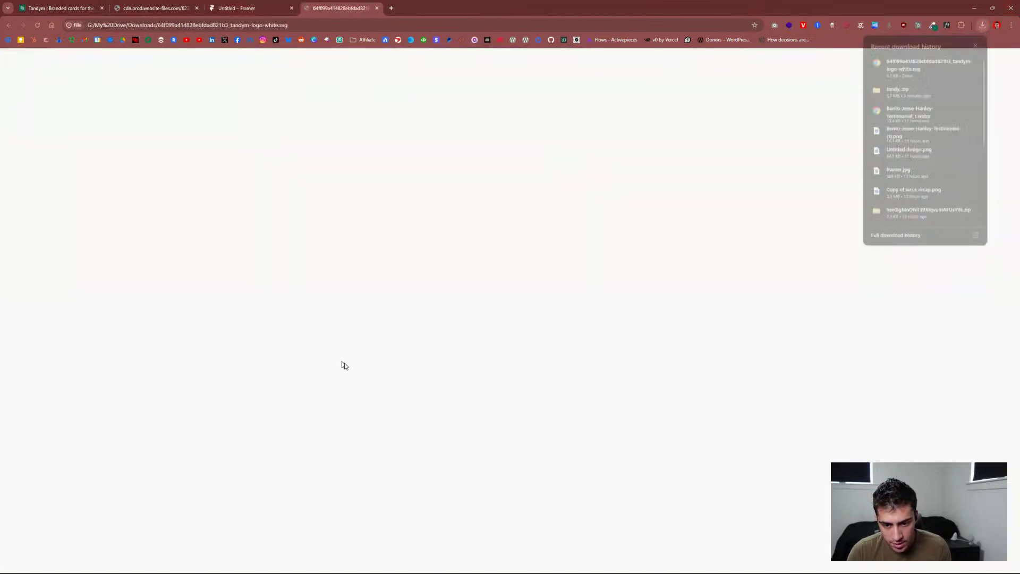
pyautogui.hotkey('ctrl', 'w')
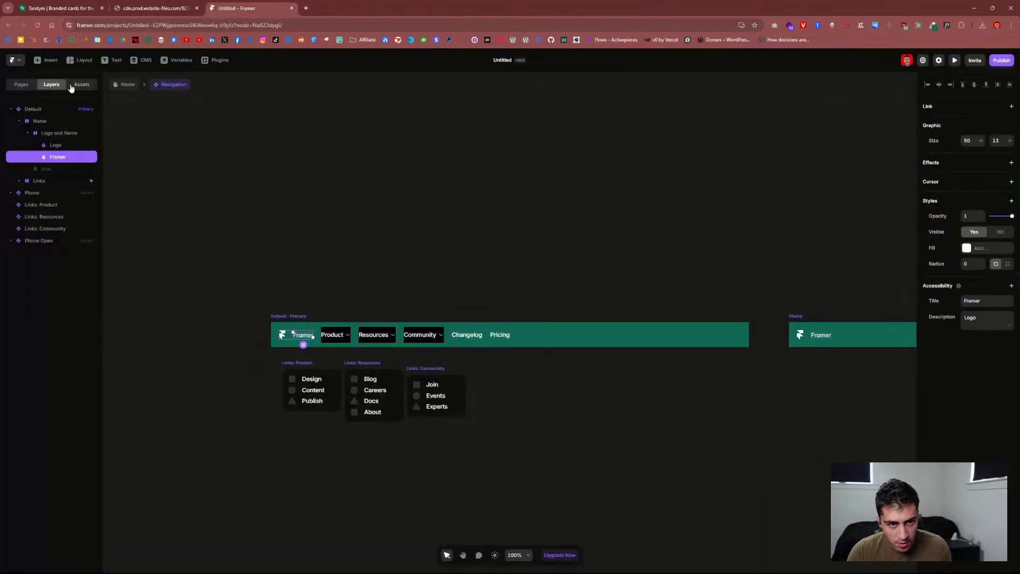
# Step: Look through the project's component assets, including the Framer group, and cancel creating a new component
pyautogui.click(80, 84)
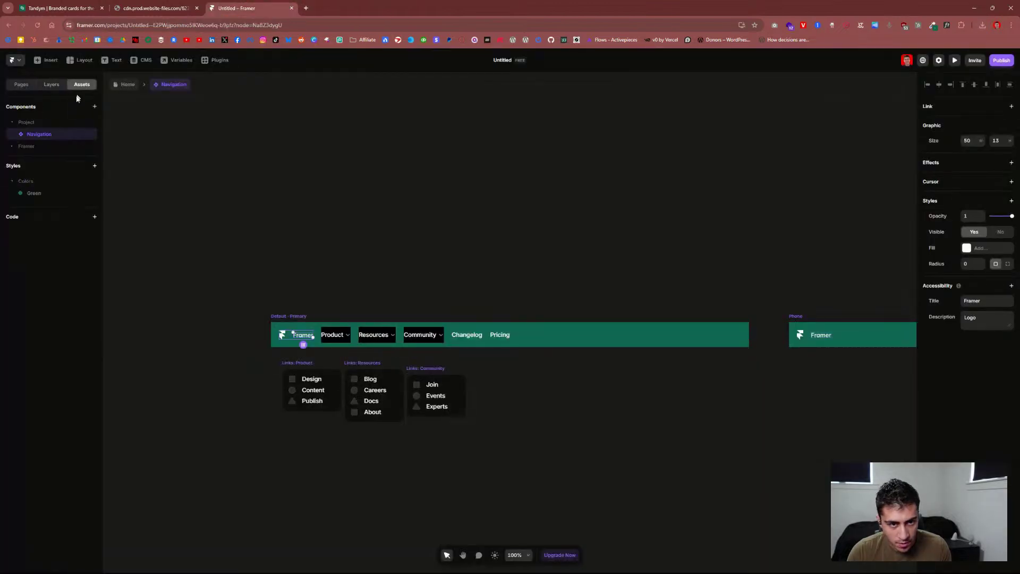
pyautogui.click(12, 148)
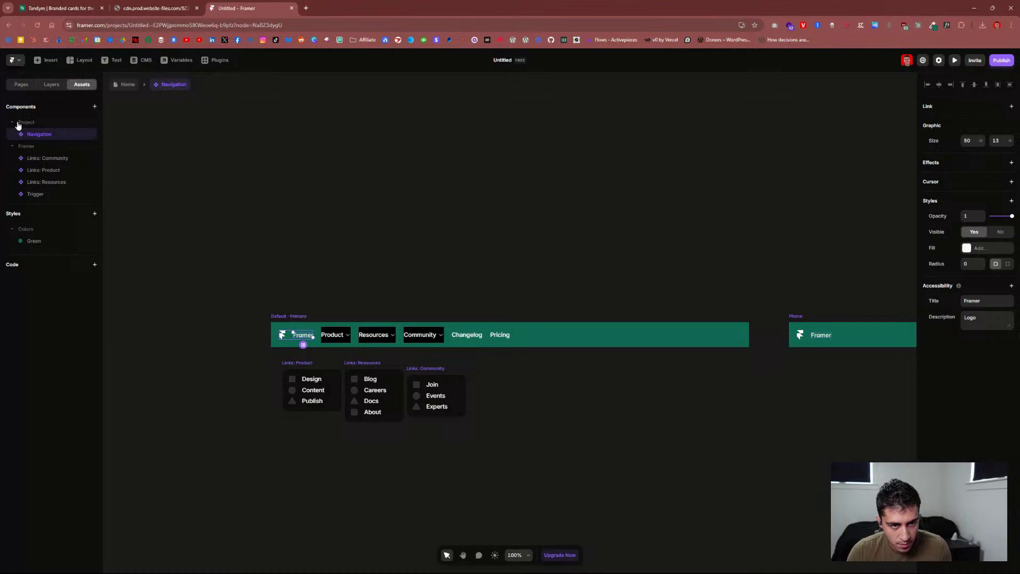
pyautogui.click(94, 107)
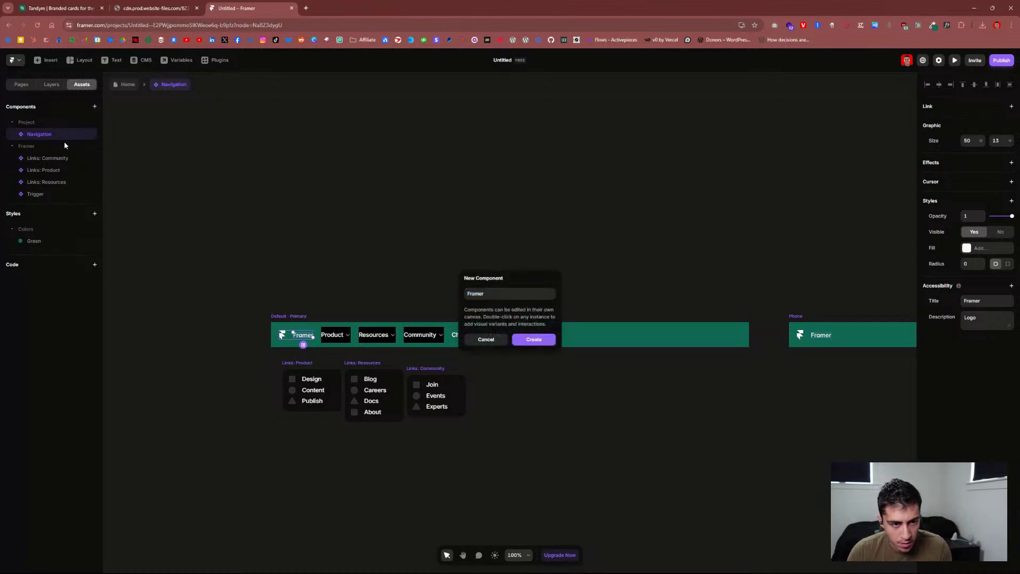
pyautogui.press('Escape')
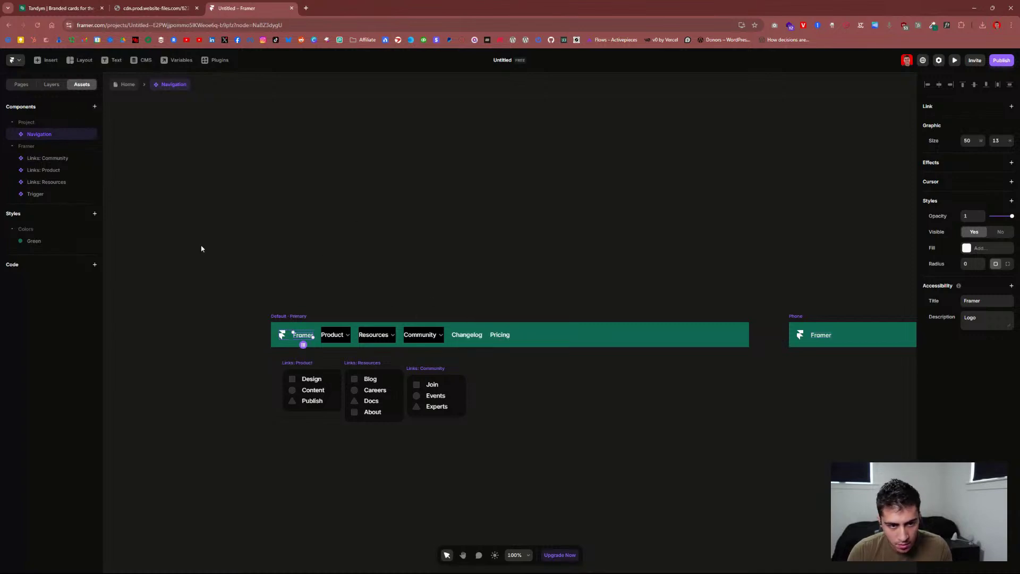
pyautogui.click(52, 149)
pyautogui.click(52, 150)
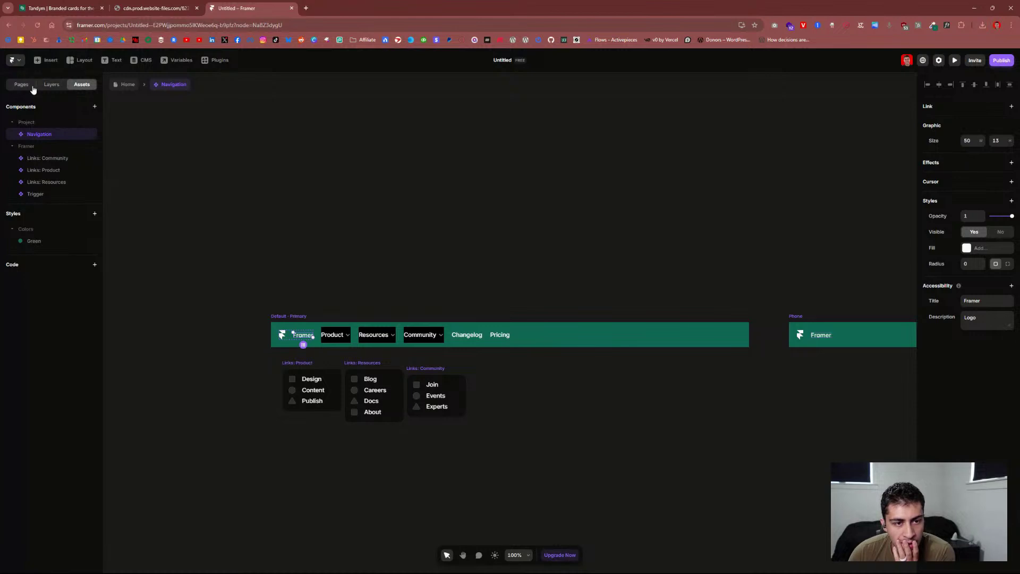
# Step: Insert an empty image frame on the canvas beside the navigation variants, then delete it
pyautogui.click(52, 63)
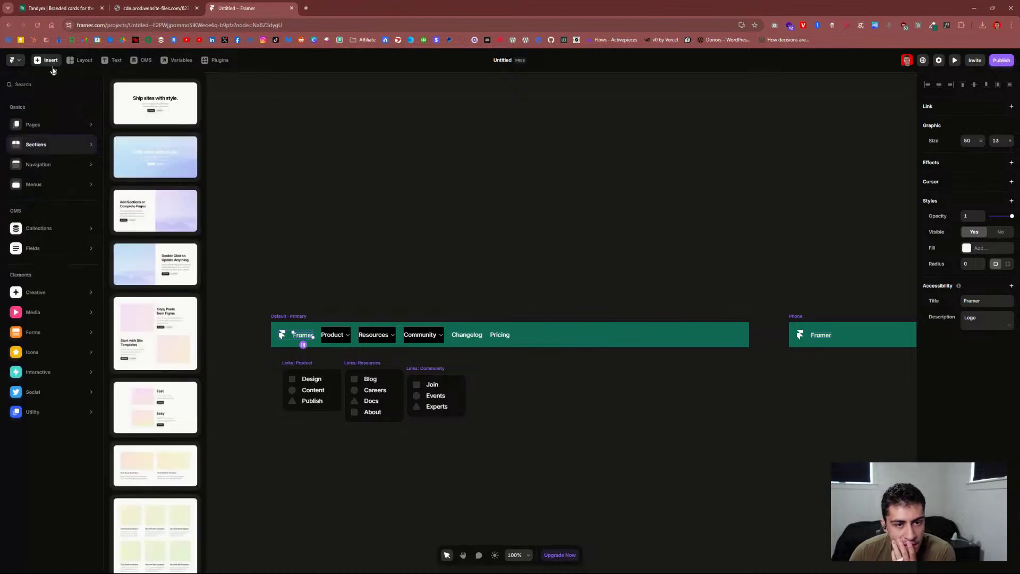
pyautogui.moveTo(59, 247)
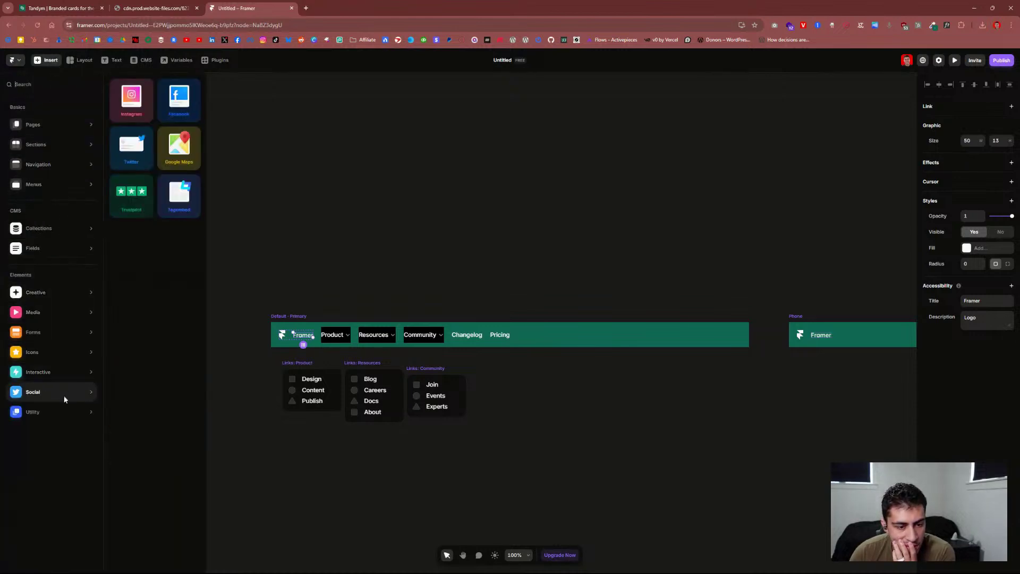
pyautogui.moveTo(41, 290)
pyautogui.moveTo(47, 314)
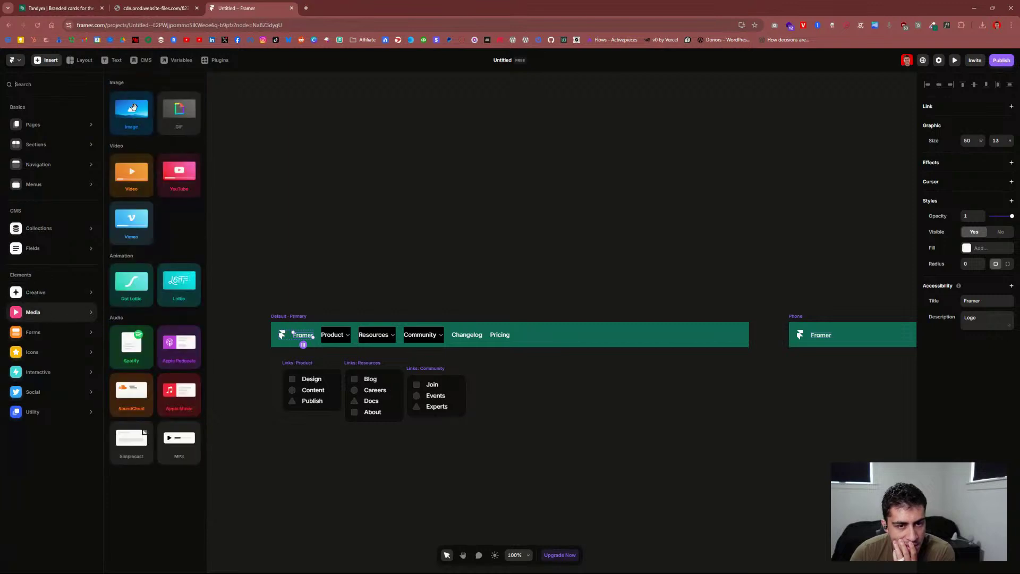
pyautogui.click(133, 108)
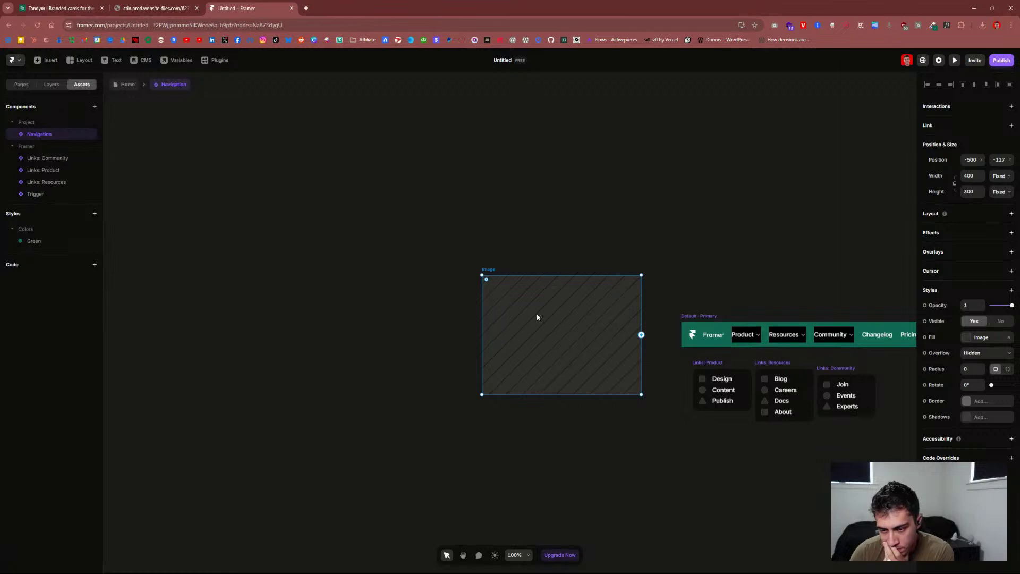
pyautogui.moveTo(537, 317); pyautogui.dragTo(466, 321)
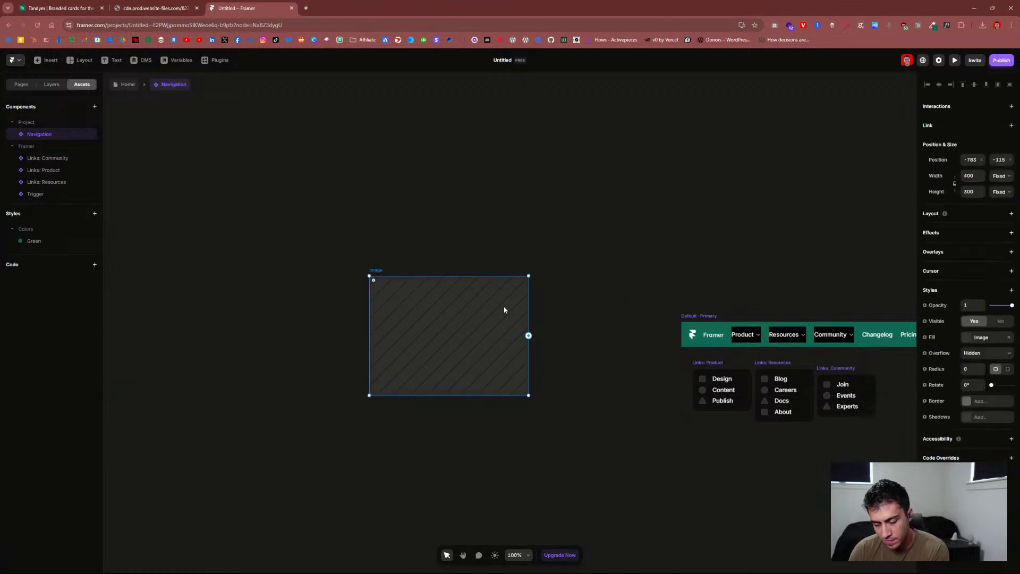
pyautogui.press('Delete')
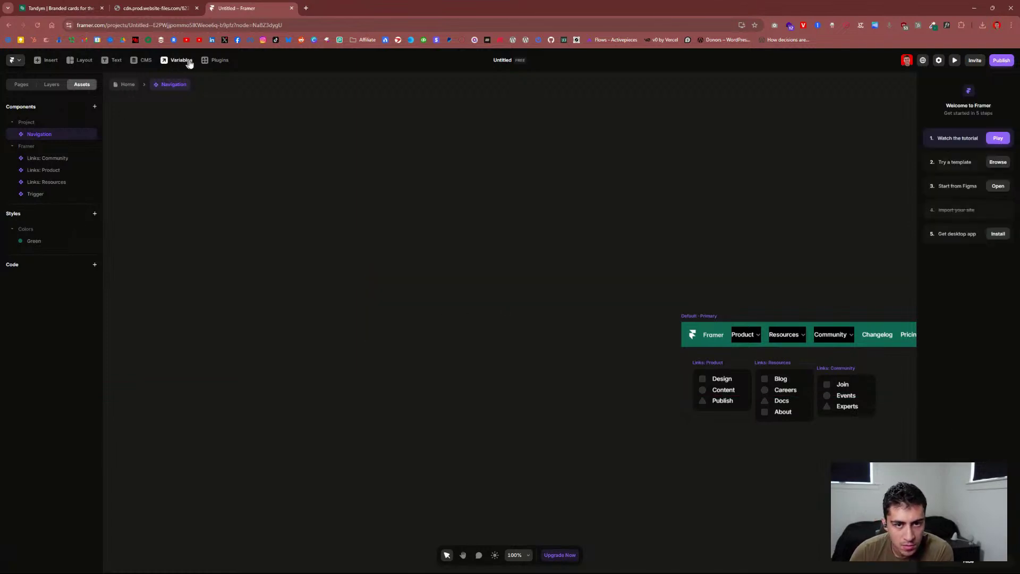
# Step: Check the Navigation component's variables and close the list
pyautogui.click(214, 61)
pyautogui.click(178, 62)
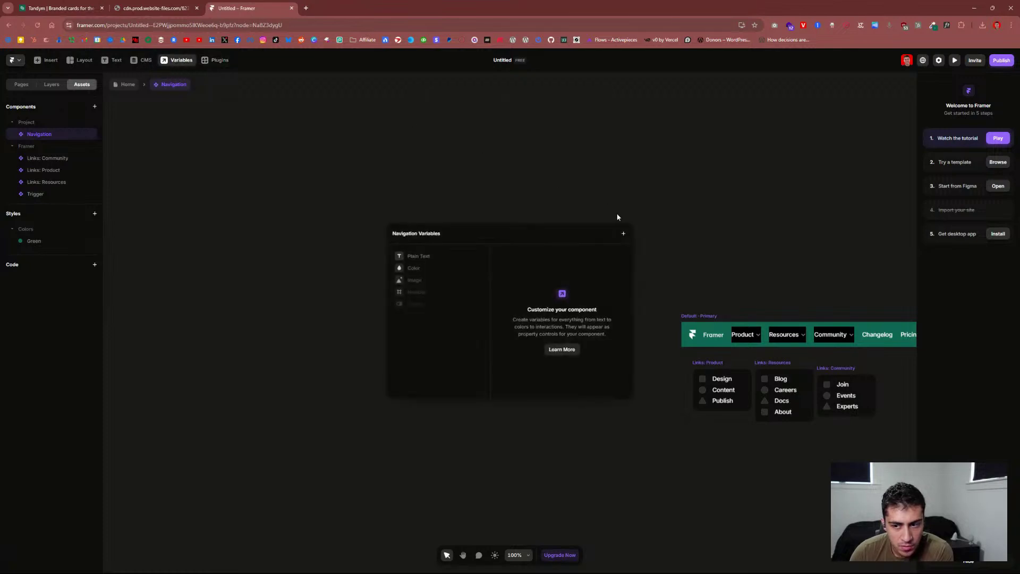
pyautogui.press('Escape')
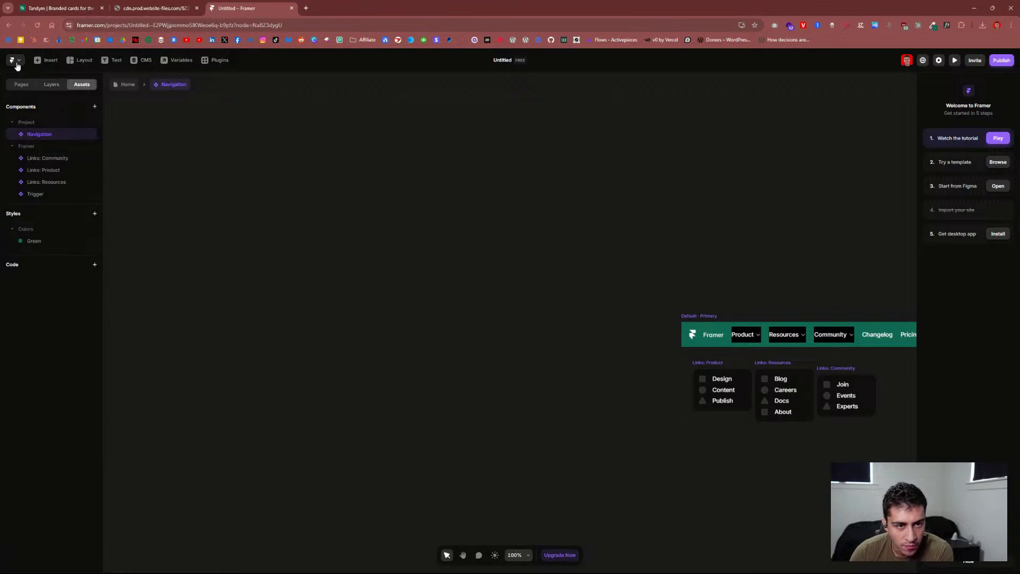
# Step: Return to the Home page and show the project's assets
pyautogui.click(40, 90)
pyautogui.click(20, 89)
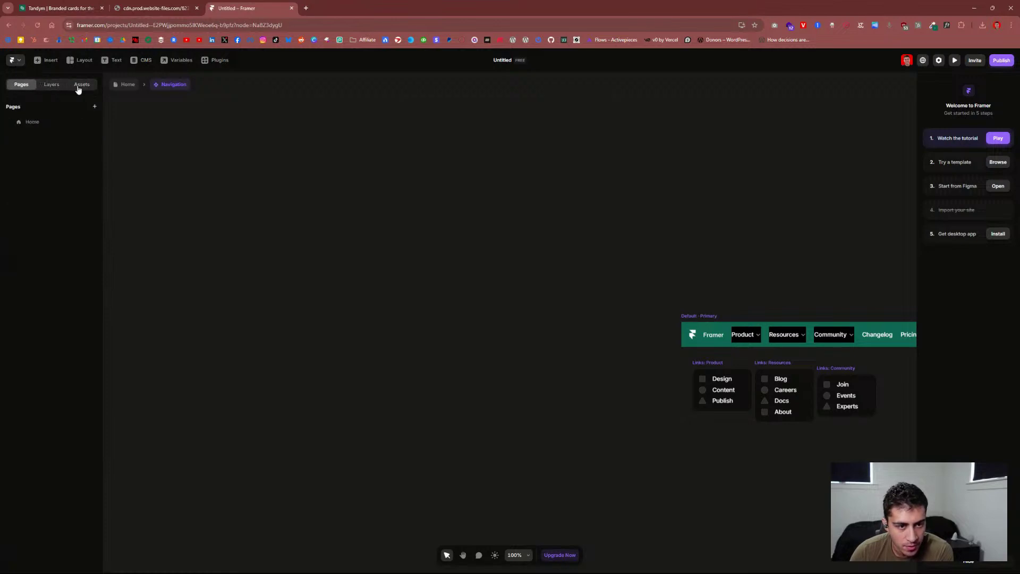
pyautogui.click(53, 124)
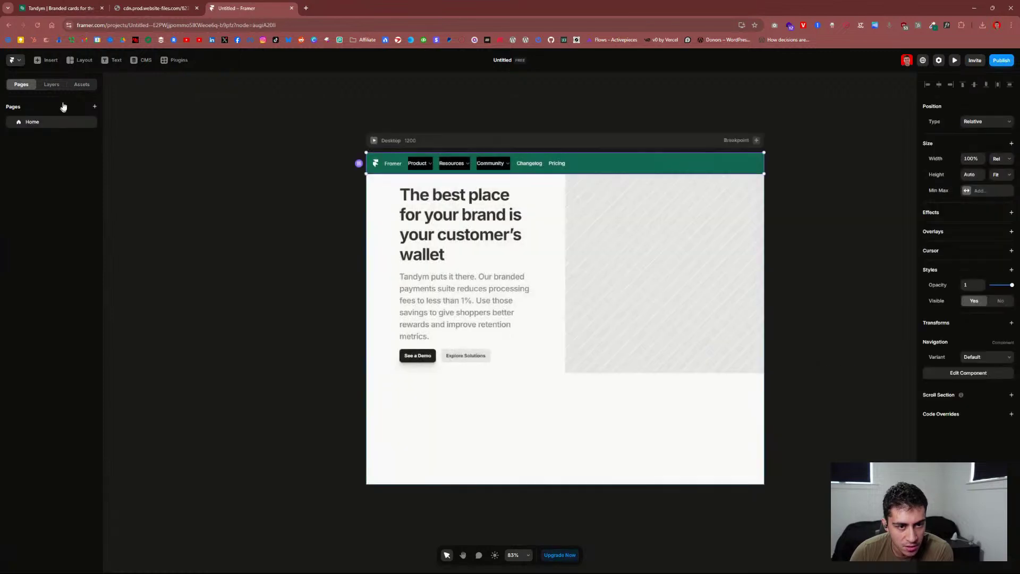
pyautogui.click(80, 85)
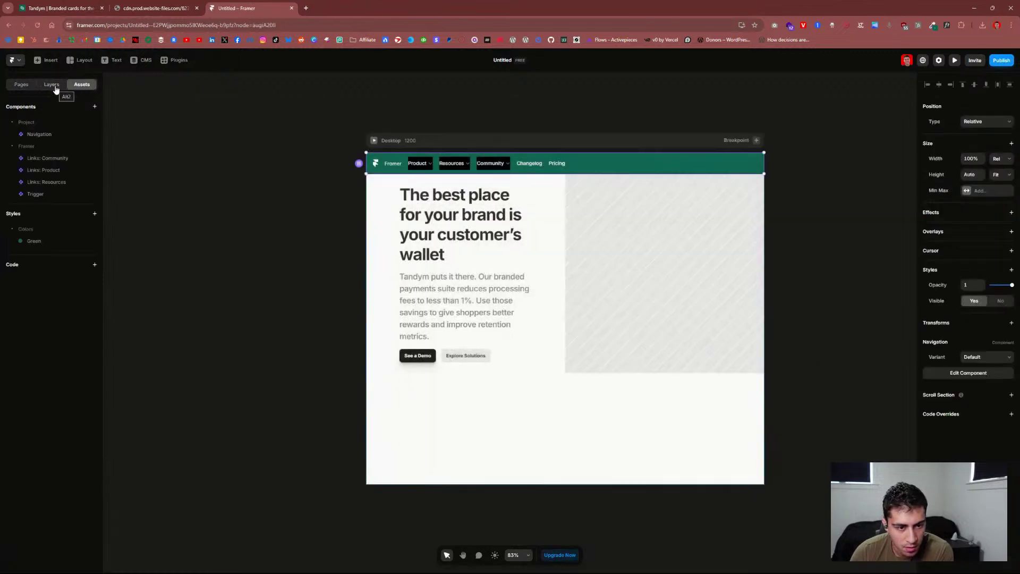
# Step: Open the image fill of the hero's placeholder and browse for an image file to use
pyautogui.click(585, 222)
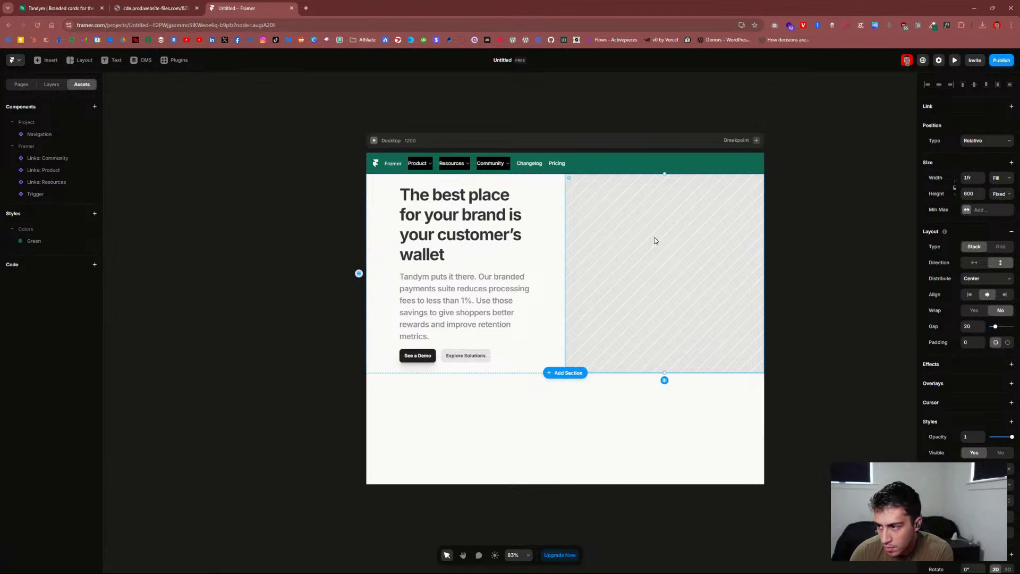
pyautogui.doubleClick(656, 241)
pyautogui.click(842, 459)
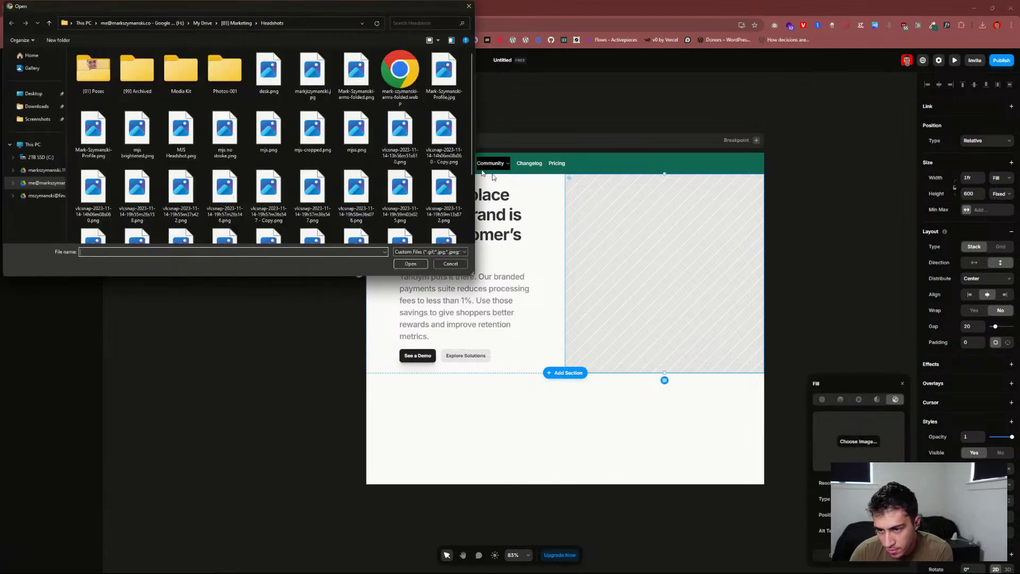
pyautogui.moveTo(352, 8); pyautogui.dragTo(0, 85)
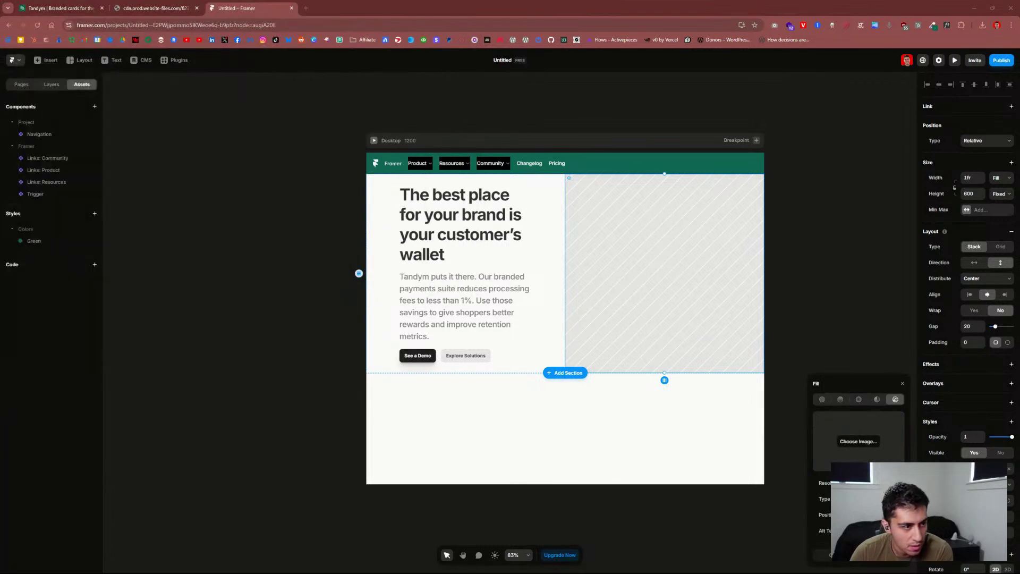
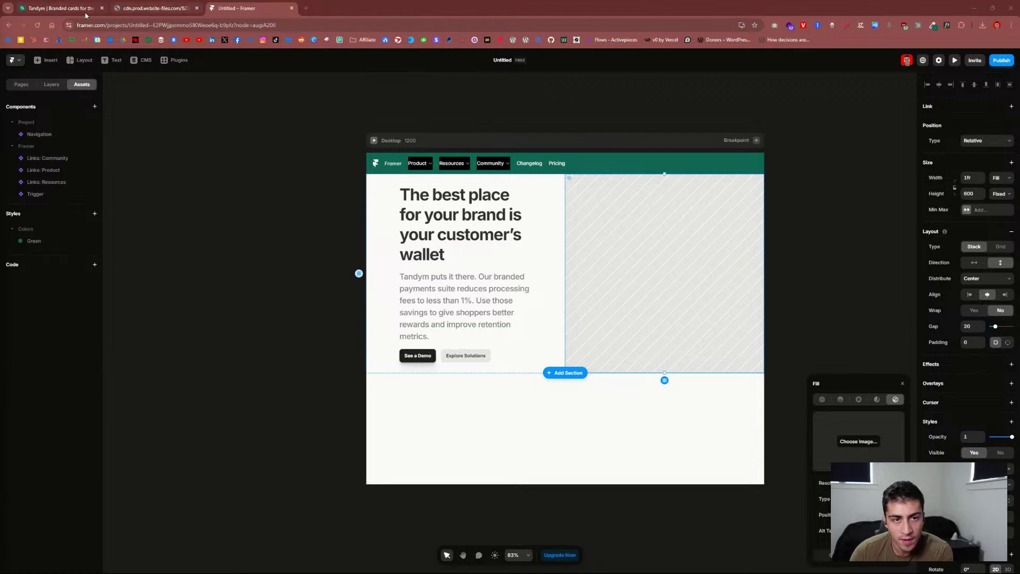
# Step: Close the logo image's browser tab and return to the hero section of the Tandym homepage
pyautogui.click(151, 8)
pyautogui.click(196, 8)
pyautogui.click(81, 12)
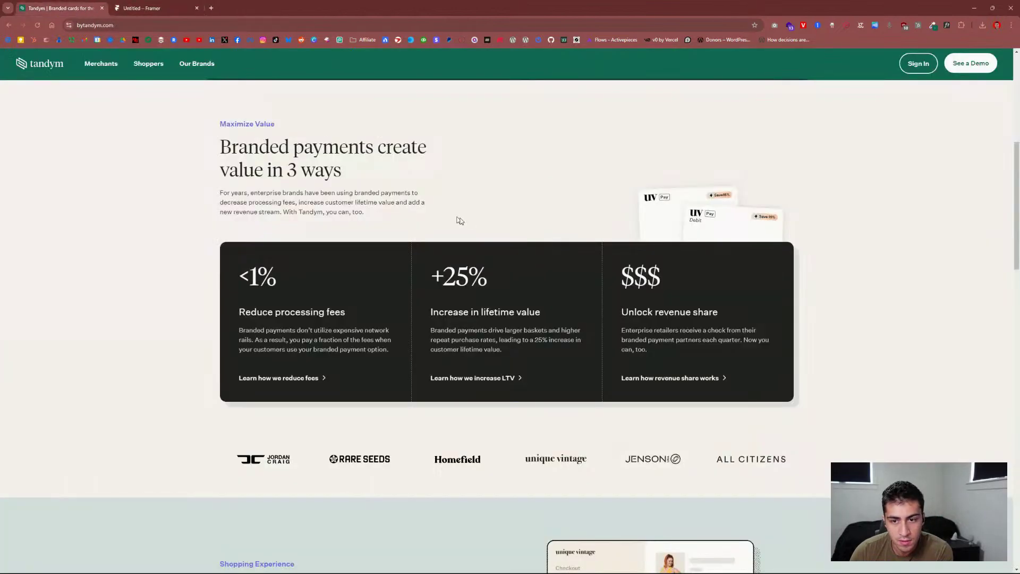
pyautogui.scroll(7, 455, 221)
# Step: Try to pick out the layered phone and UV Pay illustration in the Tandym hero as an image
pyautogui.rightClick(723, 187)
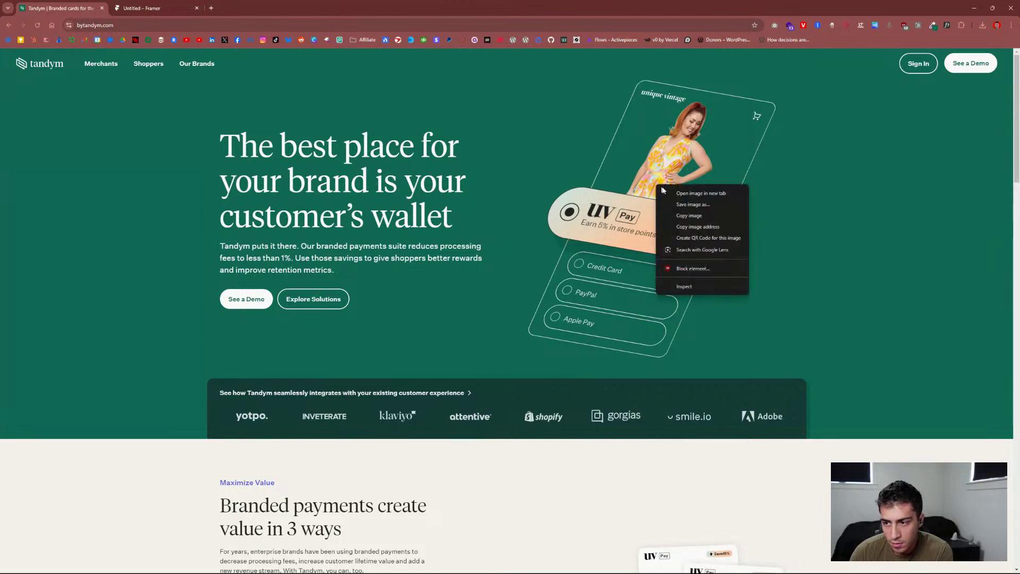
pyautogui.doubleClick(620, 221)
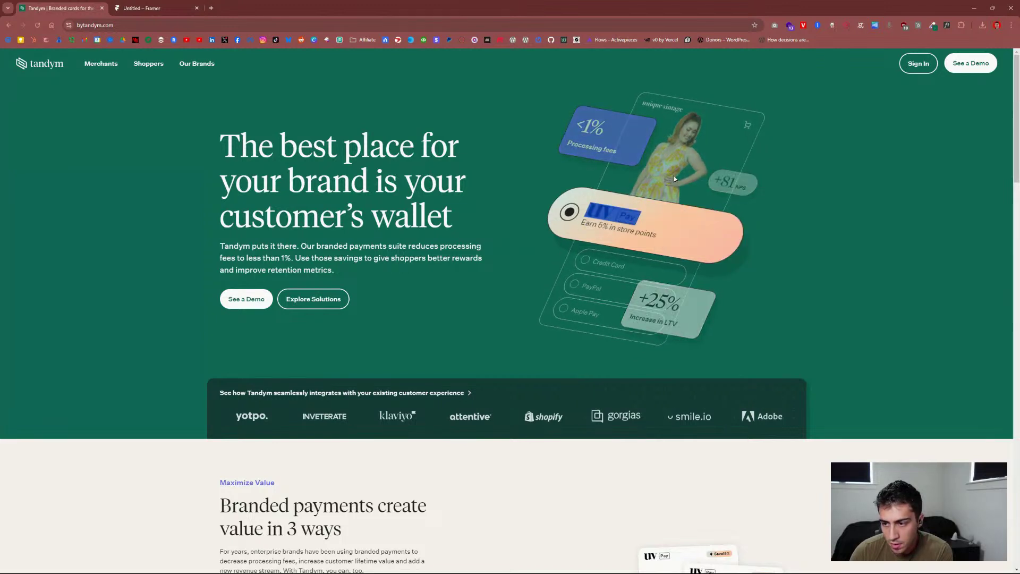
pyautogui.moveTo(685, 231); pyautogui.dragTo(578, 212)
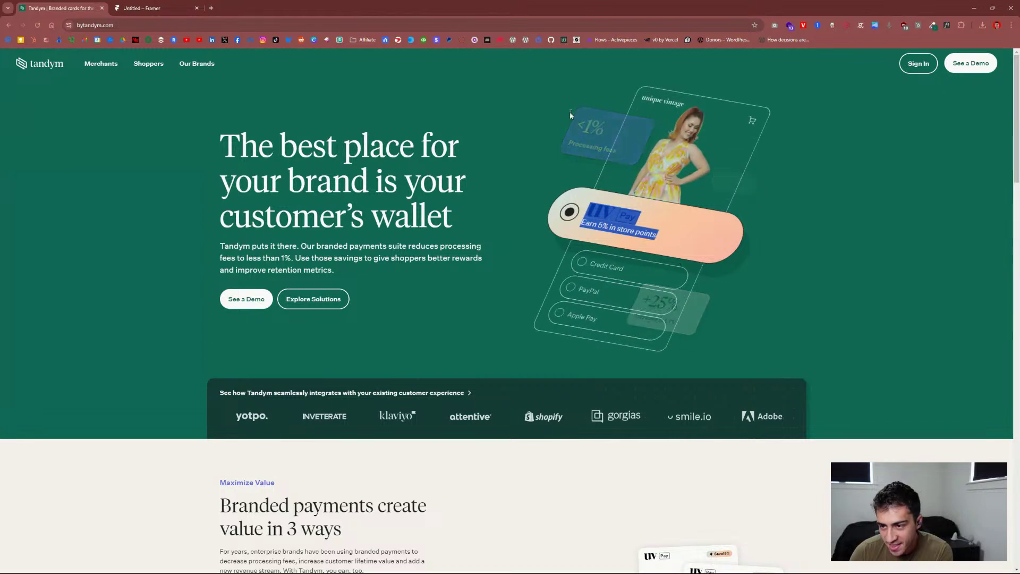
pyautogui.click(820, 184)
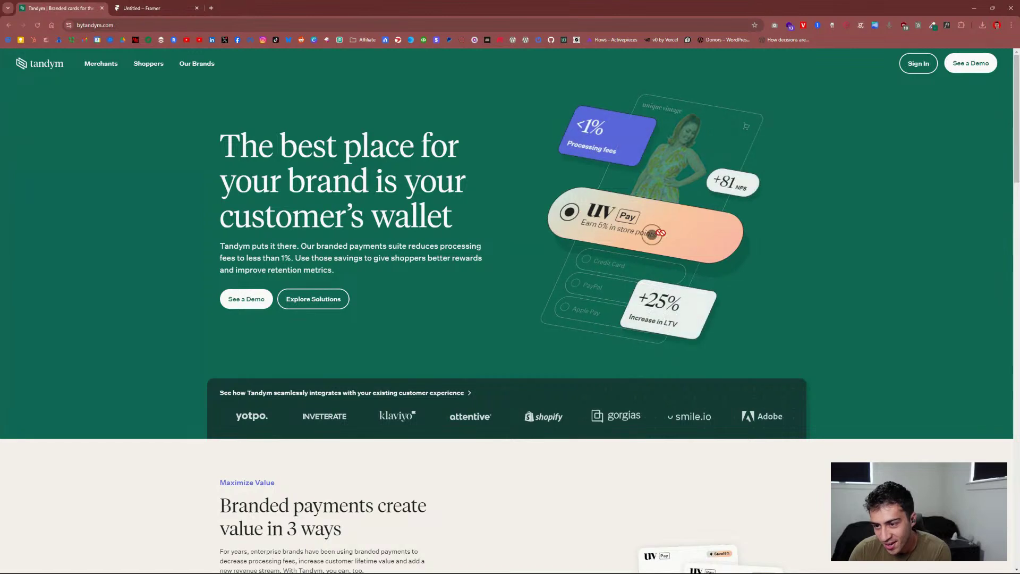
pyautogui.moveTo(657, 240); pyautogui.dragTo(894, 242)
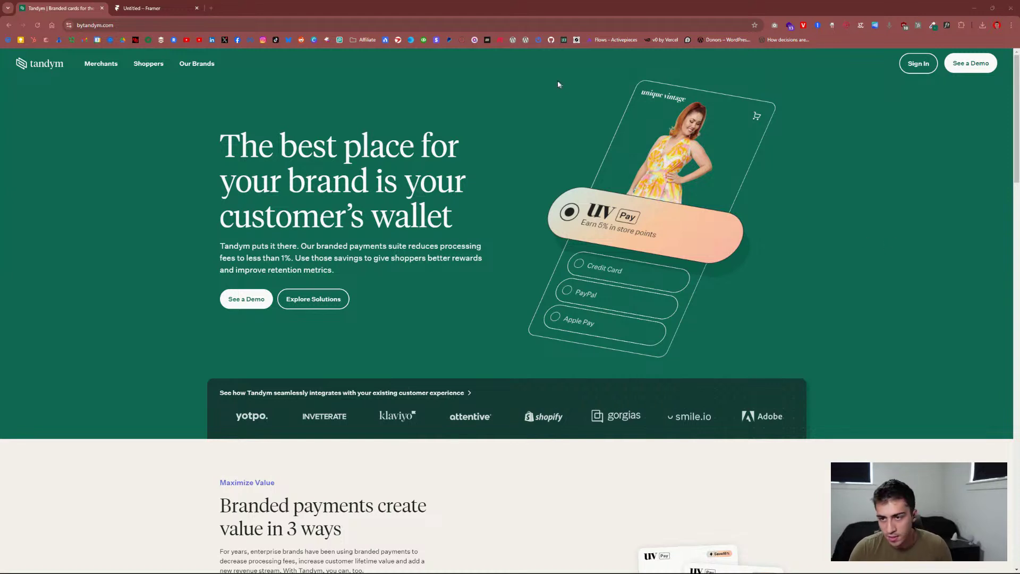
# Step: Capture a screenshot of the Tandym hero's phone illustration and switch back to the Framer project
pyautogui.press('super+shift+s')
pyautogui.moveTo(493, 72); pyautogui.dragTo(808, 369)
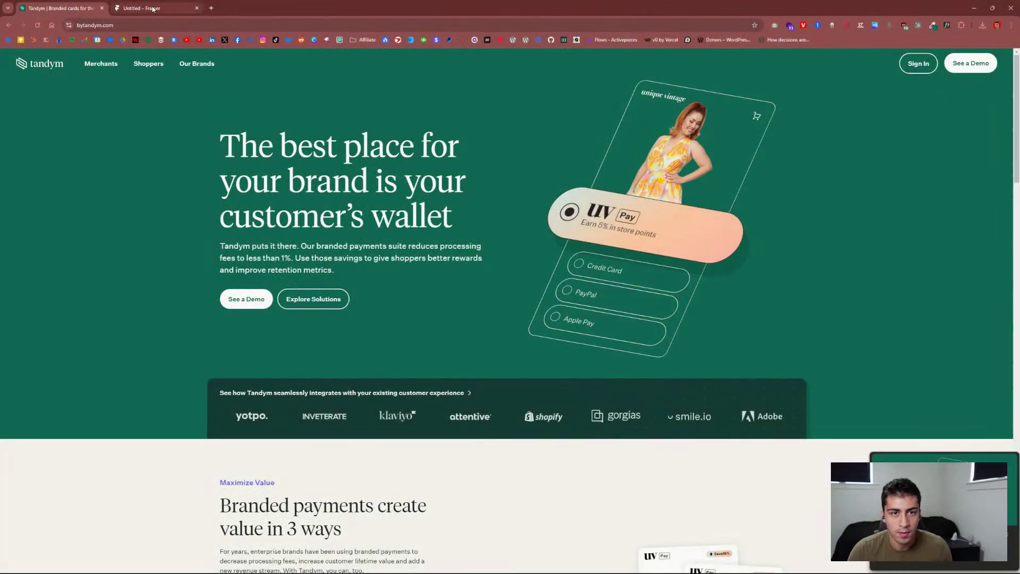
pyautogui.click(159, 6)
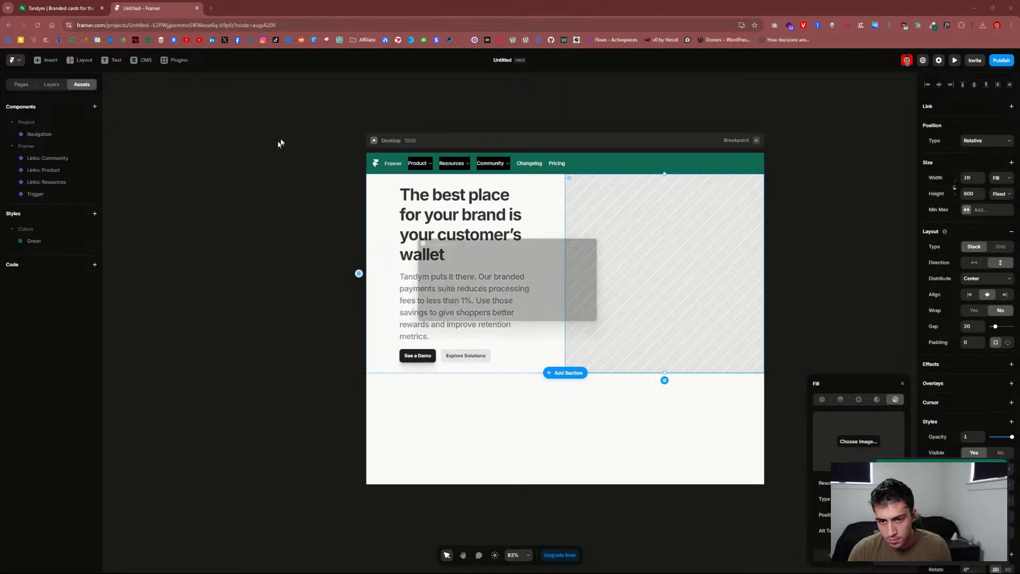
# Step: Paste the captured phone screenshot onto the page as an image and move it below the two-column hero section
pyautogui.moveTo(636, 243); pyautogui.dragTo(0, 154)
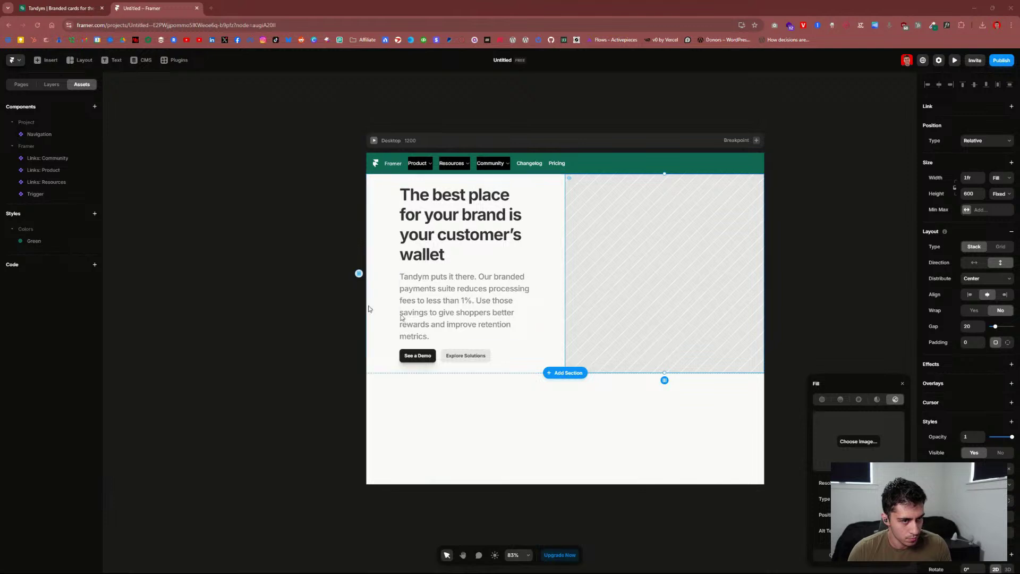
pyautogui.click(631, 416)
pyautogui.hotkey('ctrl', 'v')
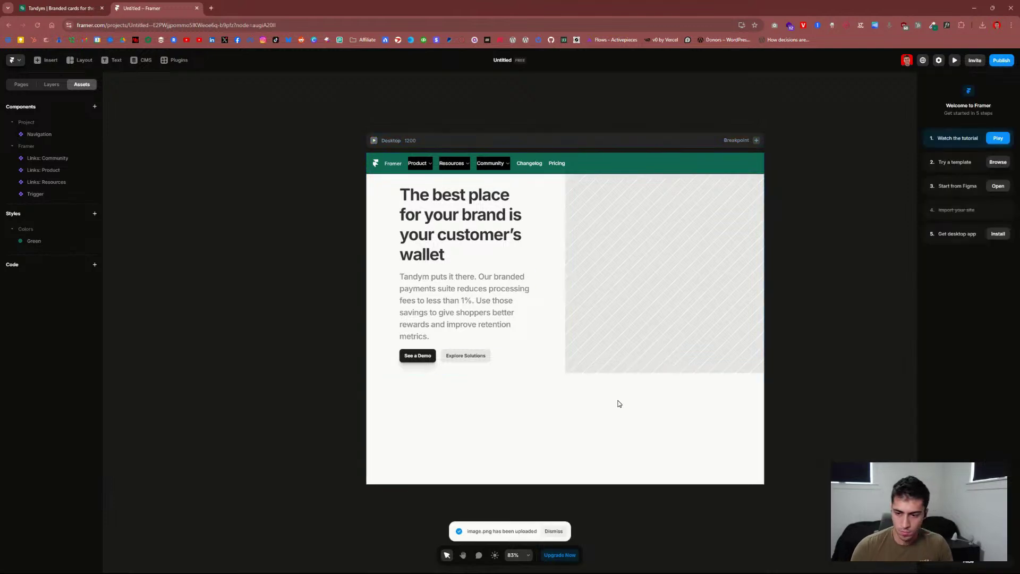
pyautogui.moveTo(644, 276); pyautogui.dragTo(529, 328)
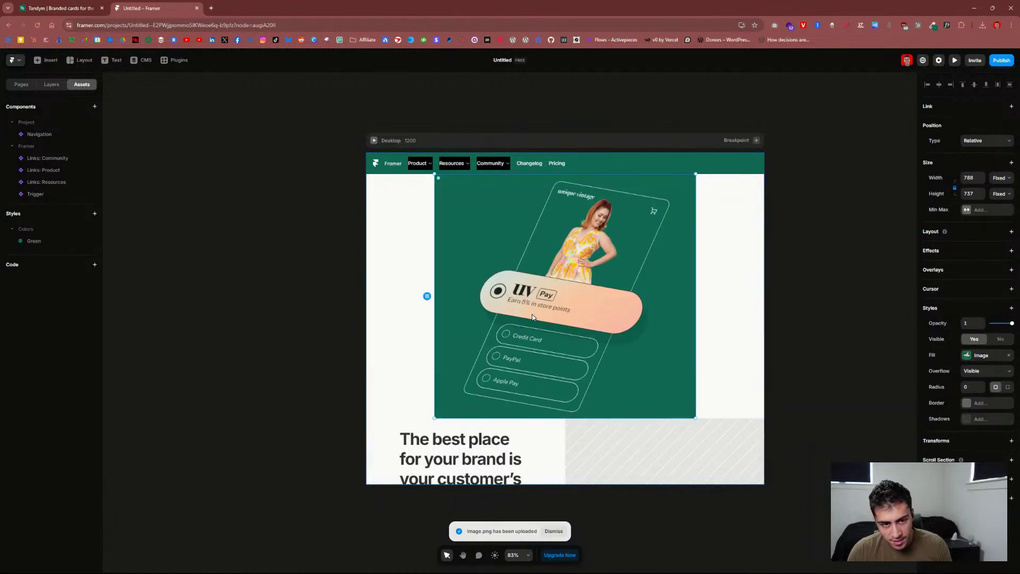
pyautogui.click(45, 87)
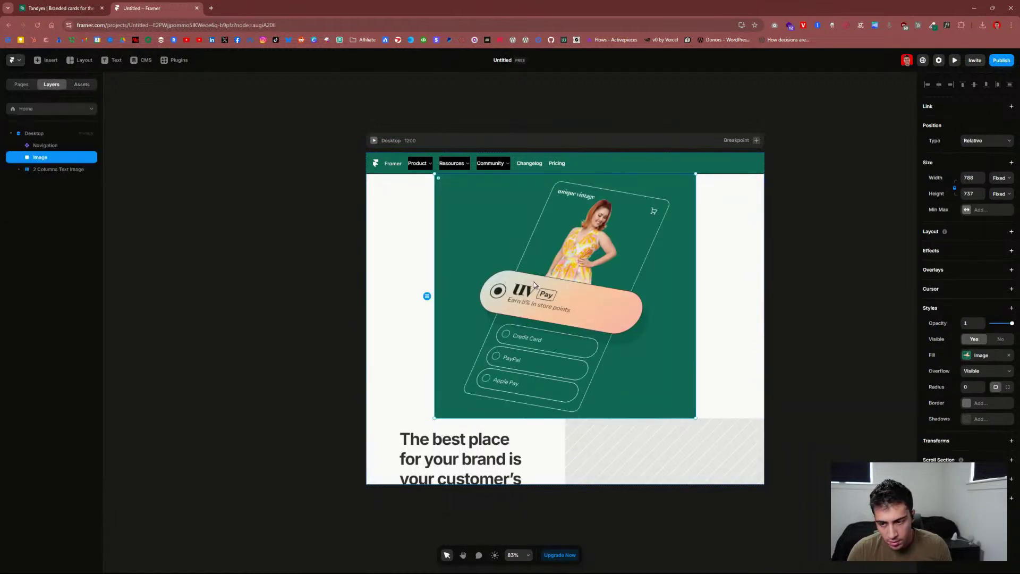
pyautogui.moveTo(528, 285); pyautogui.dragTo(603, 317)
# Step: Fill the hero's image placeholder with the captured phone screenshot and delete the separate copy below the hero
pyautogui.click(613, 312)
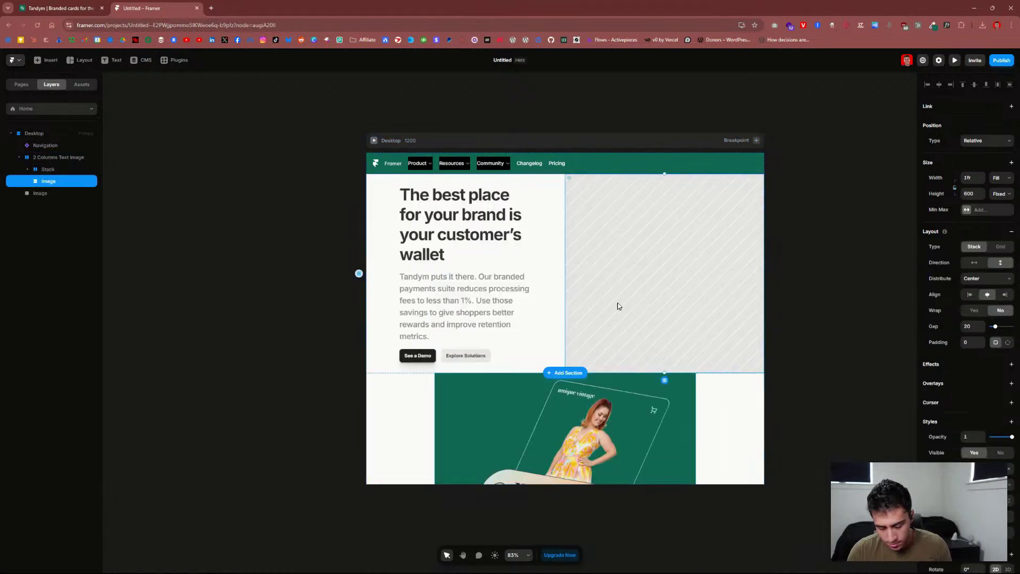
pyautogui.doubleClick(625, 306)
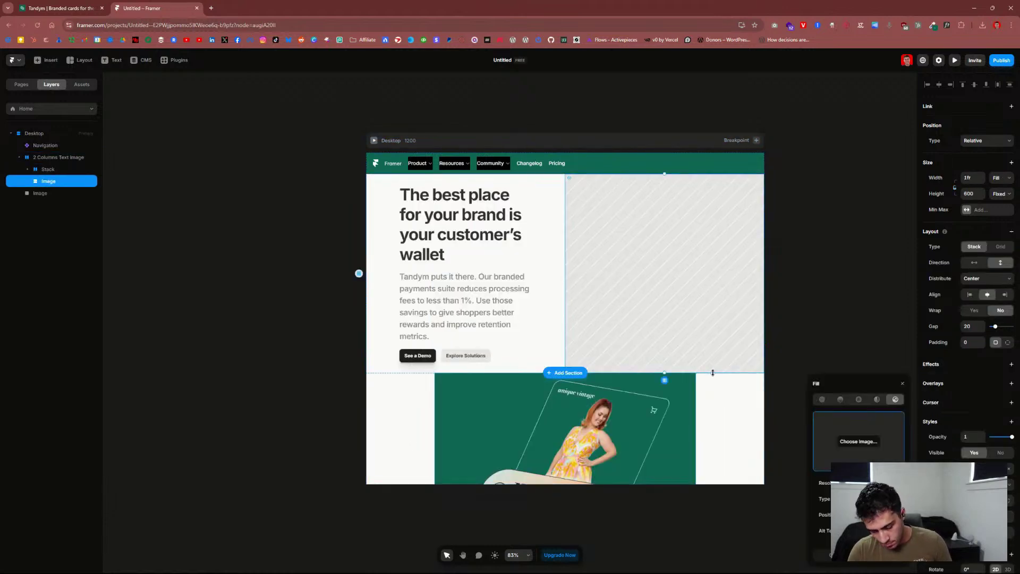
pyautogui.hotkey('ctrl', 'v')
pyautogui.click(635, 420)
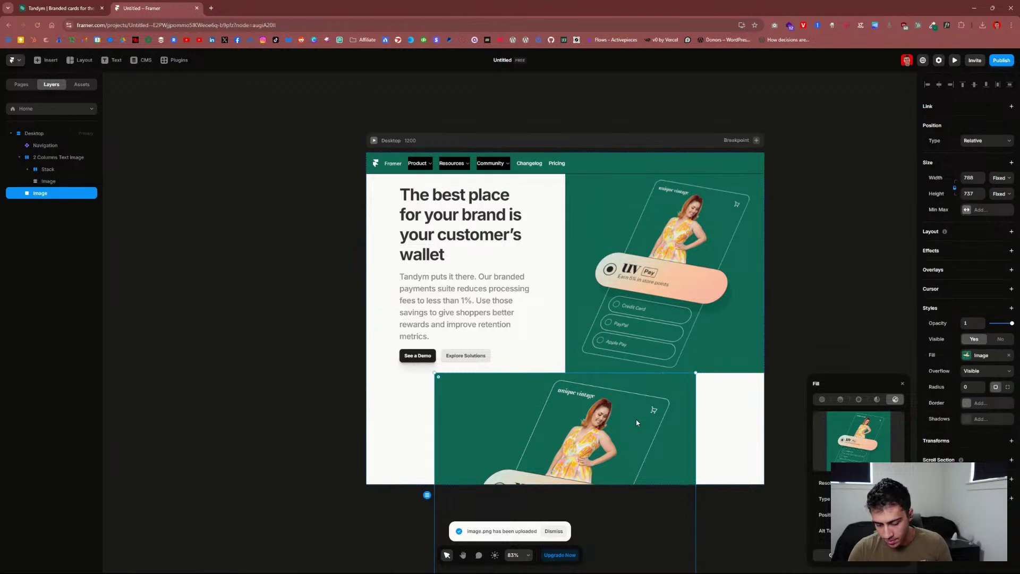
pyautogui.press('Delete')
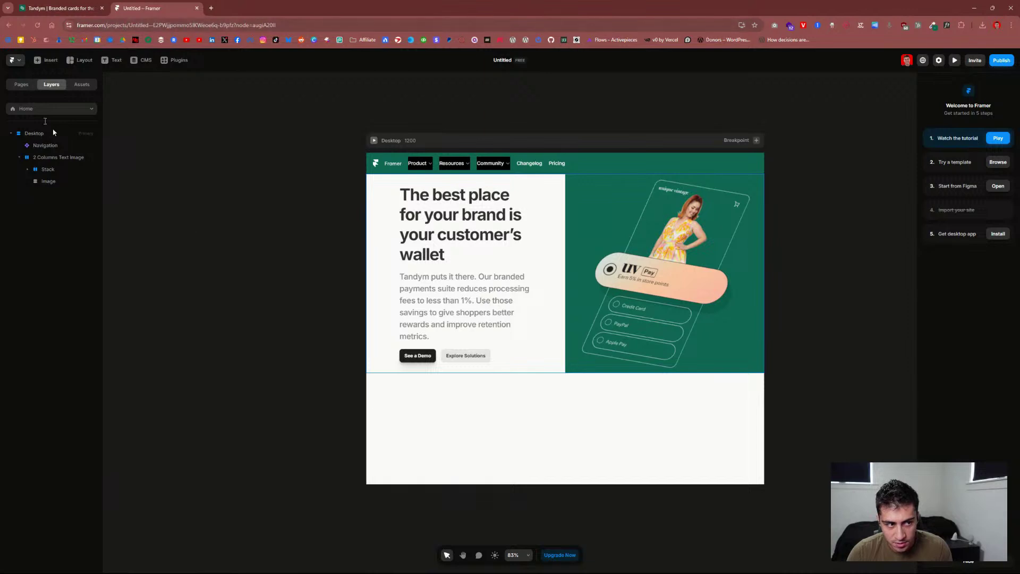
# Step: Inspect the text fonts on the Tandym homepage with WhatFont and return to the Framer project
pyautogui.click(52, 10)
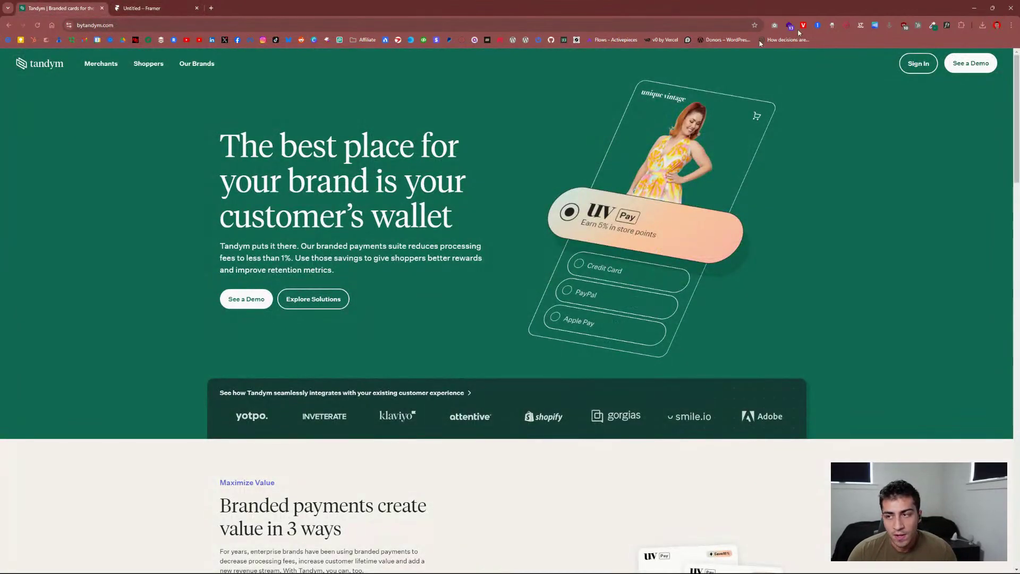
pyautogui.click(947, 25)
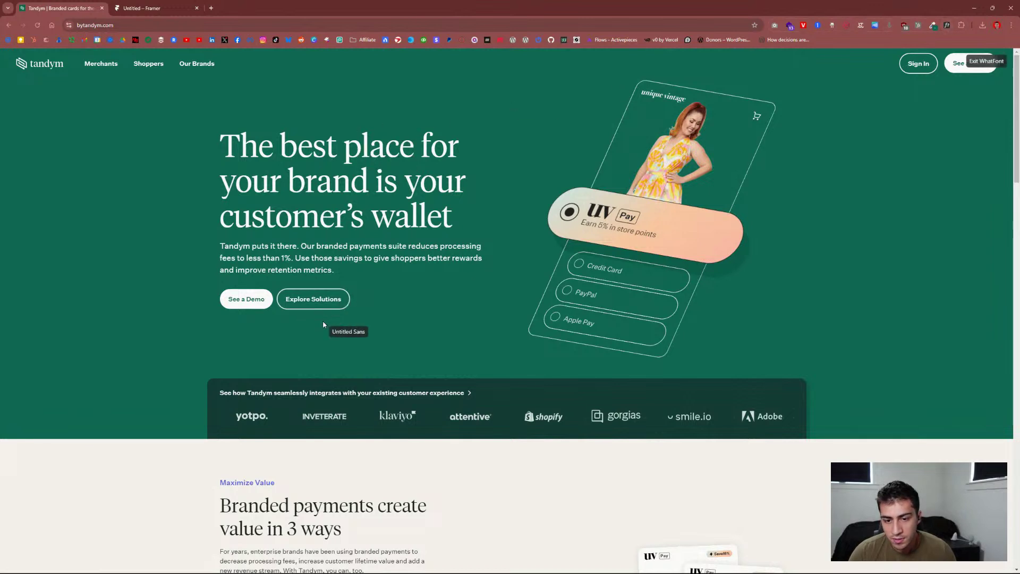
pyautogui.click(128, 7)
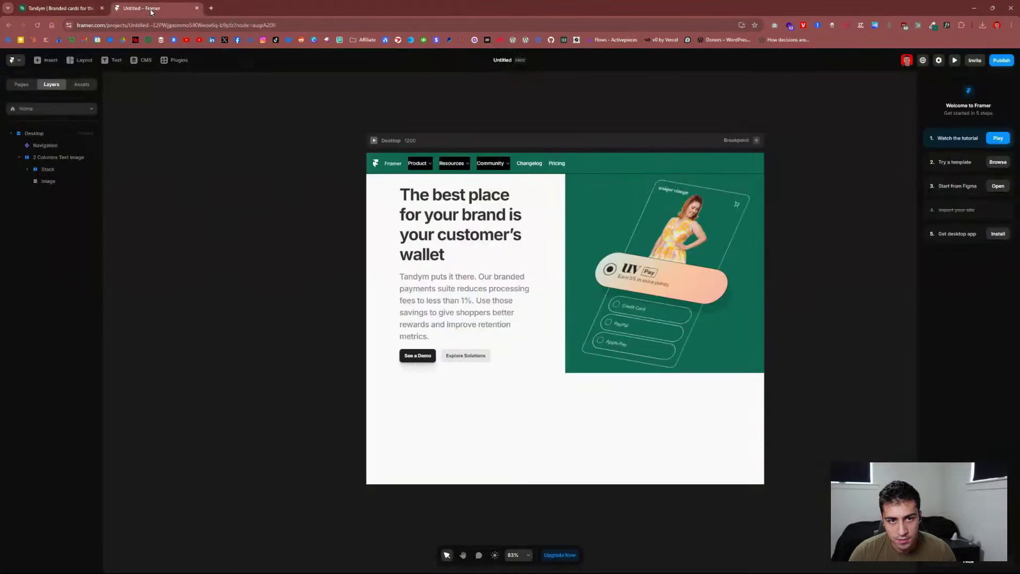
# Step: Create a Heading 1 text style in the project's styles and open it for editing
pyautogui.click(465, 247)
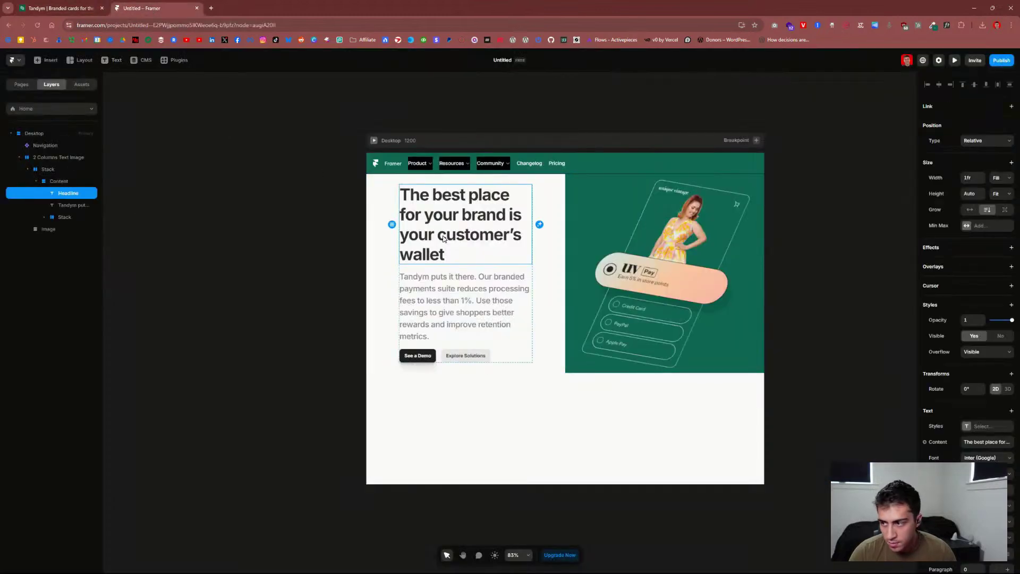
pyautogui.click(82, 84)
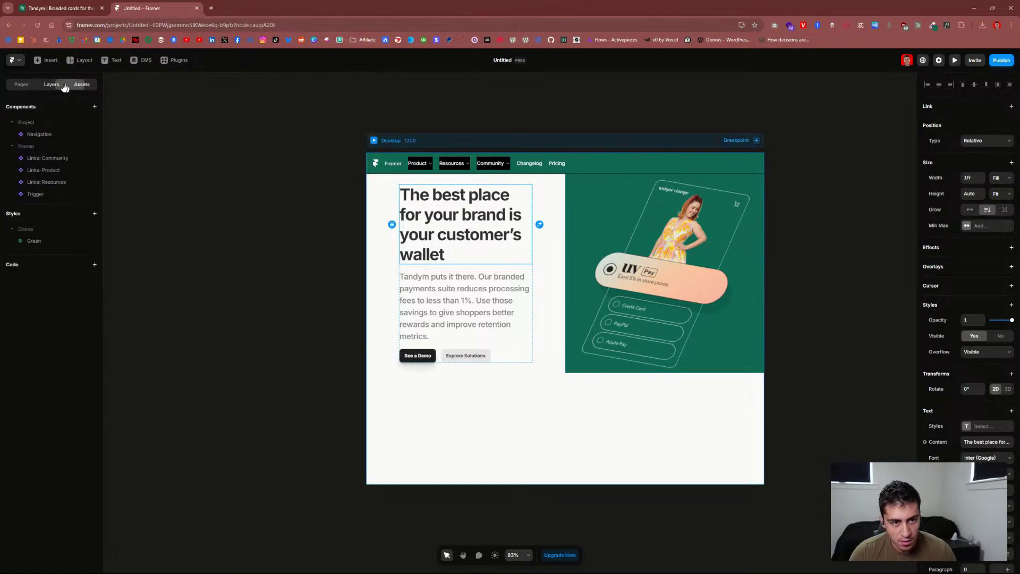
pyautogui.click(94, 213)
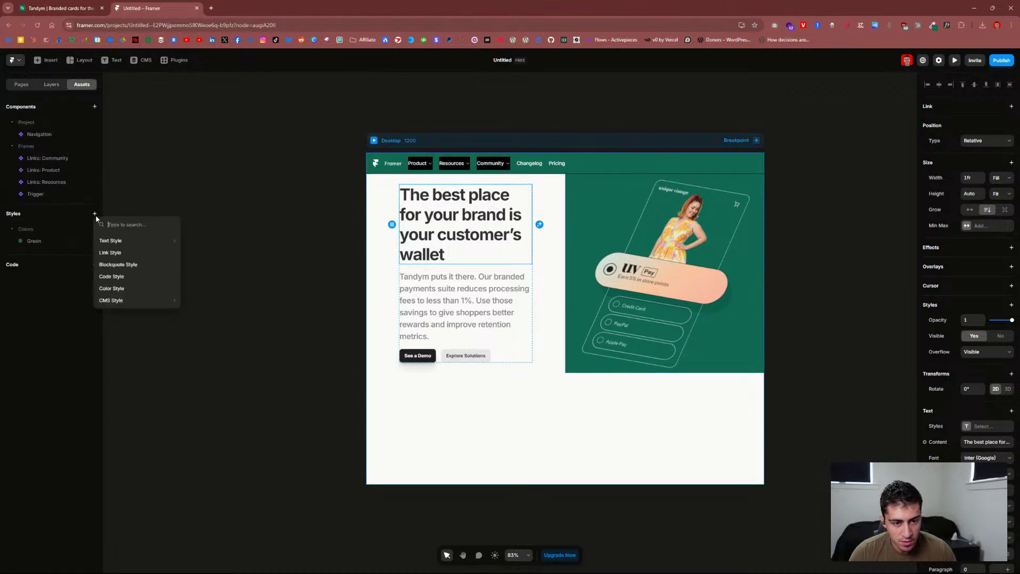
pyautogui.moveTo(114, 241)
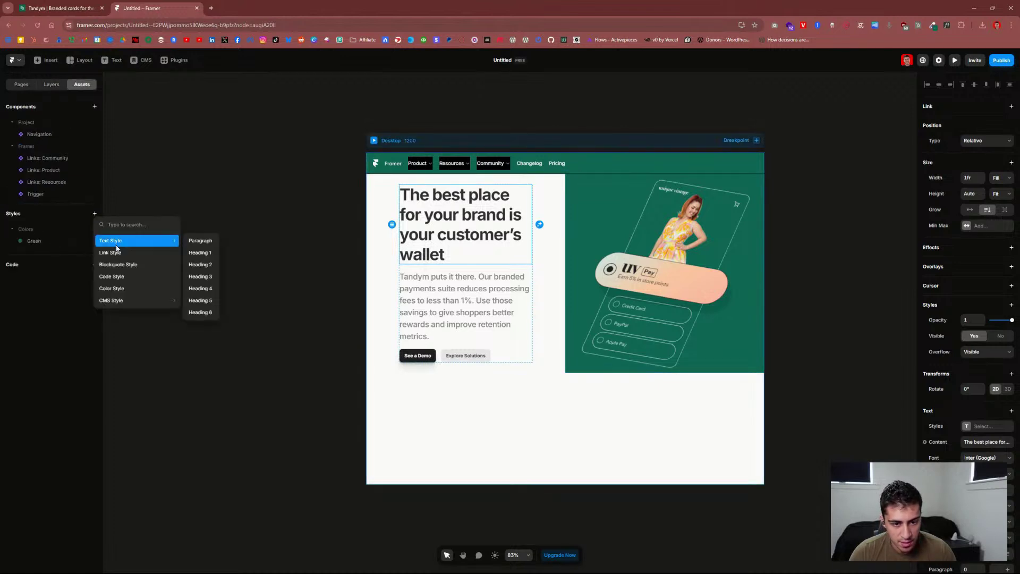
pyautogui.click(207, 257)
pyautogui.click(31, 242)
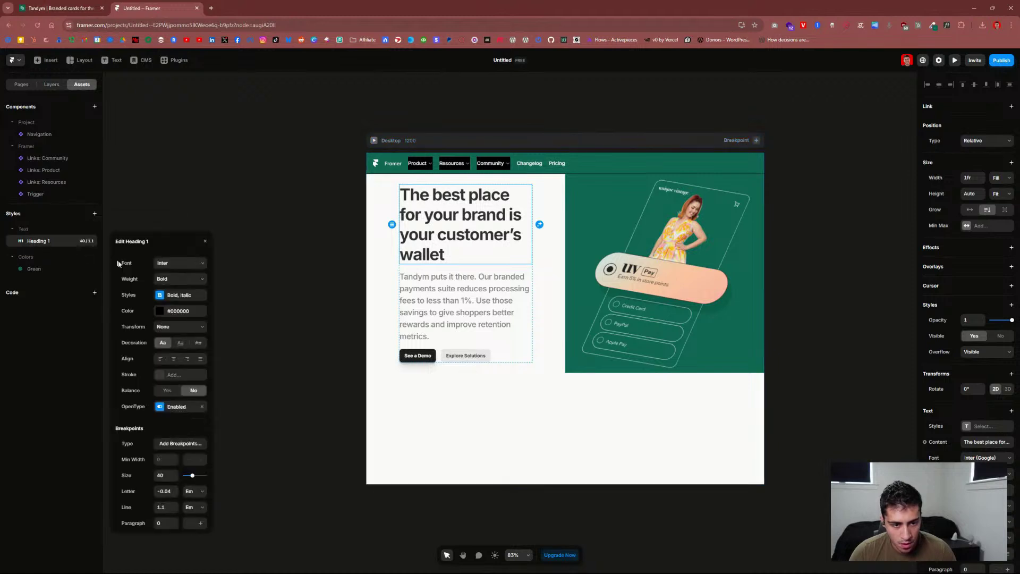
# Step: Search the web fonts for "tiemp" for the Heading 1 style and clear the search
pyautogui.click(180, 263)
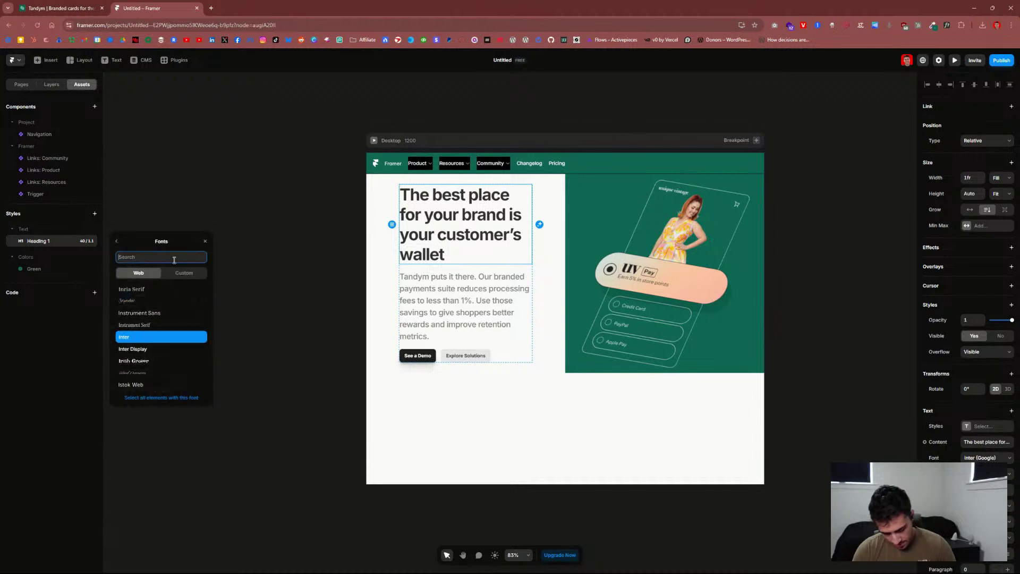
pyautogui.write('tiemp')
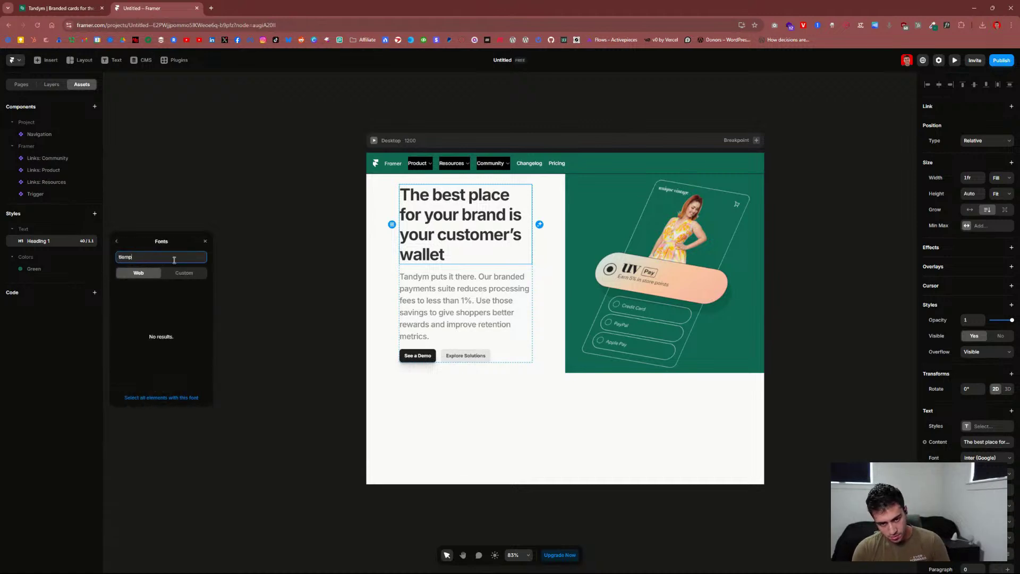
pyautogui.press('BackSpace')
pyautogui.press('BackSpace')
pyautogui.press('BackSpace')
pyautogui.press('BackSpace')
pyautogui.press('BackSpace')
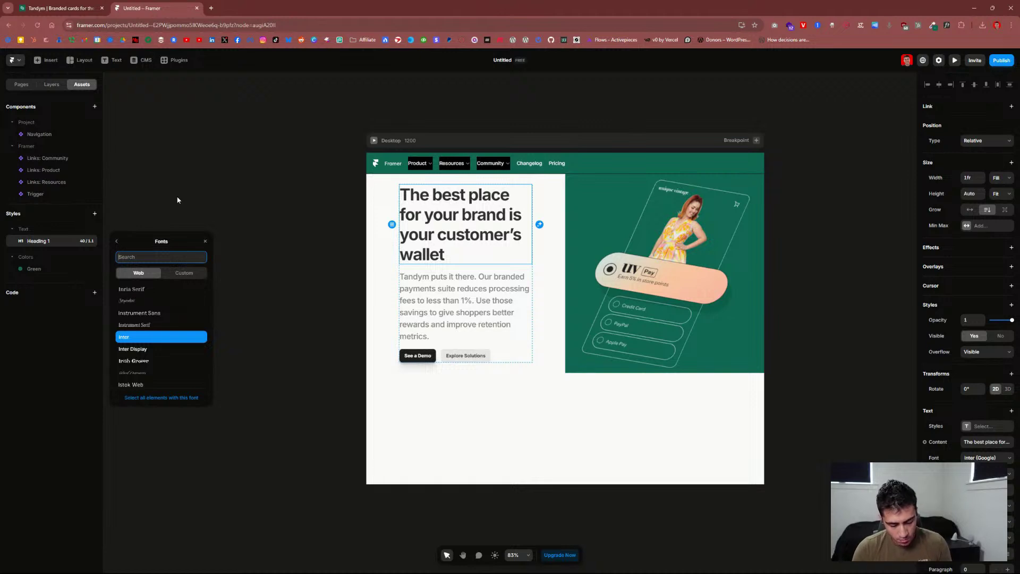
# Step: Set the Heading 1 style's font to the web font Lato and reopen the style's settings
pyautogui.write('lato')
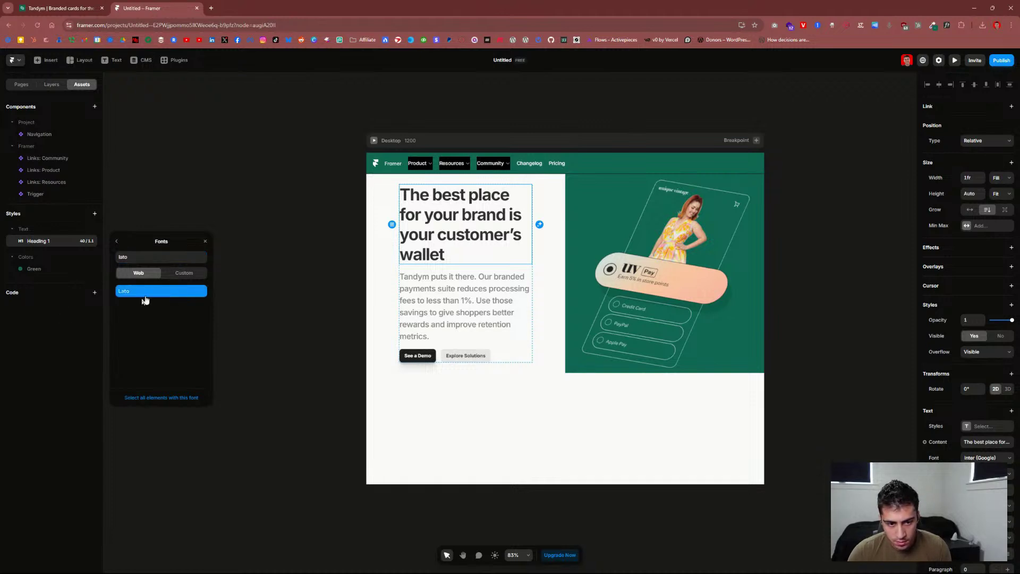
pyautogui.click(176, 274)
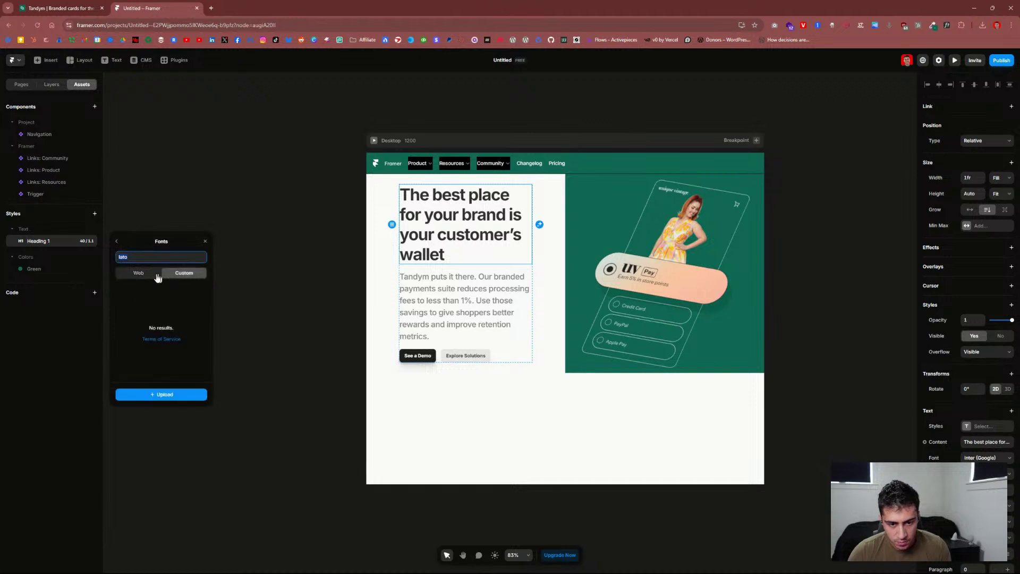
pyautogui.click(156, 276)
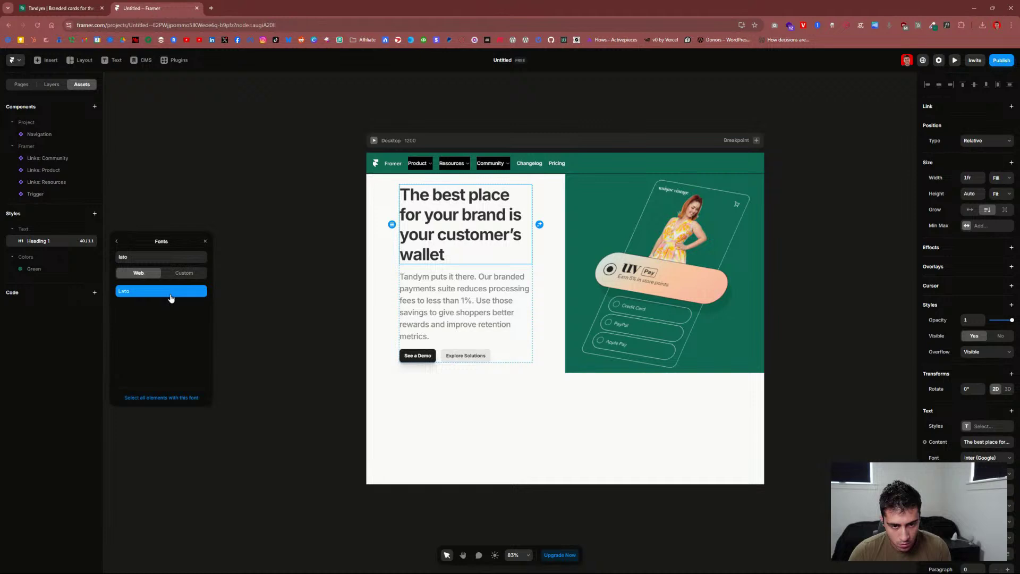
pyautogui.click(205, 242)
pyautogui.click(50, 243)
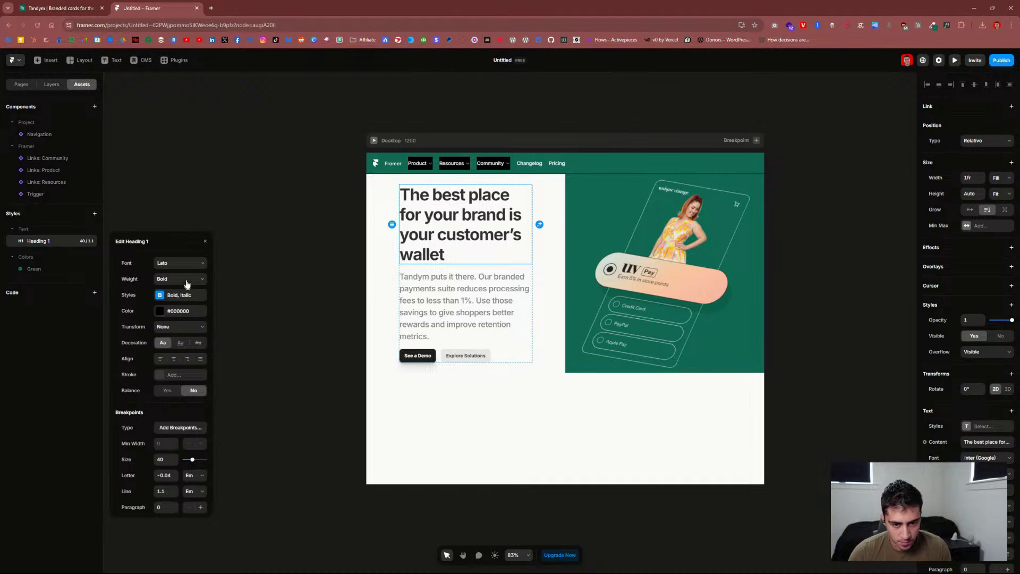
# Step: Apply the Heading 1 text style to the whole hero headline "The best place for your brand is your customer's wallet"
pyautogui.doubleClick(464, 246)
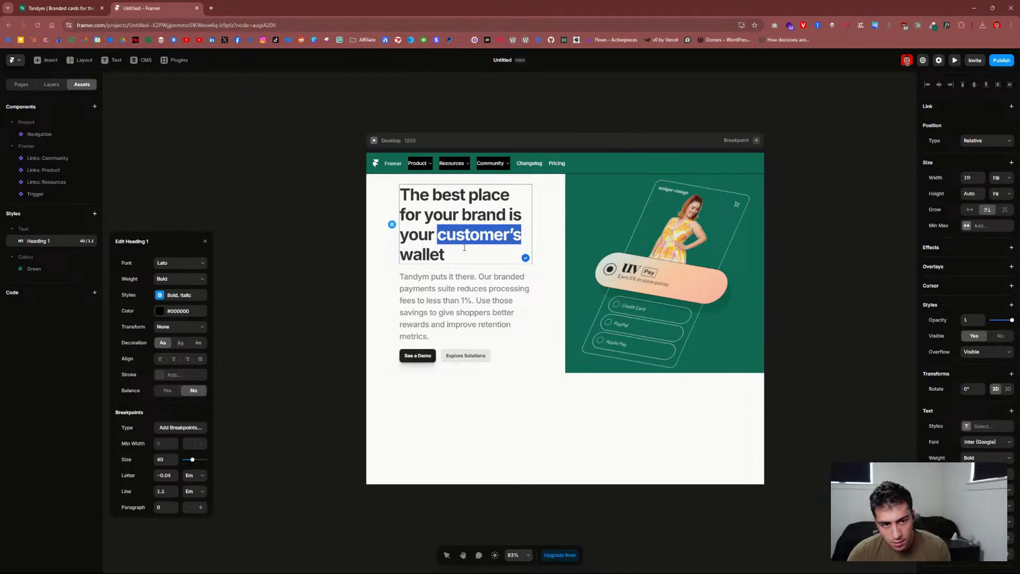
pyautogui.click(449, 246)
pyautogui.hotkey('ctrl', 'a')
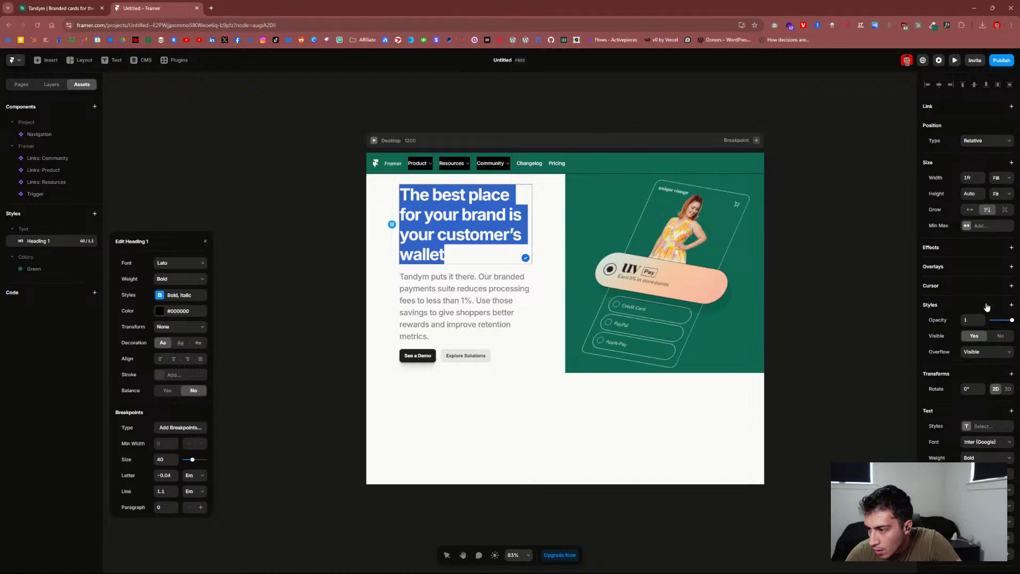
pyautogui.scroll(-2, 988, 307)
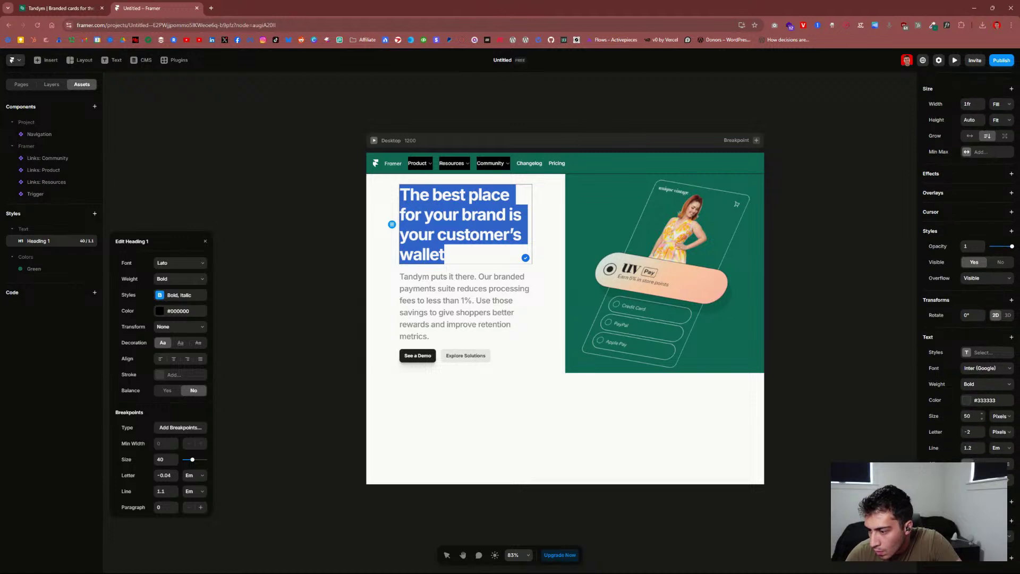
pyautogui.press('Escape')
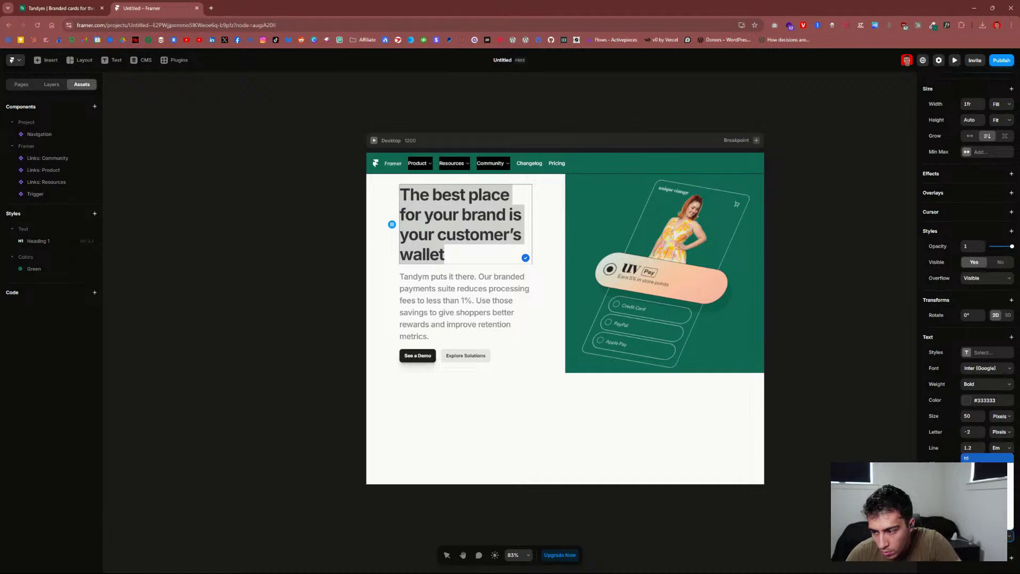
pyautogui.click(995, 372)
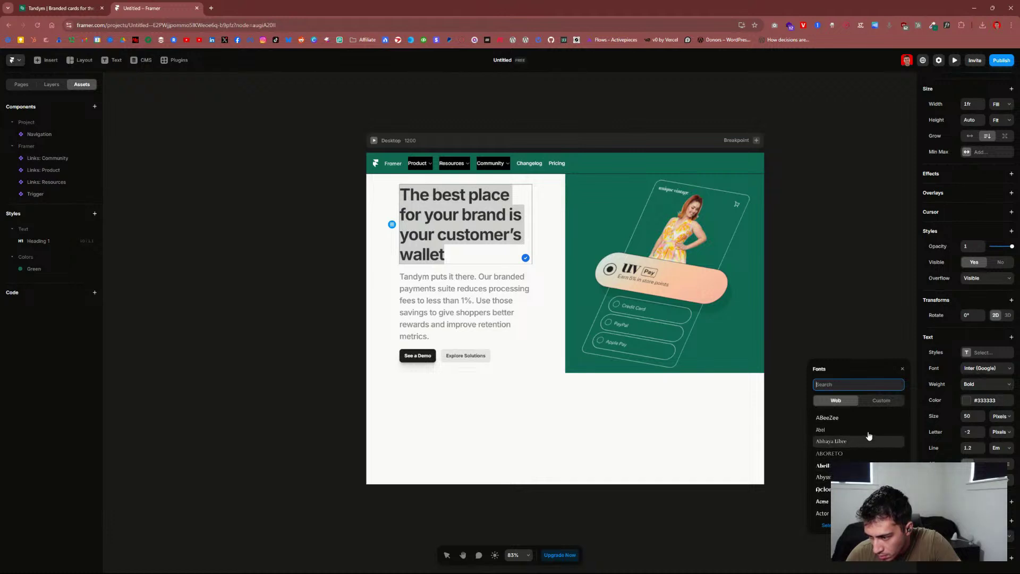
pyautogui.scroll(-3, 869, 435)
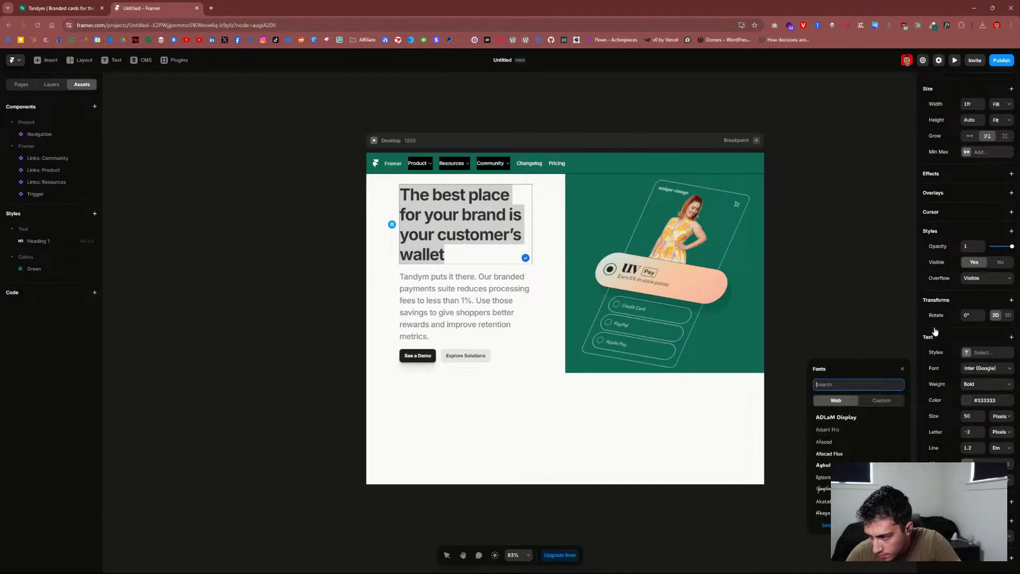
pyautogui.click(991, 354)
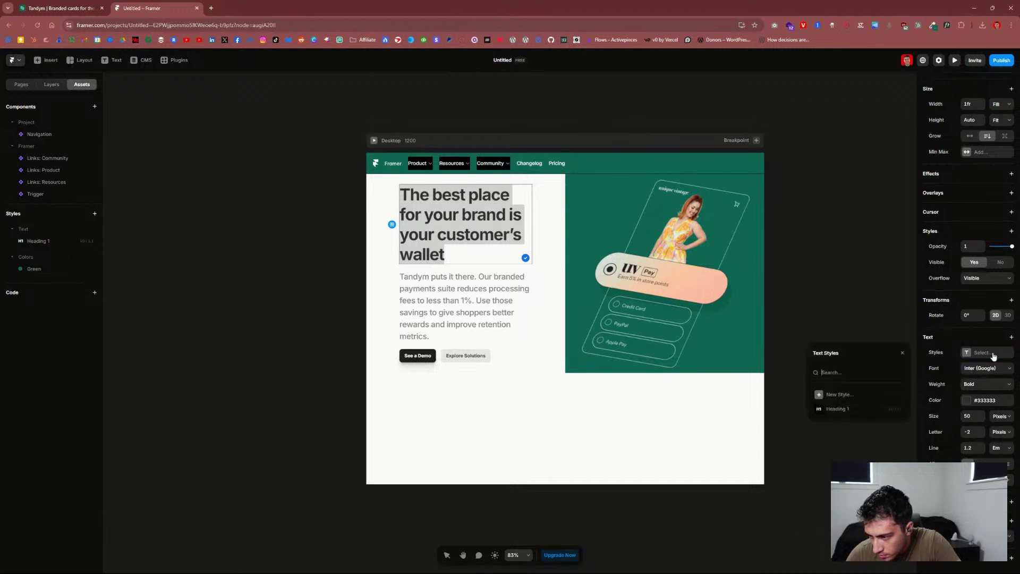
pyautogui.click(838, 409)
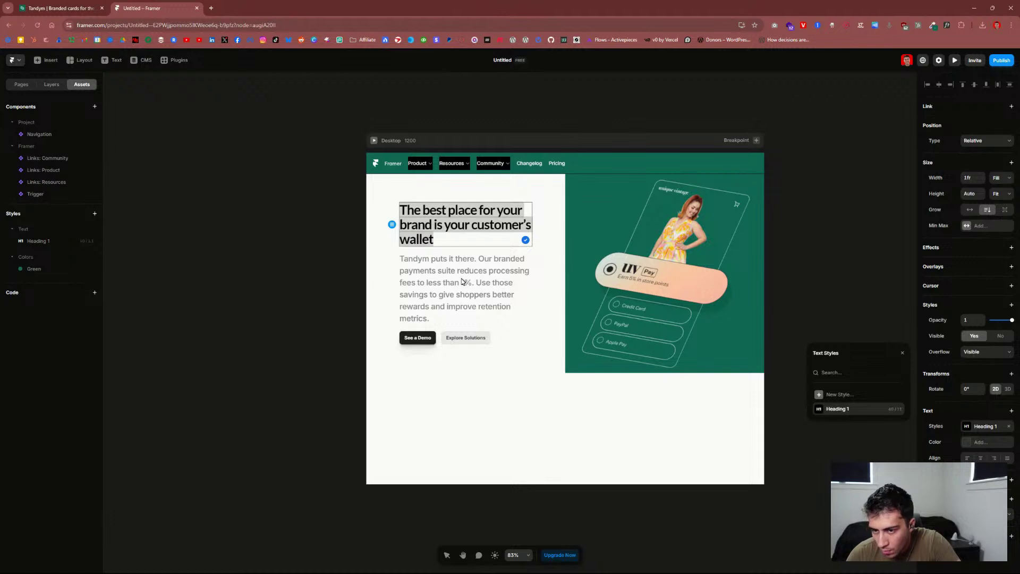
pyautogui.press('Escape')
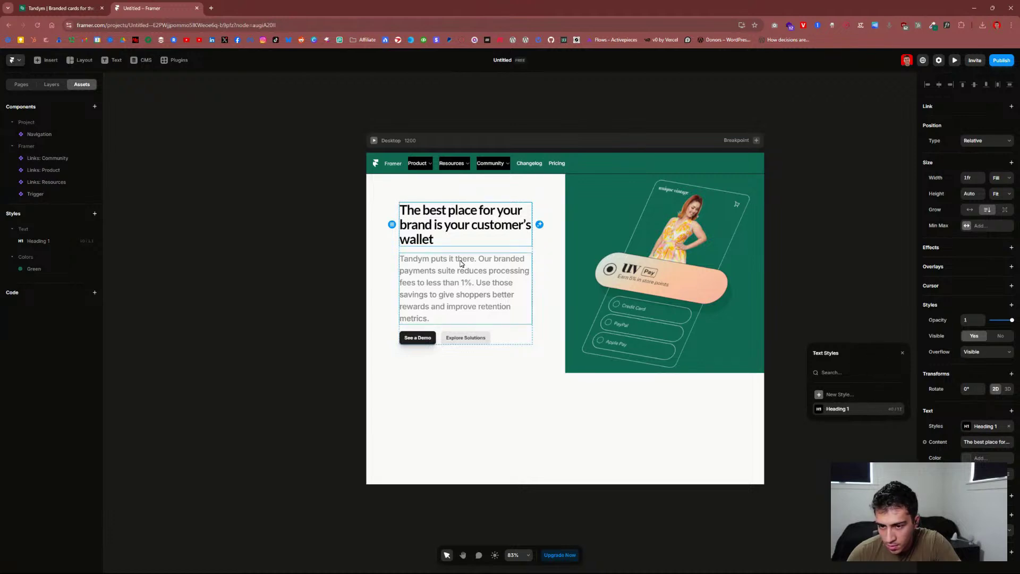
pyautogui.click(464, 287)
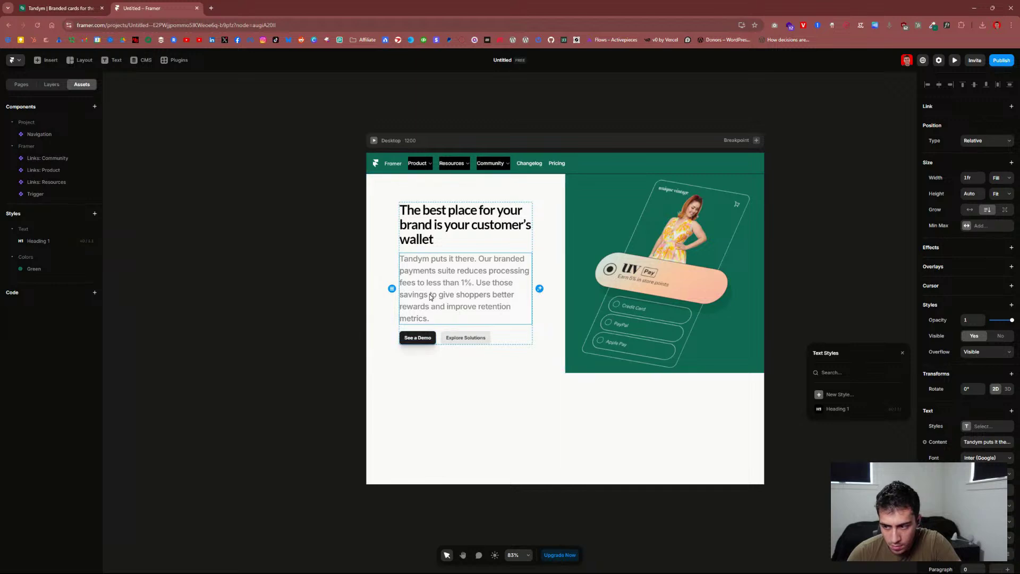
pyautogui.scroll(-1, 459, 277)
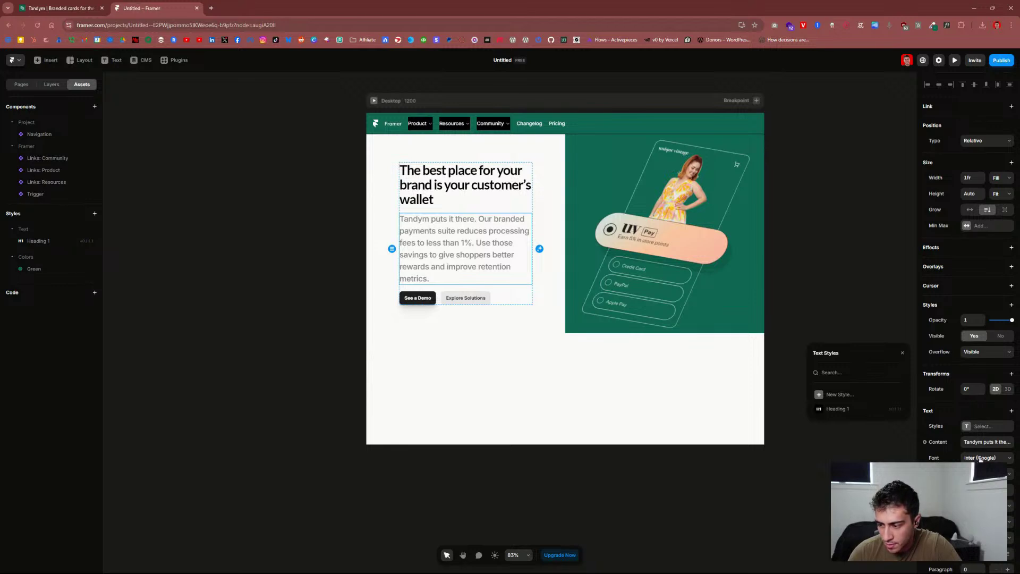
pyautogui.hotkey('shift', 'Tab')
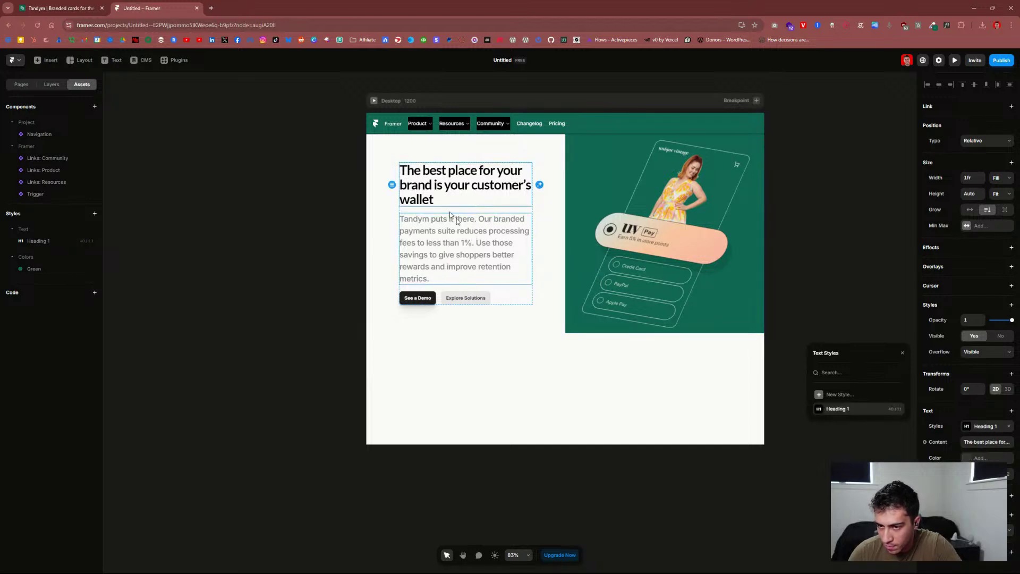
pyautogui.click(113, 60)
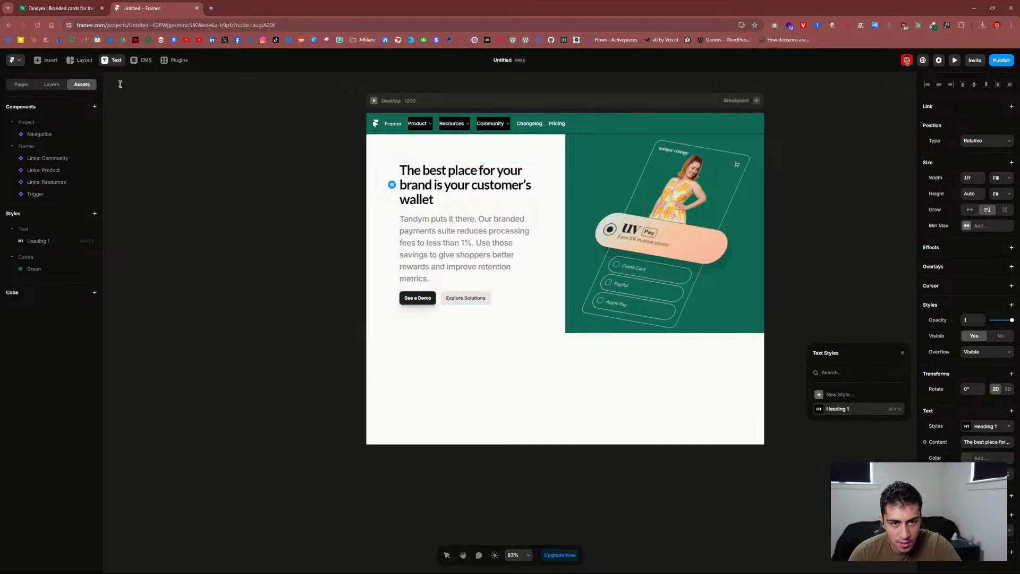
pyautogui.click(473, 377)
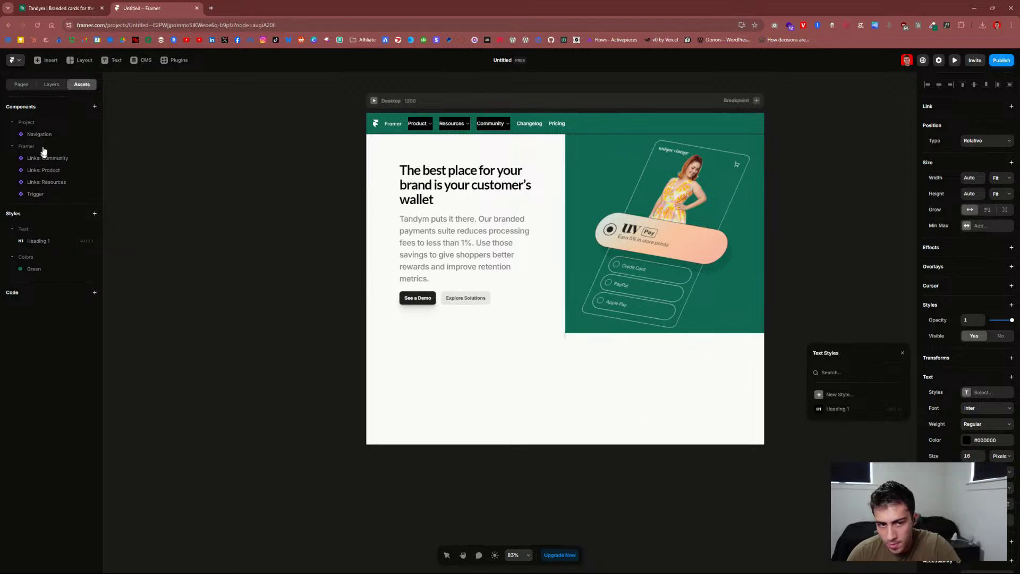
pyautogui.hotkey('ctrl', 'z')
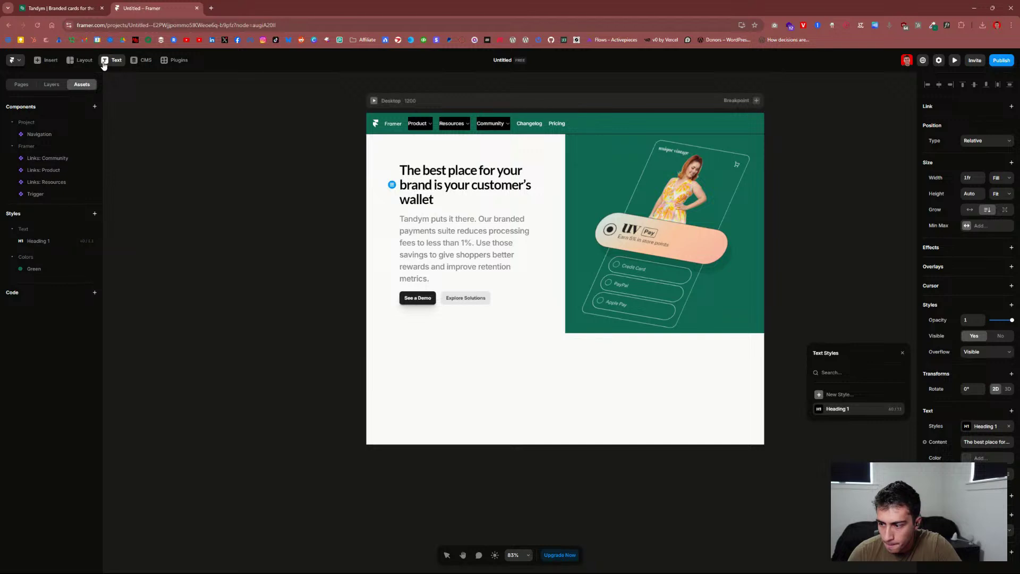
pyautogui.press('Escape')
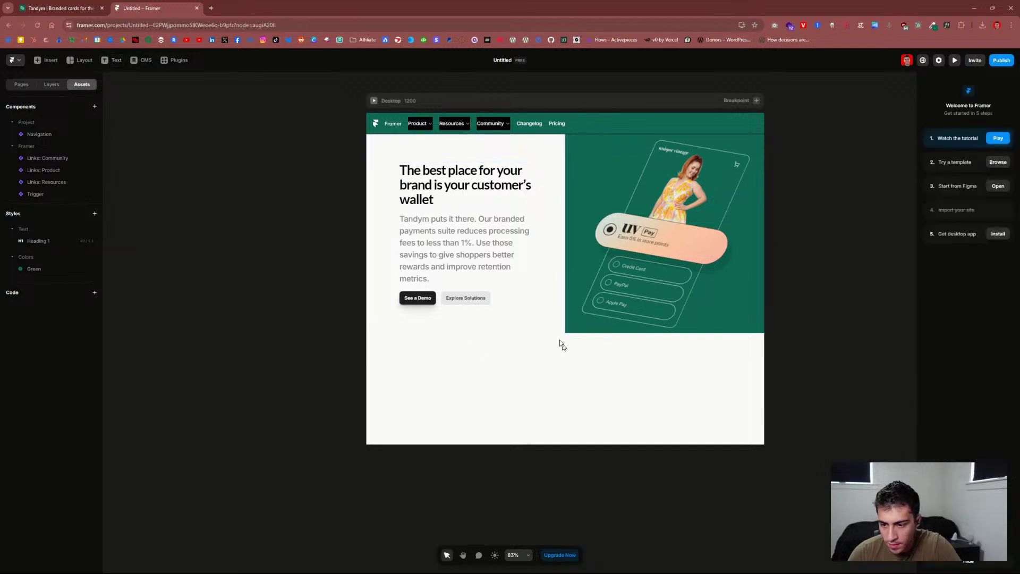
# Step: Place an empty text element just below the hero and try the h1 tag for it
pyautogui.click(112, 62)
pyautogui.click(566, 336)
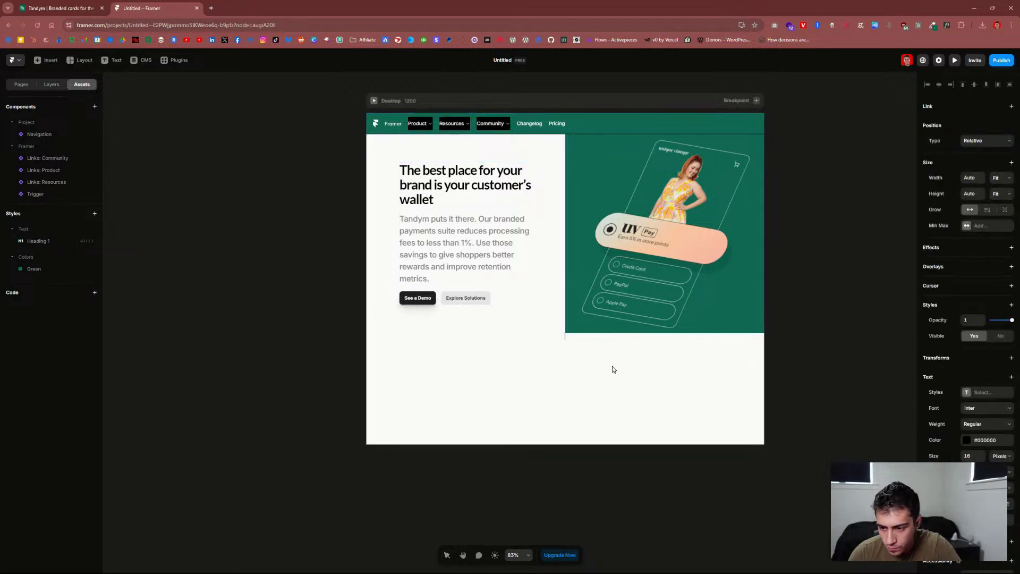
pyautogui.scroll(-2, 966, 400)
pyautogui.click(986, 536)
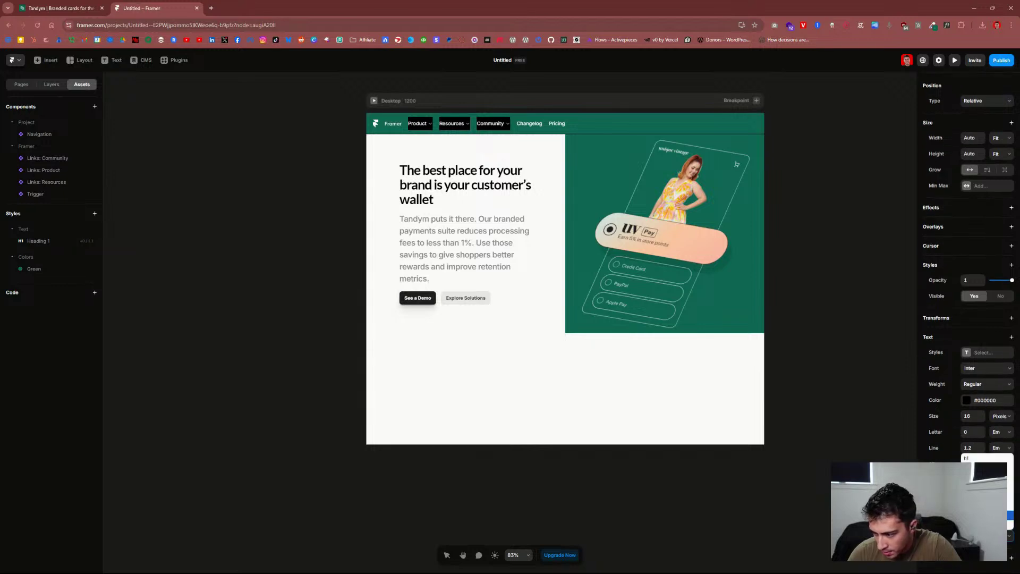
pyautogui.click(979, 458)
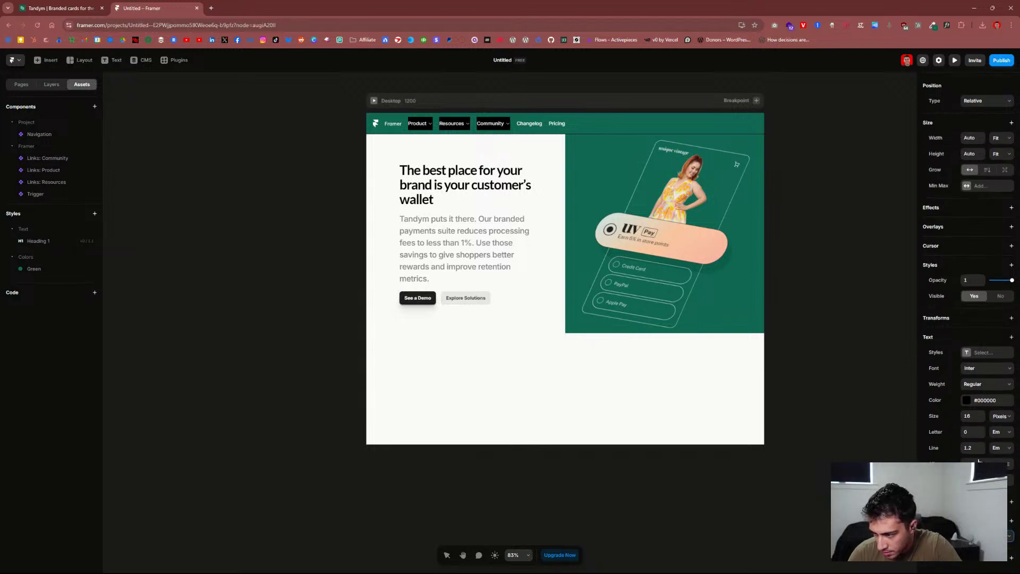
pyautogui.scroll(2, 964, 375)
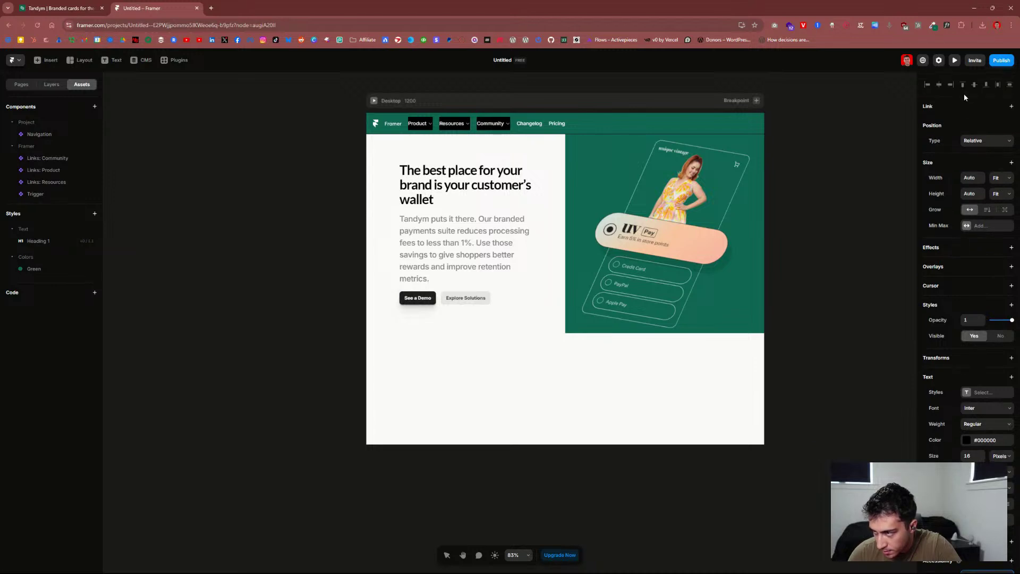
# Step: Try to apply the Heading 1 text style to the empty text element below the hero
pyautogui.click(987, 145)
pyautogui.click(987, 146)
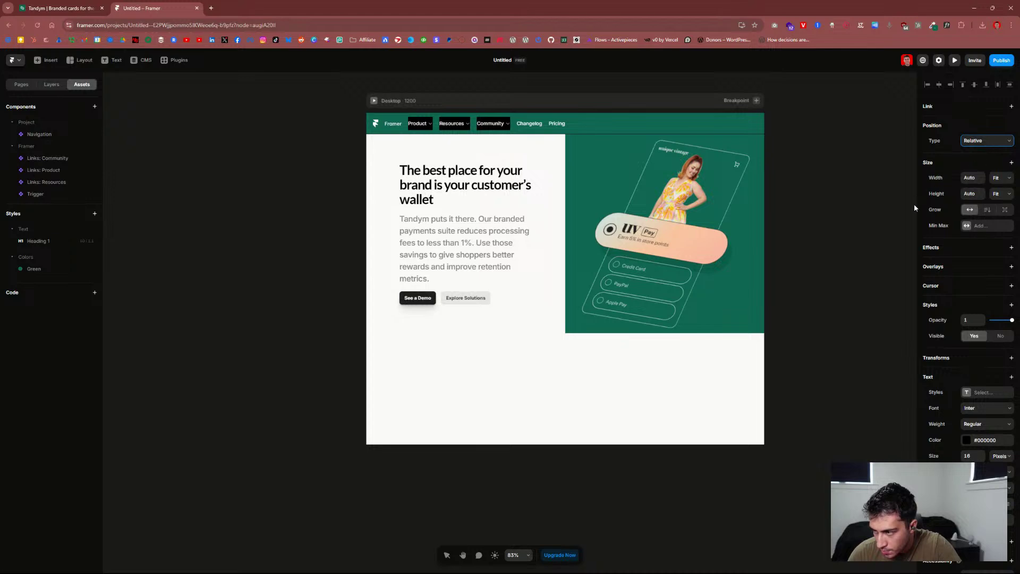
pyautogui.scroll(-1, 945, 265)
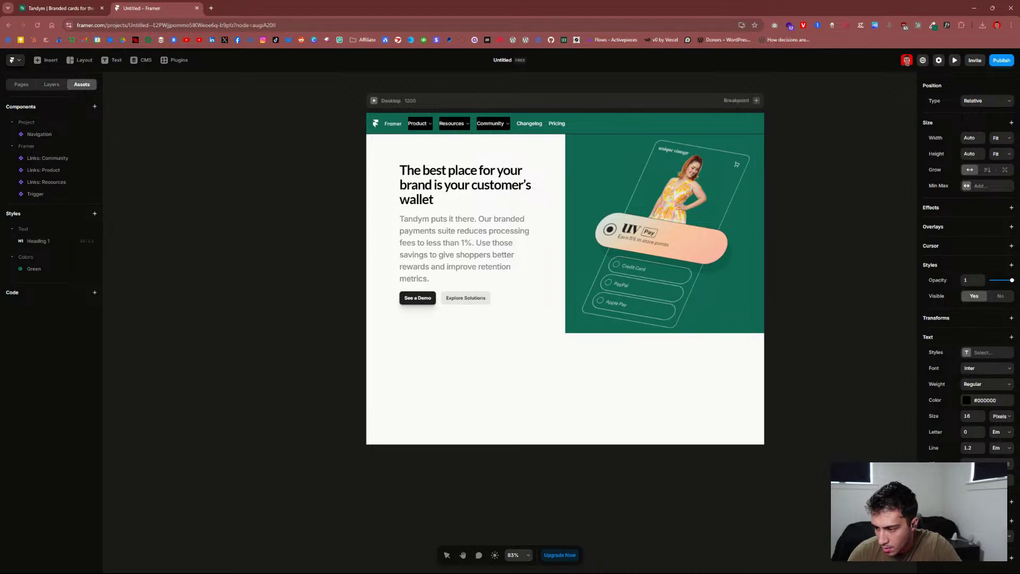
pyautogui.click(987, 355)
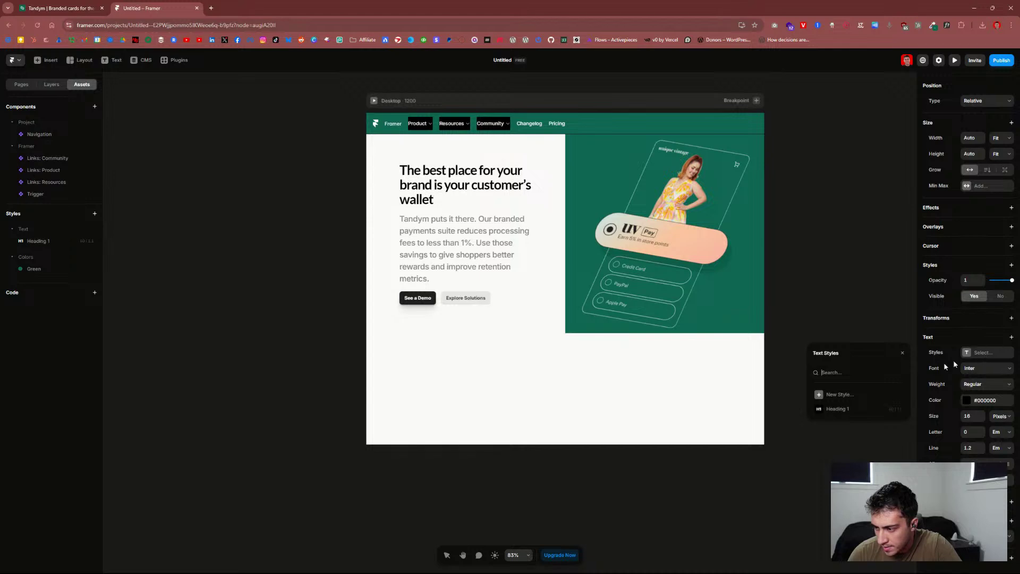
pyautogui.click(833, 411)
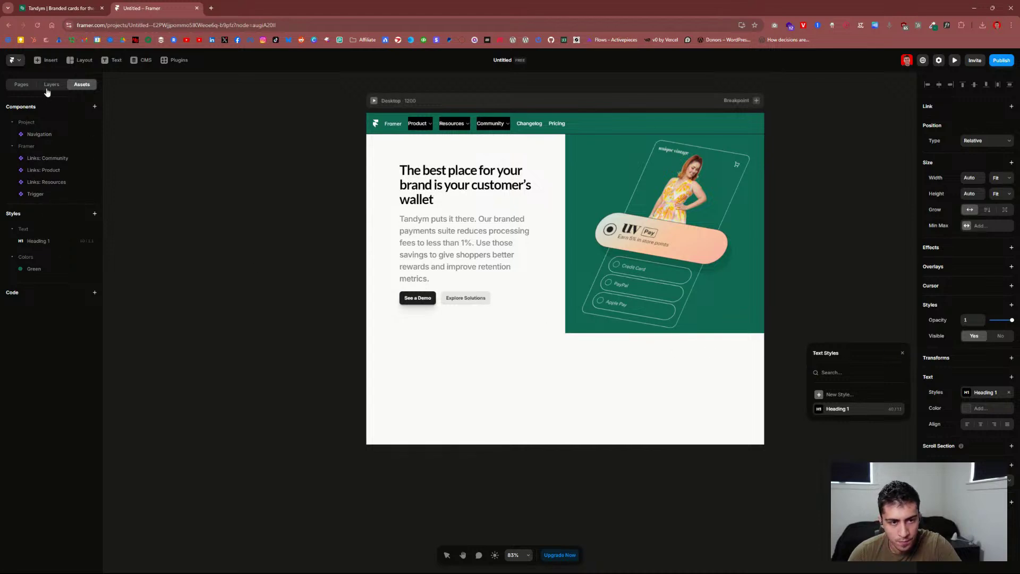
pyautogui.click(20, 85)
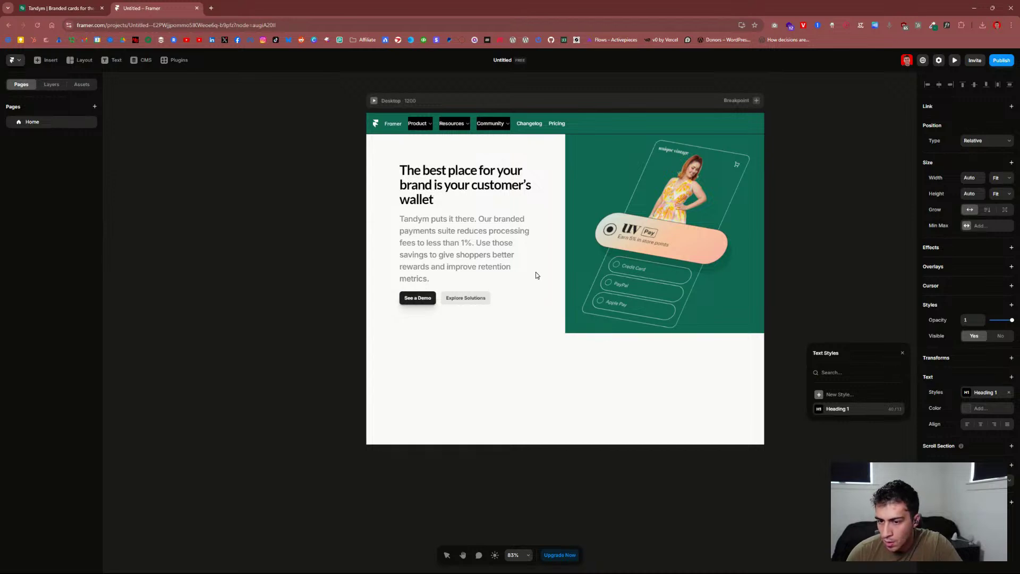
pyautogui.press('Escape')
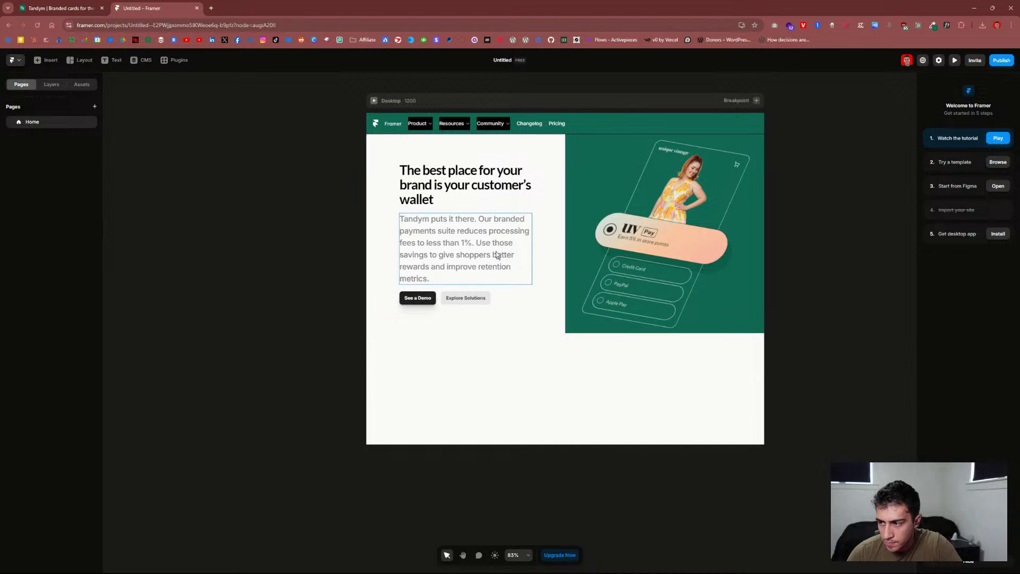
pyautogui.click(478, 239)
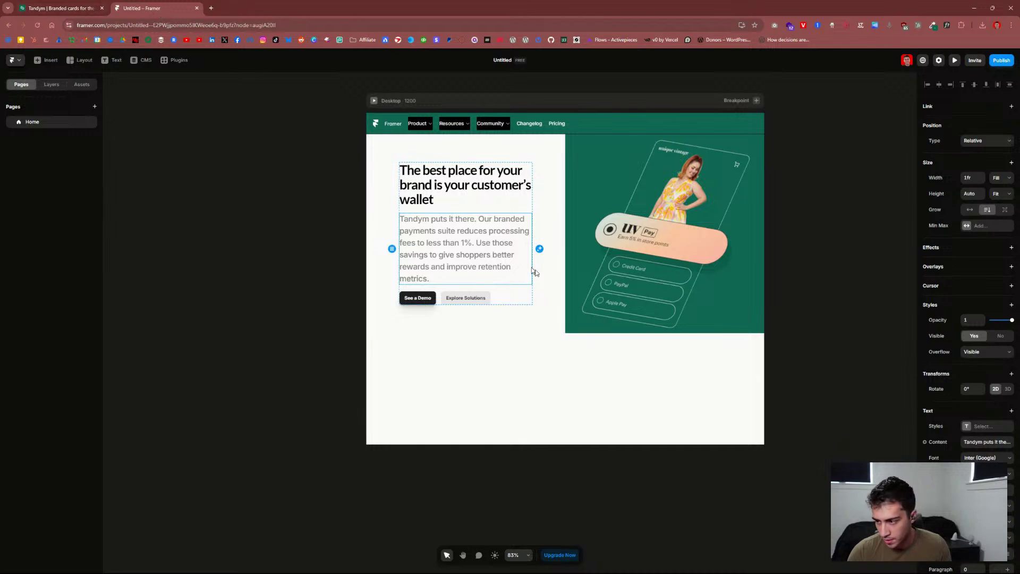
pyautogui.click(77, 86)
pyautogui.click(53, 86)
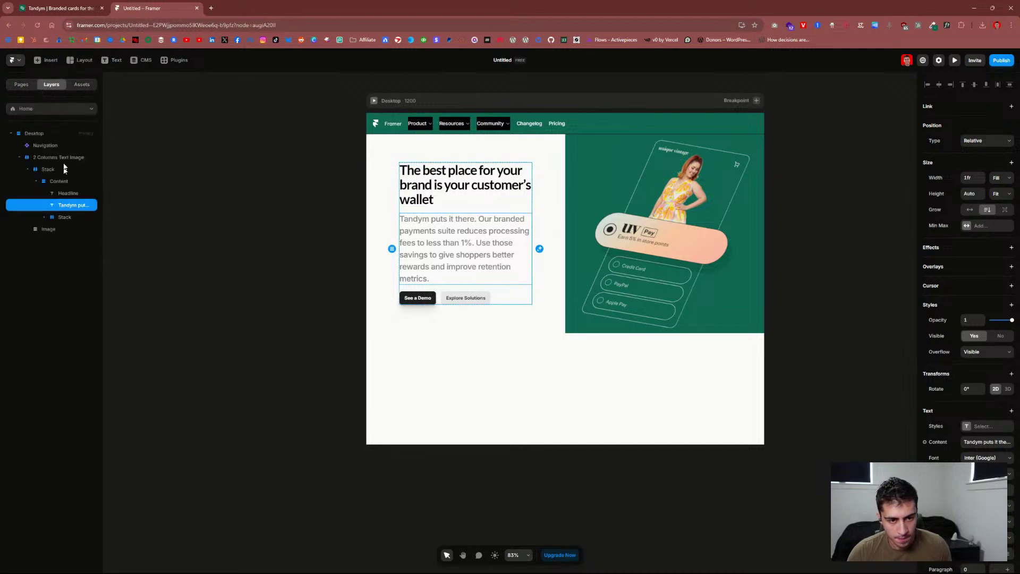
pyautogui.click(20, 85)
pyautogui.click(78, 86)
pyautogui.click(52, 85)
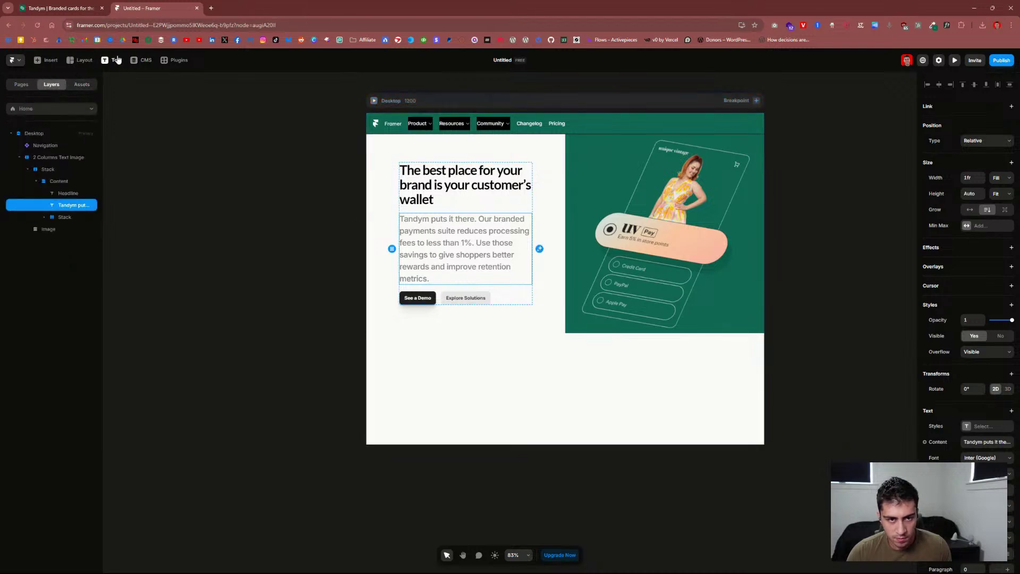
pyautogui.doubleClick(75, 205)
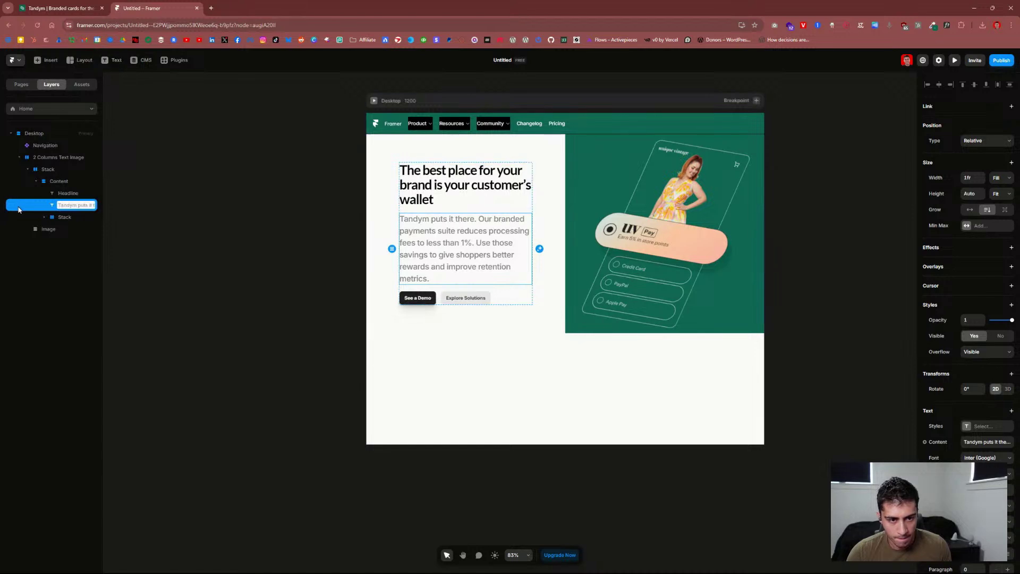
pyautogui.press('Escape')
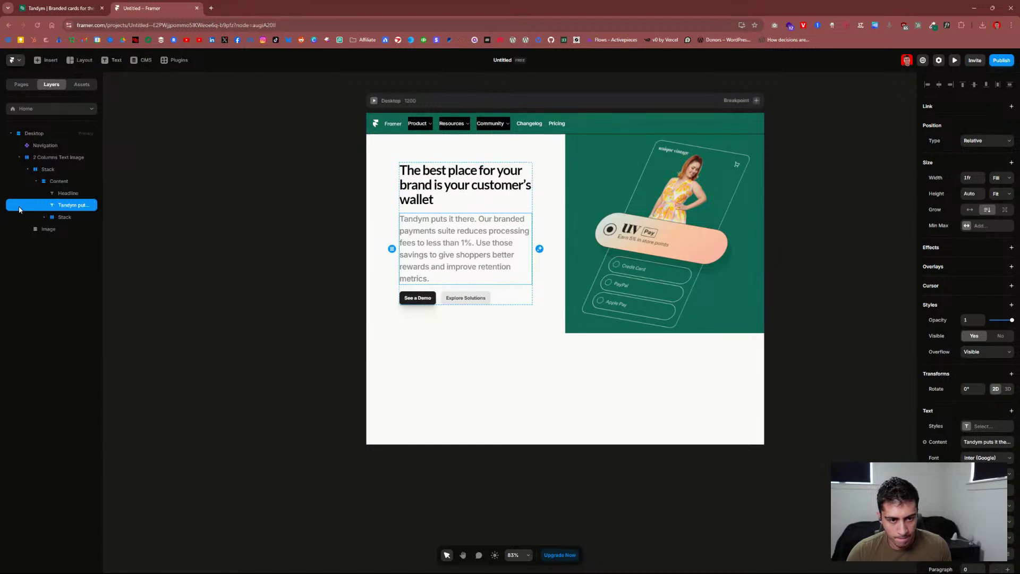
# Step: Create a Paragraph text style in the project's styles while the hero paragraph is open for text editing
pyautogui.doubleClick(489, 253)
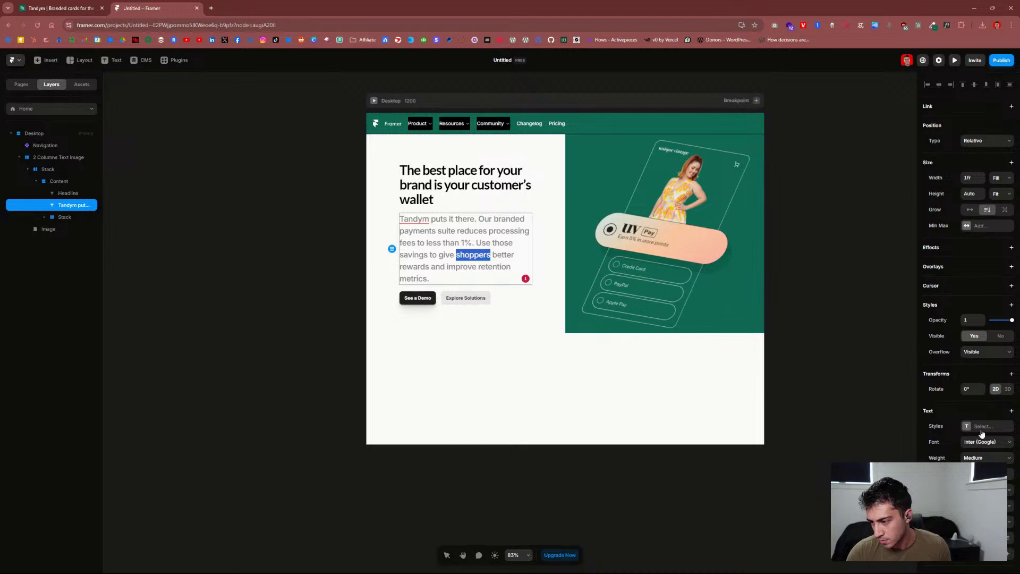
pyautogui.click(81, 84)
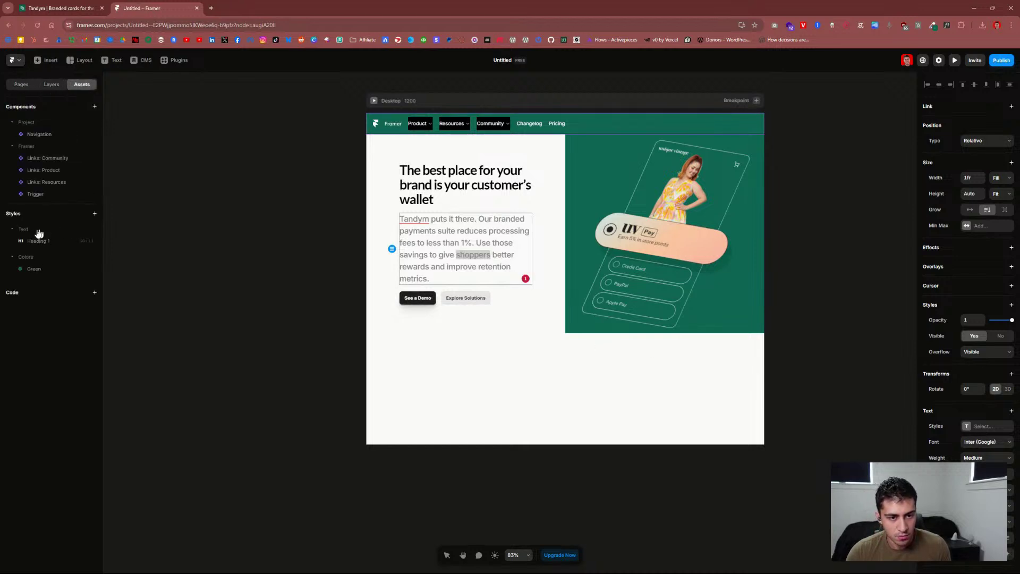
pyautogui.click(95, 213)
pyautogui.moveTo(127, 244)
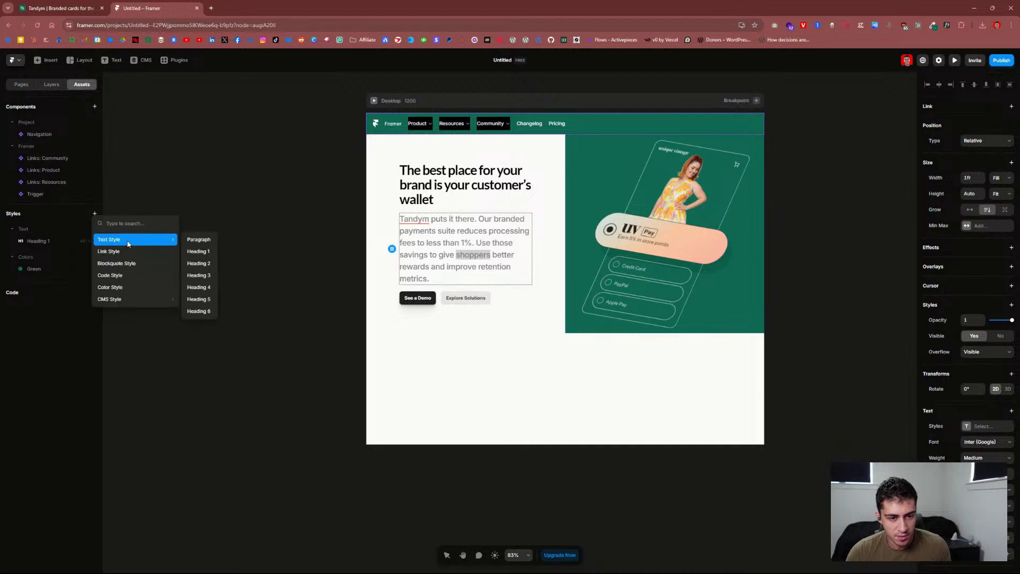
pyautogui.click(196, 239)
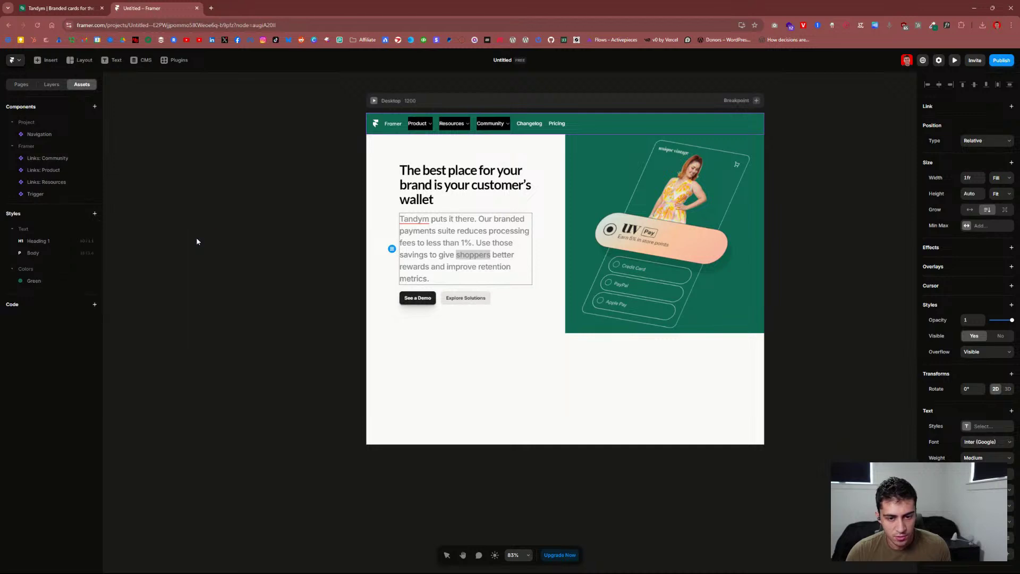
# Step: Search the web fonts for "sans" for the Body text style and compare the candidates with the Tandym homepage's body text
pyautogui.click(45, 254)
pyautogui.click(170, 274)
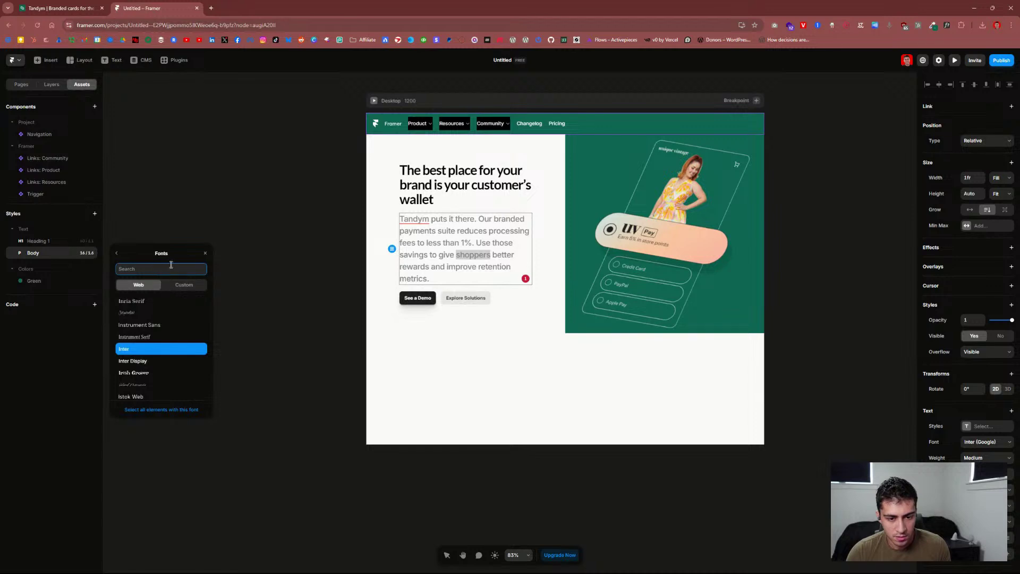
pyautogui.write('sans')
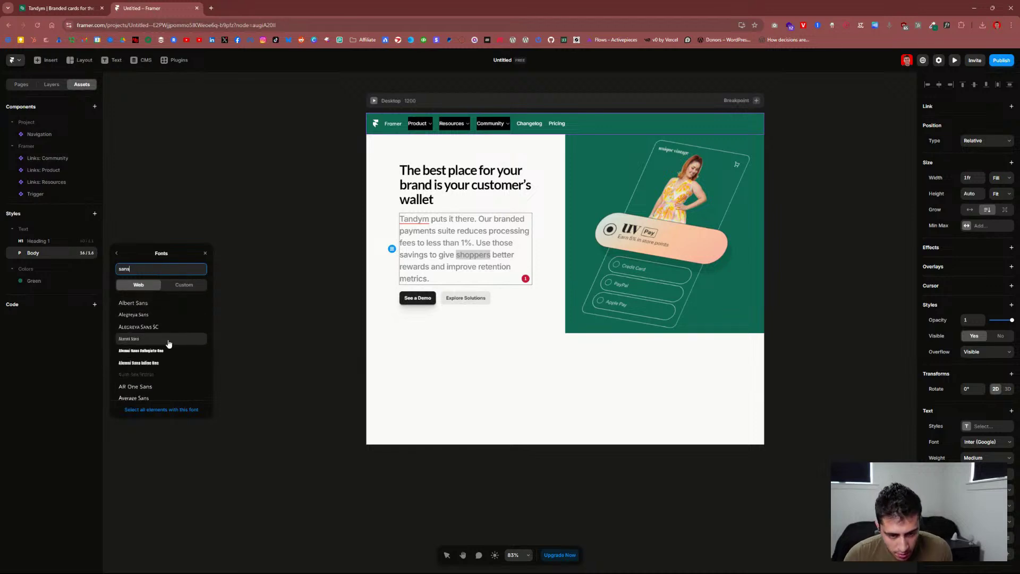
pyautogui.click(60, 8)
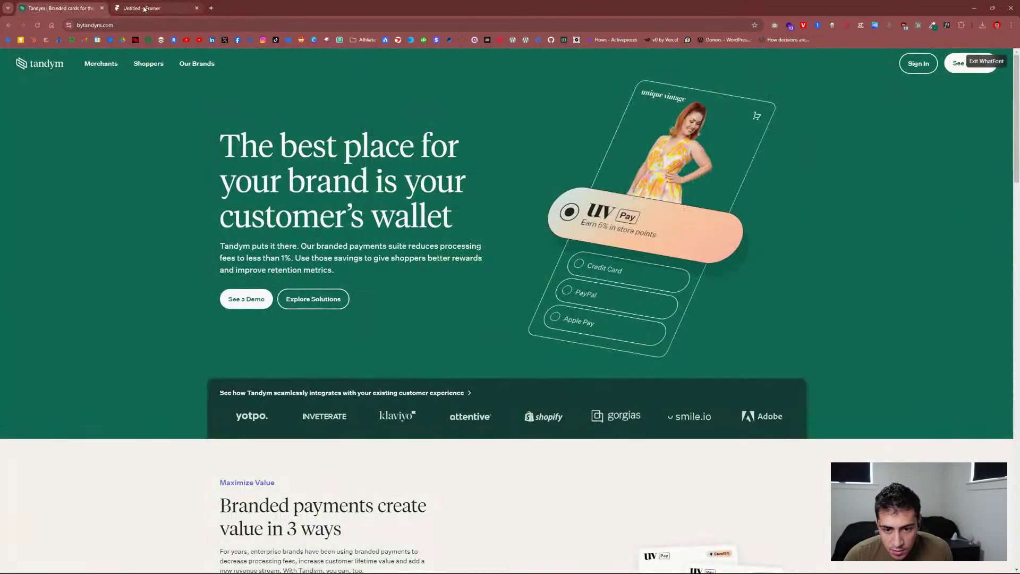
pyautogui.click(144, 9)
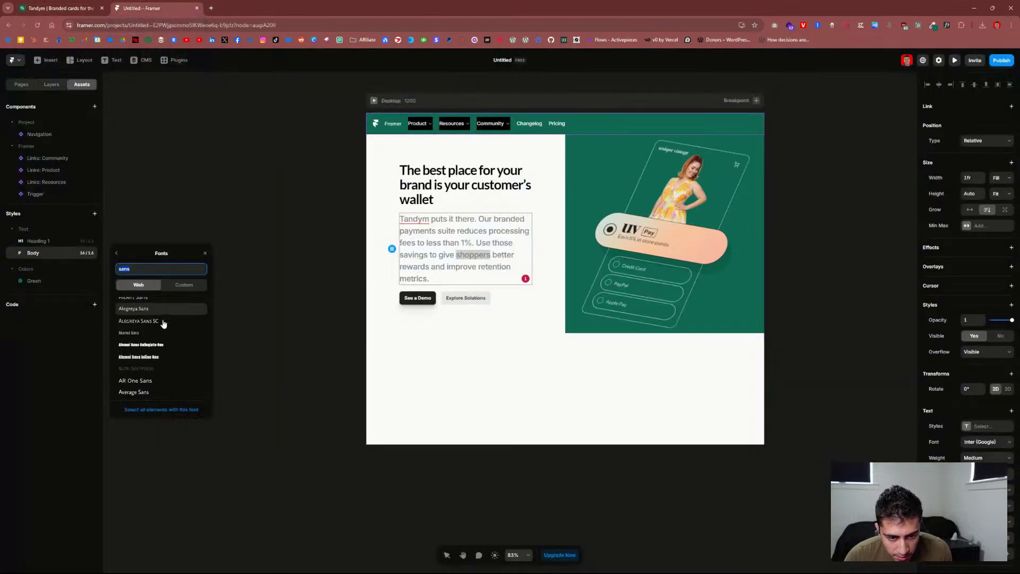
pyautogui.scroll(-3, 163, 325)
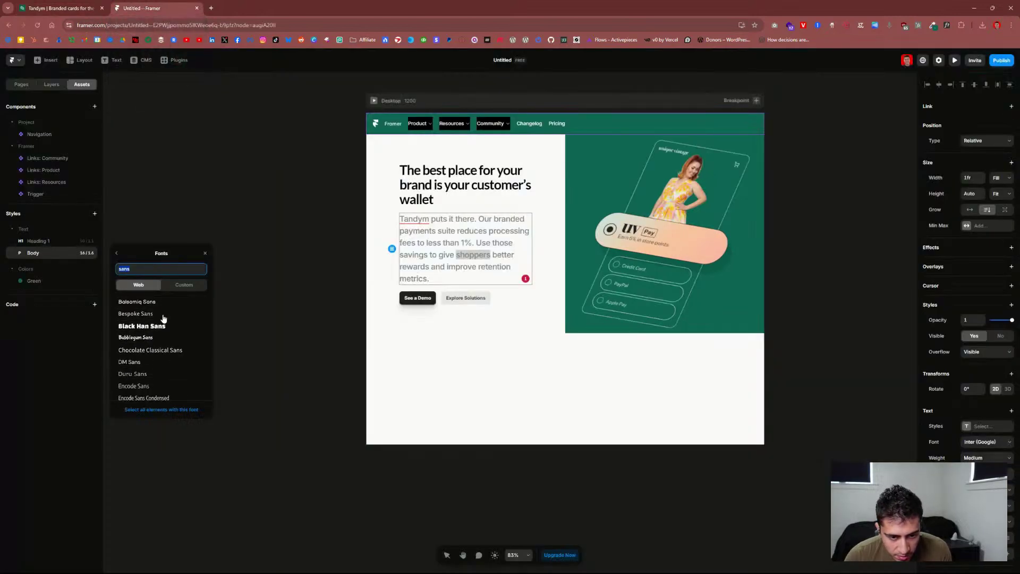
pyautogui.scroll(2, 163, 318)
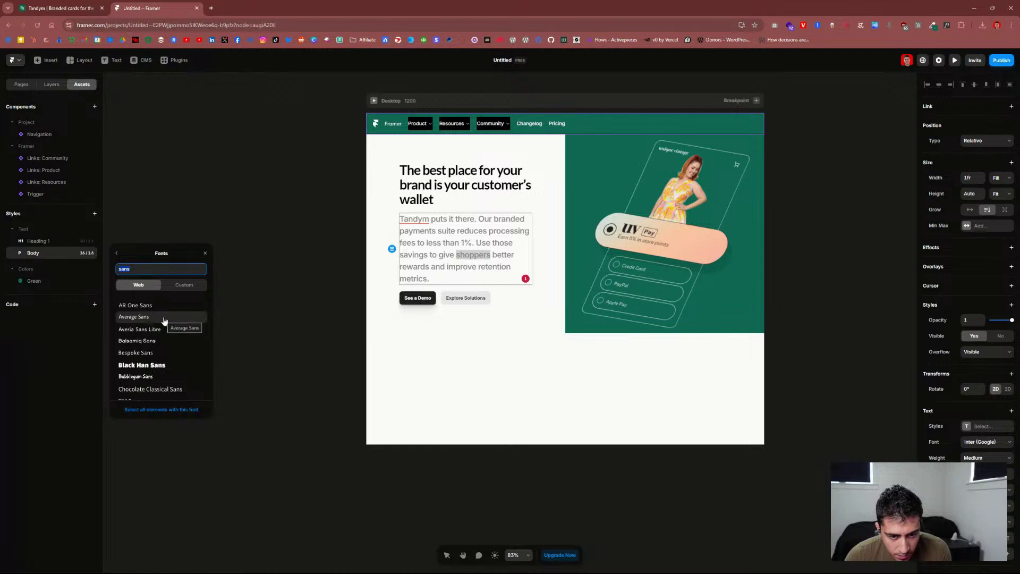
pyautogui.click(72, 8)
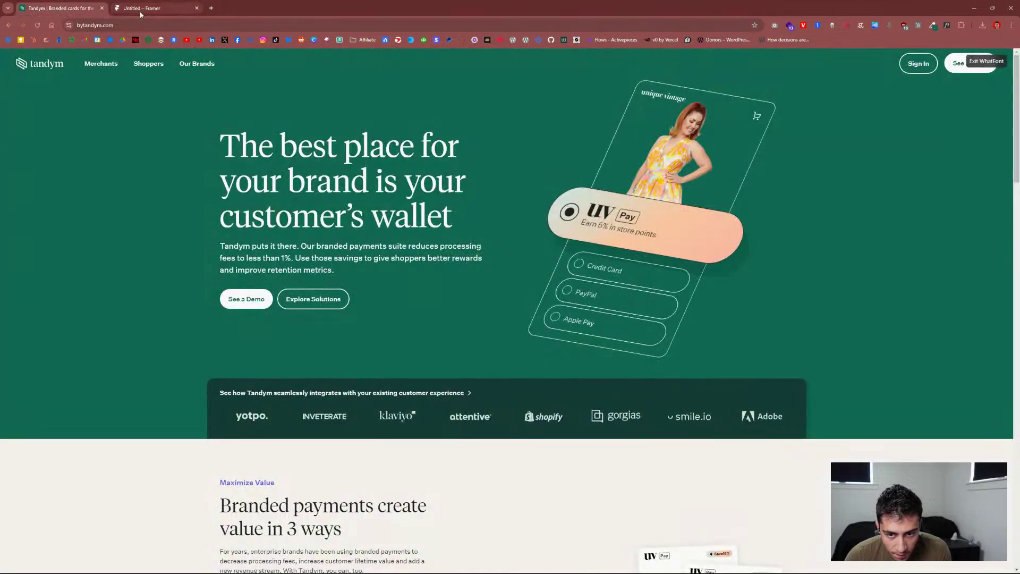
pyautogui.click(141, 14)
# Step: Set the Body text style's font to the web font Noto Sans and close the font settings
pyautogui.scroll(-5, 157, 359)
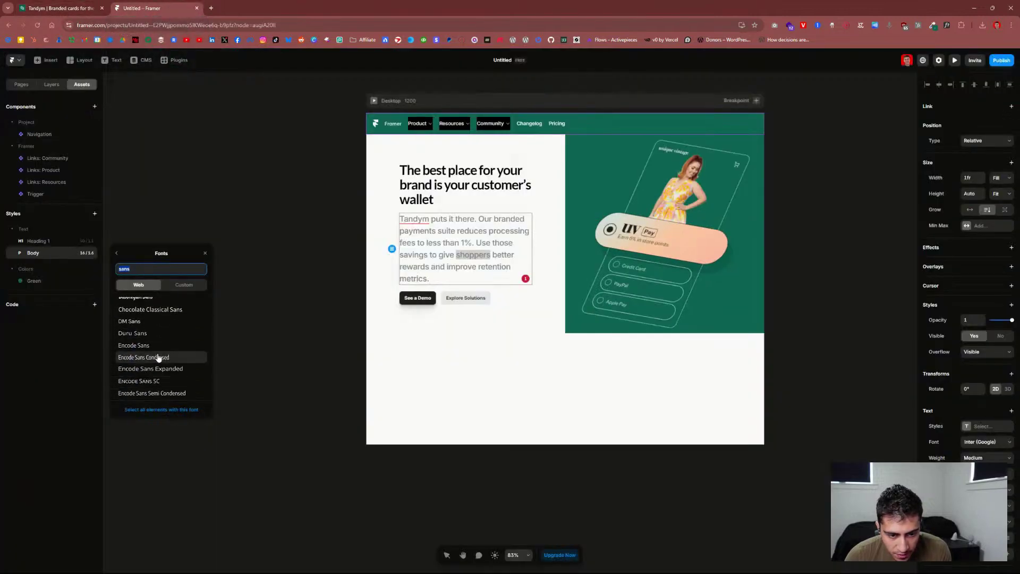
pyautogui.scroll(-6, 159, 354)
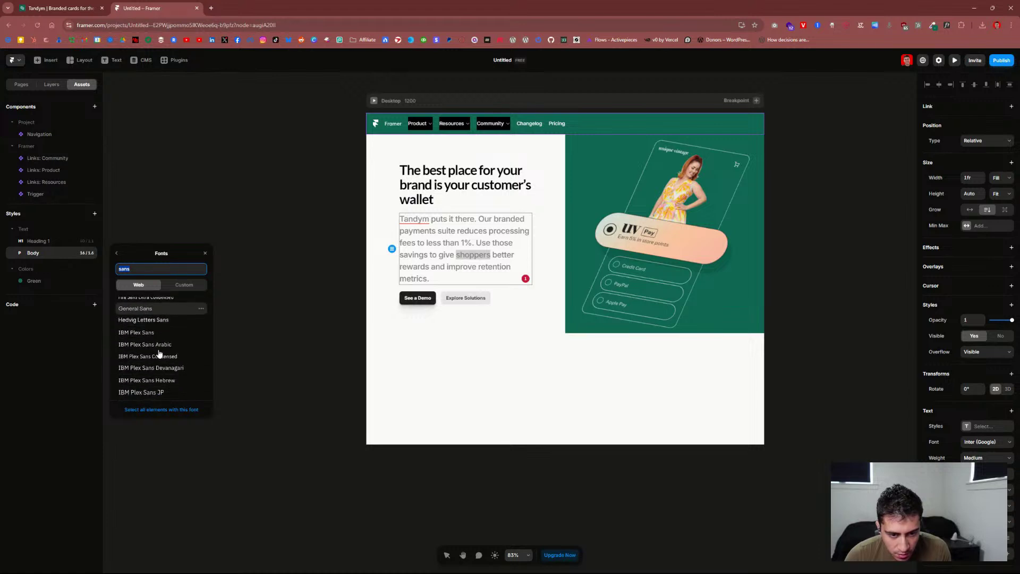
pyautogui.scroll(-4, 159, 353)
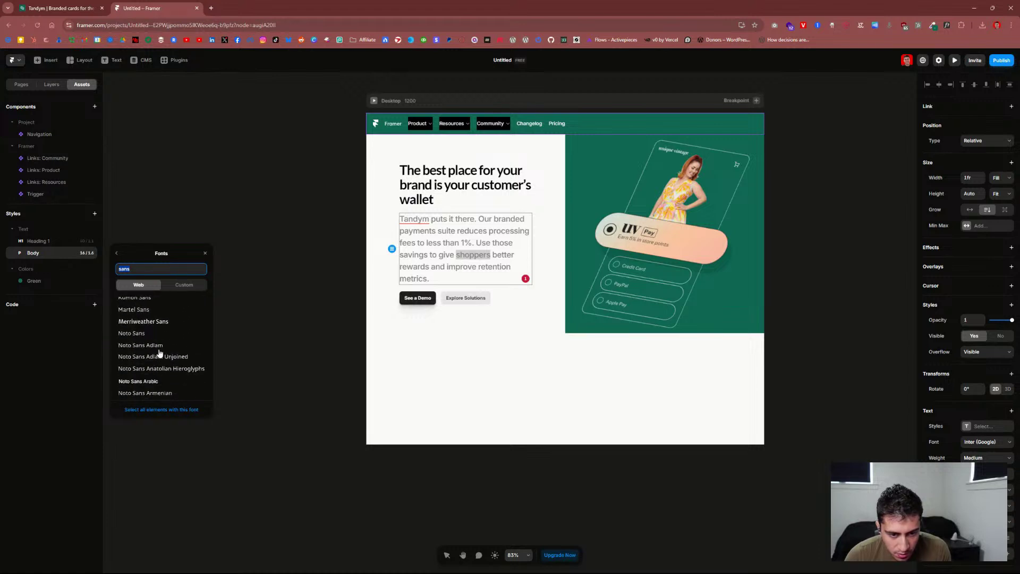
pyautogui.scroll(3, 158, 351)
pyautogui.click(155, 335)
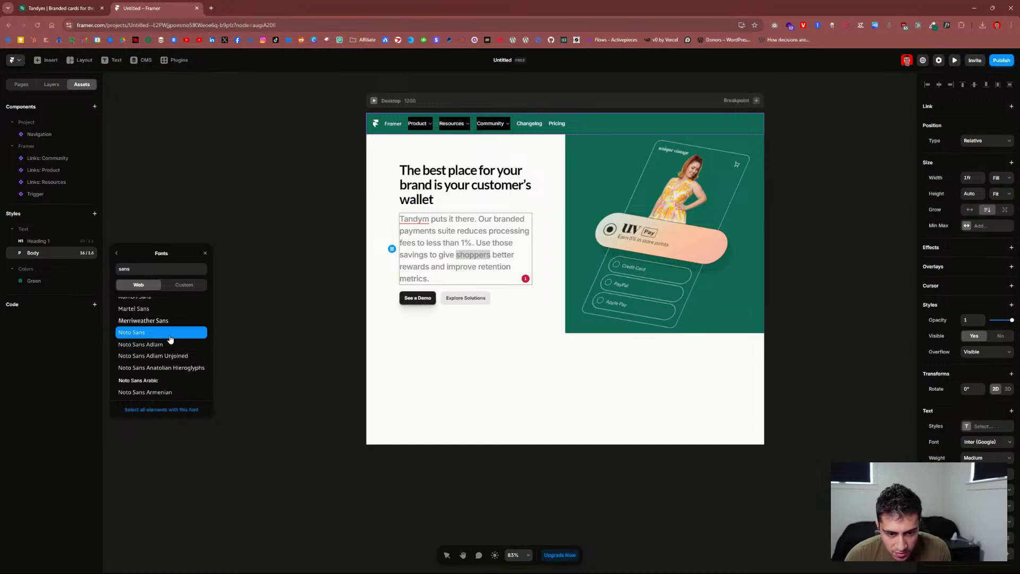
pyautogui.click(205, 254)
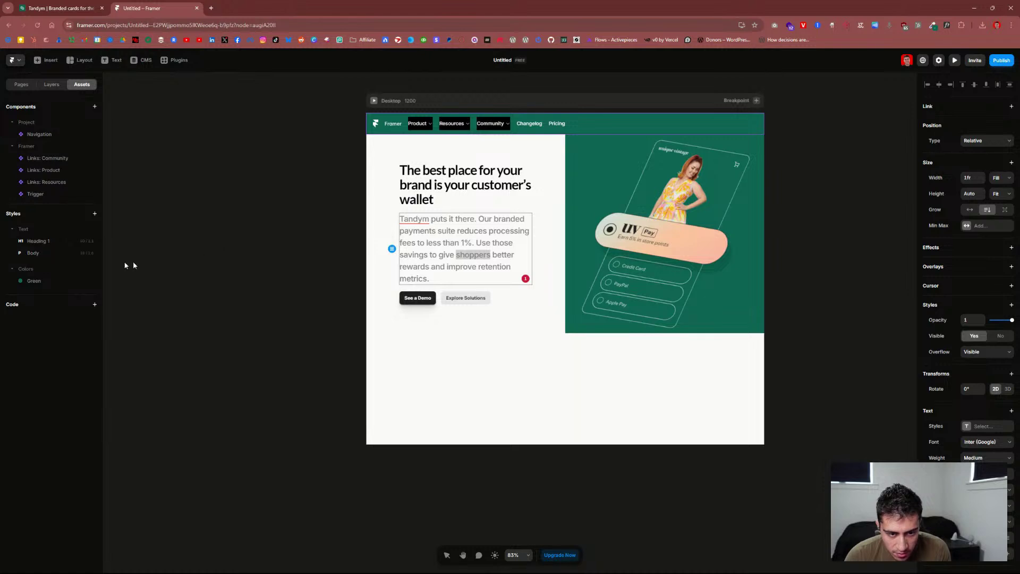
# Step: Review the Body and Heading 1 text style settings and rename the Green color style as Primary
pyautogui.click(56, 254)
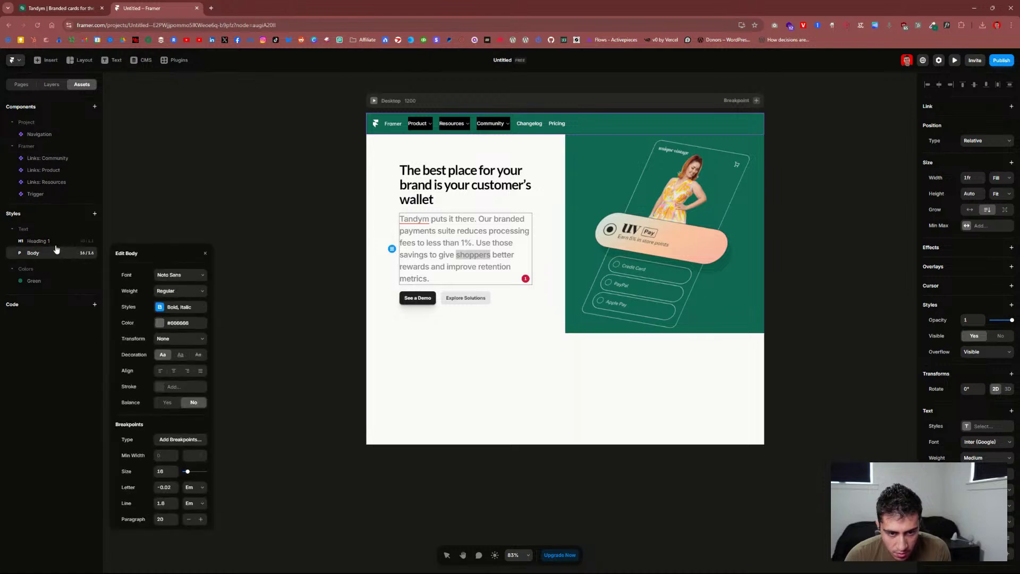
pyautogui.click(56, 243)
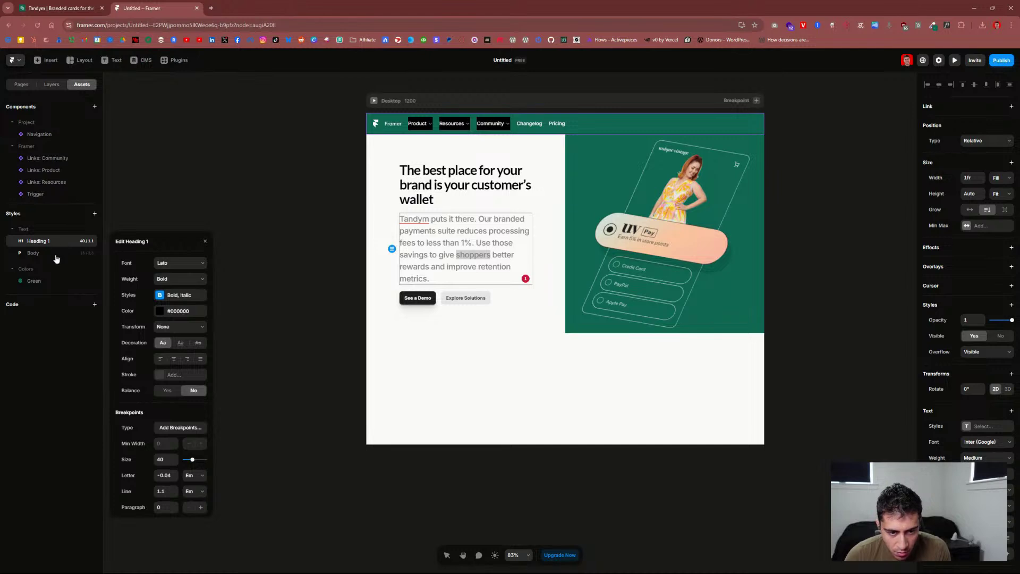
pyautogui.click(56, 255)
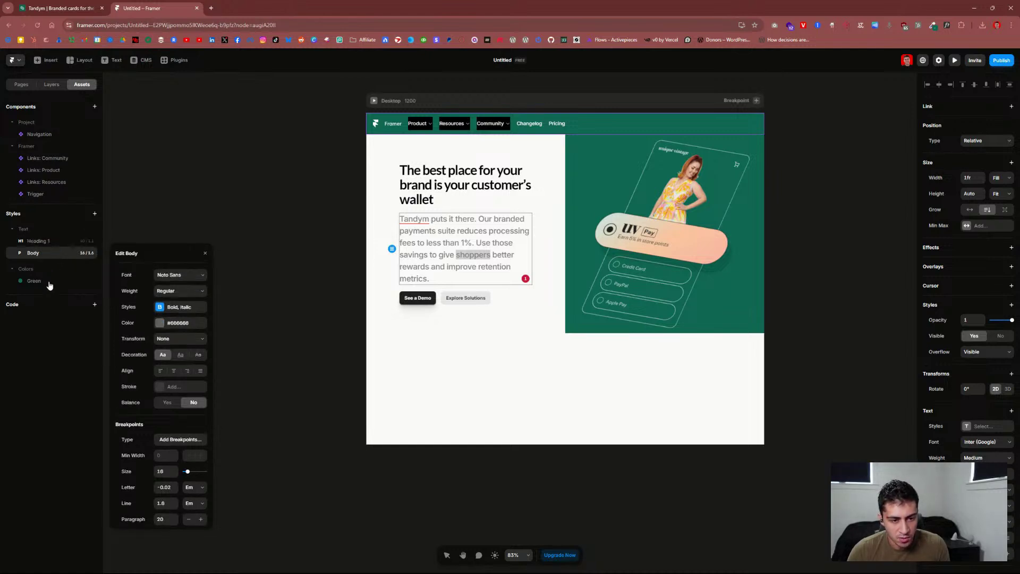
pyautogui.click(48, 282)
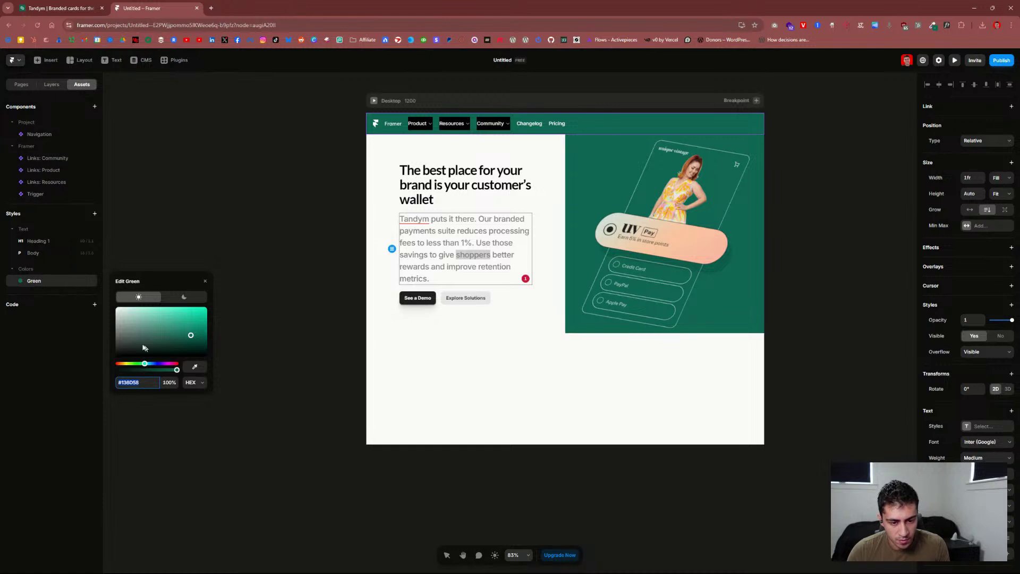
pyautogui.doubleClick(49, 281)
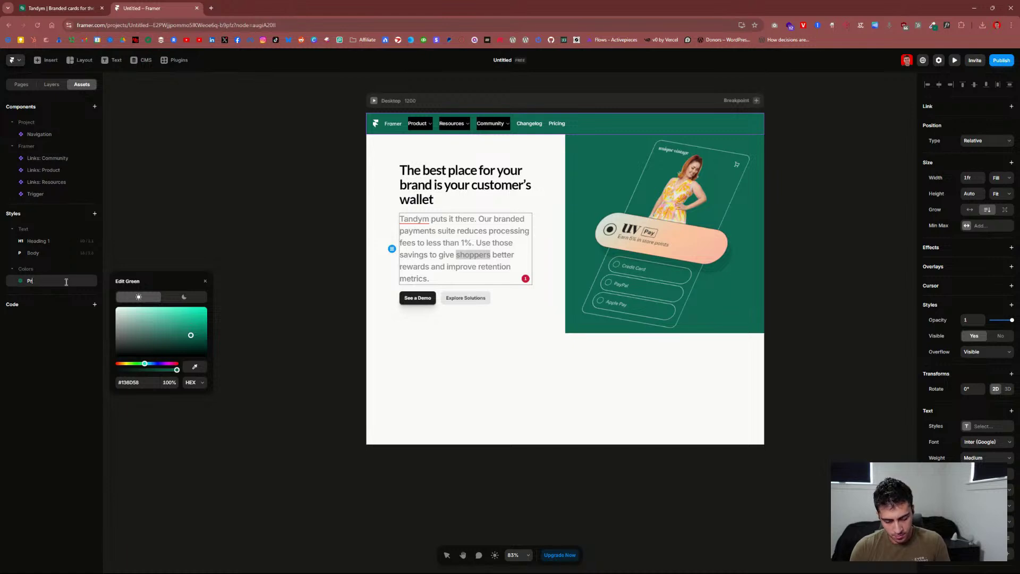
pyautogui.press('Return')
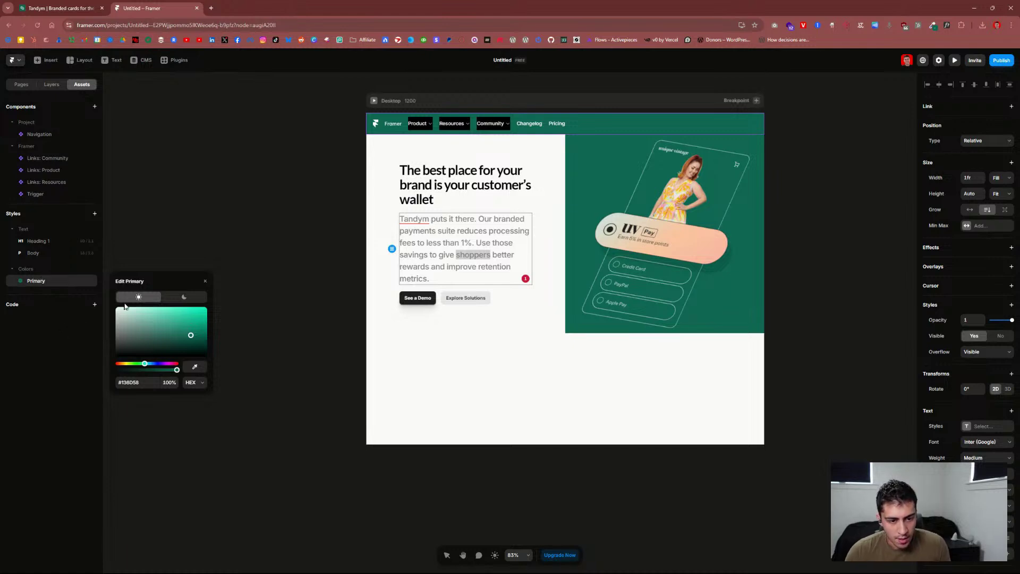
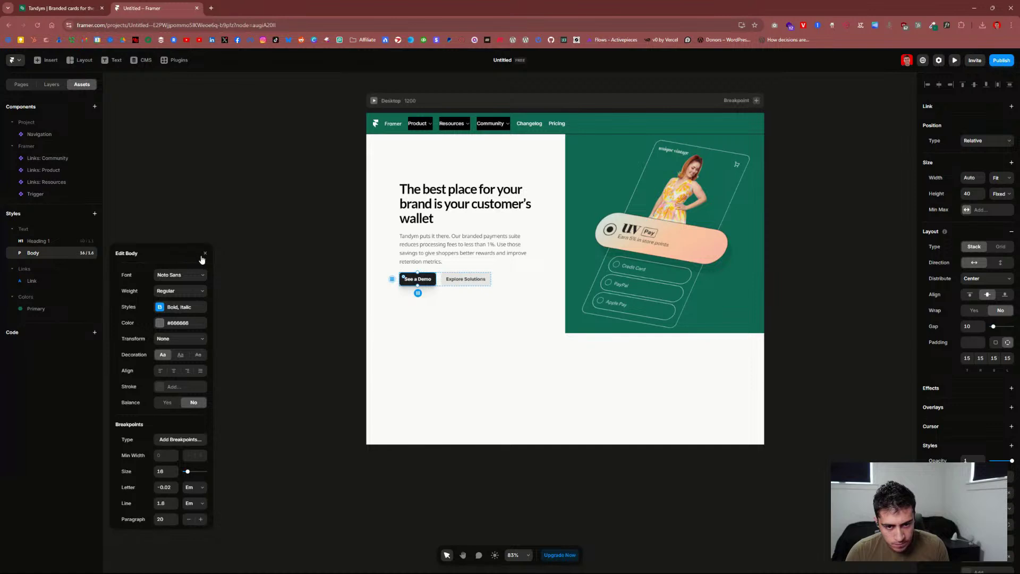
# Step: Close the Body style settings and apply the Body text style to the text of the hero's See a Demo button
pyautogui.click(205, 254)
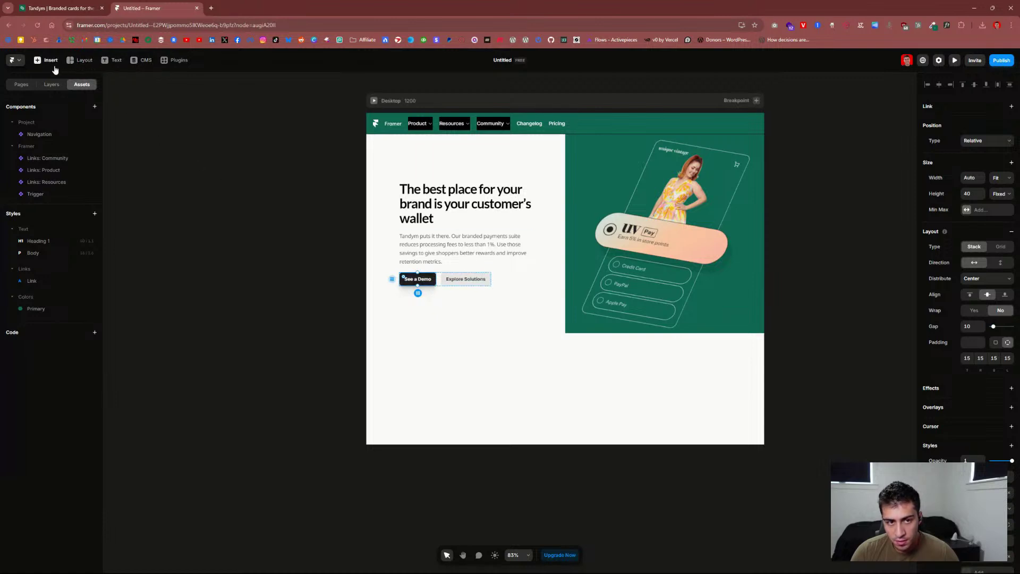
pyautogui.click(428, 281)
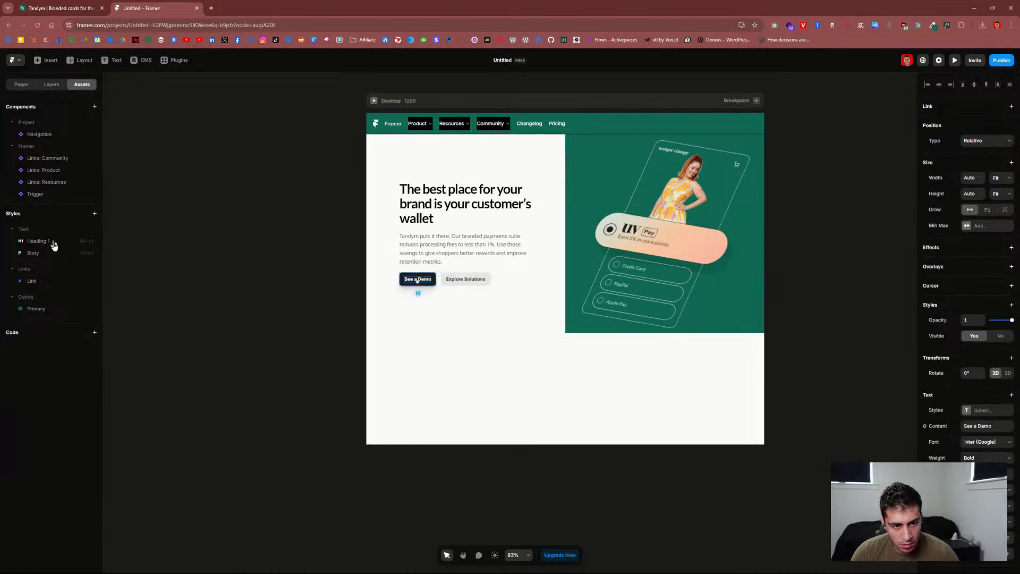
pyautogui.click(60, 87)
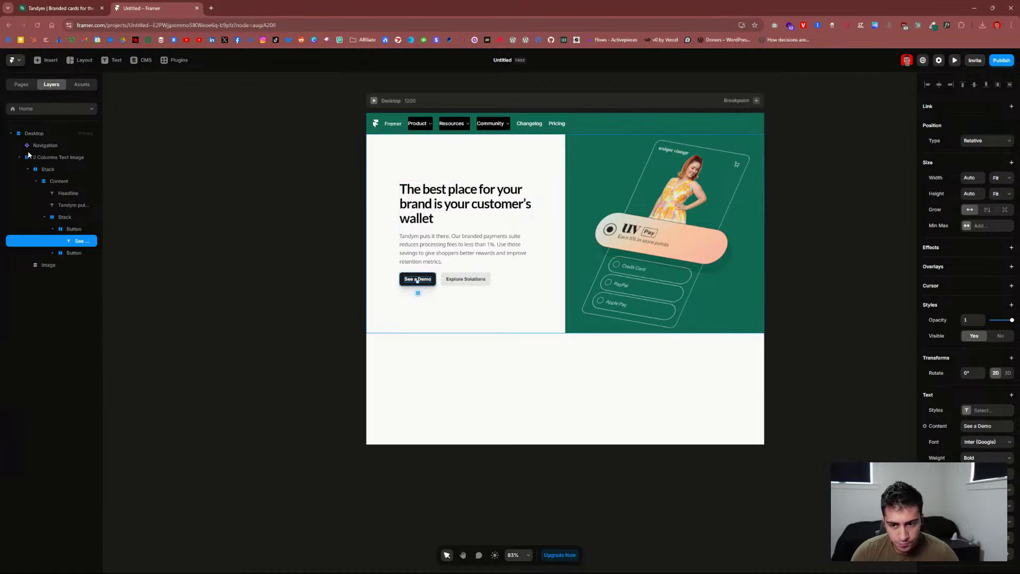
pyautogui.click(74, 231)
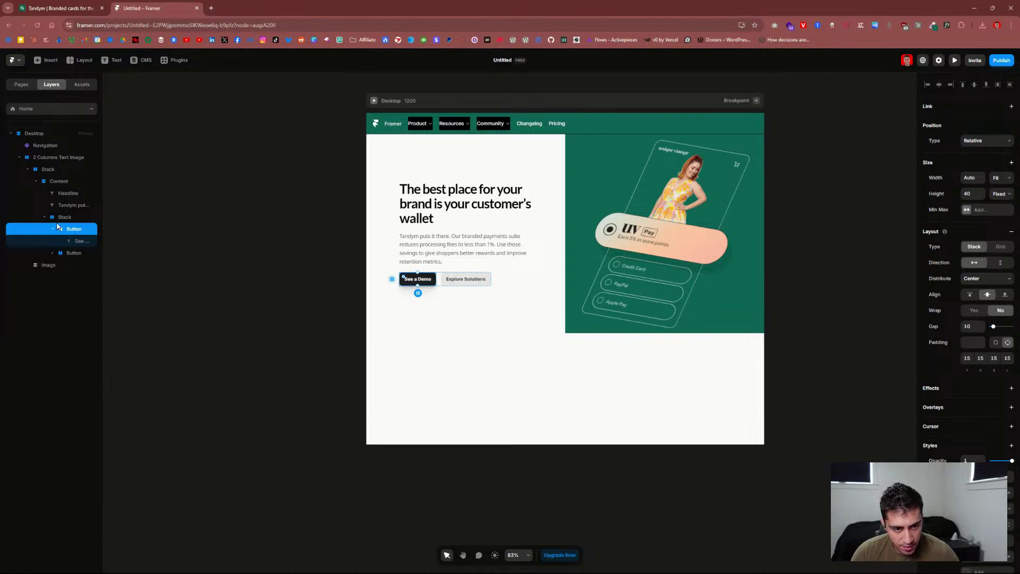
pyautogui.click(80, 242)
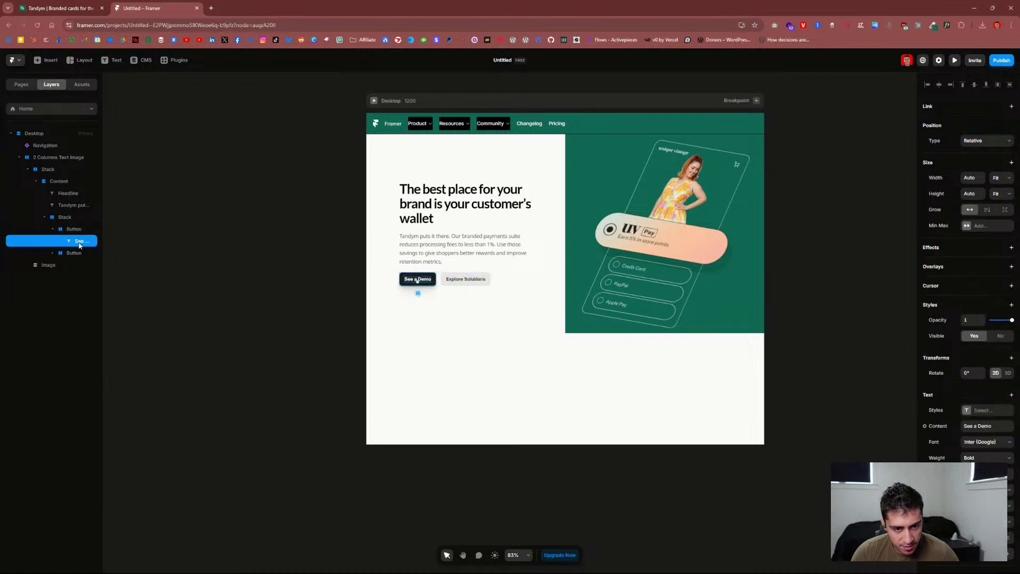
pyautogui.click(78, 234)
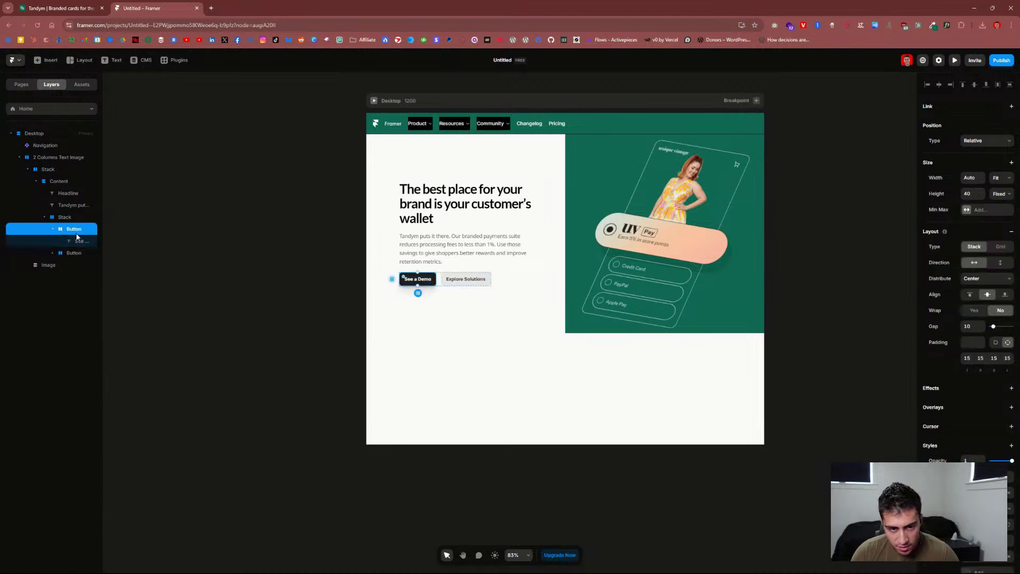
pyautogui.click(81, 248)
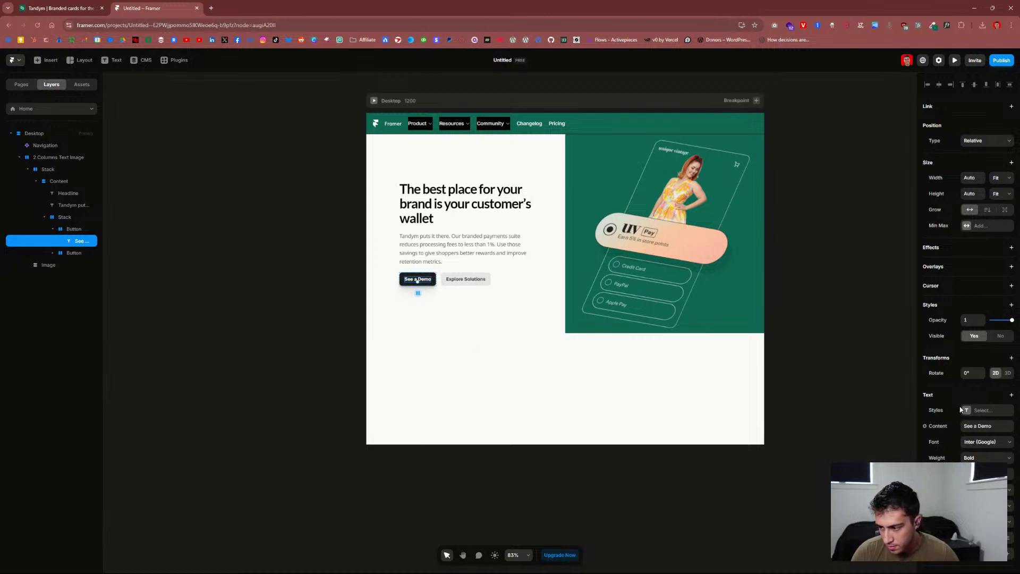
pyautogui.scroll(-2, 961, 409)
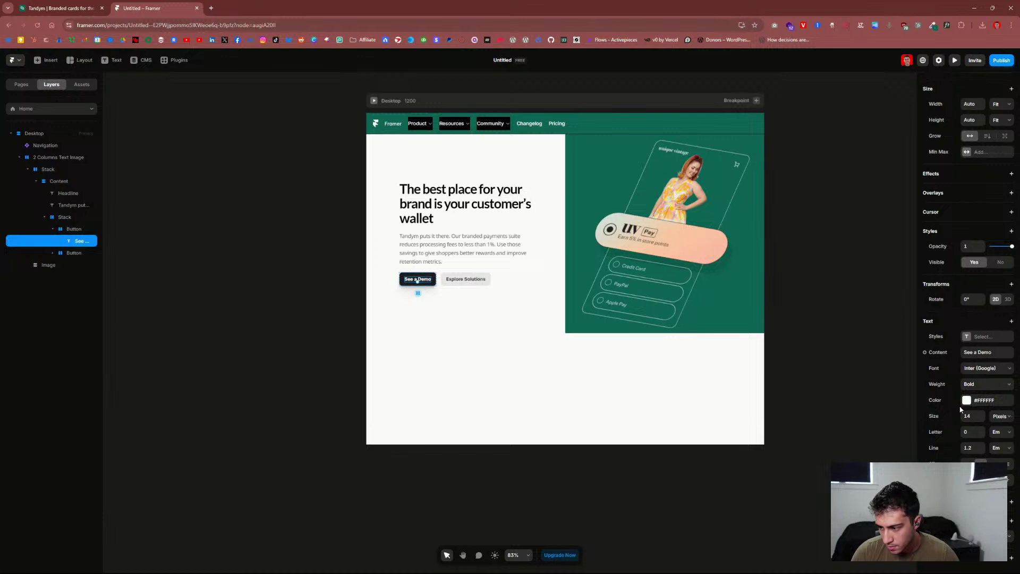
pyautogui.click(987, 341)
pyautogui.click(851, 409)
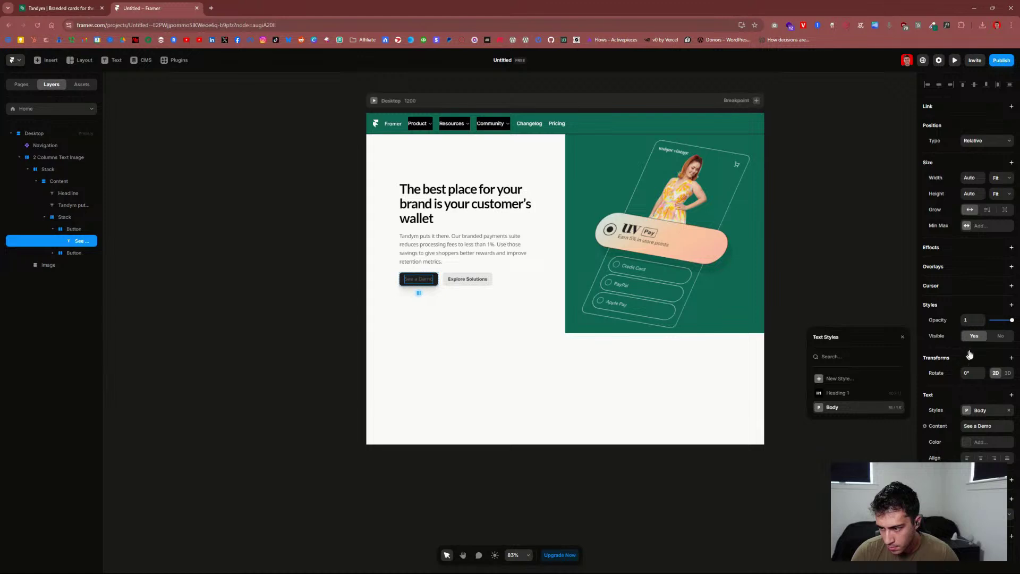
# Step: Set the See a Demo button text's color to #FFFFFF
pyautogui.click(986, 443)
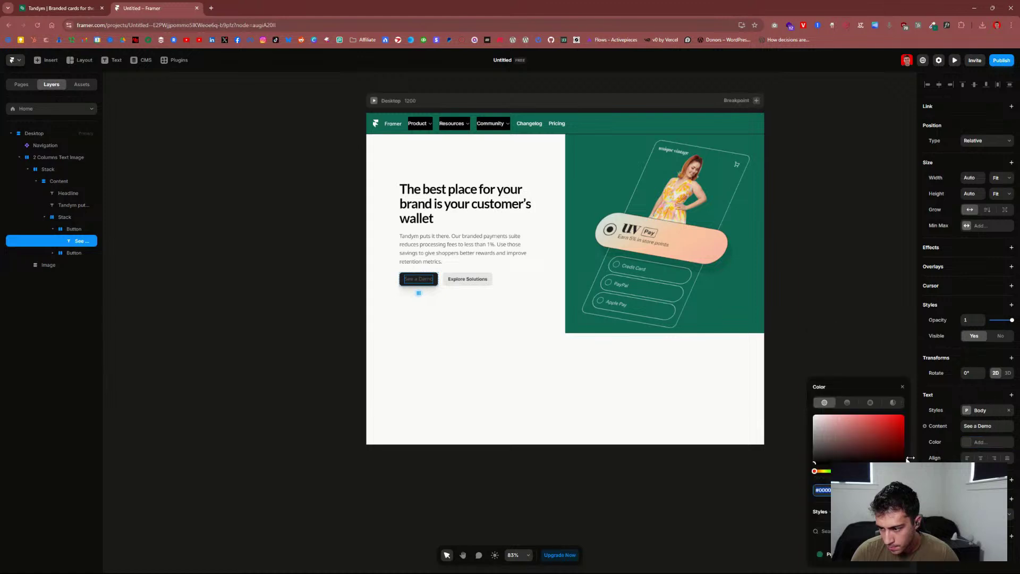
pyautogui.click(902, 387)
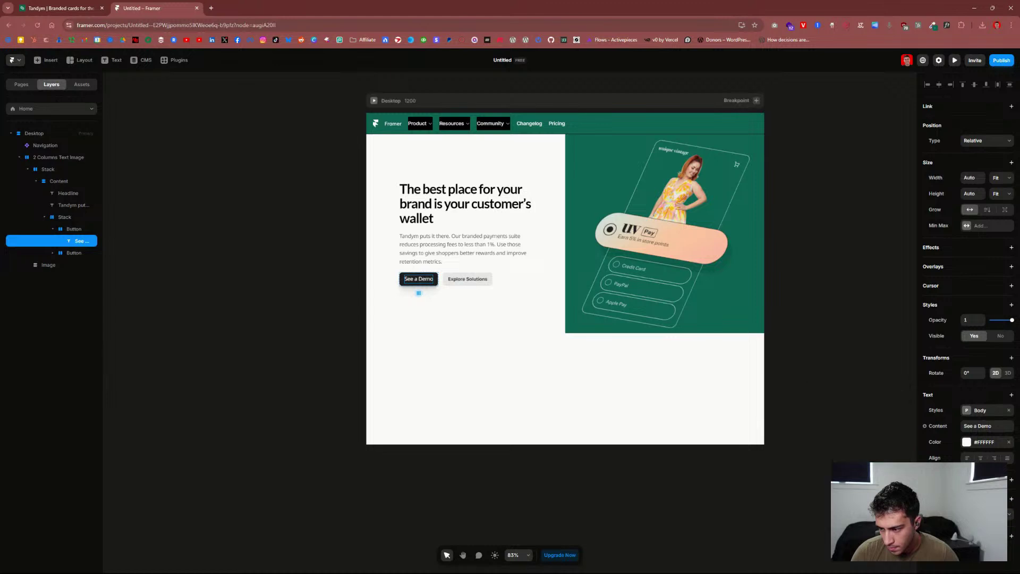
pyautogui.click(986, 514)
pyautogui.press('Escape')
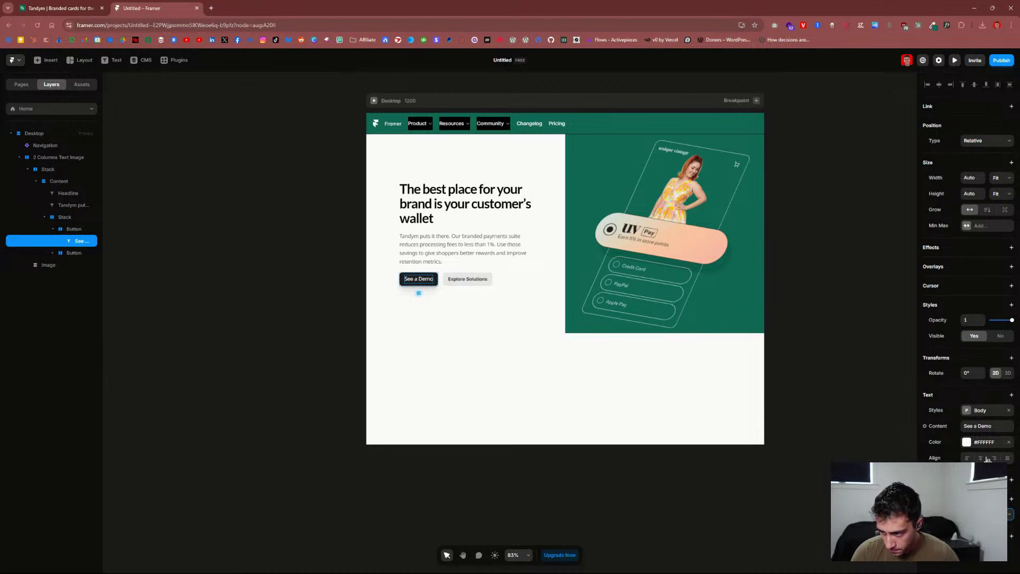
pyautogui.press('Escape')
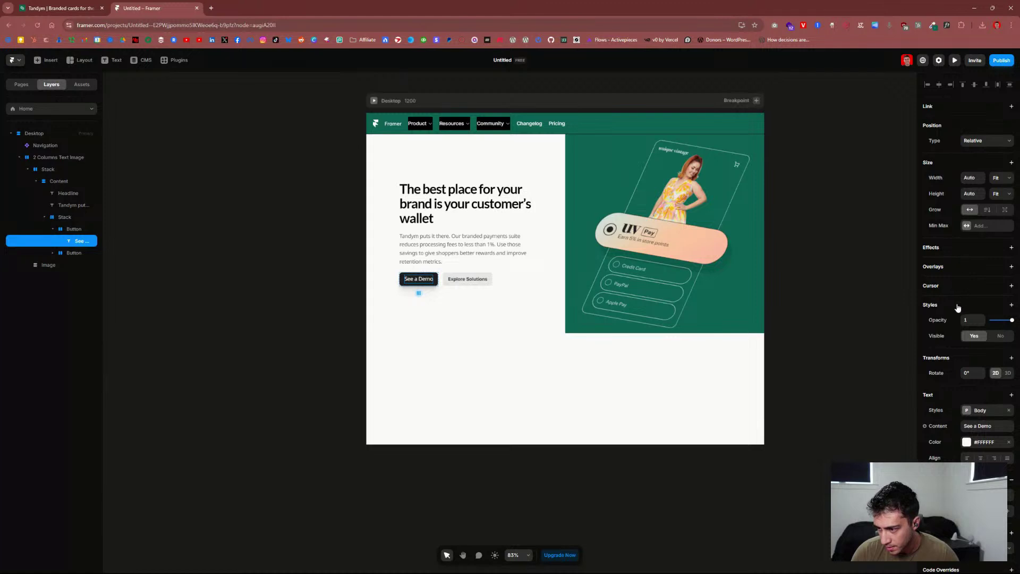
# Step: Check the link destinations and link styles available for the See a Demo text and return to the project's assets
pyautogui.click(954, 111)
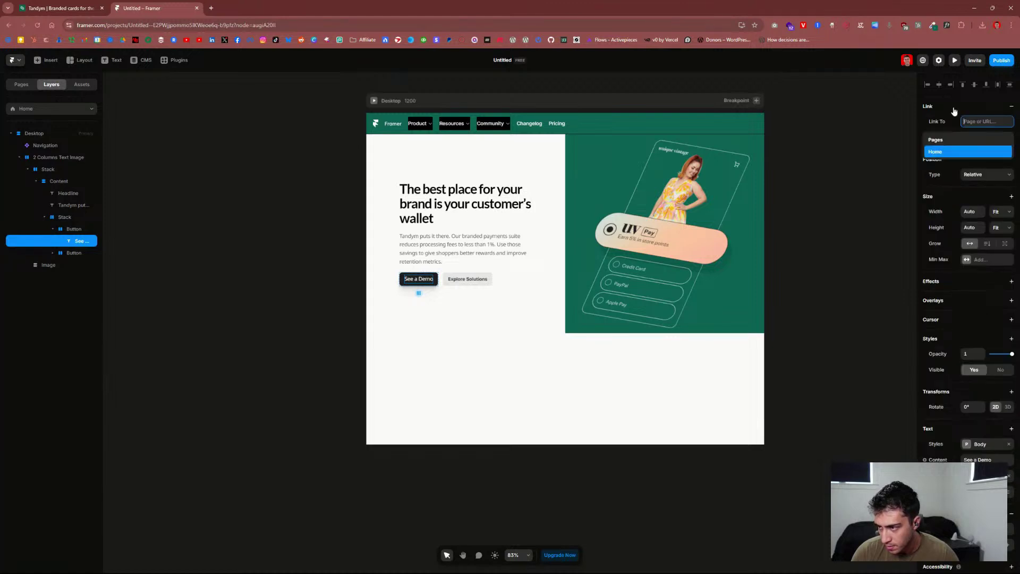
pyautogui.click(955, 111)
pyautogui.click(967, 113)
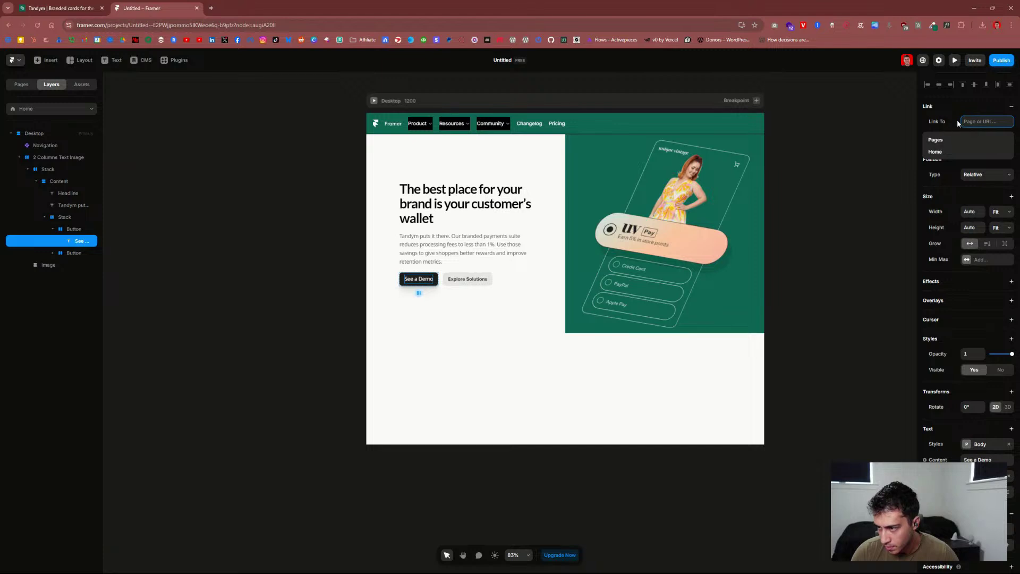
pyautogui.click(954, 124)
pyautogui.click(977, 139)
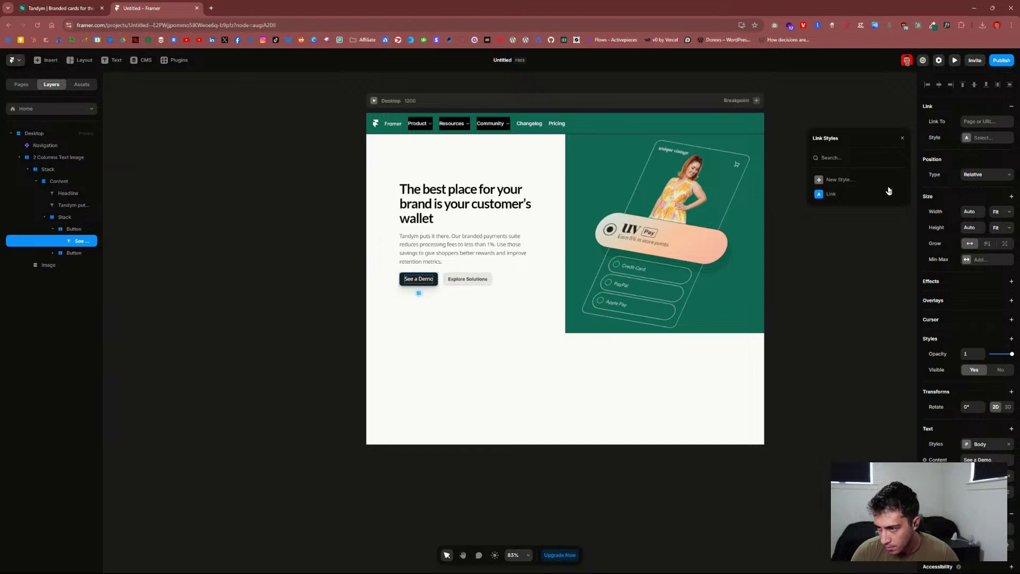
pyautogui.click(948, 144)
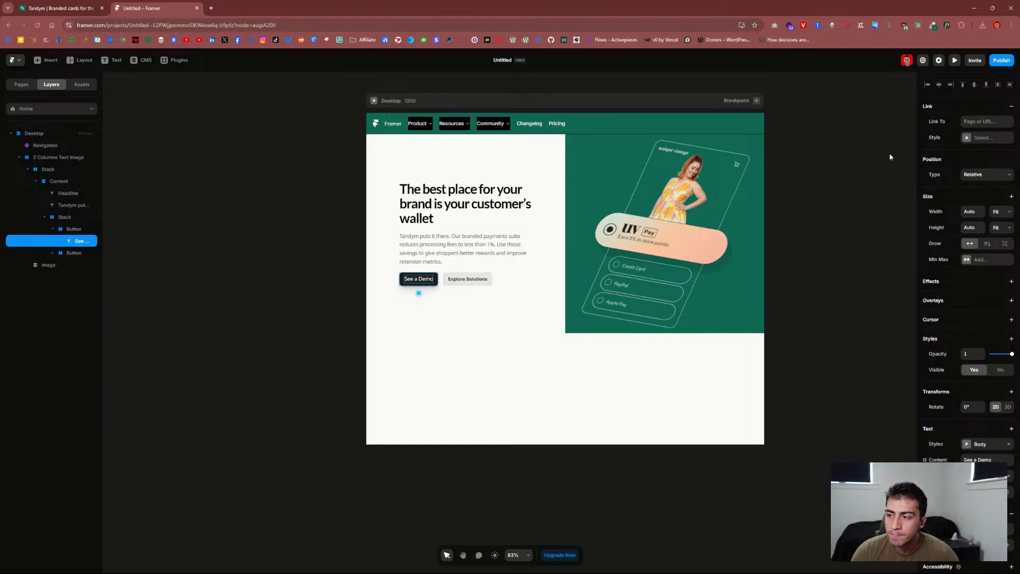
pyautogui.click(70, 86)
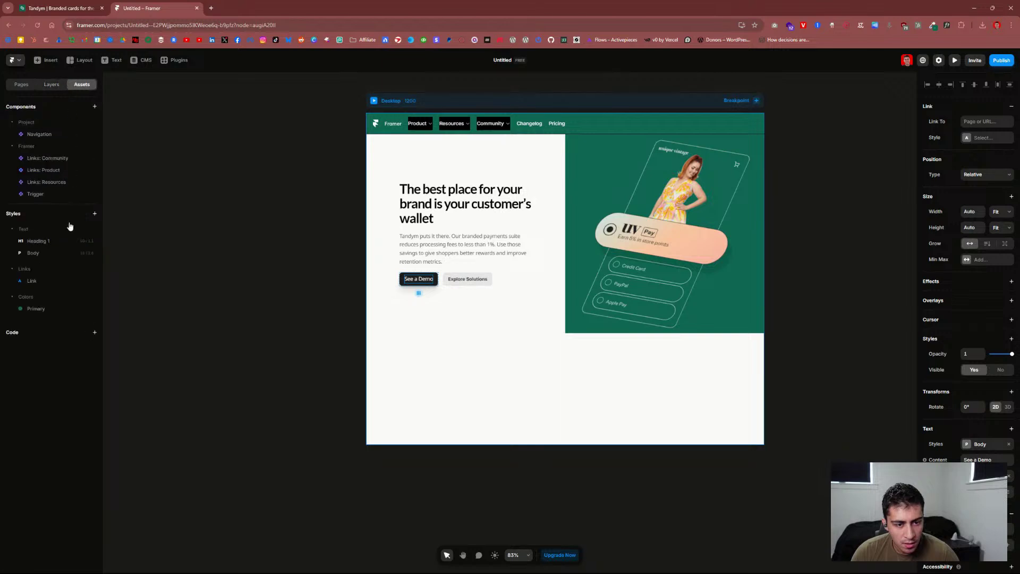
# Step: Review the default, hover and current settings of the Link style
pyautogui.click(48, 283)
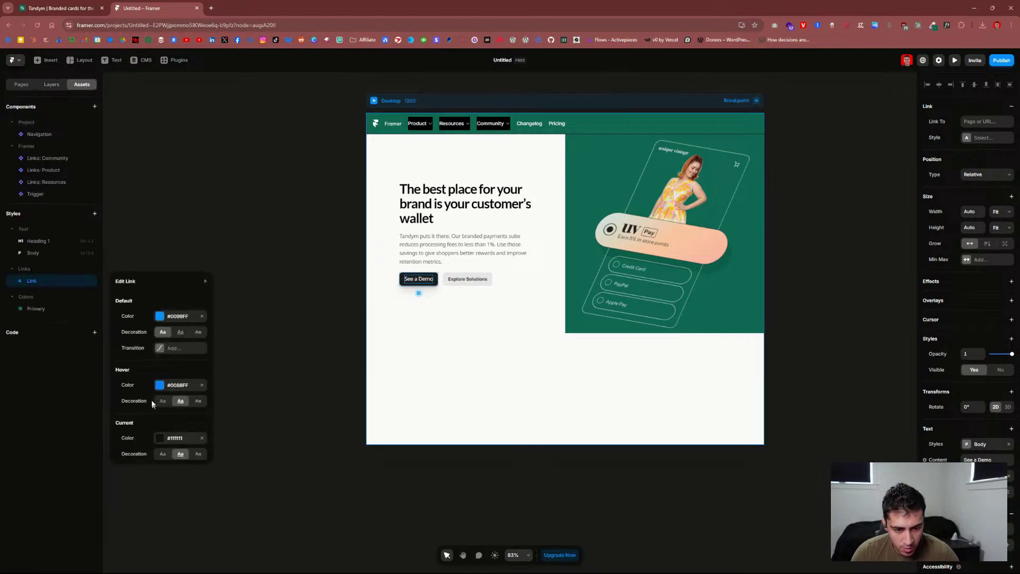
pyautogui.click(205, 281)
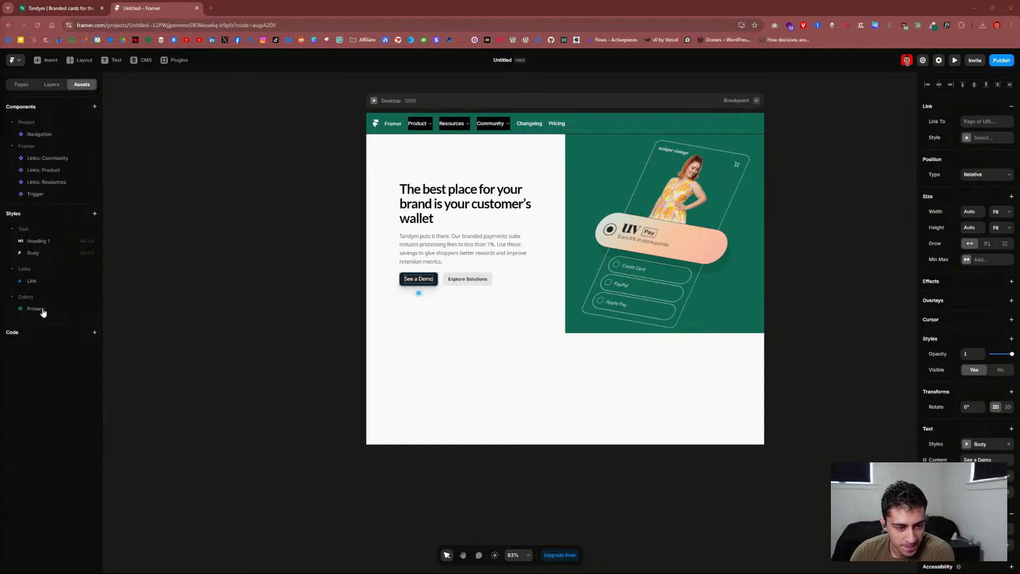
# Step: Switch to the Tandym website and inspect the font details of the "Shopping Experience" label with WhatFont
pyautogui.click(69, 6)
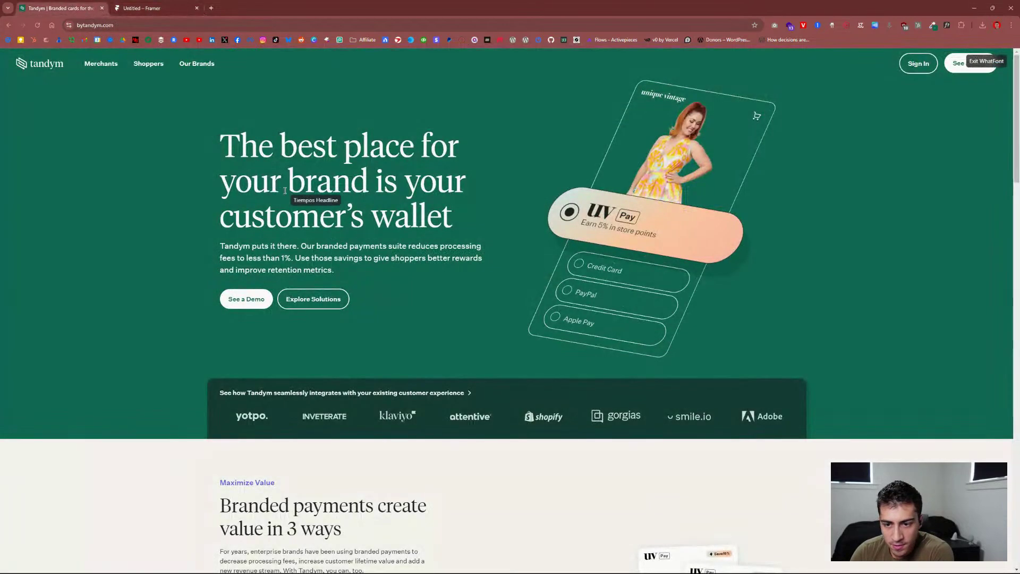
pyautogui.scroll(-4, 284, 188)
pyautogui.scroll(-2, 287, 189)
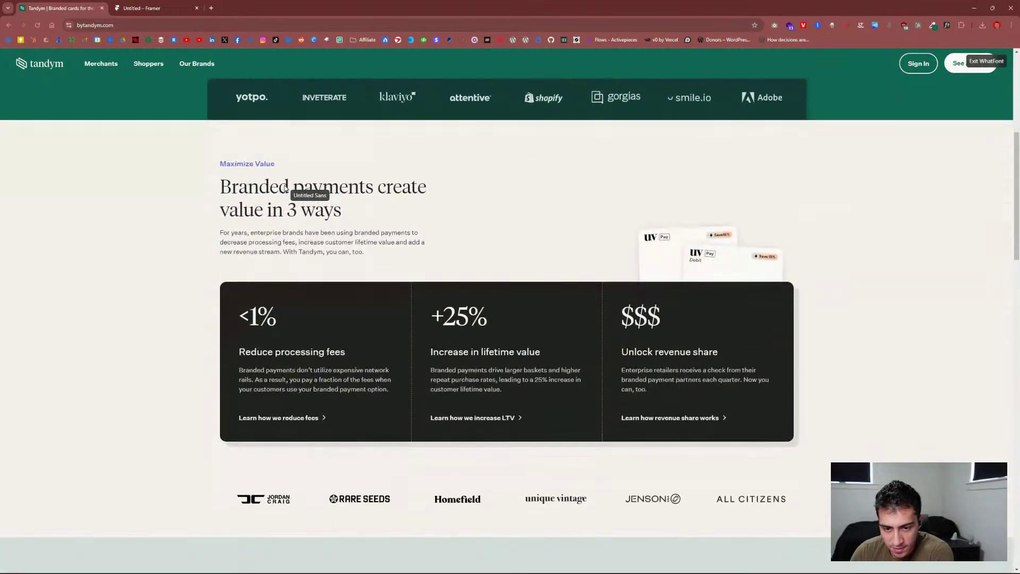
pyautogui.scroll(-1, 239, 120)
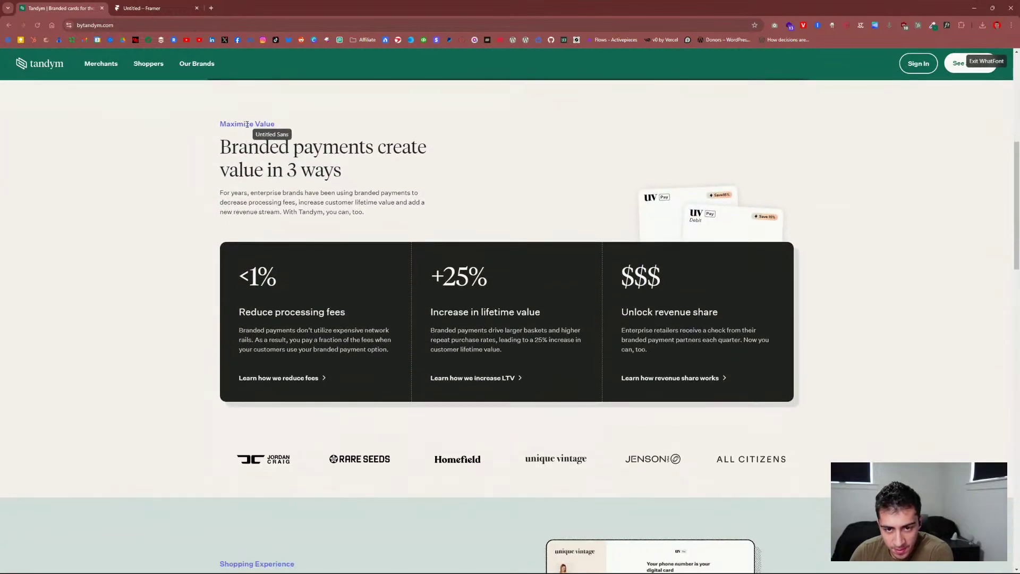
pyautogui.scroll(-2, 271, 138)
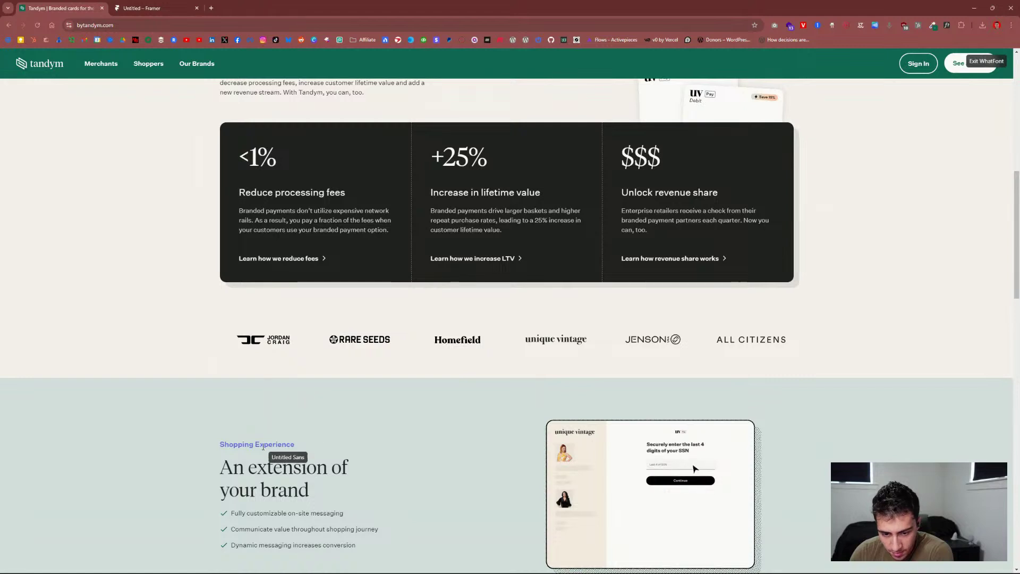
pyautogui.tripleClick(262, 445)
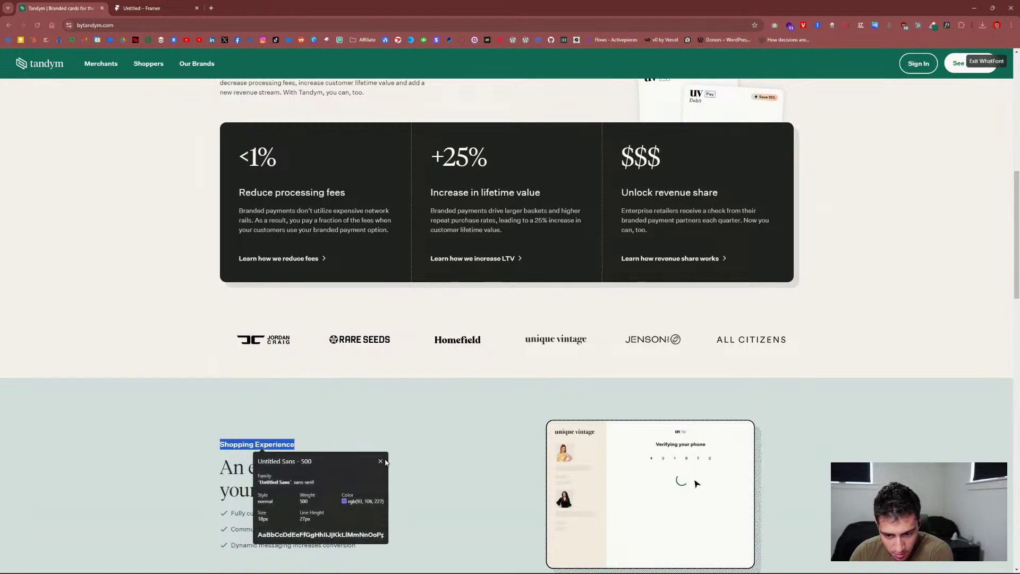
pyautogui.click(986, 61)
pyautogui.scroll(7, 772, 132)
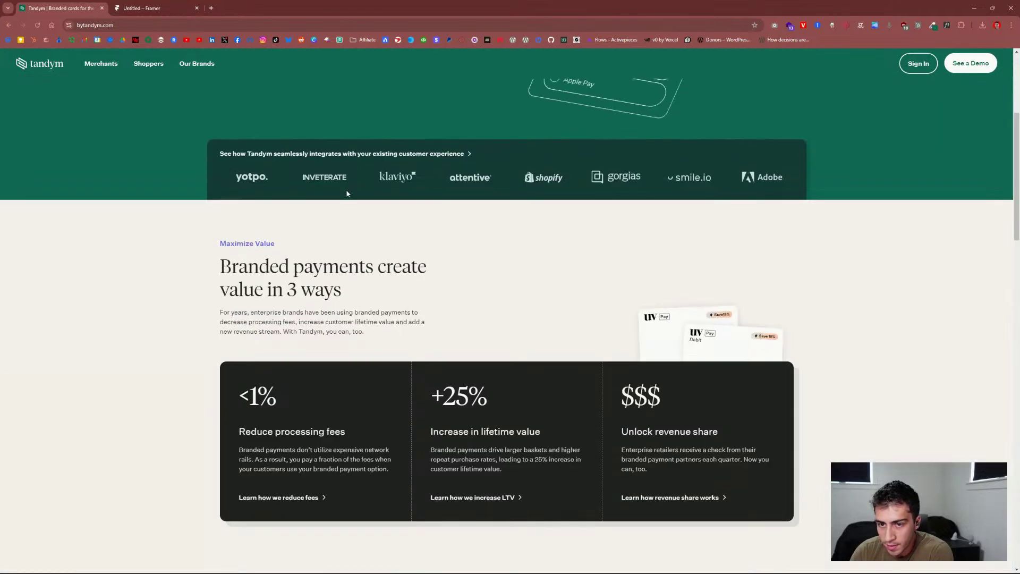
# Step: Compare the Tandym homepage's hero and following section with the navigation bar and hero built in Framer
pyautogui.click(159, 8)
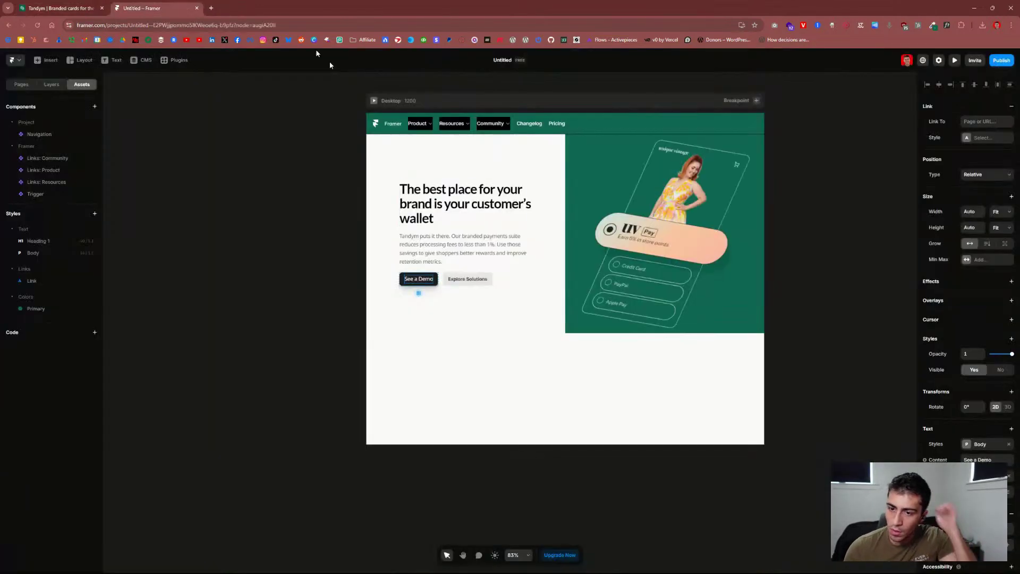
pyautogui.click(59, 8)
pyautogui.scroll(-3, 336, 348)
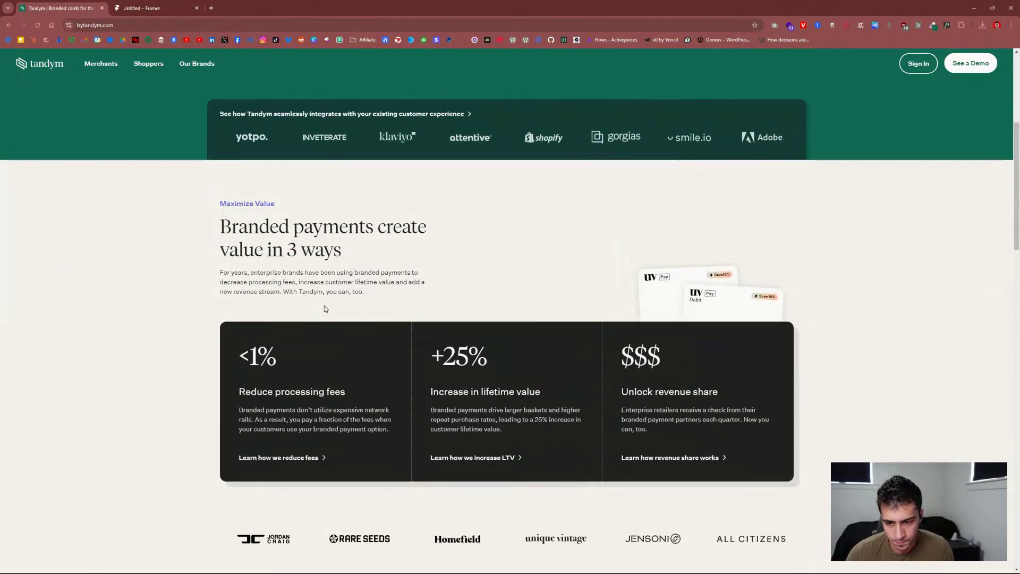
pyautogui.scroll(5, 325, 308)
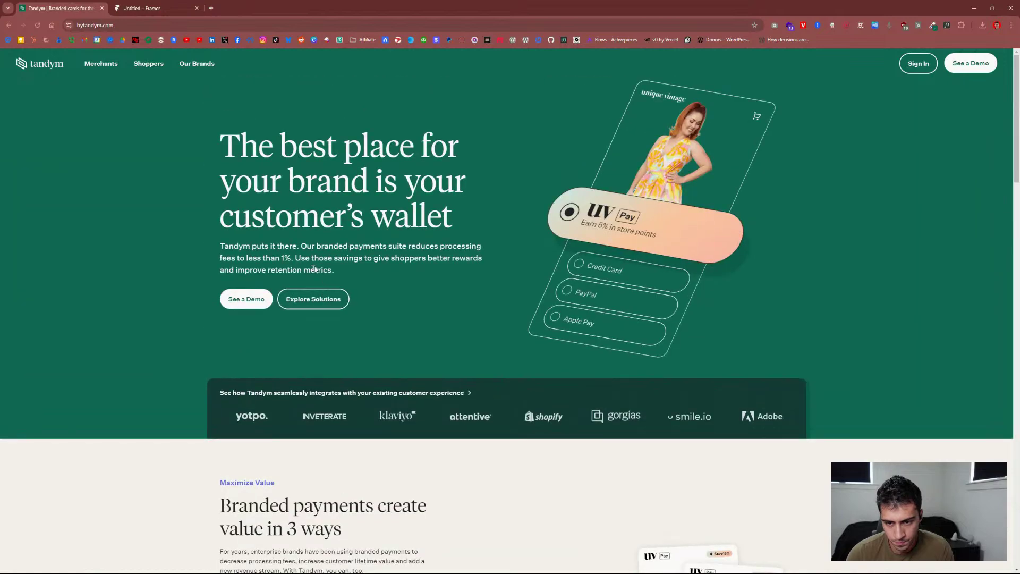
pyautogui.click(151, 8)
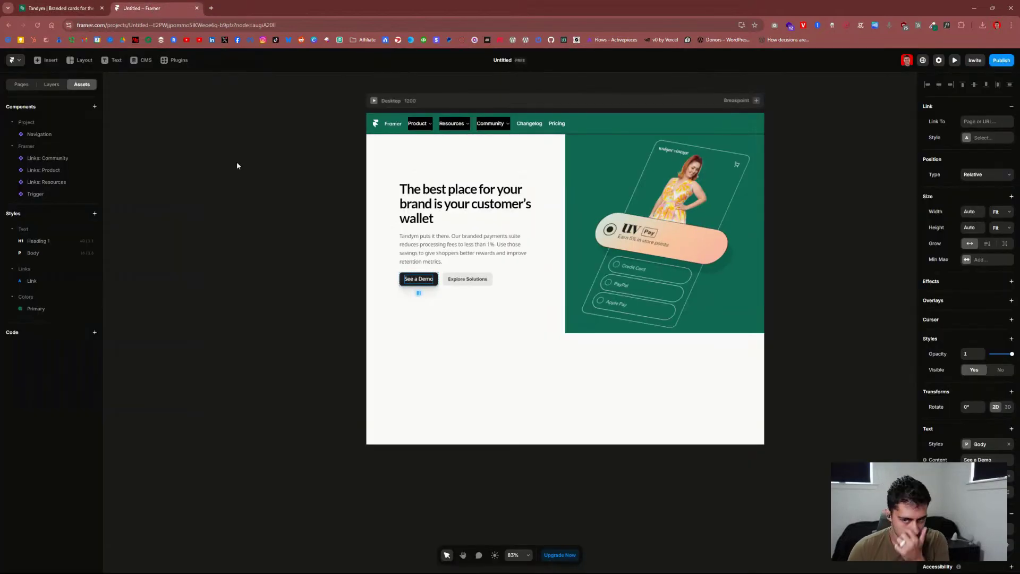
pyautogui.click(493, 125)
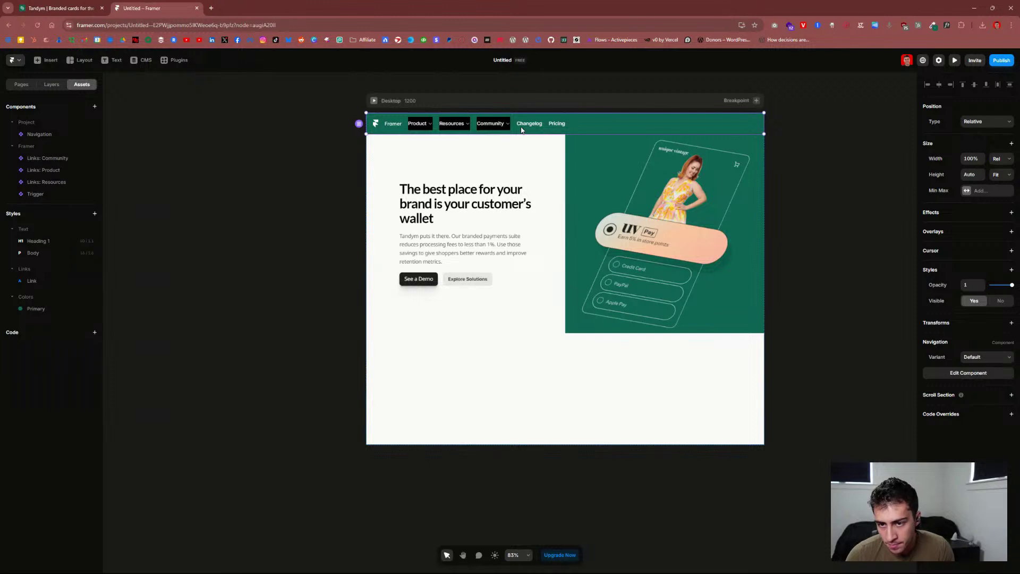
pyautogui.click(483, 278)
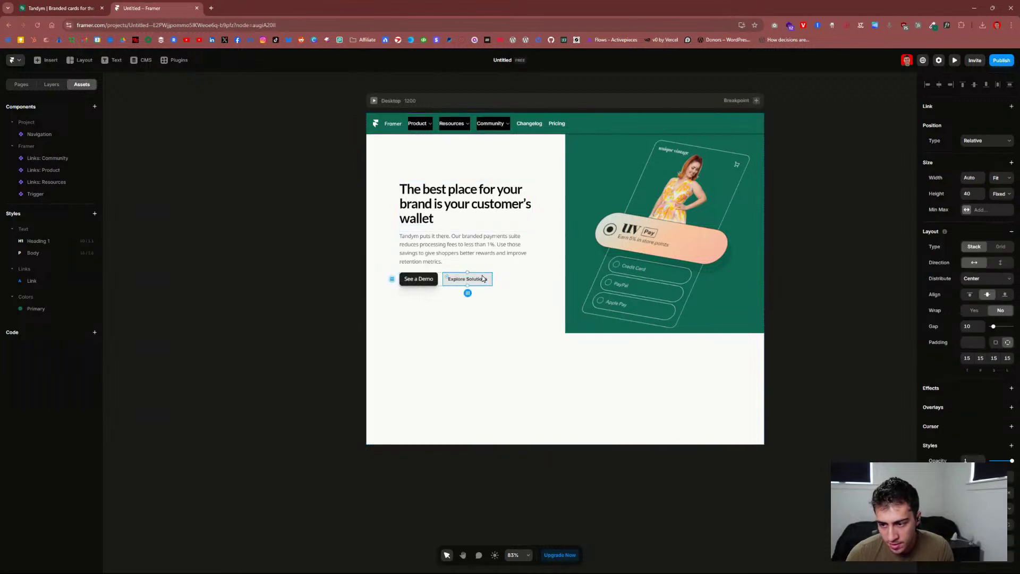
pyautogui.click(76, 9)
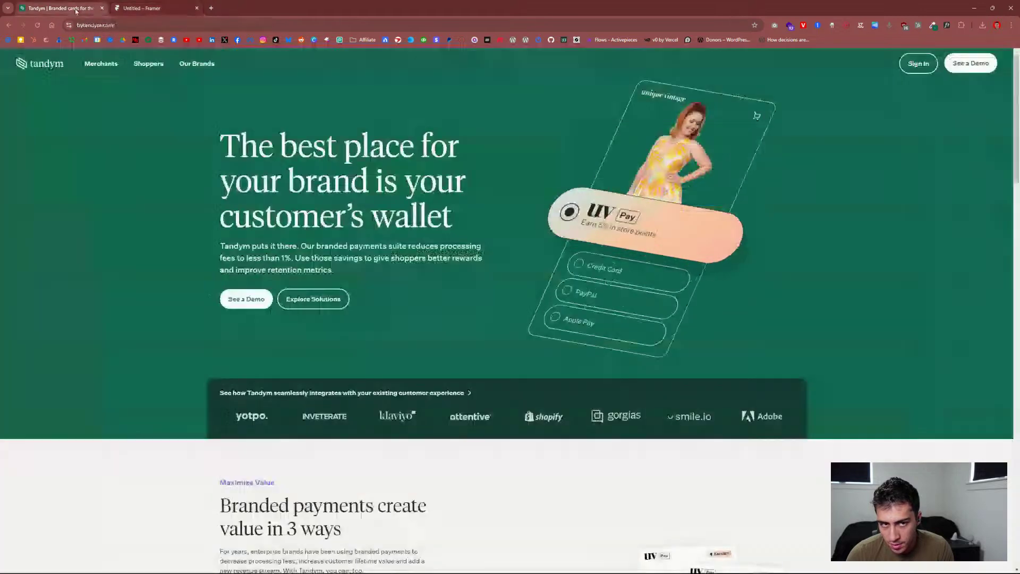
# Step: In Framer, set the fill of the hero section's text column to the Primary color style
pyautogui.click(154, 9)
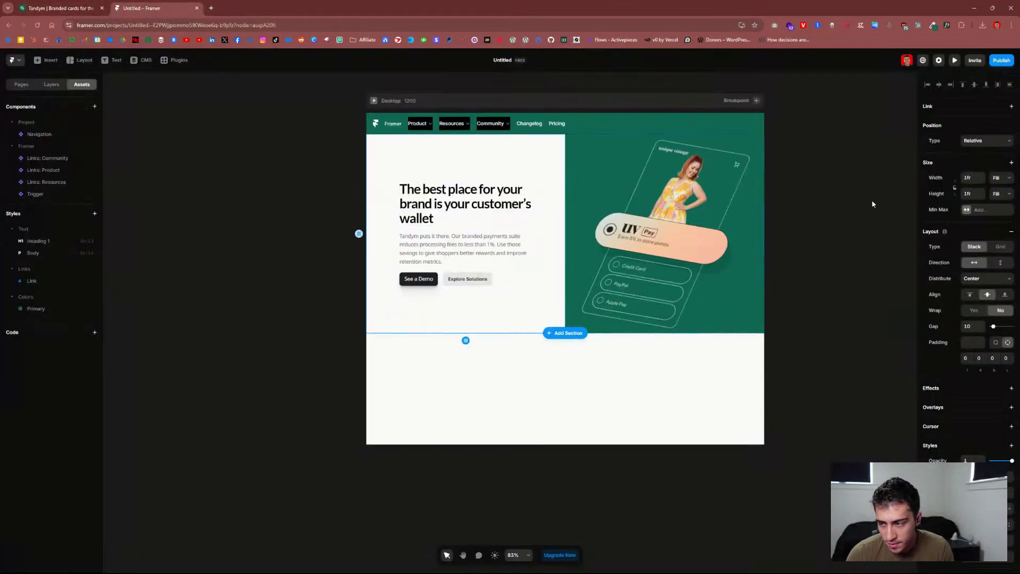
pyautogui.scroll(-2, 997, 428)
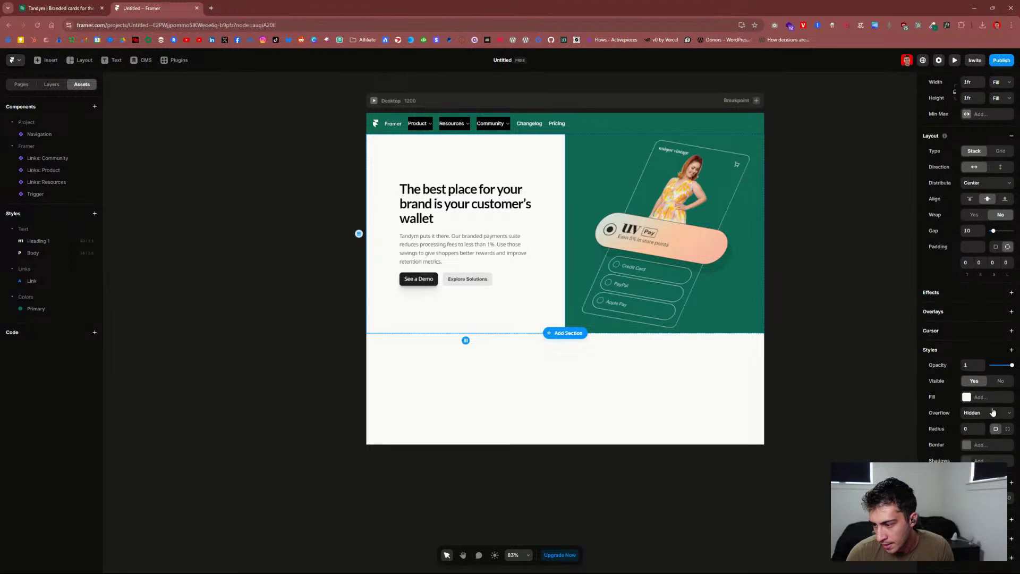
pyautogui.click(986, 398)
pyautogui.hotkey('ctrl', 'v')
pyautogui.press('Return')
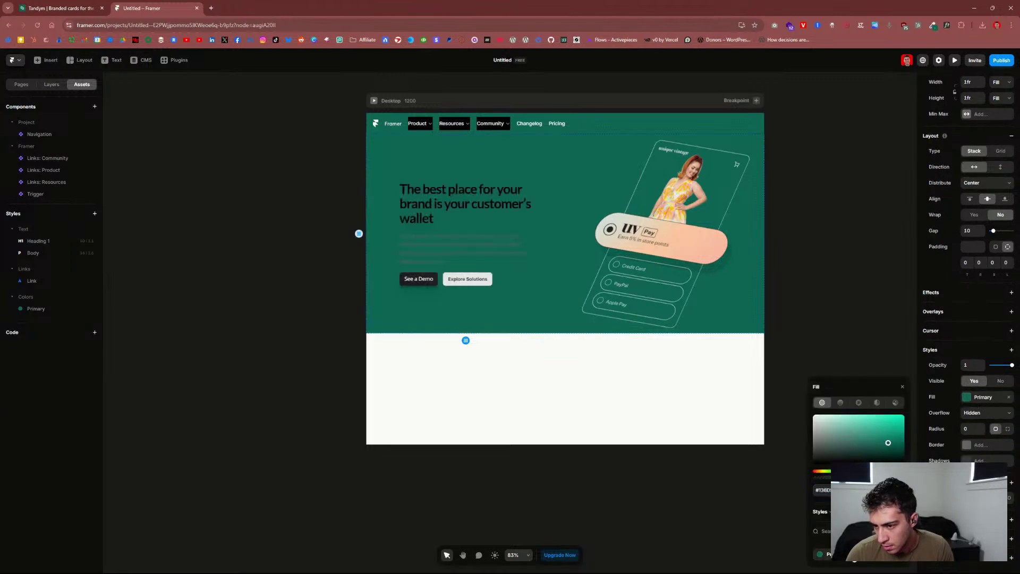
# Step: Set the hero heading's text color to white (#FFFFFF)
pyautogui.click(477, 202)
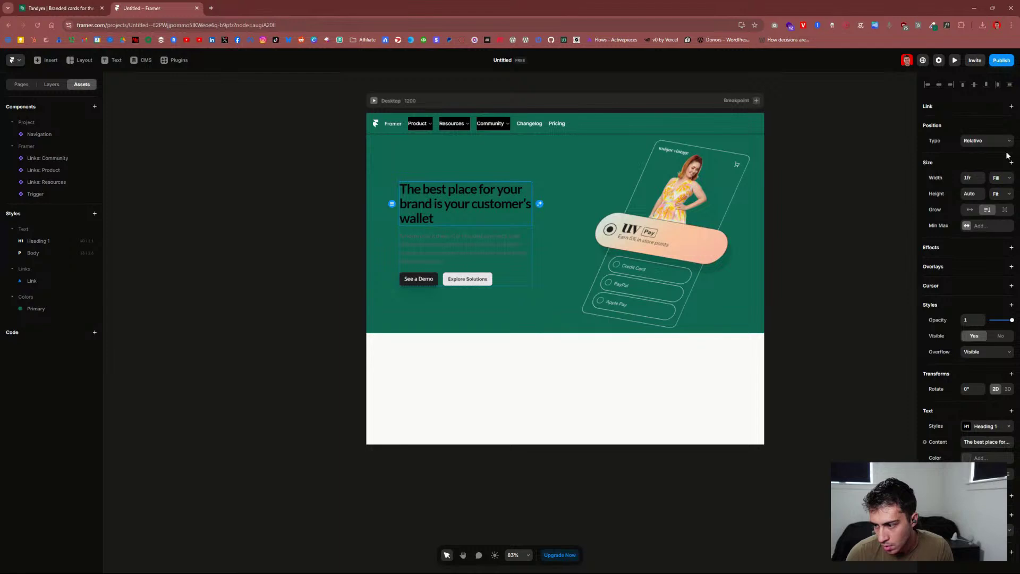
pyautogui.click(981, 458)
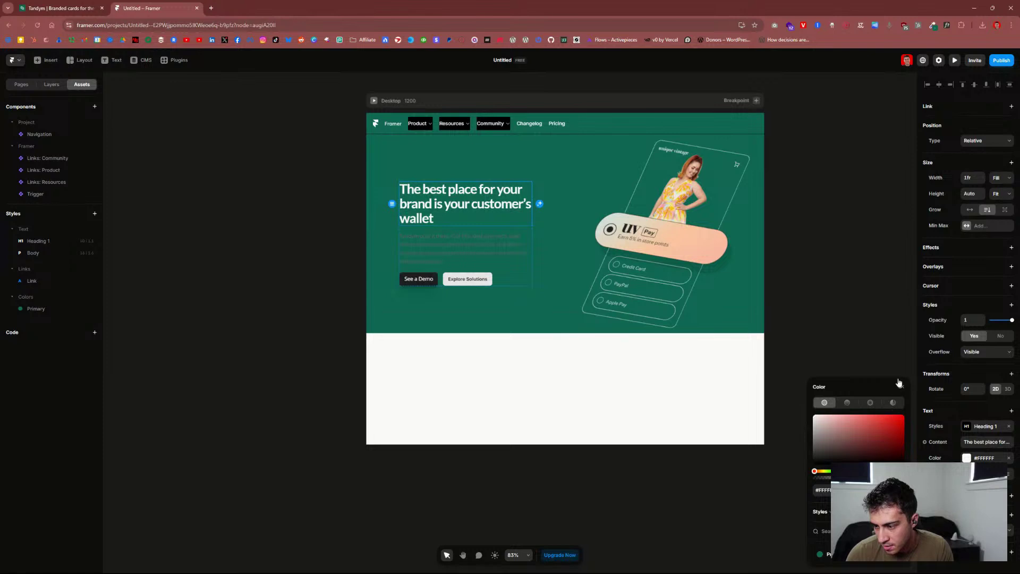
pyautogui.click(817, 363)
# Step: Set the text color of the hero paragraph below the heading to white (#FFFFFF)
pyautogui.click(445, 255)
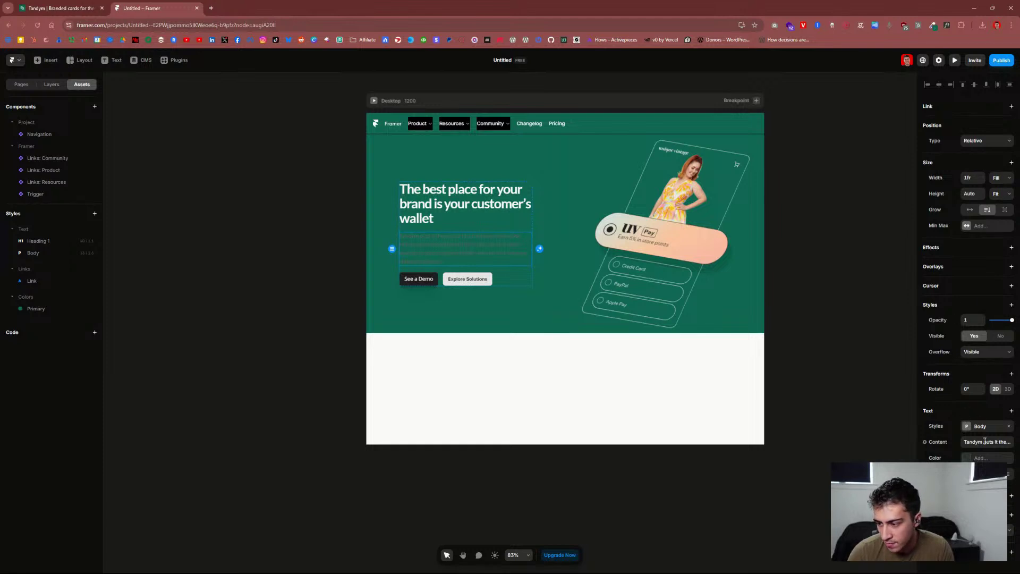
pyautogui.click(978, 457)
pyautogui.click(829, 434)
pyautogui.moveTo(829, 433); pyautogui.dragTo(796, 411)
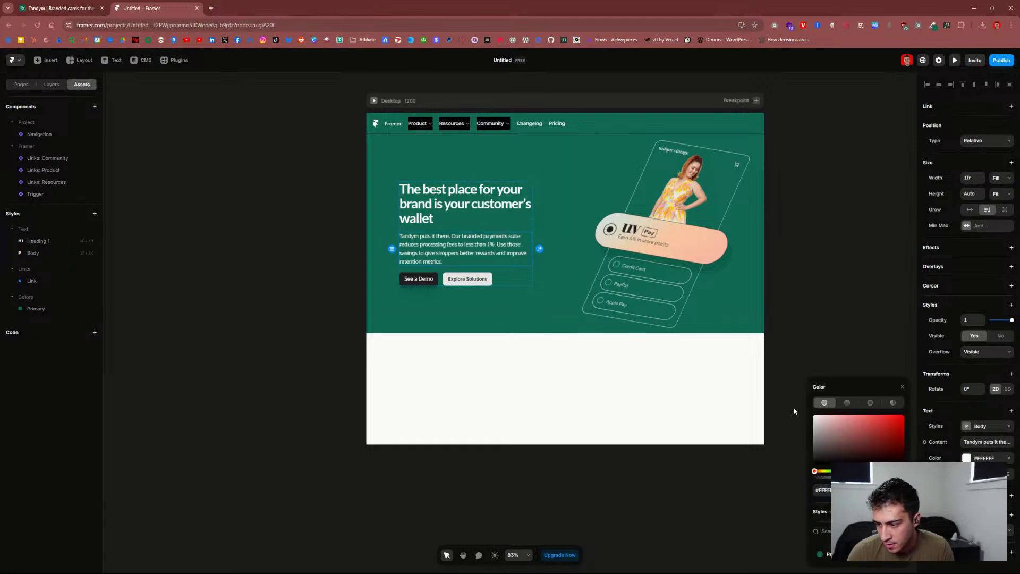
pyautogui.click(902, 389)
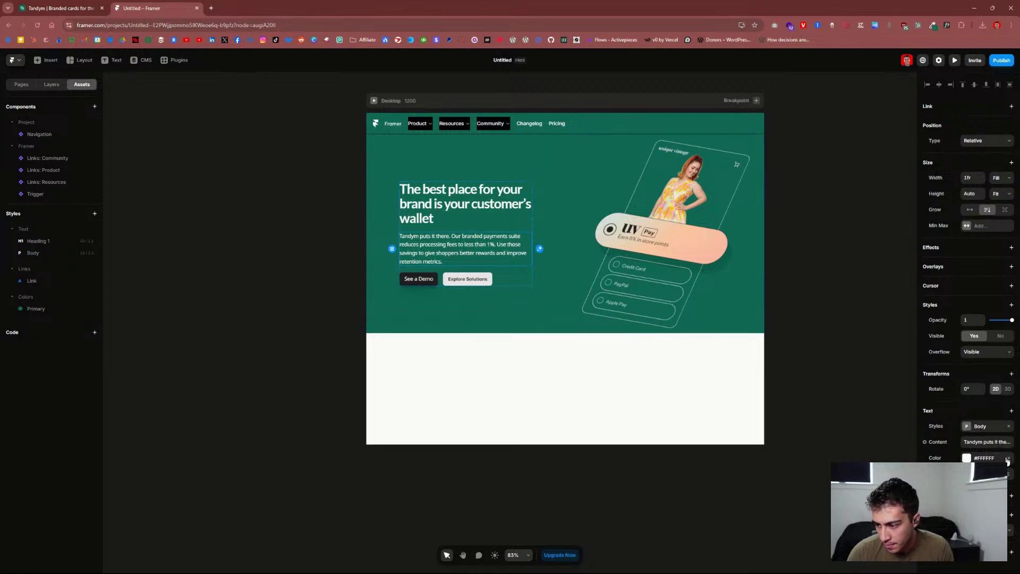
# Step: Switch to the Tandym website and review the sections below its hero, returning to Framer when done
pyautogui.click(58, 8)
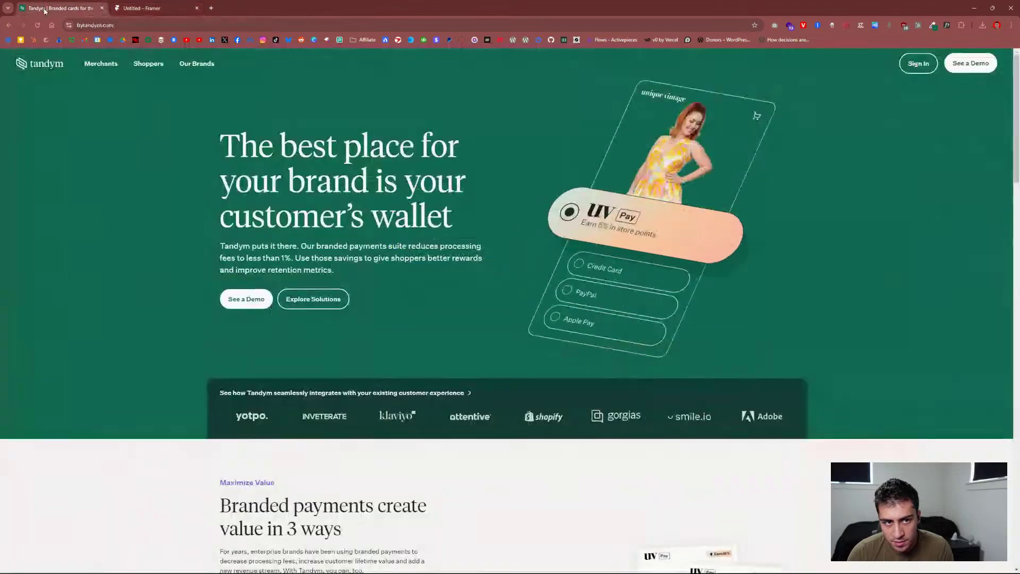
pyautogui.scroll(-15, 306, 262)
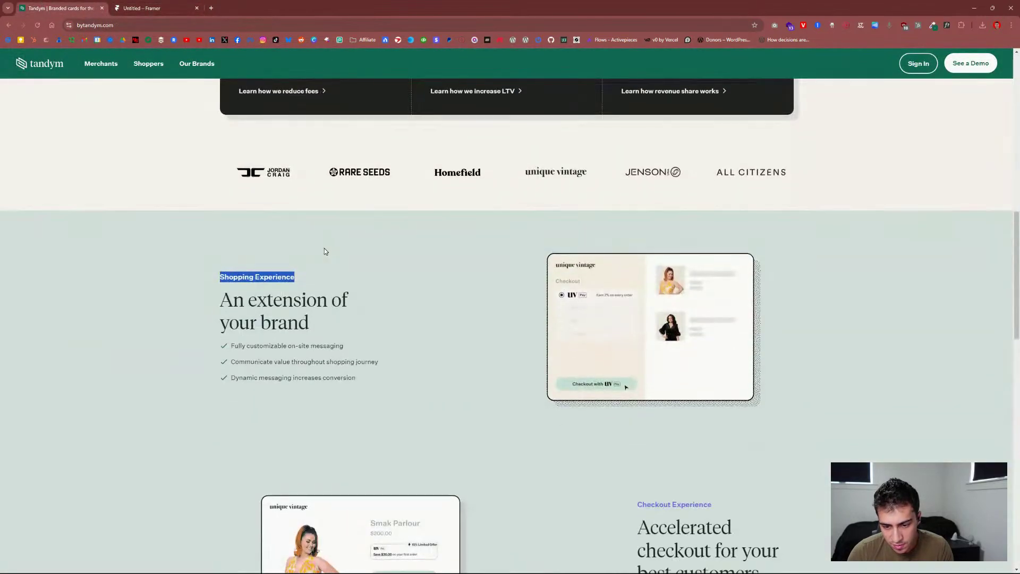
pyautogui.scroll(-5, 331, 290)
pyautogui.scroll(20, 332, 287)
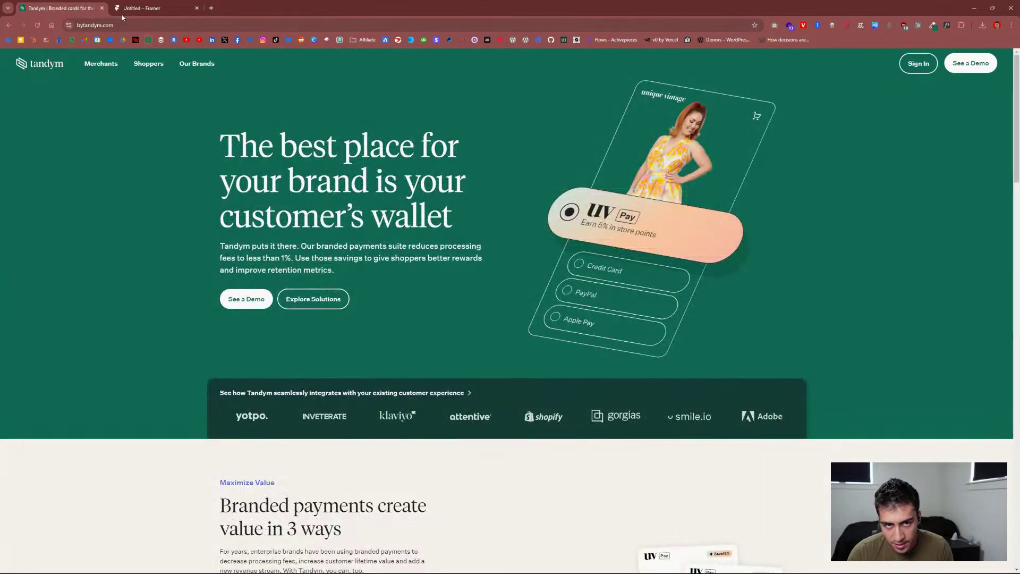
pyautogui.moveTo(133, 8)
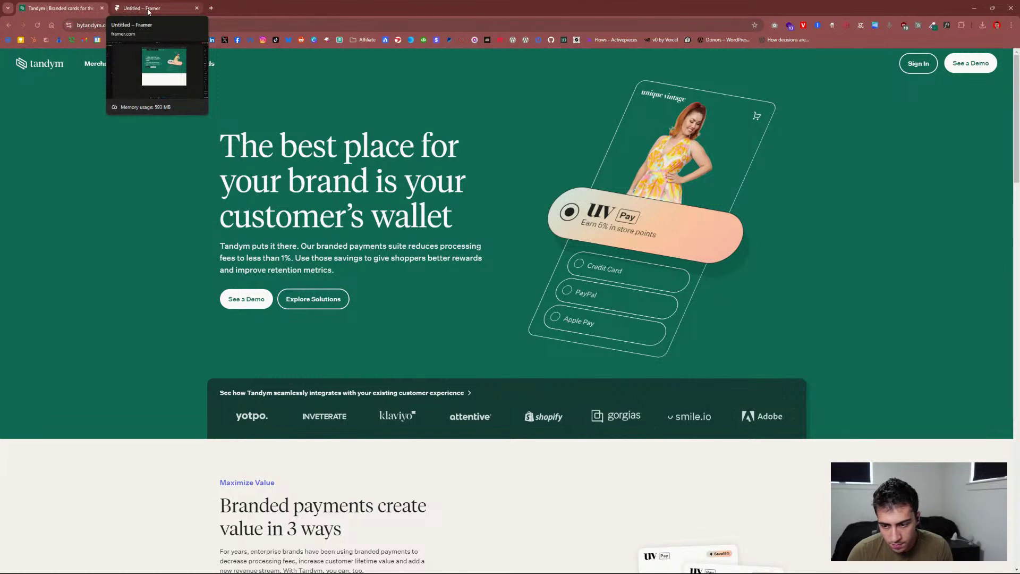
pyautogui.click(148, 9)
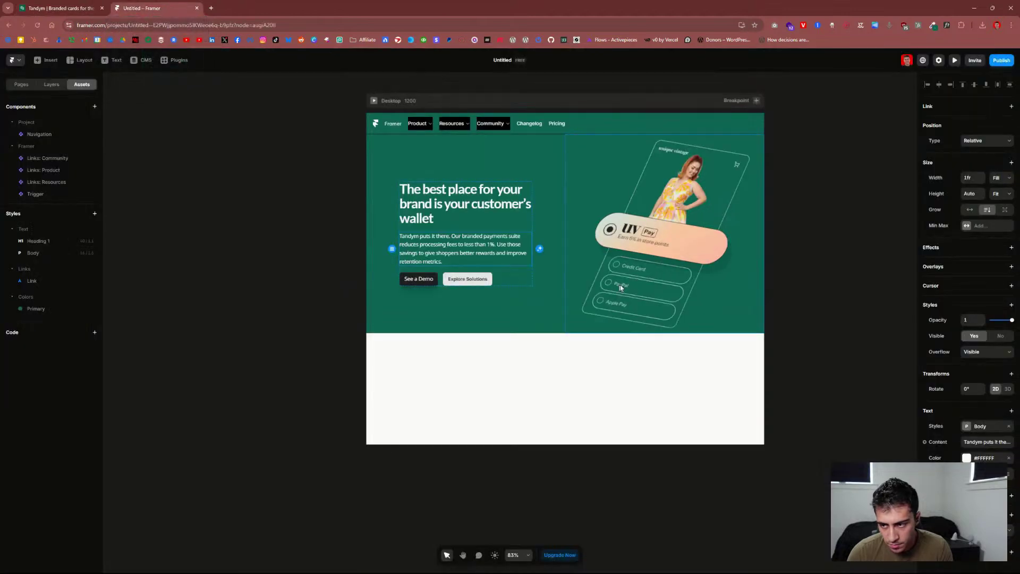
# Step: Examine the navigation bar and the line separating it from the hero section up close
pyautogui.click(585, 122)
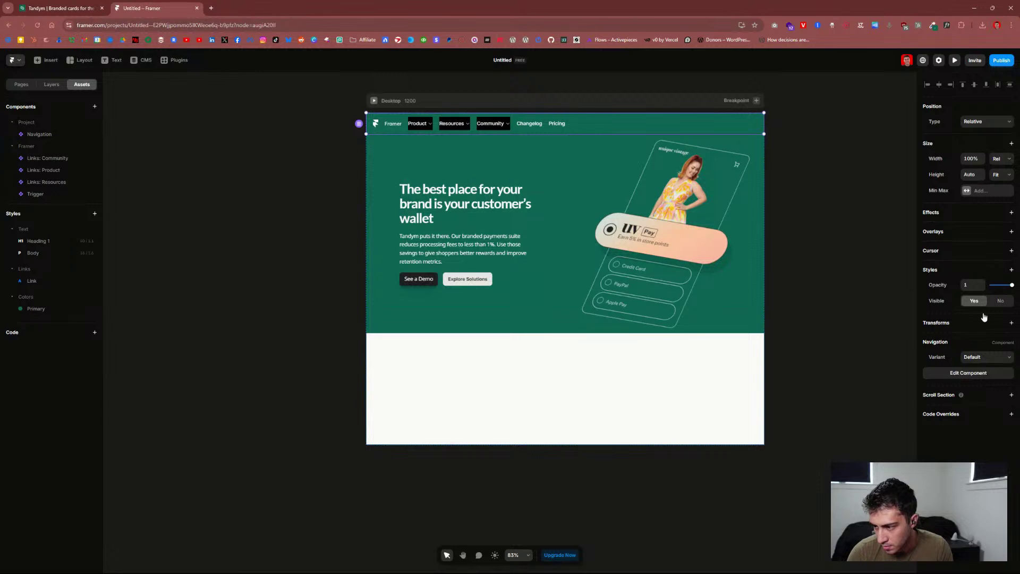
pyautogui.click(848, 240)
pyautogui.scroll(2, 481, 164)
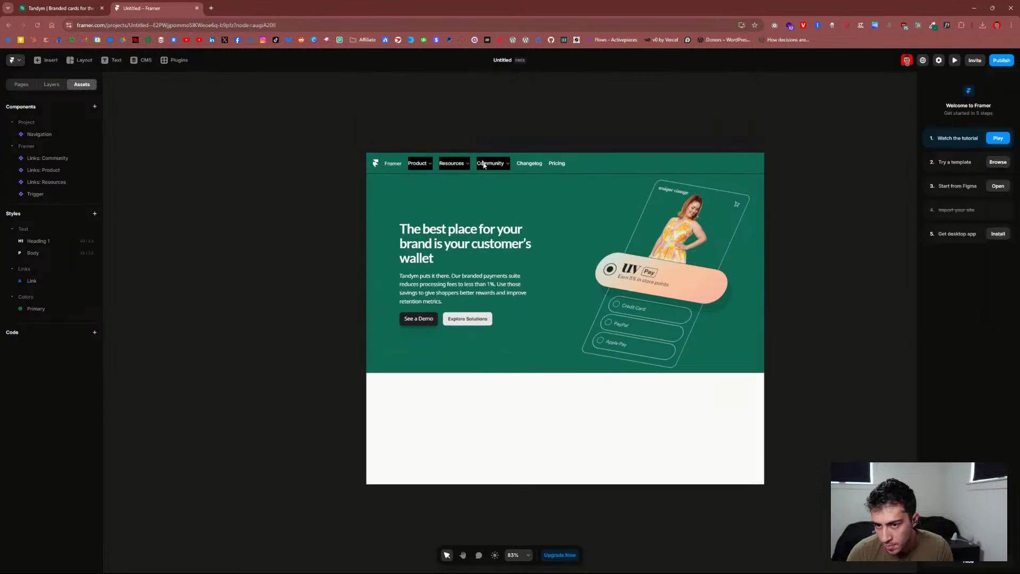
pyautogui.scroll(2, 436, 176)
pyautogui.scroll(5, 424, 177)
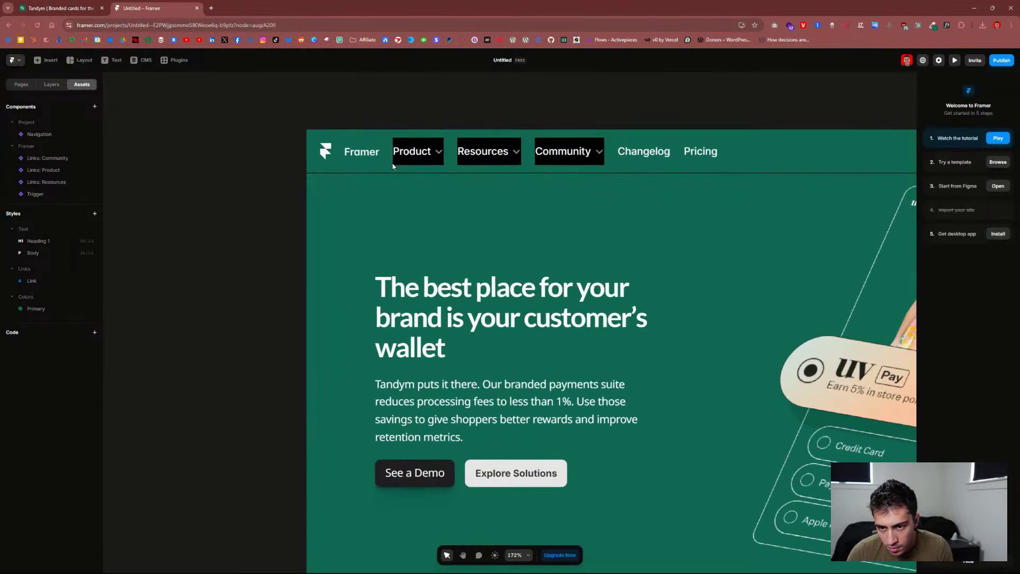
pyautogui.click(332, 172)
pyautogui.moveTo(371, 172); pyautogui.dragTo(393, 212)
pyautogui.hotkey('ctrl', 'z')
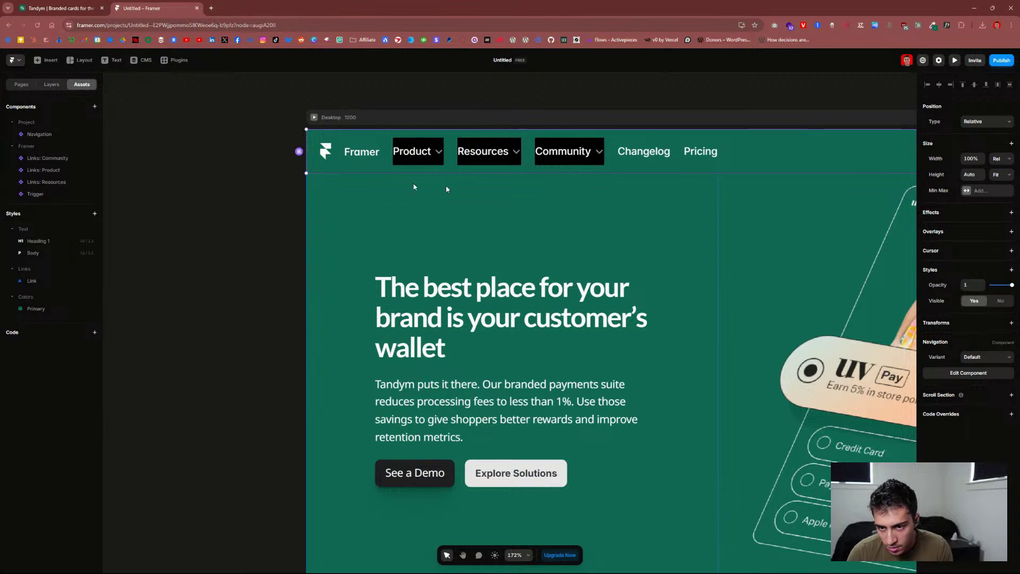
pyautogui.click(247, 168)
pyautogui.click(399, 209)
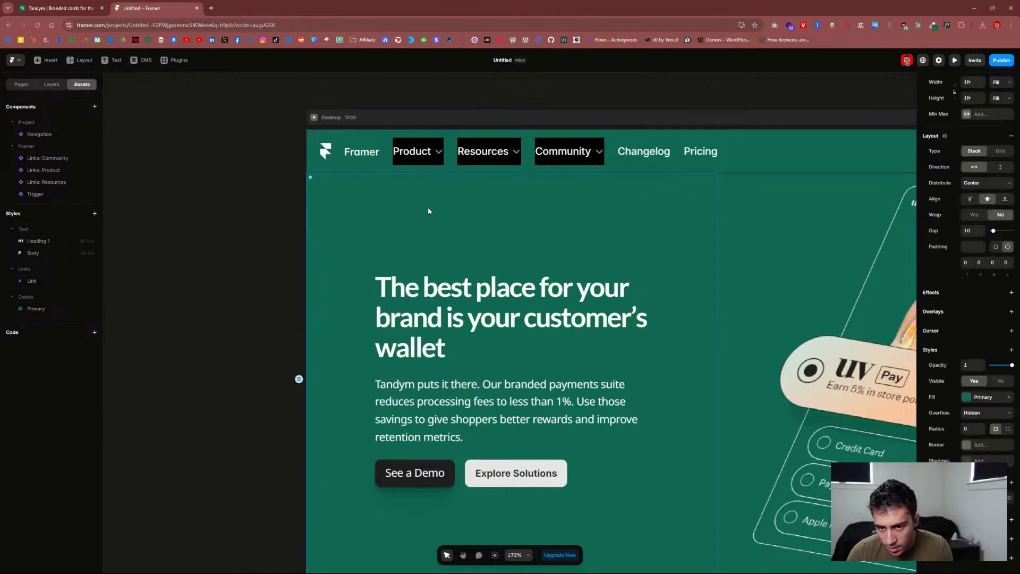
pyautogui.click(260, 204)
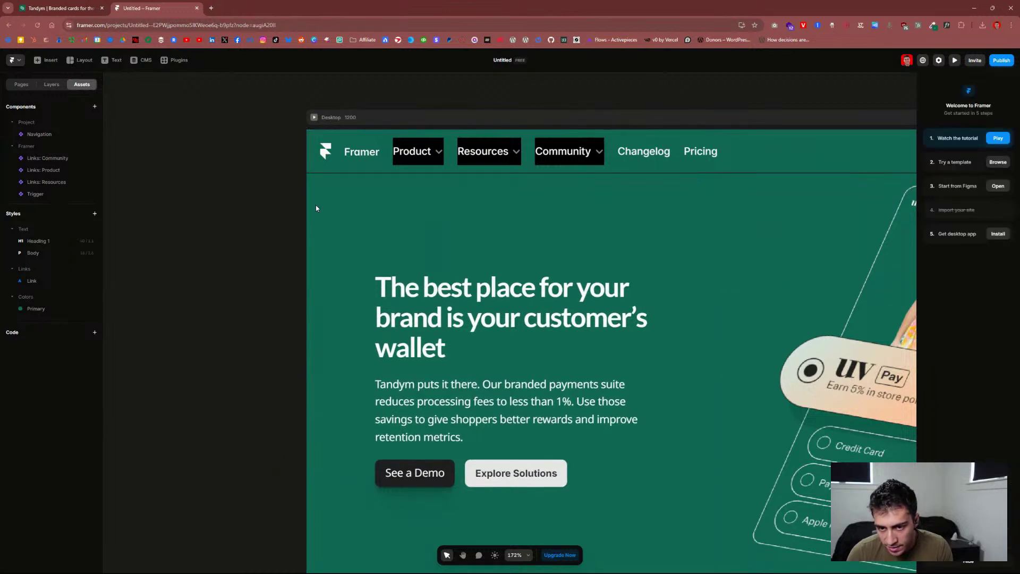
pyautogui.click(439, 211)
pyautogui.click(276, 209)
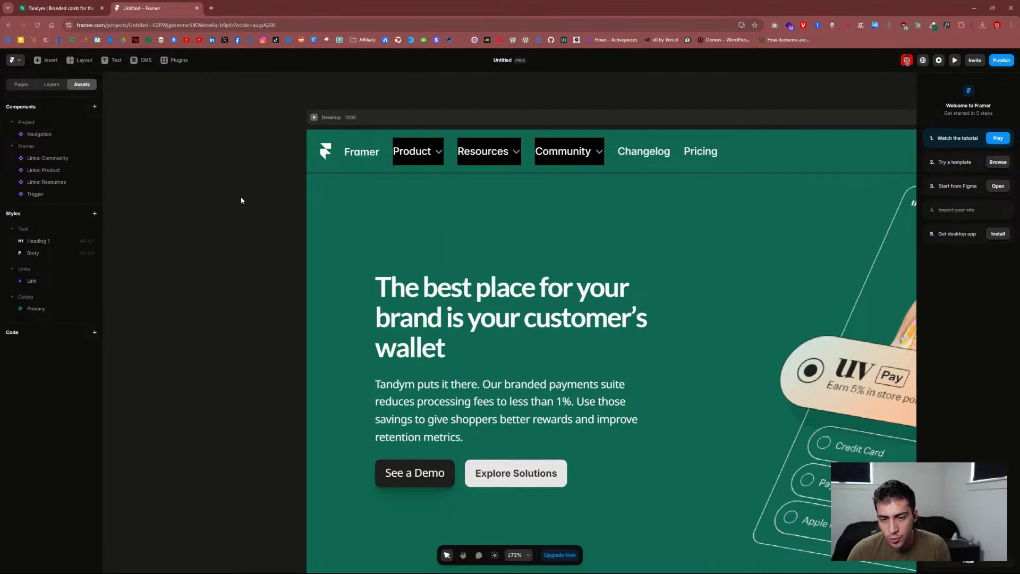
pyautogui.scroll(-5, 611, 208)
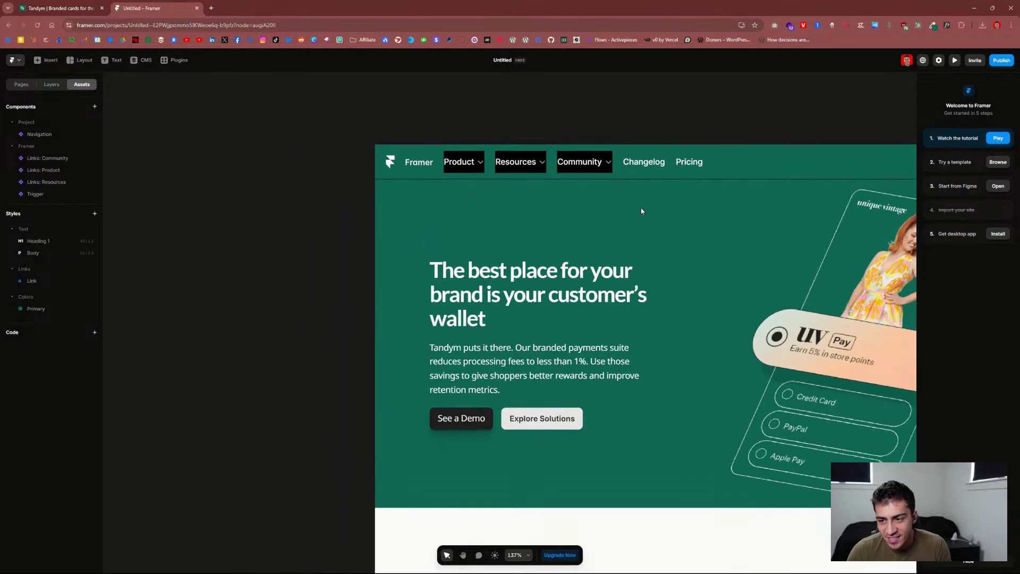
pyautogui.scroll(-10, 317, 215)
pyautogui.scroll(12, 324, 212)
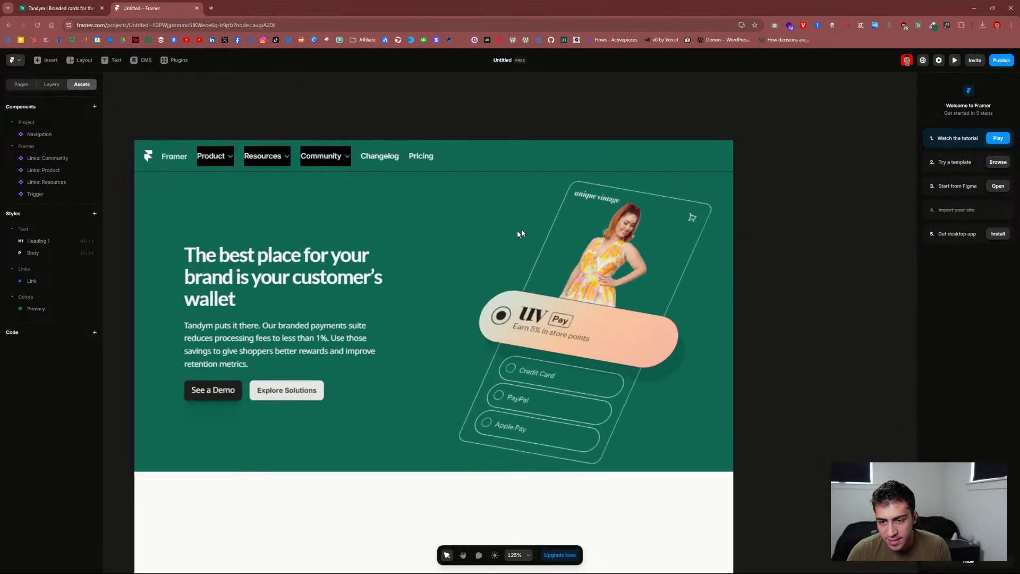
pyautogui.scroll(-3, 367, 226)
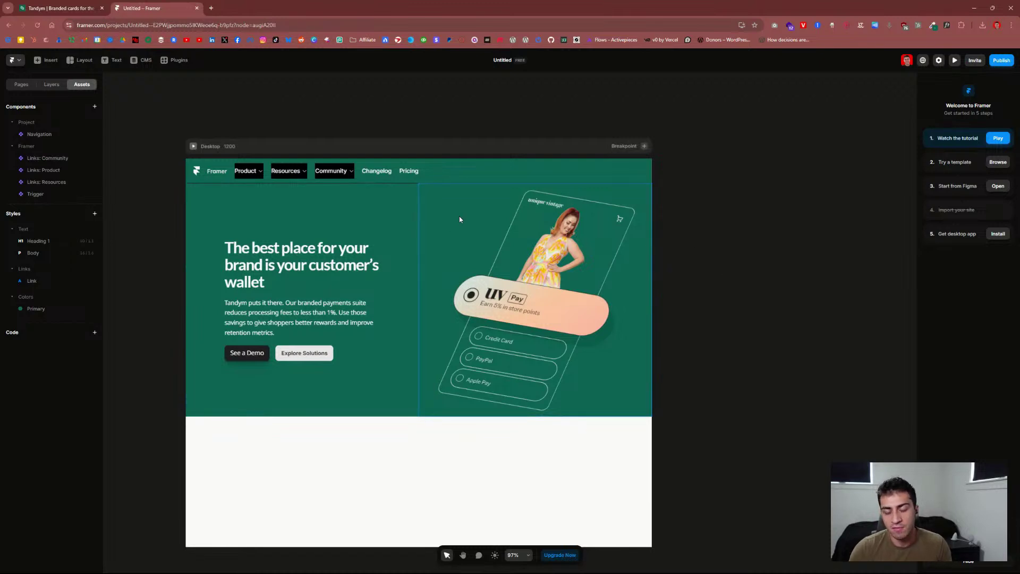
# Step: Try to move the hero's text column to the other side of the two-column section, and undo the moves
pyautogui.click(360, 215)
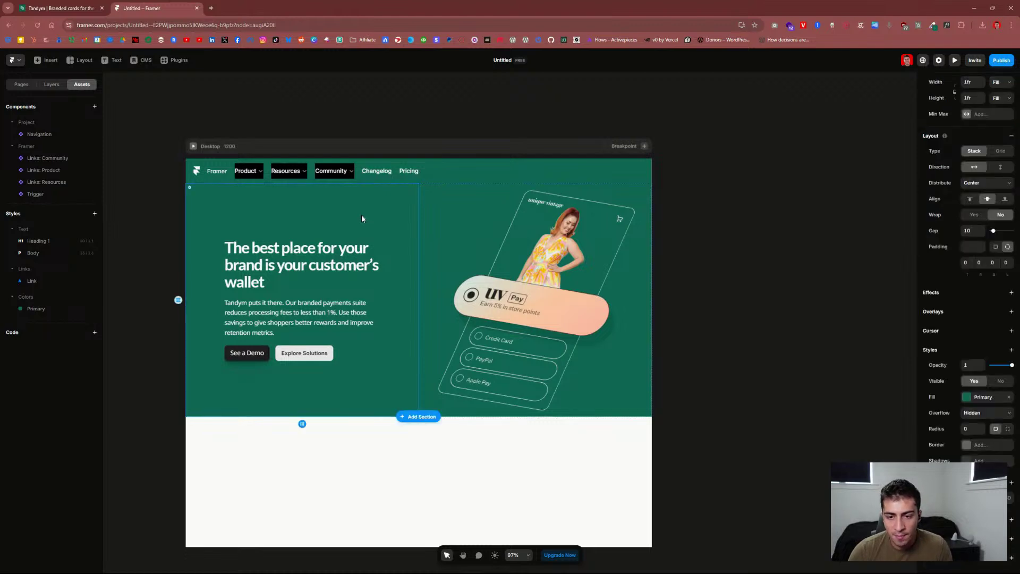
pyautogui.moveTo(362, 215); pyautogui.dragTo(508, 371)
pyautogui.click(151, 244)
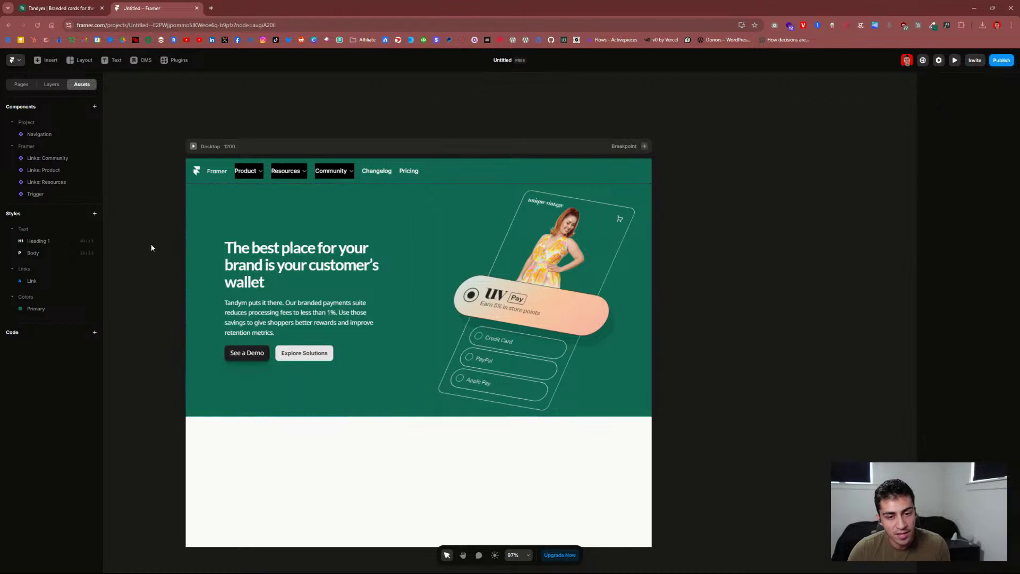
pyautogui.hotkey('ctrl', 'z')
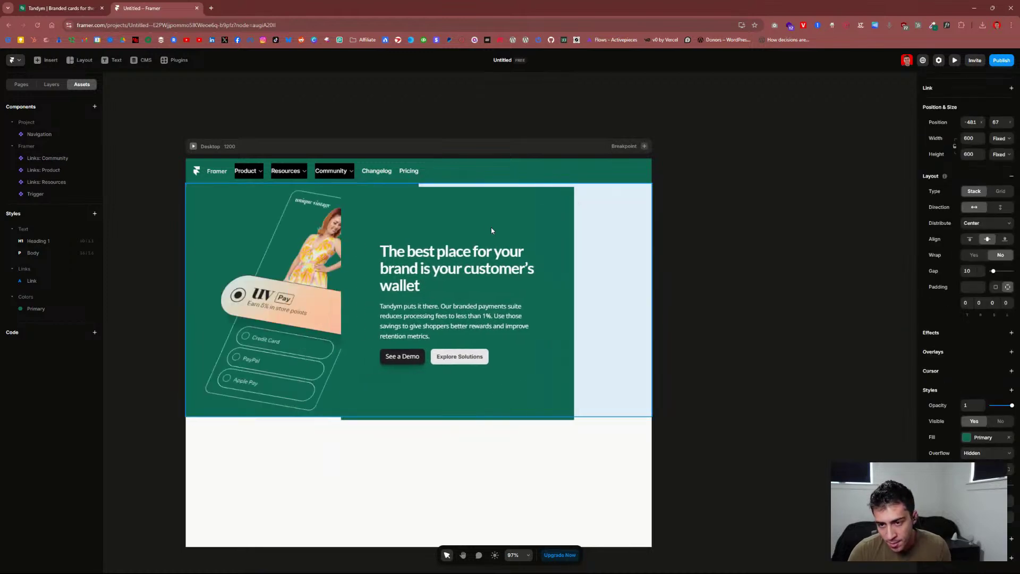
pyautogui.hotkey('ctrl', 'z')
pyautogui.moveTo(202, 236); pyautogui.dragTo(330, 225)
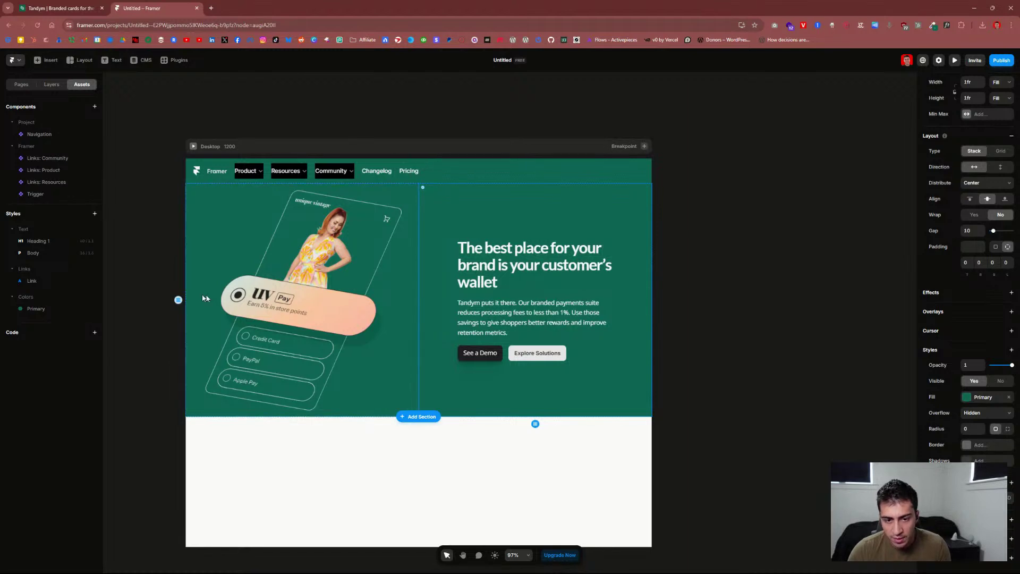
pyautogui.moveTo(319, 240)
pyautogui.mouseDown()
pyautogui.moveTo(391, 289)
pyautogui.moveTo(380, 316)
pyautogui.moveTo(468, 246)
pyautogui.moveTo(412, 254)
pyautogui.moveTo(319, 245)
pyautogui.moveTo(330, 234)
pyautogui.mouseUp()
pyautogui.moveTo(433, 169); pyautogui.dragTo(458, 169)
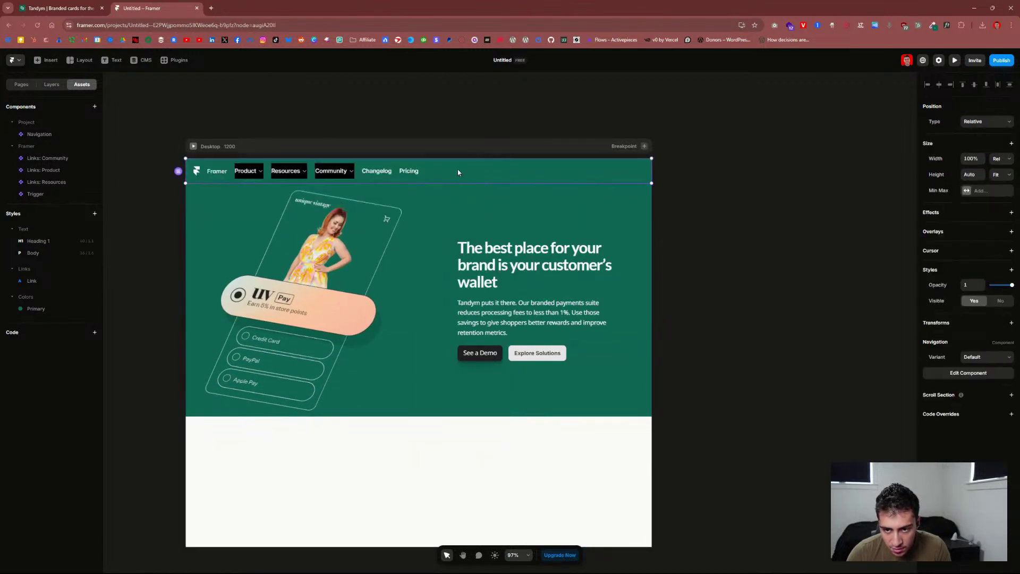
pyautogui.click(492, 242)
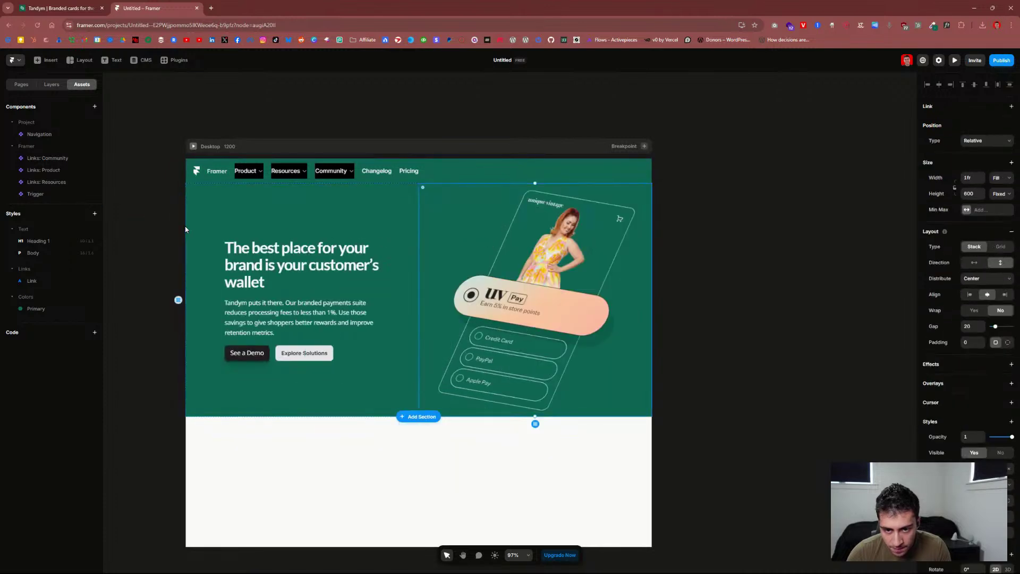
pyautogui.click(152, 216)
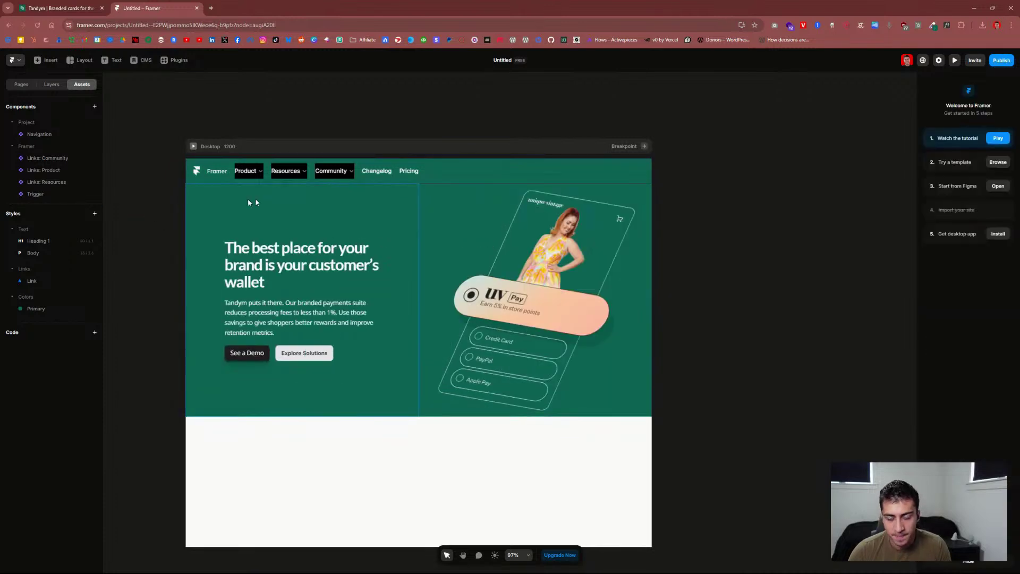
# Step: Inspect the properties of the navigation bar and the hero's text stack, and show the page's layer structure
pyautogui.click(449, 181)
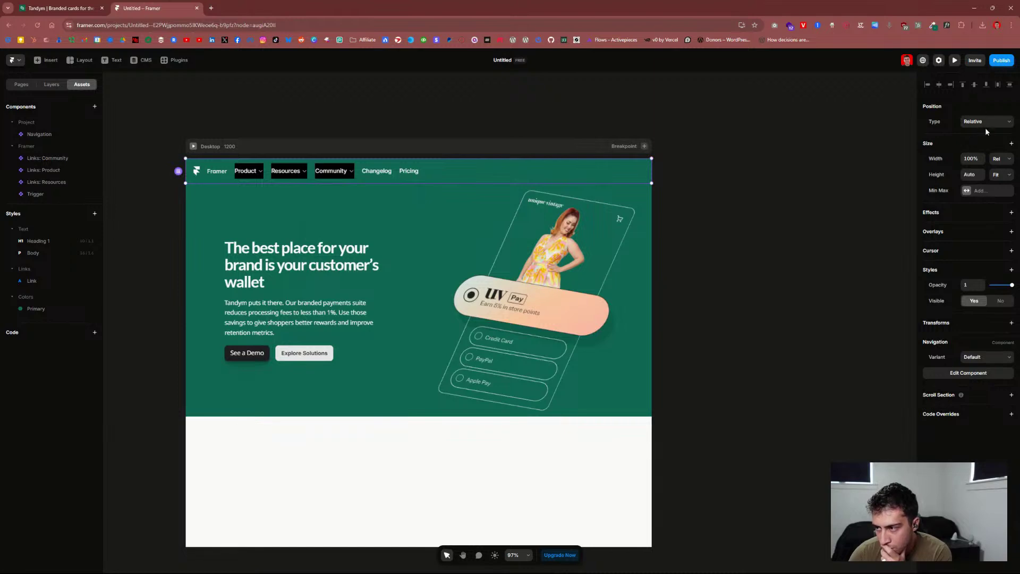
pyautogui.click(742, 187)
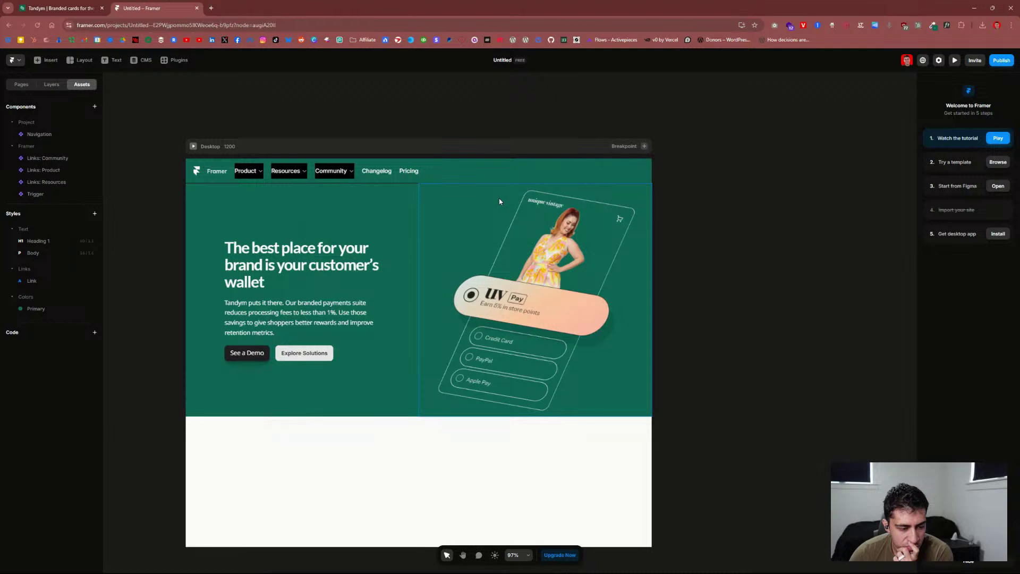
pyautogui.click(553, 182)
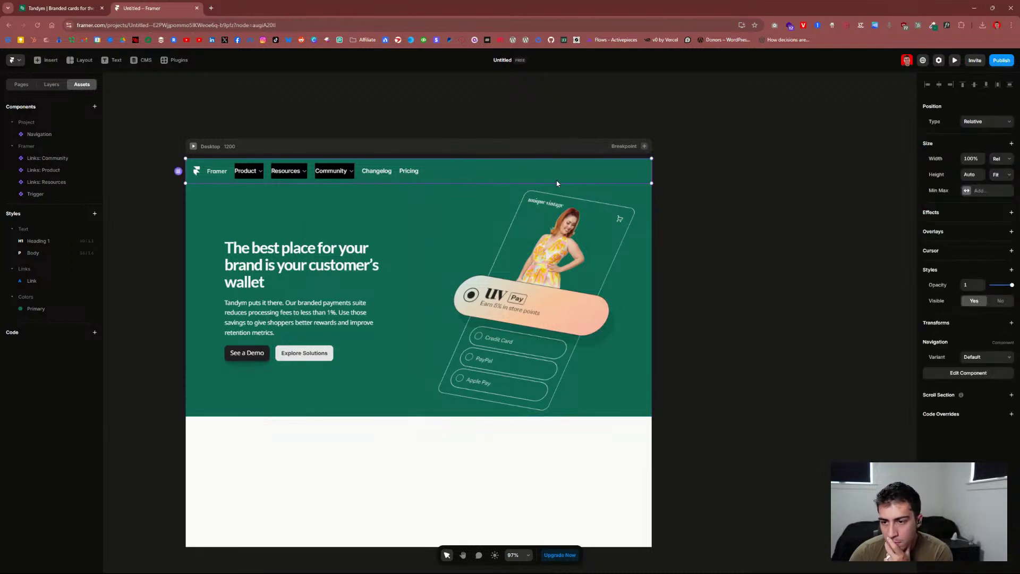
pyautogui.click(393, 221)
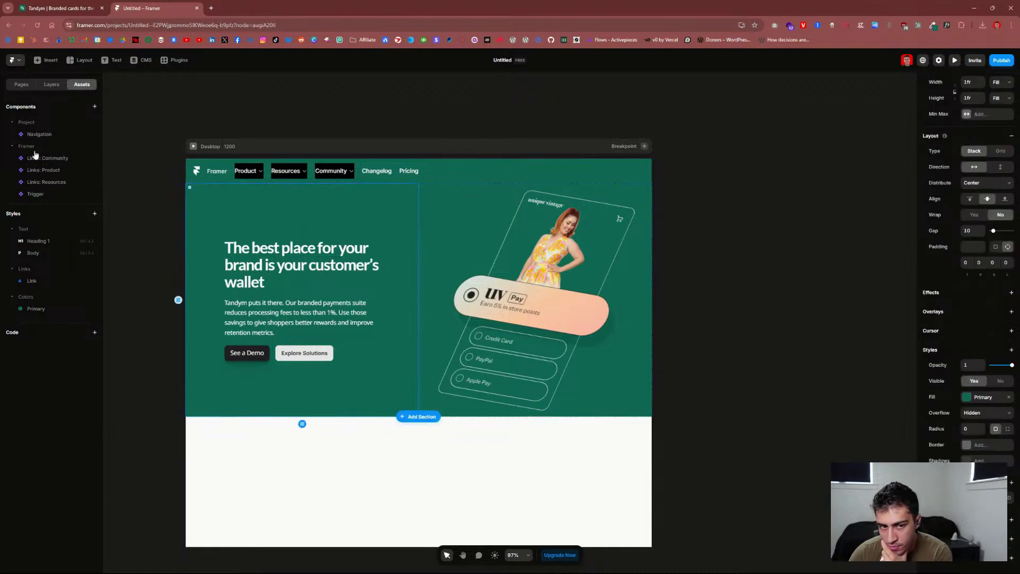
pyautogui.click(26, 86)
pyautogui.click(52, 86)
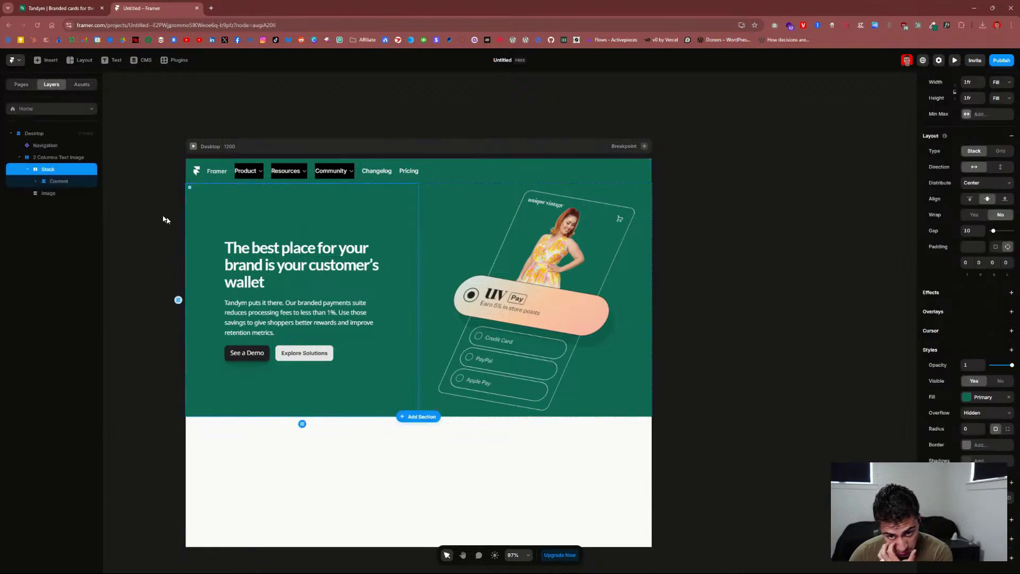
# Step: Try the Grid layout type on the hero's text stack and switch it back to Stack
pyautogui.click(996, 153)
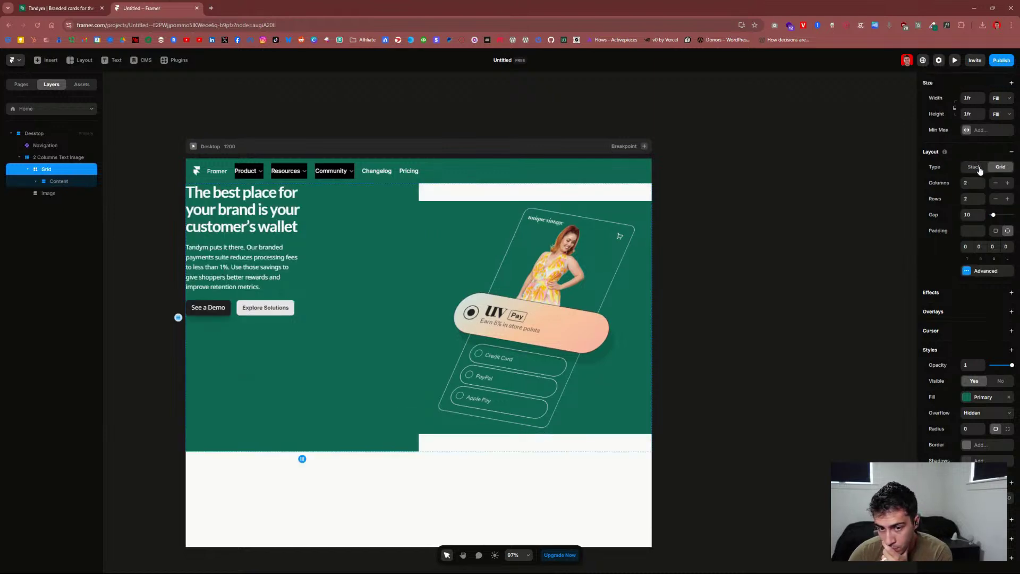
pyautogui.click(980, 168)
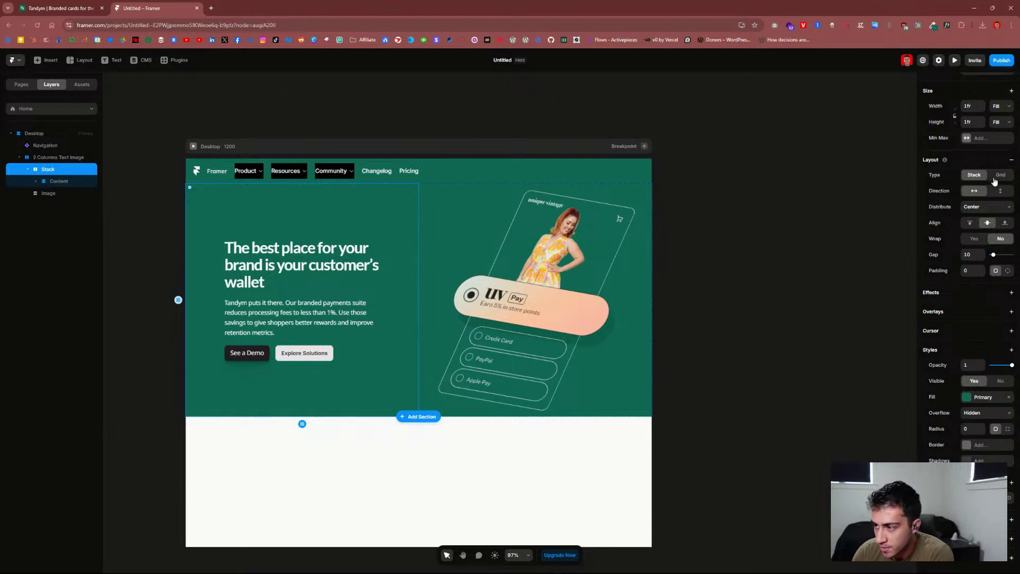
pyautogui.scroll(2, 994, 181)
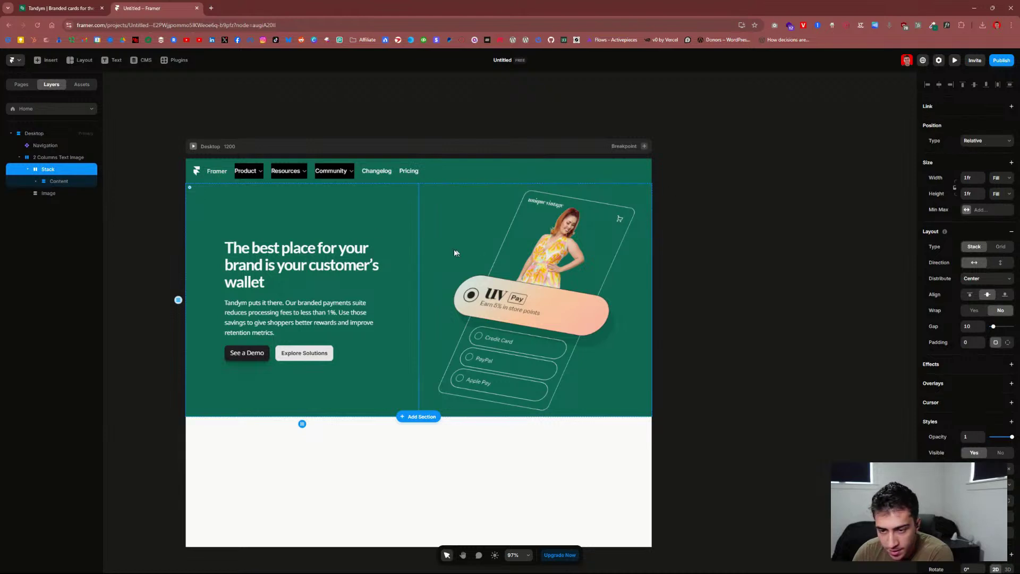
# Step: Inspect the navigation bar's properties and the line beneath it up close, undoing any accidental move of the hero's text stack
pyautogui.click(706, 193)
pyautogui.click(492, 176)
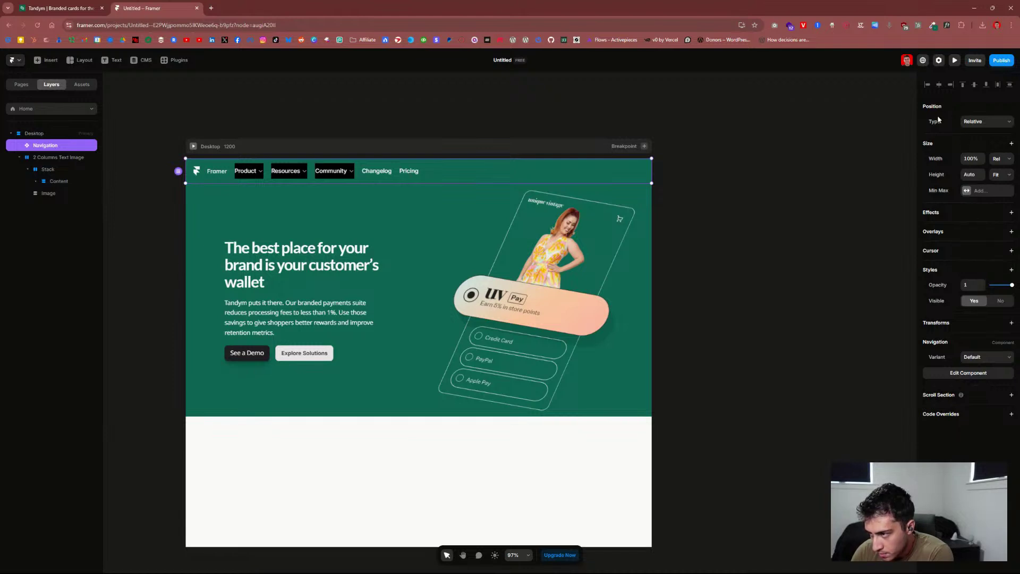
pyautogui.click(668, 180)
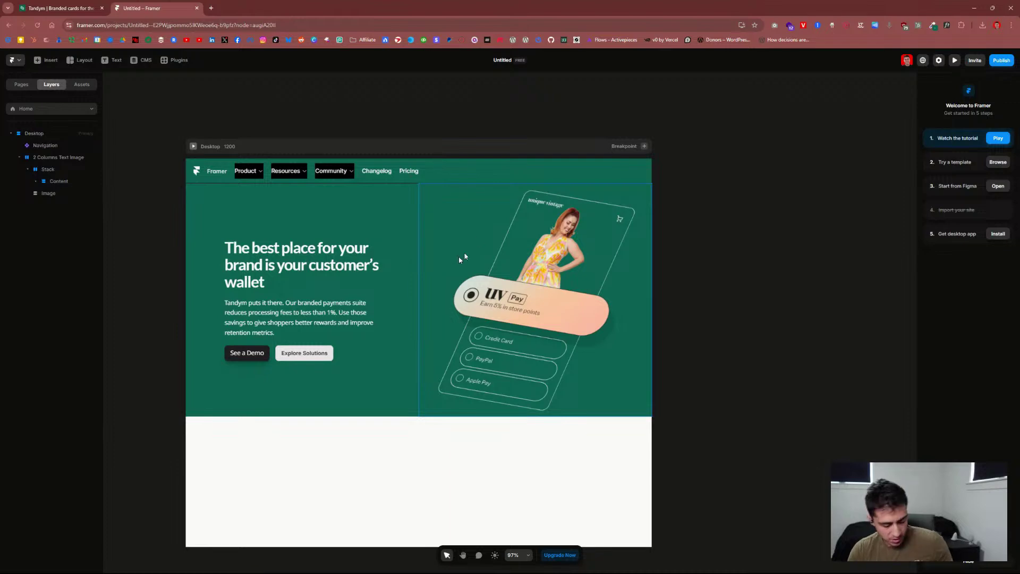
pyautogui.scroll(5, 282, 186)
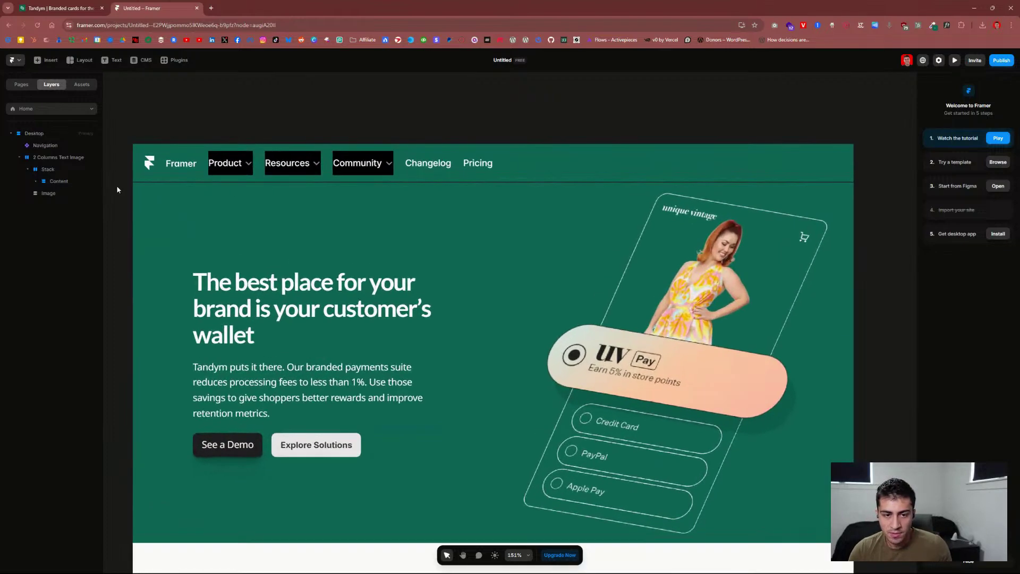
pyautogui.scroll(8, 117, 189)
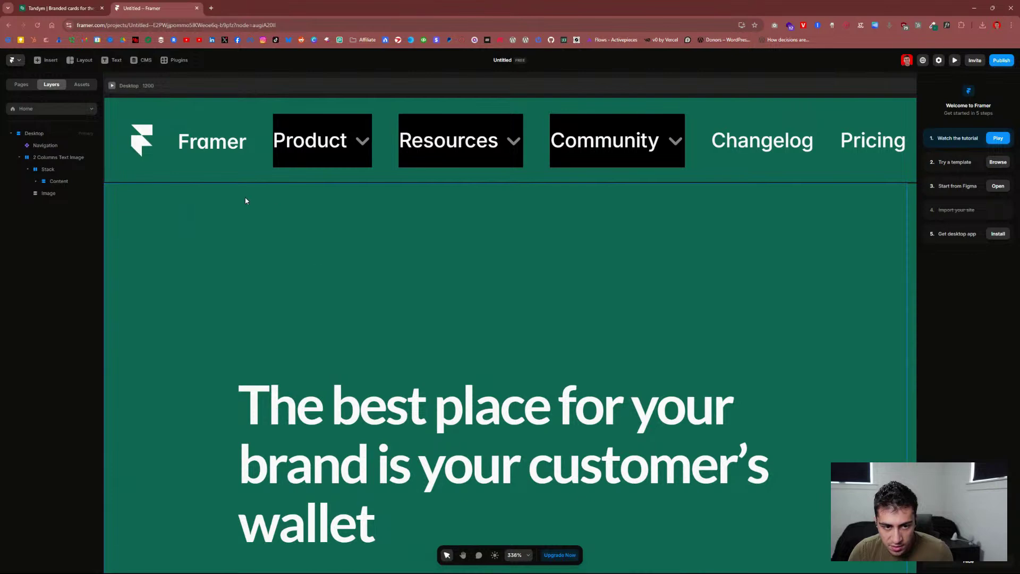
pyautogui.scroll(-5, 355, 240)
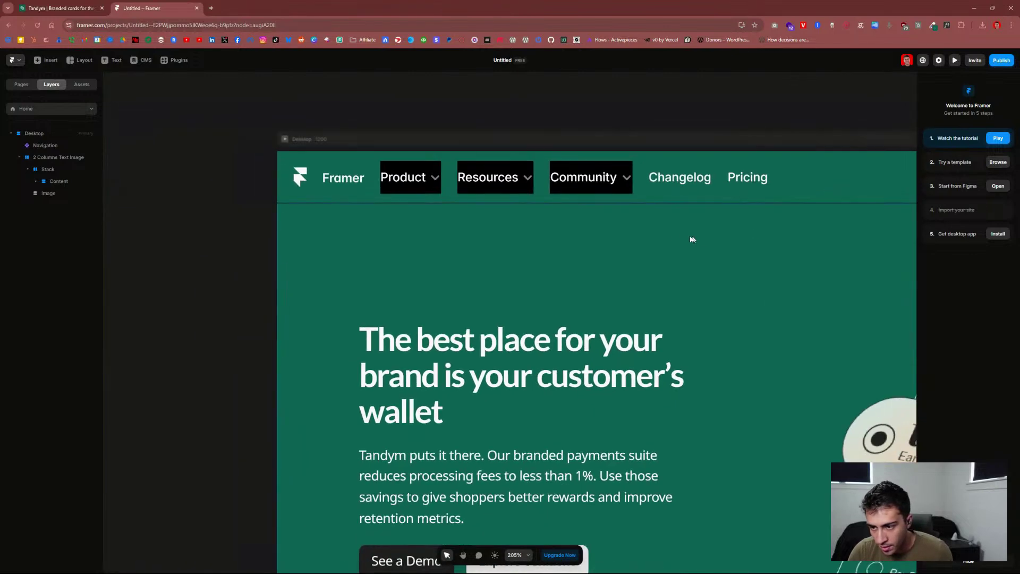
pyautogui.scroll(-2, 692, 240)
pyautogui.click(677, 246)
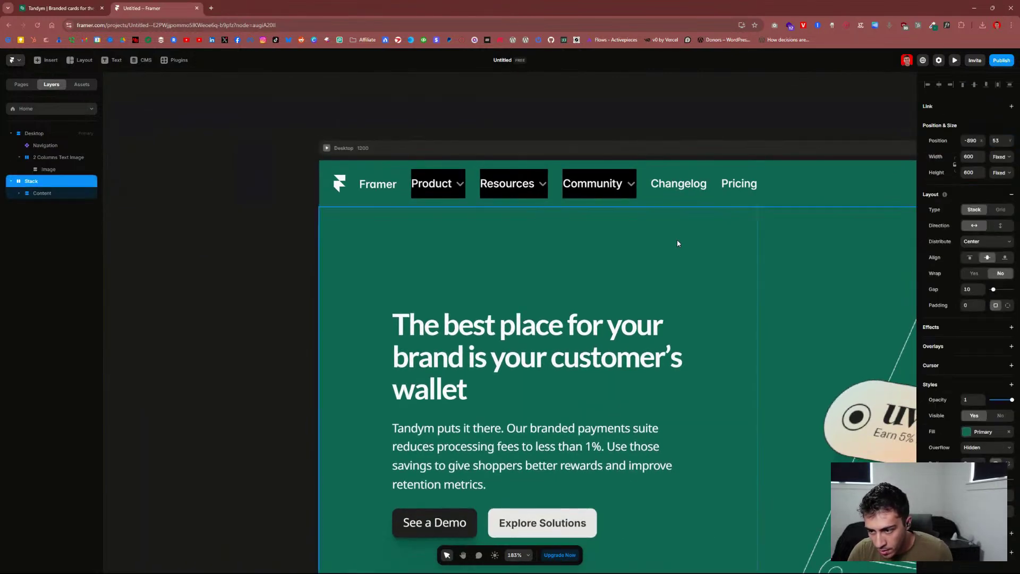
pyautogui.hotkey('ctrl', 'z')
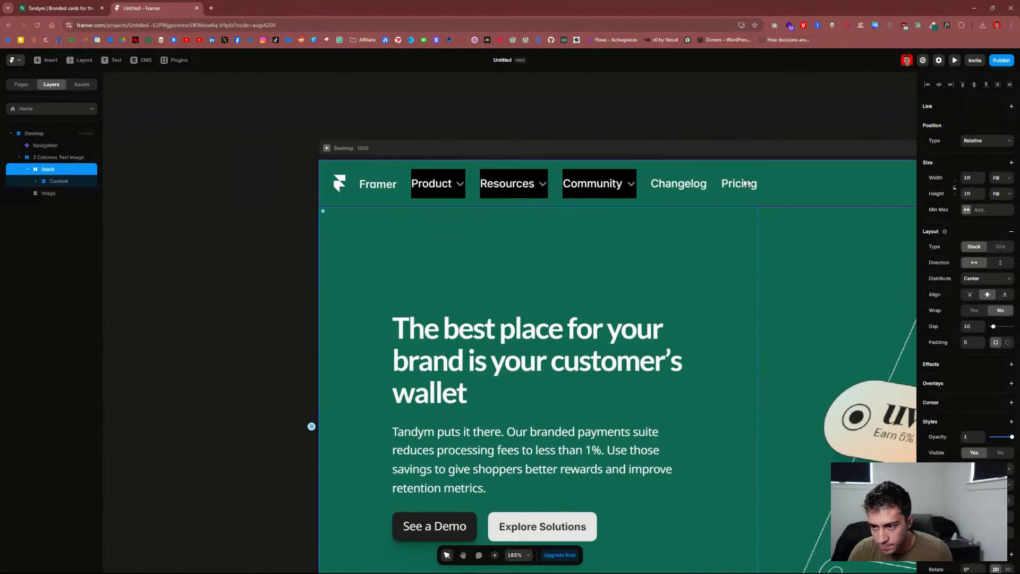
# Step: Select the Navigation layer and review its available effect, overlay, cursor and style options
pyautogui.click(795, 180)
pyautogui.click(42, 169)
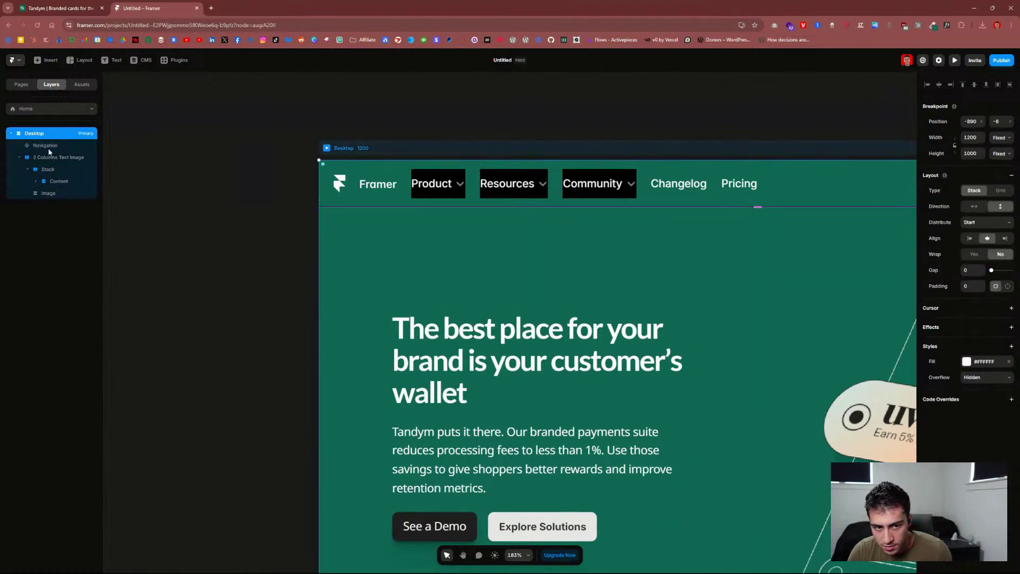
pyautogui.click(47, 147)
pyautogui.click(1002, 217)
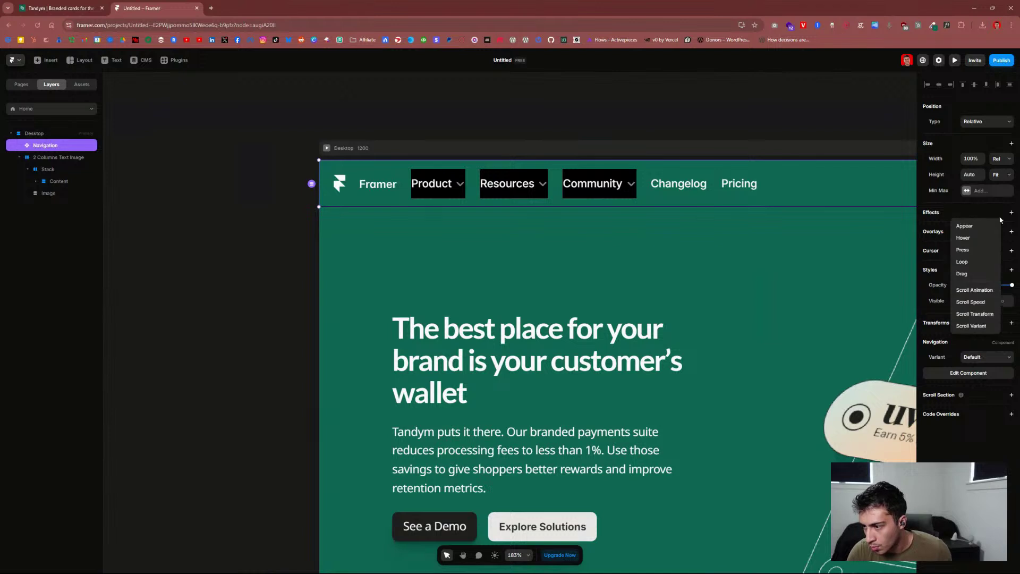
pyautogui.click(1011, 250)
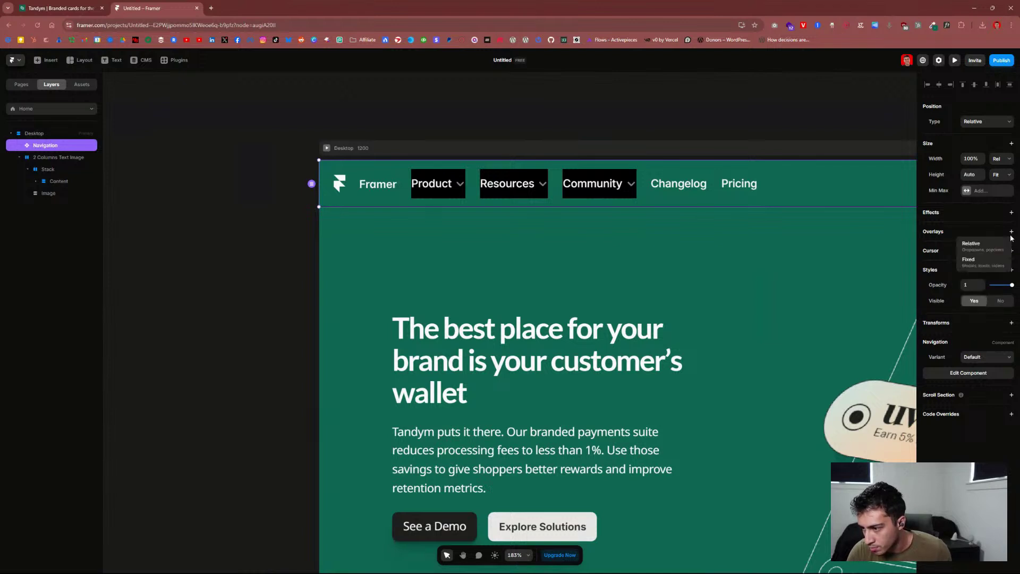
pyautogui.click(937, 252)
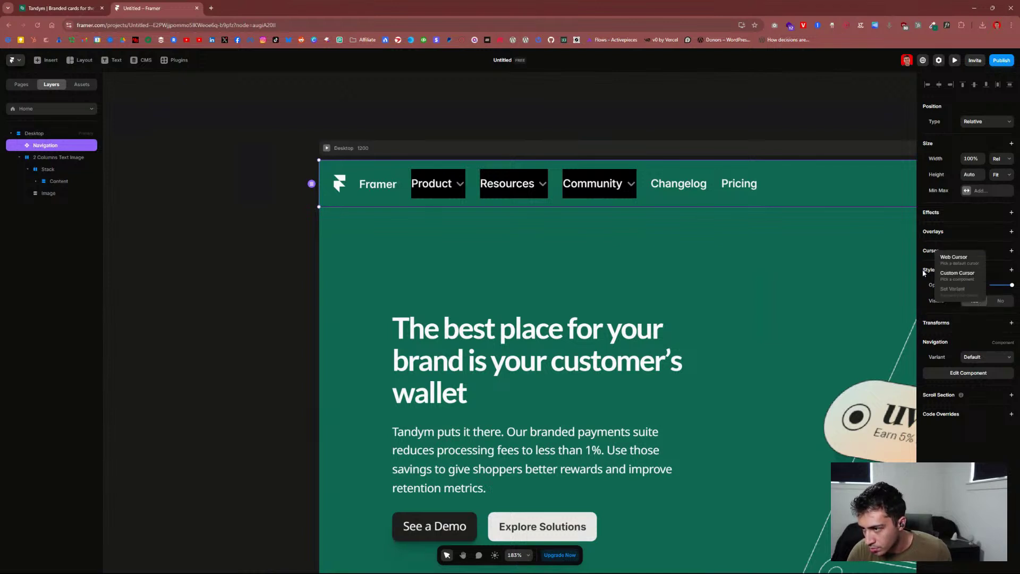
pyautogui.click(924, 273)
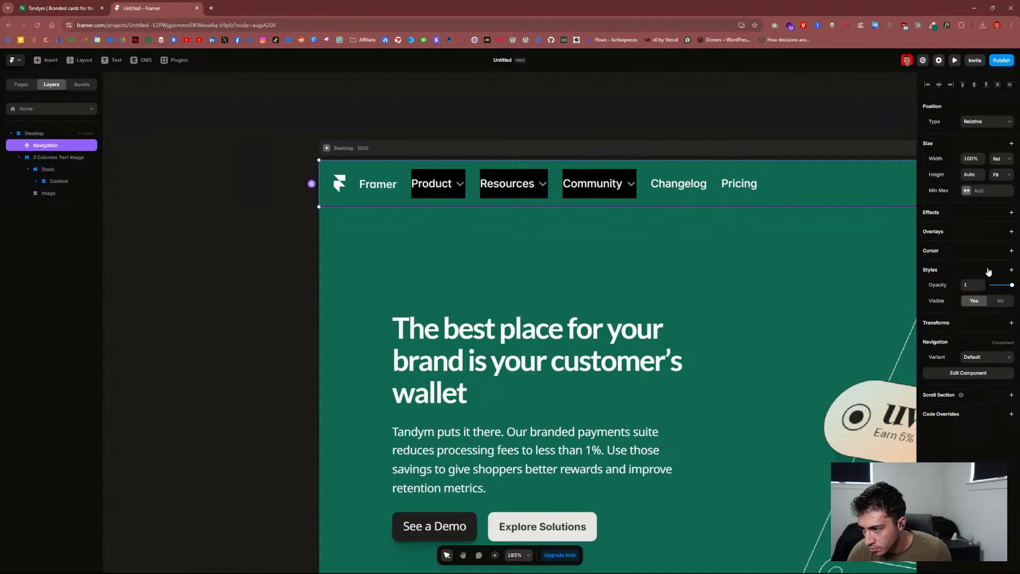
pyautogui.click(949, 325)
pyautogui.click(952, 347)
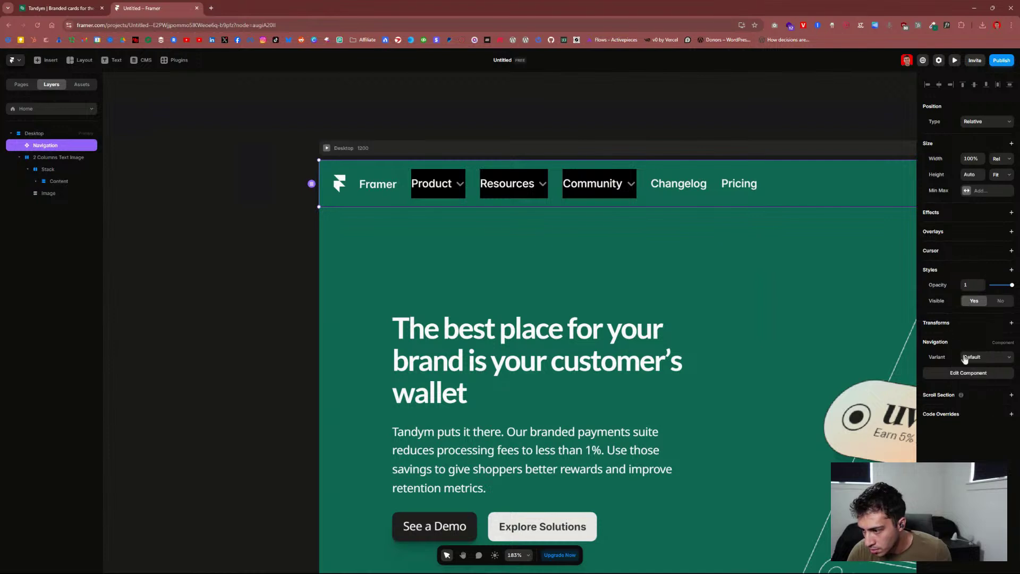
# Step: Remove the border from the Default variant inside the Navigation component and return to the Home page
pyautogui.doubleClick(793, 173)
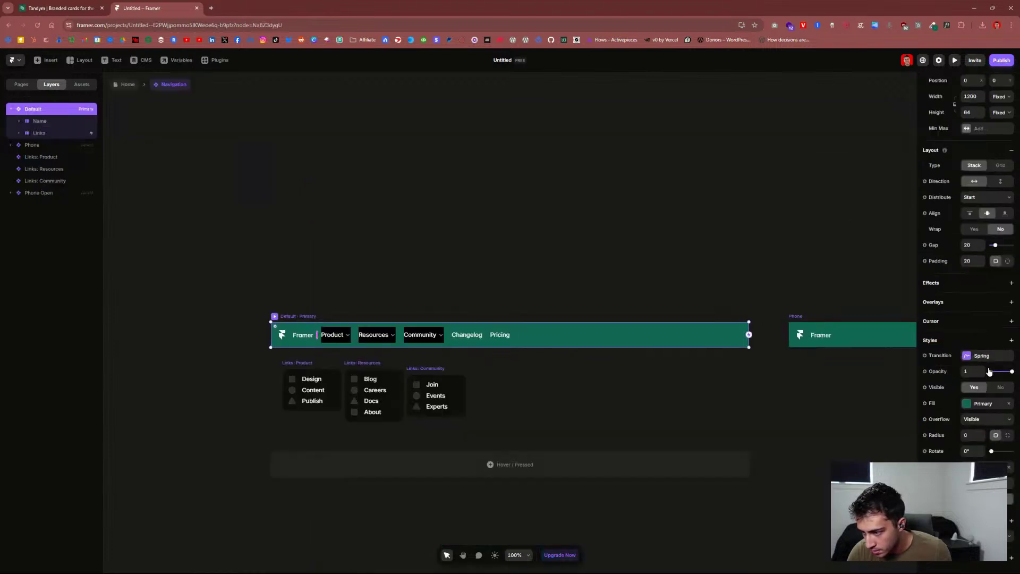
pyautogui.click(984, 467)
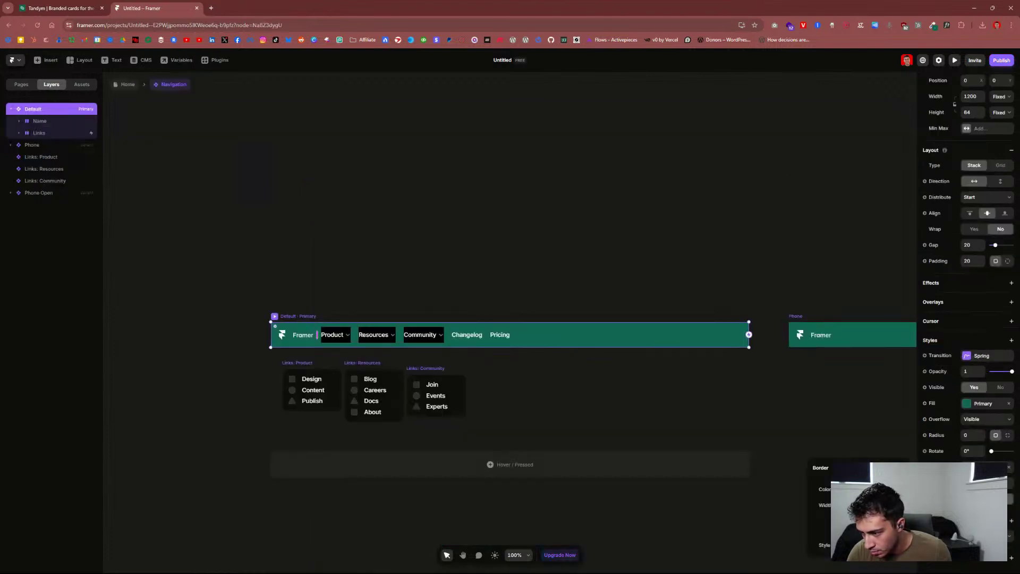
pyautogui.click(1013, 471)
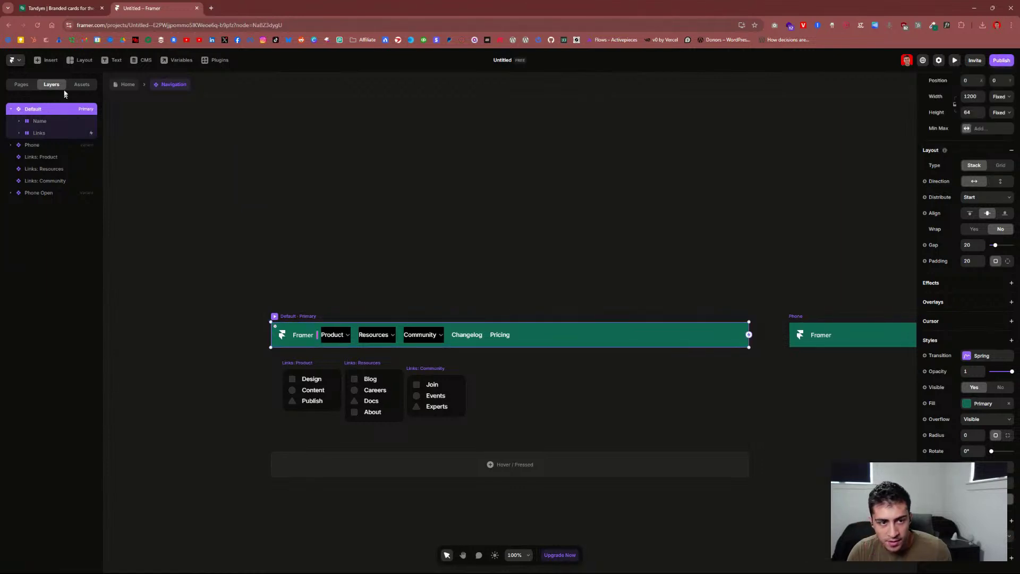
pyautogui.click(133, 87)
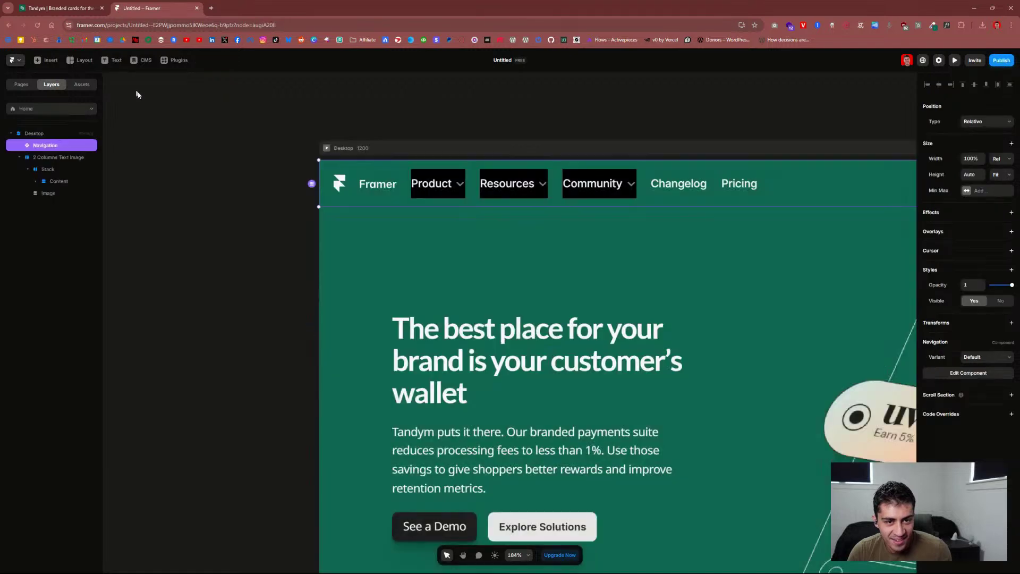
# Step: Deselect the Navigation layer and check the navigation bar and hero across the whole Desktop page
pyautogui.click(262, 235)
pyautogui.scroll(-5, 730, 236)
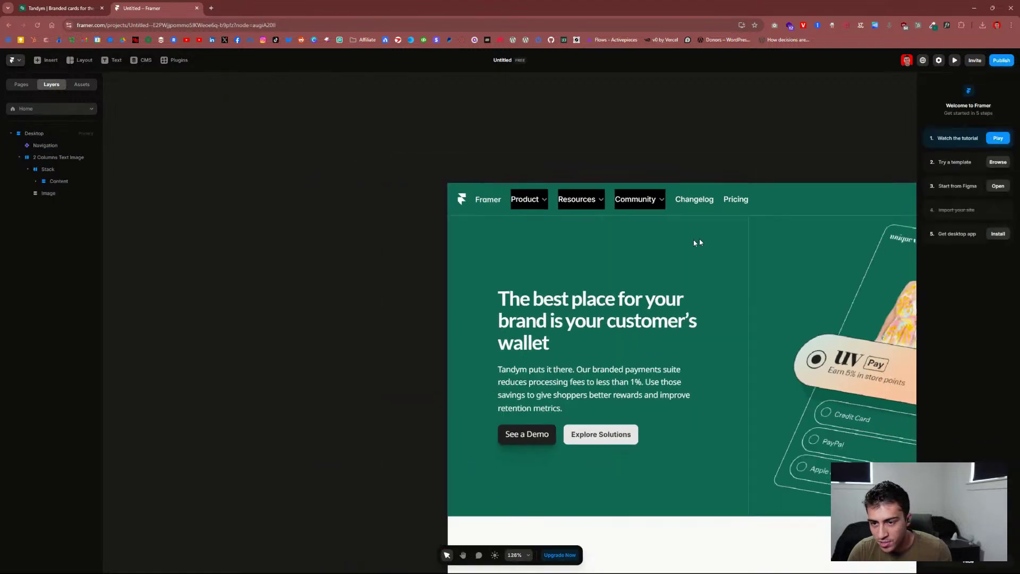
pyautogui.scroll(-2, 372, 268)
pyautogui.scroll(-5, 391, 272)
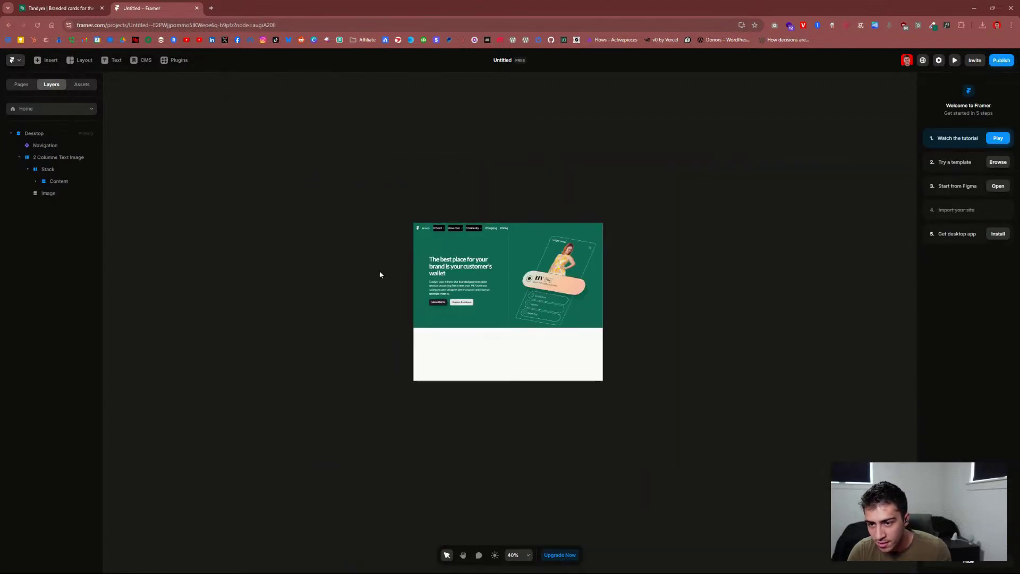
pyautogui.scroll(5, 420, 275)
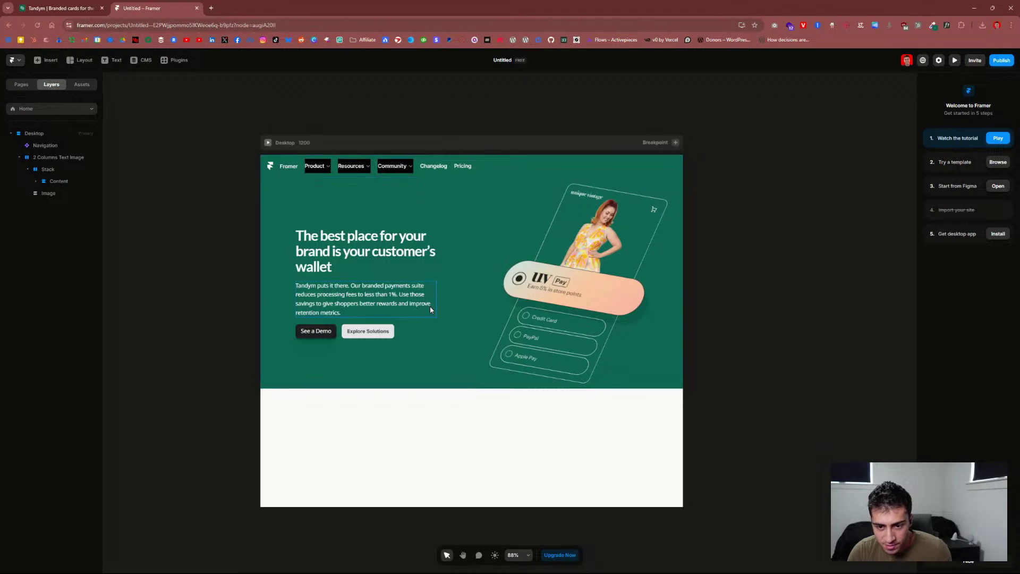
pyautogui.scroll(-1, 569, 522)
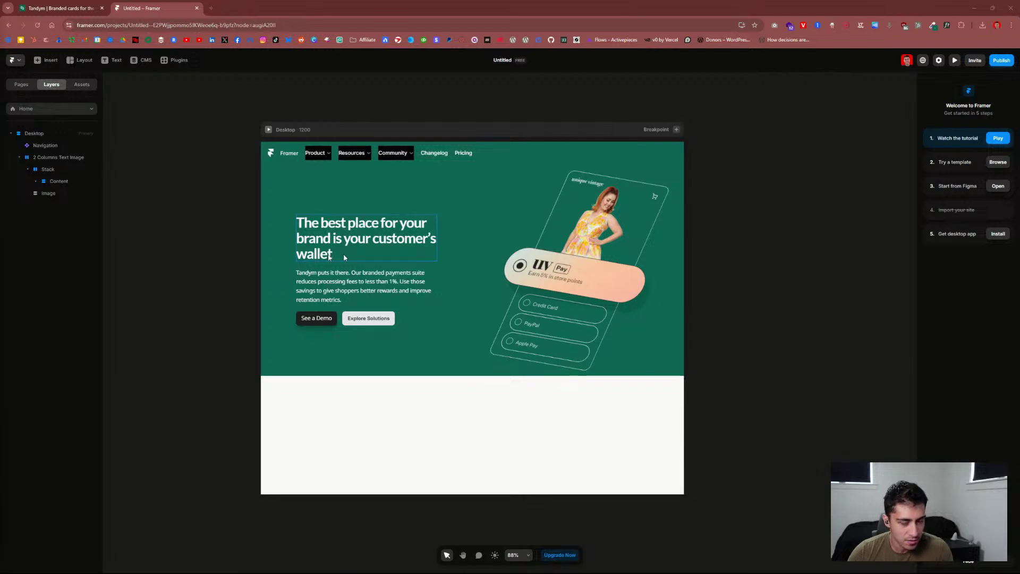
pyautogui.click(383, 154)
pyautogui.click(213, 227)
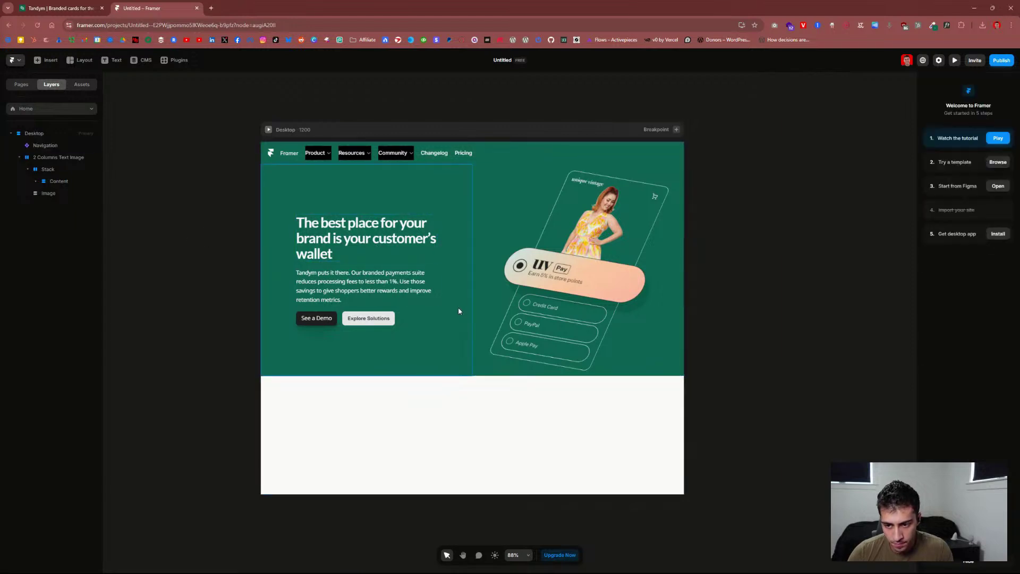
pyautogui.scroll(-1, 449, 344)
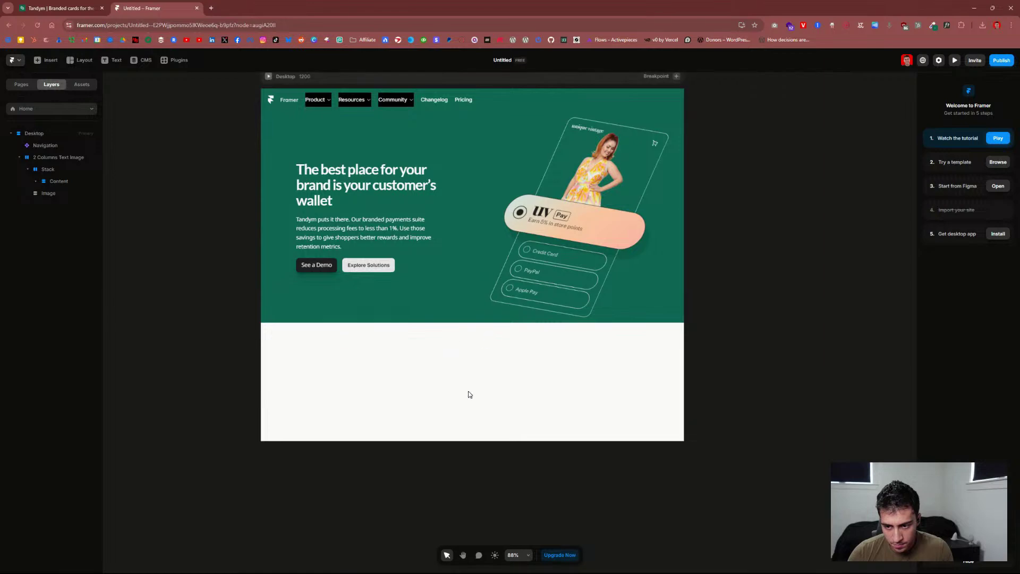
# Step: Switch to the Tandym site to examine the sections below its hero, and review the Framer project's assets, pages and layers
pyautogui.click(90, 9)
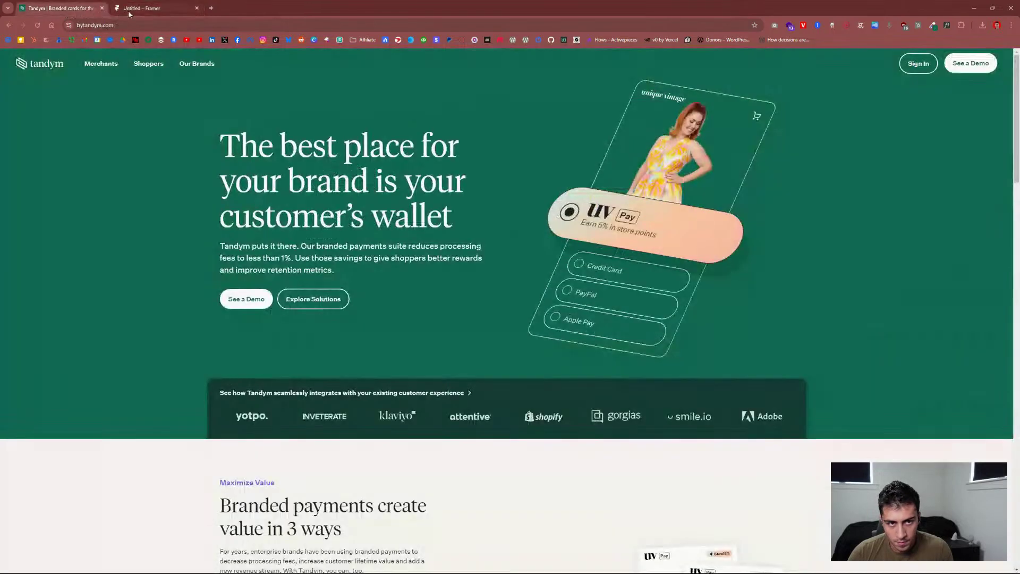
pyautogui.scroll(-6, 239, 224)
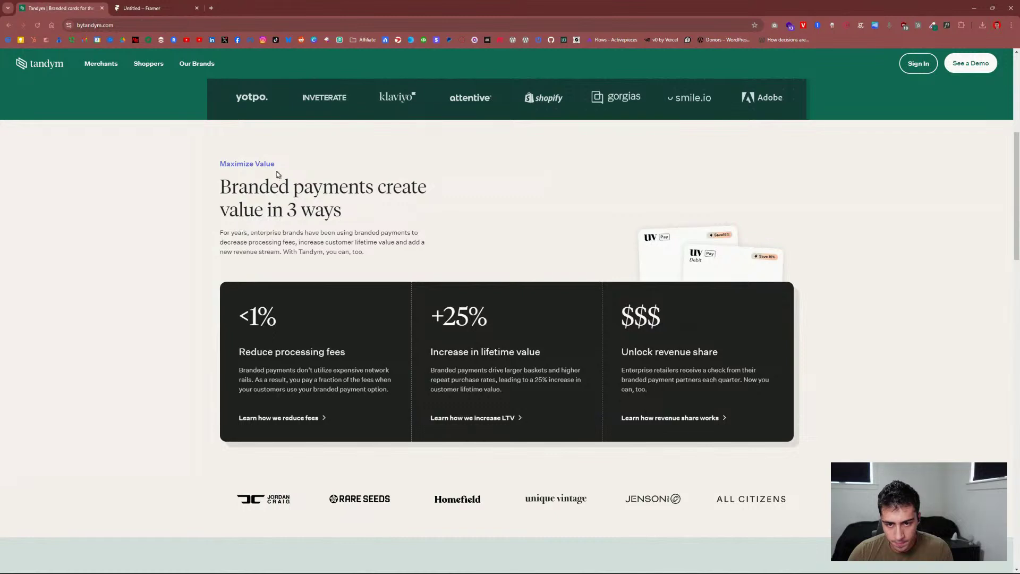
pyautogui.click(142, 8)
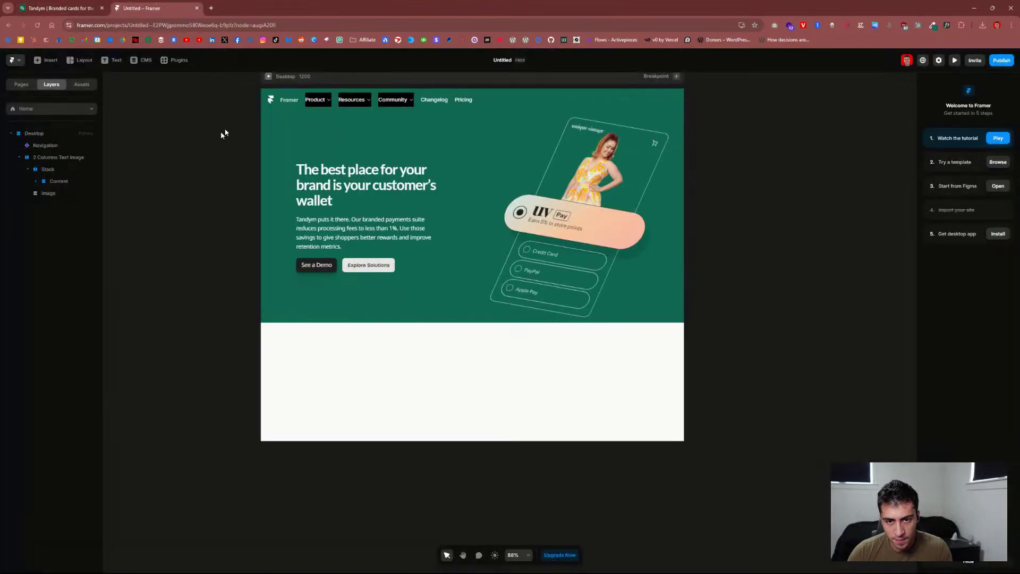
pyautogui.click(81, 84)
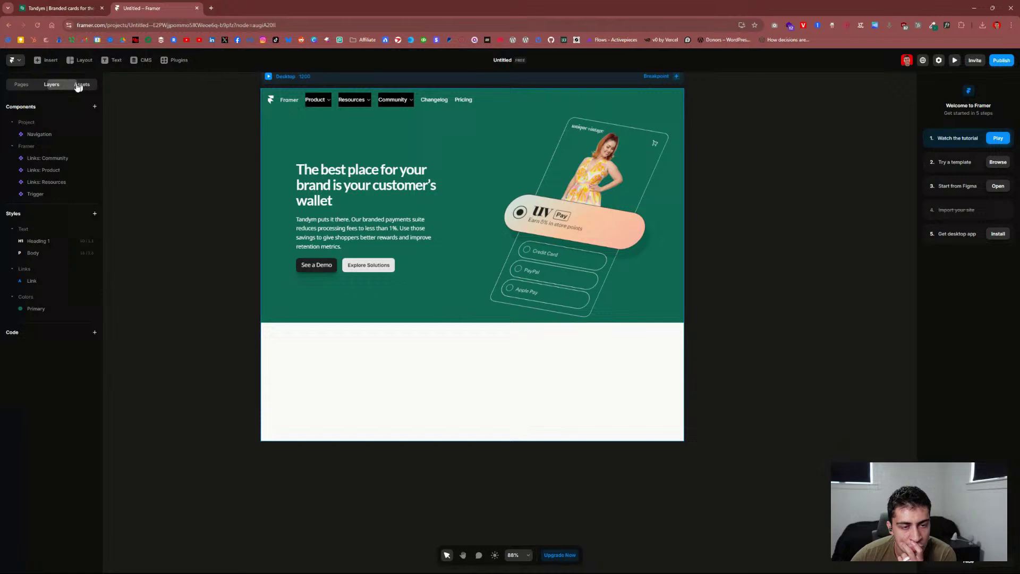
pyautogui.click(22, 84)
pyautogui.click(49, 88)
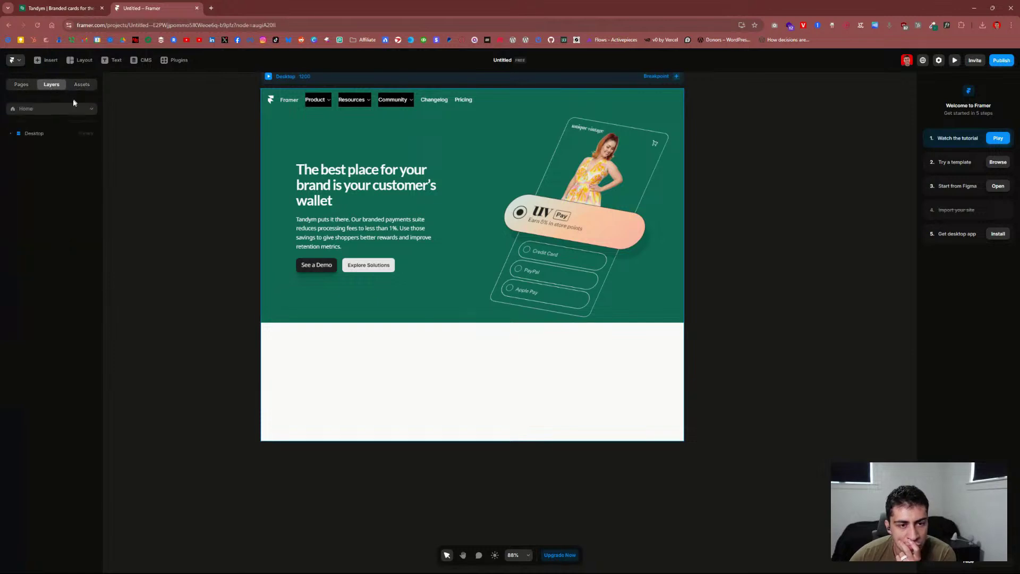
# Step: Draw a frame about 935 by 141 in the white area directly below the hero
pyautogui.click(88, 62)
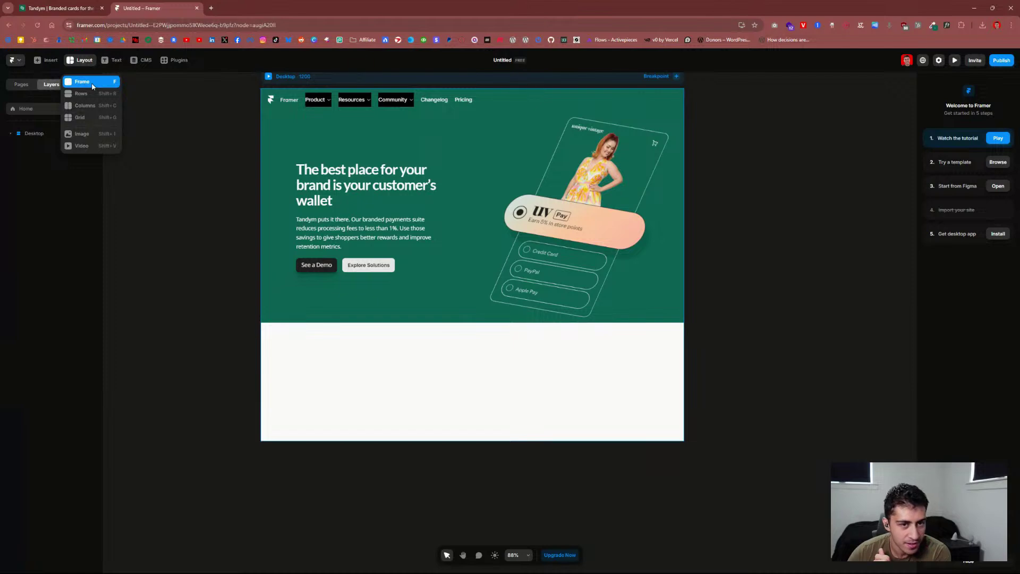
pyautogui.click(92, 85)
pyautogui.moveTo(326, 352); pyautogui.dragTo(637, 371)
pyautogui.moveTo(472, 365); pyautogui.dragTo(442, 368)
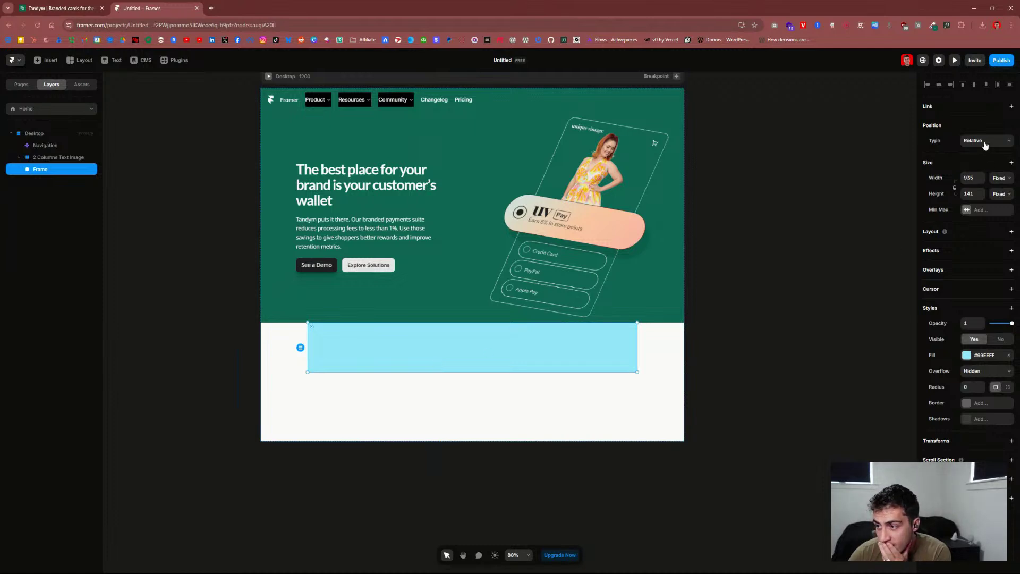
# Step: Try Stack and Grid layouts on the frame below the hero, and delete the frame
pyautogui.click(978, 232)
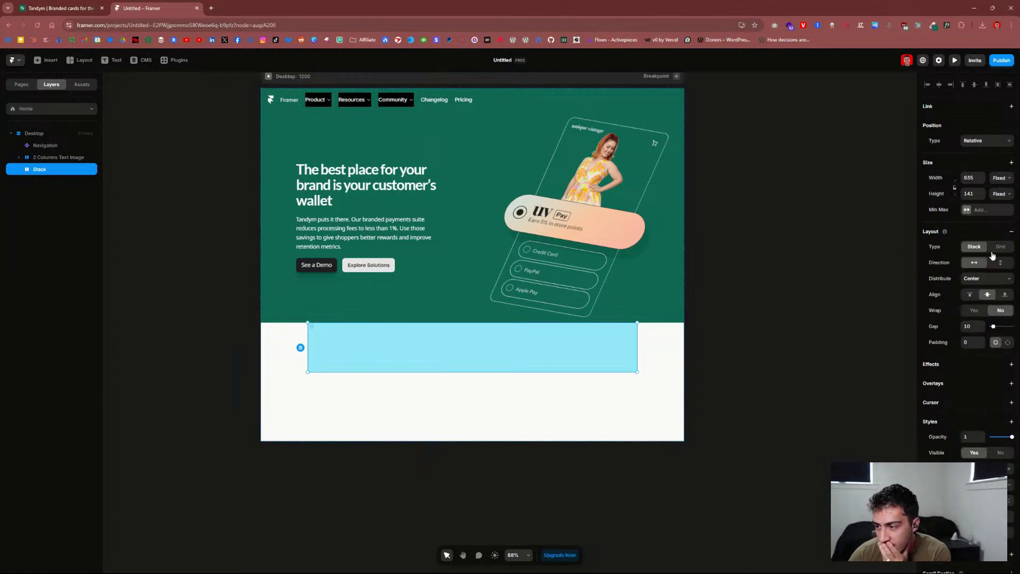
pyautogui.click(1000, 248)
pyautogui.click(977, 247)
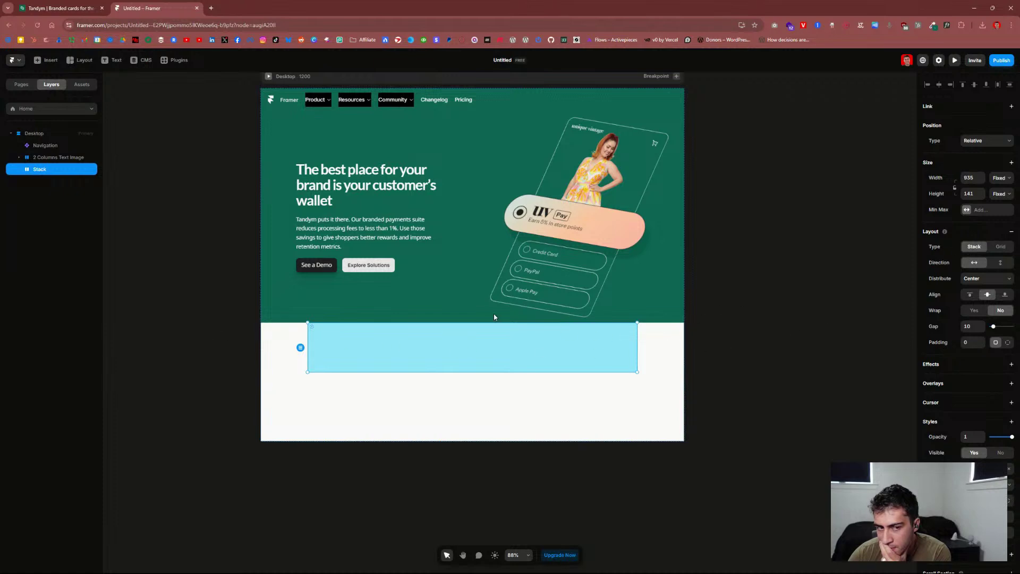
pyautogui.click(38, 158)
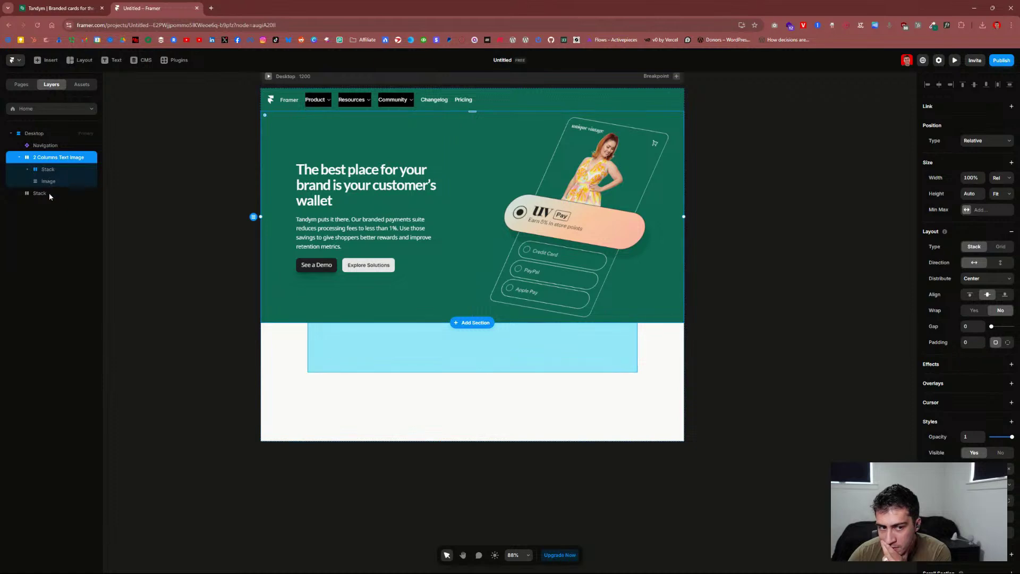
pyautogui.click(48, 193)
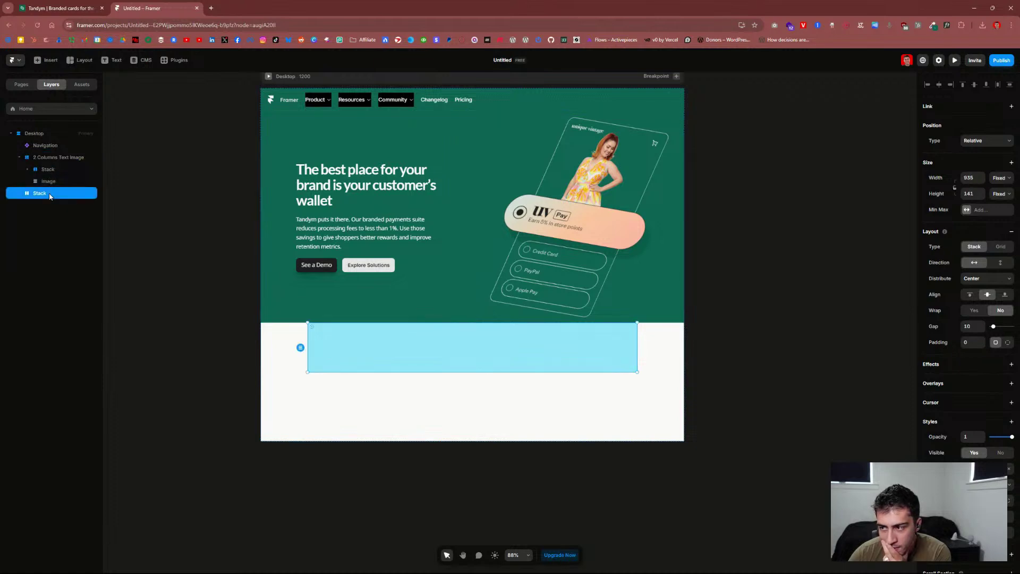
pyautogui.press('Delete')
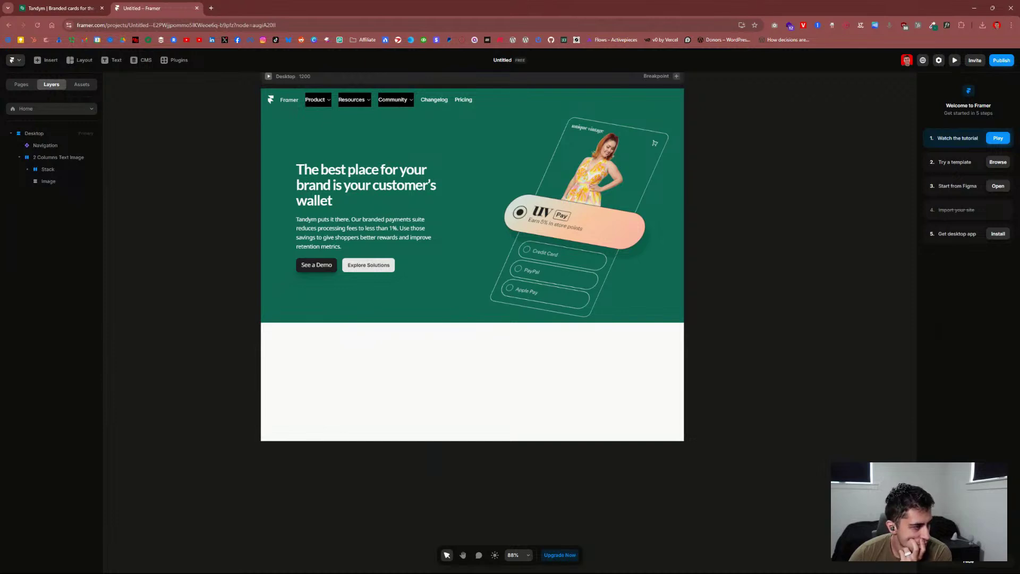
# Step: Compare the hero's See a Demo and Explore Solutions buttons with the originals on the Tandym site
pyautogui.click(93, 9)
pyautogui.press('Home')
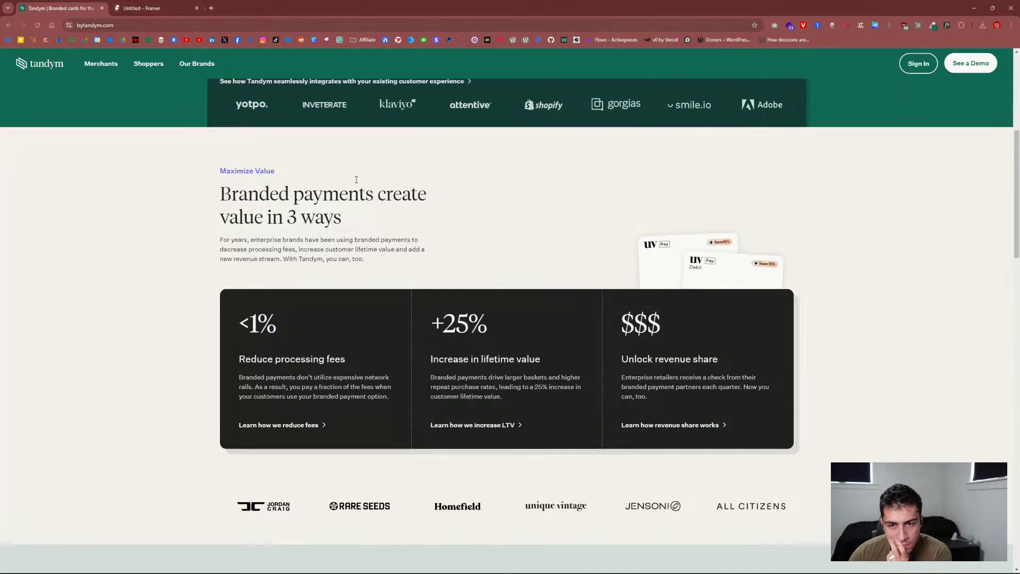
pyautogui.click(171, 13)
pyautogui.click(375, 264)
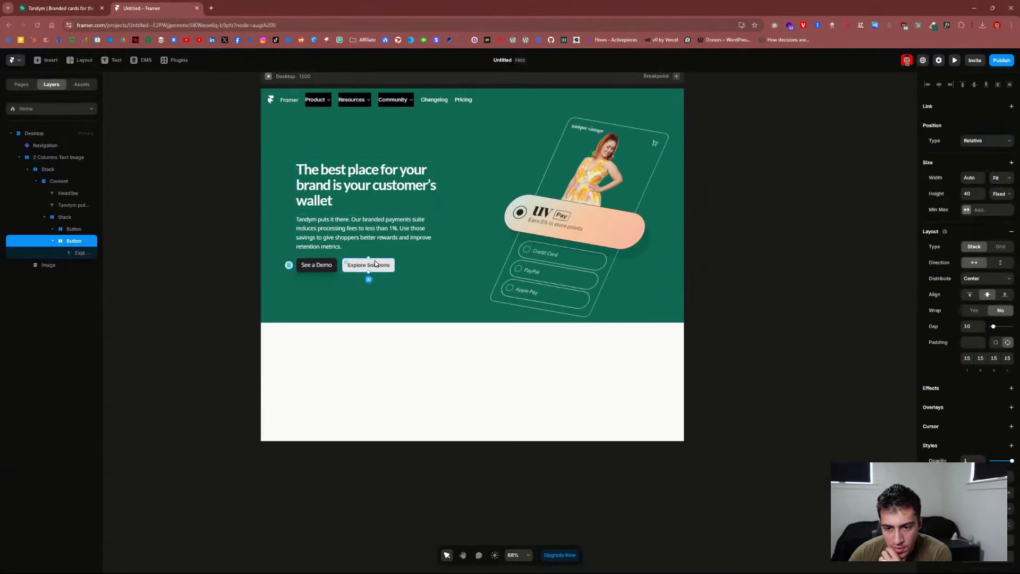
pyautogui.click(301, 265)
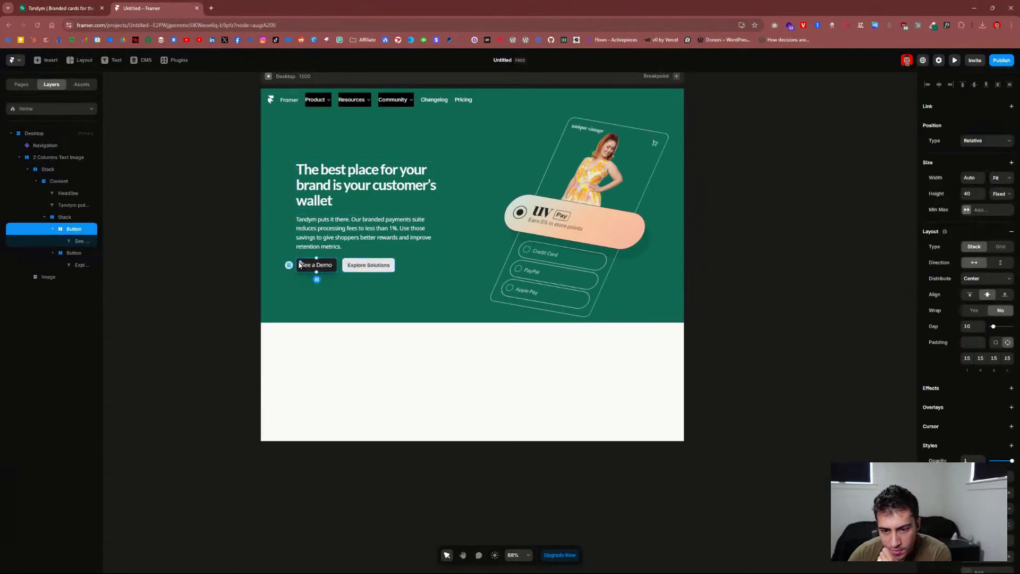
pyautogui.hotkey('ctrl', '1')
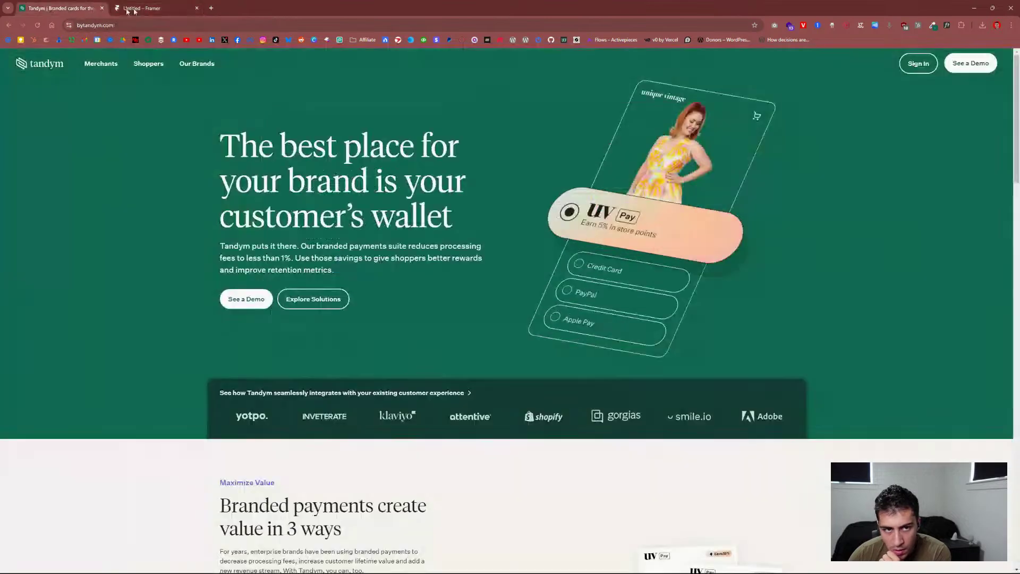
pyautogui.hotkey('ctrl', '2')
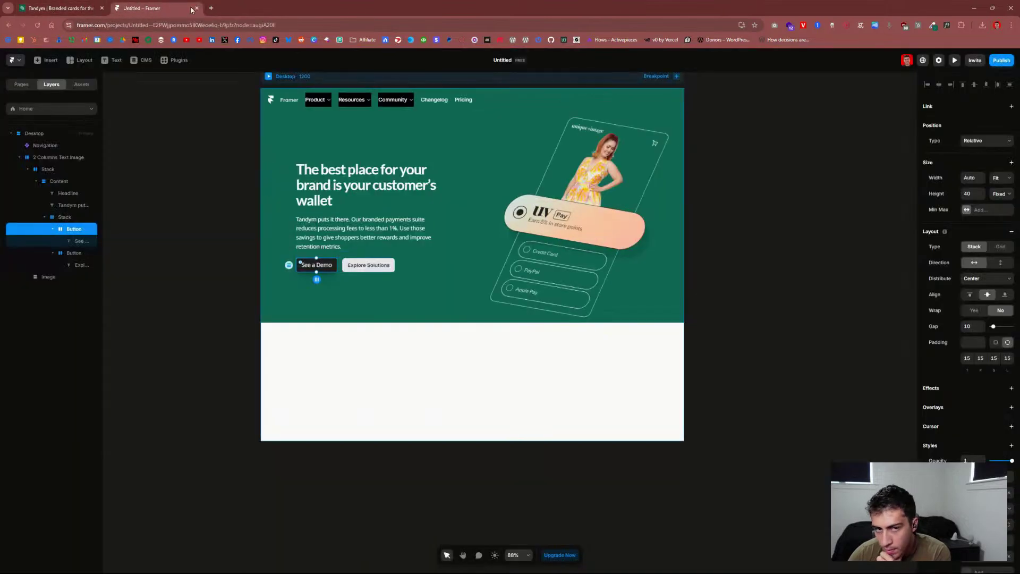
pyautogui.click(58, 8)
pyautogui.click(172, 12)
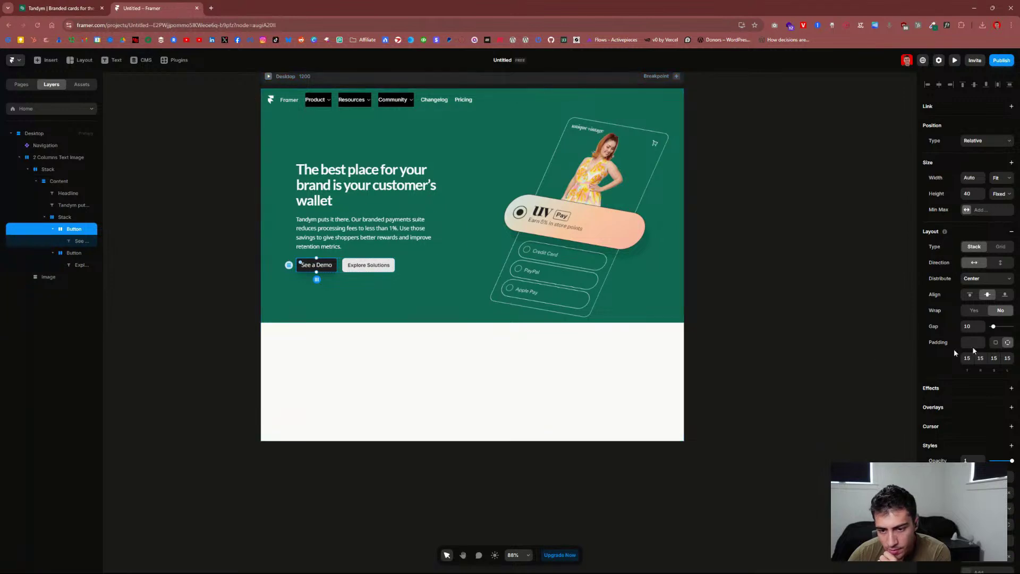
# Step: Set the See a Demo button's fill to solid white, #FFFFFF
pyautogui.scroll(-3, 984, 443)
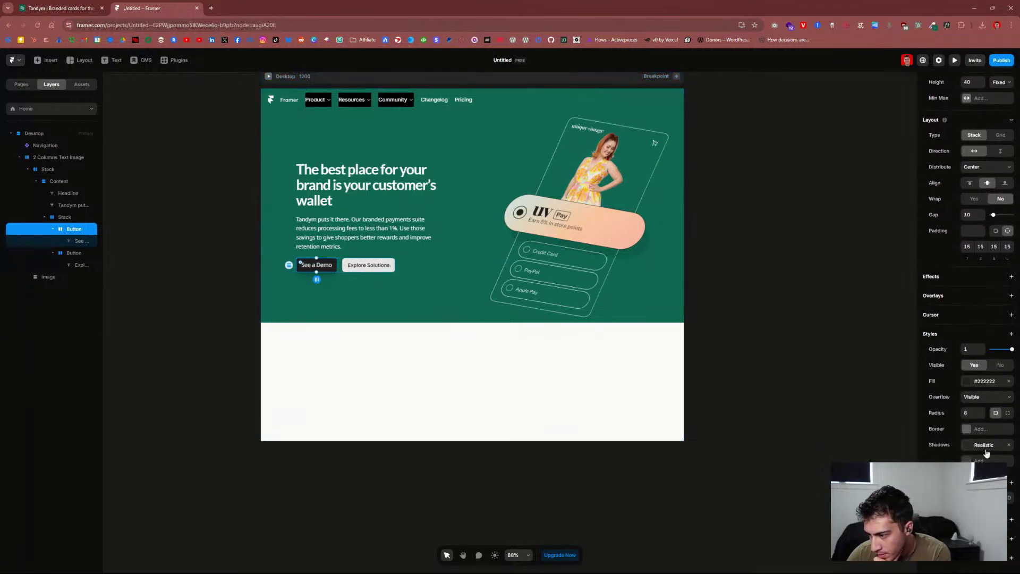
pyautogui.click(981, 381)
pyautogui.click(830, 413)
pyautogui.moveTo(811, 408); pyautogui.dragTo(788, 400)
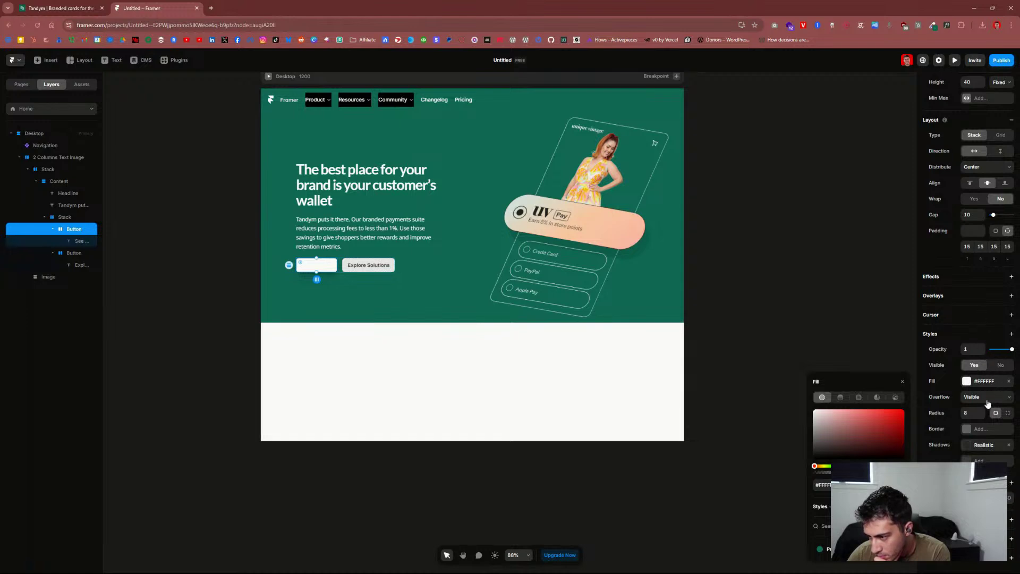
pyautogui.scroll(3, 988, 404)
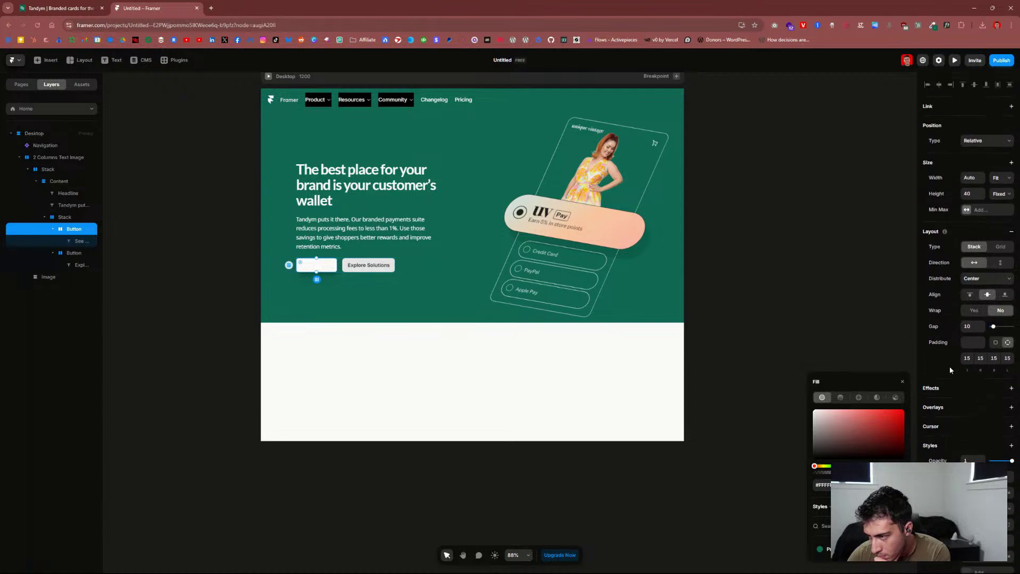
pyautogui.click(941, 366)
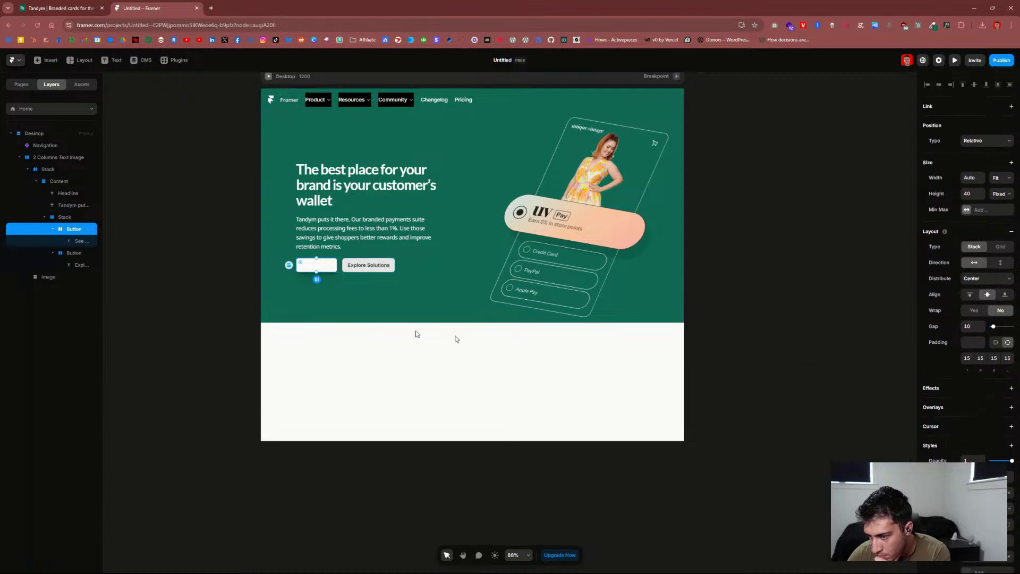
# Step: Remove the white colour from the See a Demo button's text and apply the green Primary colour style to it
pyautogui.click(78, 242)
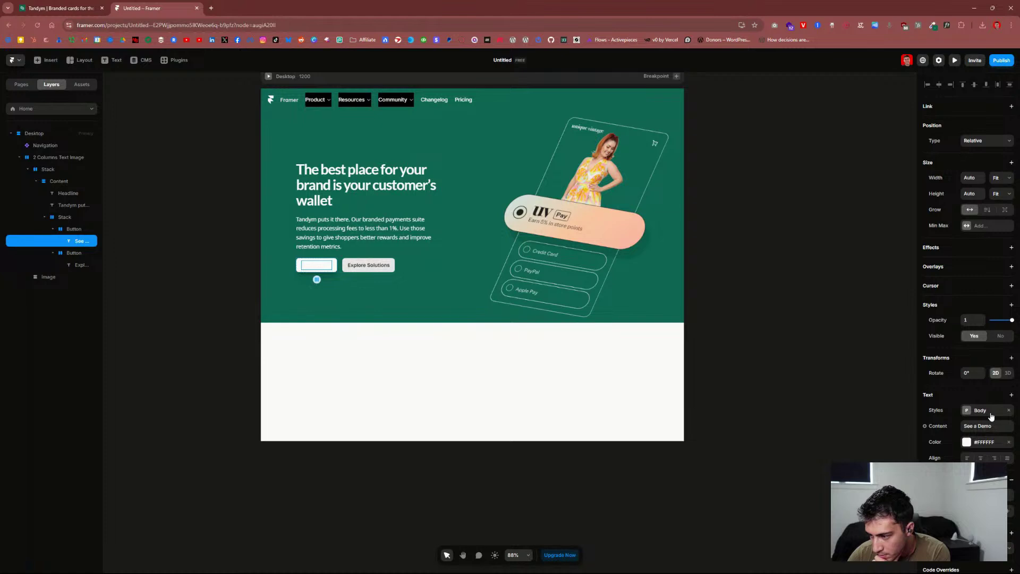
pyautogui.click(990, 443)
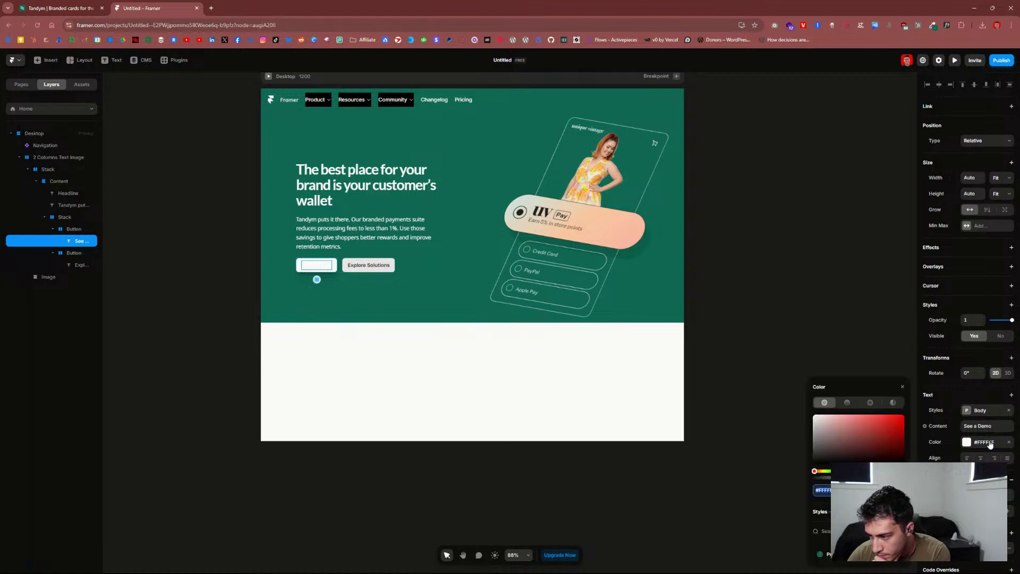
pyautogui.click(1009, 443)
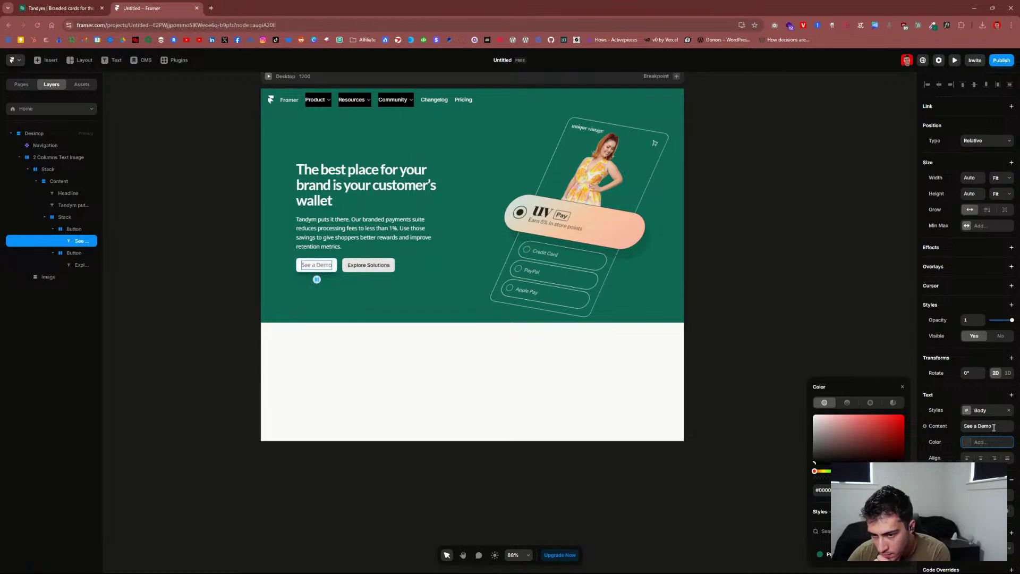
pyautogui.press('Escape')
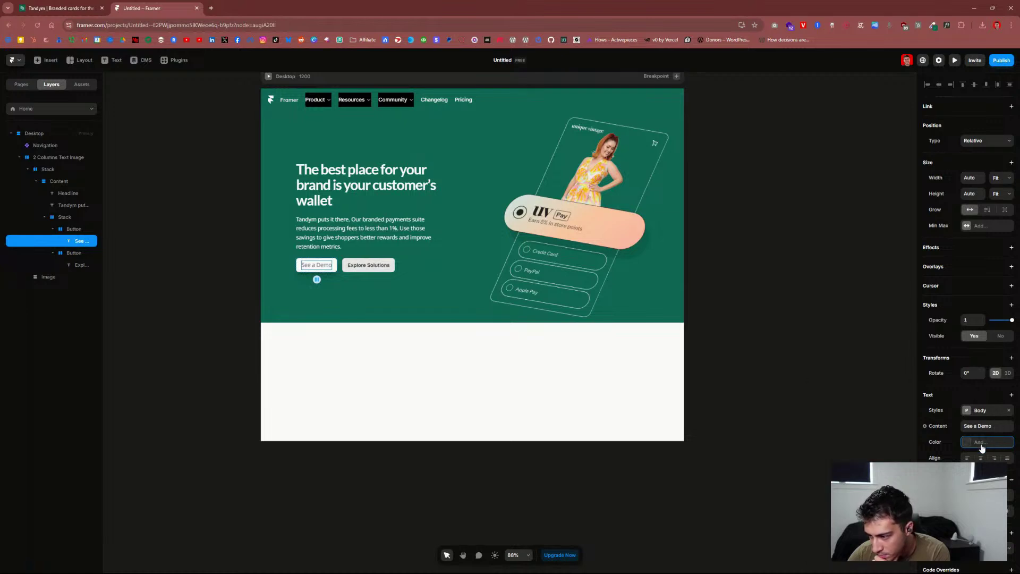
pyautogui.click(982, 446)
pyautogui.click(822, 554)
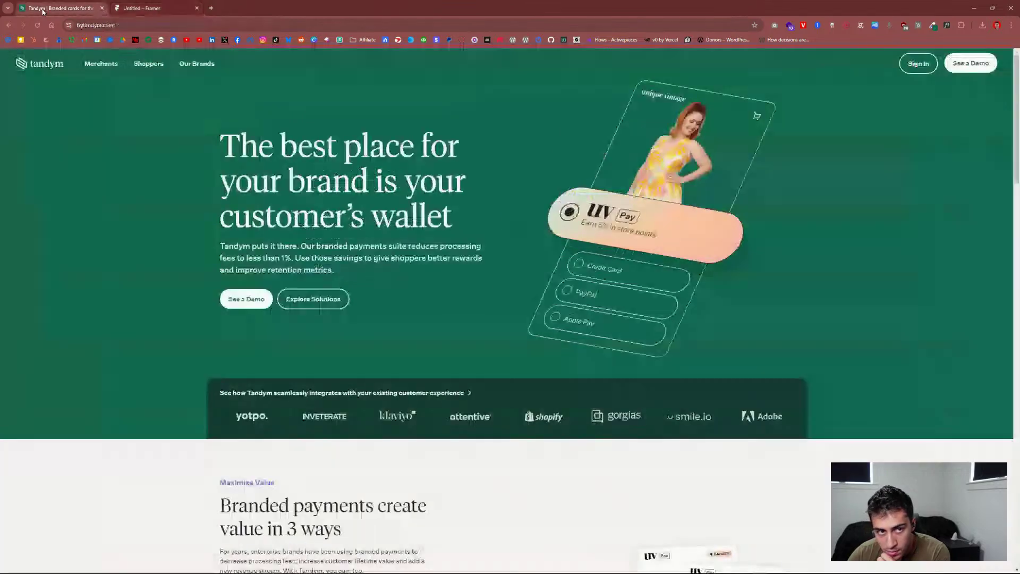
# Step: Compare the recoloured See a Demo button with the one on the Tandym site
pyautogui.click(59, 8)
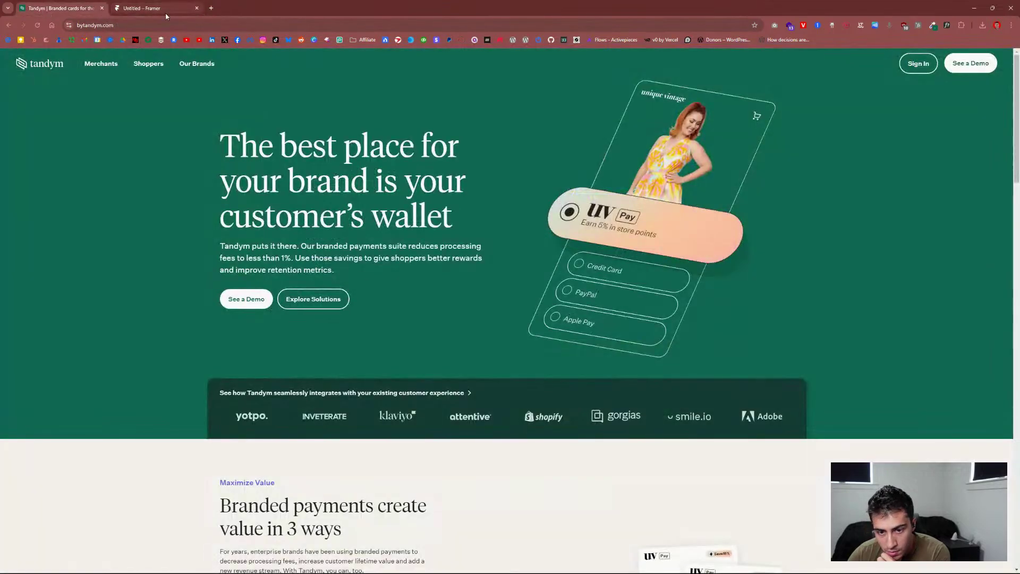
pyautogui.click(165, 13)
pyautogui.hotkey('ctrl', 'shift', 'Tab')
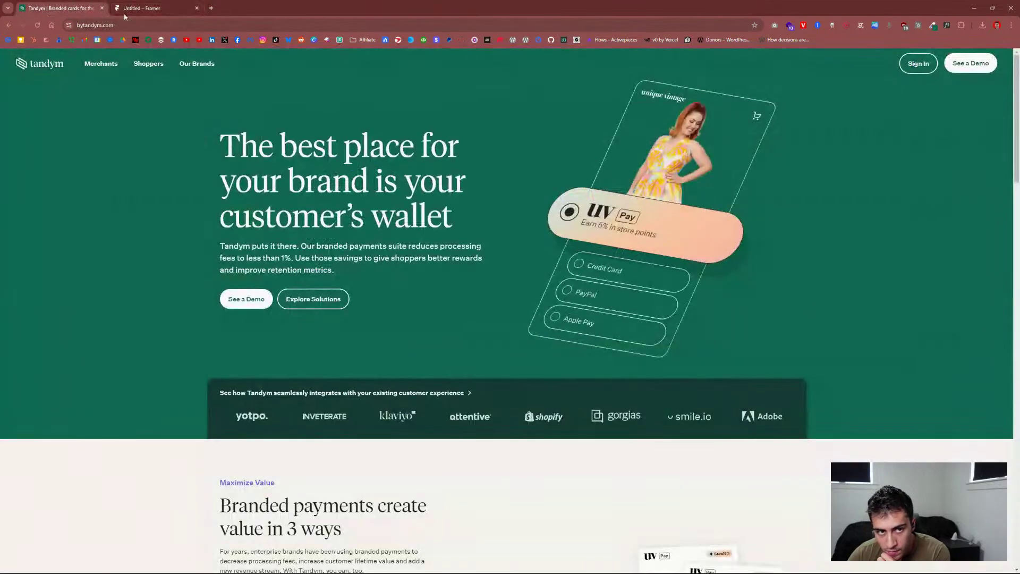
# Step: Switch back to Framer, remove the Explore Solutions button's fill and set its corner radius to 40
pyautogui.click(126, 15)
pyautogui.click(371, 260)
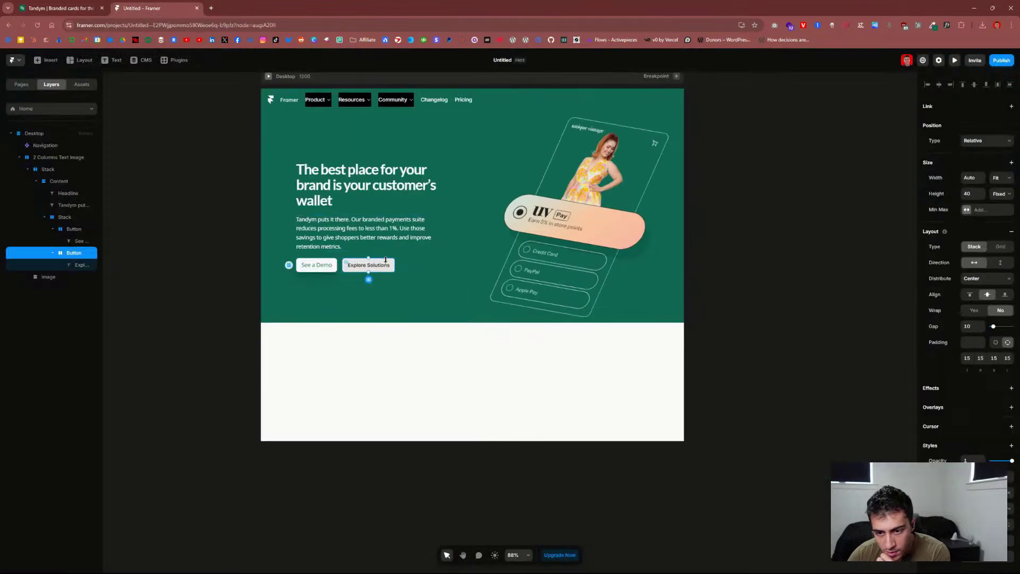
pyautogui.scroll(-2, 967, 266)
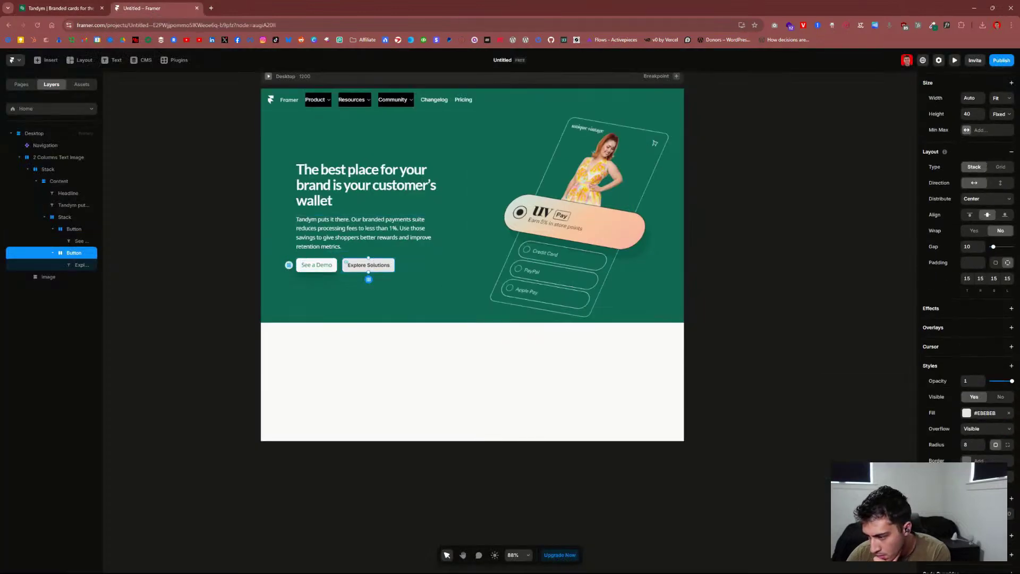
pyautogui.click(1009, 413)
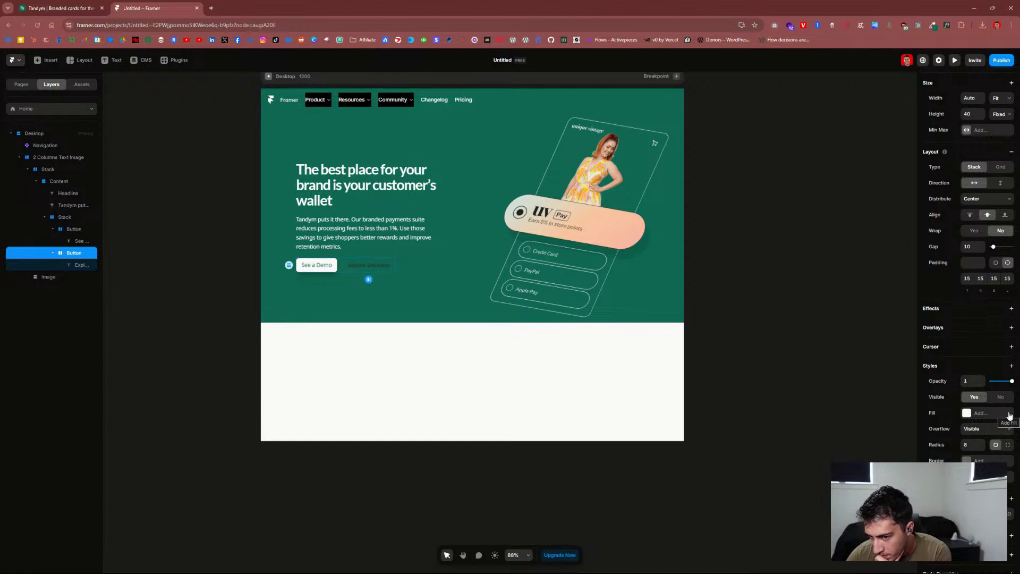
pyautogui.click(974, 446)
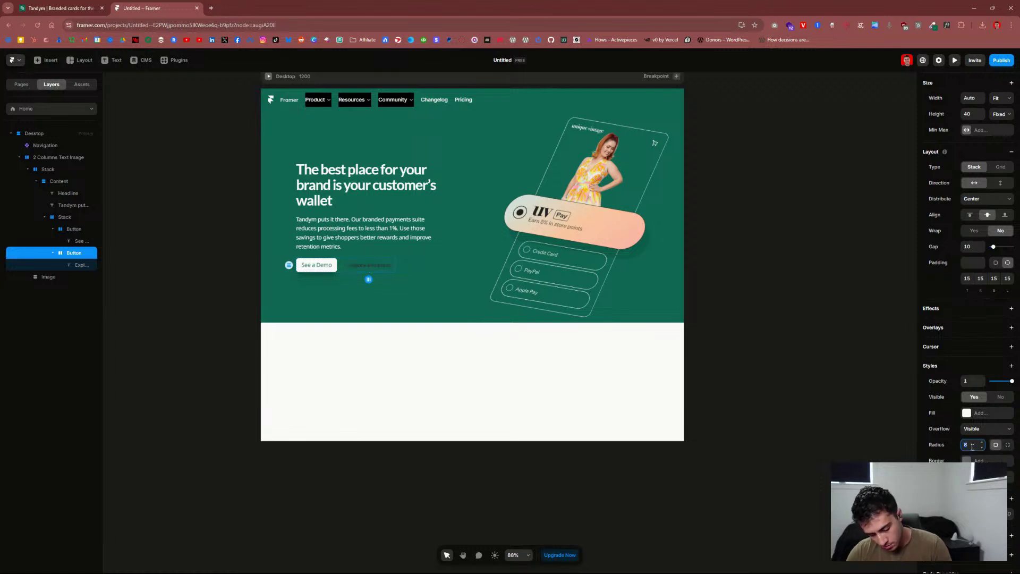
pyautogui.write('40')
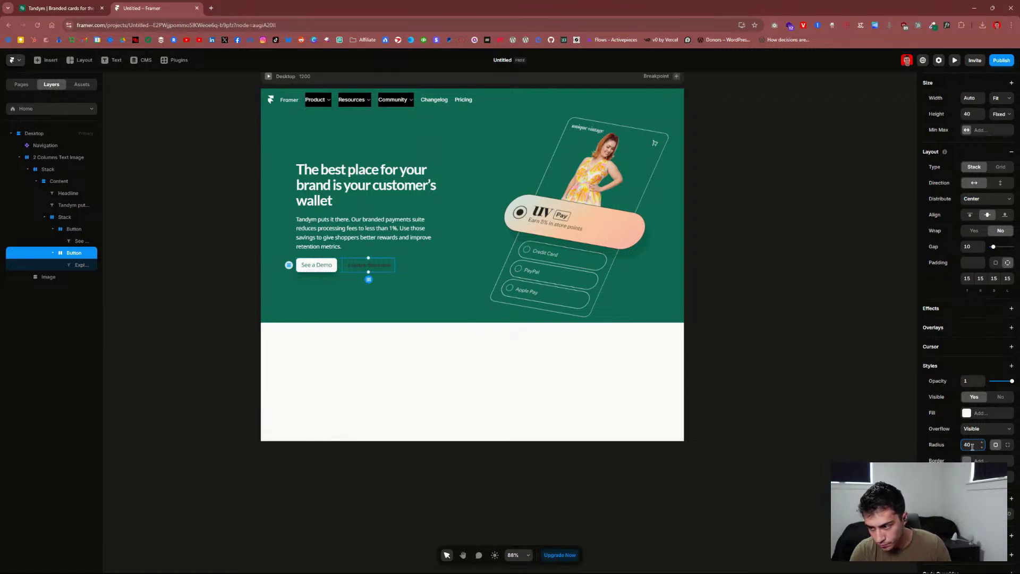
# Step: Add a solid white border, #FFFFFF, to the Explore Solutions button and open its link setting
pyautogui.click(978, 460)
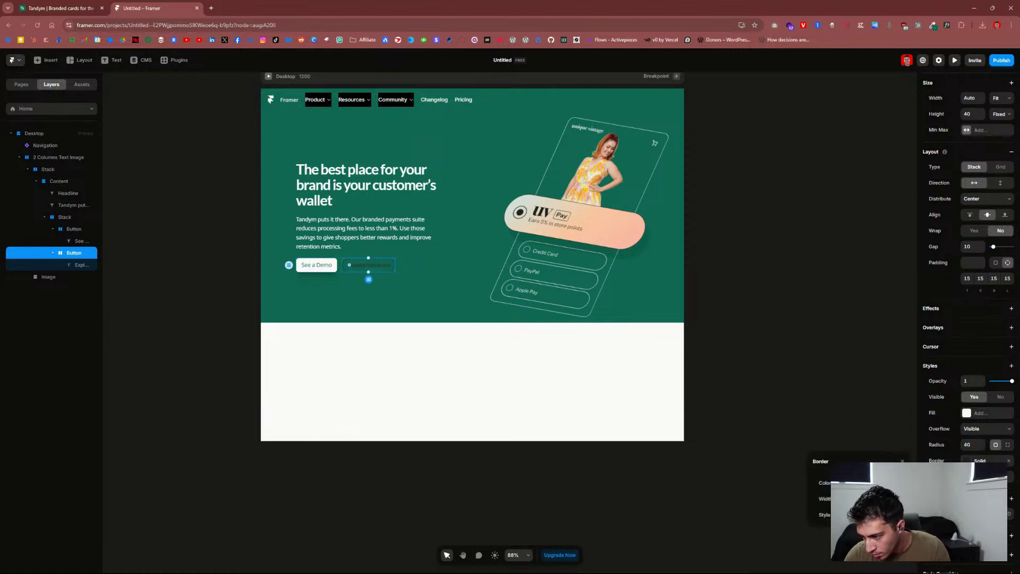
pyautogui.click(850, 458)
pyautogui.moveTo(810, 426); pyautogui.dragTo(809, 421)
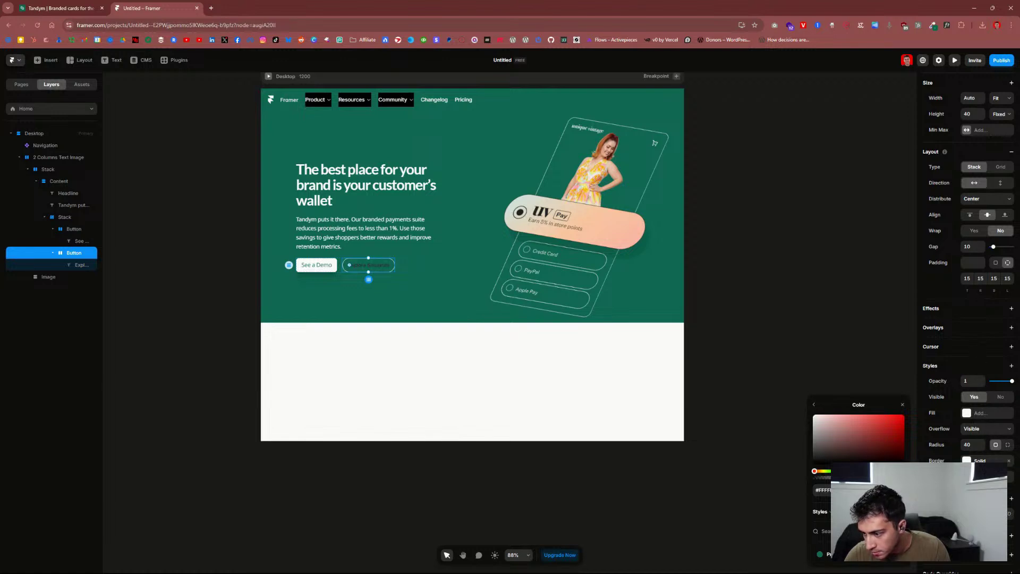
pyautogui.scroll(3, 958, 262)
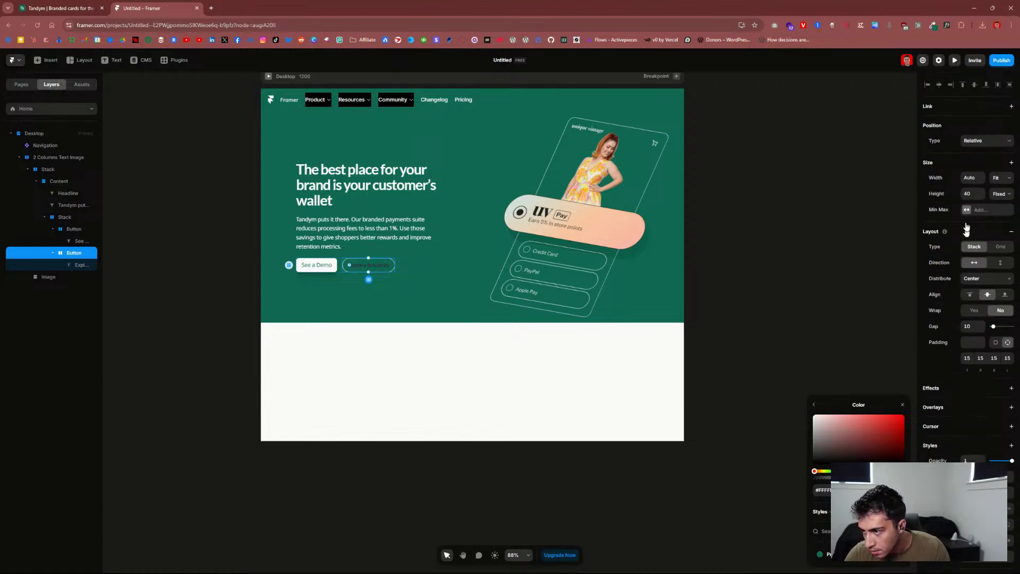
pyautogui.click(977, 109)
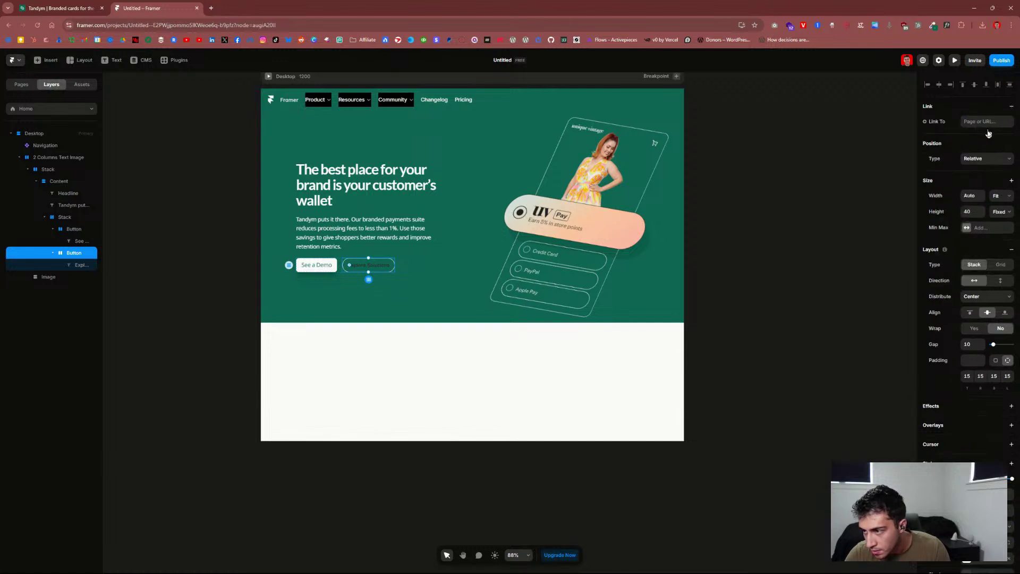
pyautogui.scroll(-3, 986, 319)
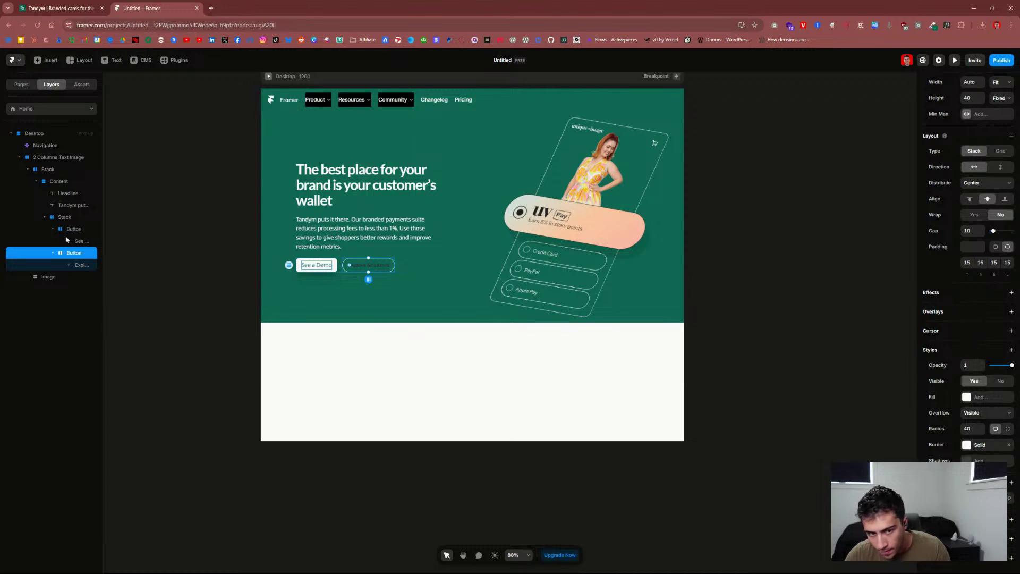
# Step: Set the Explore Solutions text to white, #FFFFFF, and round the See a Demo button's corners into a pill shape
pyautogui.click(78, 264)
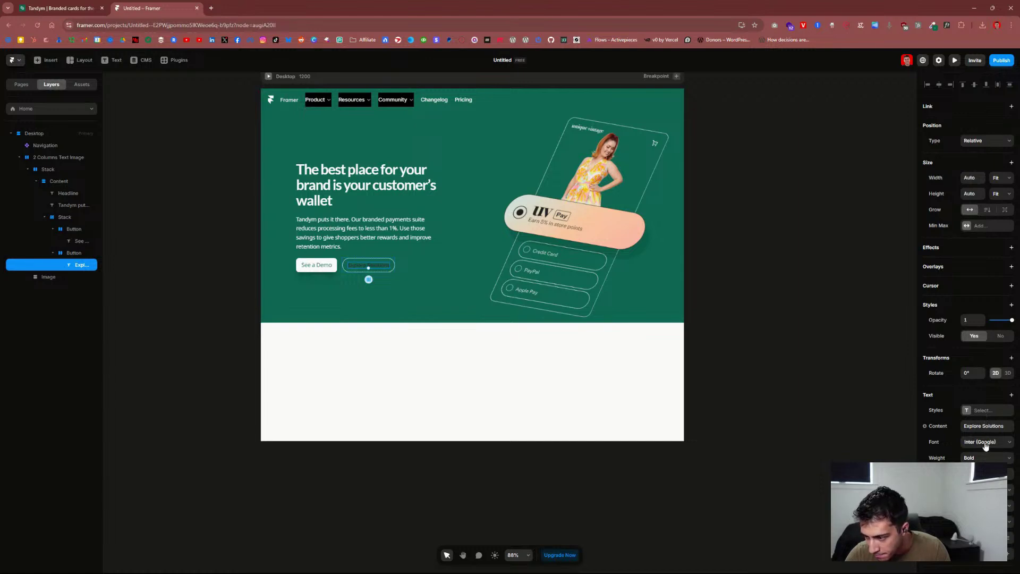
pyautogui.click(984, 473)
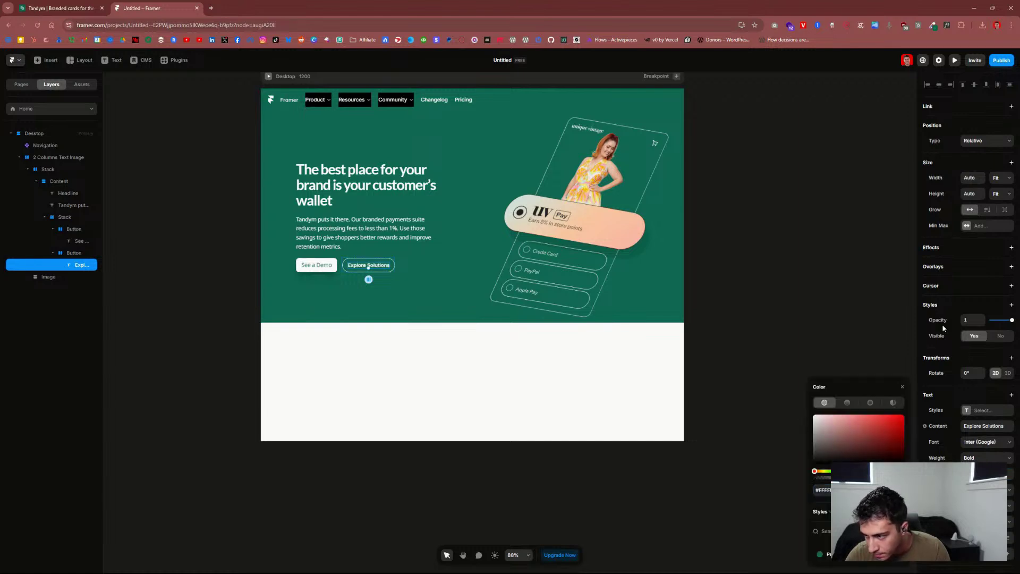
pyautogui.click(310, 260)
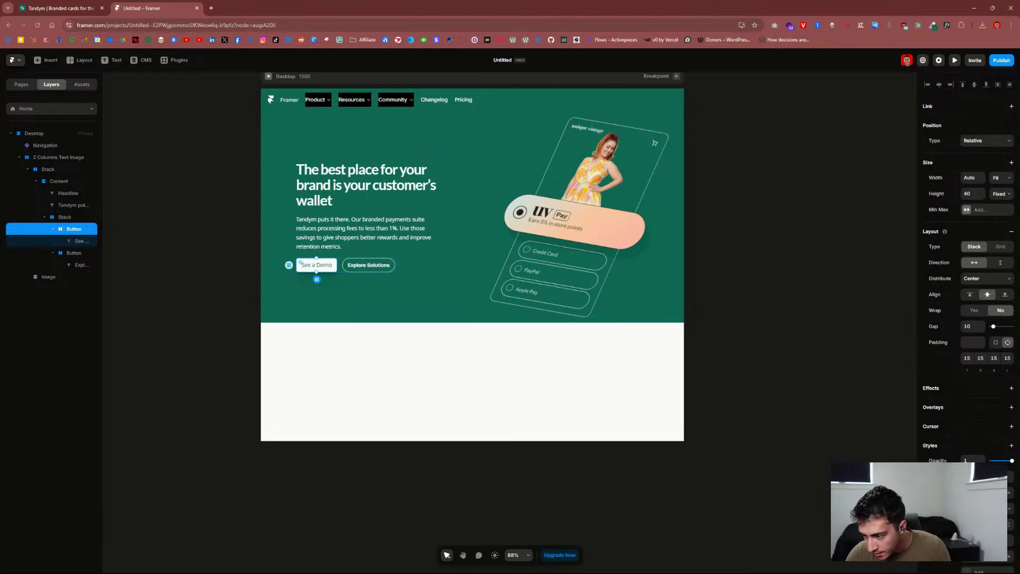
# Step: Publish the project to its framer.app address and clear the selection on the canvas
pyautogui.click(1002, 60)
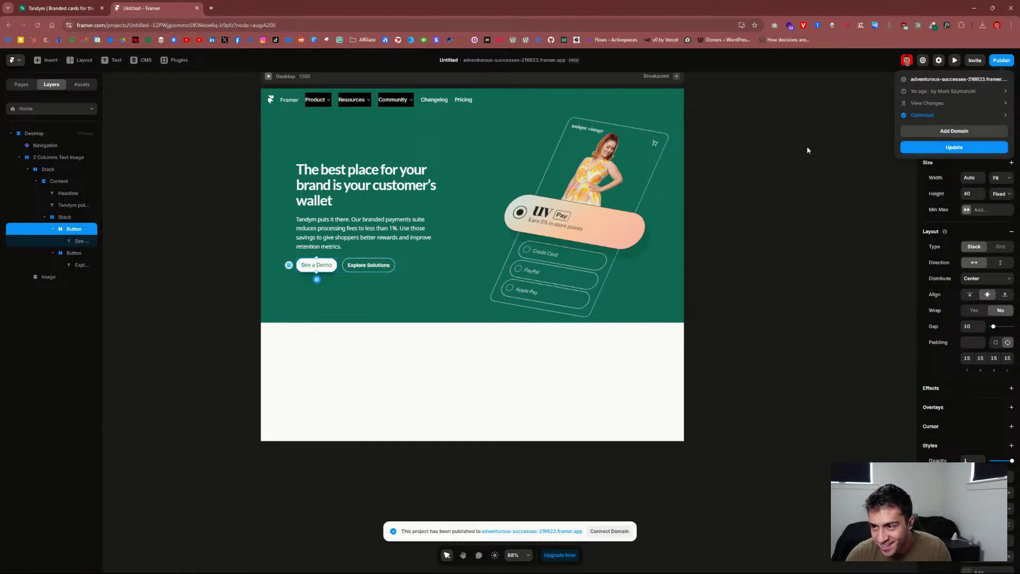
pyautogui.click(825, 68)
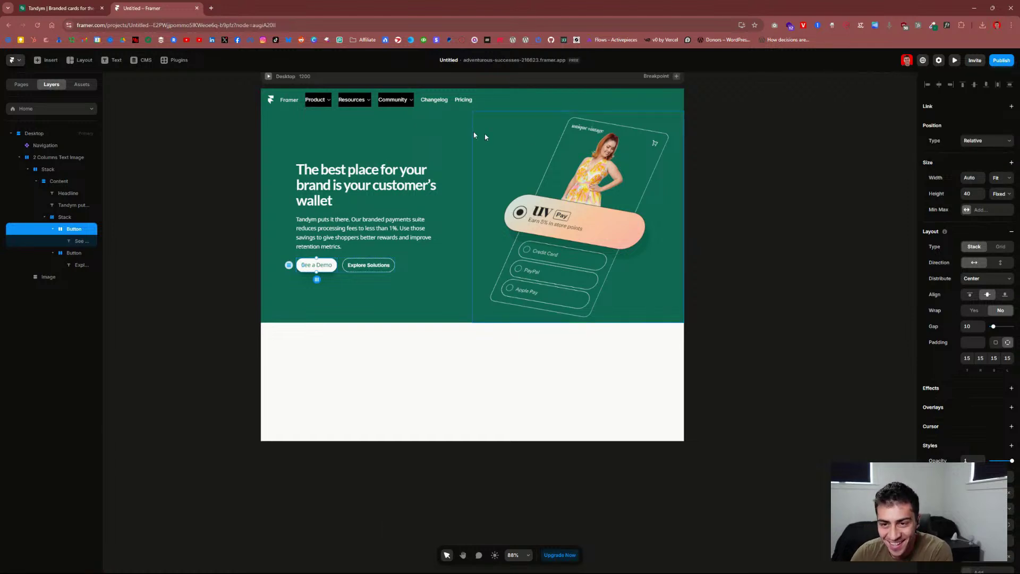
pyautogui.click(231, 223)
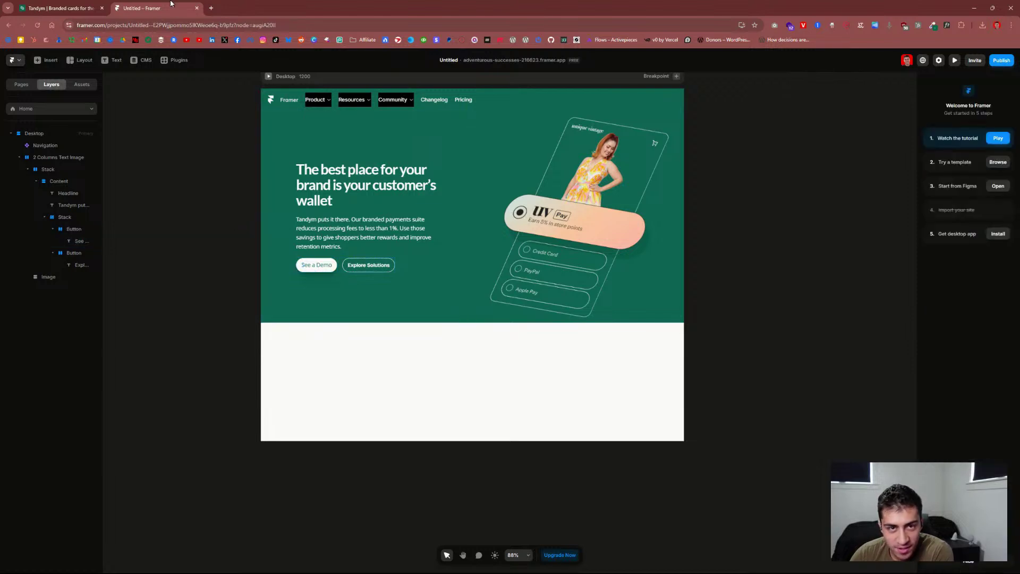
# Step: Compare the text of both hero buttons with the Tandym site and examine each label's text settings in Framer
pyautogui.click(63, 7)
pyautogui.click(152, 9)
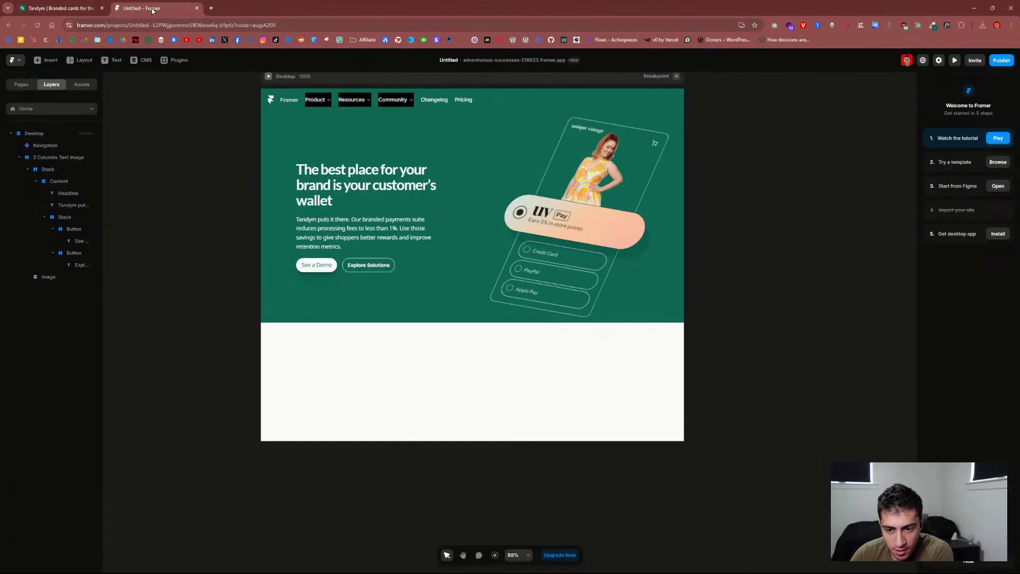
pyautogui.click(367, 265)
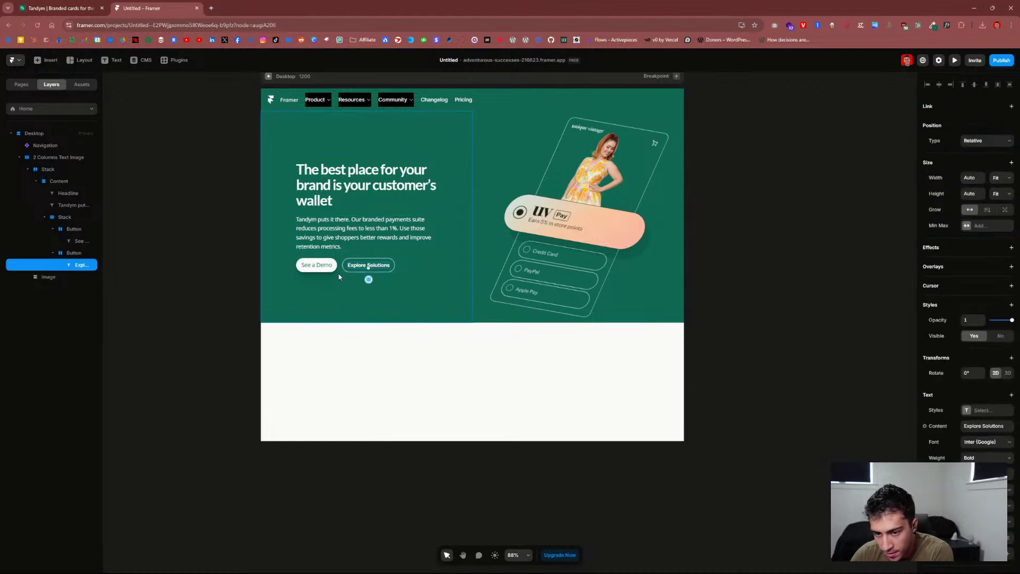
pyautogui.click(305, 266)
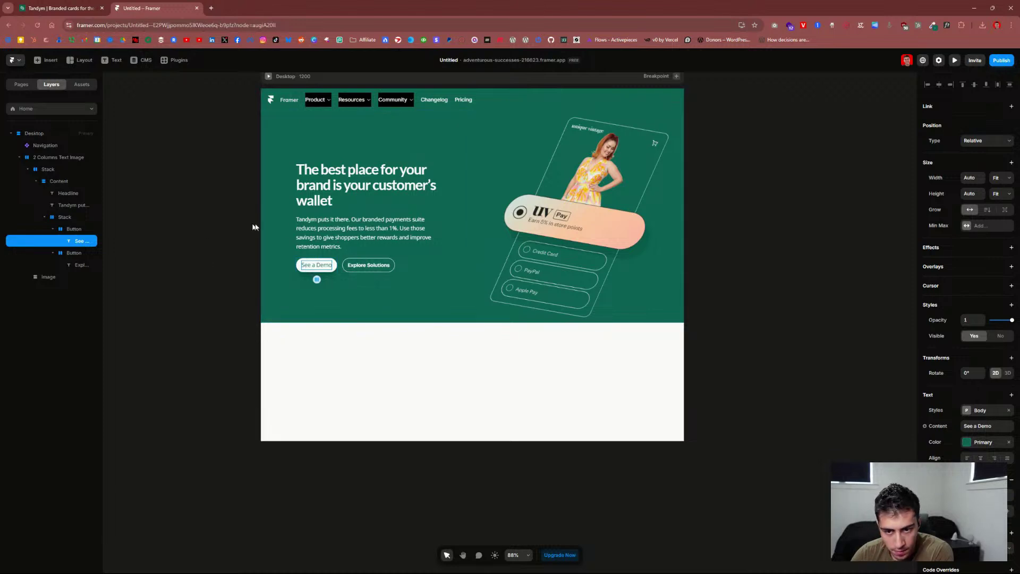
pyautogui.click(69, 7)
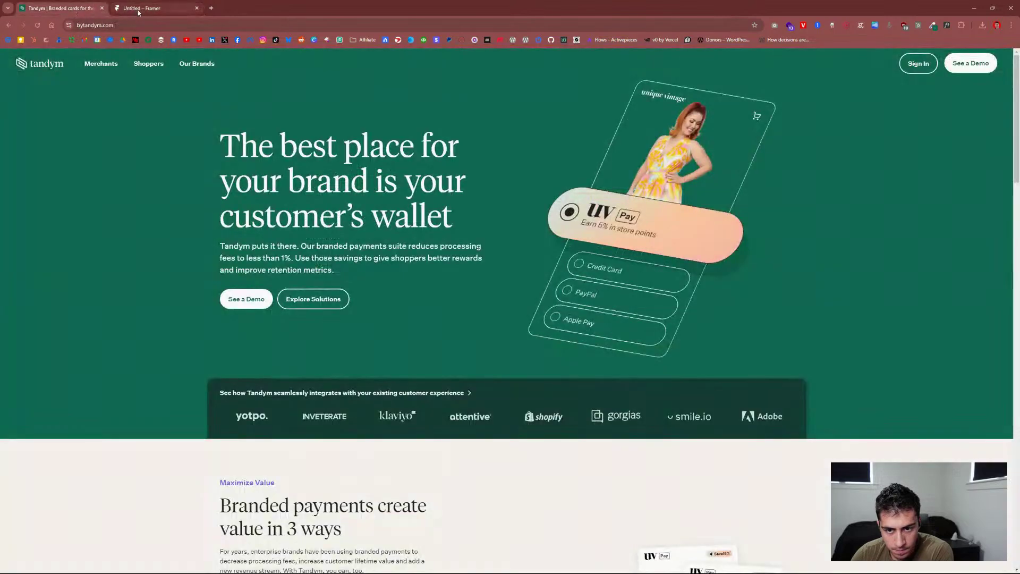
pyautogui.click(138, 8)
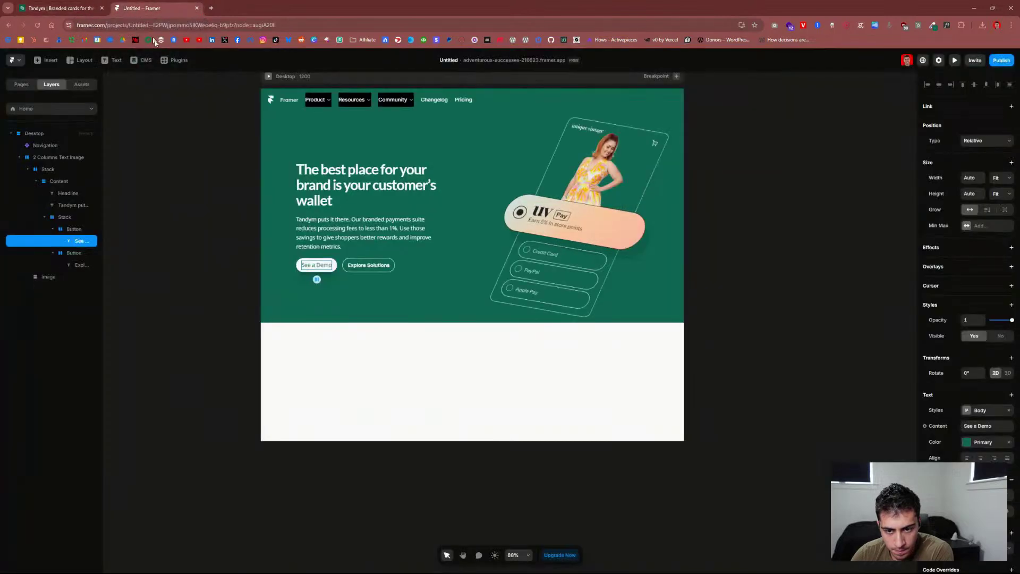
# Step: Change the font of the Body text style used by the hero paragraph to Inter
pyautogui.click(319, 226)
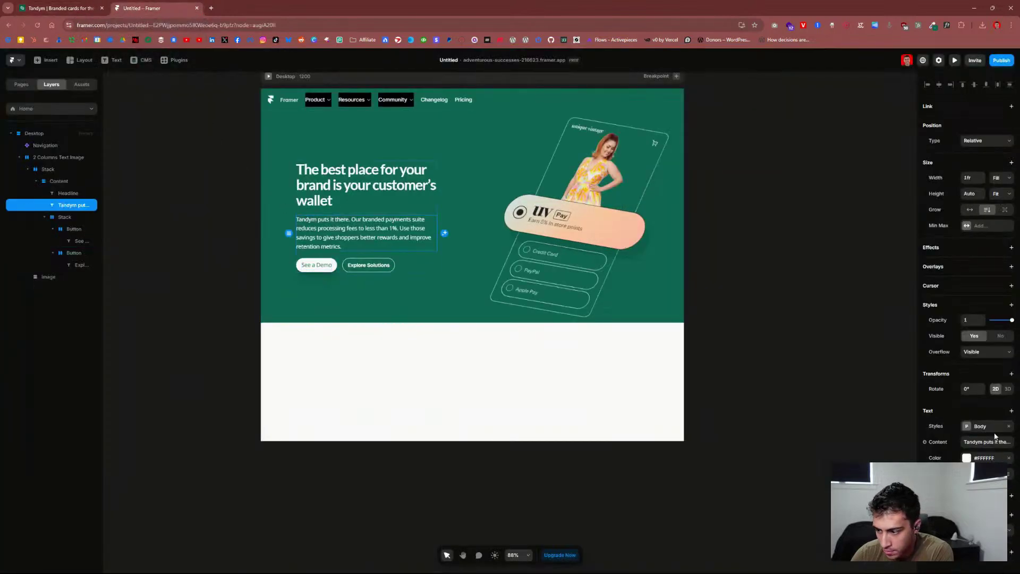
pyautogui.click(82, 83)
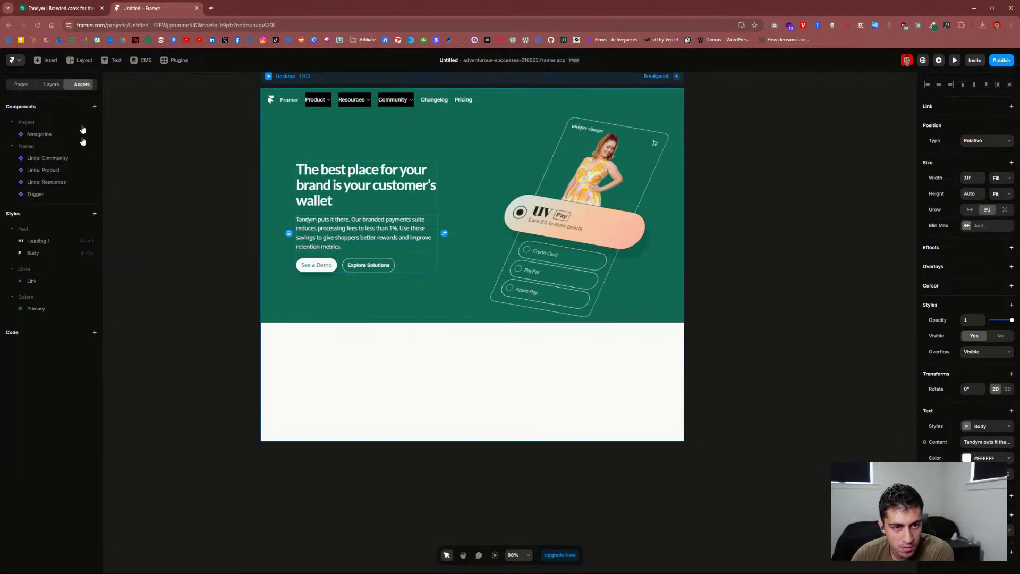
pyautogui.click(38, 257)
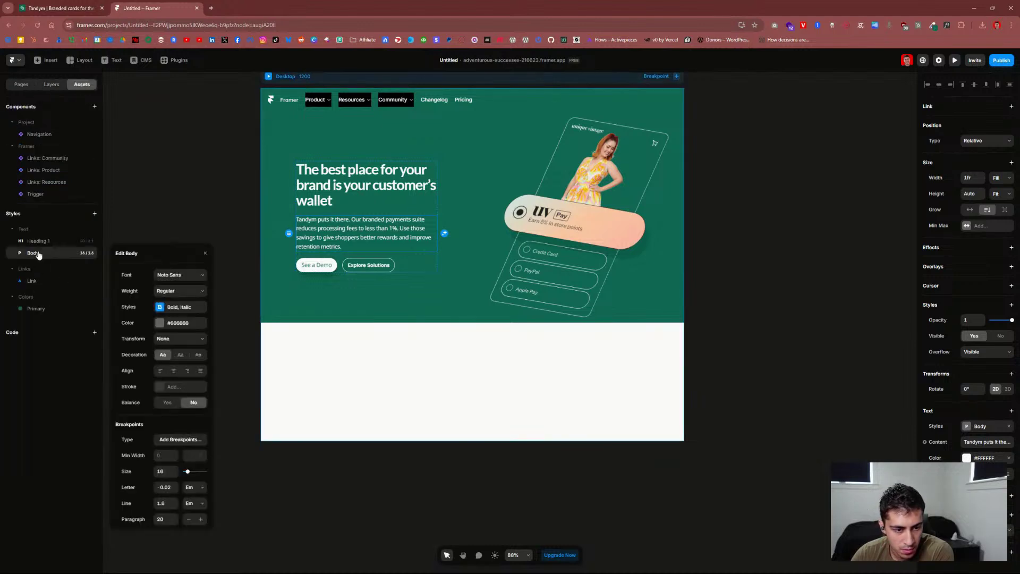
pyautogui.click(181, 276)
pyautogui.write('inter')
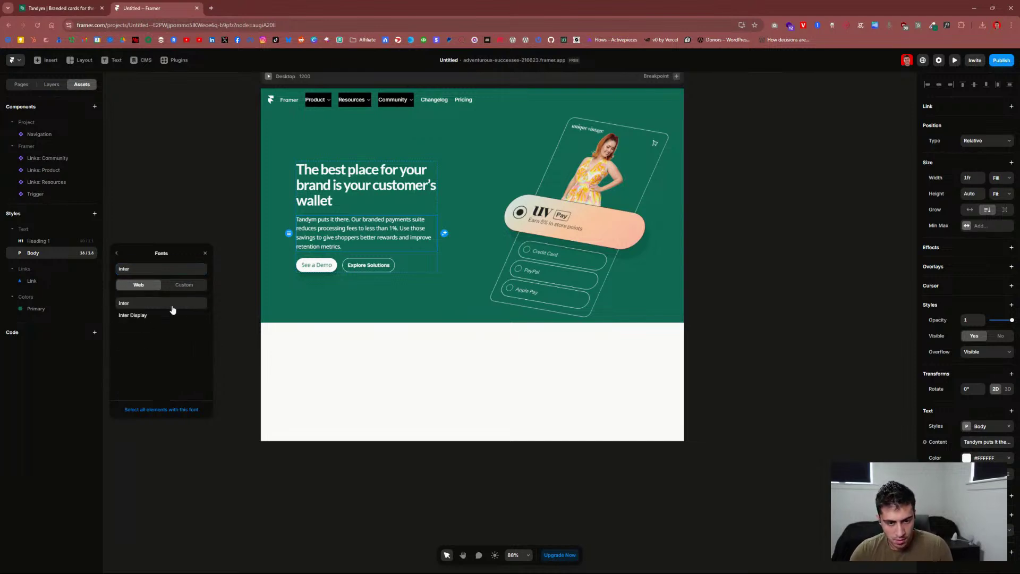
pyautogui.click(173, 306)
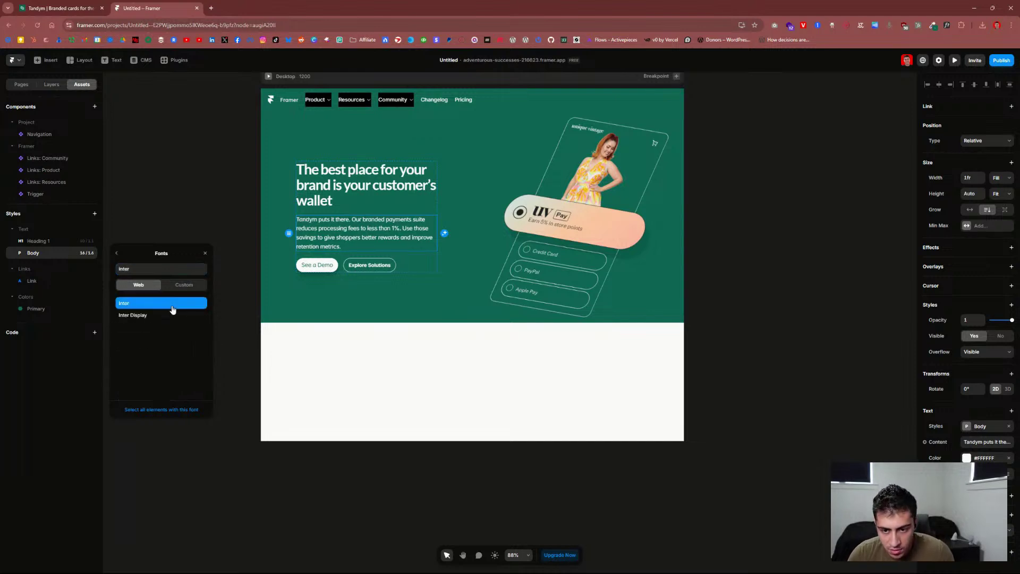
# Step: Check the See a Demo label's text style and apply the same Body style to the Explore Solutions label
pyautogui.click(317, 266)
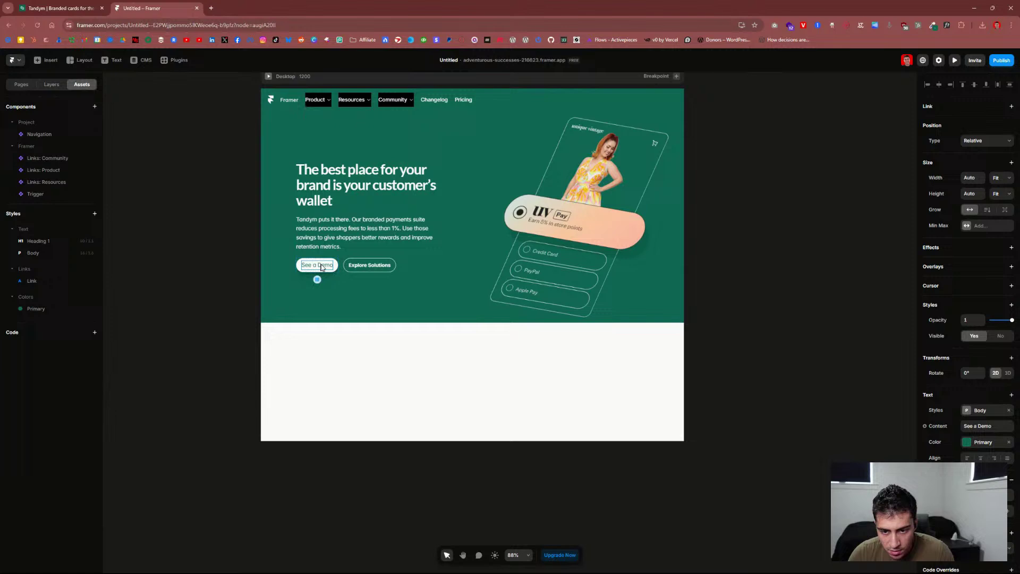
pyautogui.click(989, 412)
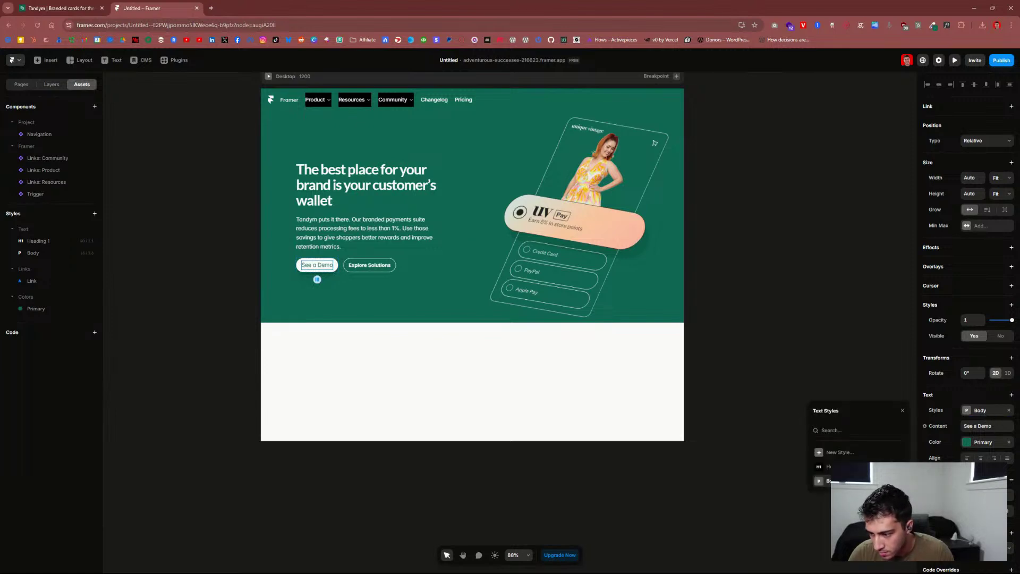
pyautogui.click(369, 265)
pyautogui.click(977, 410)
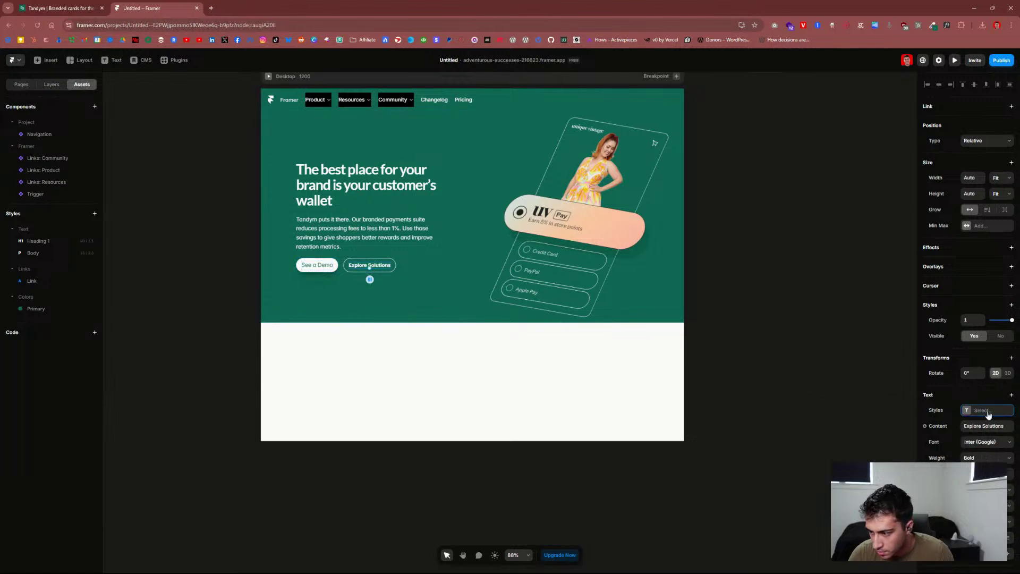
pyautogui.click(989, 414)
pyautogui.click(826, 480)
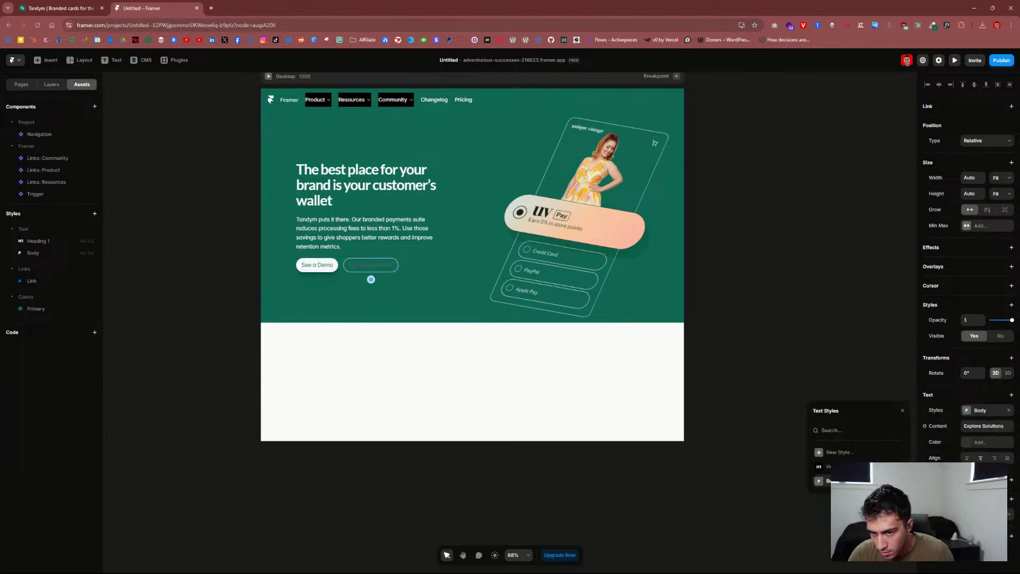
# Step: Set the Explore Solutions label's colour to white, #FFFFFF, and deselect it
pyautogui.click(988, 443)
pyautogui.moveTo(853, 448); pyautogui.dragTo(795, 404)
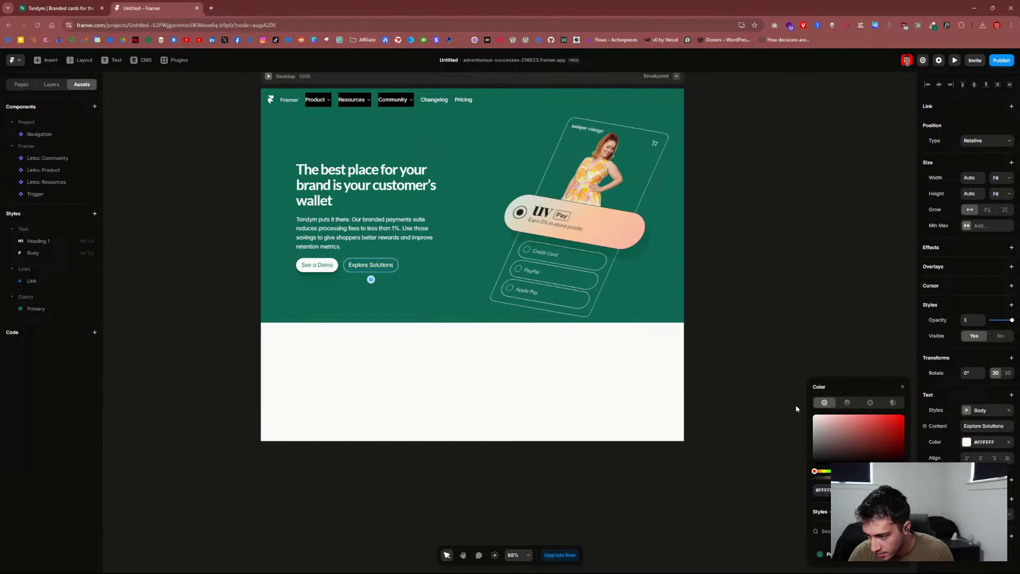
pyautogui.click(903, 388)
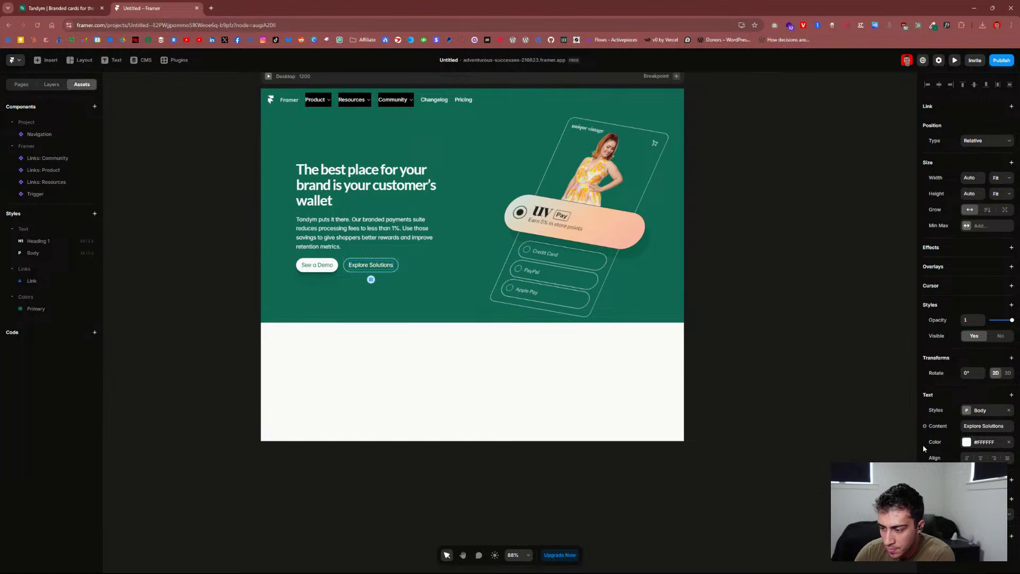
pyautogui.click(751, 341)
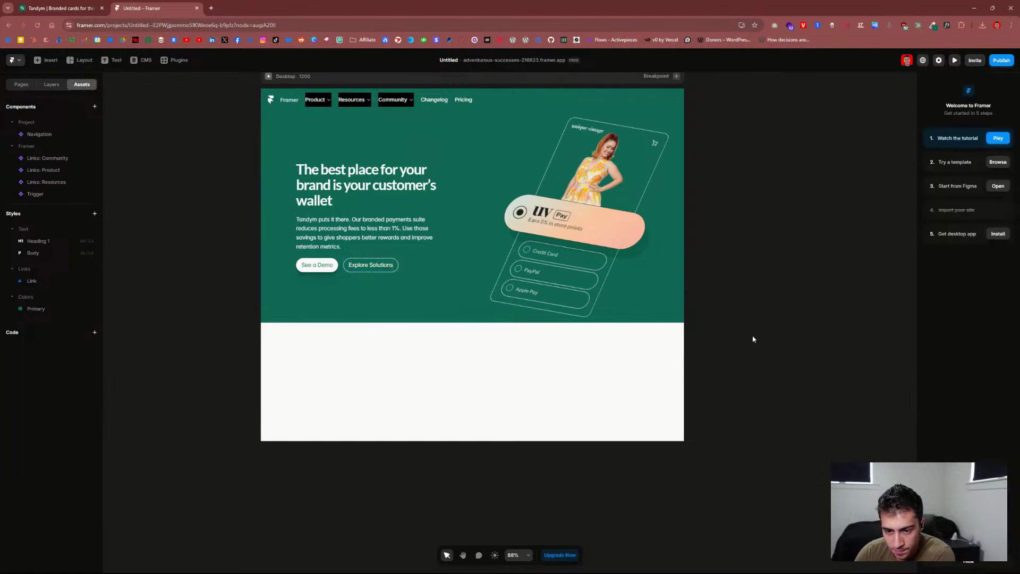
# Step: Check the text style, content and colour settings of the Explore Solutions label and the hero paragraph
pyautogui.click(367, 268)
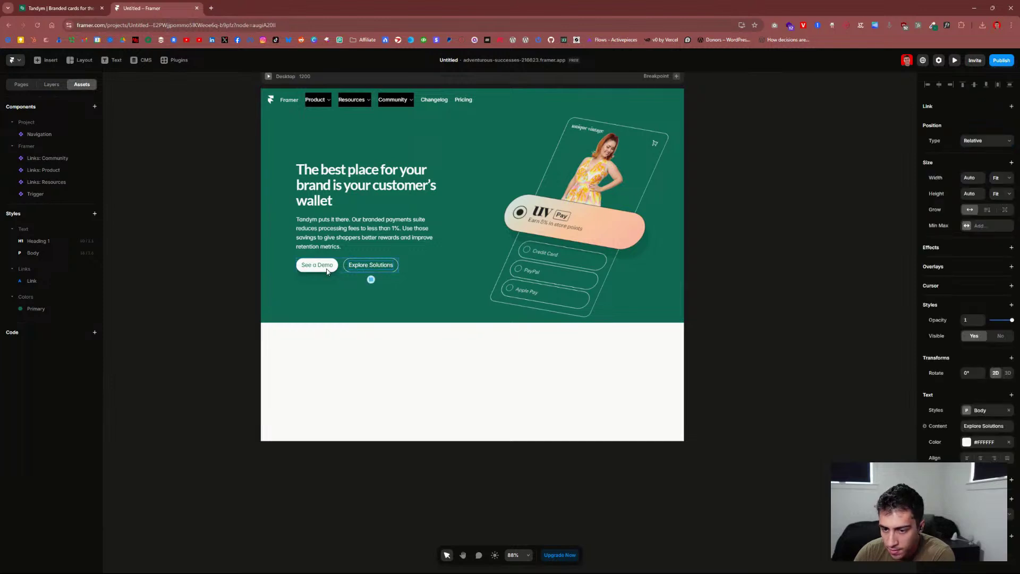
pyautogui.click(338, 228)
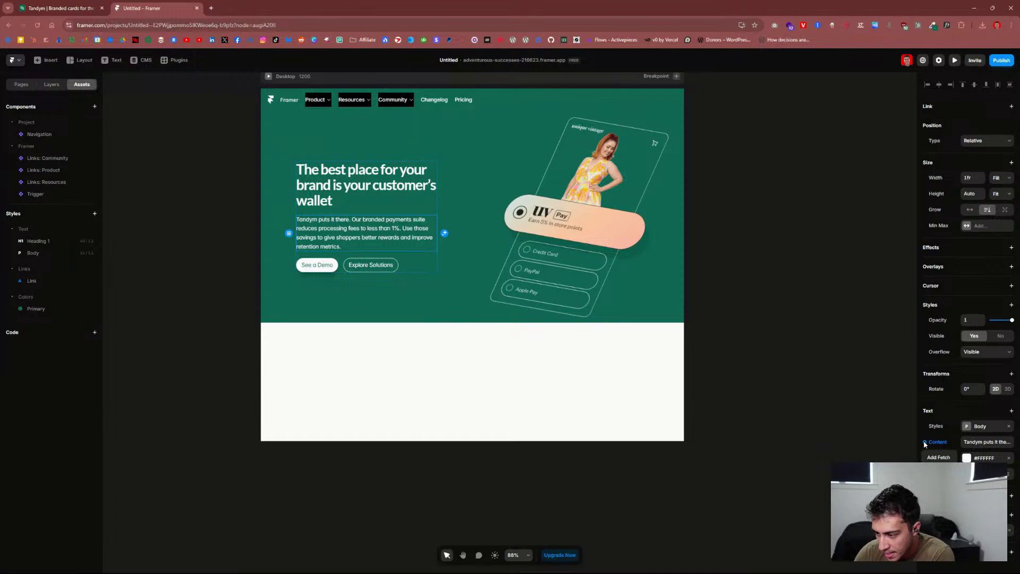
pyautogui.click(976, 442)
pyautogui.click(980, 443)
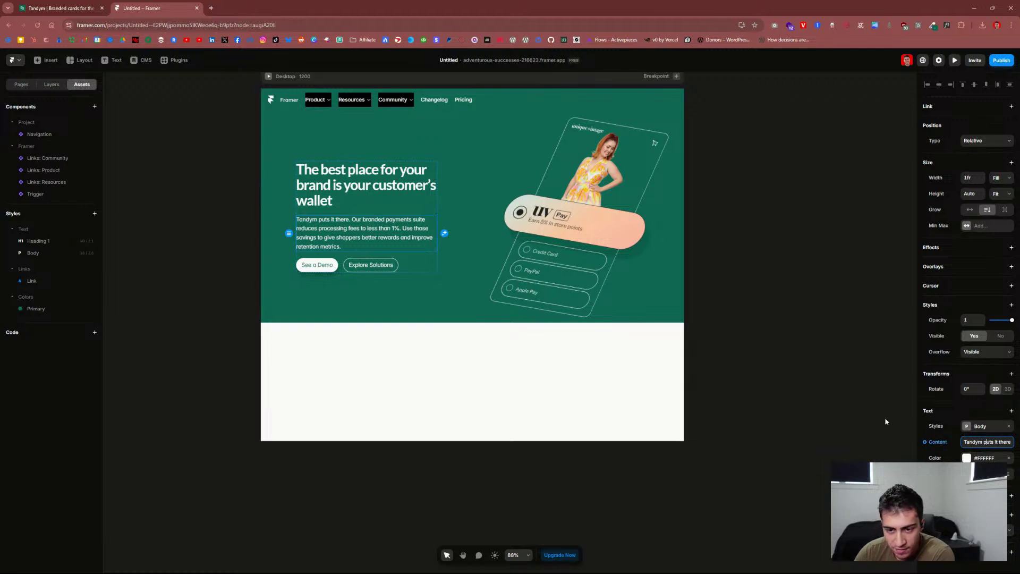
pyautogui.click(738, 280)
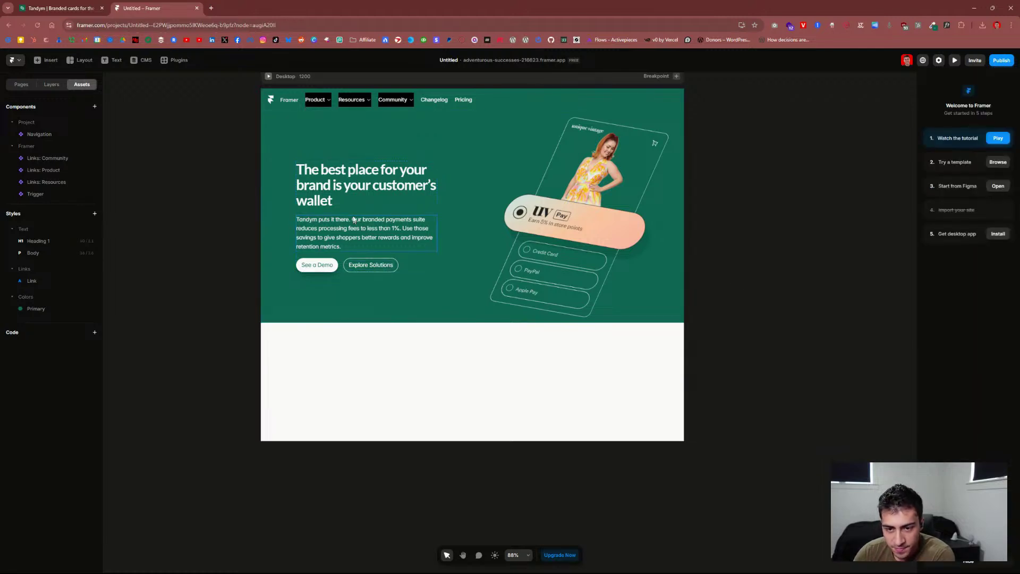
# Step: Compare the Framer page's navigation and hero with the Tandym site, including the partner-logo strip beneath its hero
pyautogui.click(449, 102)
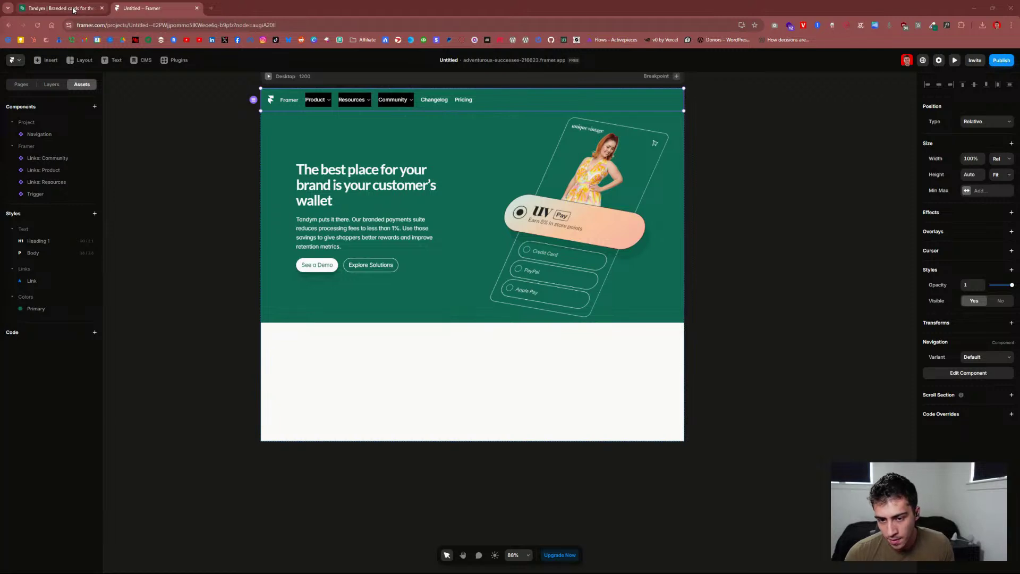
pyautogui.click(74, 9)
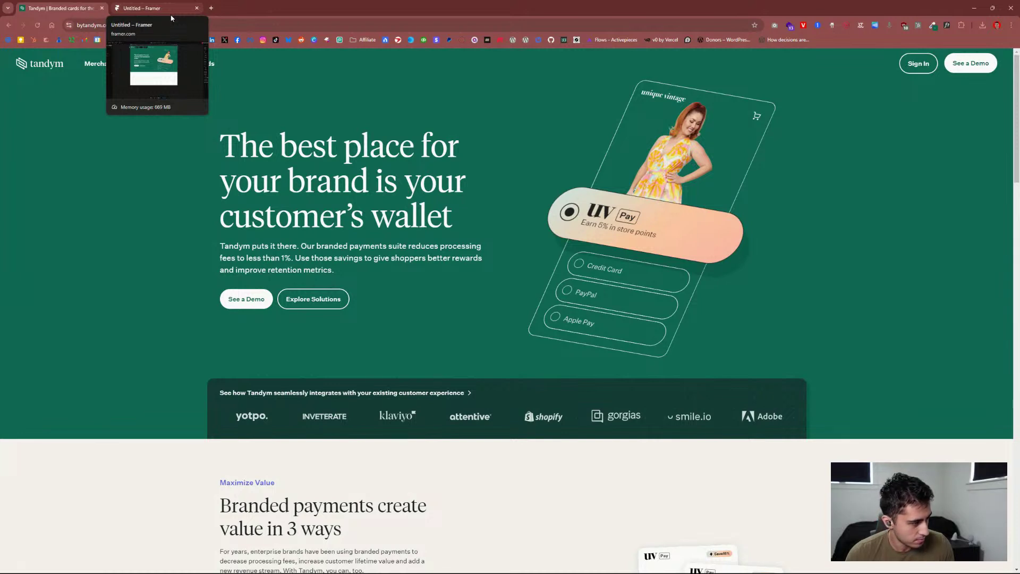
pyautogui.click(170, 10)
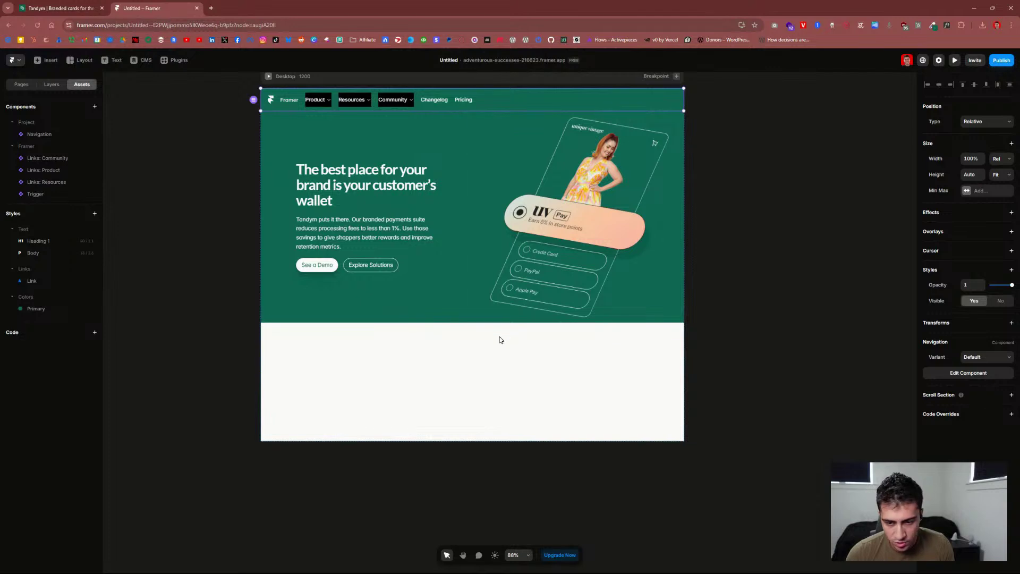
pyautogui.click(80, 8)
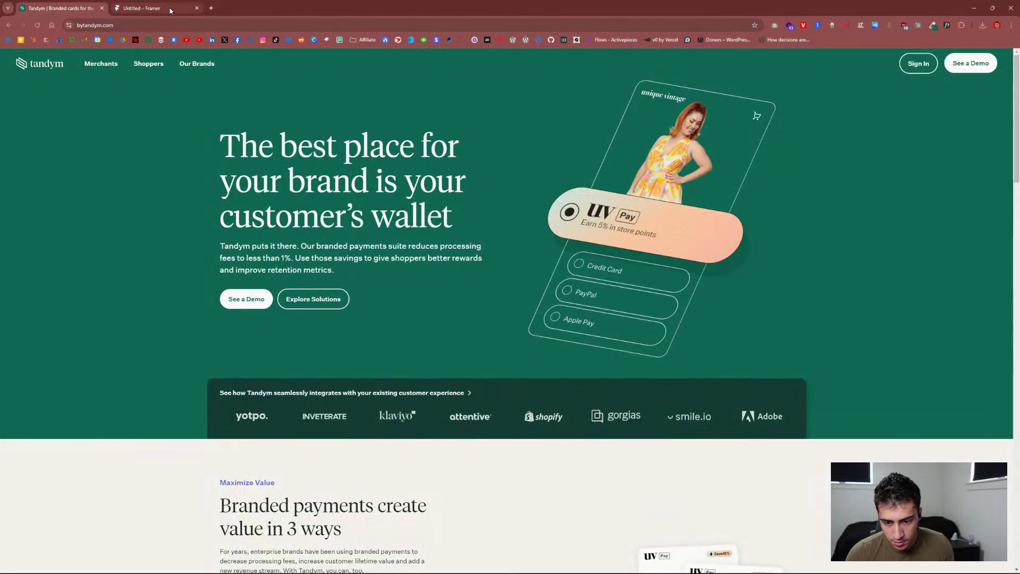
pyautogui.click(141, 8)
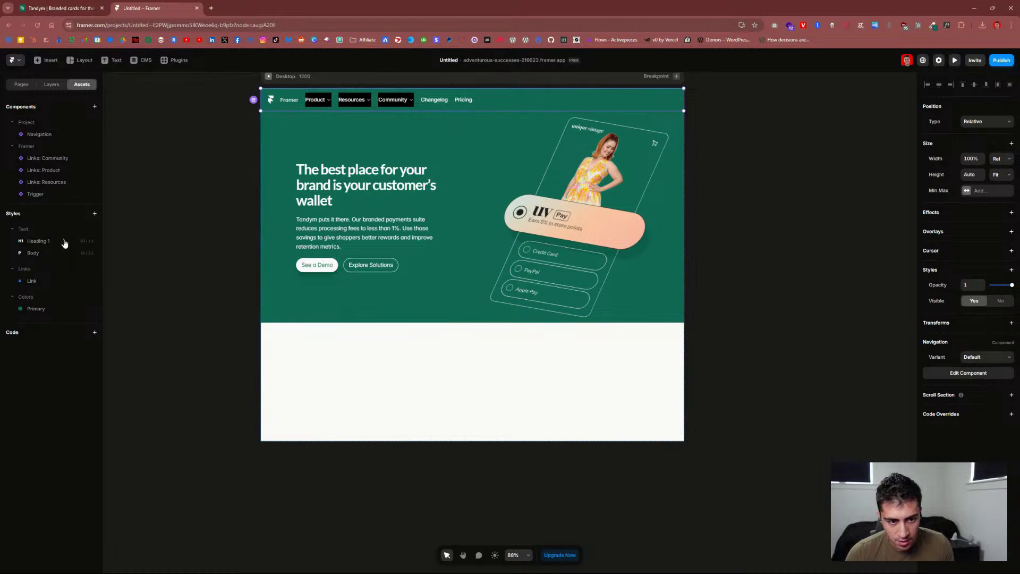
pyautogui.click(79, 8)
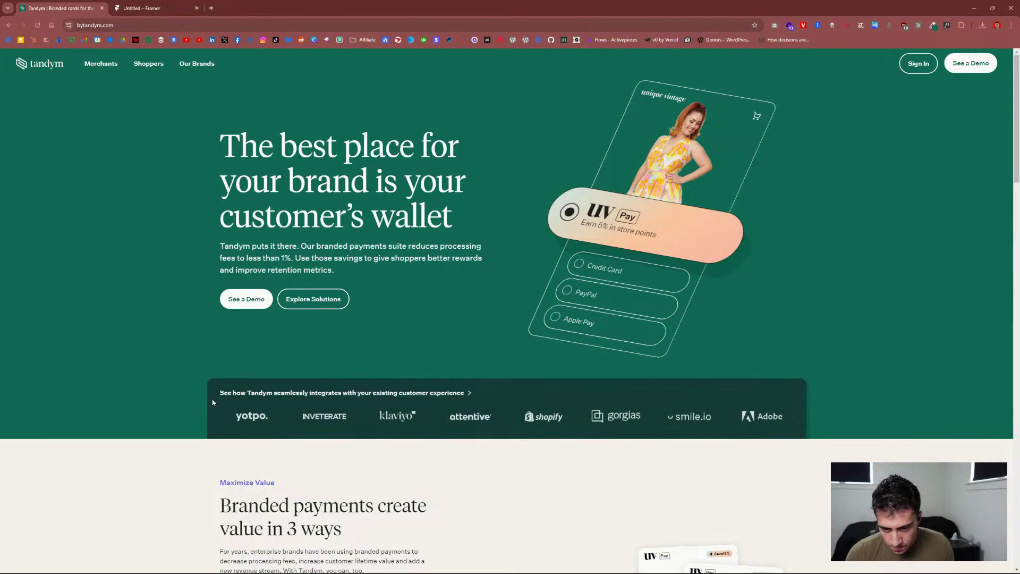
pyautogui.click(157, 9)
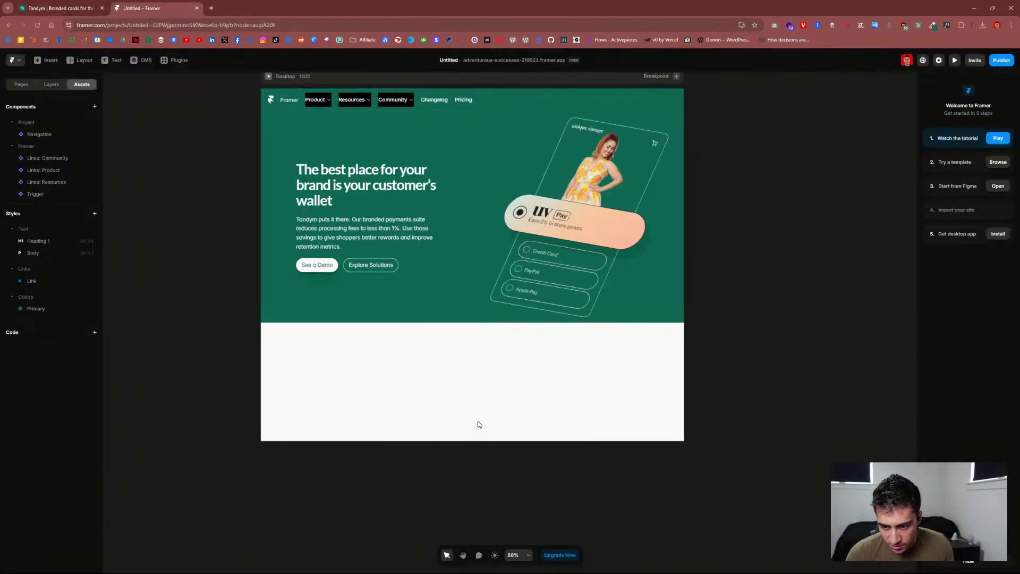
# Step: Draw a two-column stack below the hero and widen it to about 1016 × 137 after checking the Tandym logo strip
pyautogui.click(70, 63)
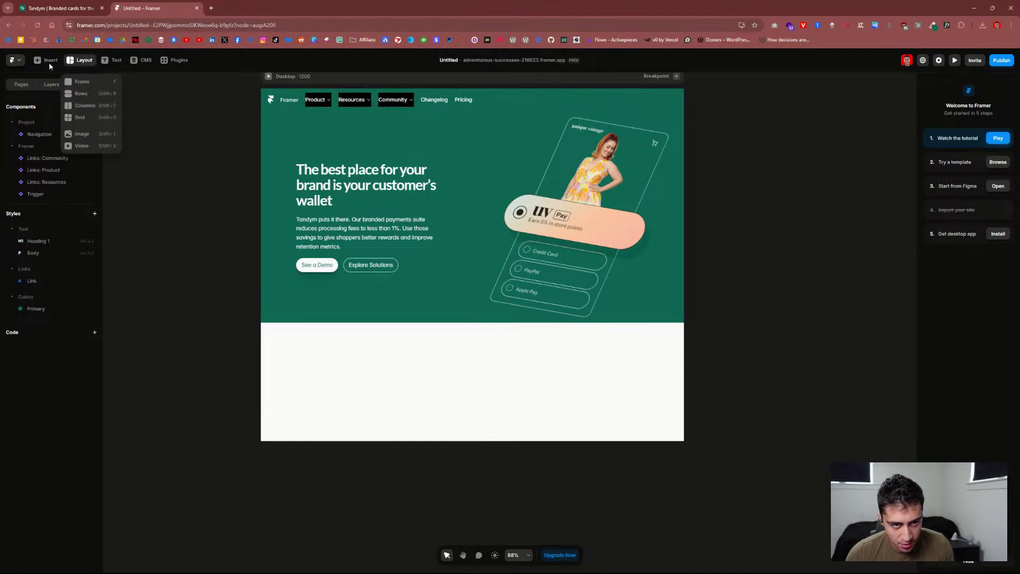
pyautogui.click(92, 106)
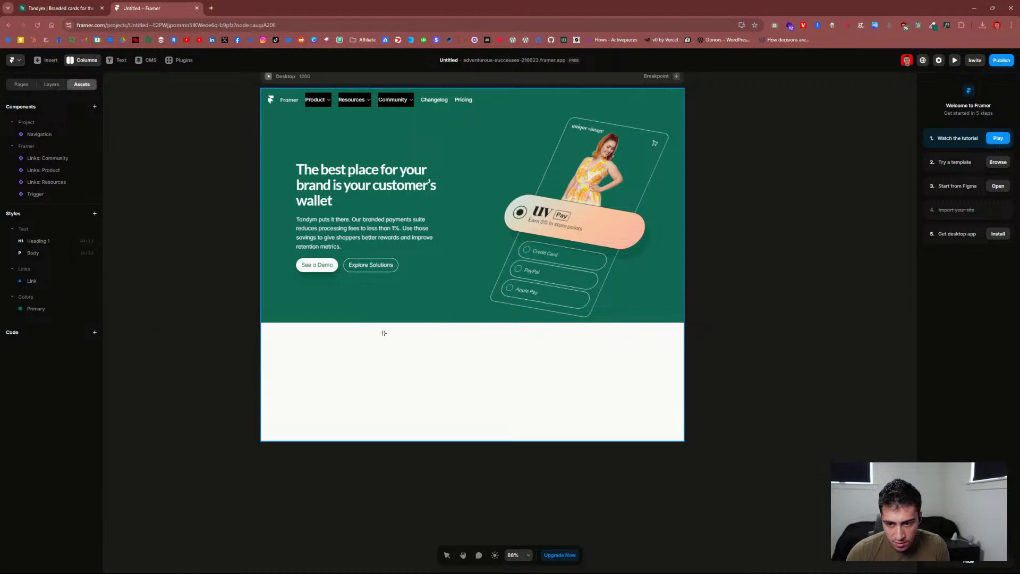
pyautogui.moveTo(321, 329); pyautogui.dragTo(594, 382)
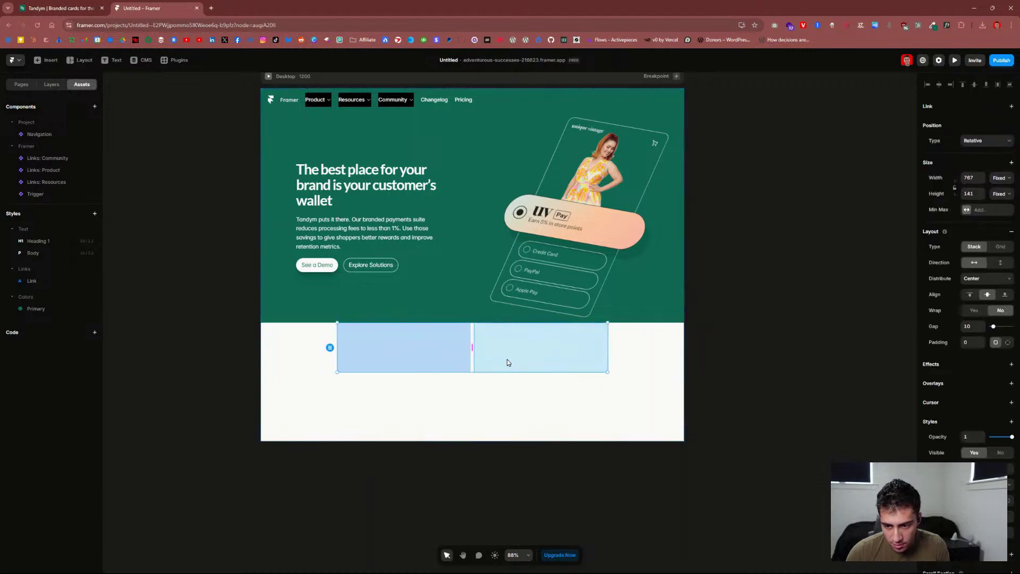
pyautogui.click(58, 8)
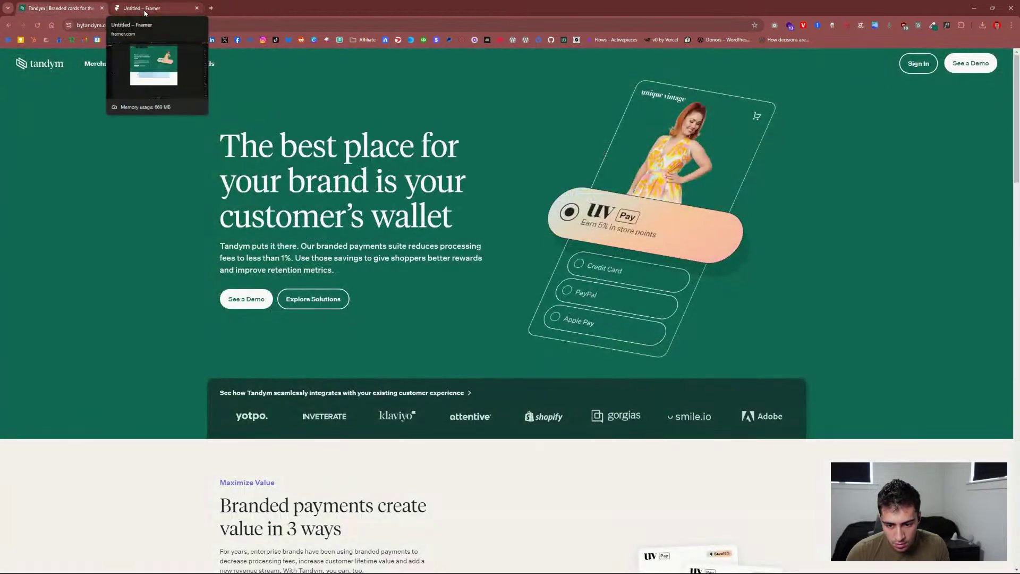
pyautogui.click(187, 7)
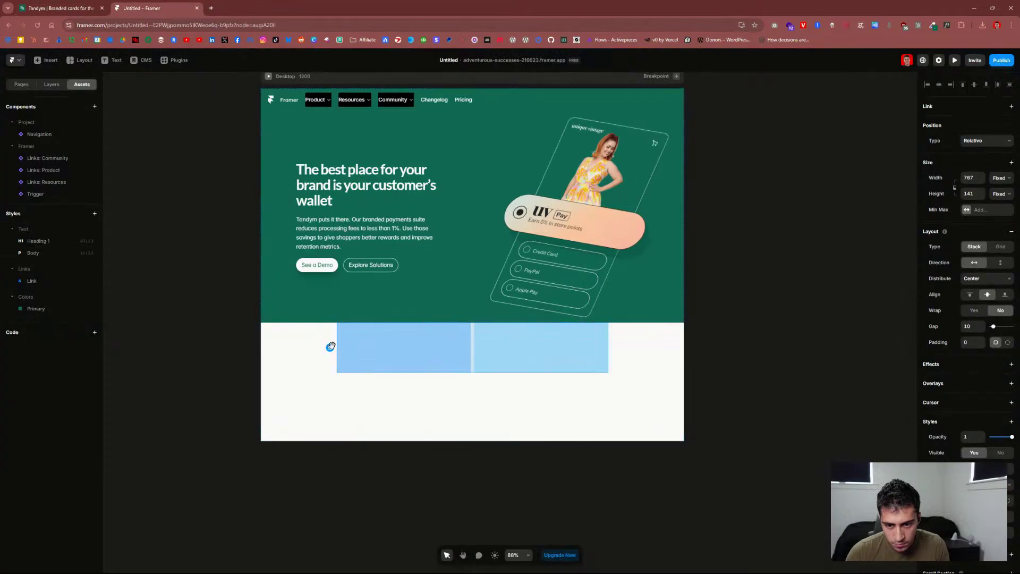
pyautogui.moveTo(337, 372); pyautogui.dragTo(277, 372)
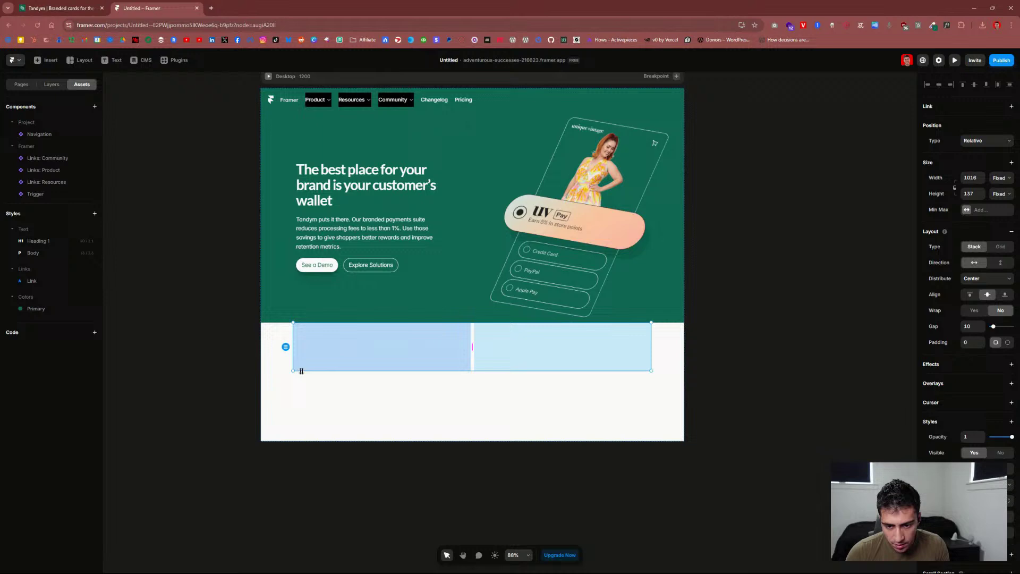
# Step: Delete one of the two column frames from the new stack and select the remaining one
pyautogui.click(364, 359)
pyautogui.press('Delete')
pyautogui.click(370, 348)
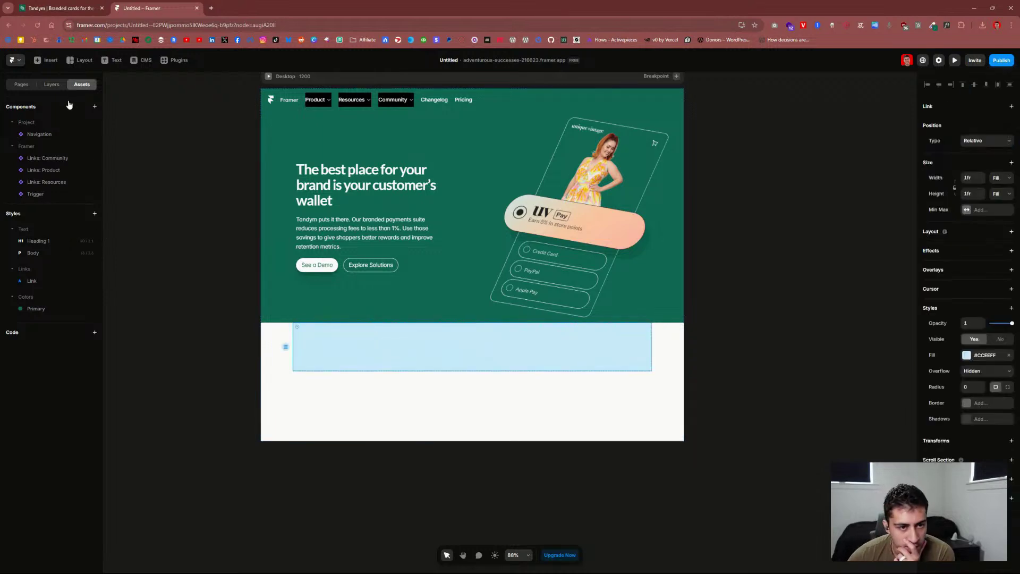
# Step: Select the outer stack below the hero and resize it to about 1004 × 139 to line up with the hero text
pyautogui.click(53, 85)
pyautogui.click(52, 171)
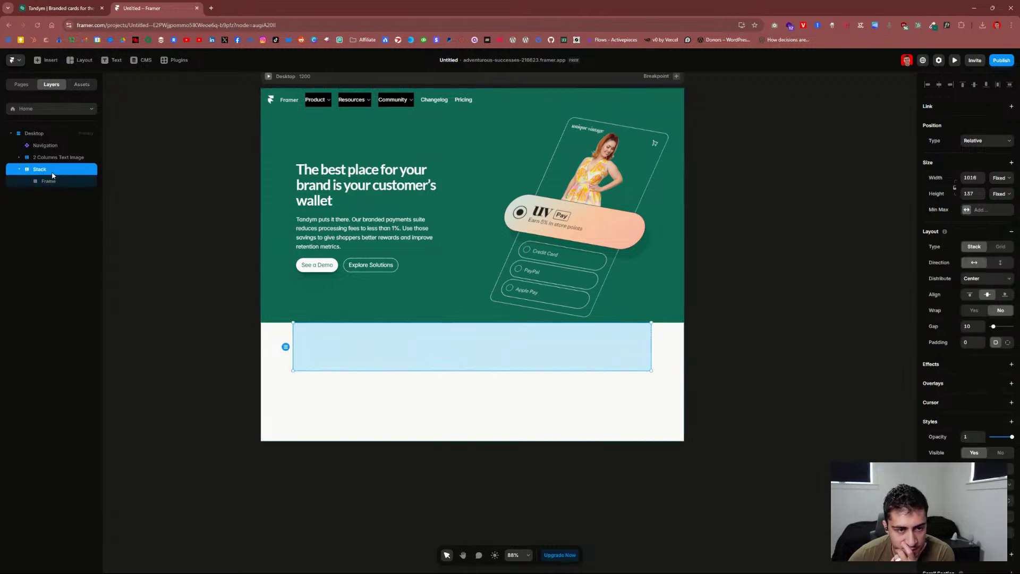
pyautogui.click(58, 161)
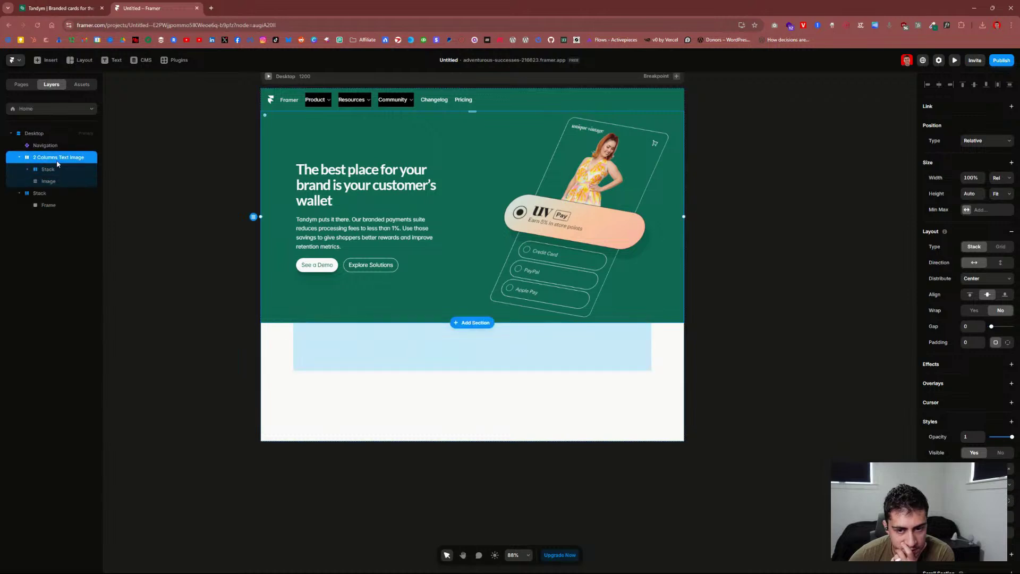
pyautogui.click(52, 193)
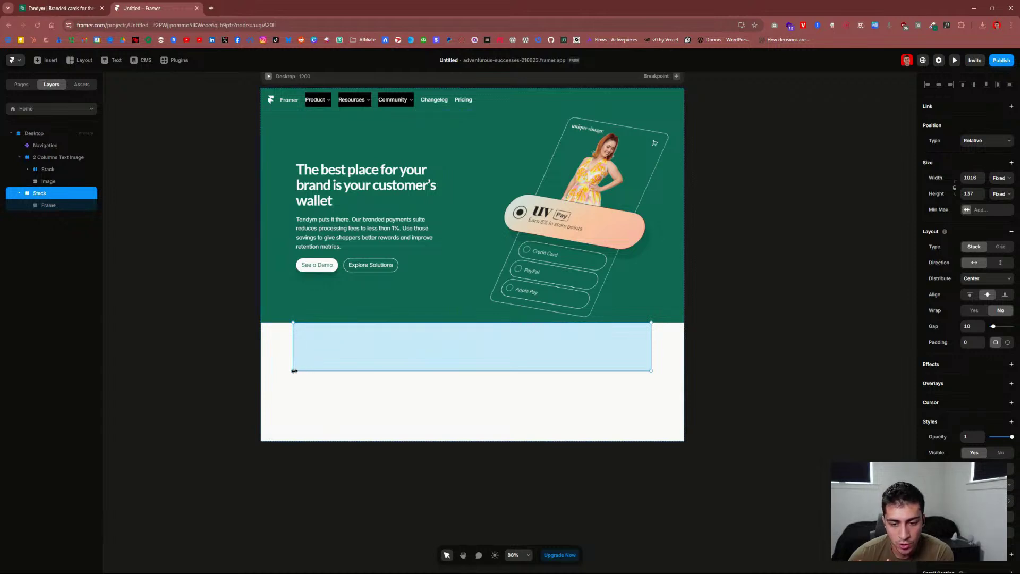
pyautogui.moveTo(294, 371); pyautogui.dragTo(297, 371)
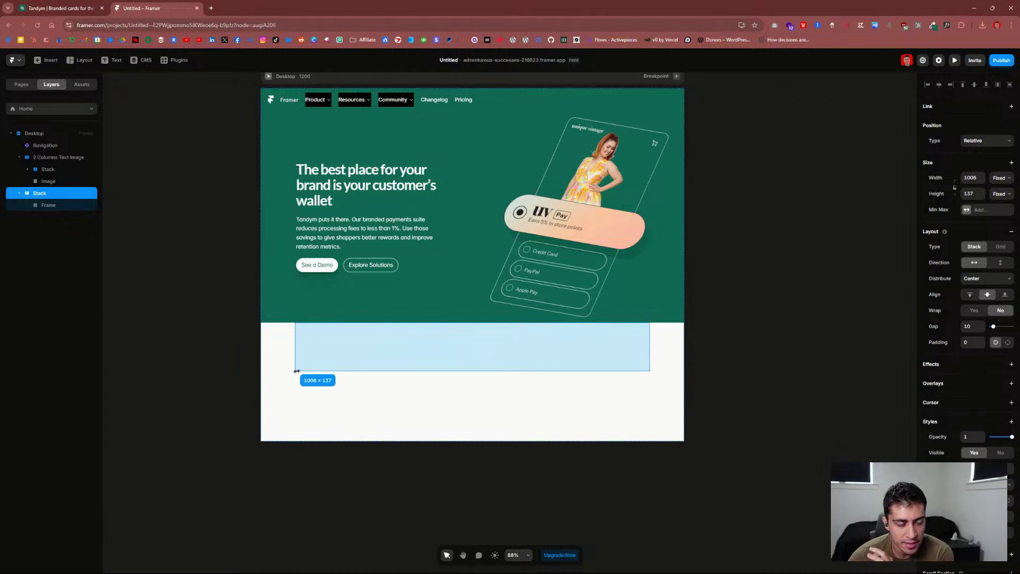
pyautogui.moveTo(296, 371); pyautogui.dragTo(297, 372)
# Step: Add the text "See how Tandym seamlessly integrates with your existing customer experience", copied from the Tandym site, inside the stack's frame
pyautogui.click(49, 206)
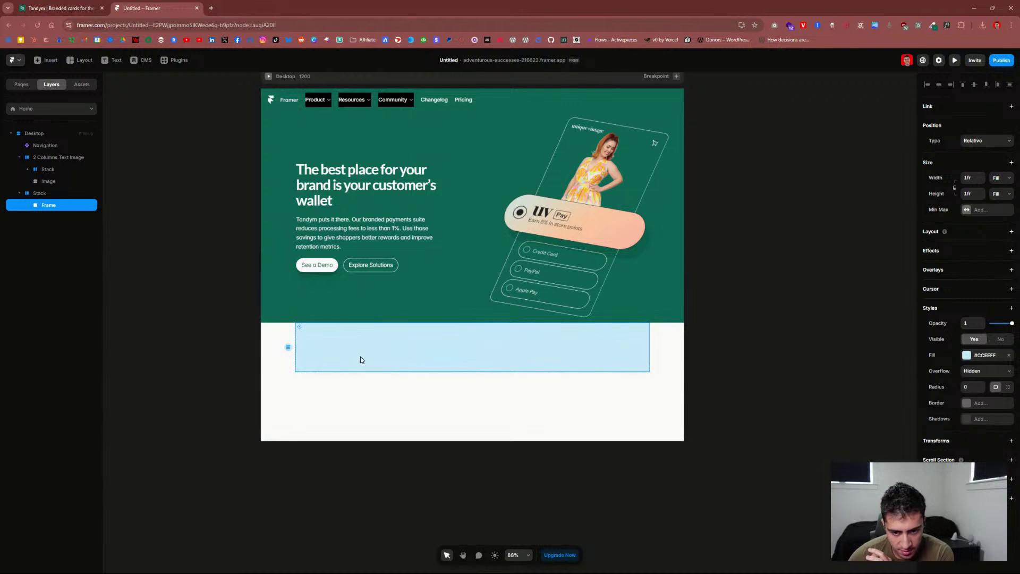
pyautogui.press('t')
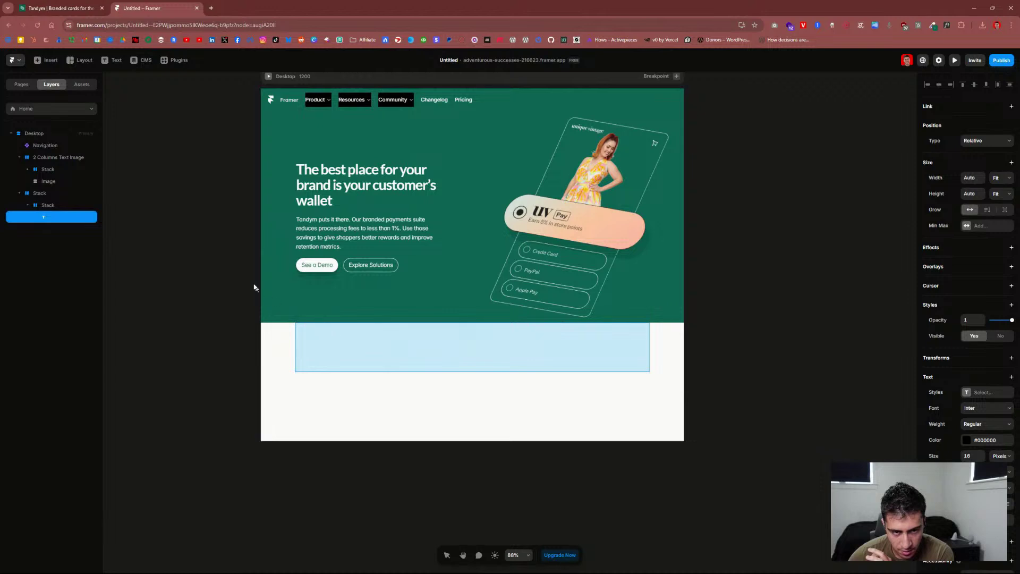
pyautogui.click(64, 8)
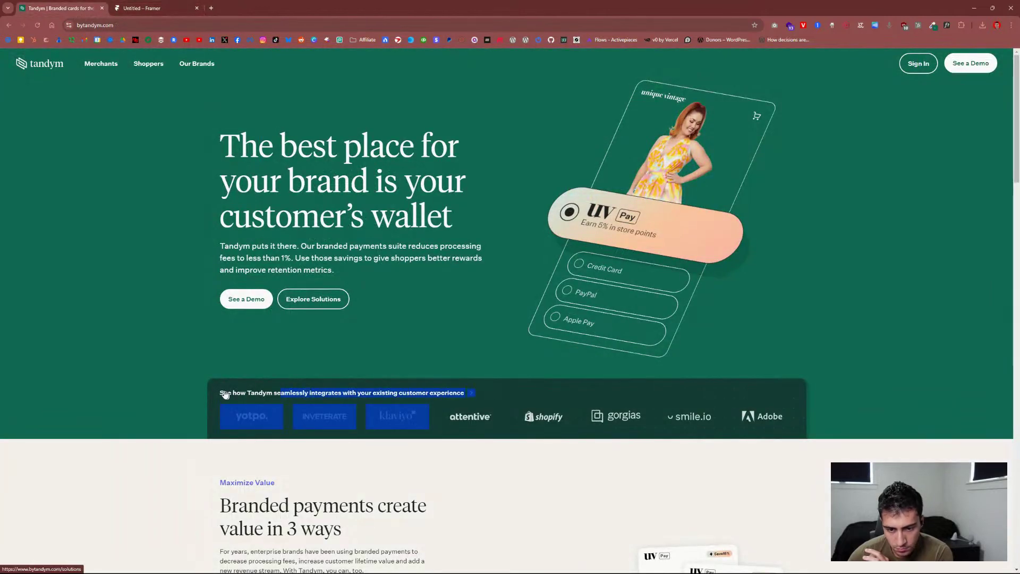
pyautogui.moveTo(220, 396); pyautogui.dragTo(465, 399)
pyautogui.hotkey('ctrl', 'c')
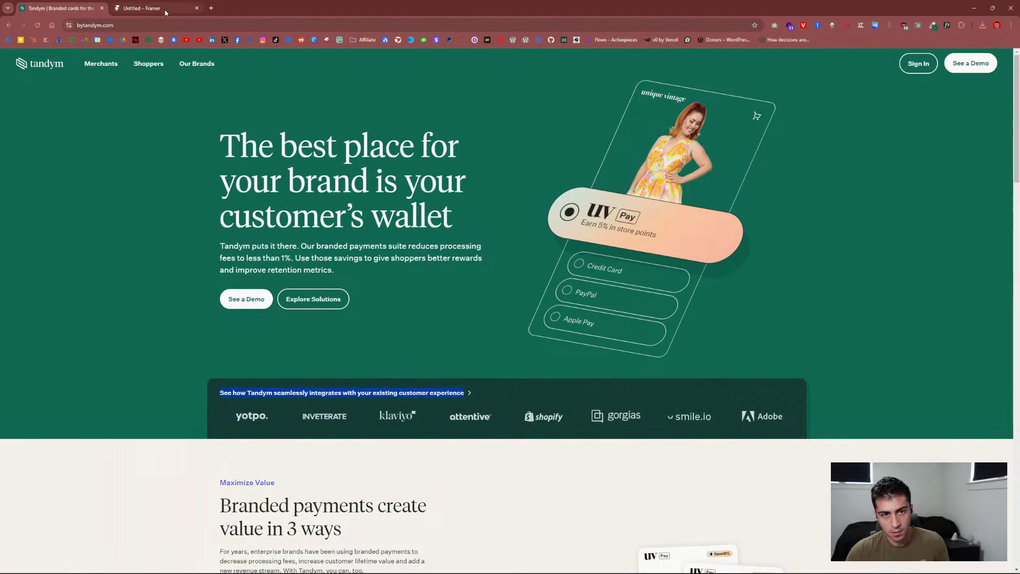
pyautogui.click(141, 8)
pyautogui.hotkey('ctrl', 'v')
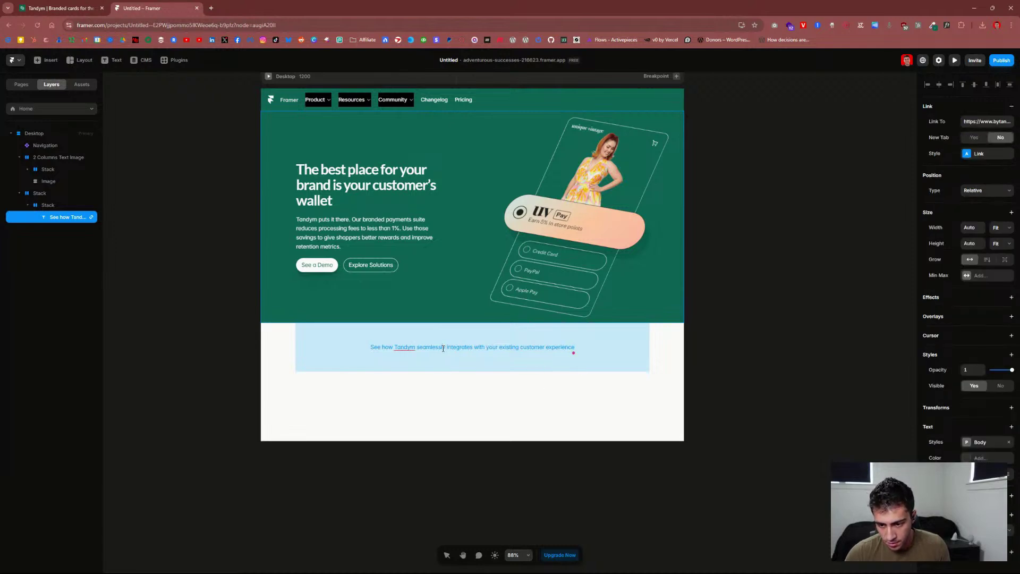
pyautogui.tripleClick(443, 348)
pyautogui.click(489, 348)
pyautogui.press('Escape')
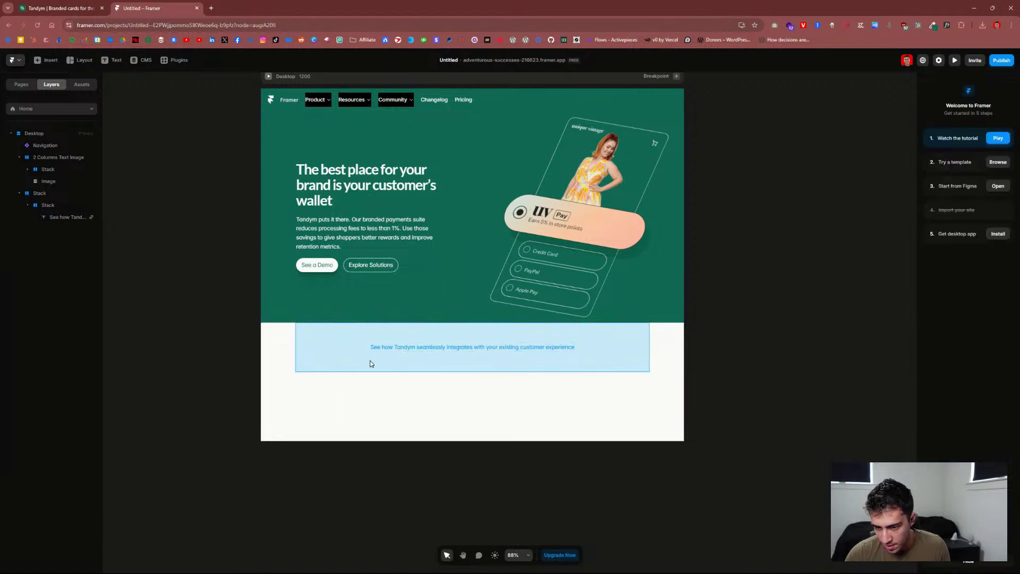
# Step: Give the outer stack below the hero a solid green fill
pyautogui.click(327, 363)
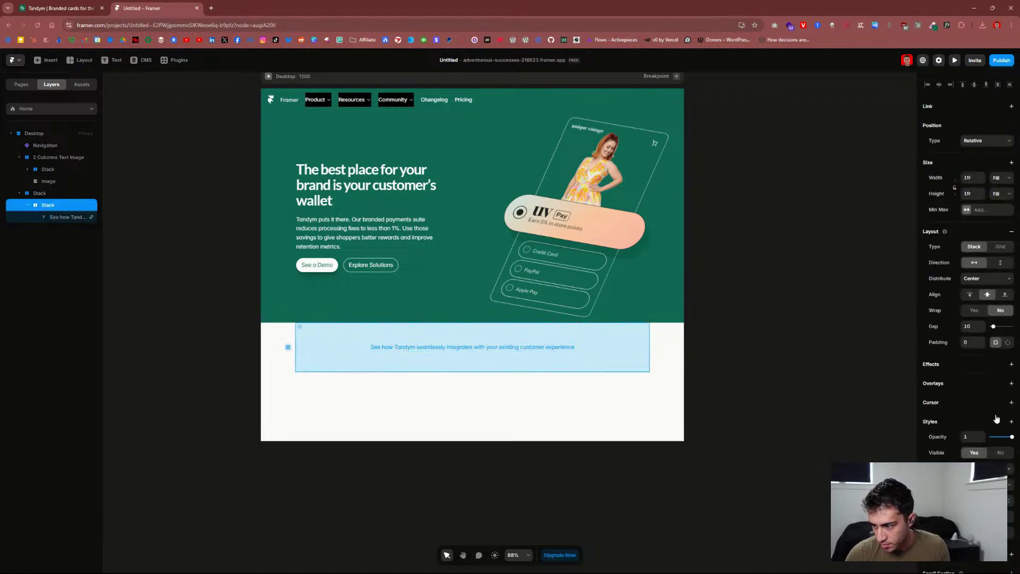
pyautogui.scroll(-1, 997, 419)
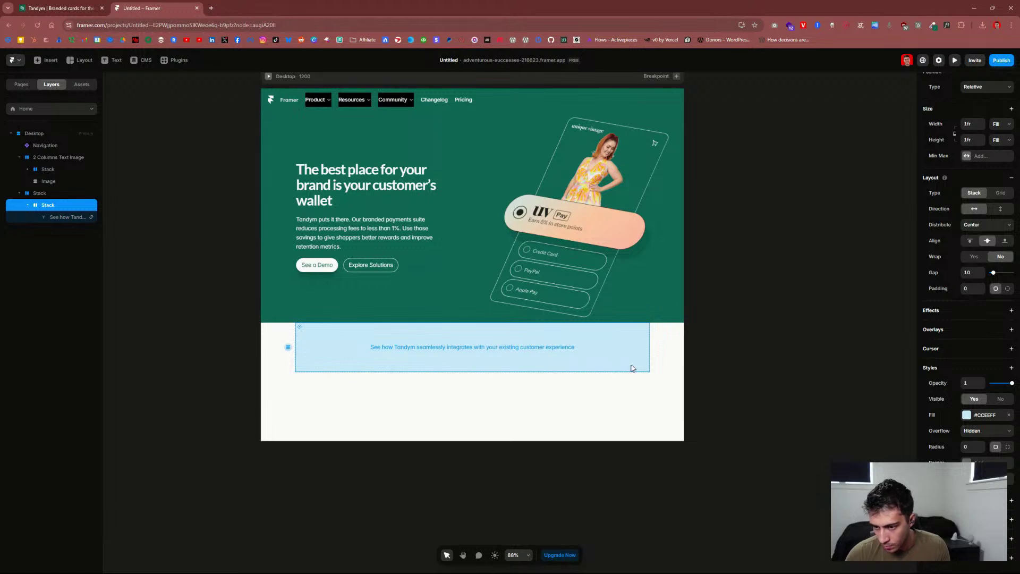
pyautogui.click(667, 353)
pyautogui.click(48, 204)
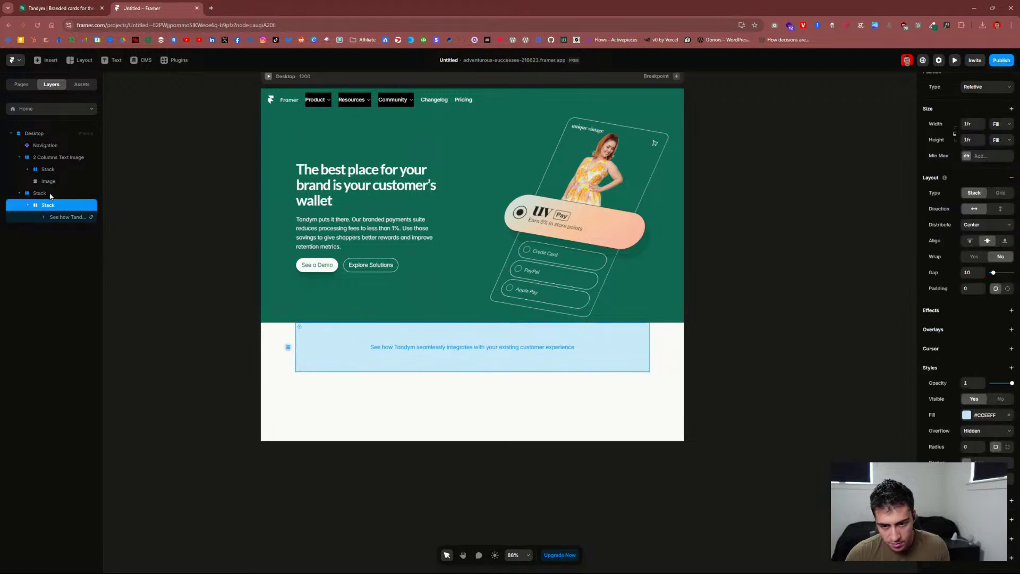
pyautogui.click(51, 194)
pyautogui.click(52, 208)
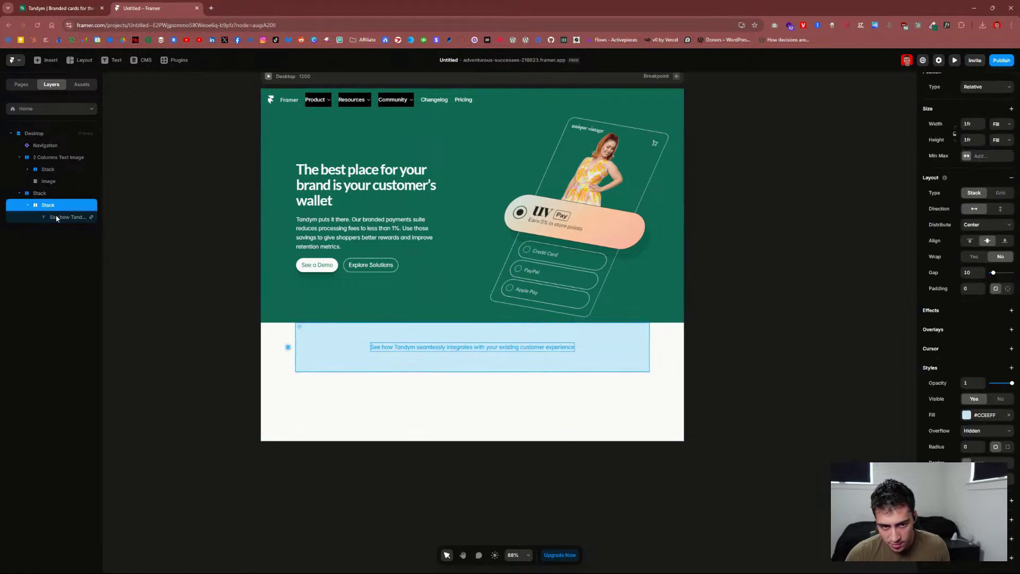
pyautogui.click(55, 194)
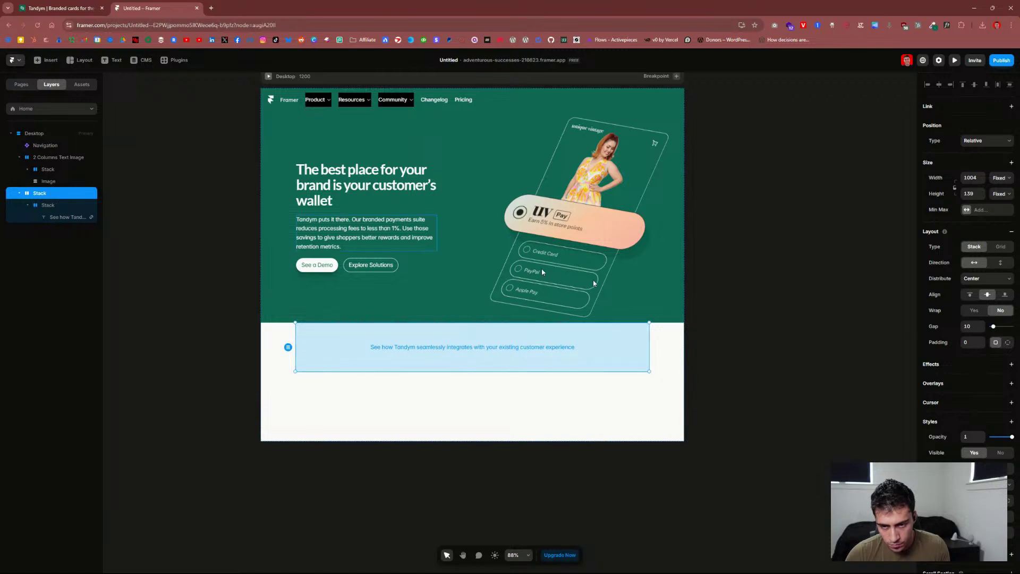
pyautogui.click(973, 468)
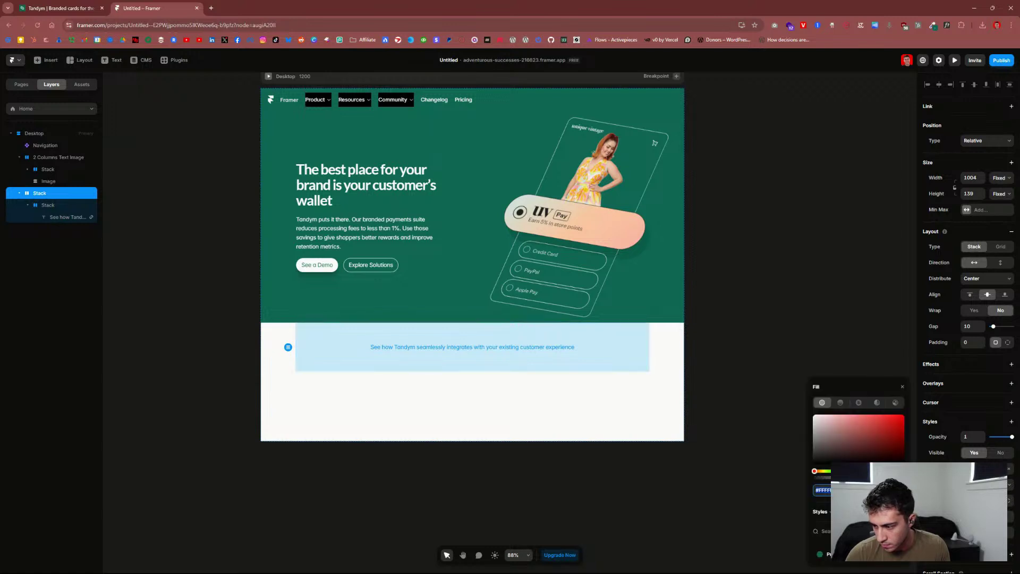
pyautogui.hotkey('ctrl', 'v')
pyautogui.press('Return')
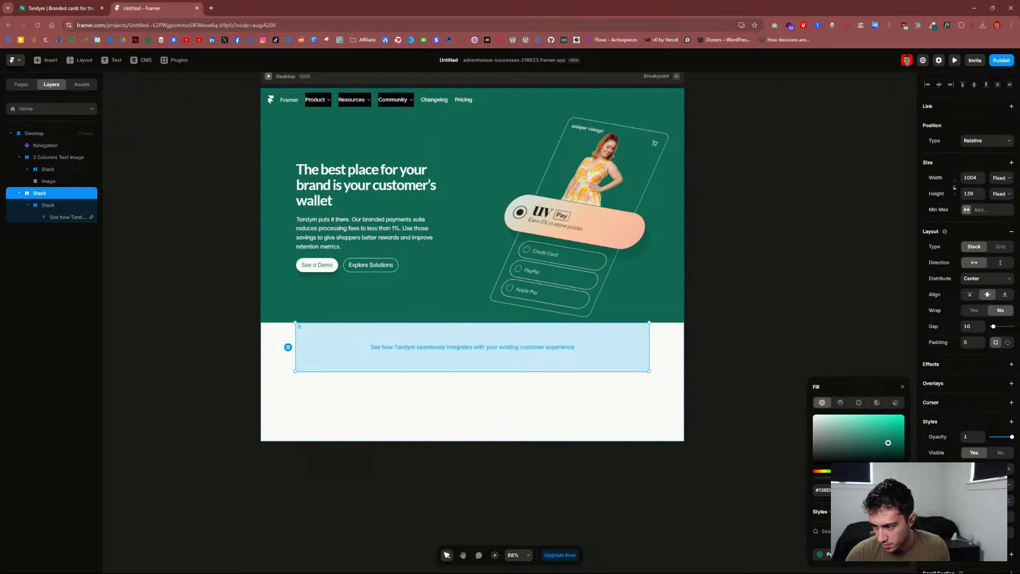
# Step: Apply the Primary green colour style as the fill of the inner stack holding the "See how Tandym" text
pyautogui.click(929, 451)
pyautogui.click(84, 206)
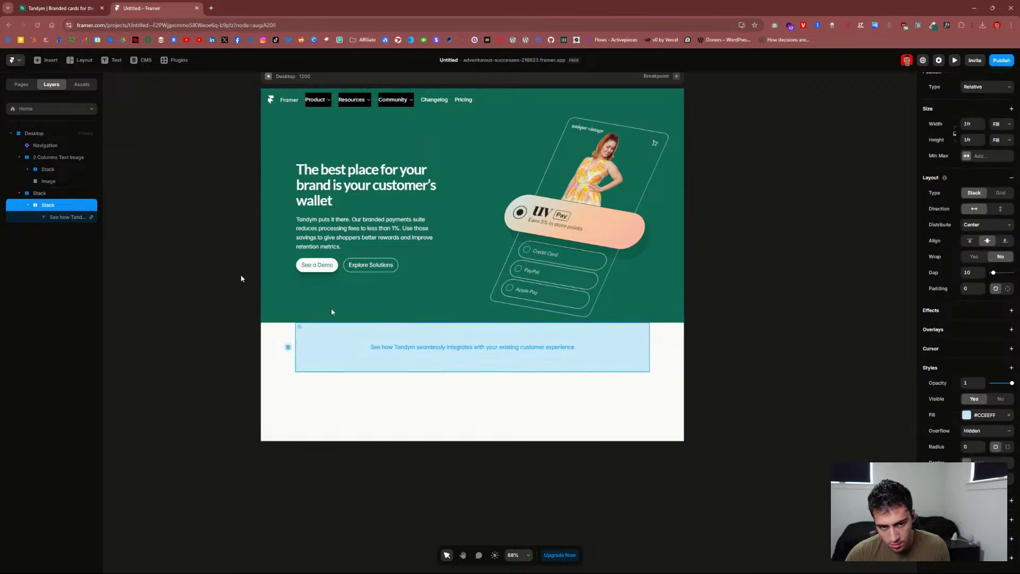
pyautogui.click(984, 415)
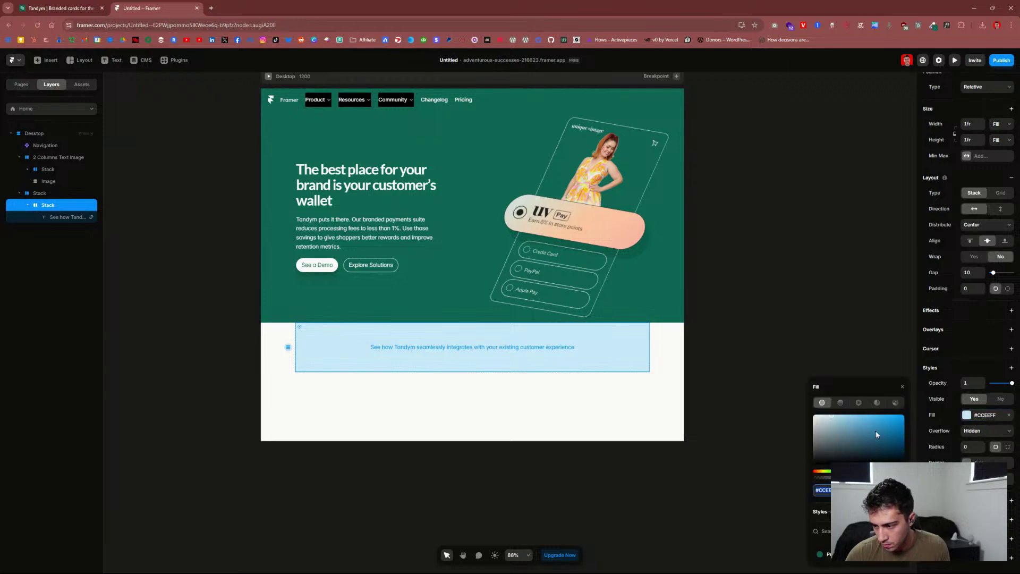
pyautogui.click(829, 553)
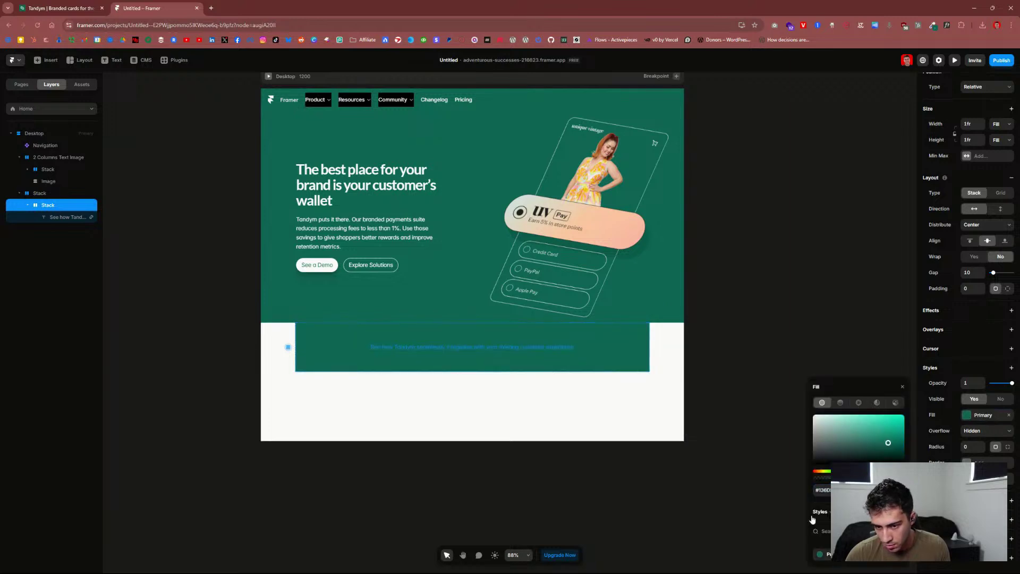
pyautogui.click(724, 399)
pyautogui.click(647, 355)
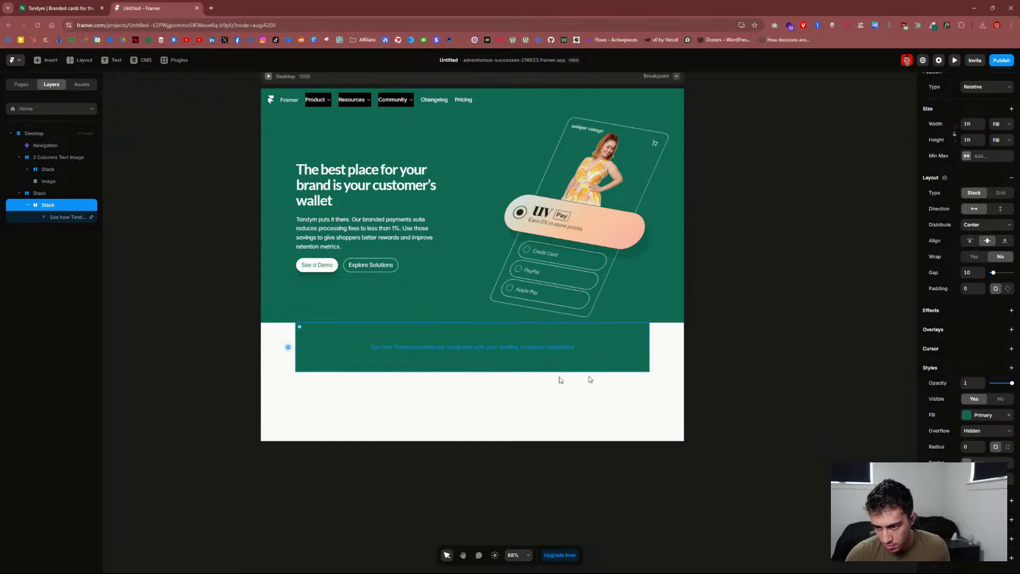
# Step: Resize the outer stack below the hero to about 1175 × 178, nearly the full page width
pyautogui.click(57, 196)
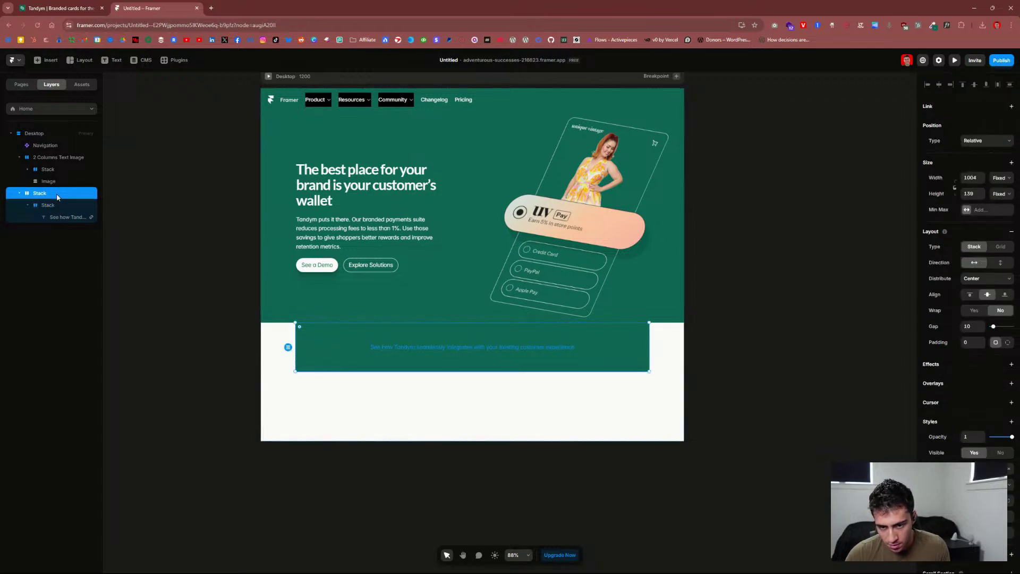
pyautogui.click(64, 160)
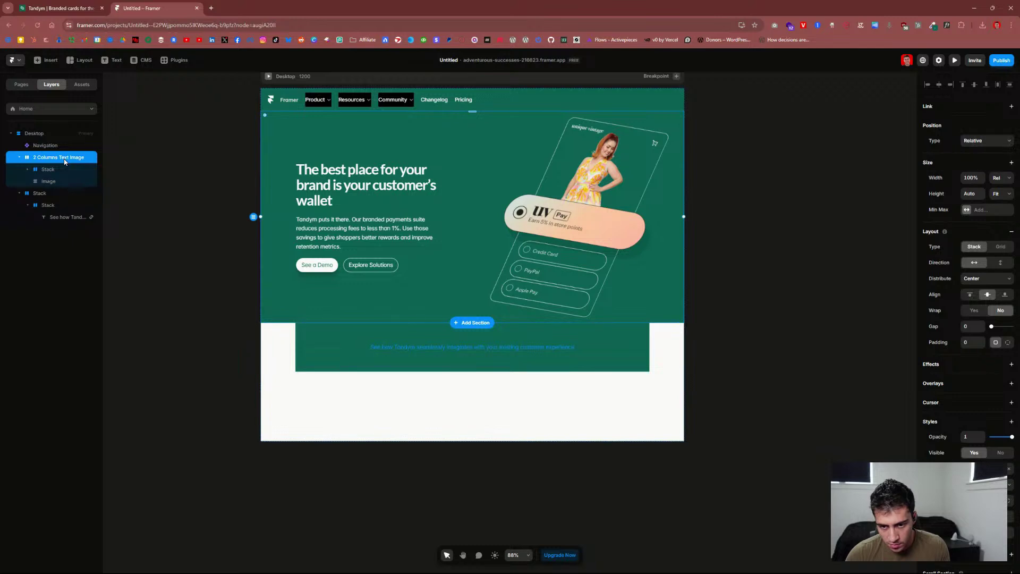
pyautogui.click(58, 195)
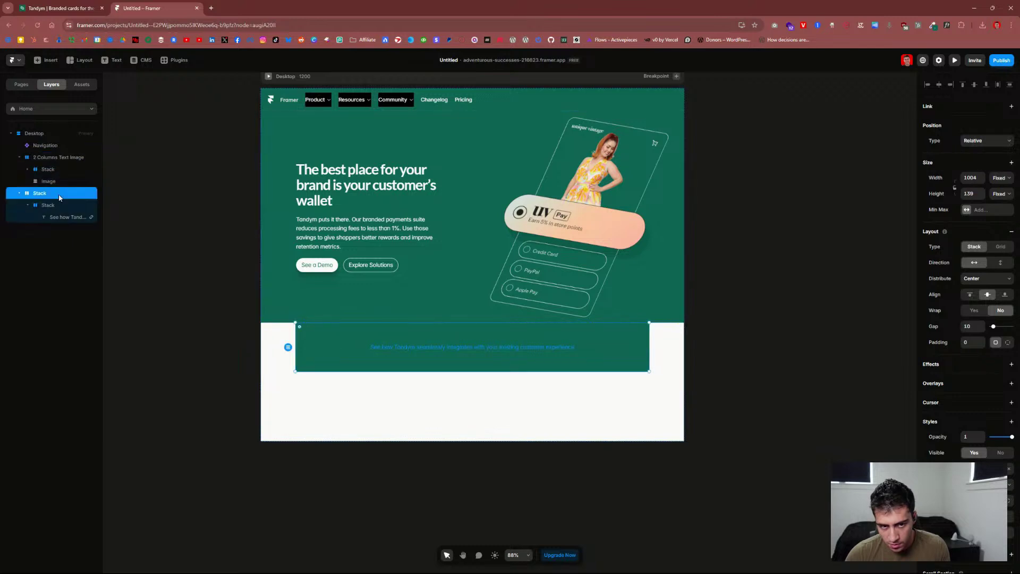
pyautogui.click(59, 159)
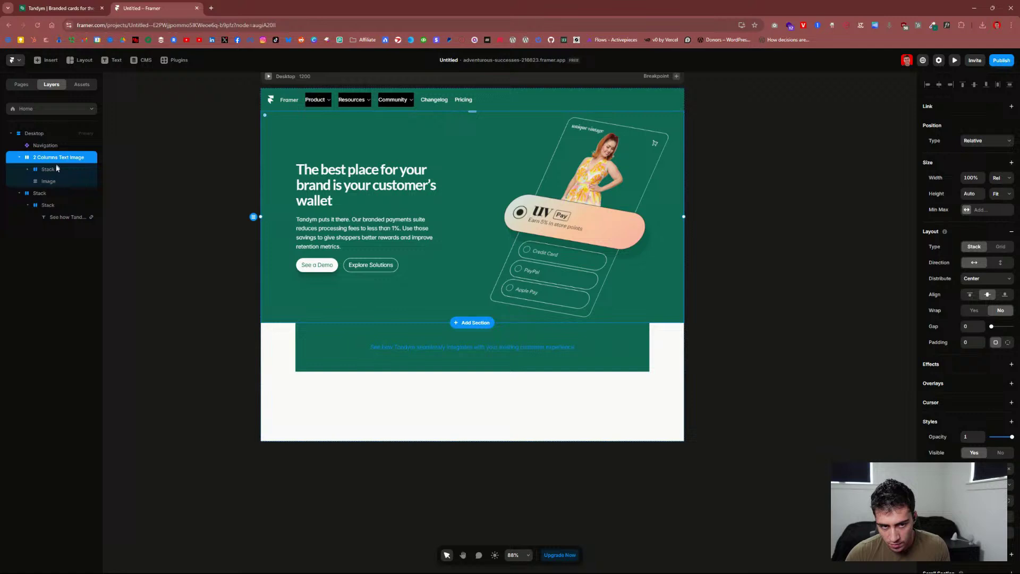
pyautogui.click(56, 196)
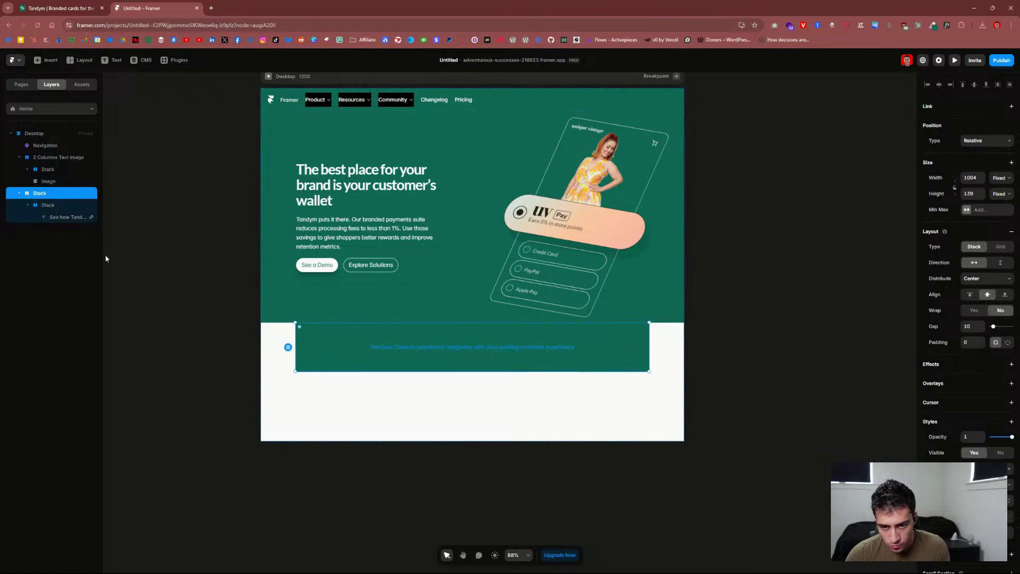
pyautogui.moveTo(299, 372); pyautogui.dragTo(158, 388)
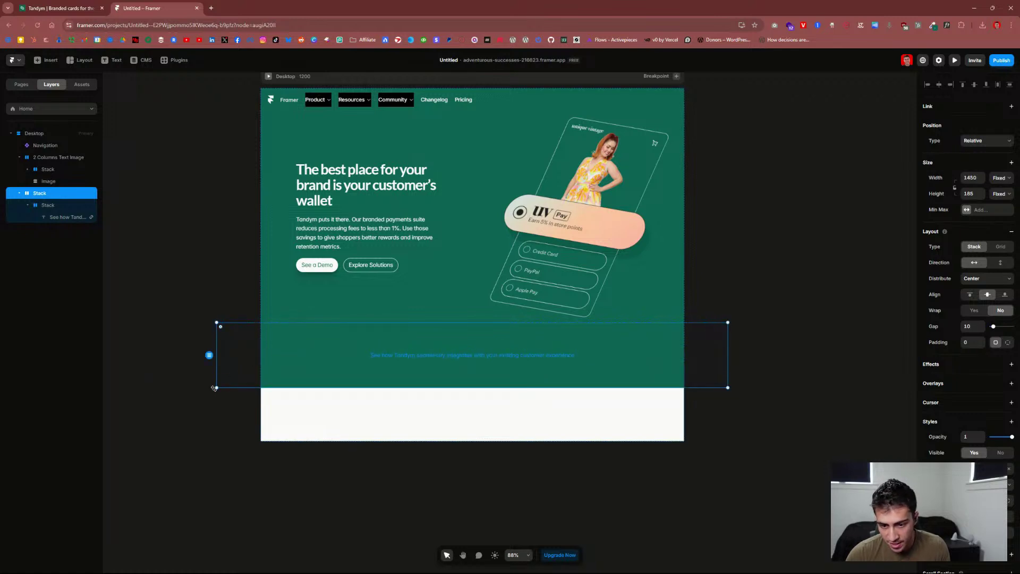
pyautogui.moveTo(216, 388); pyautogui.dragTo(304, 385)
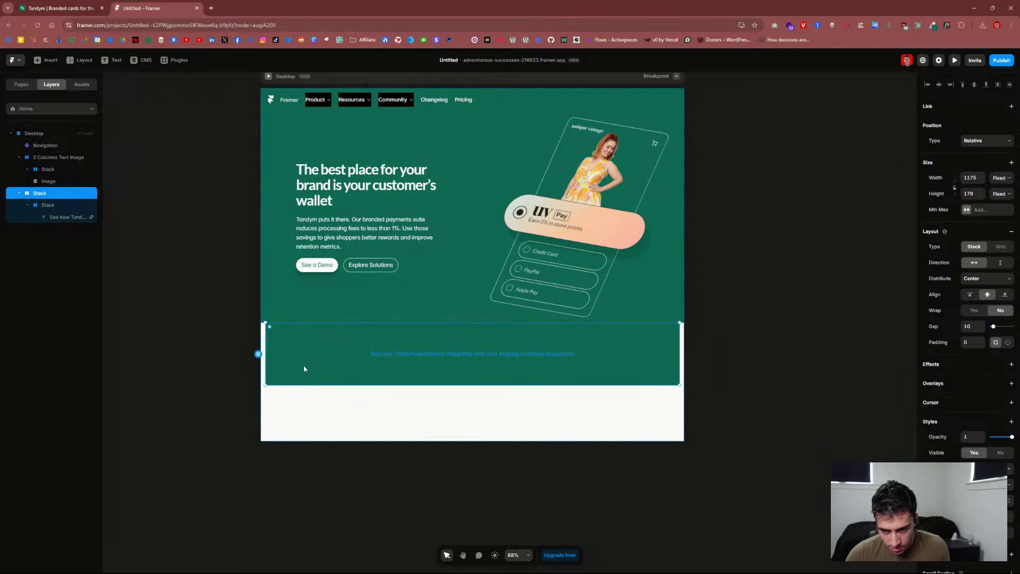
# Step: Delete the outer stack below the hero, and select the hero's Image layer
pyautogui.press('Delete')
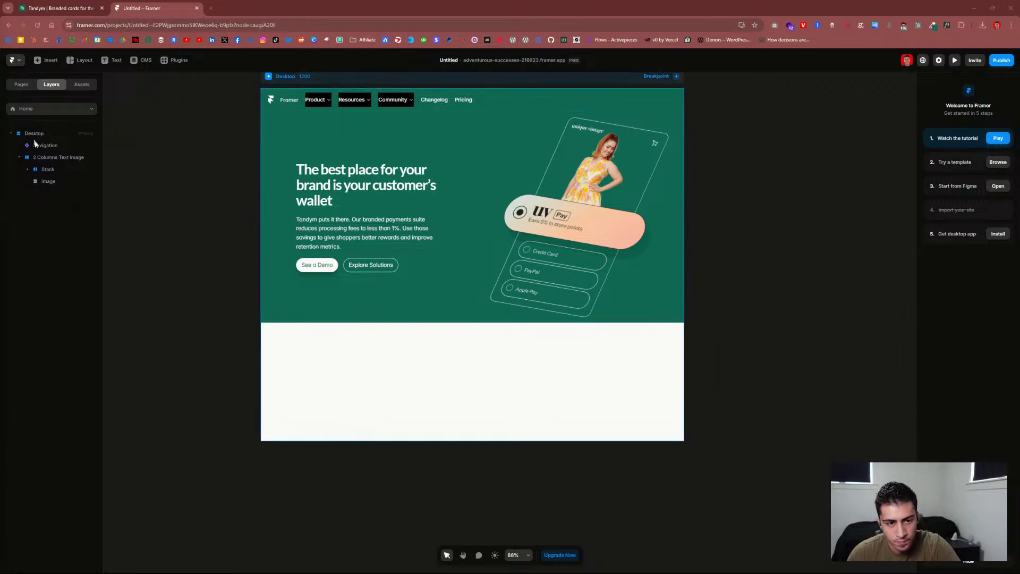
pyautogui.click(48, 169)
pyautogui.click(53, 181)
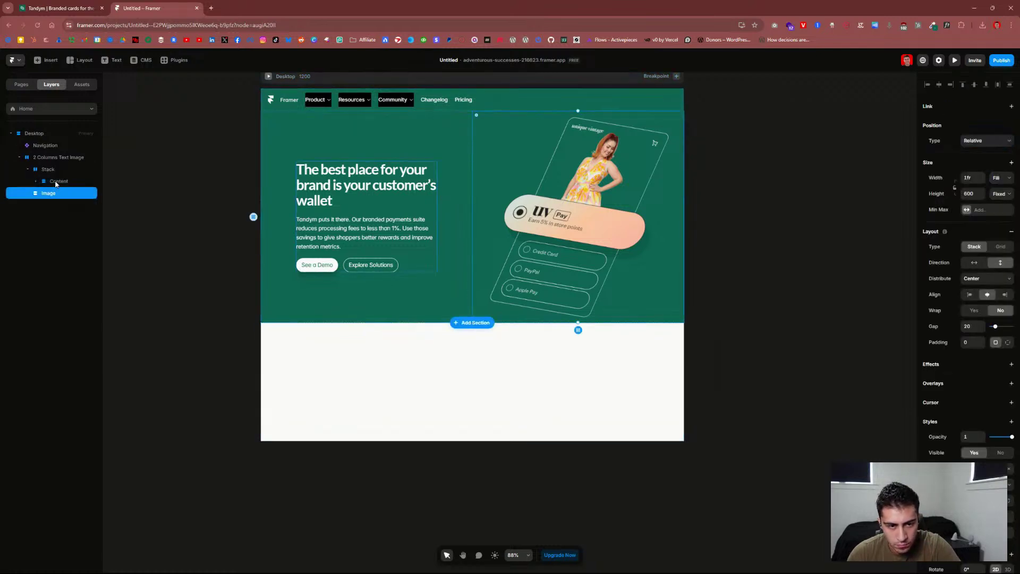
pyautogui.click(483, 324)
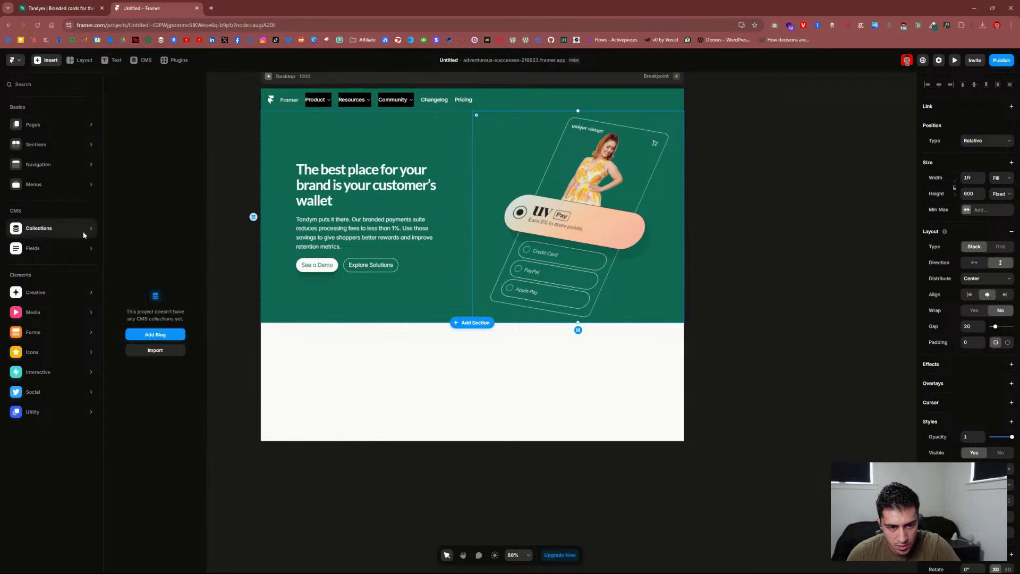
pyautogui.moveTo(67, 181)
pyautogui.click(484, 323)
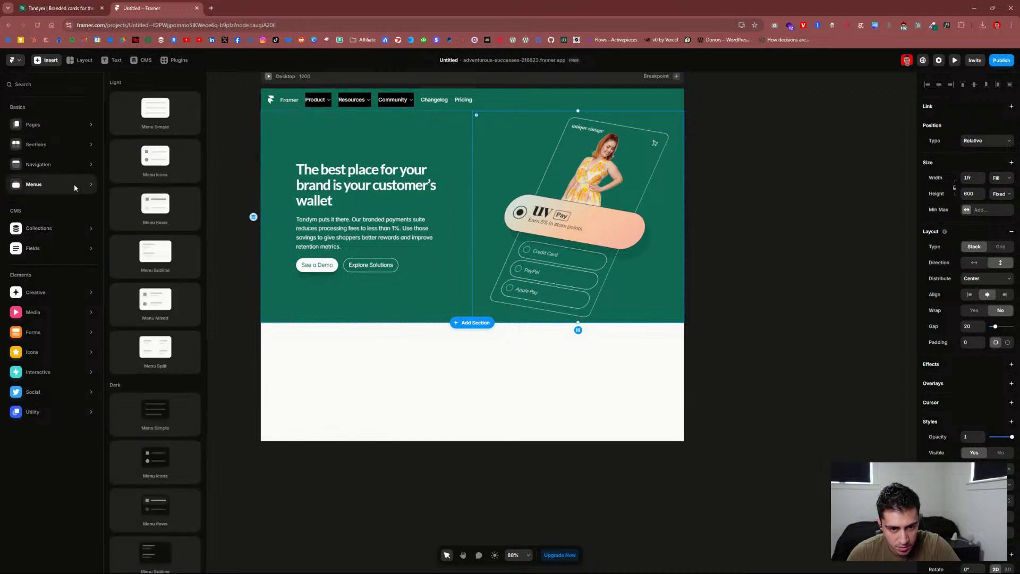
pyautogui.moveTo(55, 114)
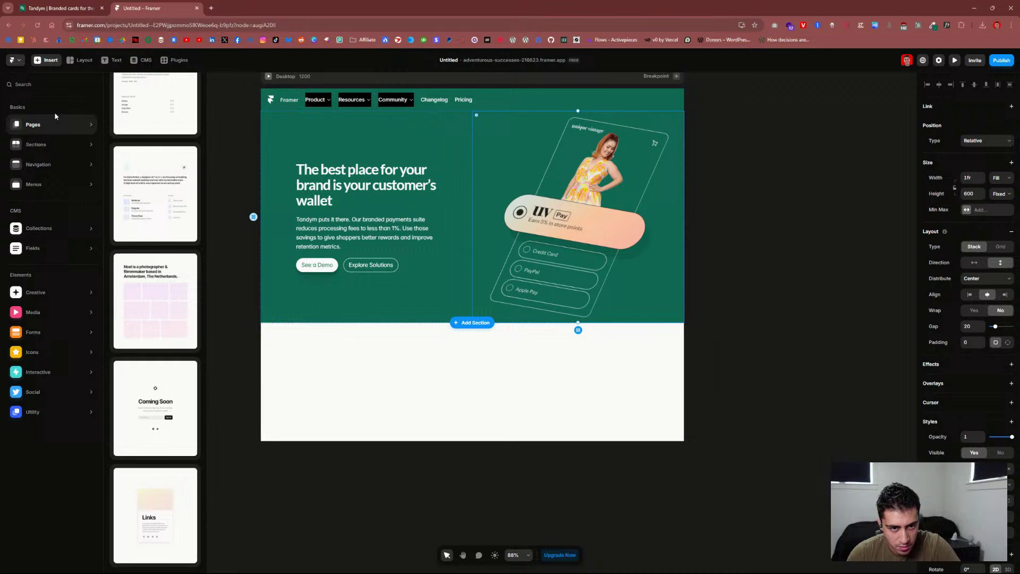
# Step: Draw a two-column stack below the hero and widen it to about 986 × 122
pyautogui.click(81, 60)
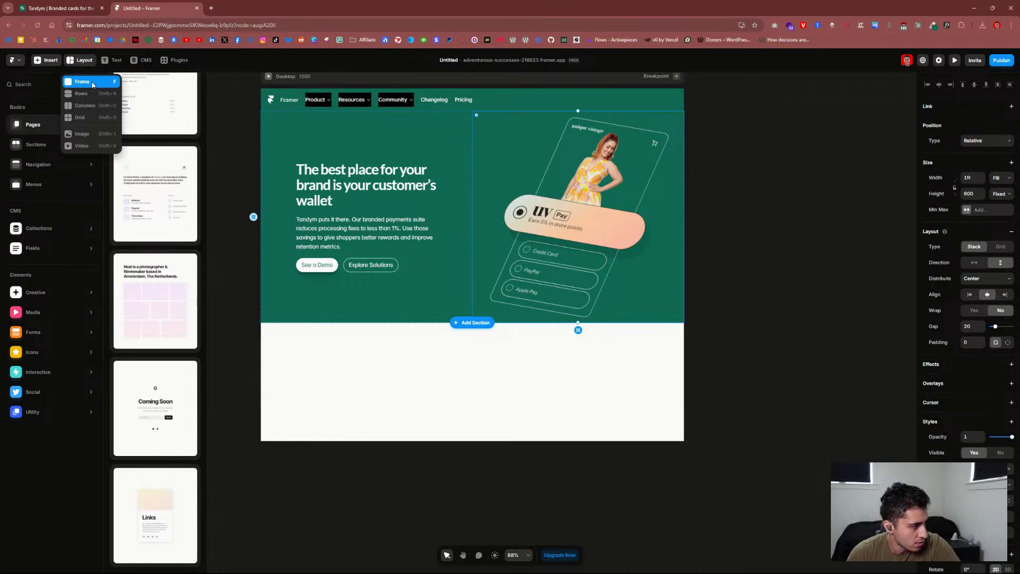
pyautogui.click(89, 105)
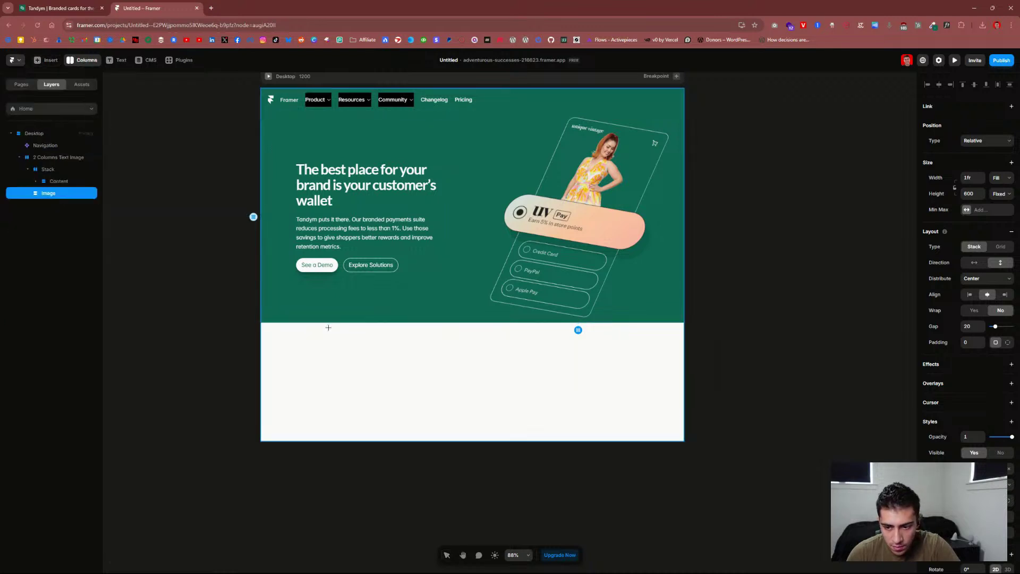
pyautogui.moveTo(322, 330)
pyautogui.mouseDown()
pyautogui.moveTo(615, 373)
pyautogui.moveTo(601, 375)
pyautogui.mouseUp()
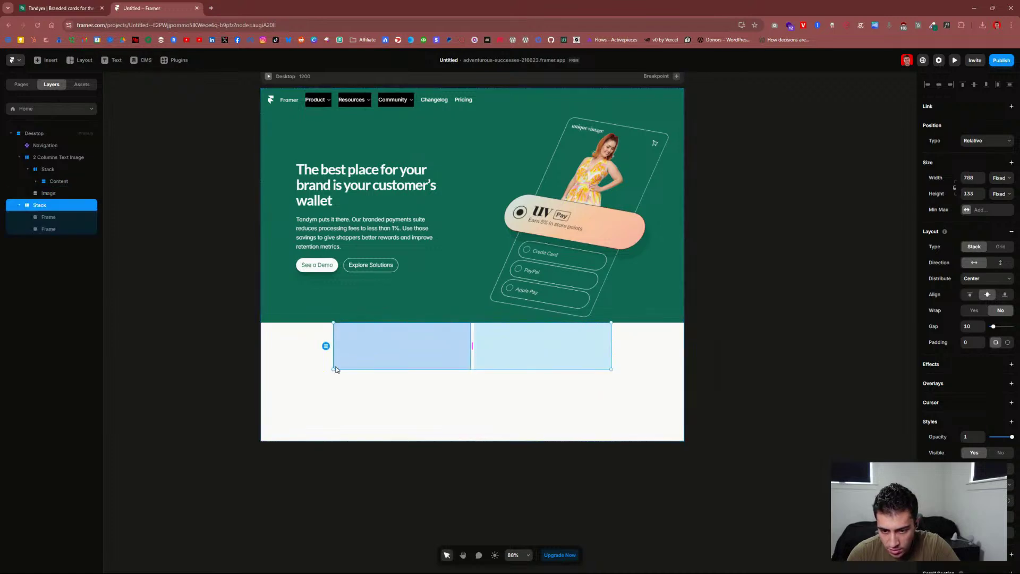
pyautogui.moveTo(336, 370); pyautogui.dragTo(265, 369)
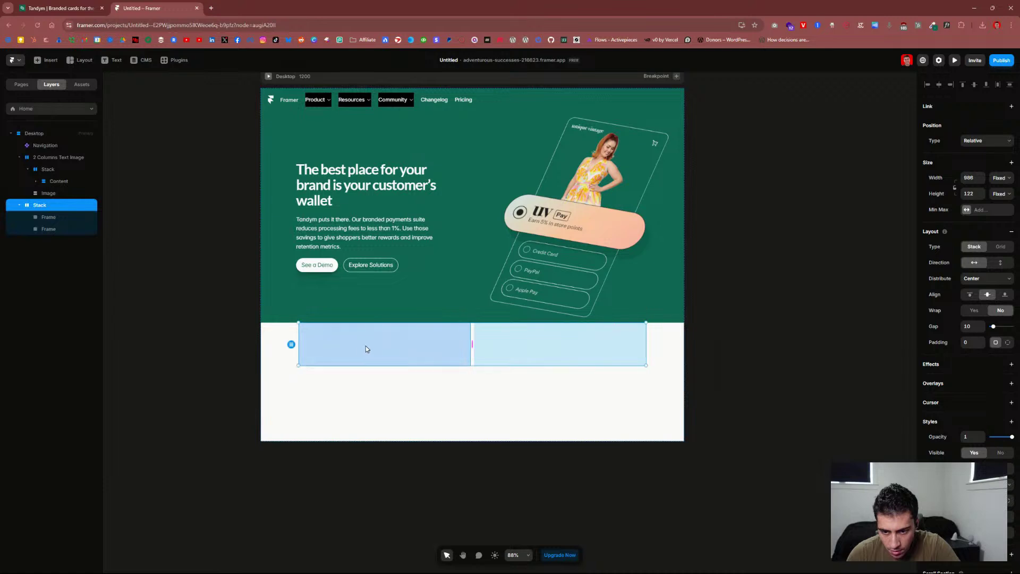
# Step: Try nesting the two-column stack inside the 2 Columns Text Image section, and delete the stack
pyautogui.click(51, 158)
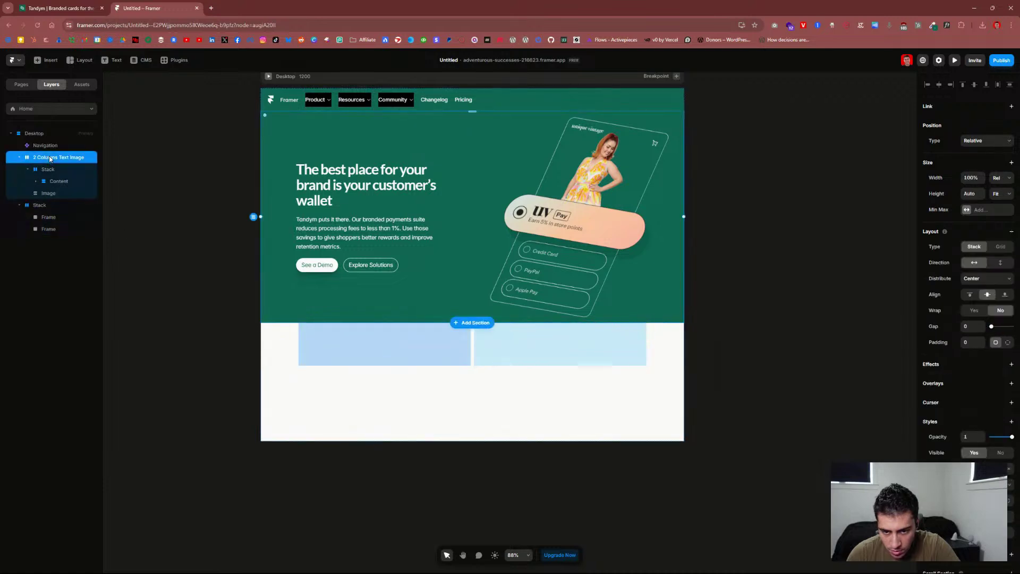
pyautogui.moveTo(43, 206); pyautogui.dragTo(63, 199)
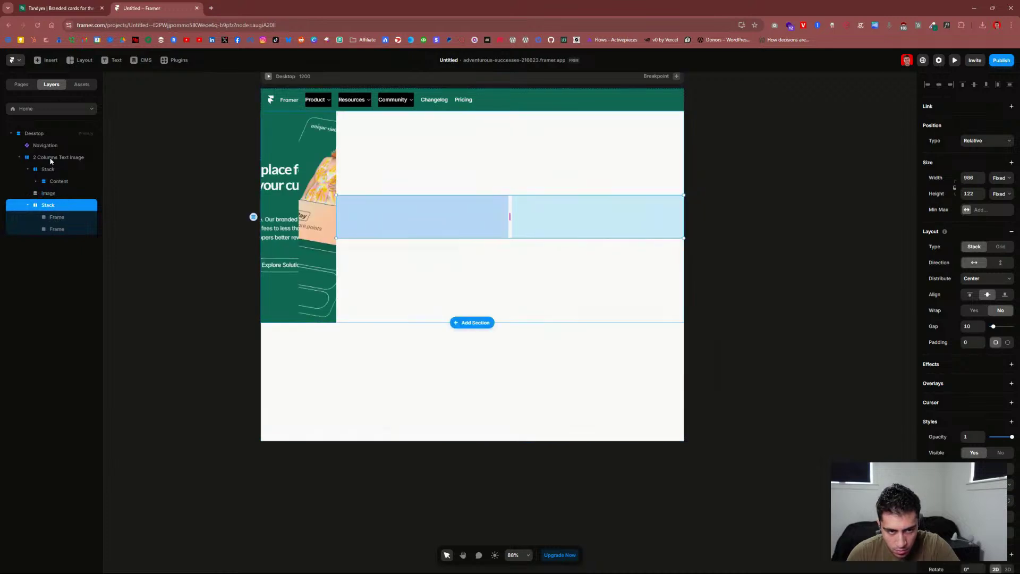
pyautogui.press('Escape')
pyautogui.moveTo(54, 207)
pyautogui.mouseDown()
pyautogui.moveTo(32, 198)
pyautogui.moveTo(33, 160)
pyautogui.moveTo(46, 210)
pyautogui.mouseUp()
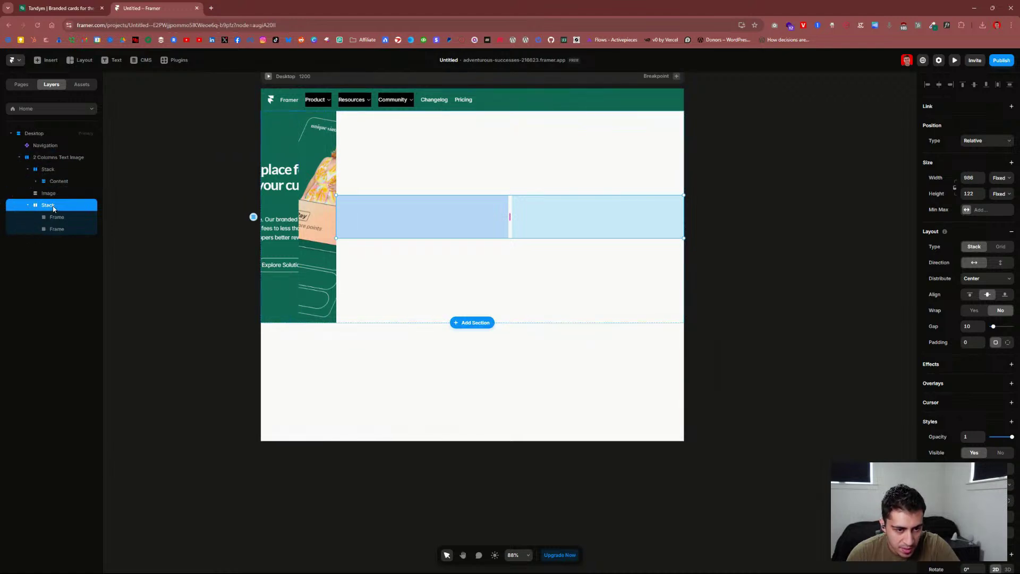
pyautogui.press('Delete')
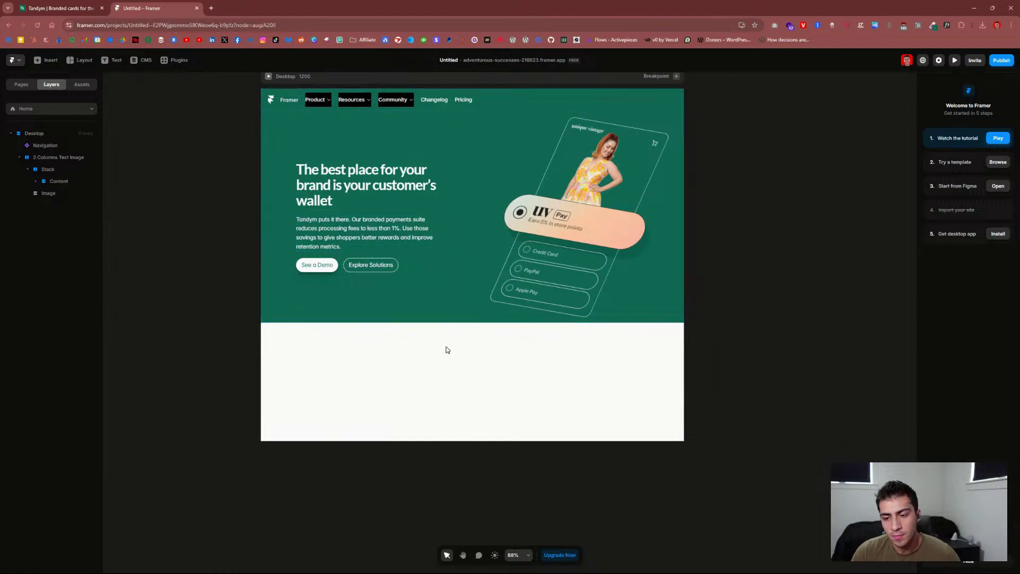
# Step: Switch to the Tandym site, examine its homepage sections from the hero down to the footer, and return to Framer
pyautogui.click(47, 159)
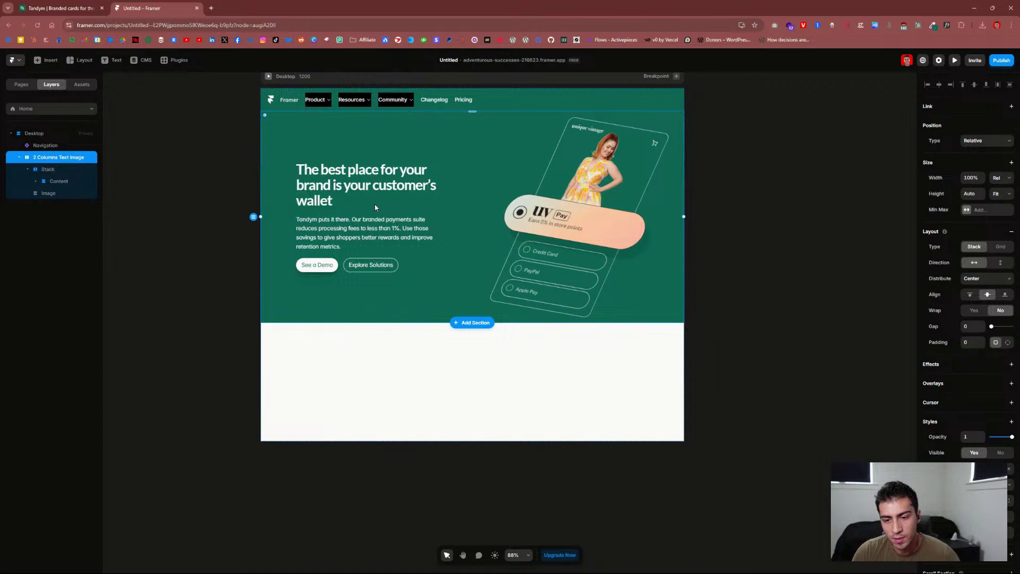
pyautogui.click(58, 8)
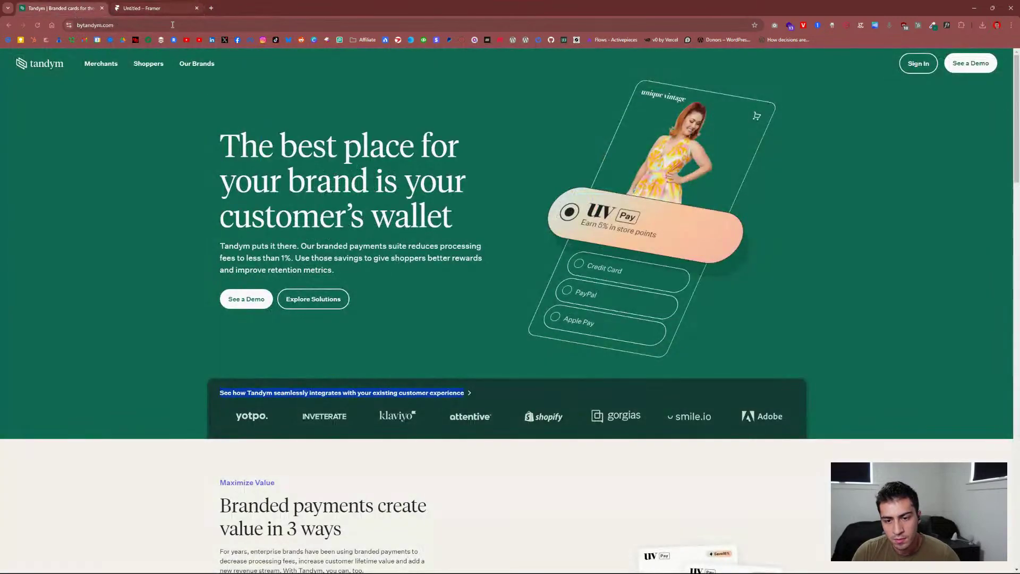
pyautogui.scroll(-6, 212, 276)
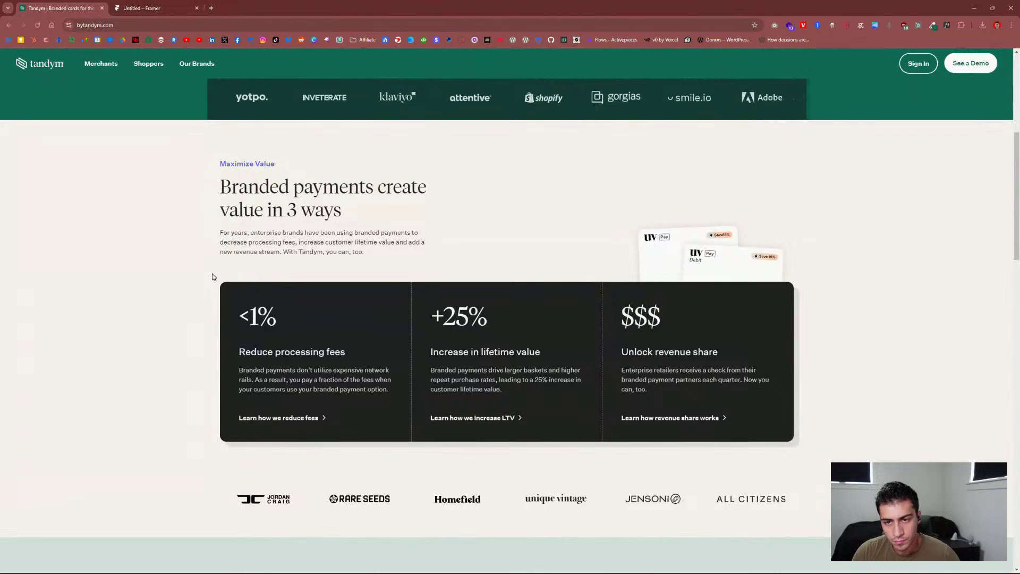
pyautogui.scroll(2, 212, 276)
pyautogui.scroll(-2, 212, 275)
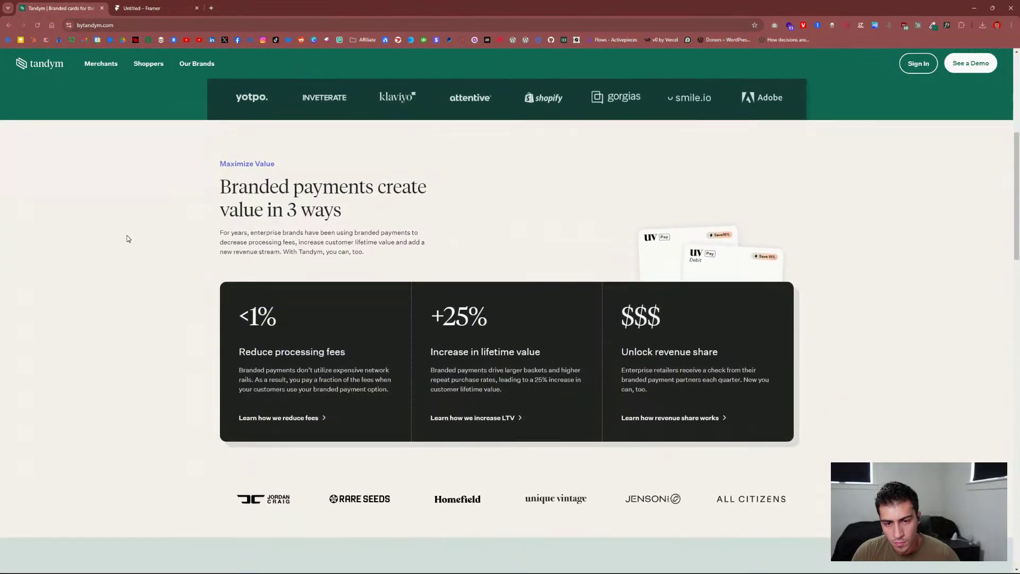
pyautogui.scroll(-9, 183, 265)
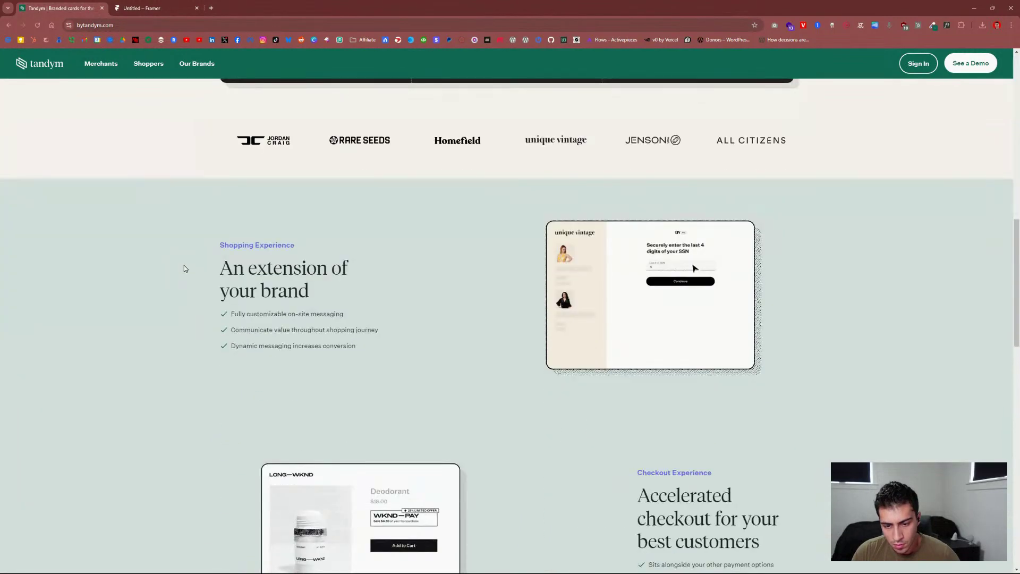
pyautogui.scroll(1, 185, 269)
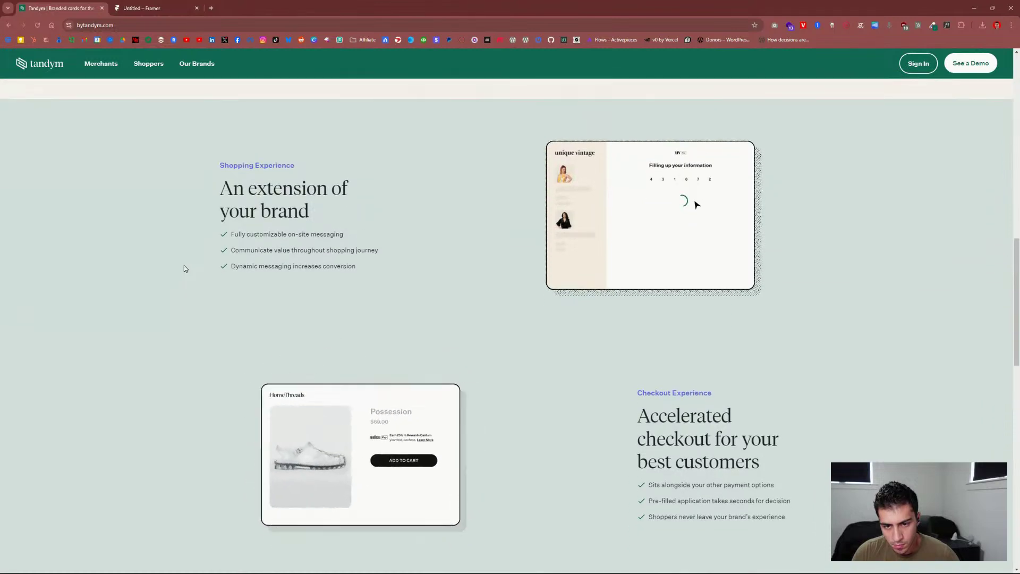
pyautogui.scroll(-10, 187, 266)
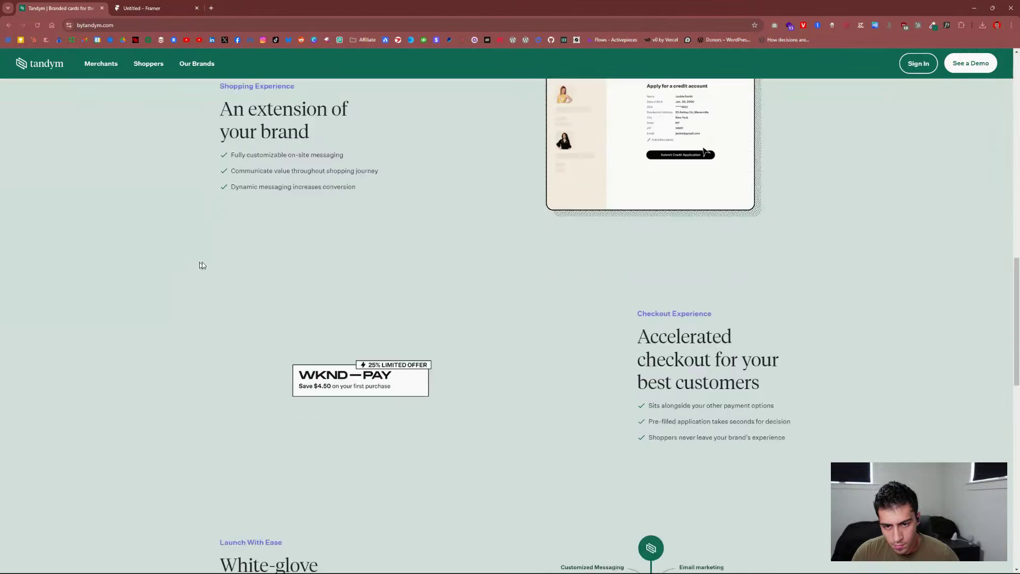
pyautogui.scroll(-3, 212, 267)
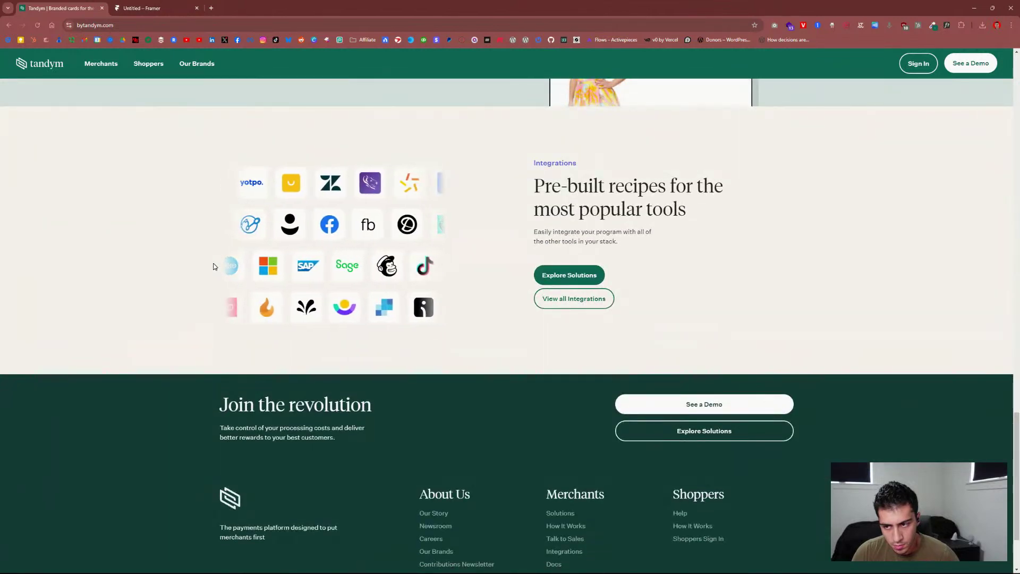
pyautogui.click(167, 10)
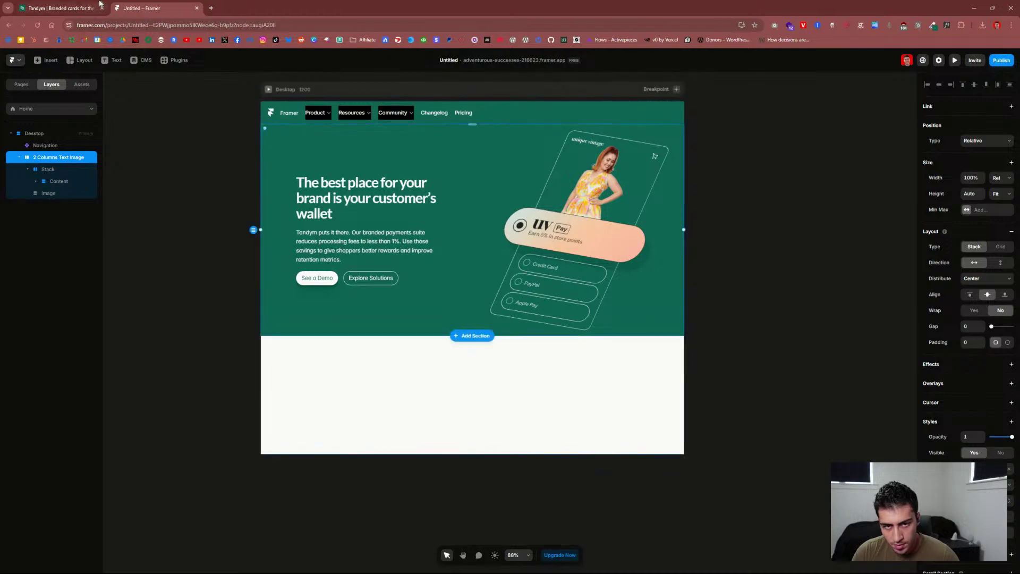
# Step: Go back to the Tandym homepage and examine the layout of the "Branded payments create value in 3 ways" section
pyautogui.hotkey('ctrl', 'shift', 'Tab')
pyautogui.scroll(20, 223, 128)
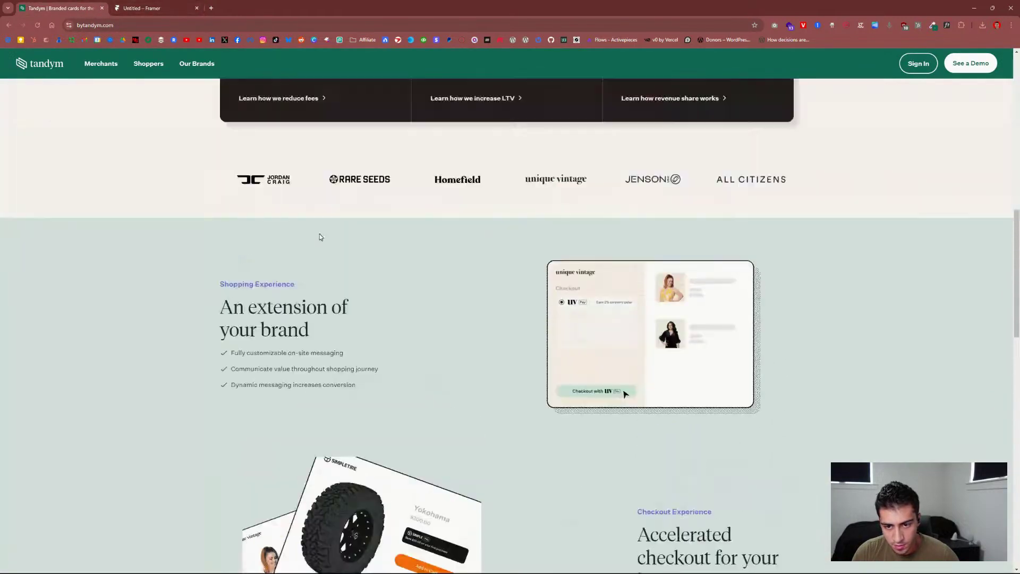
pyautogui.scroll(-4, 325, 237)
pyautogui.scroll(-5, 325, 238)
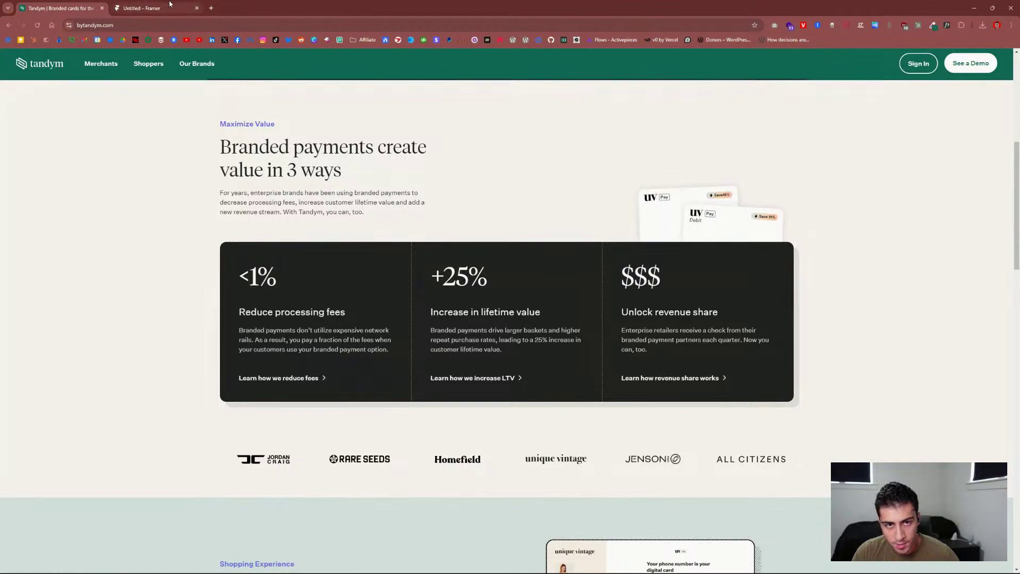
# Step: Examine the heading block of the Branded payments section on the Tandym homepage, and return to Framer
pyautogui.moveTo(236, 123); pyautogui.dragTo(307, 152)
pyautogui.click(254, 133)
pyautogui.moveTo(238, 131); pyautogui.dragTo(392, 217)
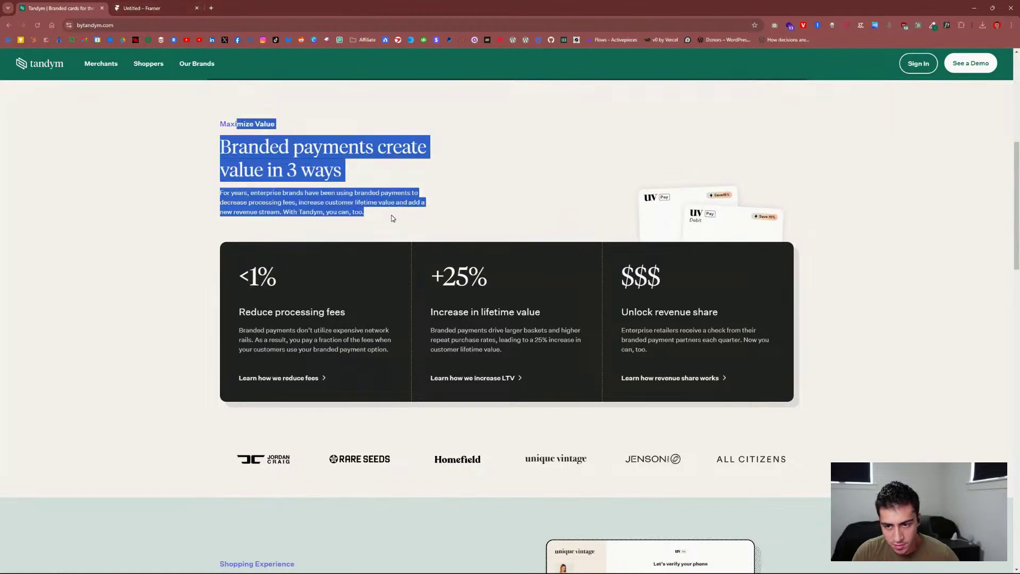
pyautogui.click(606, 190)
pyautogui.click(159, 8)
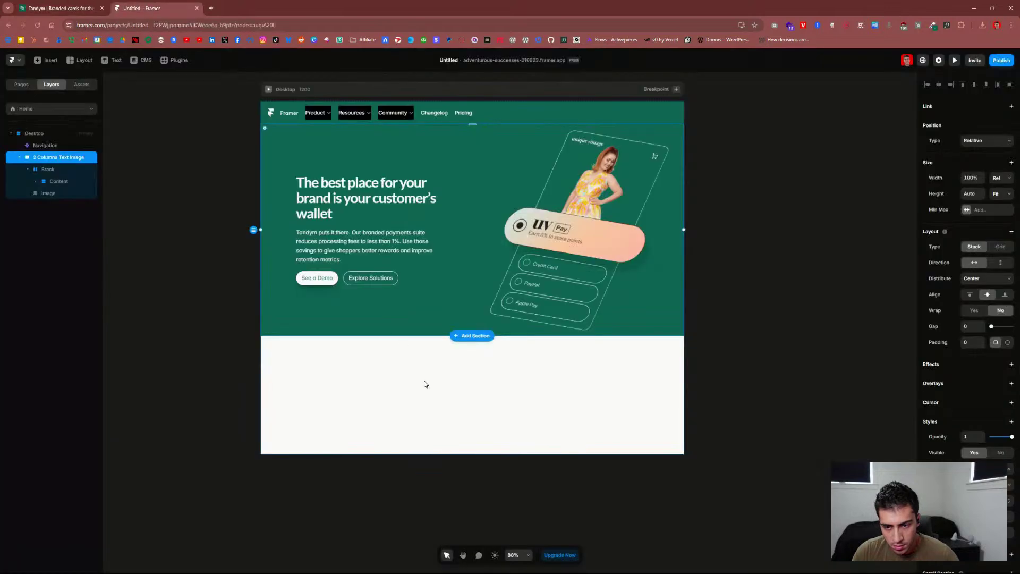
# Step: Draw a new frame about 711 × 205 on the Desktop page, directly below the hero section
pyautogui.press('Escape')
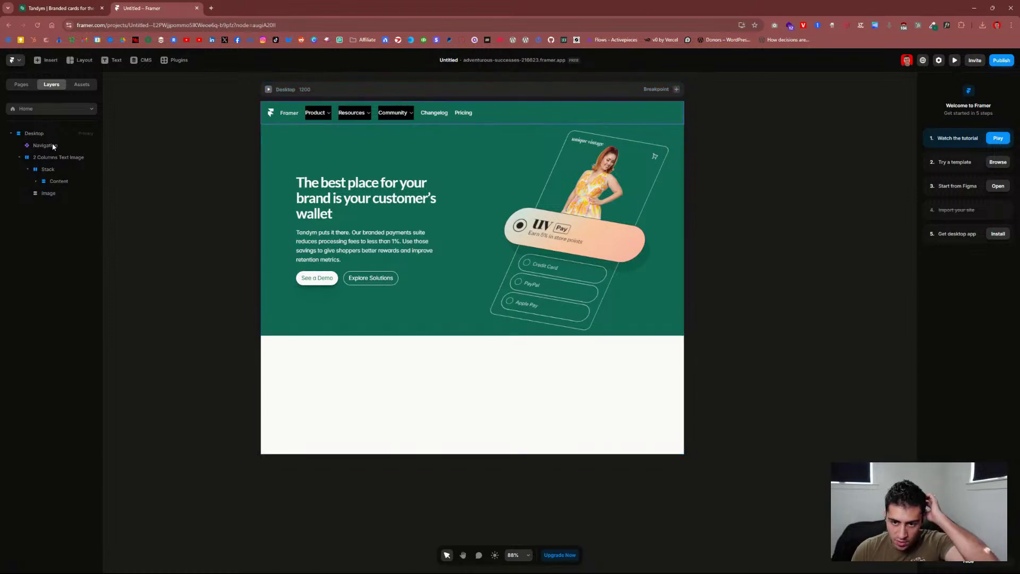
pyautogui.click(89, 63)
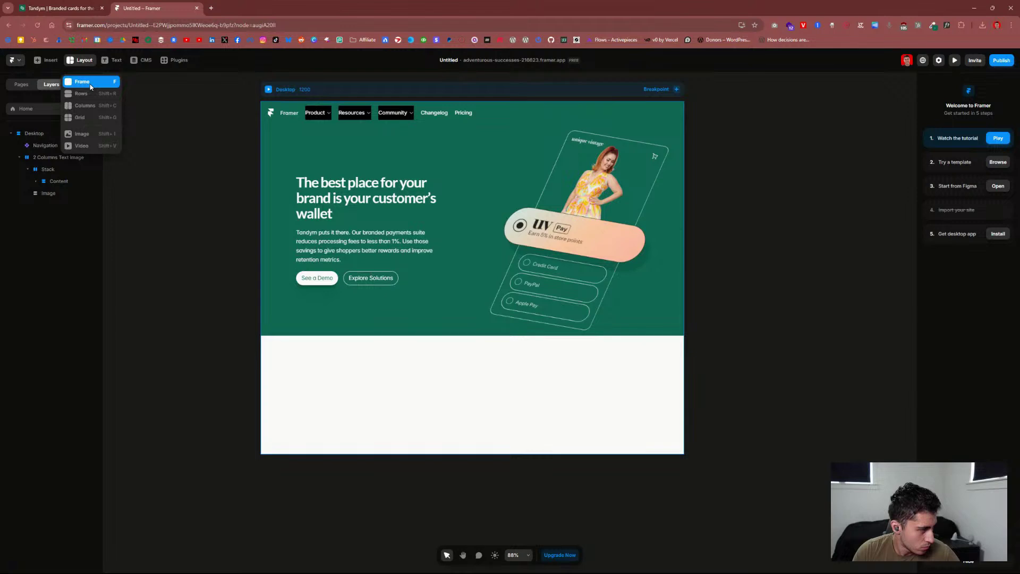
pyautogui.click(91, 87)
pyautogui.moveTo(347, 361)
pyautogui.mouseDown()
pyautogui.moveTo(588, 428)
pyautogui.moveTo(599, 408)
pyautogui.mouseUp()
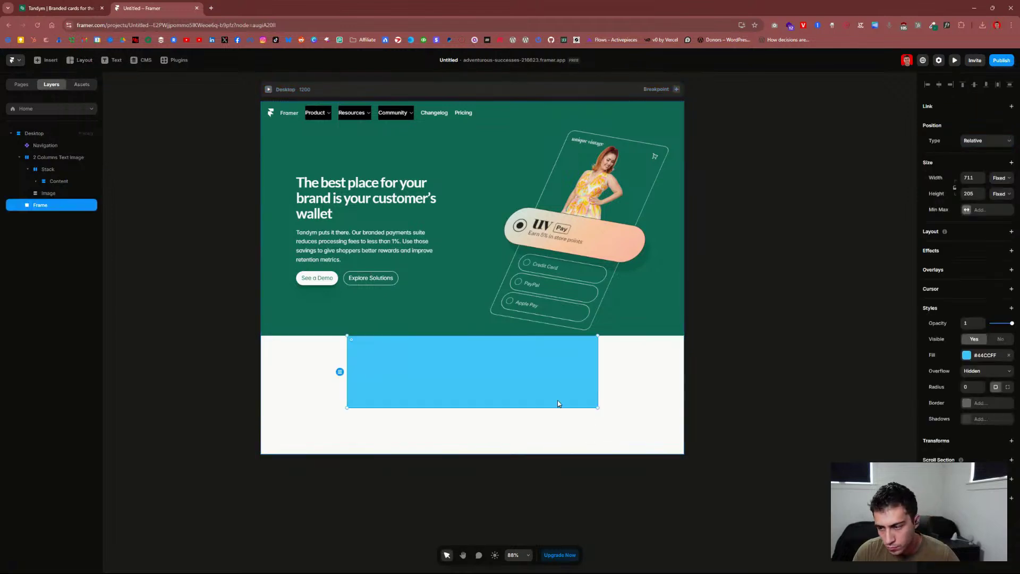
# Step: Set the new frame's width to Fill and its height to Relative
pyautogui.click(1000, 178)
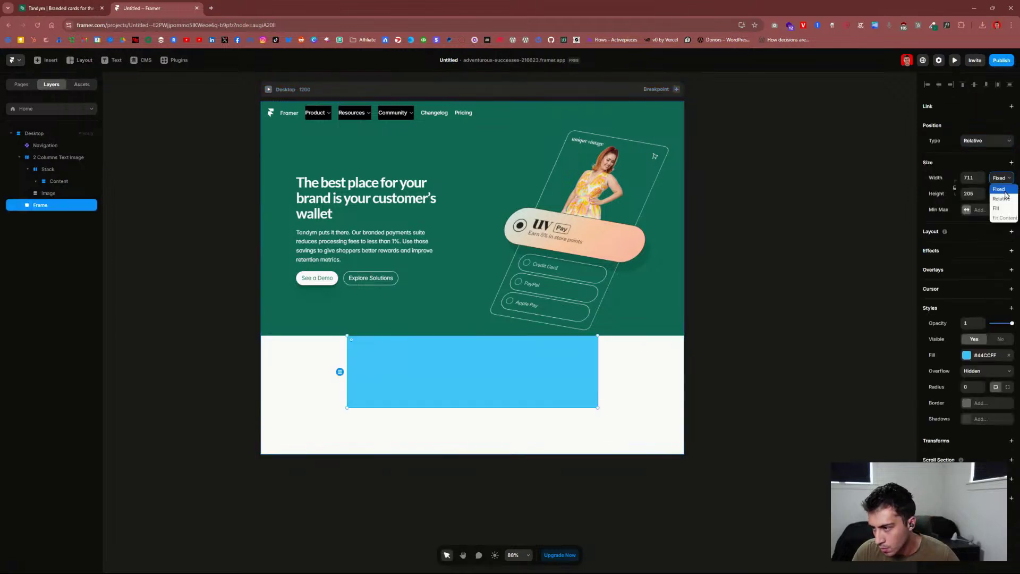
pyautogui.click(998, 208)
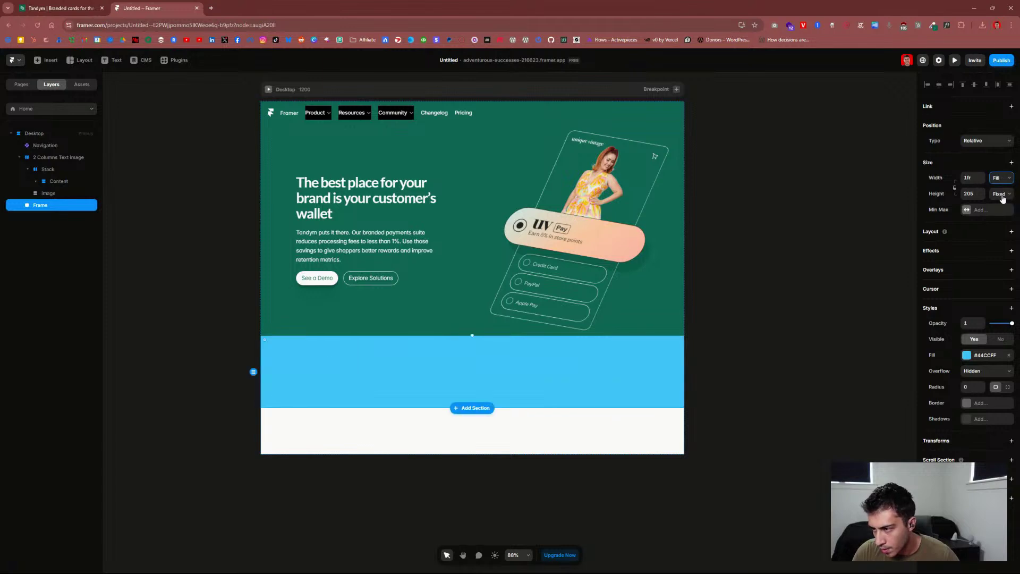
pyautogui.click(1002, 194)
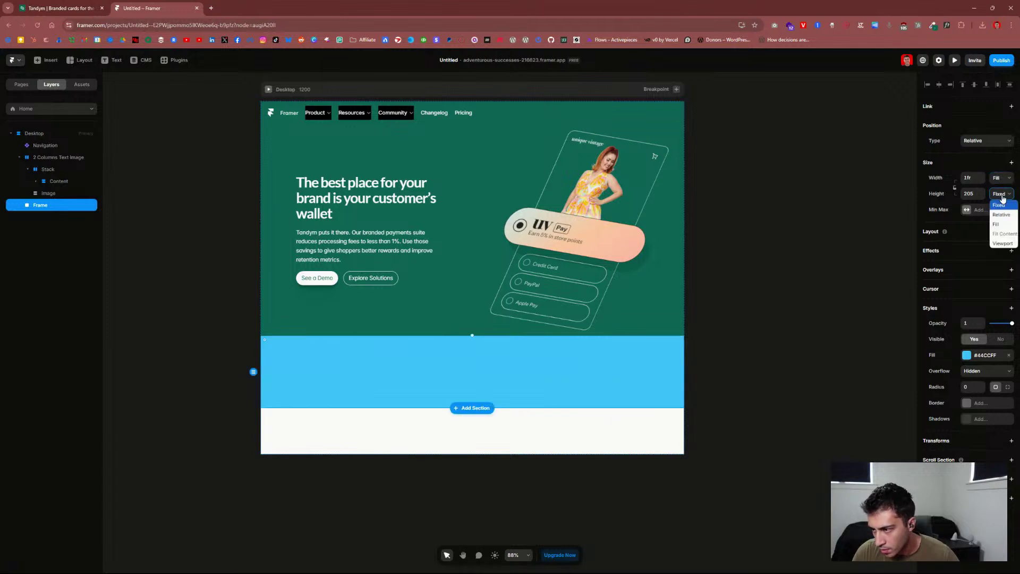
pyautogui.click(1001, 215)
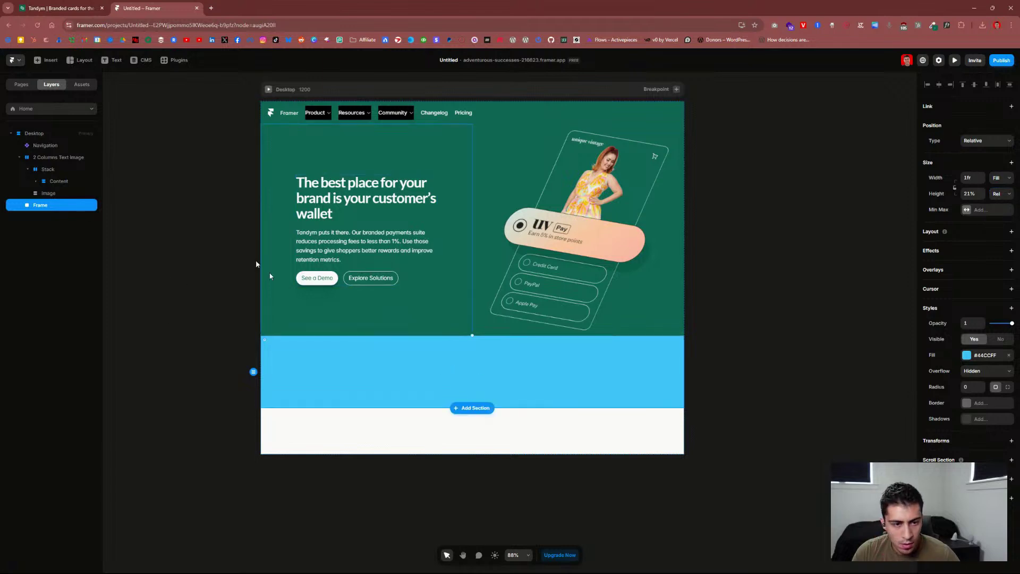
# Step: Copy the "Maximize Value" label from the Tandym homepage and return to Framer
pyautogui.click(113, 60)
pyautogui.click(474, 374)
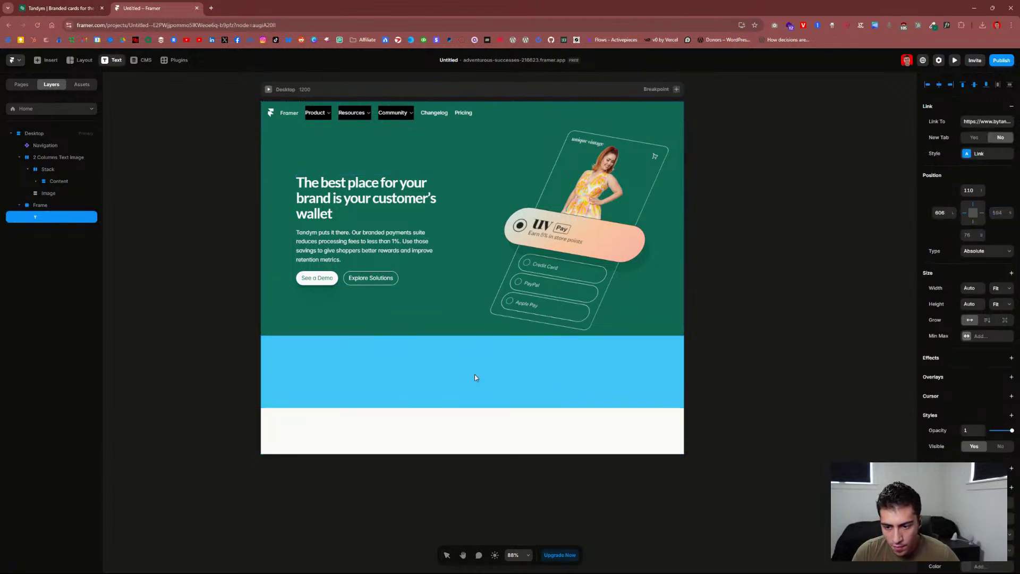
pyautogui.hotkey('ctrl', 'Tab')
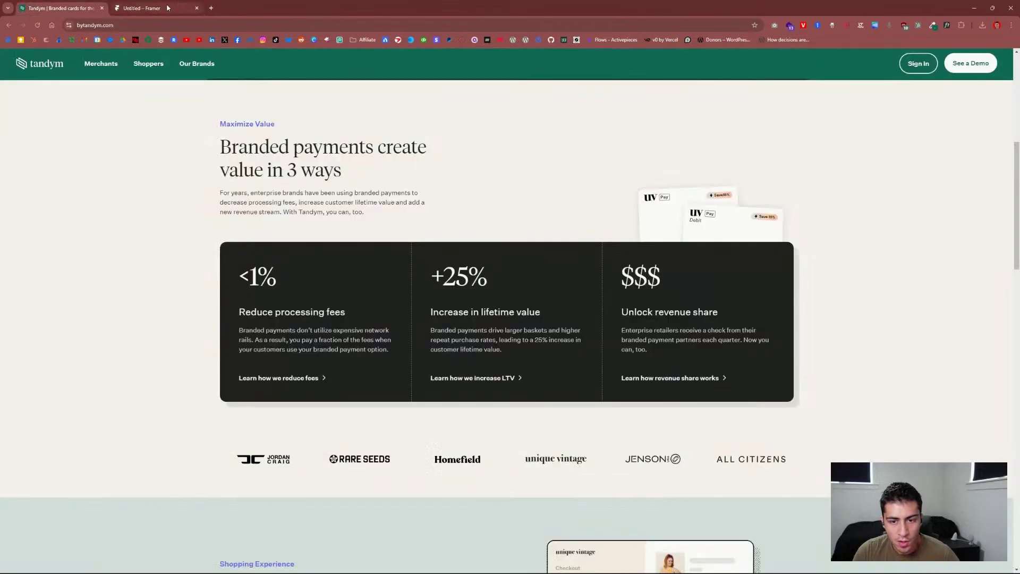
pyautogui.moveTo(290, 133)
pyautogui.mouseDown()
pyautogui.moveTo(214, 124)
pyautogui.moveTo(275, 125)
pyautogui.mouseUp()
pyautogui.hotkey('ctrl', 'c')
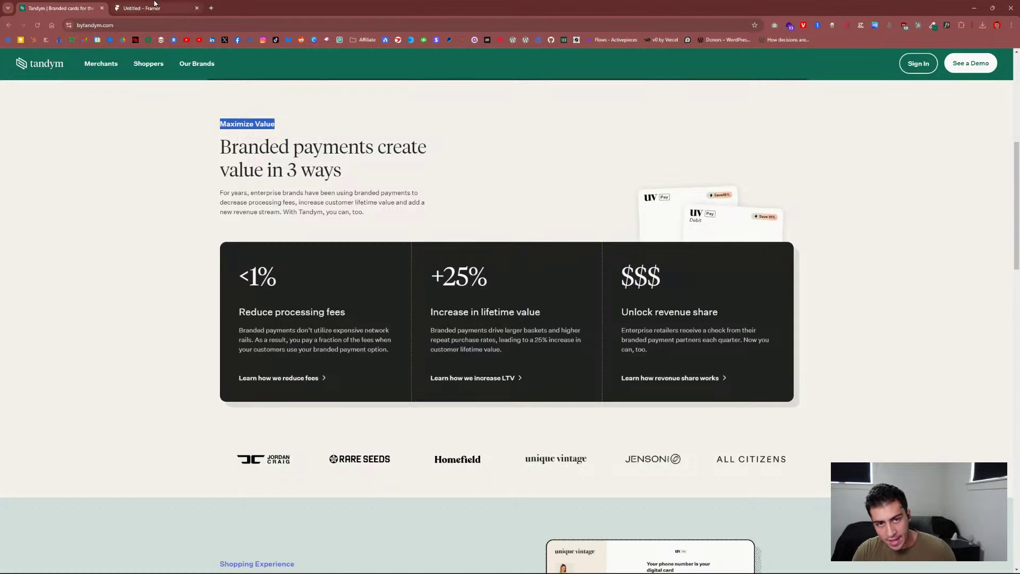
pyautogui.hotkey('ctrl', 'Tab')
# Step: Add the copied "Maximize Value" text inside the blue frame and move it up to the frame's vertical middle
pyautogui.click(475, 377)
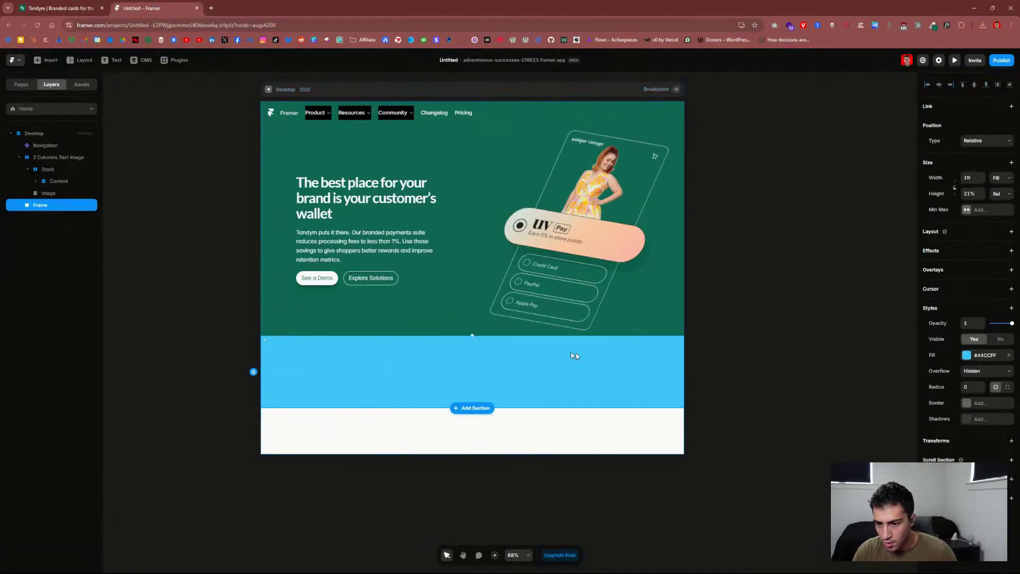
pyautogui.click(113, 60)
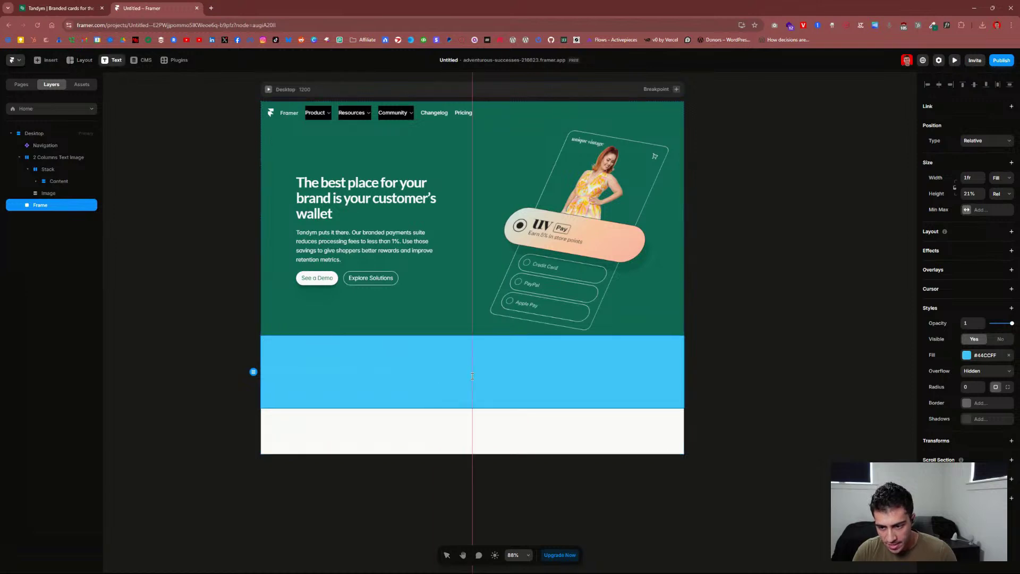
pyautogui.click(521, 376)
pyautogui.hotkey('ctrl', 'v')
pyautogui.press('Escape')
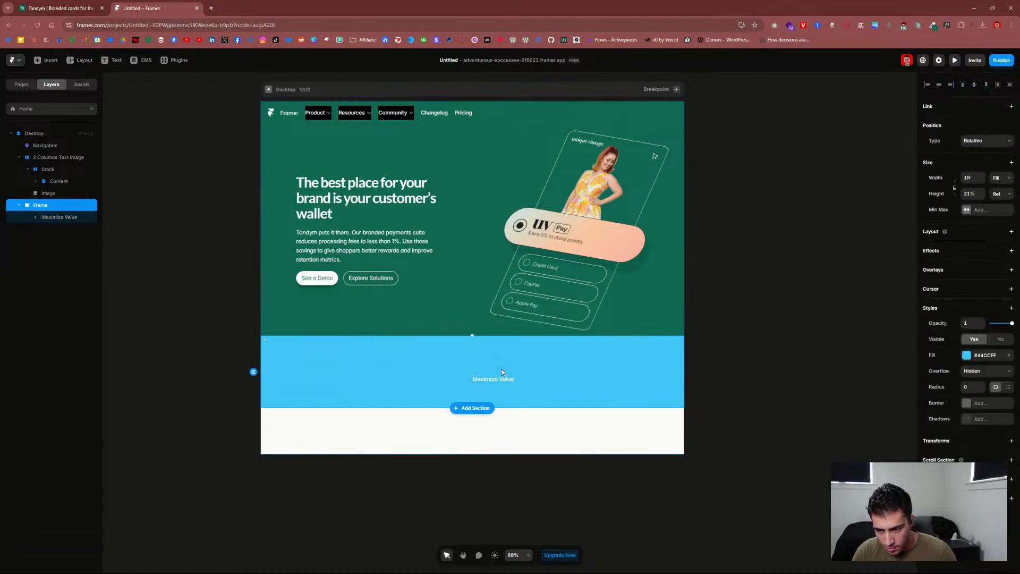
pyautogui.moveTo(491, 378)
pyautogui.mouseDown()
pyautogui.moveTo(468, 363)
pyautogui.moveTo(435, 364)
pyautogui.moveTo(492, 373)
pyautogui.mouseUp()
# Step: Review the position type options of the Maximize Value text, keep Absolute, and compare its layer with the parent frame
pyautogui.click(983, 201)
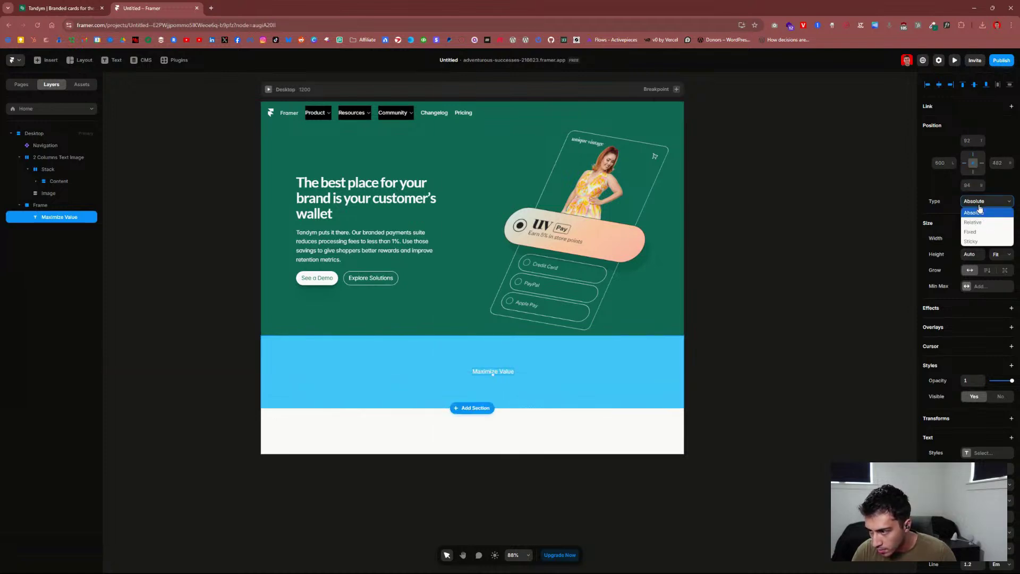
pyautogui.click(984, 212)
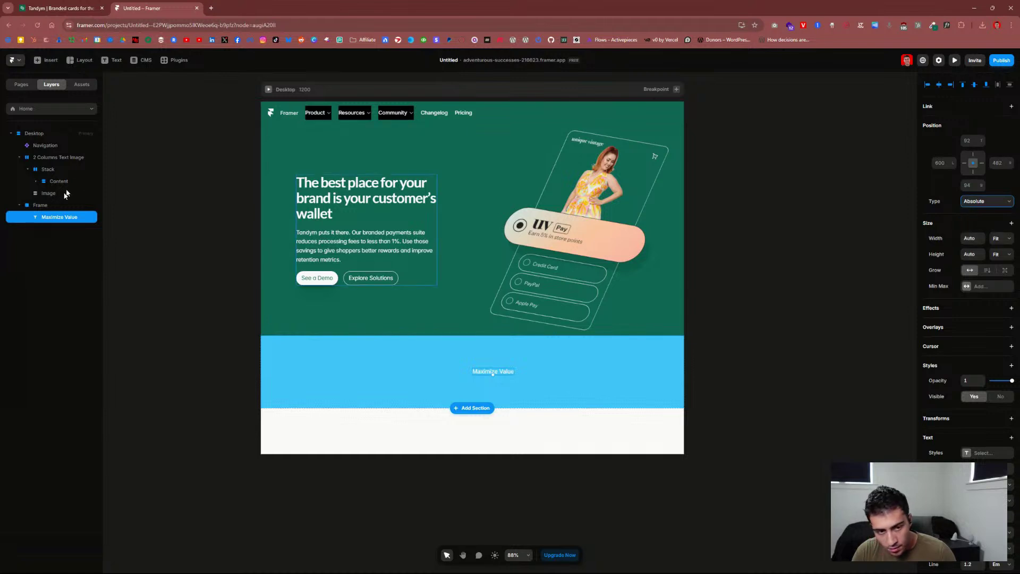
pyautogui.click(45, 209)
pyautogui.click(53, 218)
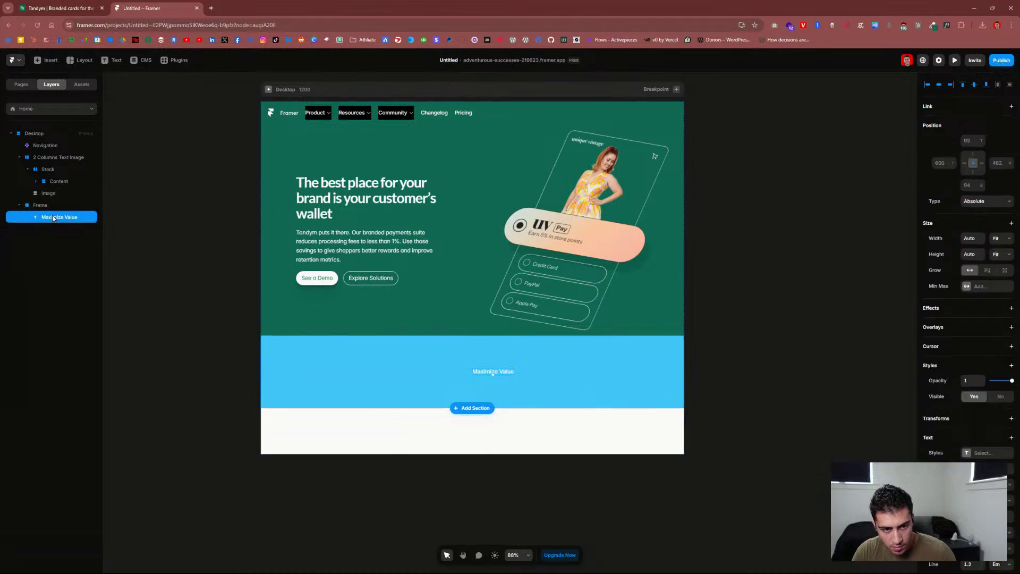
pyautogui.click(51, 206)
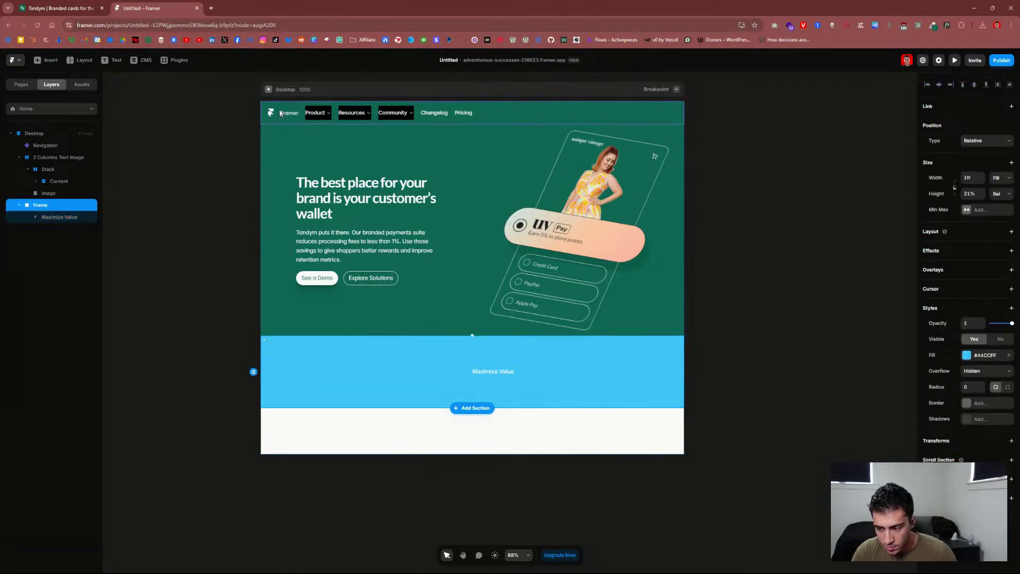
pyautogui.click(75, 11)
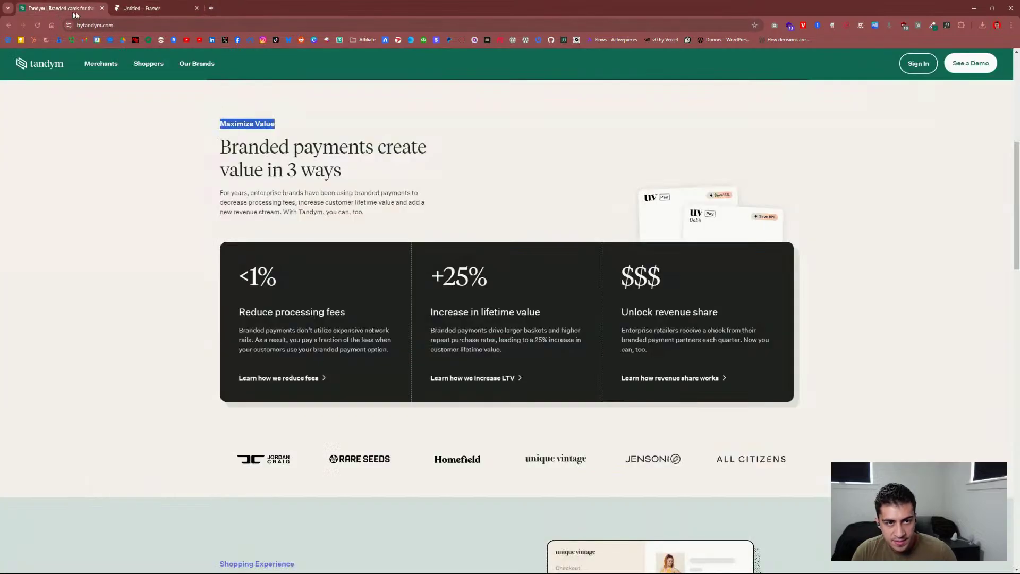
pyautogui.click(148, 11)
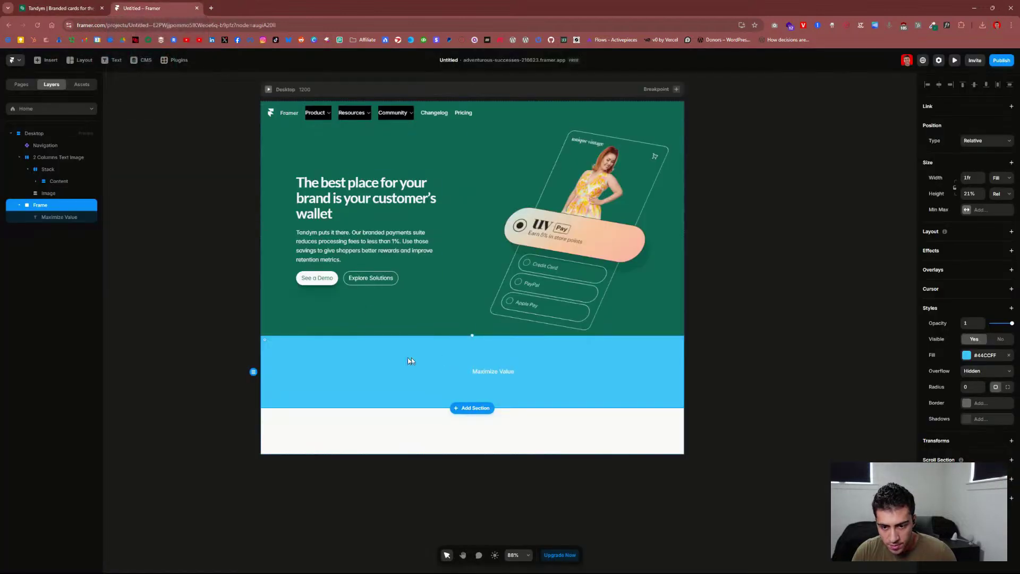
pyautogui.click(80, 61)
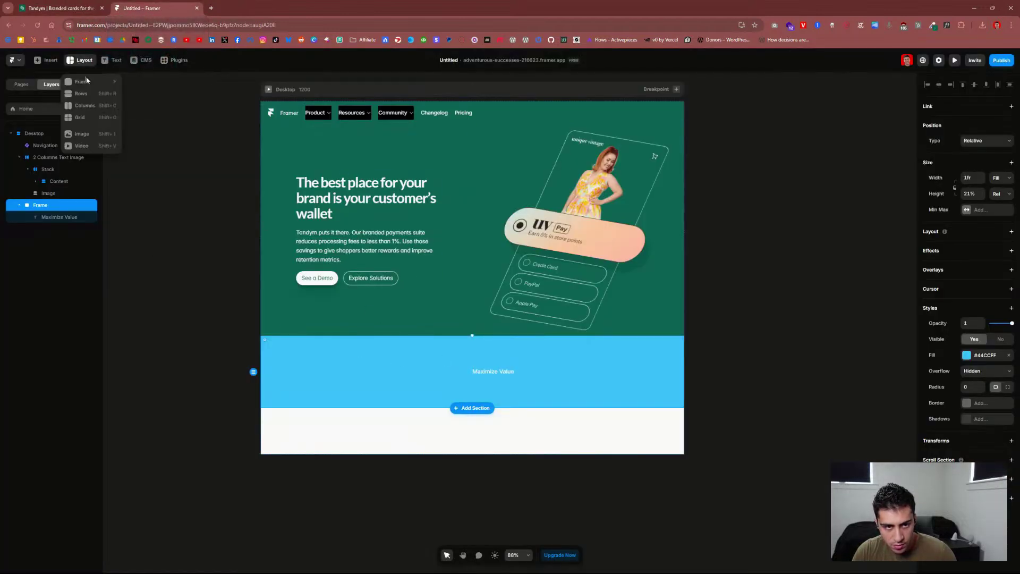
pyautogui.click(88, 93)
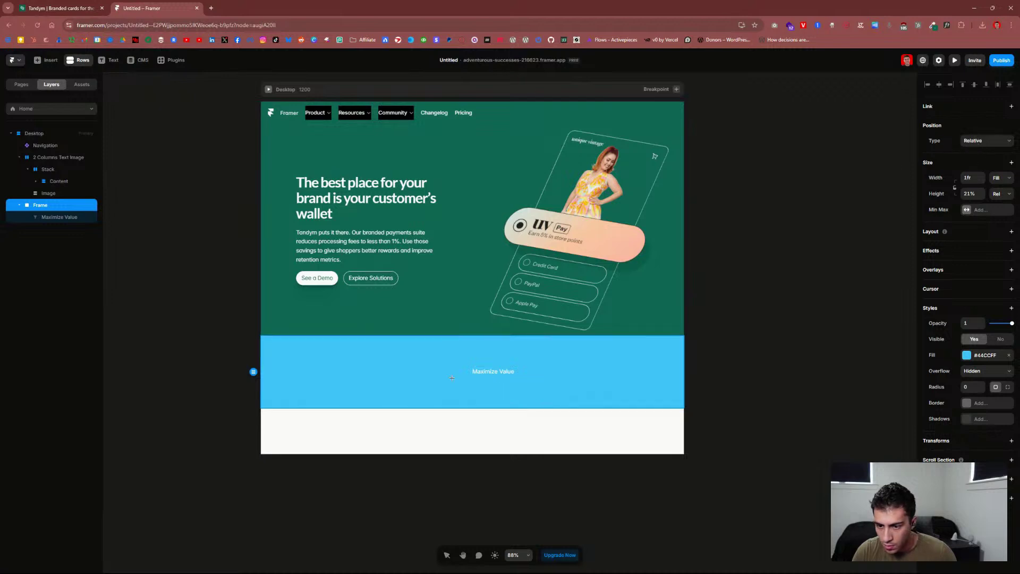
pyautogui.press('Escape')
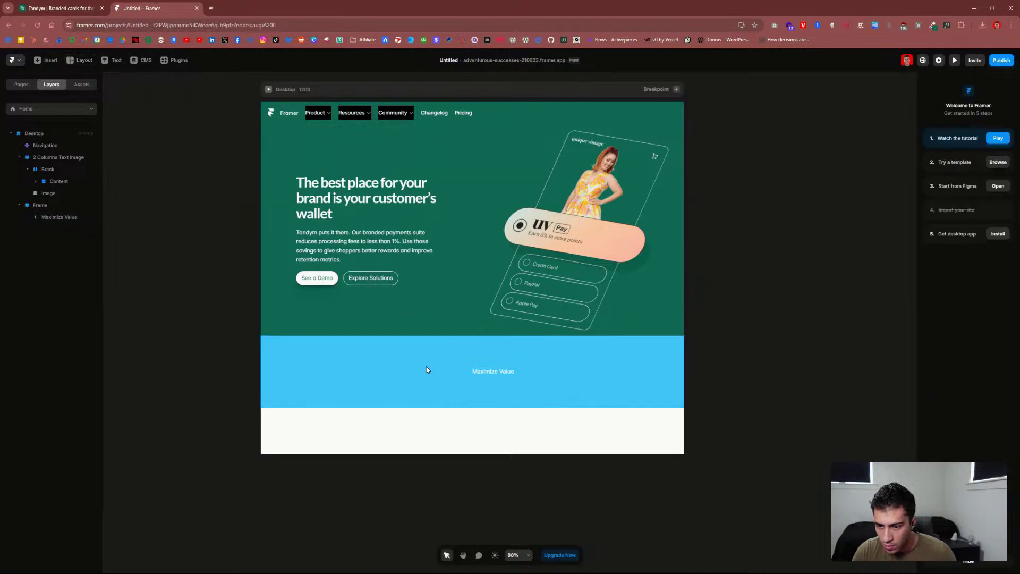
# Step: Give the frame around the Maximize Value text a Stack layout with vertical direction
pyautogui.click(58, 207)
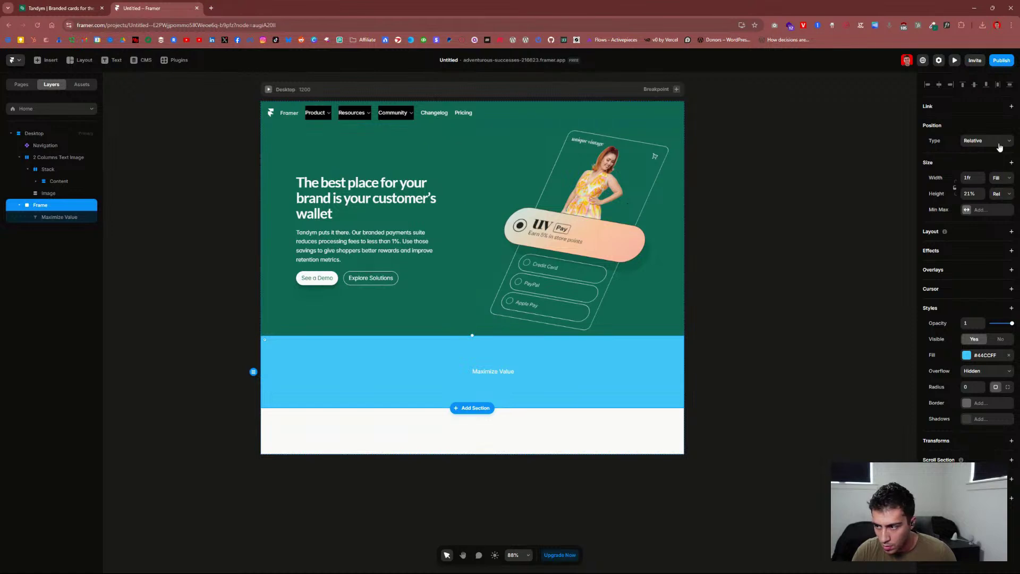
pyautogui.click(981, 233)
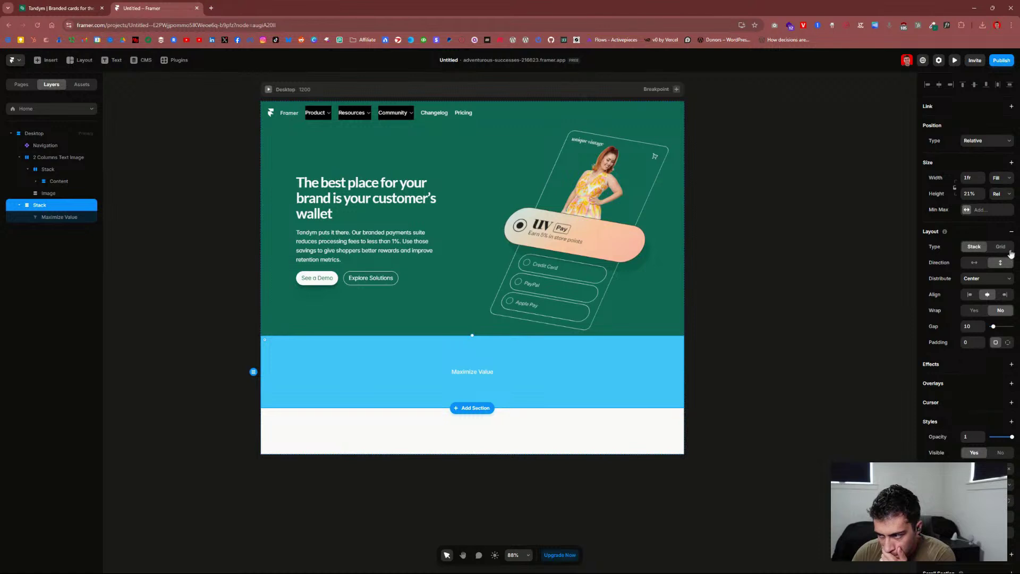
pyautogui.click(977, 263)
pyautogui.click(1000, 248)
pyautogui.click(982, 251)
# Step: Examine how the Tandym "Branded payments create value in 3 ways" section divides into heading block and three-column card, and return to Framer
pyautogui.click(59, 10)
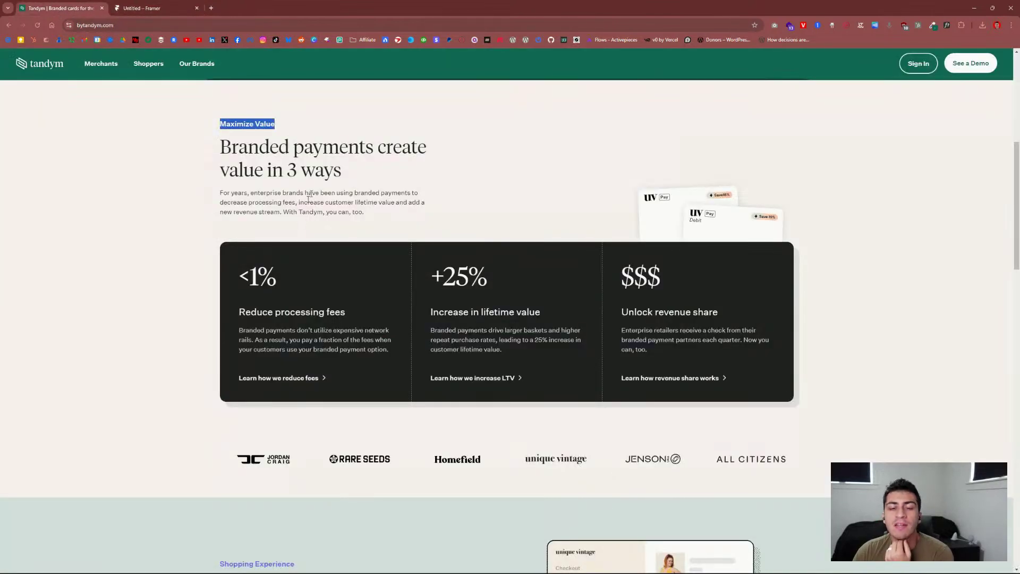
pyautogui.click(332, 166)
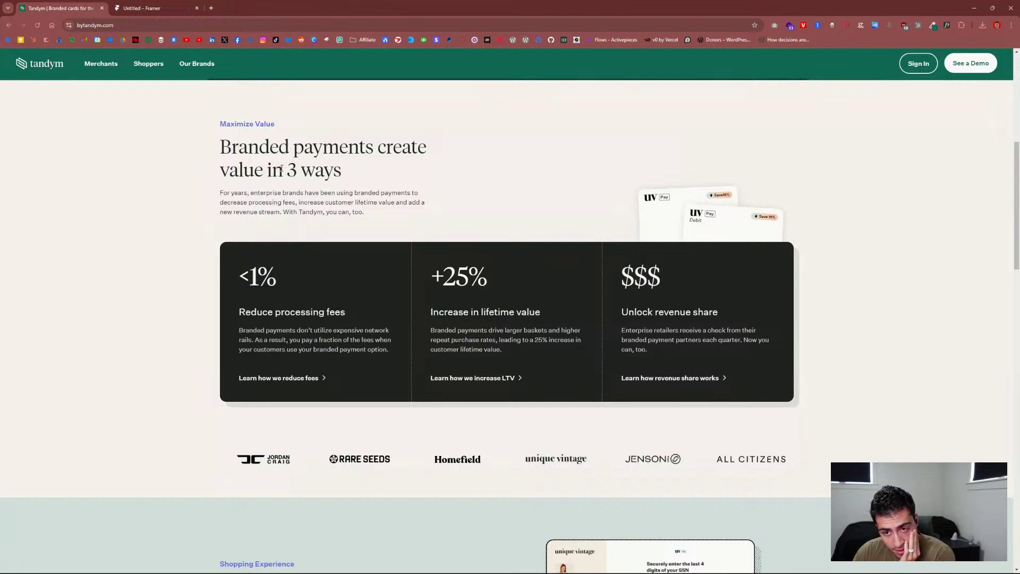
pyautogui.moveTo(205, 122); pyautogui.dragTo(202, 475)
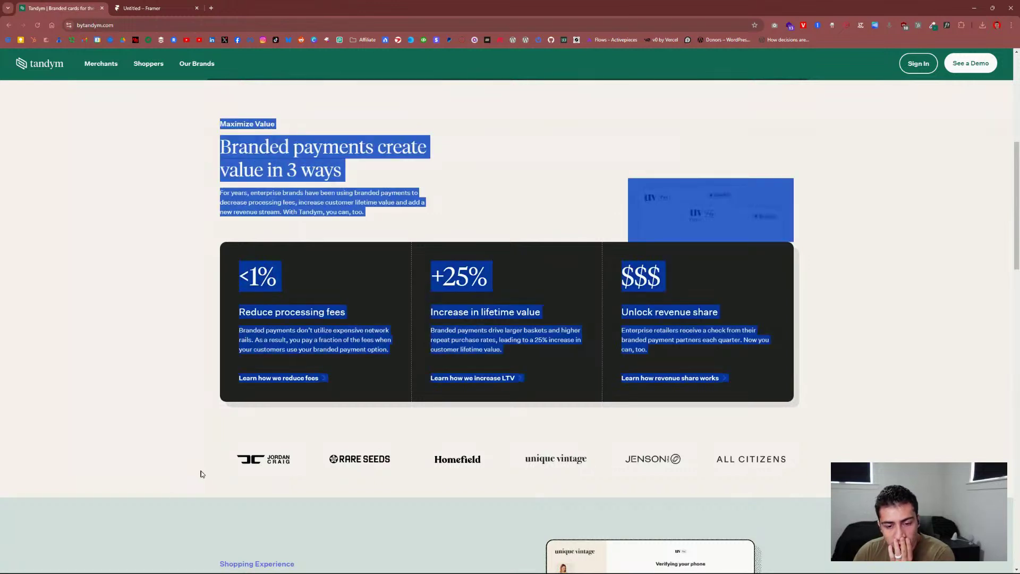
pyautogui.click(200, 113)
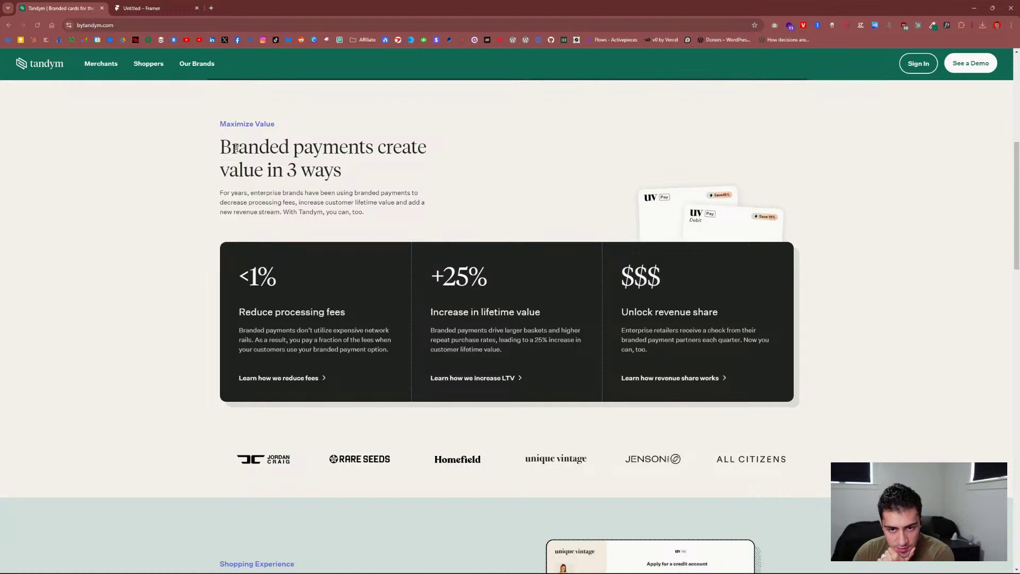
pyautogui.moveTo(221, 124); pyautogui.dragTo(371, 256)
pyautogui.moveTo(204, 248); pyautogui.dragTo(761, 383)
pyautogui.click(762, 382)
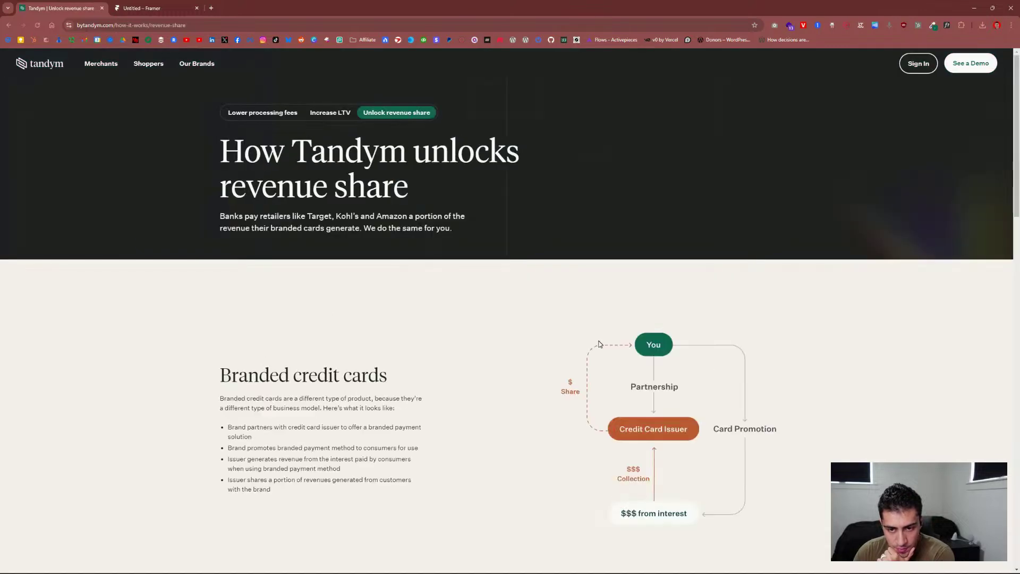
pyautogui.hotkey('alt', 'Left')
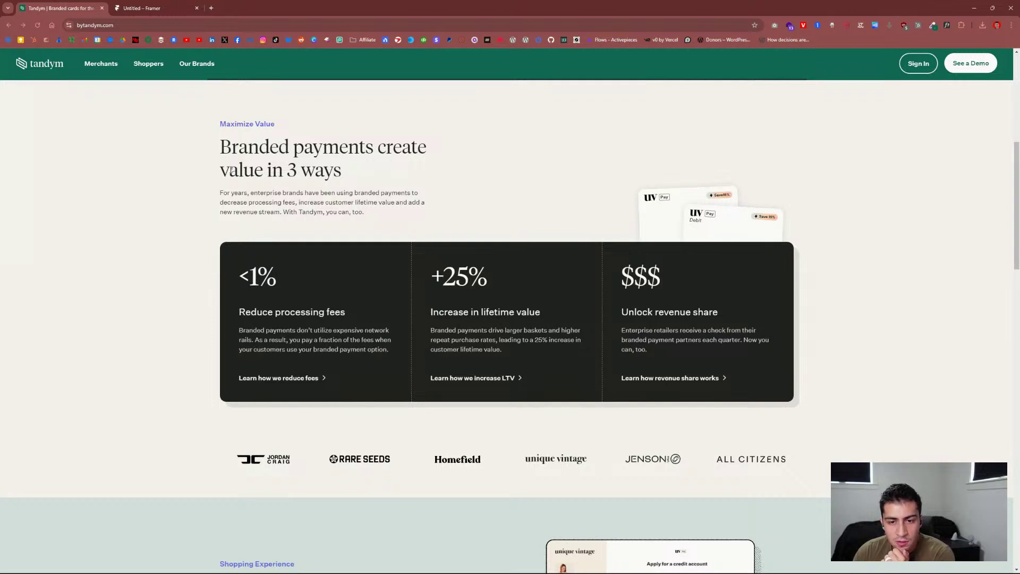
pyautogui.click(141, 8)
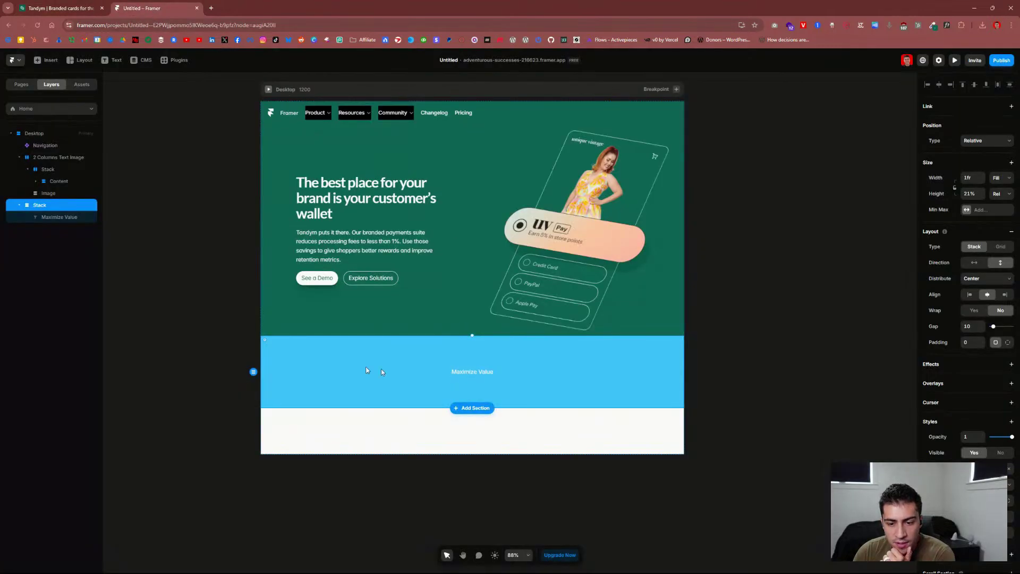
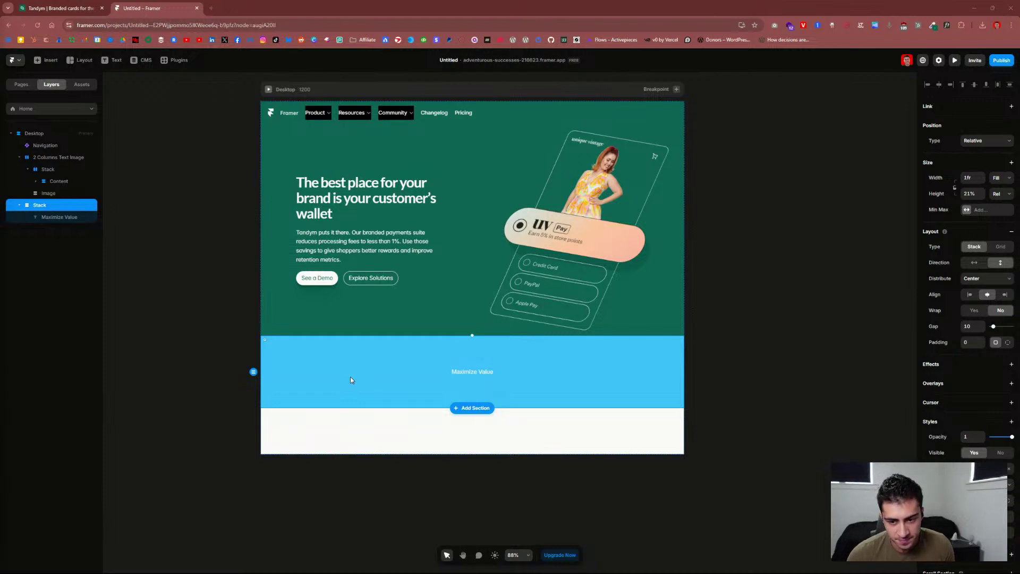
# Step: Compare the Maximize Value text and its stack with the Tandym "Branded payments create value in 3 ways" section, returning to Framer to review the layout types
pyautogui.click(454, 375)
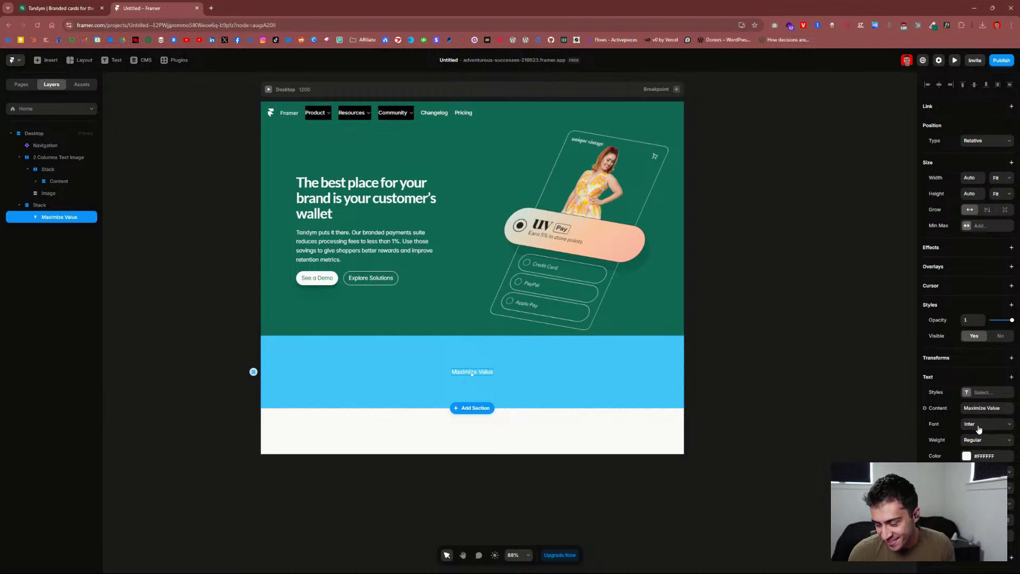
pyautogui.click(68, 12)
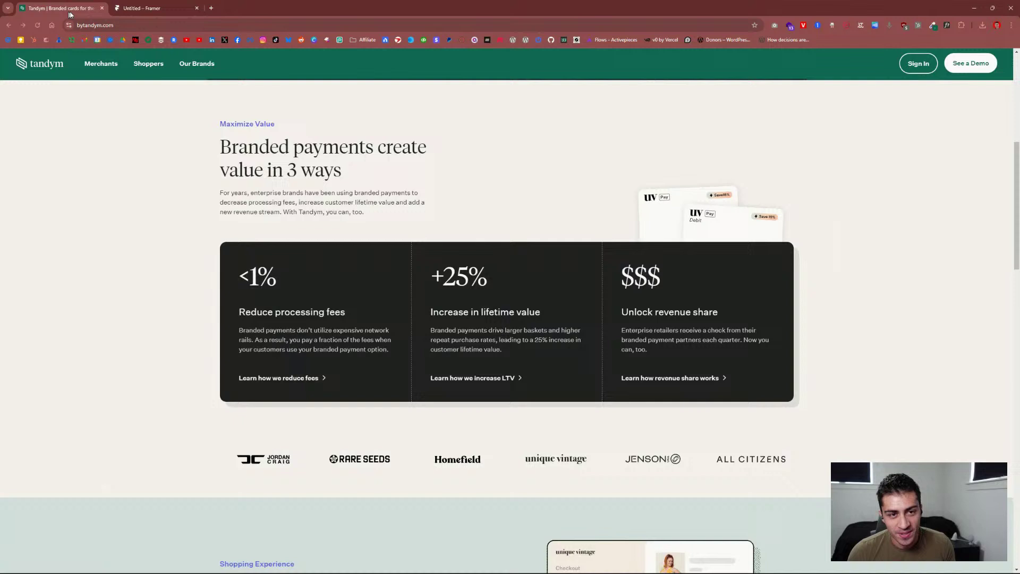
pyautogui.click(159, 9)
pyautogui.click(398, 372)
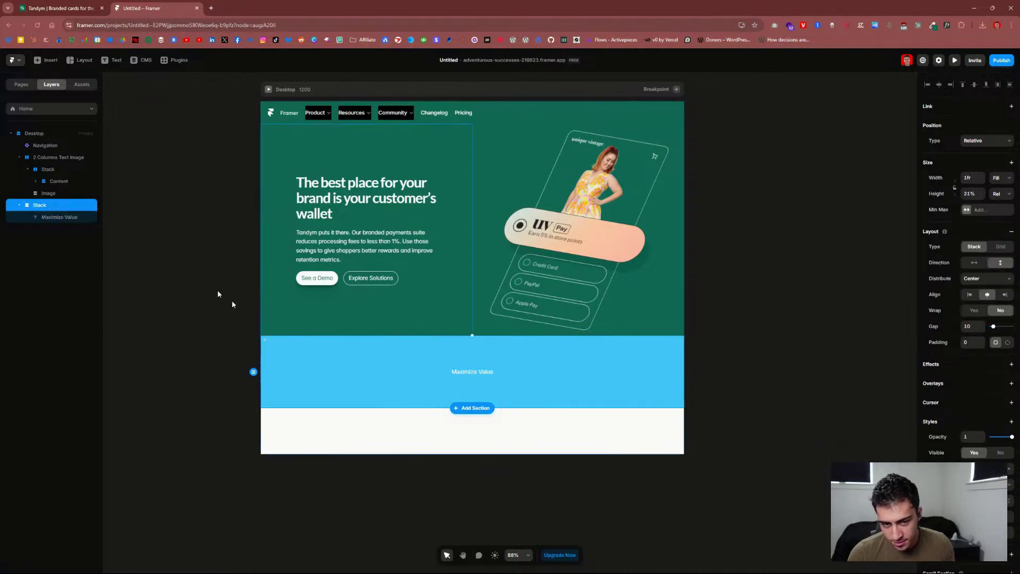
pyautogui.click(78, 62)
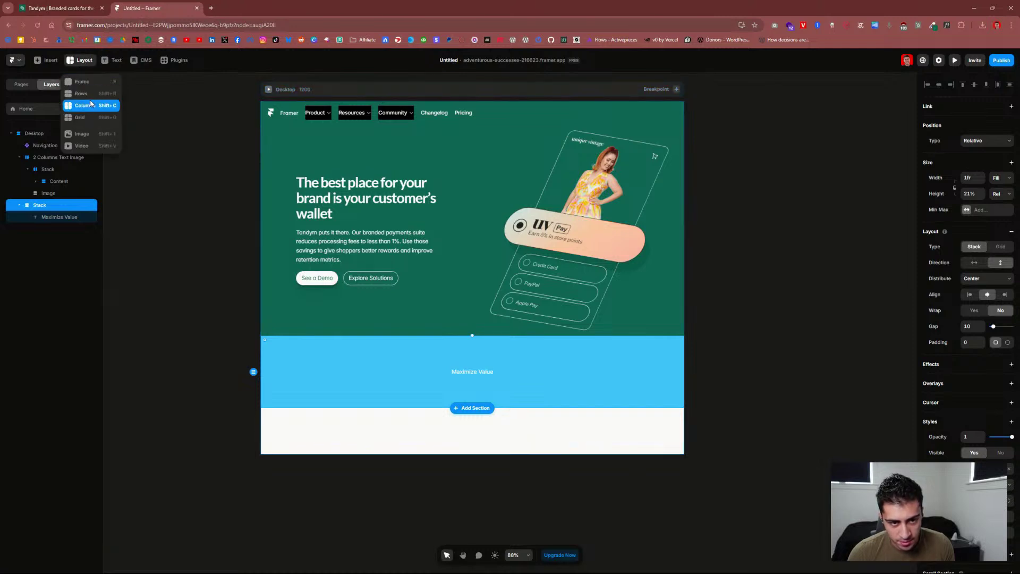
pyautogui.click(92, 8)
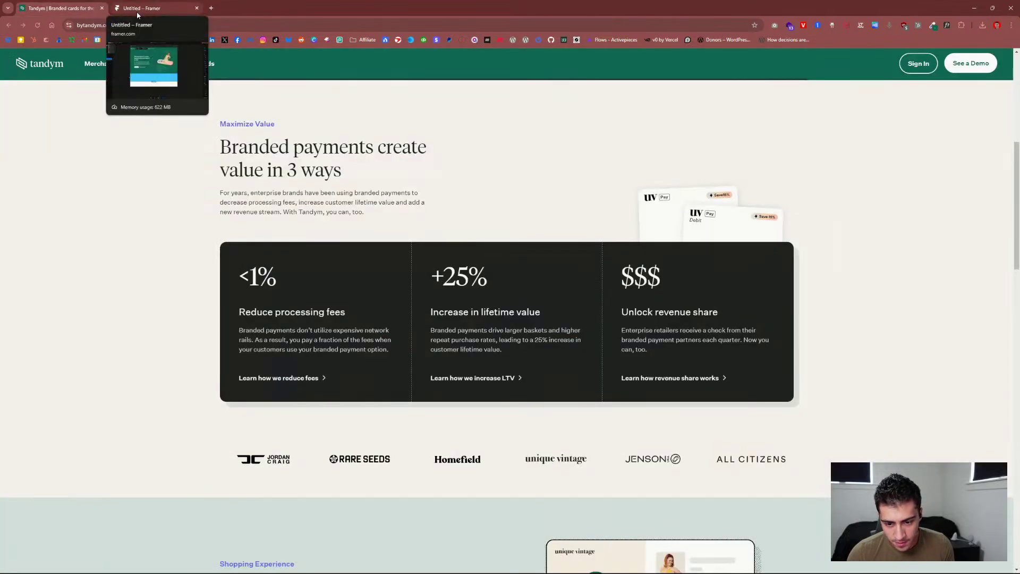
pyautogui.click(137, 12)
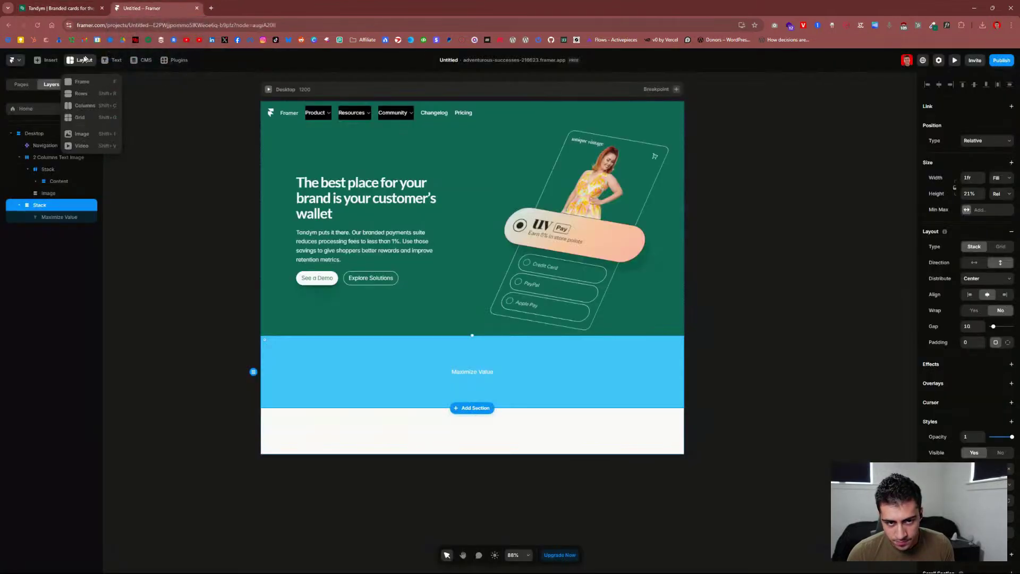
# Step: Try to place a Rows layout in the empty space below the blue Maximize Value section
pyautogui.click(84, 100)
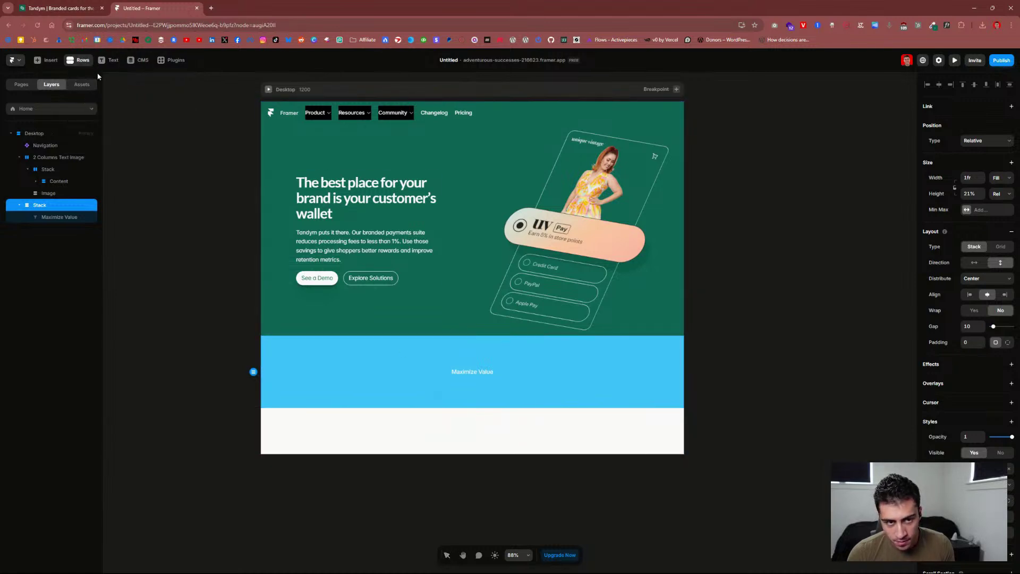
pyautogui.click(481, 424)
pyautogui.scroll(-1, 438, 398)
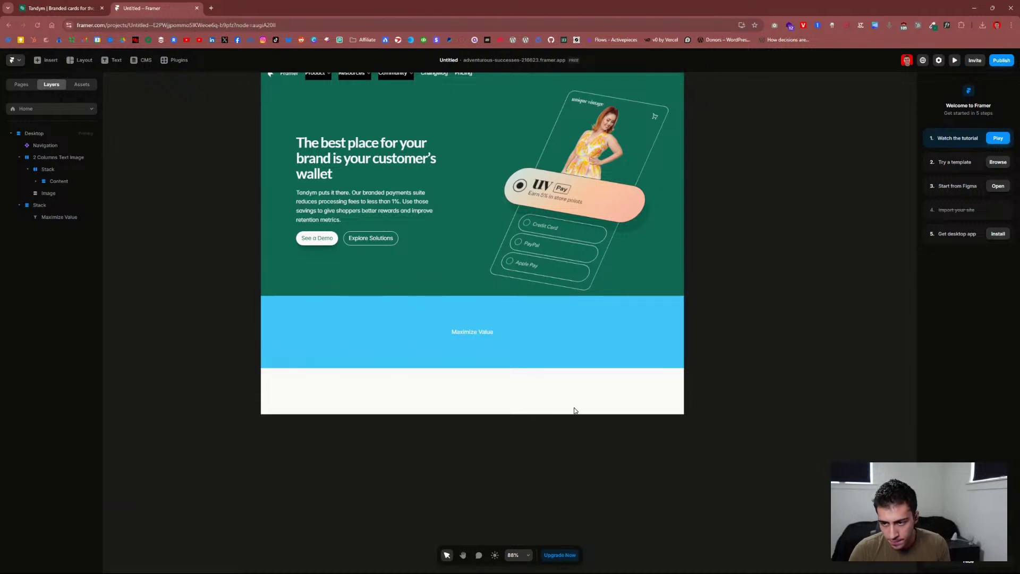
pyautogui.scroll(1, 569, 408)
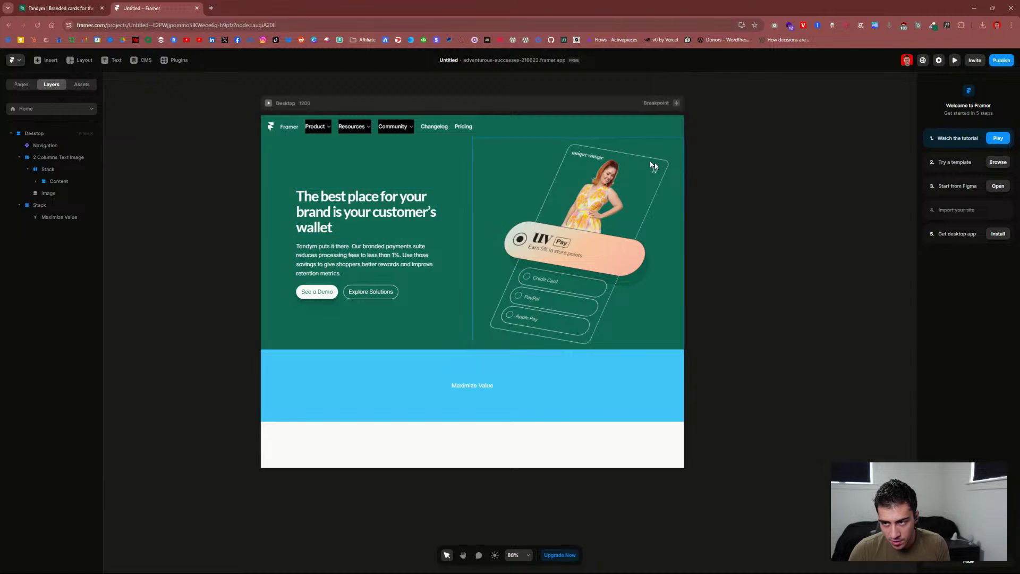
pyautogui.click(96, 60)
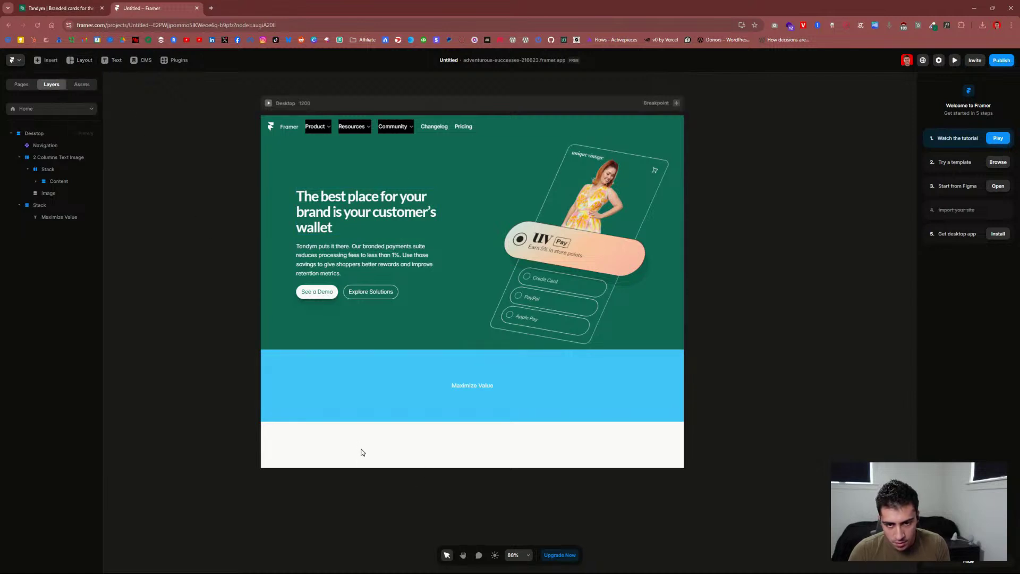
# Step: Resize the Desktop breakpoint to 1199 wide and extend its bottom edge well downward to make room for more sections
pyautogui.click(277, 107)
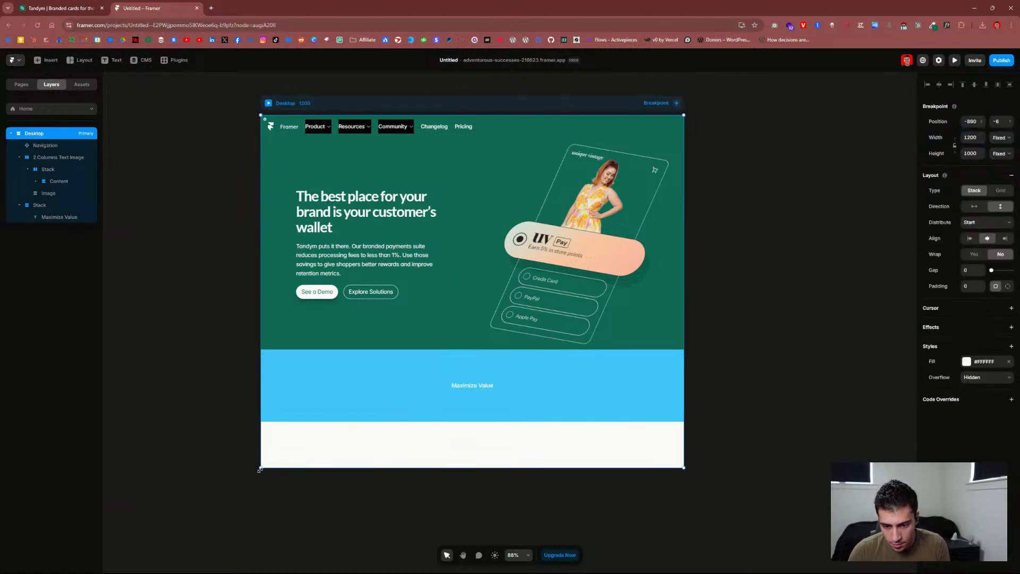
pyautogui.moveTo(260, 470); pyautogui.dragTo(285, 475)
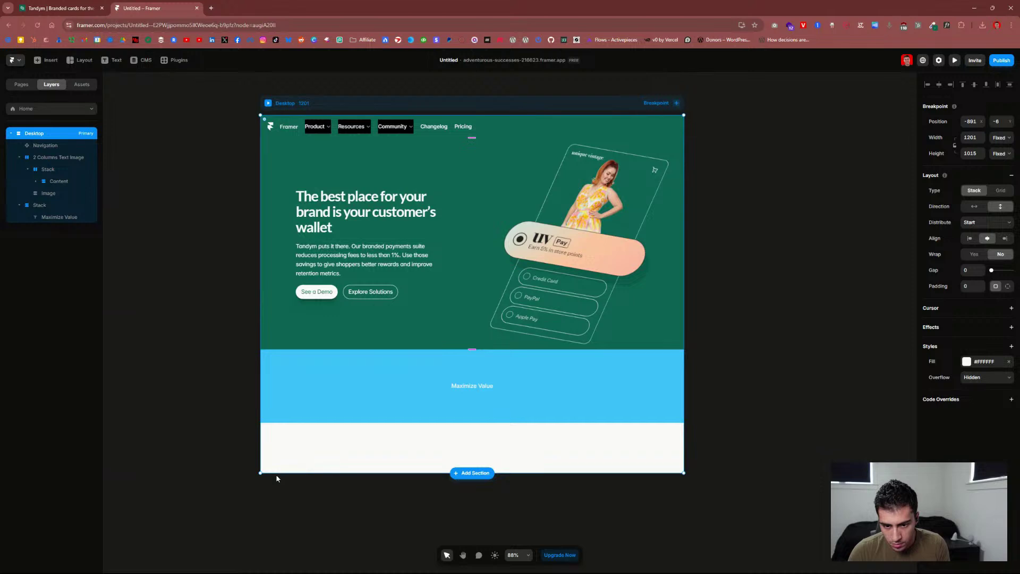
pyautogui.moveTo(260, 472); pyautogui.dragTo(261, 472)
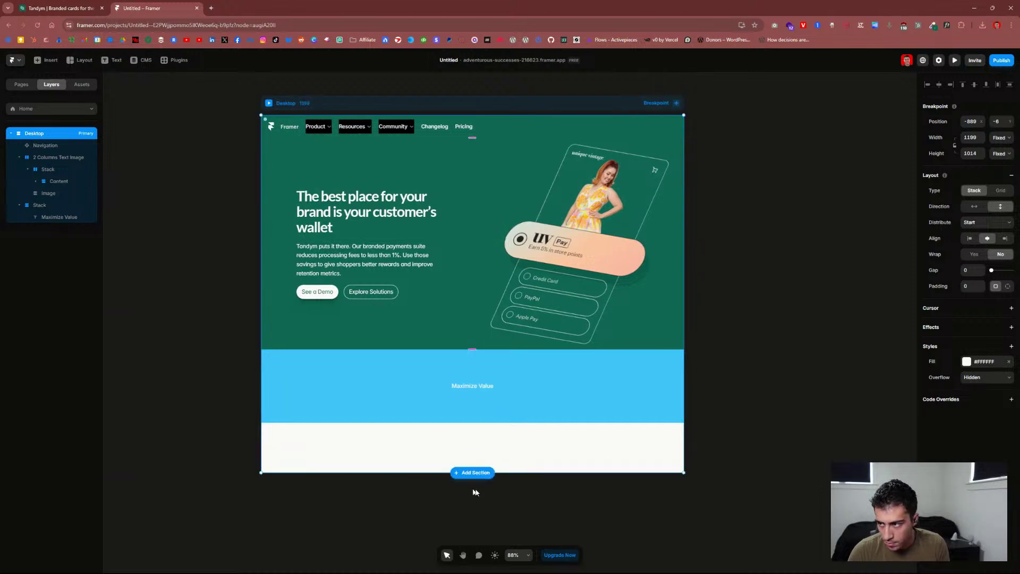
pyautogui.moveTo(505, 473); pyautogui.dragTo(481, 553)
# Step: Delete the blue stack with the Maximize Value text below the hero
pyautogui.scroll(3, 483, 437)
pyautogui.click(462, 312)
pyautogui.press('Delete')
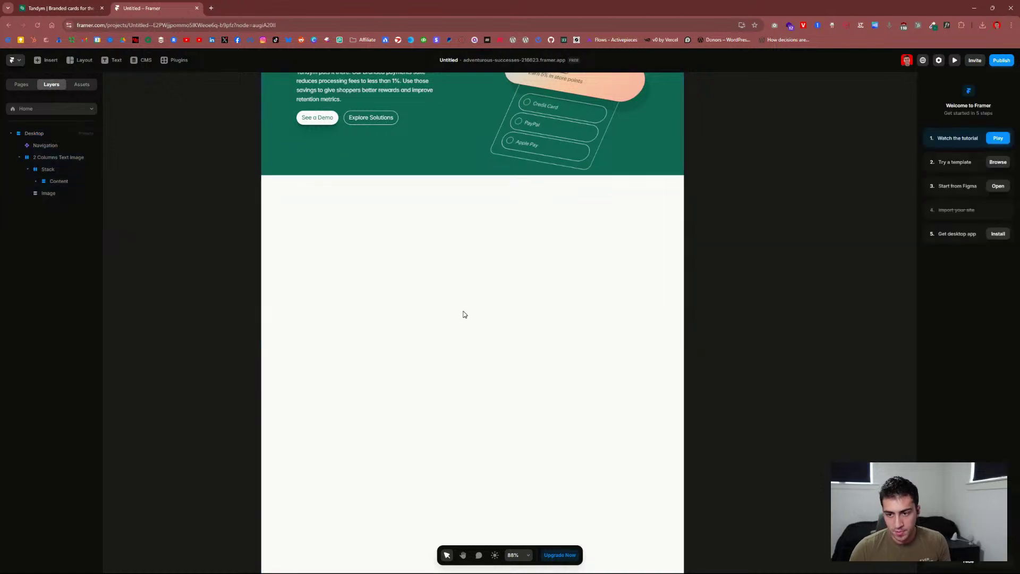
# Step: Draw a Rows layout about 250 px high directly below the hero and set its width to Fill
pyautogui.click(81, 60)
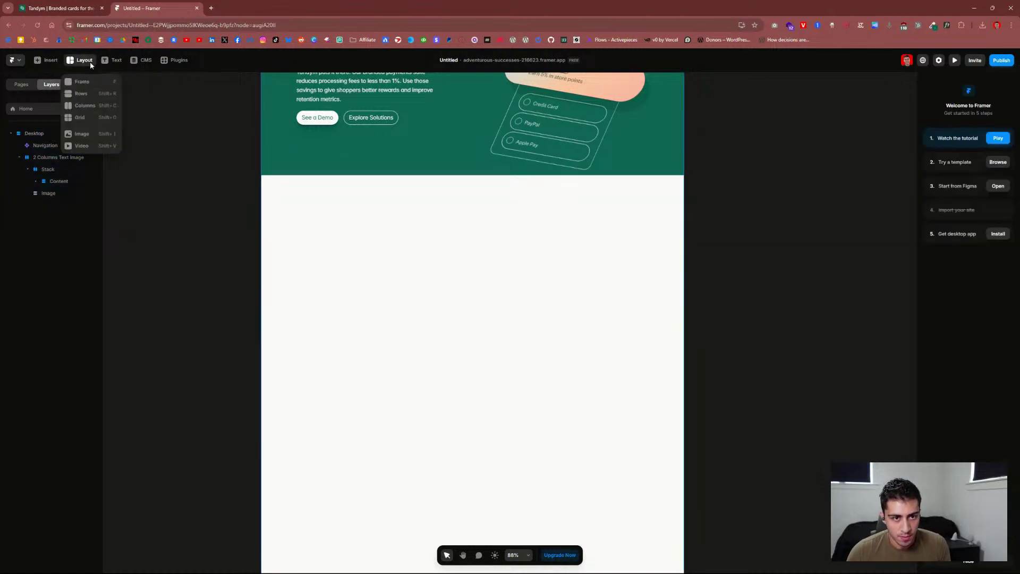
pyautogui.click(81, 94)
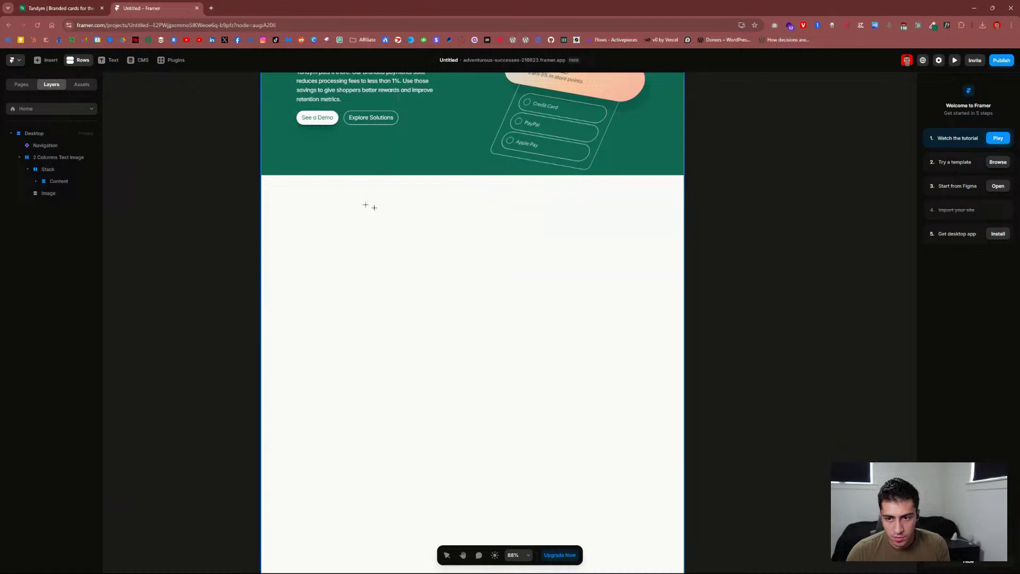
pyautogui.moveTo(294, 186); pyautogui.dragTo(620, 273)
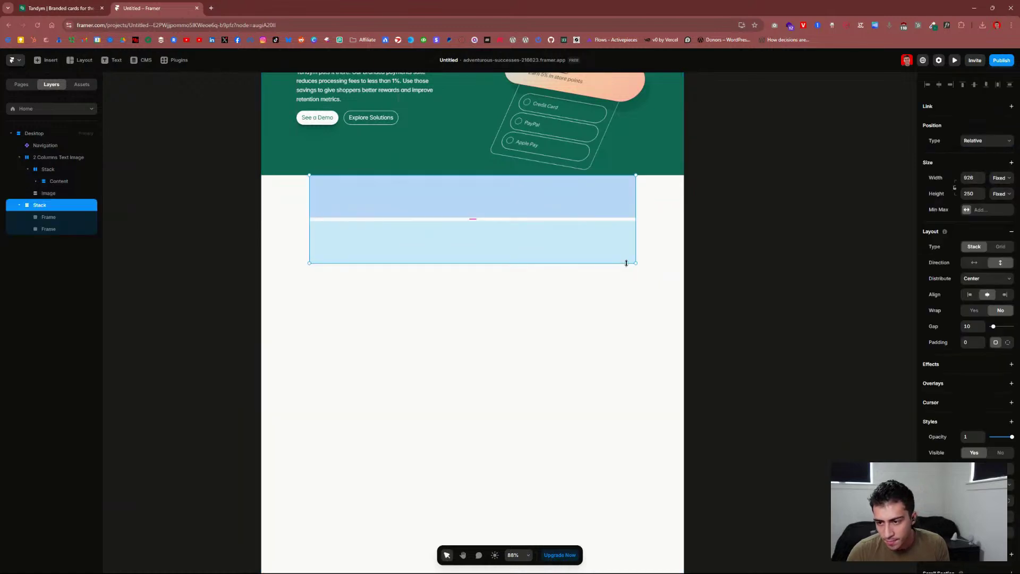
pyautogui.click(999, 177)
pyautogui.click(1001, 200)
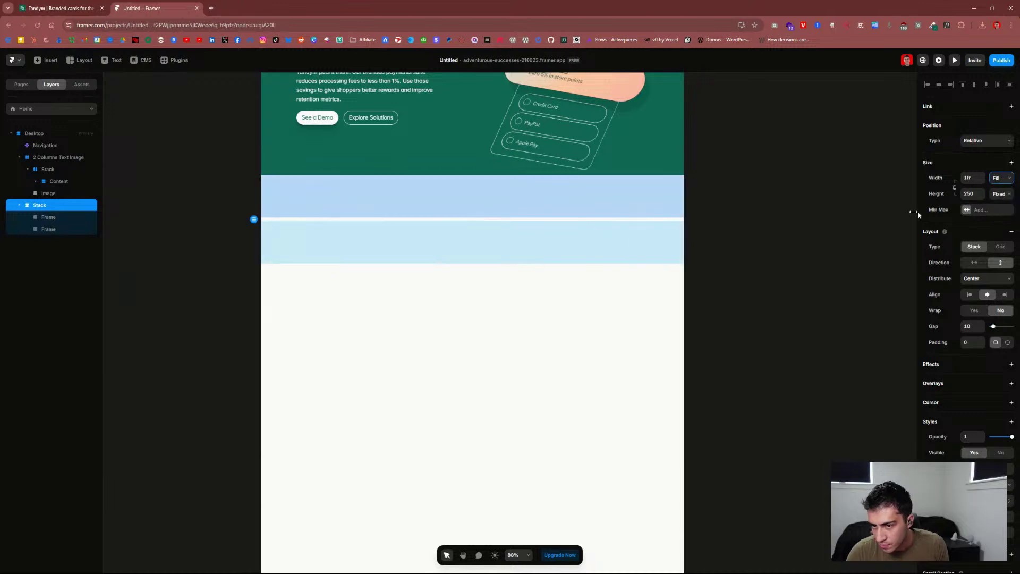
# Step: Add the text "Maximize Value" inside the upper row and move it to about 168 px from the row's left edge
pyautogui.click(494, 204)
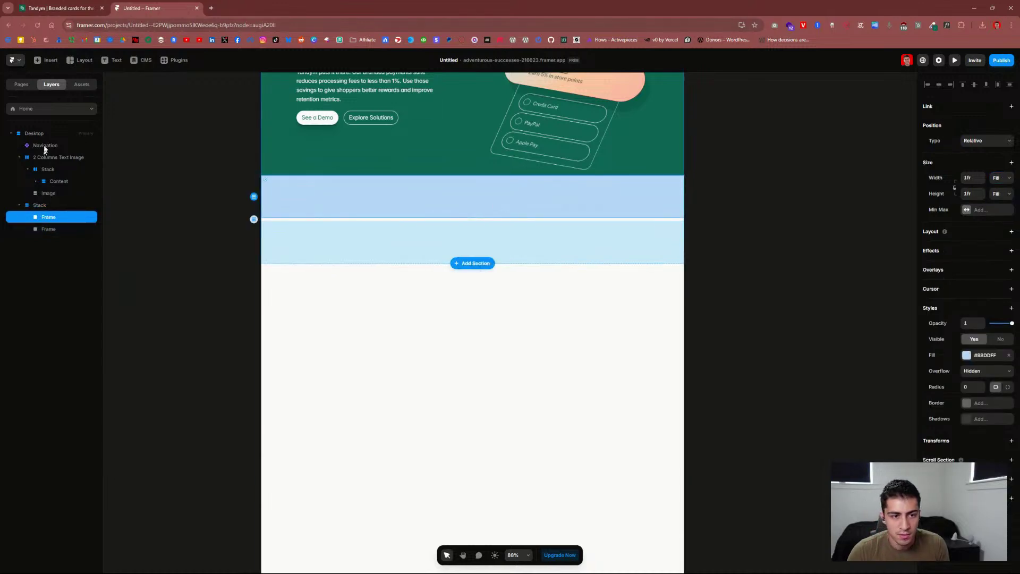
pyautogui.click(113, 60)
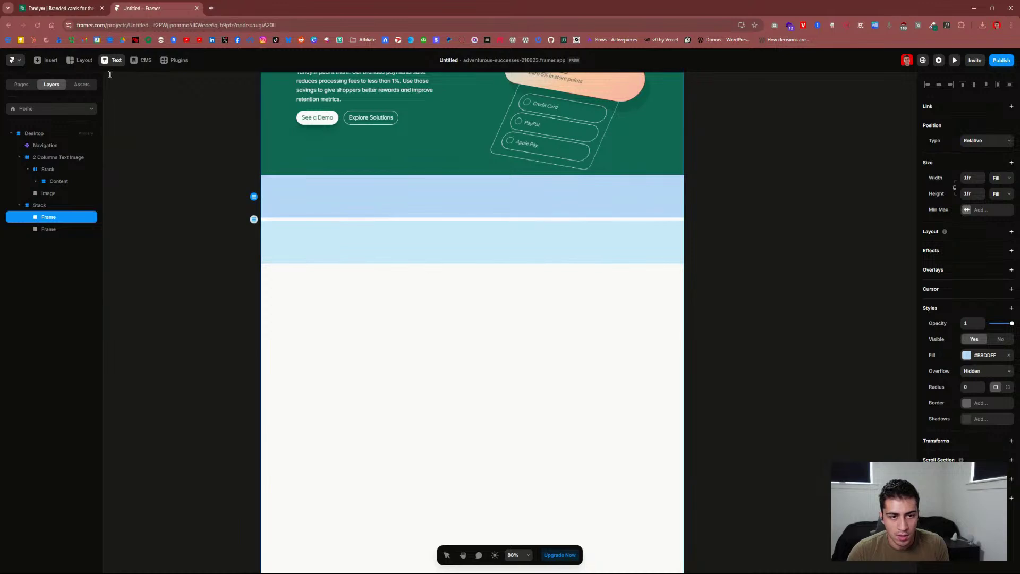
pyautogui.click(440, 189)
pyautogui.write('as')
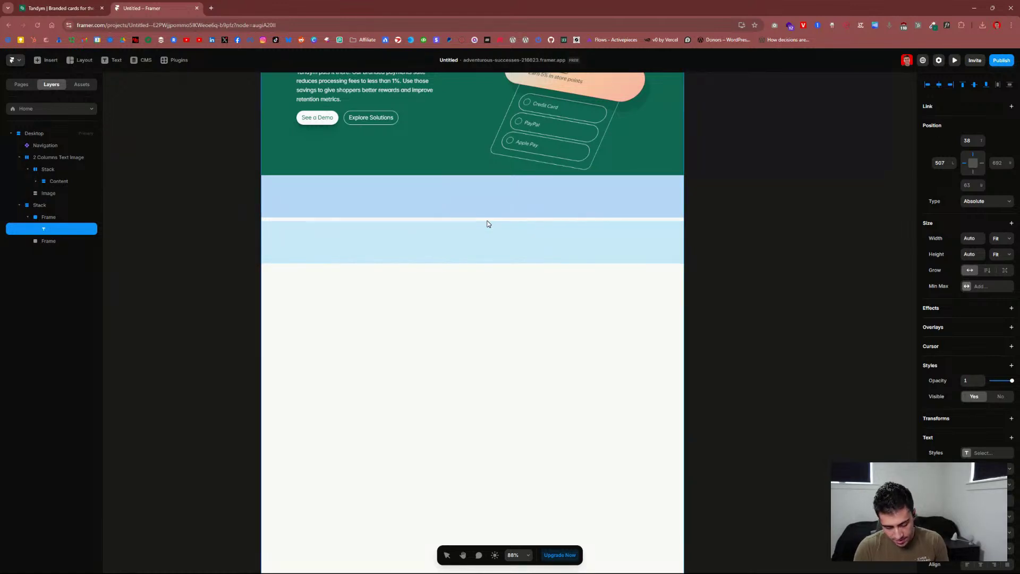
pyautogui.write('Maximize Value')
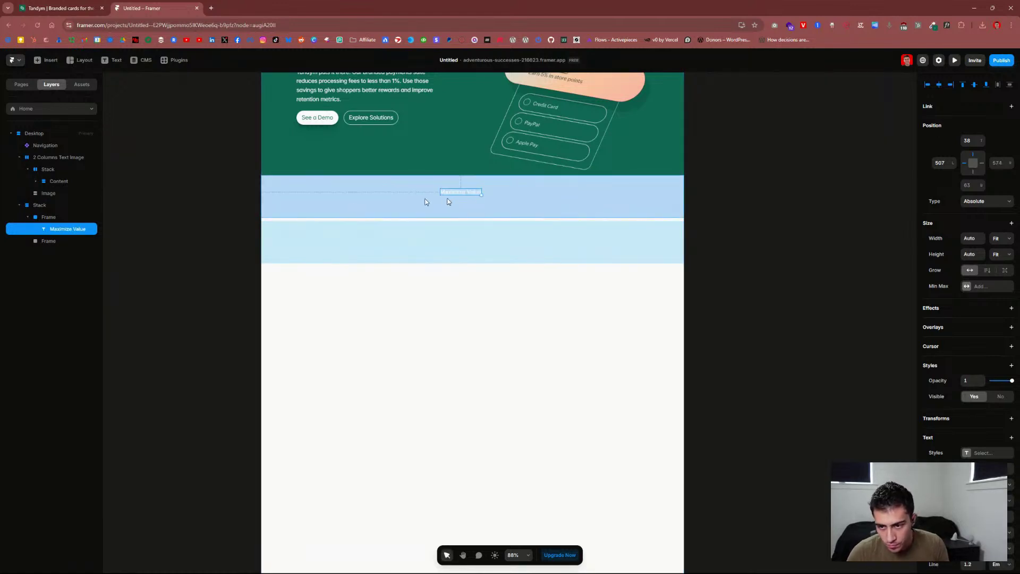
pyautogui.moveTo(448, 195); pyautogui.dragTo(400, 198)
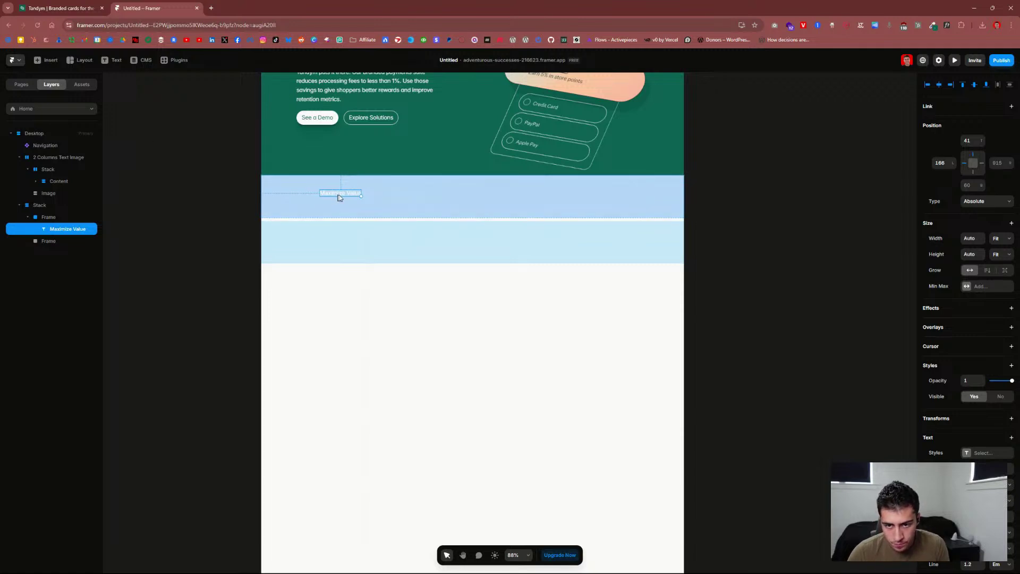
# Step: Give the upper row frame a Stack layout with horizontal direction and Start distribution, keeping its position type Relative
pyautogui.click(98, 216)
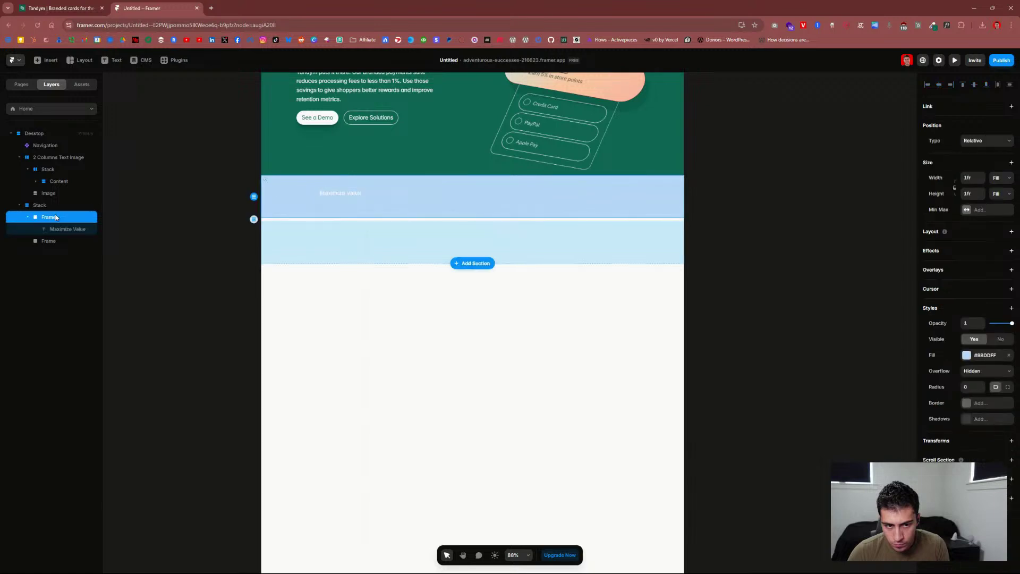
pyautogui.click(992, 143)
pyautogui.click(993, 141)
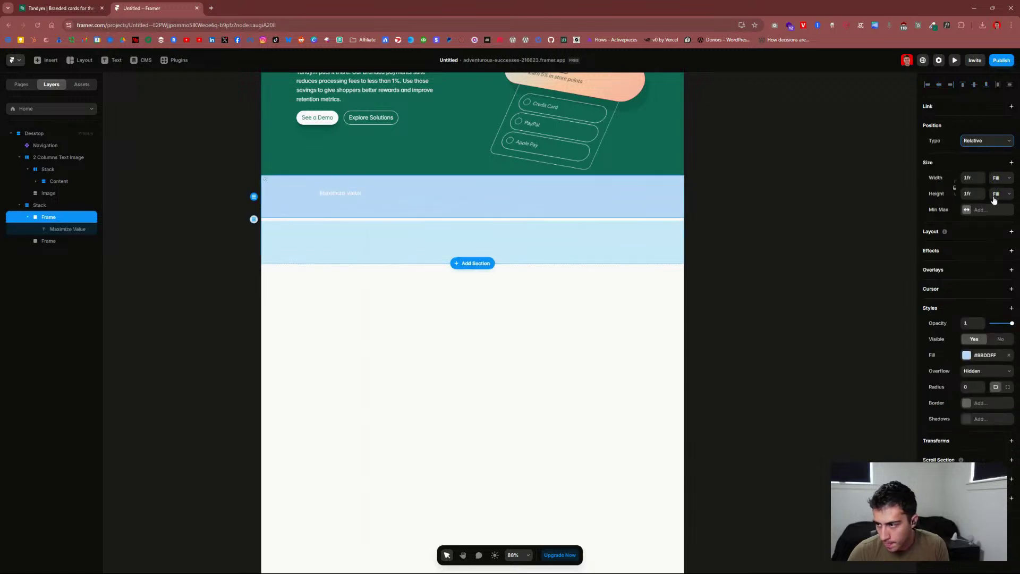
pyautogui.click(971, 237)
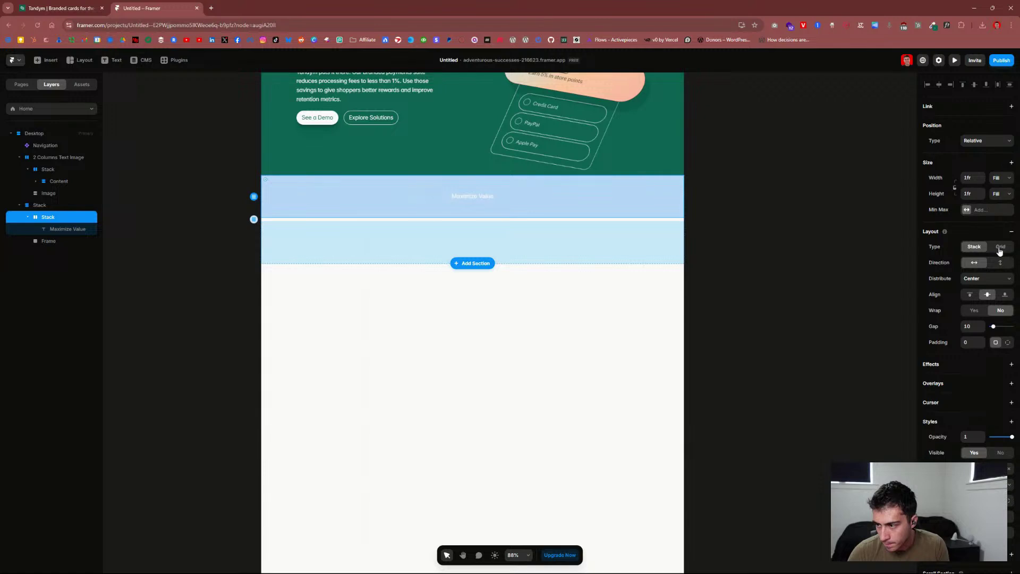
pyautogui.click(995, 252)
pyautogui.click(984, 253)
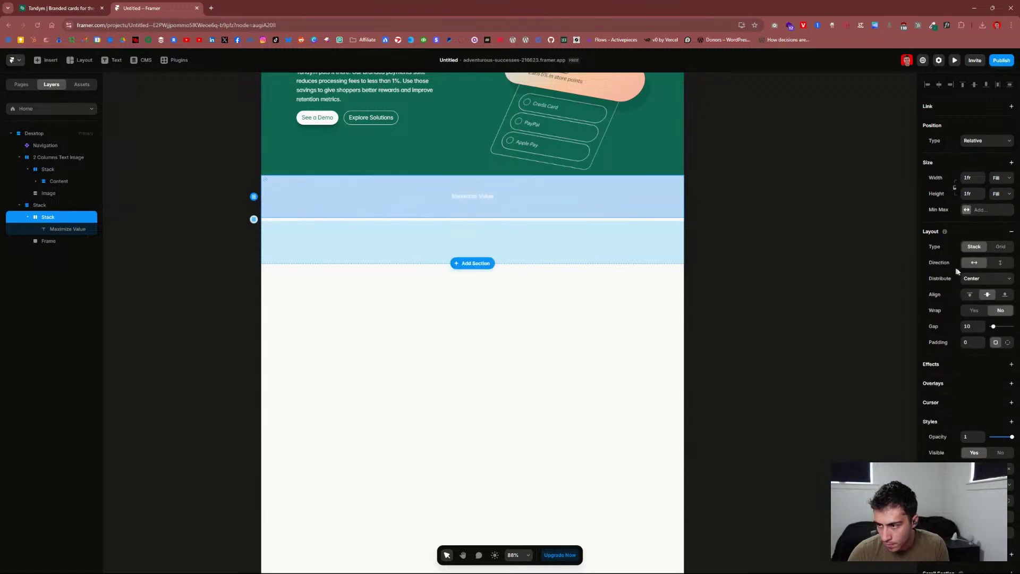
pyautogui.click(996, 269)
pyautogui.click(975, 263)
pyautogui.click(982, 279)
pyautogui.click(981, 290)
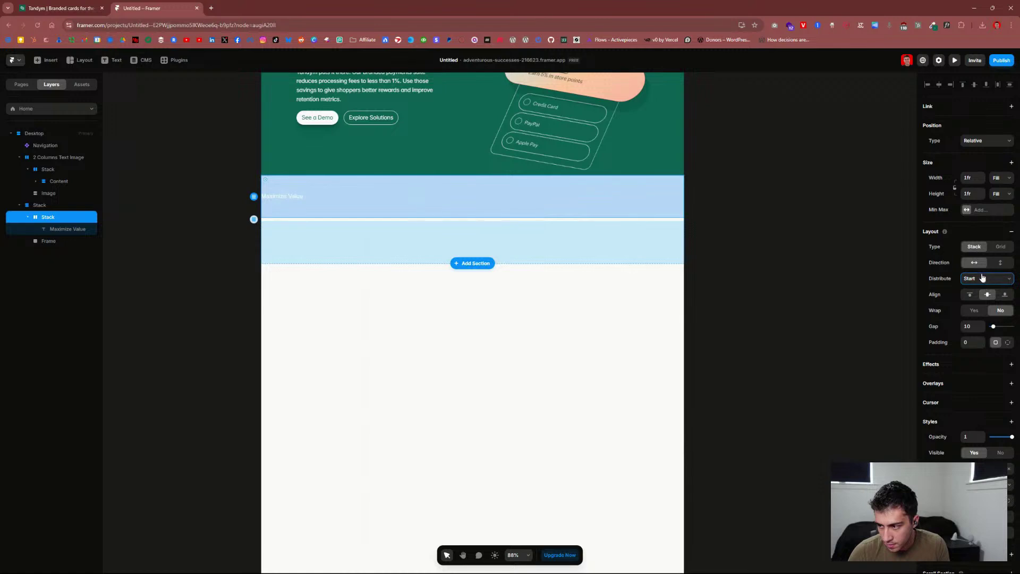
# Step: Examine the size and layout settings of the hero's nested layers, from the 2 Columns Text Image section to the Content and button stacks
pyautogui.scroll(1, 483, 221)
pyautogui.scroll(5, 483, 220)
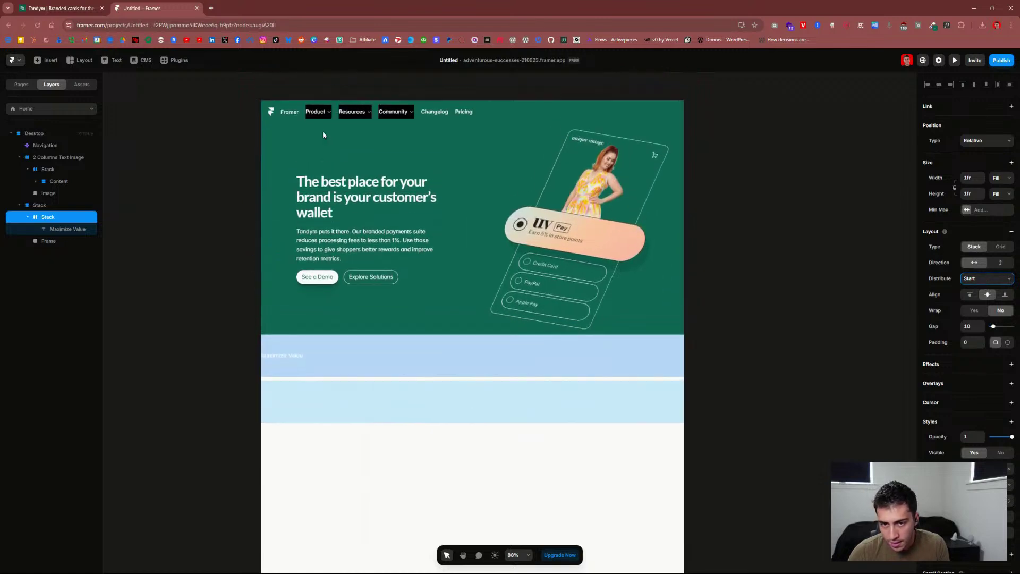
pyautogui.click(320, 185)
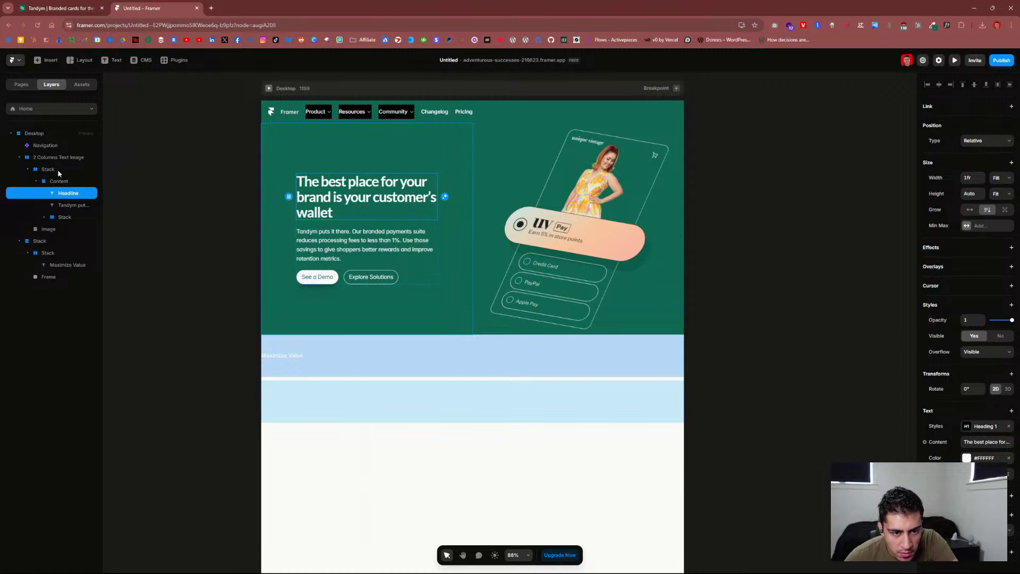
pyautogui.click(59, 182)
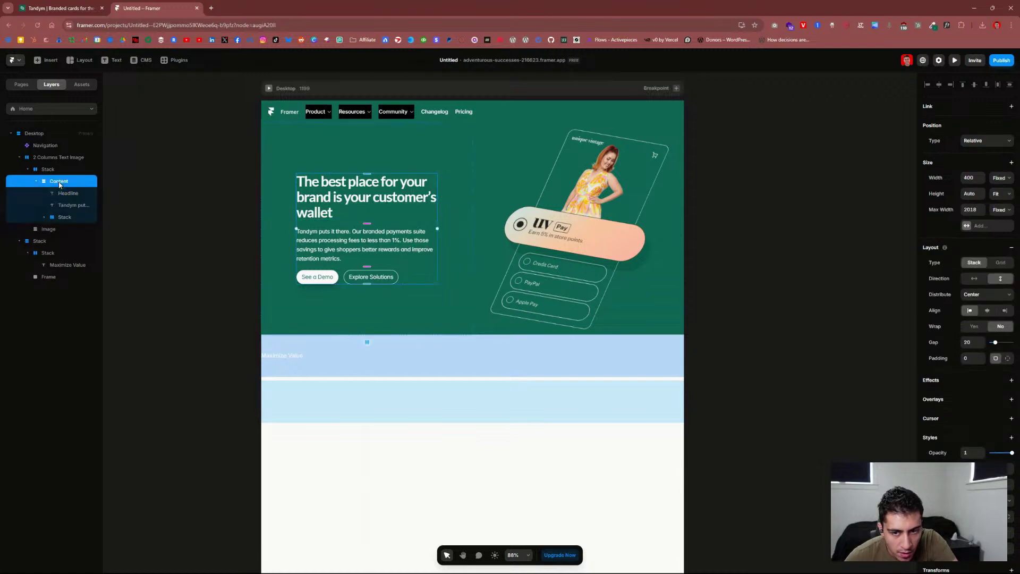
pyautogui.click(59, 168)
pyautogui.click(60, 158)
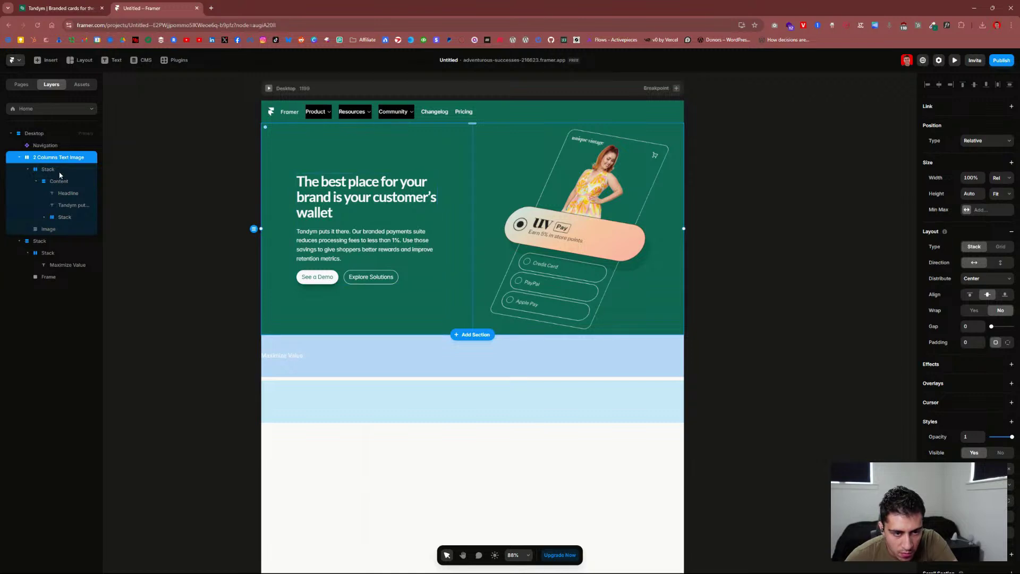
pyautogui.click(48, 169)
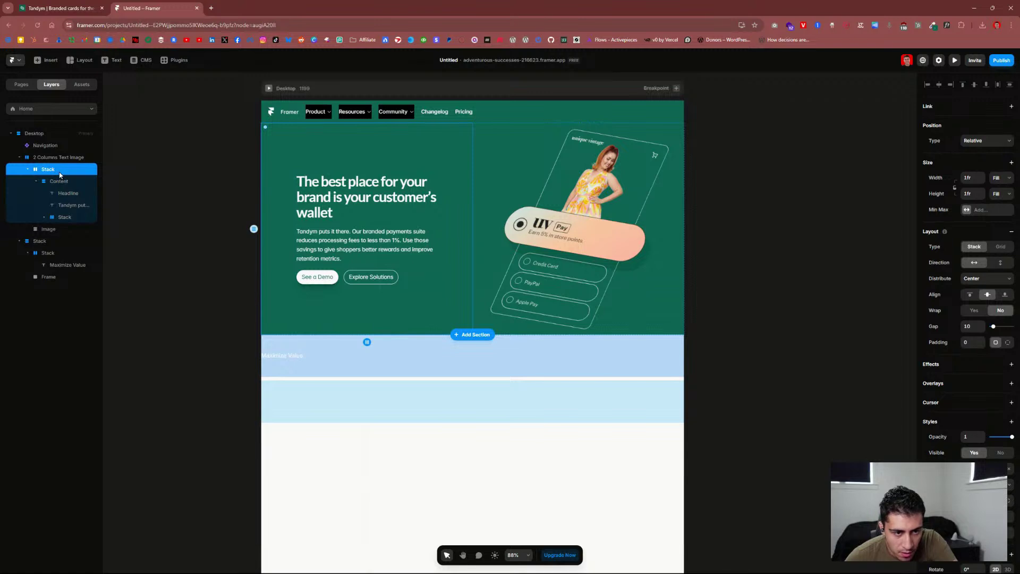
pyautogui.click(331, 198)
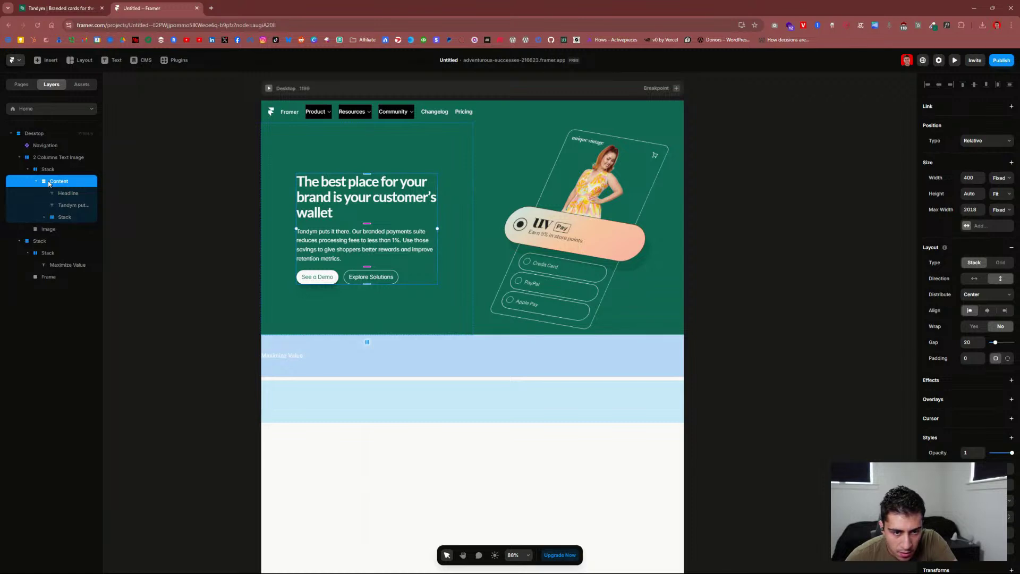
pyautogui.click(65, 215)
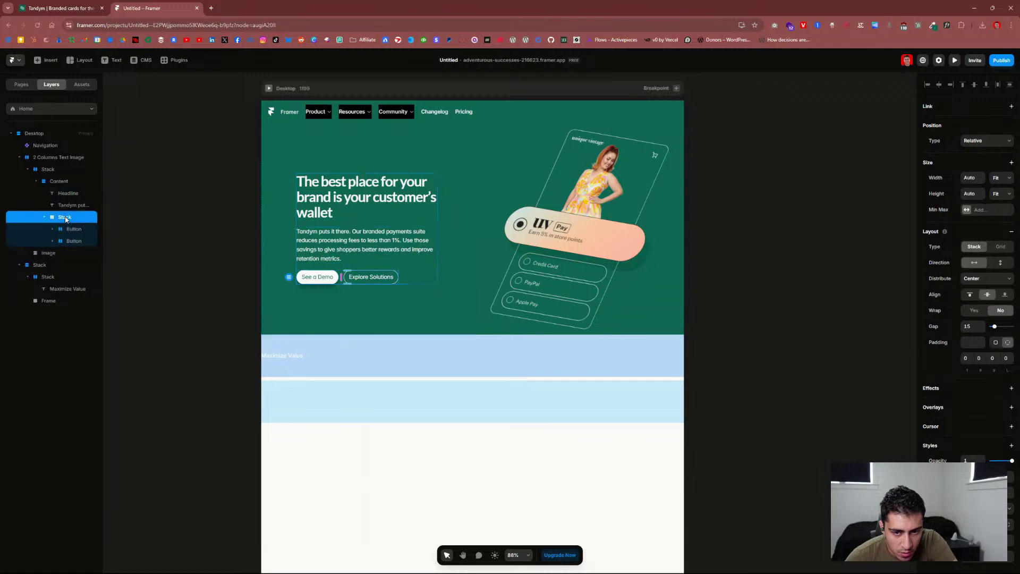
# Step: Compare the hero's Content stack with the new two-row stack, and set the upper row stack's direction to vertical
pyautogui.click(60, 169)
pyautogui.click(60, 181)
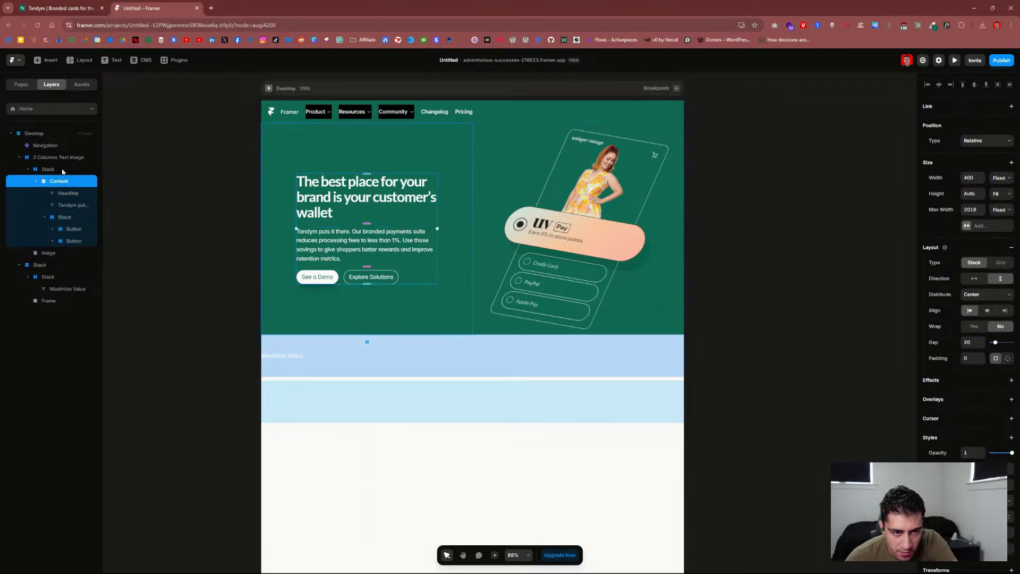
pyautogui.click(68, 265)
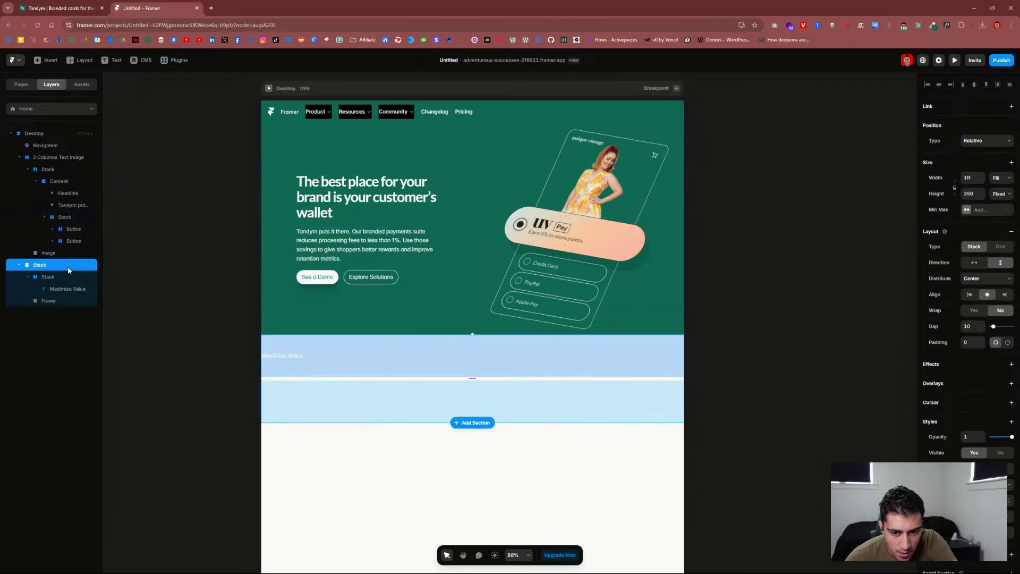
pyautogui.click(66, 276)
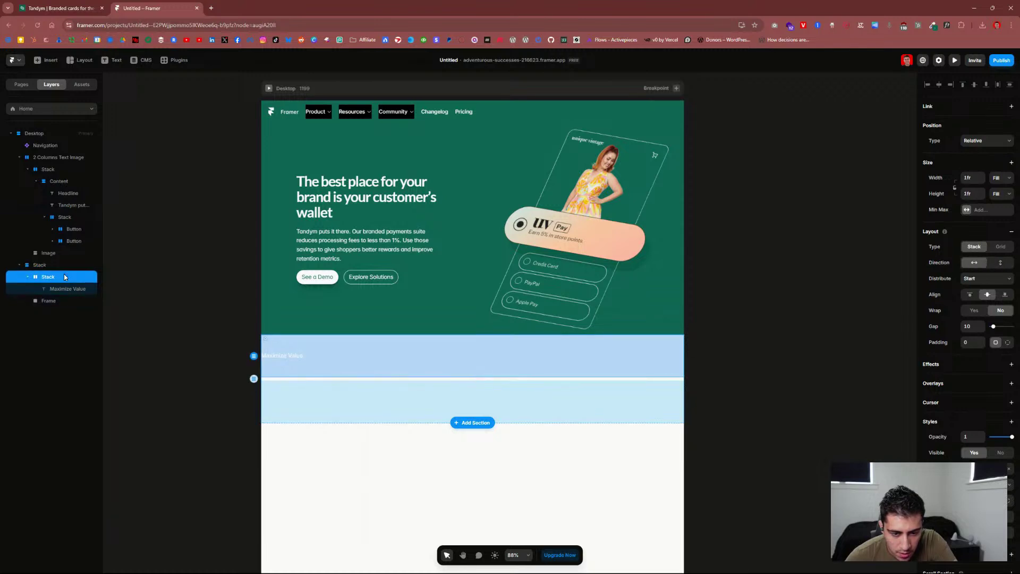
pyautogui.click(64, 267)
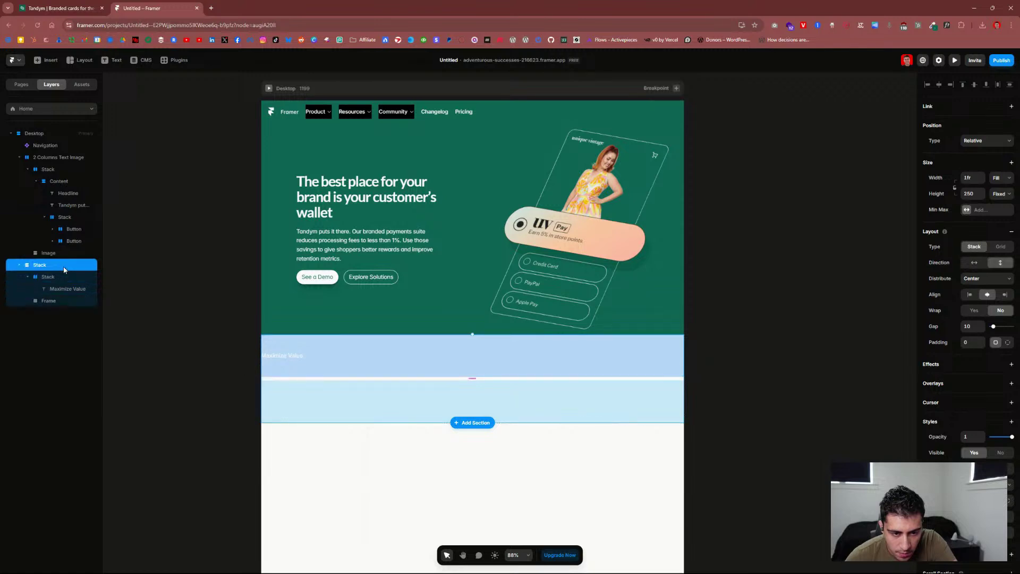
pyautogui.click(61, 277)
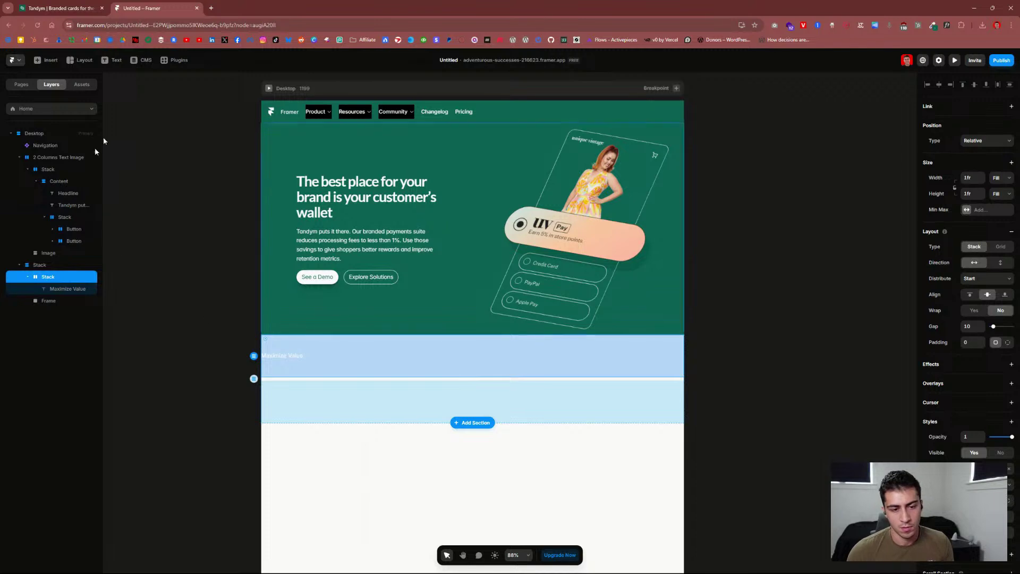
pyautogui.click(81, 60)
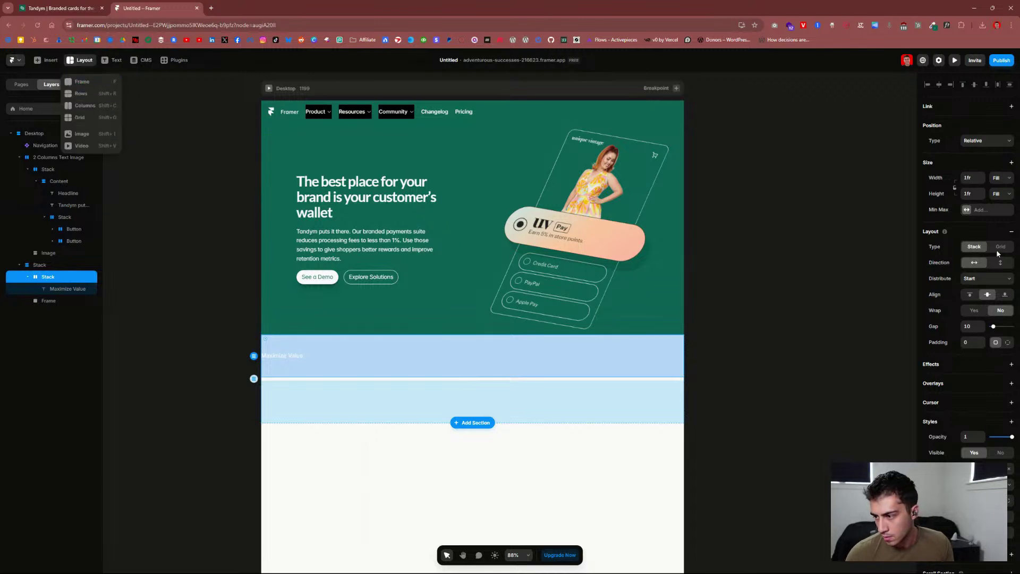
pyautogui.rightClick(55, 279)
pyautogui.click(43, 281)
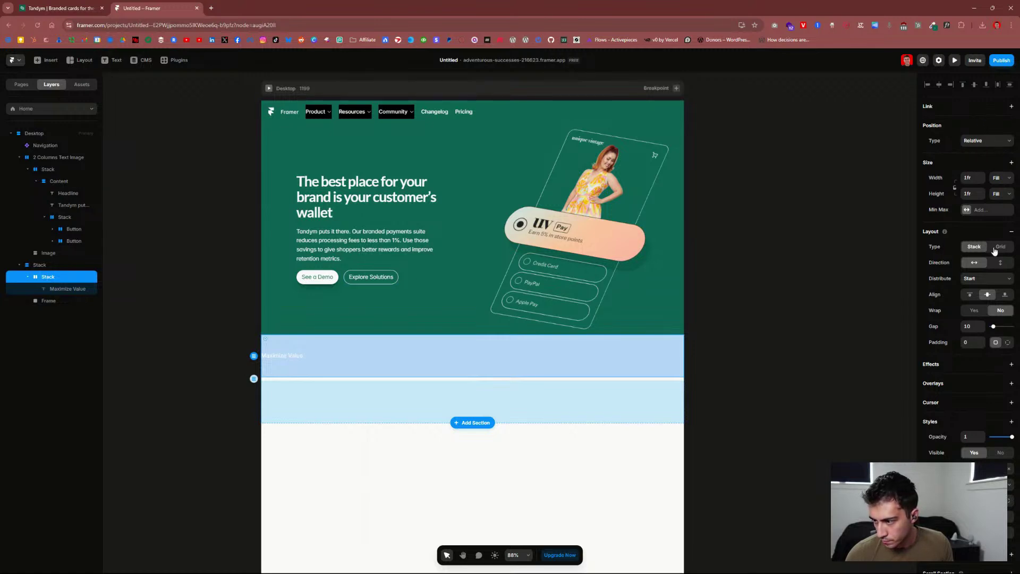
pyautogui.click(1000, 263)
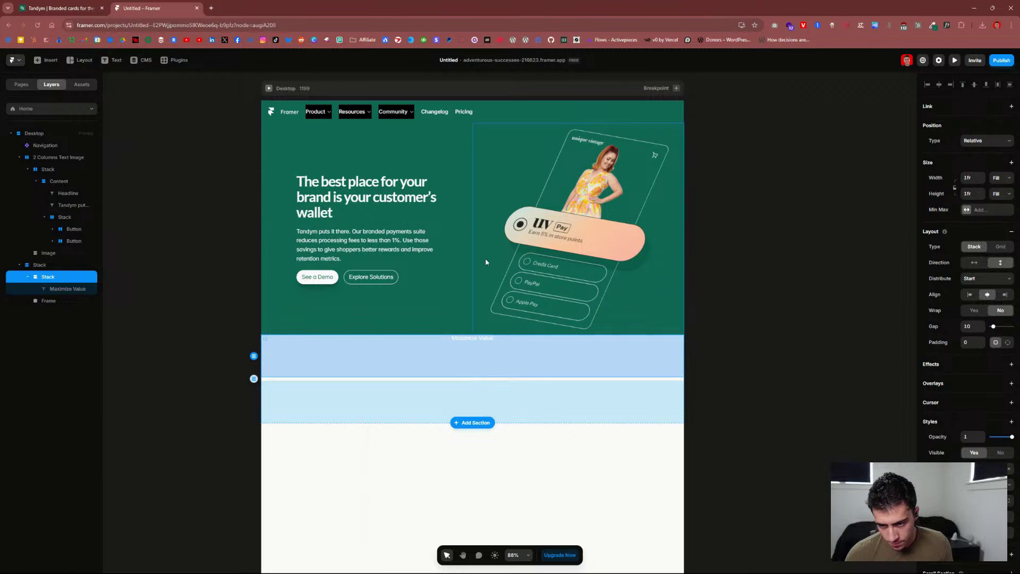
# Step: Examine the layout and style settings of the hero's left stack, the lower row frame, the upper row stack and its Maximize Value text
pyautogui.click(326, 142)
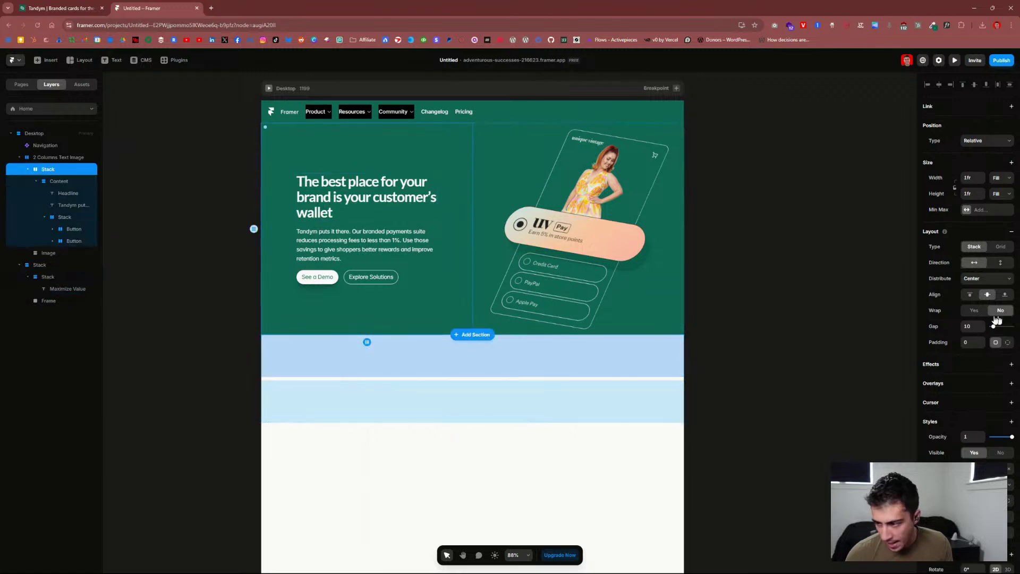
pyautogui.scroll(-2, 977, 408)
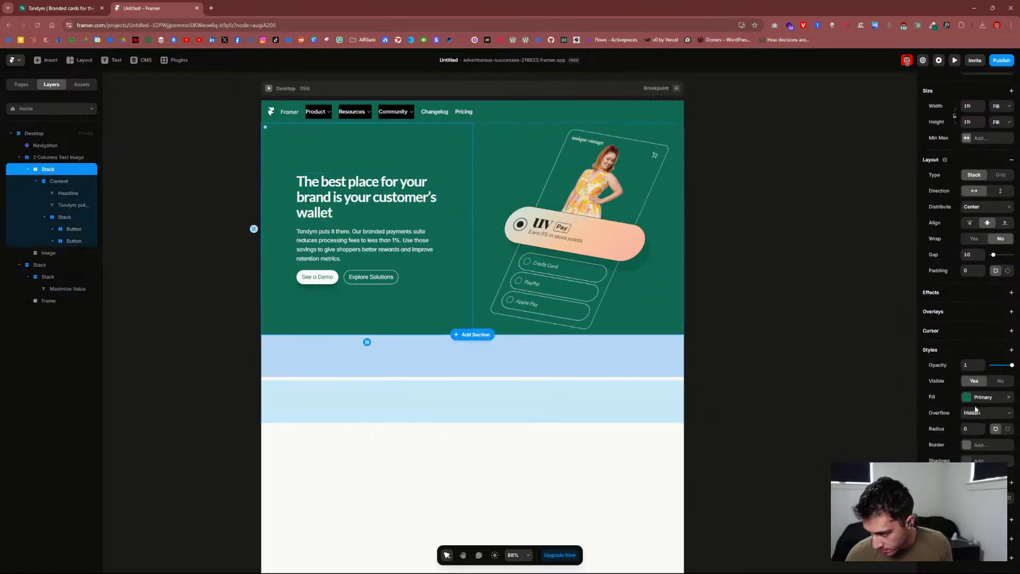
pyautogui.scroll(2, 977, 410)
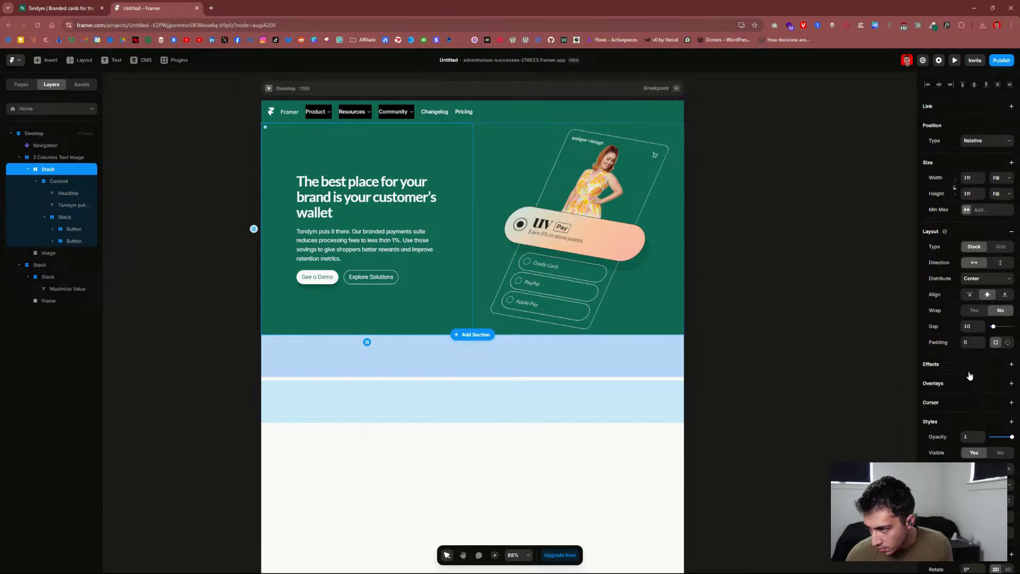
pyautogui.scroll(-2, 970, 375)
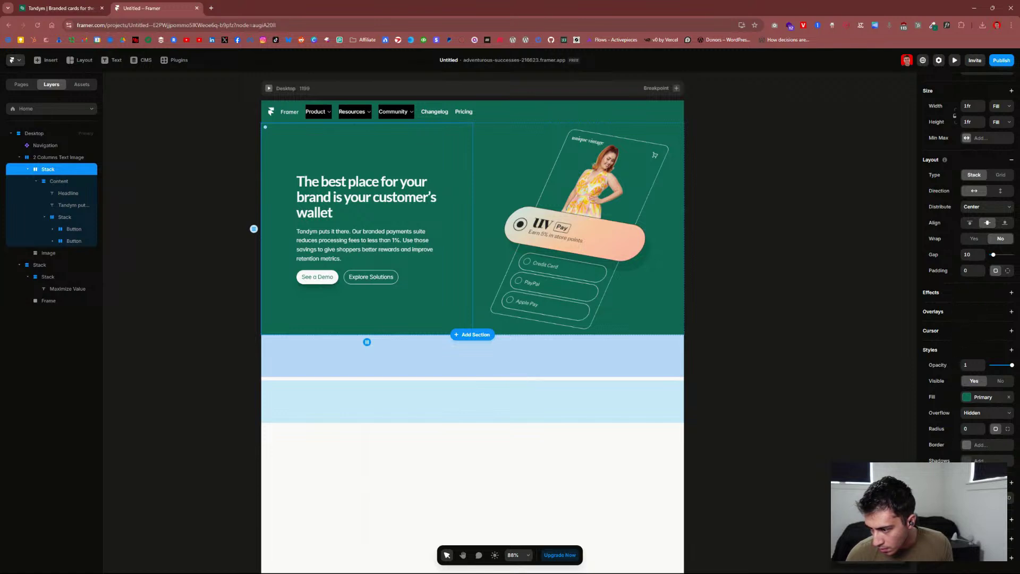
pyautogui.scroll(2, 982, 110)
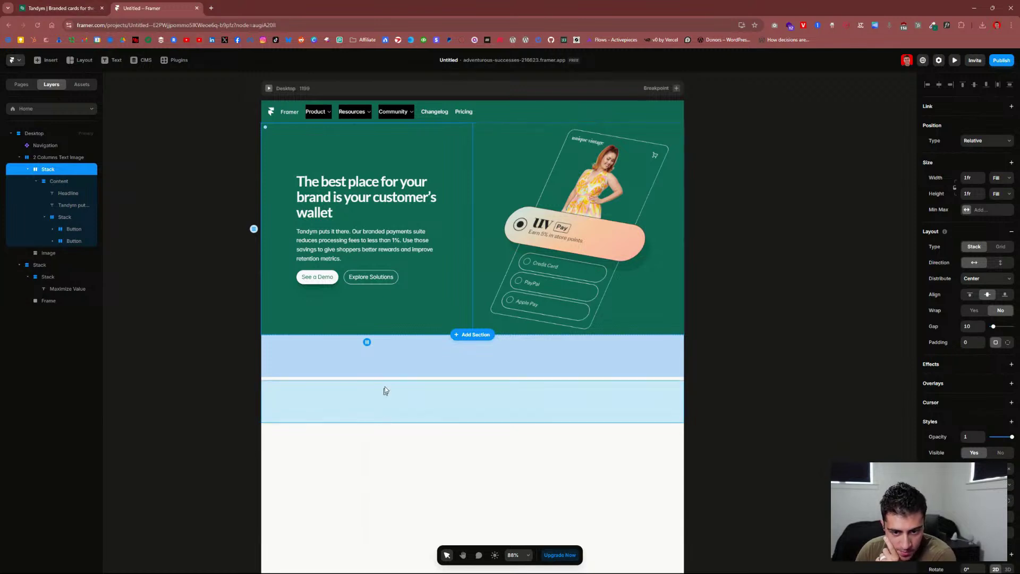
pyautogui.click(62, 301)
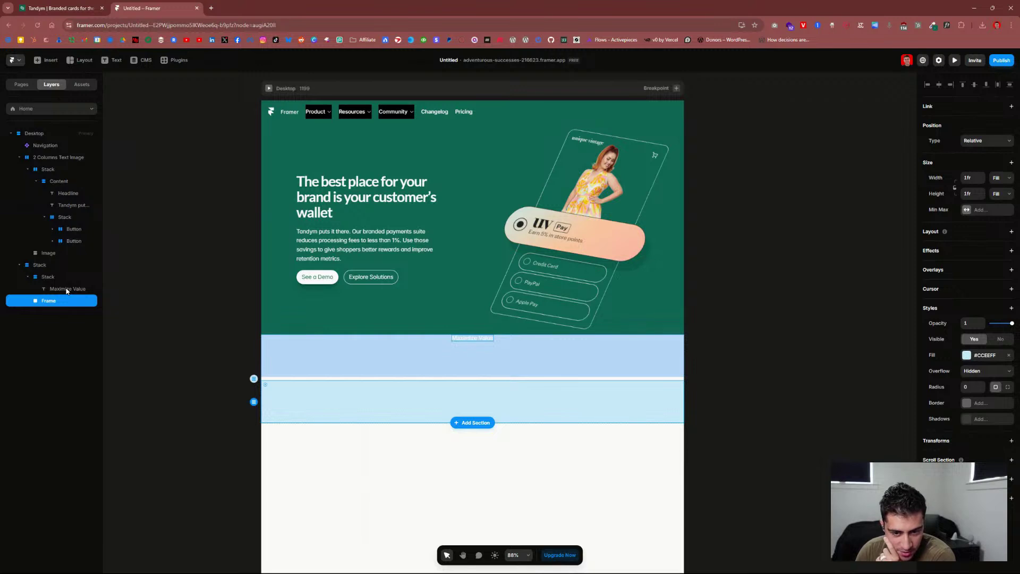
pyautogui.click(66, 290)
pyautogui.click(63, 279)
pyautogui.click(62, 288)
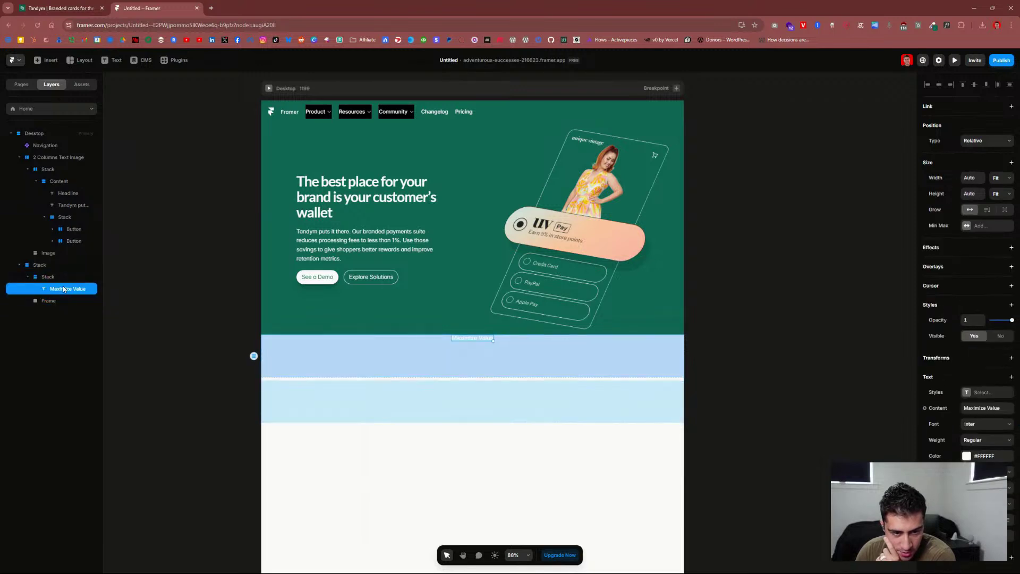
pyautogui.click(59, 301)
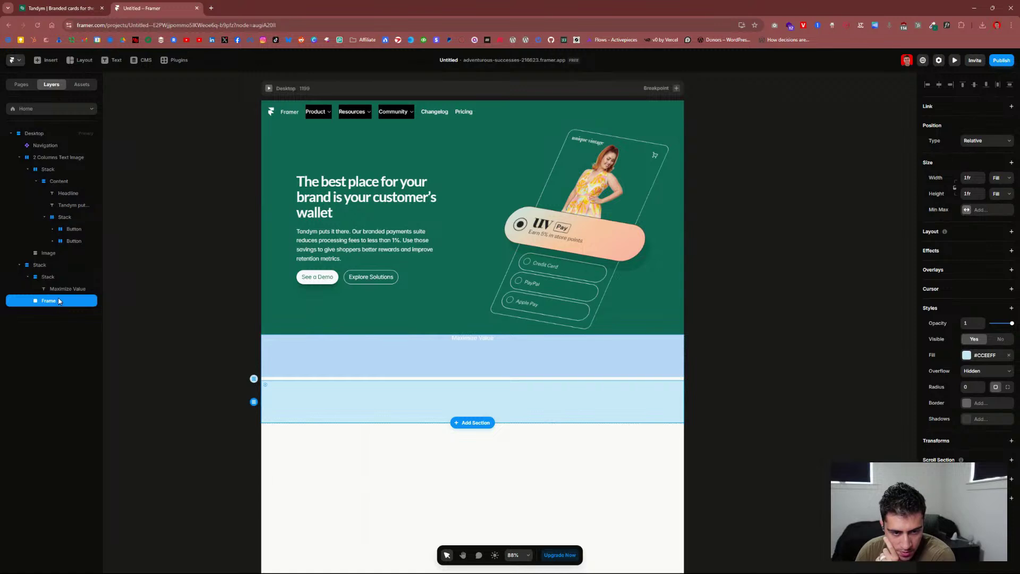
pyautogui.click(477, 338)
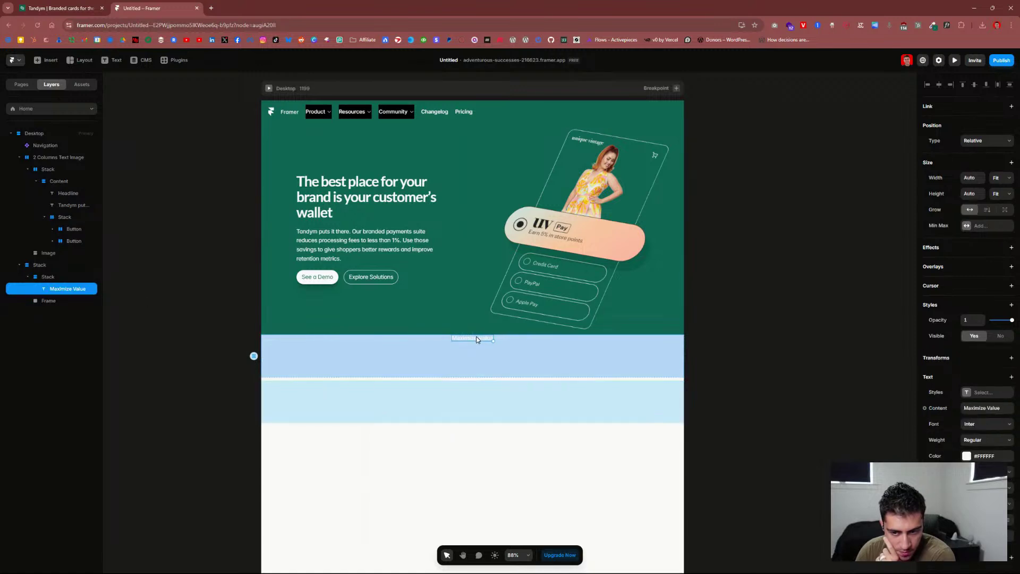
pyautogui.click(343, 343)
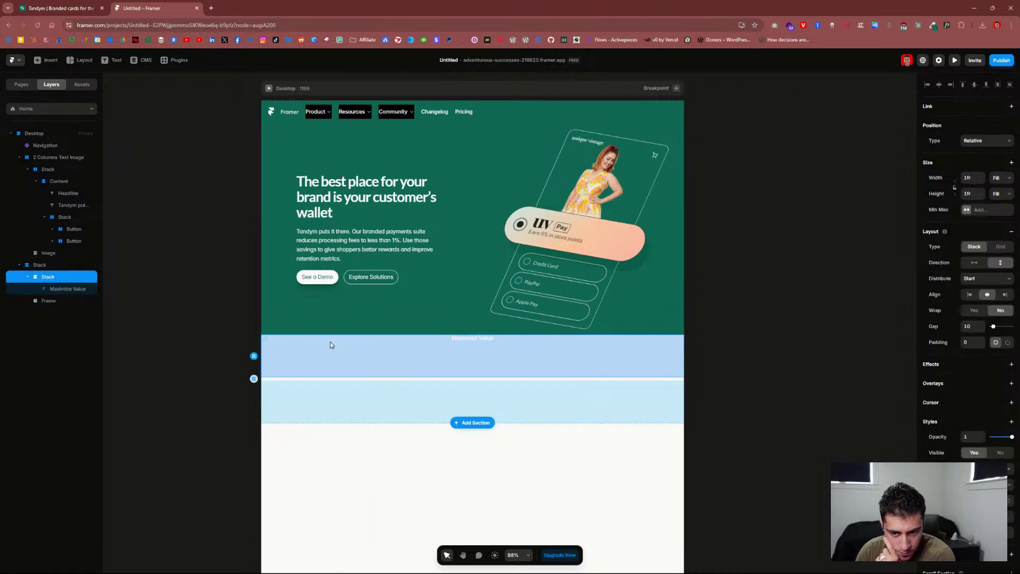
# Step: Browse the ready-made page templates and compare them with the Branded payments section on the Tandym site
pyautogui.click(88, 61)
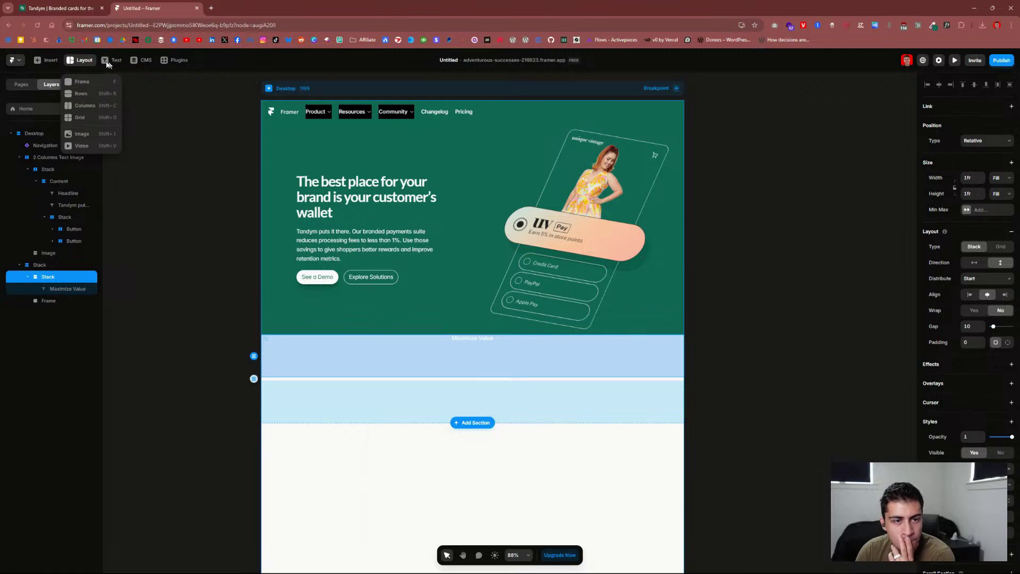
pyautogui.click(46, 60)
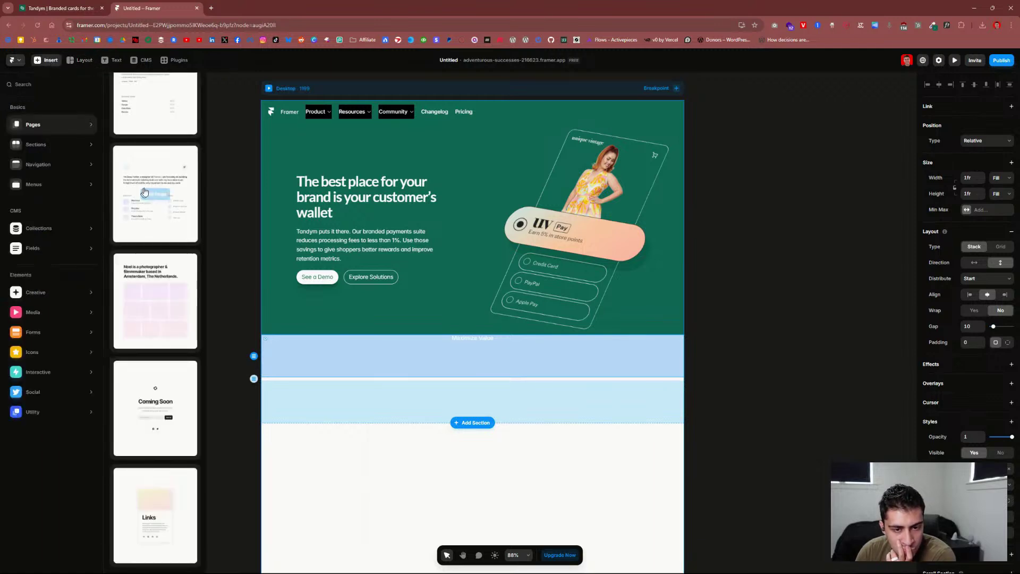
pyautogui.scroll(-10, 143, 181)
pyautogui.scroll(2, 148, 190)
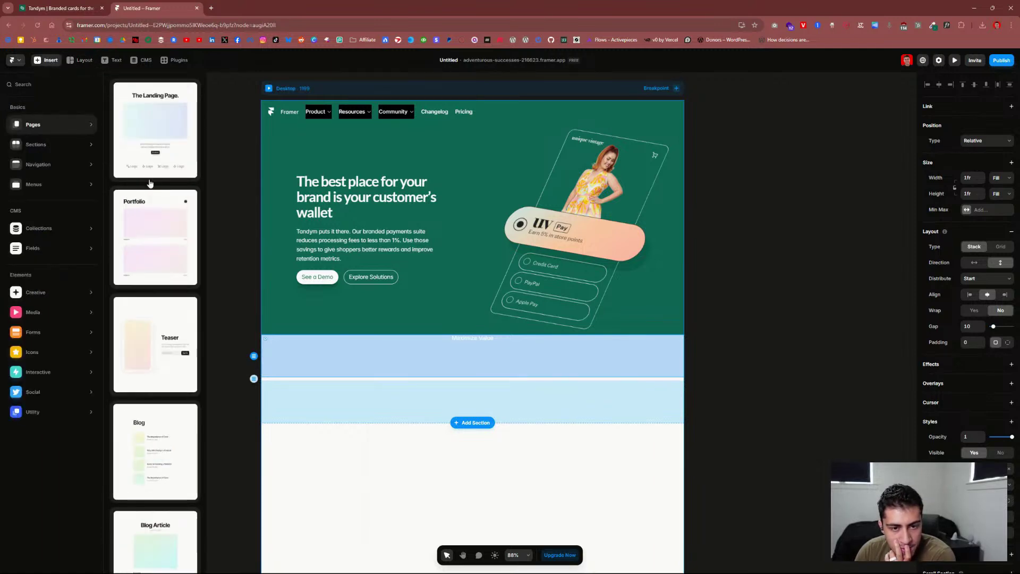
pyautogui.click(70, 8)
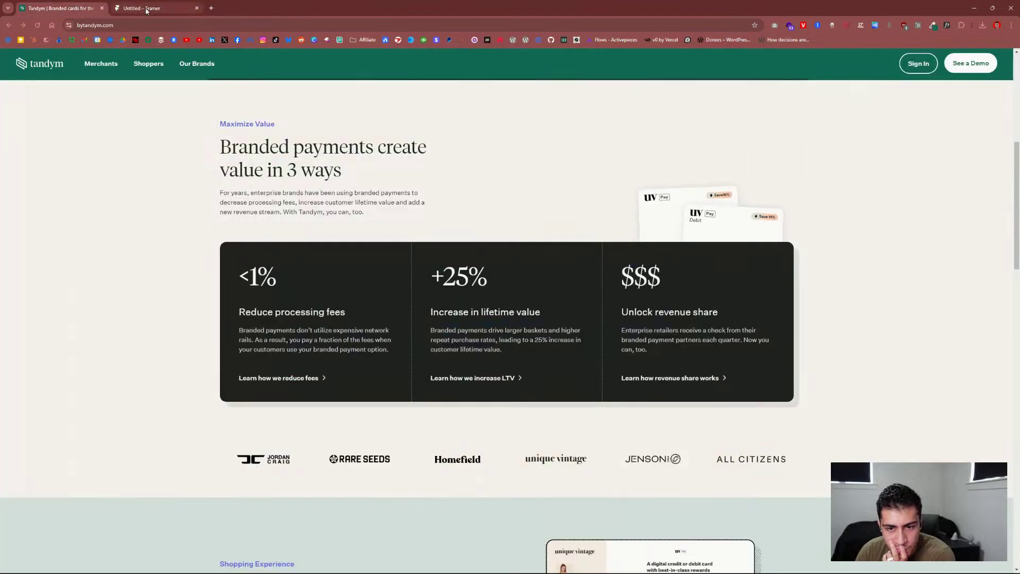
pyautogui.click(147, 9)
pyautogui.scroll(-15, 148, 242)
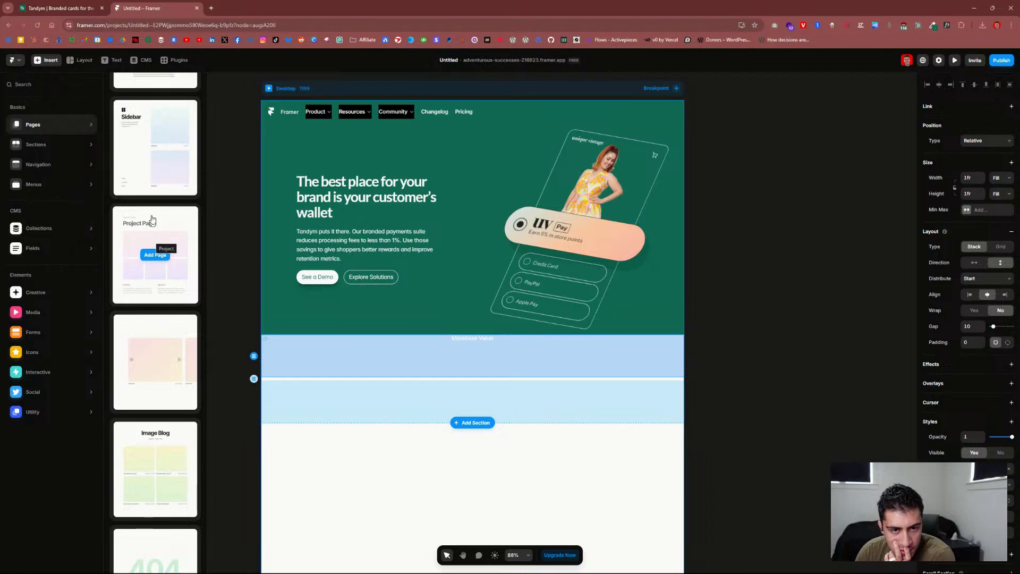
pyautogui.click(64, 8)
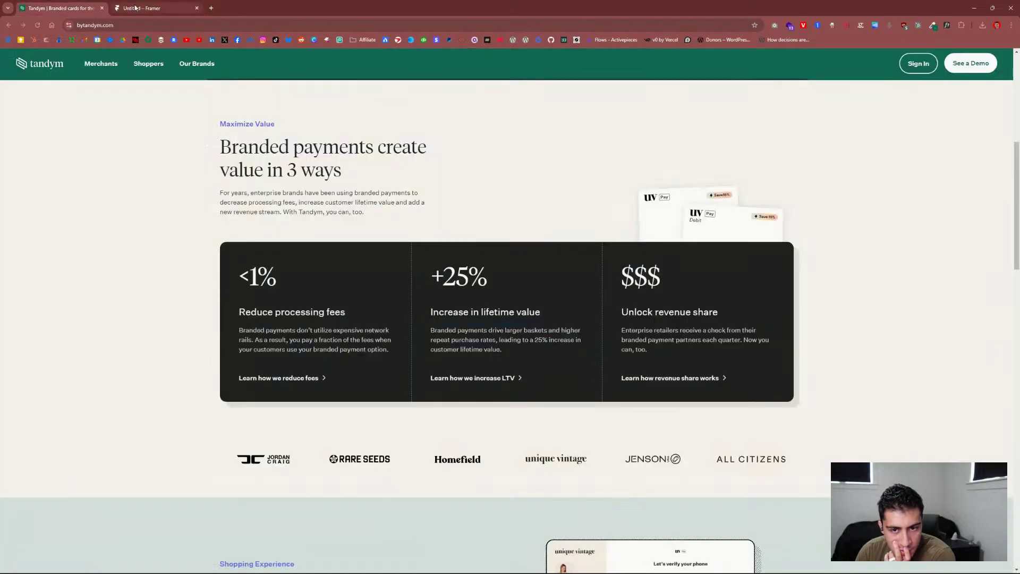
pyautogui.click(132, 6)
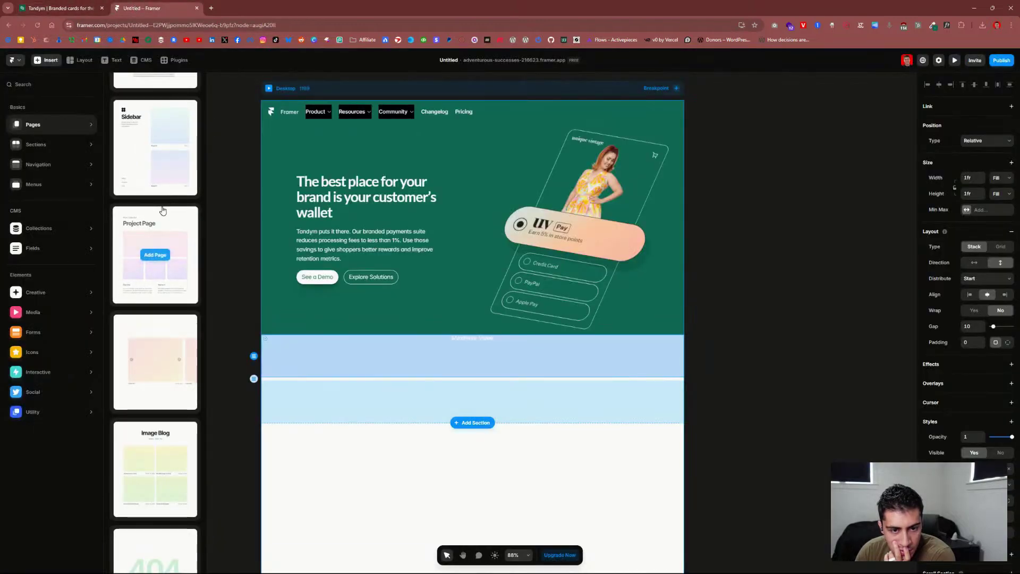
pyautogui.scroll(-2, 162, 209)
pyautogui.scroll(-10, 163, 210)
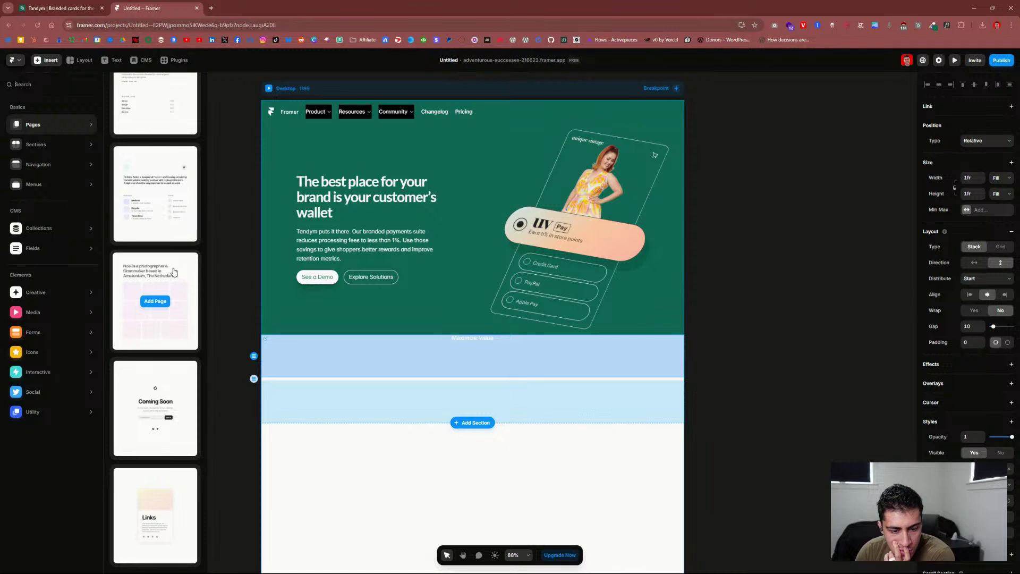
pyautogui.scroll(10, 160, 266)
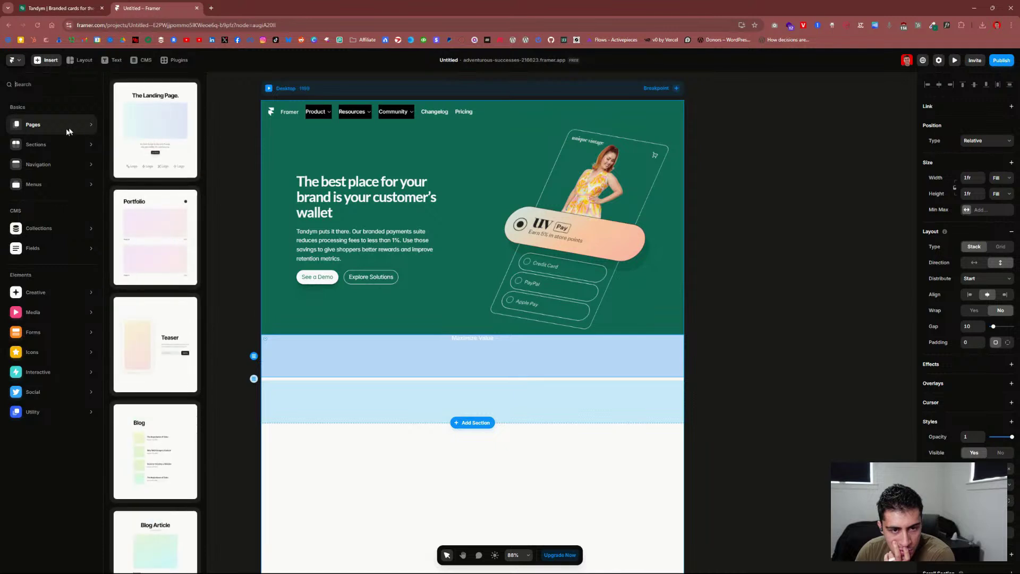
# Step: Browse the ready-made sections and add the Trusted by logos section below the two rows
pyautogui.moveTo(55, 141)
pyautogui.scroll(-3, 157, 161)
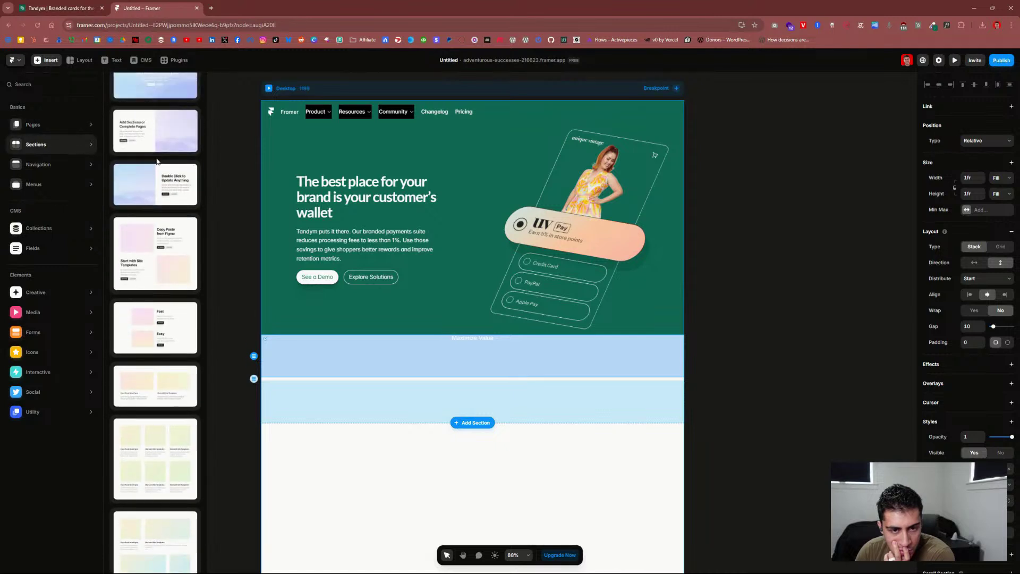
pyautogui.scroll(-5, 158, 161)
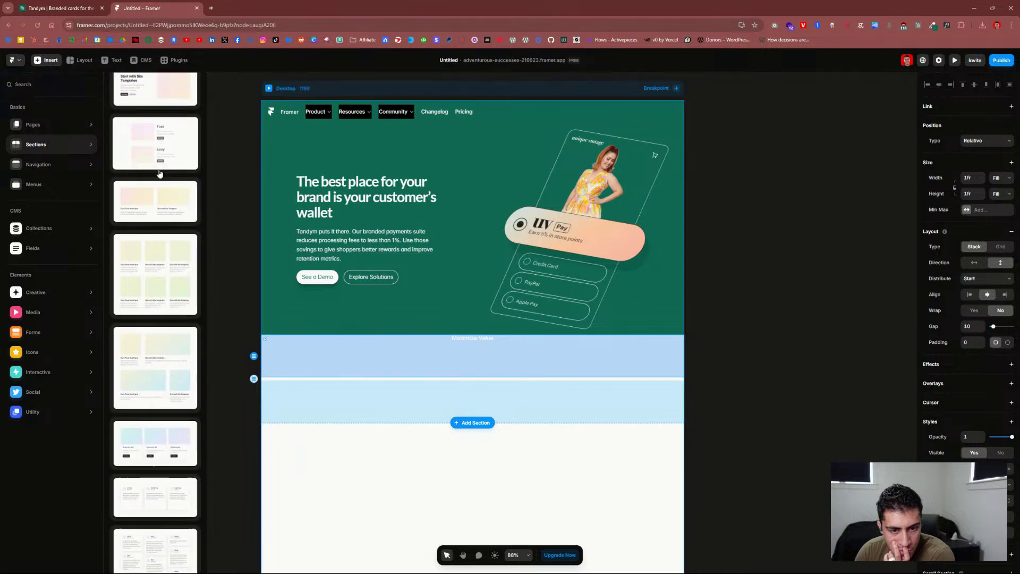
pyautogui.scroll(-8, 159, 172)
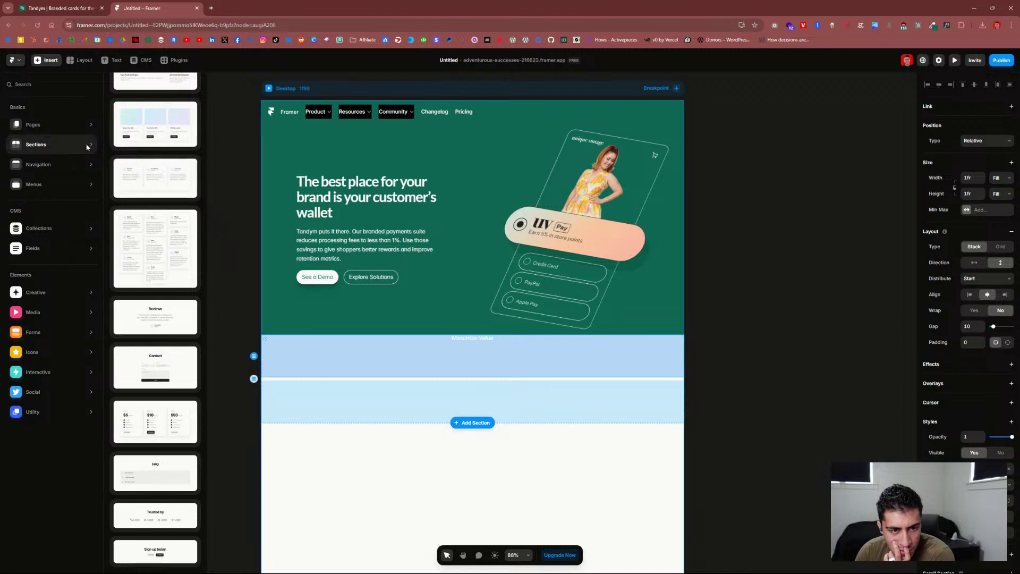
pyautogui.moveTo(81, 157)
pyautogui.click(166, 516)
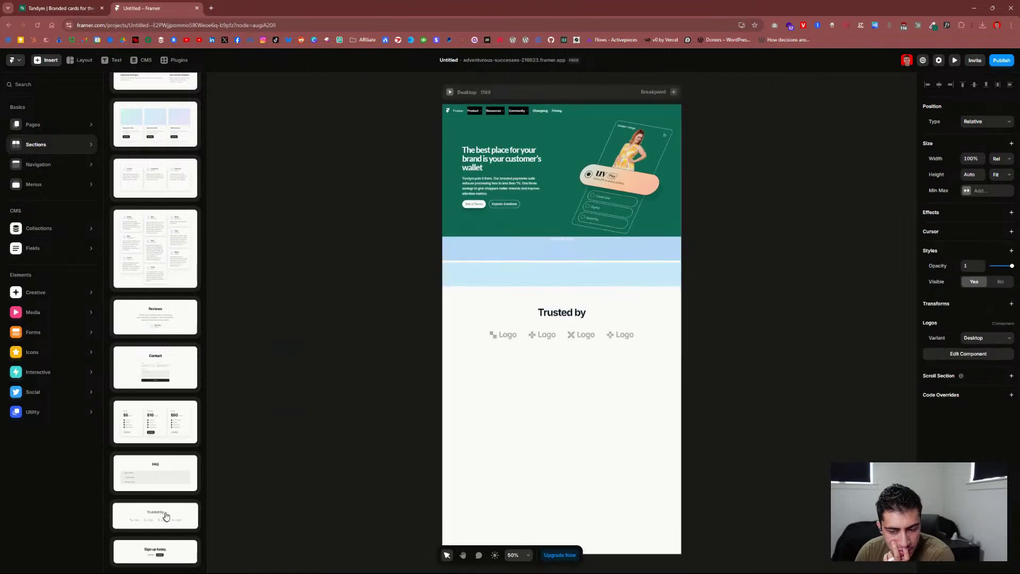
# Step: Examine the size and layout settings of the Logos section, its logo stack and its Trusted by heading
pyautogui.click(586, 304)
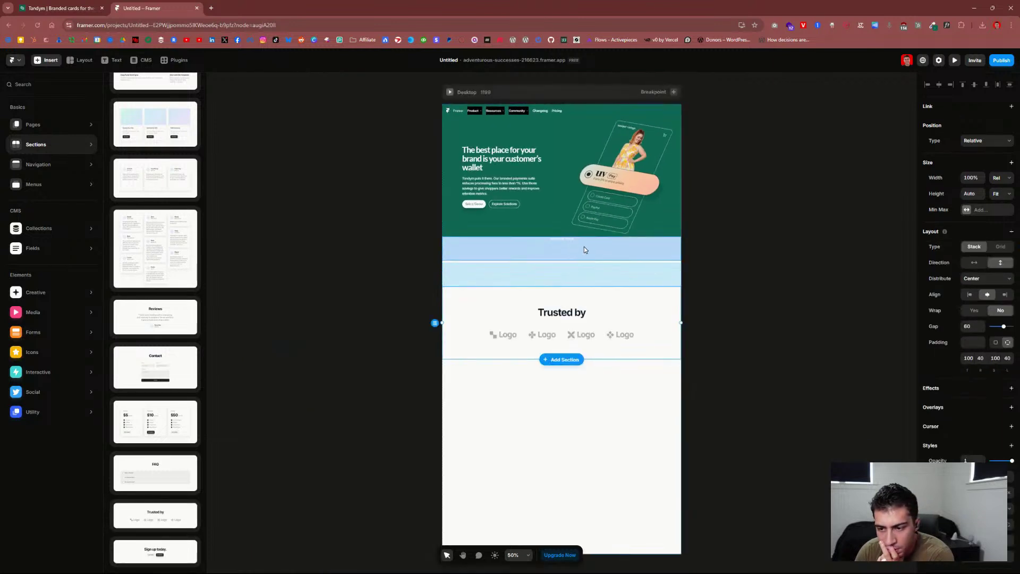
pyautogui.click(559, 336)
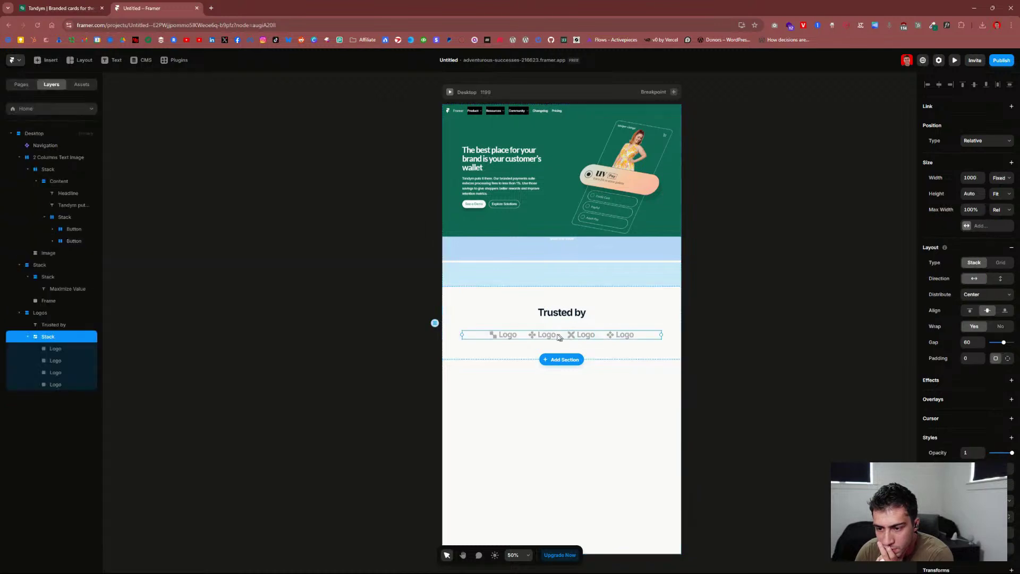
pyautogui.click(40, 314)
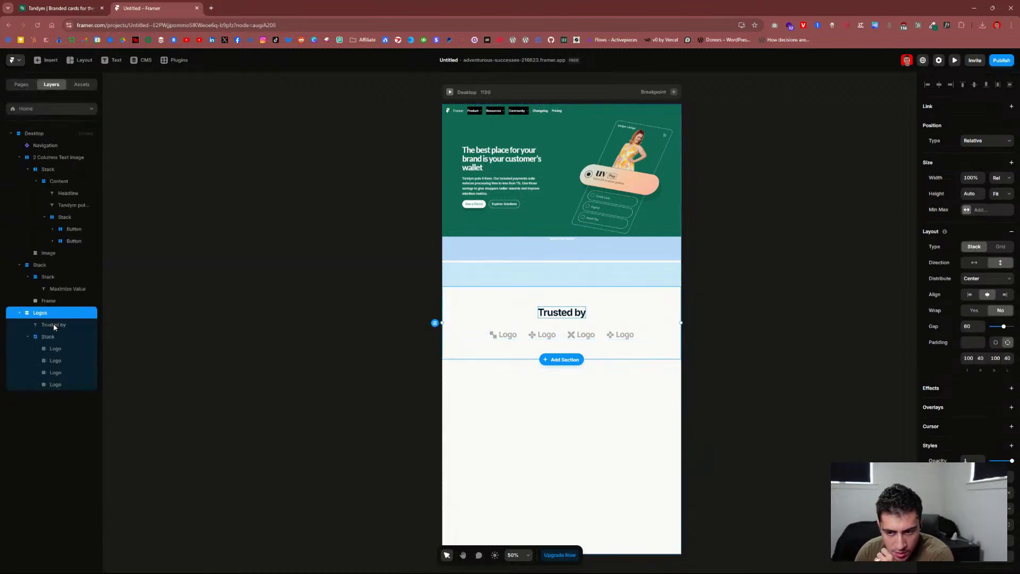
pyautogui.click(54, 325)
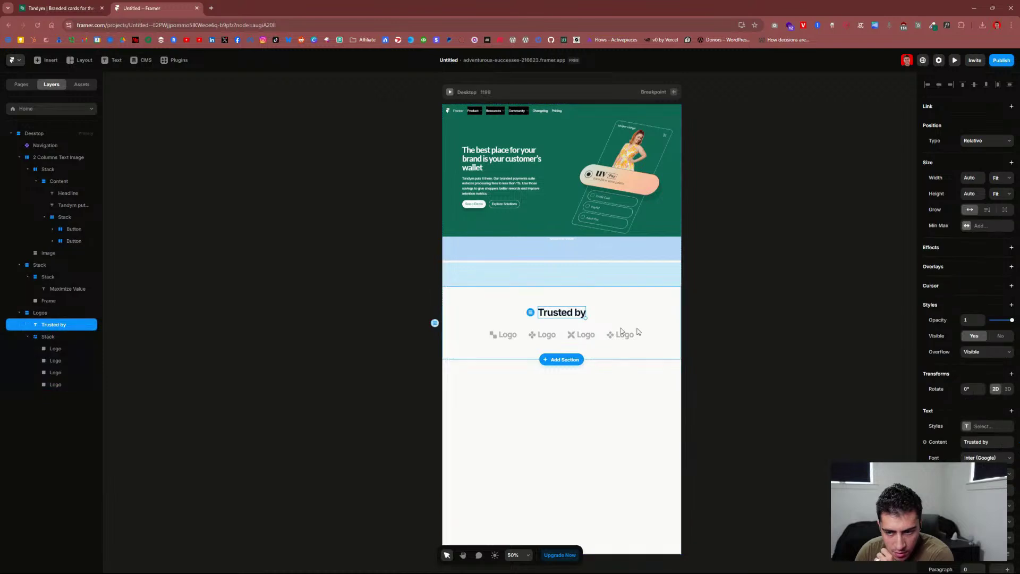
# Step: Examine the Logos section's gap and padding and the text settings of its Trusted by heading
pyautogui.doubleClick(569, 314)
pyautogui.doubleClick(556, 313)
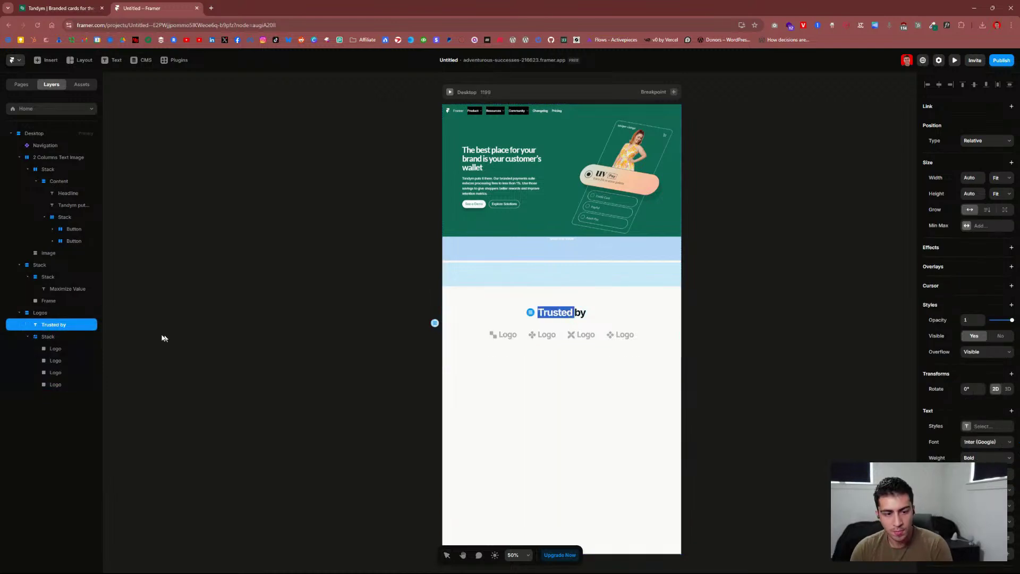
pyautogui.click(88, 315)
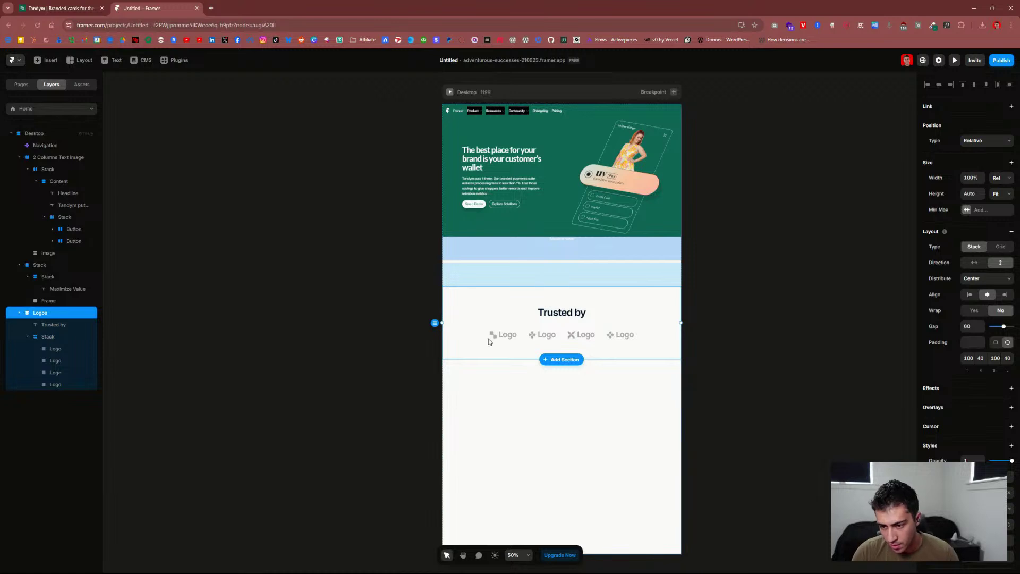
pyautogui.scroll(1, 581, 318)
pyautogui.scroll(-1, 581, 318)
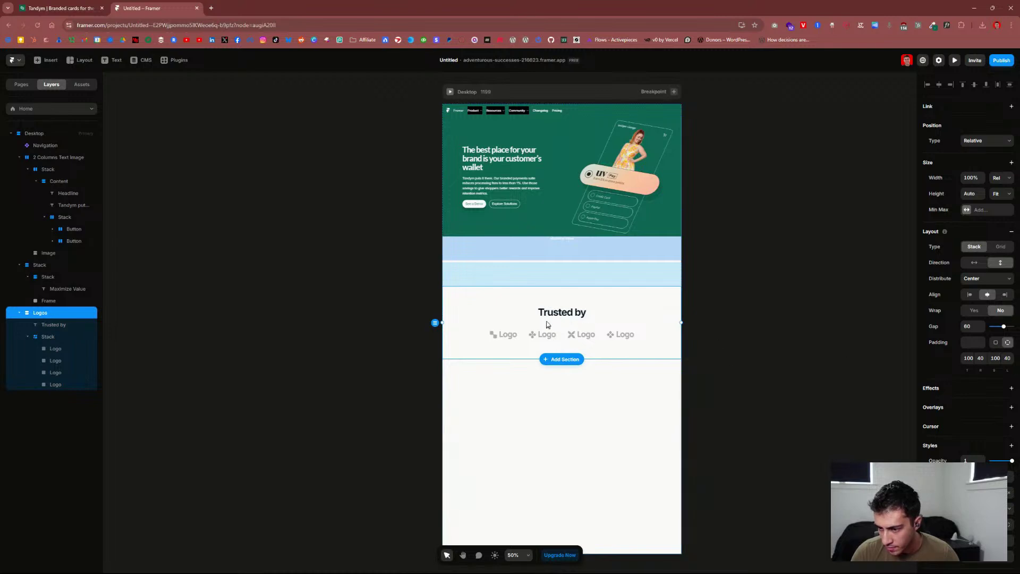
pyautogui.click(59, 328)
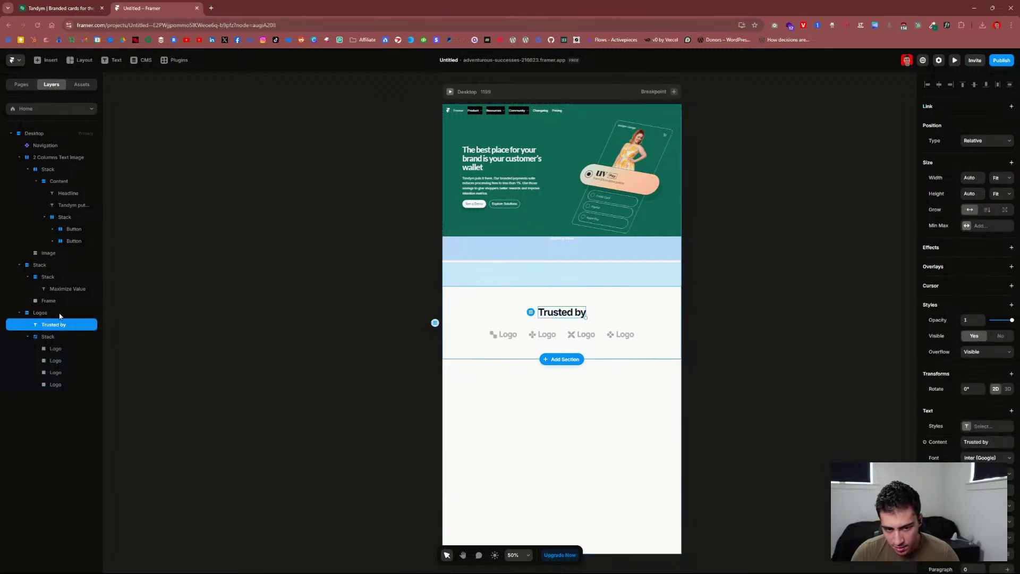
pyautogui.press('Escape')
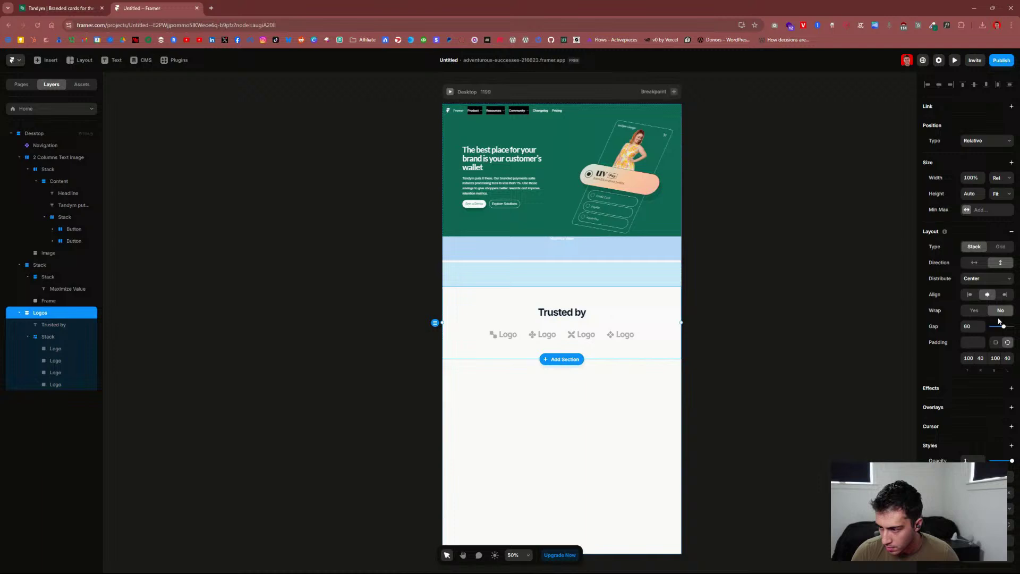
pyautogui.click(553, 317)
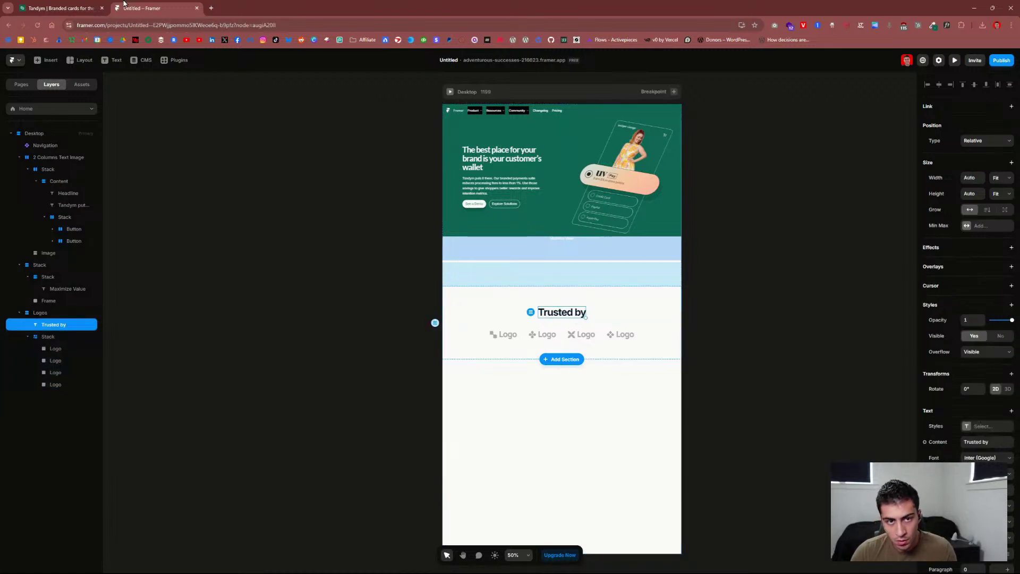
# Step: Replace the Trusted by heading with the Tandym site's plain text "See how Tandym seamlessly integrates with your existing customer experience"
pyautogui.click(73, 9)
pyautogui.scroll(4, 329, 248)
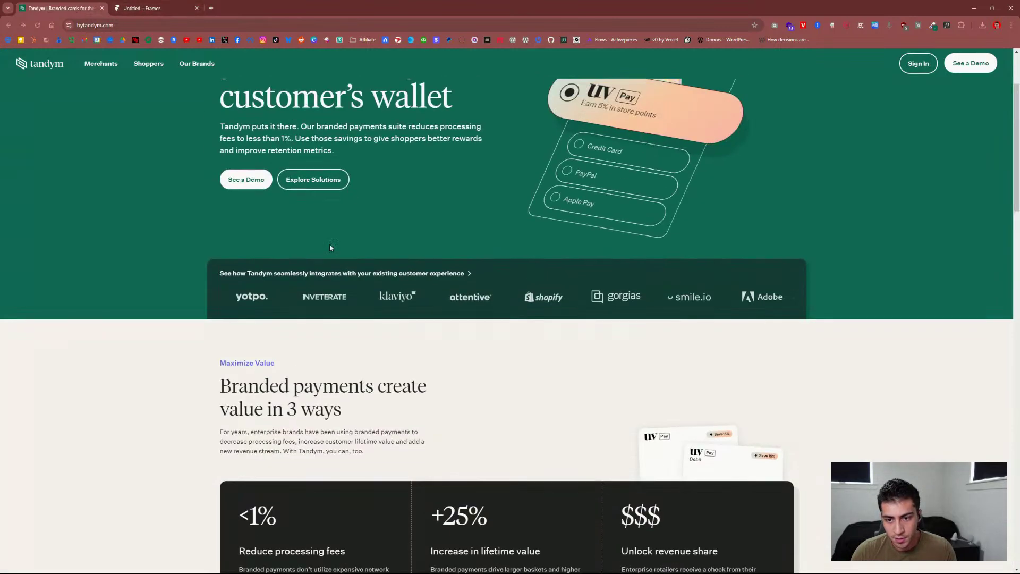
pyautogui.moveTo(219, 274); pyautogui.dragTo(466, 275)
pyautogui.hotkey('ctrl', 'c')
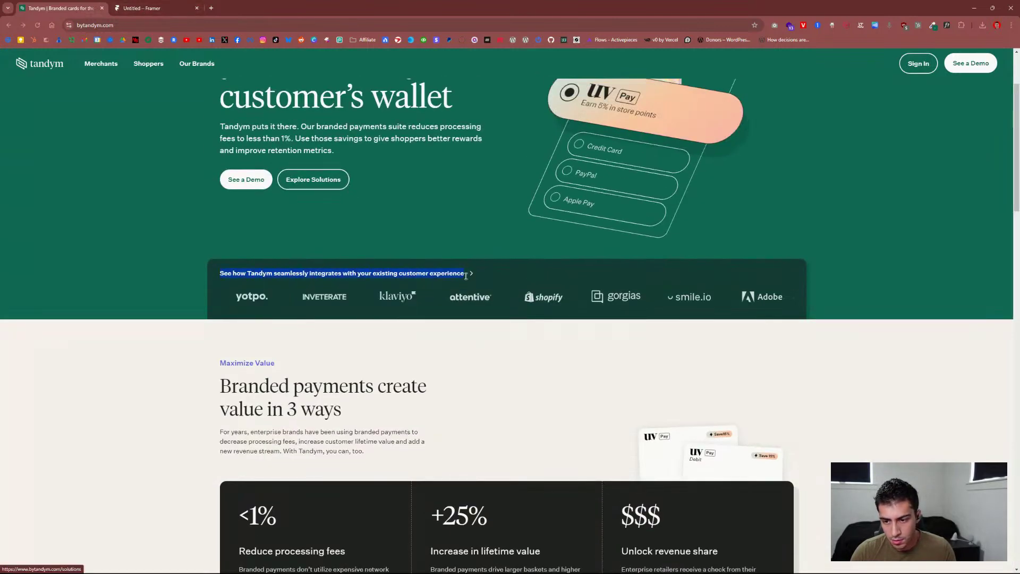
pyautogui.click(141, 9)
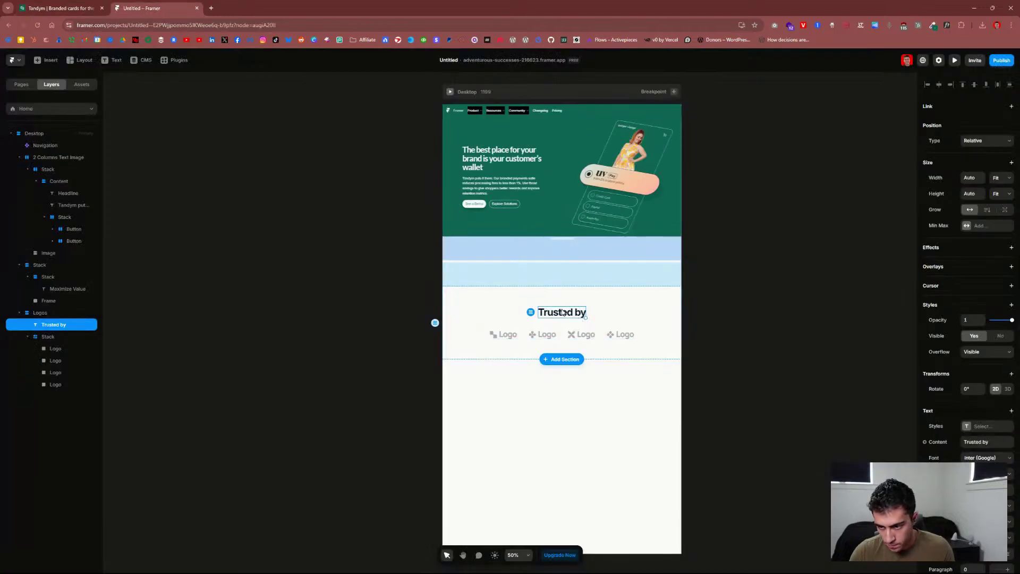
pyautogui.doubleClick(563, 312)
pyautogui.hotkey('ctrl', 'v')
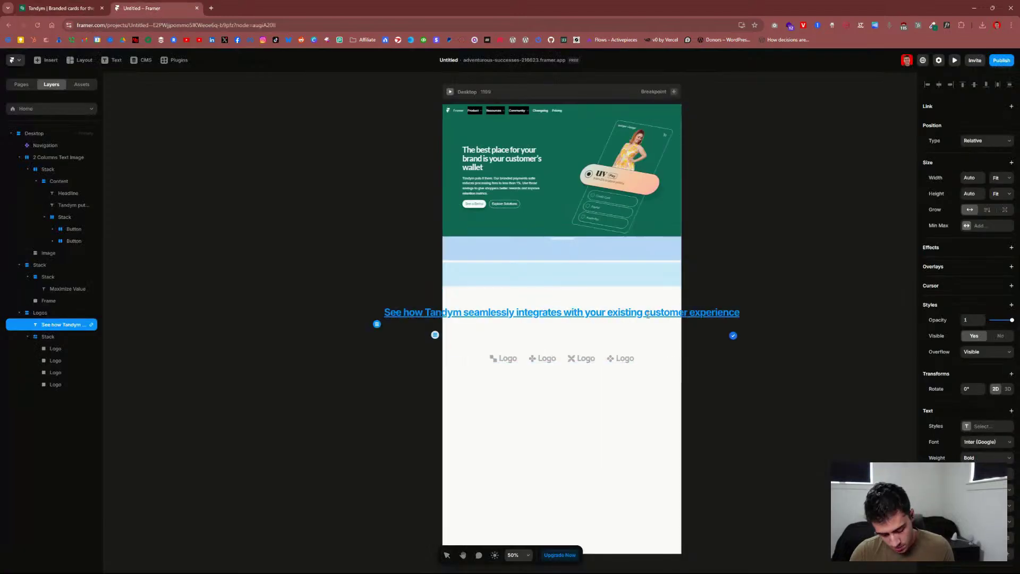
pyautogui.hotkey('ctrl', 'z')
pyautogui.hotkey('ctrl', 'shift', 'v')
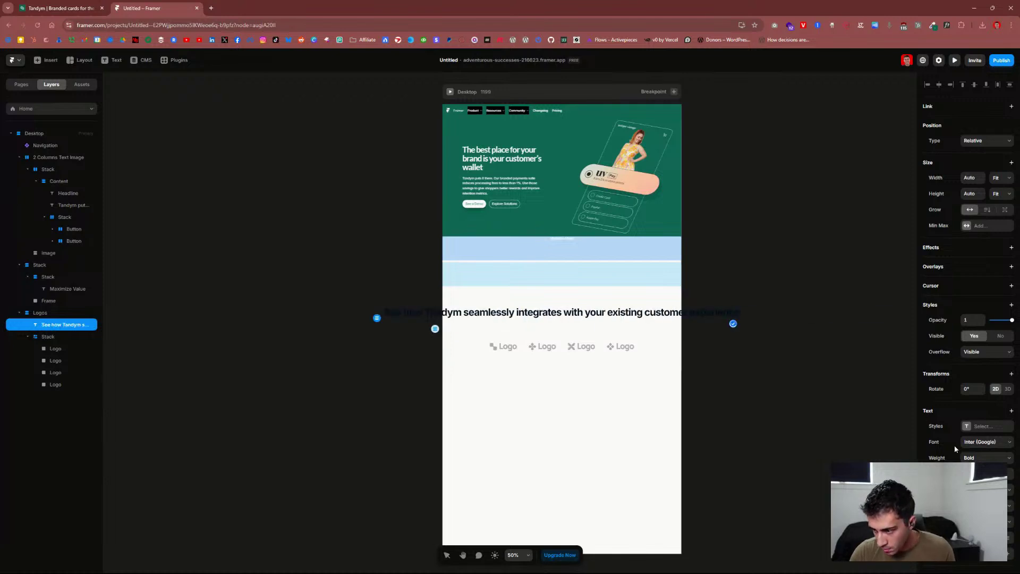
# Step: Apply the Body text style to the Logos section's heading
pyautogui.click(983, 426)
pyautogui.click(823, 497)
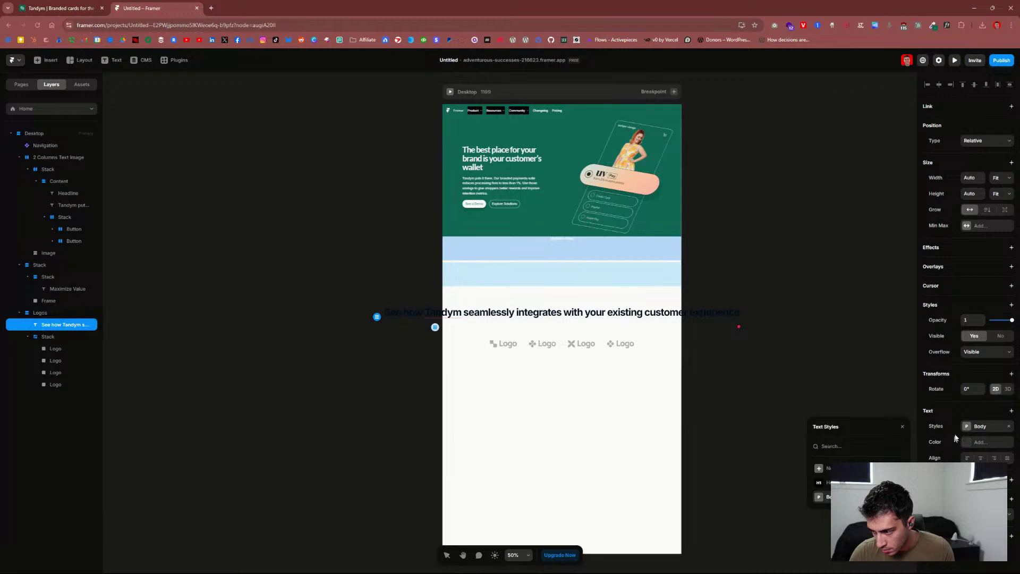
pyautogui.click(1009, 427)
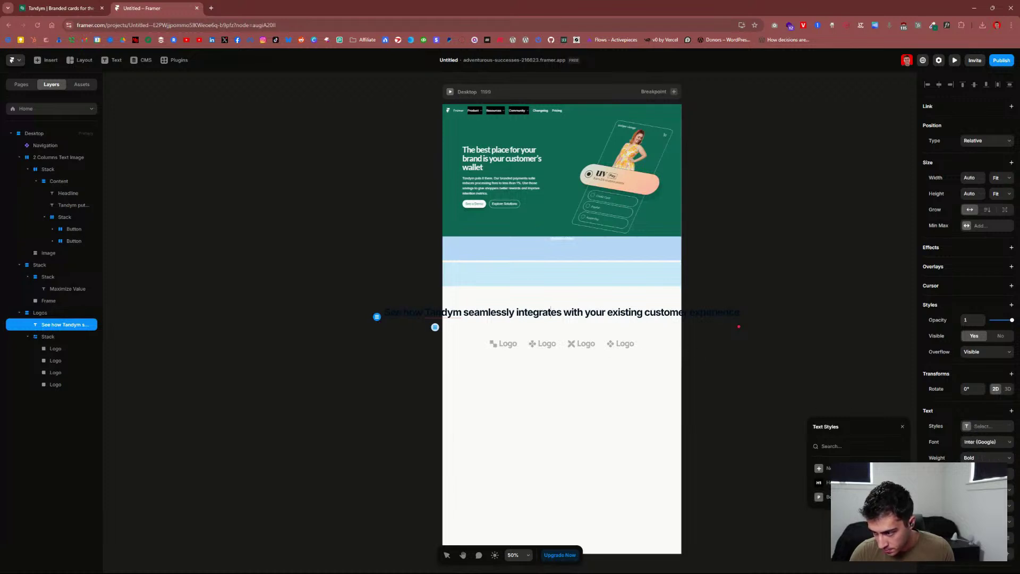
pyautogui.click(987, 429)
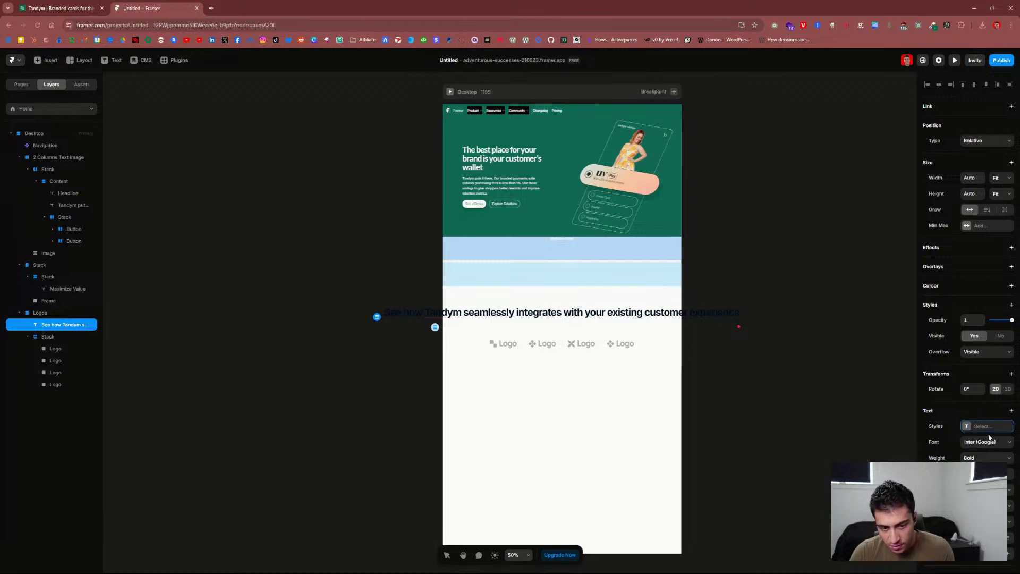
pyautogui.click(987, 426)
pyautogui.click(829, 497)
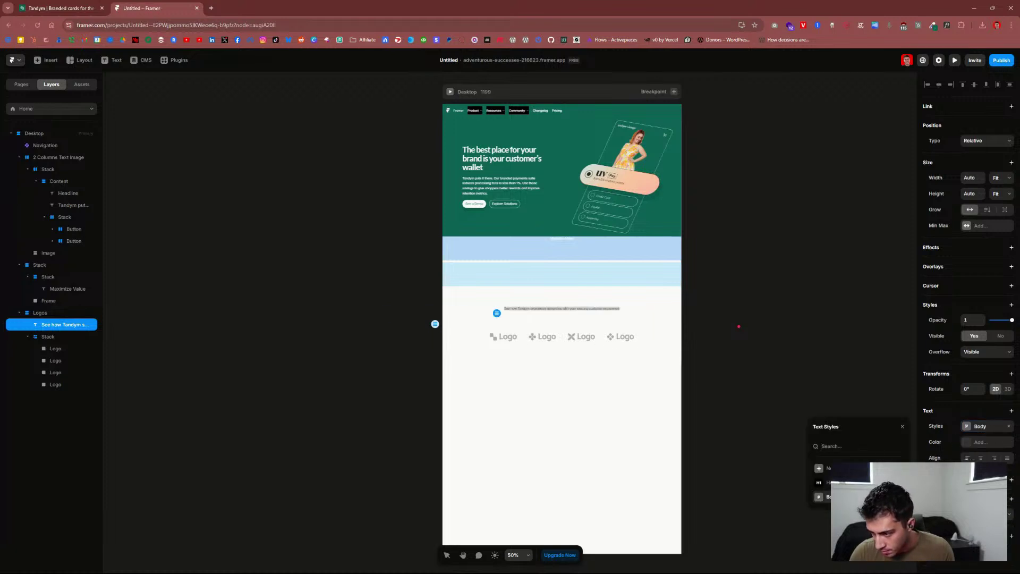
pyautogui.doubleClick(594, 310)
pyautogui.press('Escape')
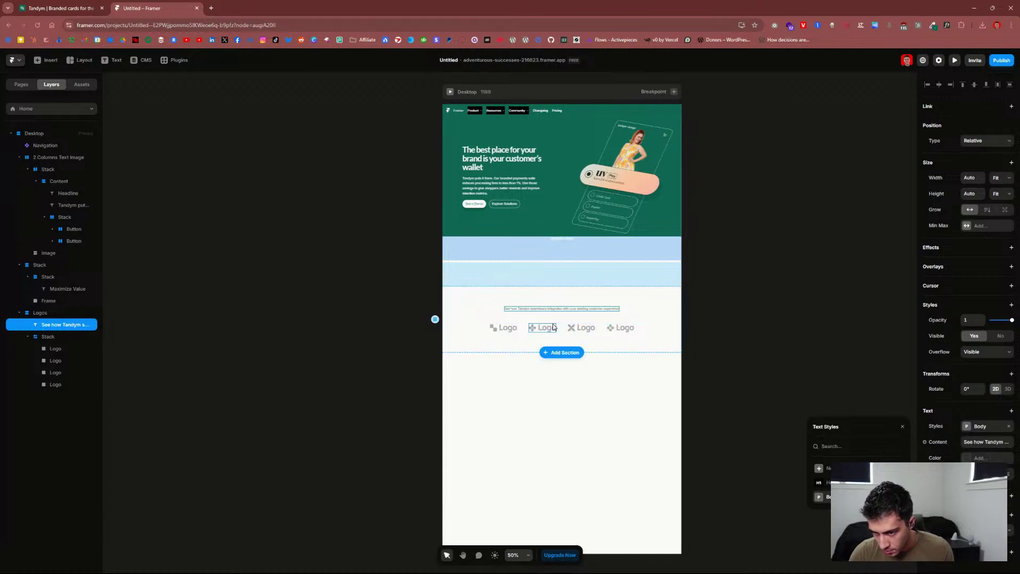
# Step: Move the Logos section directly below the hero and fill it with the Primary color style
pyautogui.click(520, 321)
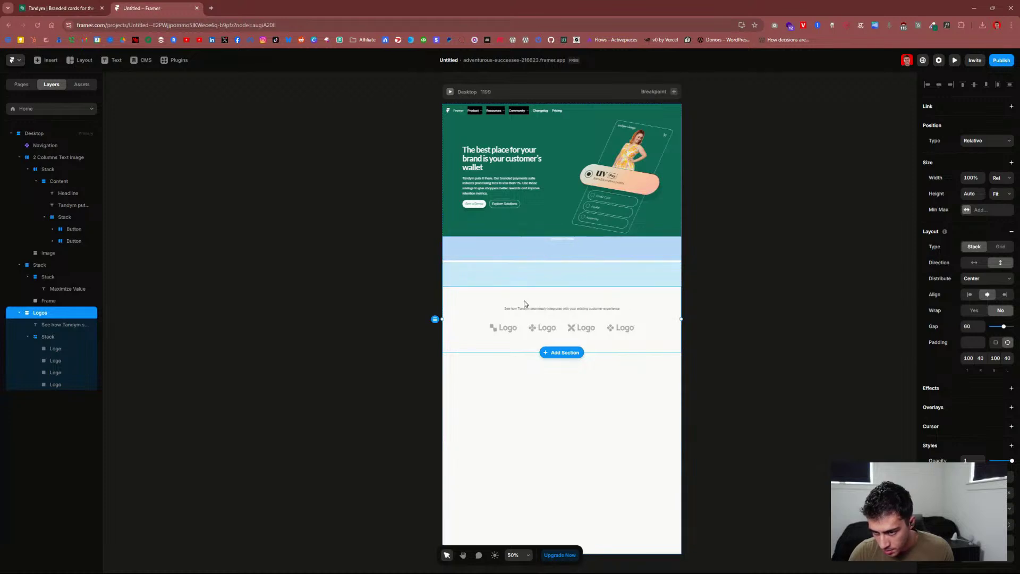
pyautogui.moveTo(524, 300); pyautogui.dragTo(542, 260)
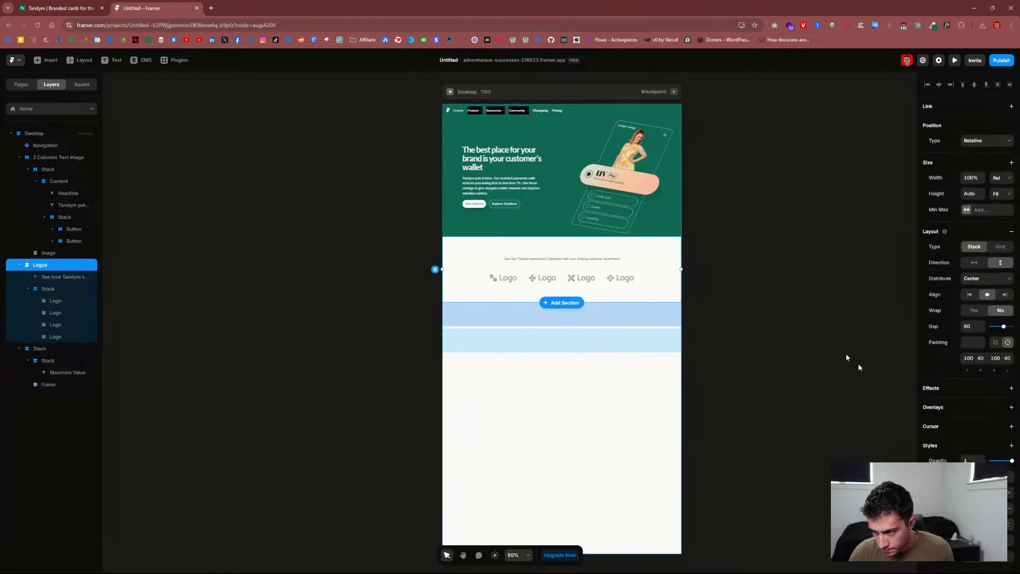
pyautogui.click(970, 492)
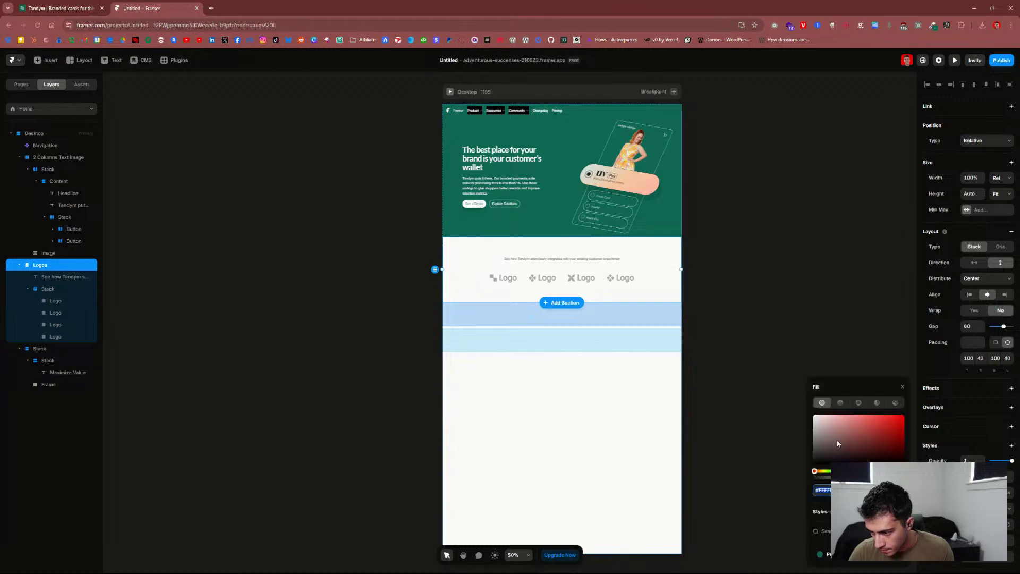
pyautogui.click(846, 559)
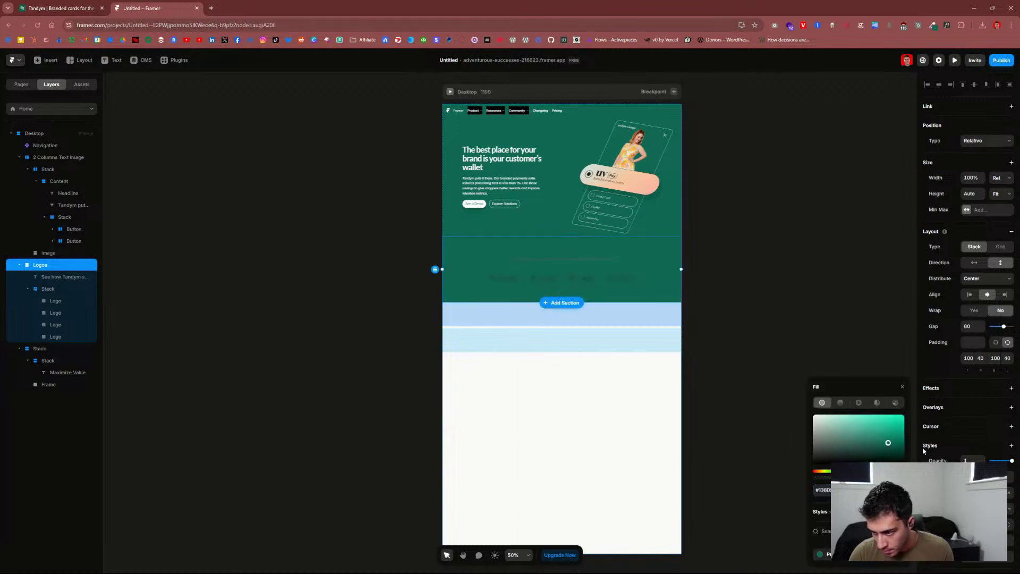
# Step: Set the text color of the Logos section's heading to white, #FFFFFF
pyautogui.click(597, 263)
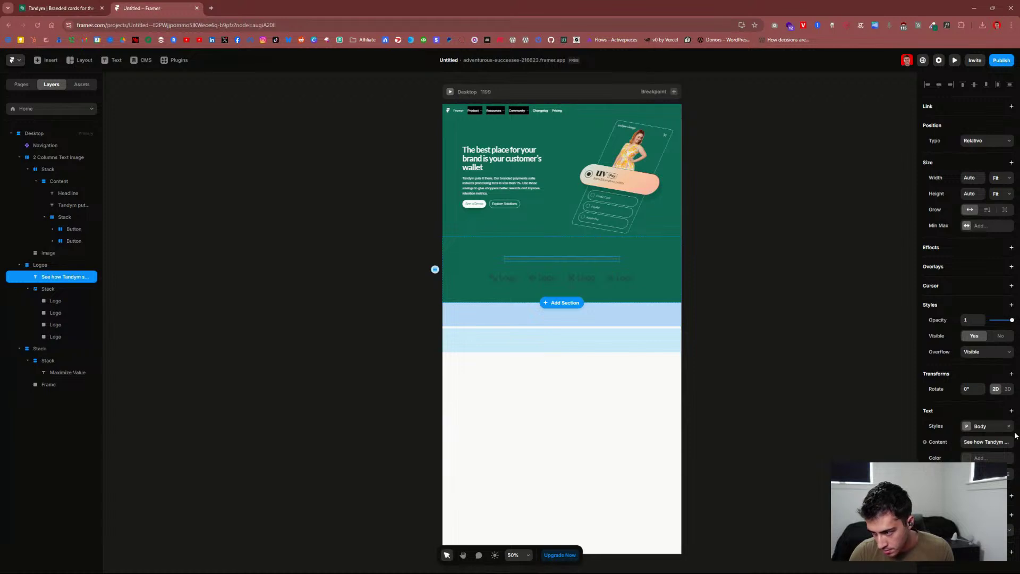
pyautogui.click(984, 459)
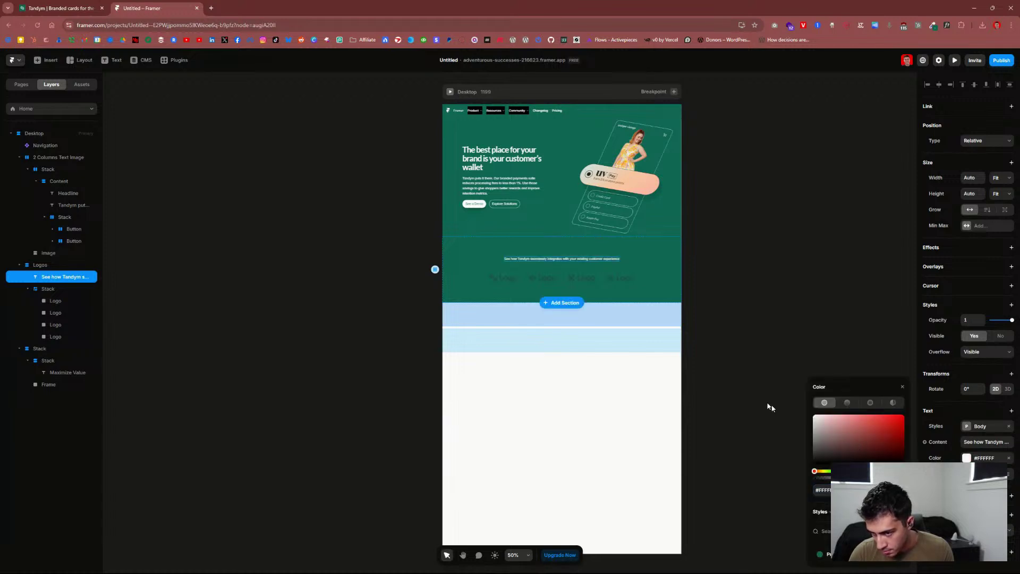
pyautogui.click(750, 366)
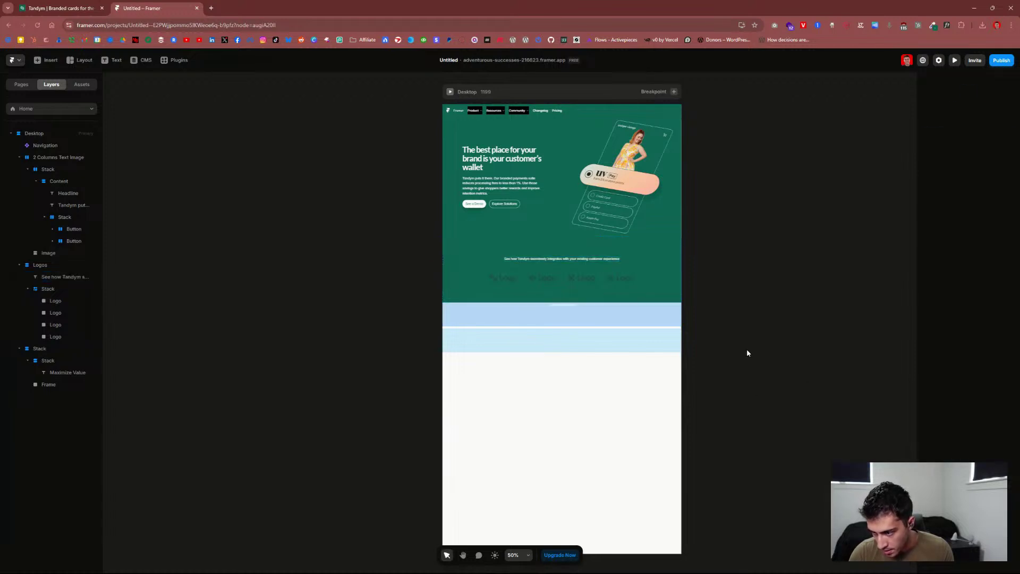
# Step: Sample the dark green background #17413A of the integrations logo strip on the Tandym site with the color picker
pyautogui.click(607, 247)
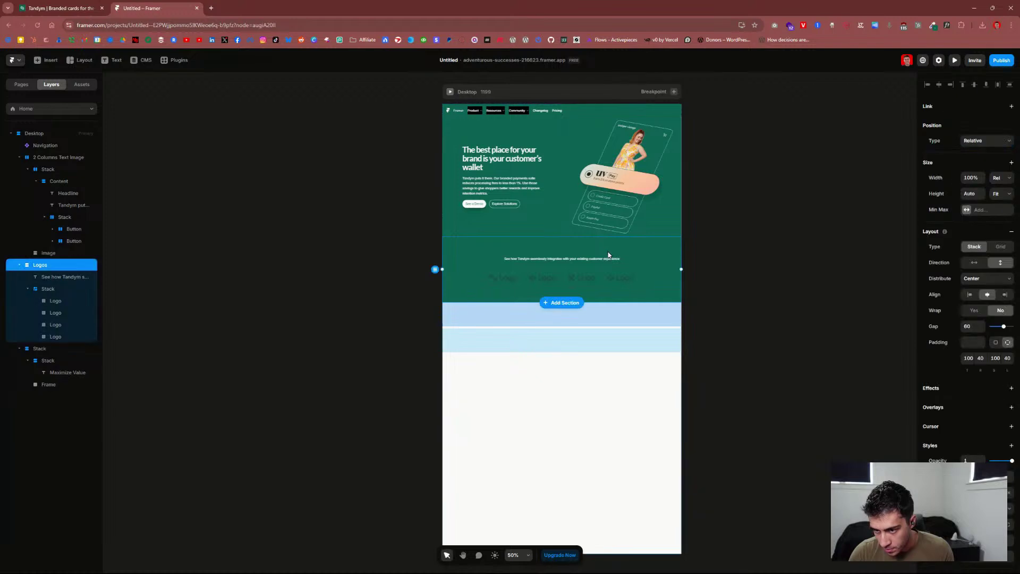
pyautogui.click(51, 7)
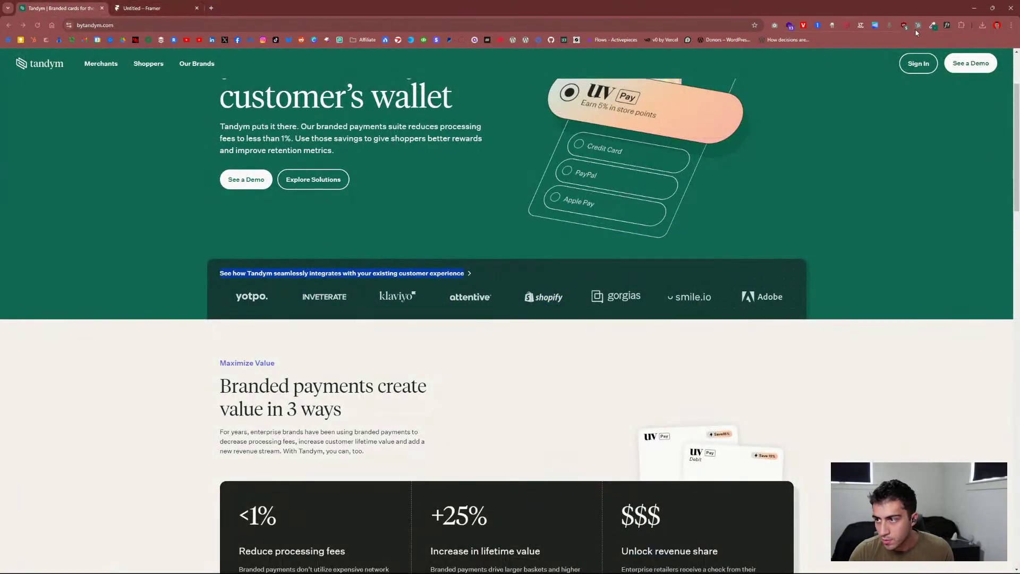
pyautogui.click(933, 25)
pyautogui.click(232, 307)
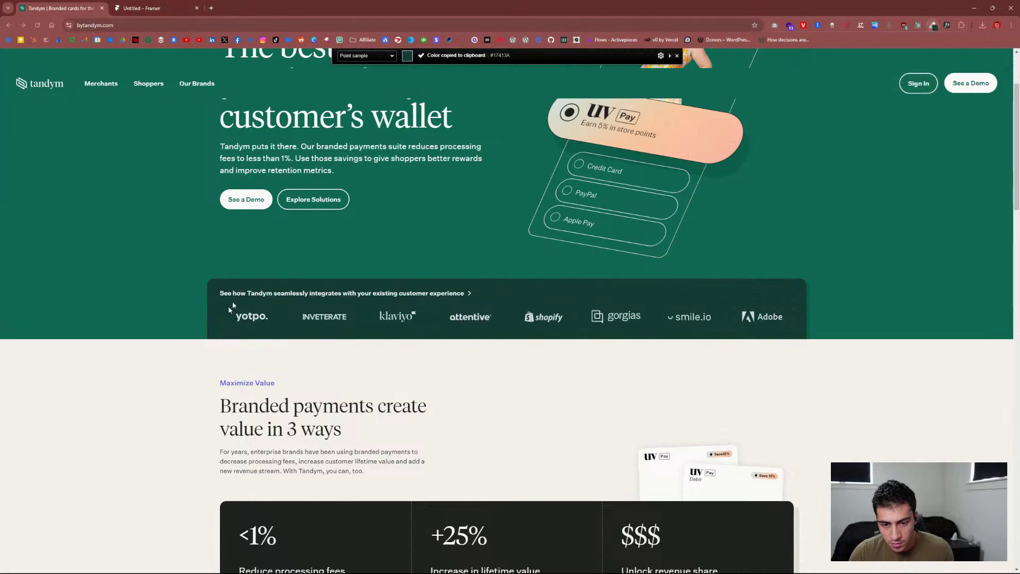
# Step: Switch to the Framer project and start a new color style named Primary Dark, using its dark-mode variant
pyautogui.click(118, 9)
pyautogui.click(82, 84)
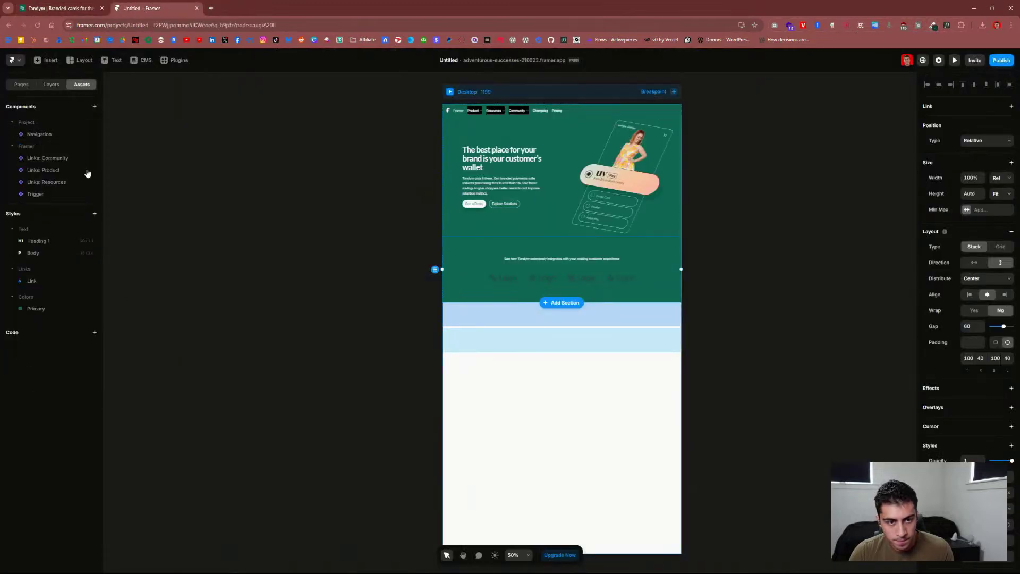
pyautogui.click(49, 310)
pyautogui.click(60, 296)
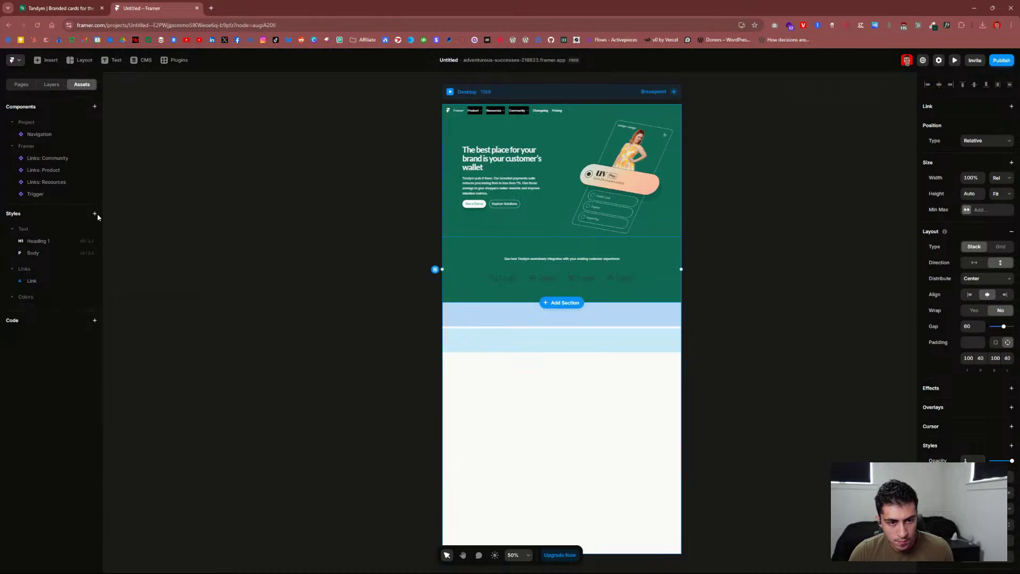
pyautogui.click(96, 215)
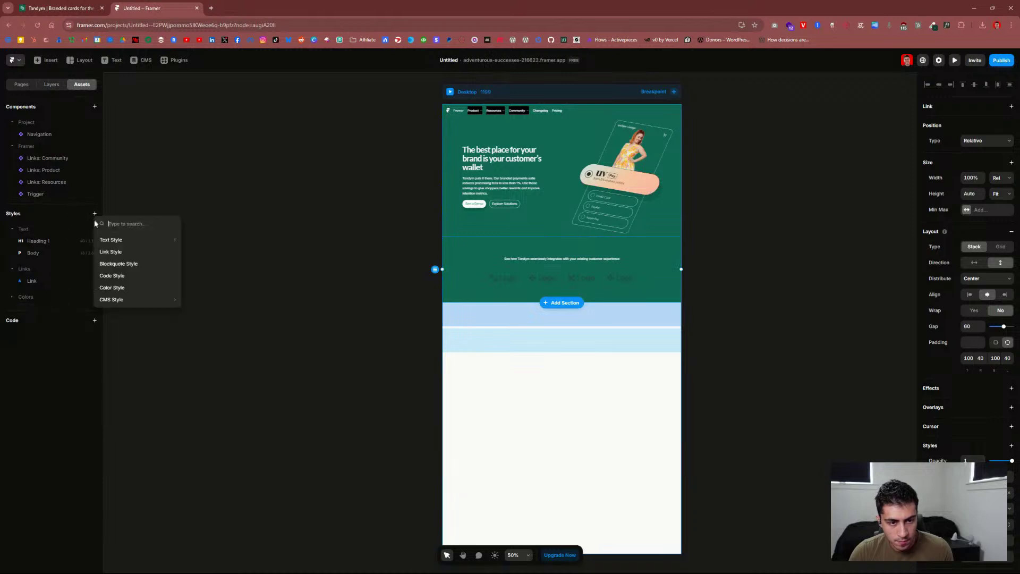
pyautogui.click(132, 292)
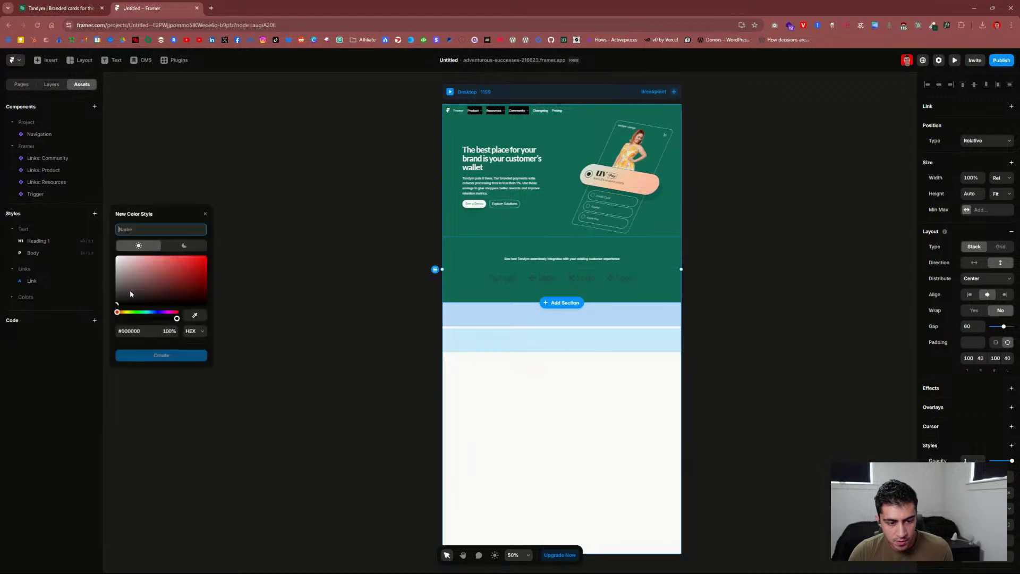
pyautogui.click(168, 245)
pyautogui.click(171, 231)
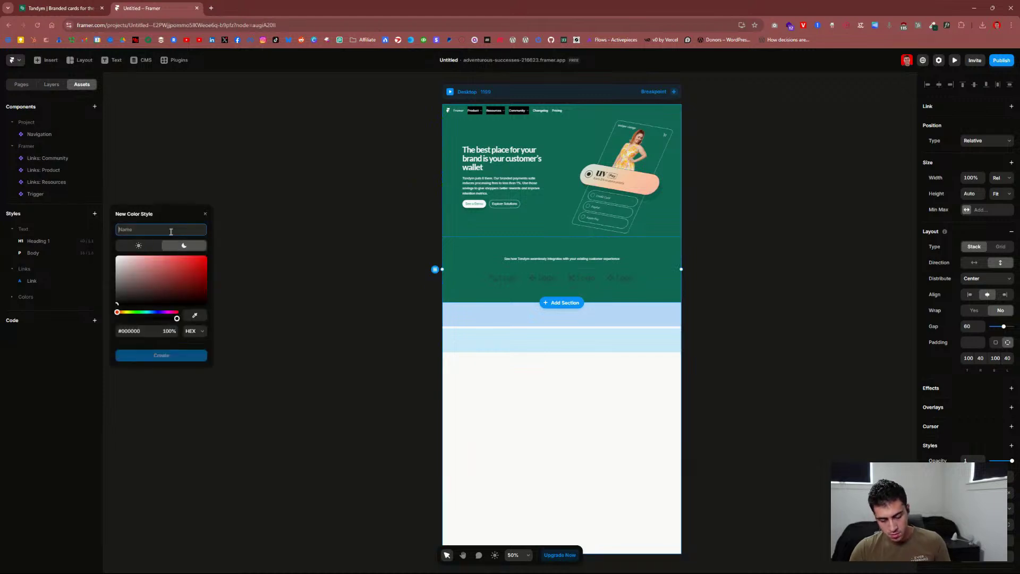
pyautogui.write('Dark')
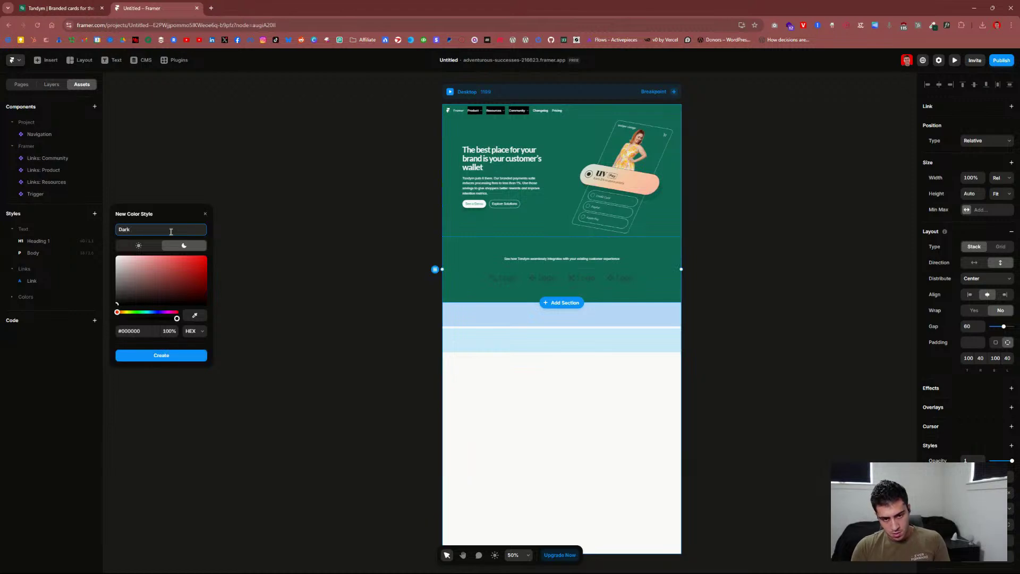
pyautogui.write('Primar')
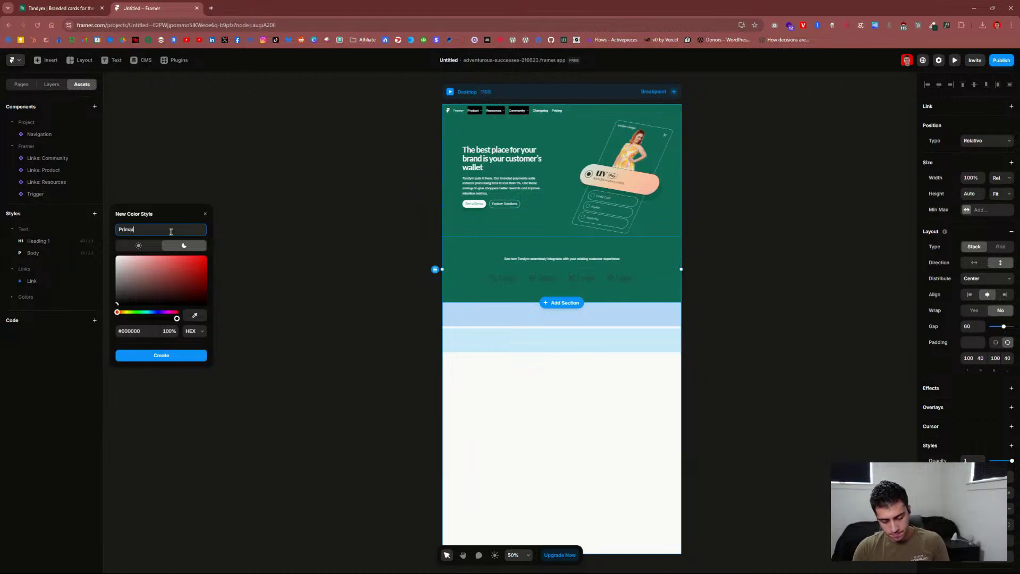
pyautogui.write('y Dark')
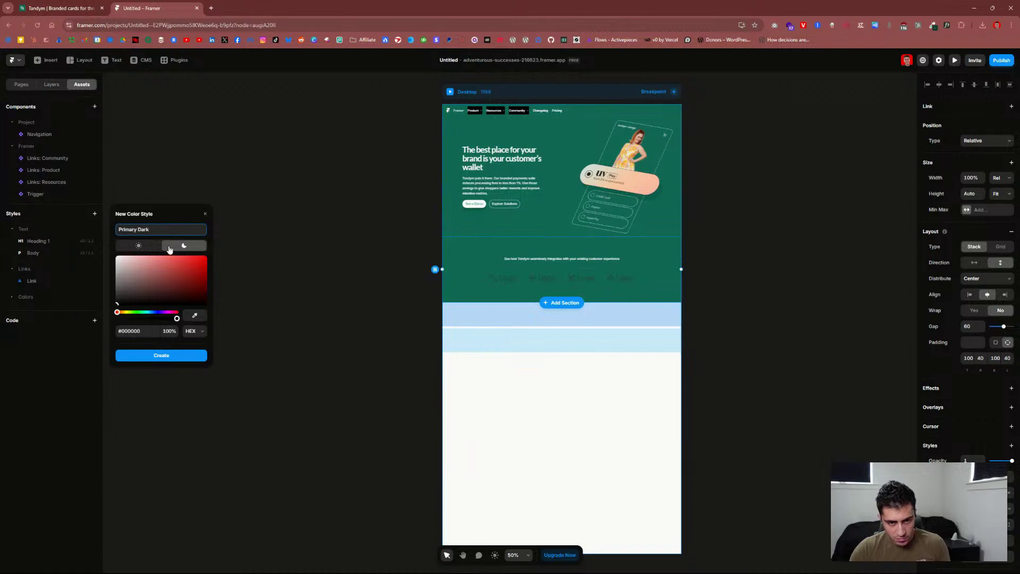
# Step: Set the Primary Dark style's color to #17413A, create it, and expand the list of color styles
pyautogui.click(151, 329)
pyautogui.hotkey('ctrl', 'v')
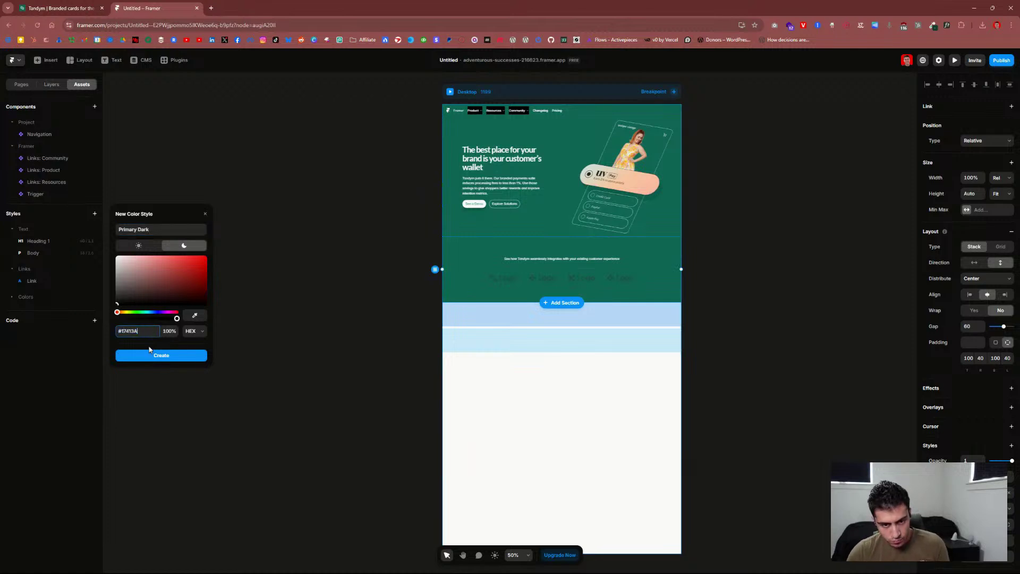
pyautogui.press('Return')
pyautogui.click(158, 355)
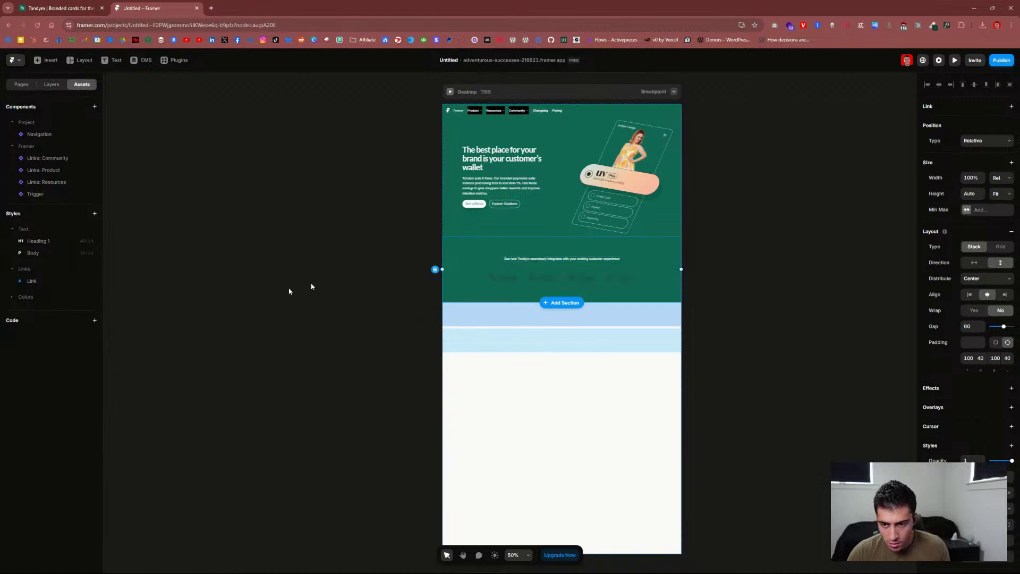
pyautogui.click(35, 296)
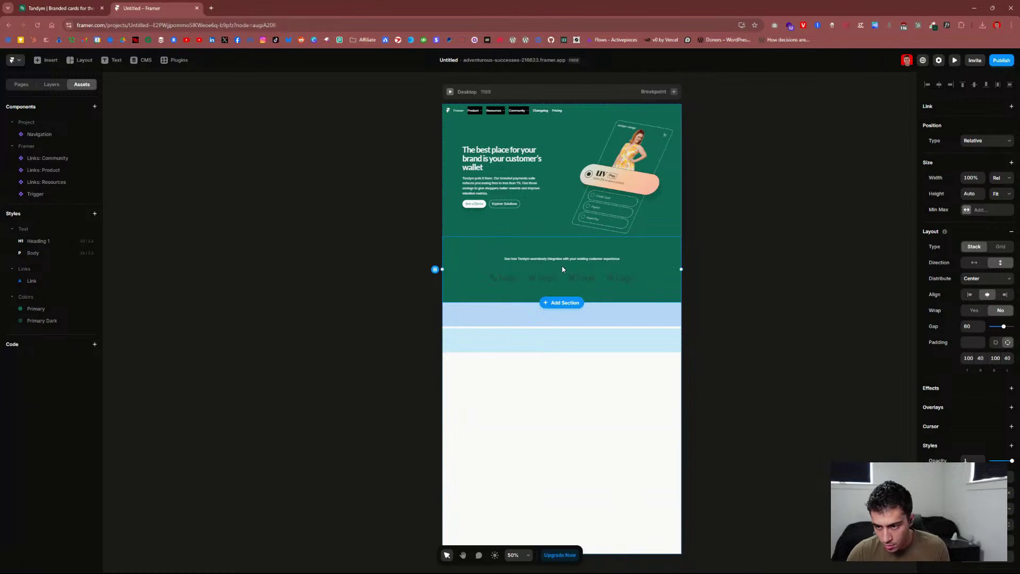
# Step: Set both the top and bottom padding of the Logos section to 50
pyautogui.click(543, 278)
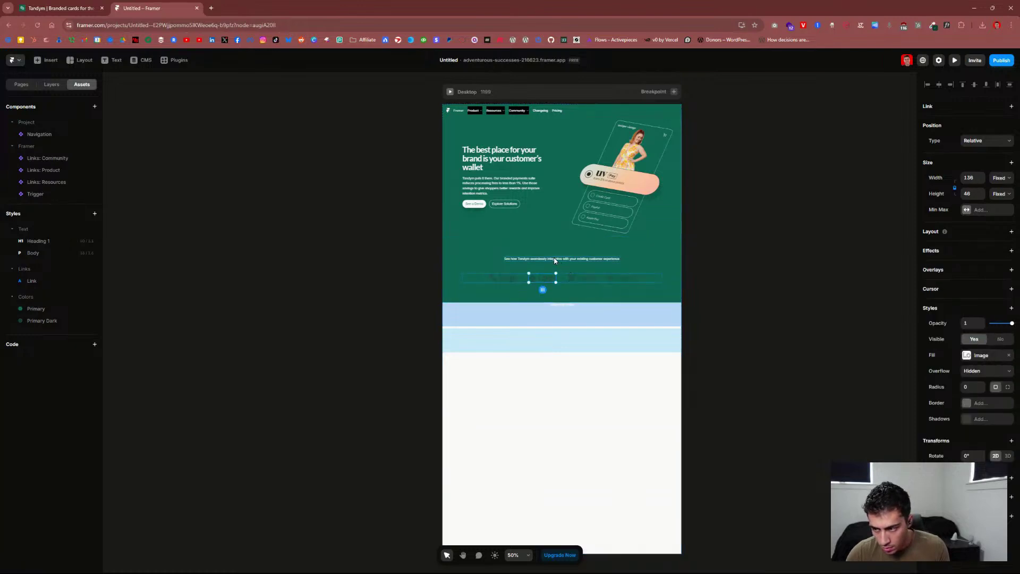
pyautogui.click(550, 259)
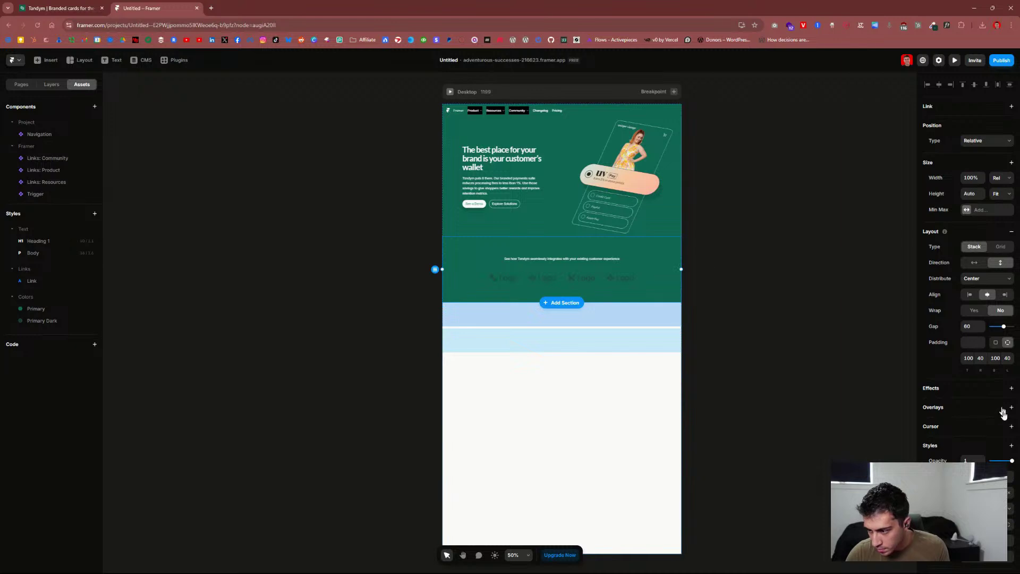
pyautogui.click(993, 361)
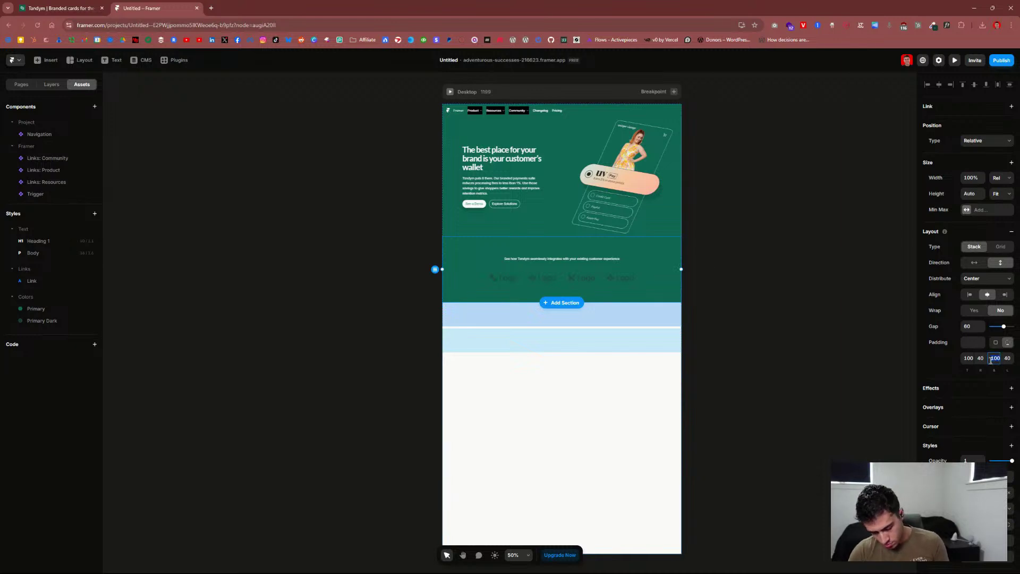
pyautogui.press('Return')
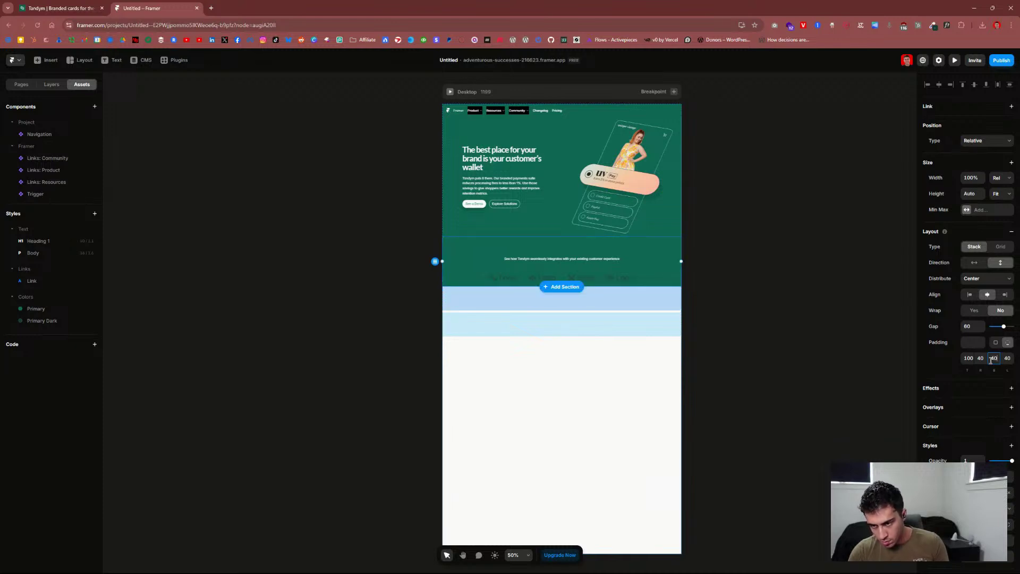
pyautogui.press('Return')
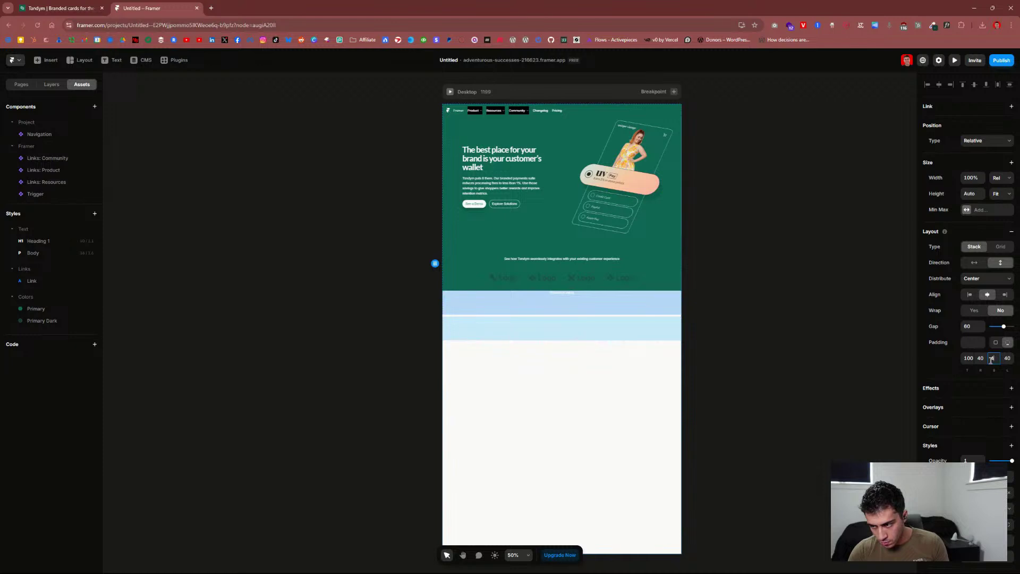
pyautogui.write('50')
pyautogui.press('Return')
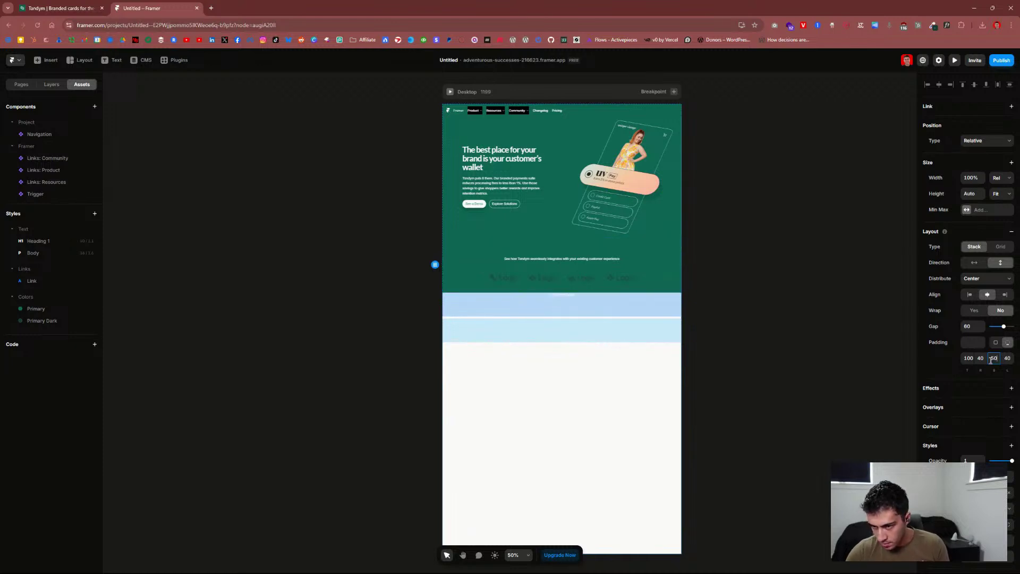
pyautogui.hotkey('shift', 'Tab')
pyautogui.hotkey('shift', 'Tab')
pyautogui.write('50')
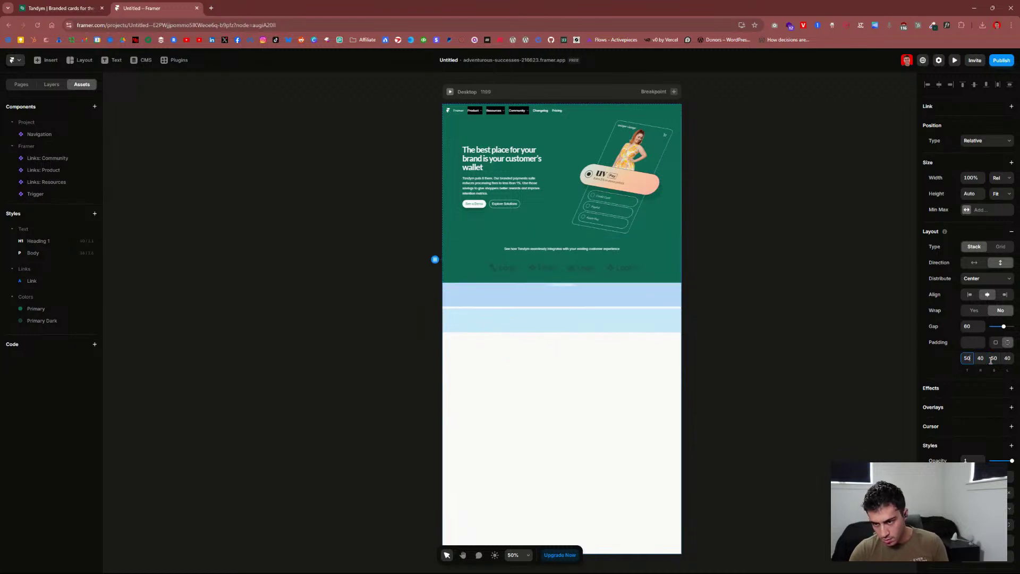
pyautogui.press('Return')
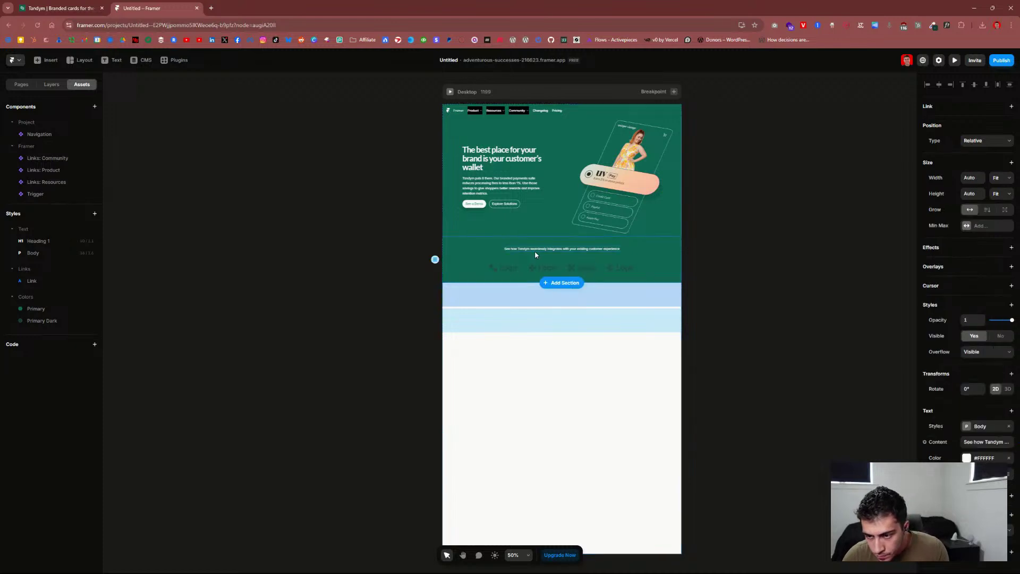
# Step: Reduce the gap between the Logos section's heading and logo row to 20
pyautogui.click(536, 269)
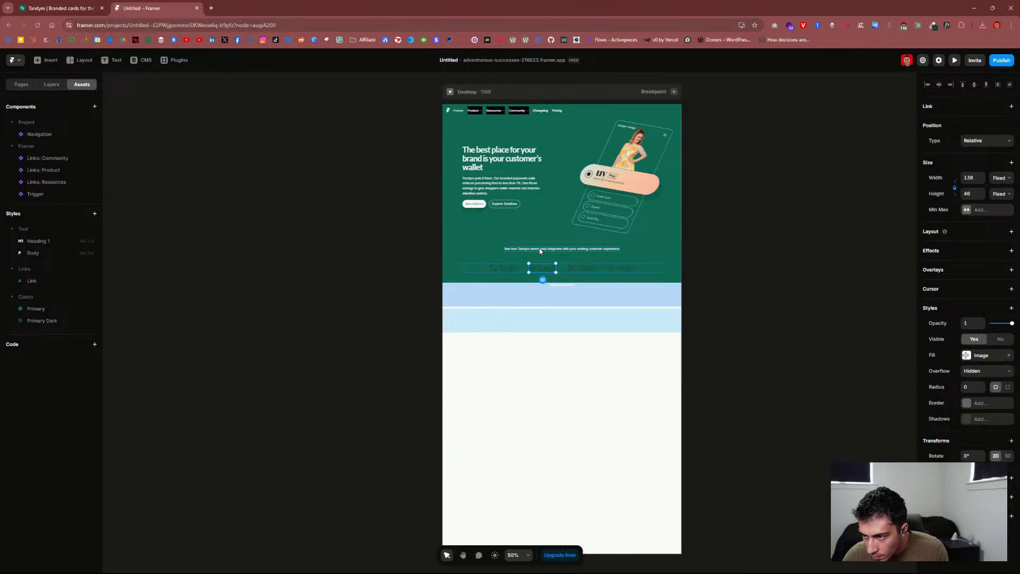
pyautogui.click(539, 249)
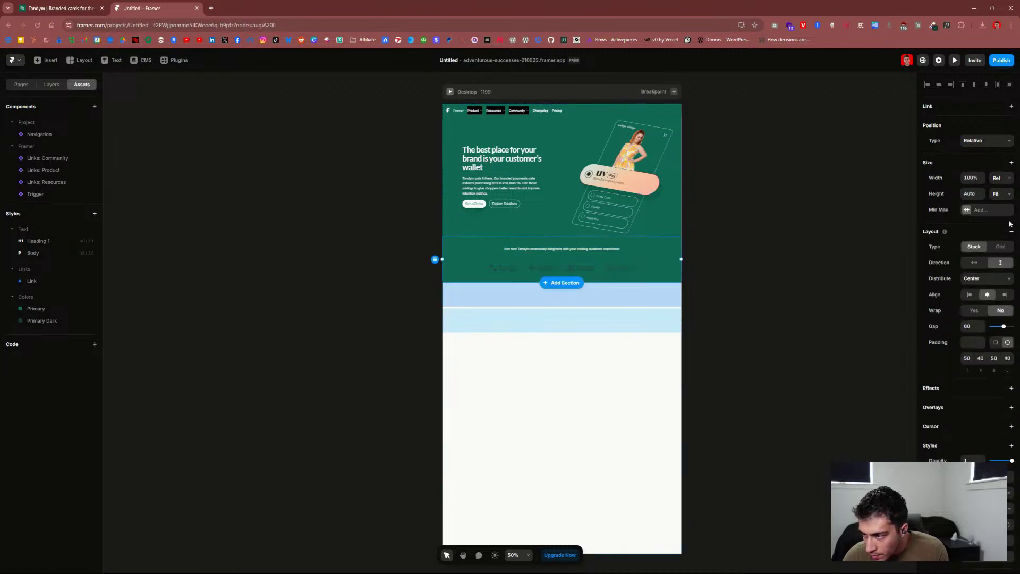
pyautogui.moveTo(1005, 329); pyautogui.dragTo(996, 328)
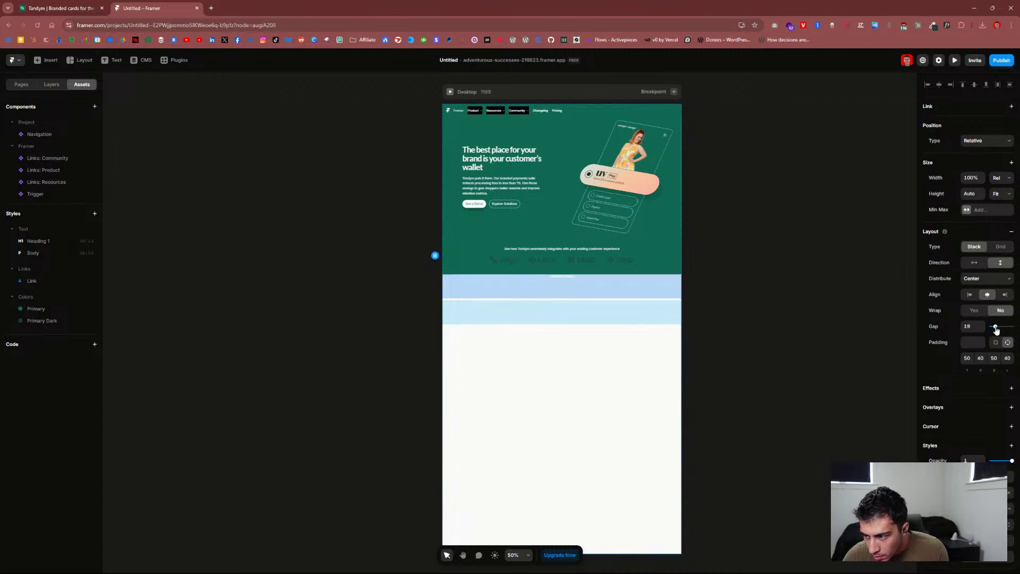
pyautogui.moveTo(997, 330); pyautogui.dragTo(995, 329)
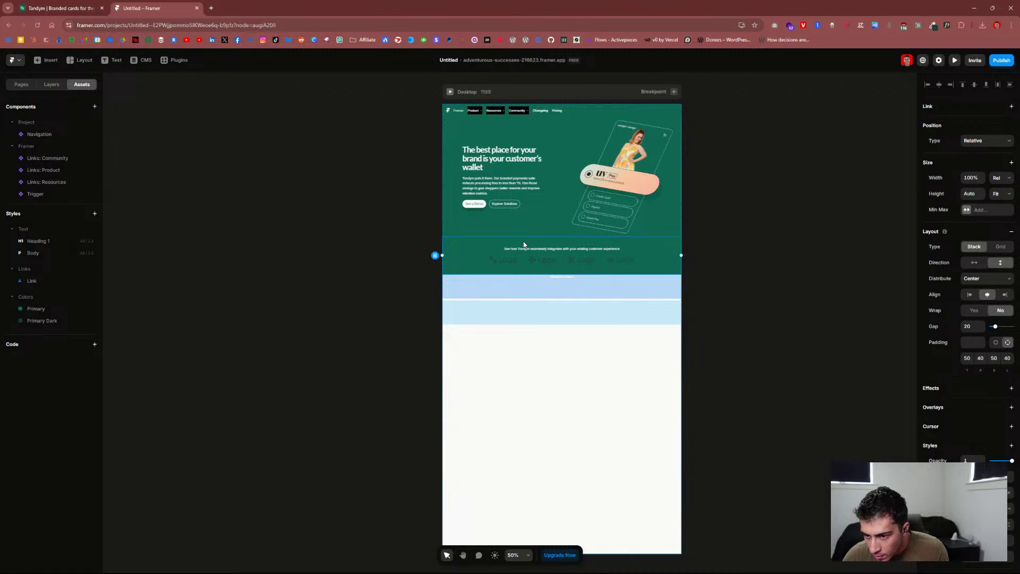
# Step: Compare the logo strip with the Tandym site and inspect the Logos section's heading and nested logo stack in the layer tree
pyautogui.click(92, 9)
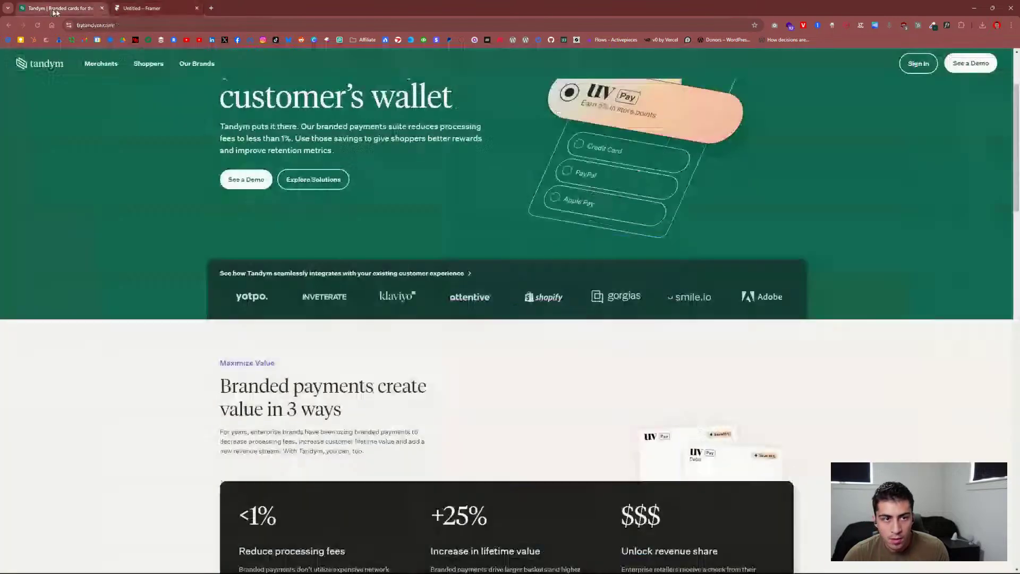
pyautogui.click(152, 10)
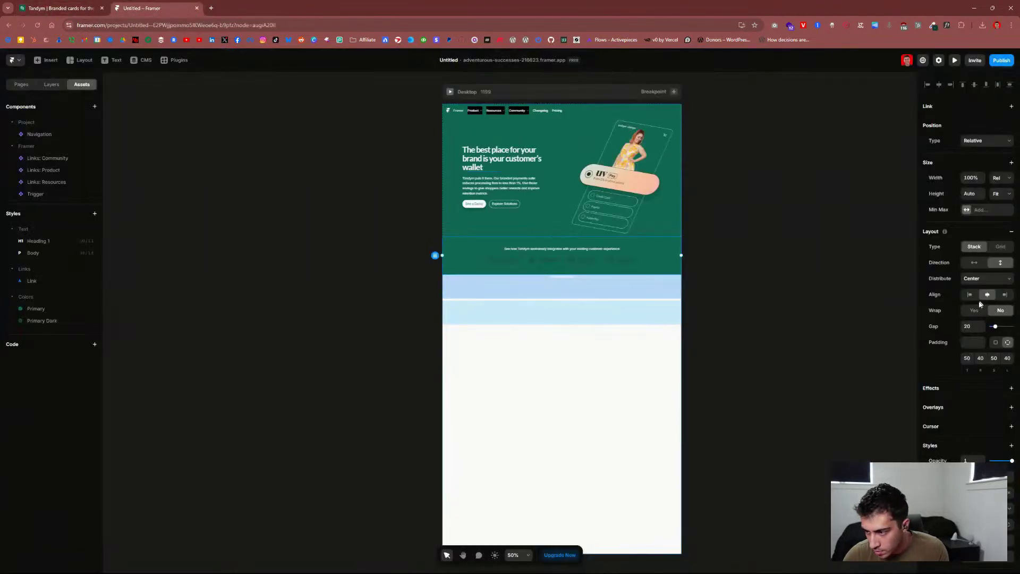
pyautogui.click(558, 249)
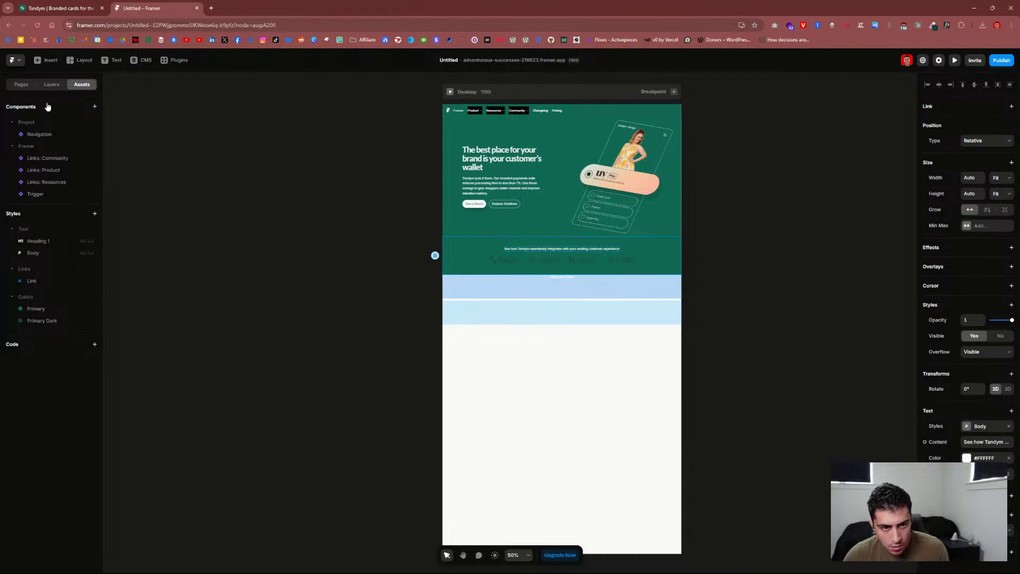
pyautogui.click(52, 84)
pyautogui.click(52, 169)
pyautogui.click(53, 182)
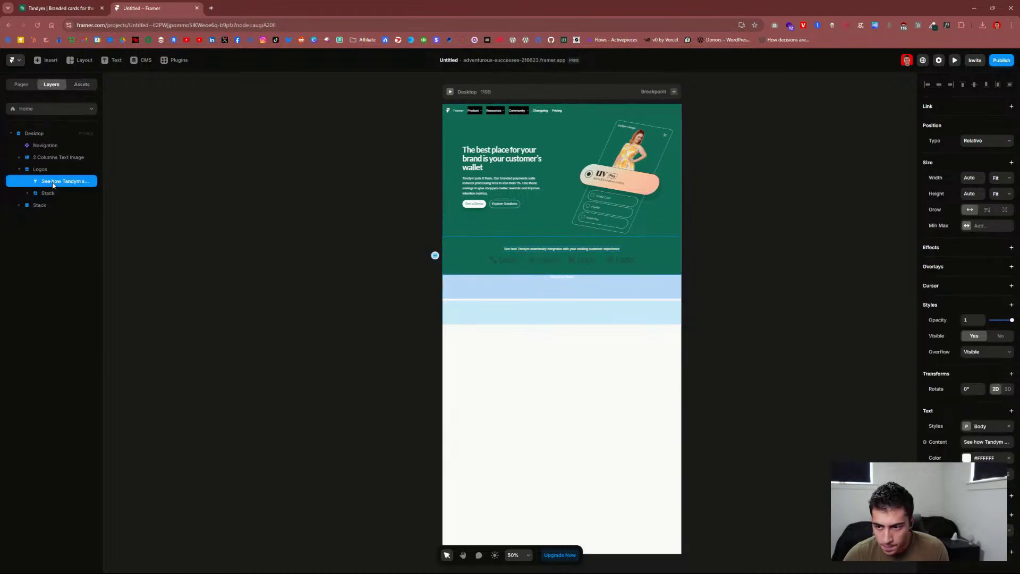
pyautogui.click(27, 193)
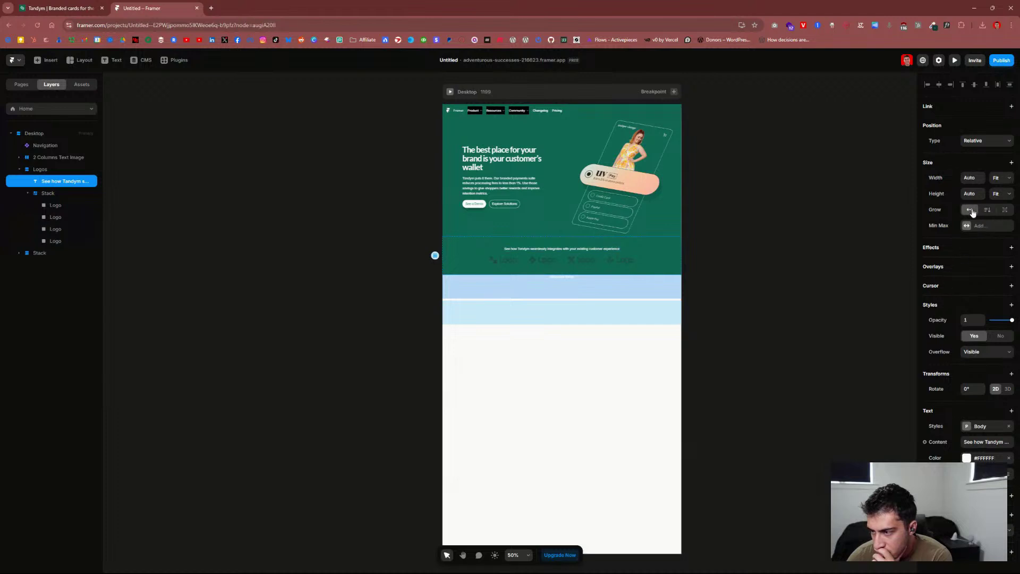
pyautogui.moveTo(523, 251)
pyautogui.mouseDown()
pyautogui.moveTo(510, 259)
pyautogui.moveTo(509, 250)
pyautogui.mouseUp()
pyautogui.click(509, 250)
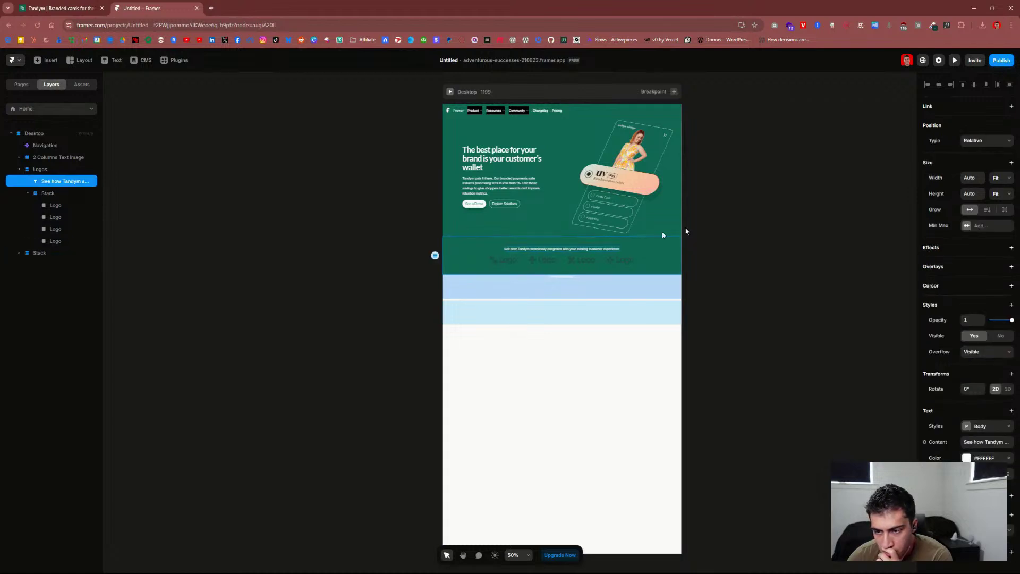
pyautogui.click(497, 247)
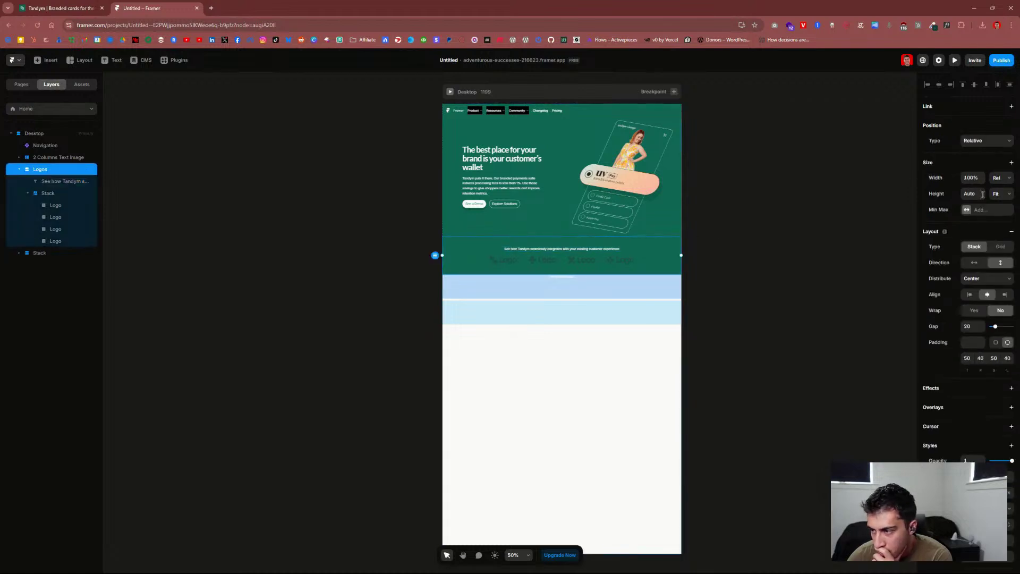
# Step: Try the Start distribution on the Logos section's vertical stack
pyautogui.click(986, 279)
pyautogui.click(986, 297)
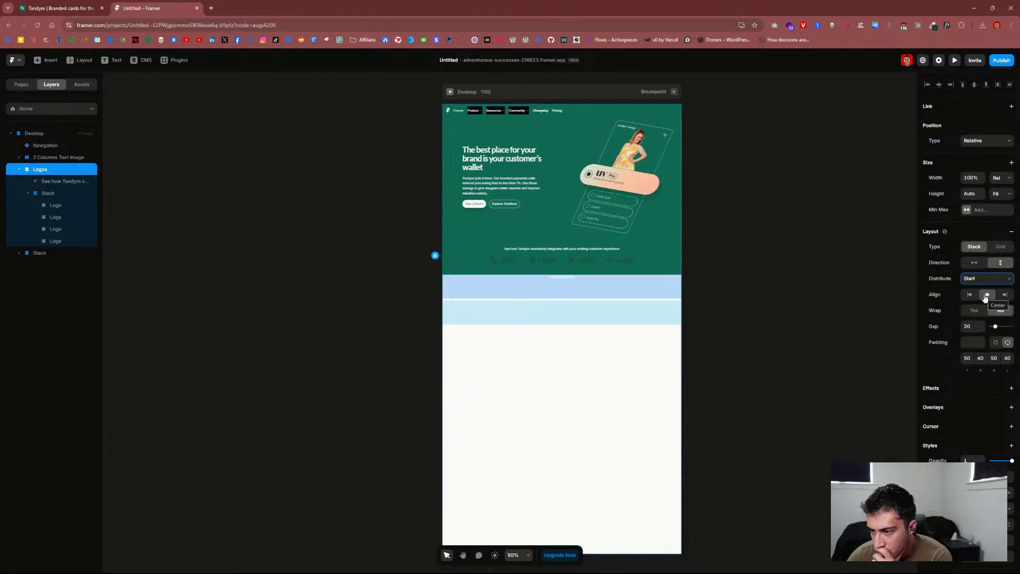
pyautogui.click(985, 283)
pyautogui.click(982, 300)
pyautogui.click(997, 278)
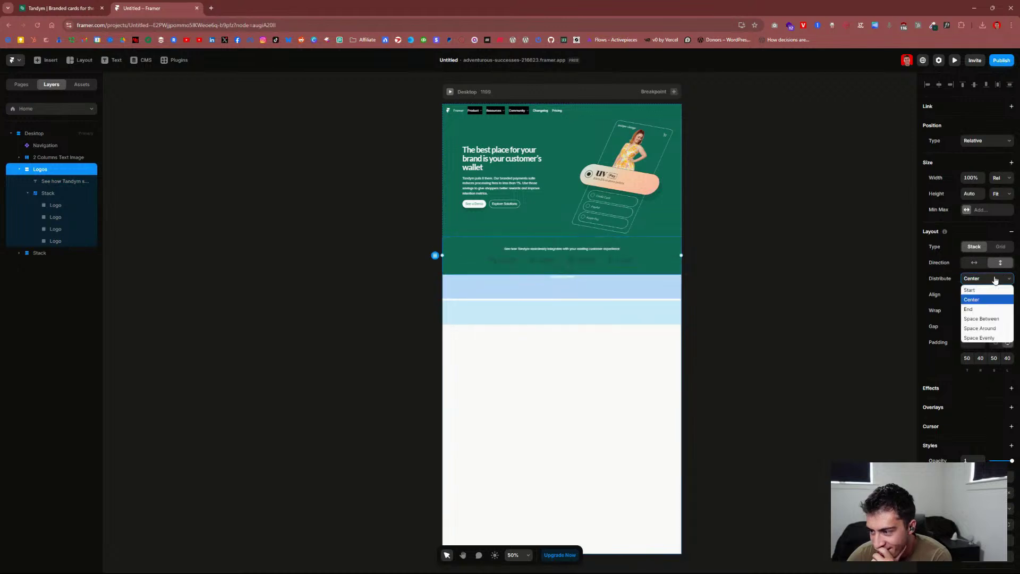
pyautogui.click(995, 280)
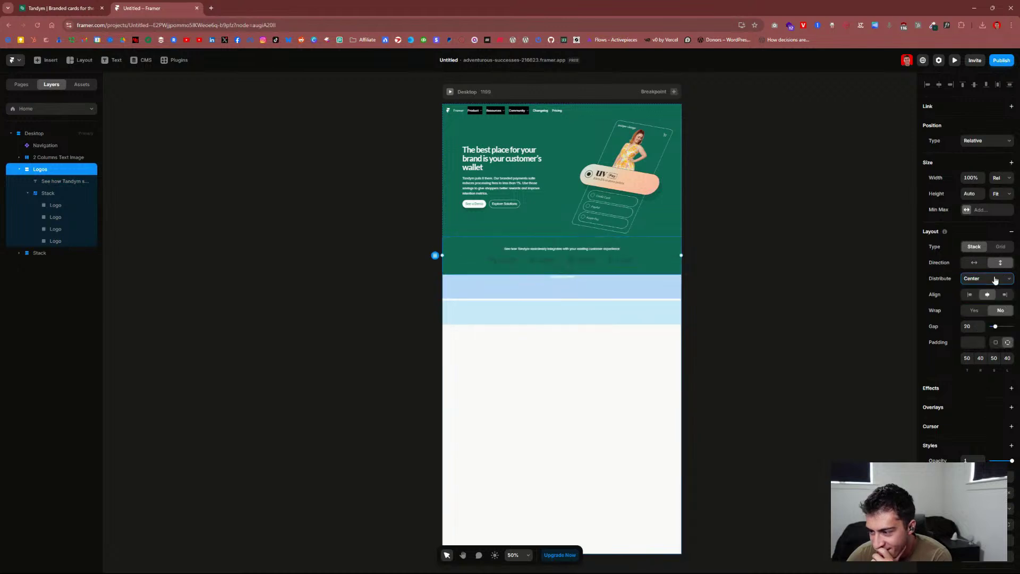
# Step: Left-align the contents of the Logos section and select its inner logo stack
pyautogui.click(976, 296)
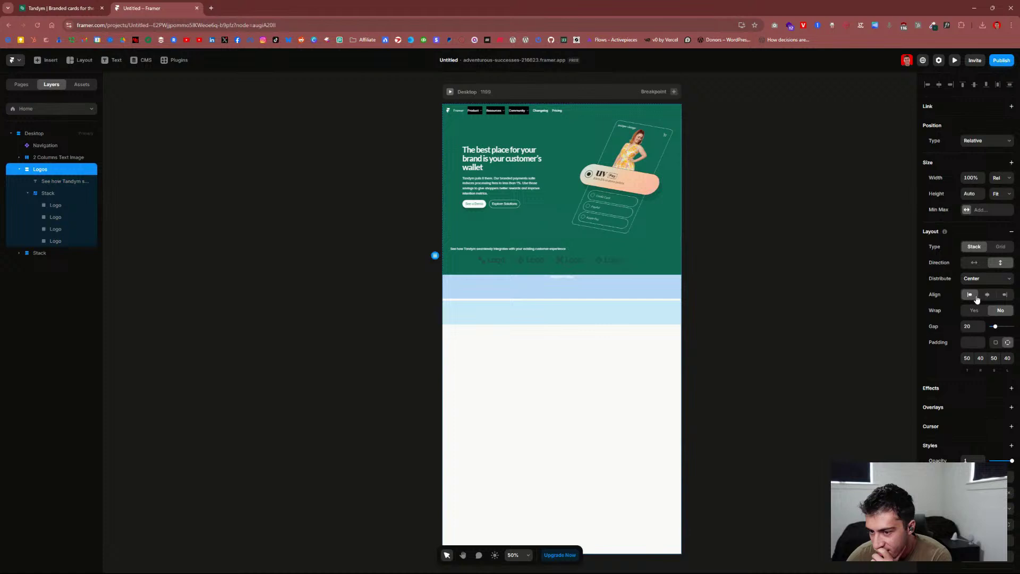
pyautogui.click(478, 251)
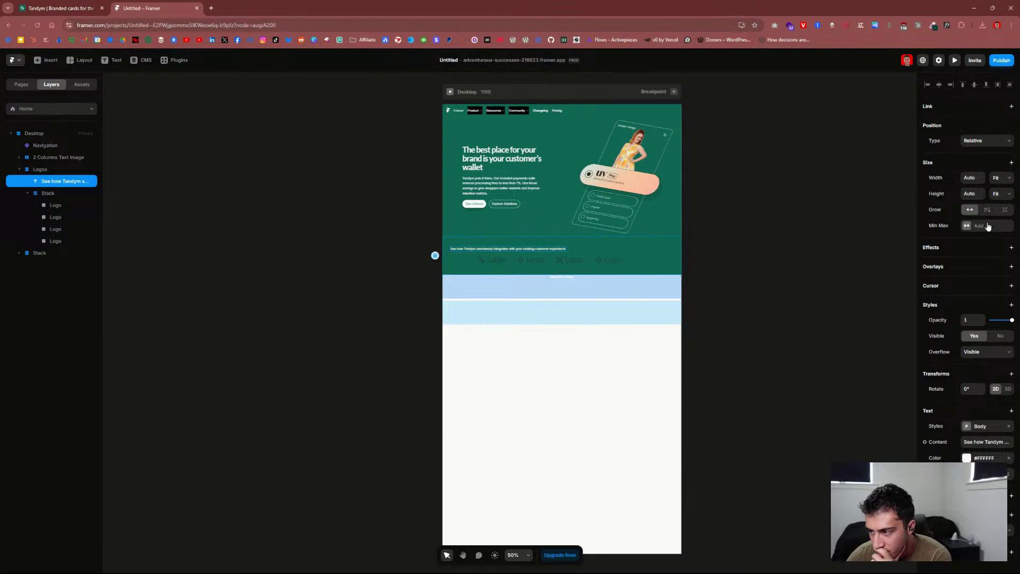
pyautogui.click(478, 261)
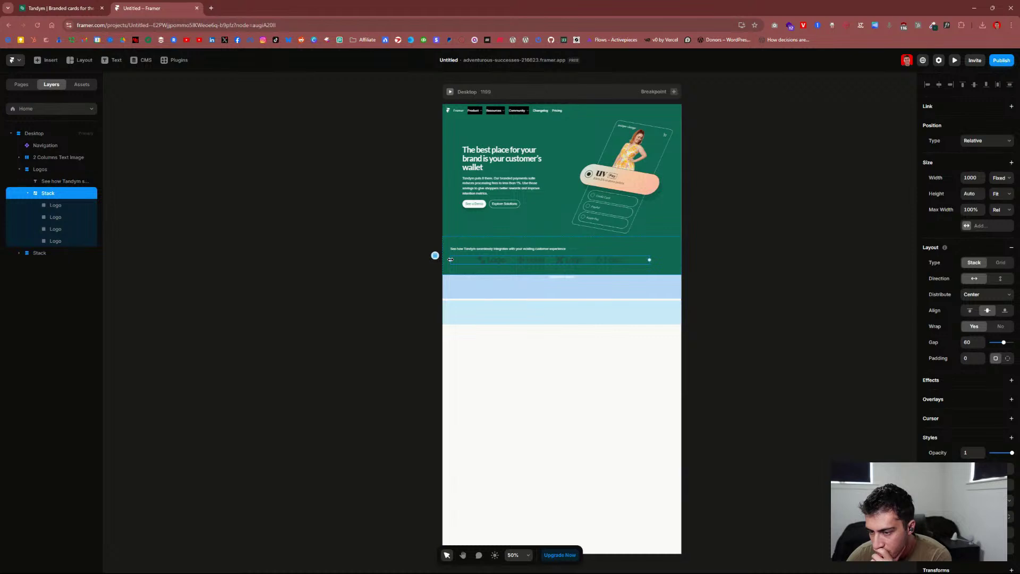
# Step: Compare the integration caption above the logo row with the original on the Tandym reference site
pyautogui.click(469, 250)
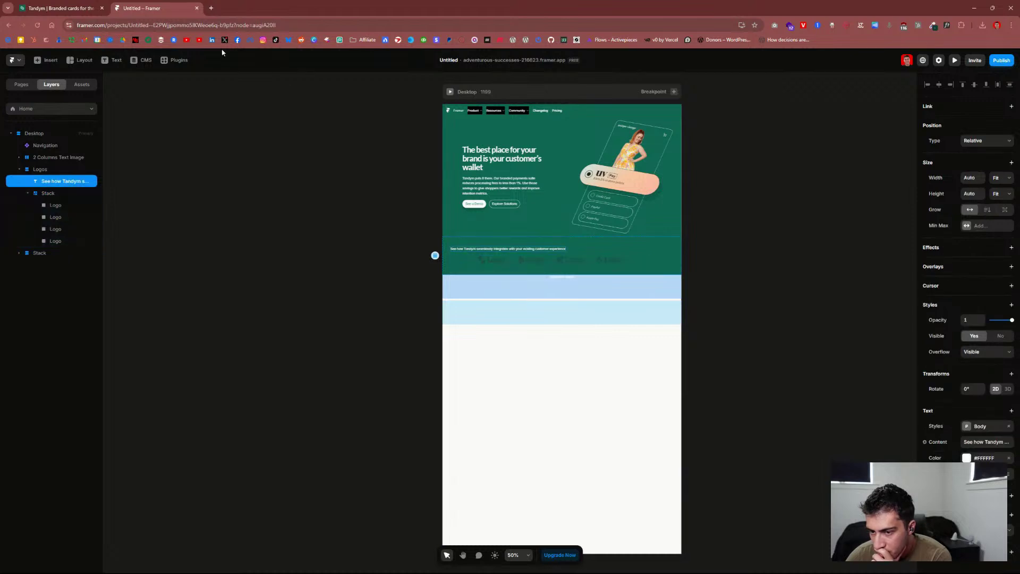
pyautogui.click(69, 9)
pyautogui.click(146, 10)
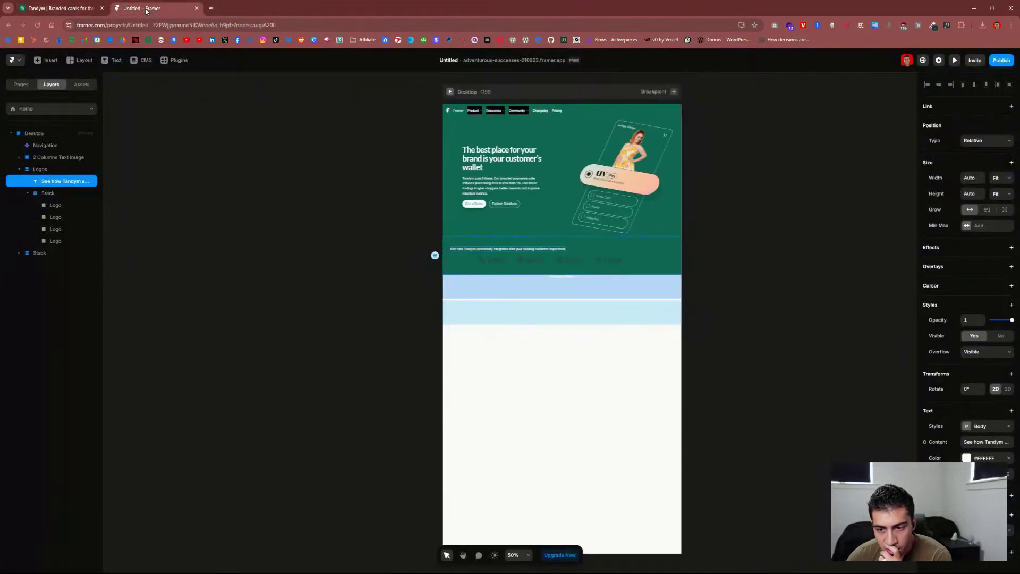
pyautogui.click(91, 10)
pyautogui.click(159, 9)
pyautogui.moveTo(520, 253); pyautogui.dragTo(538, 249)
pyautogui.hotkey('ctrl', 'z')
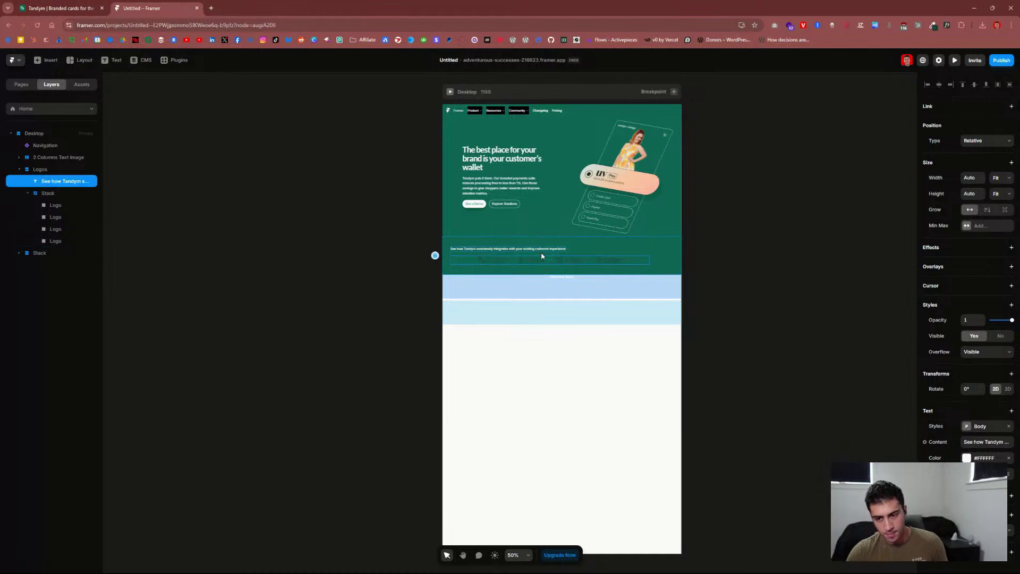
pyautogui.click(501, 243)
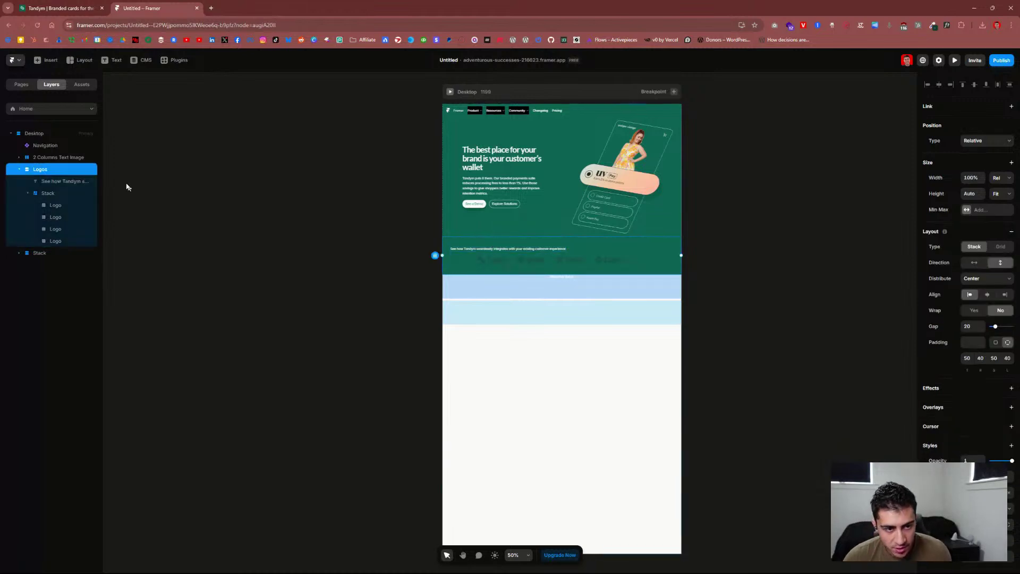
pyautogui.rightClick(63, 172)
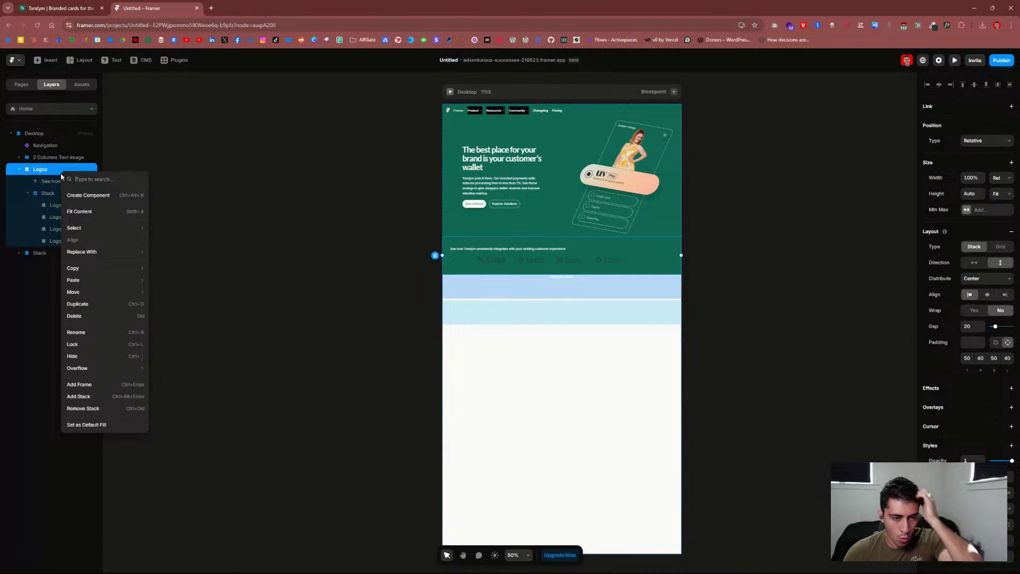
pyautogui.click(36, 298)
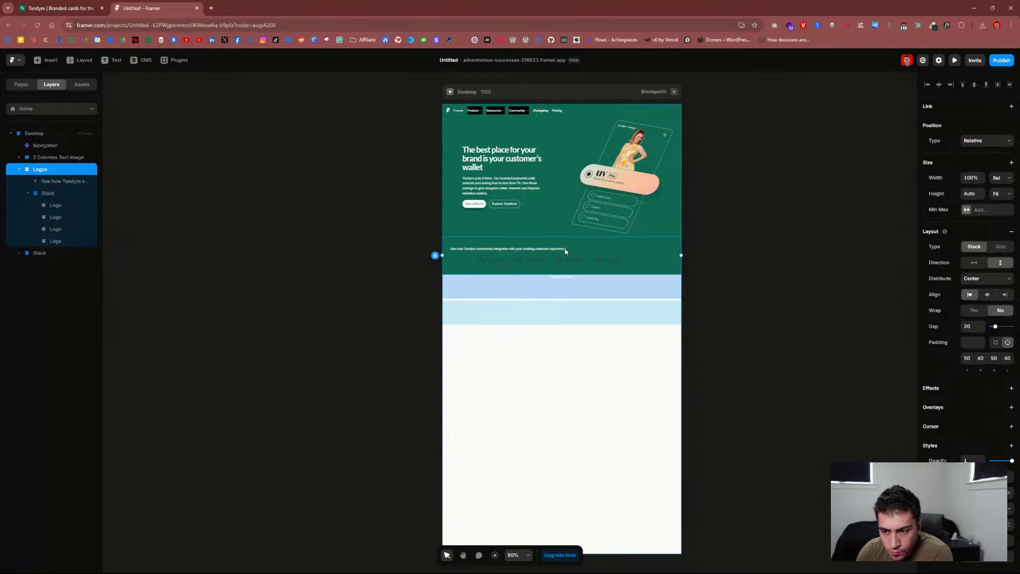
# Step: Compare the logo row and the stack holding the Maximize Value text with the matching sections on the Tandym site
pyautogui.click(542, 263)
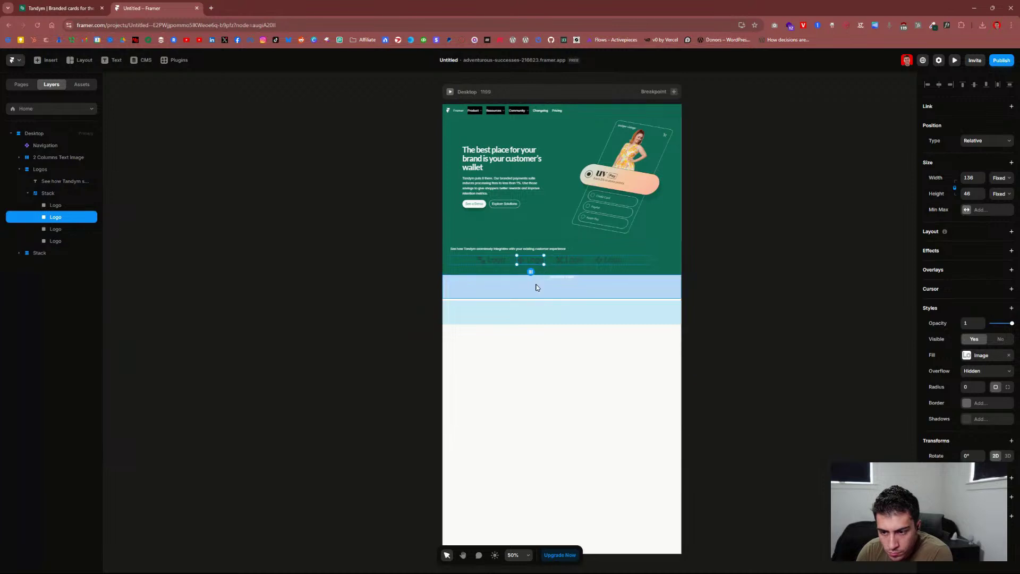
pyautogui.click(550, 287)
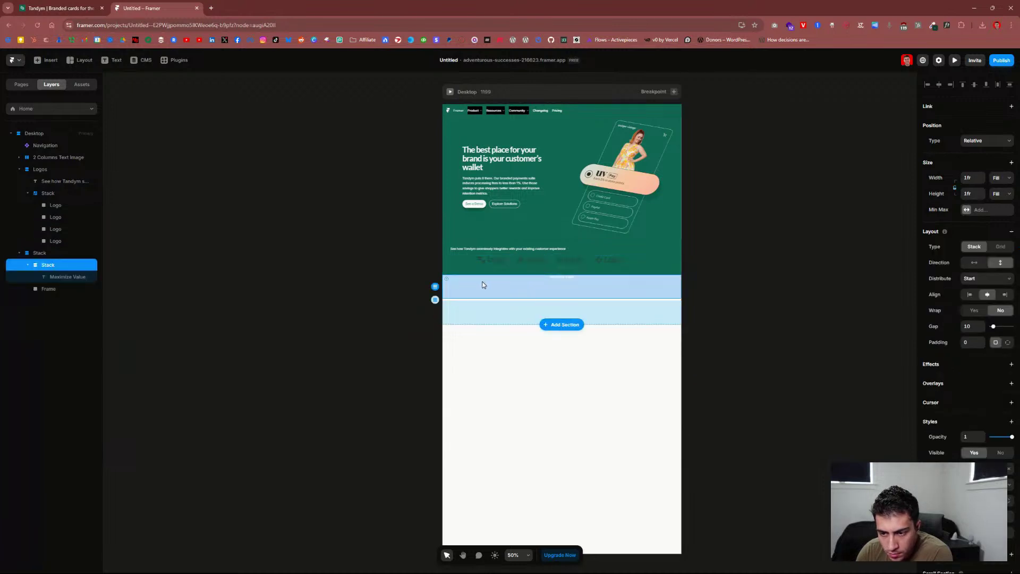
pyautogui.click(75, 8)
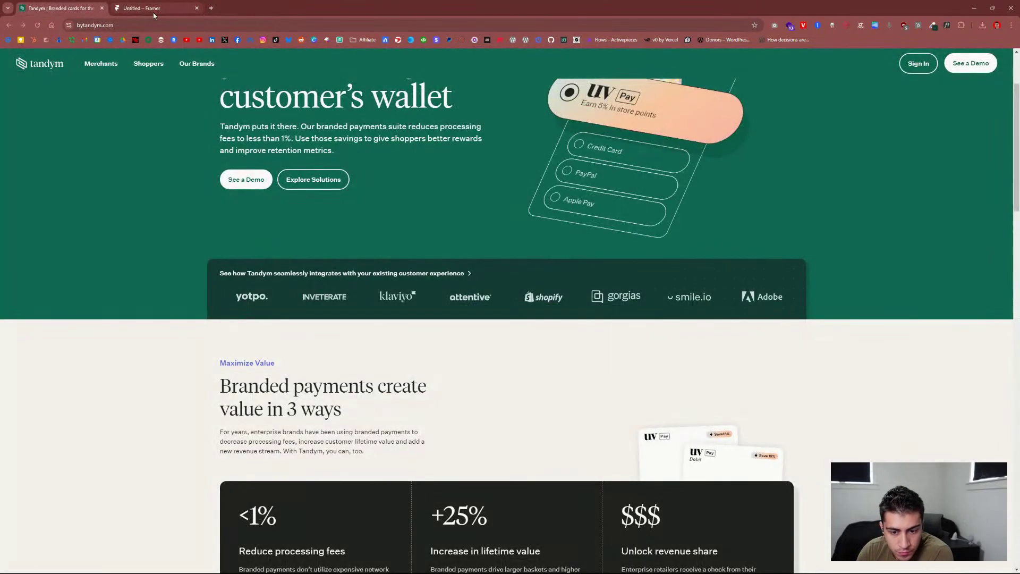
pyautogui.click(153, 12)
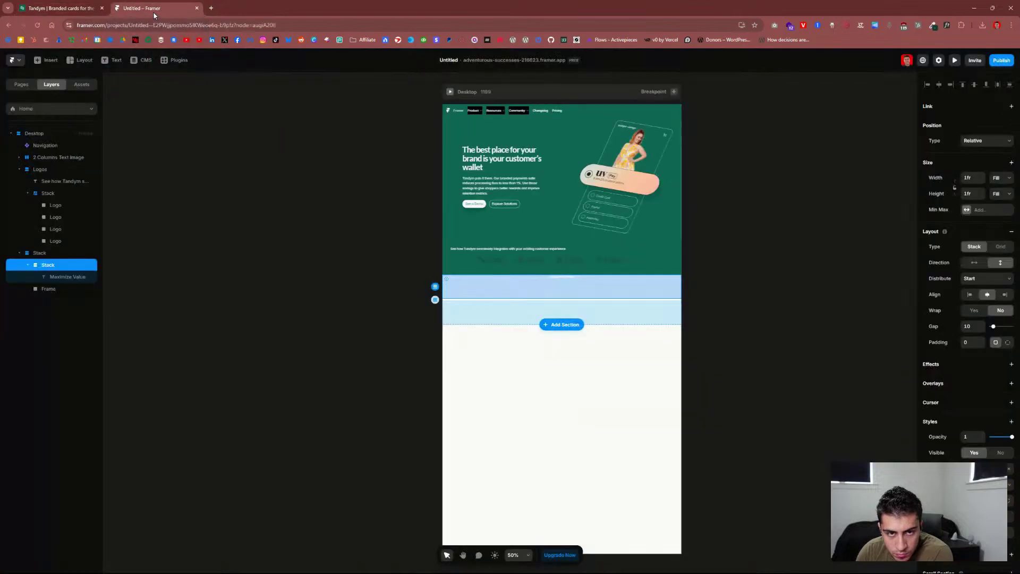
# Step: Look through the ready-made page templates for a suitable layout, checking the Tandym site's Maximize Value section for reference
pyautogui.click(91, 62)
pyautogui.click(46, 60)
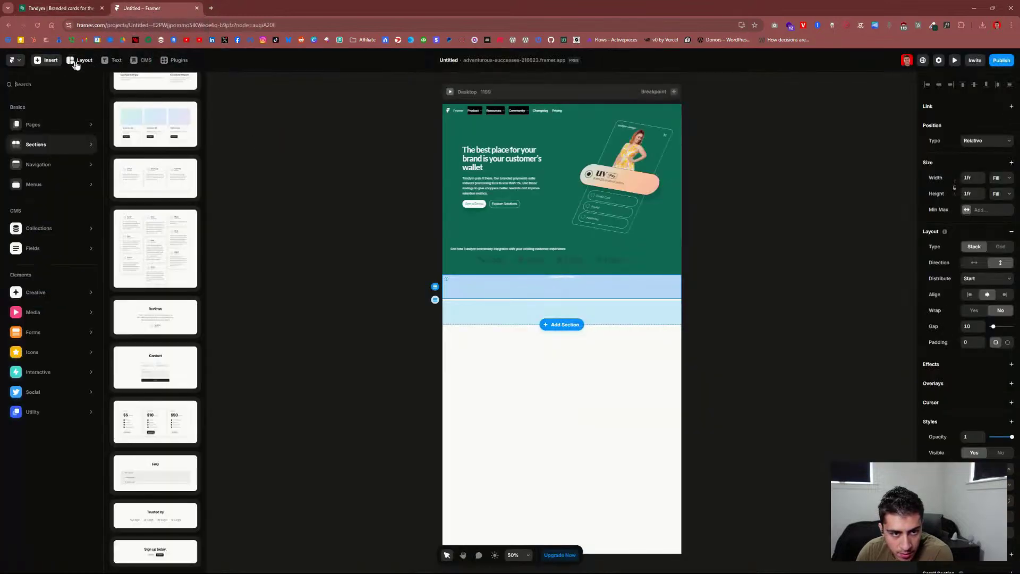
pyautogui.click(55, 124)
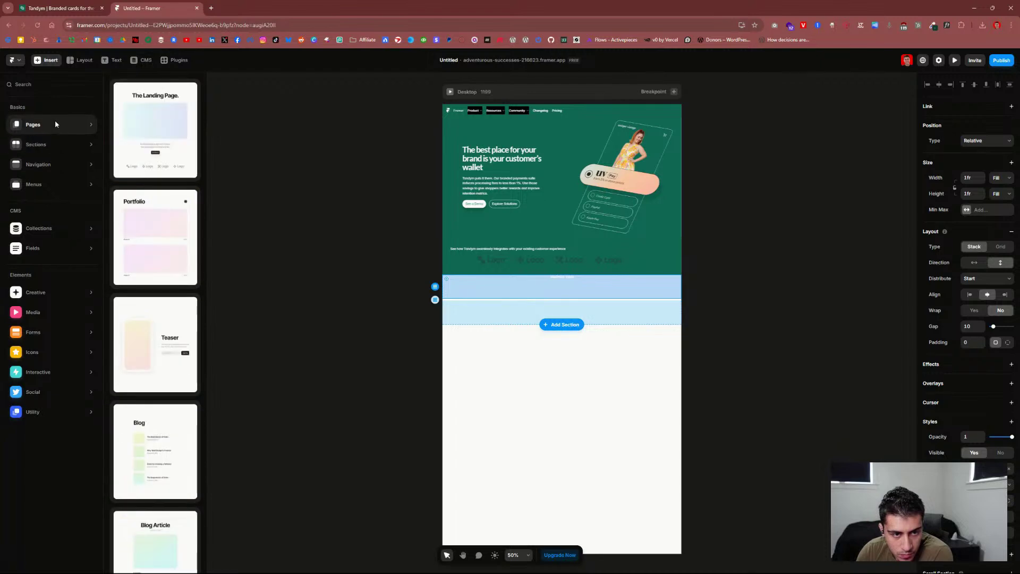
pyautogui.click(61, 8)
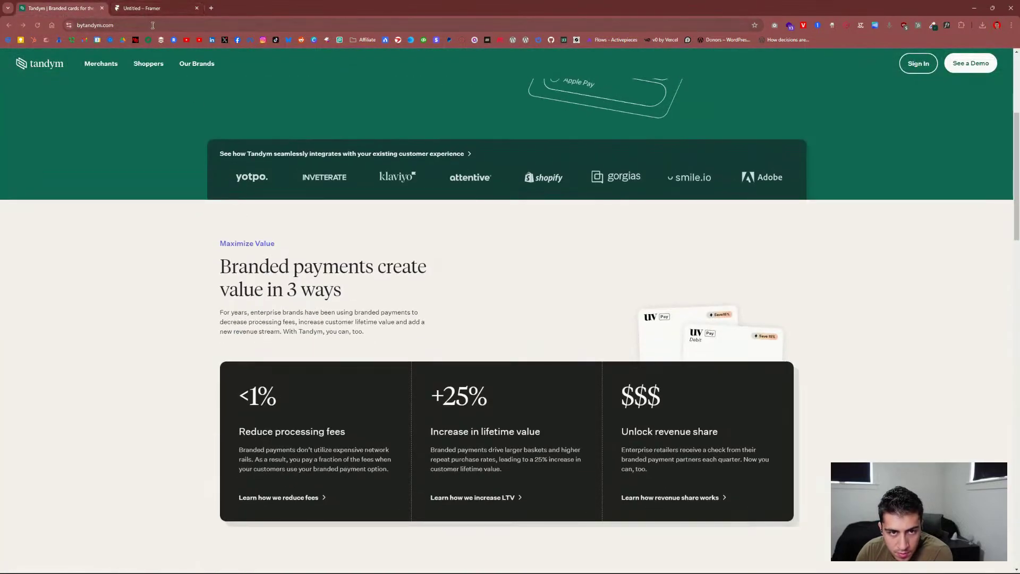
pyautogui.click(149, 15)
pyautogui.scroll(-4, 160, 237)
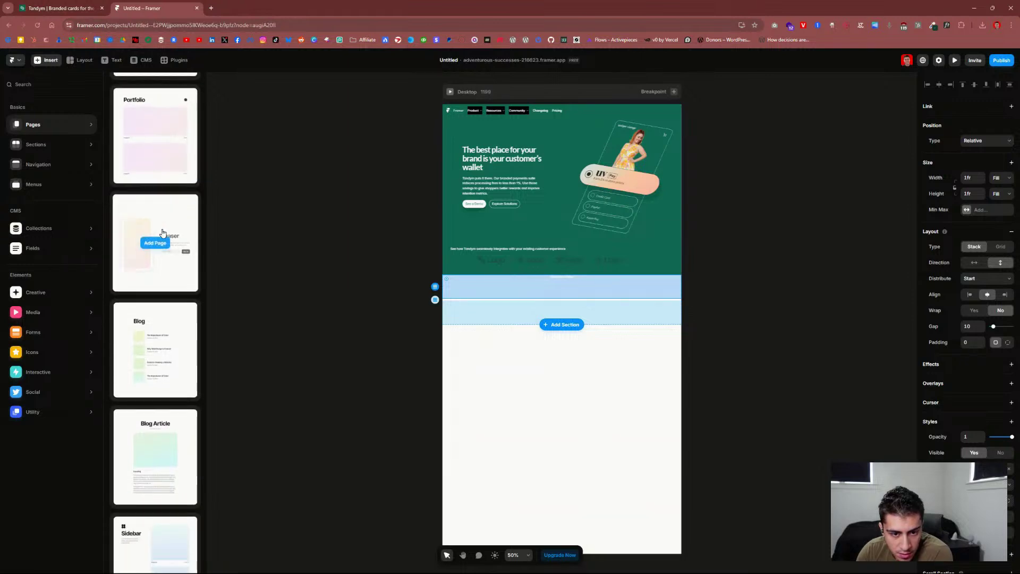
pyautogui.scroll(-9, 163, 233)
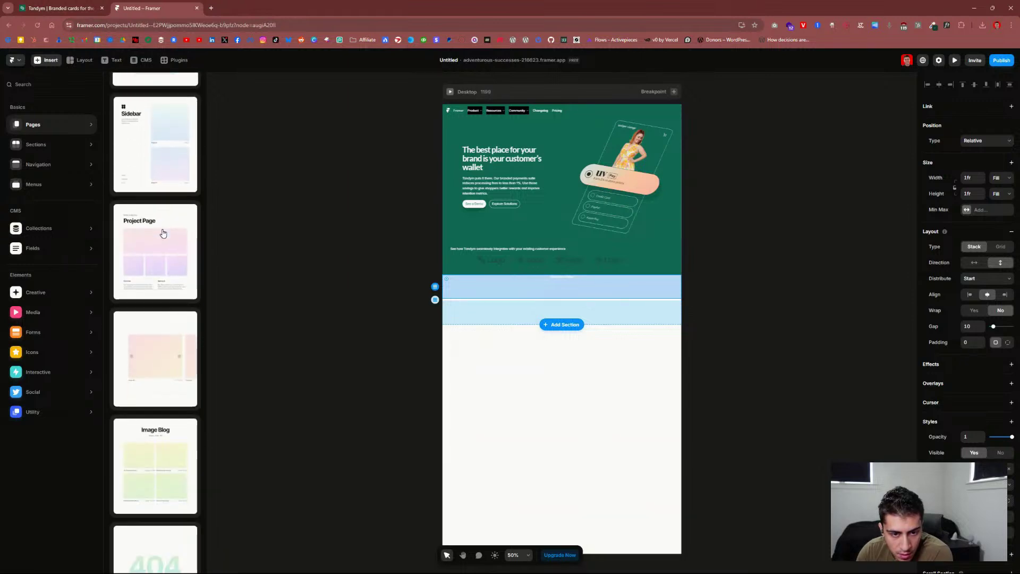
pyautogui.scroll(-10, 163, 234)
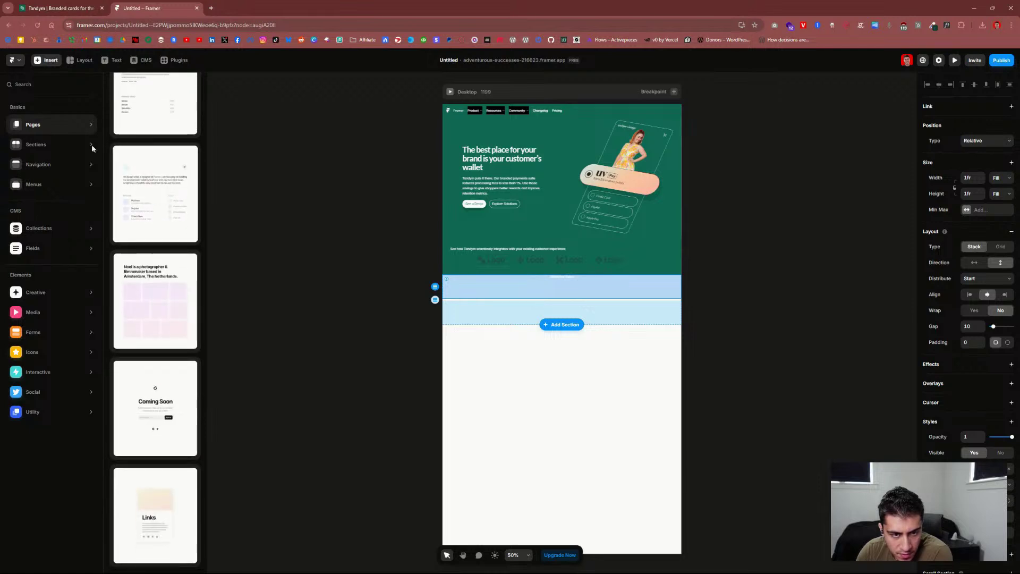
# Step: Look through the ready-made section layouts and the interactive elements for something suited to the next part of the page
pyautogui.click(65, 144)
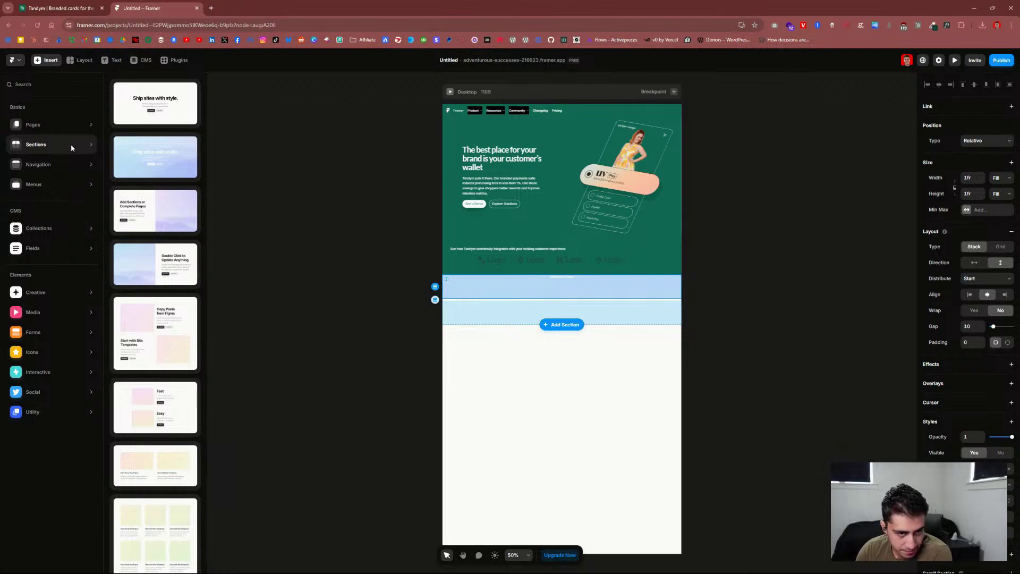
pyautogui.moveTo(73, 161)
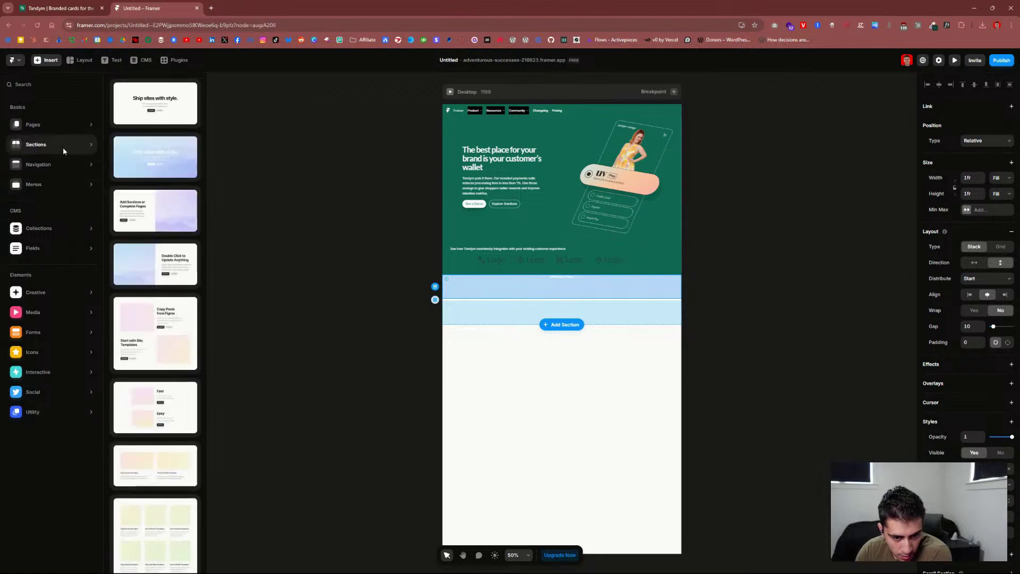
pyautogui.moveTo(62, 128)
pyautogui.moveTo(59, 180)
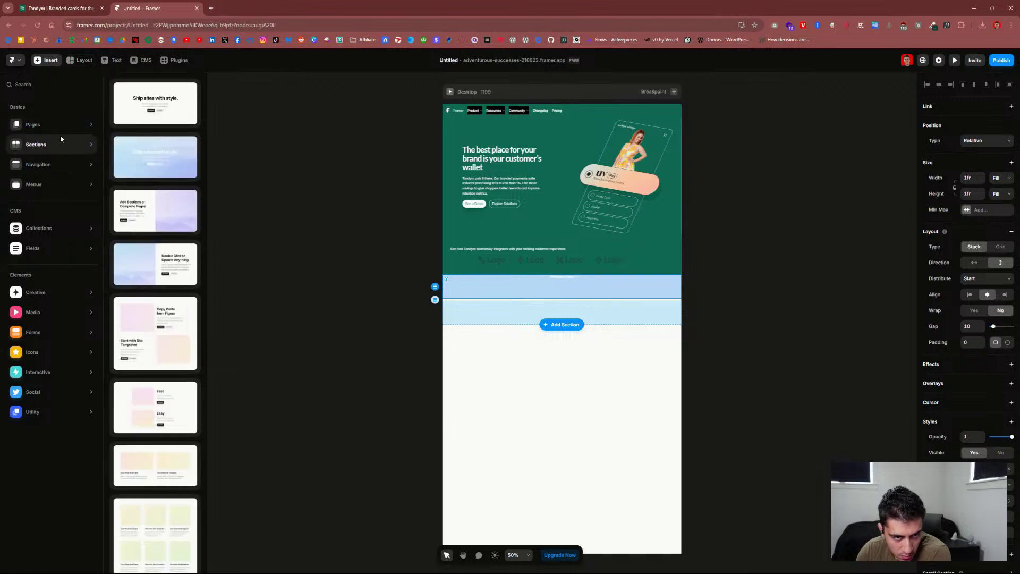
pyautogui.scroll(-5, 166, 206)
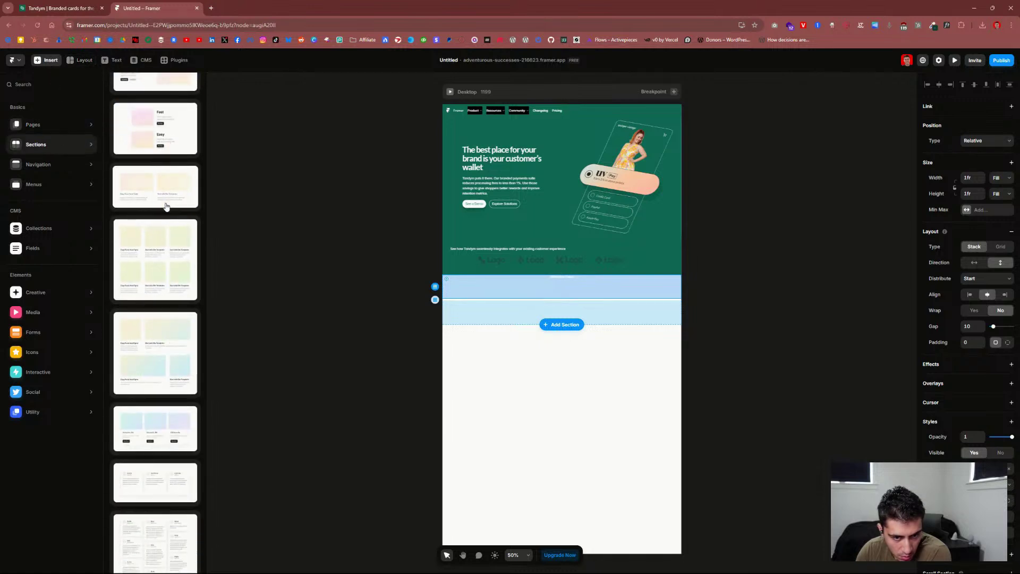
pyautogui.scroll(-6, 166, 206)
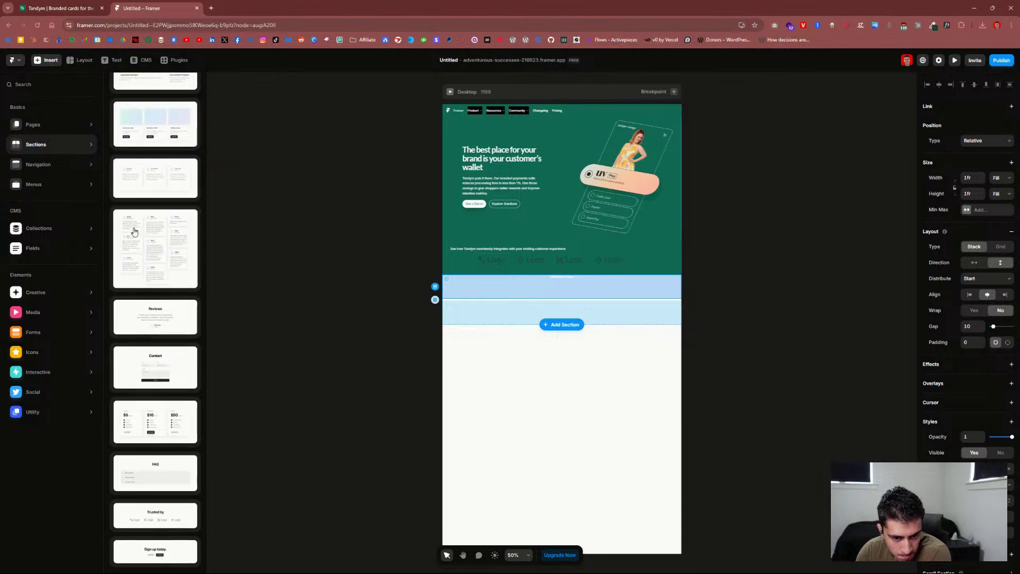
pyautogui.moveTo(53, 372)
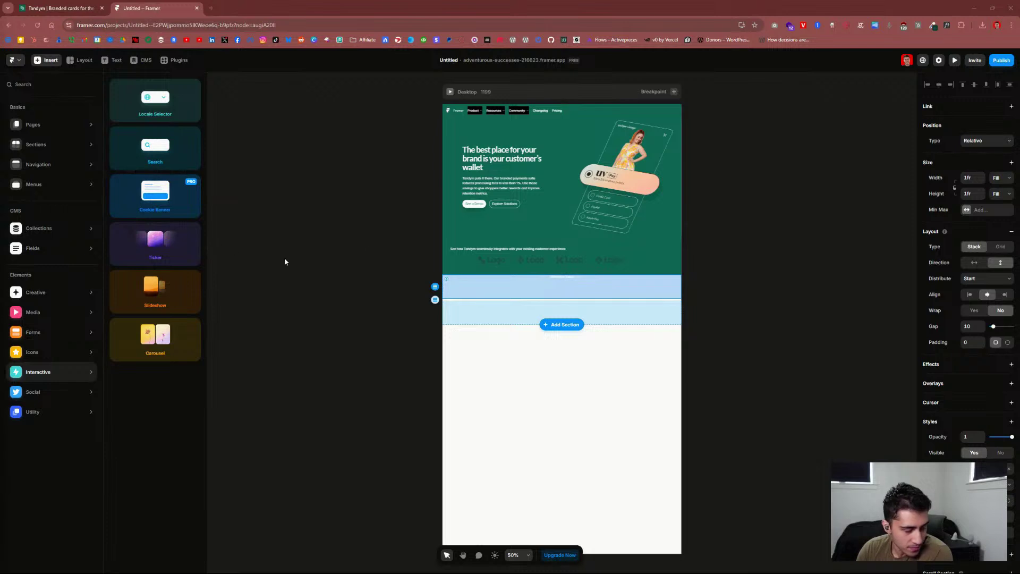
# Step: Open the page's Navigation component for editing and inspect the Links stack inside its default variant
pyautogui.click(611, 113)
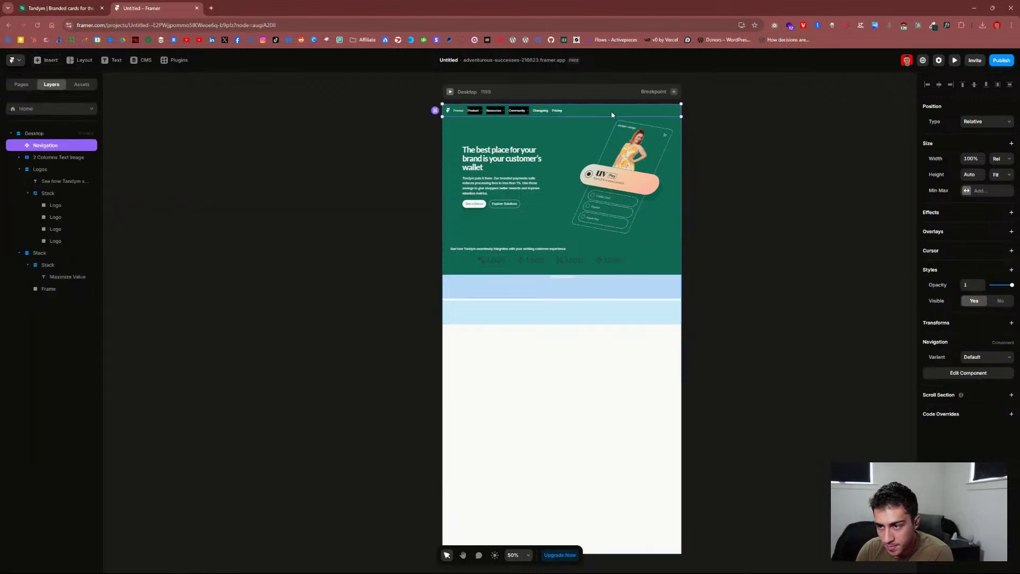
pyautogui.doubleClick(611, 114)
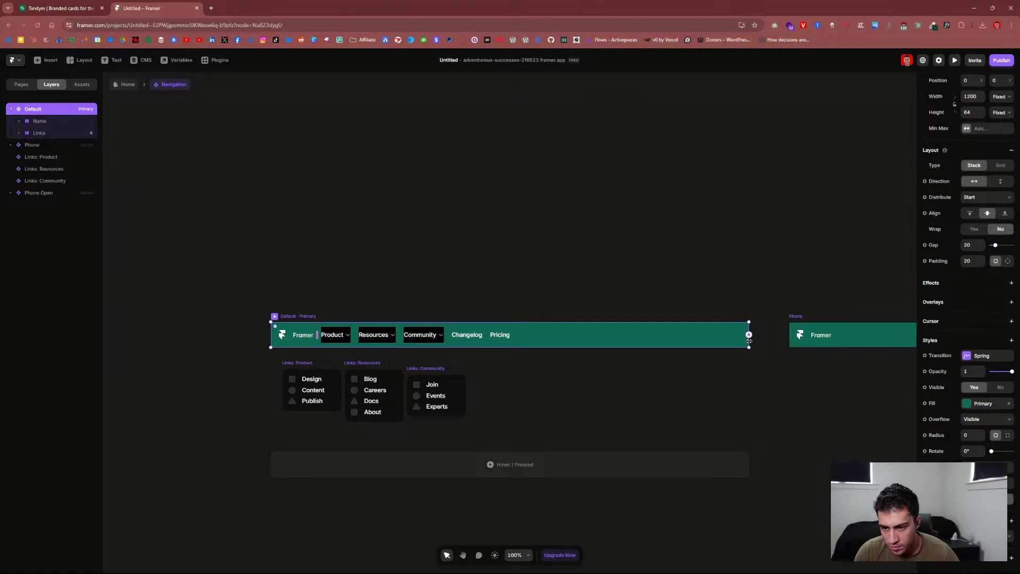
pyautogui.moveTo(749, 341); pyautogui.dragTo(664, 338)
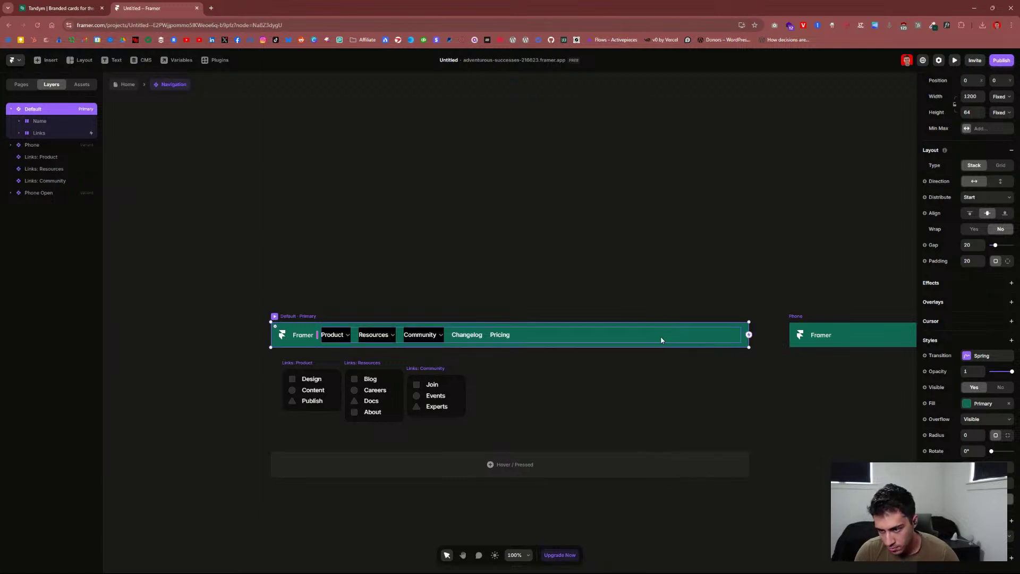
pyautogui.click(690, 340)
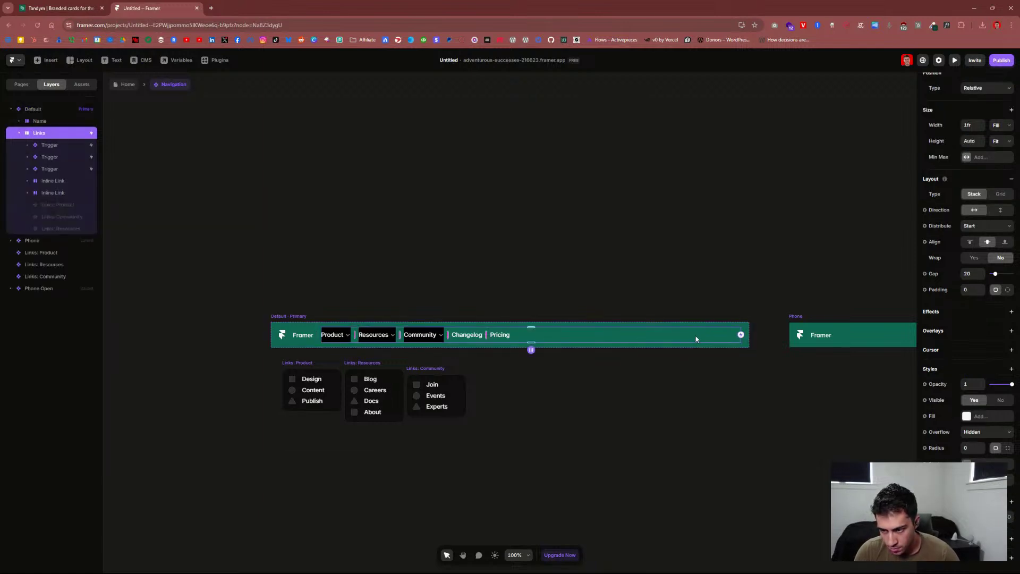
pyautogui.click(63, 309)
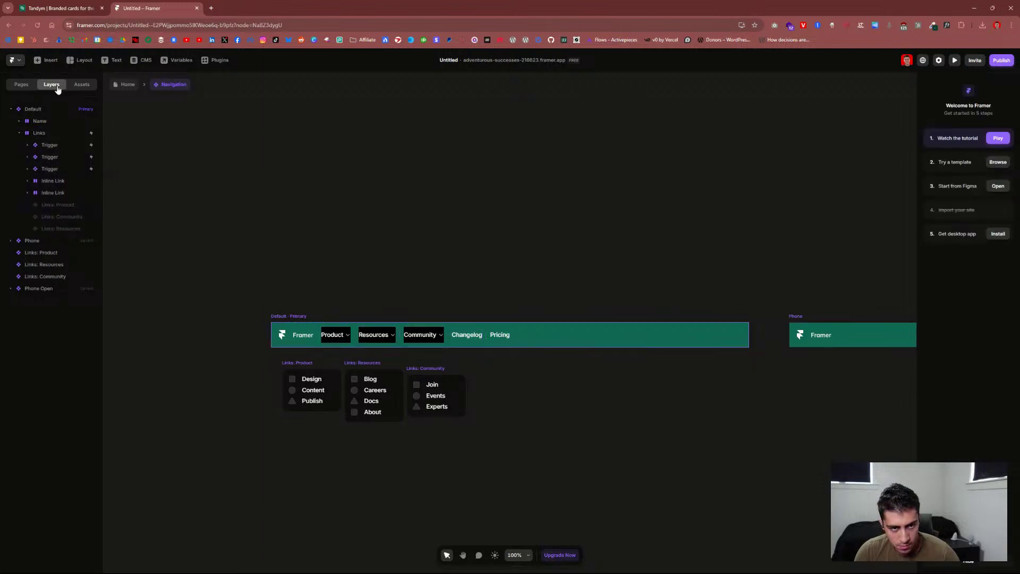
# Step: Review the project's assets and layers, and examine the insertable page, media, interactive, social and utility elements
pyautogui.click(84, 87)
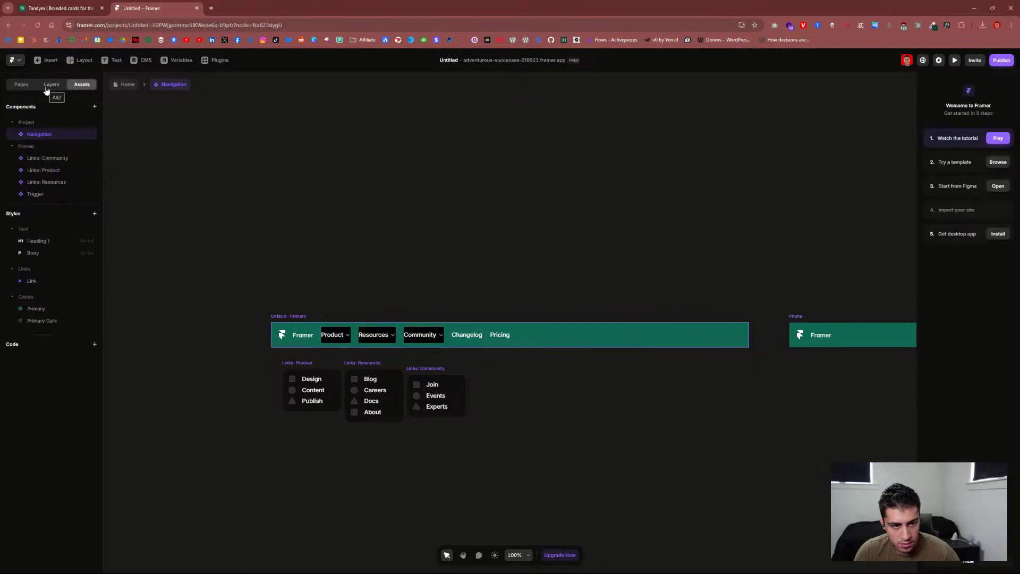
pyautogui.click(47, 88)
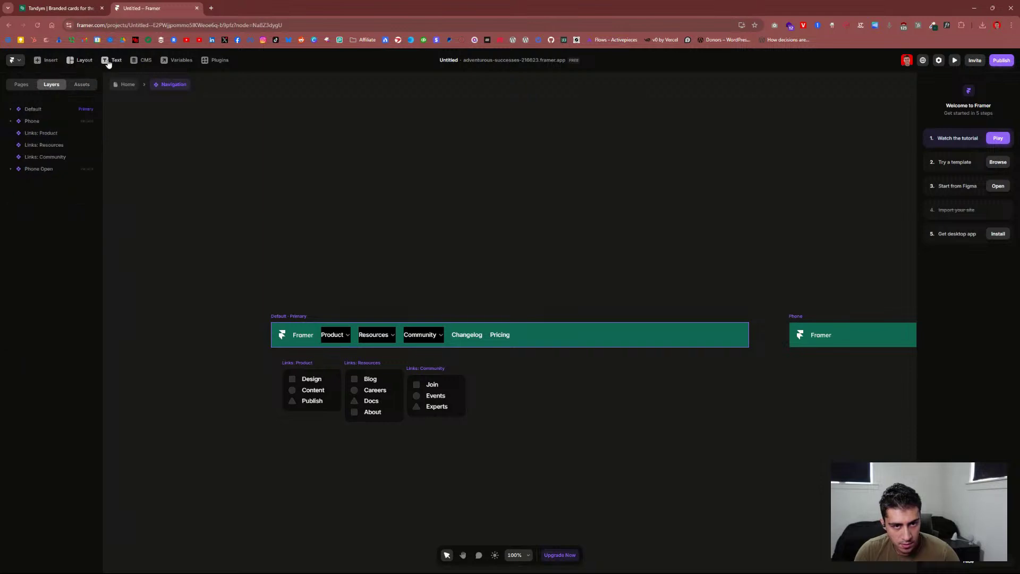
pyautogui.click(54, 64)
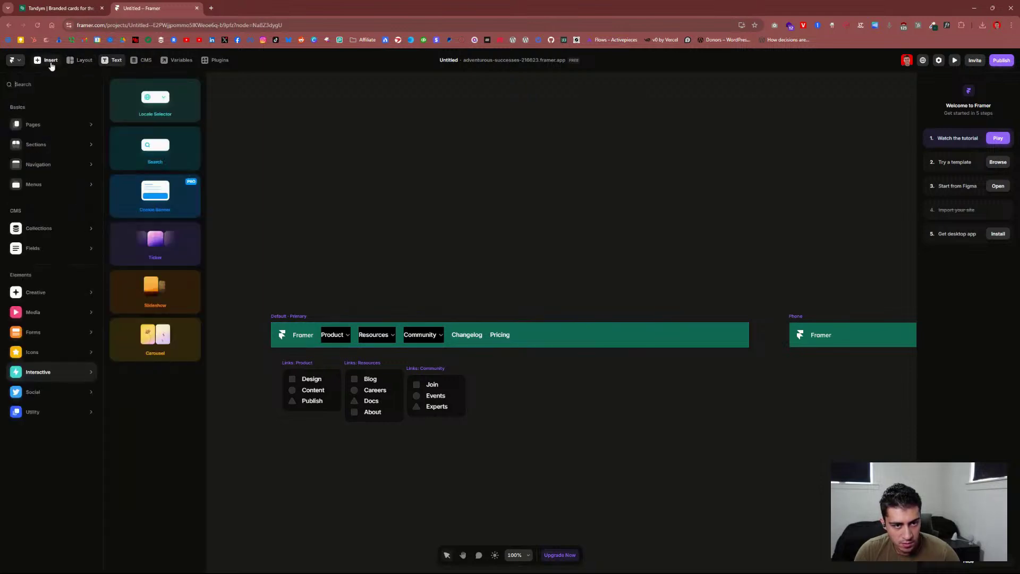
pyautogui.moveTo(89, 148)
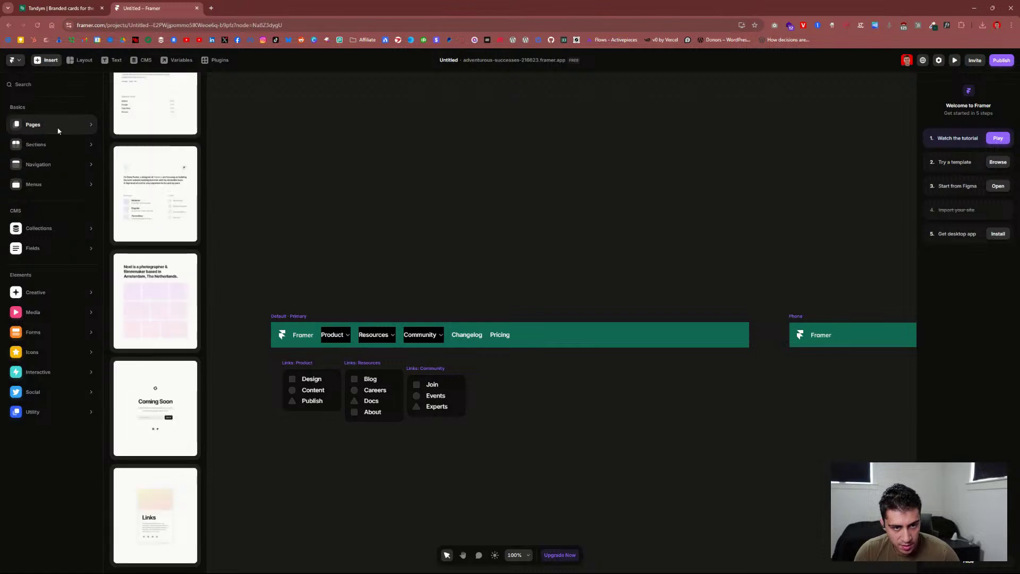
pyautogui.moveTo(53, 293)
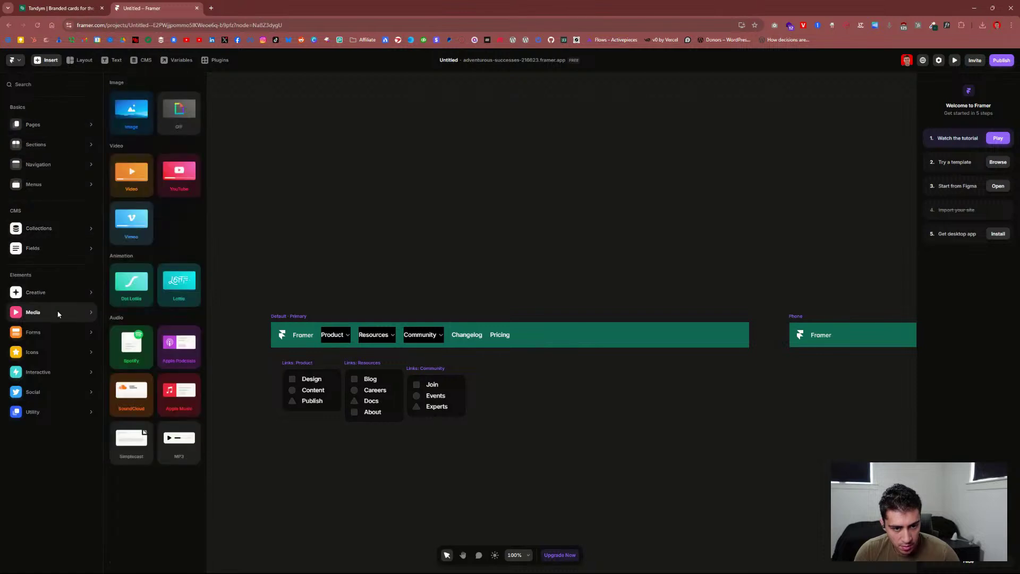
pyautogui.moveTo(61, 347)
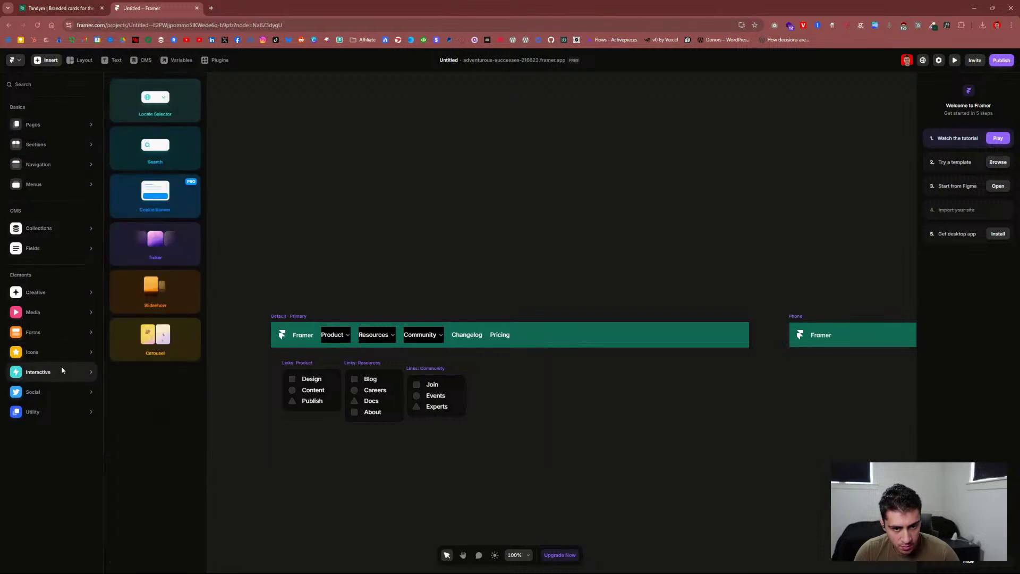
pyautogui.moveTo(62, 368)
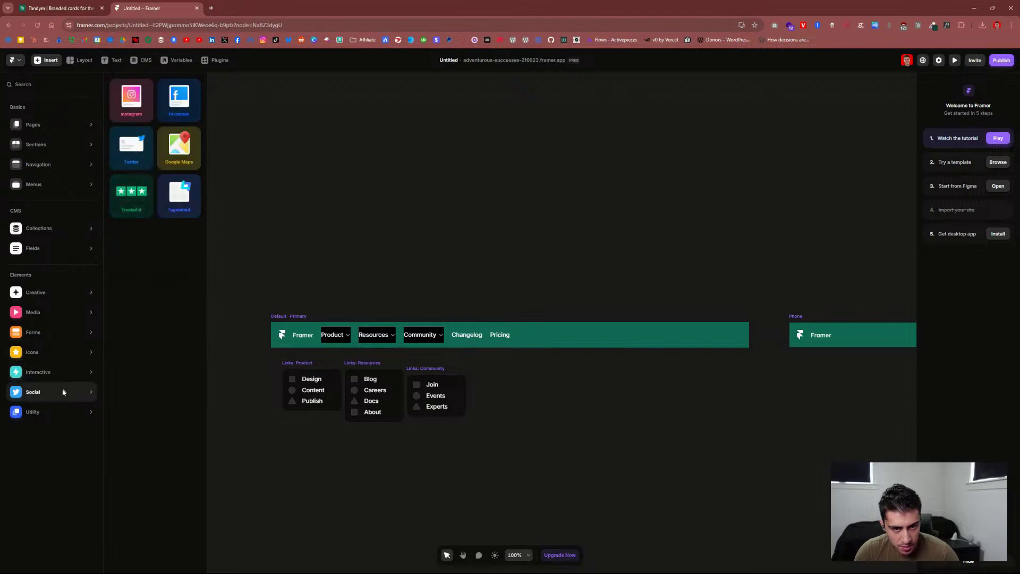
pyautogui.moveTo(55, 409)
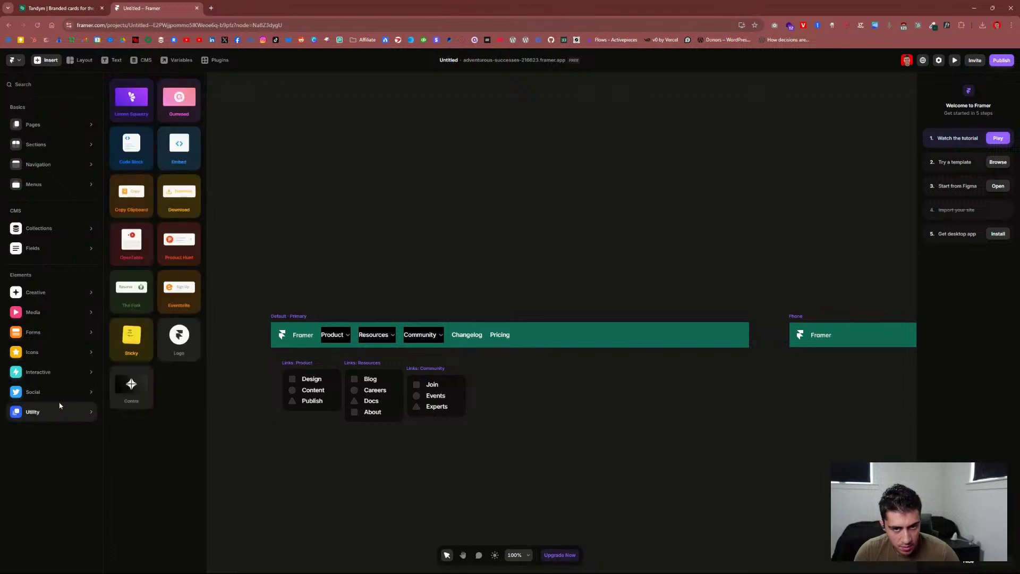
# Step: Look through the insertable navigation bars, menus, sections and page templates, checking the Tandym site for reference
pyautogui.moveTo(46, 151)
pyautogui.moveTo(69, 165)
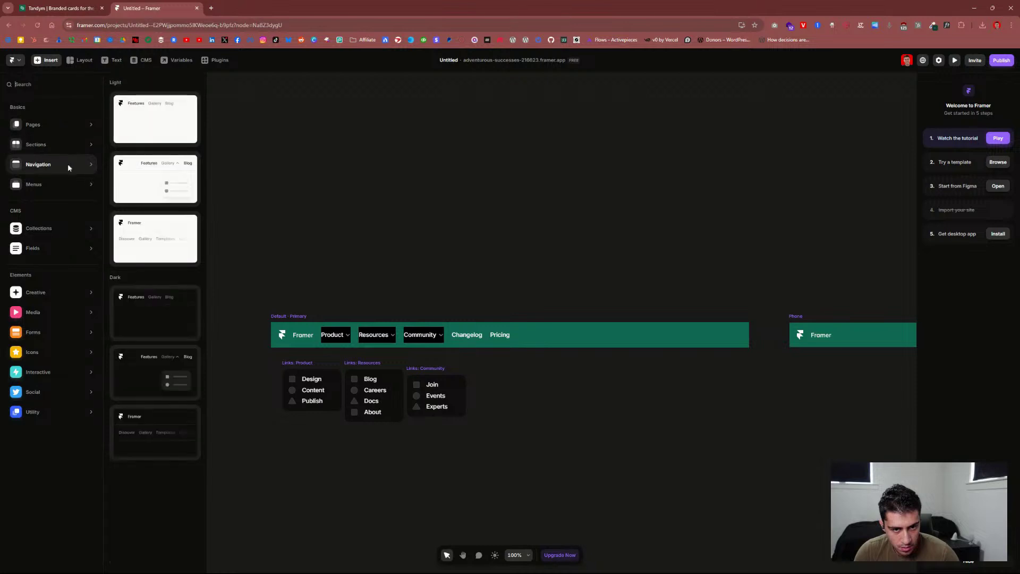
pyautogui.moveTo(48, 191)
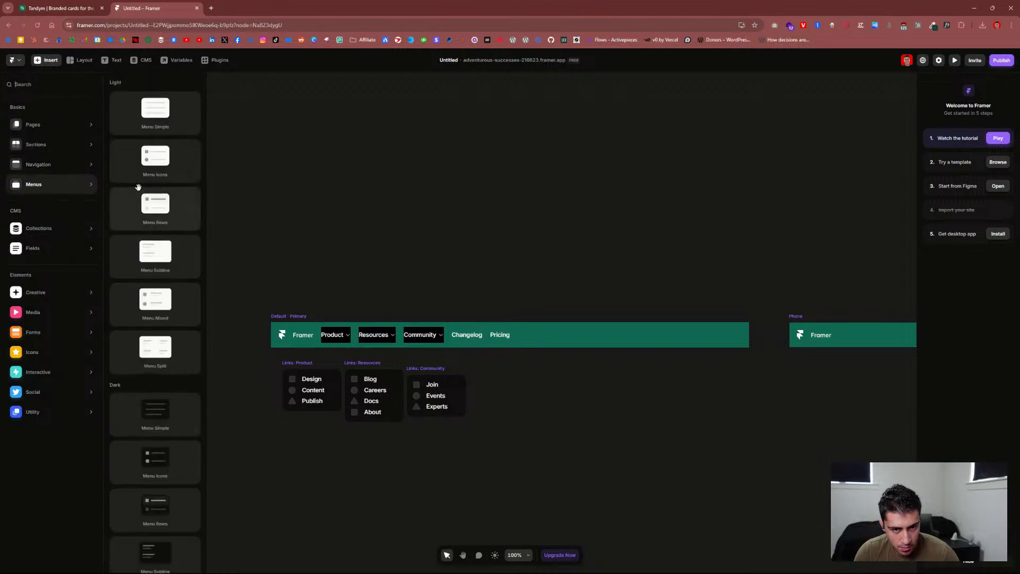
pyautogui.scroll(-3, 143, 188)
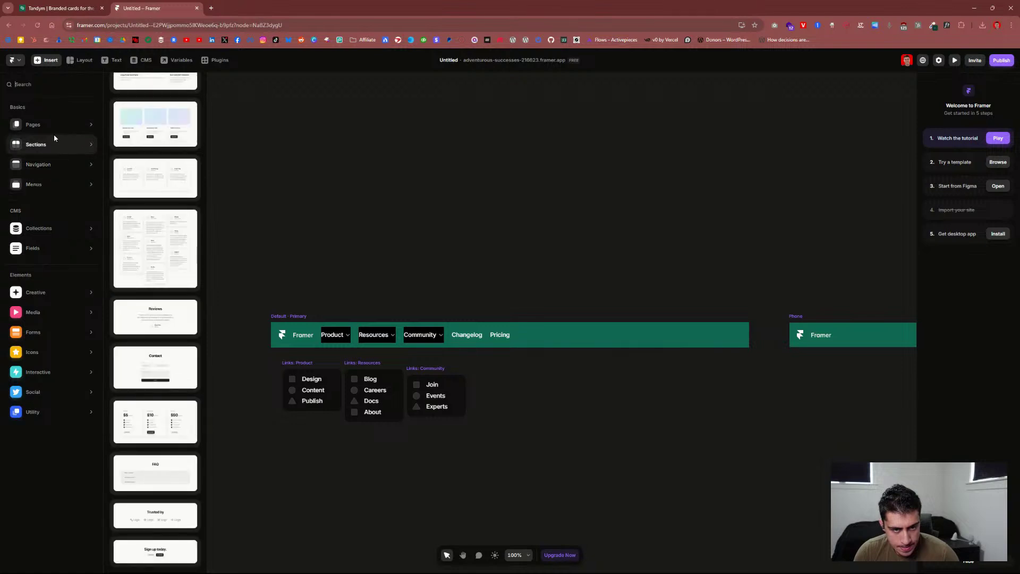
pyautogui.moveTo(55, 129)
pyautogui.scroll(10, 154, 159)
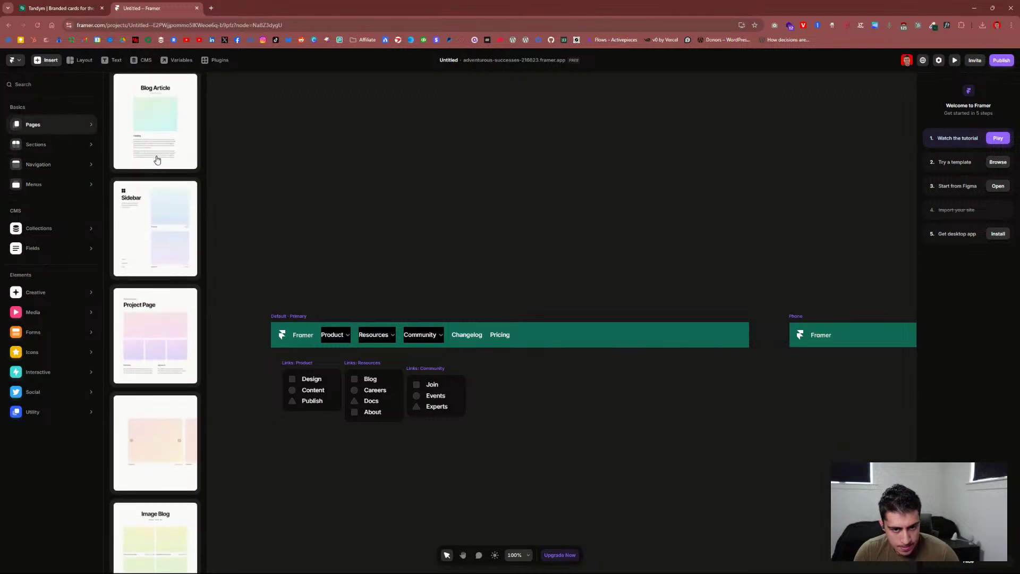
pyautogui.scroll(-10, 163, 169)
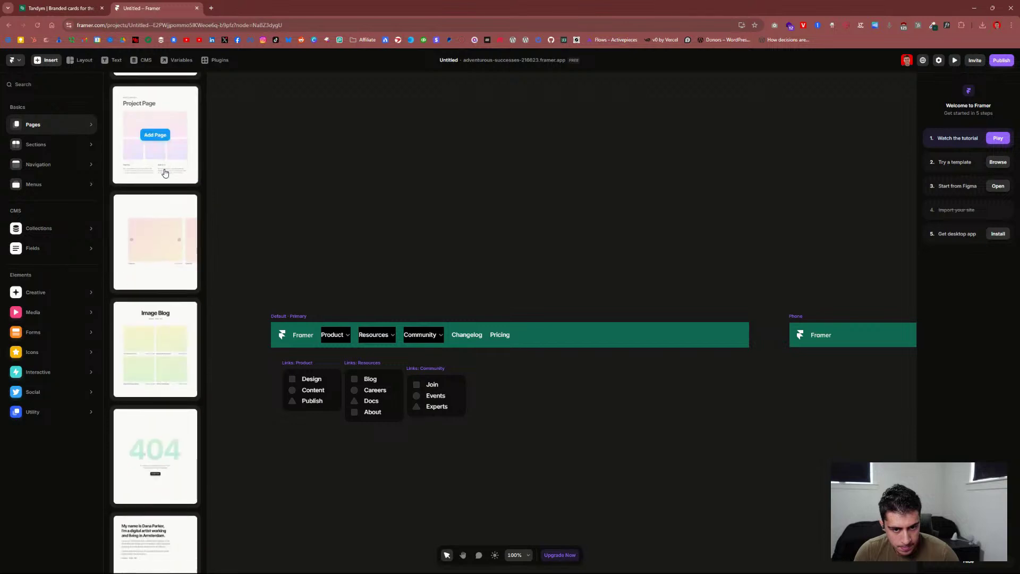
pyautogui.scroll(-5, 166, 173)
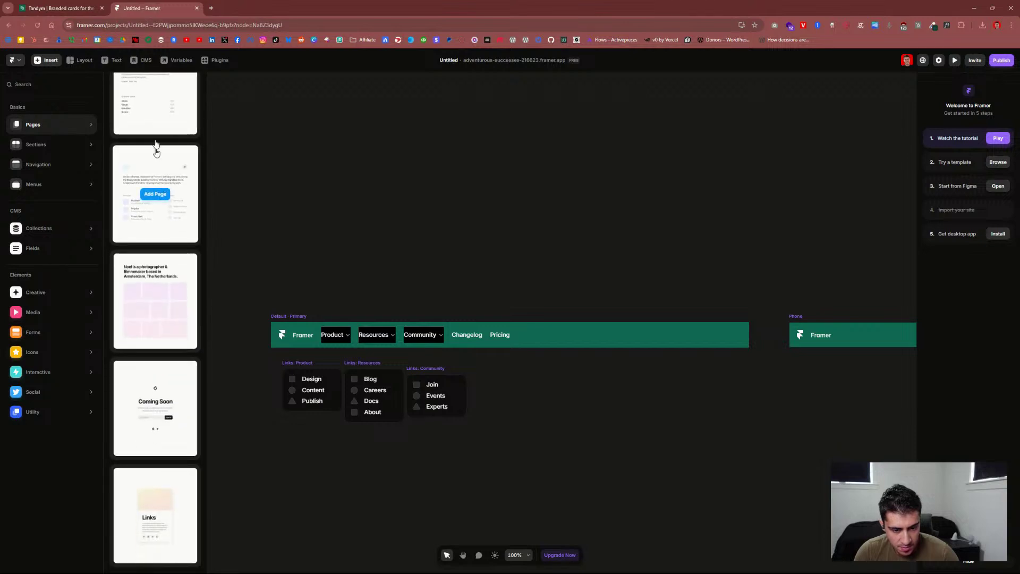
pyautogui.click(52, 7)
pyautogui.click(141, 8)
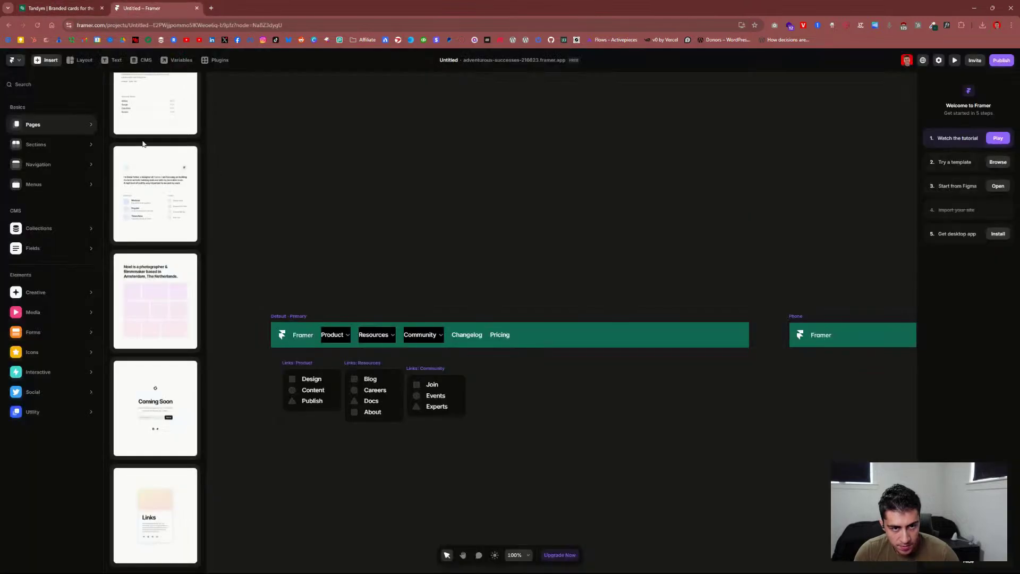
pyautogui.click(35, 62)
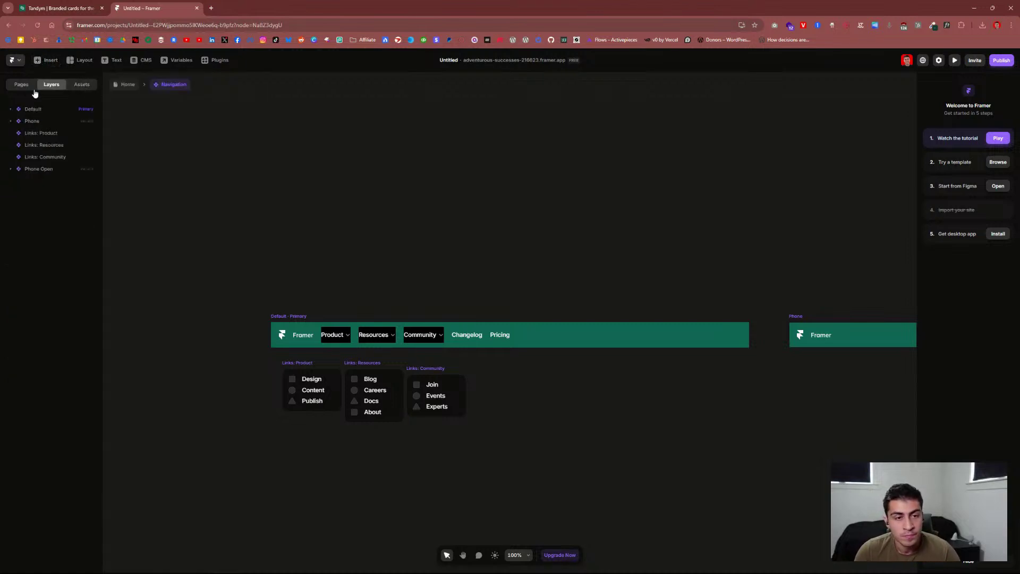
# Step: Return to the Home page and inspect the layers of its hero section, logo row and navigation bar
pyautogui.click(127, 85)
pyautogui.click(510, 204)
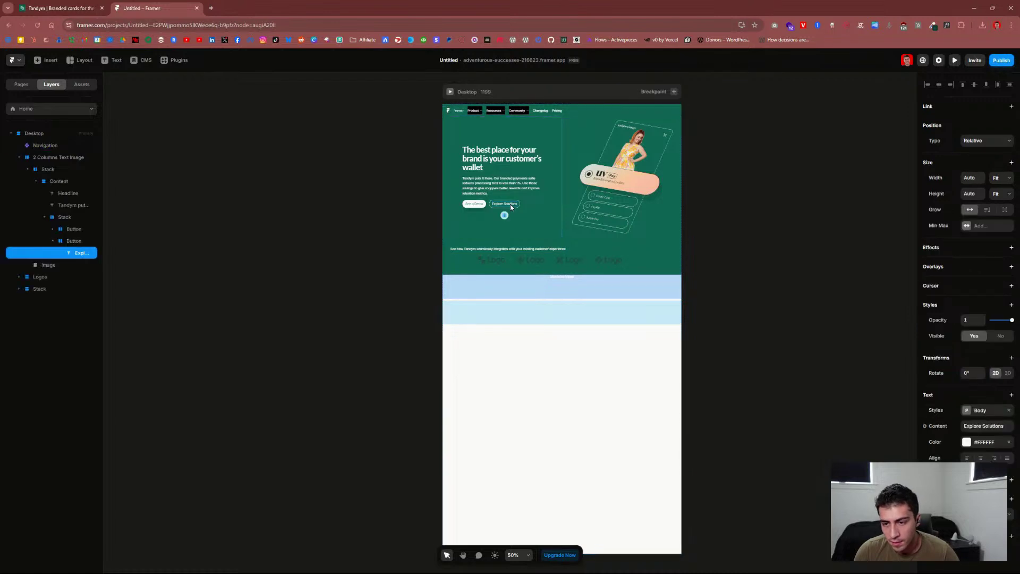
pyautogui.click(58, 230)
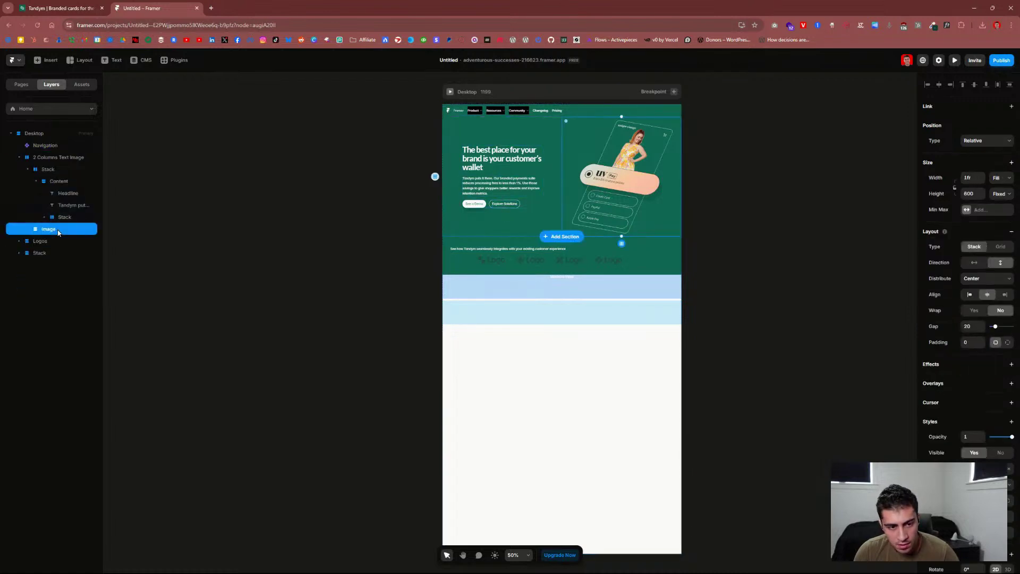
pyautogui.click(53, 242)
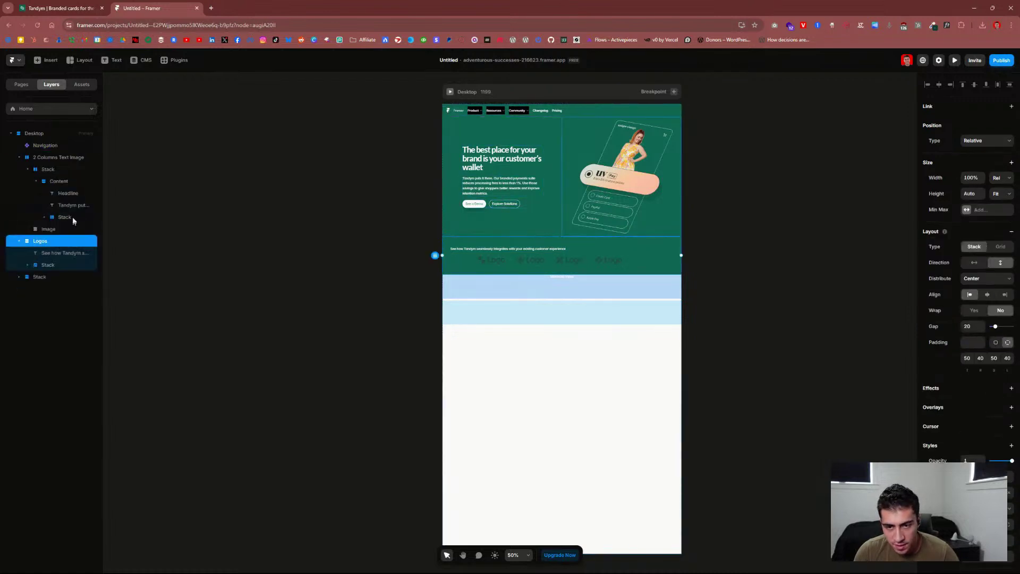
pyautogui.click(55, 168)
pyautogui.click(59, 157)
pyautogui.click(45, 145)
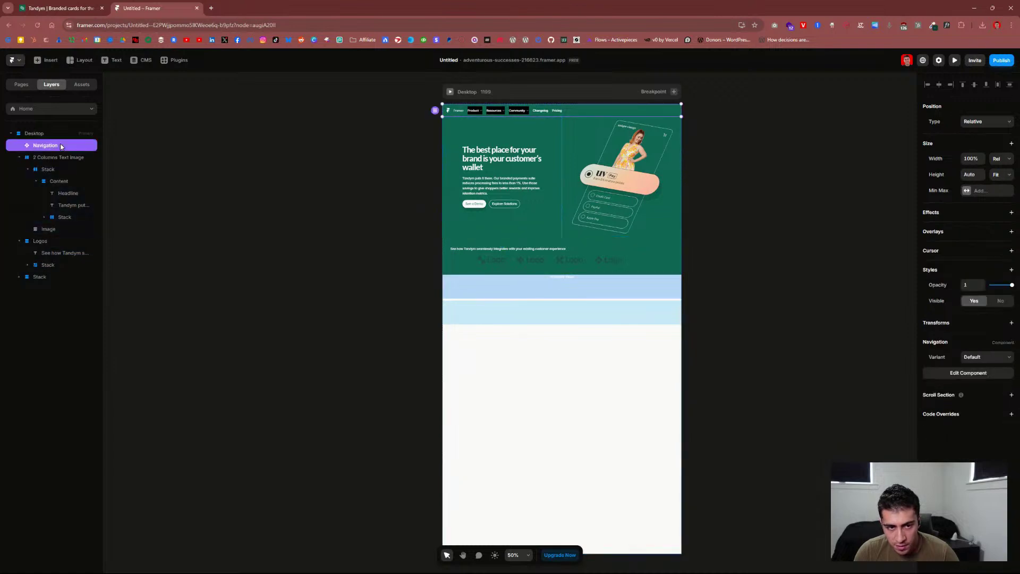
pyautogui.click(61, 204)
pyautogui.click(66, 196)
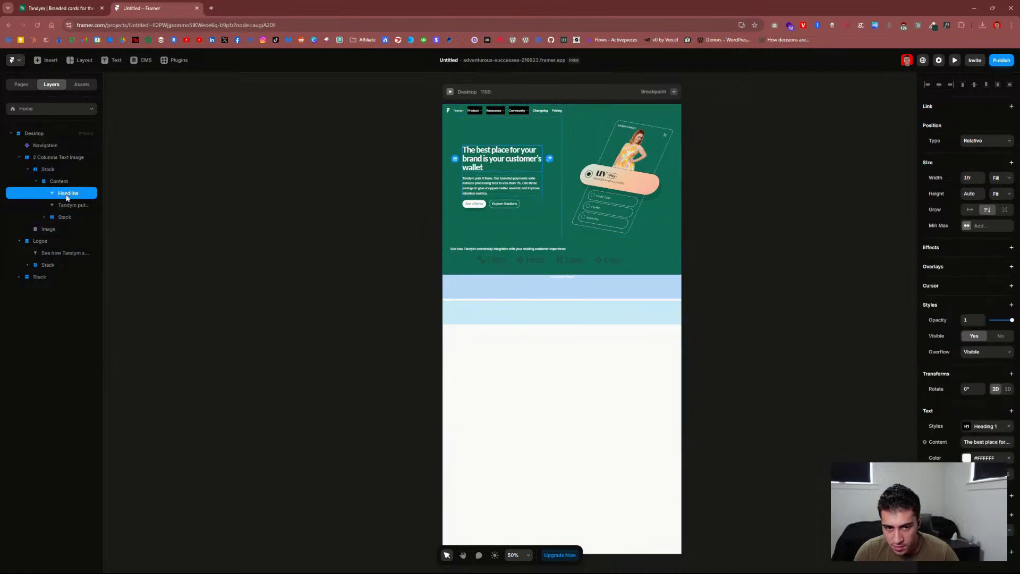
# Step: Copy the stack holding the See a Demo and Explore Solutions buttons from the hero content
pyautogui.click(65, 218)
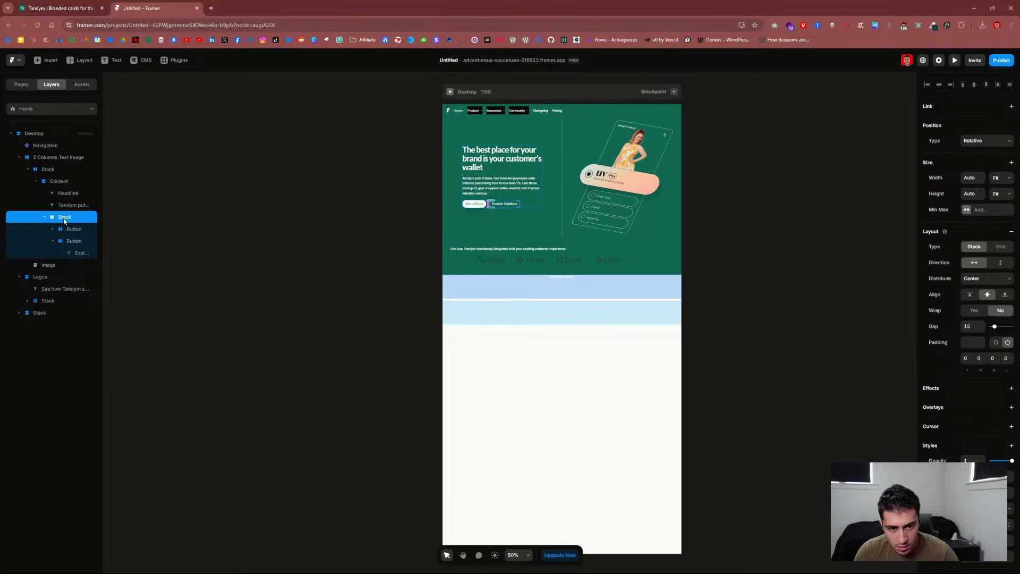
pyautogui.rightClick(65, 221)
pyautogui.moveTo(89, 322)
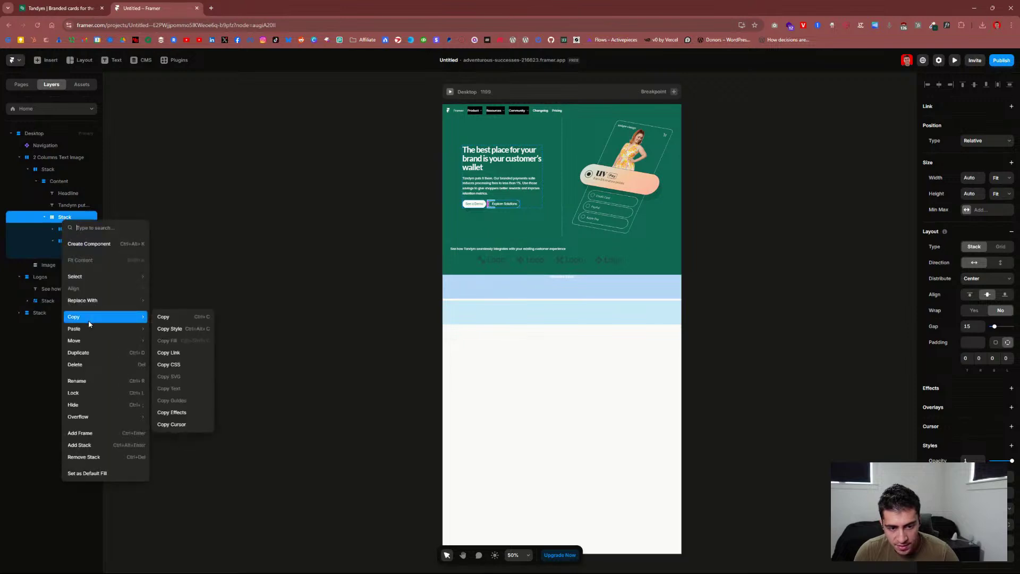
pyautogui.click(171, 316)
# Step: Open the Navigation component and paste the copied button stack into the default variant's Links stack, allowing clipboard access
pyautogui.click(36, 145)
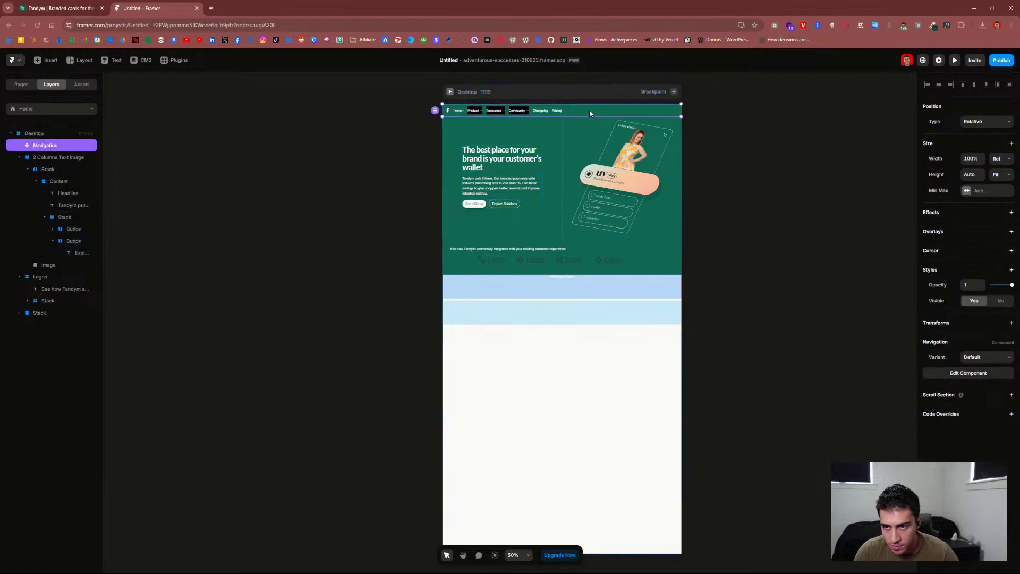
pyautogui.click(28, 146)
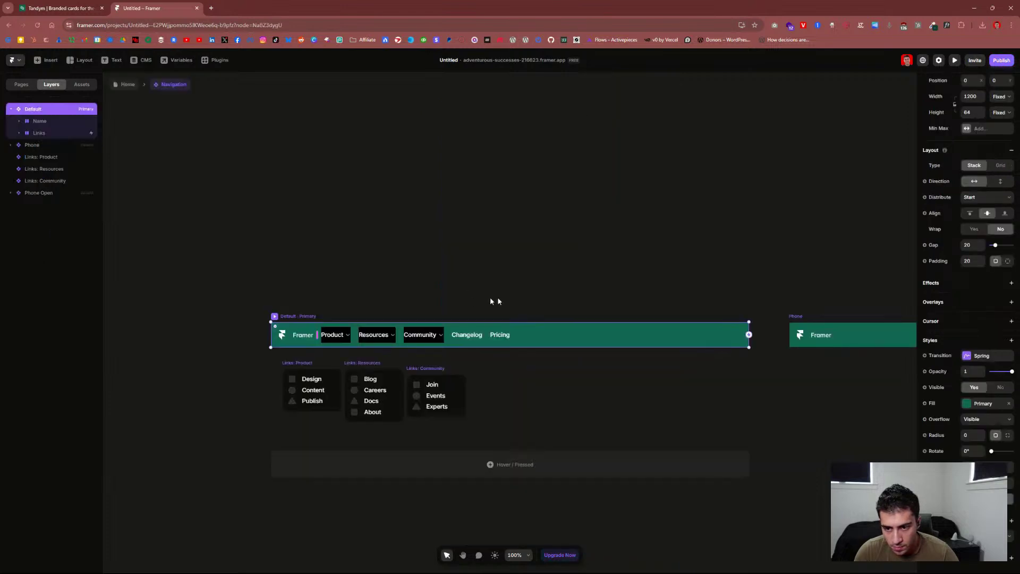
pyautogui.rightClick(633, 337)
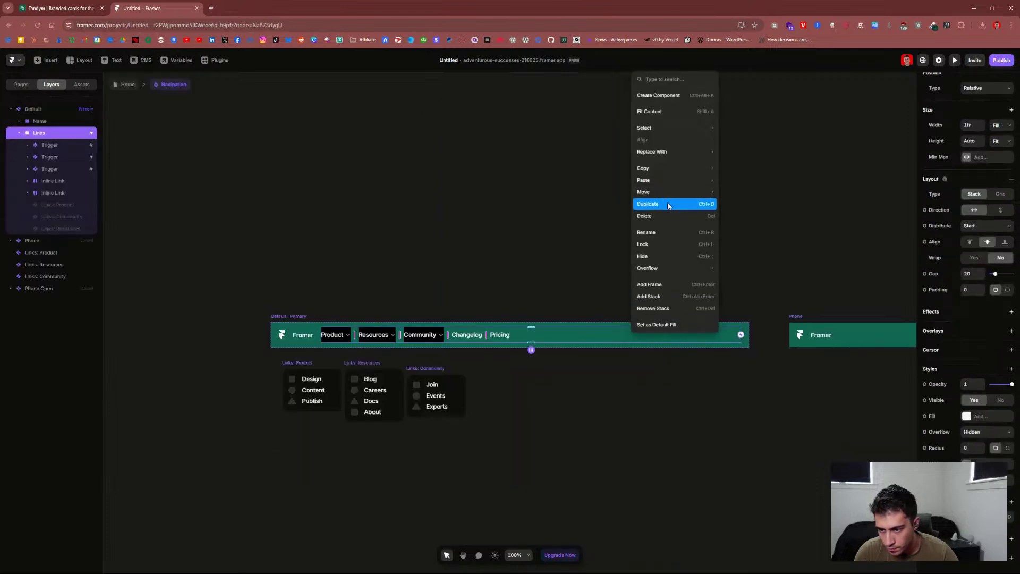
pyautogui.moveTo(672, 186)
pyautogui.click(739, 180)
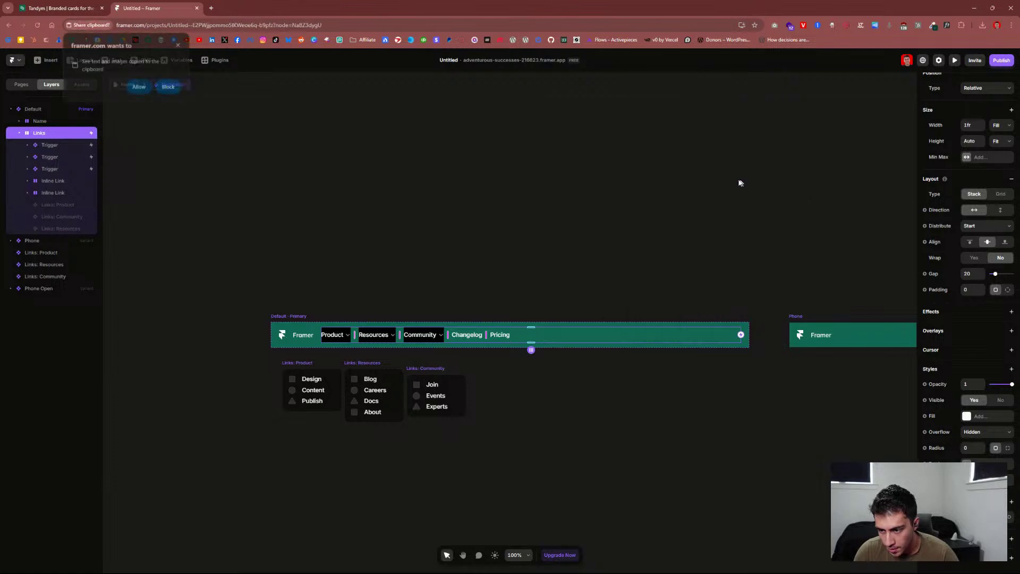
pyautogui.click(139, 90)
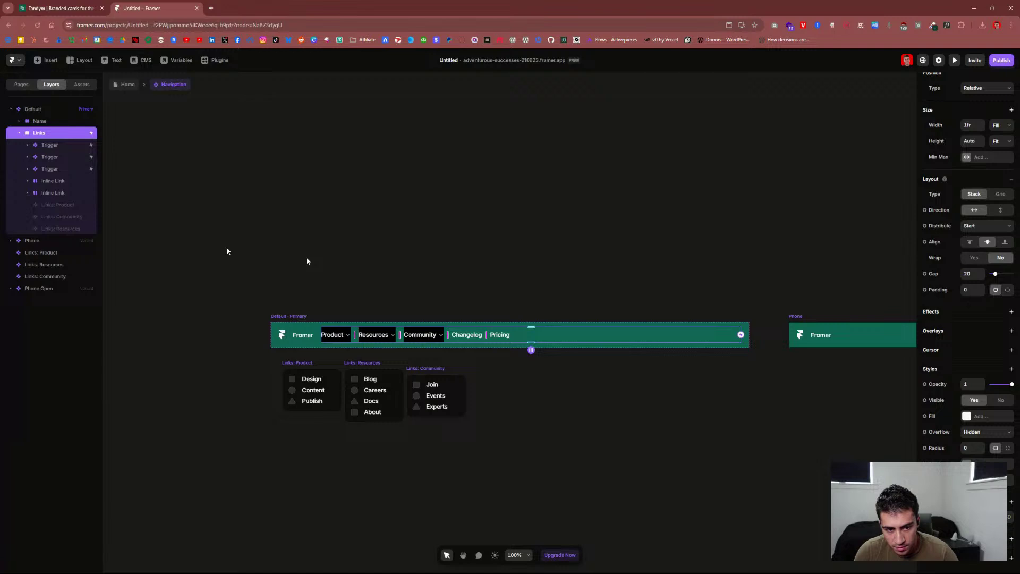
pyautogui.rightClick(722, 339)
pyautogui.moveTo(771, 186)
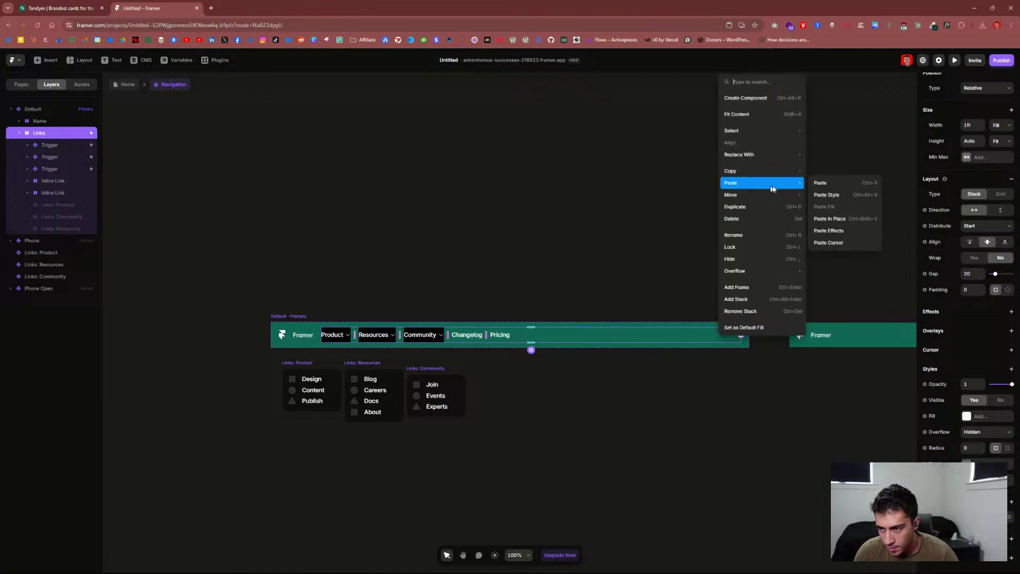
pyautogui.click(840, 183)
pyautogui.moveTo(568, 337)
pyautogui.mouseDown()
pyautogui.moveTo(676, 336)
pyautogui.moveTo(584, 338)
pyautogui.mouseUp()
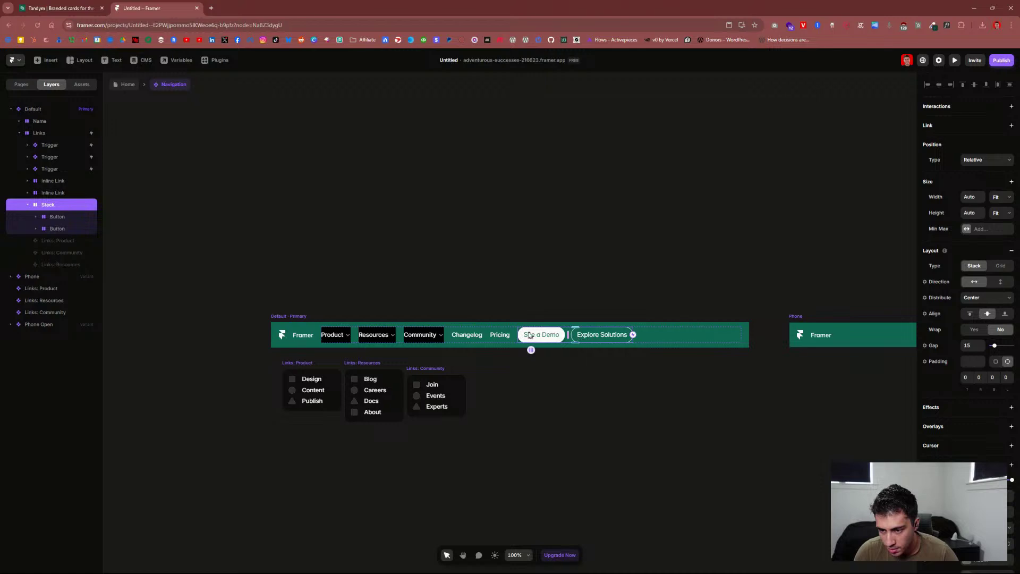
# Step: Change the label of the pasted white See a Demo button to "Sign in", checking the Tandym site's header
pyautogui.doubleClick(542, 335)
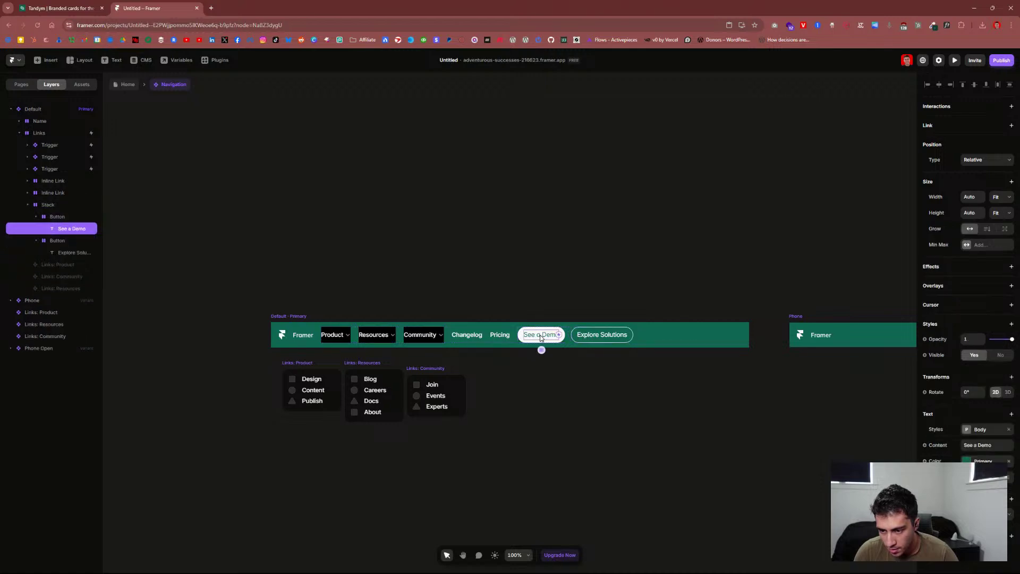
pyautogui.moveTo(568, 335); pyautogui.dragTo(631, 336)
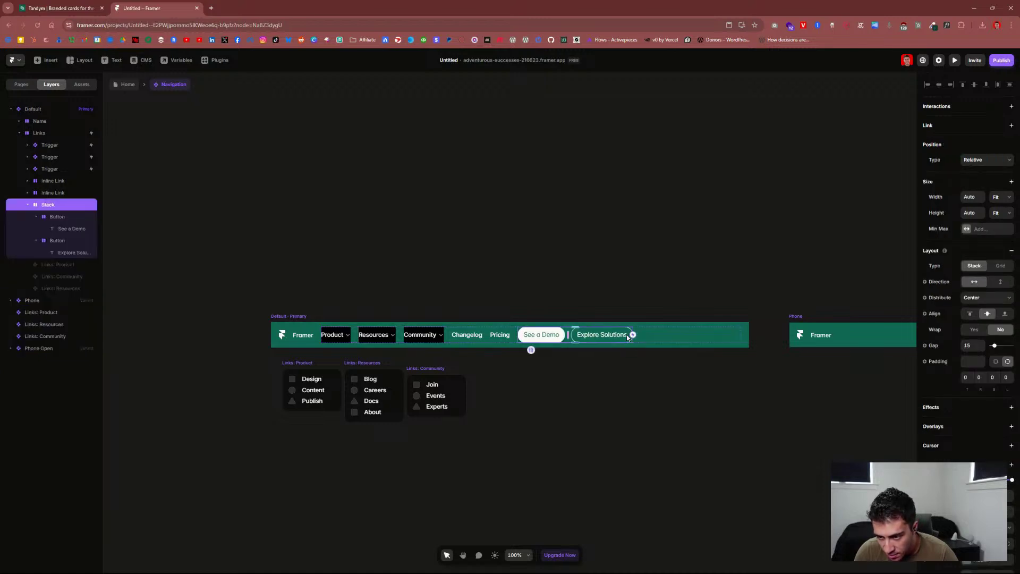
pyautogui.doubleClick(550, 336)
pyautogui.doubleClick(551, 336)
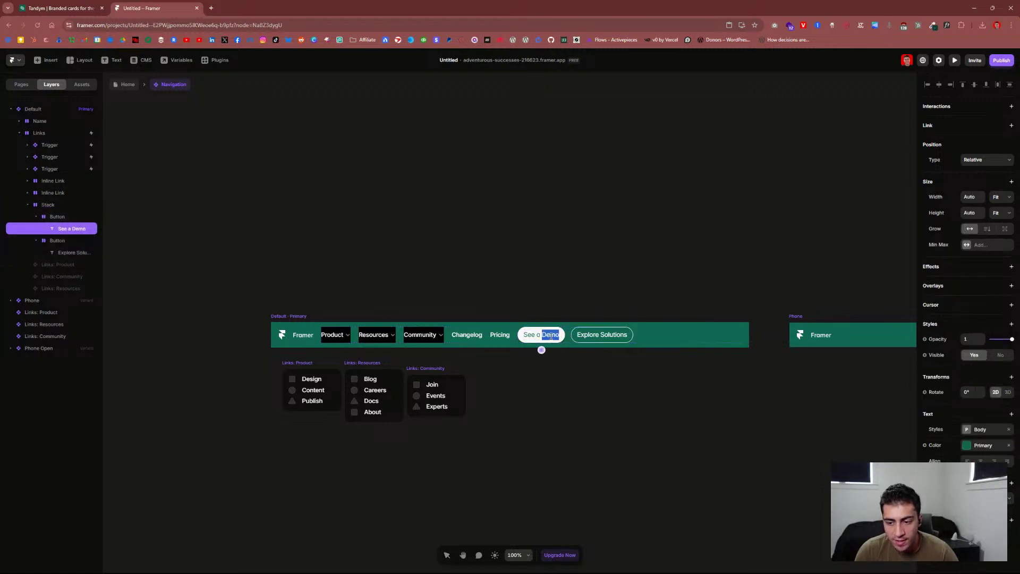
pyautogui.hotkey('ctrl', 'shift', 'Tab')
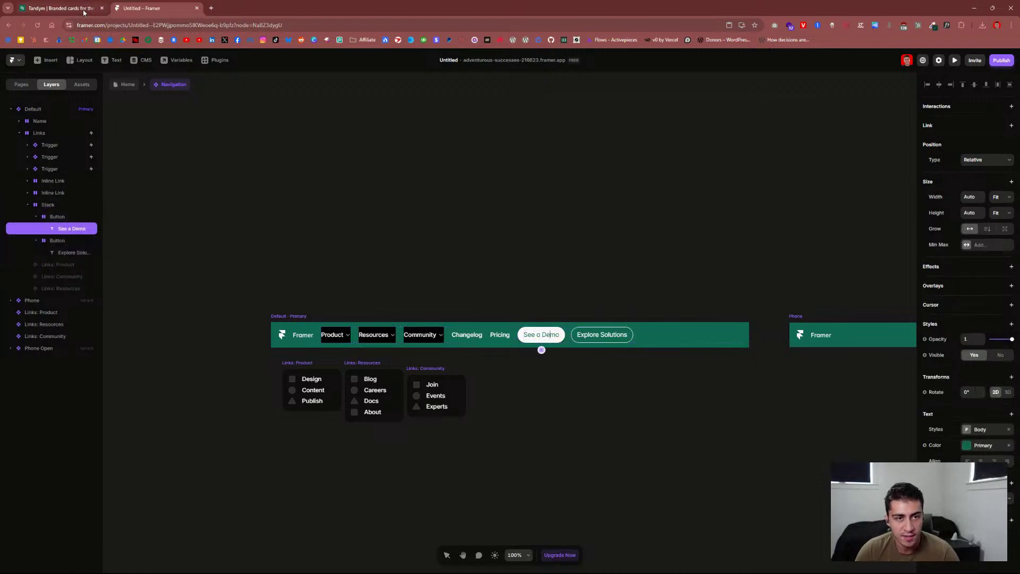
pyautogui.click(135, 9)
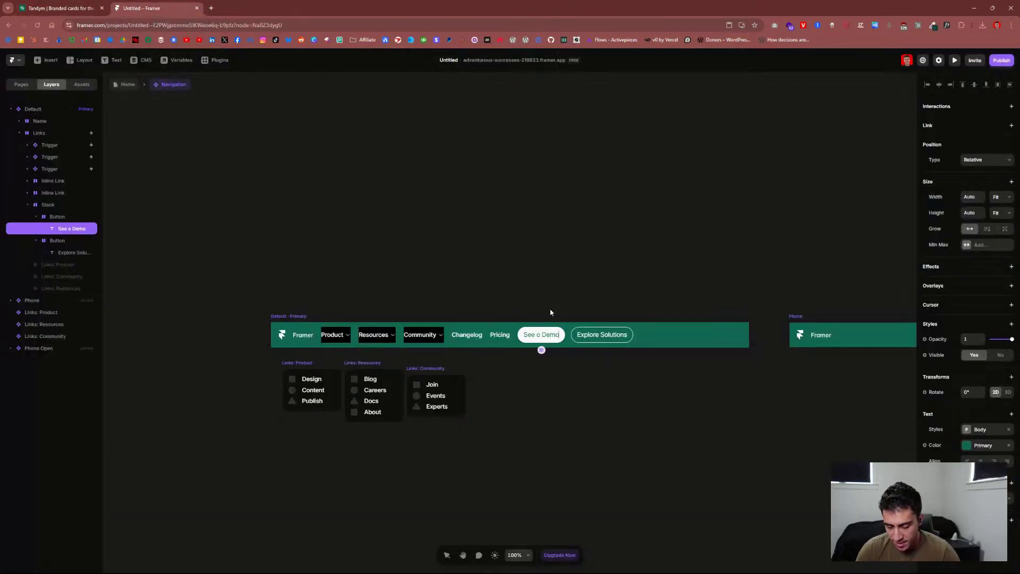
pyautogui.hotkey('ctrl', 'a')
pyautogui.write('Sign in')
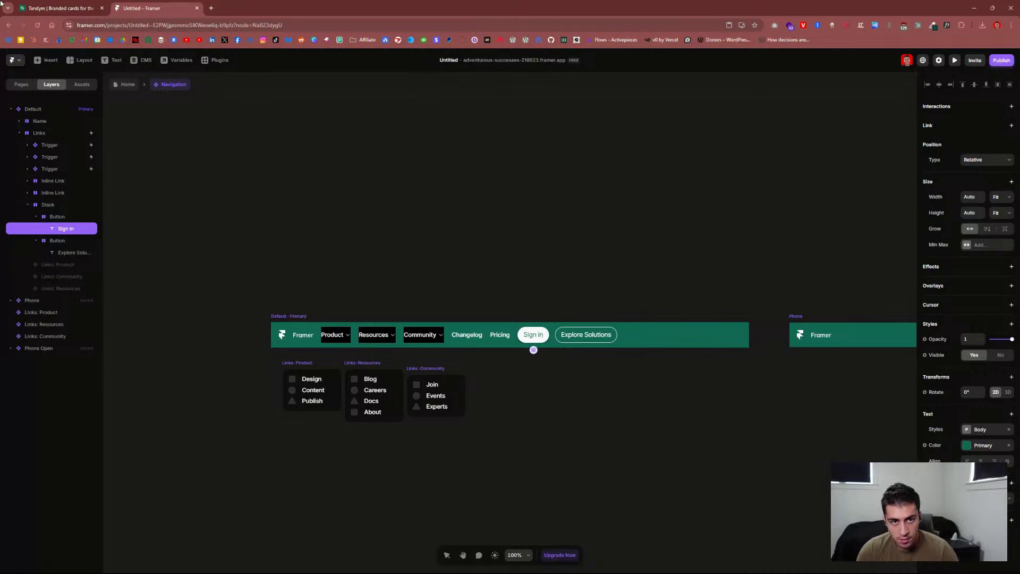
# Step: Compare the white button's wording with the Tandym header and correct its capitalization to "Sign In"
pyautogui.click(59, 8)
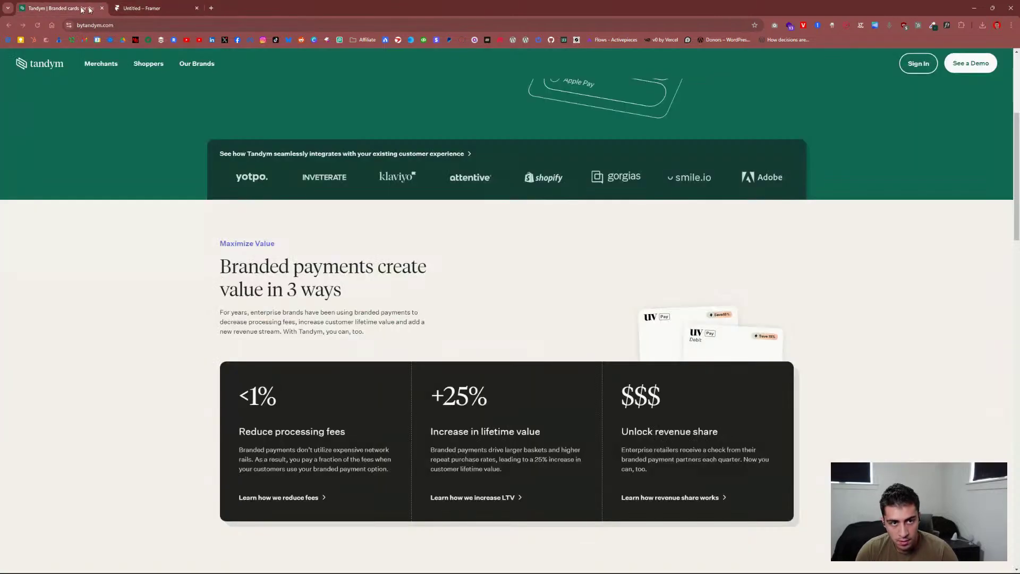
pyautogui.click(160, 9)
pyautogui.press('BackSpace')
pyautogui.press('BackSpace')
pyautogui.write('In')
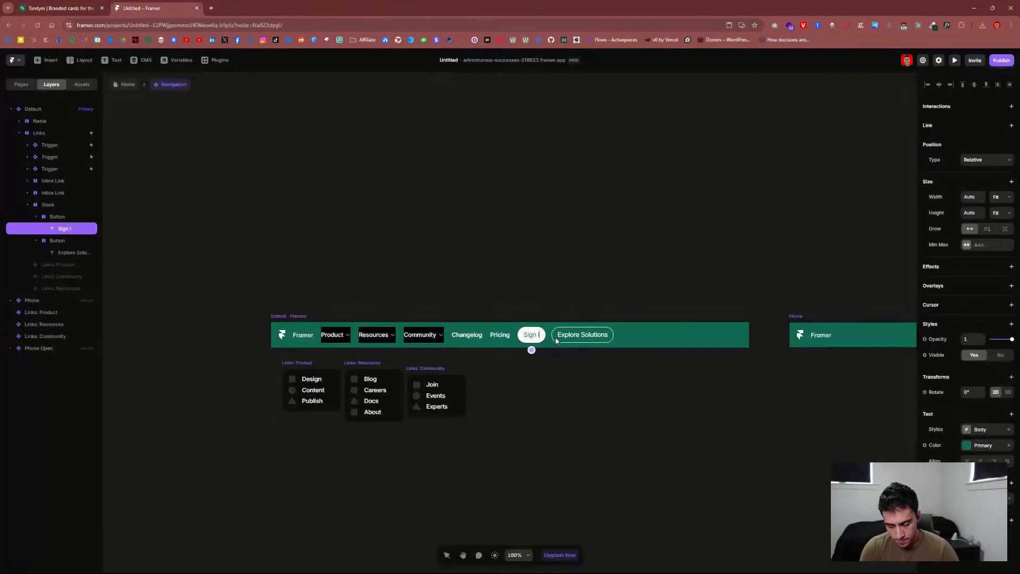
# Step: Change the outlined Explore Solutions button's label in the default navigation to "See Demo", checking the Tandym site for the wording
pyautogui.click(80, 13)
pyautogui.click(144, 8)
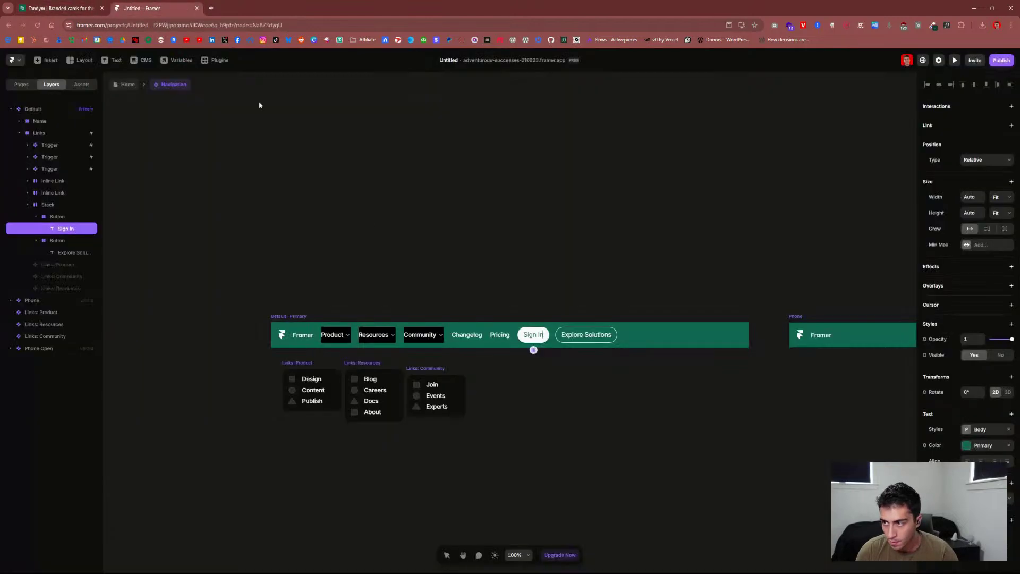
pyautogui.click(585, 334)
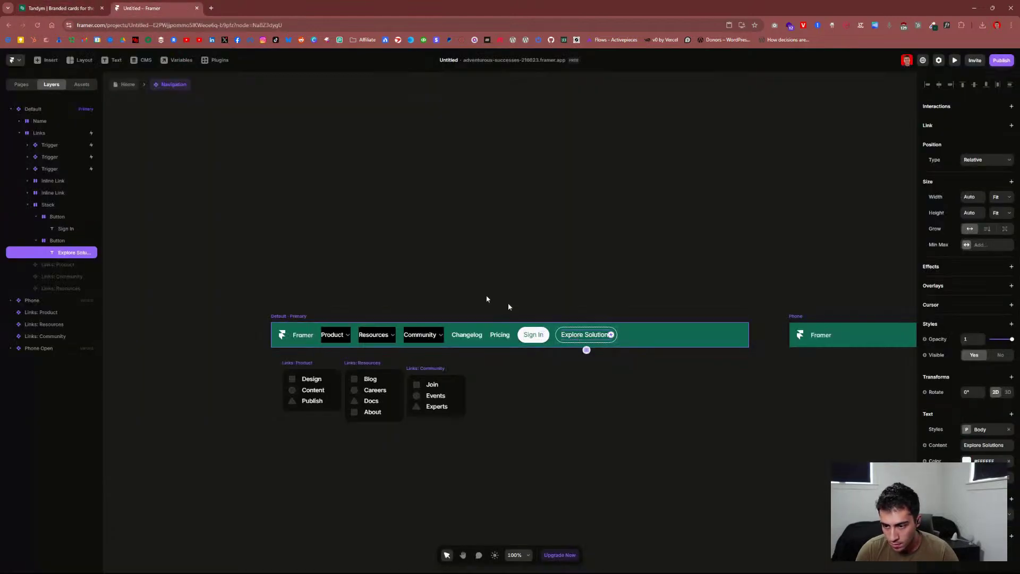
pyautogui.click(59, 10)
pyautogui.click(146, 8)
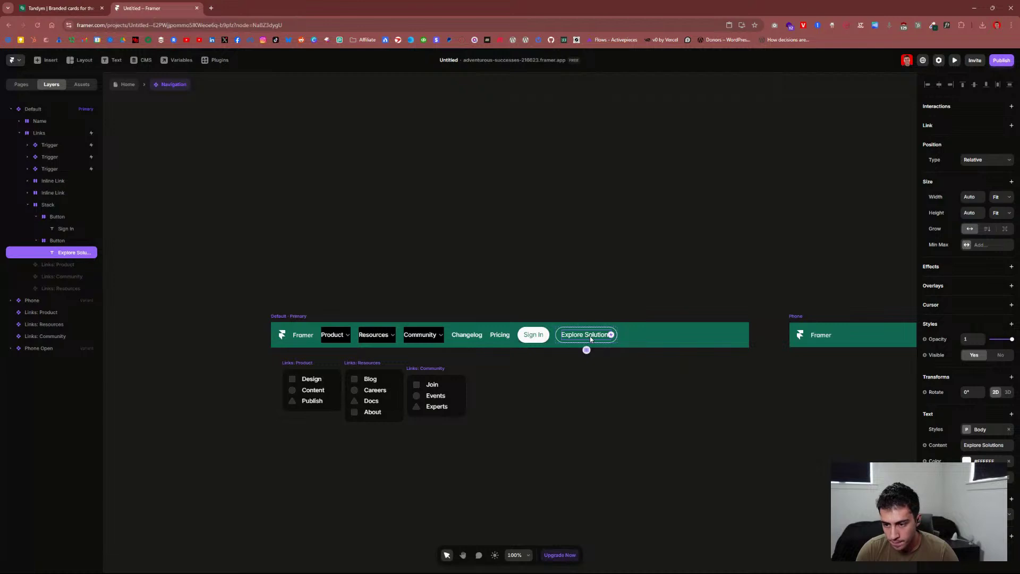
pyautogui.doubleClick(591, 338)
pyautogui.hotkey('ctrl', 'a')
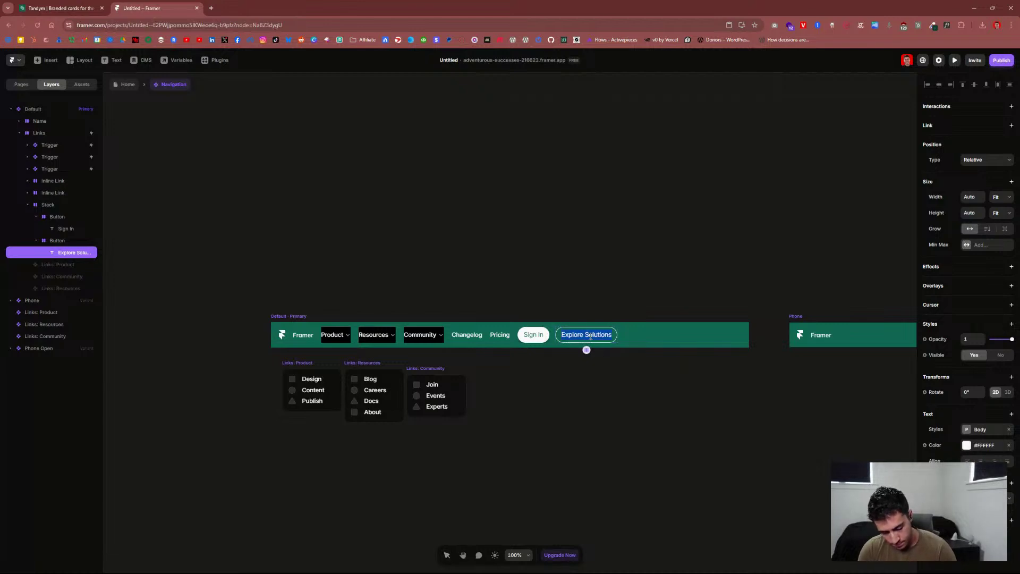
pyautogui.write('See Dom')
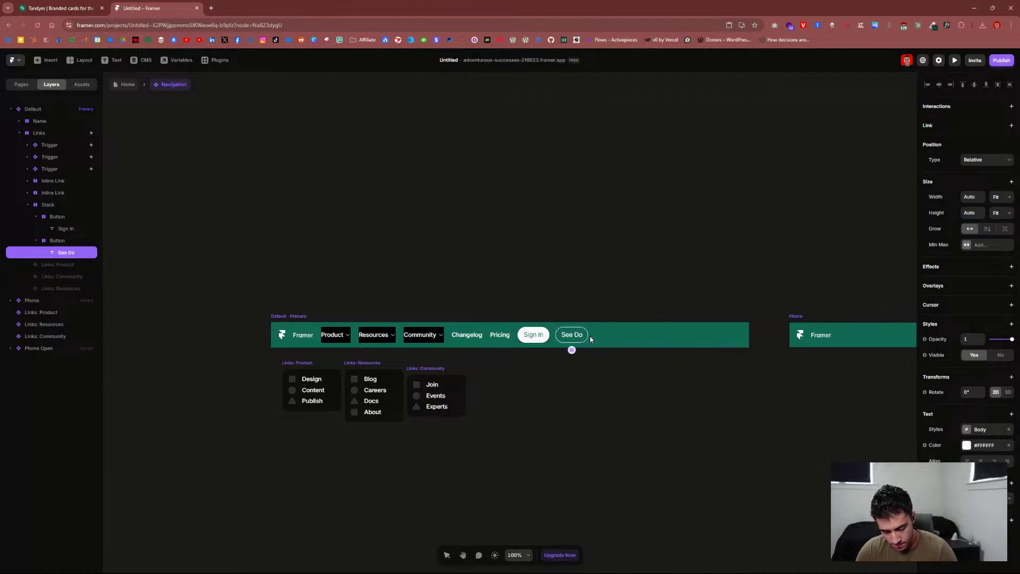
pyautogui.press('BackSpace')
pyautogui.write('eo')
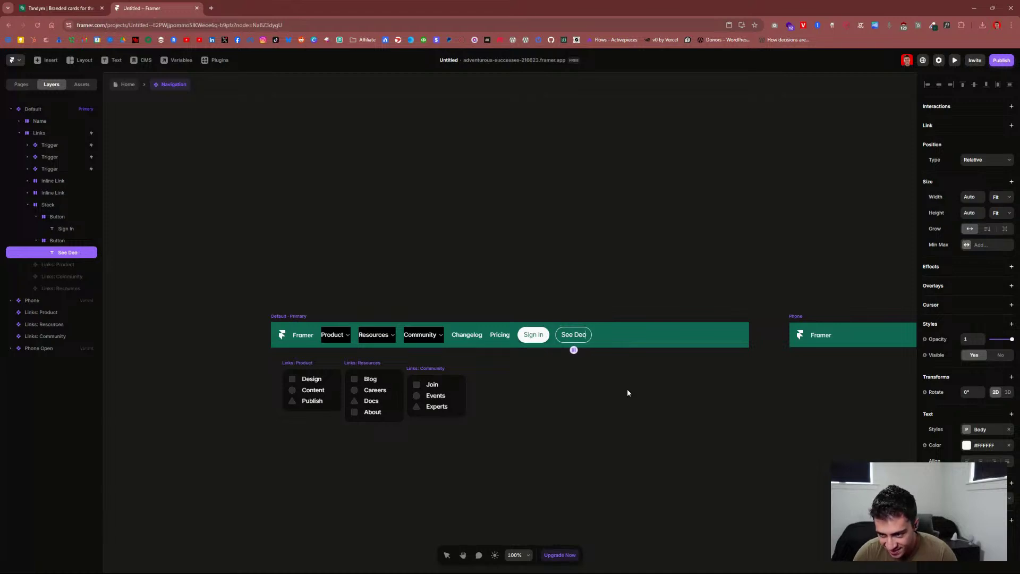
pyautogui.press('BackSpace')
pyautogui.write('me')
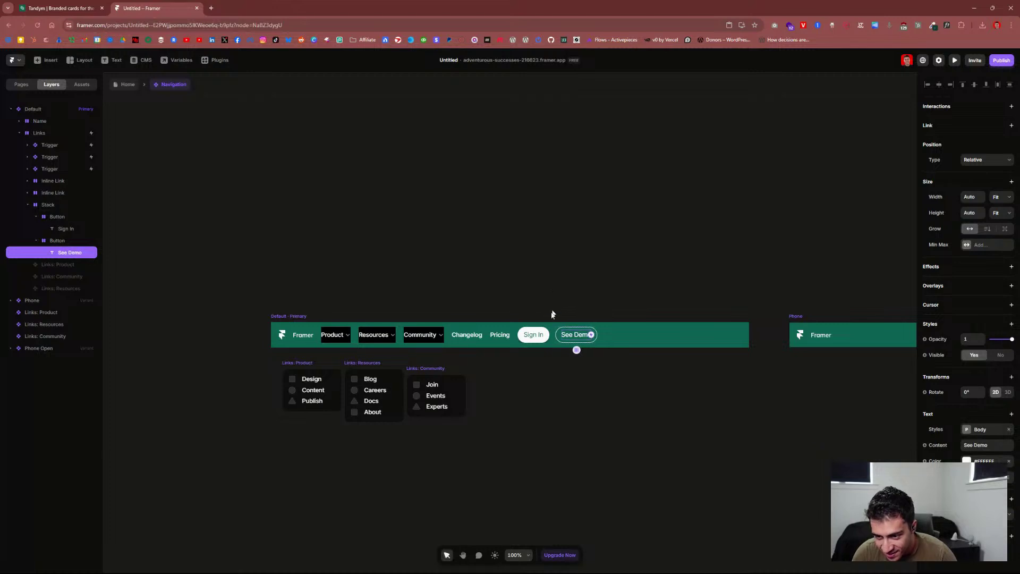
pyautogui.click(534, 334)
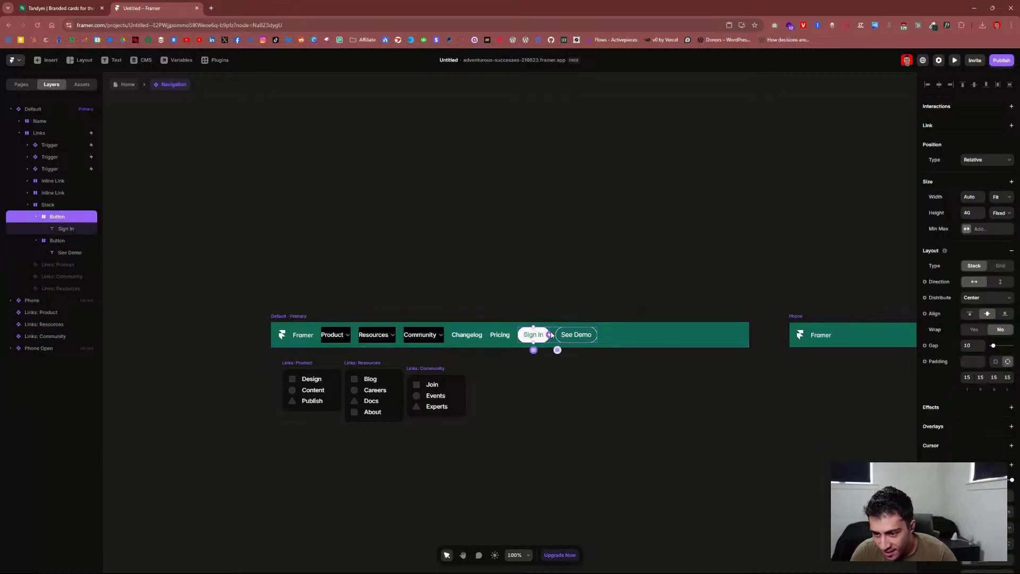
pyautogui.moveTo(550, 334); pyautogui.dragTo(551, 426)
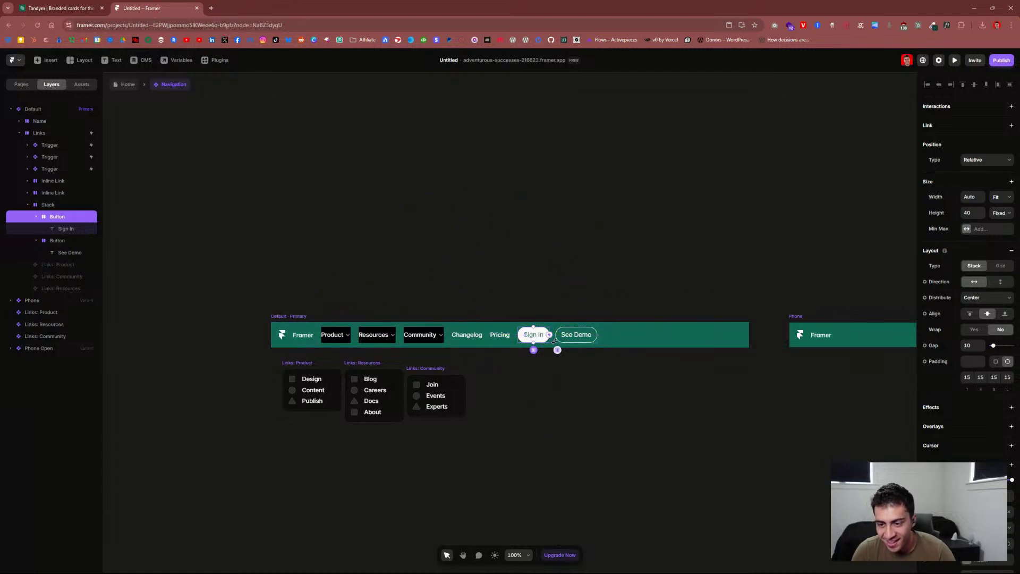
pyautogui.click(500, 335)
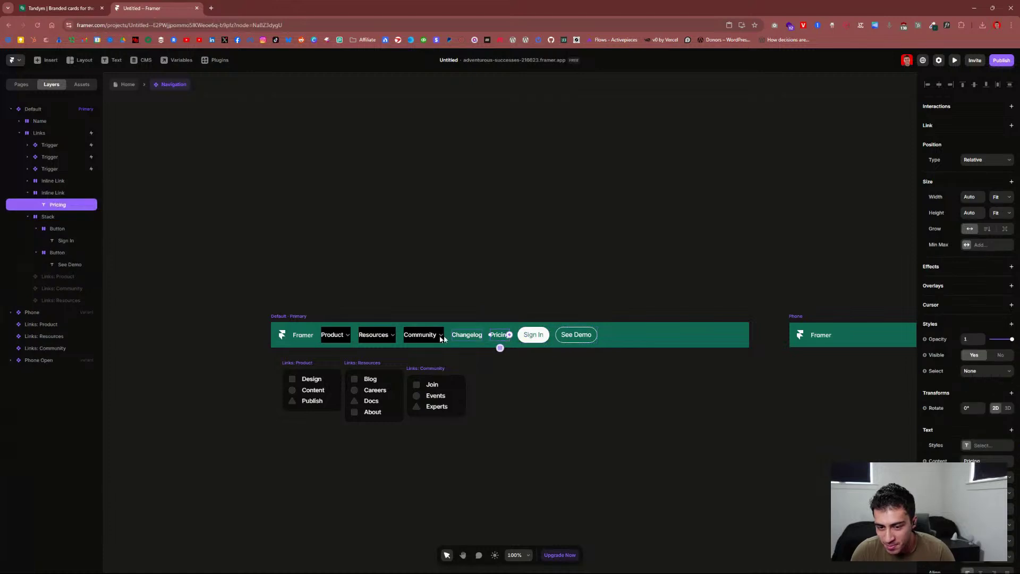
pyautogui.click(60, 181)
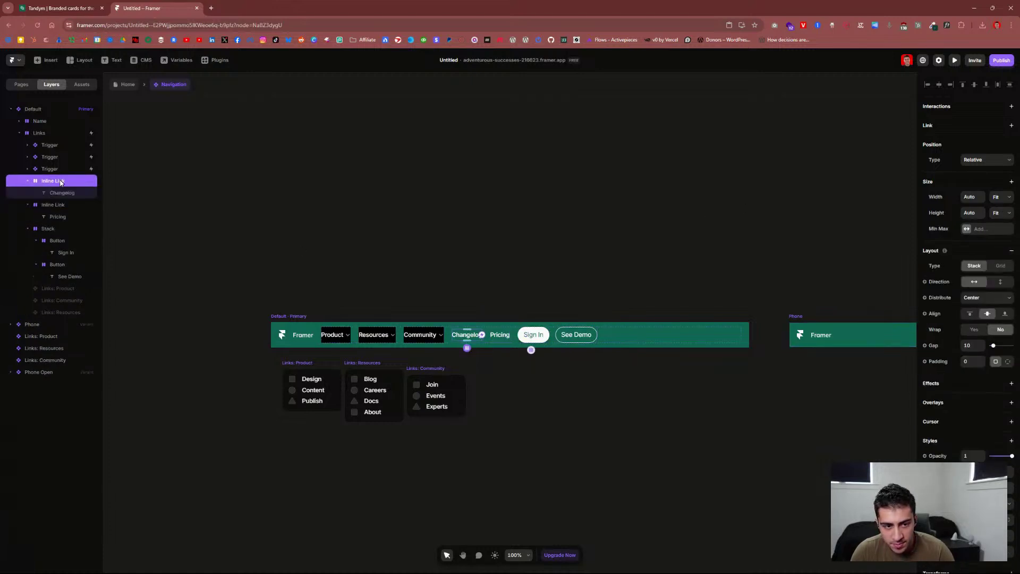
# Step: Try the Space Evenly and Space Around distributions on the default variant's Links stack, and settle on Space Between
pyautogui.click(50, 133)
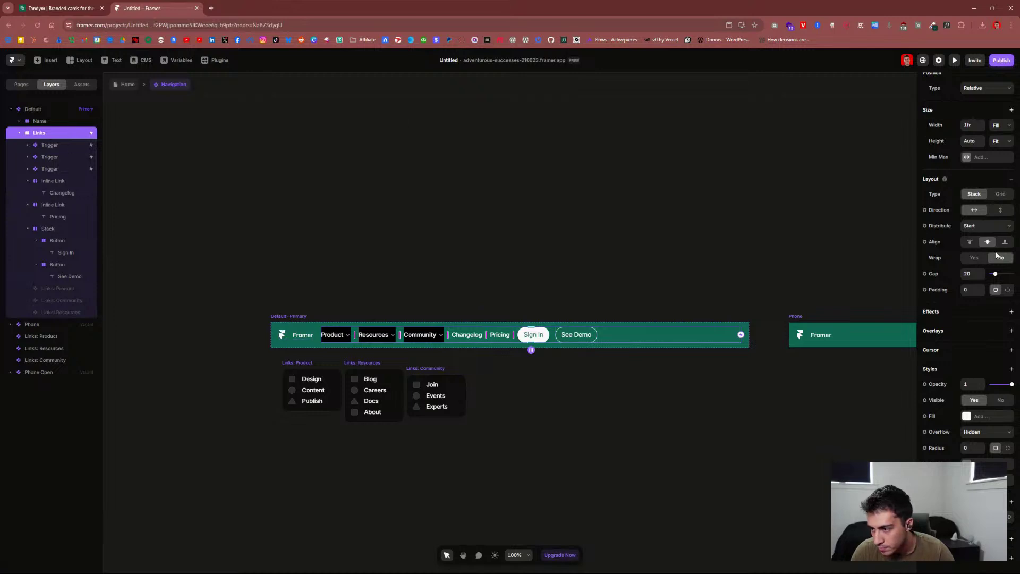
pyautogui.scroll(2, 998, 151)
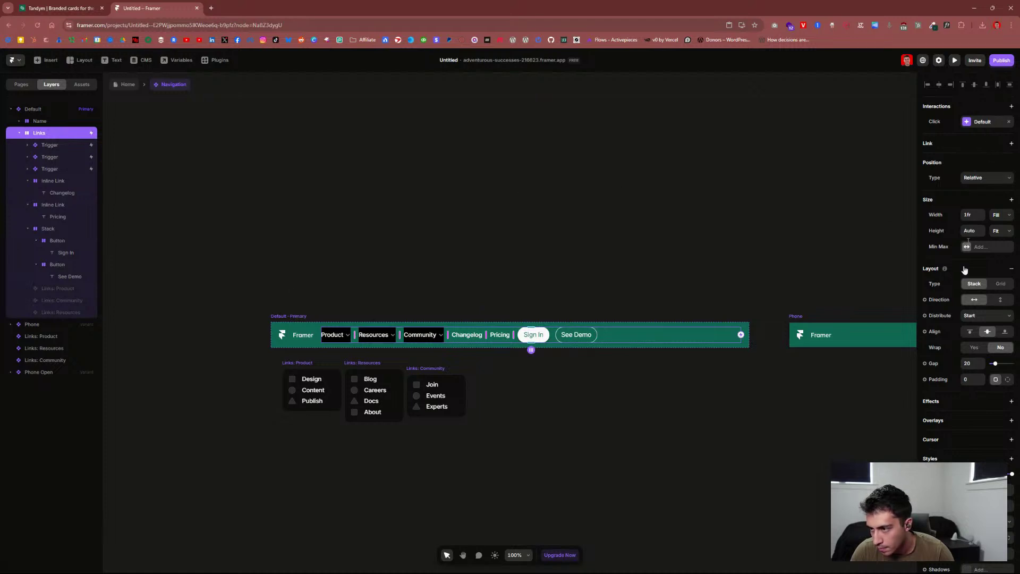
pyautogui.scroll(-3, 964, 270)
pyautogui.scroll(3, 973, 400)
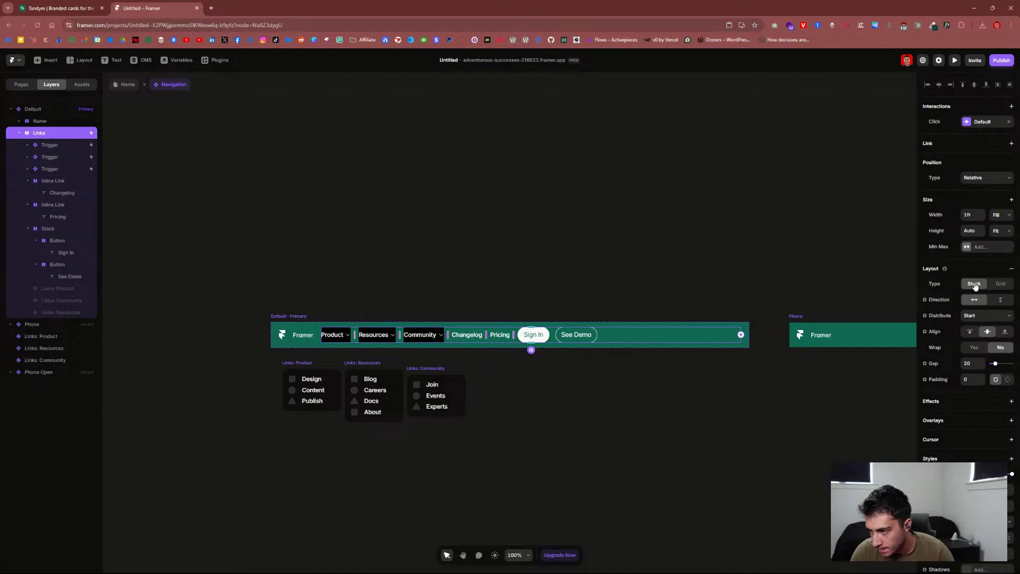
pyautogui.click(988, 316)
pyautogui.click(989, 359)
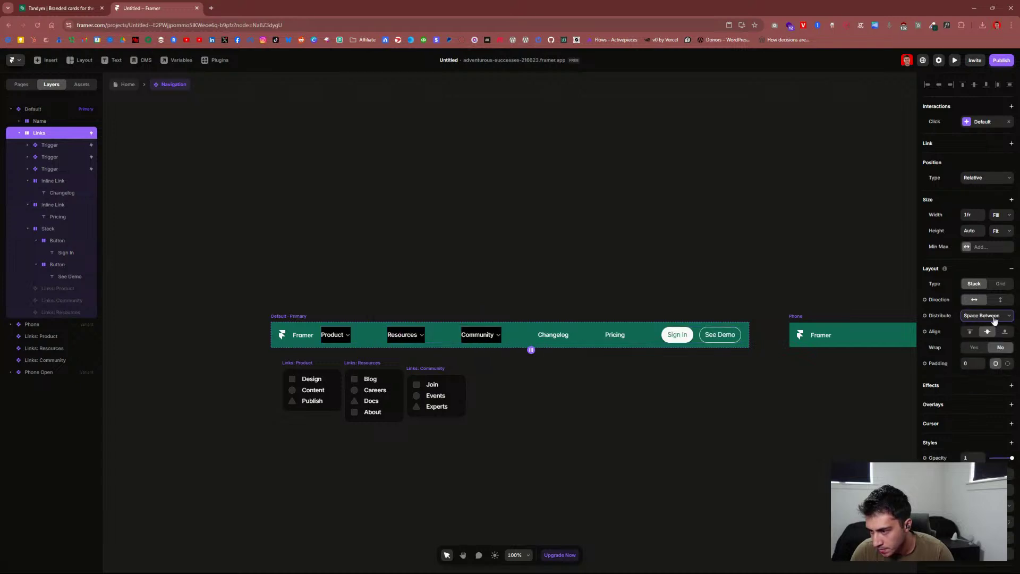
pyautogui.click(994, 317)
pyautogui.click(996, 373)
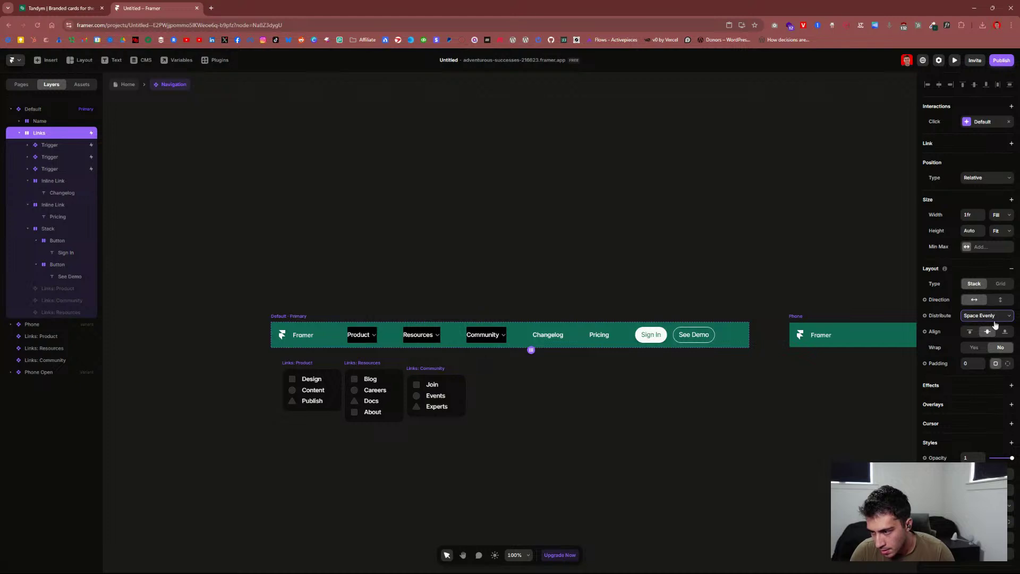
pyautogui.click(996, 316)
pyautogui.click(998, 366)
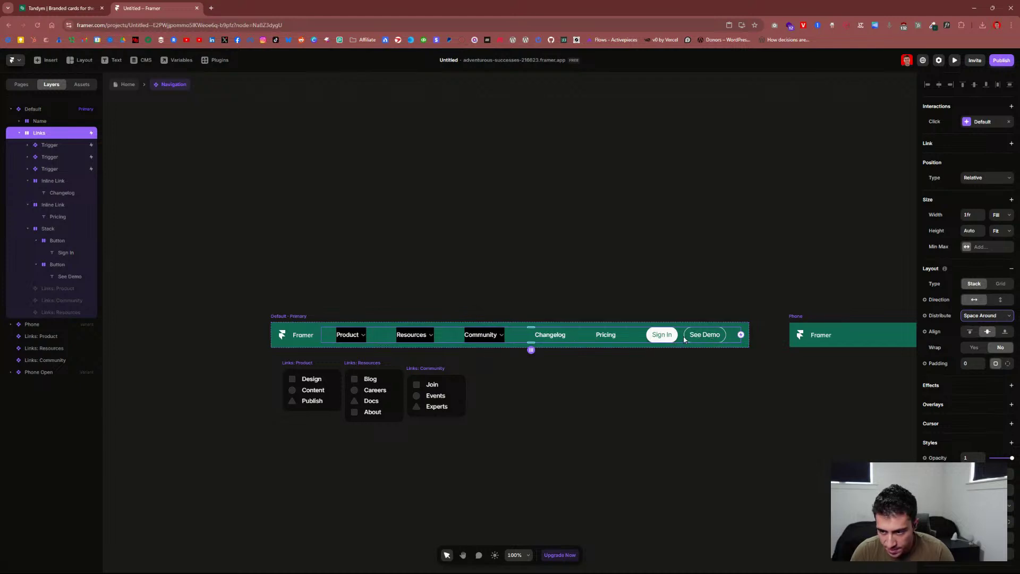
pyautogui.click(986, 316)
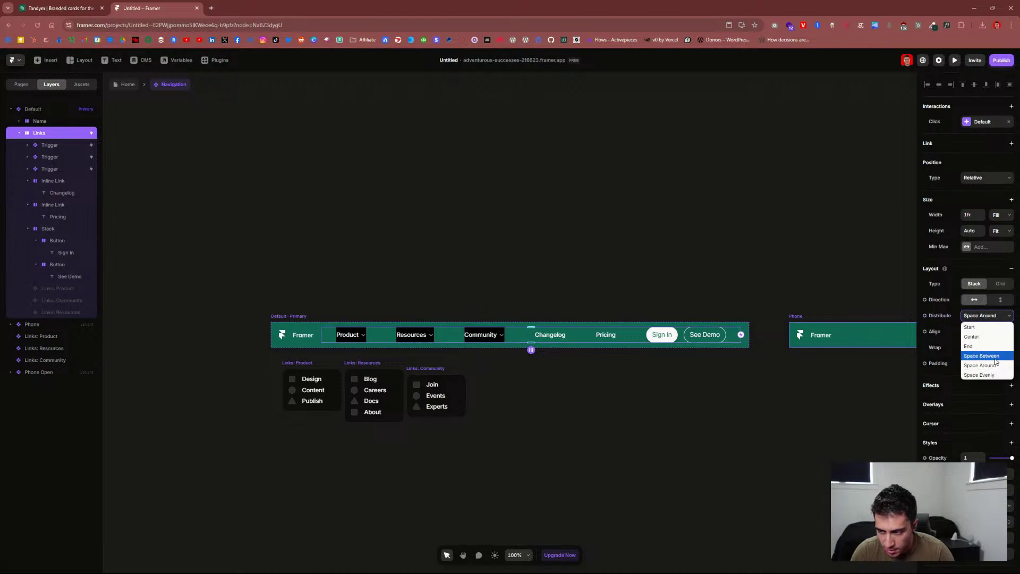
pyautogui.click(982, 356)
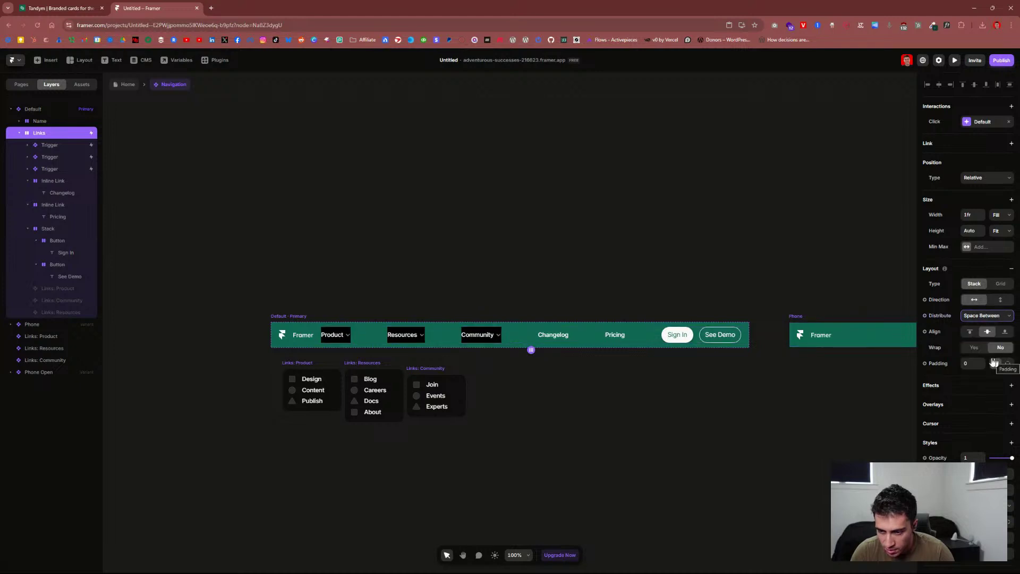
pyautogui.click(58, 264)
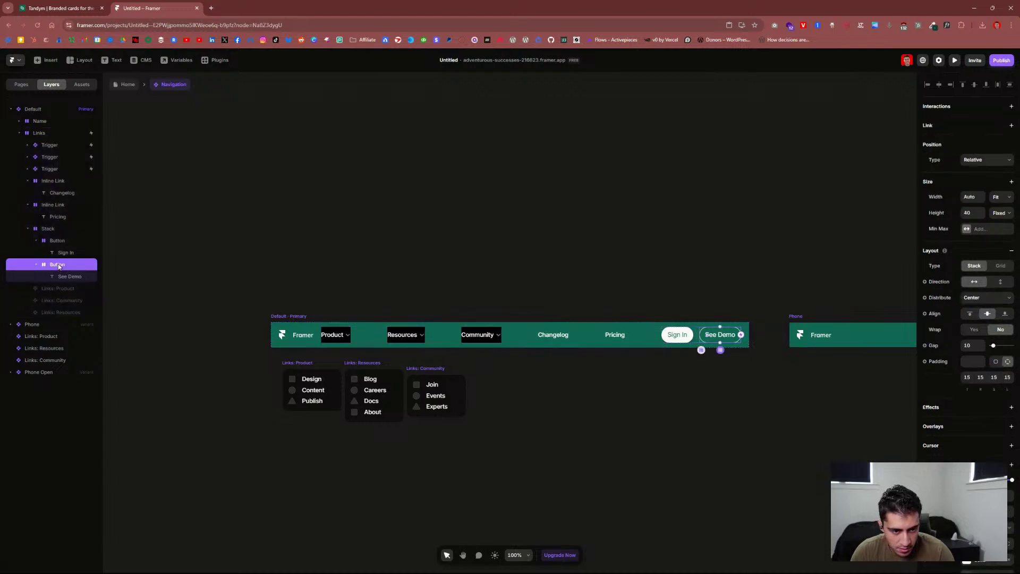
pyautogui.rightClick(59, 267)
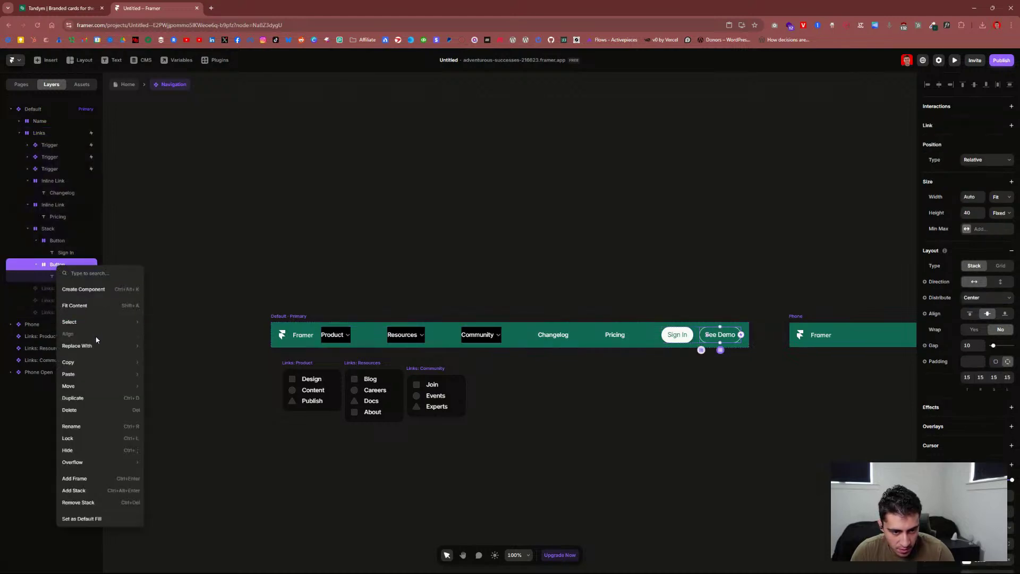
pyautogui.moveTo(97, 347)
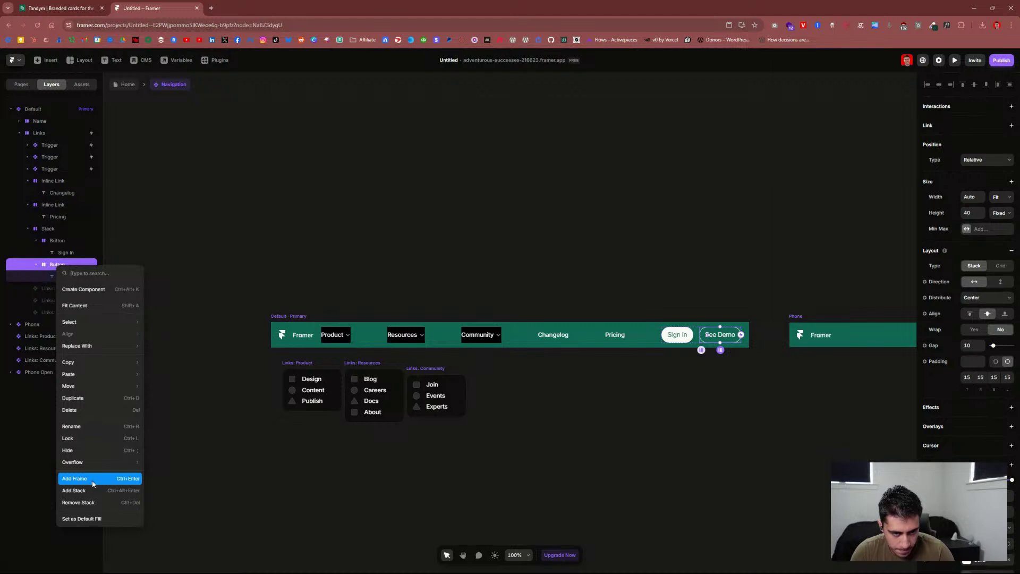
pyautogui.click(49, 261)
# Step: Move the See Demo button out of the Links stack so it follows Links directly inside the Default variant, and collapse Links
pyautogui.click(48, 134)
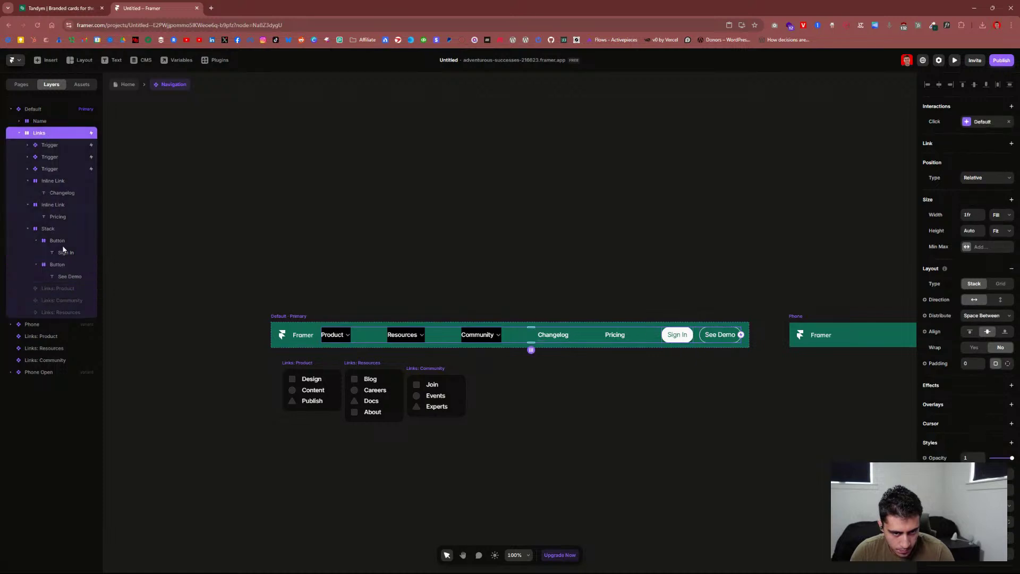
pyautogui.moveTo(56, 265); pyautogui.dragTo(44, 140)
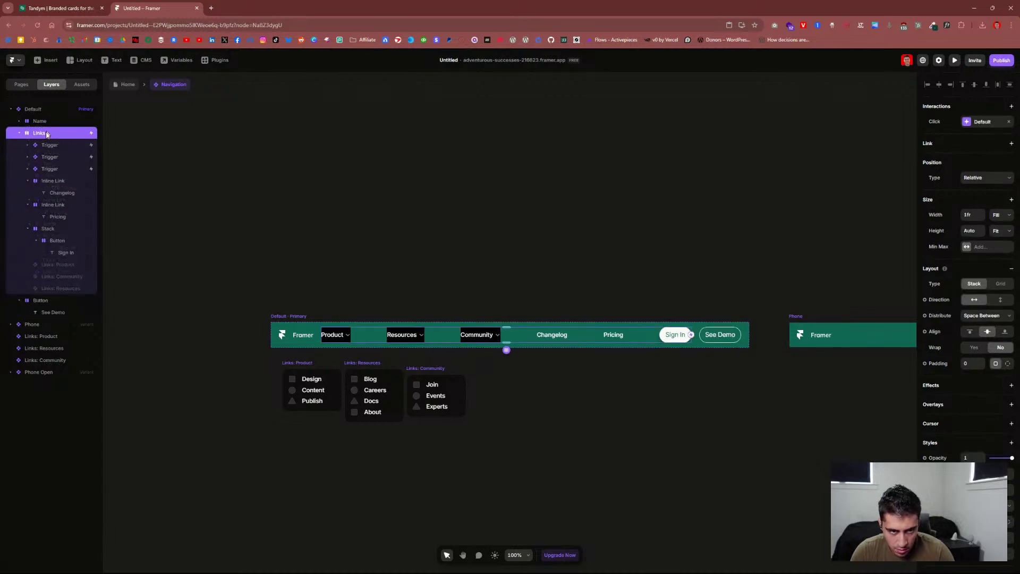
pyautogui.click(20, 133)
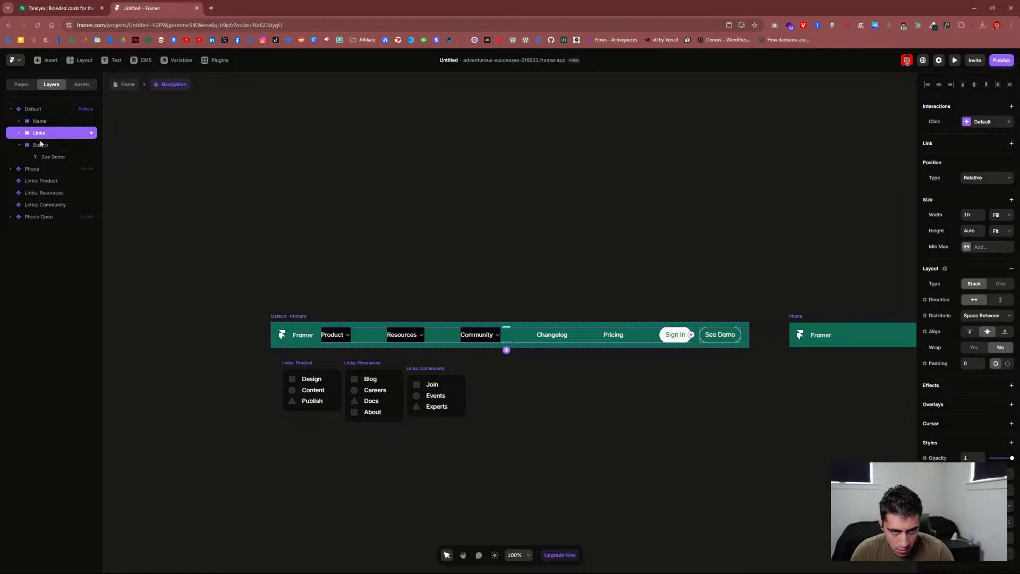
pyautogui.click(46, 143)
pyautogui.click(46, 138)
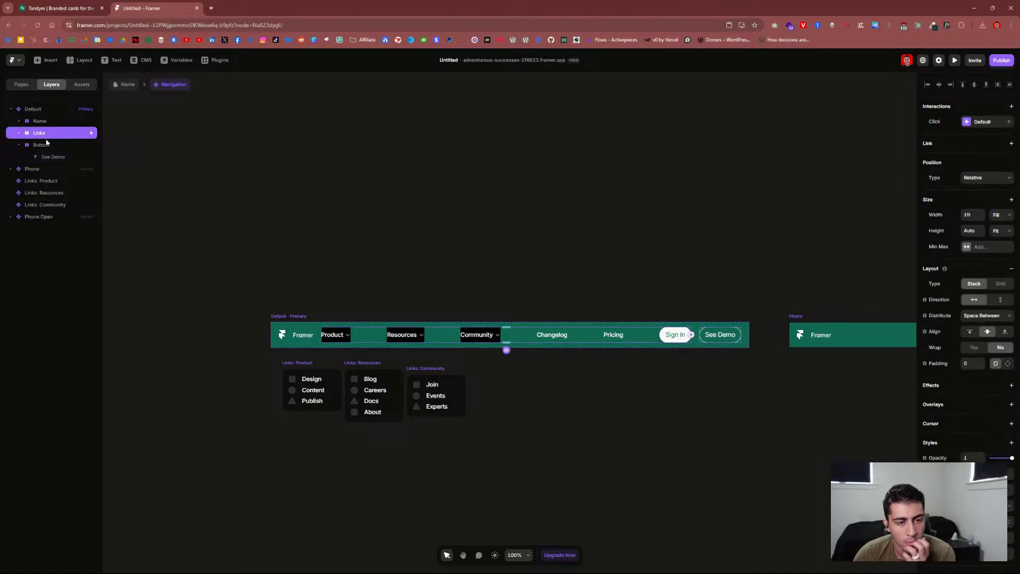
pyautogui.click(47, 144)
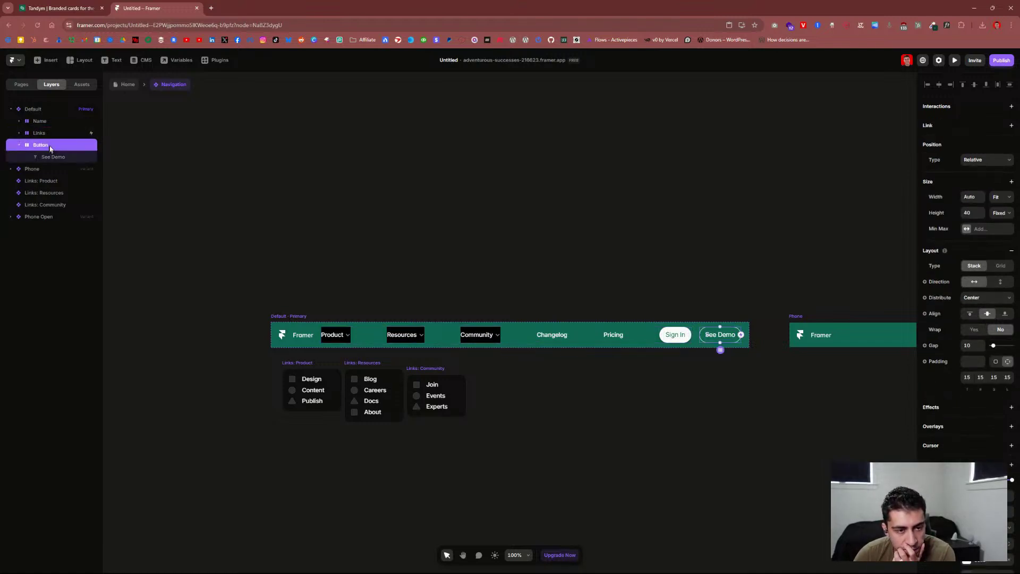
pyautogui.click(51, 135)
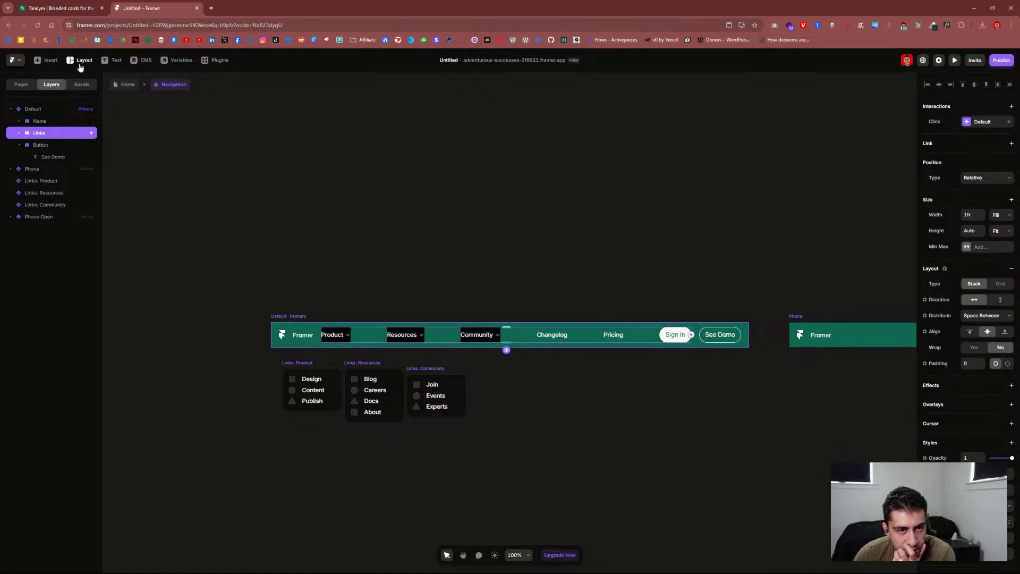
pyautogui.click(50, 62)
pyautogui.click(70, 61)
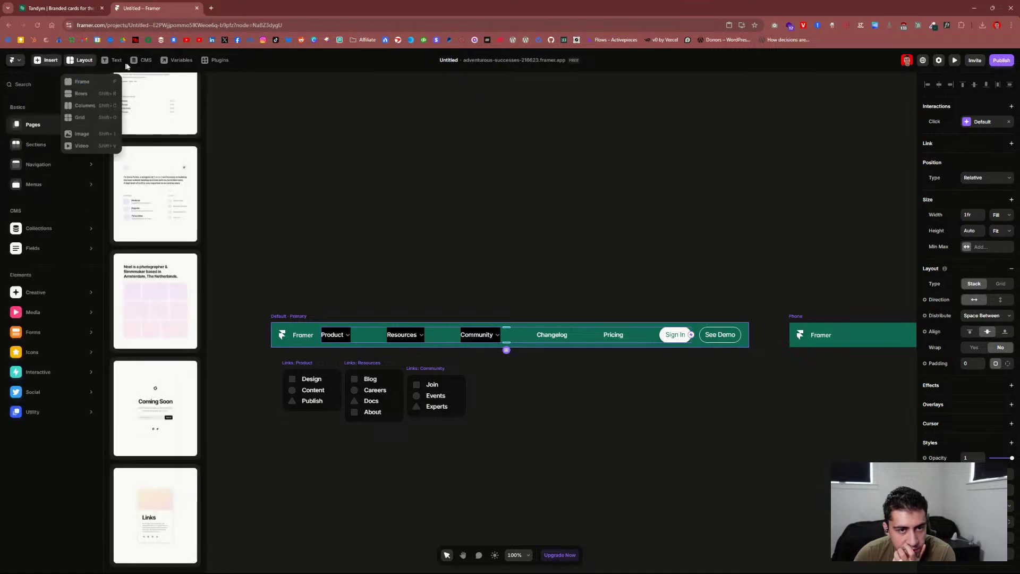
pyautogui.click(47, 61)
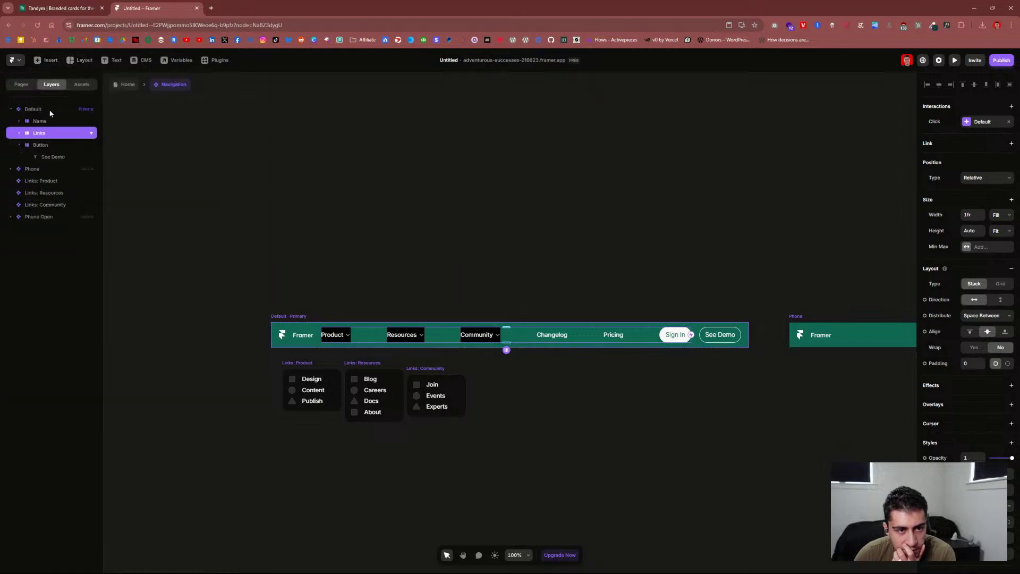
# Step: Wrap the Links layer in a new stack and move the See Demo button into that stack below Links
pyautogui.rightClick(47, 138)
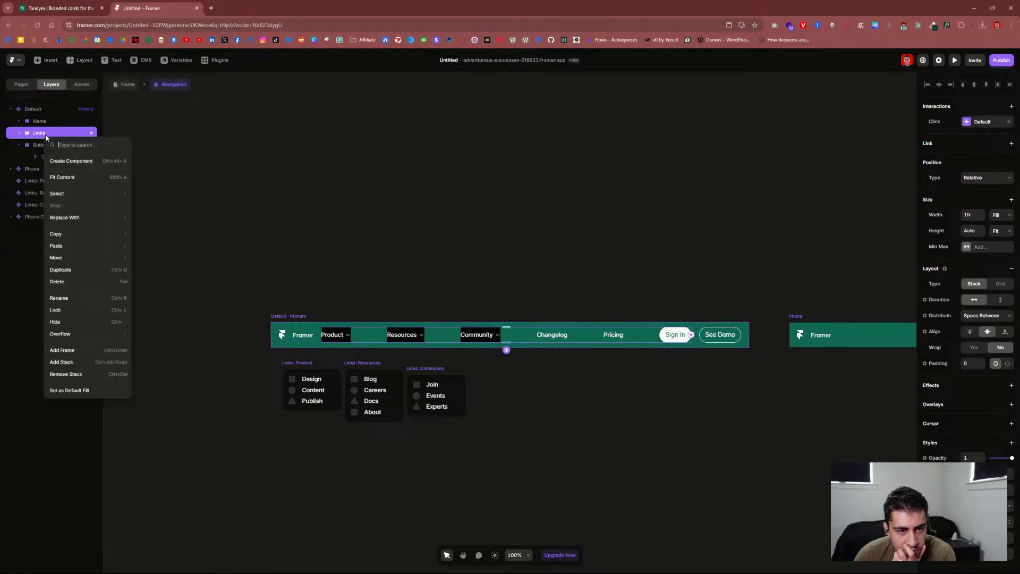
pyautogui.click(69, 369)
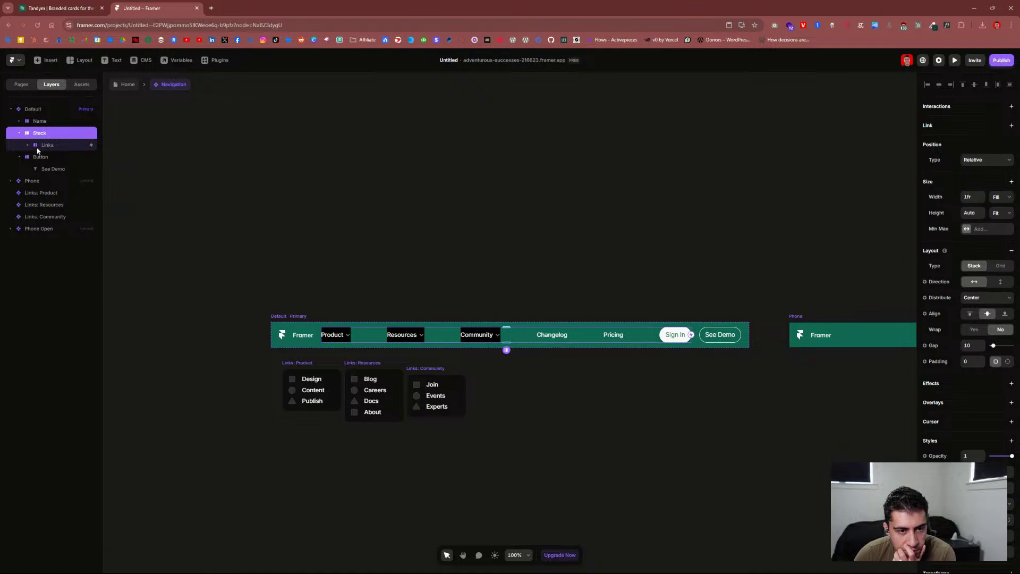
pyautogui.moveTo(40, 157); pyautogui.dragTo(39, 150)
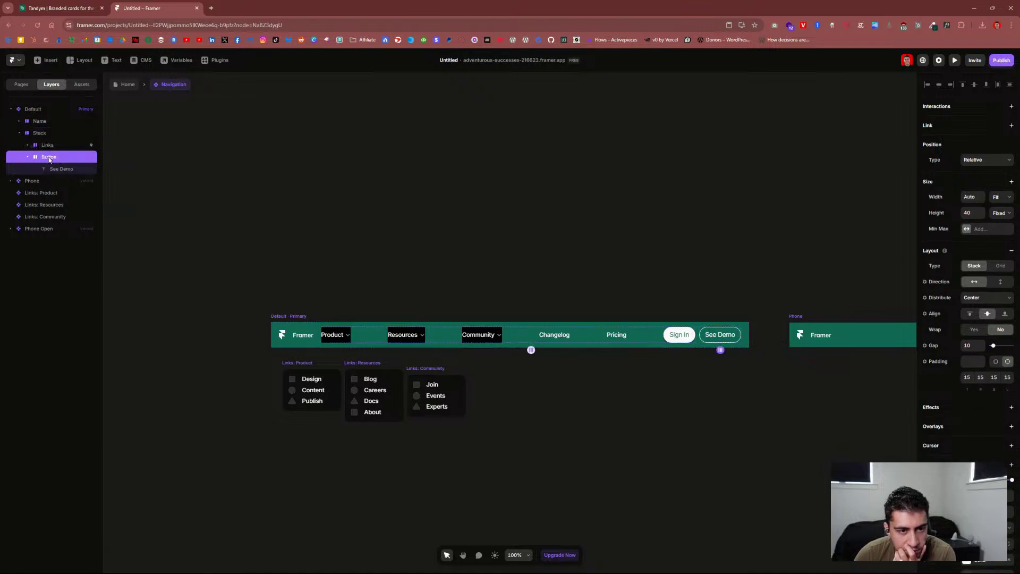
# Step: Set the distribution of the Links stack in the default navigation variant to Start
pyautogui.click(46, 145)
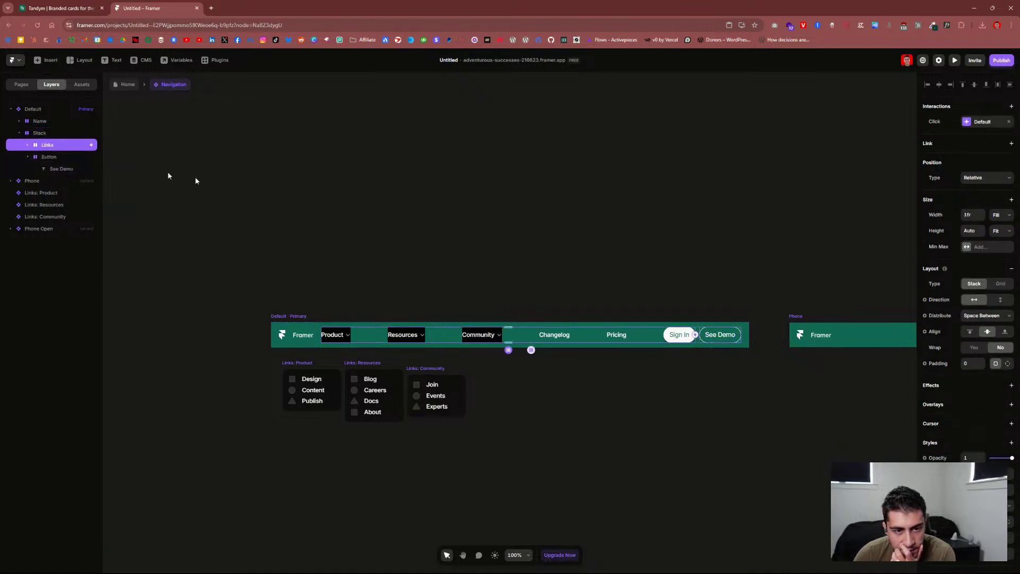
pyautogui.click(979, 317)
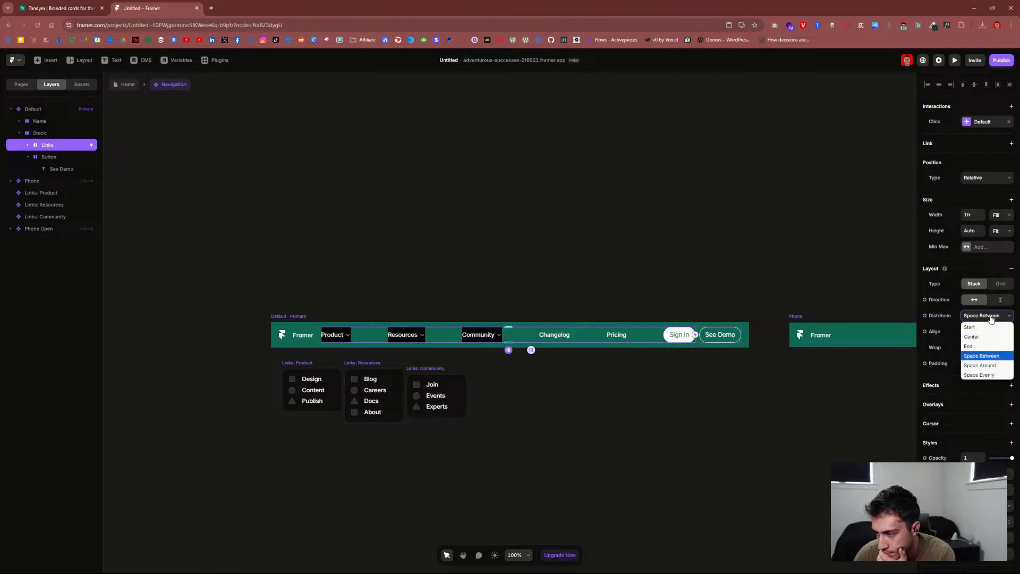
pyautogui.click(972, 326)
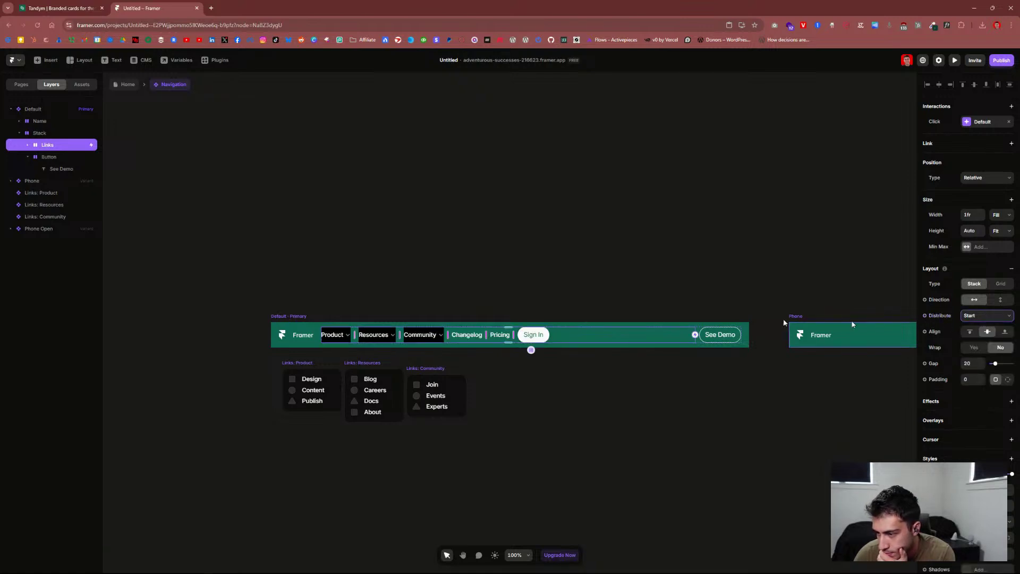
pyautogui.click(460, 263)
pyautogui.click(531, 349)
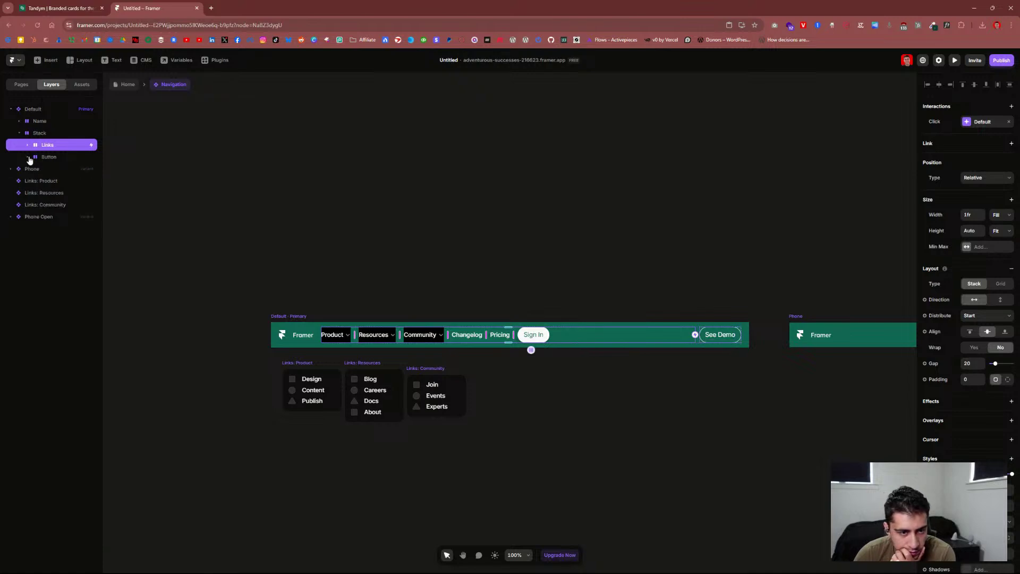
# Step: Expand Links and move the Sign In text layer out of it into the See Demo button
pyautogui.click(46, 160)
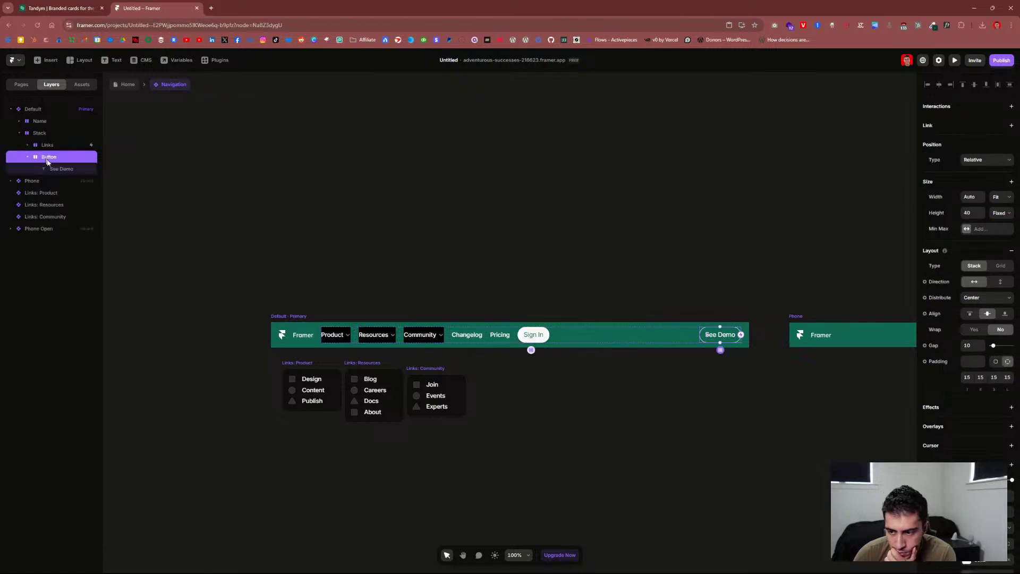
pyautogui.click(49, 146)
pyautogui.click(27, 145)
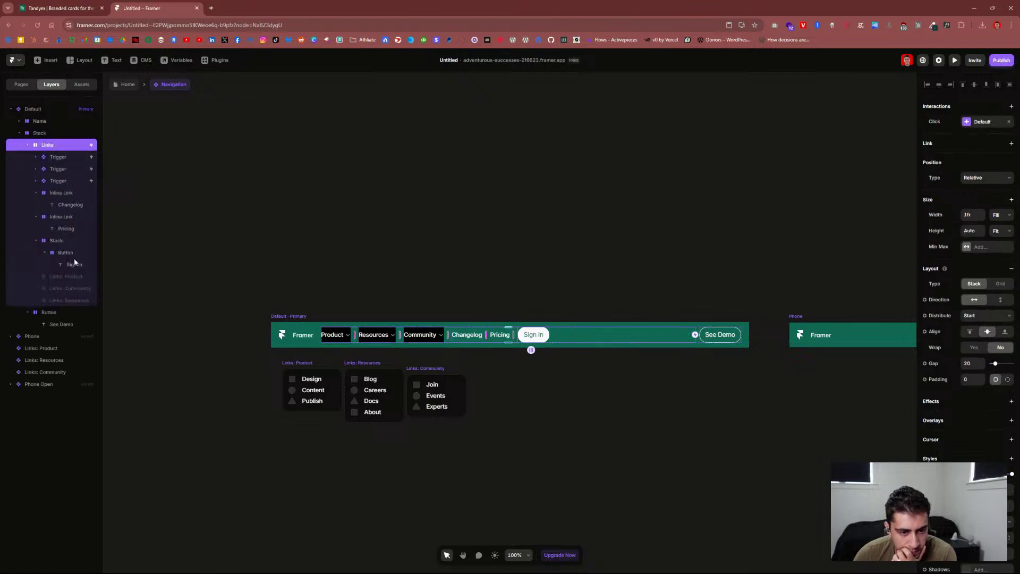
pyautogui.moveTo(74, 262); pyautogui.dragTo(74, 299)
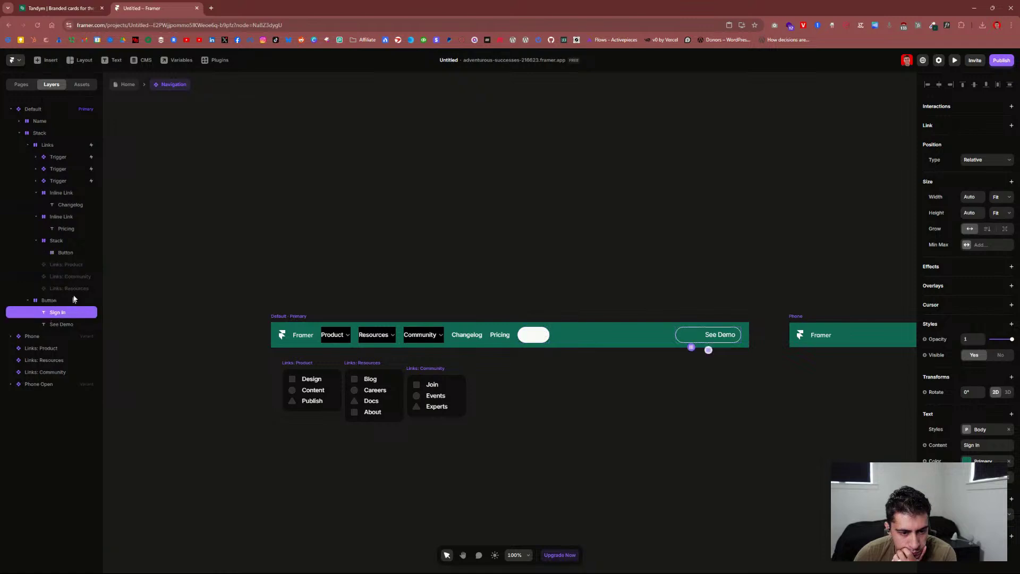
# Step: Move the nested stack with the white button out of Links, placing it between Links and the See Demo button in the outer Stack
pyautogui.click(71, 242)
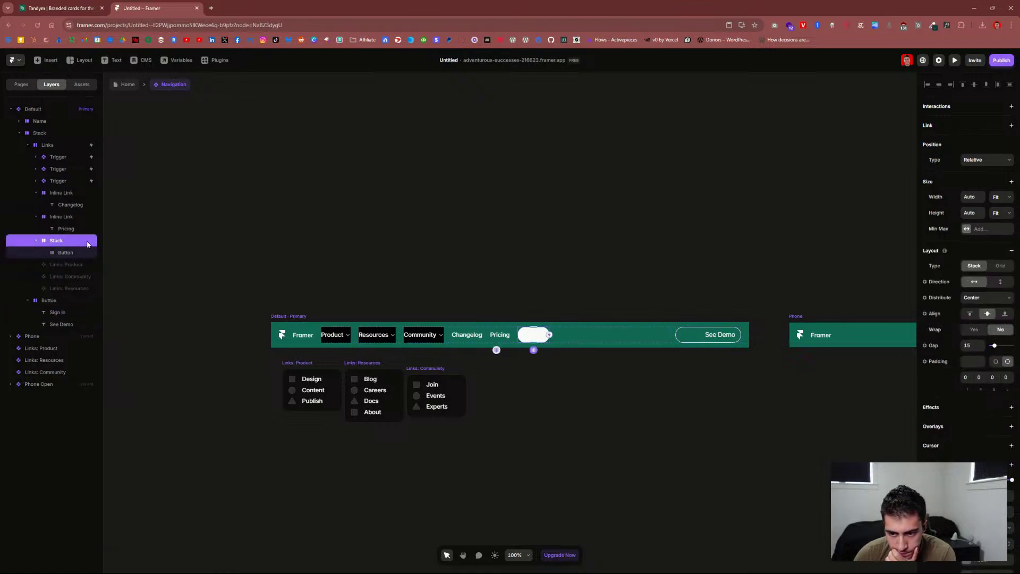
pyautogui.moveTo(87, 243); pyautogui.dragTo(59, 244)
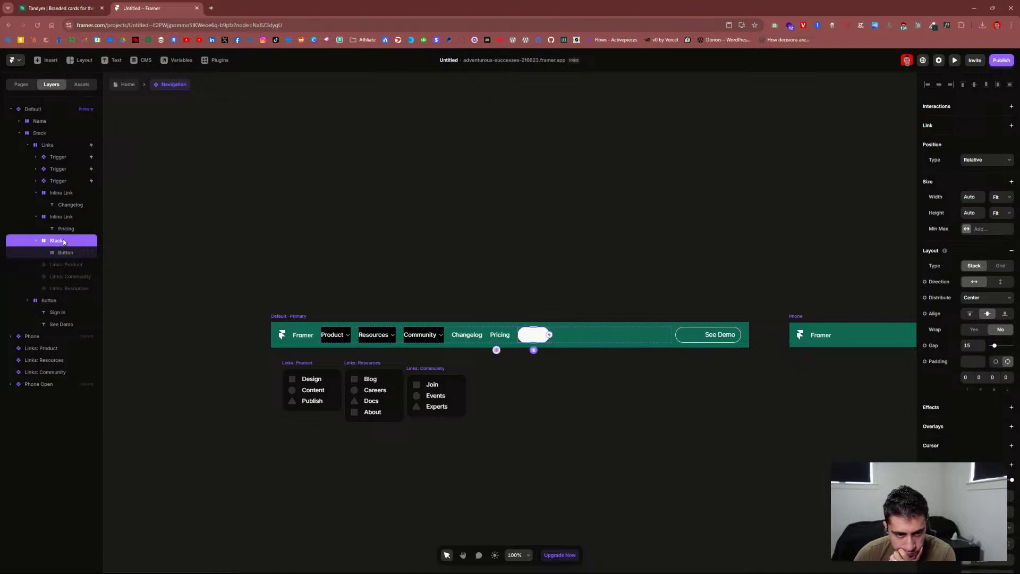
pyautogui.moveTo(64, 242); pyautogui.dragTo(57, 319)
pyautogui.click(61, 325)
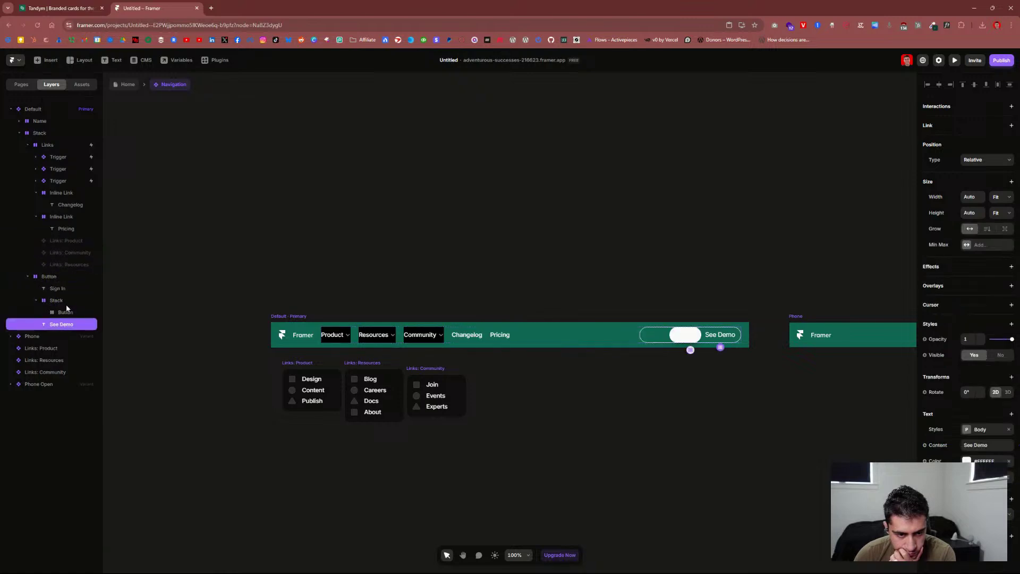
pyautogui.click(63, 312)
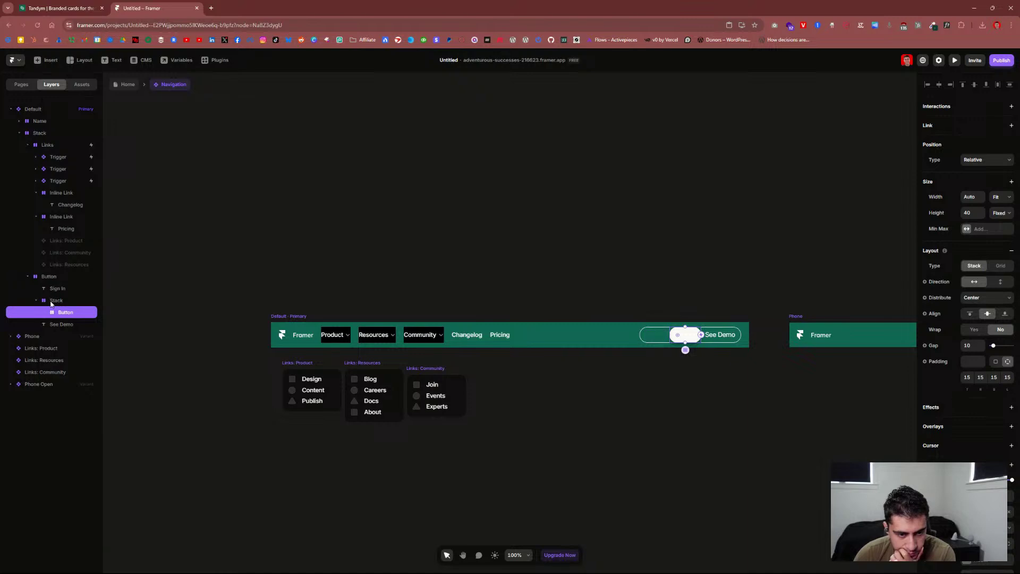
pyautogui.moveTo(57, 299); pyautogui.dragTo(48, 272)
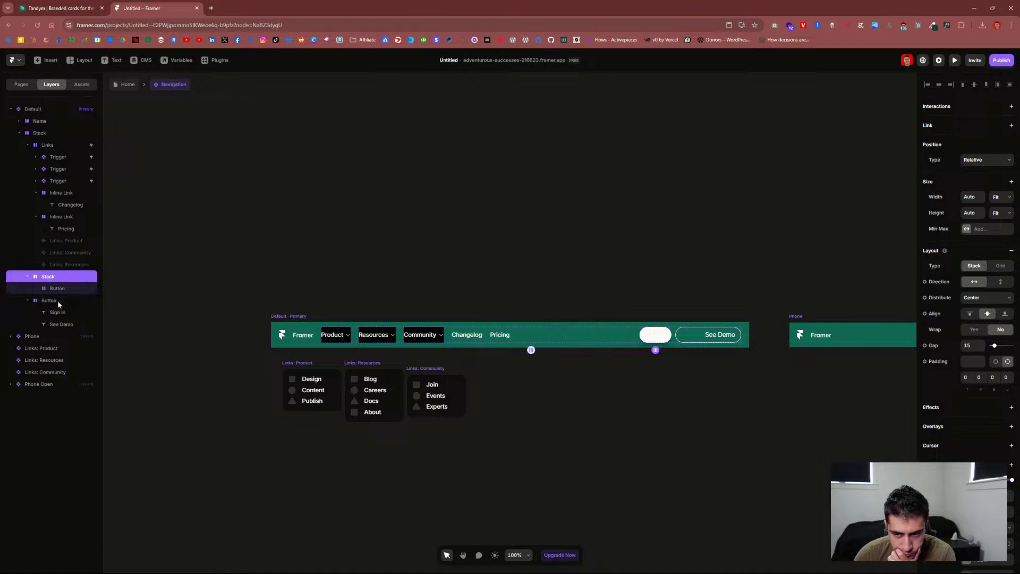
# Step: Move the Sign In text from the See Demo button into the stack that holds the empty white button
pyautogui.moveTo(58, 313); pyautogui.dragTo(64, 288)
pyautogui.click(61, 291)
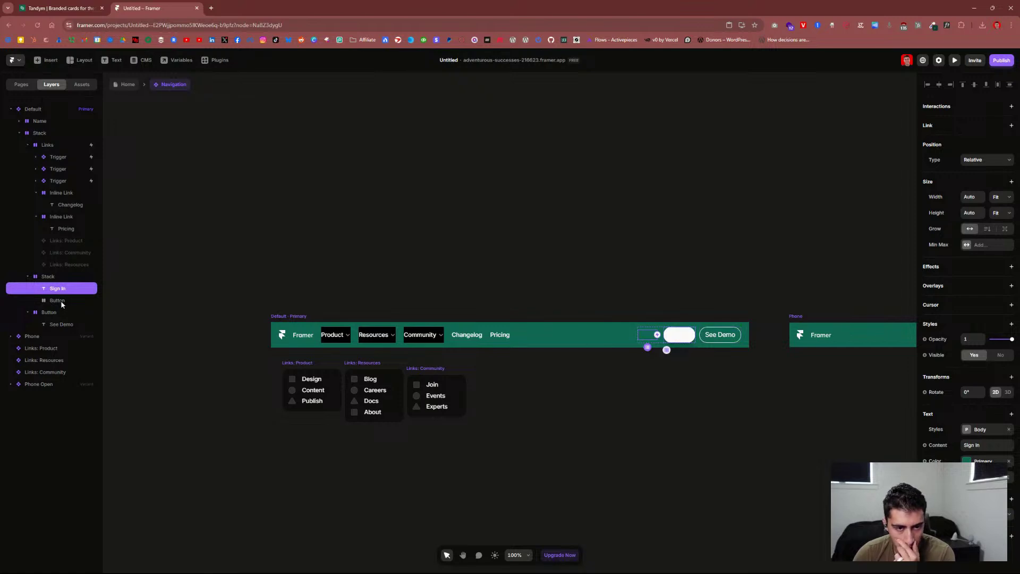
pyautogui.press('Escape')
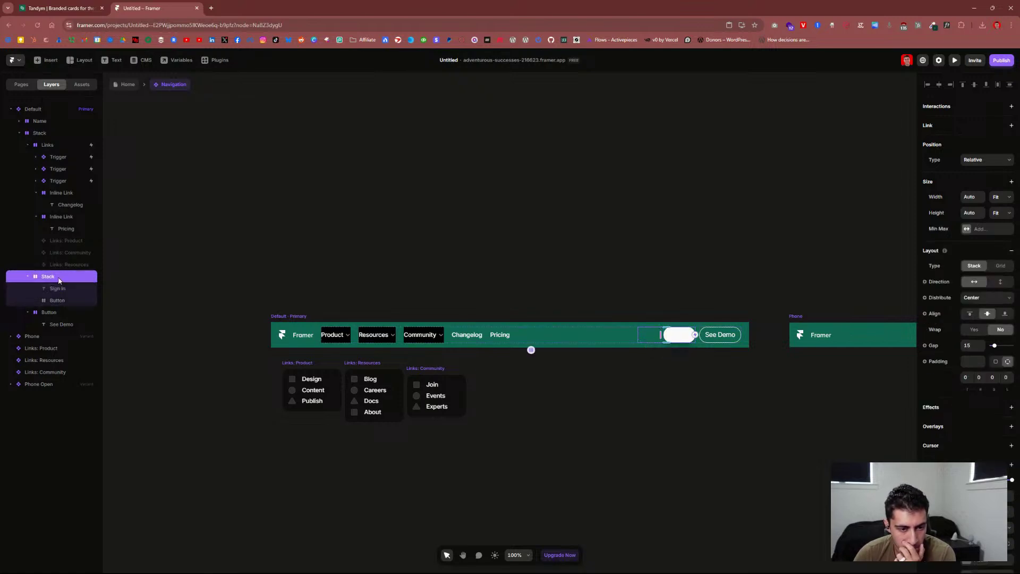
pyautogui.click(56, 311)
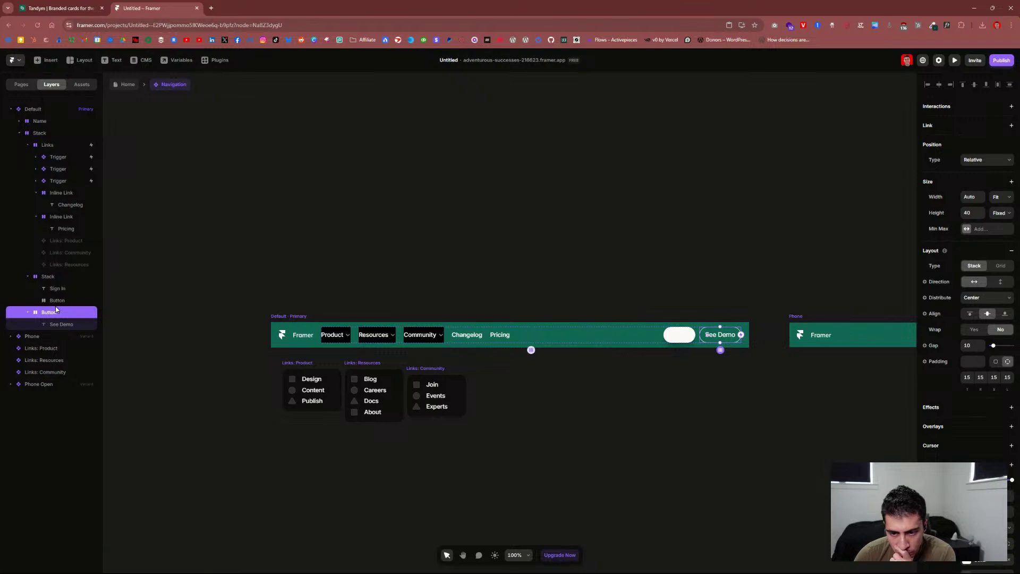
pyautogui.click(58, 324)
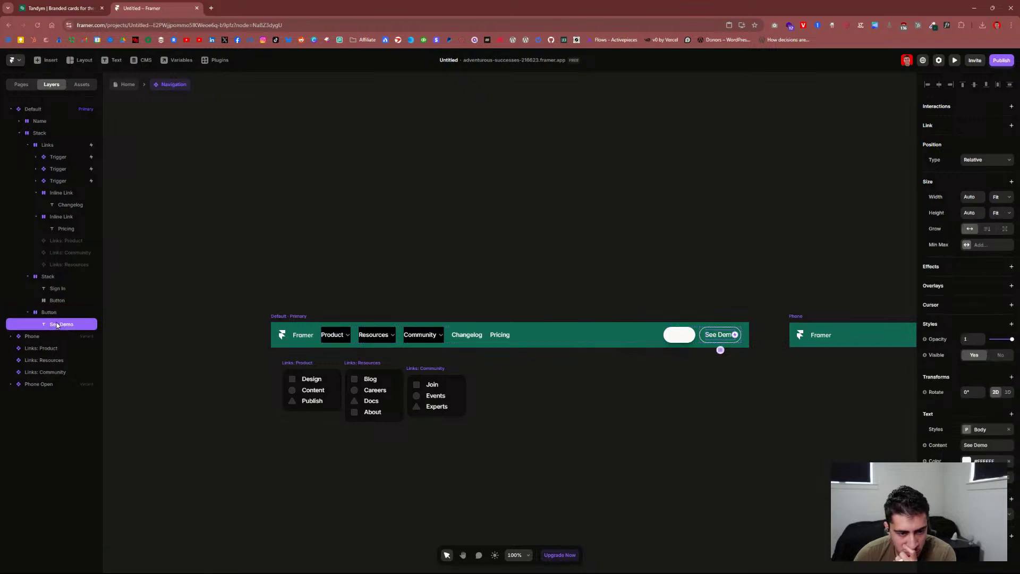
pyautogui.press('Escape')
pyautogui.click(60, 322)
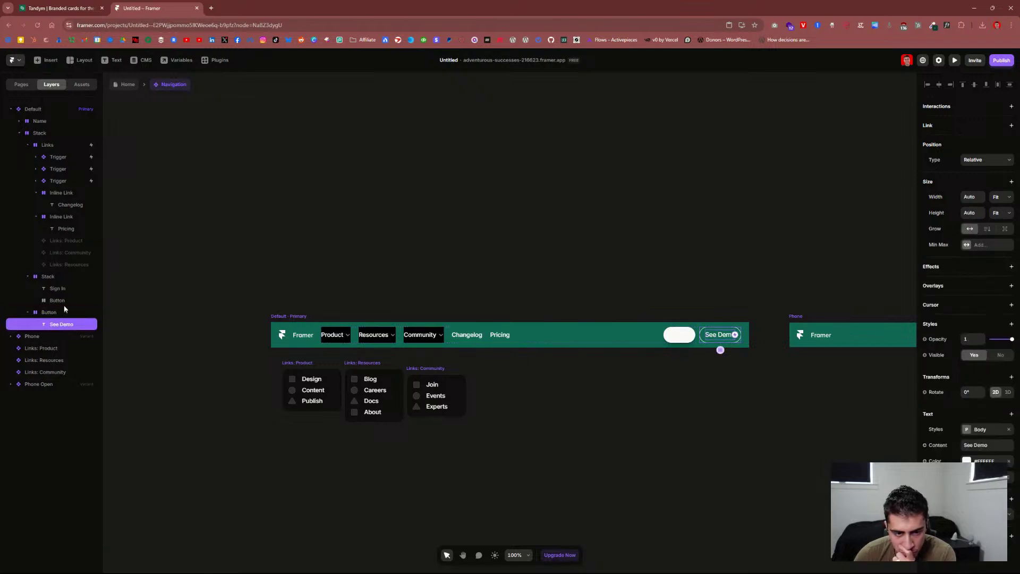
# Step: Move the See Demo button into the white button's stack and nest the Sign In text inside the white button
pyautogui.moveTo(58, 288); pyautogui.dragTo(74, 297)
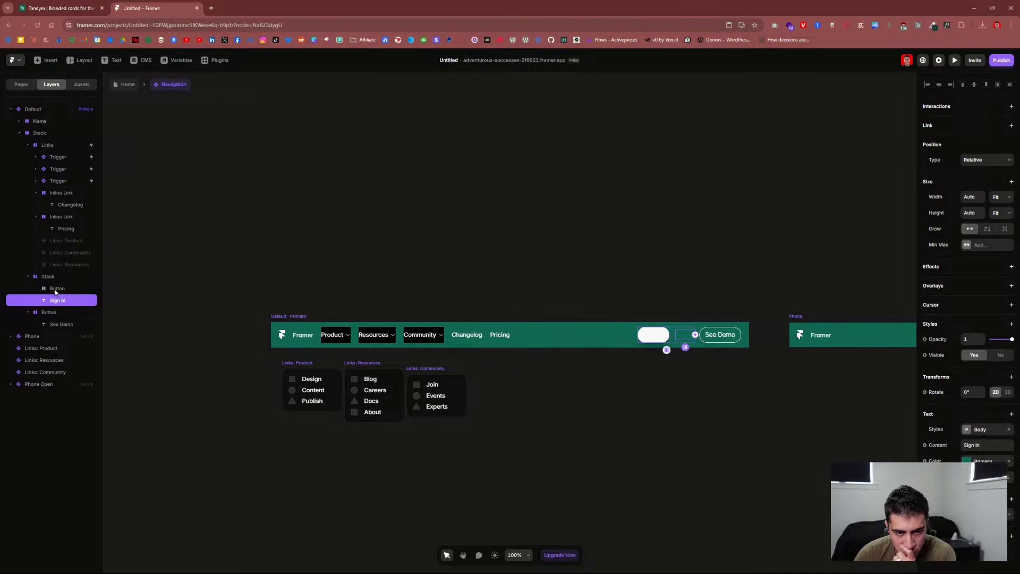
pyautogui.click(59, 311)
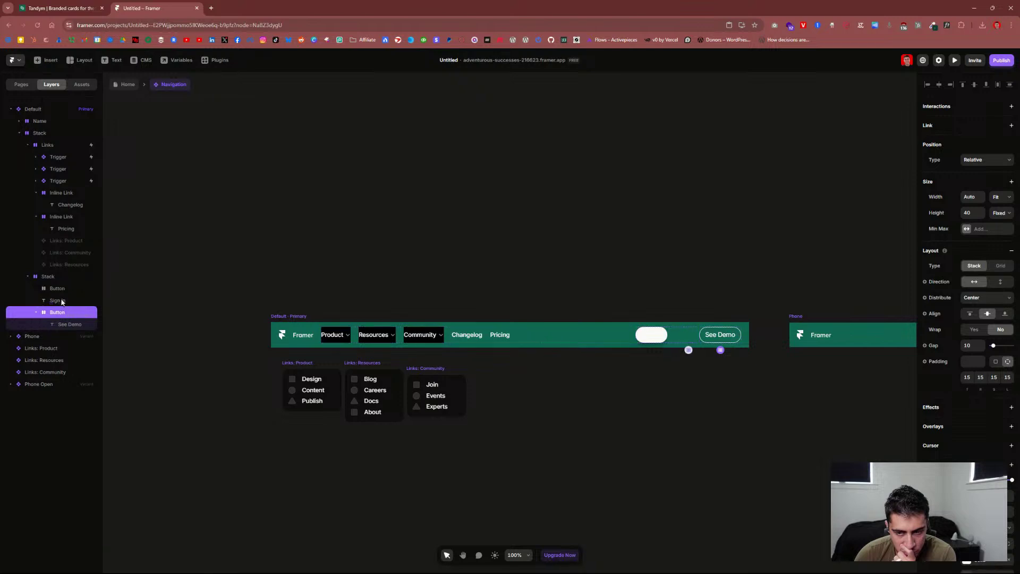
pyautogui.moveTo(63, 302); pyautogui.dragTo(62, 293)
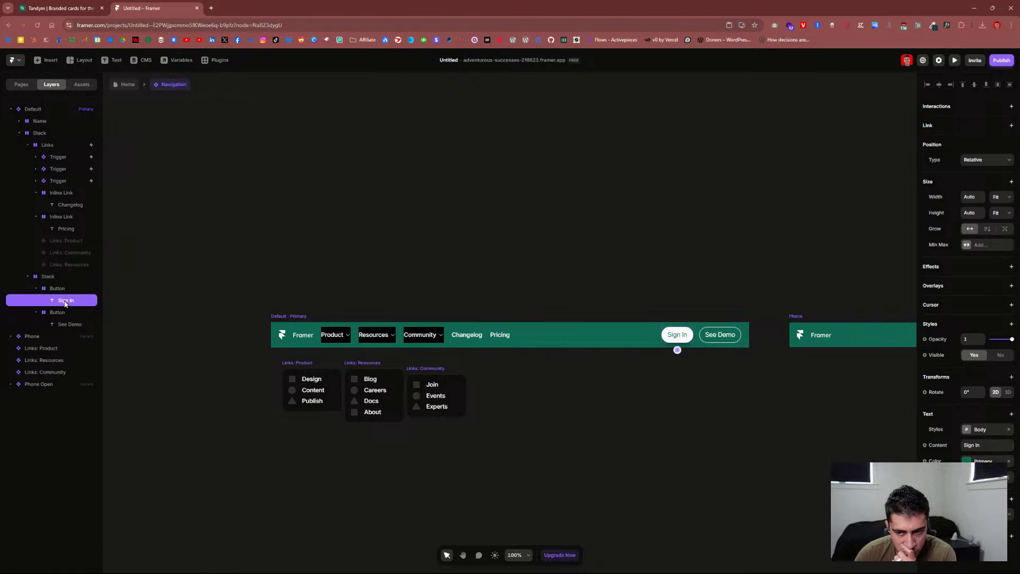
pyautogui.click(50, 280)
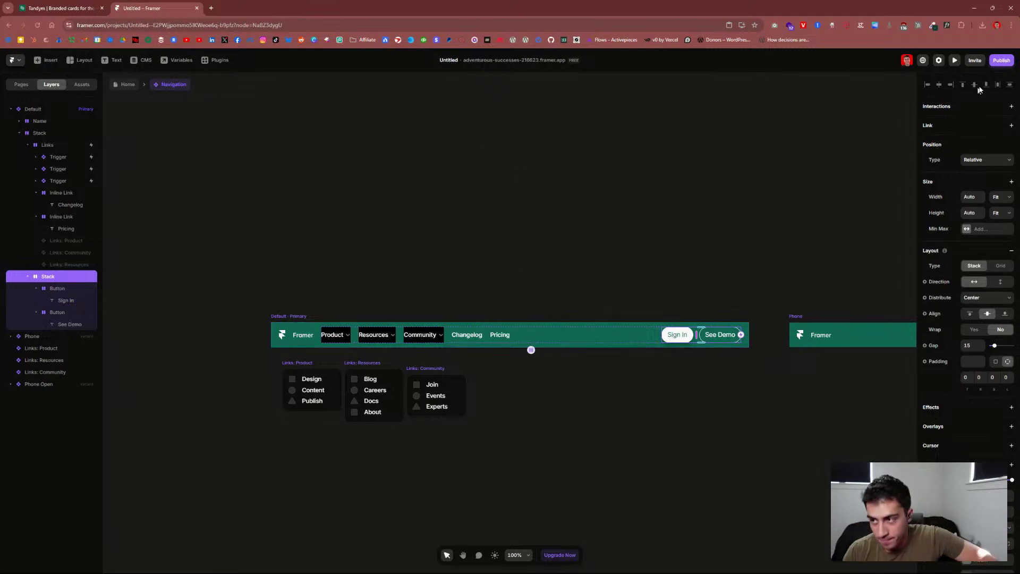
# Step: Leave the Navigation component and return to the Home page to check the updated navigation bar
pyautogui.click(128, 85)
pyautogui.click(417, 224)
pyautogui.scroll(1, 713, 189)
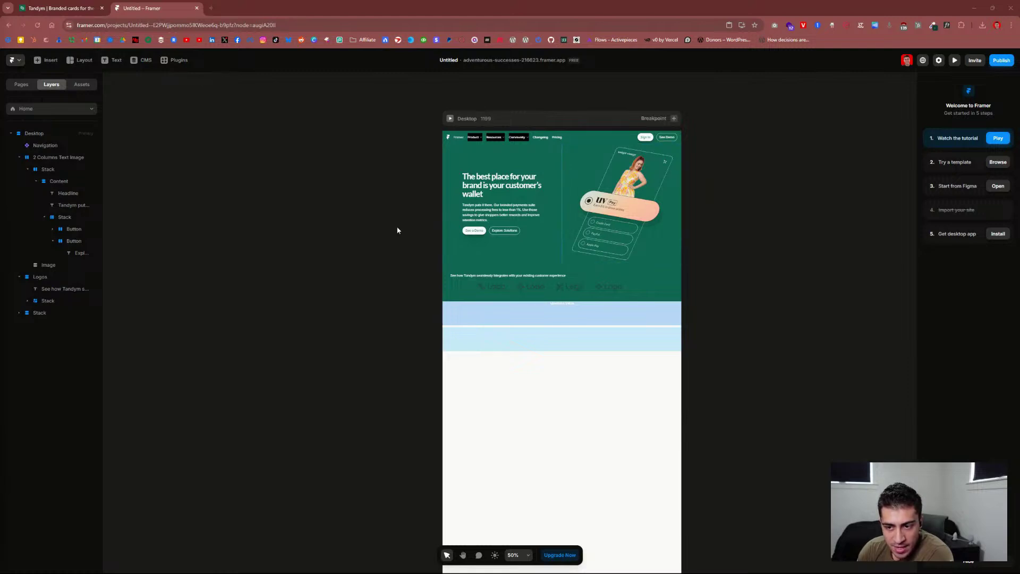
pyautogui.click(679, 233)
pyautogui.scroll(2, 686, 229)
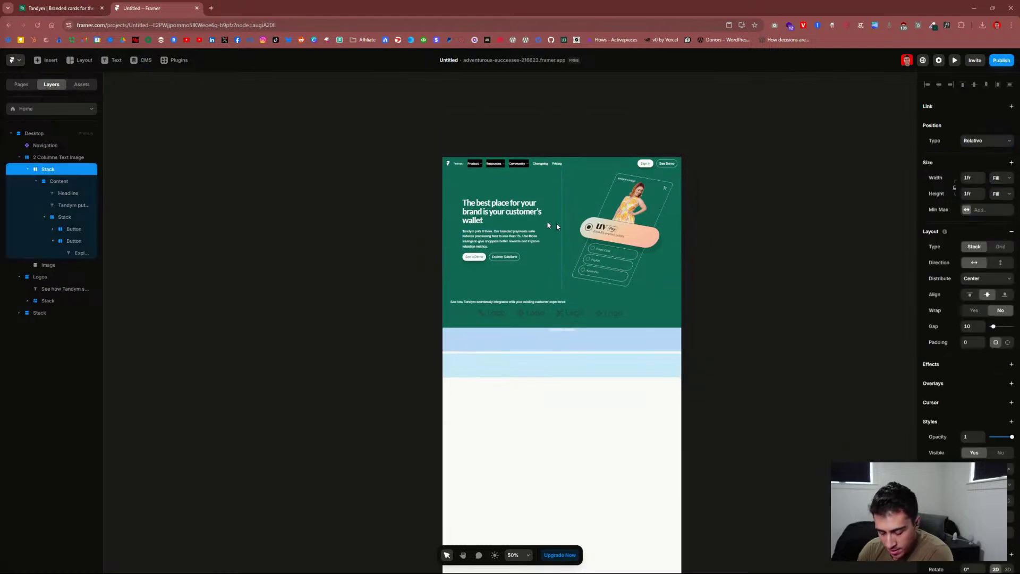
pyautogui.click(709, 226)
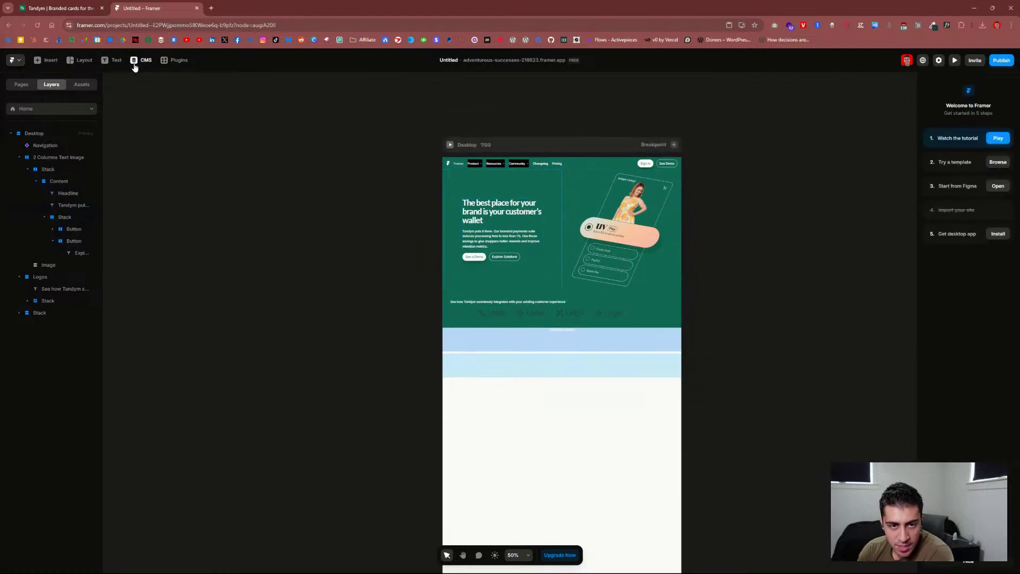
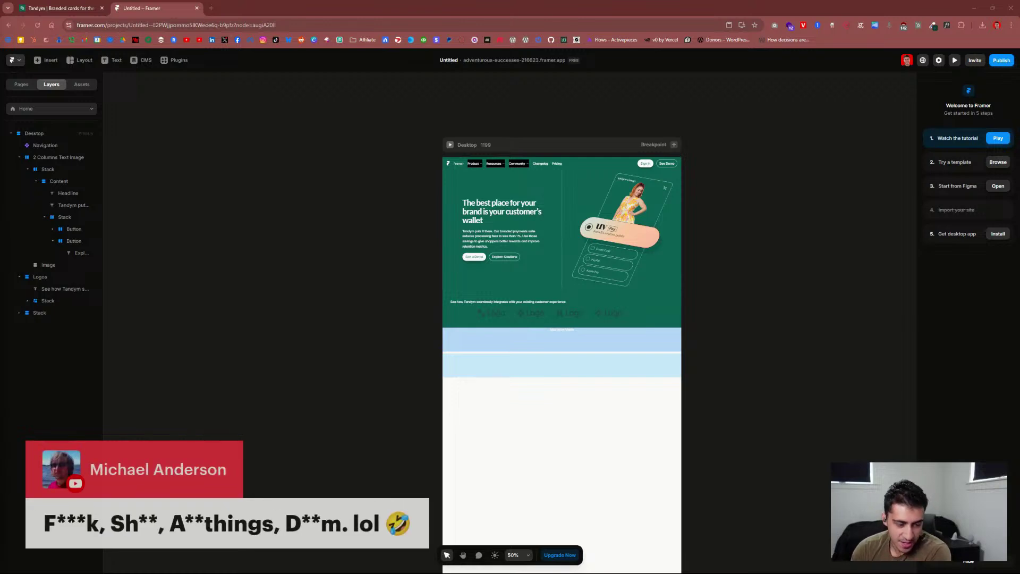
# Step: Examine the Home page's navigation bar, hero columns, logo row and Maximize Value section at closer zoom
pyautogui.scroll(2, 530, 301)
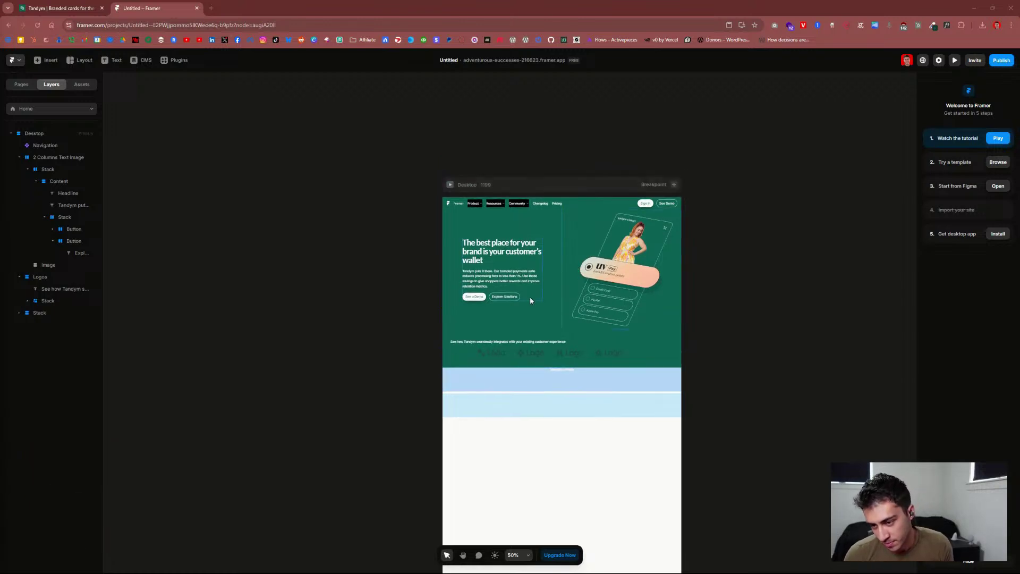
pyautogui.scroll(6, 555, 273)
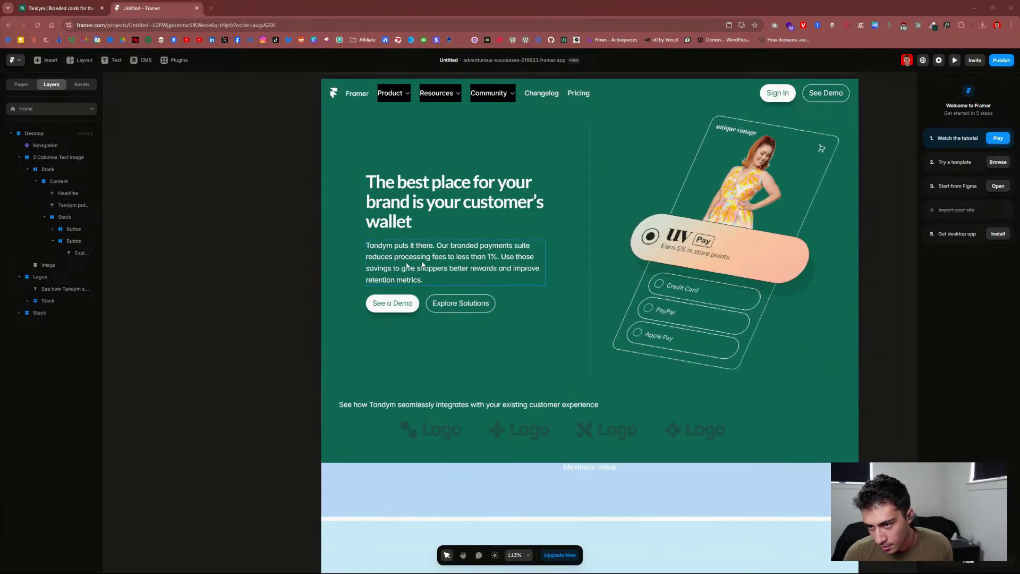
pyautogui.click(564, 272)
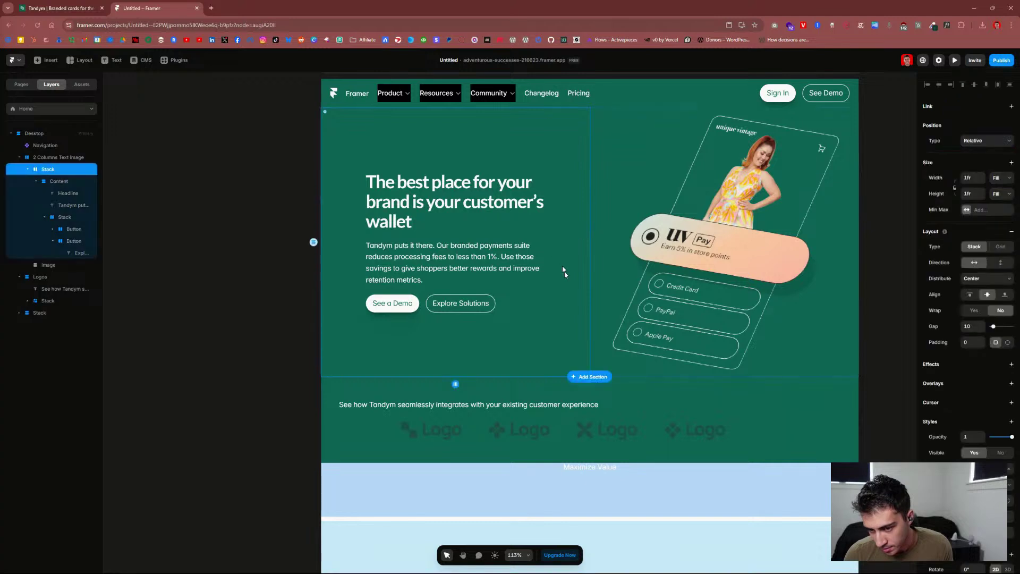
pyautogui.click(232, 281)
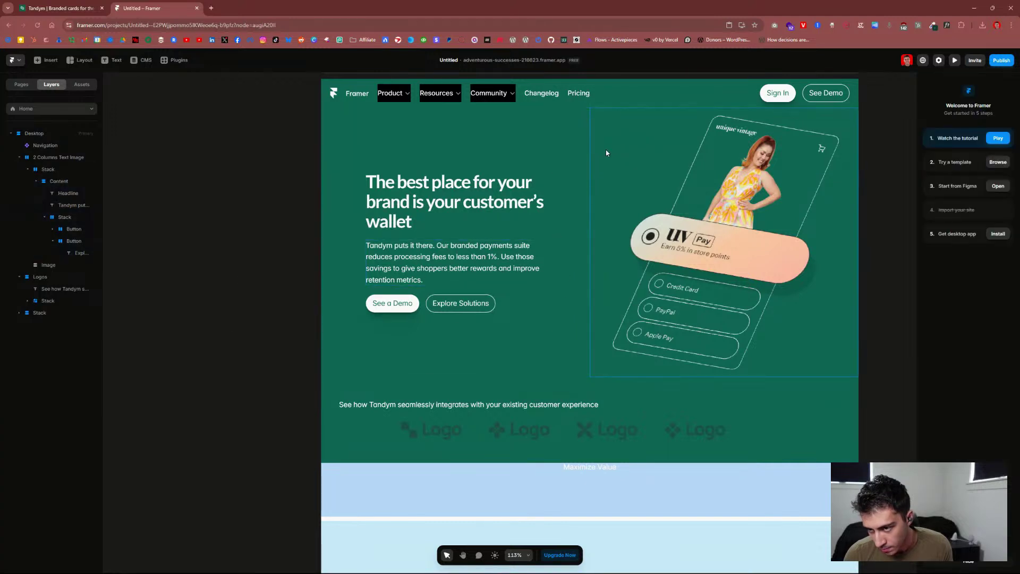
pyautogui.scroll(-2, 259, 285)
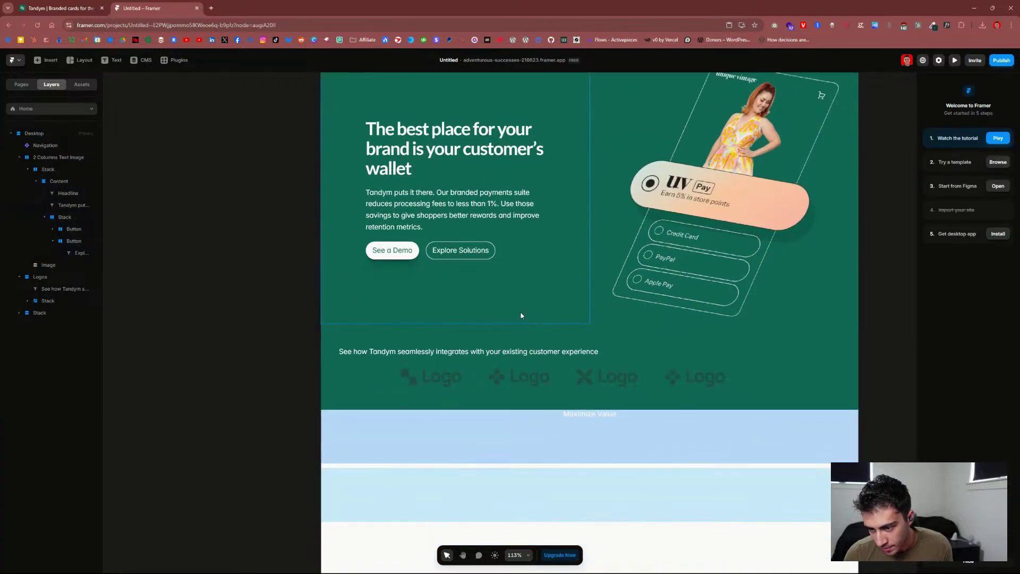
pyautogui.moveTo(521, 314); pyautogui.dragTo(540, 287)
pyautogui.hotkey('ctrl', 'z')
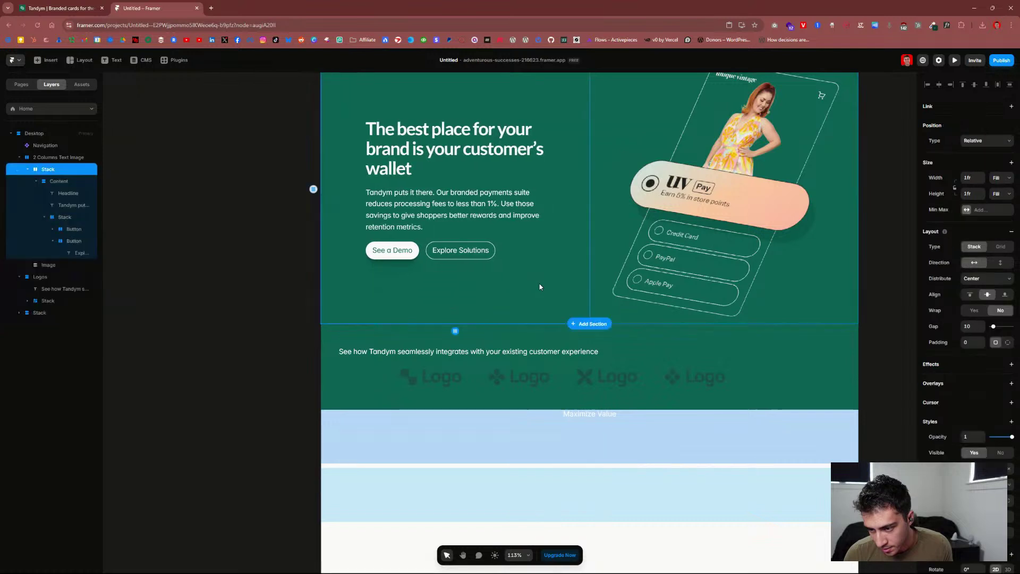
pyautogui.click(273, 279)
pyautogui.click(519, 263)
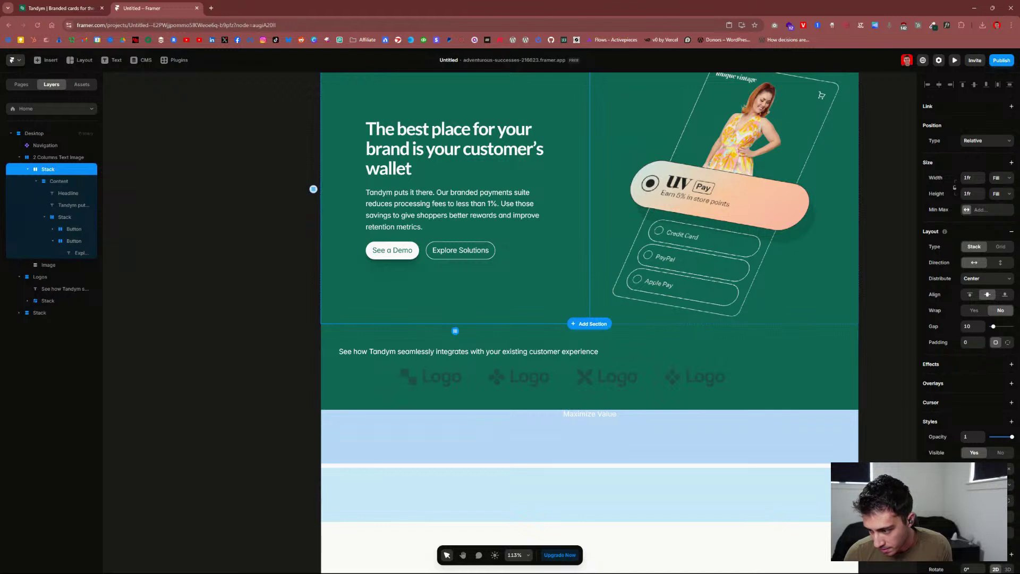
pyautogui.click(738, 319)
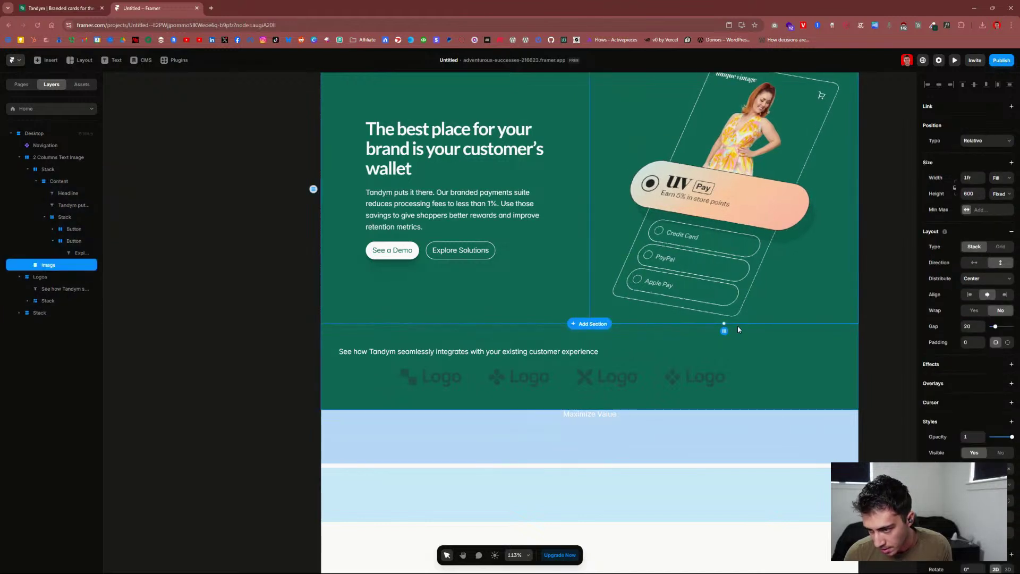
pyautogui.click(242, 299)
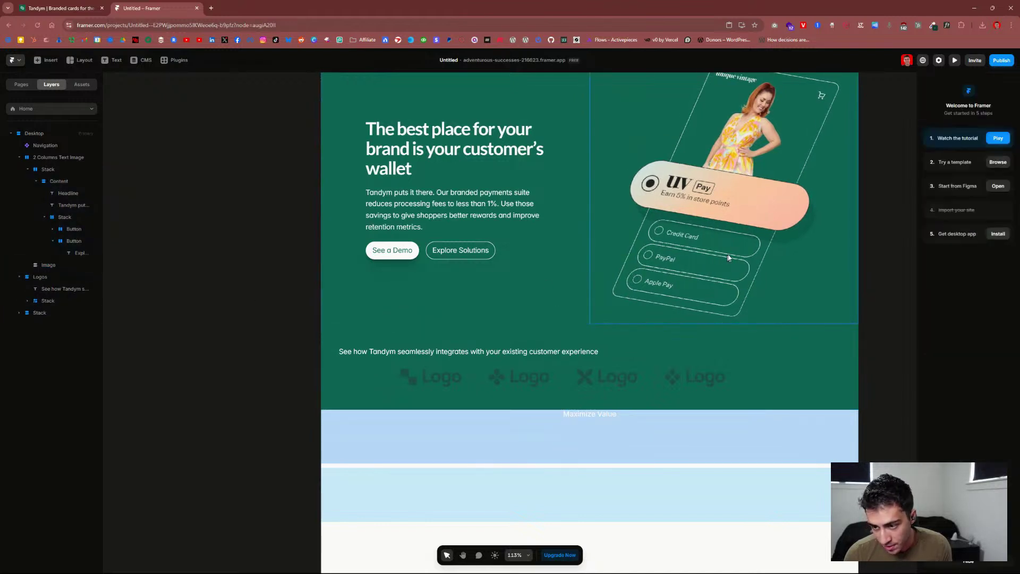
pyautogui.scroll(2, 204, 203)
pyautogui.scroll(1, 202, 202)
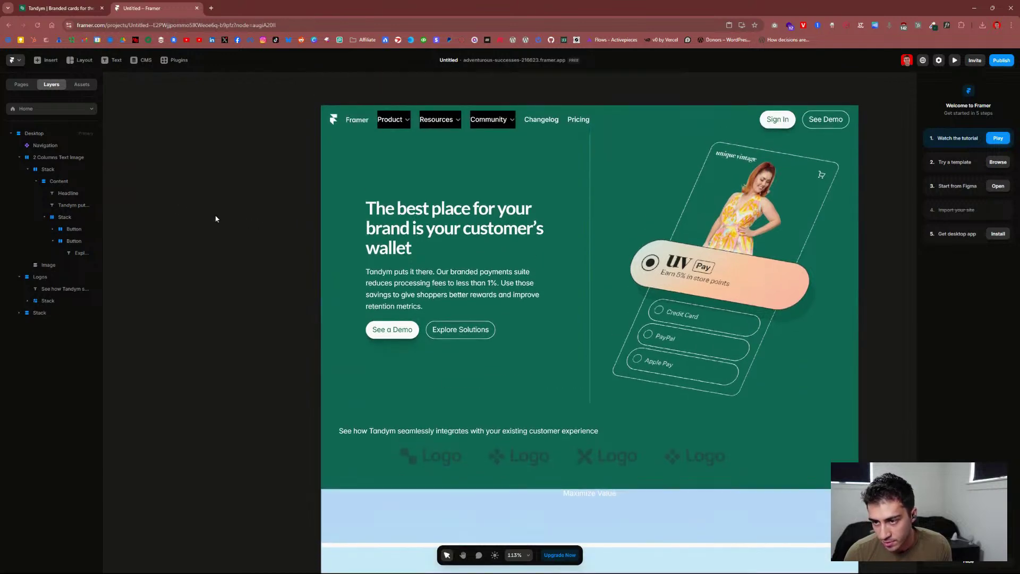
pyautogui.click(572, 230)
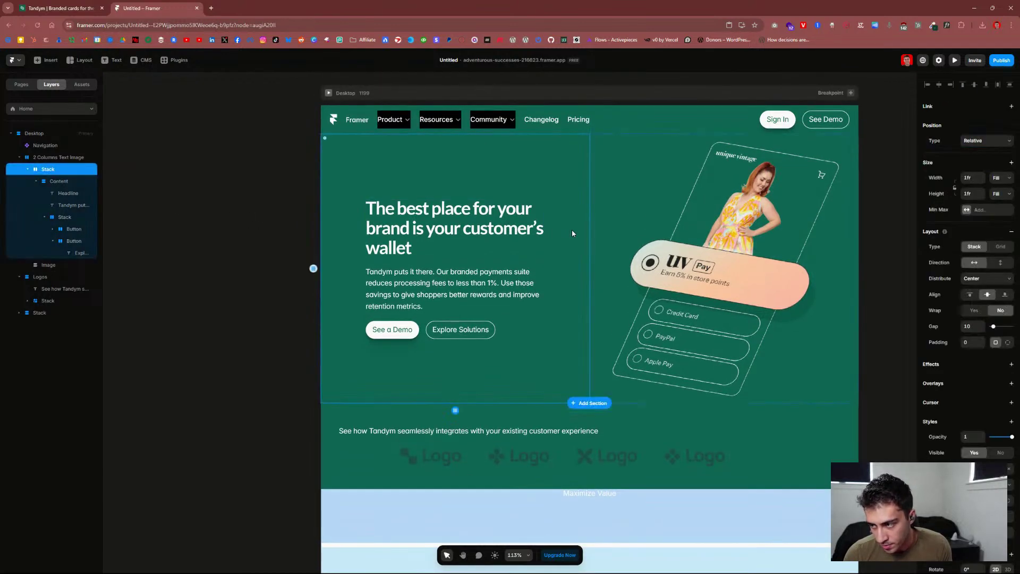
pyautogui.click(677, 173)
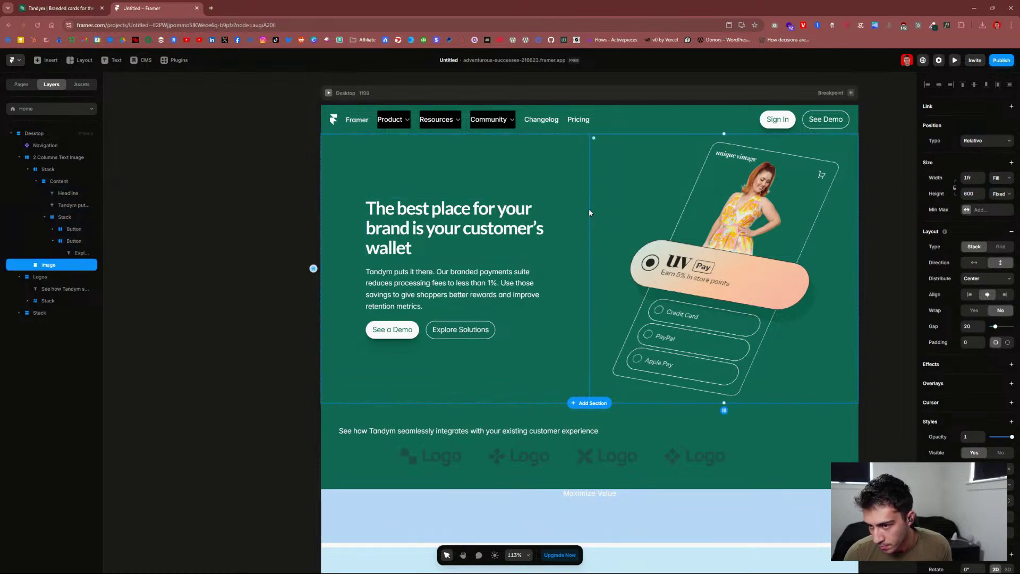
pyautogui.click(224, 208)
pyautogui.scroll(-5, 224, 208)
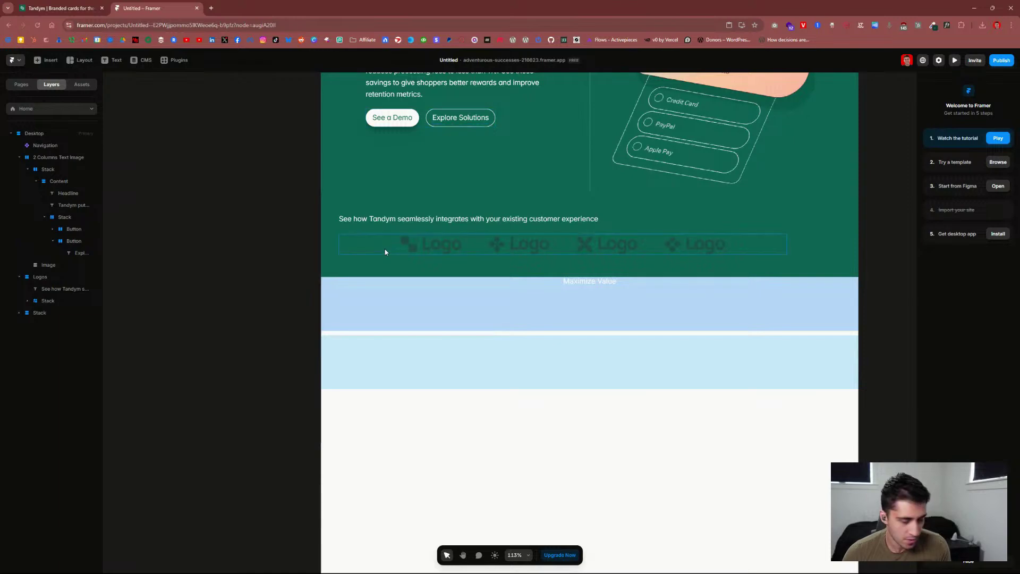
# Step: Switch to the Tandym site, examine its Shopping Experience, Checkout Experience and Launch With Ease sections, and return to Framer
pyautogui.click(56, 10)
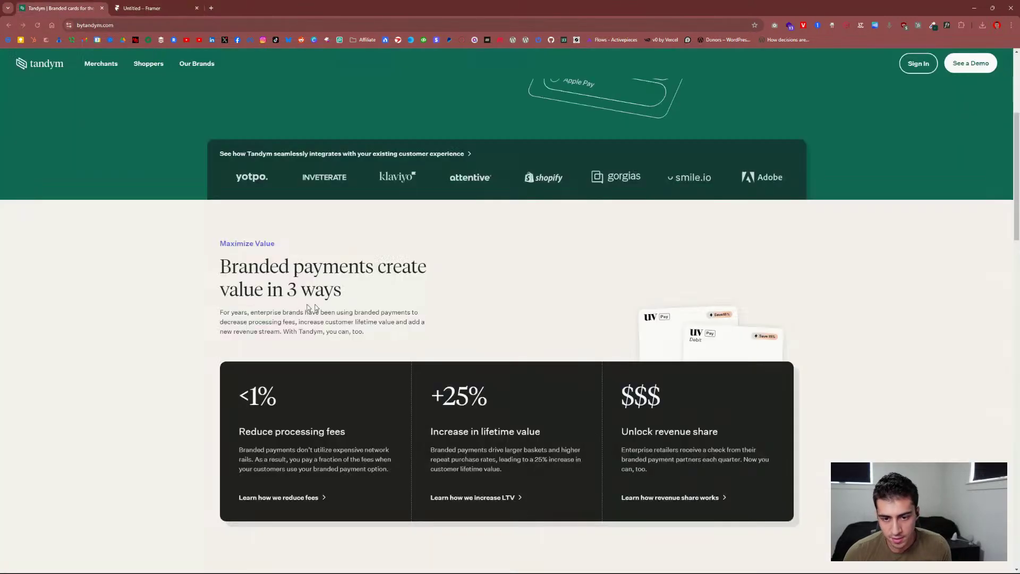
pyautogui.scroll(-10, 154, 287)
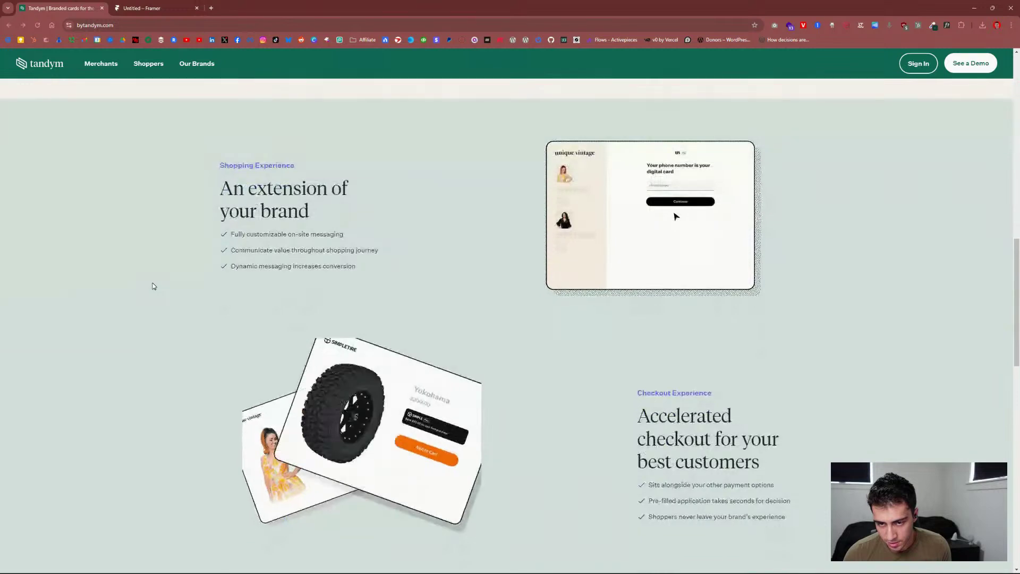
pyautogui.scroll(-5, 153, 286)
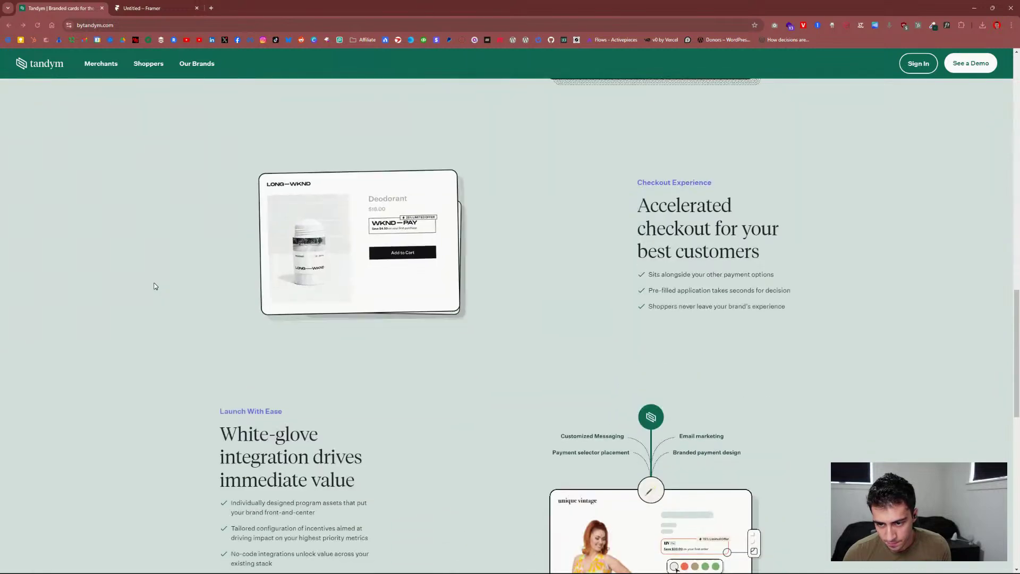
pyautogui.scroll(-4, 155, 285)
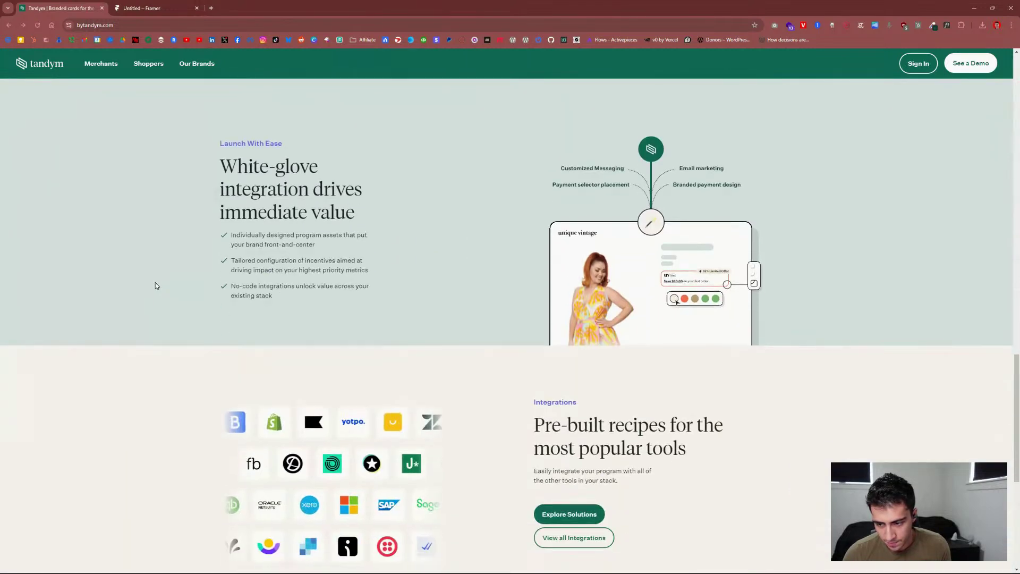
pyautogui.scroll(4, 155, 286)
pyautogui.click(161, 13)
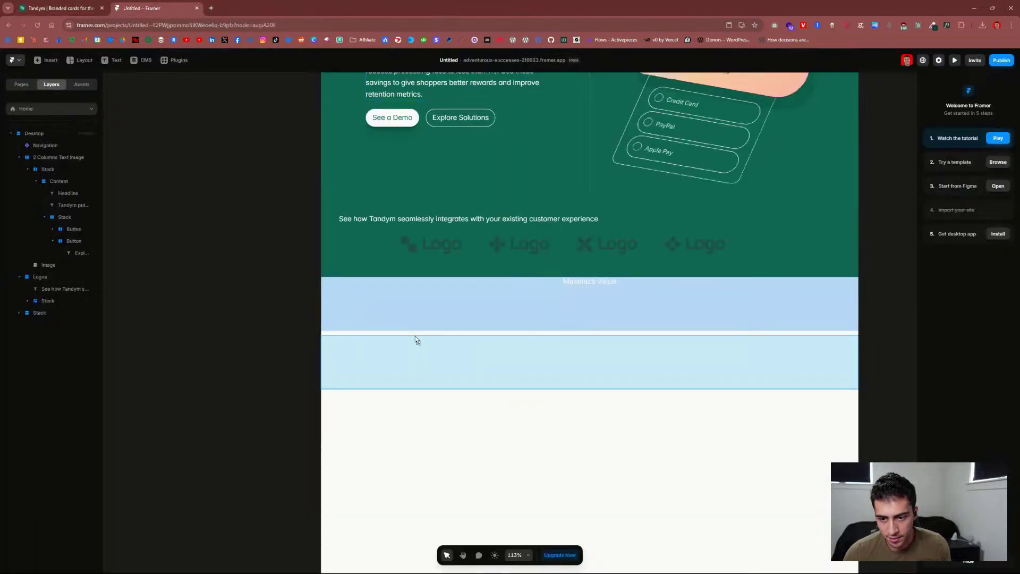
# Step: Insert the prebuilt section with two alternating image-and-text rows below the Maximize Value section, checking the layout against the Tandym site
pyautogui.click(683, 301)
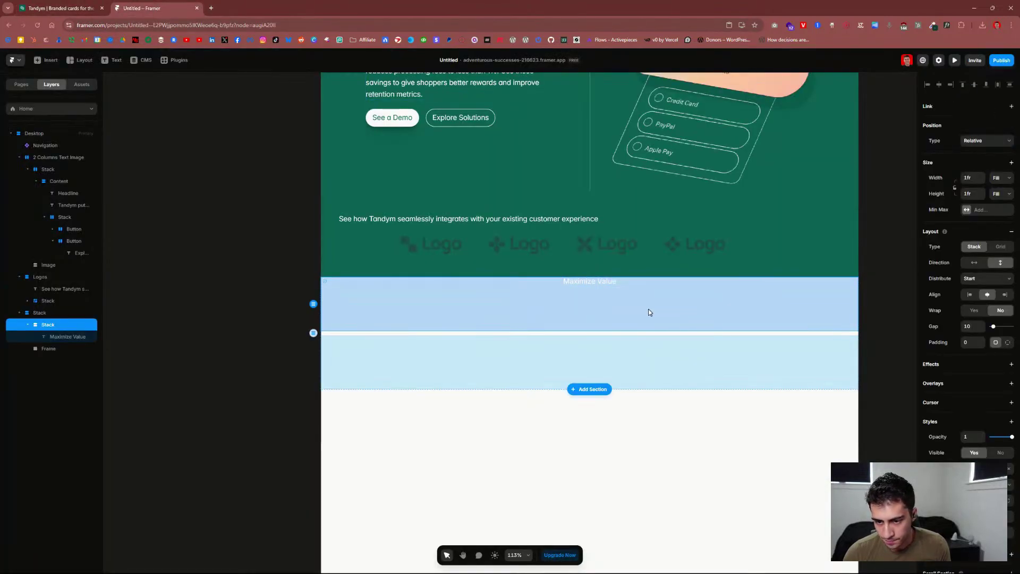
pyautogui.click(590, 389)
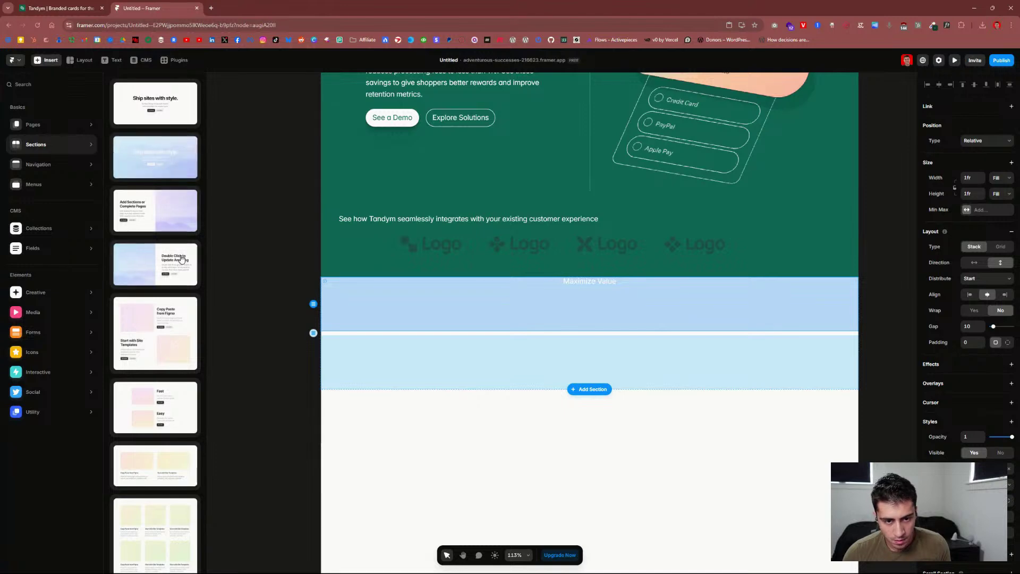
pyautogui.scroll(-3, 182, 262)
pyautogui.scroll(1, 182, 262)
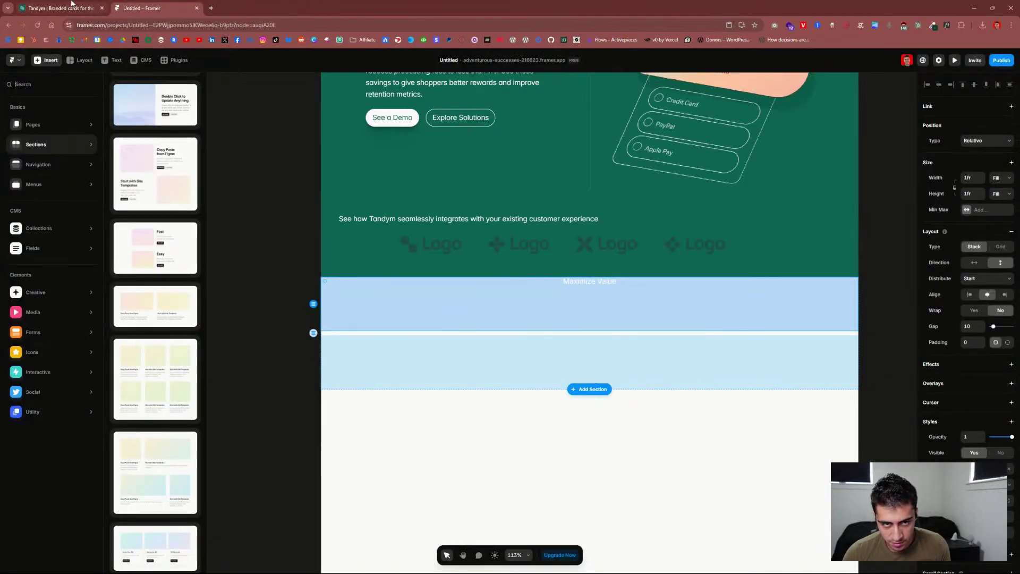
pyautogui.click(85, 8)
pyautogui.click(139, 8)
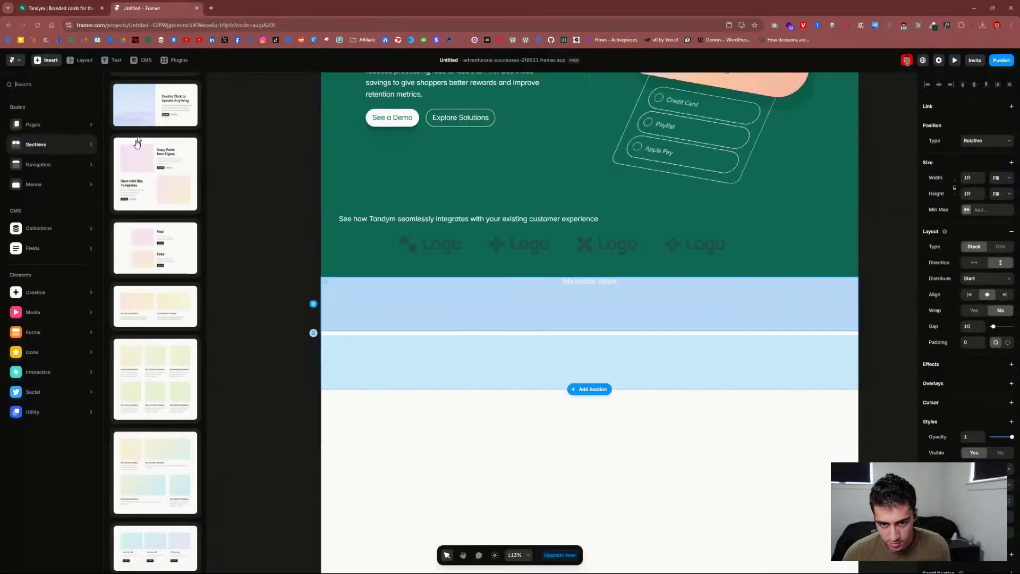
pyautogui.click(163, 182)
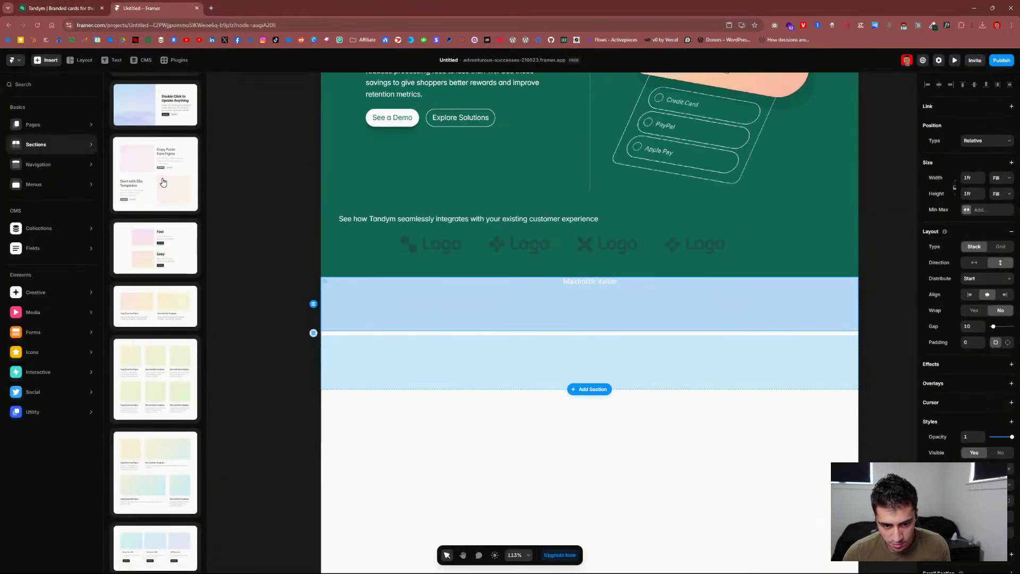
pyautogui.click(58, 8)
pyautogui.scroll(5, 439, 229)
pyautogui.scroll(3, 439, 228)
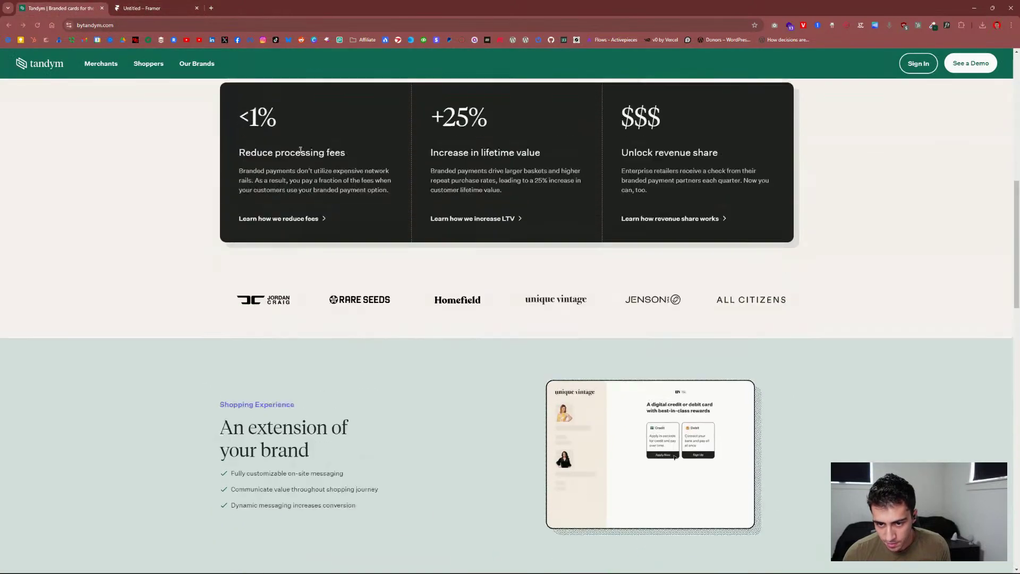
pyautogui.click(141, 8)
pyautogui.scroll(2, 523, 284)
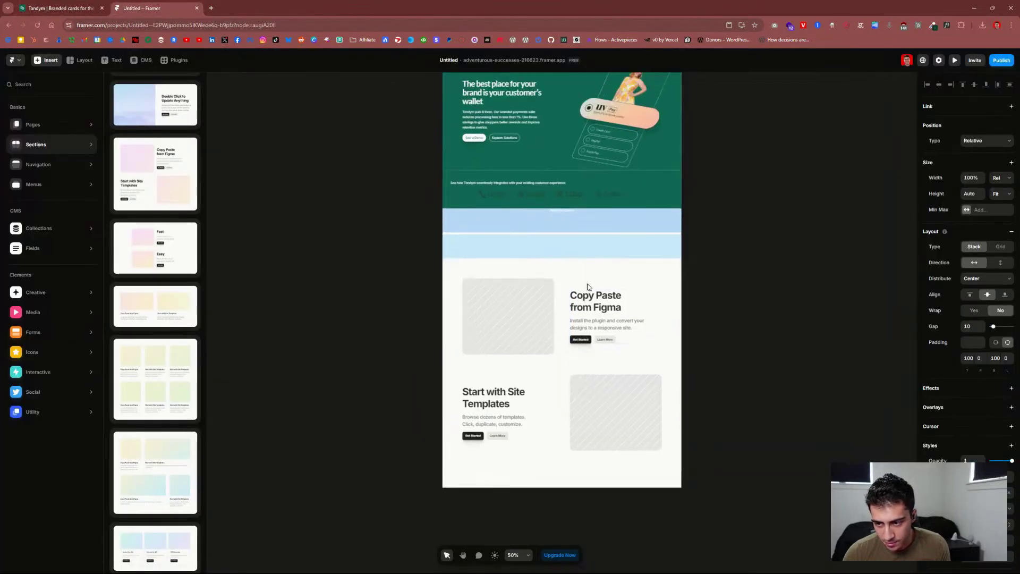
# Step: Duplicate the "Start with Site Templates" row and place the copy above the "Copy Paste from Figma" row
pyautogui.scroll(-3, 531, 292)
pyautogui.click(540, 305)
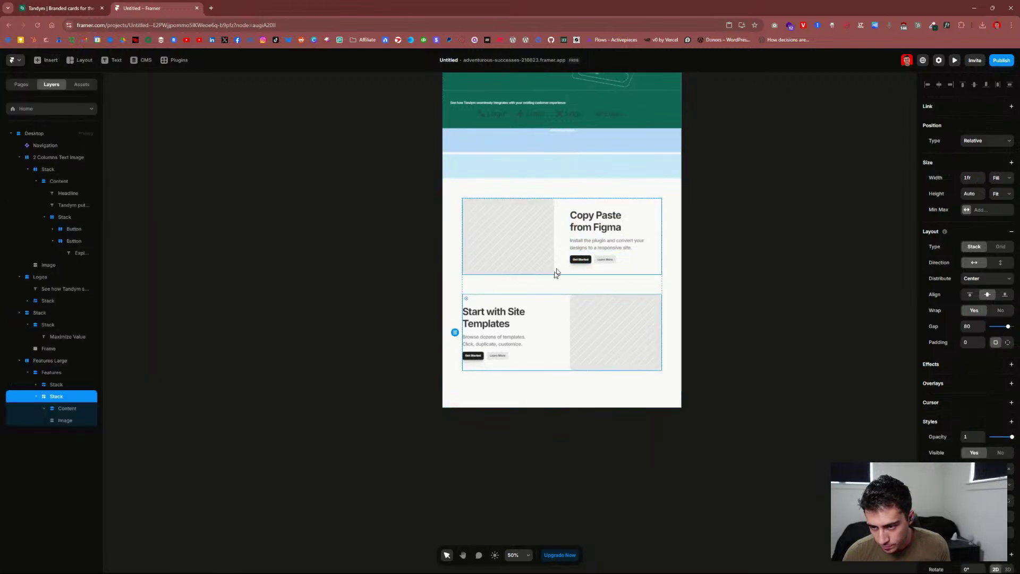
pyautogui.rightClick(541, 311)
pyautogui.click(550, 299)
pyautogui.click(557, 301)
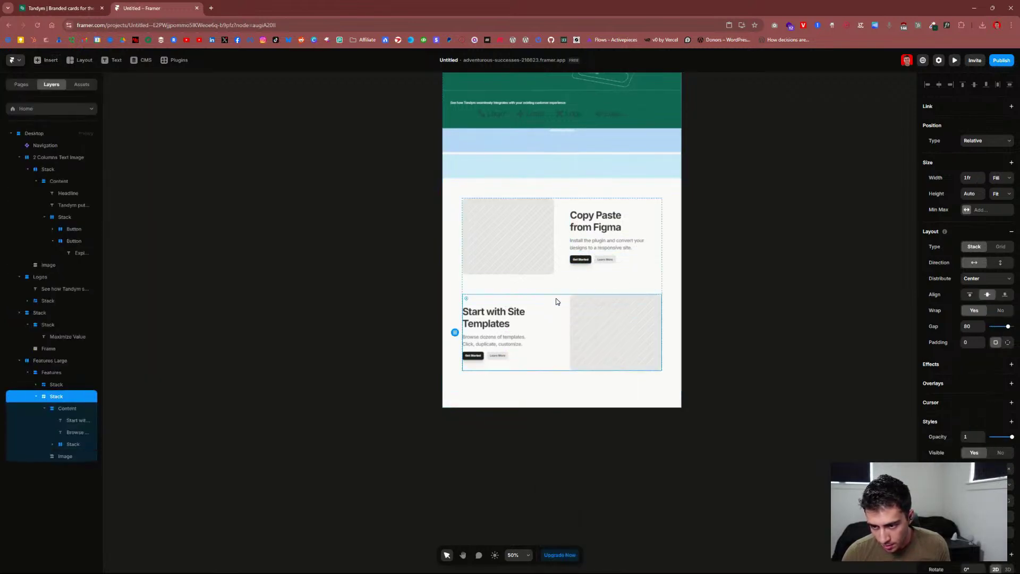
pyautogui.scroll(2, 557, 302)
pyautogui.scroll(-2, 551, 292)
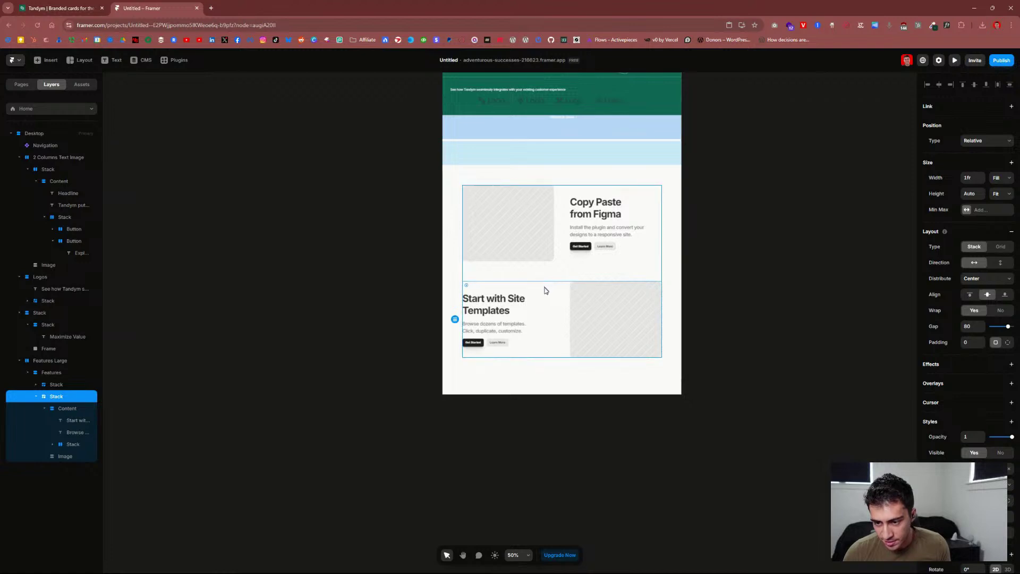
pyautogui.scroll(3, 542, 295)
pyautogui.scroll(1, 542, 295)
pyautogui.rightClick(536, 288)
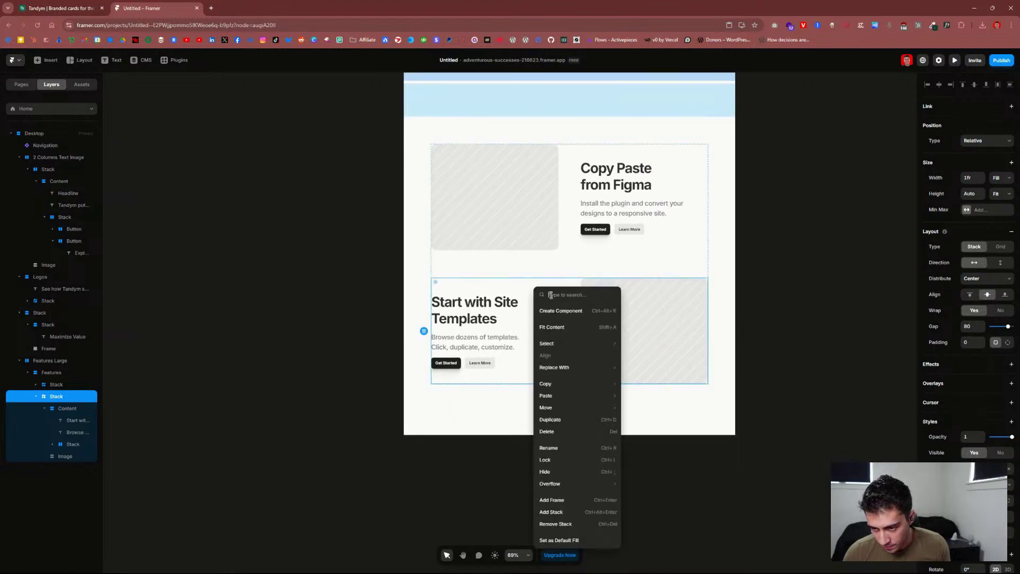
pyautogui.click(579, 419)
pyautogui.moveTo(566, 418); pyautogui.dragTo(567, 154)
pyautogui.scroll(-1, 455, 365)
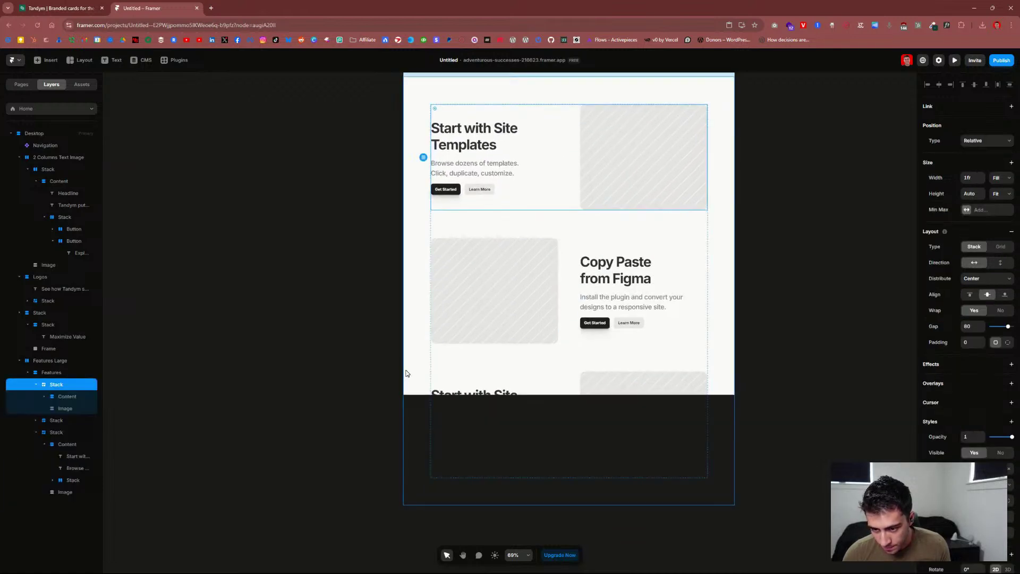
# Step: Set the Desktop breakpoint's height to Fit Content so the page covers all three feature rows
pyautogui.click(411, 392)
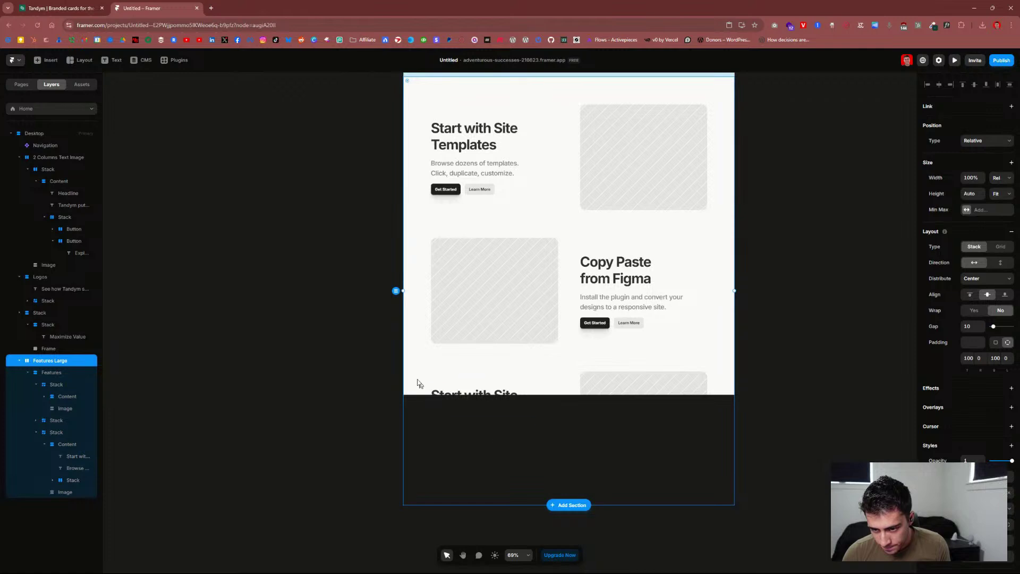
pyautogui.scroll(-5, 463, 340)
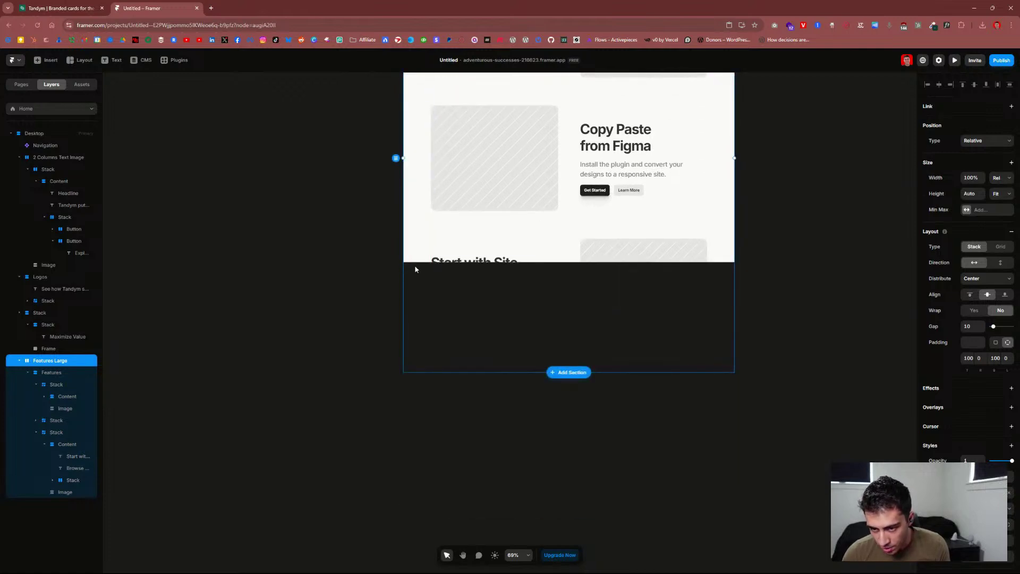
pyautogui.scroll(10, 422, 263)
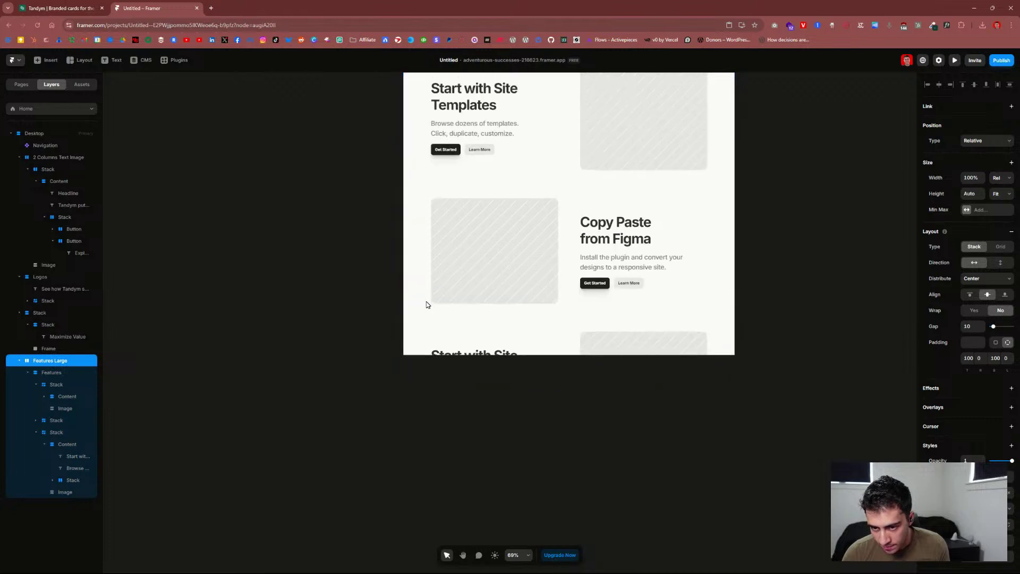
pyautogui.scroll(3, 422, 245)
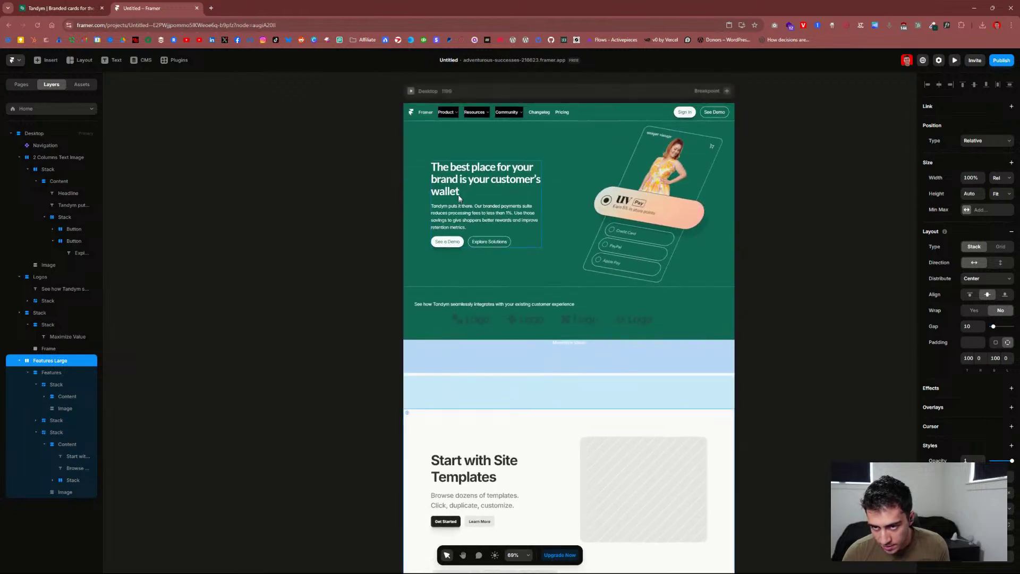
pyautogui.click(444, 108)
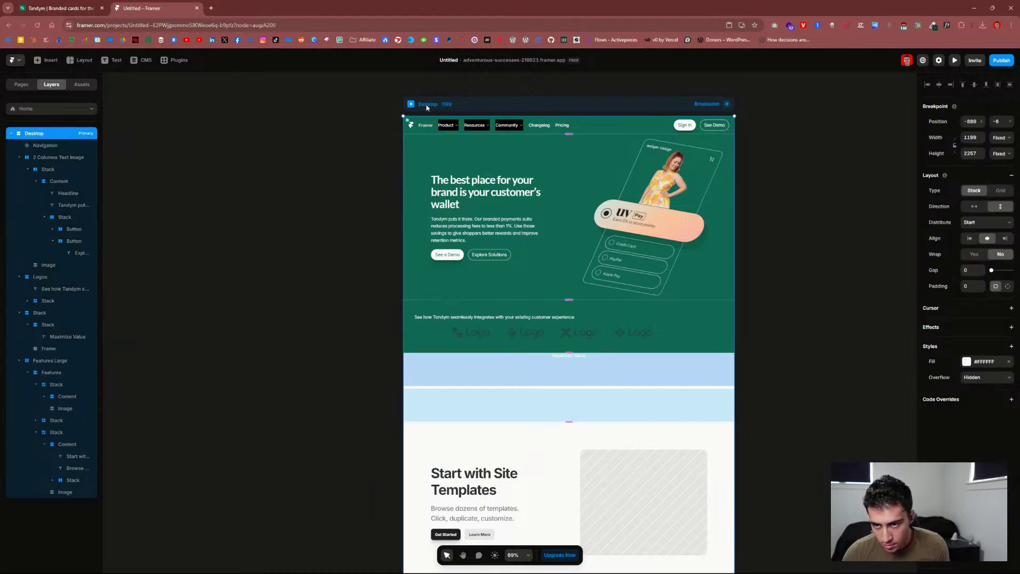
pyautogui.scroll(-11, 517, 258)
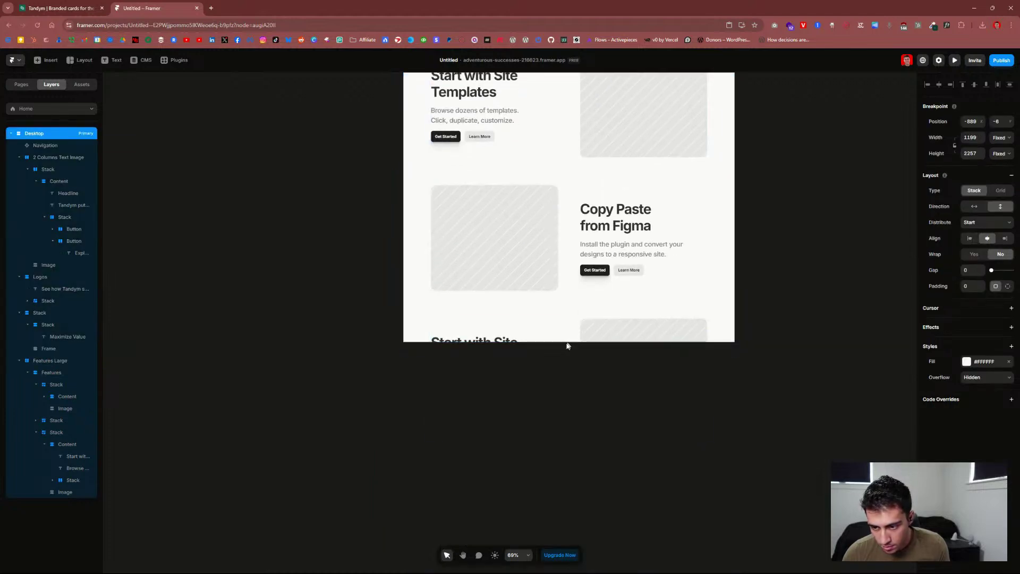
pyautogui.moveTo(734, 343); pyautogui.dragTo(735, 343)
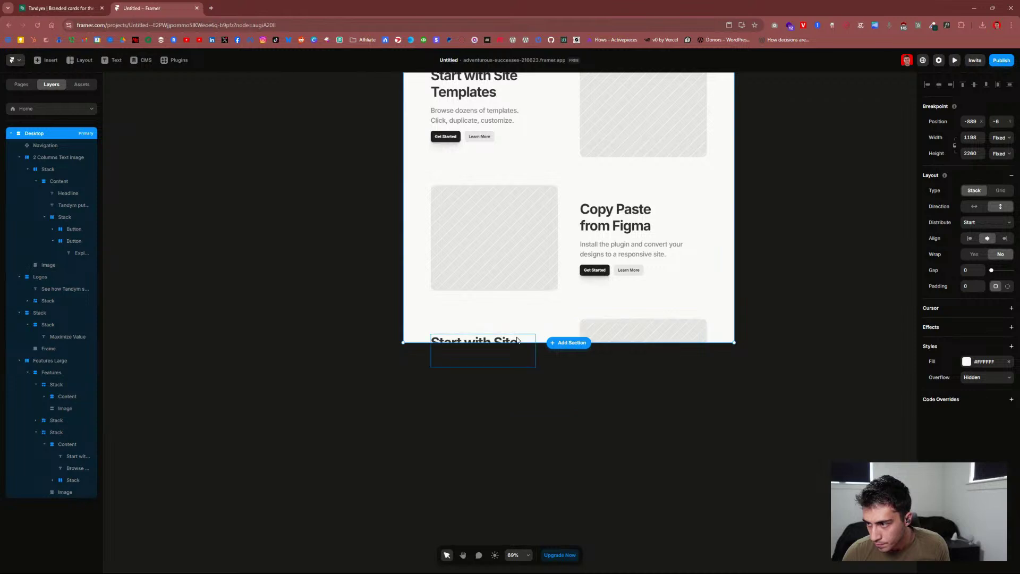
pyautogui.click(1002, 153)
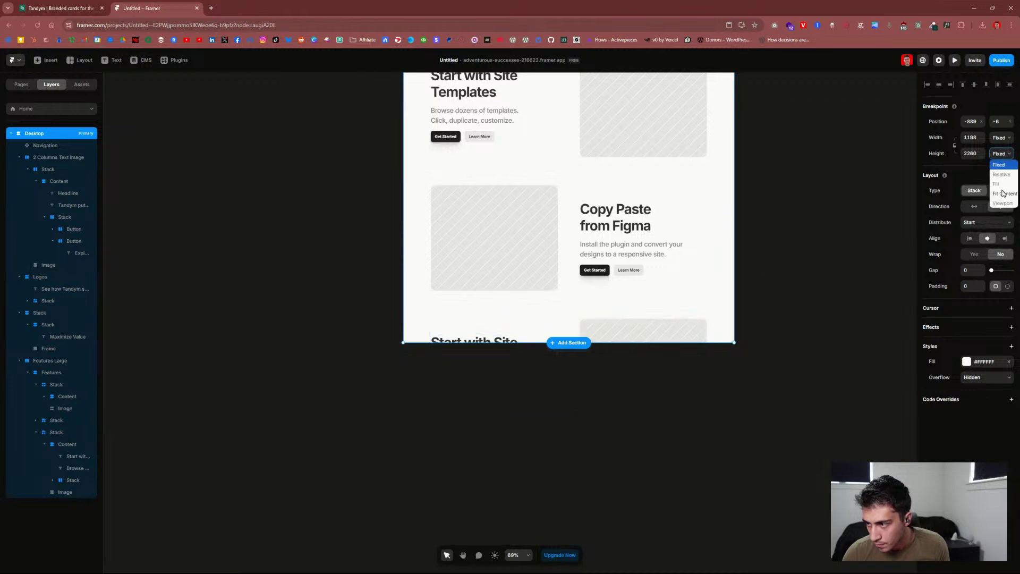
pyautogui.click(1003, 193)
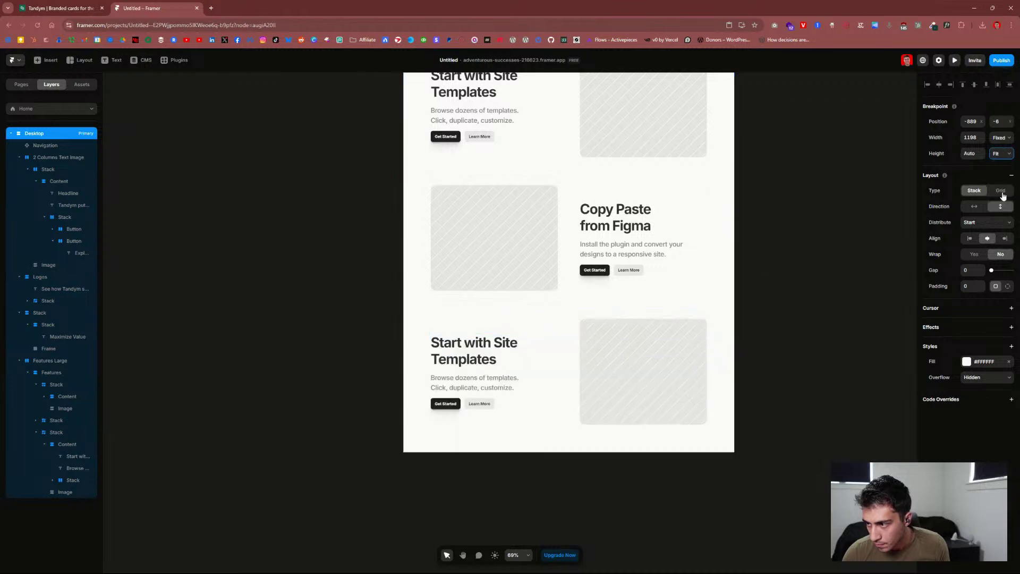
# Step: Keep the Desktop breakpoint's width fixed and set it to 1200
pyautogui.click(1006, 142)
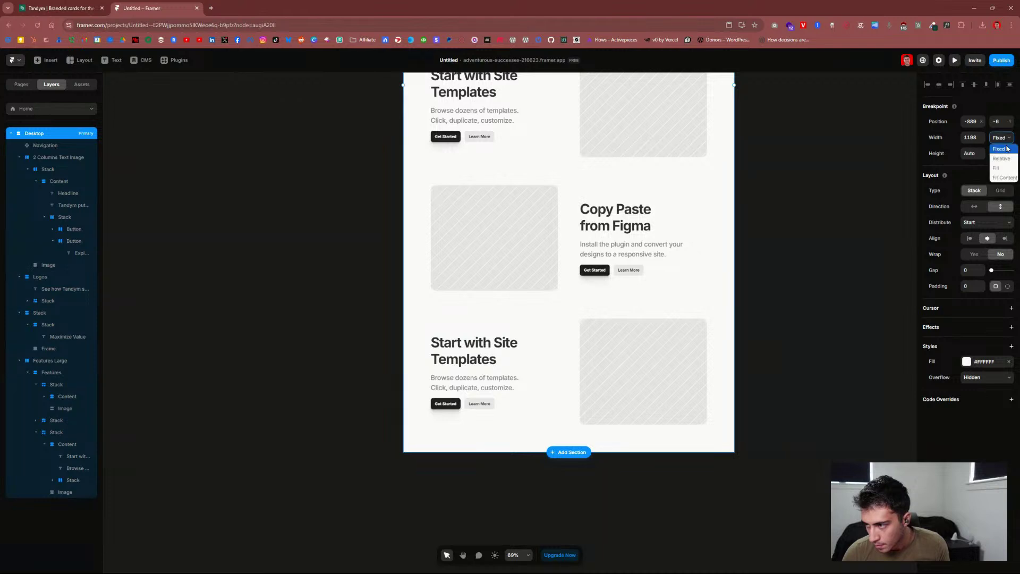
pyautogui.click(1008, 149)
pyautogui.click(976, 139)
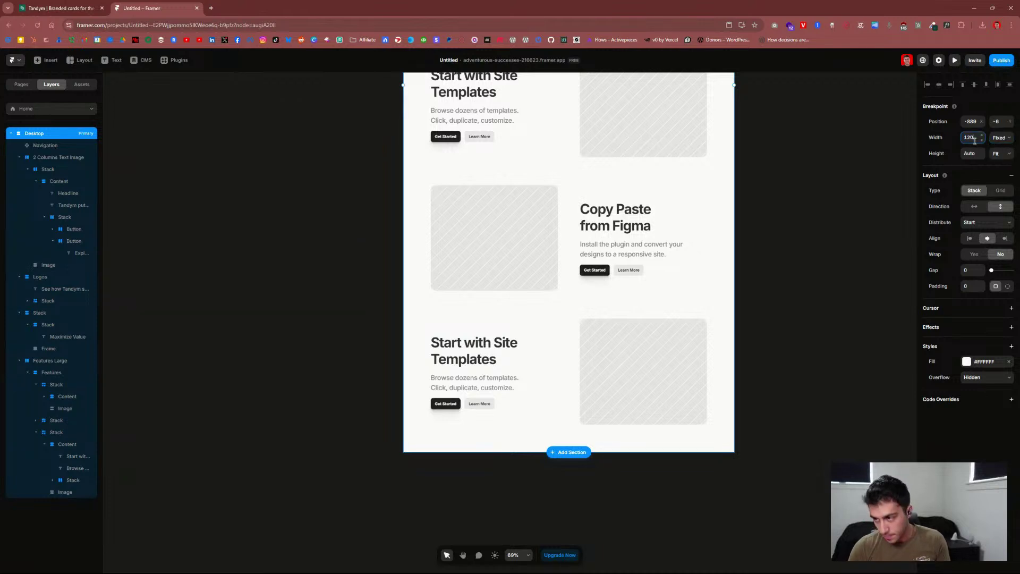
pyautogui.press('Return')
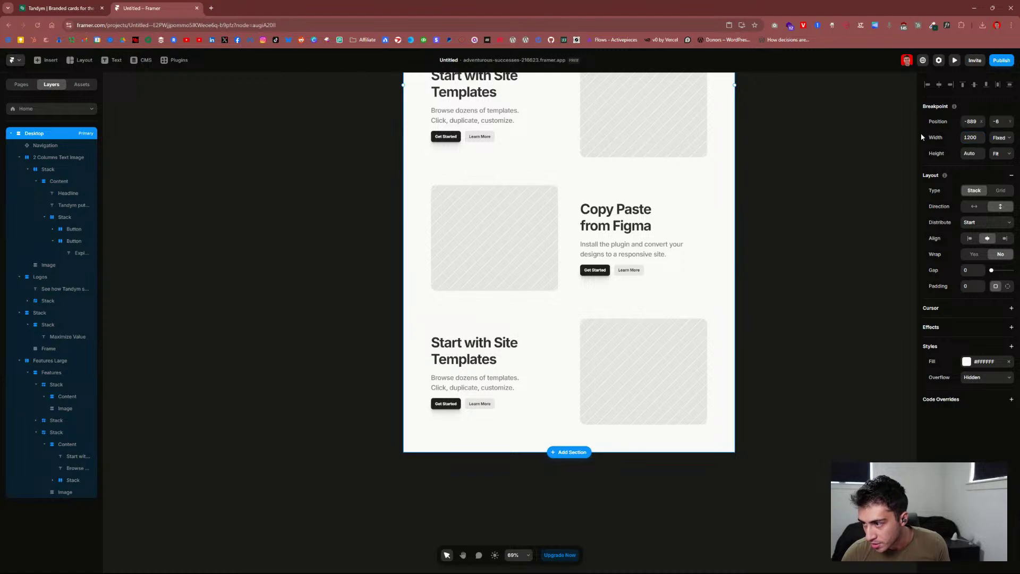
pyautogui.scroll(2, 829, 249)
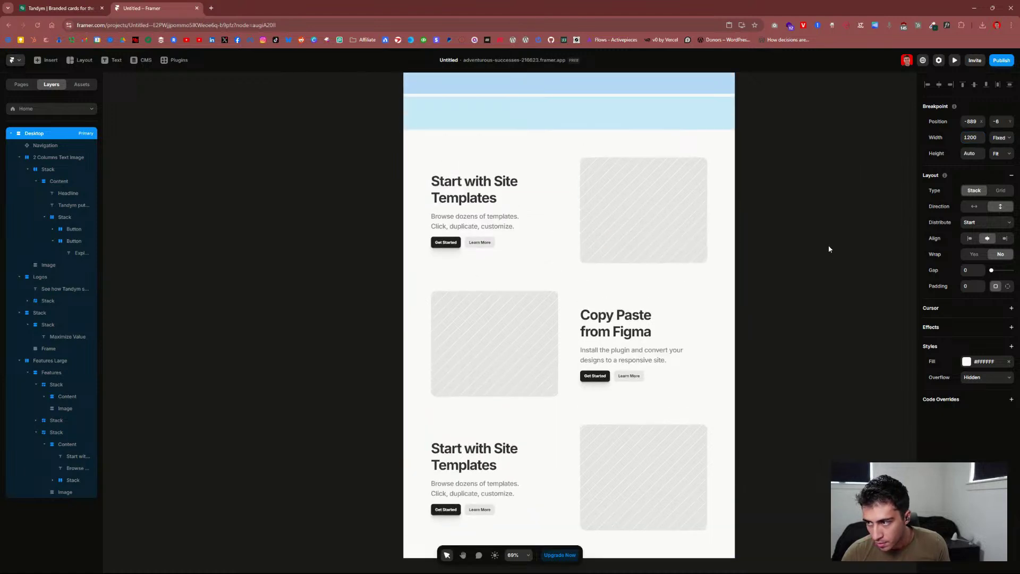
pyautogui.click(668, 233)
pyautogui.scroll(2, 572, 241)
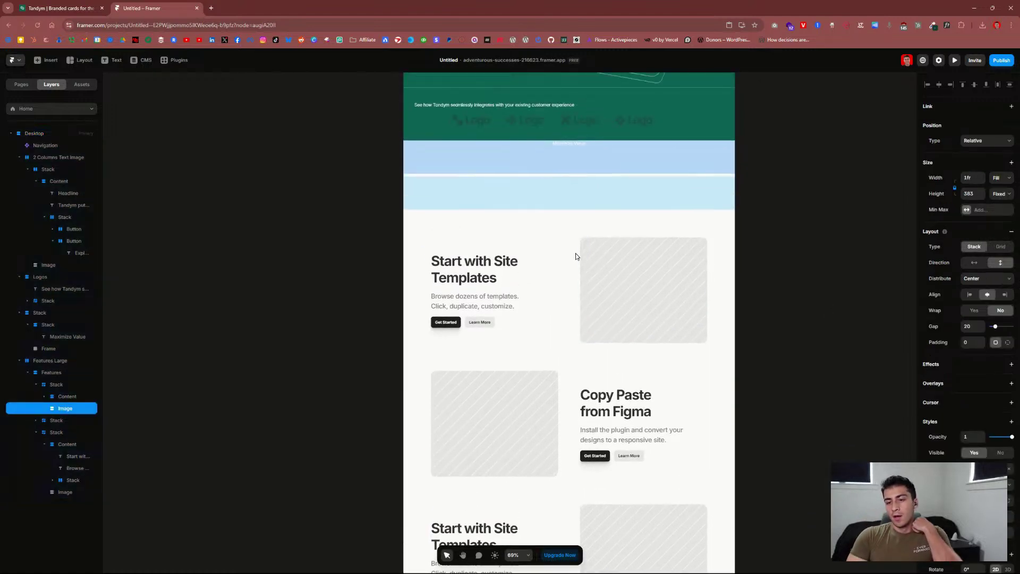
pyautogui.scroll(-2, 452, 213)
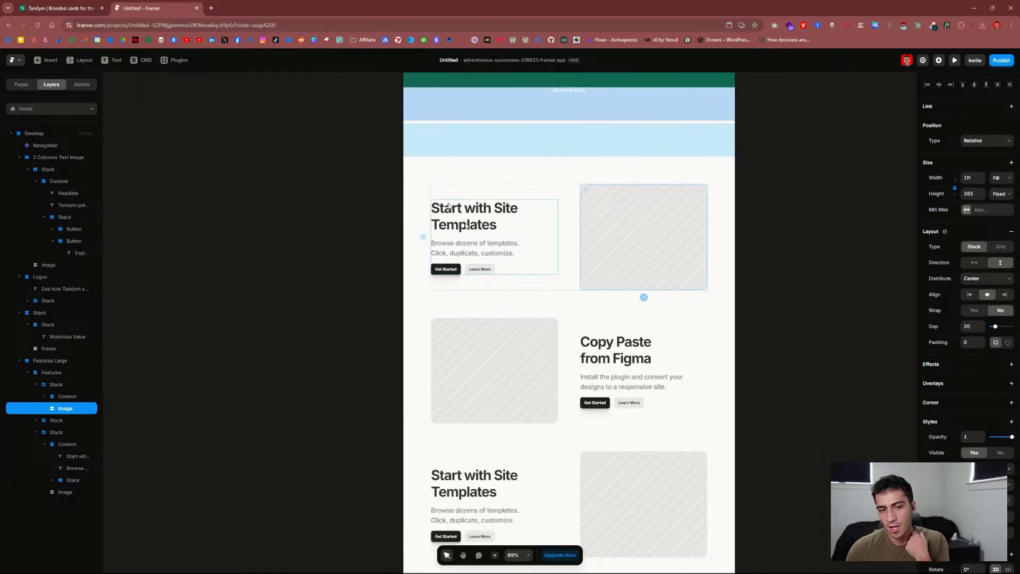
# Step: Copy the heading "An extension of your brand" from the Tandym site and paste it over the first feature row's heading in Framer
pyautogui.click(59, 8)
pyautogui.scroll(-3, 329, 257)
pyautogui.scroll(-1, 329, 257)
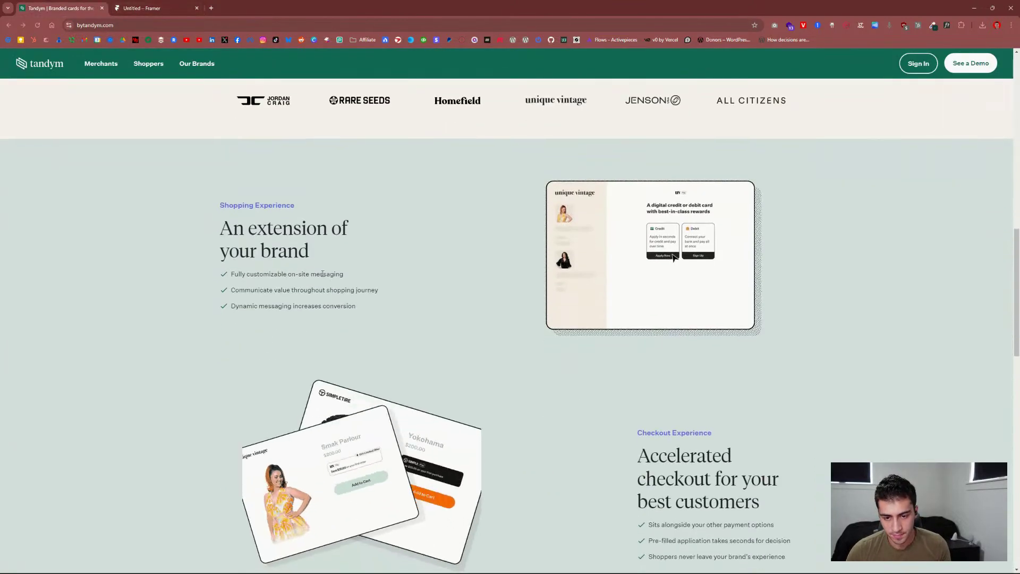
pyautogui.moveTo(327, 255); pyautogui.dragTo(202, 234)
pyautogui.hotkey('ctrl', 'c')
pyautogui.click(166, 8)
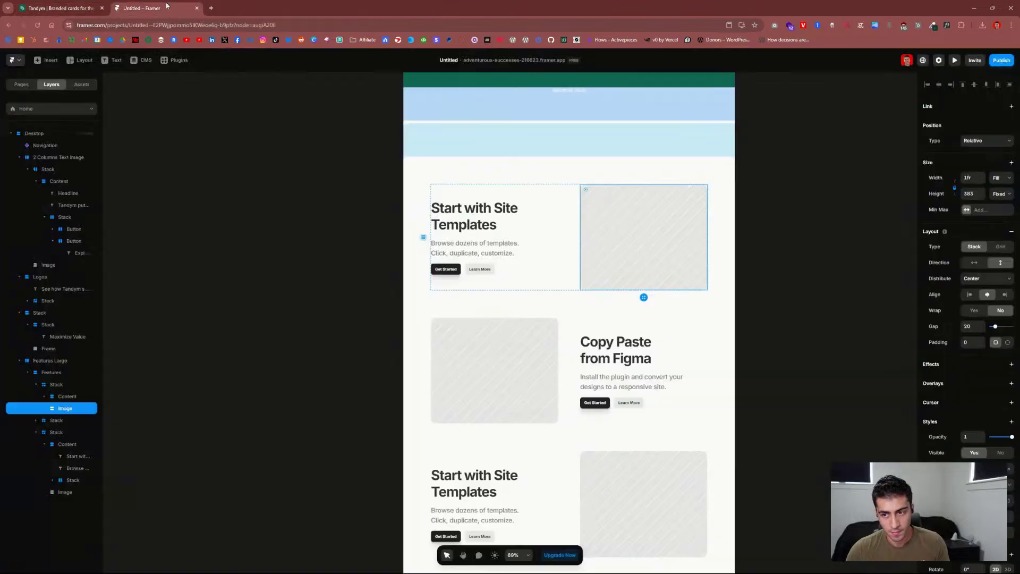
pyautogui.doubleClick(477, 218)
pyautogui.hotkey('ctrl', 'v')
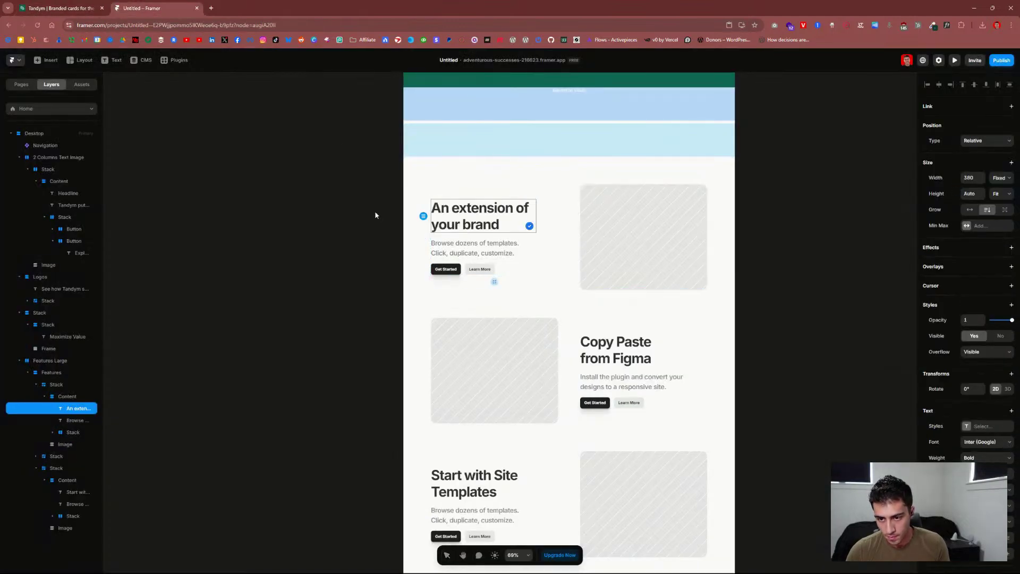
# Step: Duplicate the first row's description, place the copy above the heading, and replace its text with "Shopping Experience" copied from the Tandym site
pyautogui.click(53, 7)
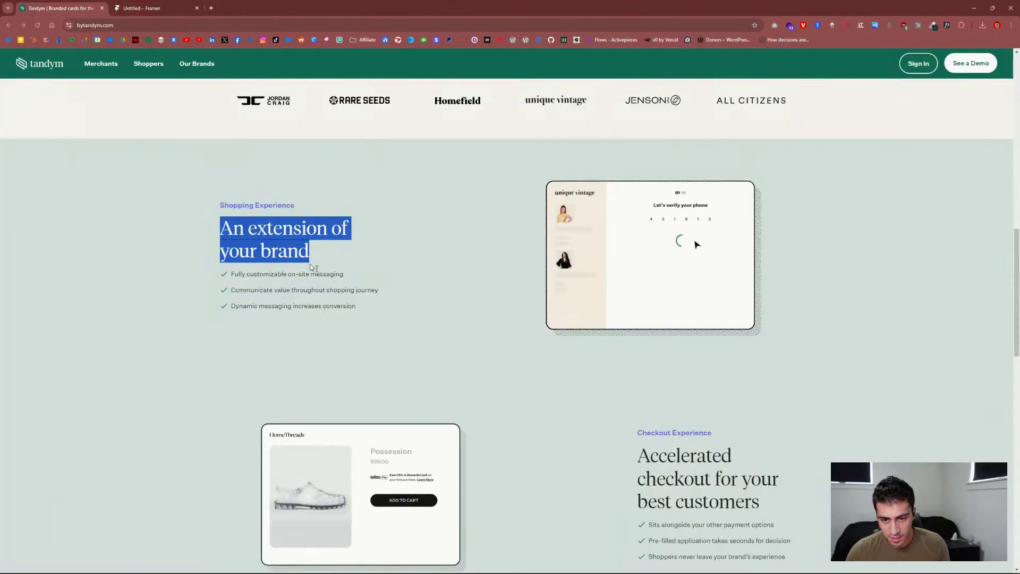
pyautogui.moveTo(296, 206); pyautogui.dragTo(219, 206)
pyautogui.hotkey('ctrl', 'c')
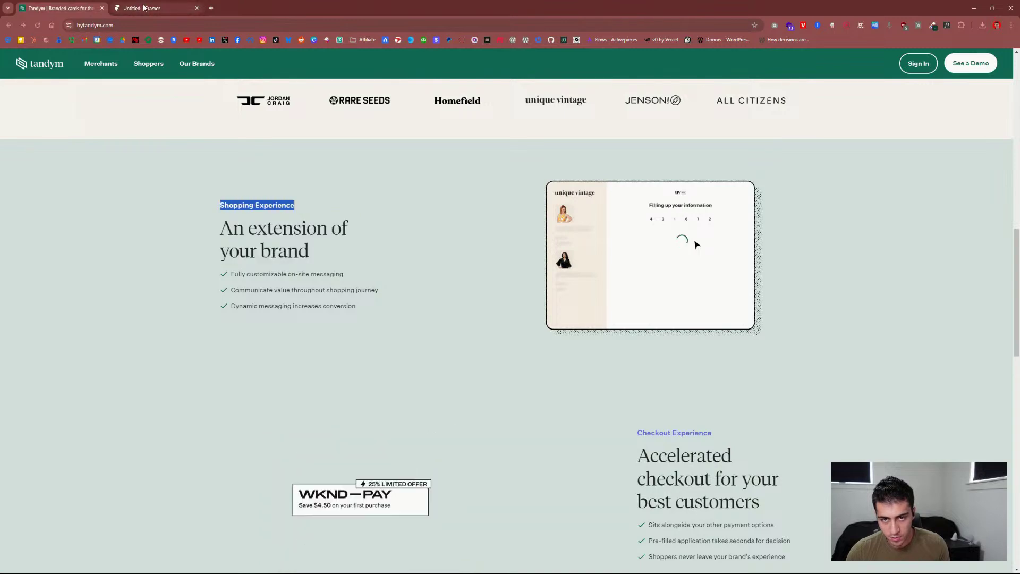
pyautogui.click(144, 8)
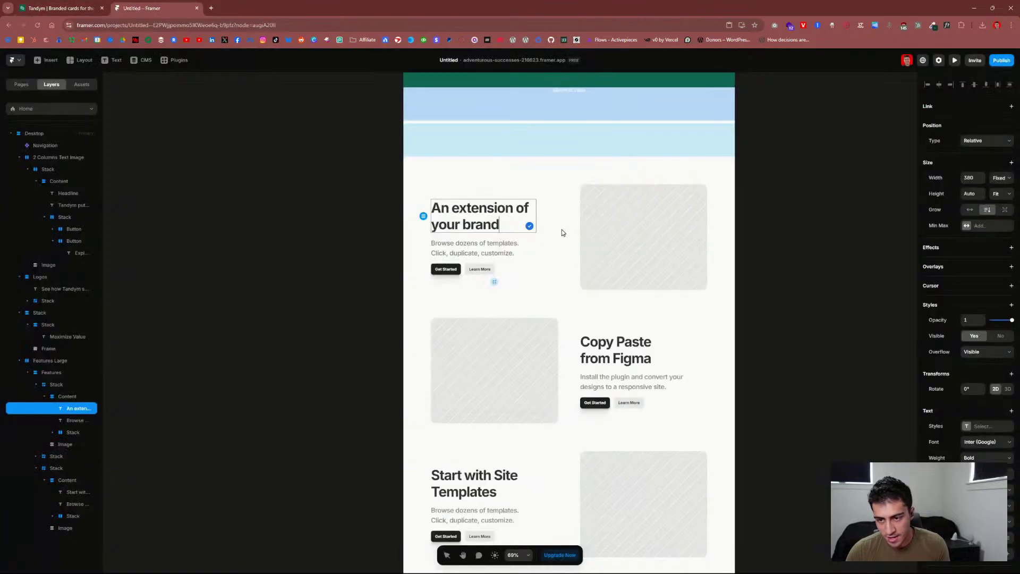
pyautogui.rightClick(75, 420)
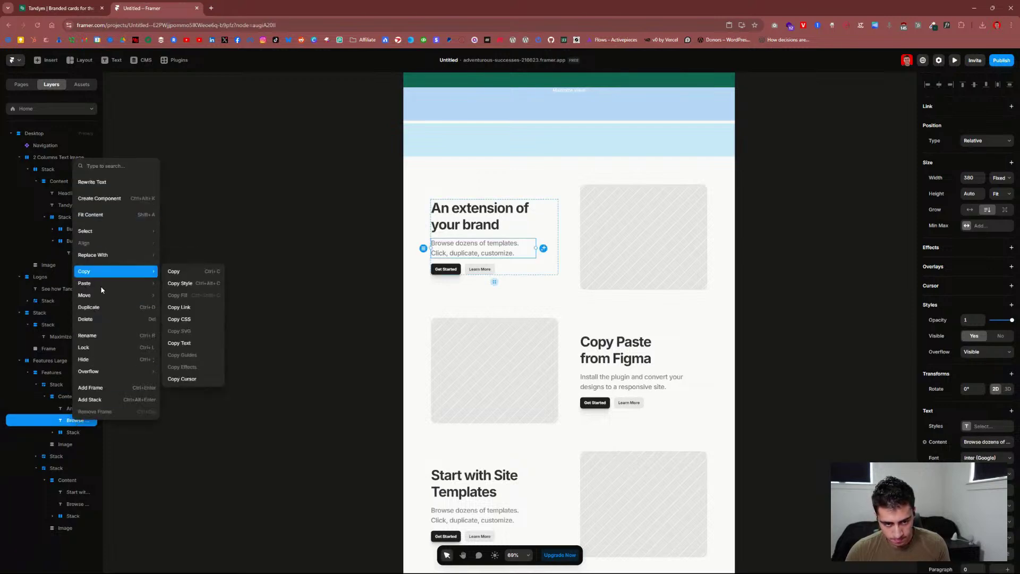
pyautogui.click(88, 308)
pyautogui.moveTo(508, 264); pyautogui.dragTo(514, 198)
pyautogui.doubleClick(512, 199)
pyautogui.hotkey('ctrl', 'v')
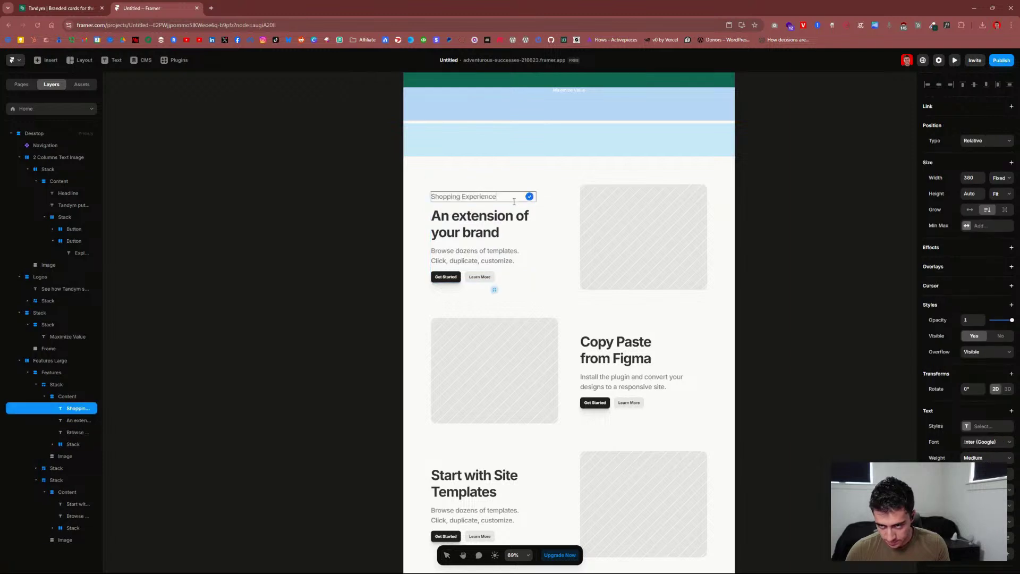
pyautogui.press('Escape')
pyautogui.click(473, 256)
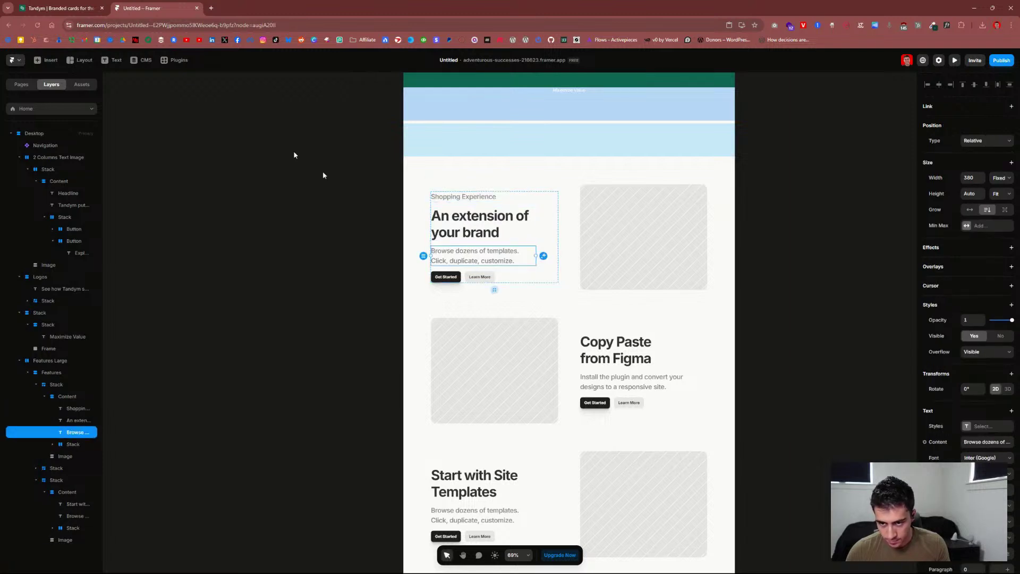
pyautogui.click(61, 7)
pyautogui.click(141, 8)
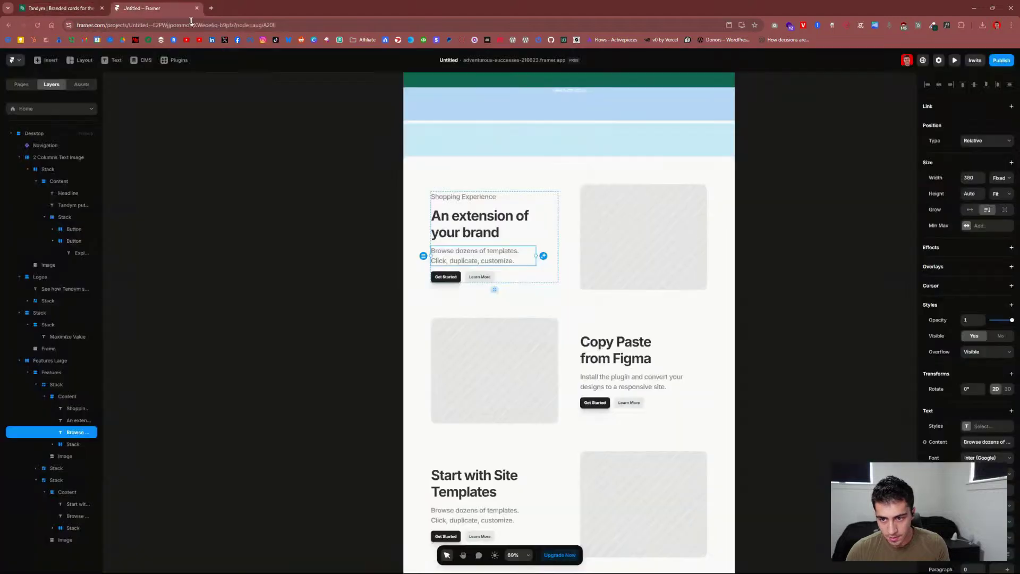
pyautogui.click(61, 8)
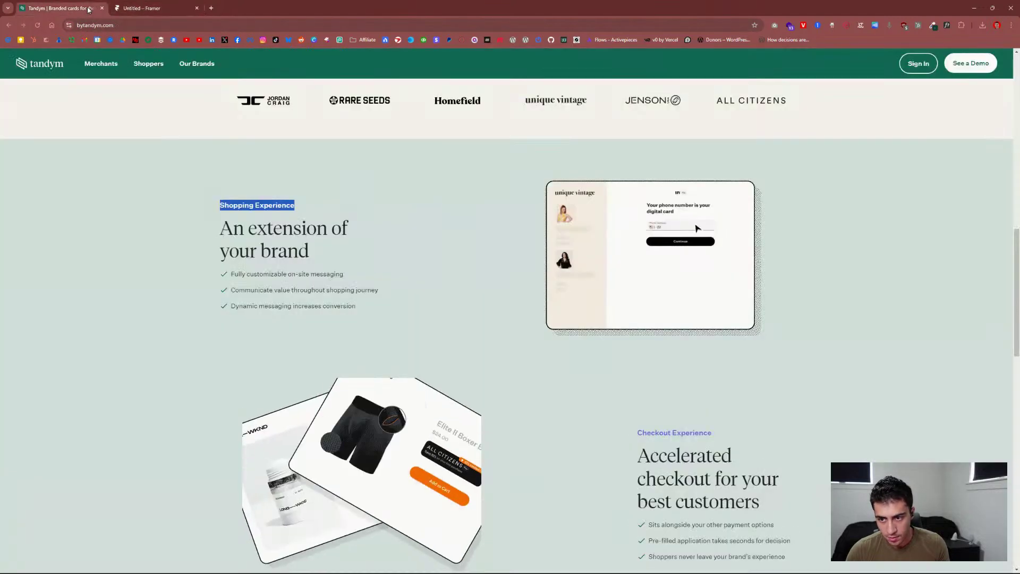
pyautogui.click(153, 8)
pyautogui.click(495, 227)
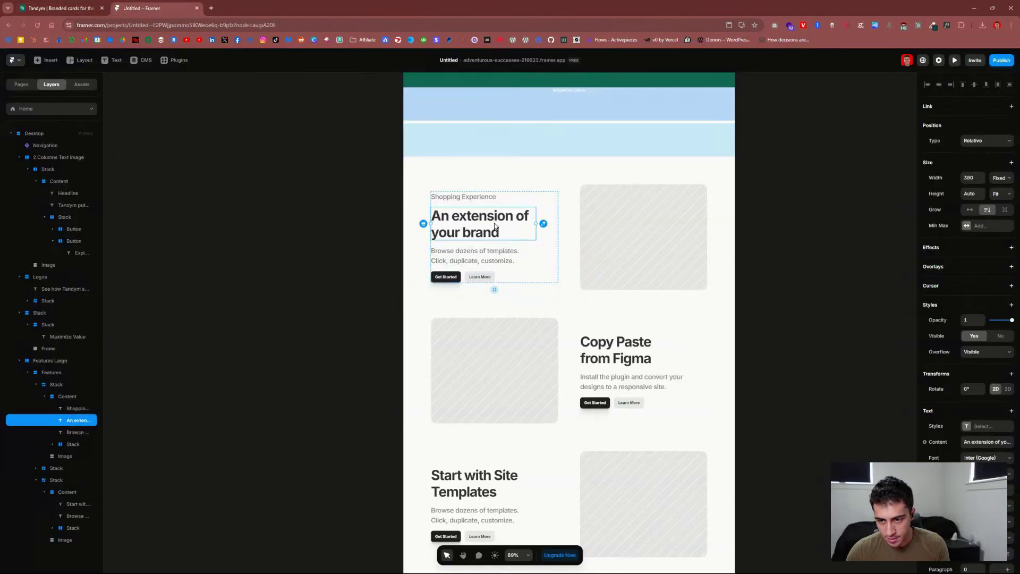
pyautogui.click(616, 242)
pyautogui.scroll(-1, 739, 315)
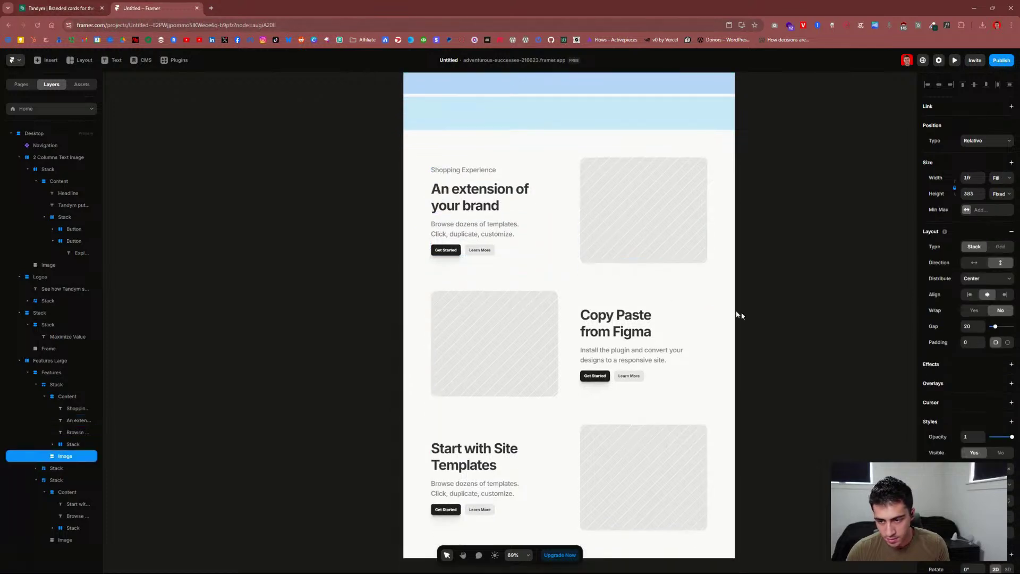
# Step: Replace the first row's description with "Fully customizable on-site messaging" from the Tandym site and apply the Body text style to it
pyautogui.hotkey('ctrl', 'shift', 'Tab')
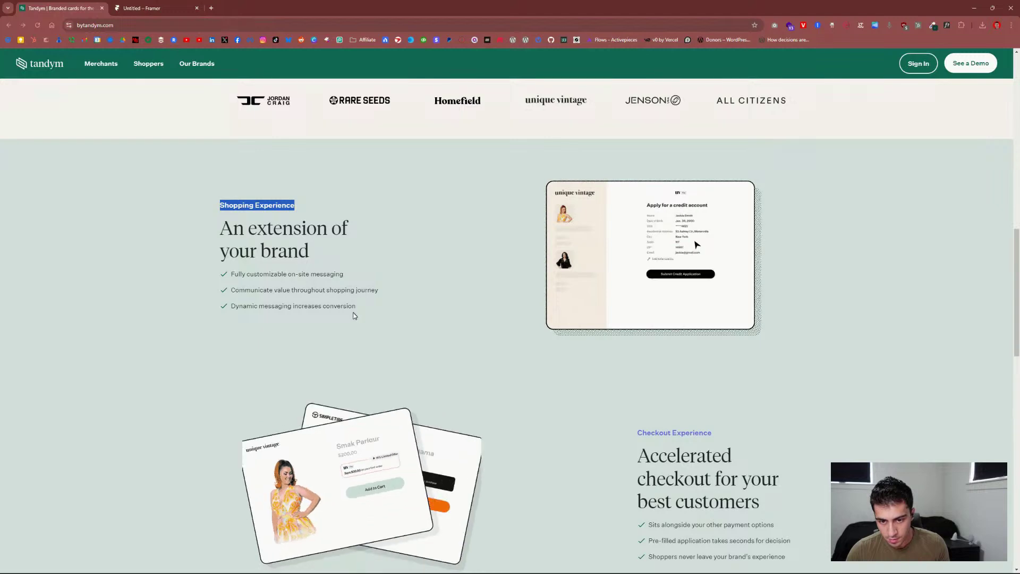
pyautogui.moveTo(358, 307); pyautogui.dragTo(238, 274)
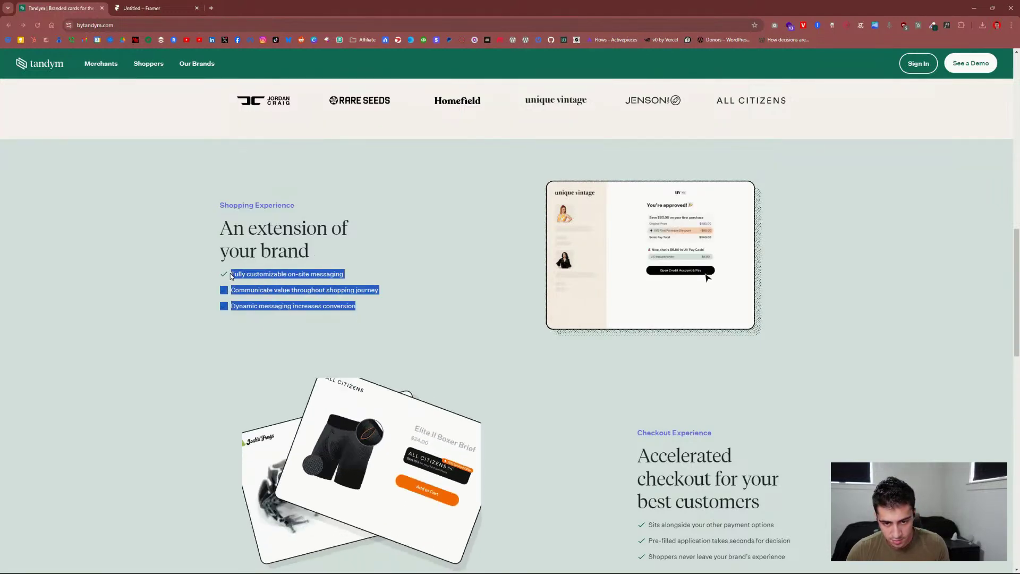
pyautogui.click(238, 274)
pyautogui.moveTo(344, 274); pyautogui.dragTo(240, 274)
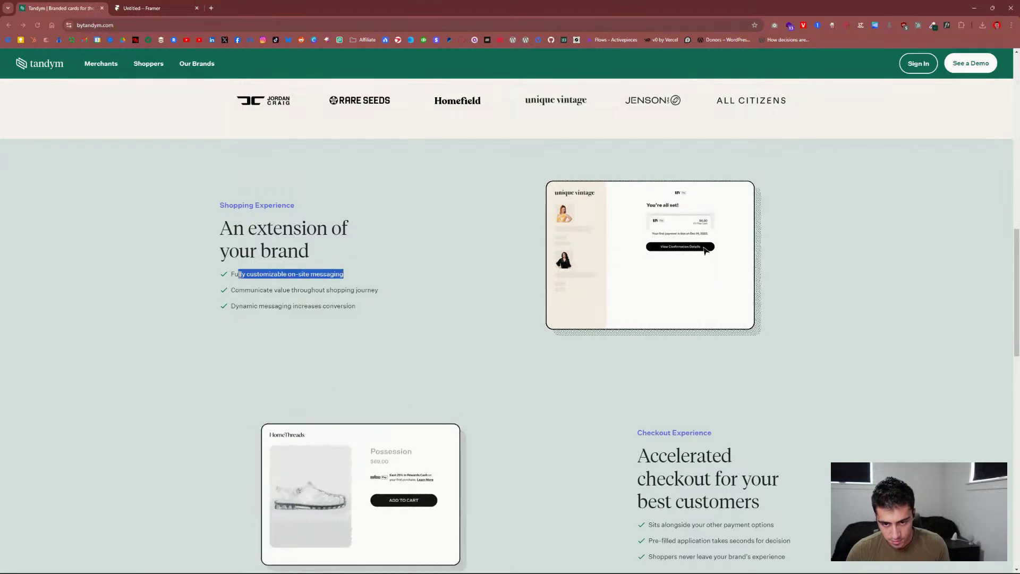
pyautogui.click(141, 8)
pyautogui.click(489, 232)
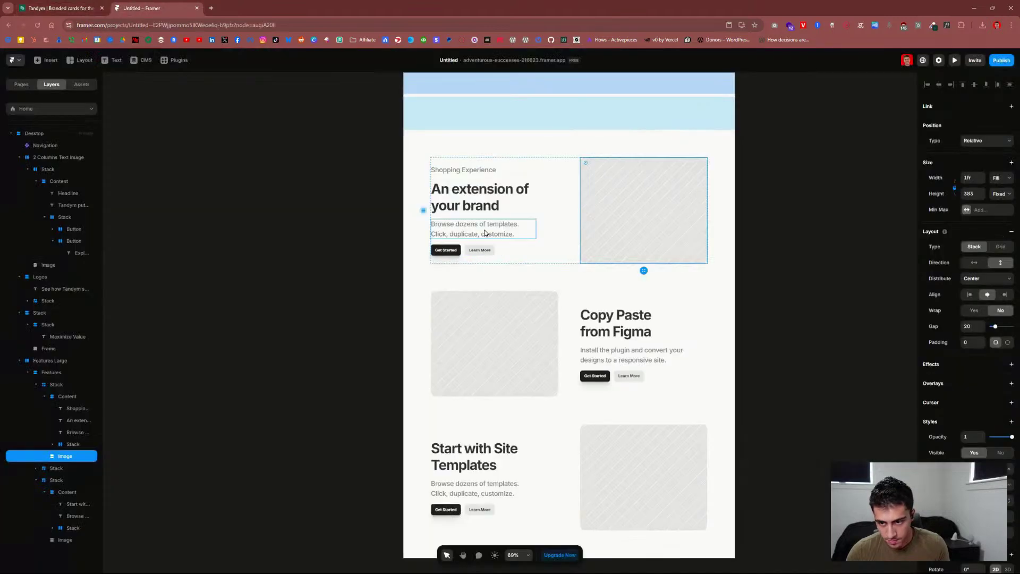
pyautogui.write('Fully customizable on-site messaging')
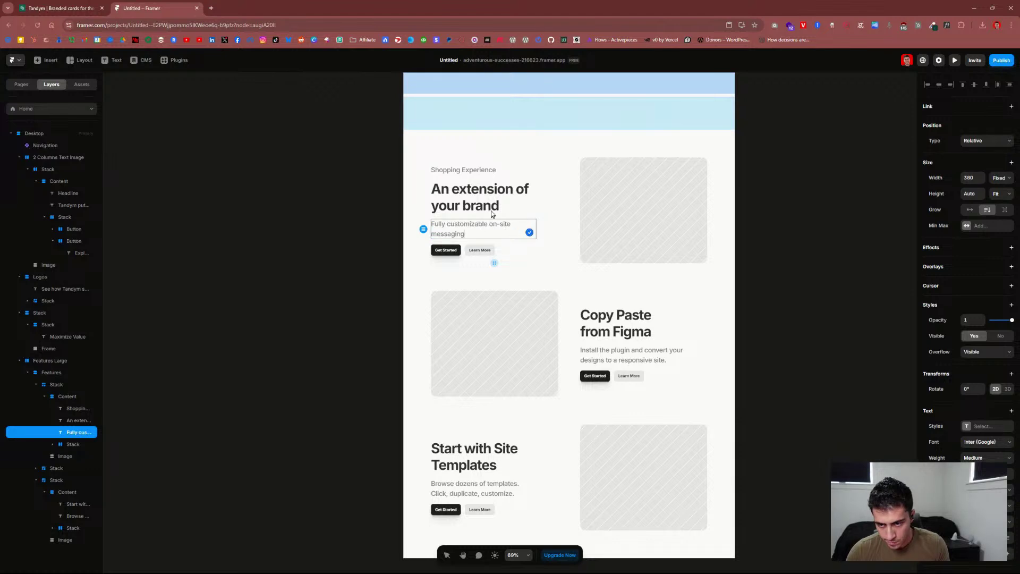
pyautogui.press('Escape')
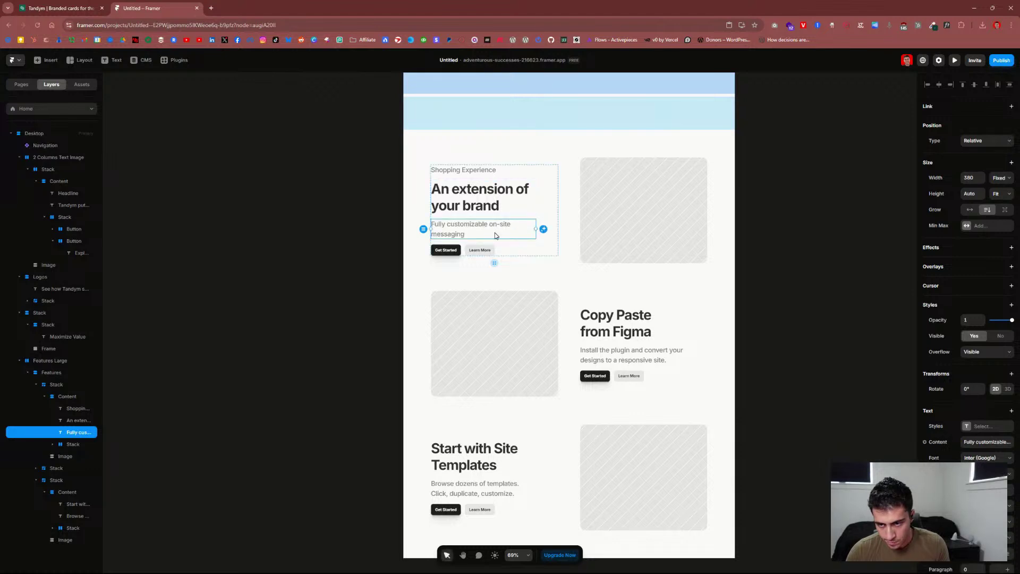
pyautogui.click(992, 426)
pyautogui.click(823, 497)
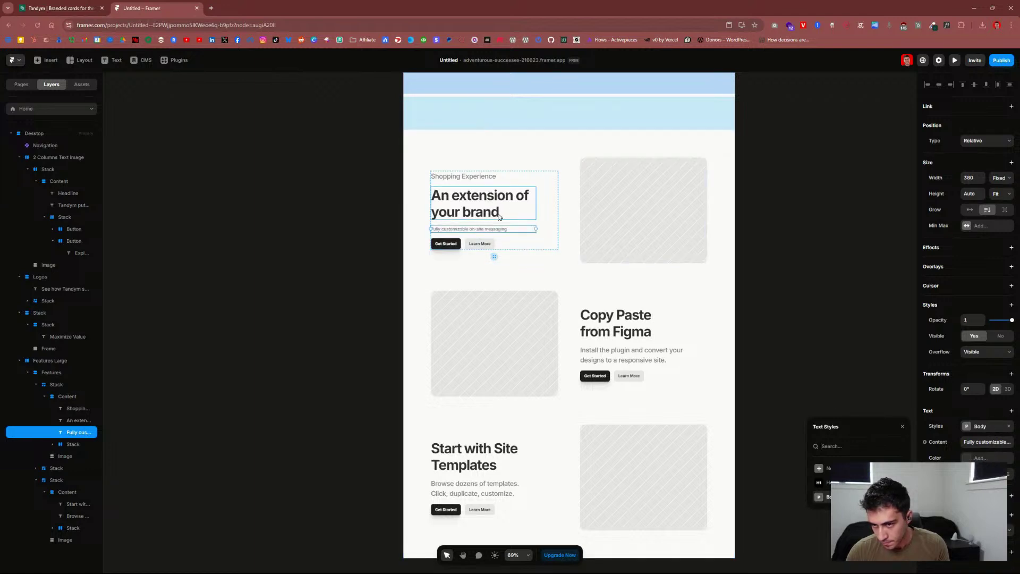
pyautogui.click(454, 179)
pyautogui.click(8, 8)
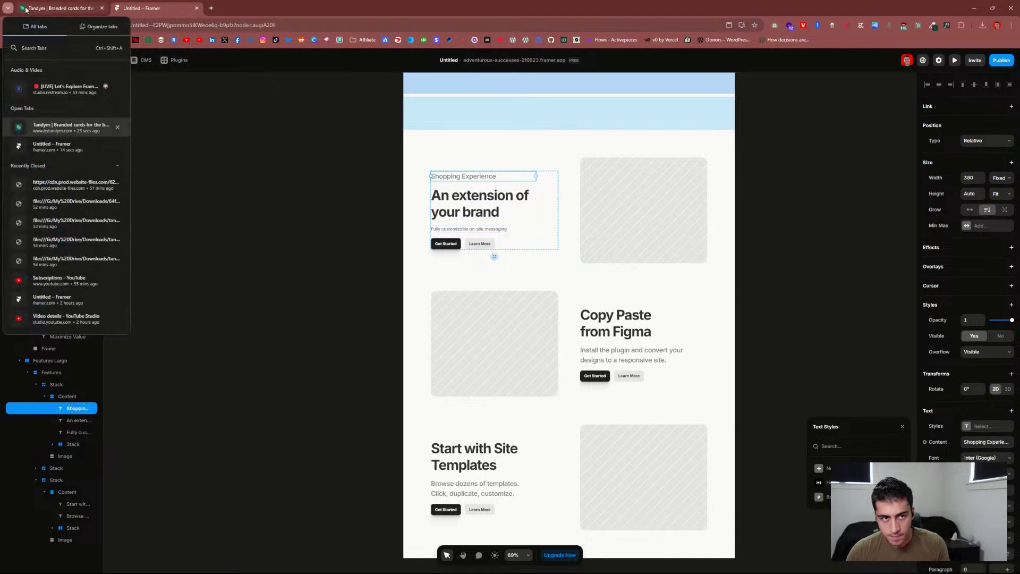
pyautogui.click(50, 9)
pyautogui.click(141, 8)
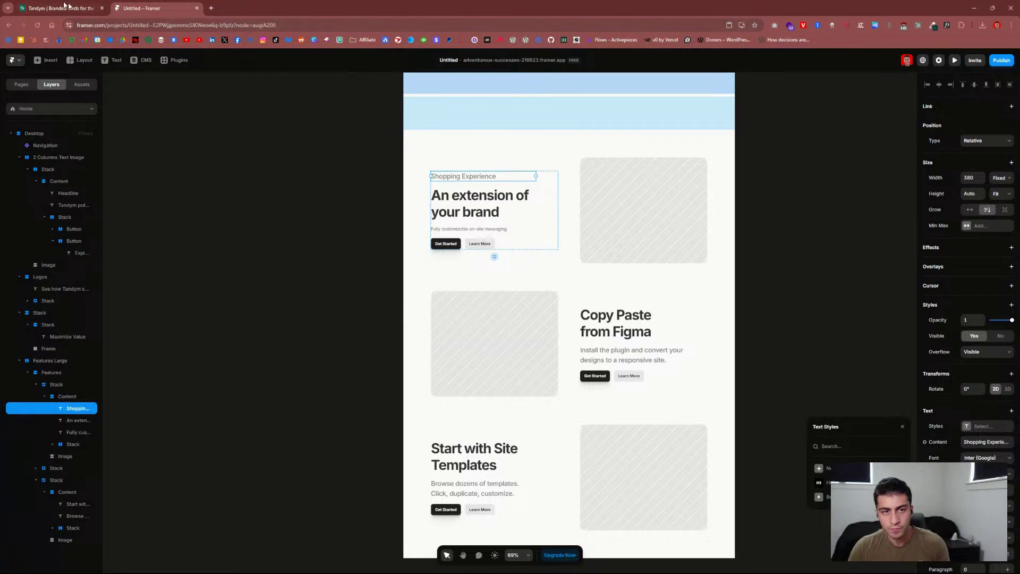
# Step: Copy the Shopping Experience illustration from the Tandym site and paste it as the image fill of the first row's placeholder in Framer
pyautogui.click(58, 8)
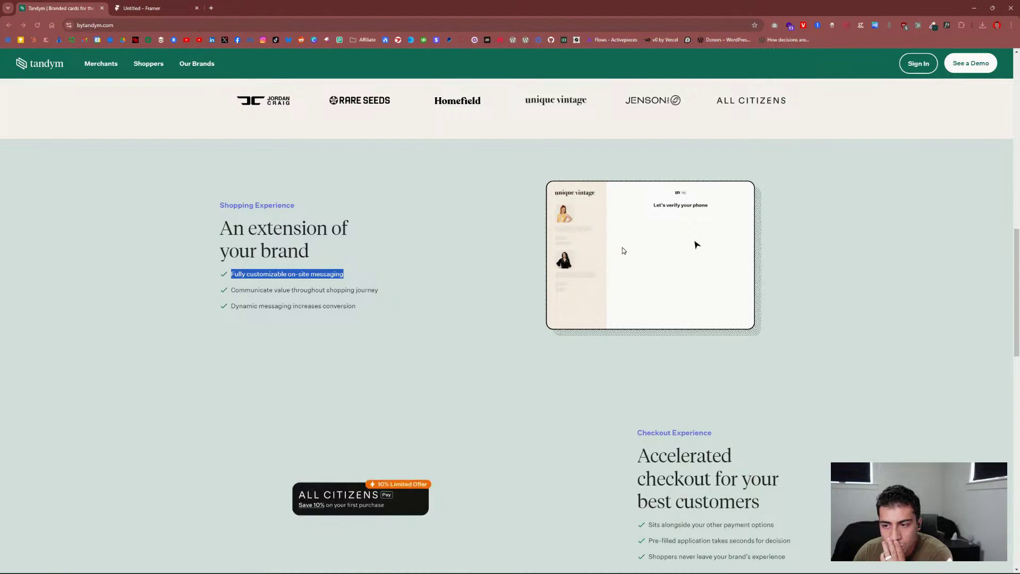
pyautogui.rightClick(589, 254)
pyautogui.click(616, 283)
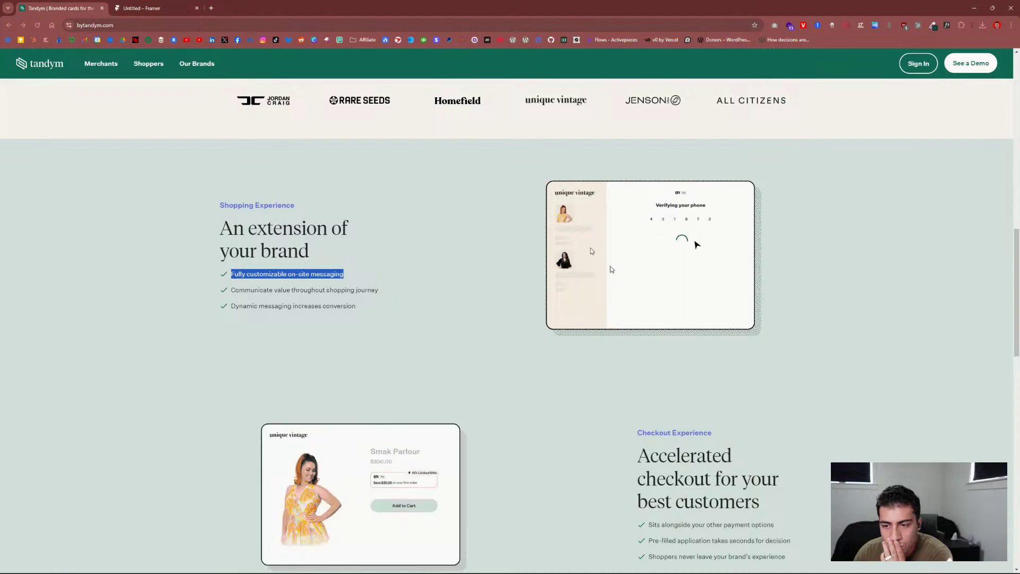
pyautogui.hotkey('ctrl', 'Tab')
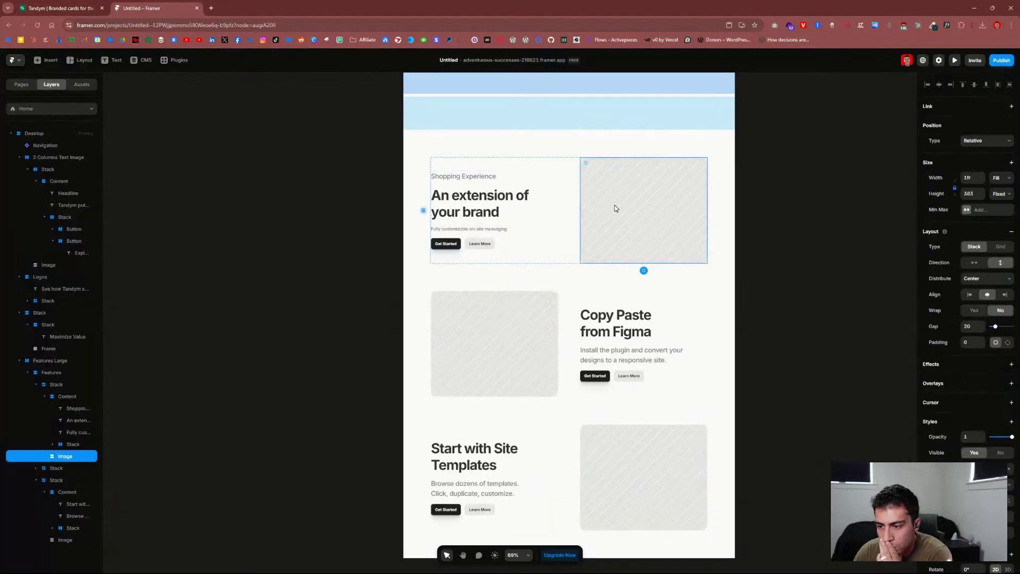
pyautogui.doubleClick(616, 208)
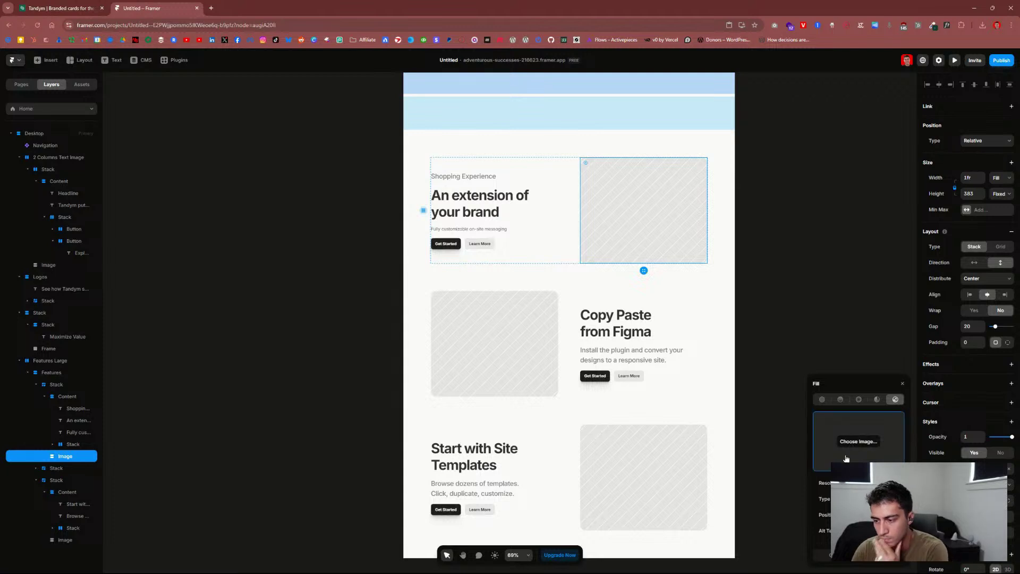
pyautogui.hotkey('ctrl', 'v')
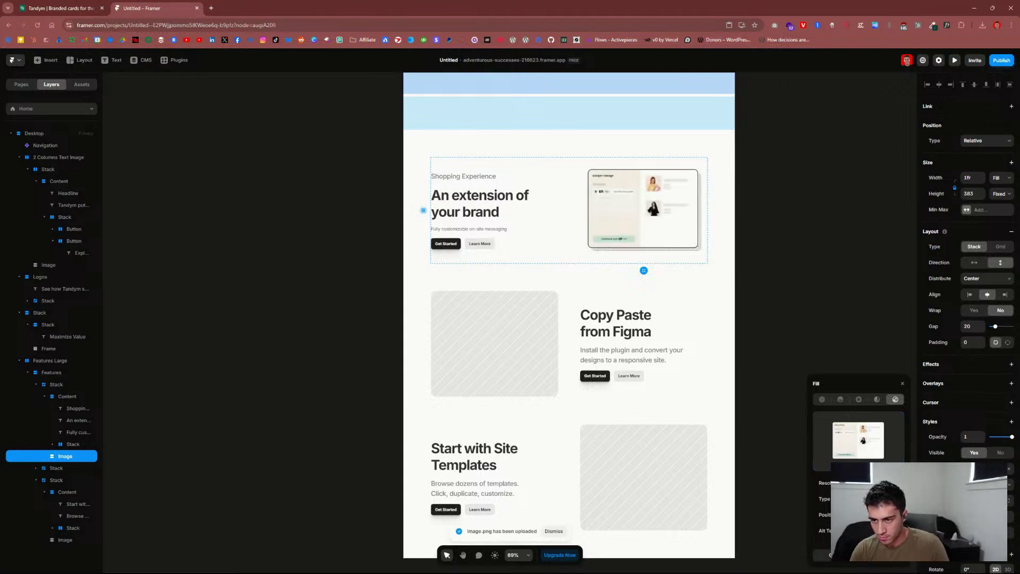
pyautogui.click(767, 385)
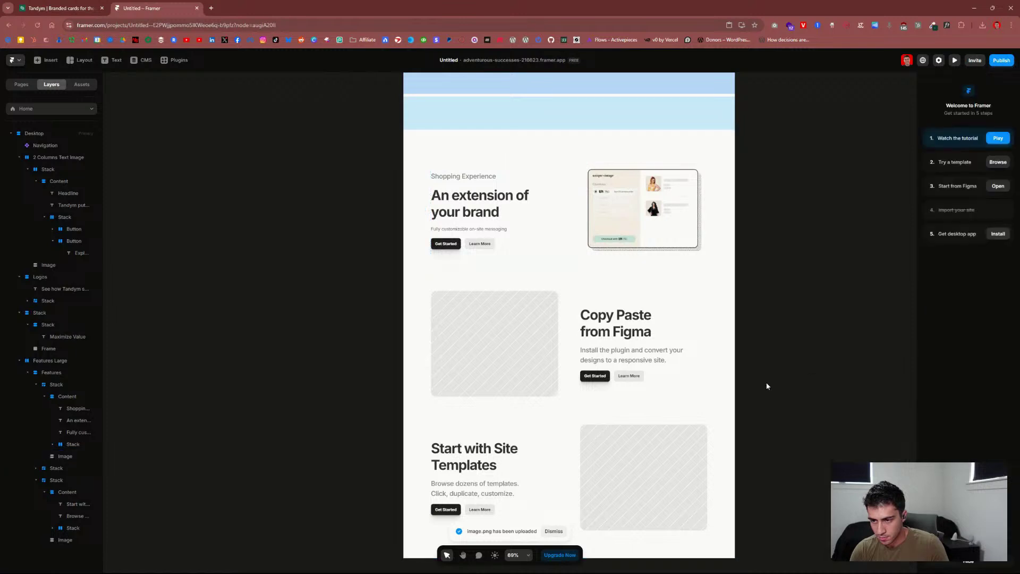
# Step: Compare the first feature row's image, description and buttons with the Shopping Experience section on the Tandym site
pyautogui.click(647, 233)
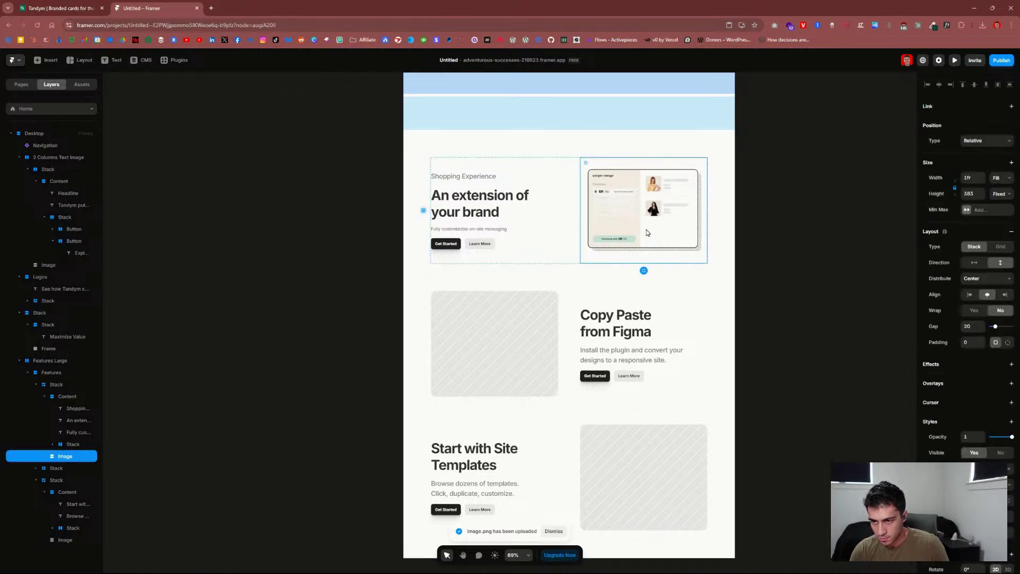
pyautogui.click(830, 229)
pyautogui.click(58, 8)
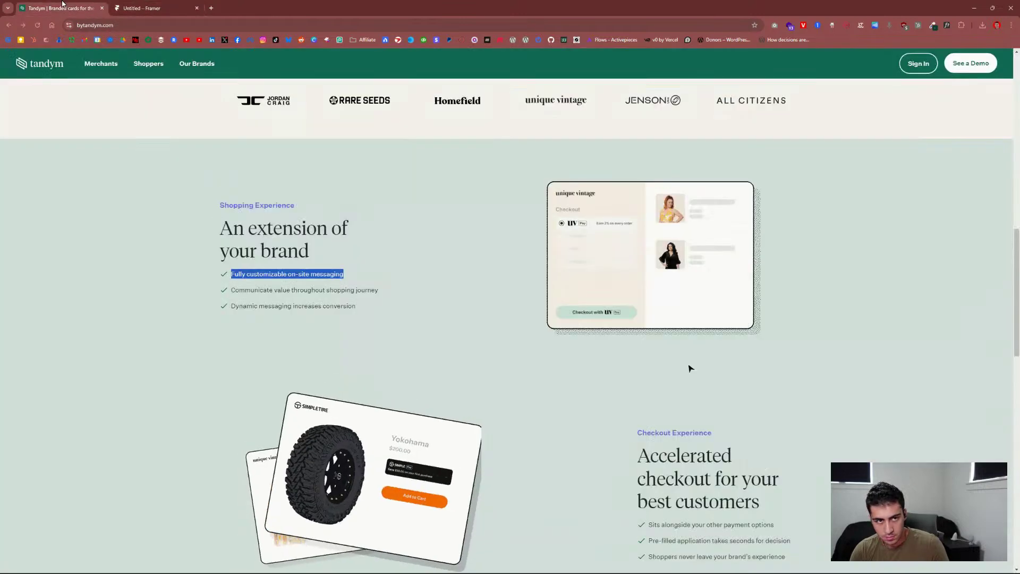
pyautogui.click(143, 8)
pyautogui.click(623, 202)
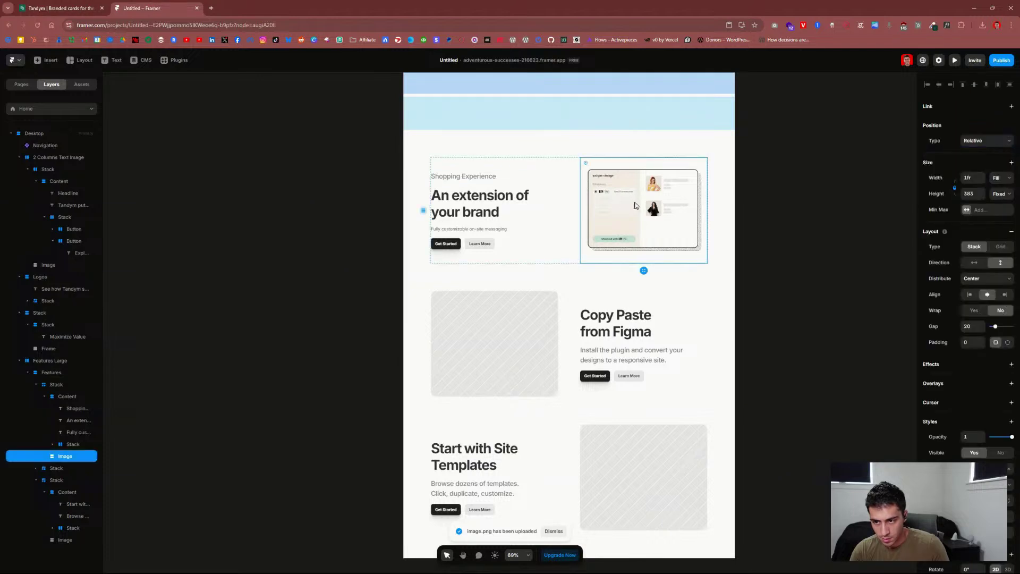
pyautogui.click(485, 232)
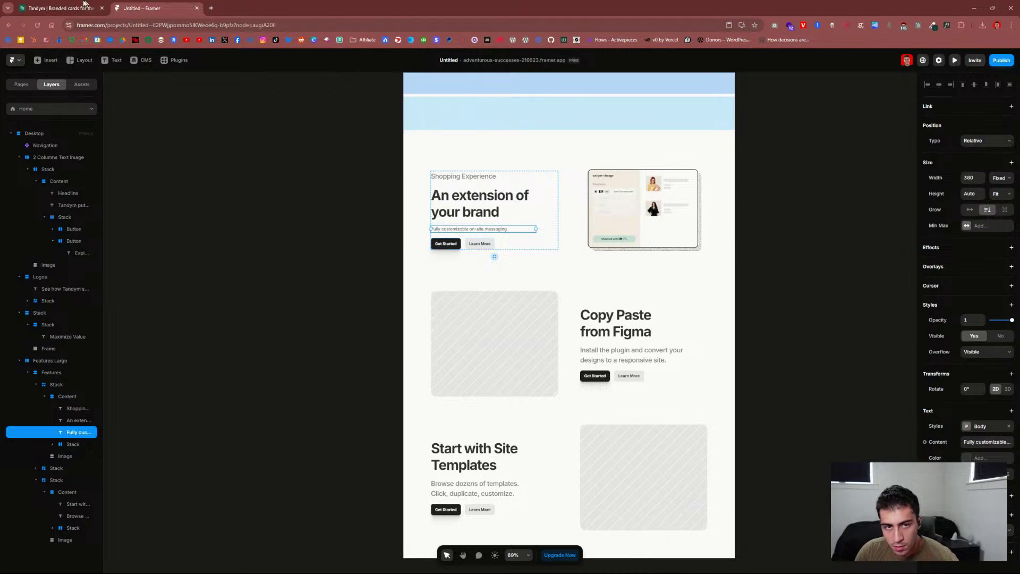
pyautogui.click(83, 5)
pyautogui.click(141, 8)
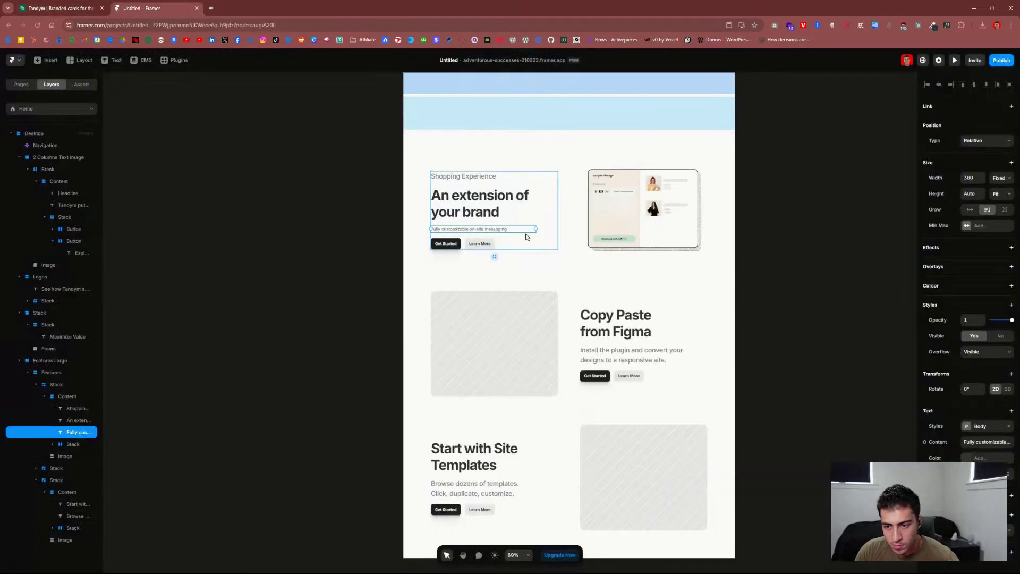
pyautogui.moveTo(523, 238); pyautogui.dragTo(464, 241)
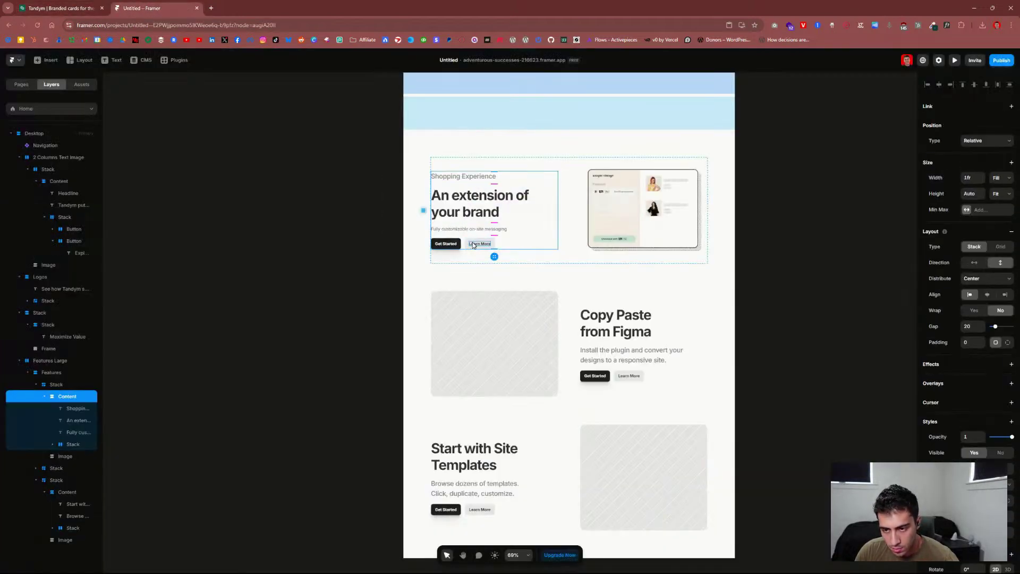
pyautogui.click(474, 245)
pyautogui.click(75, 432)
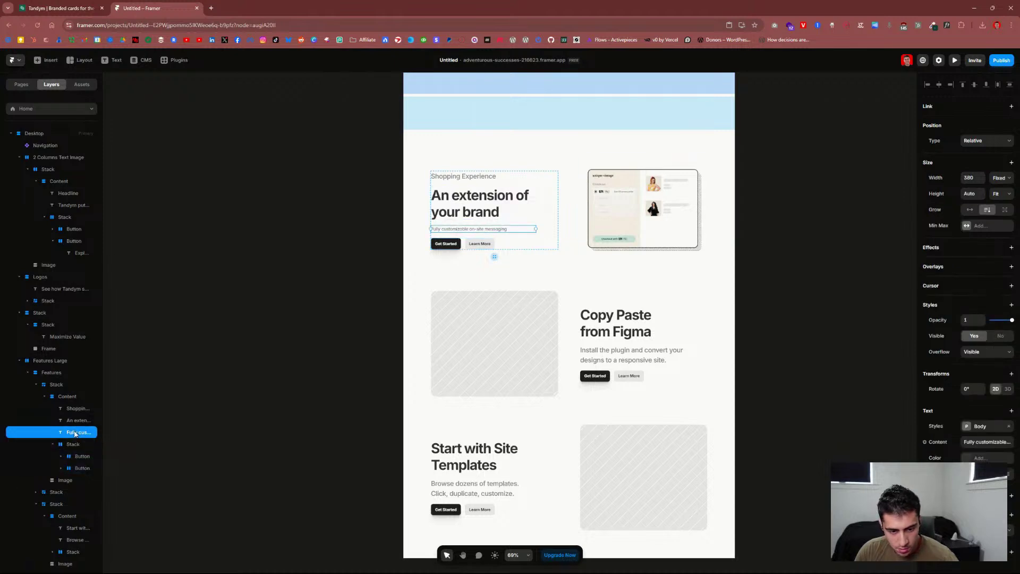
# Step: Delete the Get Started and Learn More button stacks from all three feature rows
pyautogui.click(74, 445)
pyautogui.press('Delete')
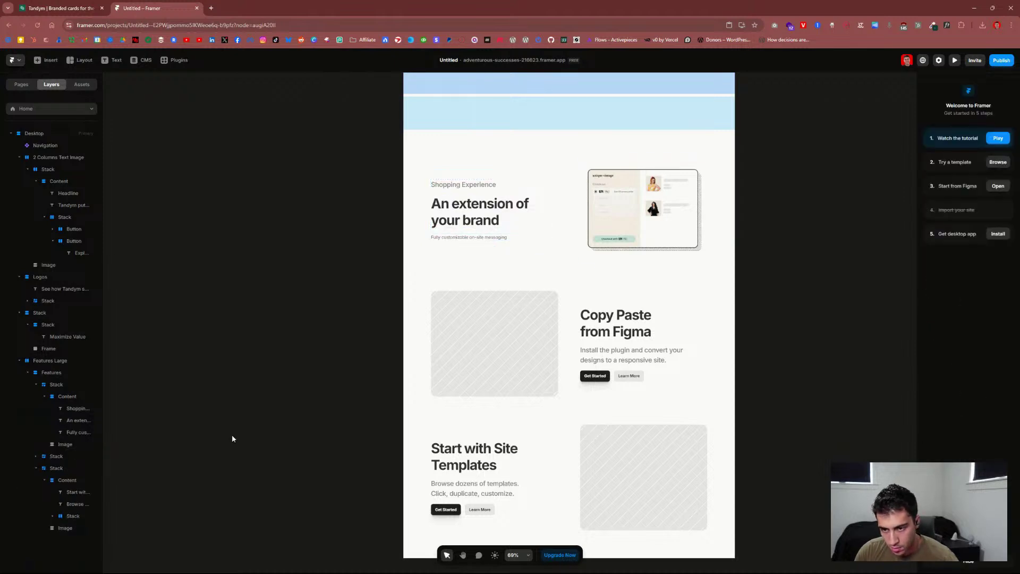
pyautogui.click(661, 378)
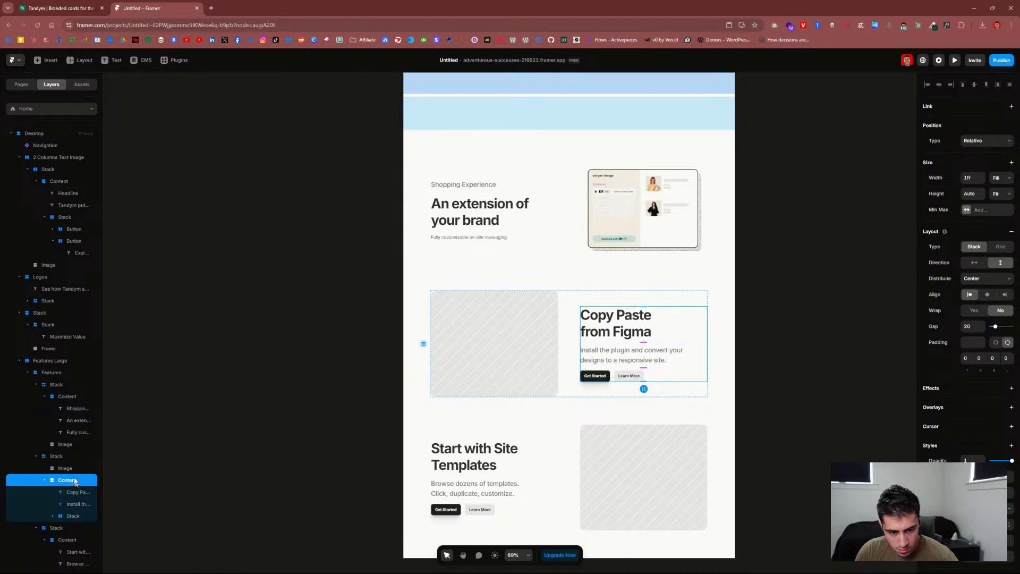
pyautogui.click(64, 528)
pyautogui.scroll(-1, 64, 477)
pyautogui.click(64, 454)
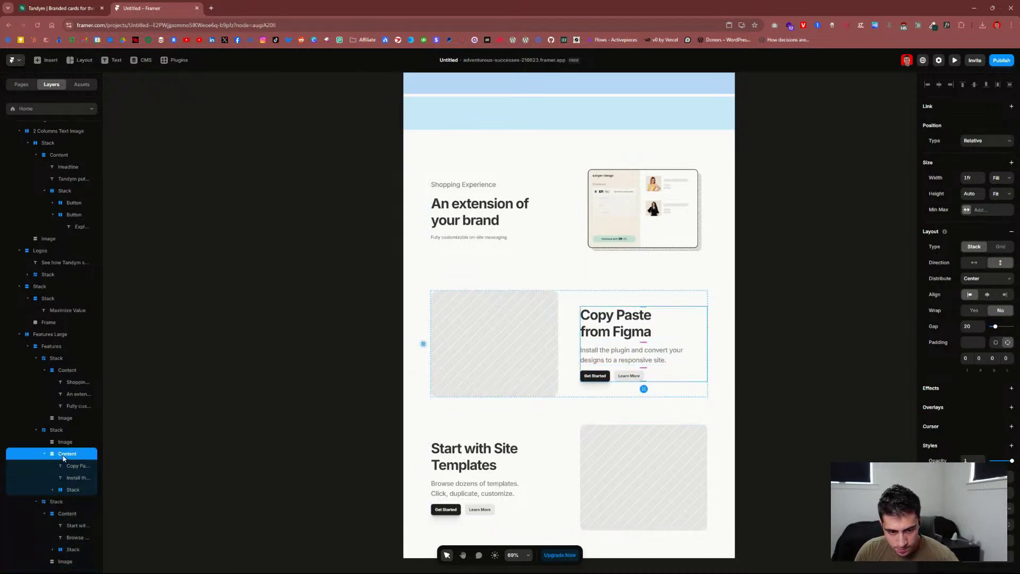
pyautogui.click(73, 490)
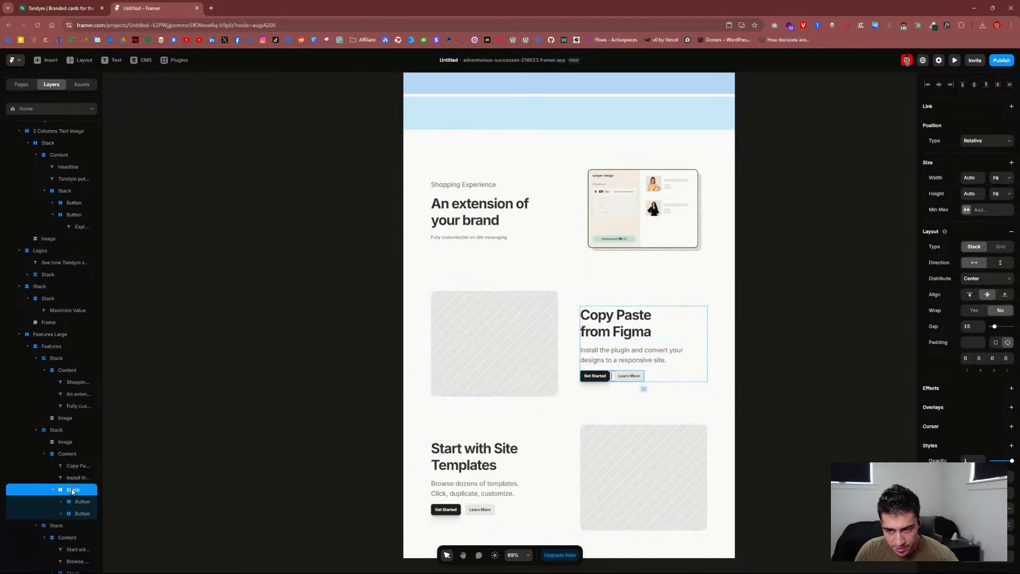
pyautogui.press('Delete')
pyautogui.scroll(-1, 596, 438)
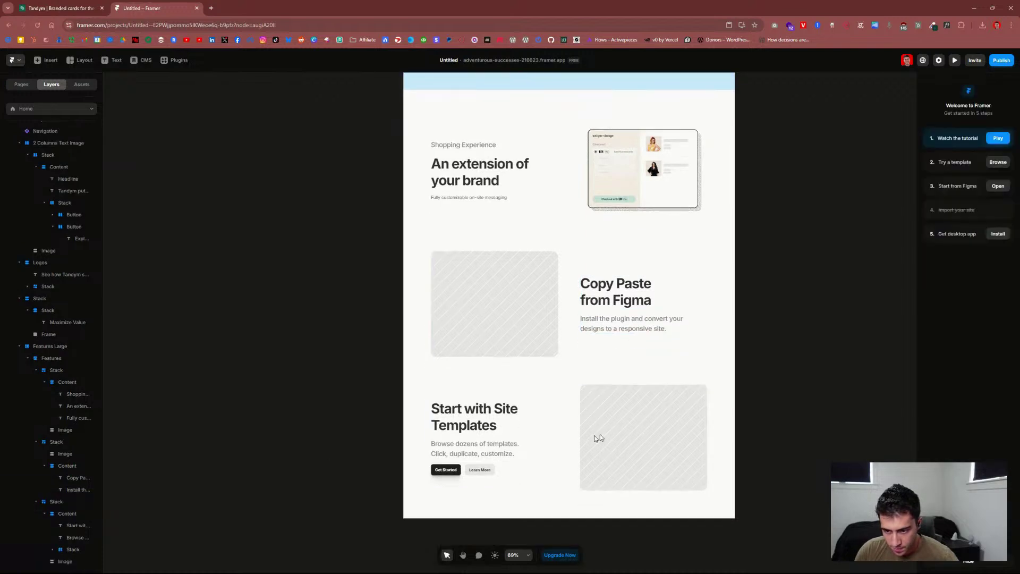
pyautogui.click(515, 467)
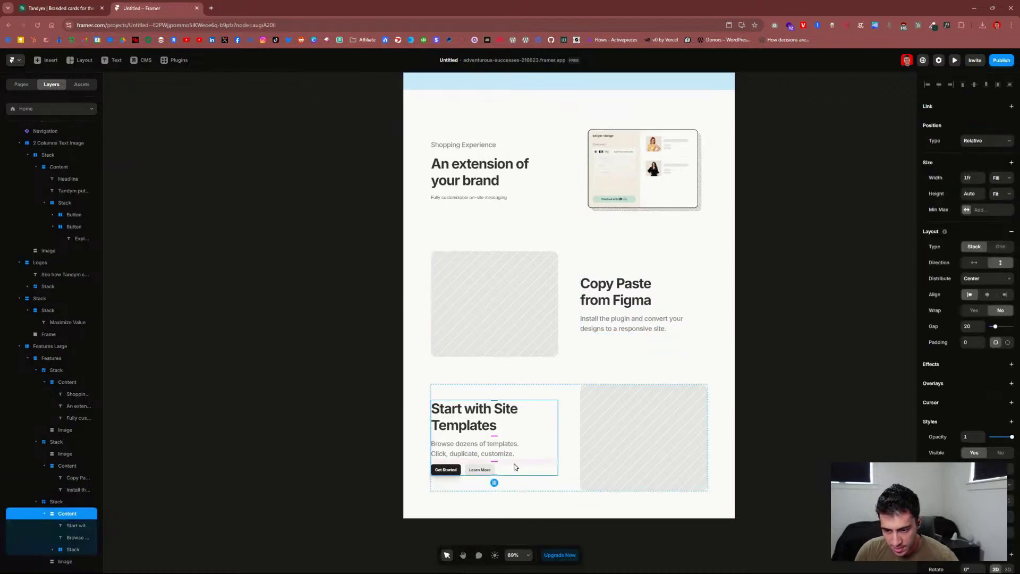
pyautogui.click(73, 550)
pyautogui.press('Delete')
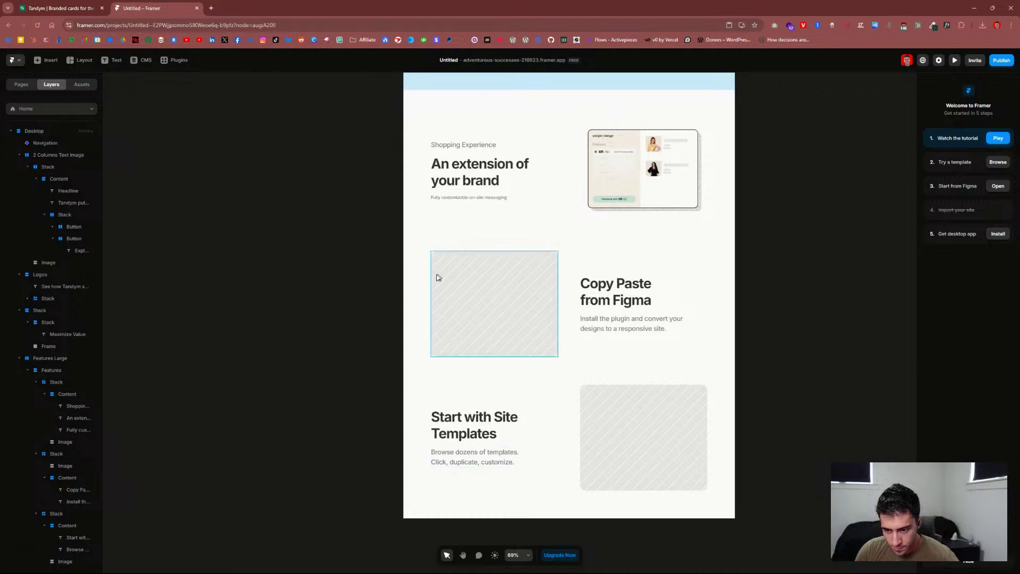
# Step: Copy the Checkout Experience illustration from the Tandym site and paste it as the image fill of the second row's placeholder in Framer
pyautogui.click(58, 8)
pyautogui.scroll(-3, 367, 371)
pyautogui.rightClick(352, 340)
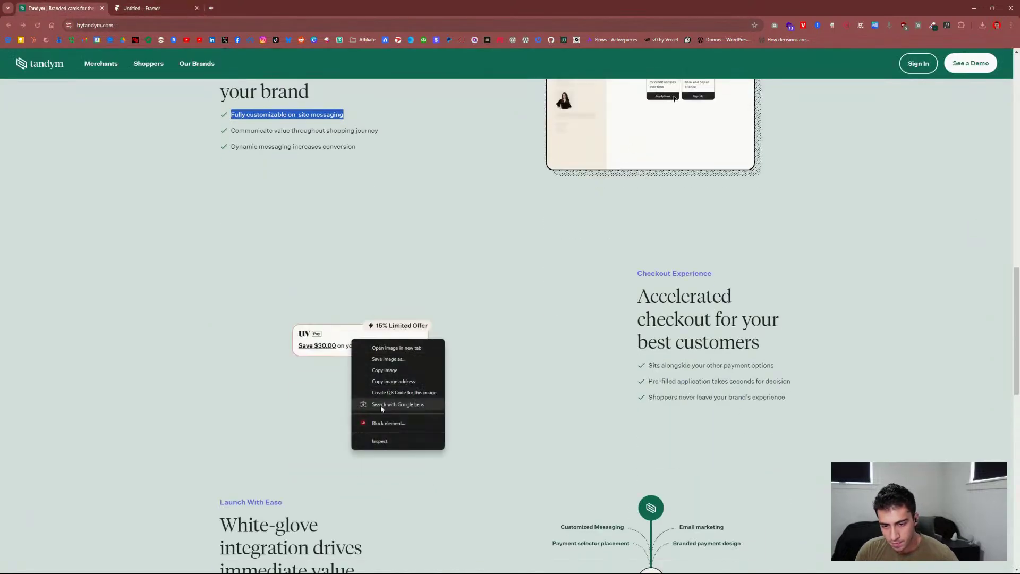
pyautogui.click(397, 371)
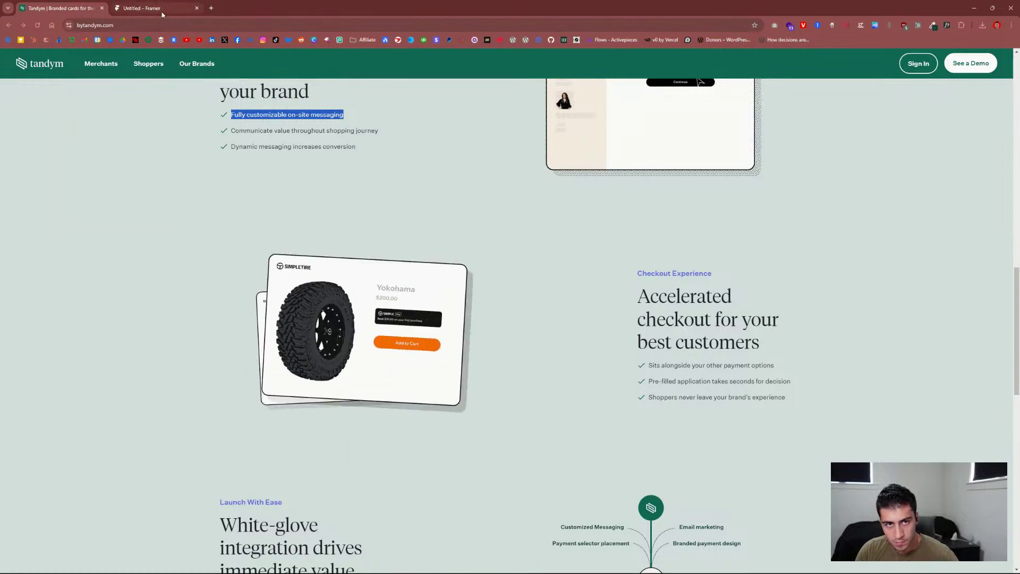
pyautogui.click(141, 8)
pyautogui.click(501, 305)
pyautogui.doubleClick(529, 323)
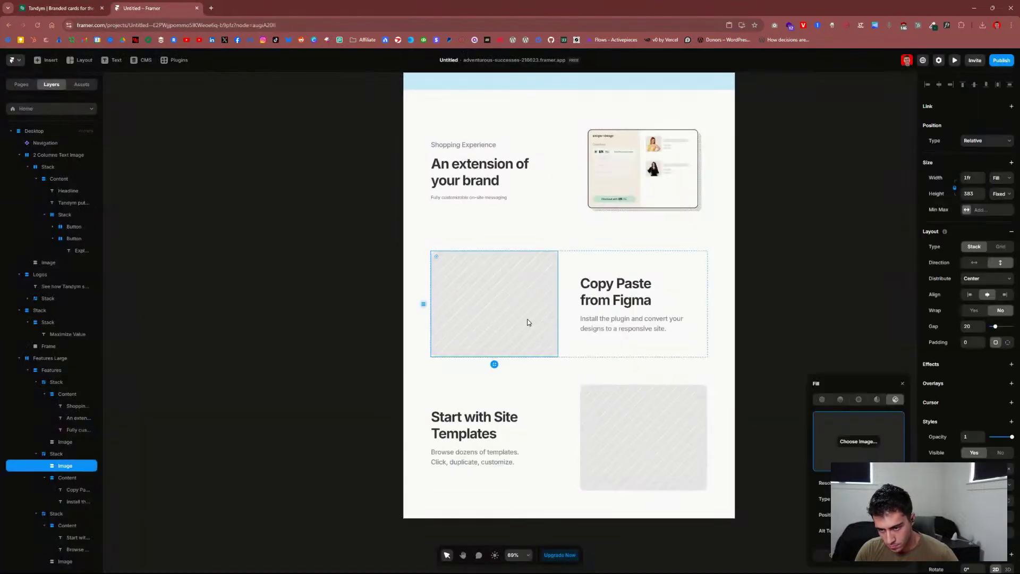
pyautogui.hotkey('ctrl', 'v')
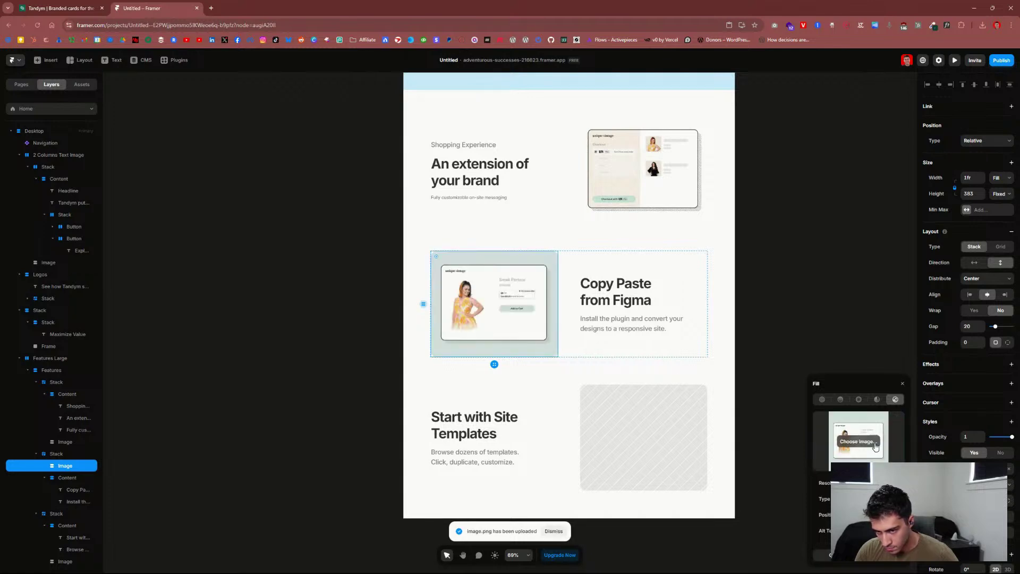
# Step: Sample the pale green background color from the Tandym site and apply it as the fill of the Features Large section in Framer
pyautogui.click(56, 8)
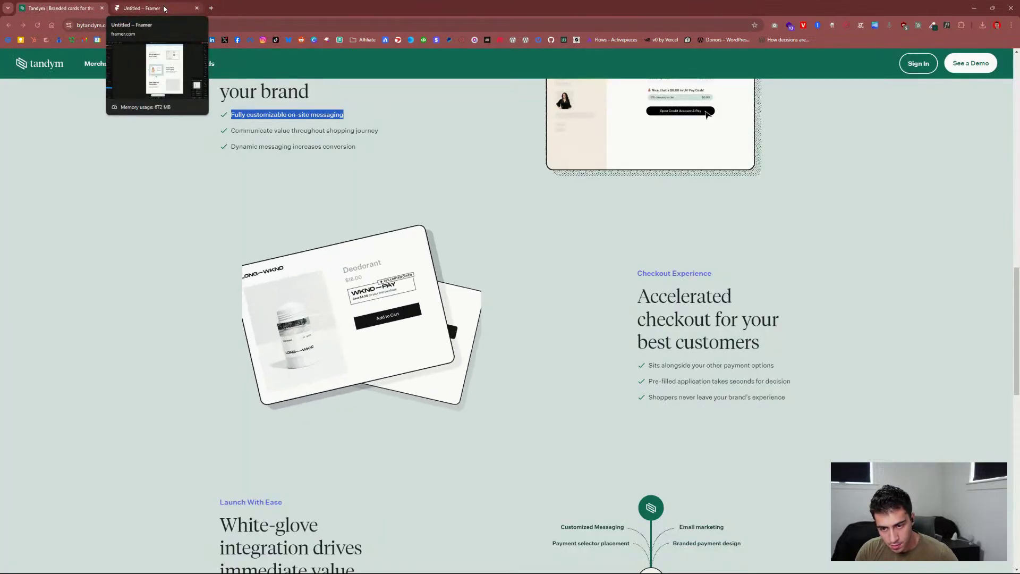
pyautogui.click(164, 9)
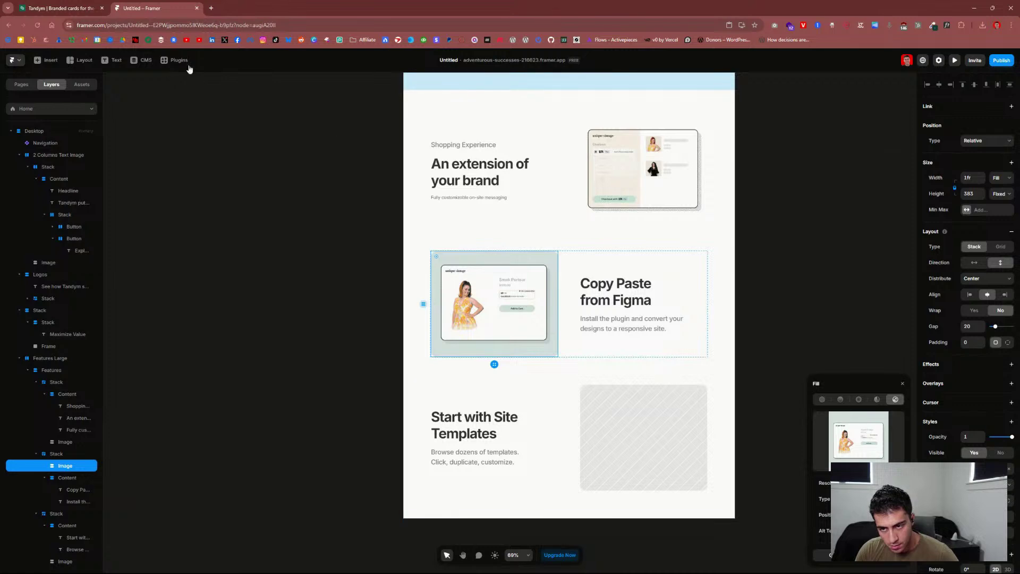
pyautogui.click(68, 9)
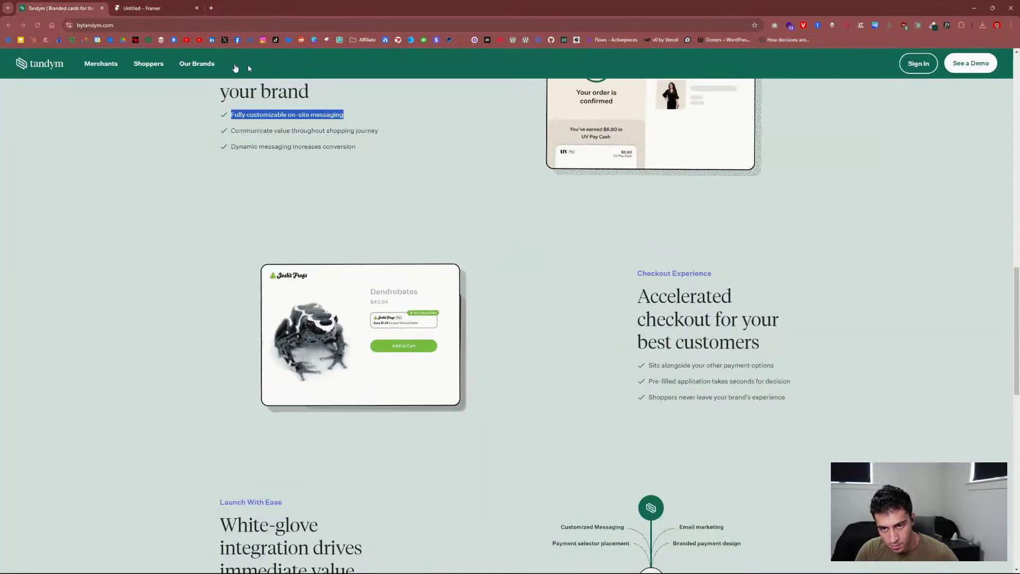
pyautogui.click(934, 25)
pyautogui.click(928, 271)
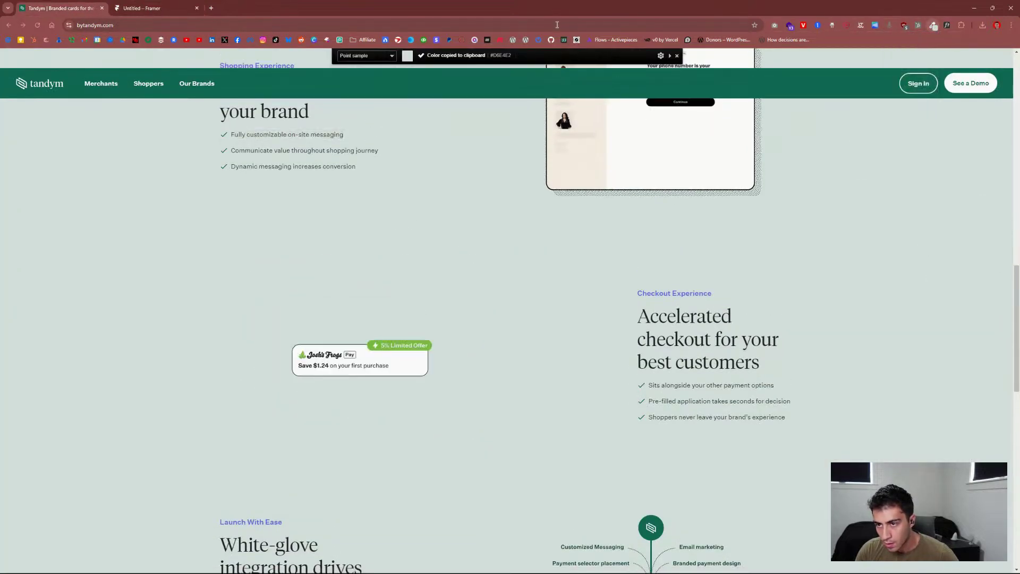
pyautogui.click(148, 9)
pyautogui.click(410, 135)
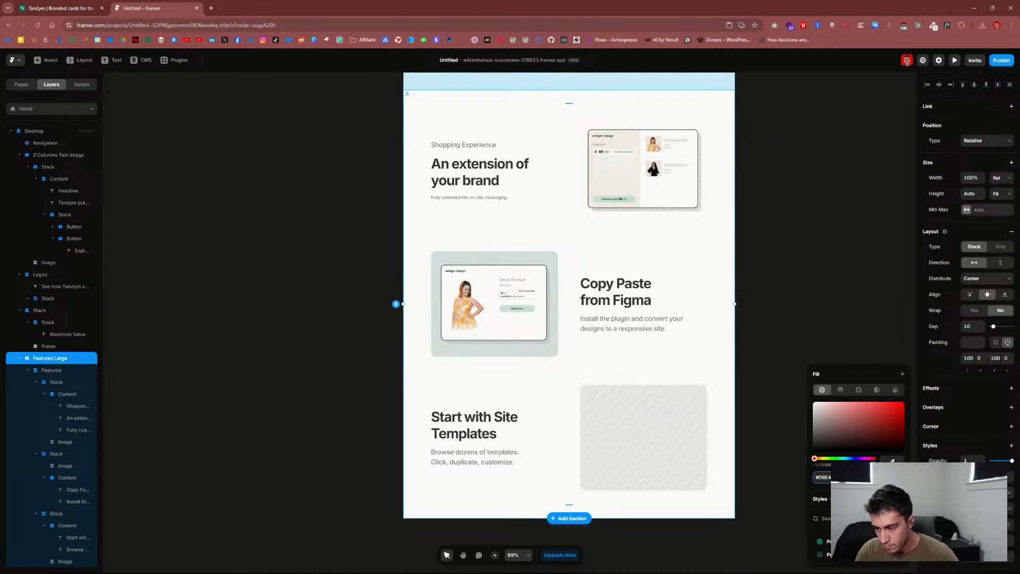
pyautogui.press('Return')
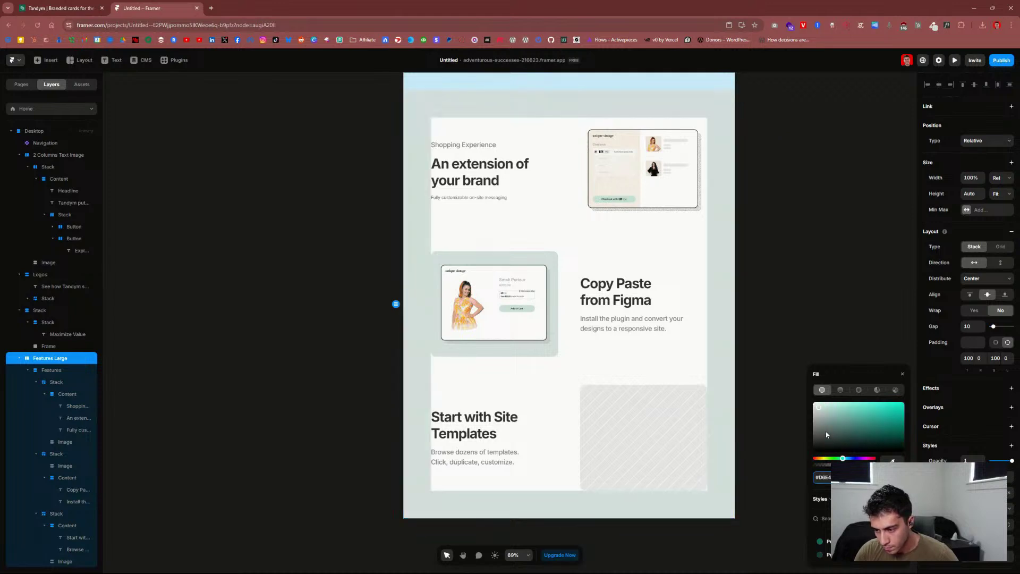
pyautogui.click(801, 310)
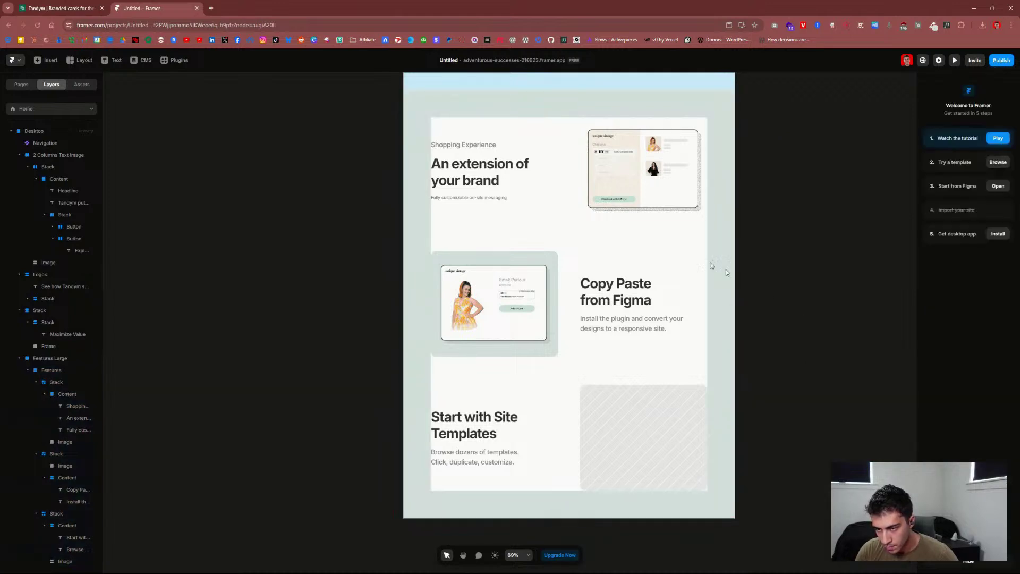
# Step: Remove the white fill from the Features stack that holds the three feature rows
pyautogui.click(64, 457)
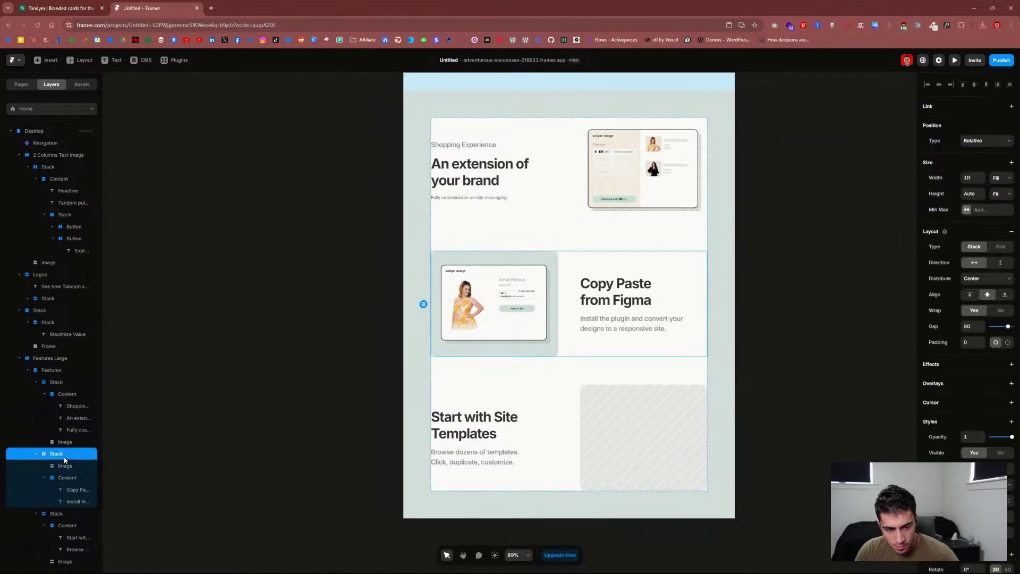
pyautogui.click(62, 393)
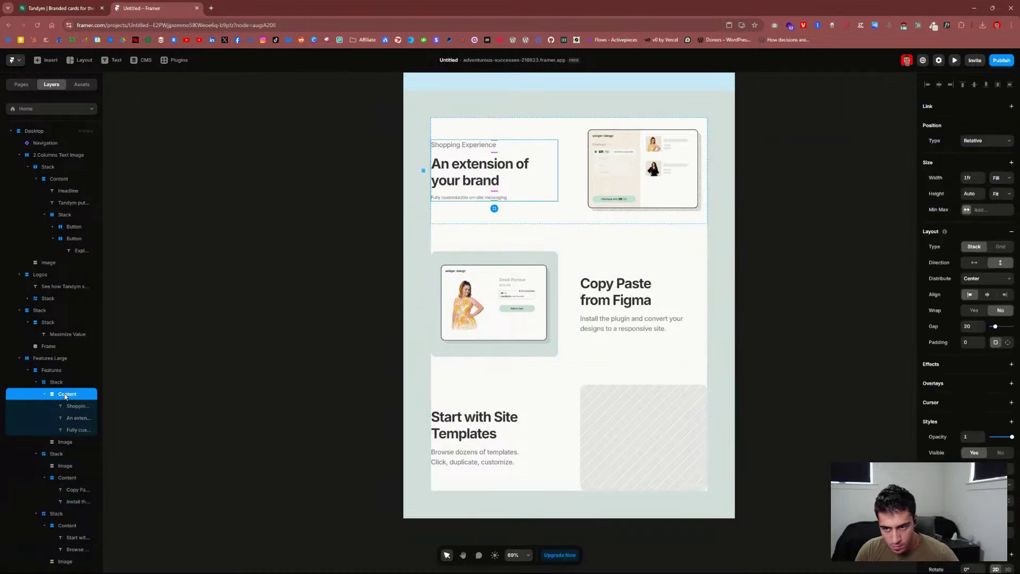
pyautogui.click(54, 383)
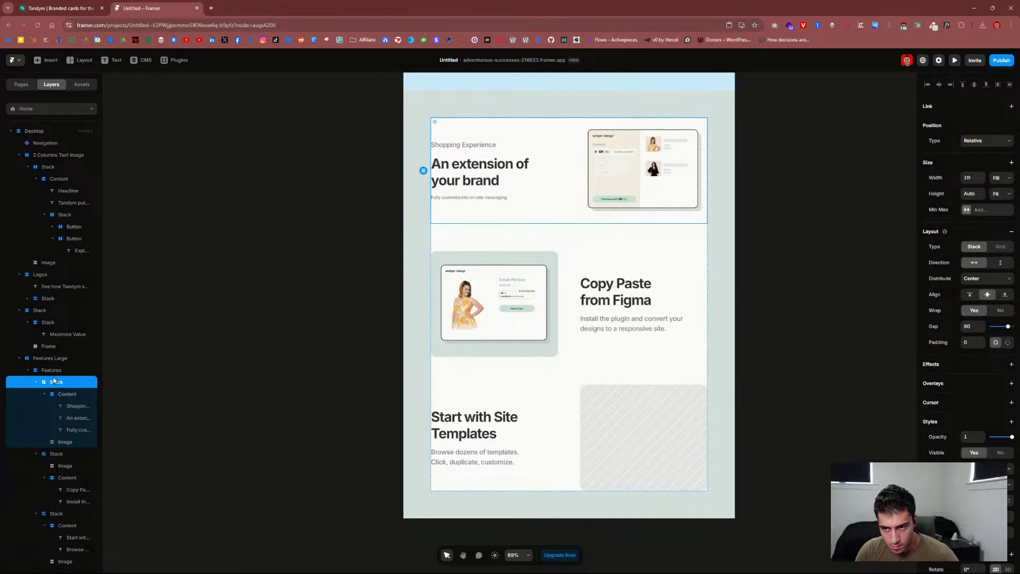
pyautogui.click(56, 369)
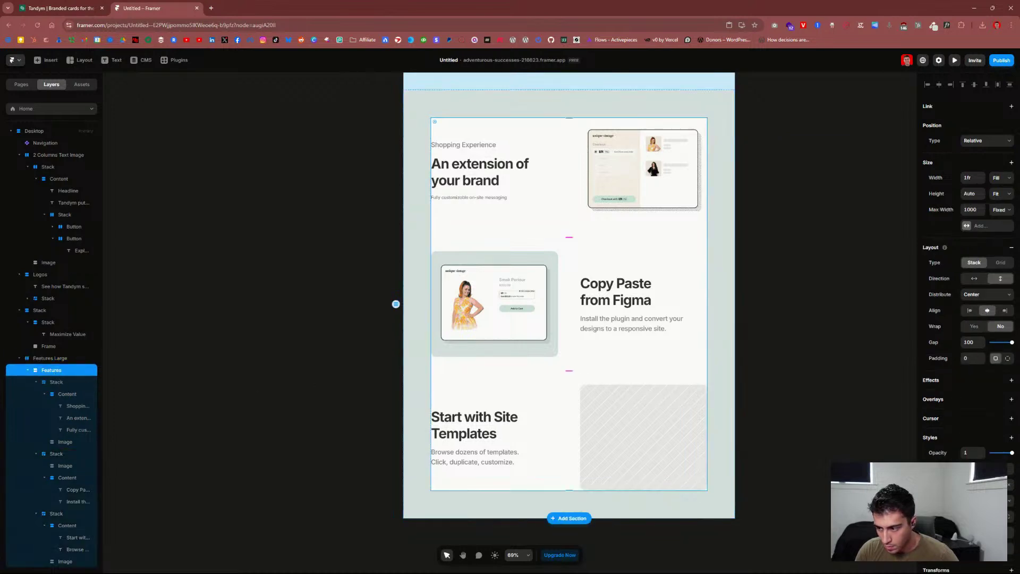
pyautogui.click(1010, 489)
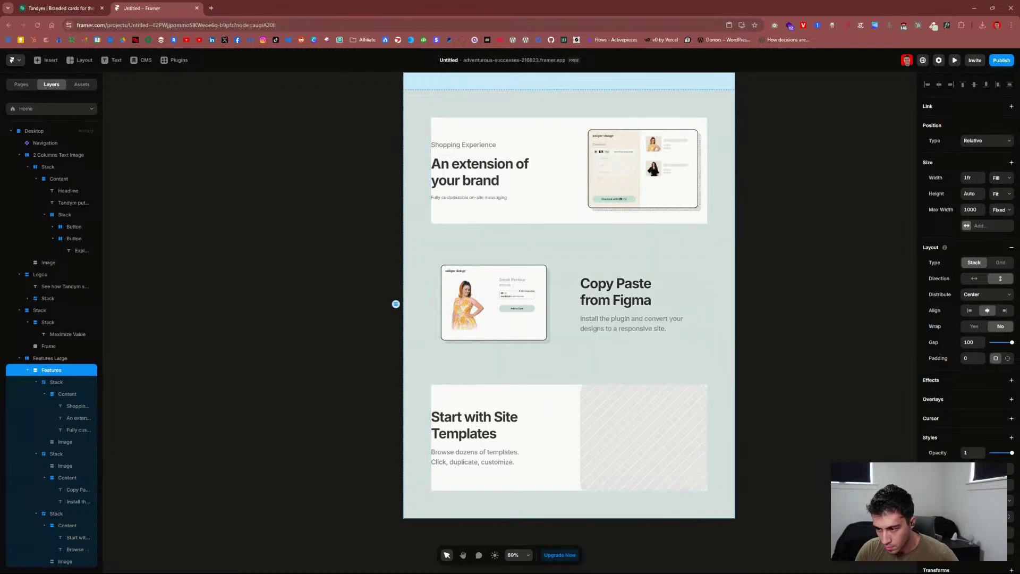
# Step: Remove the white fills from the third and first feature row stacks so the section's background shows through
pyautogui.click(54, 455)
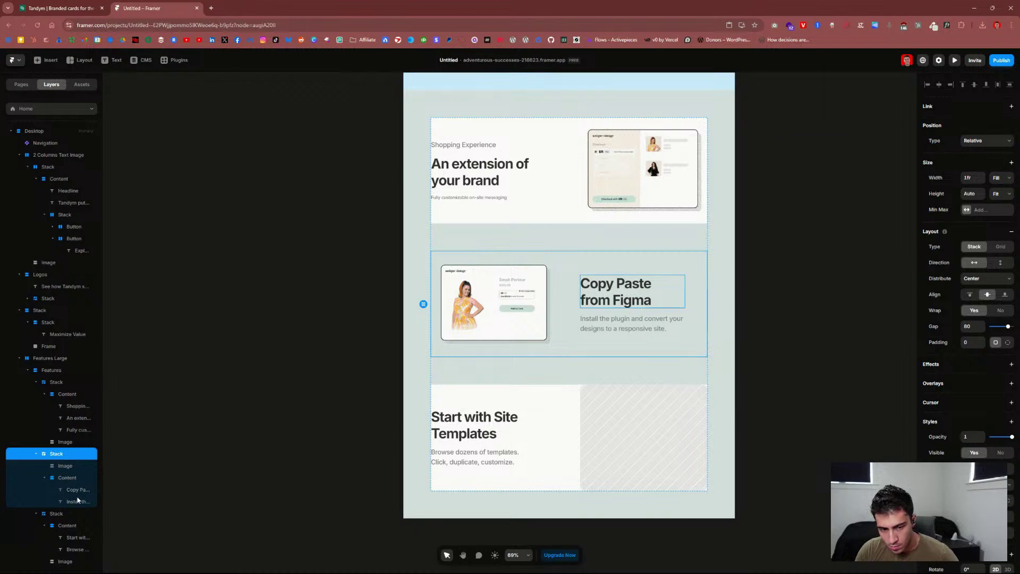
pyautogui.click(68, 514)
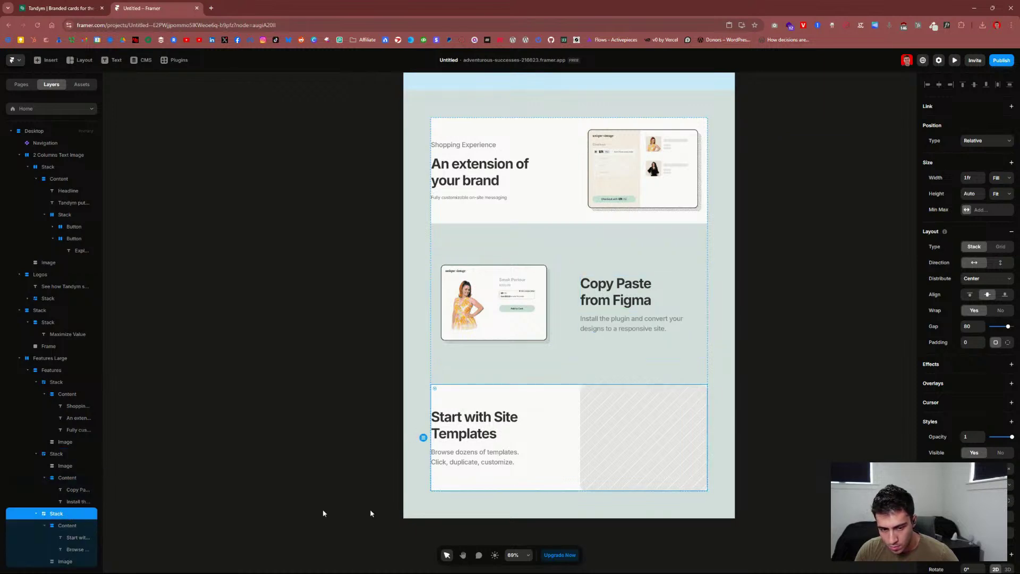
pyautogui.click(1010, 471)
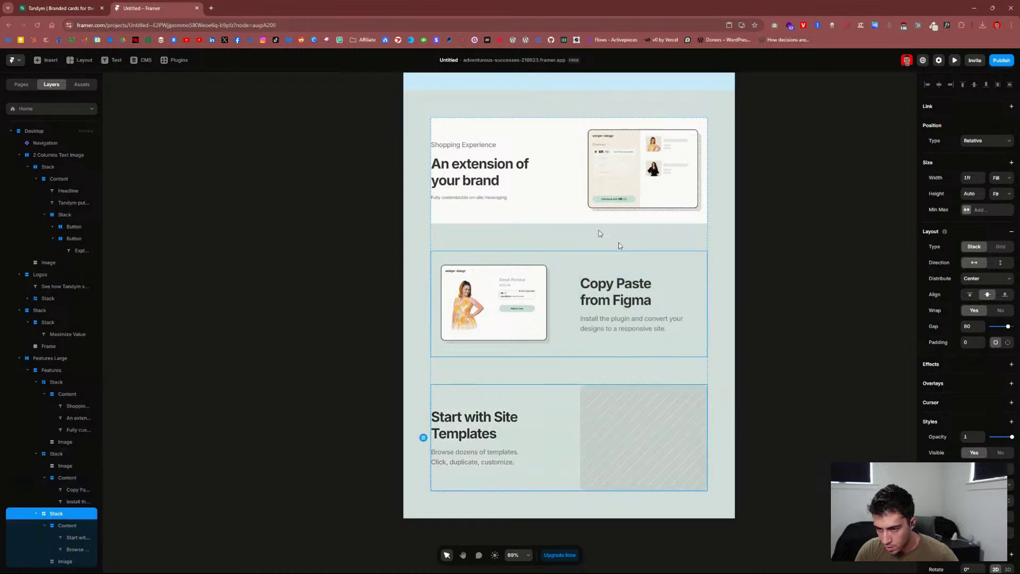
pyautogui.click(543, 202)
pyautogui.click(1010, 473)
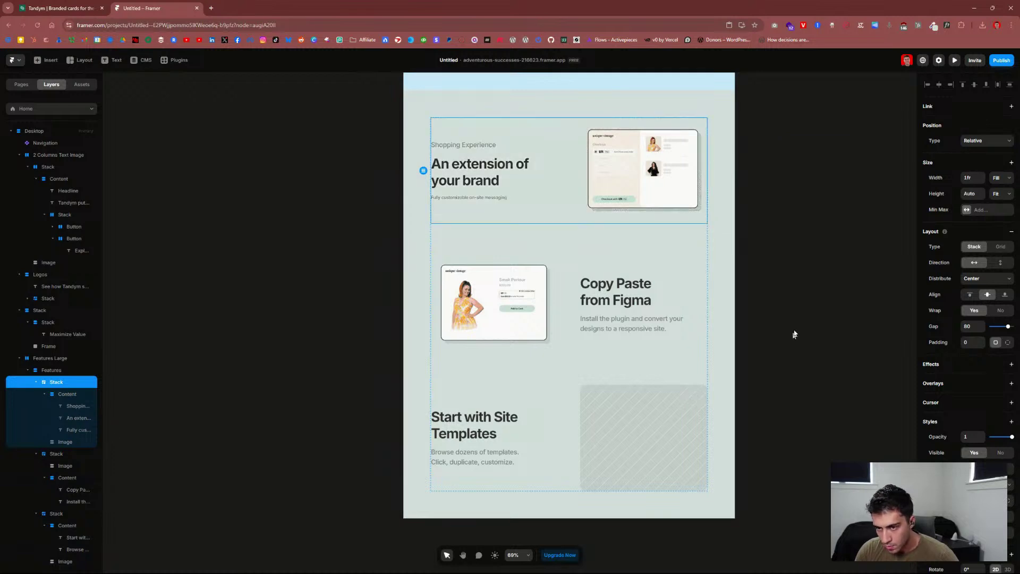
pyautogui.click(795, 334)
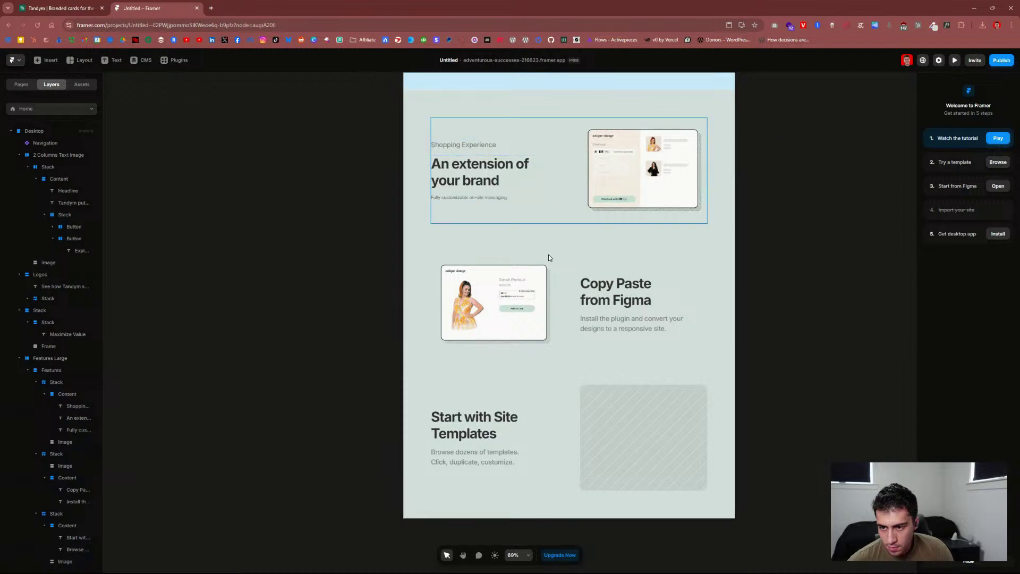
pyautogui.click(483, 148)
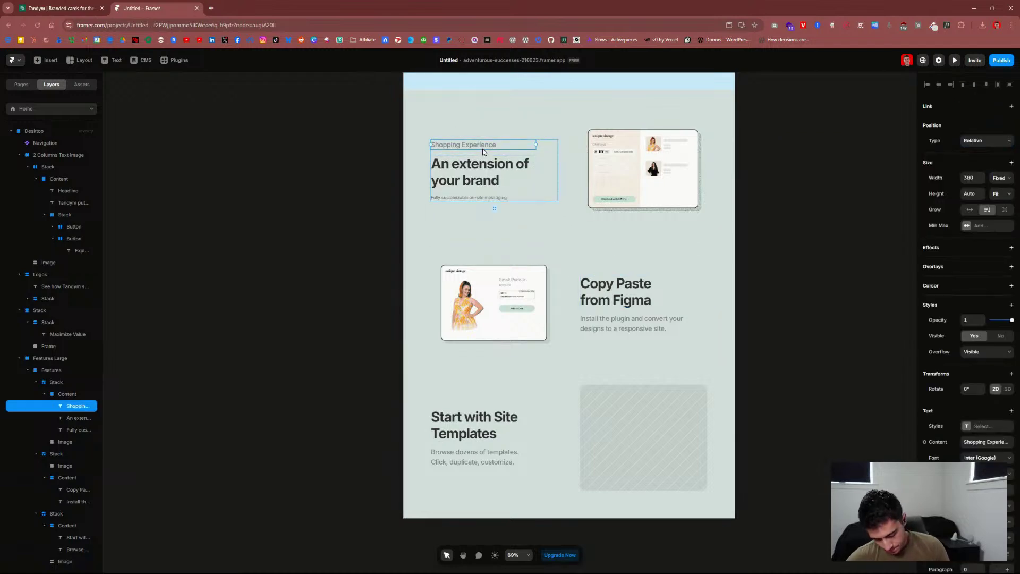
pyautogui.click(623, 288)
pyautogui.press('Escape')
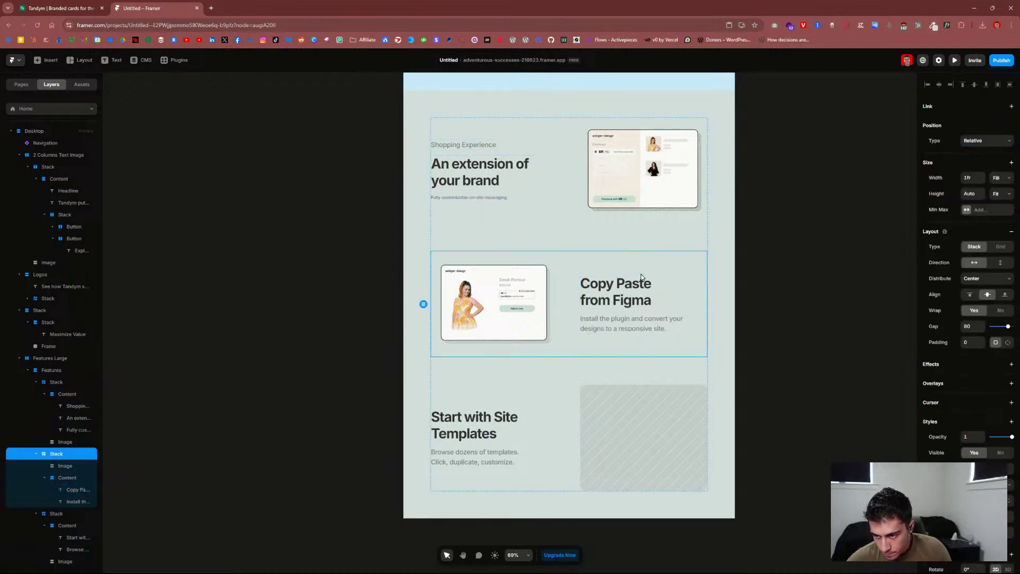
pyautogui.press('Return')
pyautogui.press('Right')
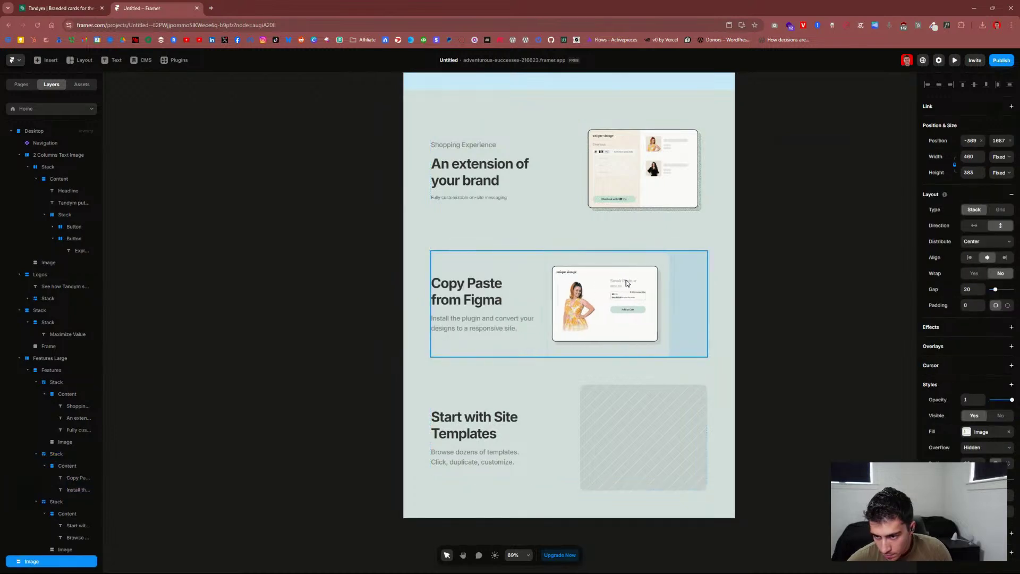
pyautogui.press('Left')
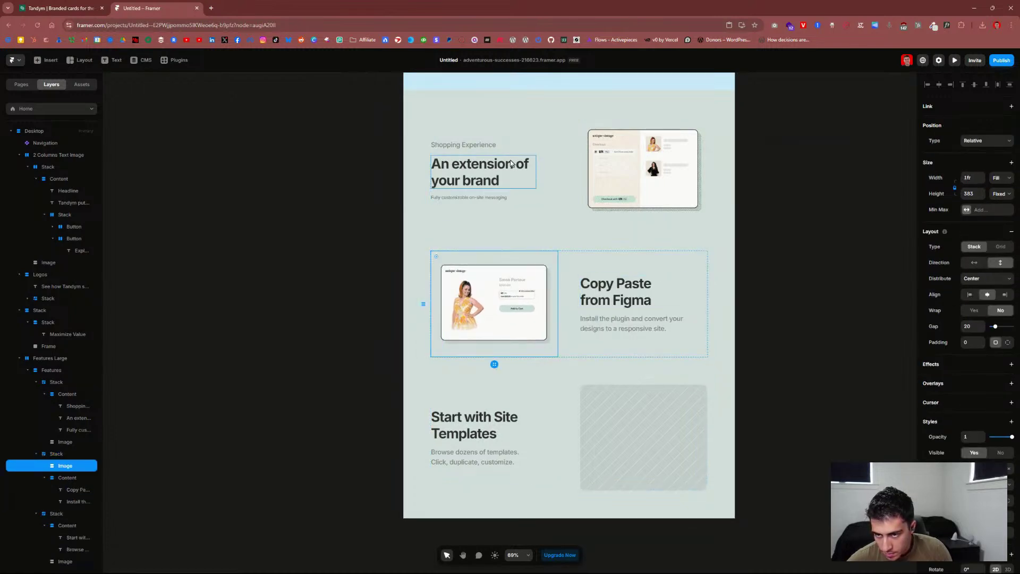
# Step: Duplicate the first row's "Fully customizable on-site messaging" line twice, and switch to the Tandym site's Shopping Experience bullet list
pyautogui.click(471, 196)
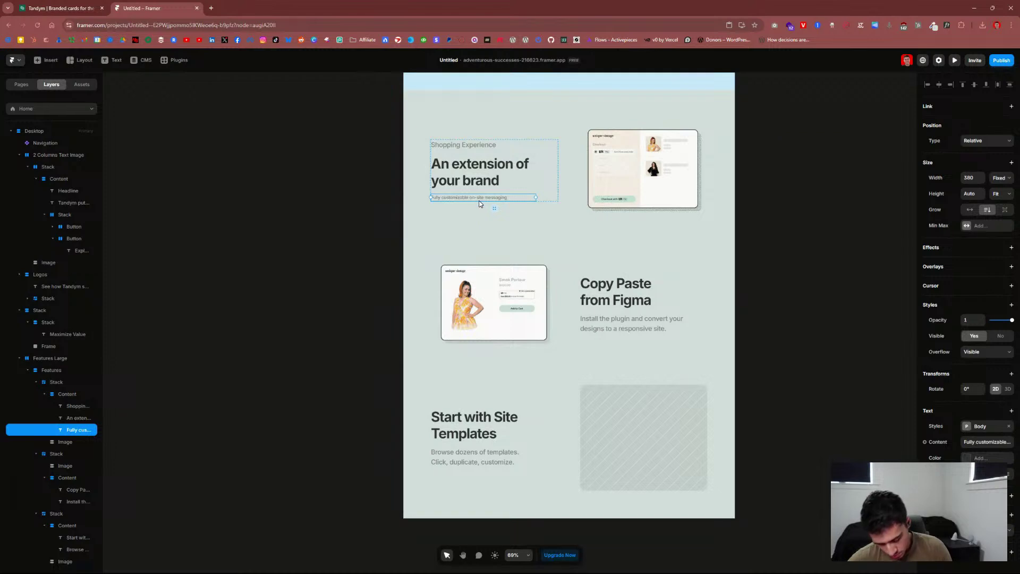
pyautogui.hotkey('ctrl', 'd')
pyautogui.hotkey('ctrl', 'd')
pyautogui.click(489, 186)
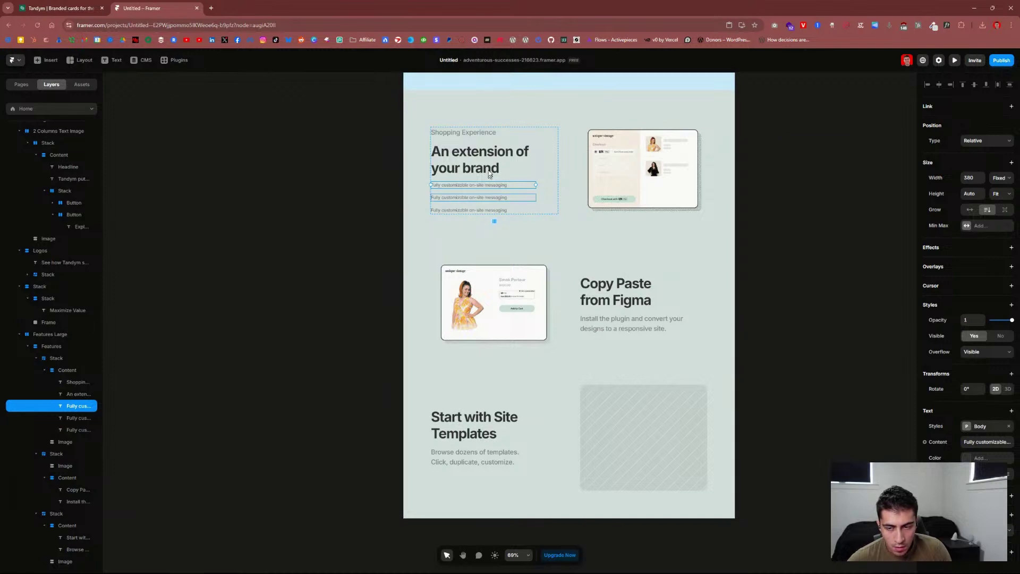
pyautogui.click(64, 8)
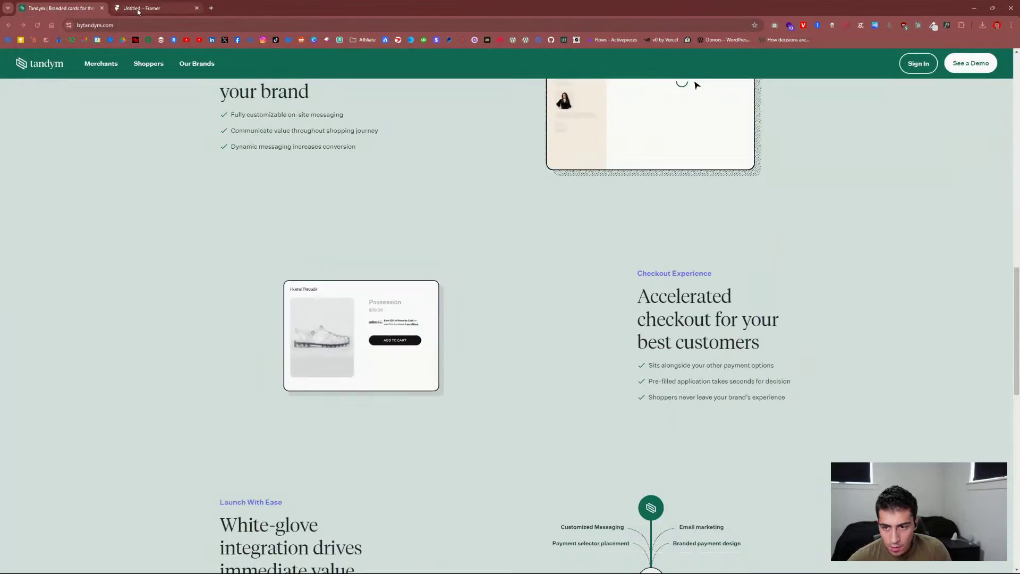
# Step: Return to the Framer project and insert a Material icon onto the canvas beside the Features section
pyautogui.click(143, 8)
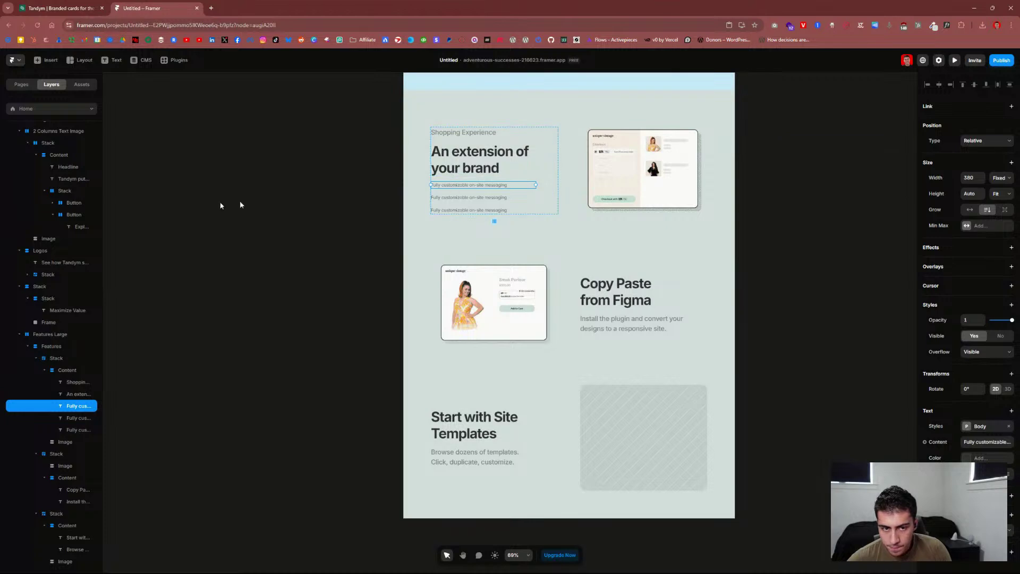
pyautogui.click(51, 61)
pyautogui.moveTo(46, 125)
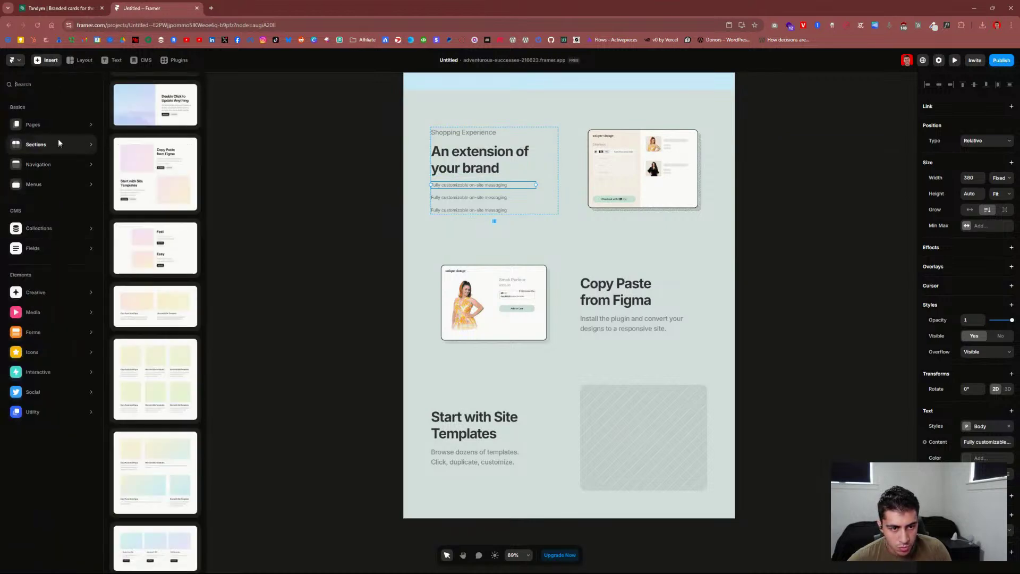
pyautogui.moveTo(54, 243)
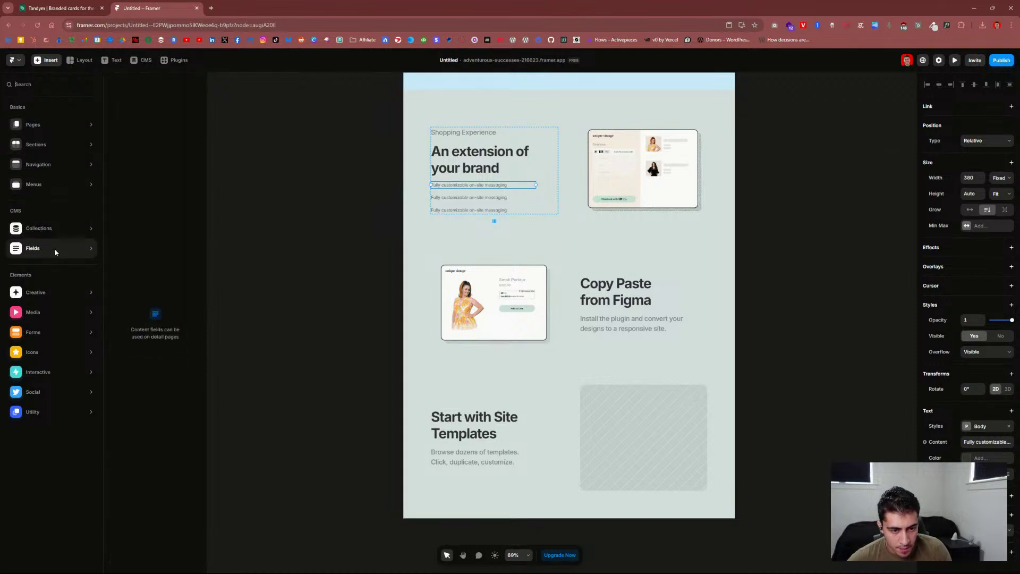
pyautogui.moveTo(53, 327)
pyautogui.moveTo(54, 354)
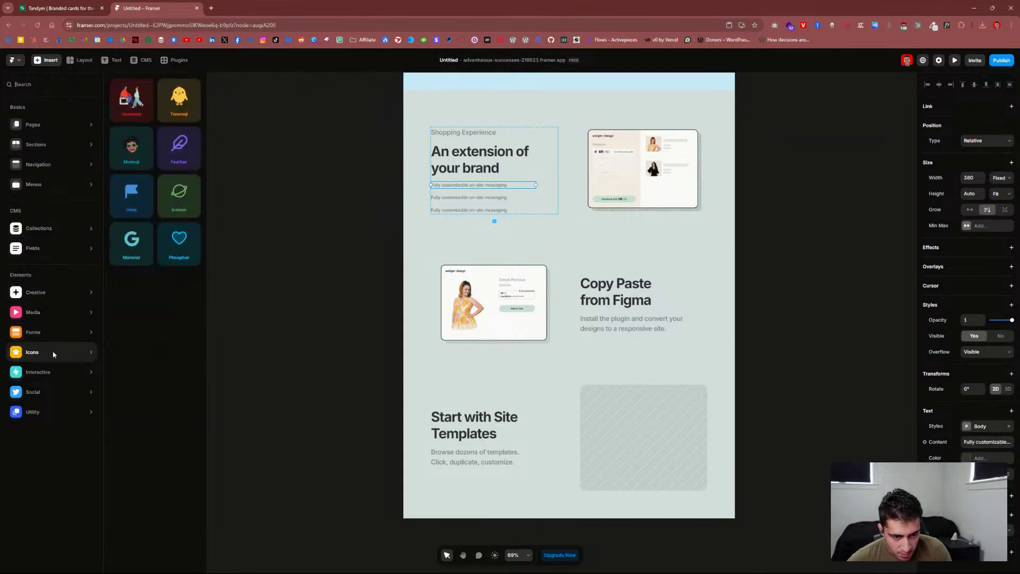
pyautogui.click(124, 243)
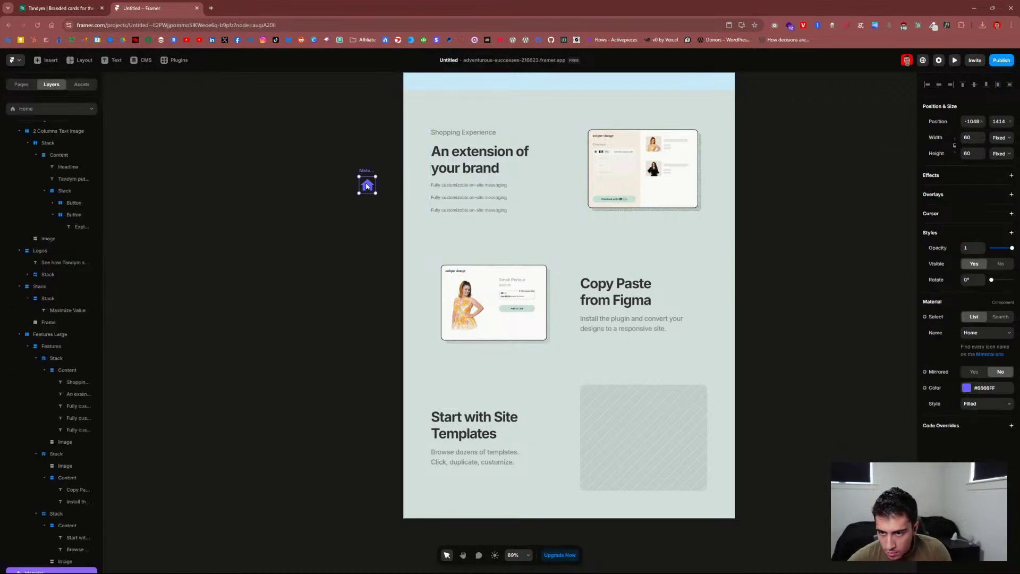
# Step: Try the HelpCenter and AcUnit symbols for the Material icon
pyautogui.click(998, 317)
pyautogui.click(977, 316)
pyautogui.click(990, 334)
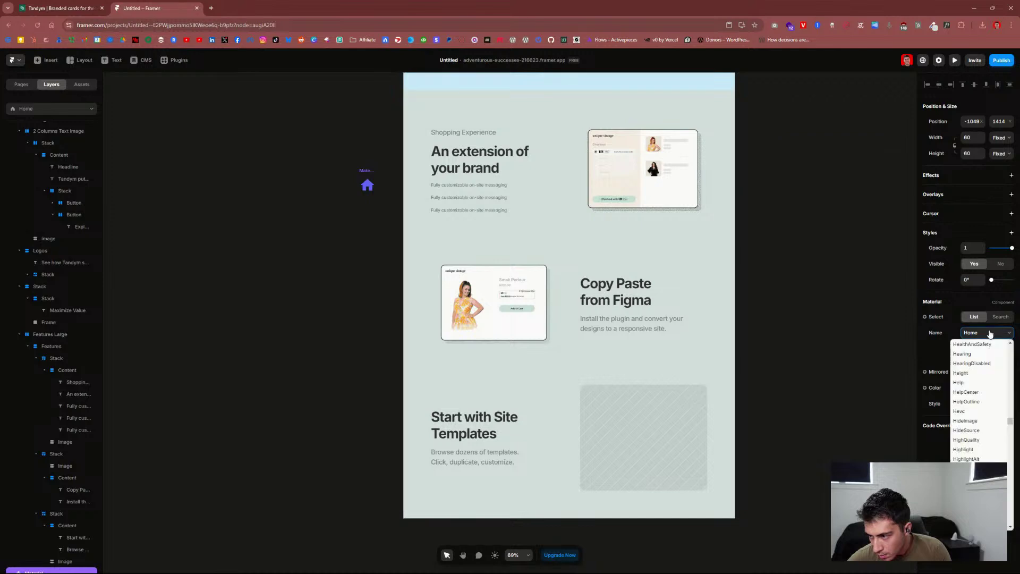
pyautogui.click(988, 392)
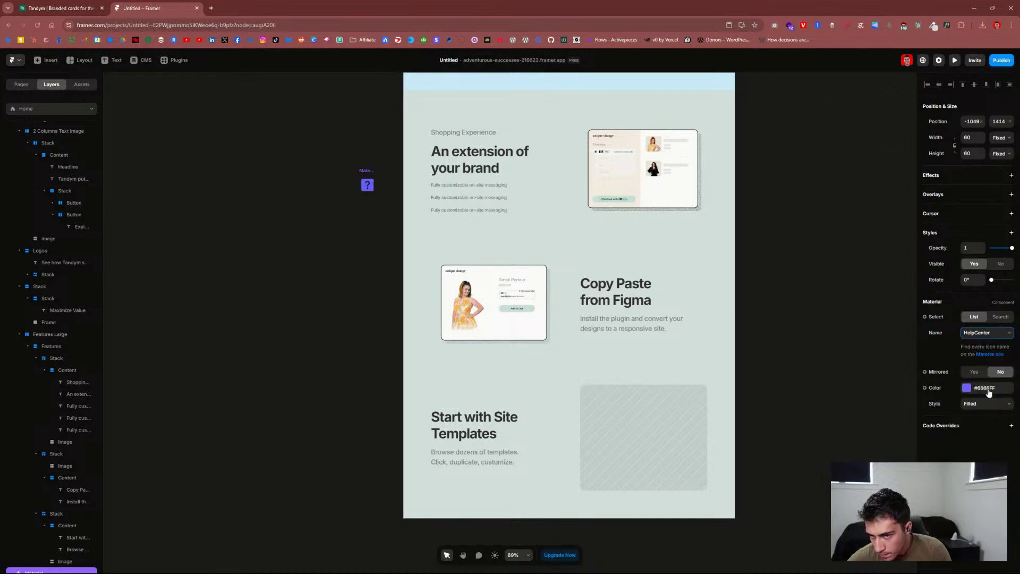
pyautogui.click(988, 334)
pyautogui.scroll(5, 983, 366)
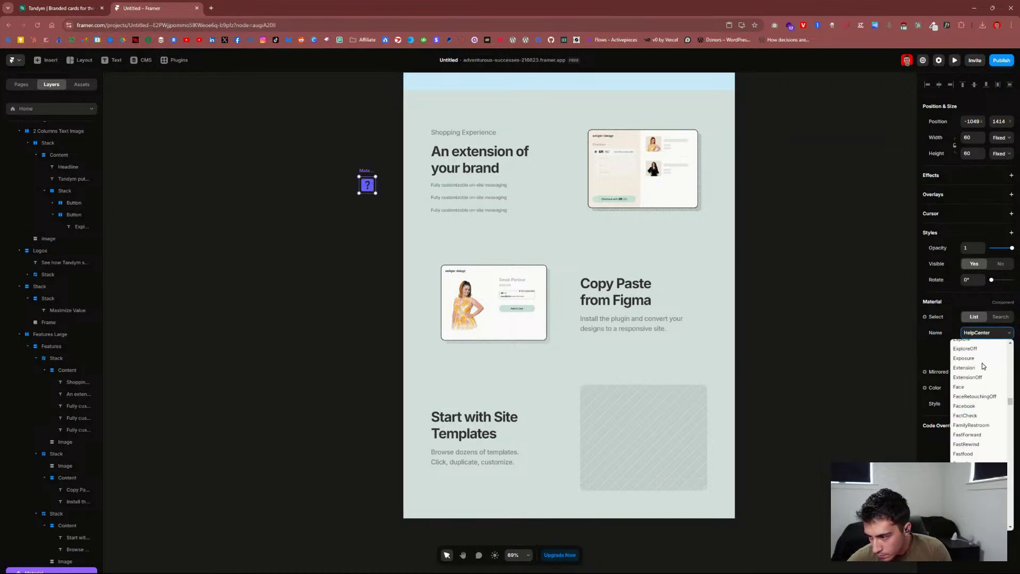
pyautogui.scroll(10, 983, 366)
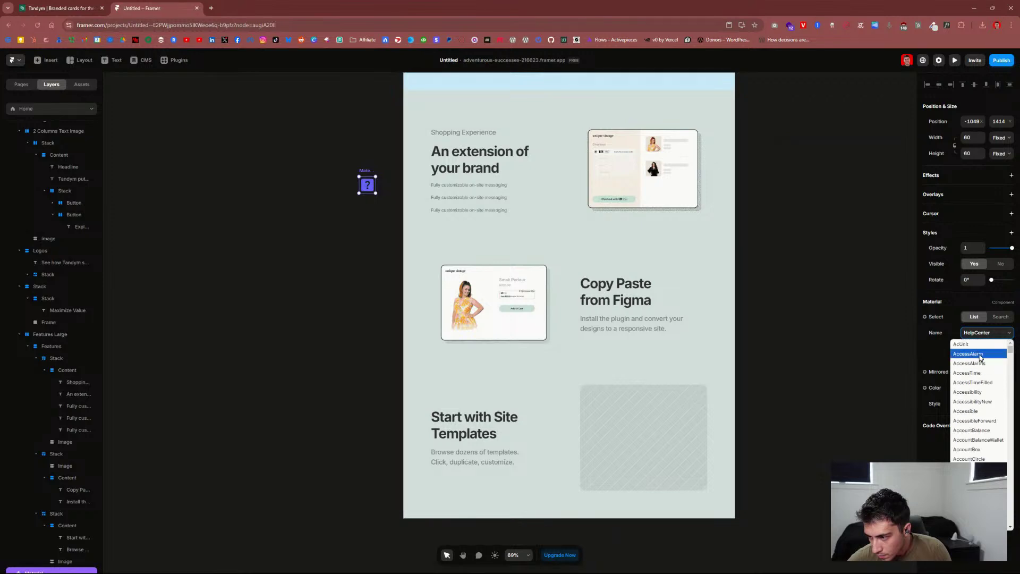
pyautogui.click(978, 346)
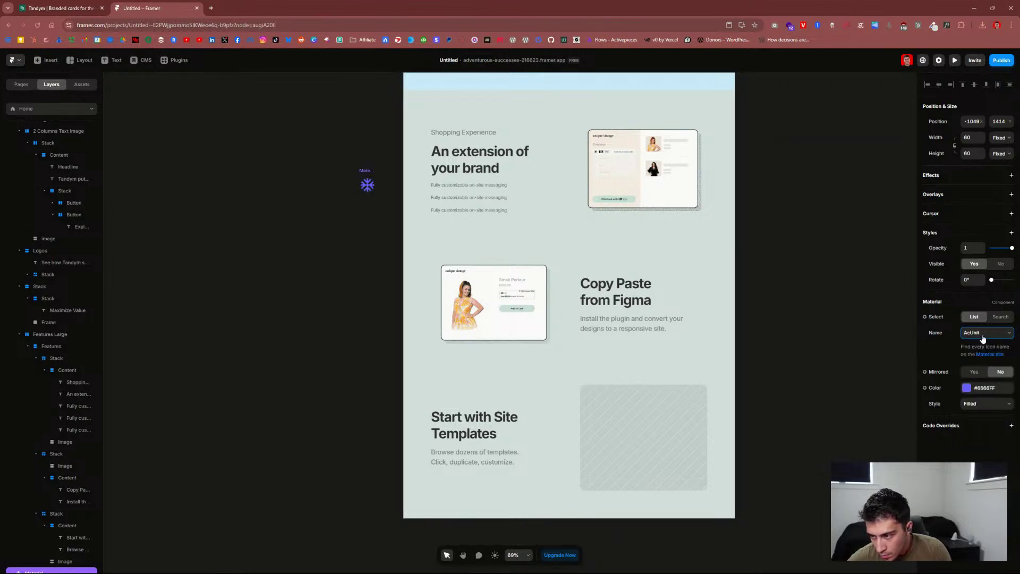
pyautogui.click(983, 334)
pyautogui.click(945, 340)
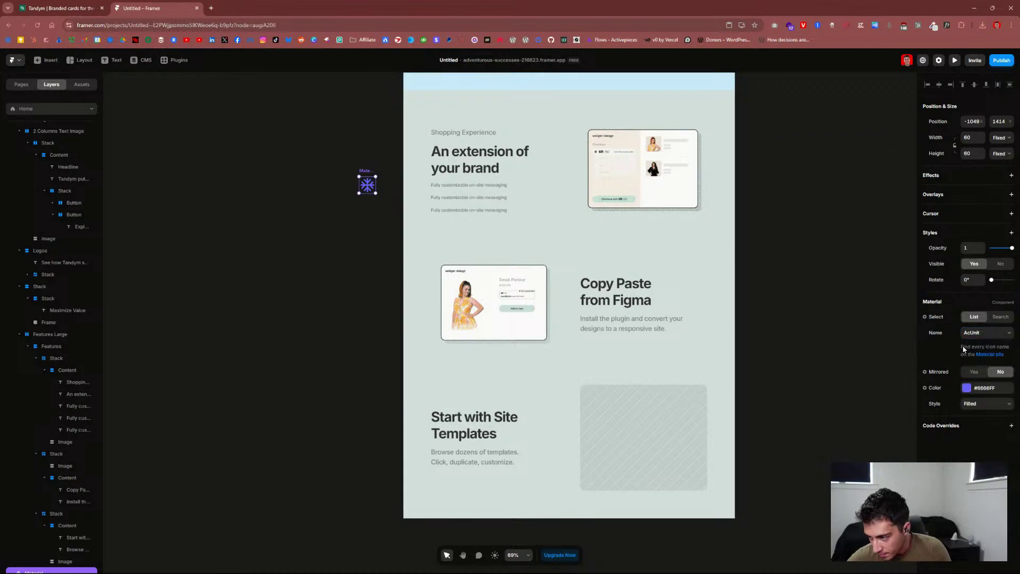
# Step: Open the Material icon reference site from the icon's settings and search it for "check"
pyautogui.click(990, 354)
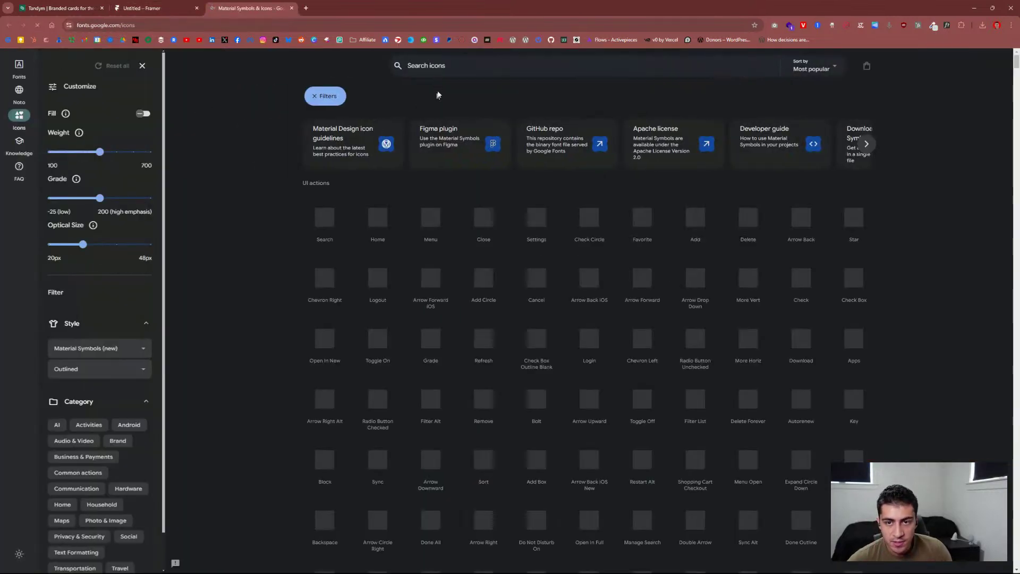
pyautogui.click(424, 64)
pyautogui.write('check')
pyautogui.press('Return')
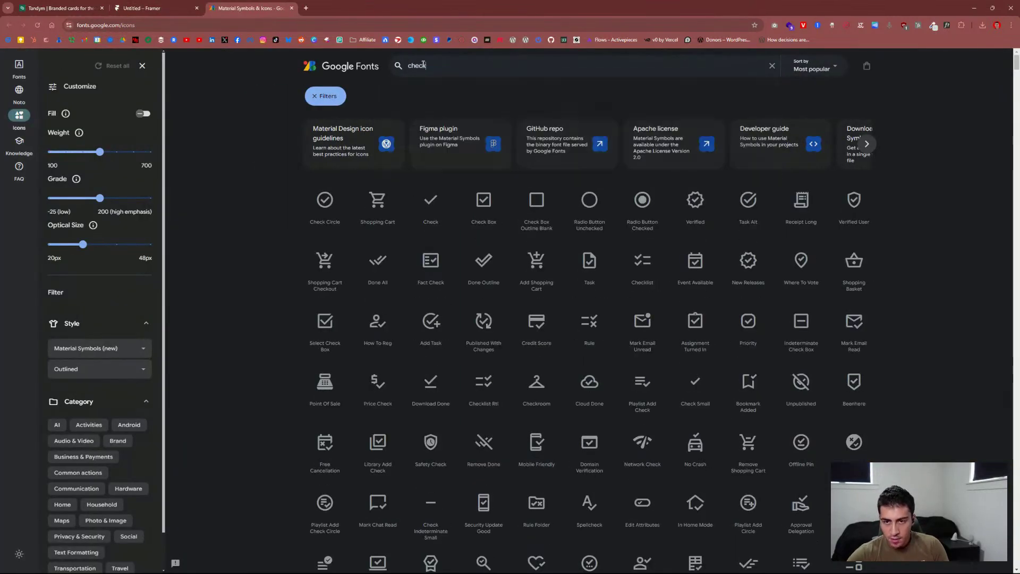
# Step: Switch back to Framer and set the Material icon's name to Check
pyautogui.click(149, 8)
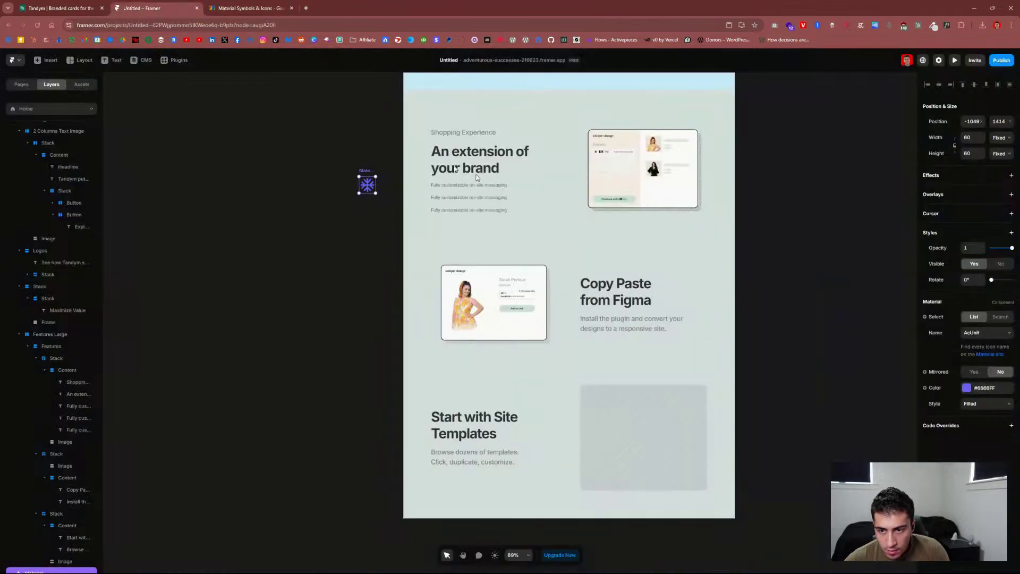
pyautogui.click(995, 338)
pyautogui.scroll(-20, 981, 404)
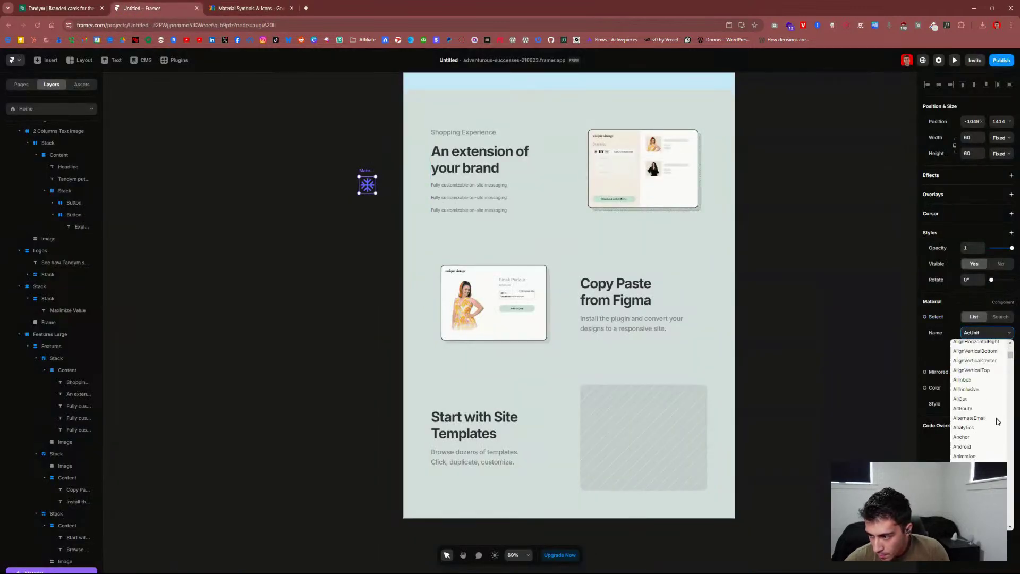
pyautogui.scroll(5, 984, 420)
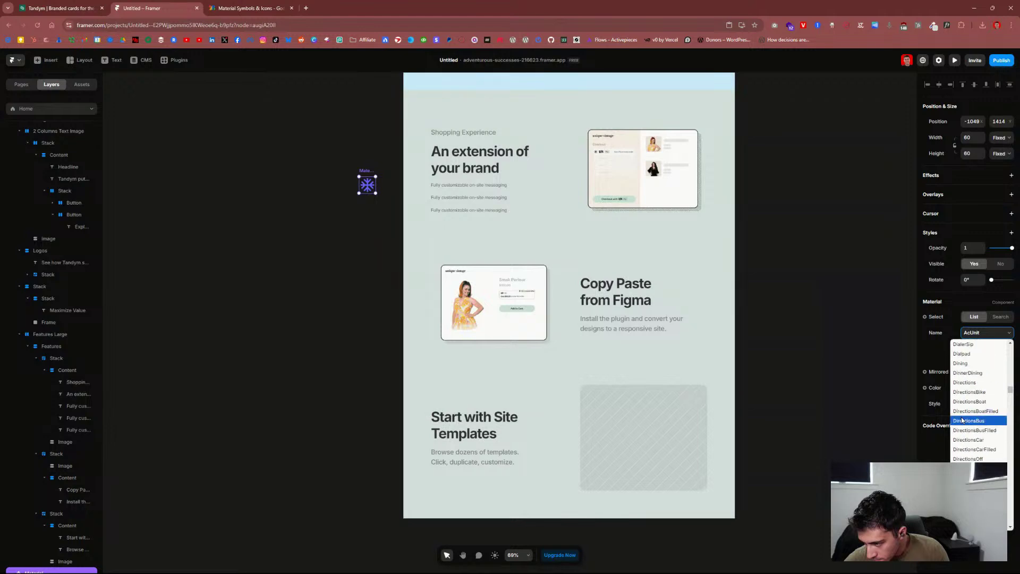
pyautogui.press('c')
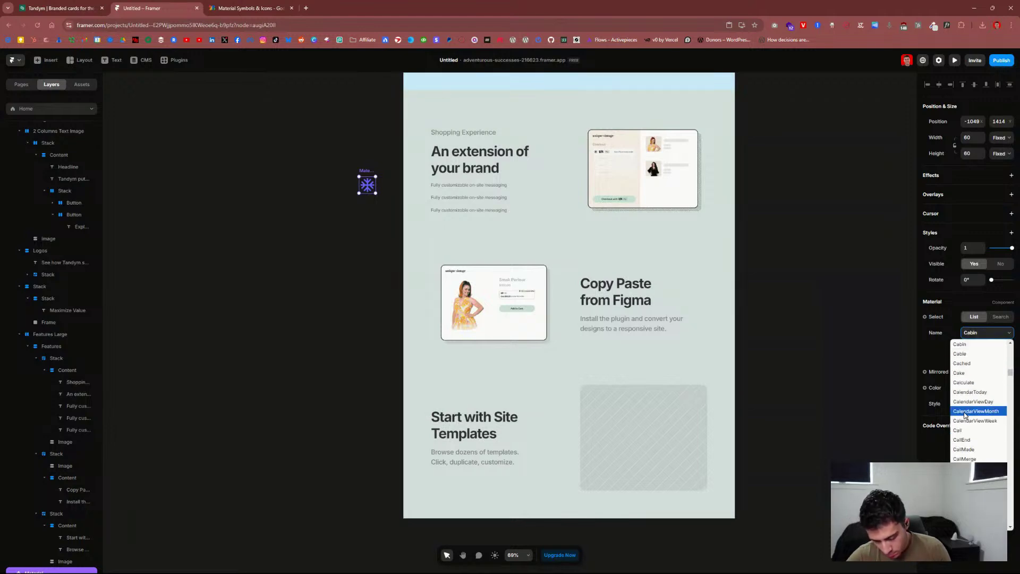
pyautogui.press('h')
pyautogui.press('e')
pyautogui.press('c')
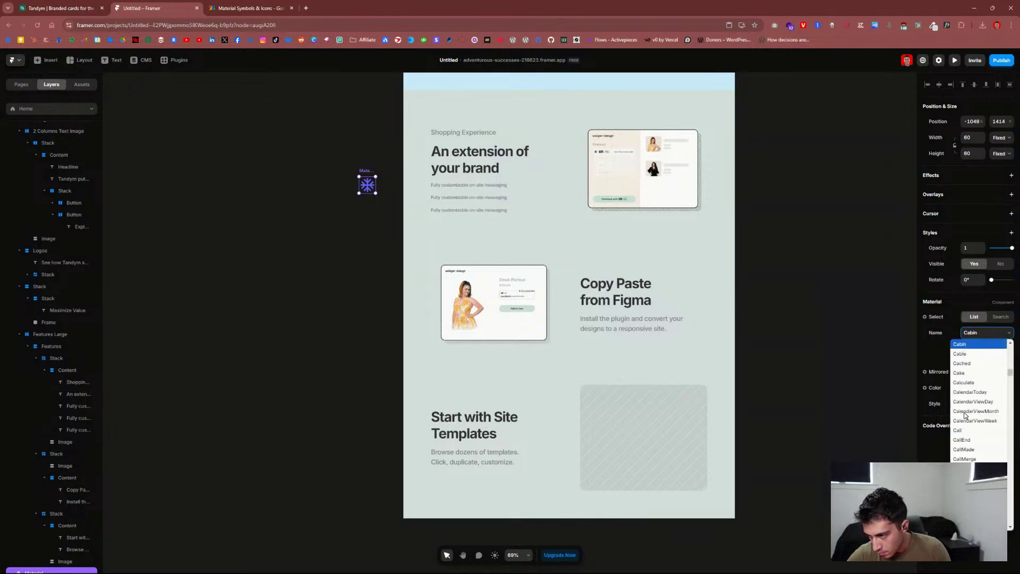
pyautogui.press('Down')
pyautogui.press('Down')
pyautogui.press('Down')
pyautogui.press('Down')
pyautogui.press('Down')
pyautogui.press('Down')
pyautogui.press('Down')
pyautogui.press('Down')
pyautogui.press('Down')
pyautogui.press('Down')
pyautogui.press('Down')
pyautogui.press('Down')
pyautogui.press('Down')
pyautogui.press('Down')
pyautogui.press('Down')
pyautogui.press('Down')
pyautogui.press('Down')
pyautogui.press('Down')
pyautogui.press('Down')
pyautogui.press('Down')
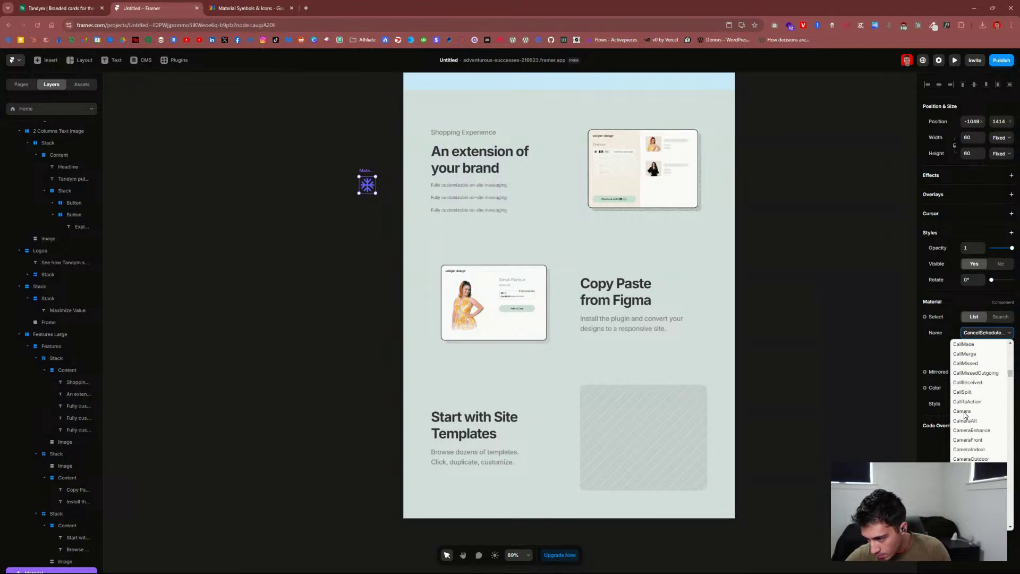
pyautogui.press('Down')
pyautogui.press('Down')
pyautogui.press('Down')
pyautogui.press('Down')
pyautogui.press('Down')
pyautogui.press('Down')
pyautogui.press('Down')
pyautogui.press('Down')
pyautogui.press('Down')
pyautogui.press('Down')
pyautogui.press('Down')
pyautogui.press('Down')
pyautogui.press('Down')
pyautogui.press('Down')
pyautogui.press('Down')
pyautogui.press('Down')
pyautogui.press('Down')
pyautogui.press('Down')
pyautogui.press('Down')
pyautogui.press('Down')
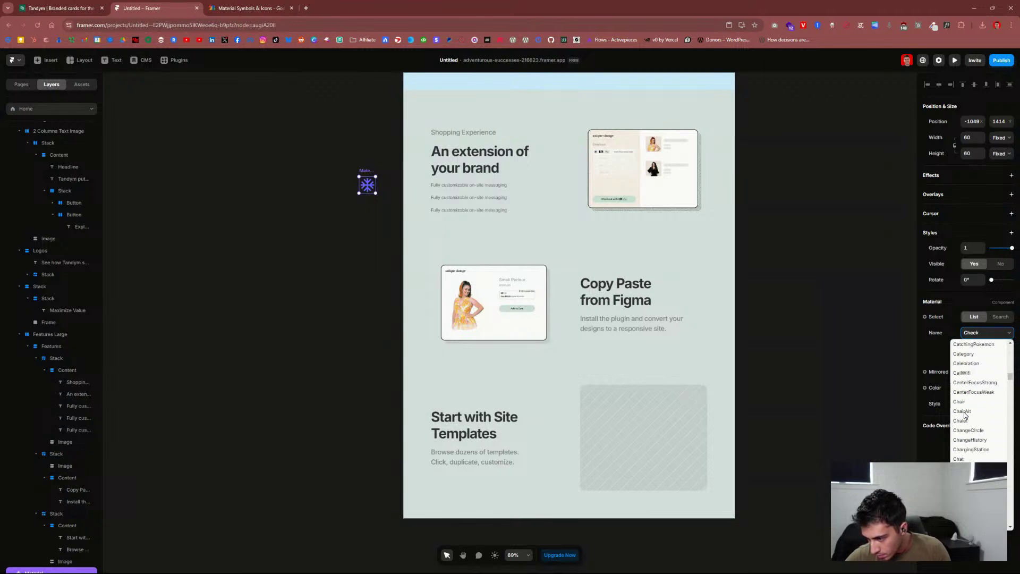
pyautogui.press('Return')
# Step: Place the check icon under the "An extension of your brand" heading and wrap it in a stack with the first "Fully customizable on-site messaging" line
pyautogui.moveTo(363, 187); pyautogui.dragTo(464, 179)
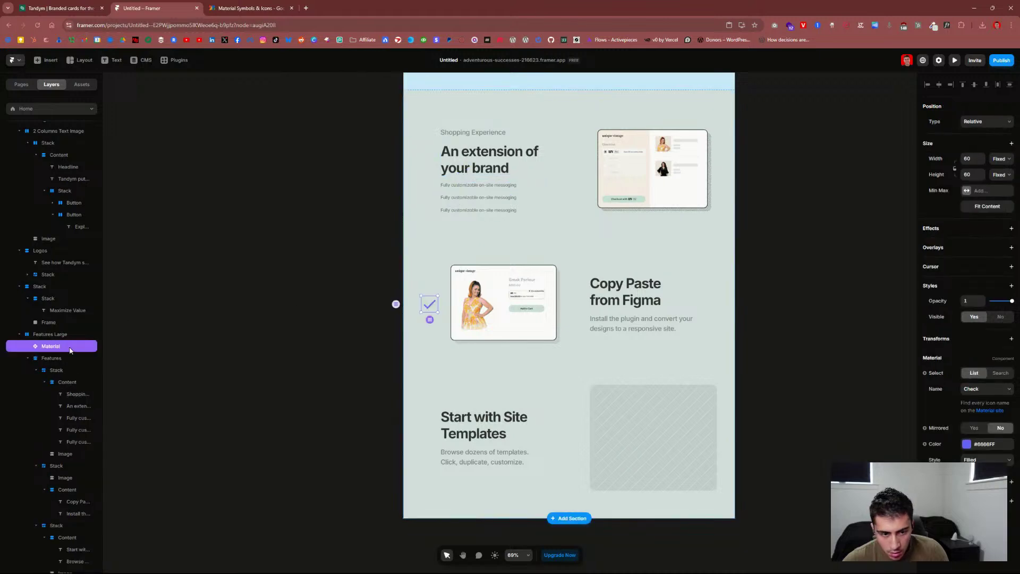
pyautogui.moveTo(64, 349); pyautogui.dragTo(88, 413)
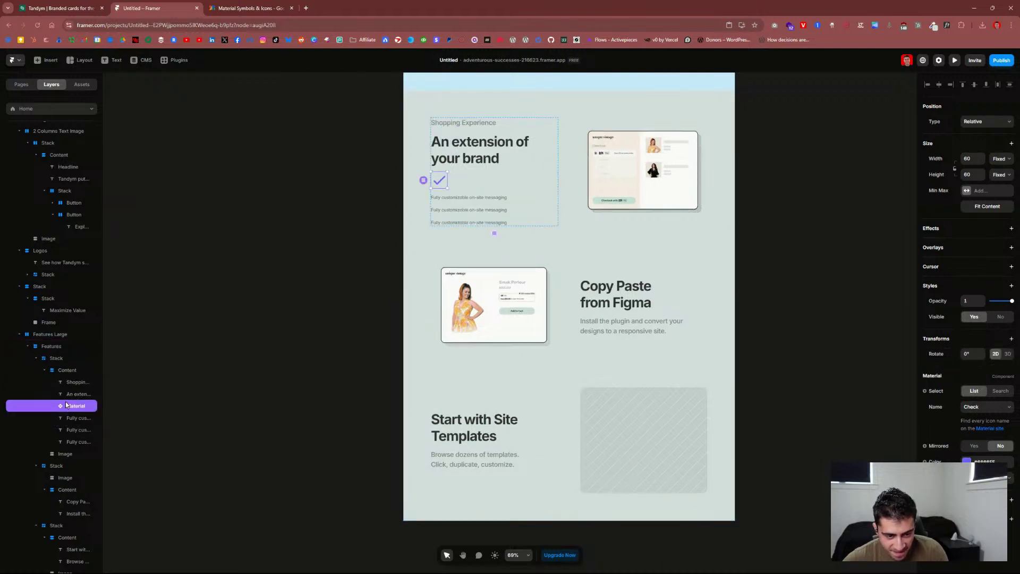
pyautogui.rightClick(69, 407)
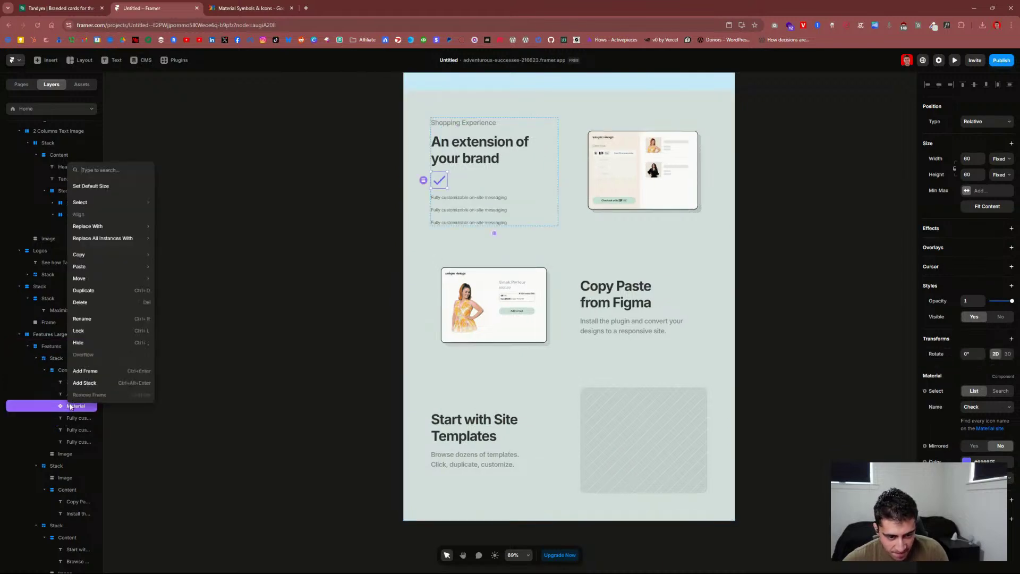
pyautogui.click(98, 384)
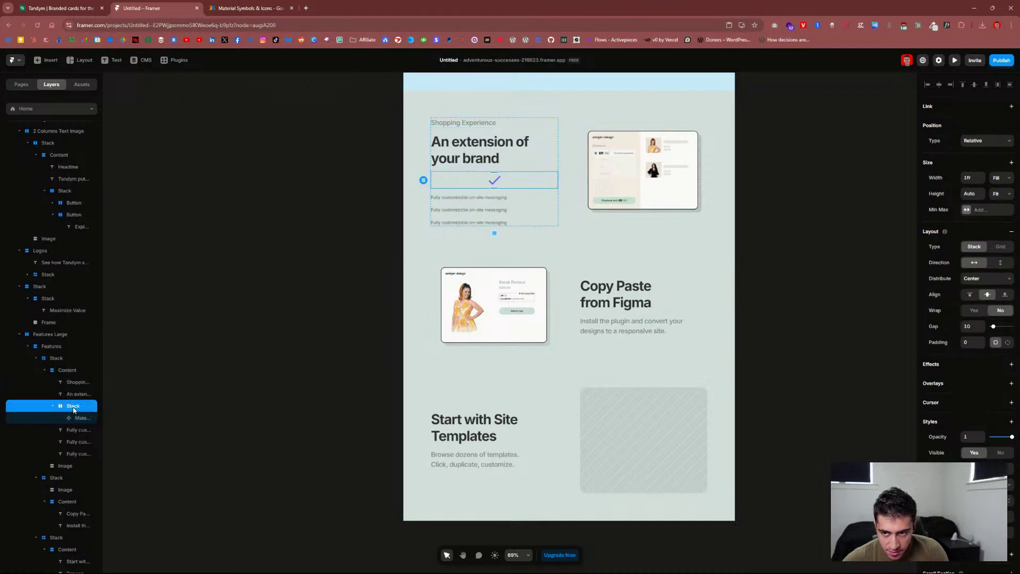
pyautogui.click(75, 429)
pyautogui.moveTo(76, 419); pyautogui.dragTo(77, 422)
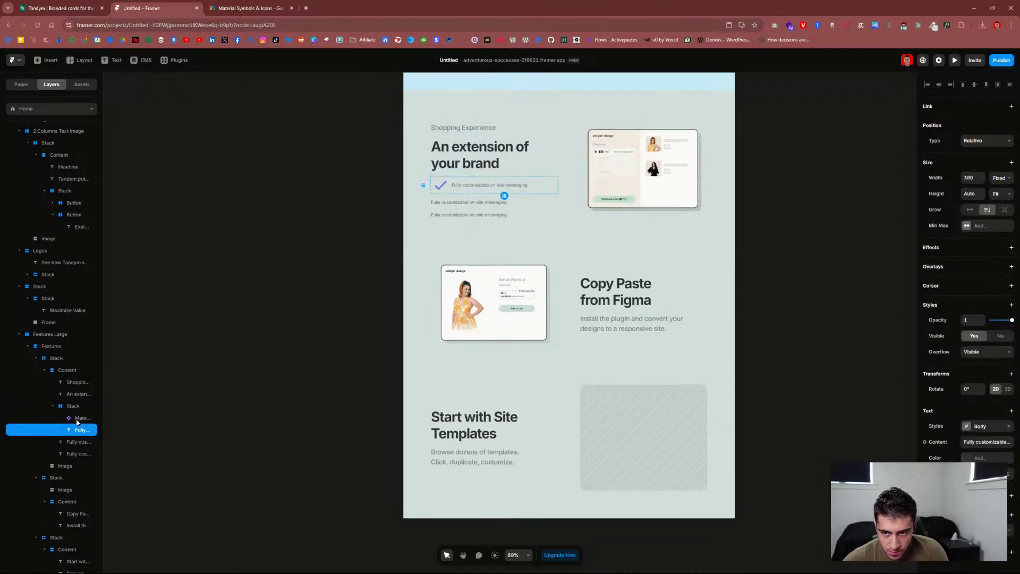
# Step: Shrink the check icon to about 40 by 33 and set its stack's distribution to Start
pyautogui.click(444, 184)
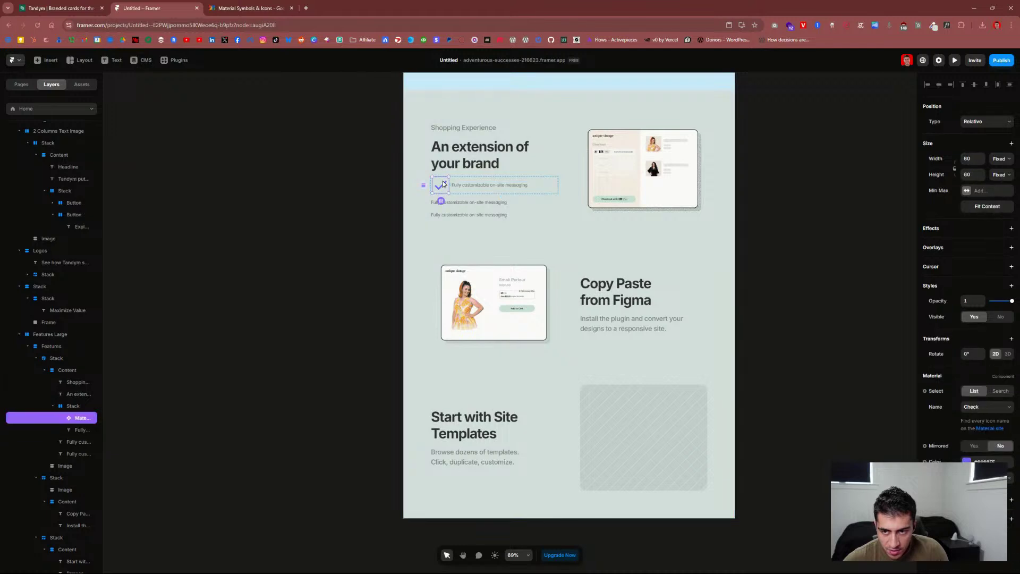
pyautogui.moveTo(447, 179); pyautogui.dragTo(442, 184)
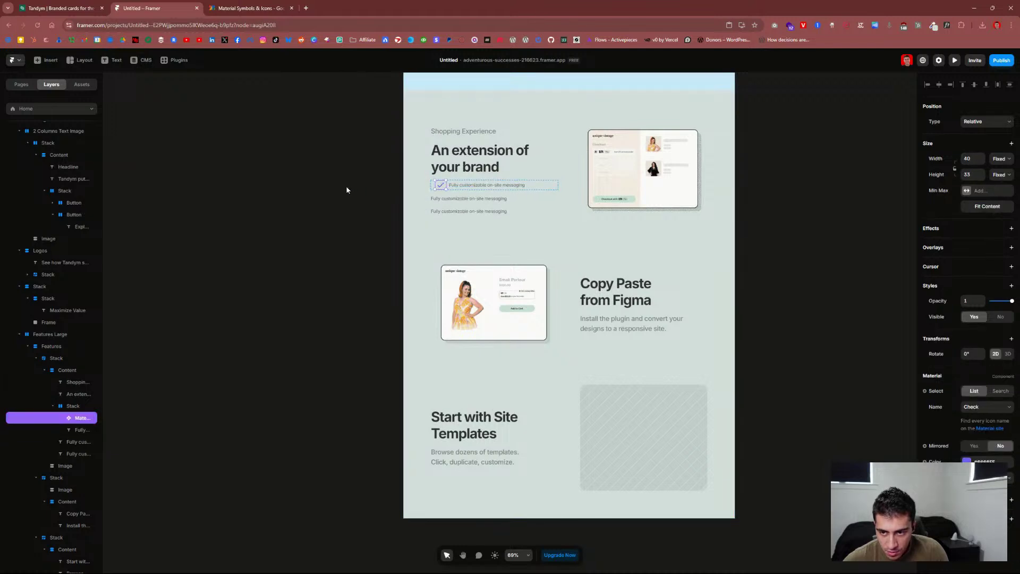
pyautogui.click(330, 233)
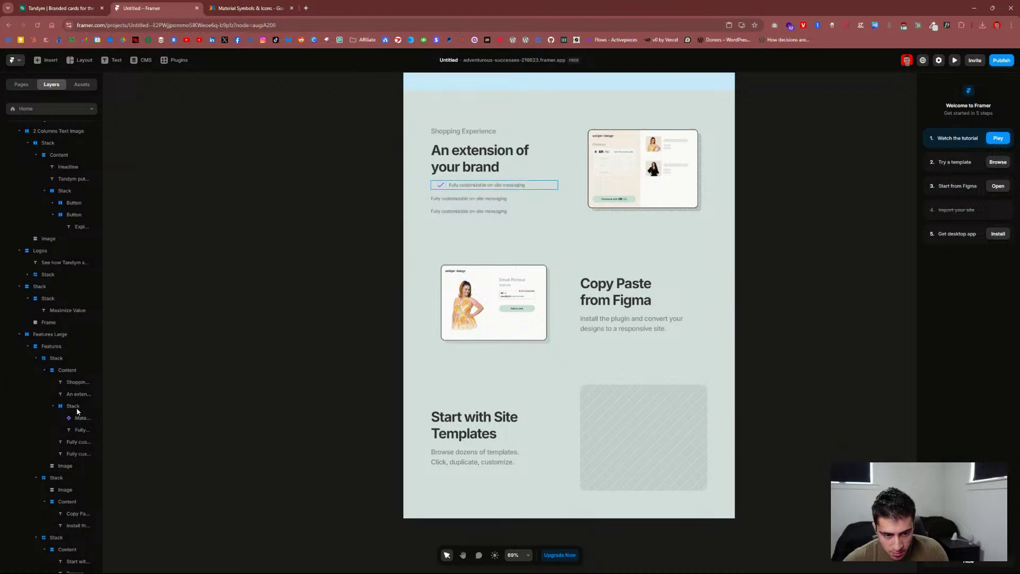
pyautogui.click(95, 407)
pyautogui.click(980, 282)
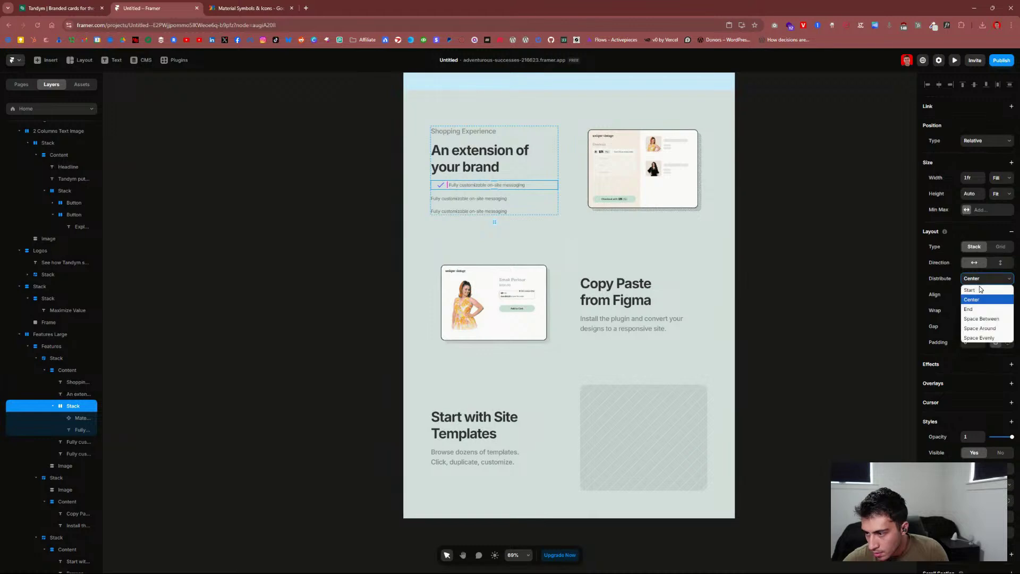
pyautogui.click(977, 287)
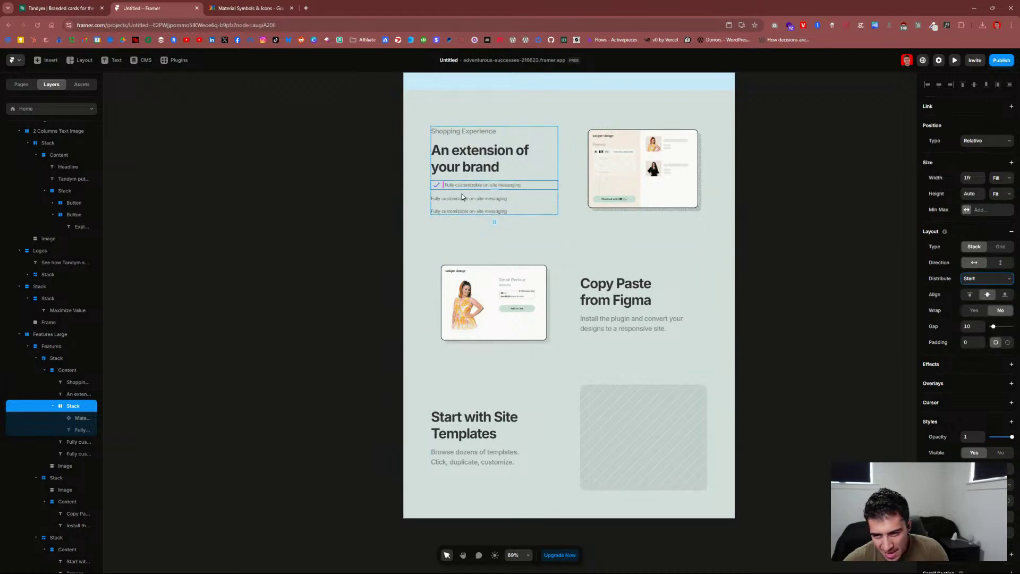
pyautogui.click(396, 189)
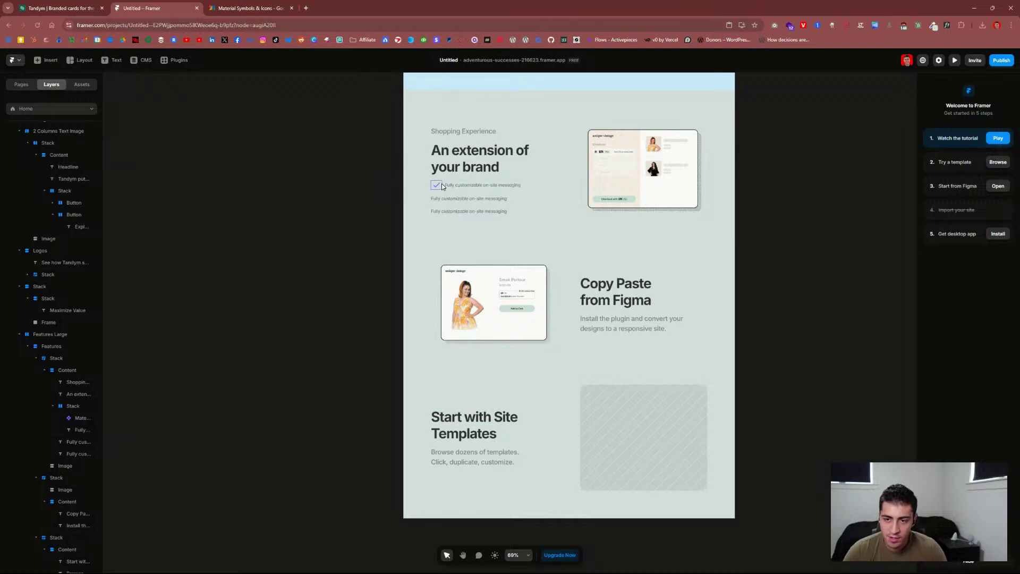
# Step: Duplicate the stack holding the check icon and text to make three checkmarked lines, deleting the surplus copy
pyautogui.click(66, 407)
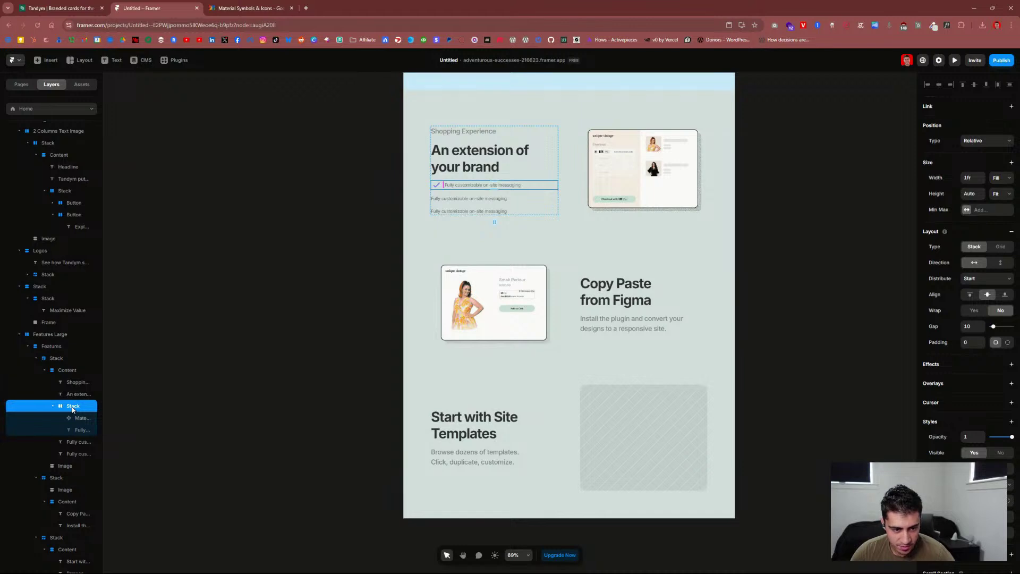
pyautogui.rightClick(72, 409)
pyautogui.press('Escape')
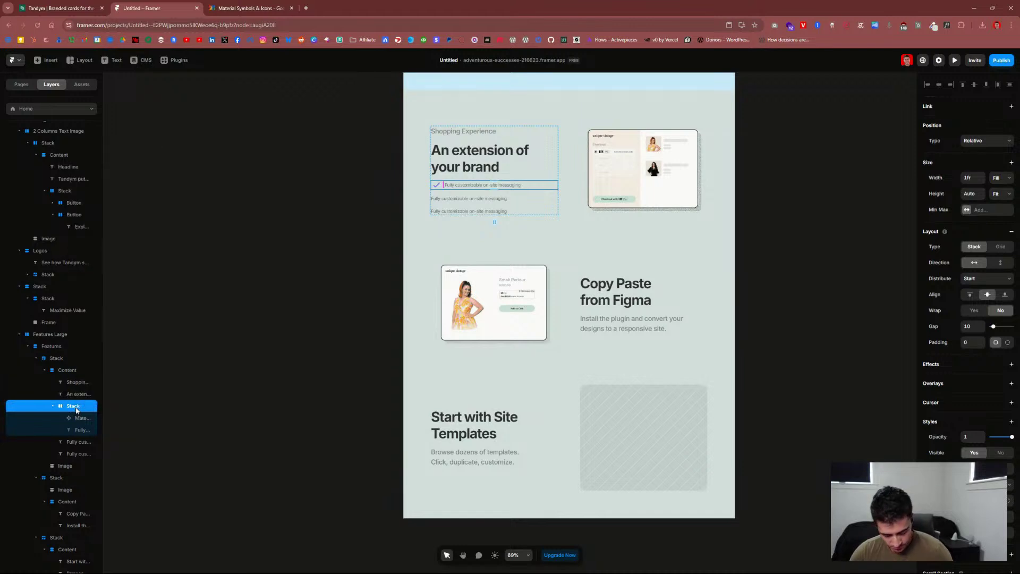
pyautogui.hotkey('ctrl', 'd')
pyautogui.hotkey('ctrl', 'd')
pyautogui.hotkey('ctrl', 'd')
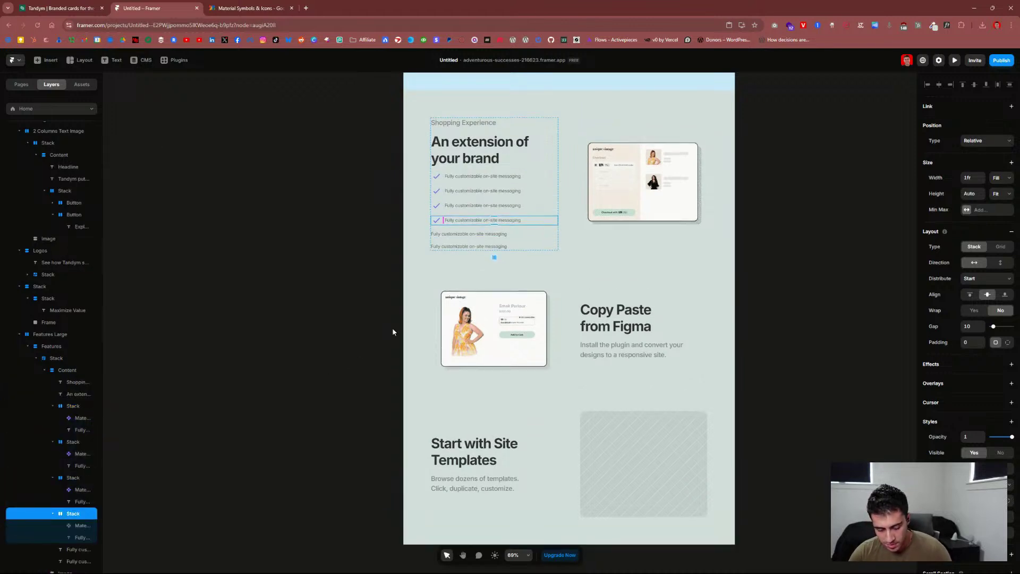
pyautogui.press('Delete')
# Step: Delete the fourth checkmarked line and the two leftover plain "Fully customizable on-site messaging" lines below the list
pyautogui.click(520, 223)
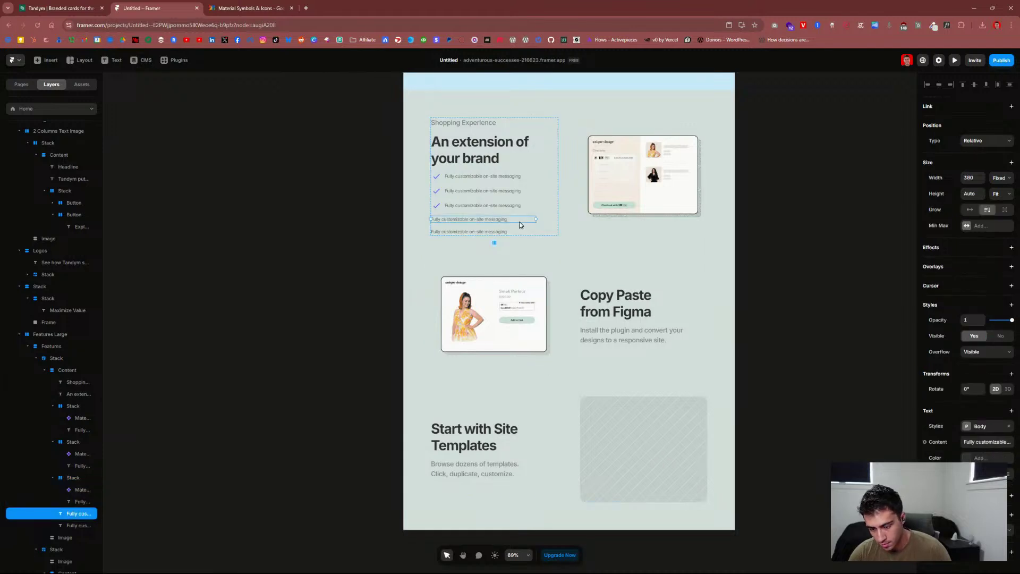
pyautogui.press('Delete')
pyautogui.press('Delete')
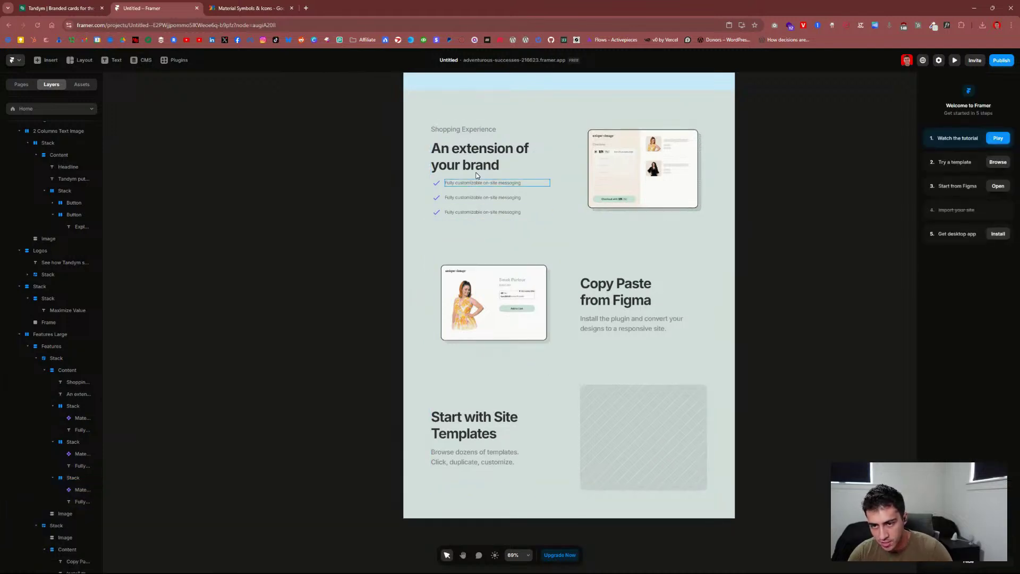
# Step: Examine the check icons on the Google Fonts Material Symbols page, put its browser tab first and return to Framer
pyautogui.click(254, 10)
pyautogui.hotkey('ctrl', 'shift', 'Tab')
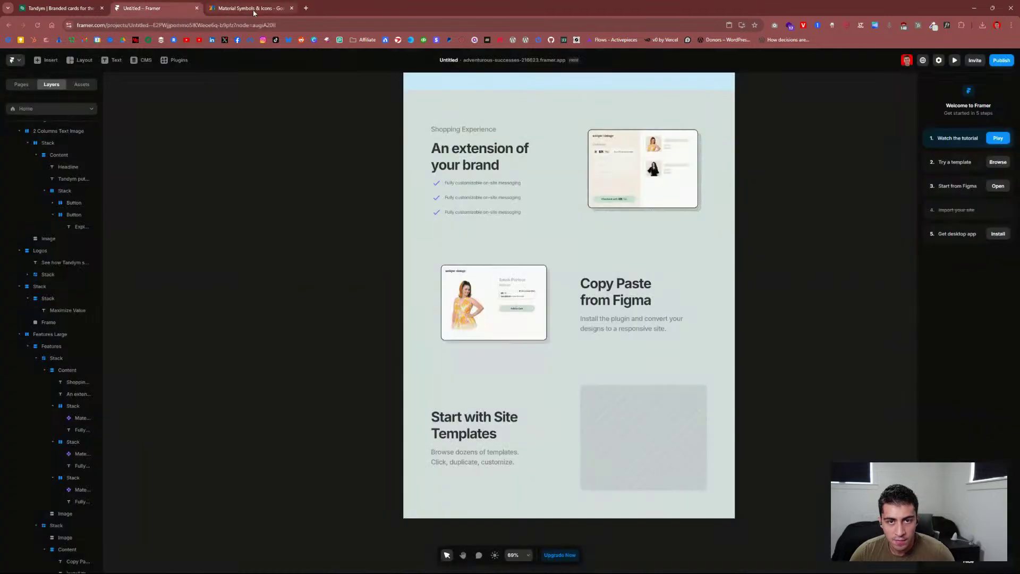
pyautogui.click(254, 10)
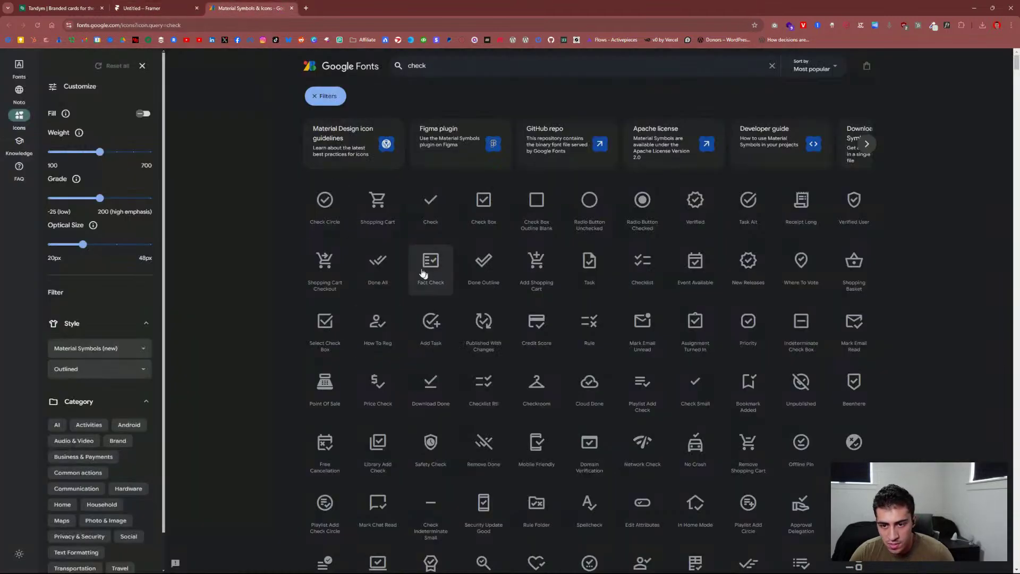
pyautogui.scroll(-7, 381, 349)
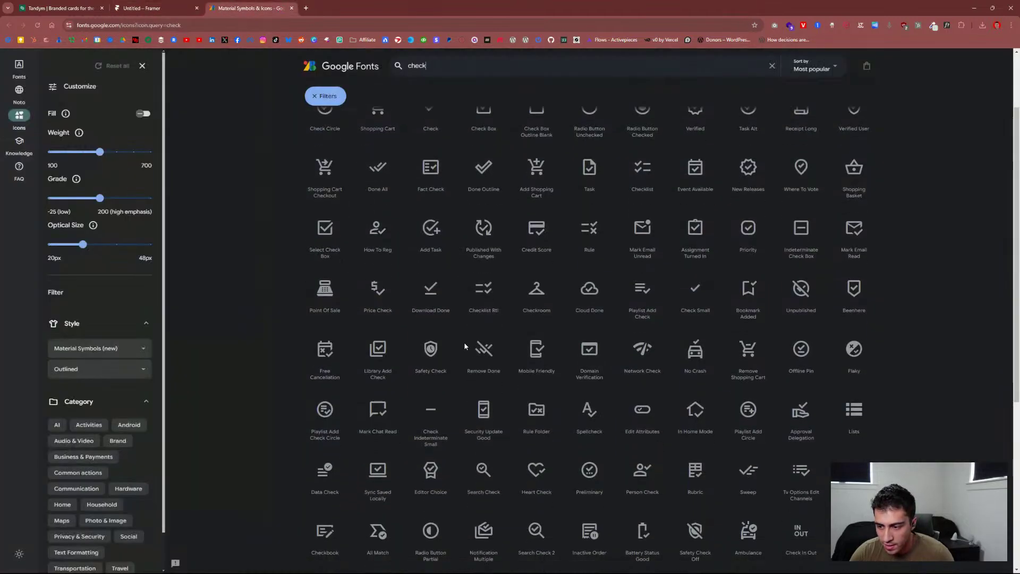
pyautogui.scroll(8, 464, 345)
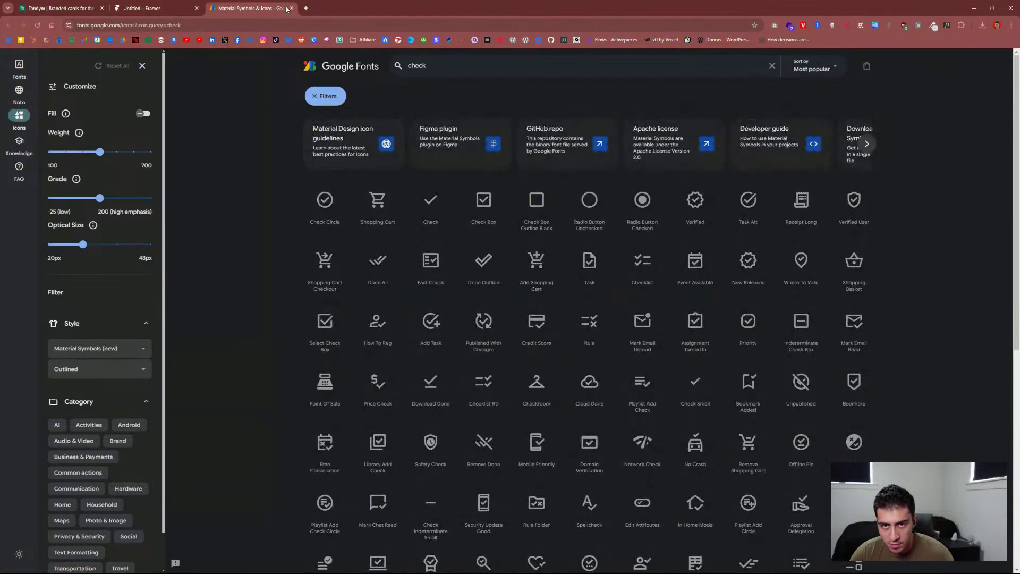
pyautogui.moveTo(286, 8); pyautogui.dragTo(85, 9)
pyautogui.click(249, 7)
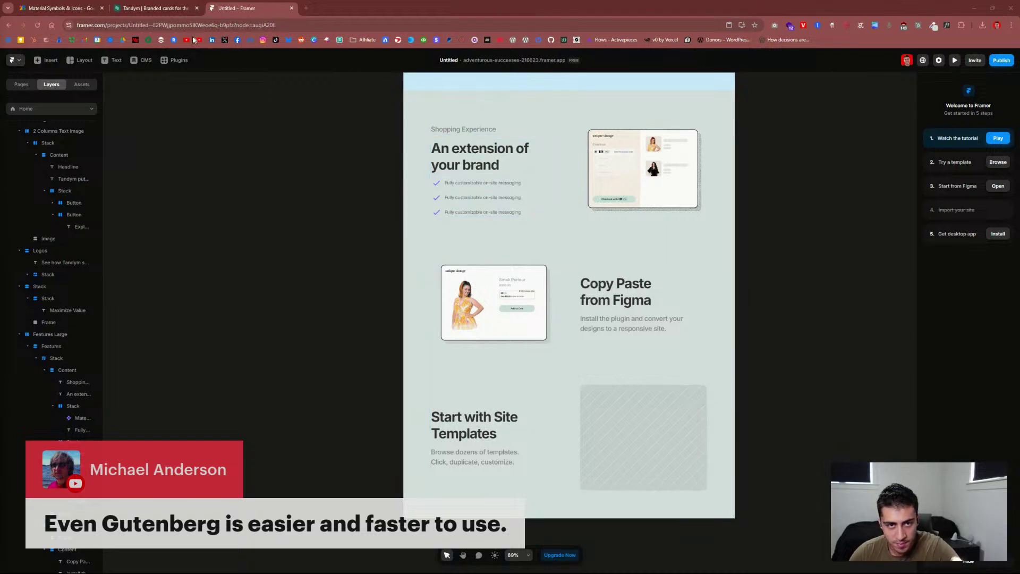
# Step: Copy the second bullet from the Tandym site and replace the second checkmarked line in Framer with "Communicate value throughout shopping journey"
pyautogui.click(154, 8)
pyautogui.scroll(3, 349, 165)
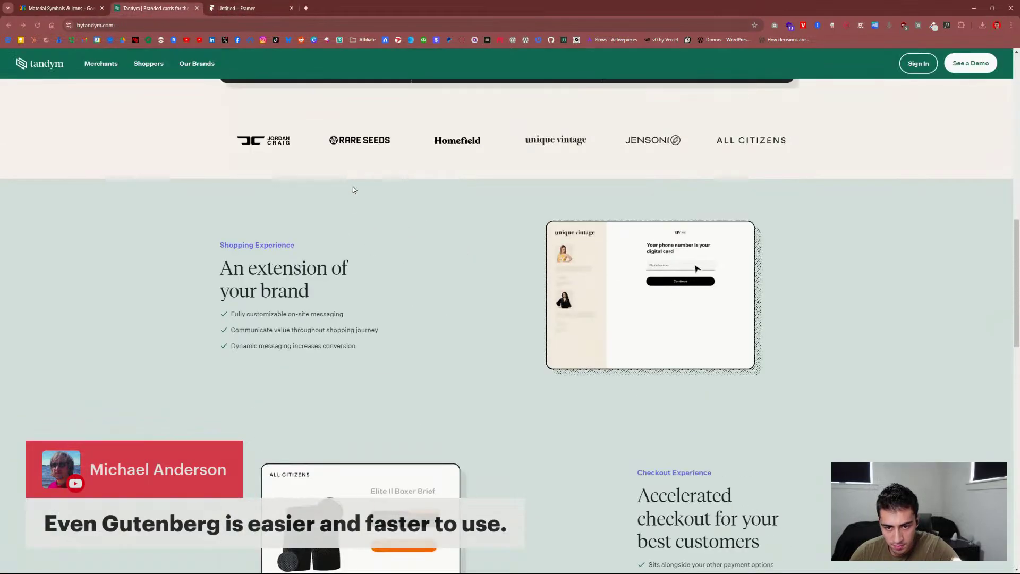
pyautogui.click(241, 9)
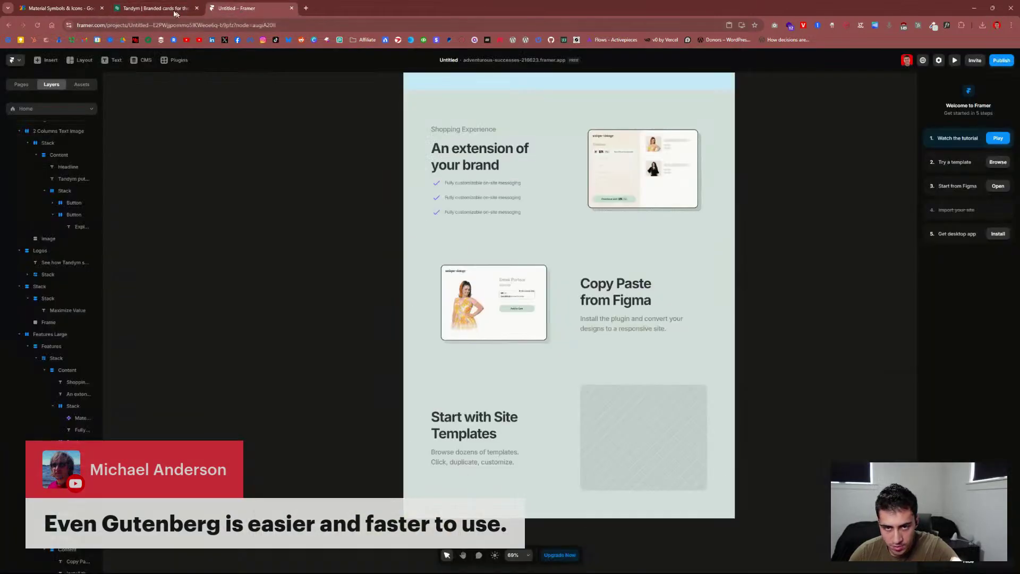
pyautogui.hotkey('ctrl', 'shift', 'Tab')
pyautogui.moveTo(378, 330); pyautogui.dragTo(235, 324)
pyautogui.hotkey('ctrl', 'c')
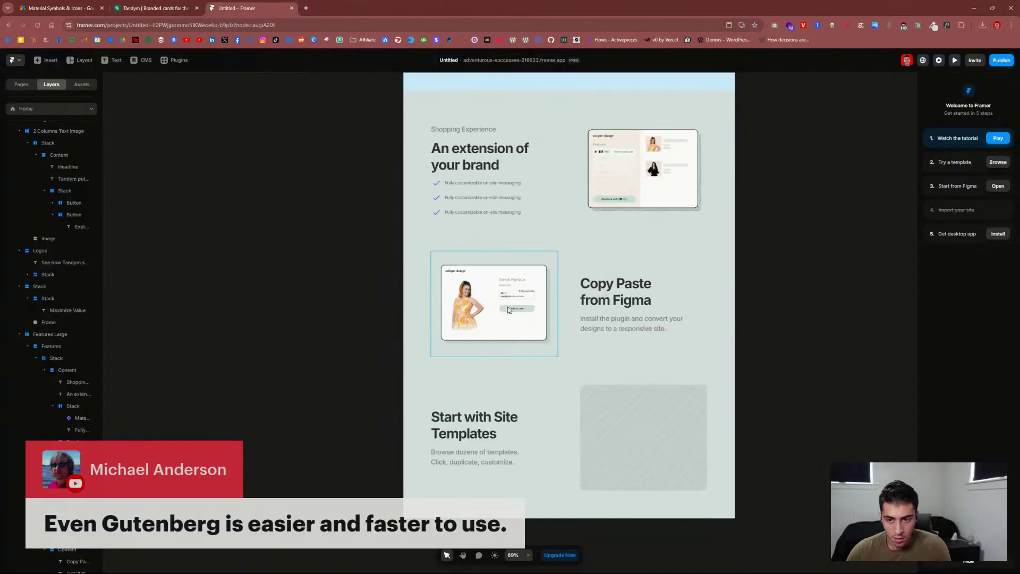
pyautogui.hotkey('ctrl', 'Tab')
pyautogui.click(488, 201)
pyautogui.doubleClick(495, 205)
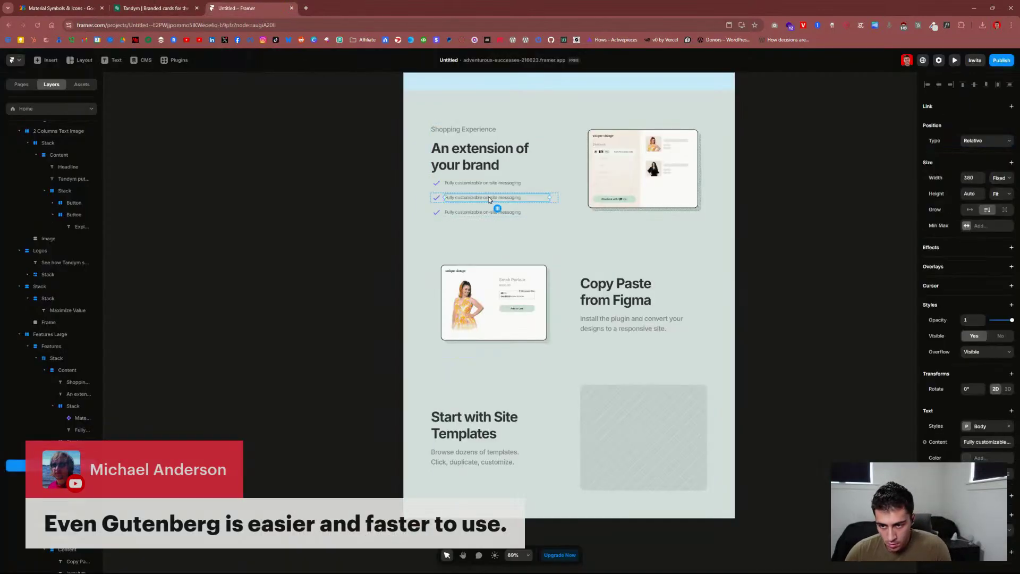
pyautogui.hotkey('ctrl', 'v')
# Step: Replace the third checkmarked line's text with the Tandym site's "Dynamic messaging increases conversion"
pyautogui.hotkey('ctrl', 'shift', 'Tab')
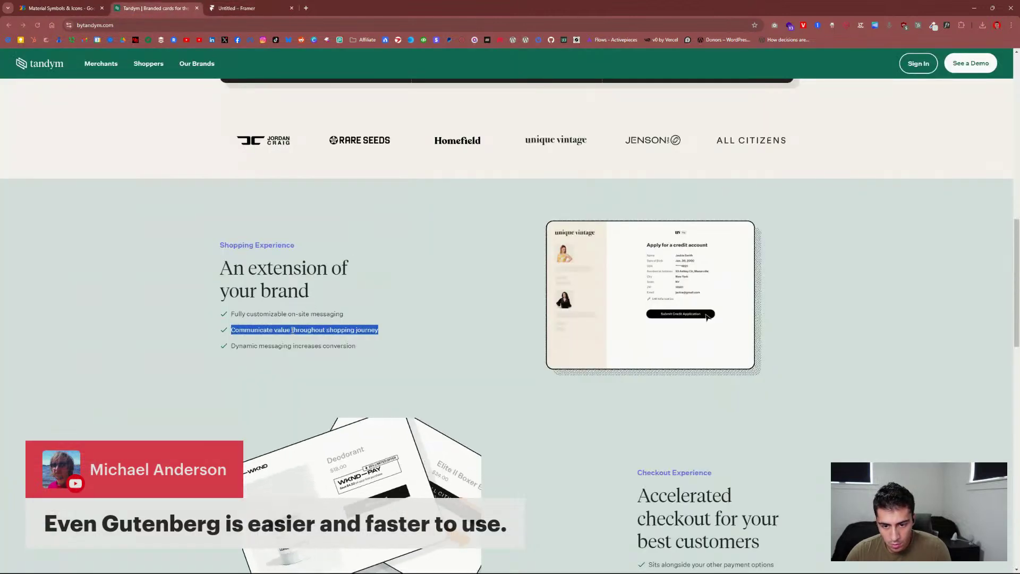
pyautogui.click(254, 10)
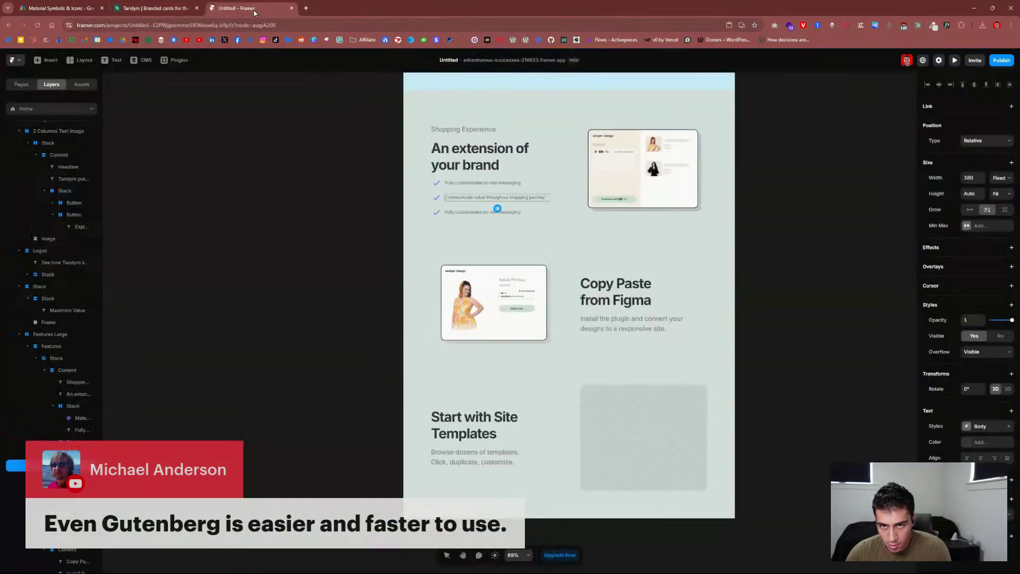
pyautogui.click(484, 213)
pyautogui.doubleClick(479, 212)
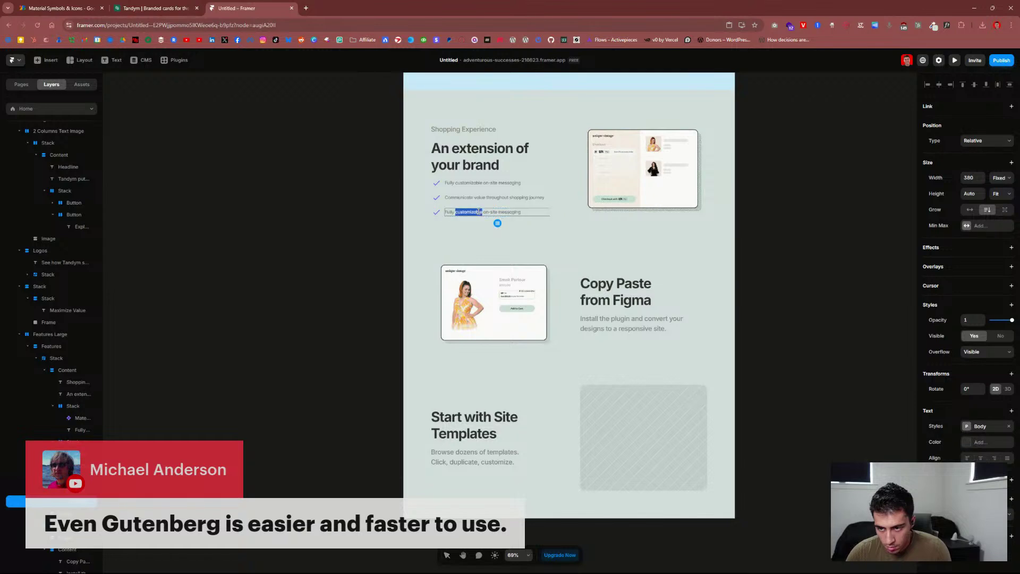
pyautogui.write('Dynamic messaging increases conversion')
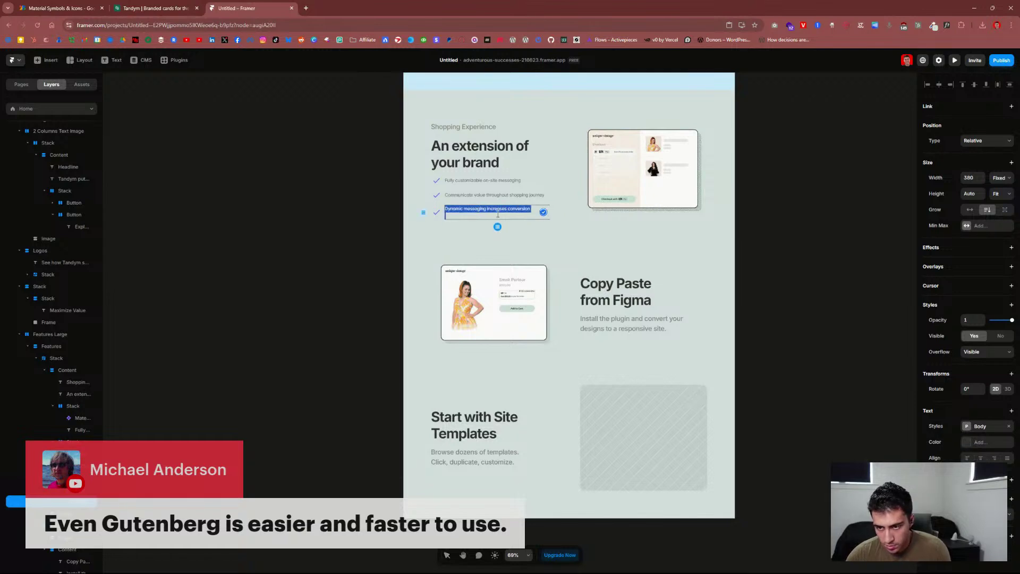
pyautogui.press('Escape')
pyautogui.click(462, 198)
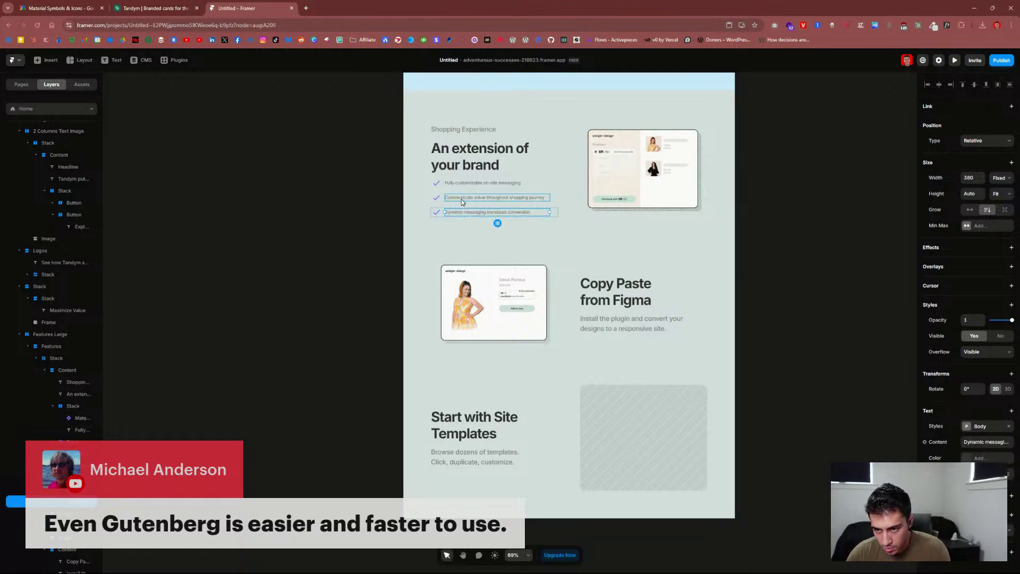
pyautogui.click(466, 182)
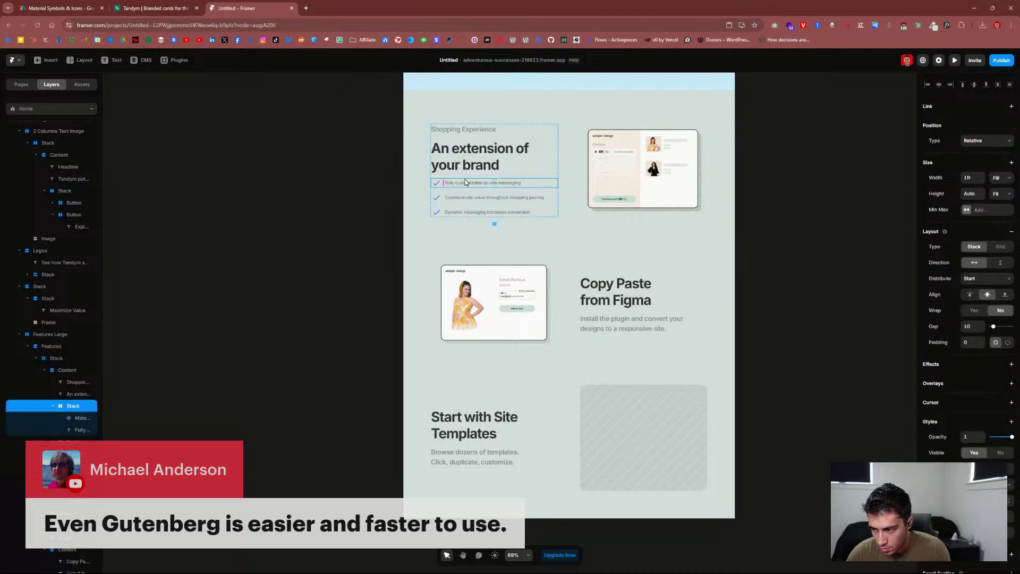
pyautogui.click(360, 201)
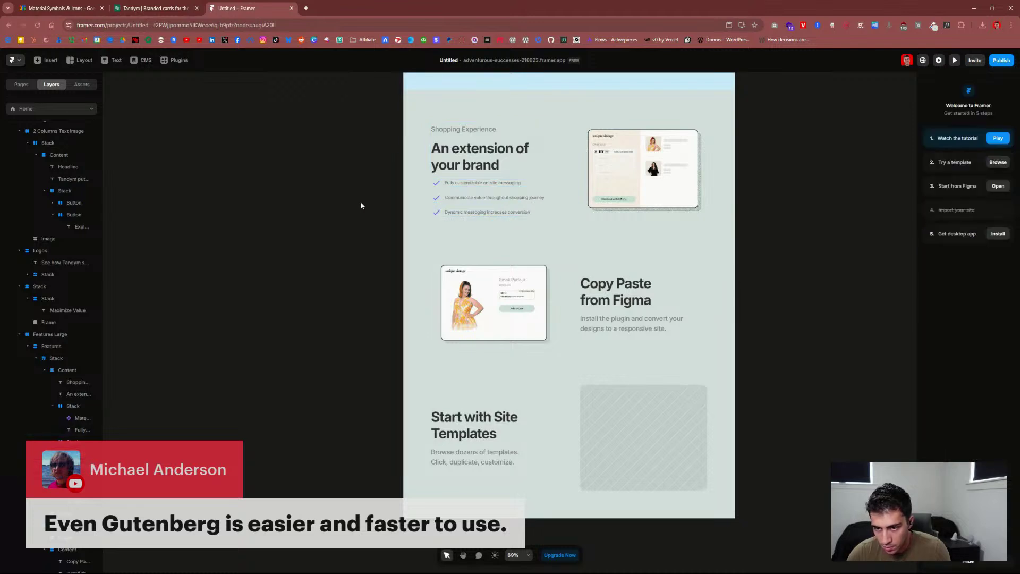
# Step: Check the bullet colour on the Tandym site and set the first check icon's colour in Framer to the green Primary style
pyautogui.click(155, 8)
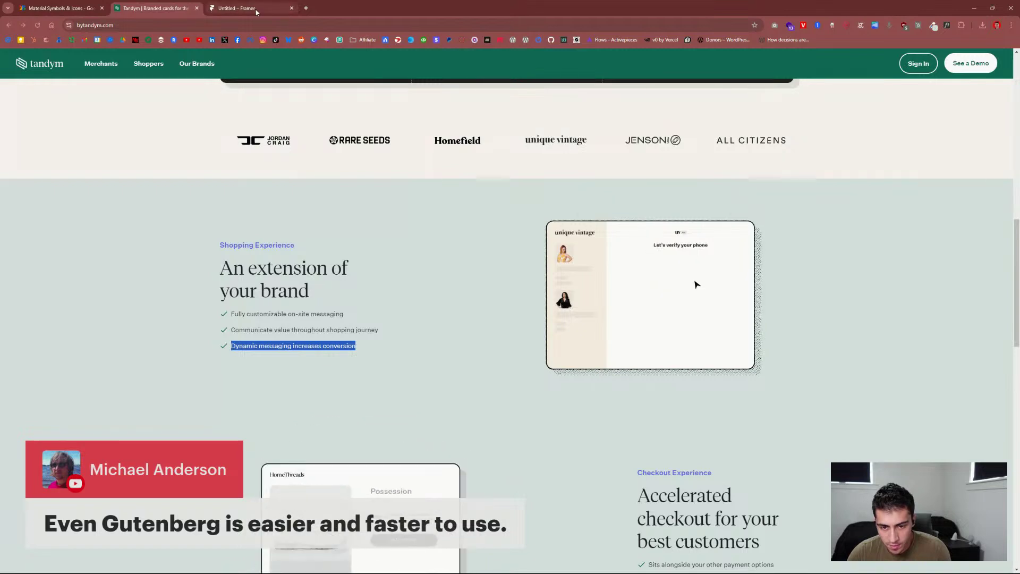
pyautogui.click(236, 8)
pyautogui.click(436, 183)
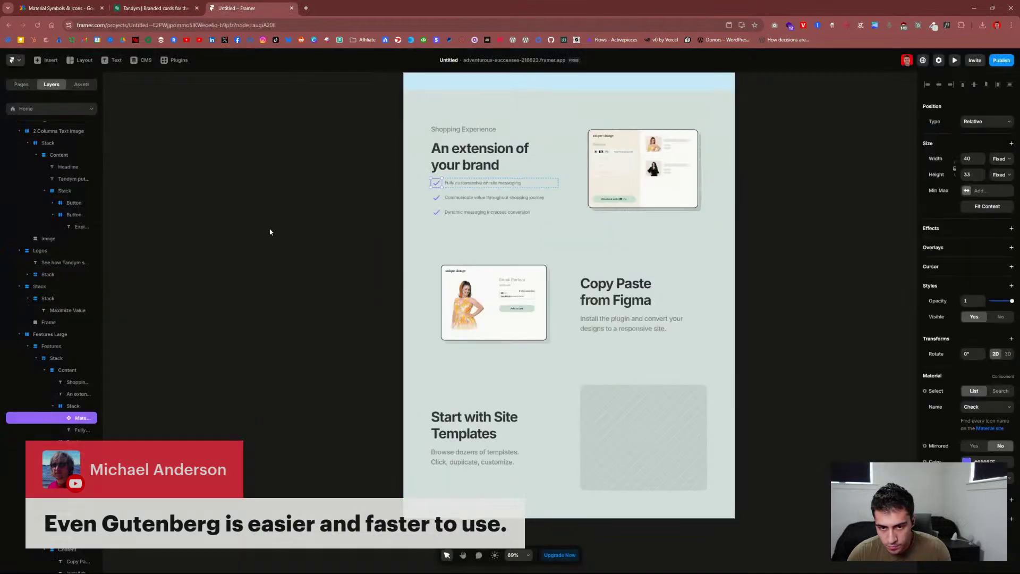
pyautogui.click(978, 461)
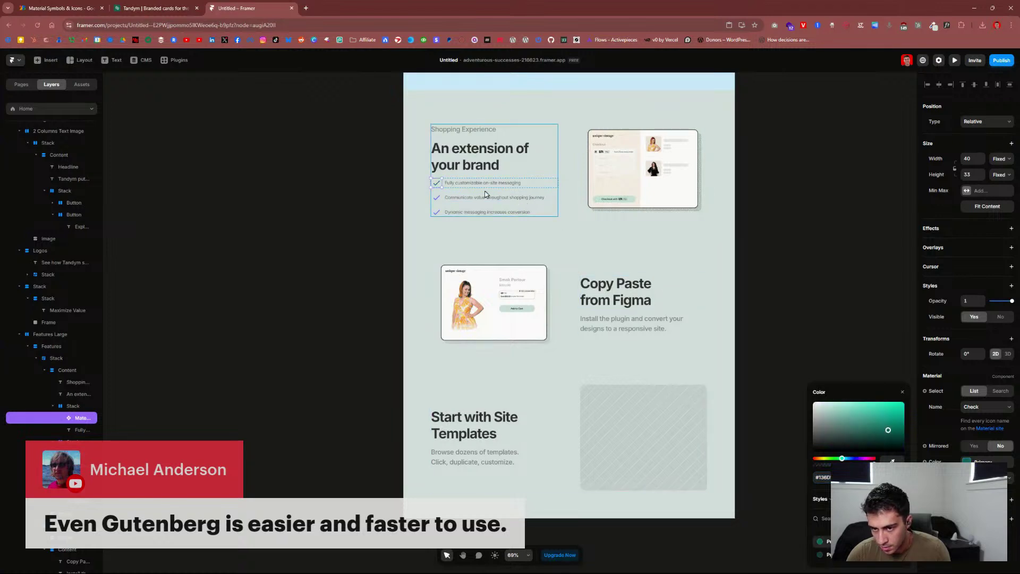
pyautogui.click(346, 199)
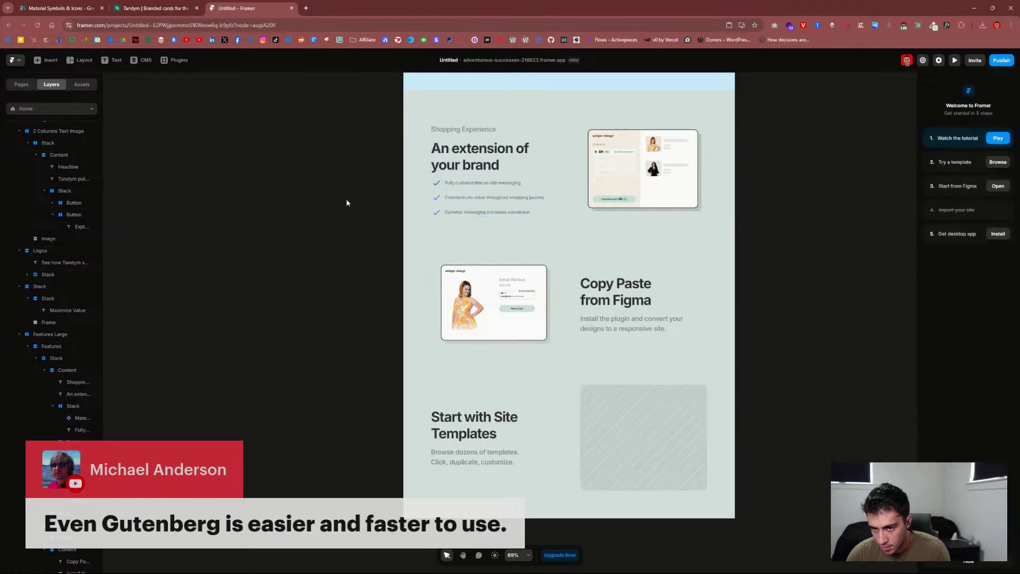
# Step: Copy the first check icon's style and paste it onto the second and third check icons
pyautogui.rightClick(438, 185)
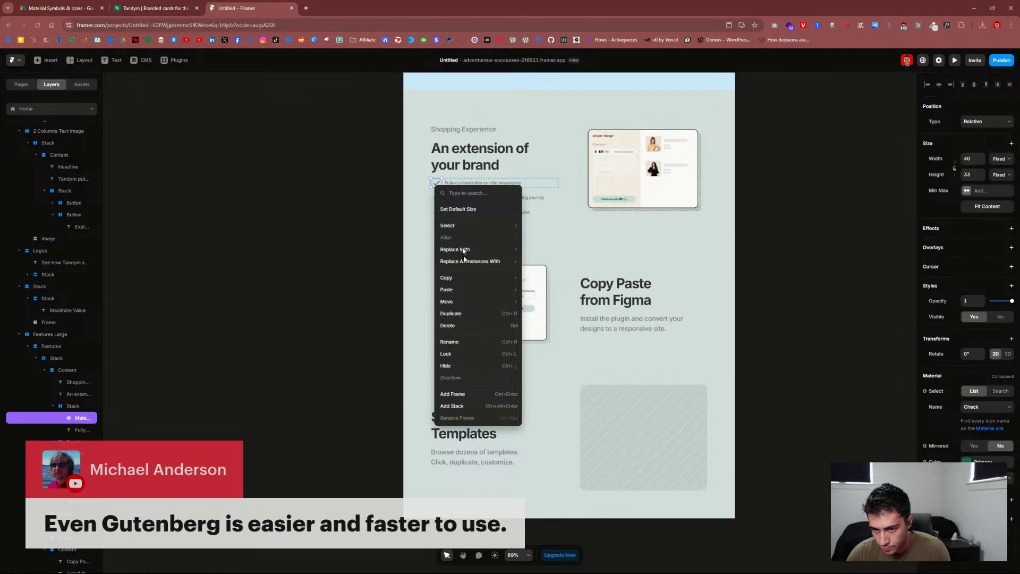
pyautogui.click(528, 277)
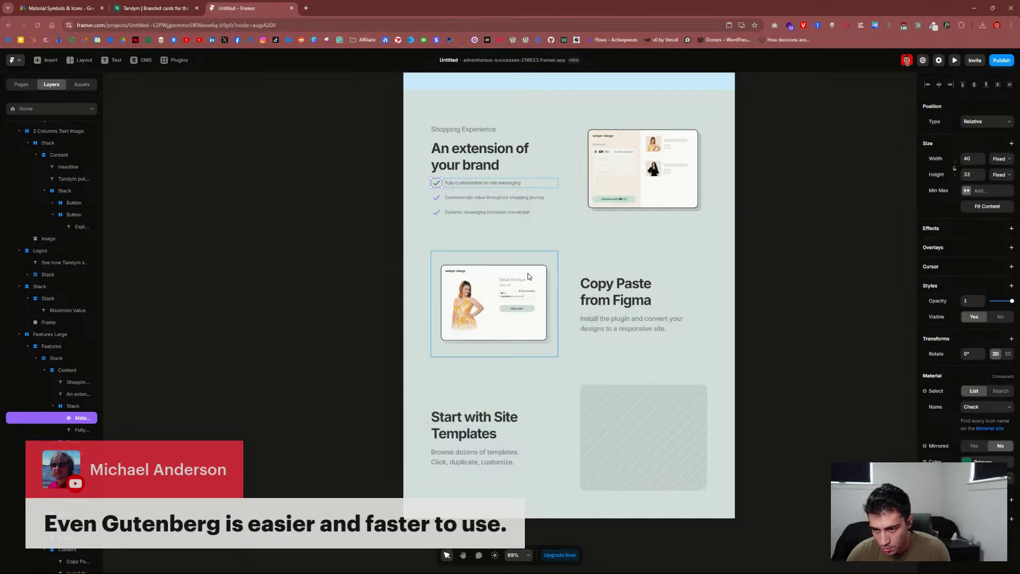
pyautogui.click(436, 198)
pyautogui.rightClick(436, 198)
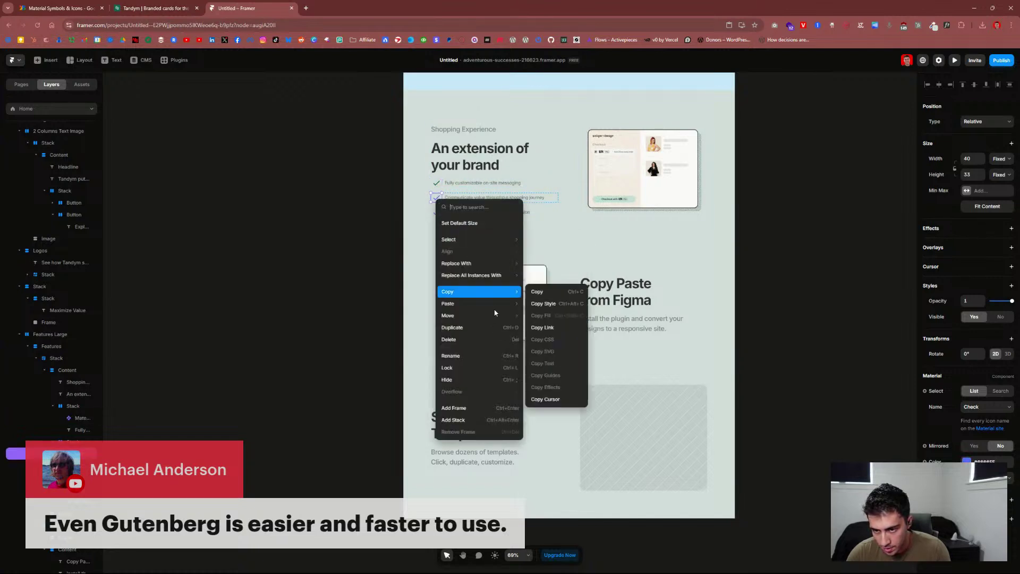
pyautogui.moveTo(494, 309)
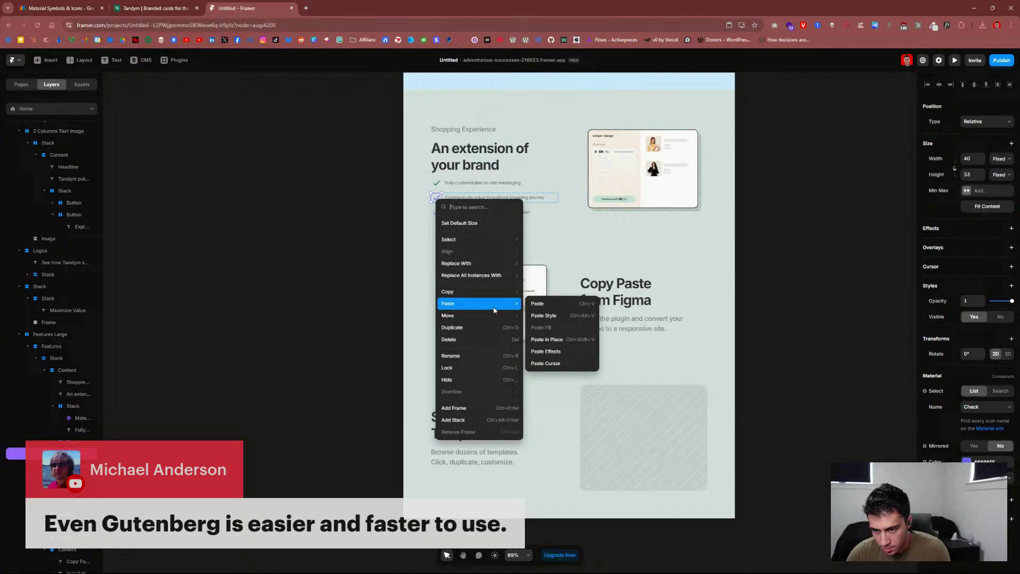
pyautogui.click(436, 199)
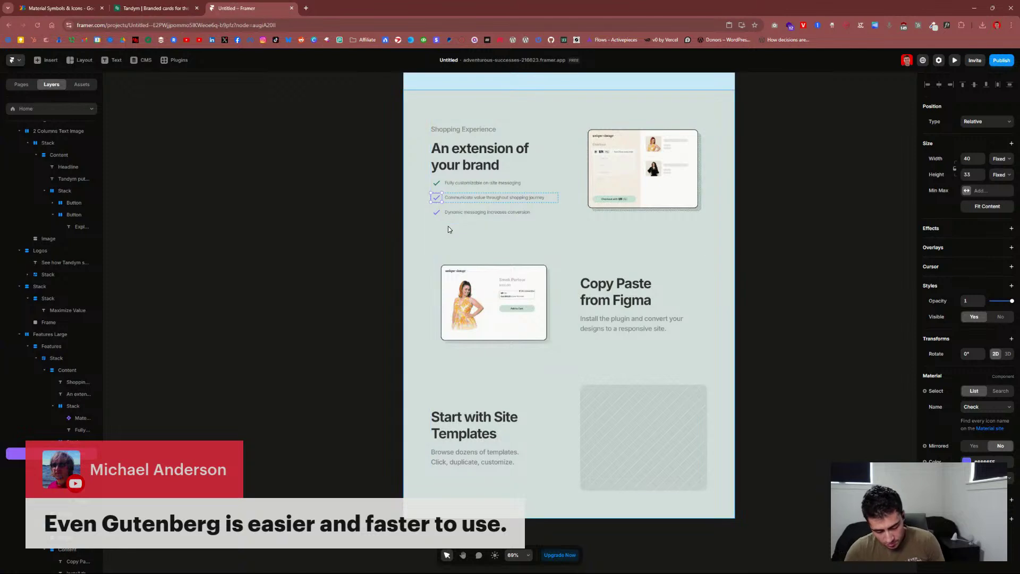
pyautogui.click(437, 212)
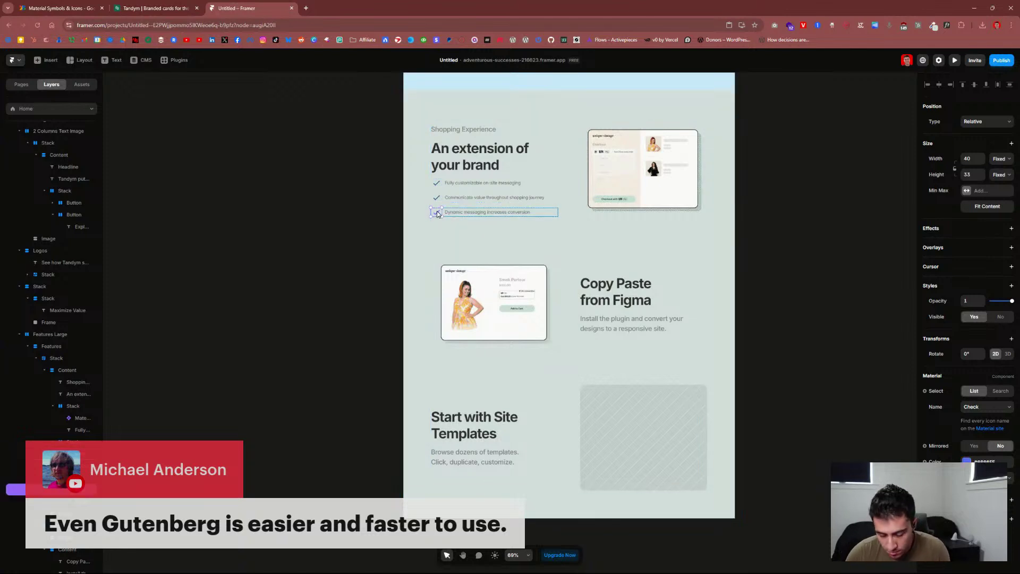
pyautogui.click(372, 229)
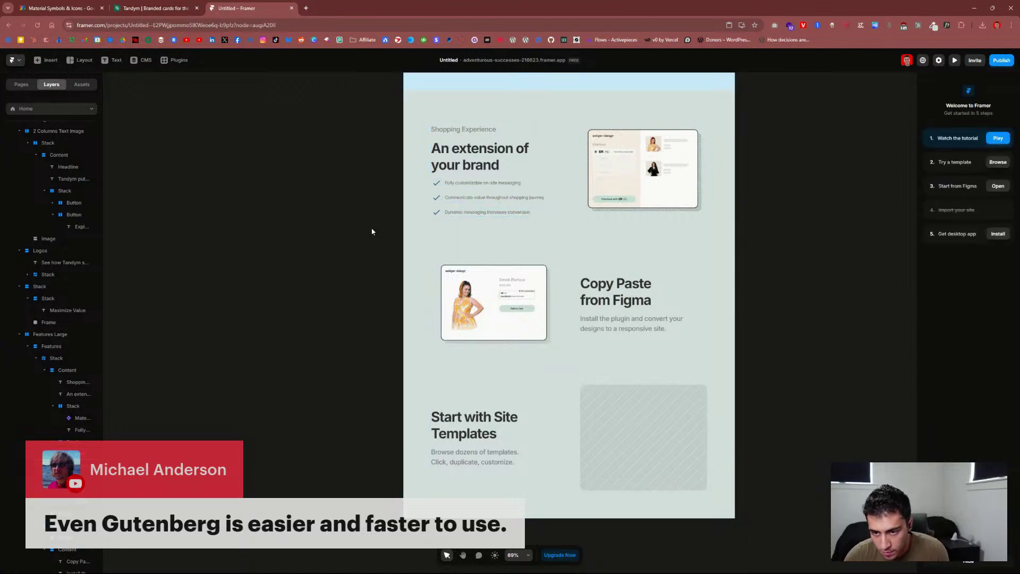
pyautogui.click(469, 156)
pyautogui.click(986, 431)
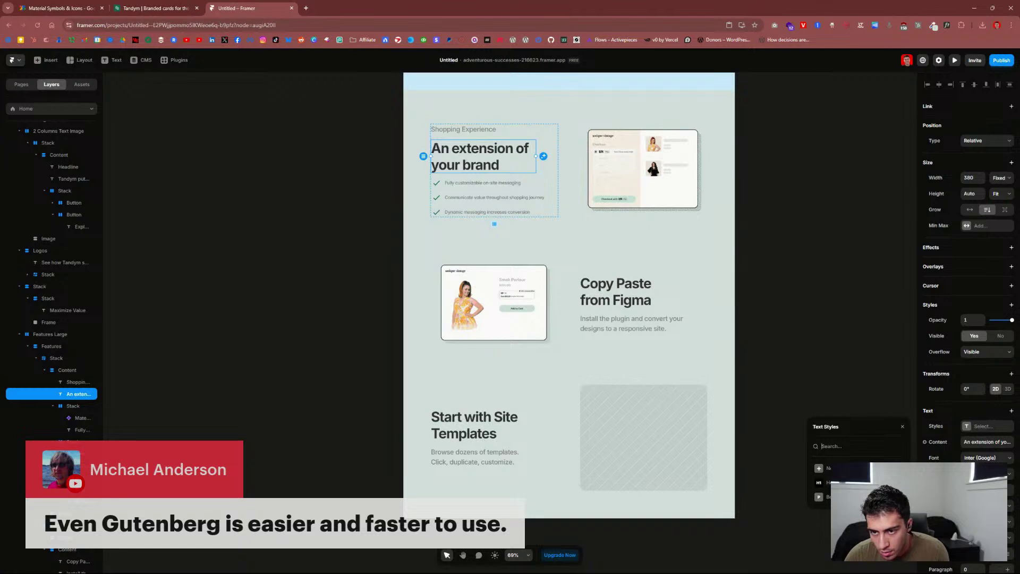
pyautogui.click(816, 301)
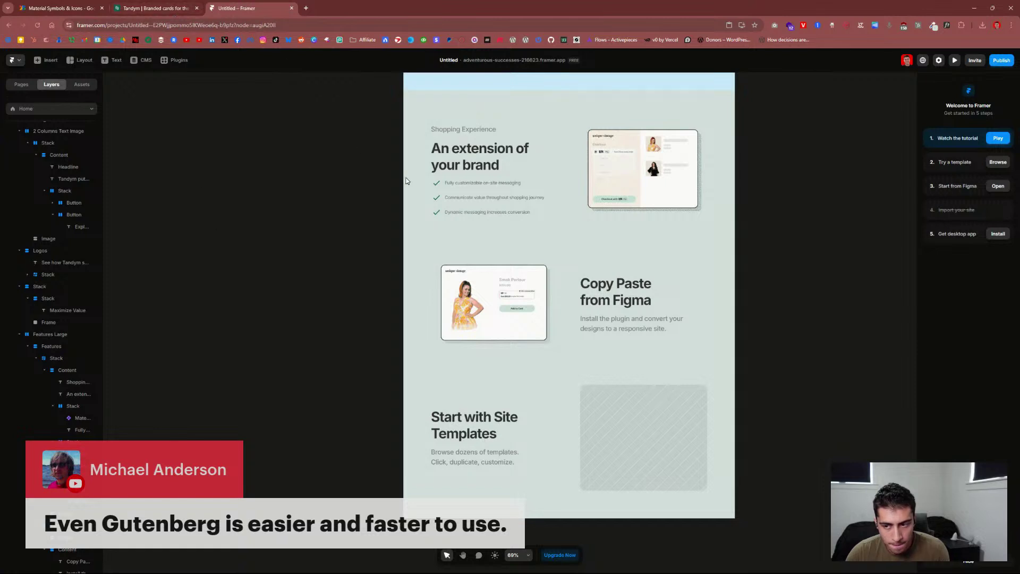
# Step: Select the "Shopping Experience" label in Framer and copy the colour of the matching label on the Tandym site with the colour picker
pyautogui.click(192, 4)
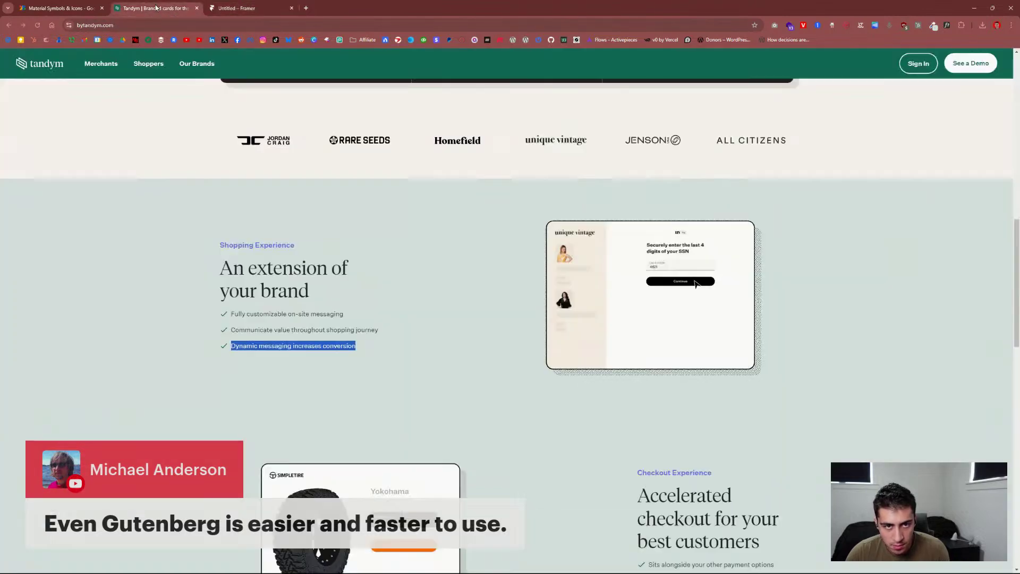
pyautogui.click(249, 9)
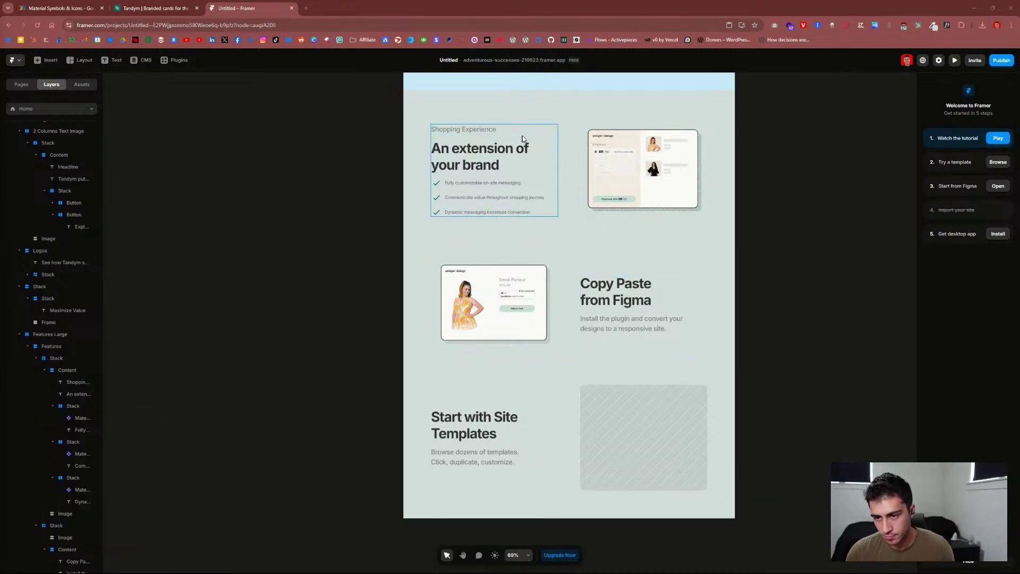
pyautogui.click(486, 132)
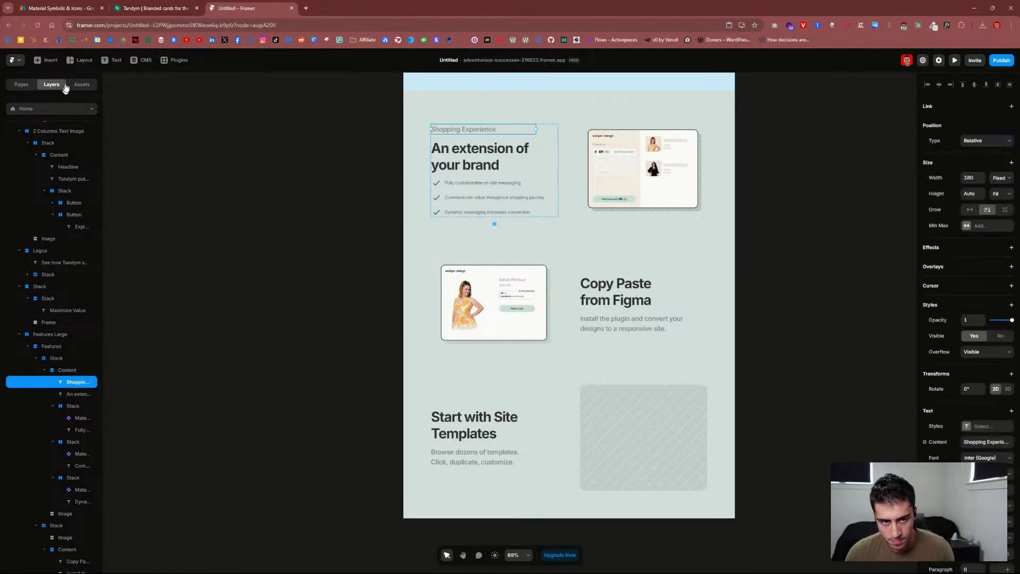
pyautogui.click(154, 8)
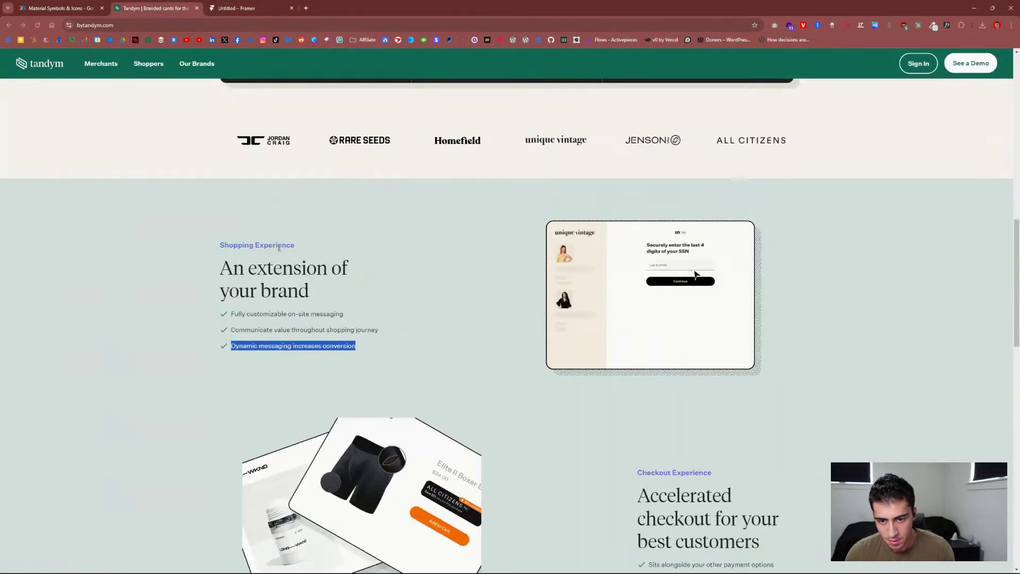
pyautogui.keyDown('ctrl'); pyautogui.scroll(6, 279, 248); pyautogui.keyUp('ctrl')
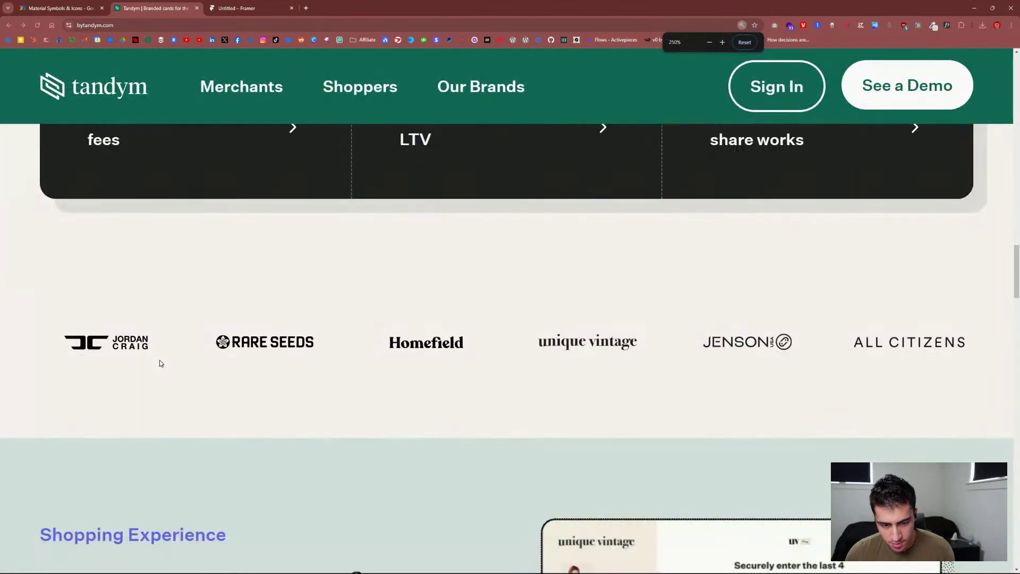
pyautogui.scroll(-5, 159, 364)
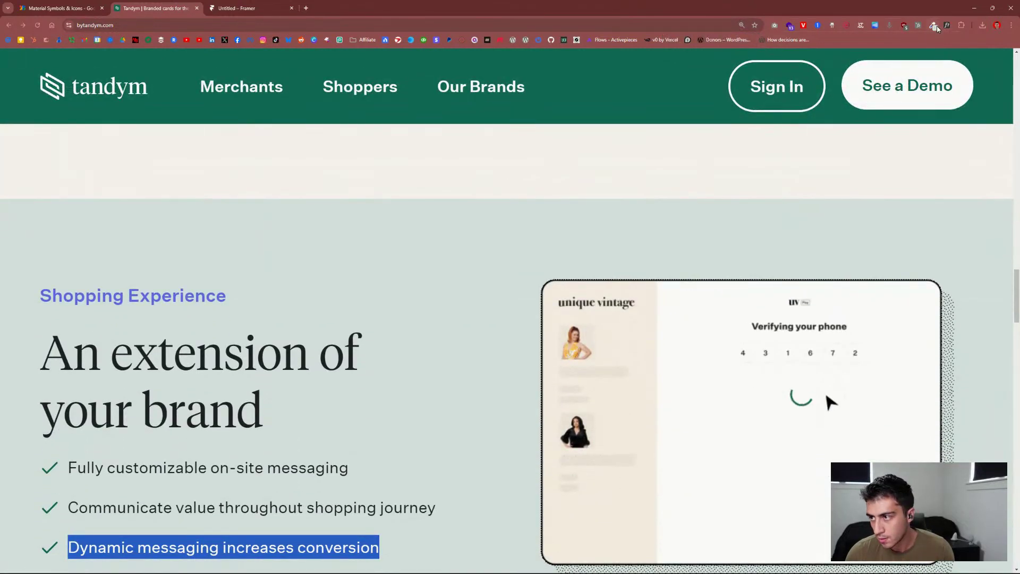
pyautogui.click(934, 25)
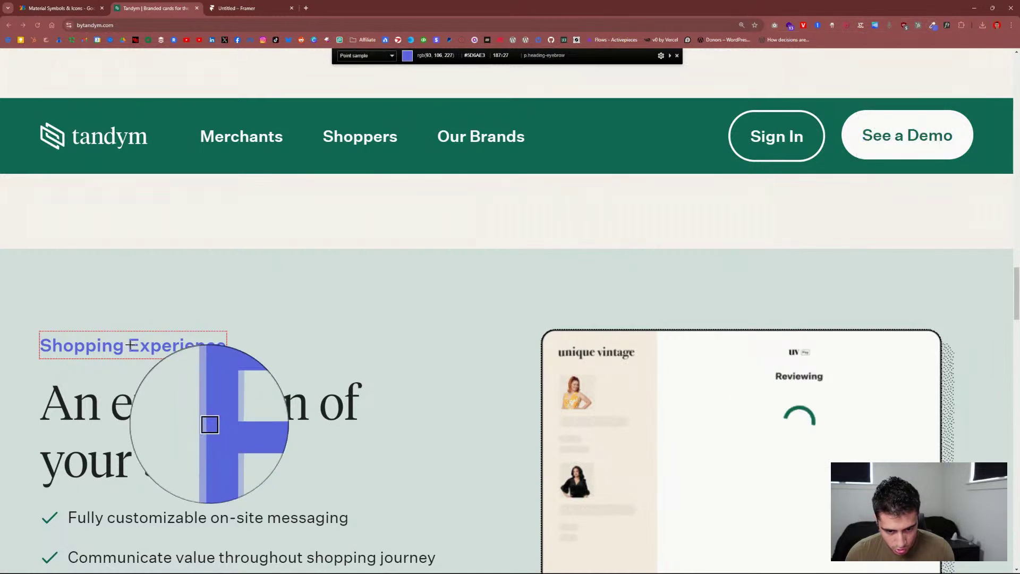
pyautogui.click(130, 345)
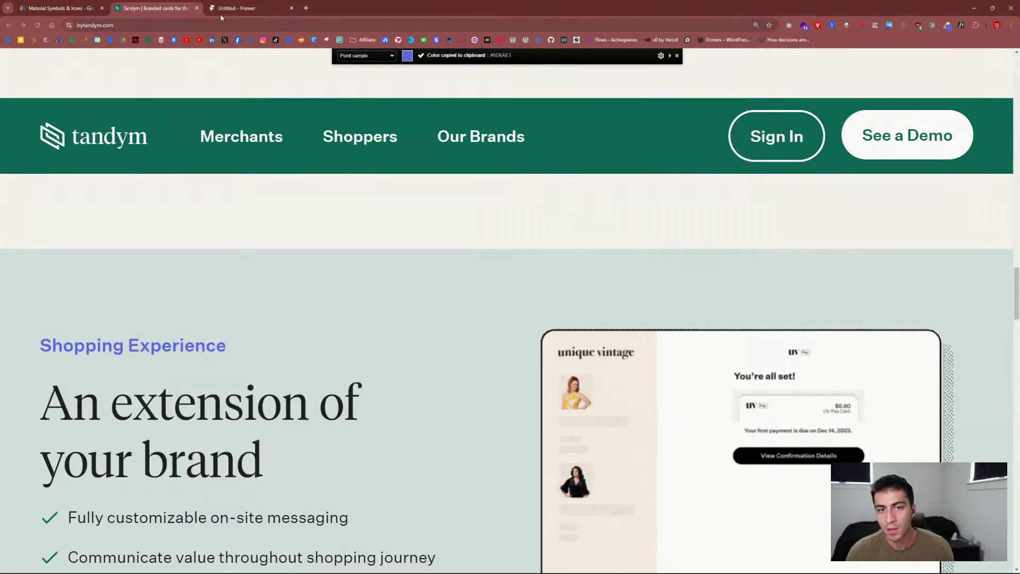
# Step: Create a colour style named "Blue" in Framer using the copied colour #5D6AE3
pyautogui.click(222, 12)
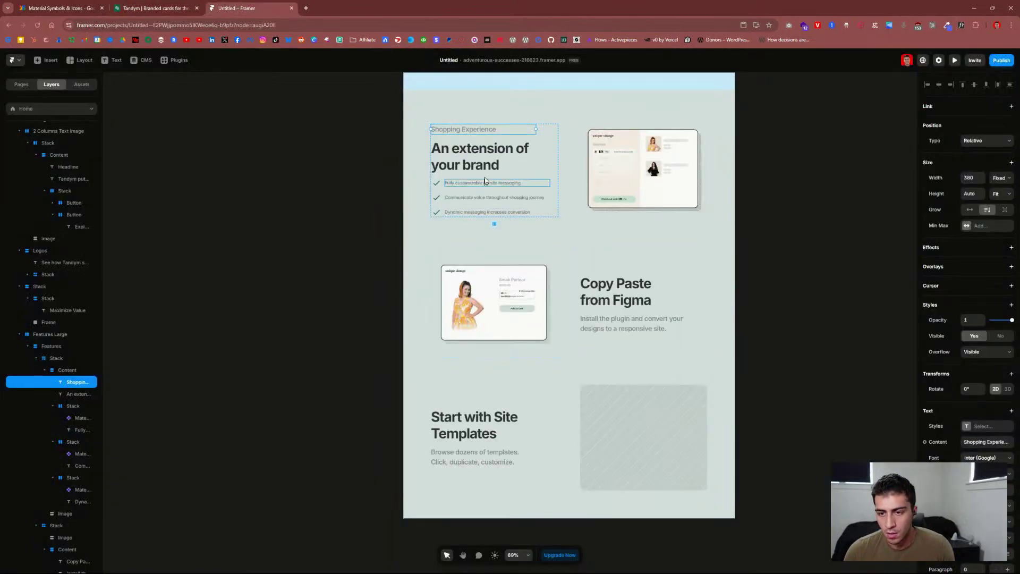
pyautogui.click(78, 87)
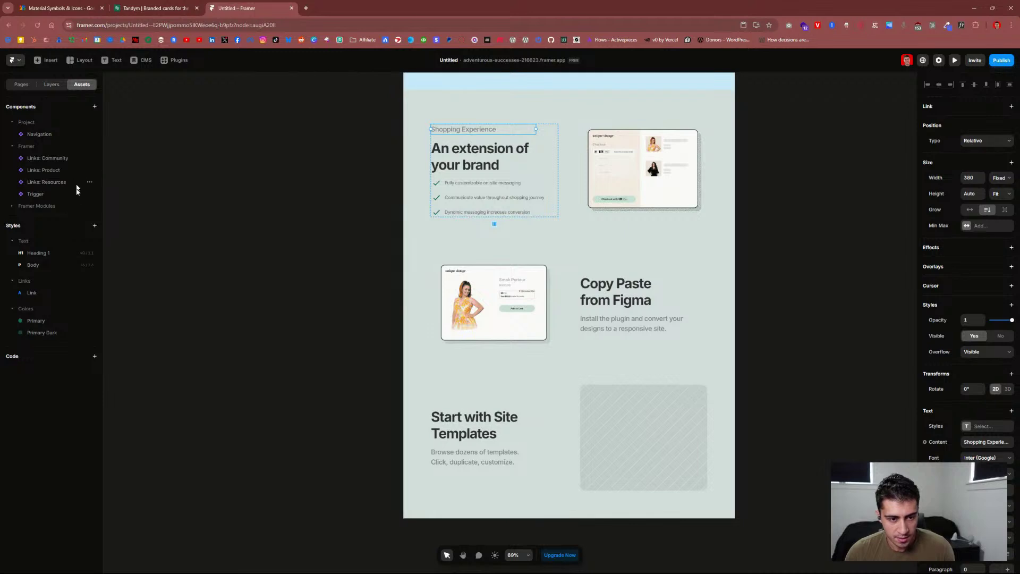
pyautogui.click(96, 228)
pyautogui.click(136, 298)
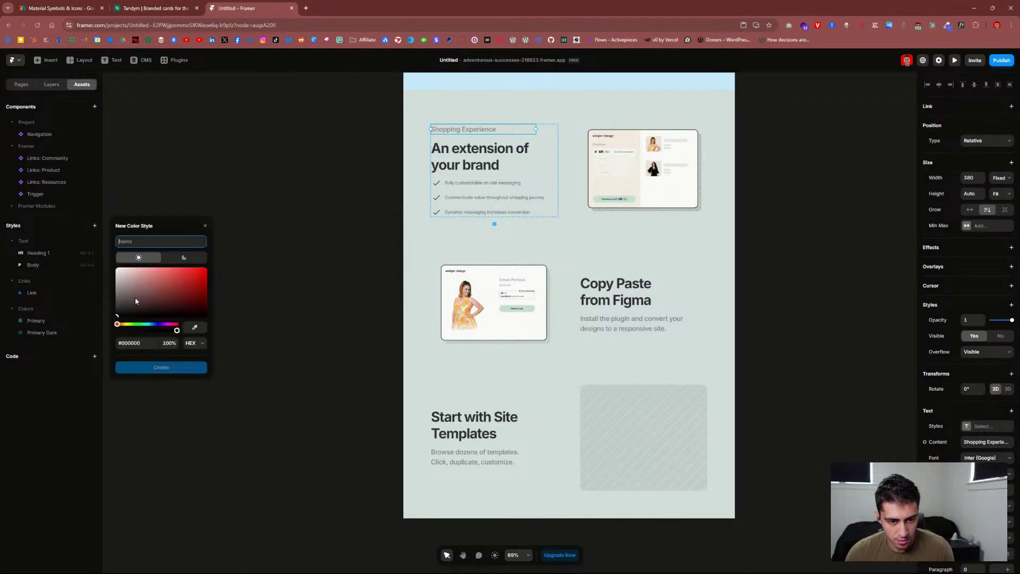
pyautogui.write('B')
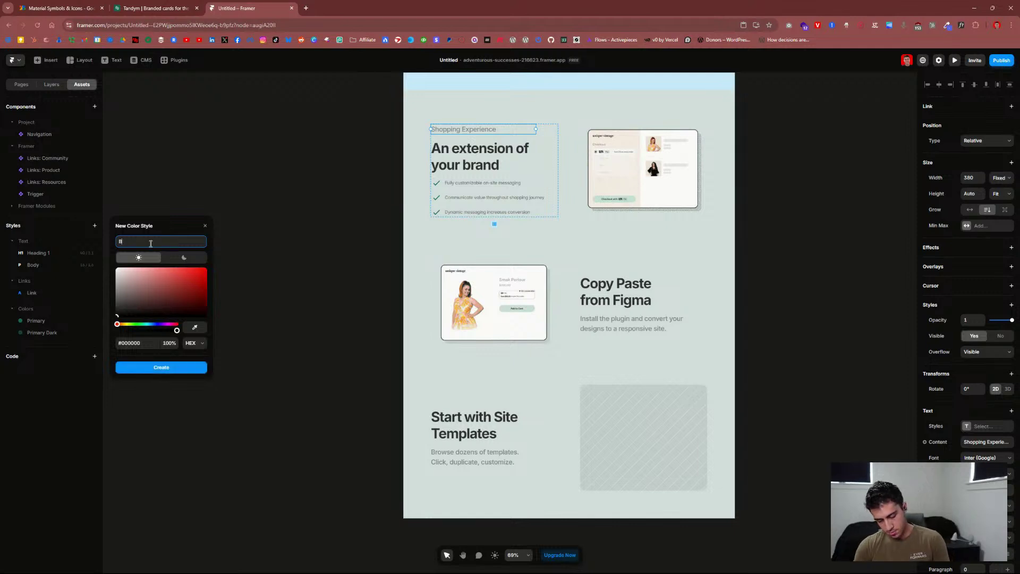
pyautogui.click(149, 343)
pyautogui.hotkey('ctrl', 'v')
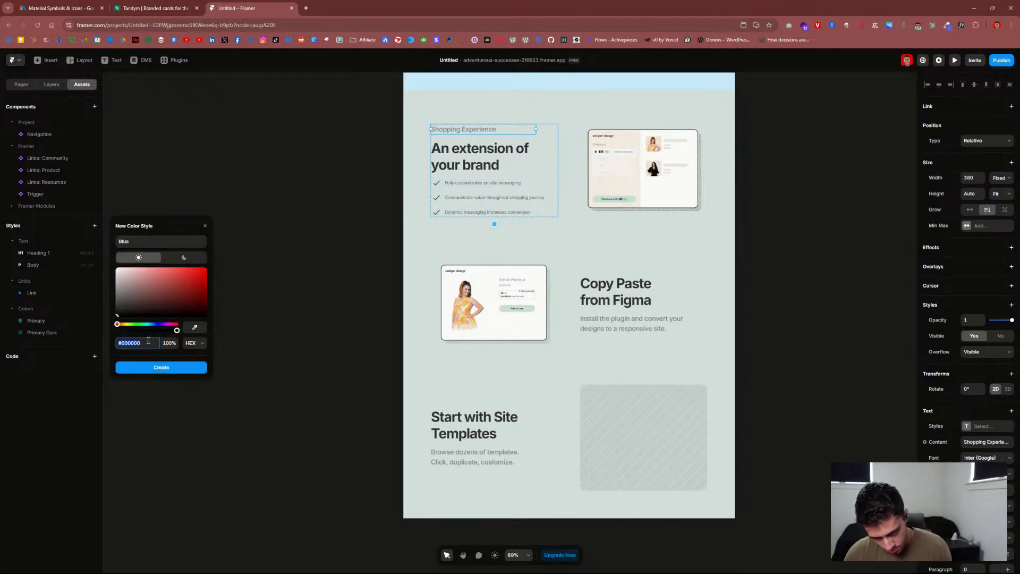
pyautogui.click(159, 367)
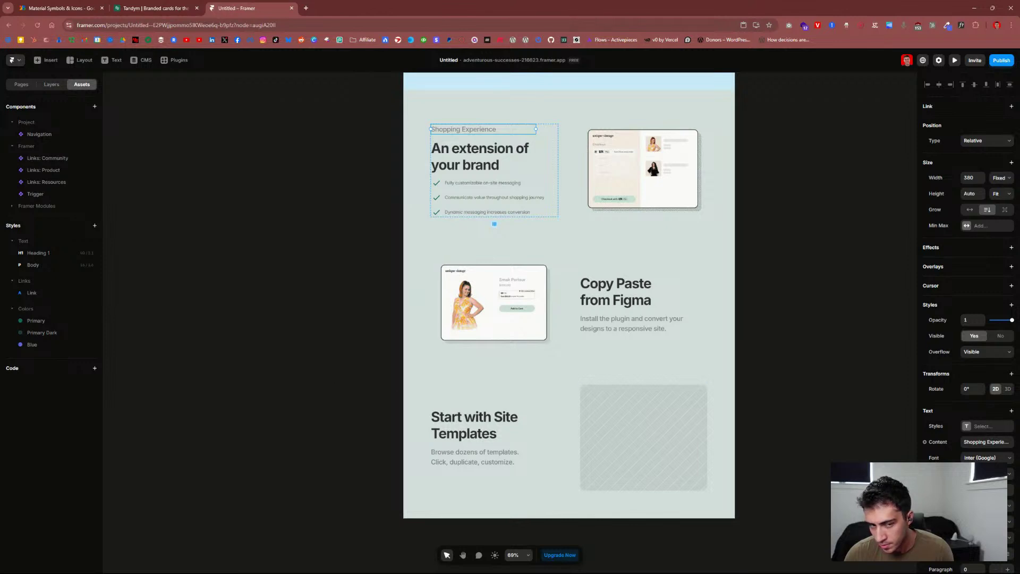
# Step: Create a paragraph text style named "Accent" and set its colour to the Blue style
pyautogui.click(95, 225)
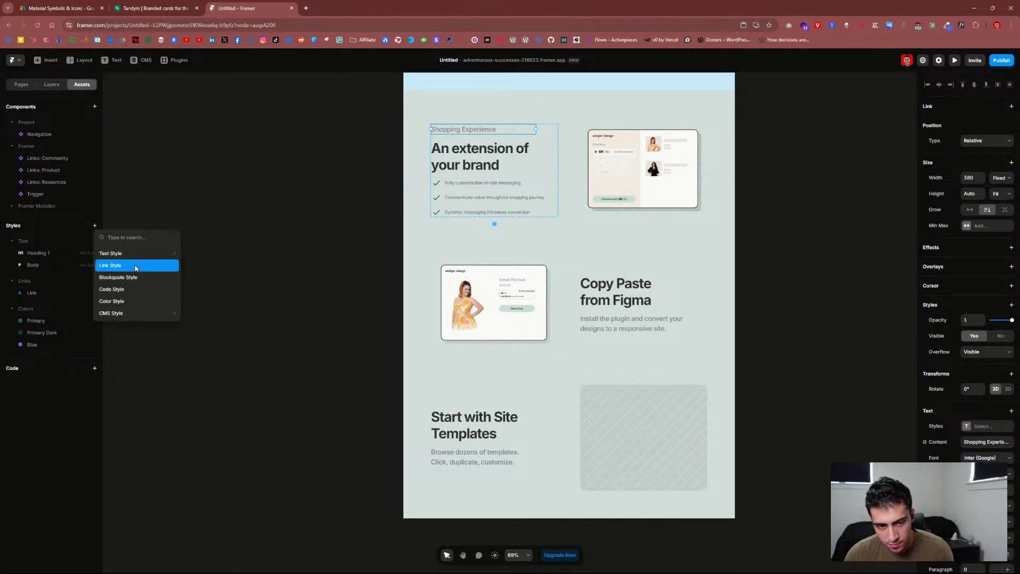
pyautogui.moveTo(135, 256)
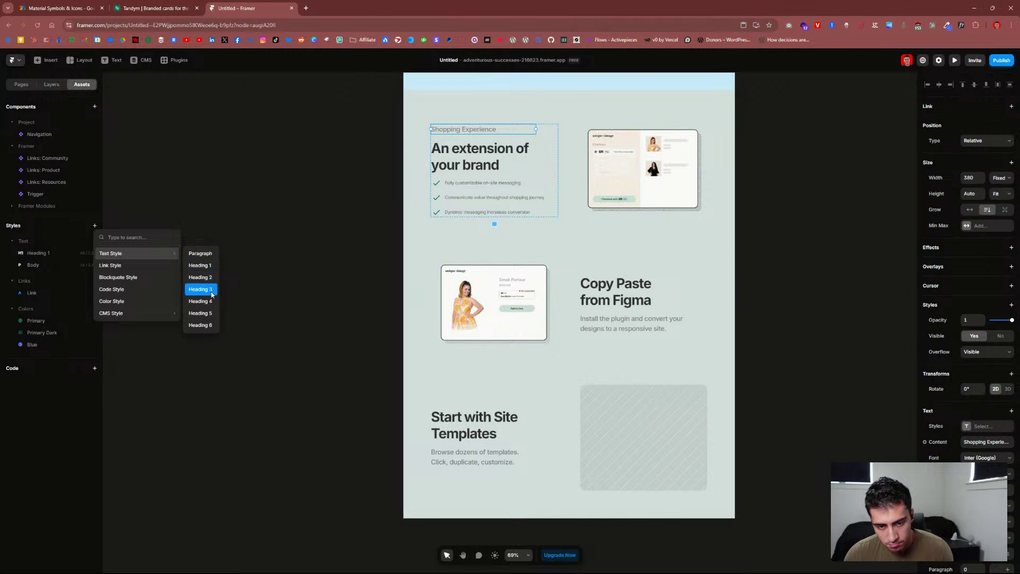
pyautogui.click(209, 254)
pyautogui.doubleClick(41, 278)
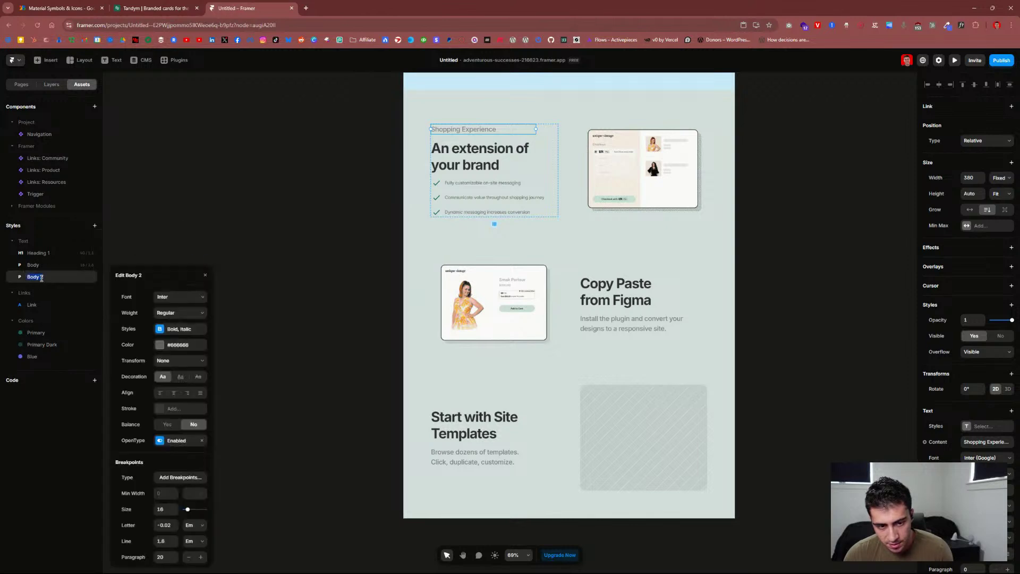
pyautogui.write('Accent')
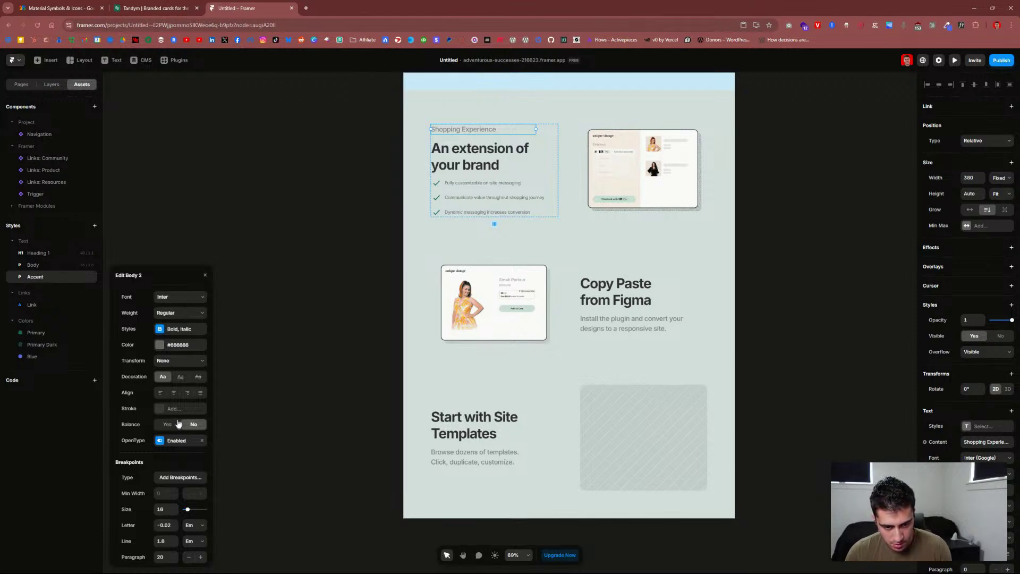
pyautogui.click(178, 346)
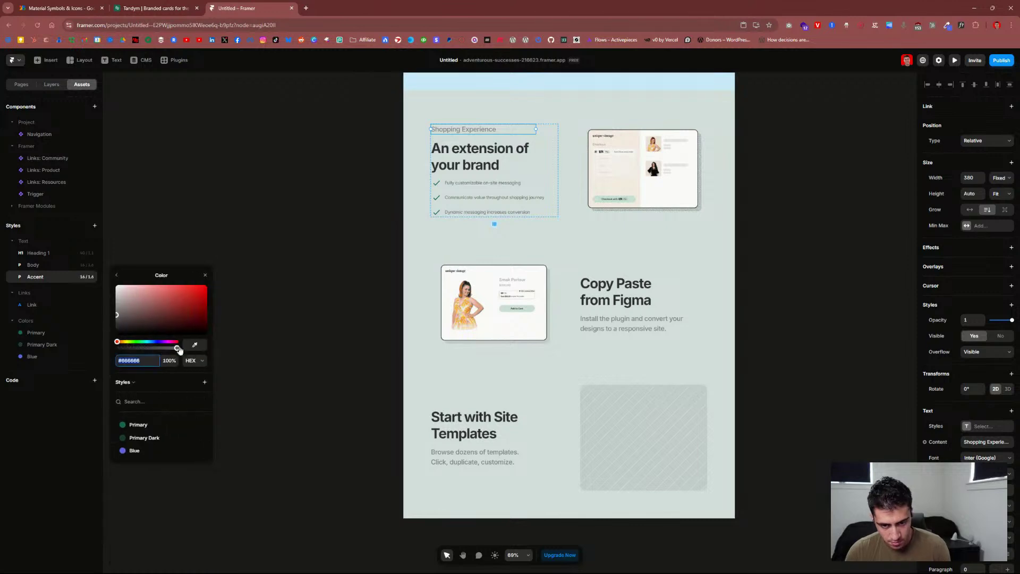
pyautogui.click(153, 455)
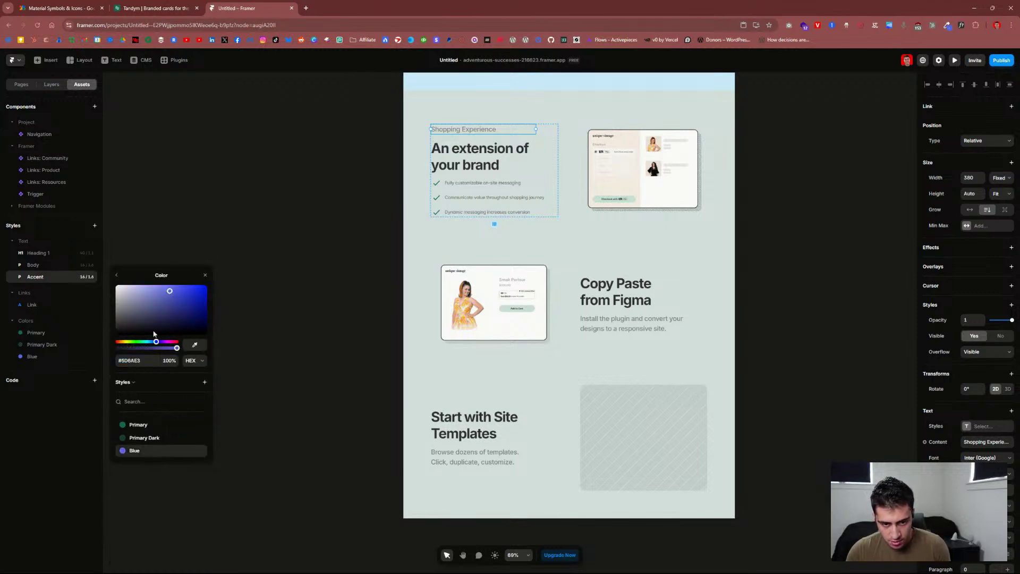
pyautogui.click(204, 276)
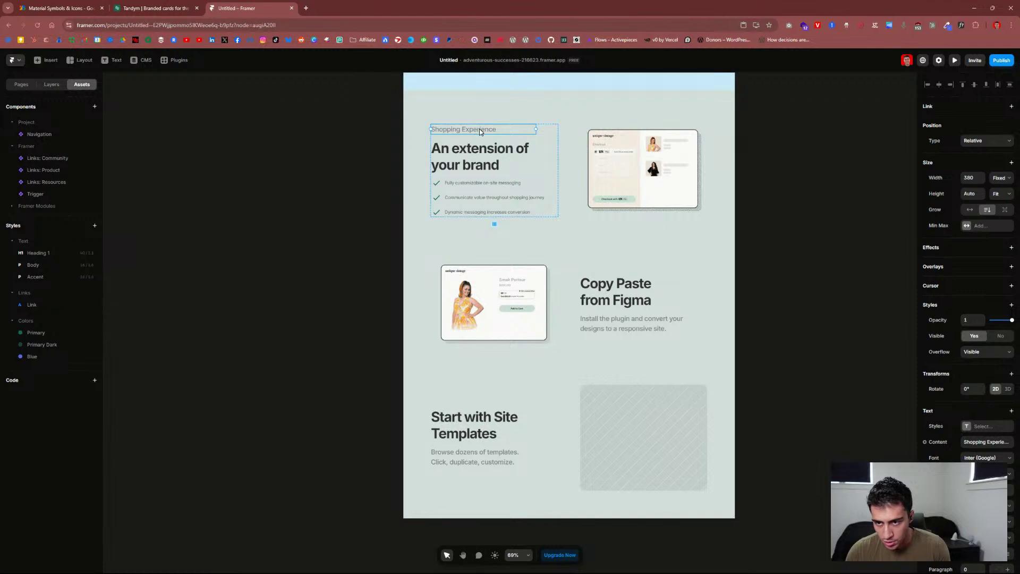
# Step: Apply the Accent text style to the "Shopping Experience" label and compare it with the Tandym site
pyautogui.click(988, 426)
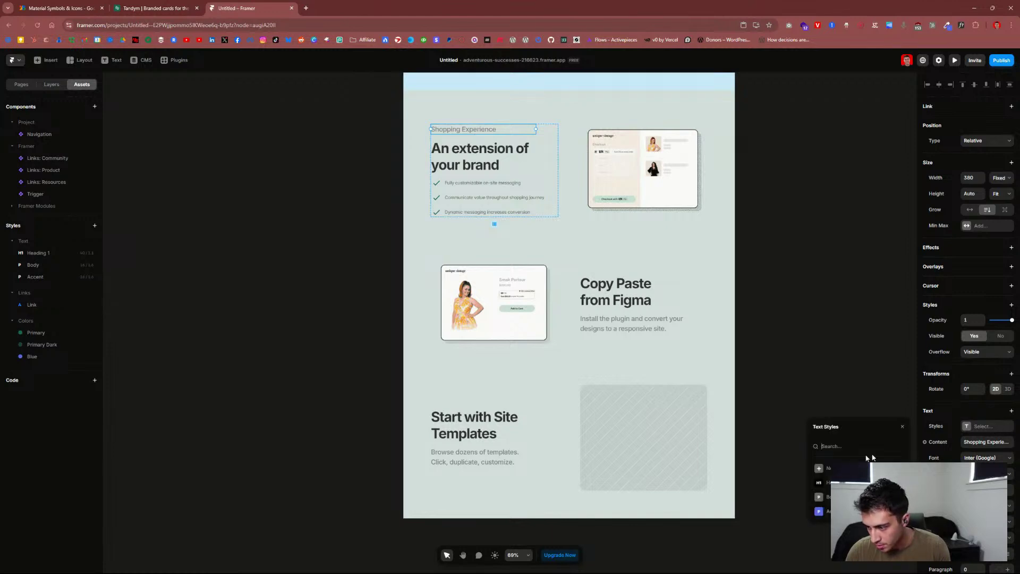
pyautogui.click(728, 232)
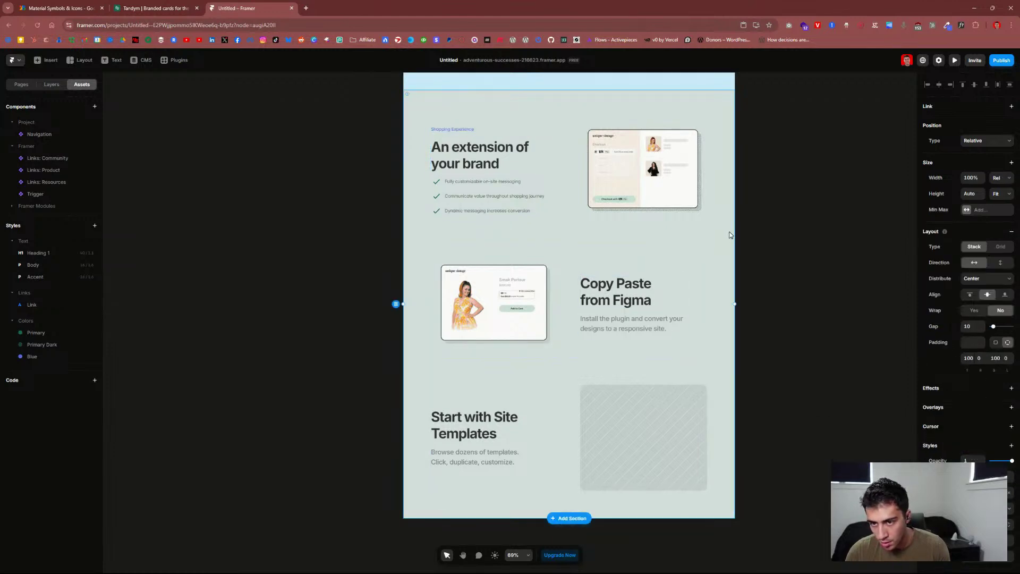
pyautogui.click(155, 8)
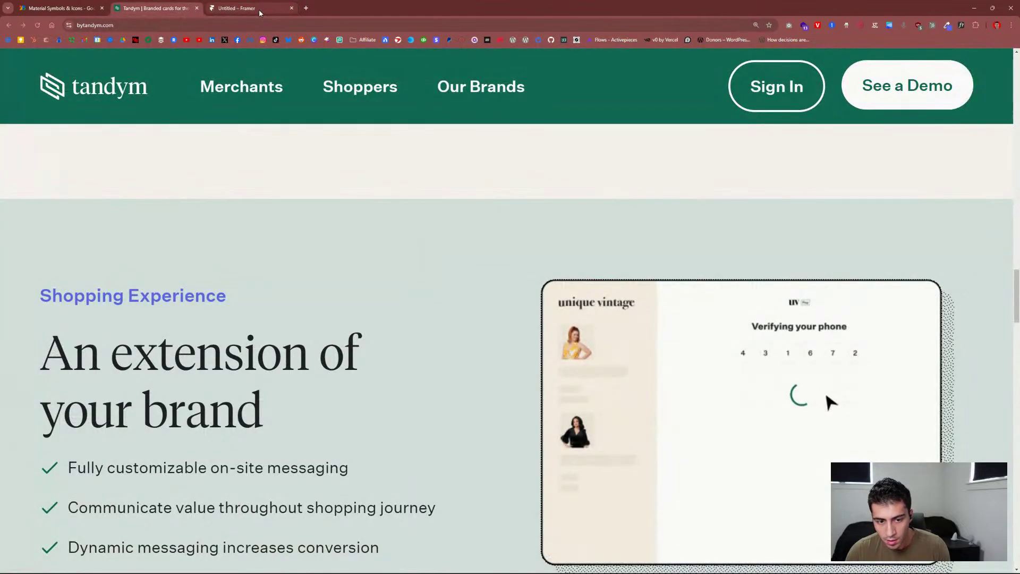
pyautogui.click(256, 10)
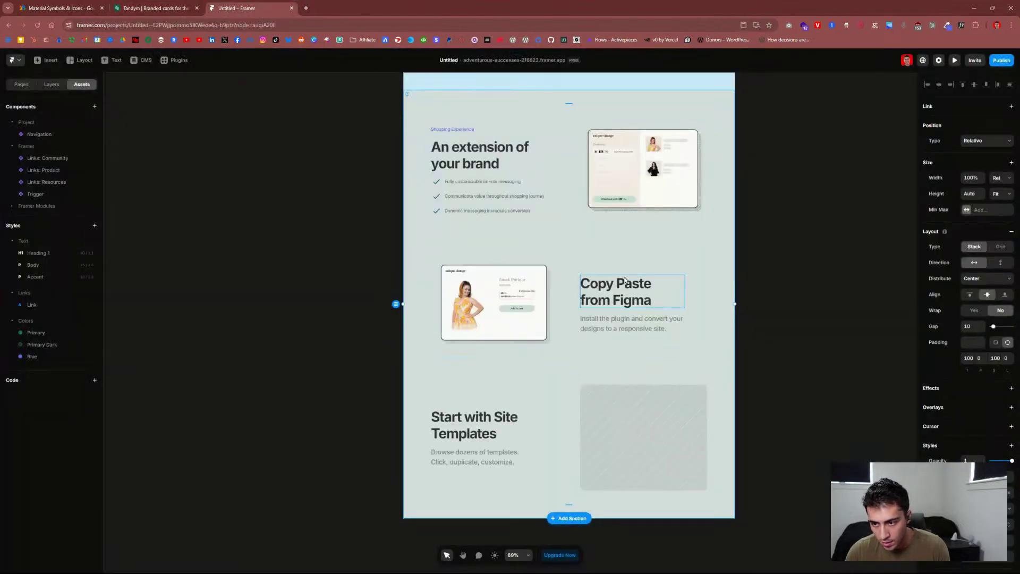
# Step: Duplicate the first feature row's text content and move the copy into the second row's stack, after its existing content
pyautogui.click(545, 134)
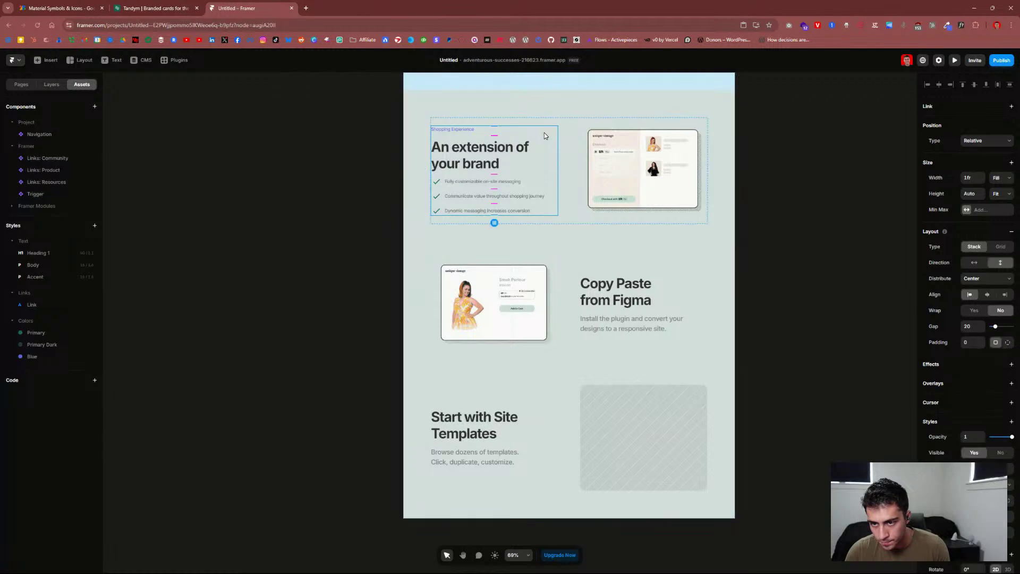
pyautogui.hotkey('ctrl', 'd')
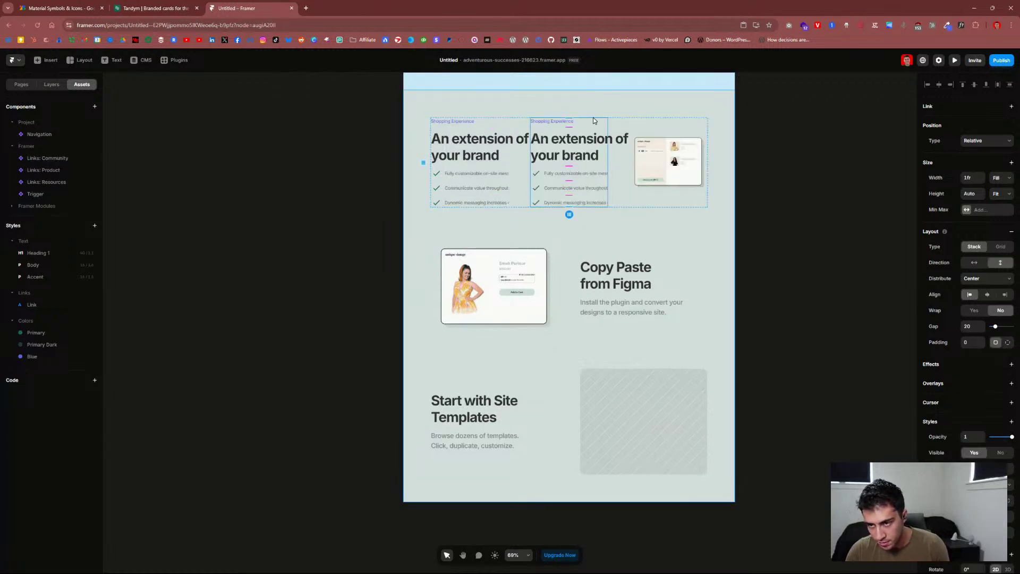
pyautogui.moveTo(601, 148); pyautogui.dragTo(575, 130)
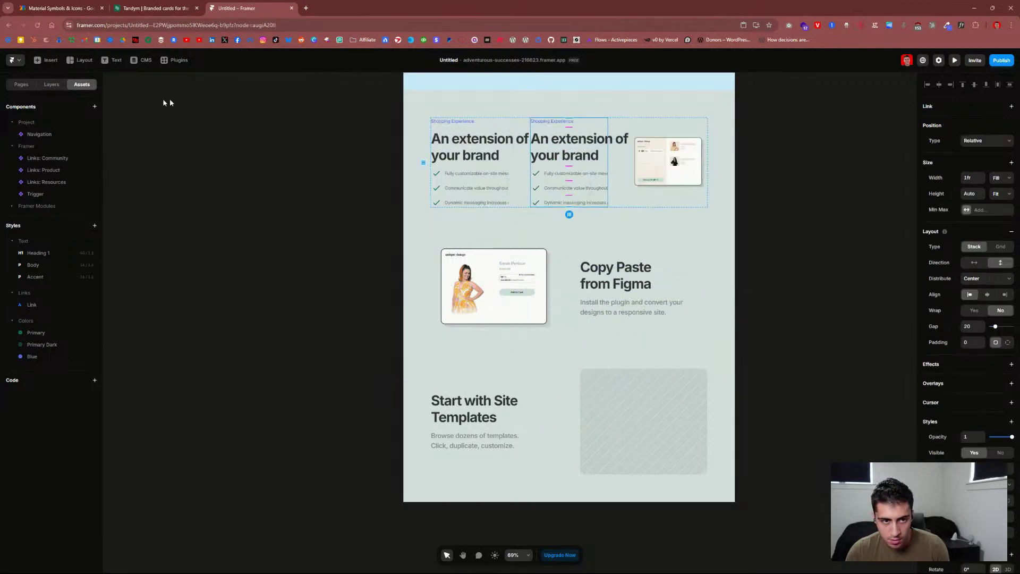
pyautogui.click(52, 84)
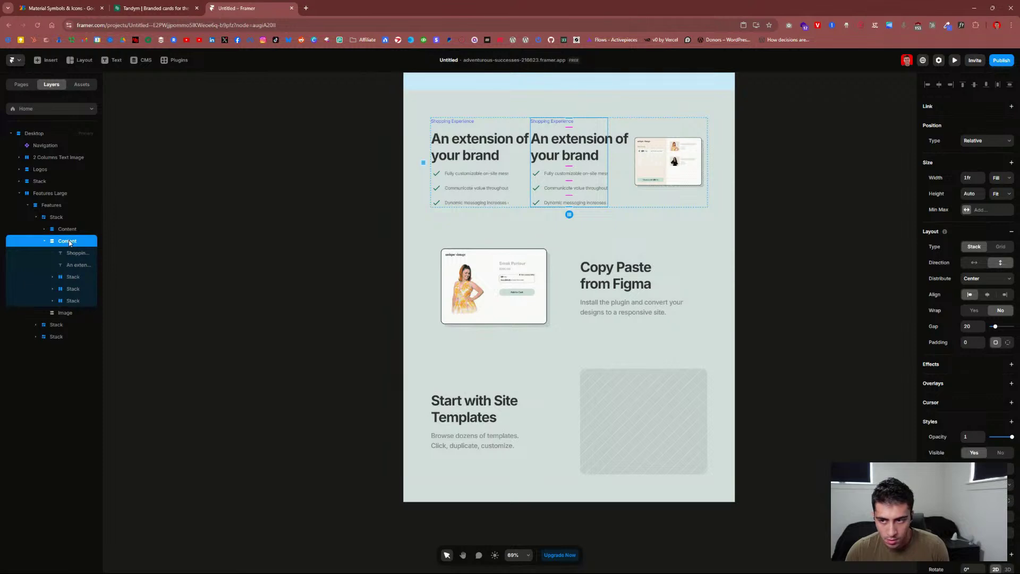
pyautogui.click(68, 229)
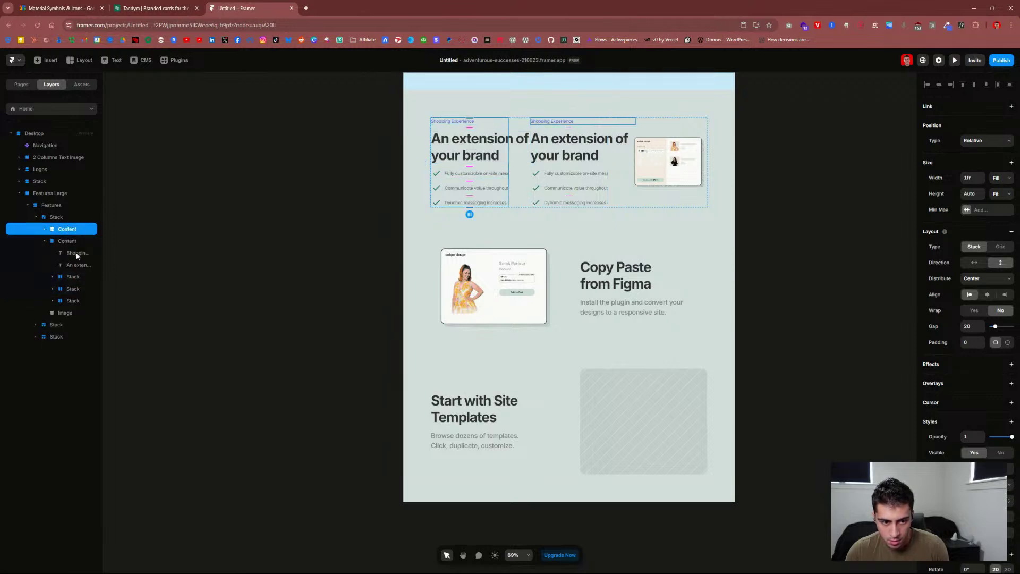
pyautogui.moveTo(67, 241); pyautogui.dragTo(60, 334)
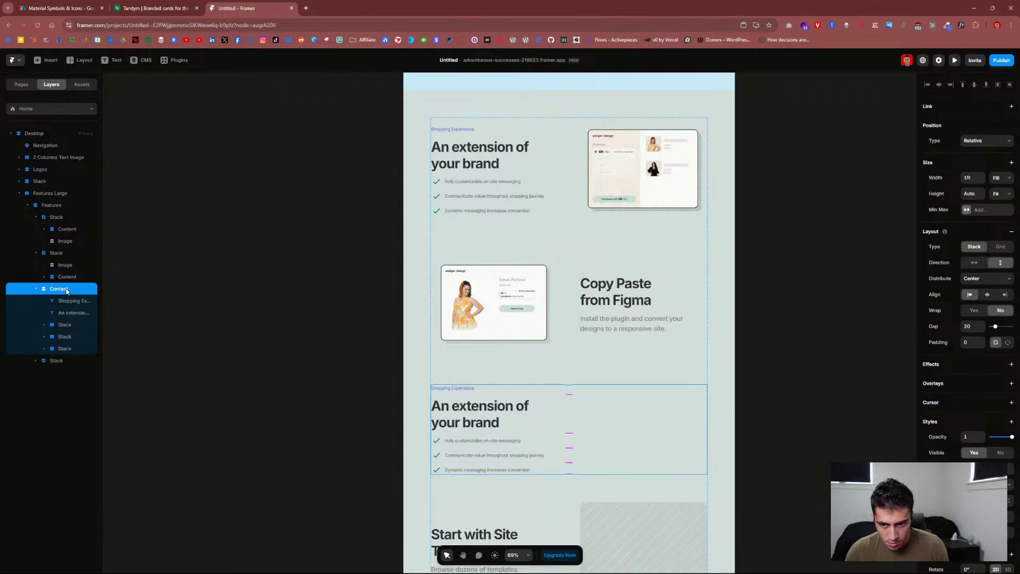
pyautogui.moveTo(67, 291)
pyautogui.mouseDown()
pyautogui.moveTo(65, 260)
pyautogui.moveTo(69, 276)
pyautogui.mouseUp()
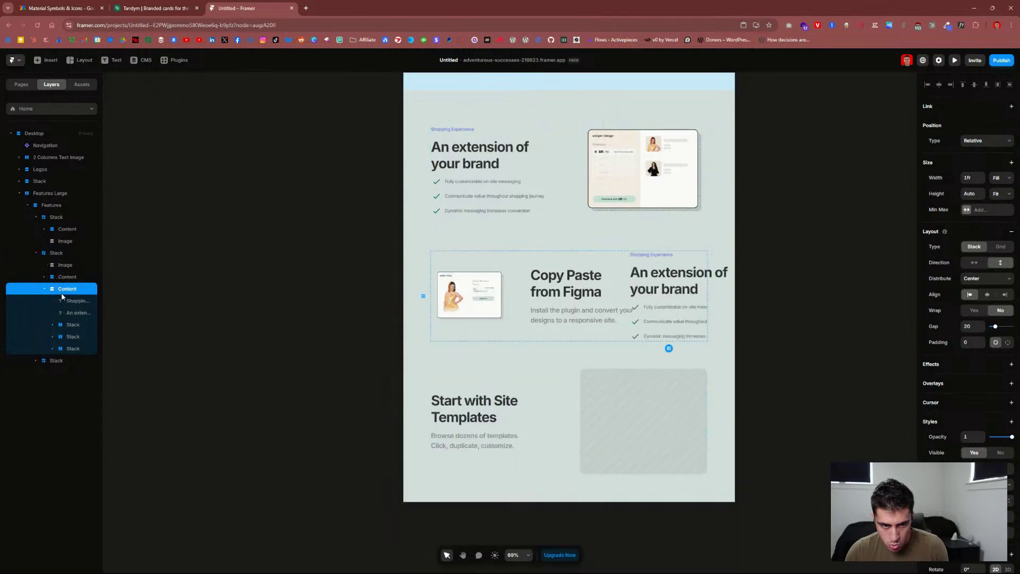
# Step: Delete the "Copy Paste from Figma" content block from the second feature row
pyautogui.click(70, 277)
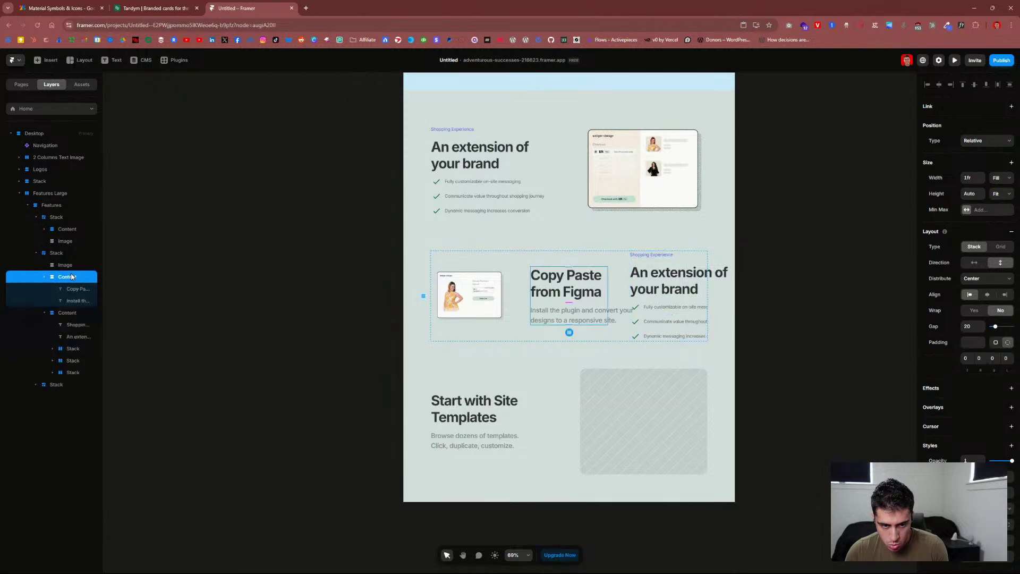
pyautogui.click(72, 288)
pyautogui.click(72, 277)
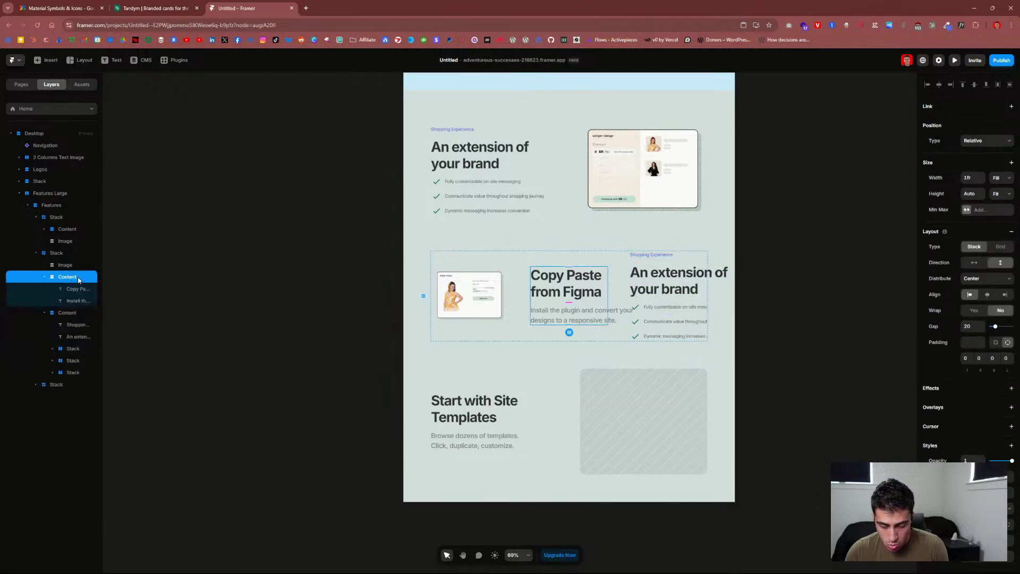
pyautogui.press('Delete')
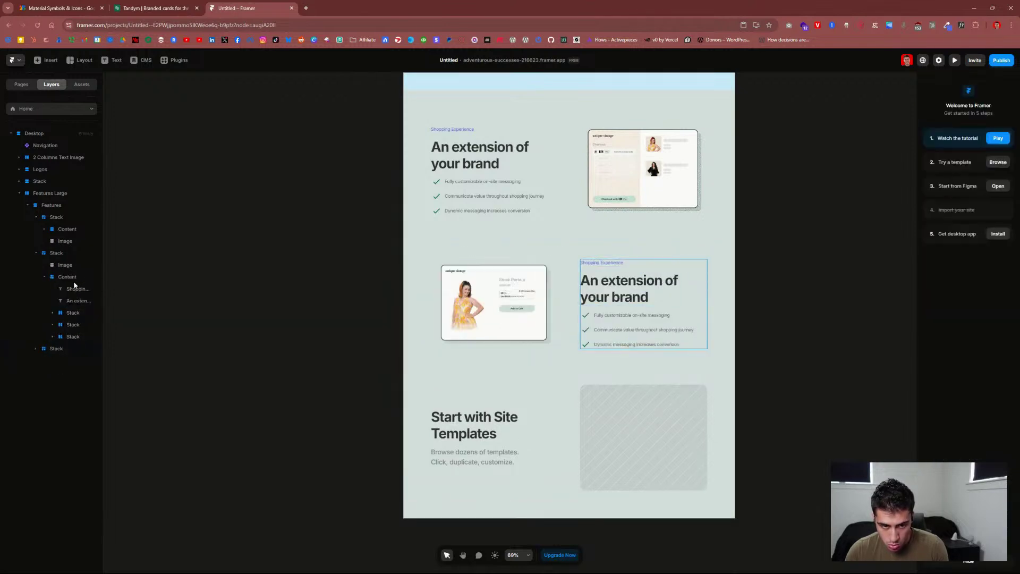
# Step: Duplicate the second feature row's text content into the third row before its image, replacing the "Start with Site Templates" block
pyautogui.click(36, 348)
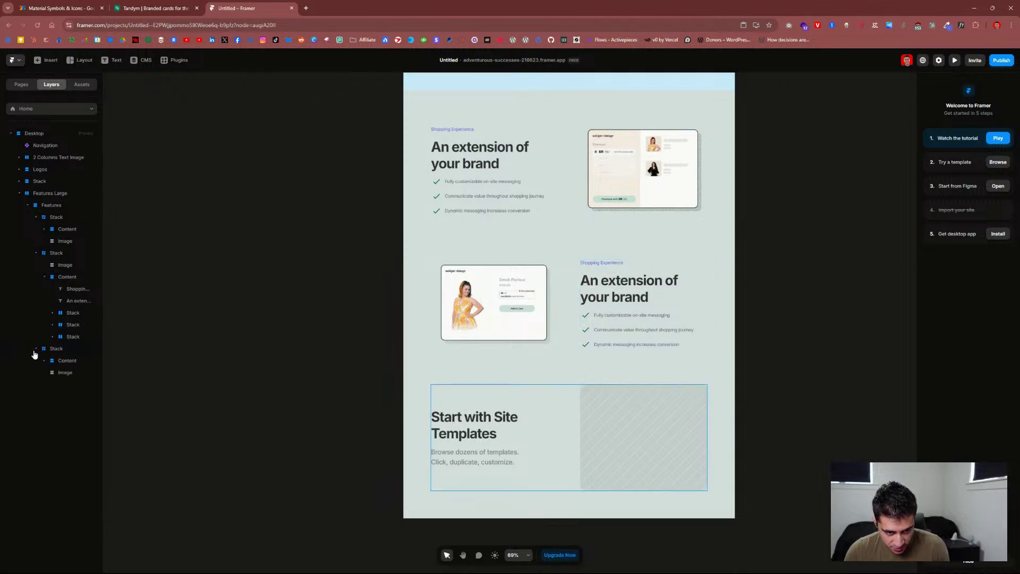
pyautogui.click(69, 278)
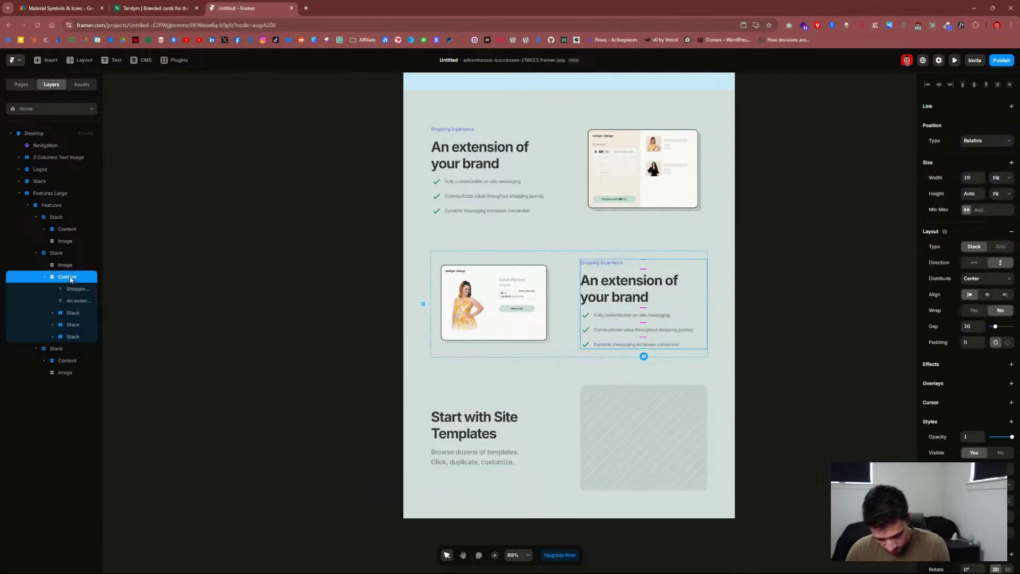
pyautogui.hotkey('ctrl', 'd')
pyautogui.moveTo(75, 350); pyautogui.dragTo(63, 424)
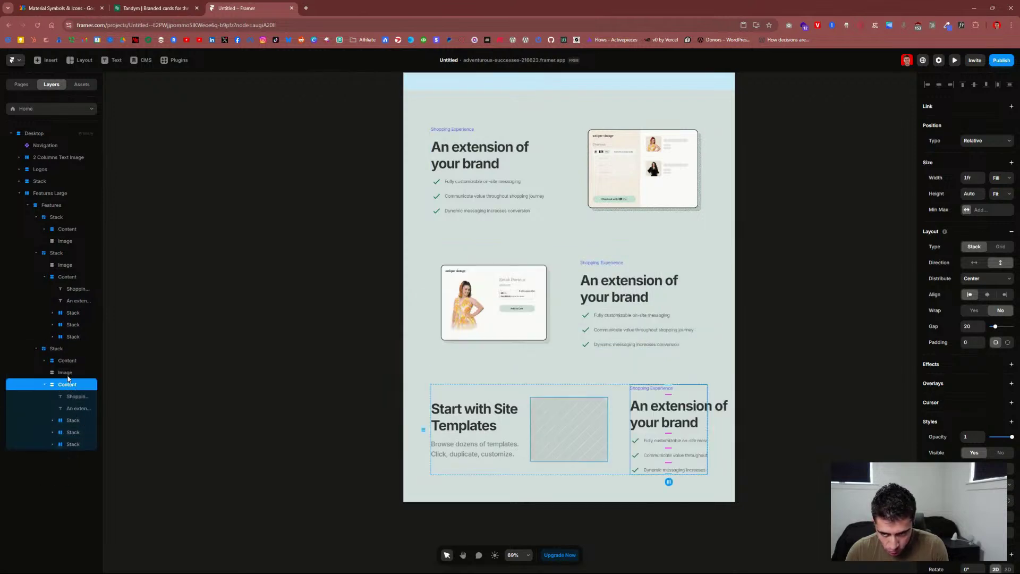
pyautogui.moveTo(64, 386); pyautogui.dragTo(66, 362)
pyautogui.click(154, 357)
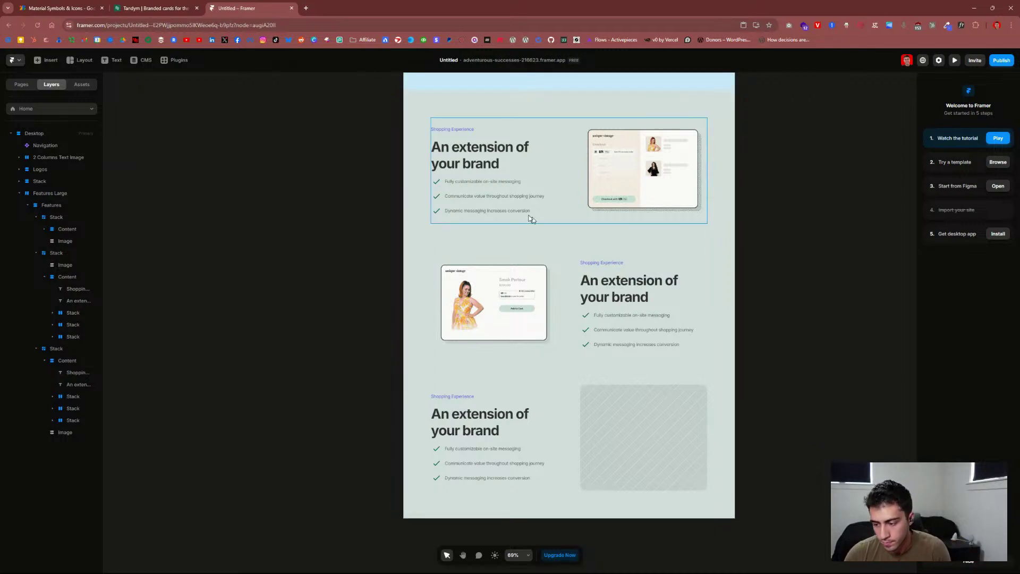
# Step: Copy the checkout feature heading from the Tandym site and set the second row's heading to "Accelerated checkout for your best customers" in Framer
pyautogui.click(170, 11)
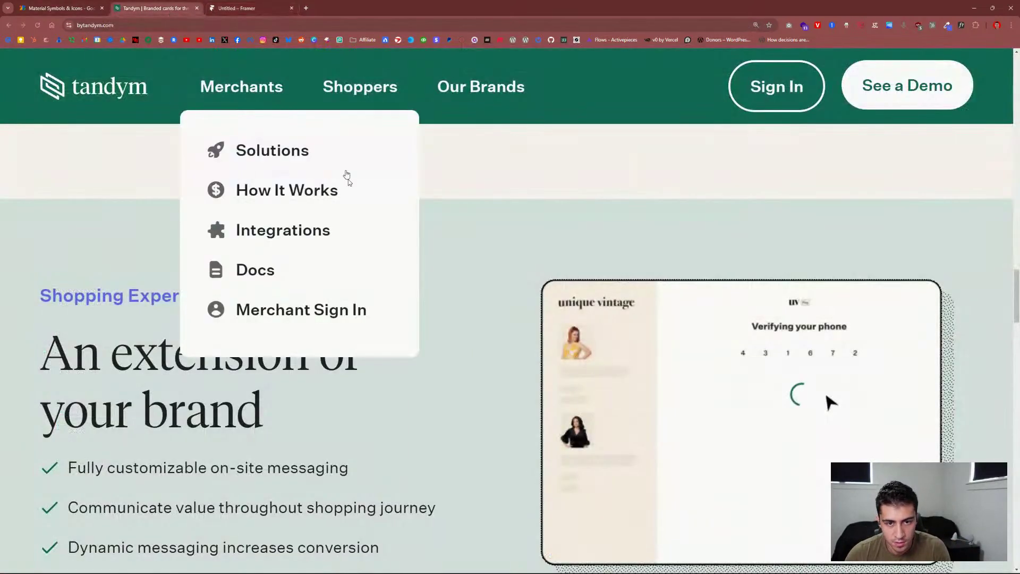
pyautogui.scroll(2, 431, 212)
pyautogui.scroll(-6, 433, 215)
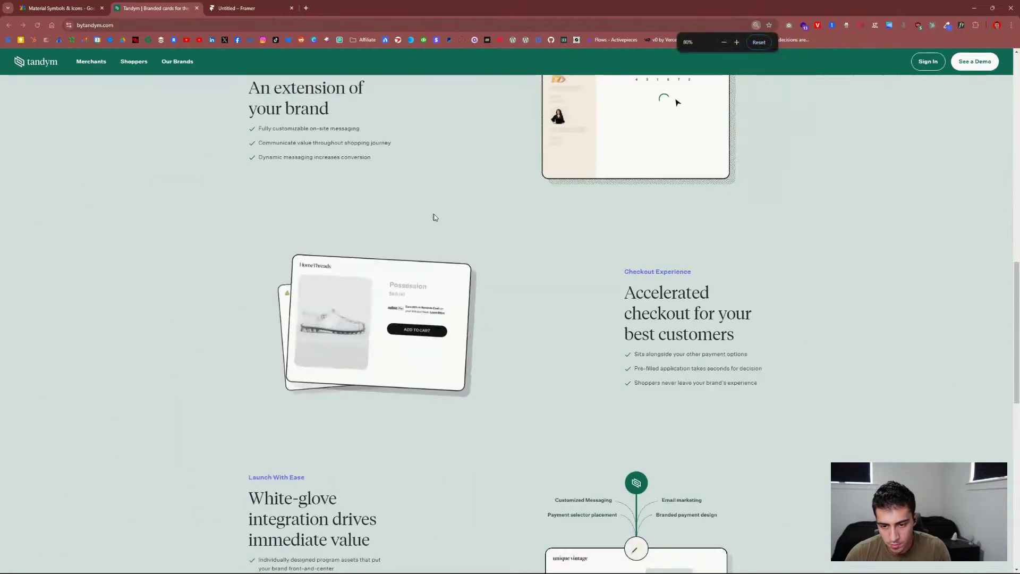
pyautogui.moveTo(678, 261); pyautogui.dragTo(594, 230)
pyautogui.hotkey('ctrl', 'c')
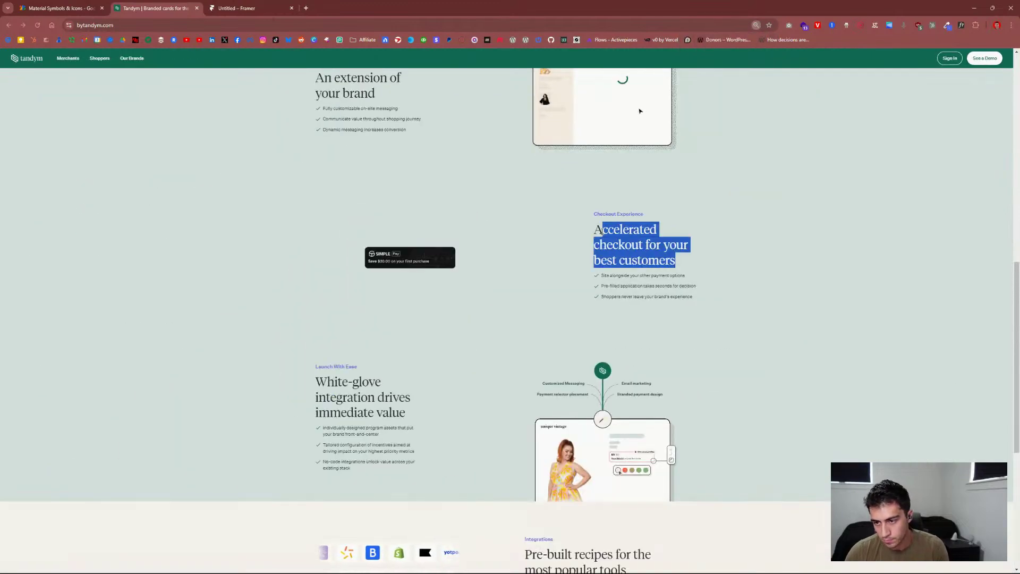
pyautogui.click(245, 8)
pyautogui.click(627, 287)
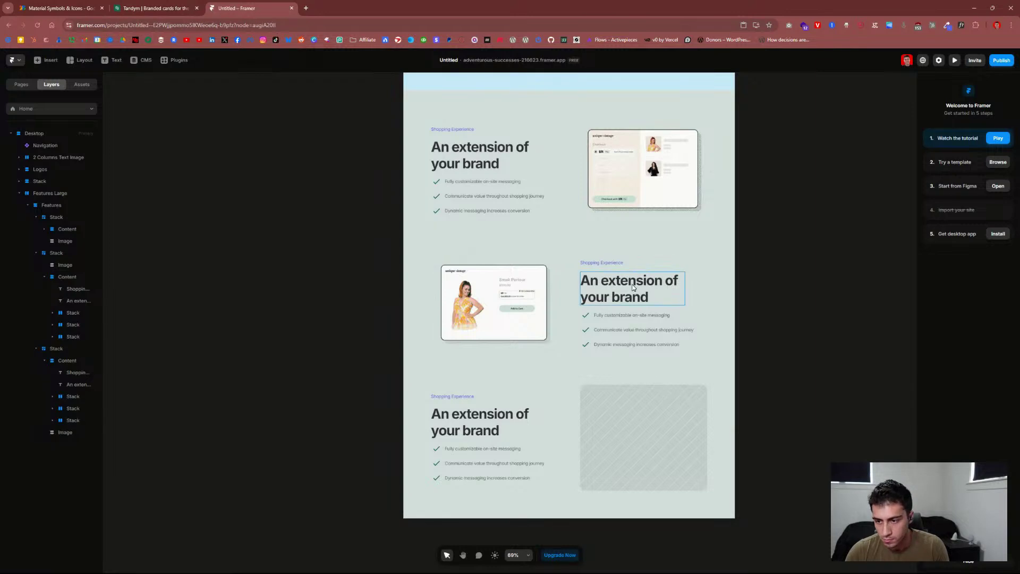
pyautogui.hotkey('ctrl', 'v')
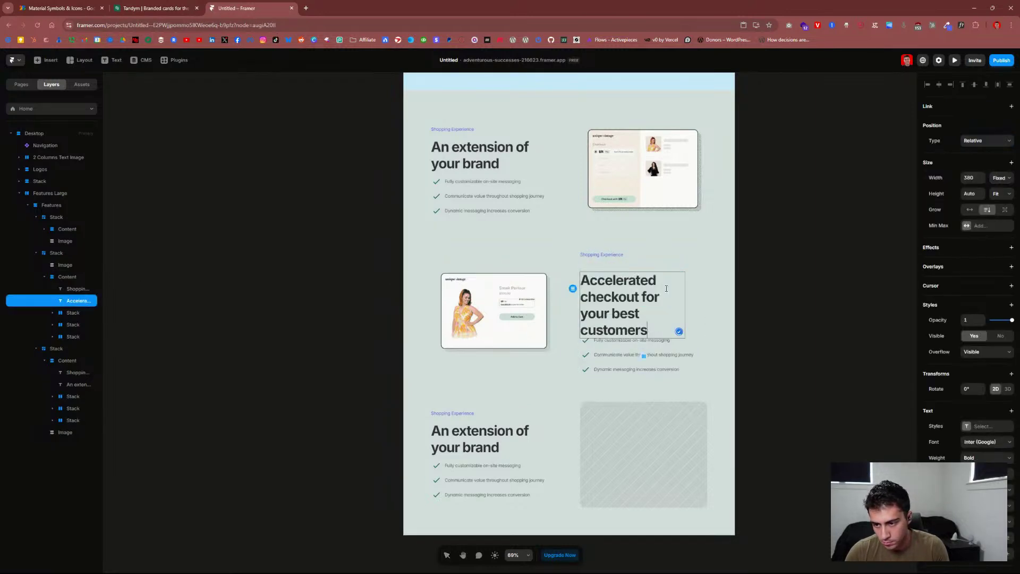
# Step: Change the second feature row's label to "Checkout Experience"
pyautogui.click(634, 258)
pyautogui.doubleClick(612, 255)
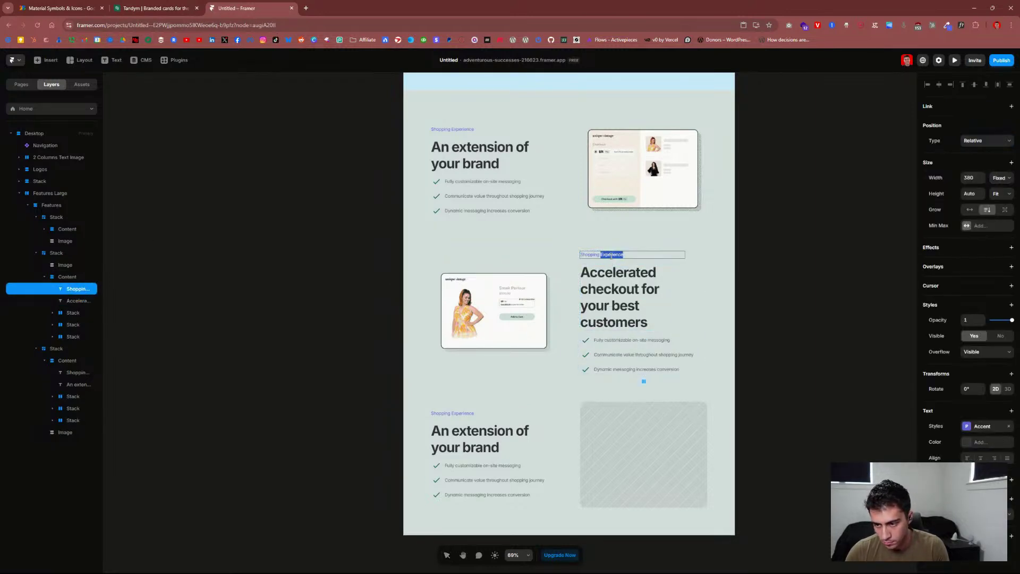
pyautogui.click(611, 256)
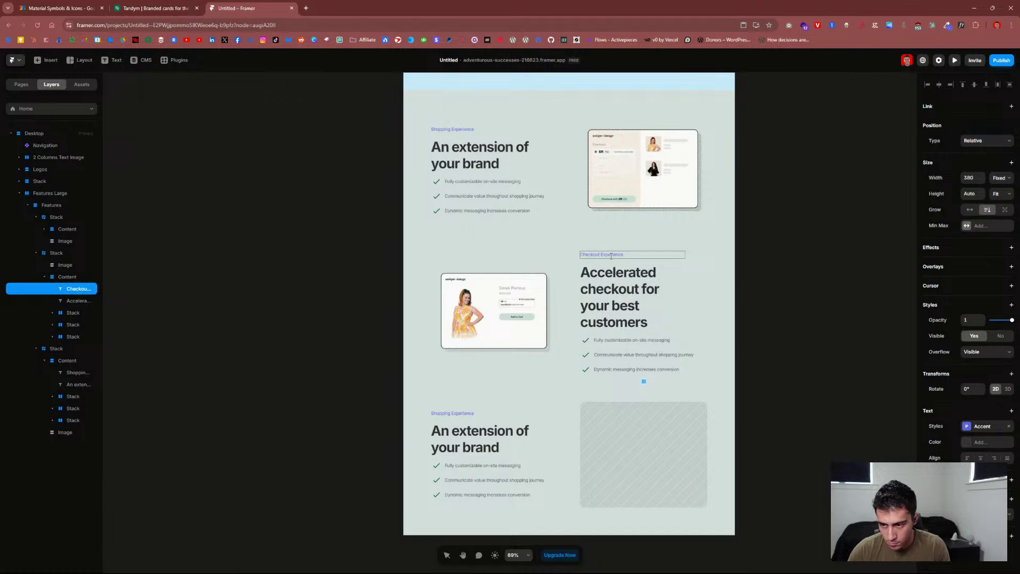
pyautogui.click(786, 278)
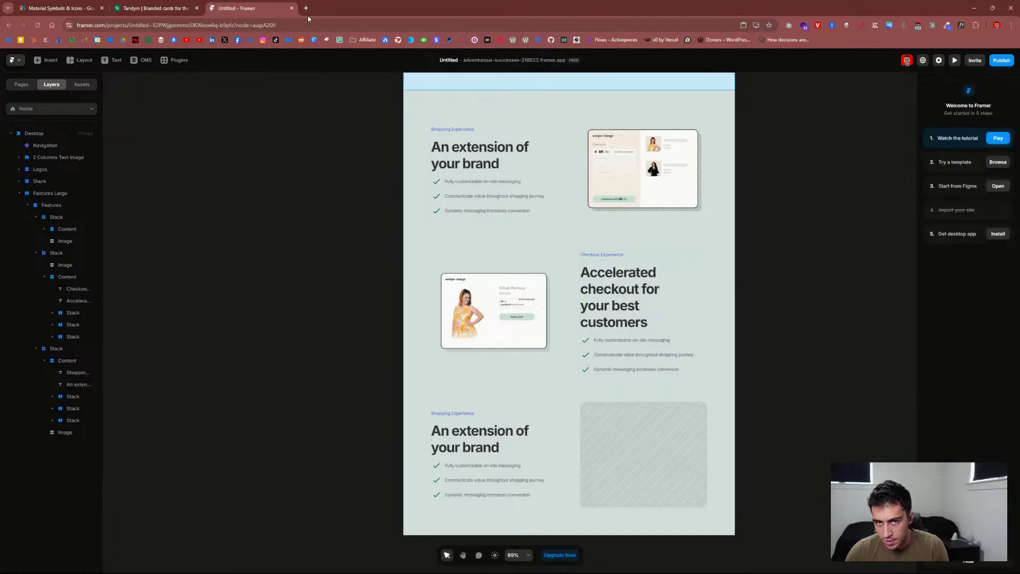
# Step: Review the feature rows and upper sections of the page, and open the project's CMS collections
pyautogui.click(165, 10)
pyautogui.click(237, 10)
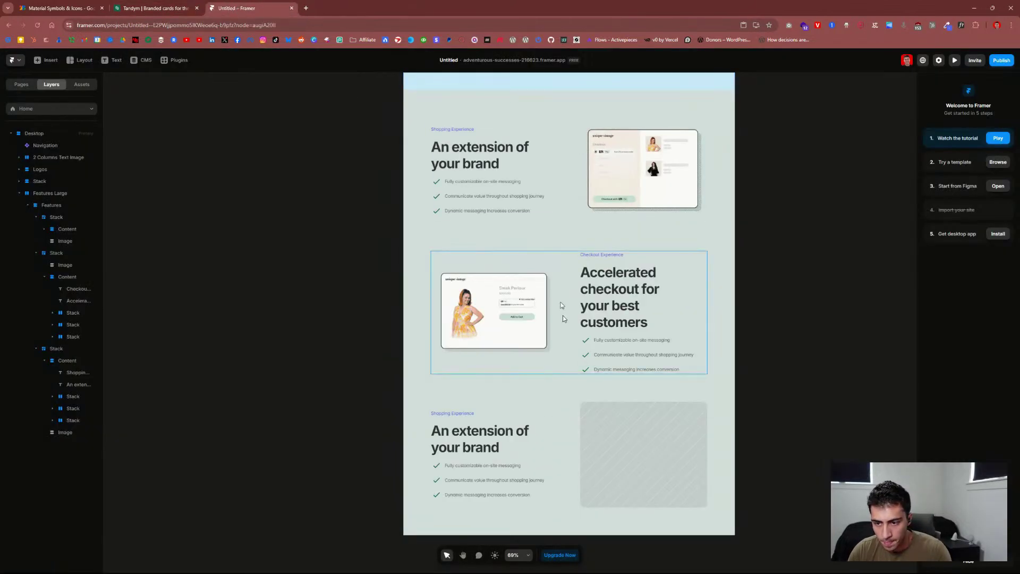
pyautogui.scroll(6, 737, 340)
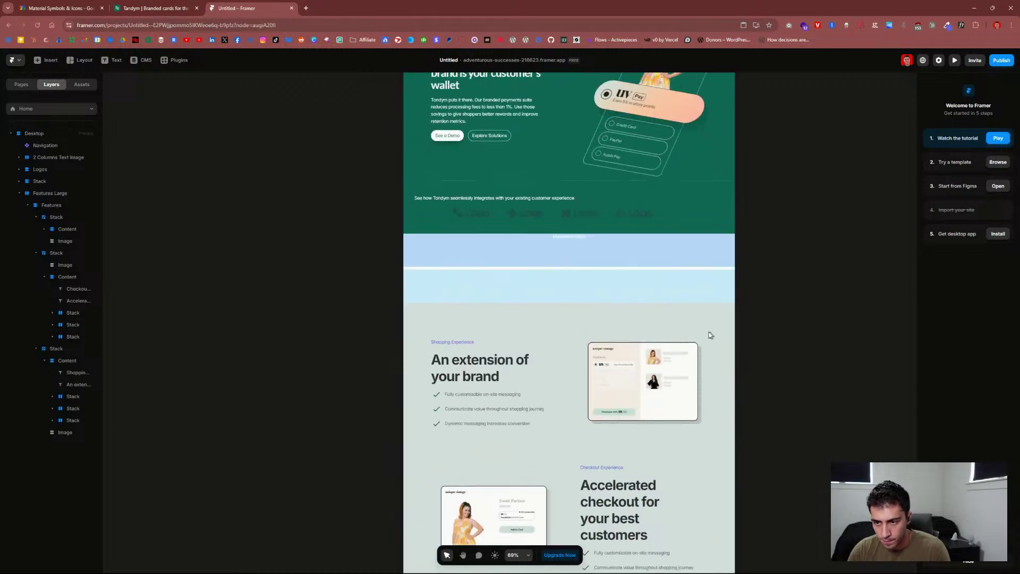
pyautogui.scroll(1, 736, 328)
pyautogui.scroll(-9, 734, 327)
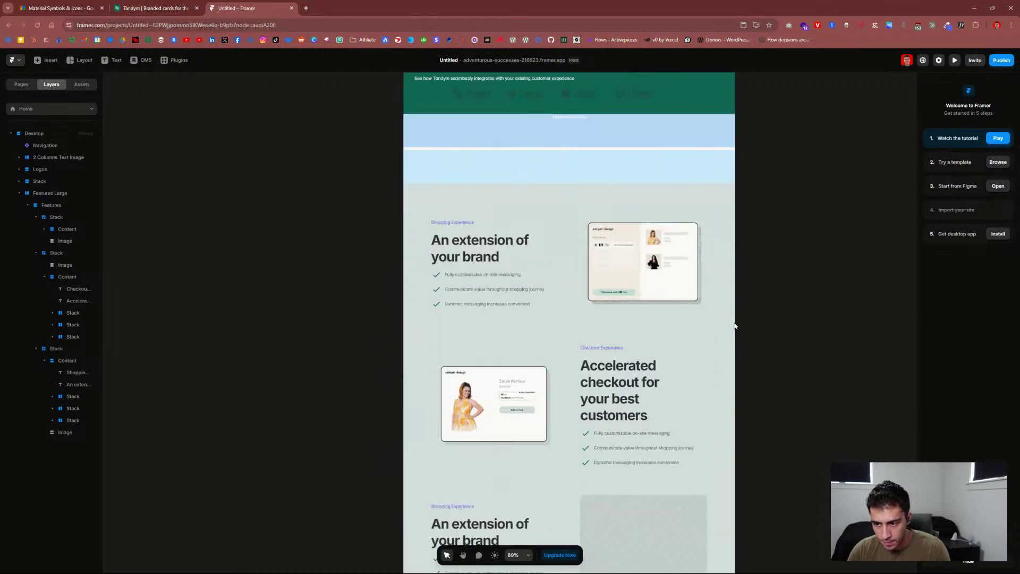
pyautogui.scroll(5, 730, 325)
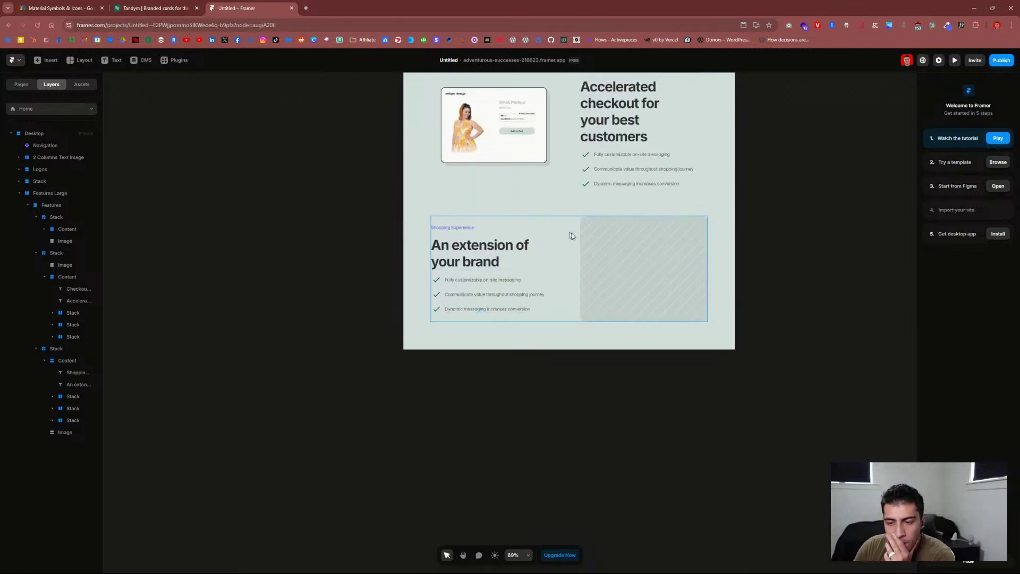
pyautogui.scroll(3, 563, 266)
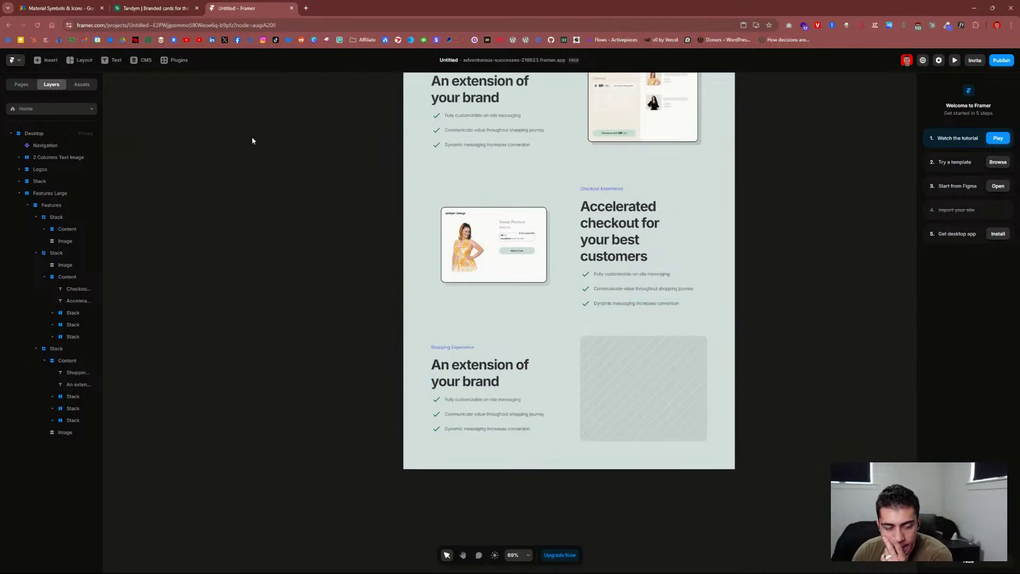
pyautogui.click(142, 63)
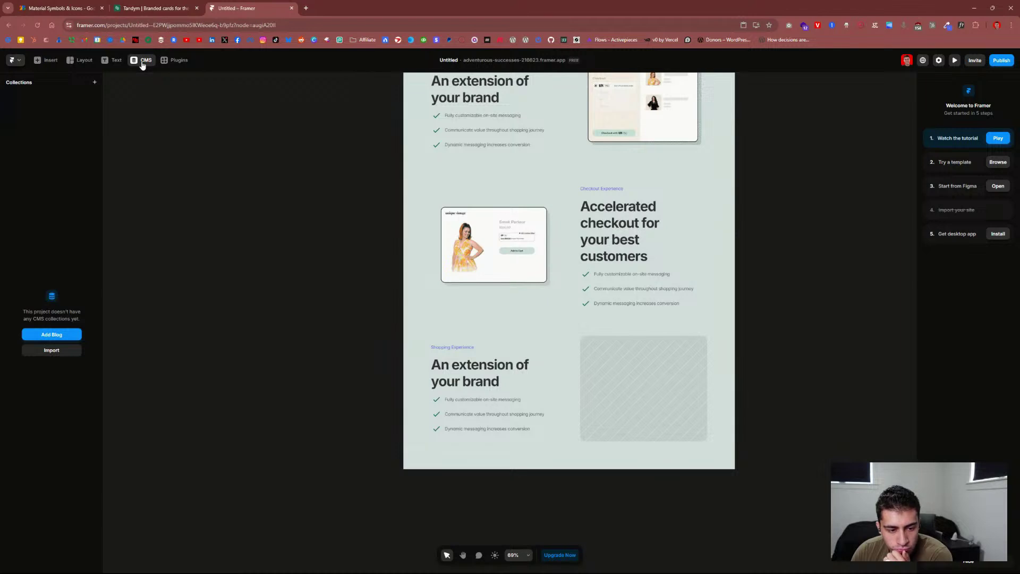
pyautogui.click(109, 61)
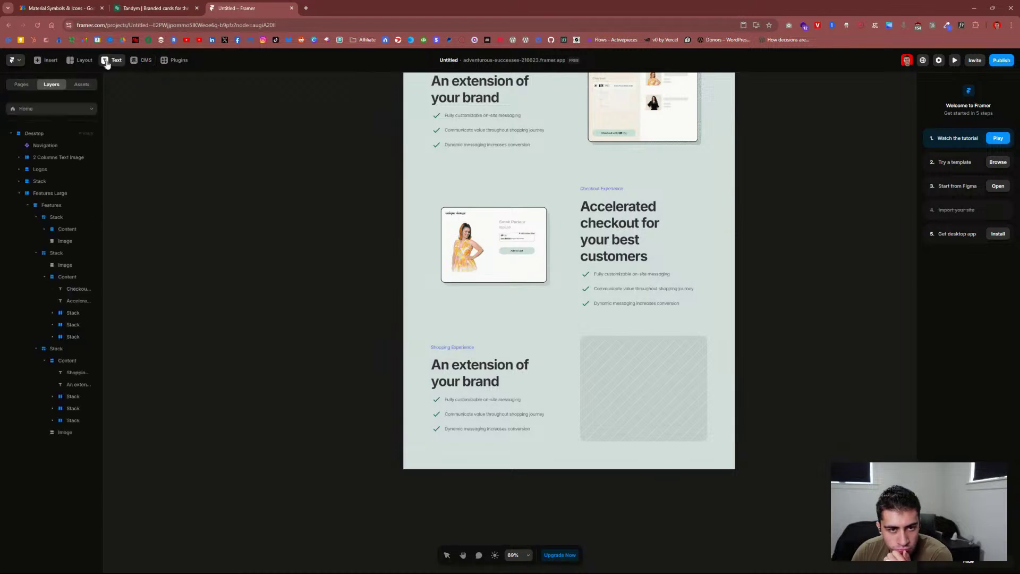
pyautogui.click(133, 62)
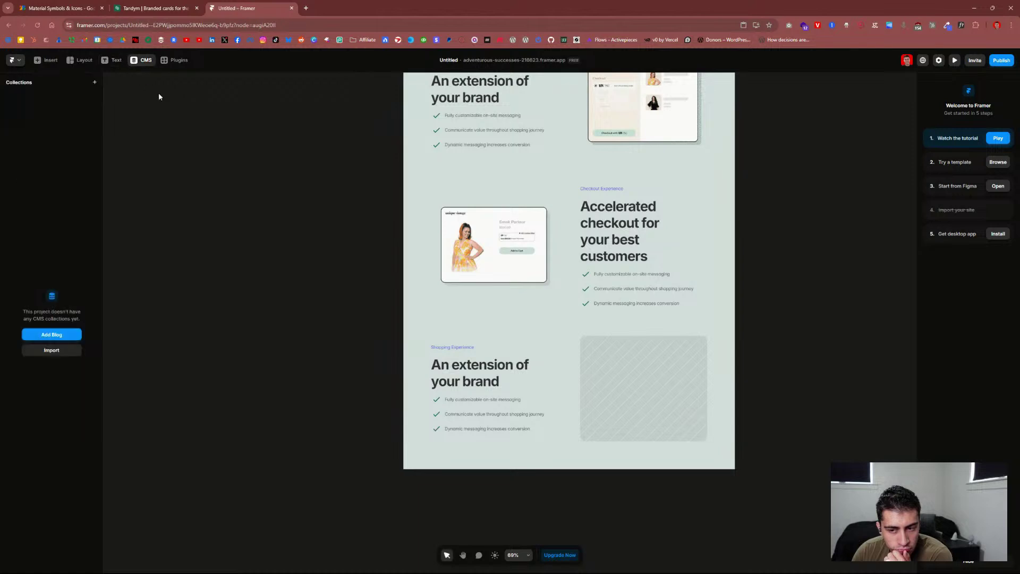
pyautogui.scroll(5, 413, 212)
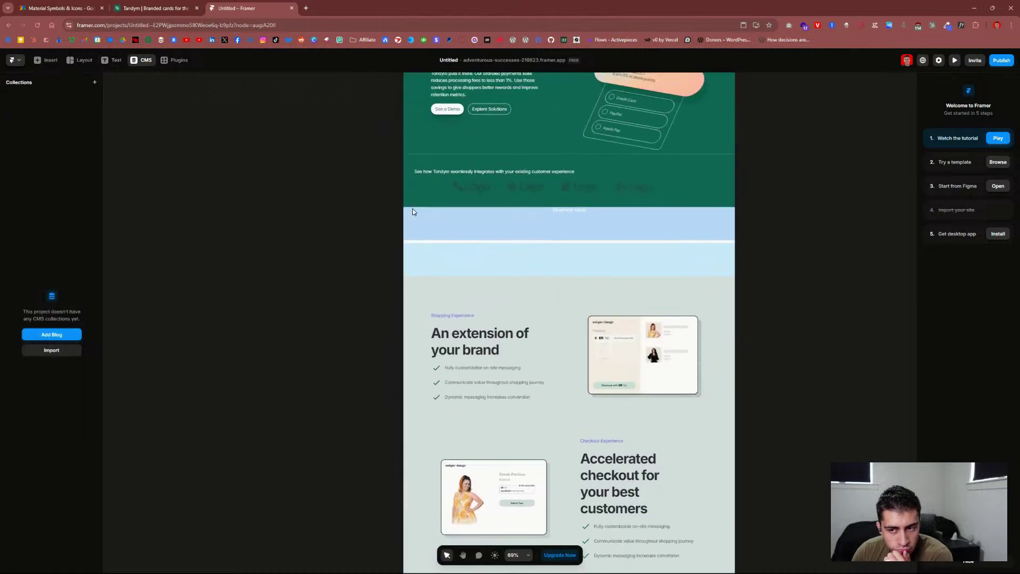
pyautogui.scroll(-1, 414, 211)
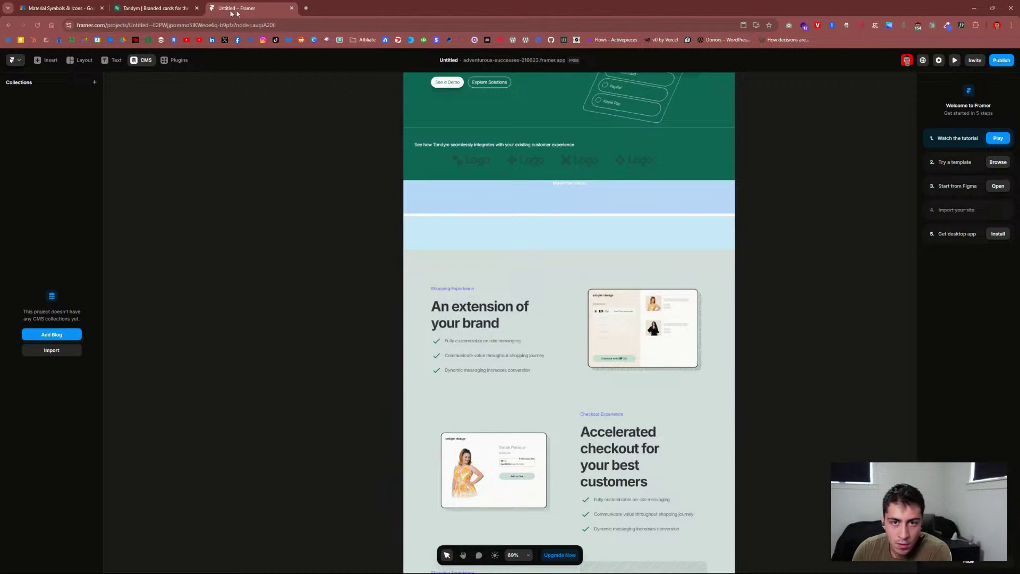
# Step: Switch to the Tandym site and examine the layout of its Our Brands page at 100% zoom
pyautogui.click(154, 8)
pyautogui.scroll(15, 435, 219)
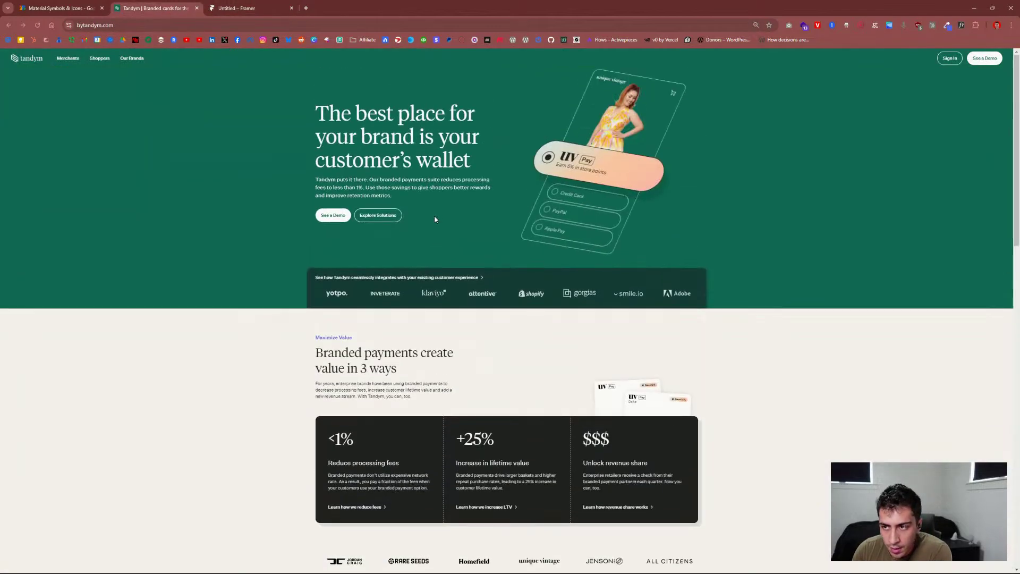
pyautogui.click(120, 61)
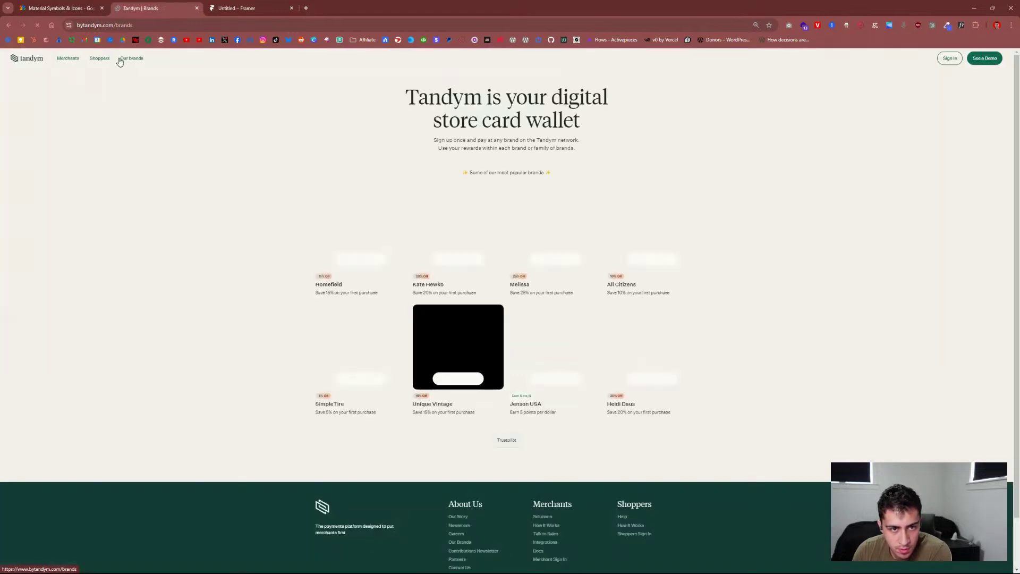
pyautogui.click(757, 26)
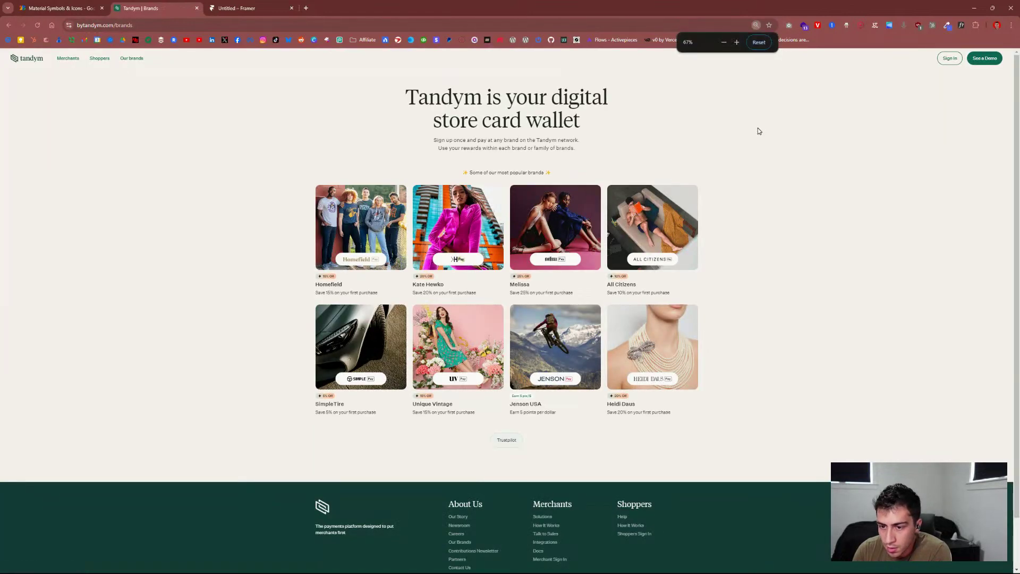
pyautogui.click(759, 43)
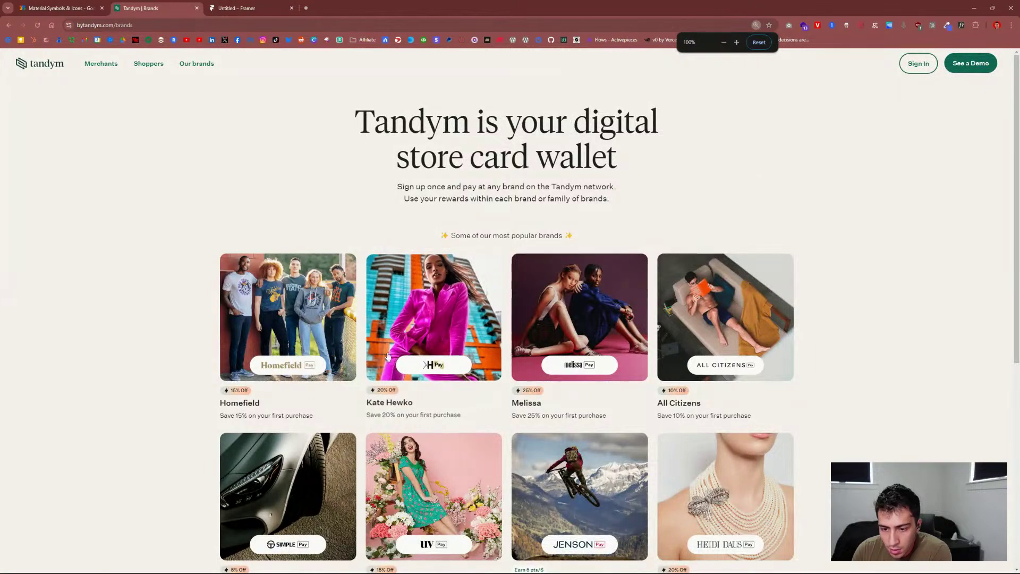
pyautogui.scroll(-5, 581, 326)
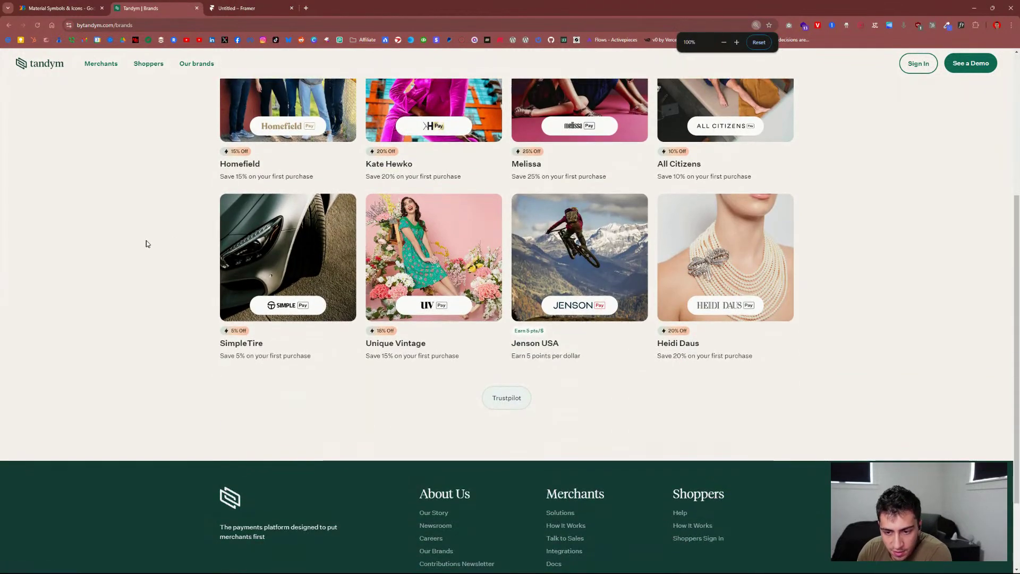
pyautogui.scroll(5, 188, 280)
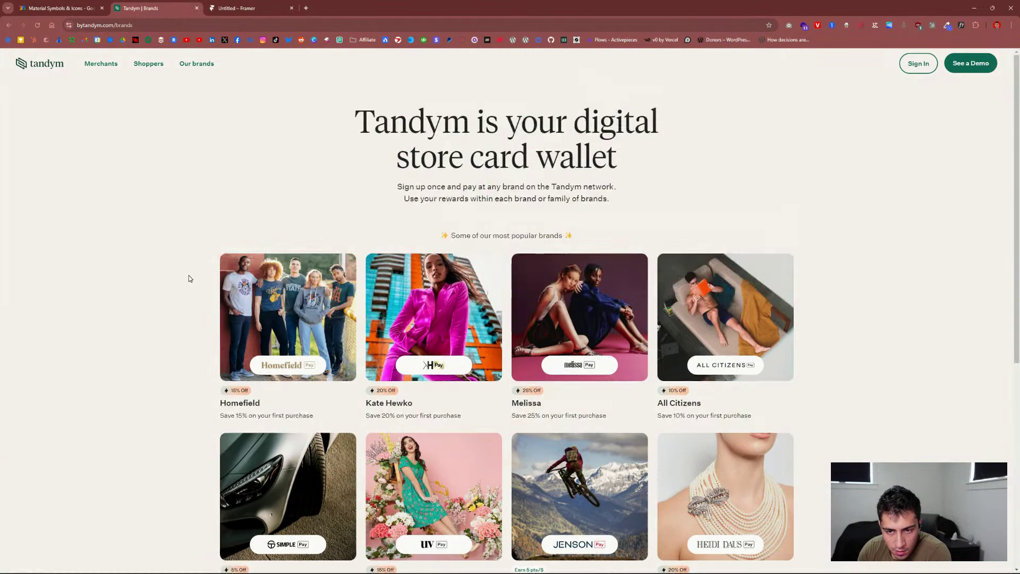
# Step: Open the Tandym Integrations page and examine how its app cards are grouped by category
pyautogui.moveTo(98, 76)
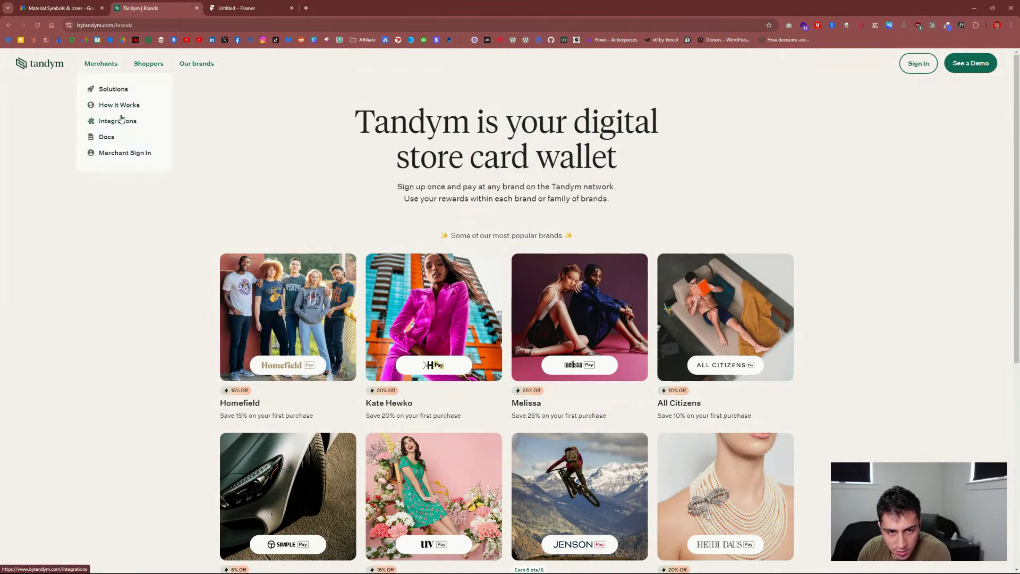
pyautogui.click(118, 118)
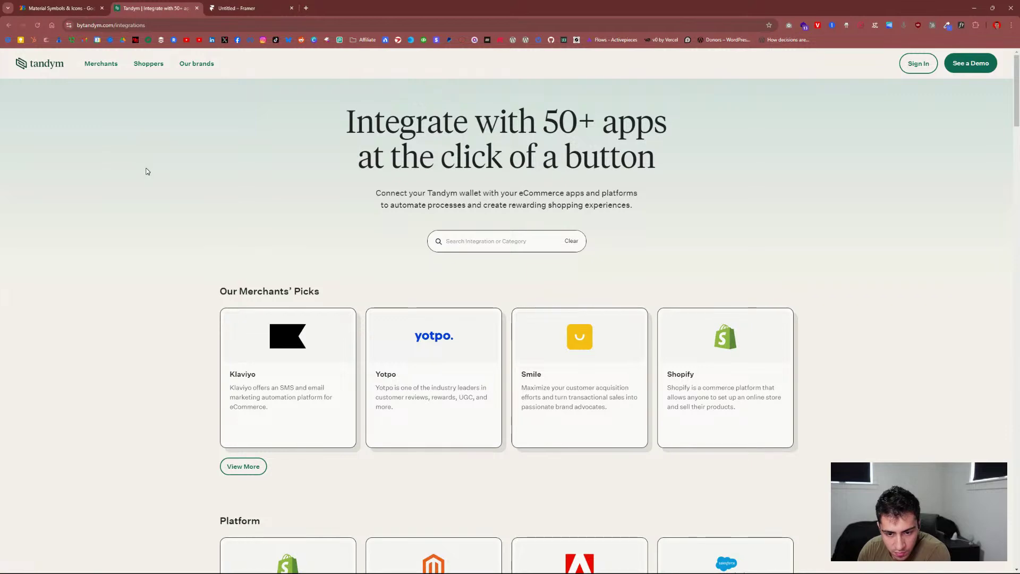
pyautogui.scroll(-3, 147, 169)
pyautogui.scroll(2, 148, 169)
pyautogui.scroll(-2, 148, 169)
pyautogui.scroll(2, 149, 169)
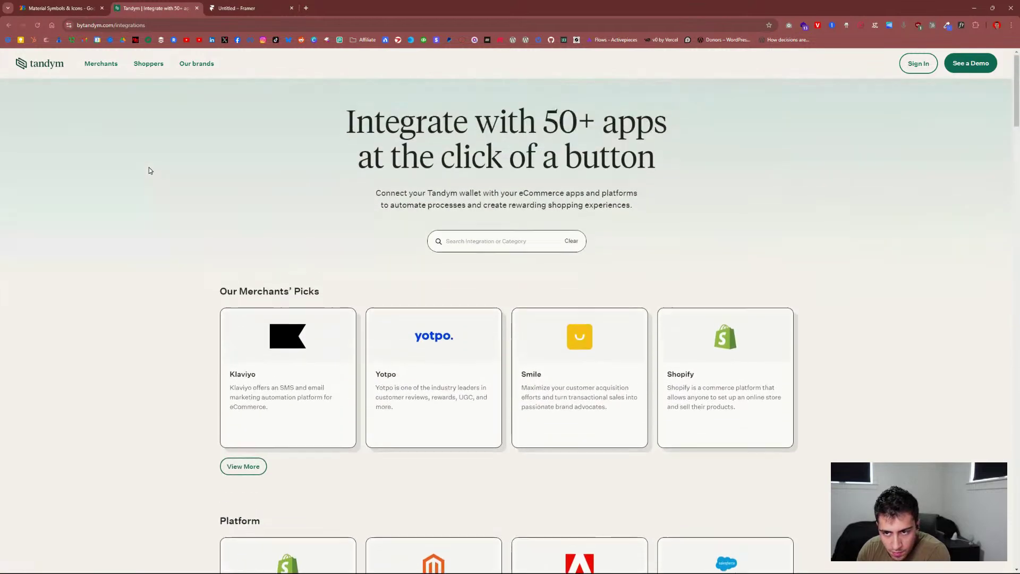
pyautogui.scroll(-4, 149, 169)
pyautogui.scroll(-5, 152, 169)
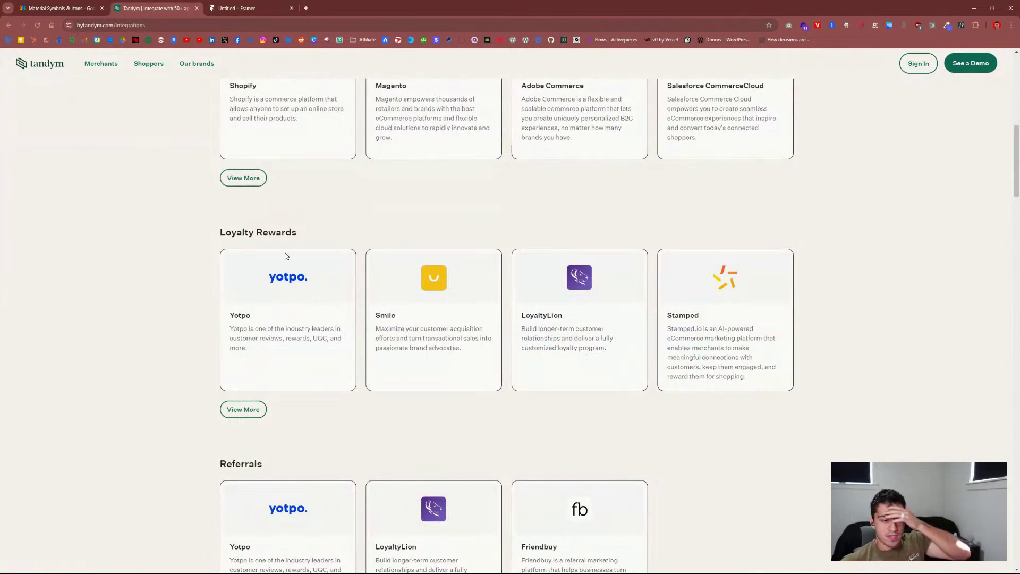
# Step: Return to Framer, look over the top of the landing page and leave the CMS collections view
pyautogui.click(259, 11)
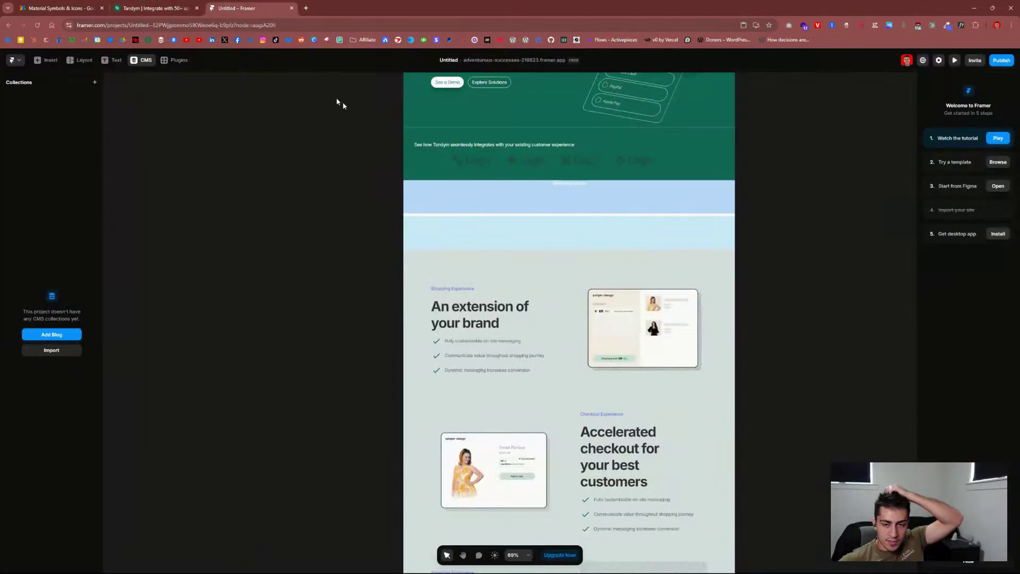
pyautogui.scroll(10, 327, 180)
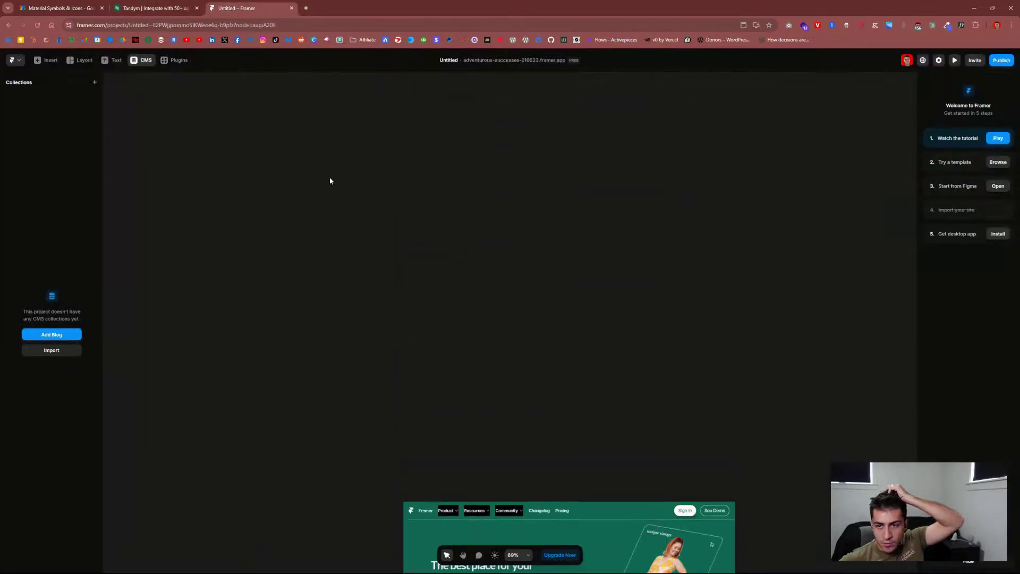
pyautogui.scroll(-10, 330, 180)
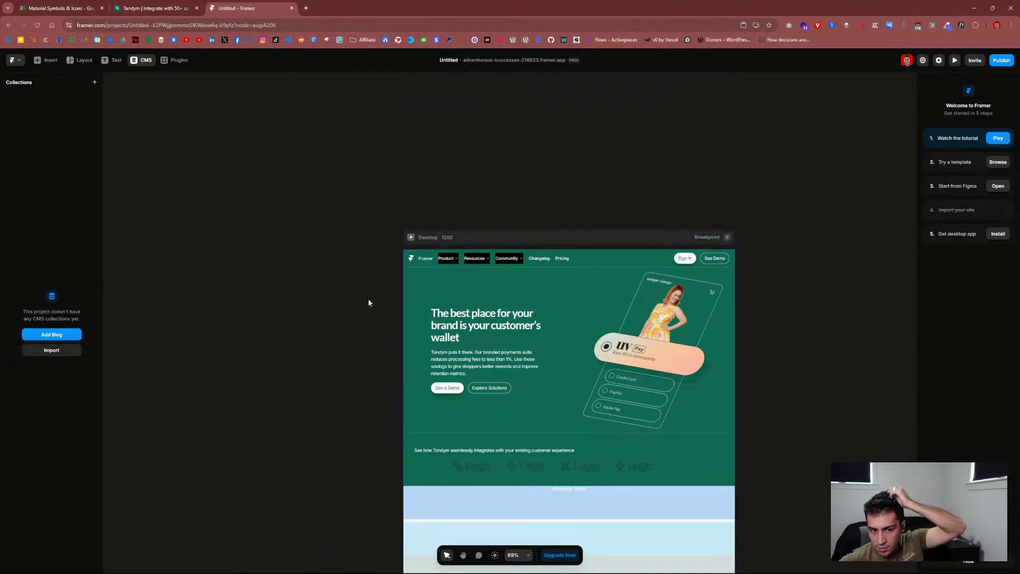
pyautogui.press('Escape')
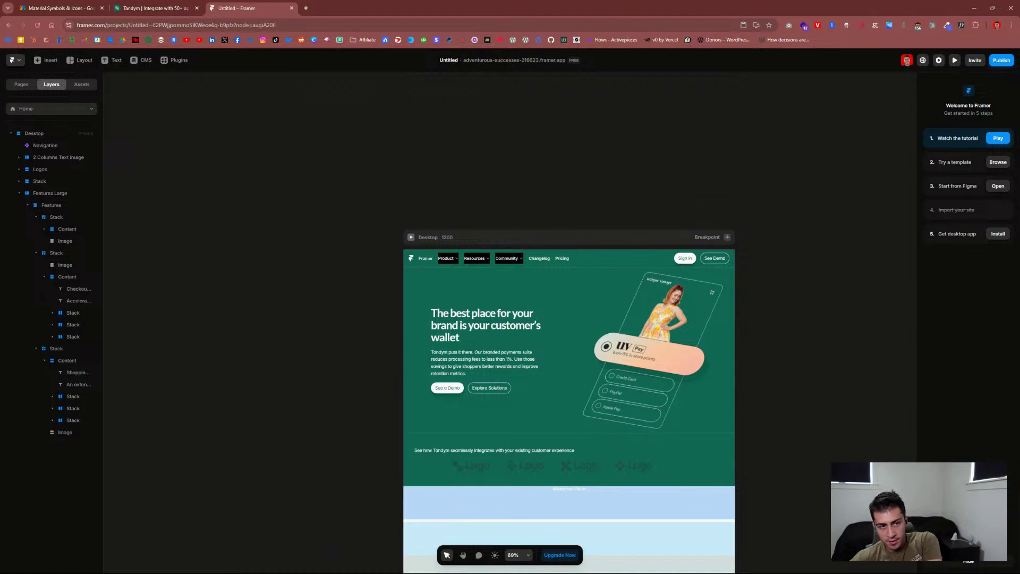
# Step: Add a sample CMS blog page with its content collections to the project's pages
pyautogui.click(15, 60)
pyautogui.click(22, 84)
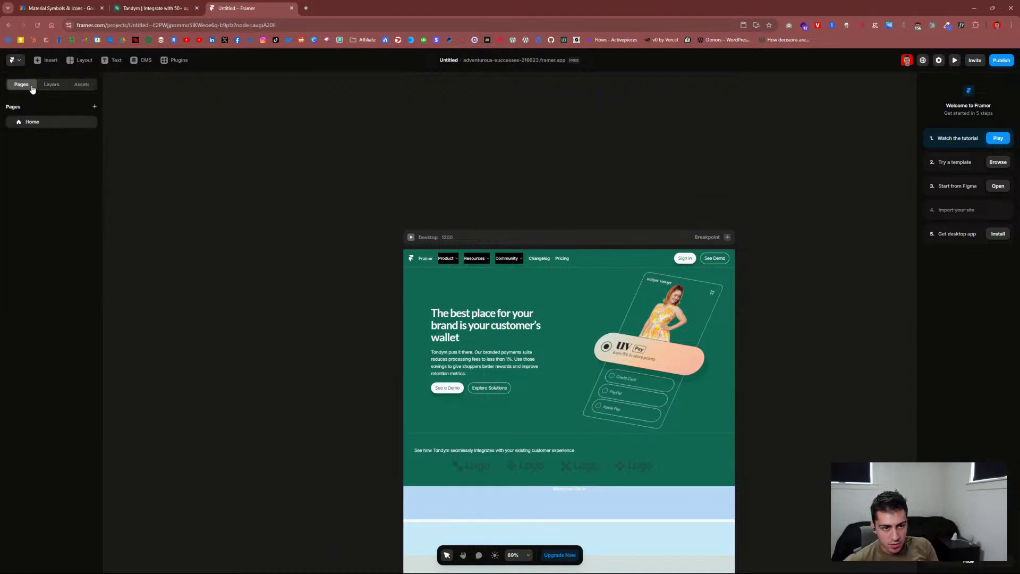
pyautogui.click(95, 109)
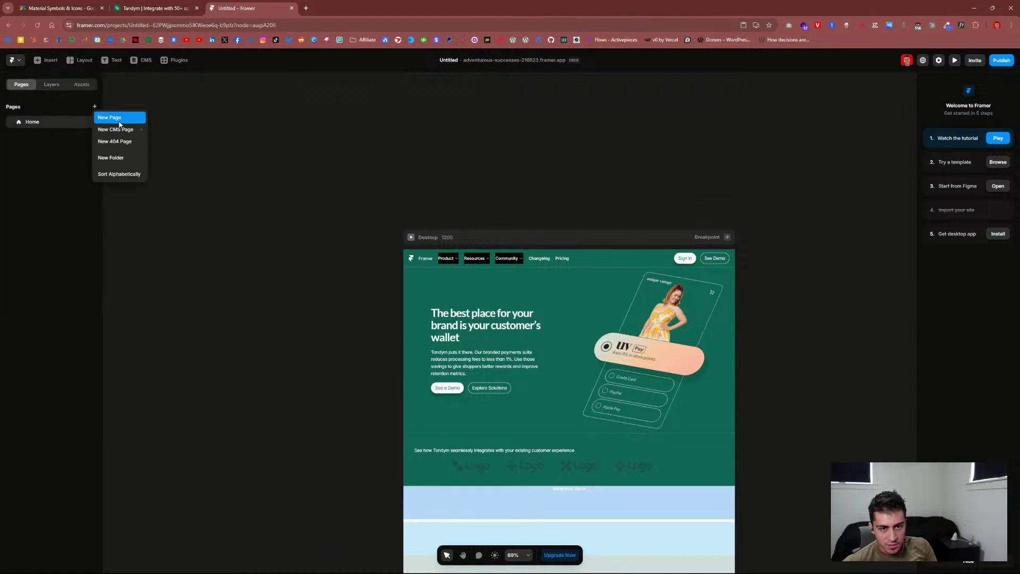
pyautogui.moveTo(128, 130)
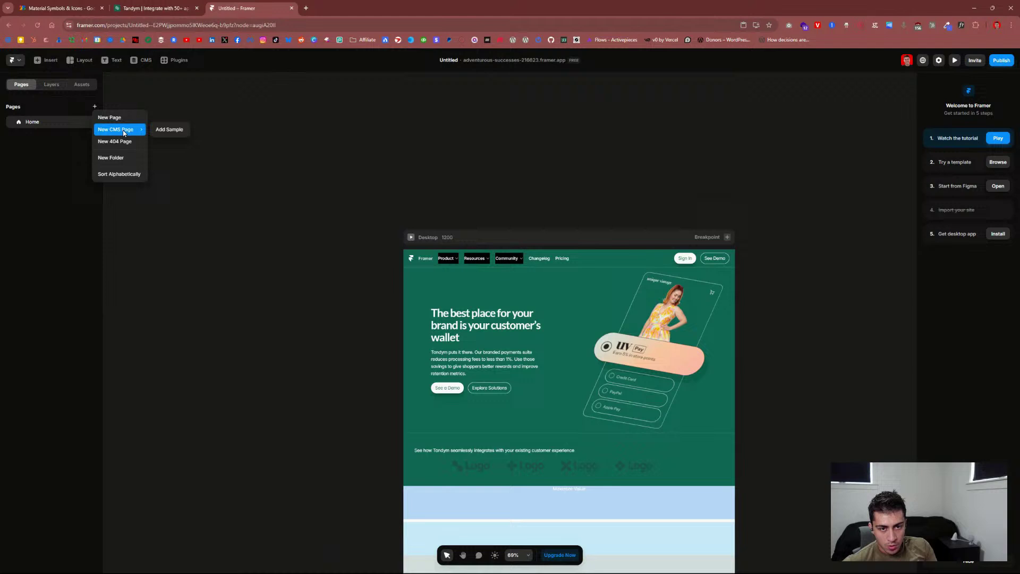
pyautogui.click(169, 132)
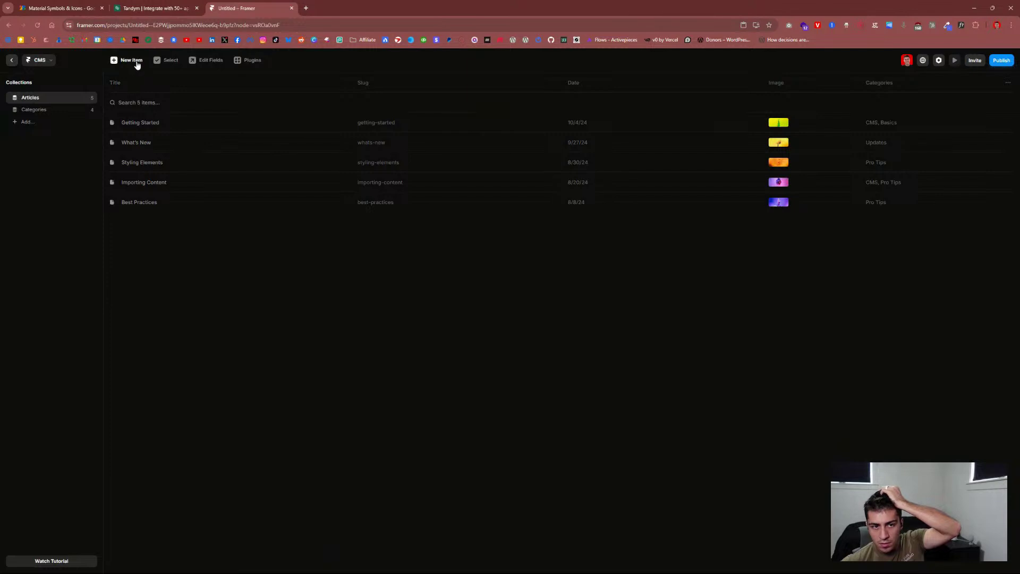
# Step: Review the Categories and Articles collections in the CMS and return to the /blog page canvas
pyautogui.click(53, 109)
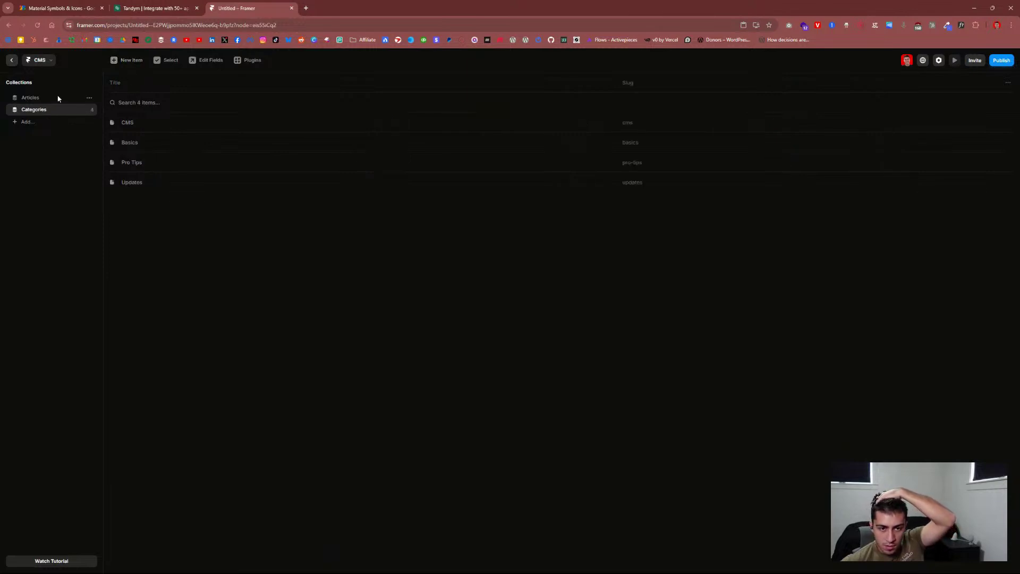
pyautogui.click(57, 98)
pyautogui.click(33, 60)
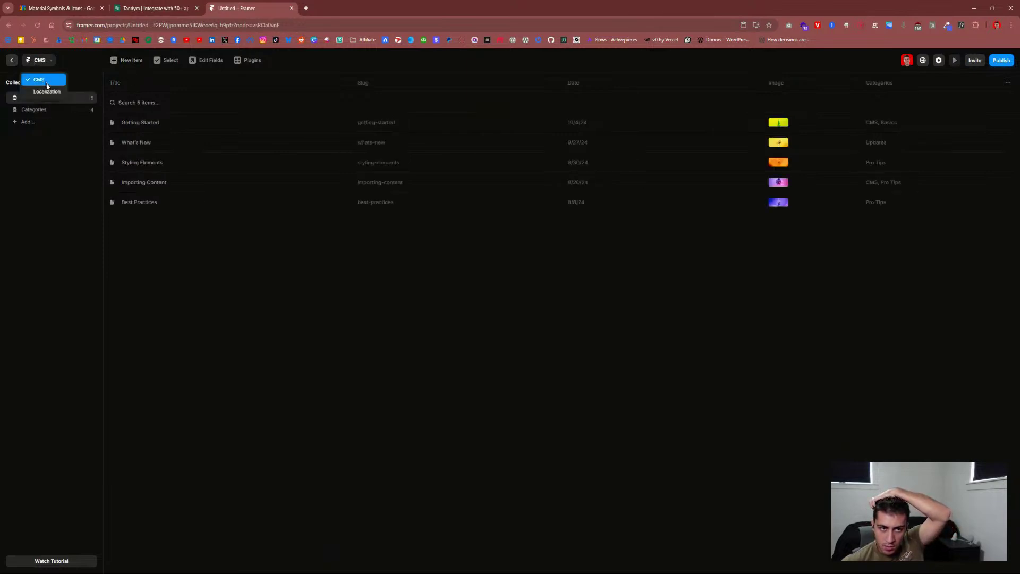
pyautogui.click(17, 63)
pyautogui.click(16, 62)
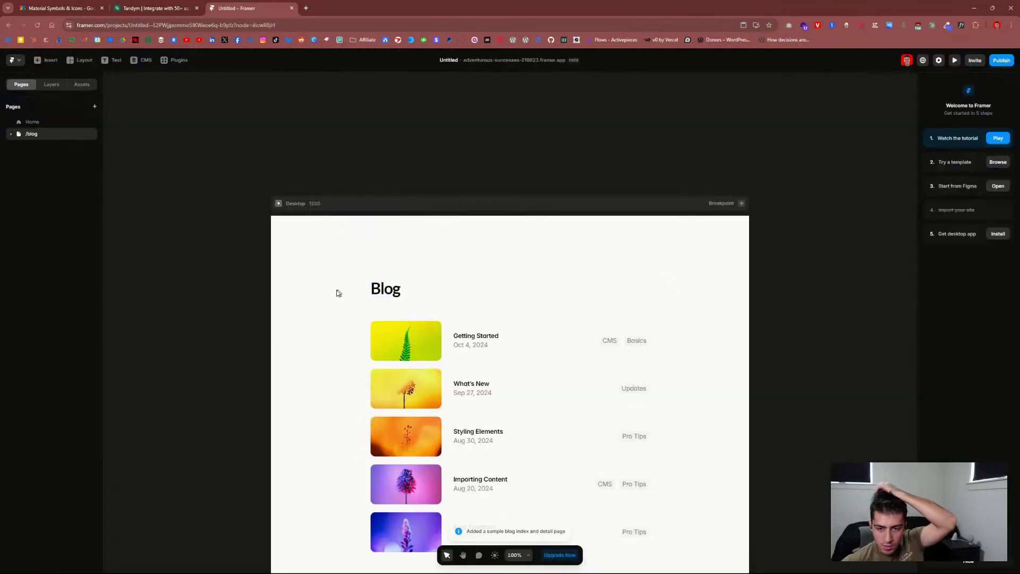
# Step: Publish the update with the new blog page and open the live site
pyautogui.scroll(-3, 200, 308)
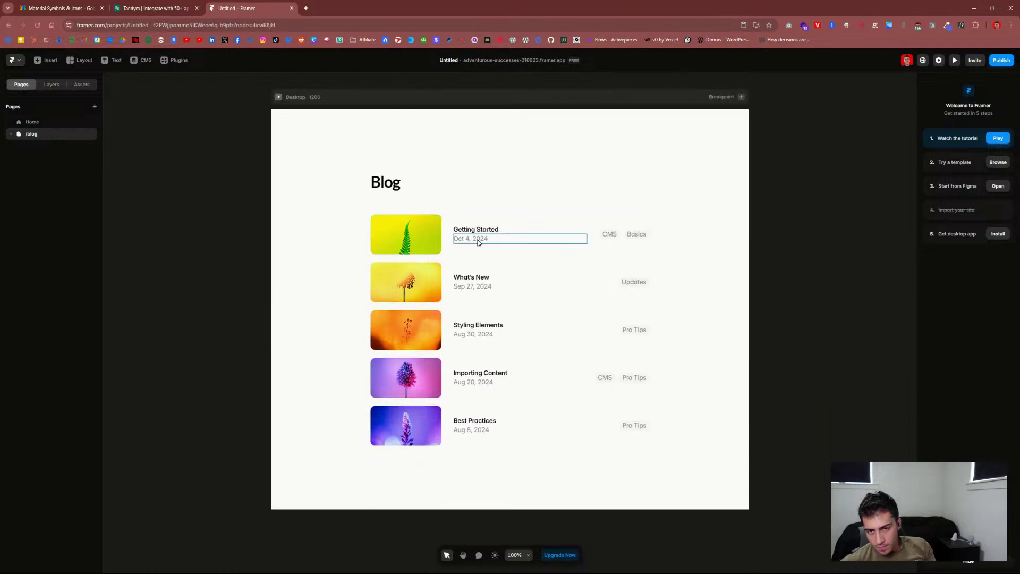
pyautogui.click(1004, 62)
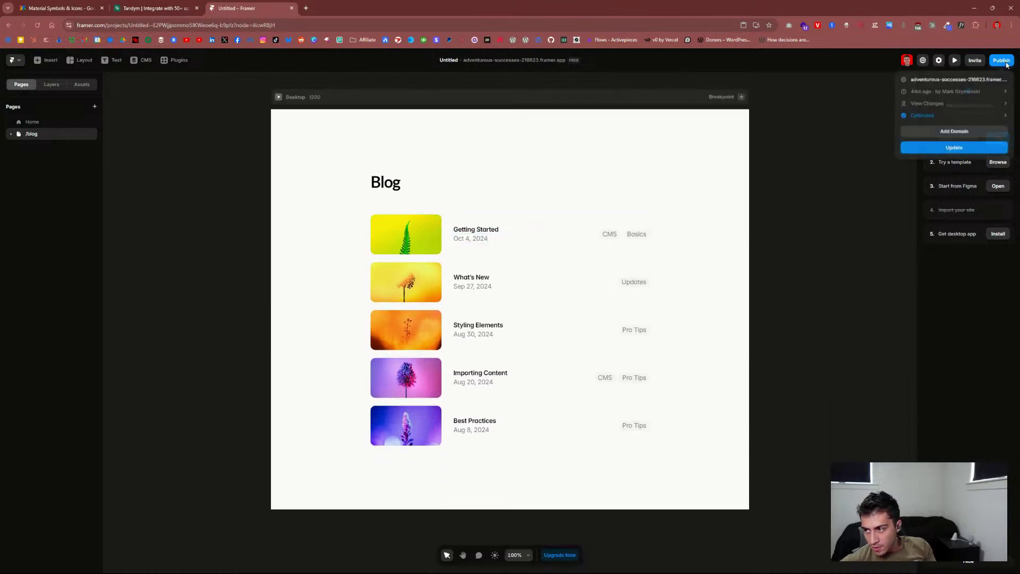
pyautogui.click(947, 148)
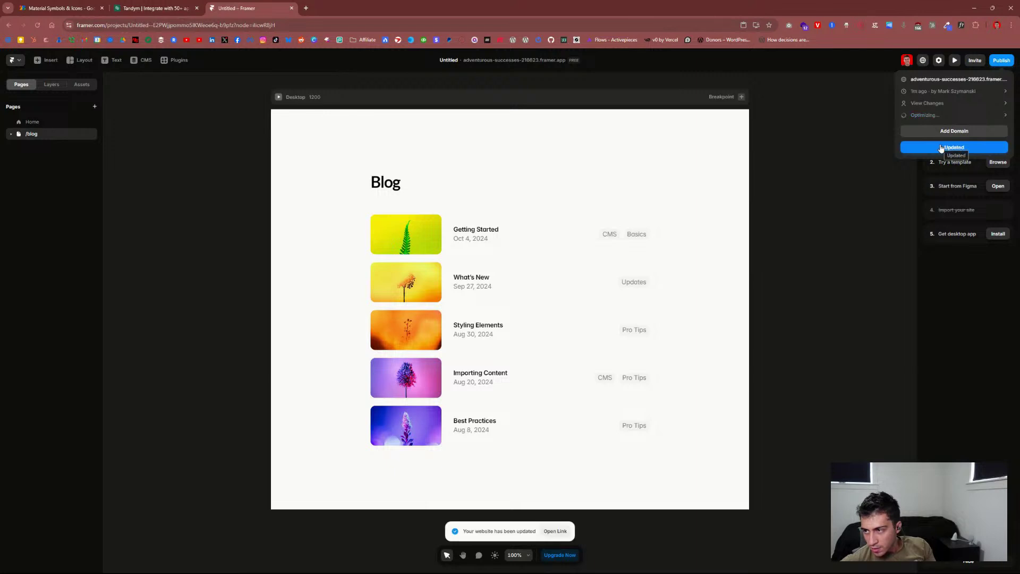
pyautogui.click(951, 81)
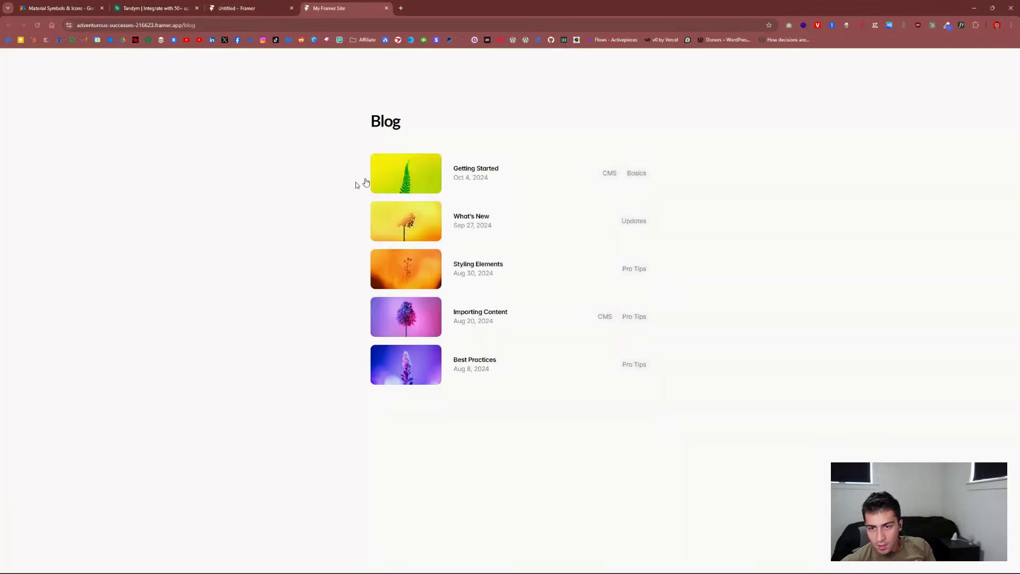
# Step: Load the live site's home page by removing /blog from the address
pyautogui.click(211, 25)
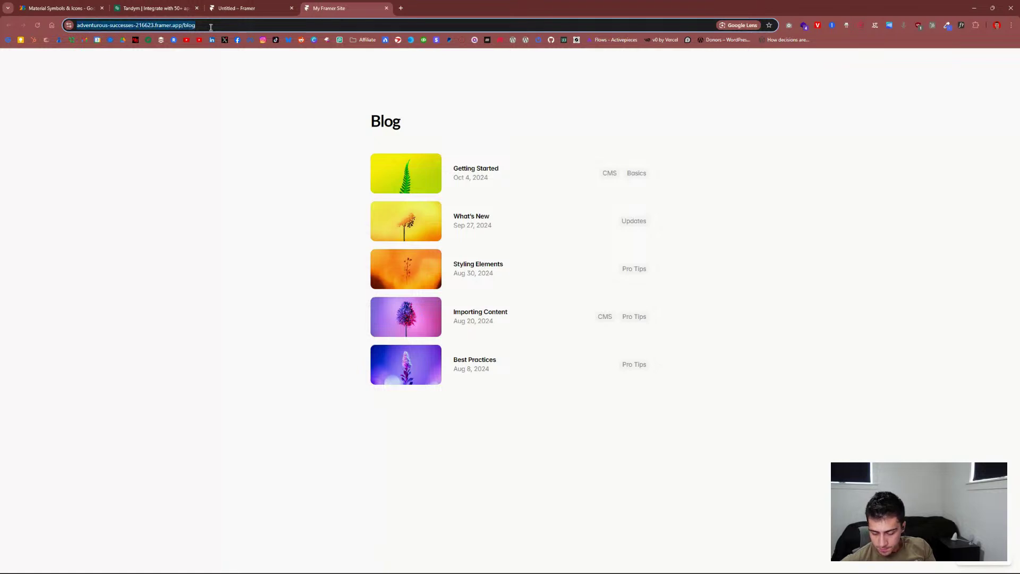
pyautogui.click(211, 25)
pyautogui.press('Delete')
pyautogui.press('Delete')
pyautogui.press('Delete')
pyautogui.press('BackSpace')
pyautogui.press('Return')
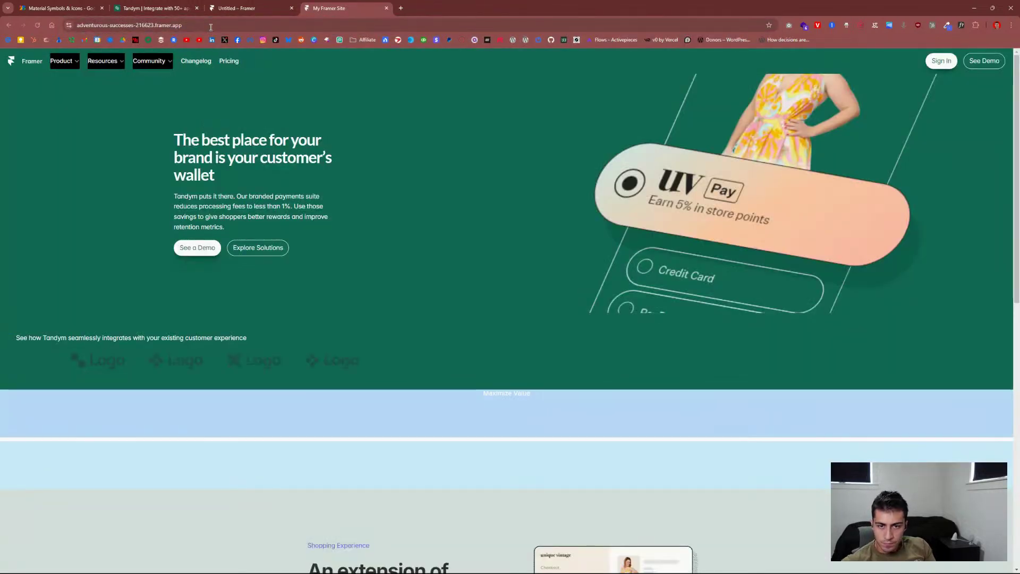
# Step: Look through the live home page from the hero section down to the feature sections and back up
pyautogui.scroll(-10, 342, 159)
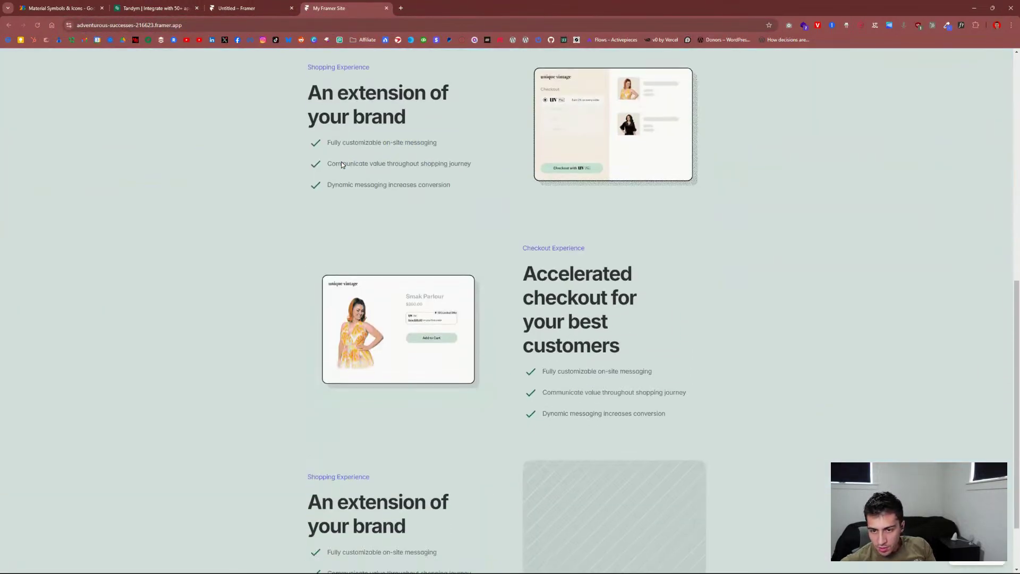
pyautogui.scroll(10, 342, 165)
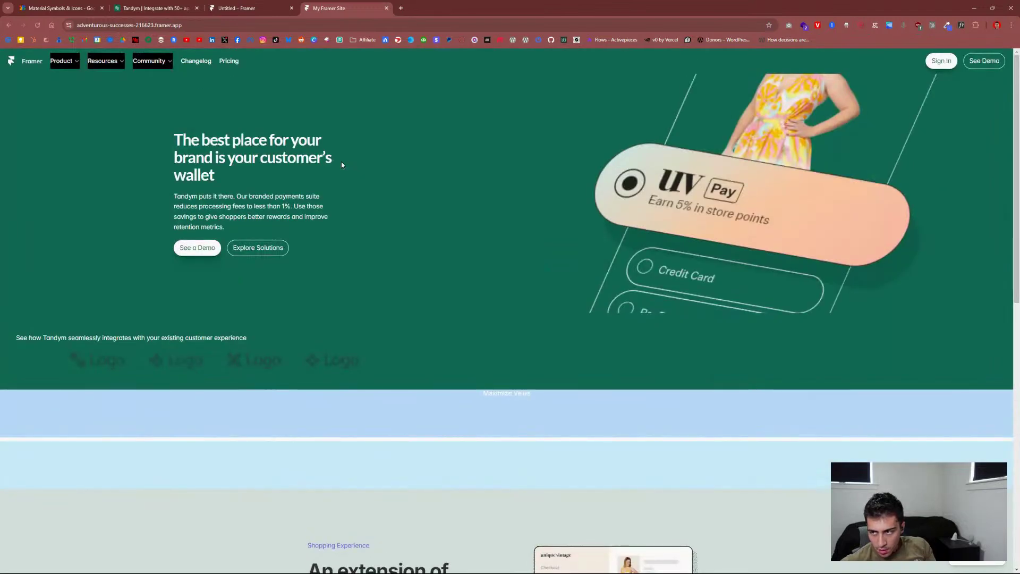
pyautogui.scroll(-1, 342, 165)
pyautogui.scroll(1, 342, 165)
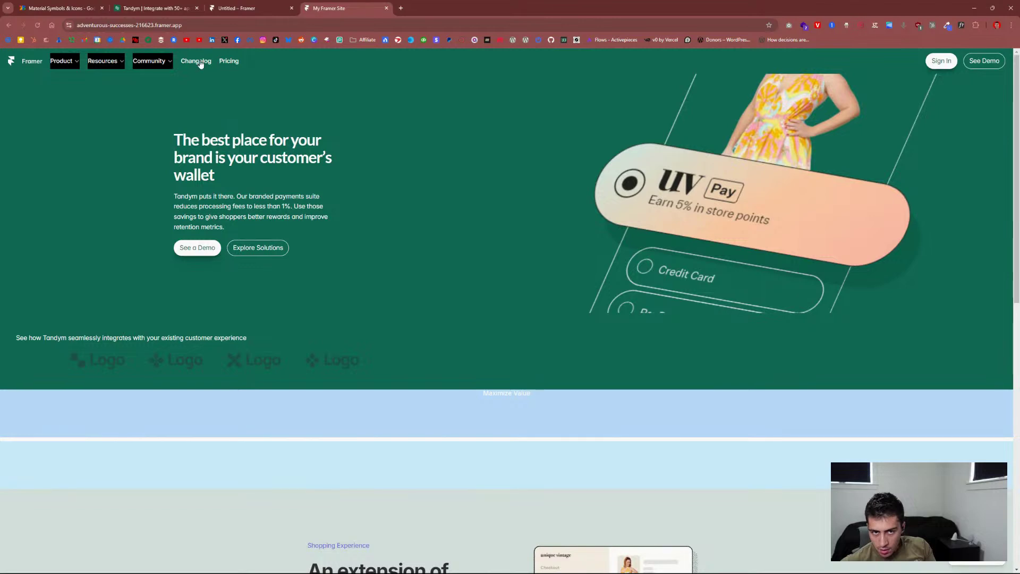
pyautogui.scroll(-3, 264, 143)
pyautogui.scroll(-7, 265, 143)
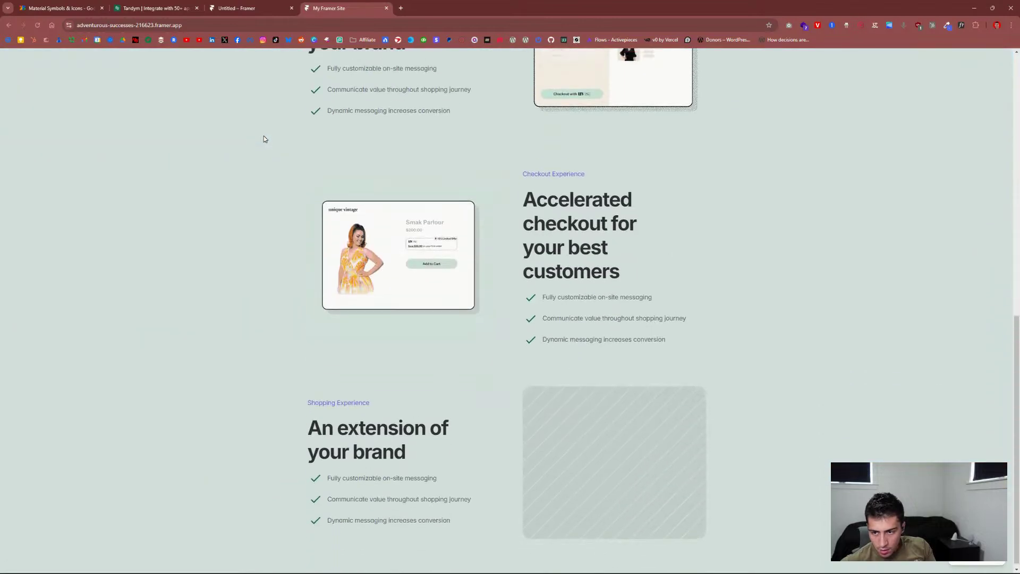
pyautogui.scroll(10, 264, 137)
# Step: View the Getting Started and What's New posts from the live blog page, returning to the blog list after each
pyautogui.click(278, 13)
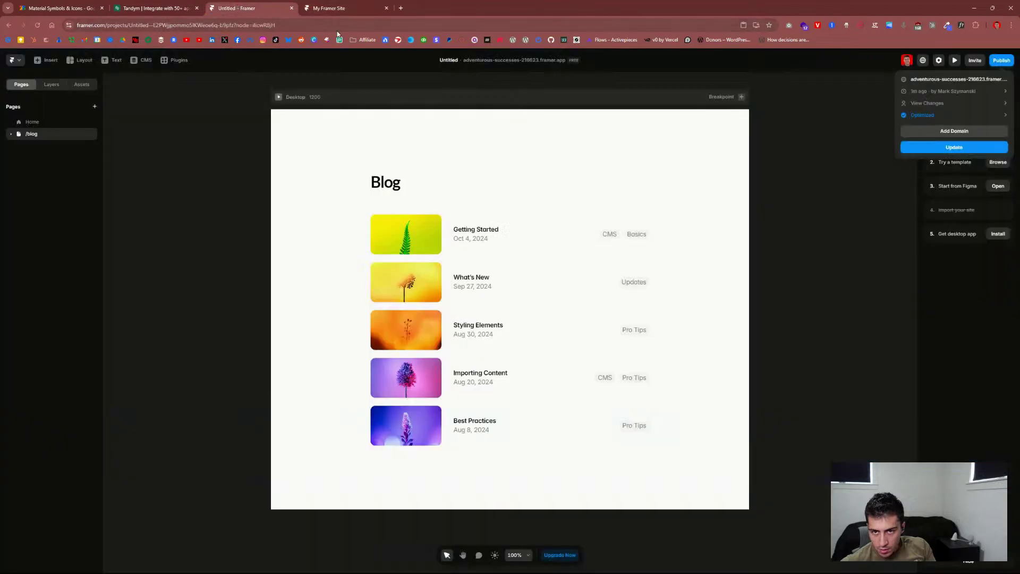
pyautogui.click(334, 9)
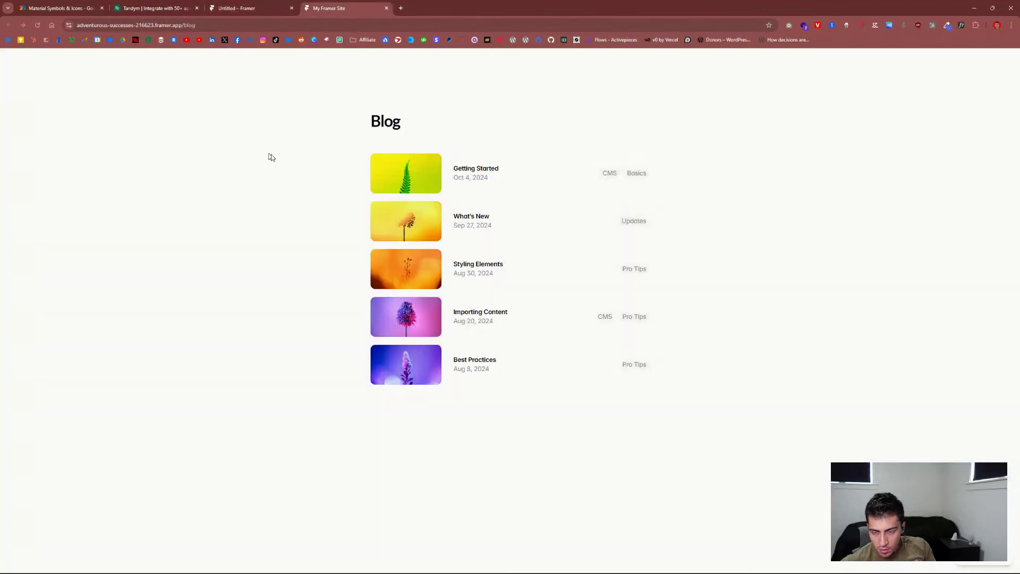
pyautogui.click(472, 168)
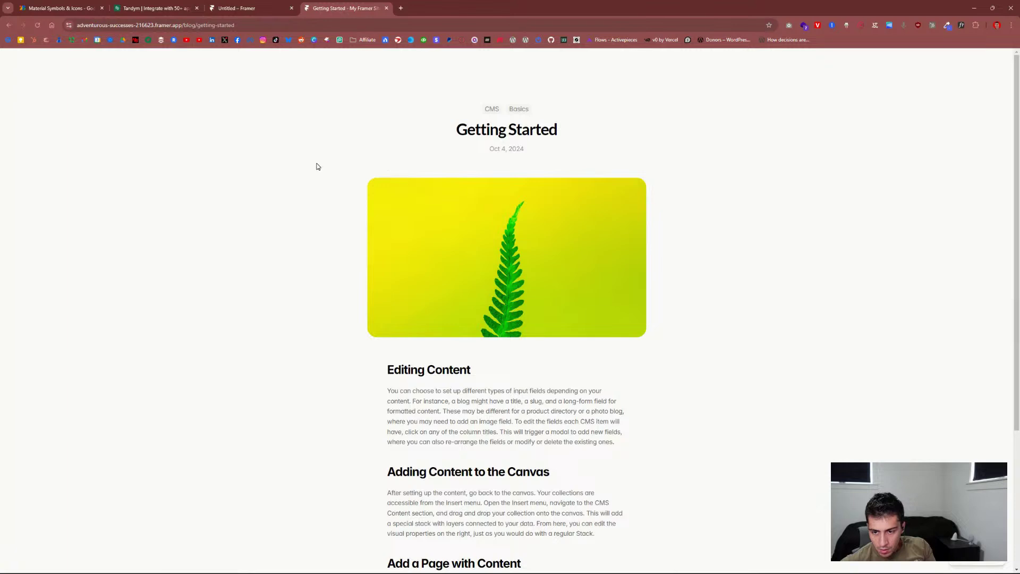
pyautogui.hotkey('alt', 'Left')
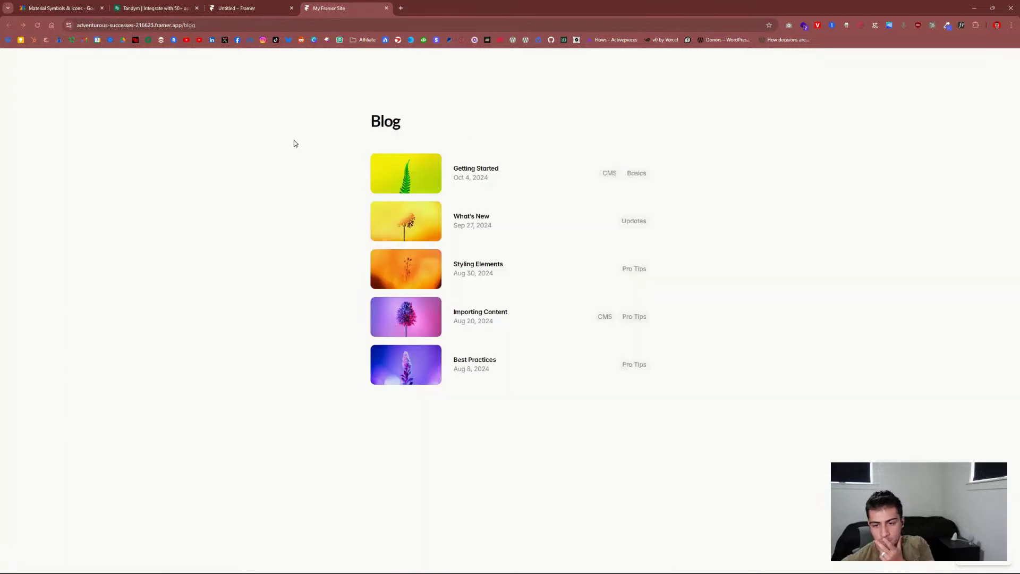
pyautogui.click(407, 204)
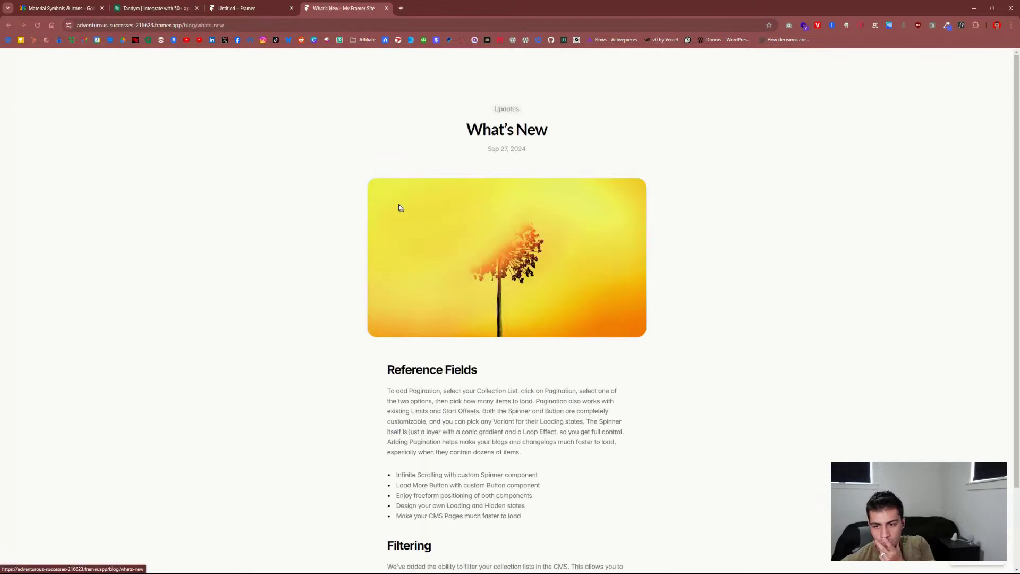
pyautogui.hotkey('alt', 'Left')
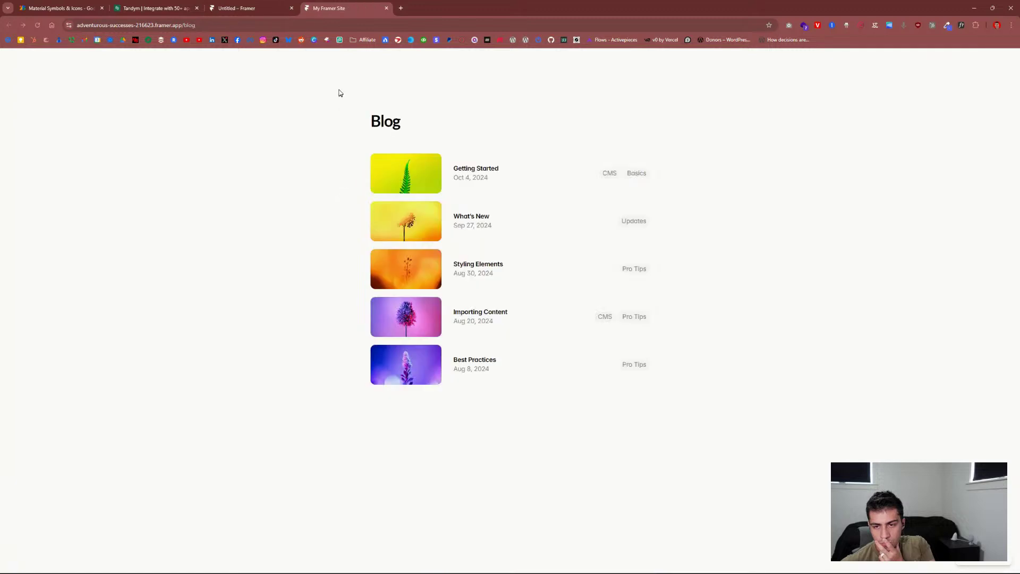
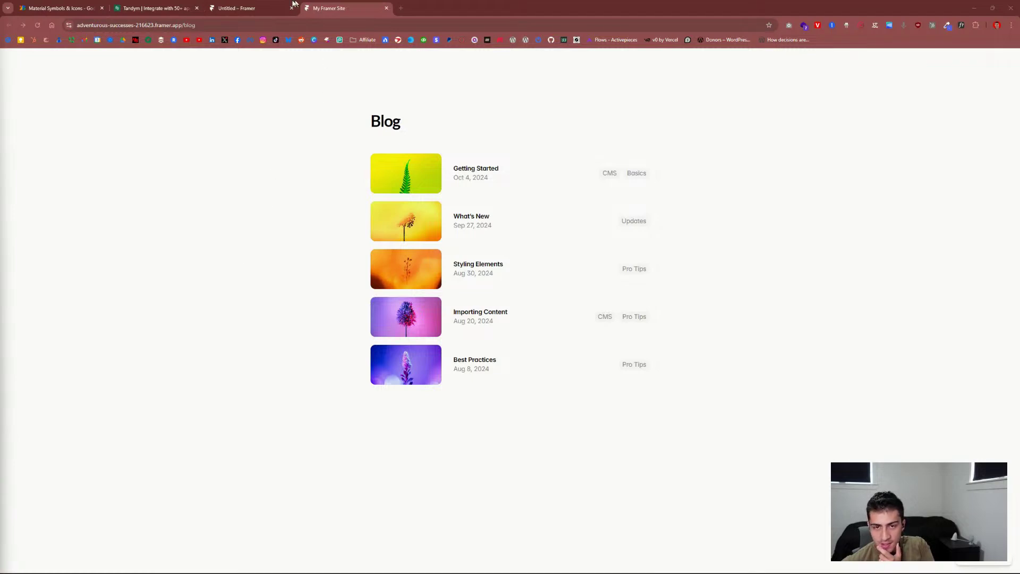
# Step: Switch back to the Framer project and examine the /blog page's Content, Blog, Articles, Article and Image layers
pyautogui.click(253, 9)
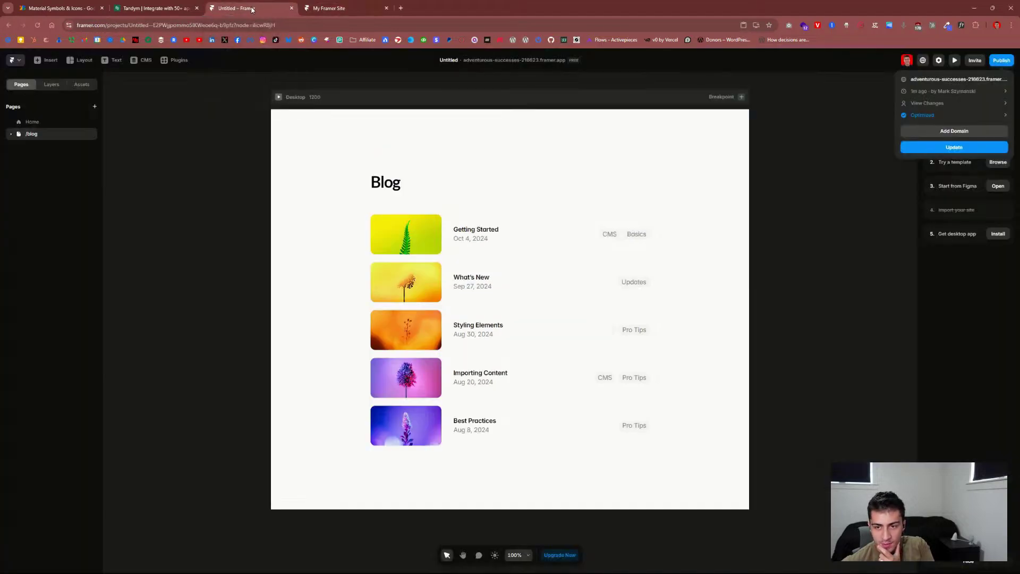
pyautogui.click(418, 227)
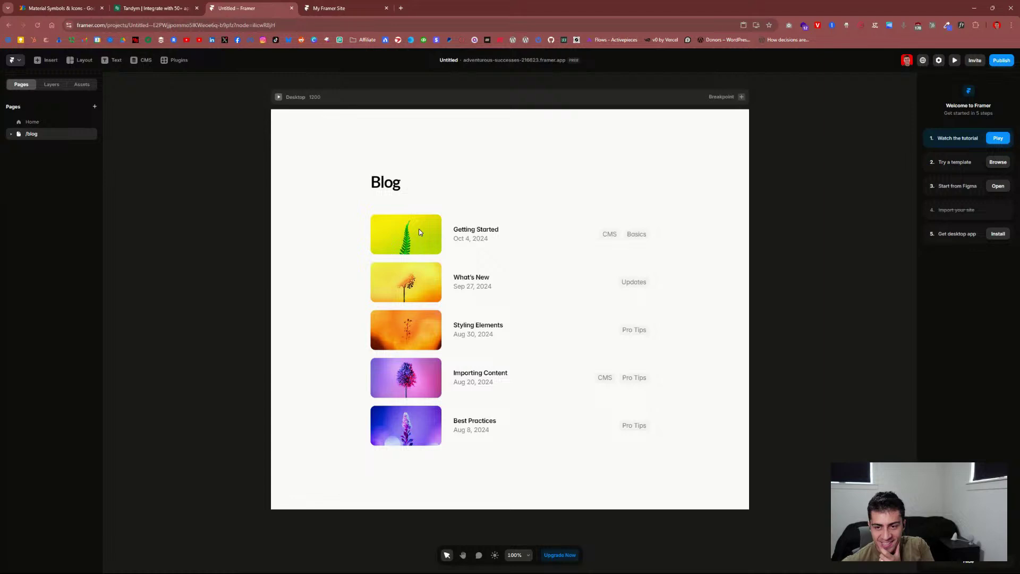
pyautogui.click(463, 224)
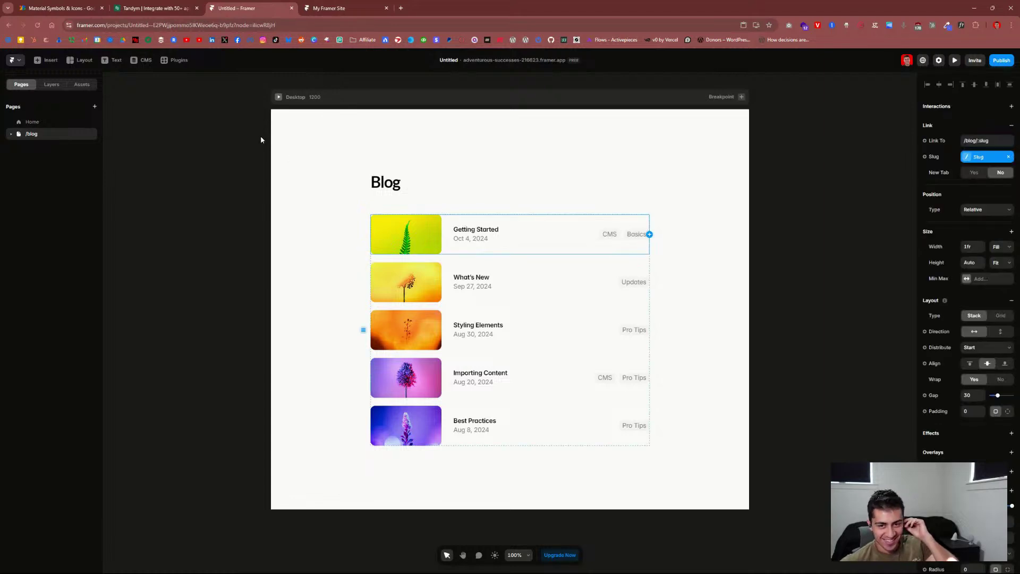
pyautogui.click(53, 86)
pyautogui.click(45, 148)
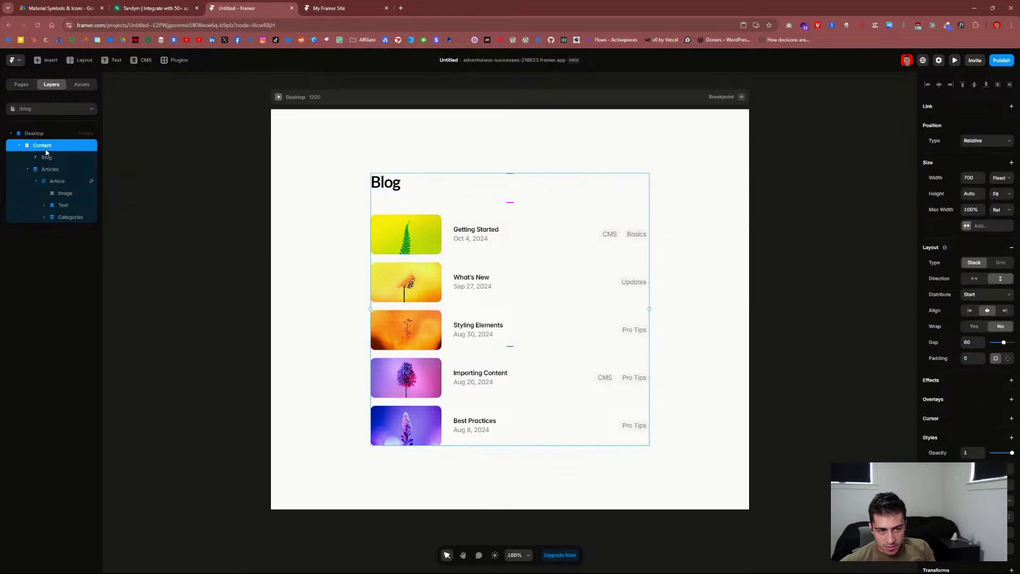
pyautogui.click(46, 156)
pyautogui.click(59, 169)
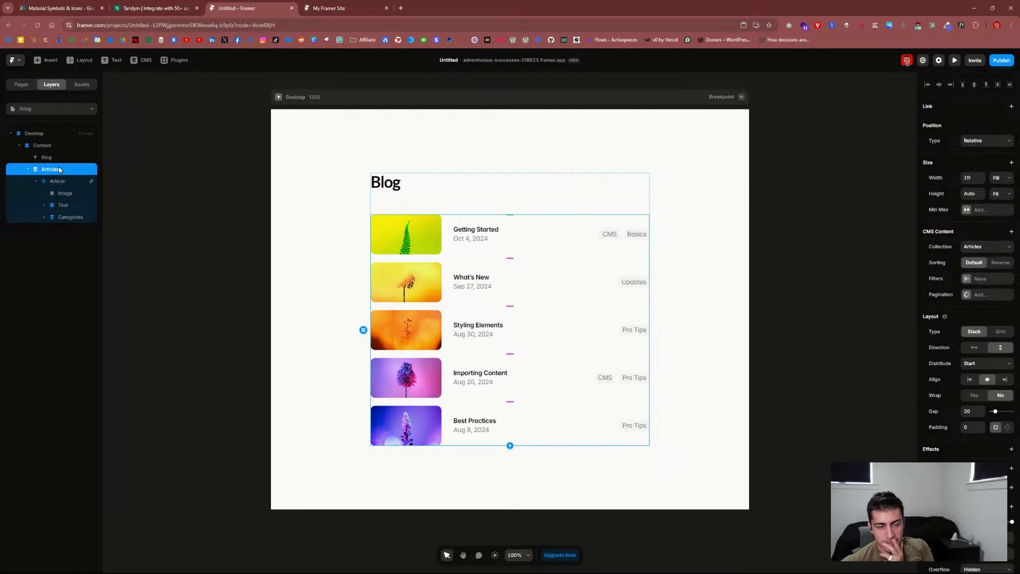
pyautogui.click(64, 184)
pyautogui.click(66, 192)
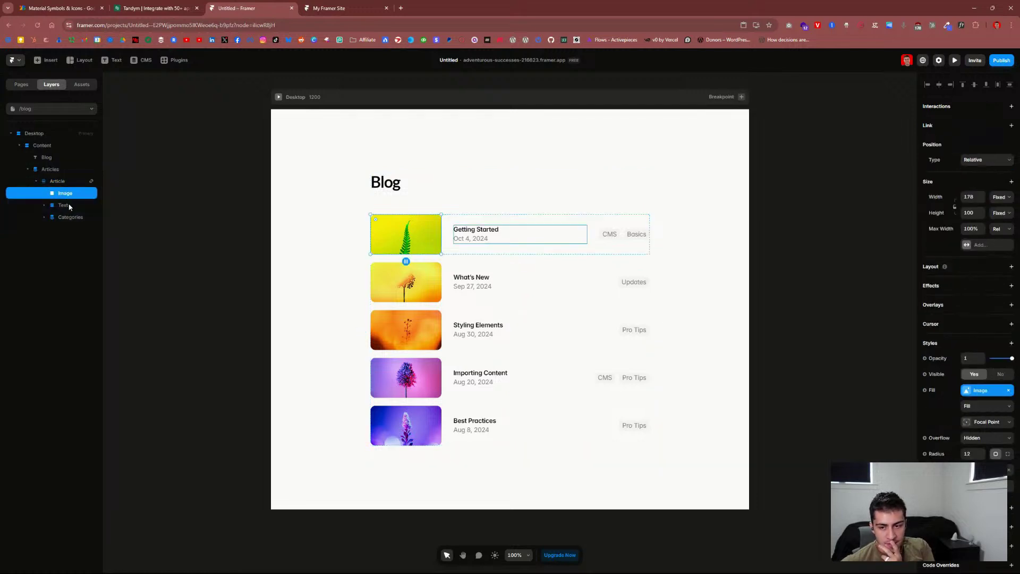
pyautogui.click(63, 182)
pyautogui.click(60, 171)
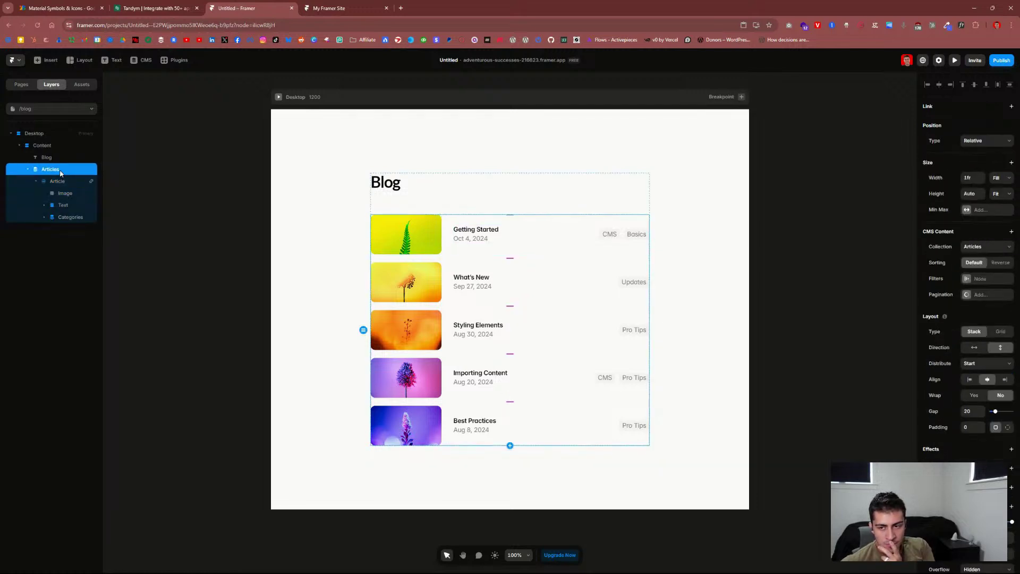
# Step: Check the actions available for the Articles layer and inspect the settings of the Article, Image, Text and Categories layers
pyautogui.rightClick(61, 173)
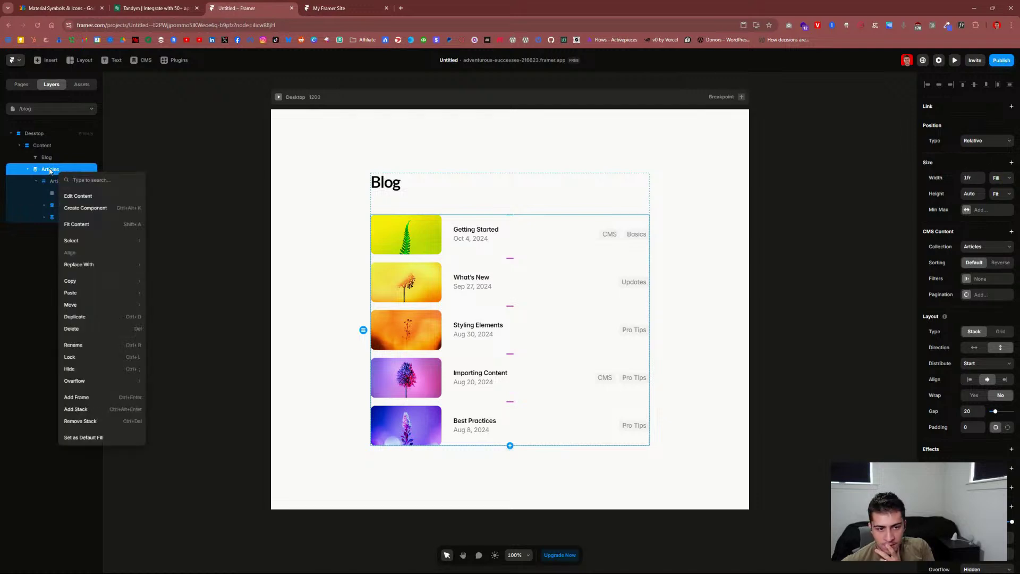
pyautogui.press('Escape')
pyautogui.click(70, 183)
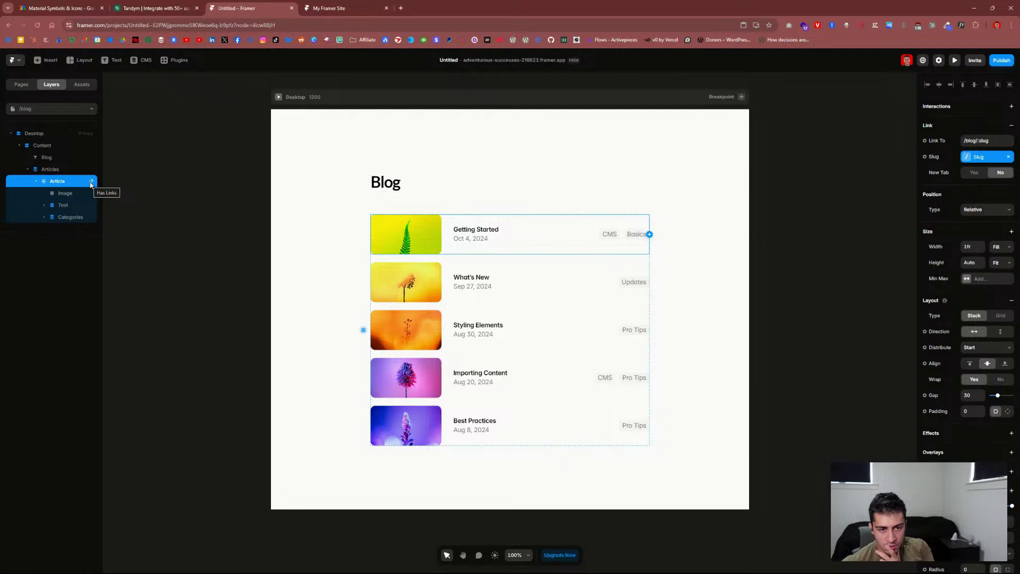
pyautogui.click(58, 193)
pyautogui.click(66, 206)
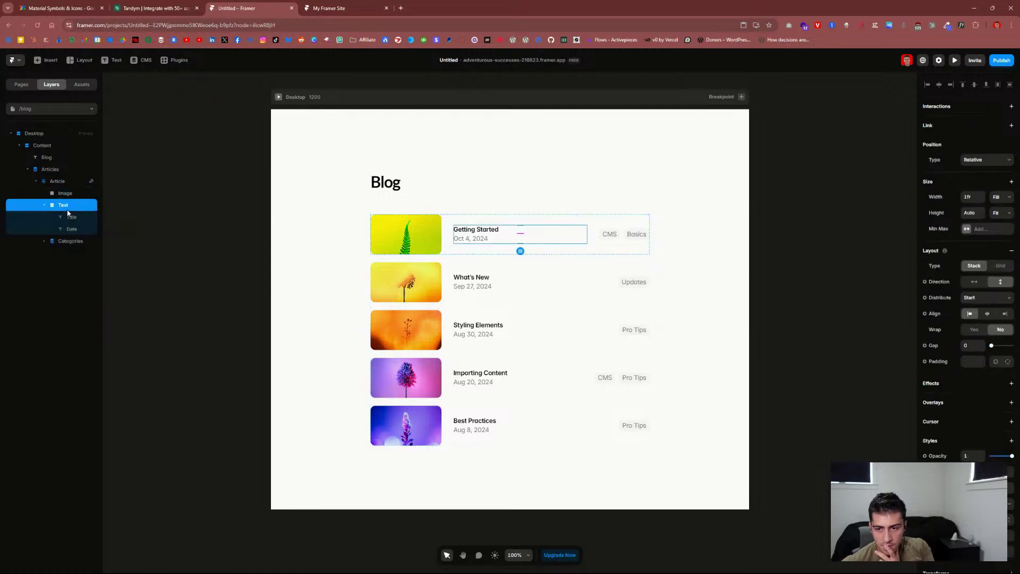
pyautogui.click(69, 242)
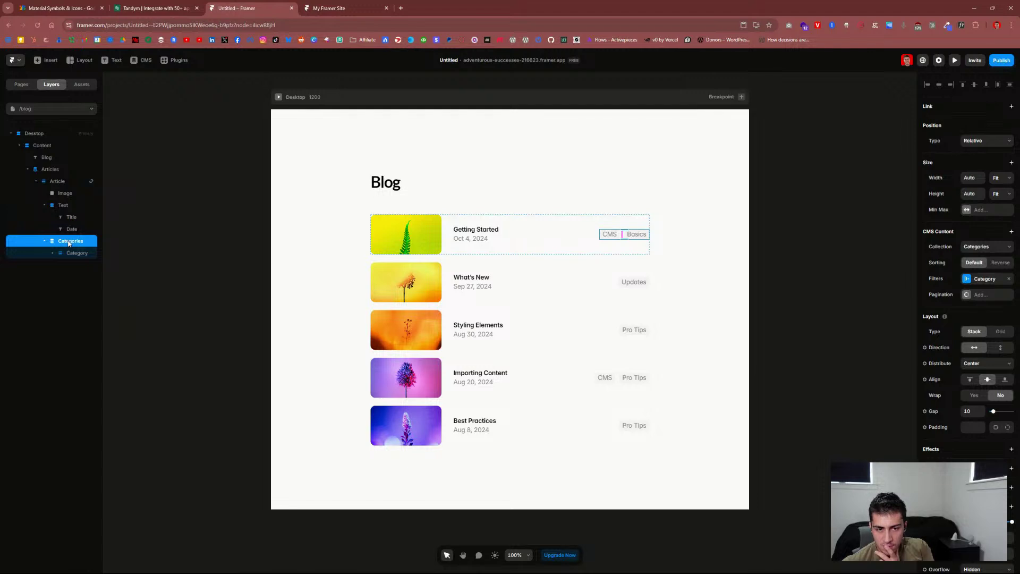
# Step: Inspect the collection and layout settings of the Articles and Content layers on the /blog page
pyautogui.click(59, 169)
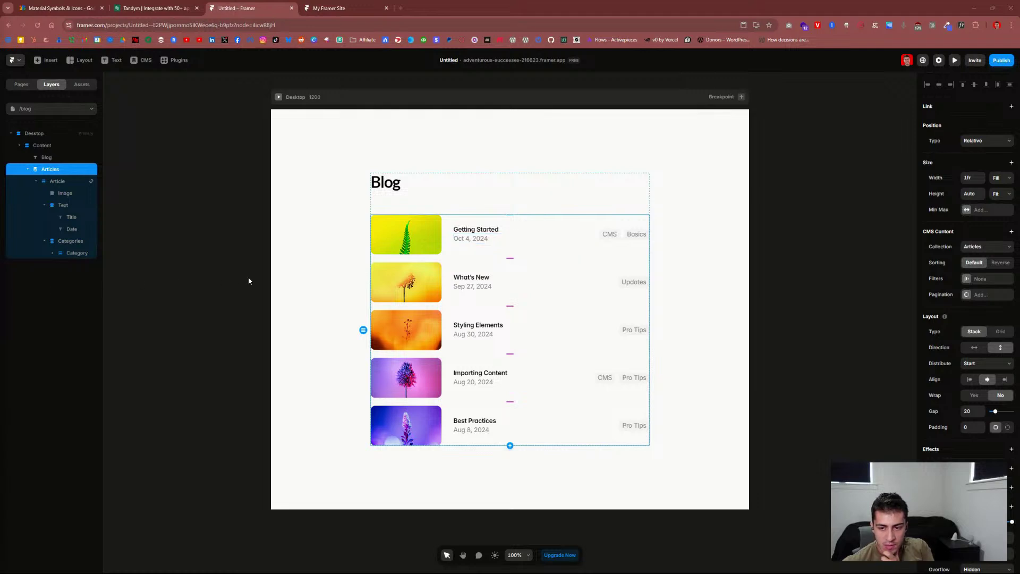
pyautogui.click(220, 275)
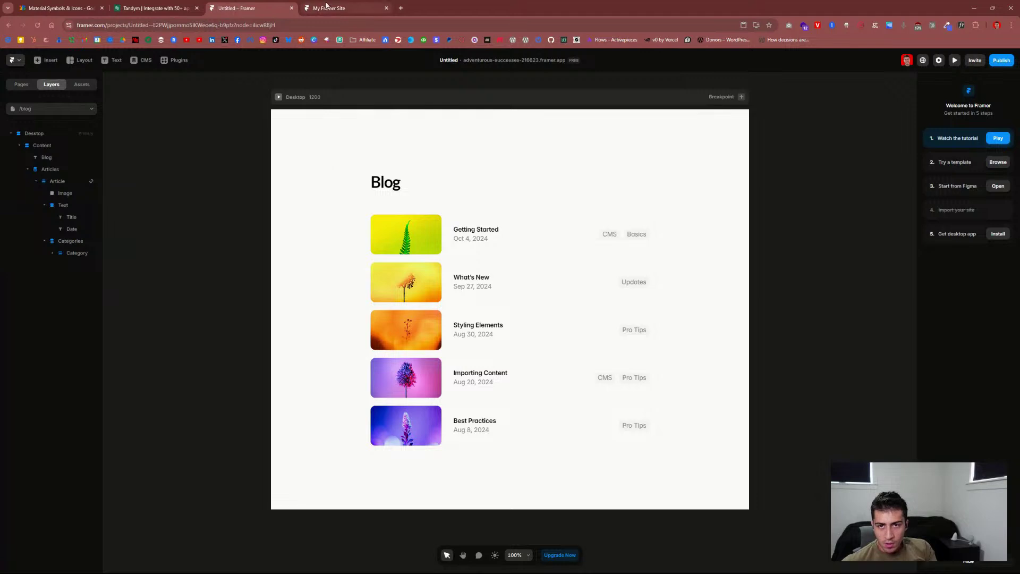
pyautogui.scroll(-1, 228, 202)
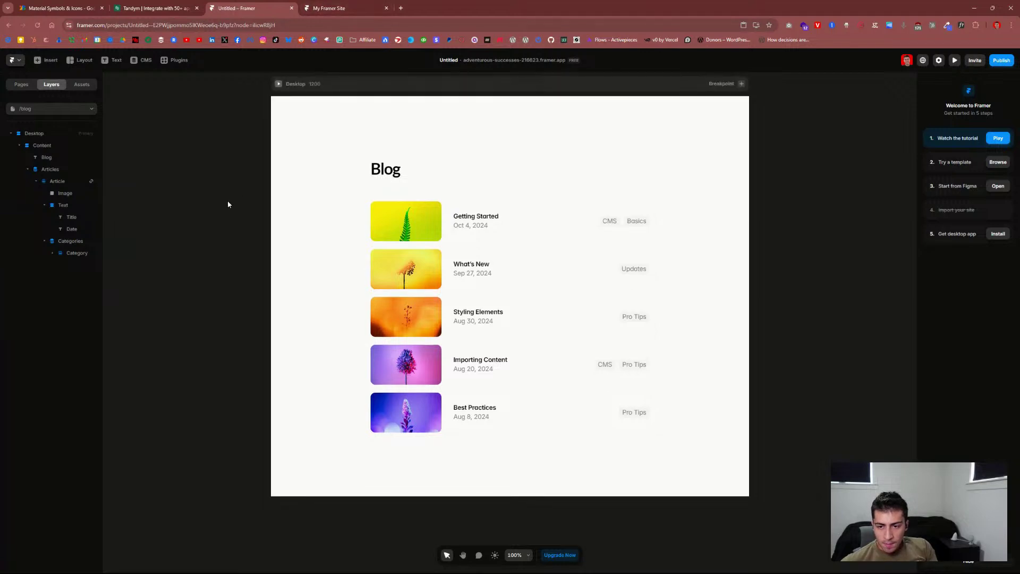
pyautogui.scroll(1, 228, 204)
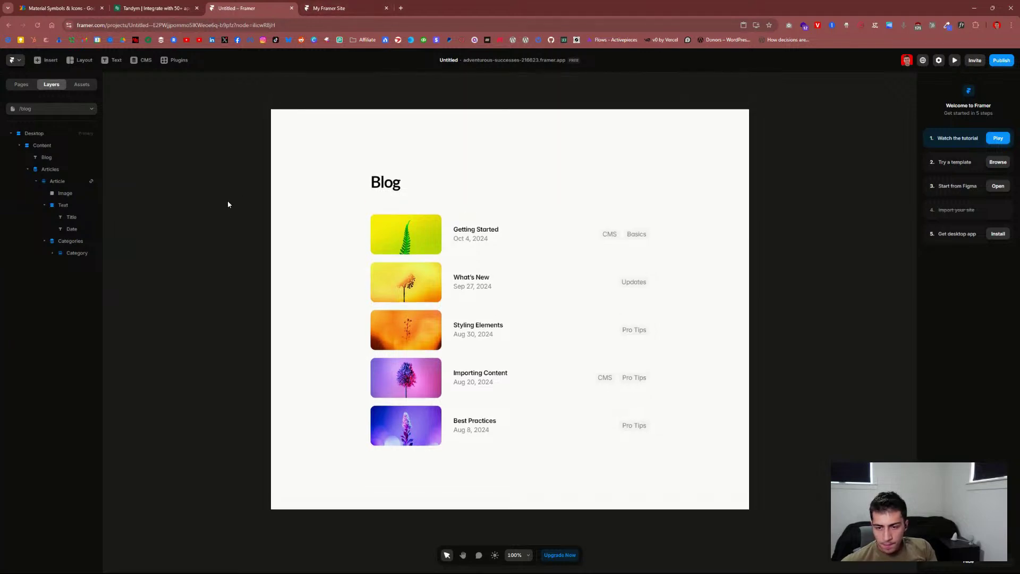
pyautogui.click(47, 148)
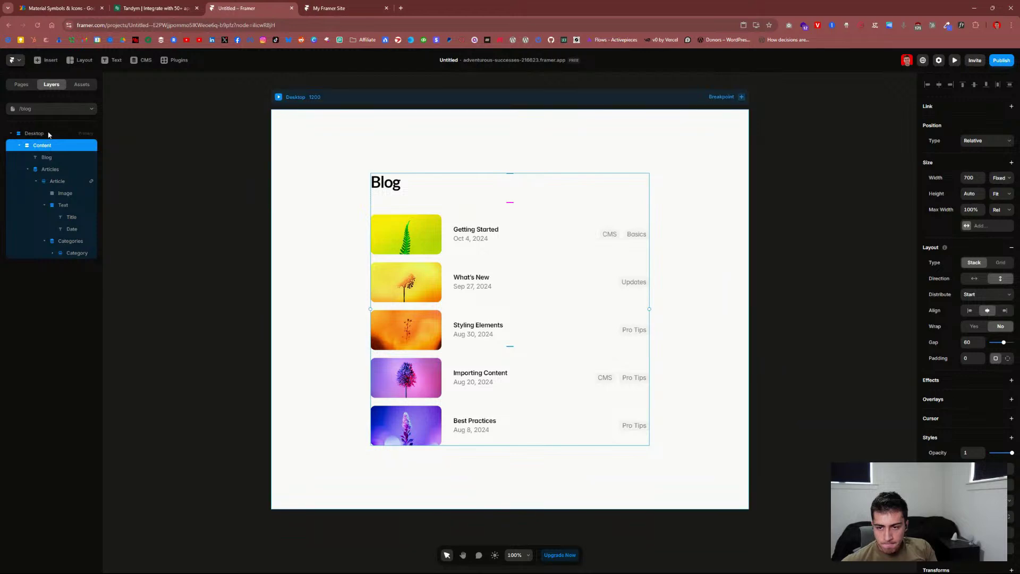
# Step: Open the CMS and create a new collection named Tools
pyautogui.click(141, 60)
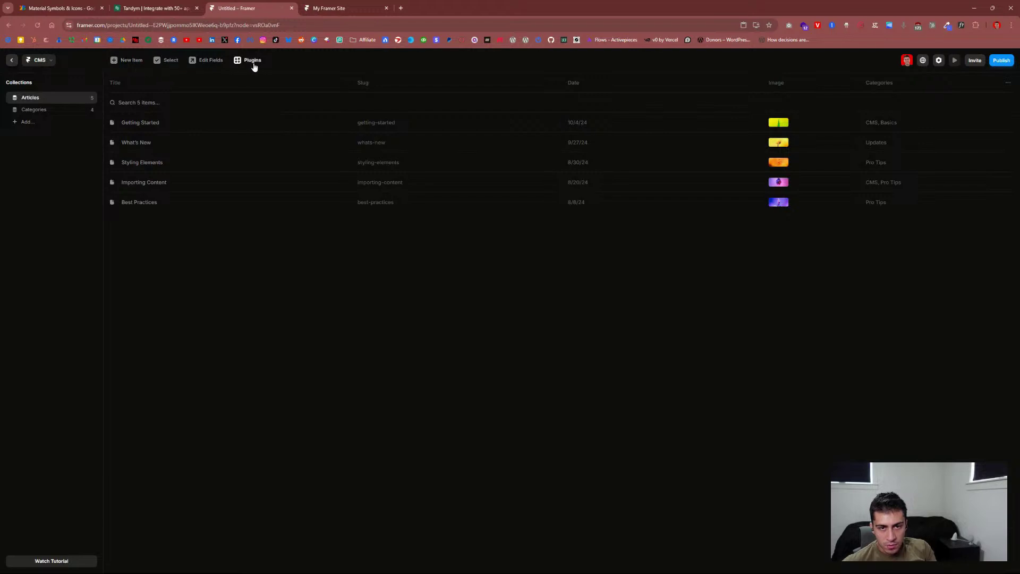
pyautogui.click(27, 122)
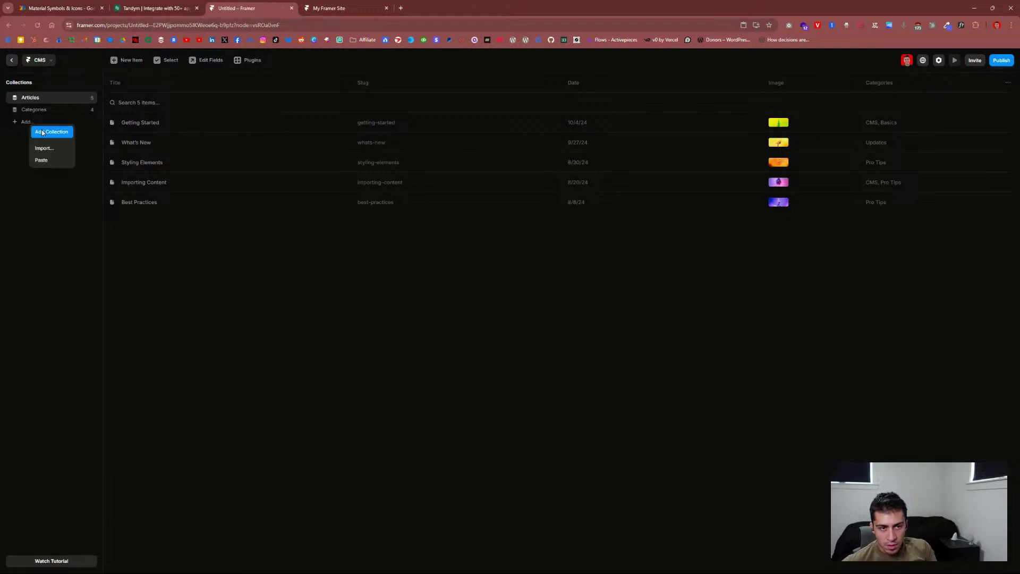
pyautogui.click(42, 133)
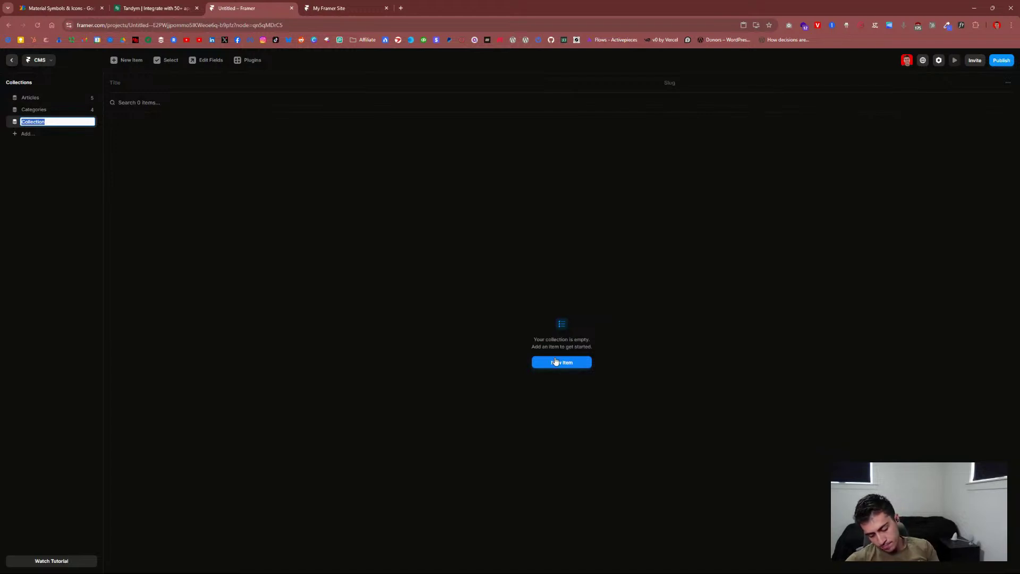
pyautogui.write('Tools')
pyautogui.press('Return')
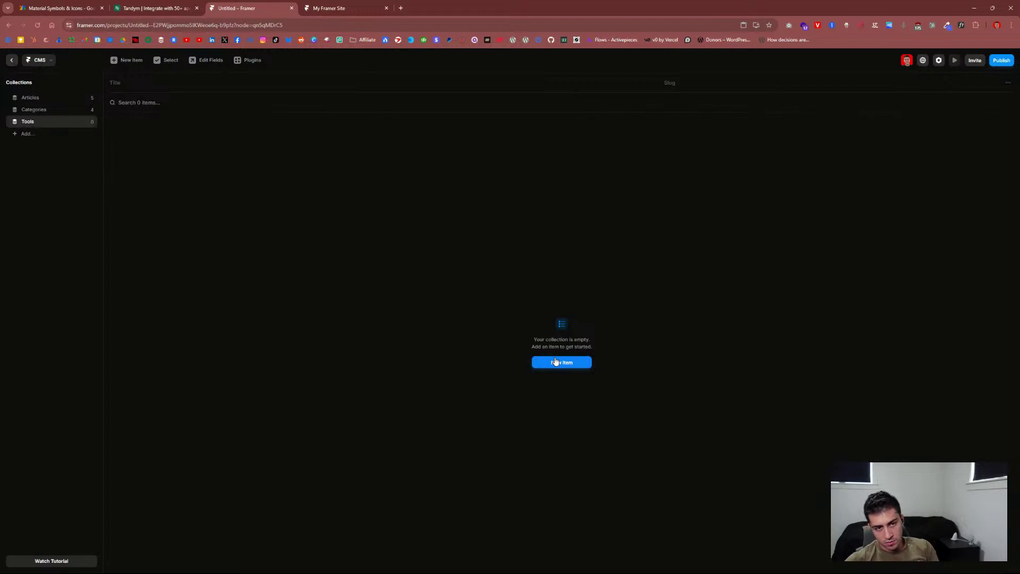
# Step: Start a new item in the Tools collection with the title Framer, keeping the automatic slug
pyautogui.click(575, 361)
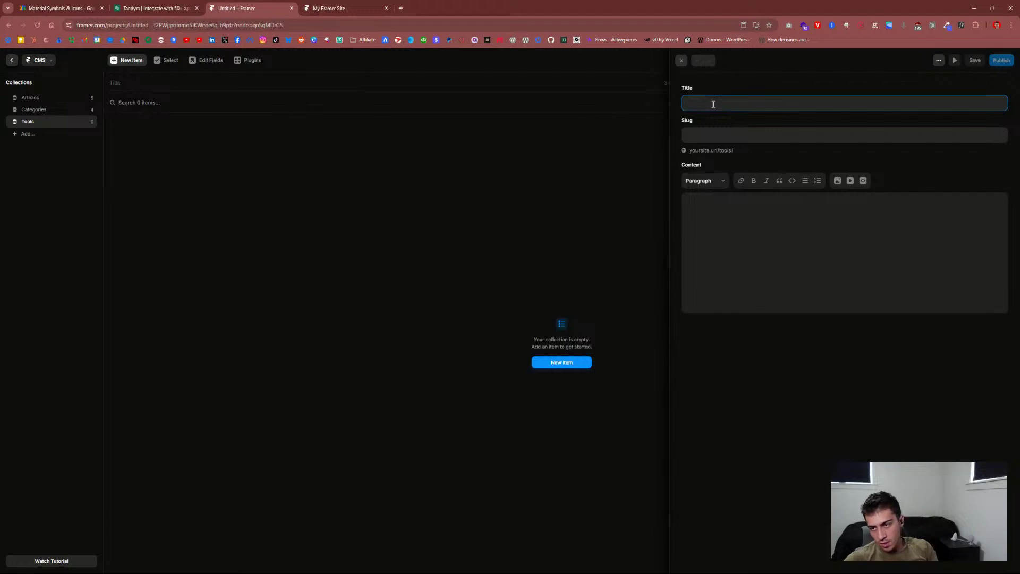
pyautogui.write('Framer')
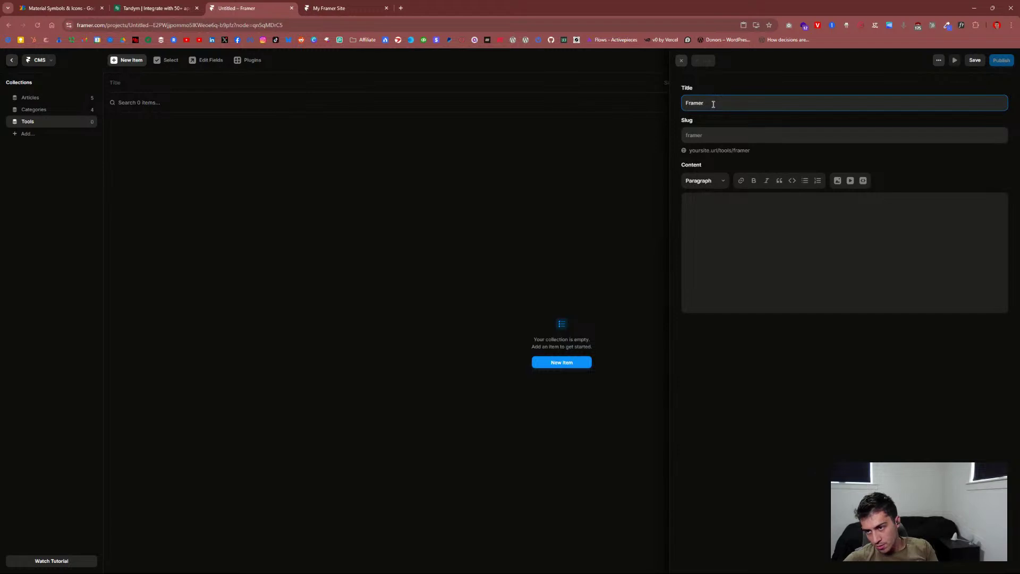
pyautogui.press('Tab')
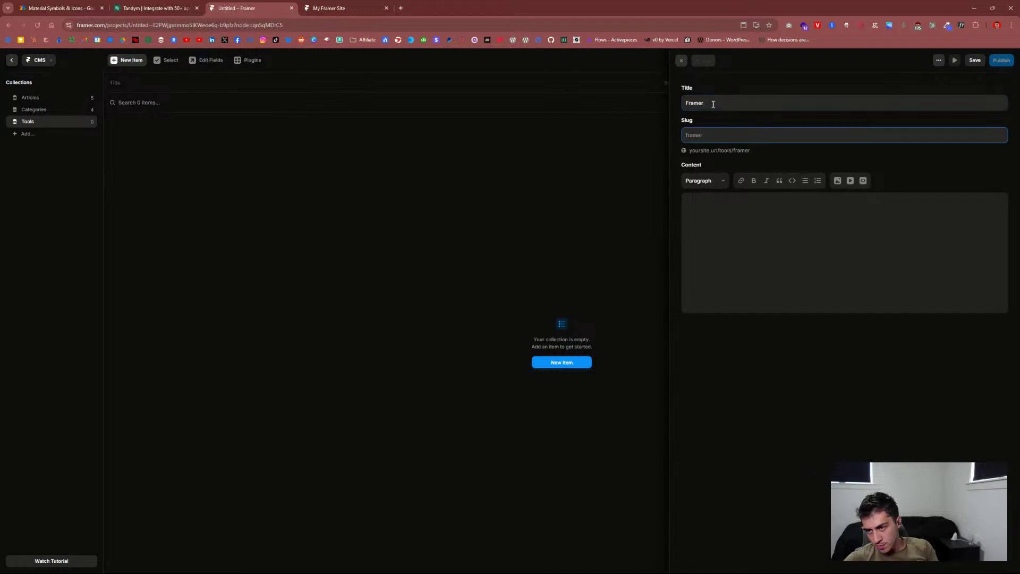
pyautogui.press('Tab')
pyautogui.press('Tab')
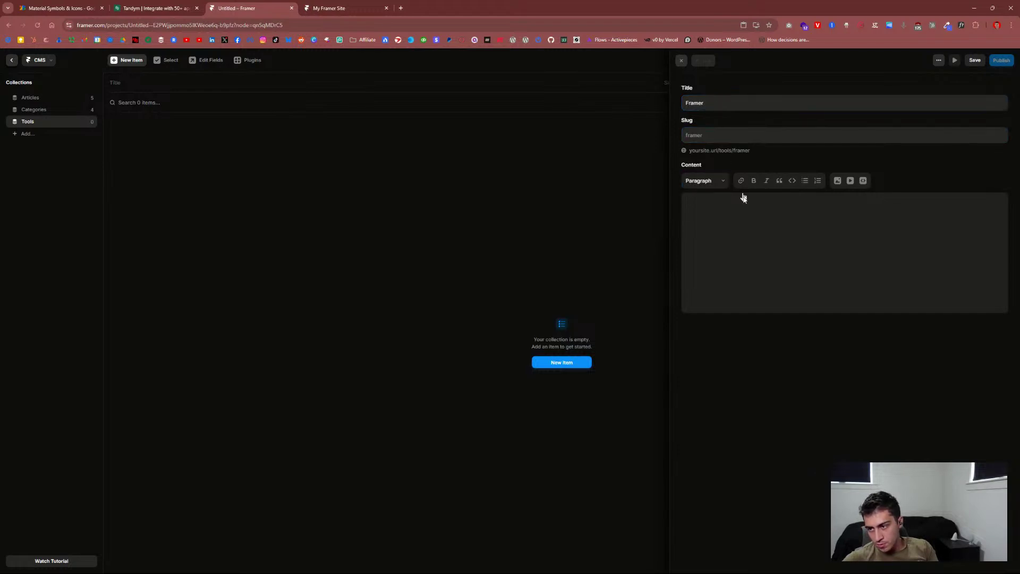
# Step: Write "It's a tool..." as the Framer item's content, then save and close the item
pyautogui.click(744, 222)
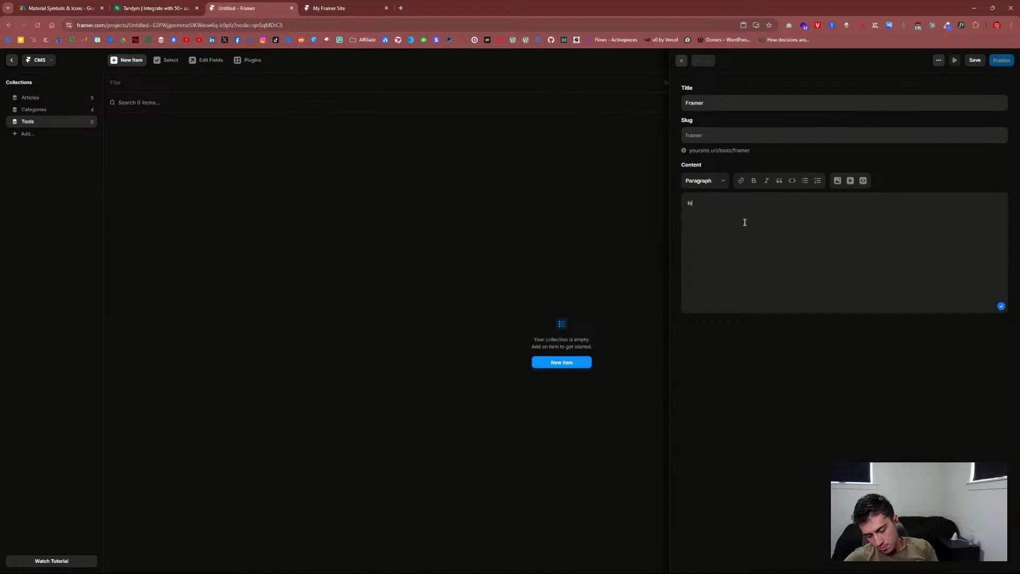
pyautogui.write('Is a tool.')
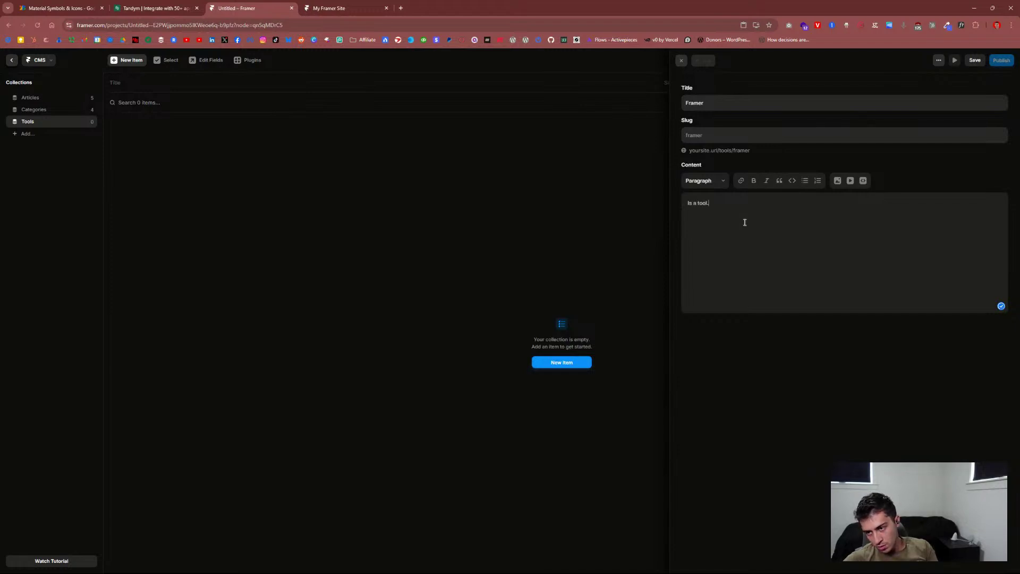
pyautogui.write("t'")
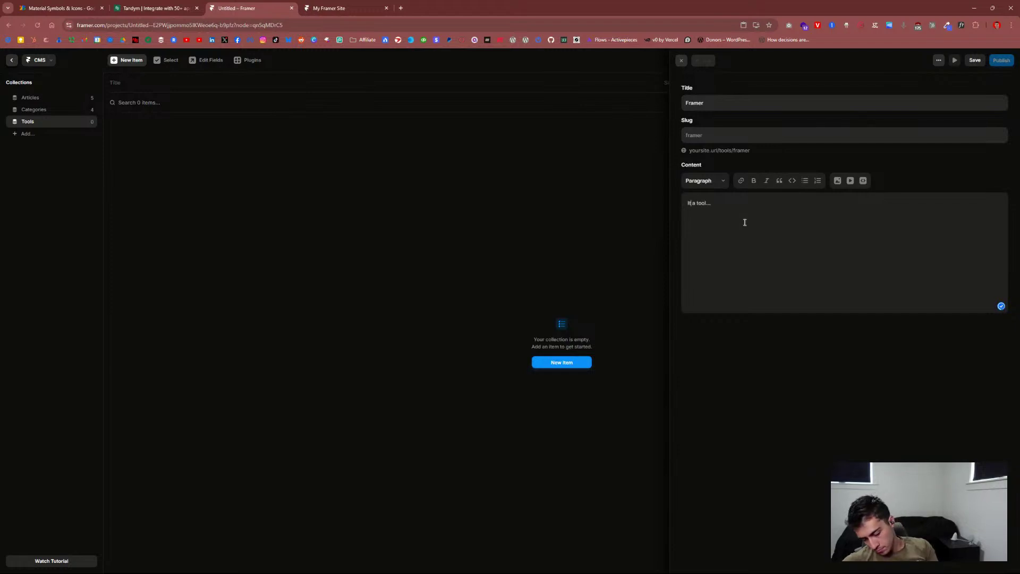
pyautogui.click(975, 62)
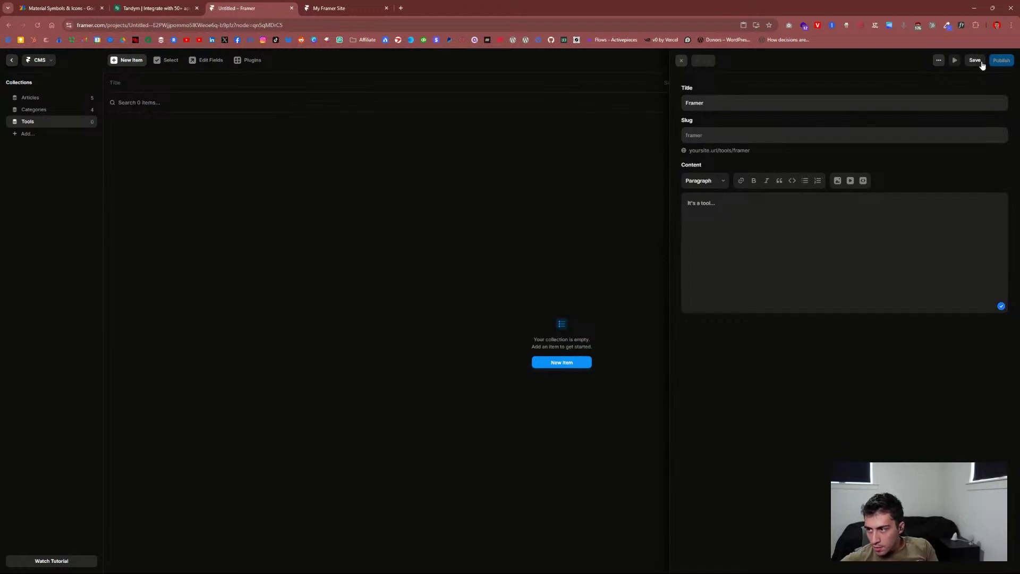
pyautogui.click(940, 62)
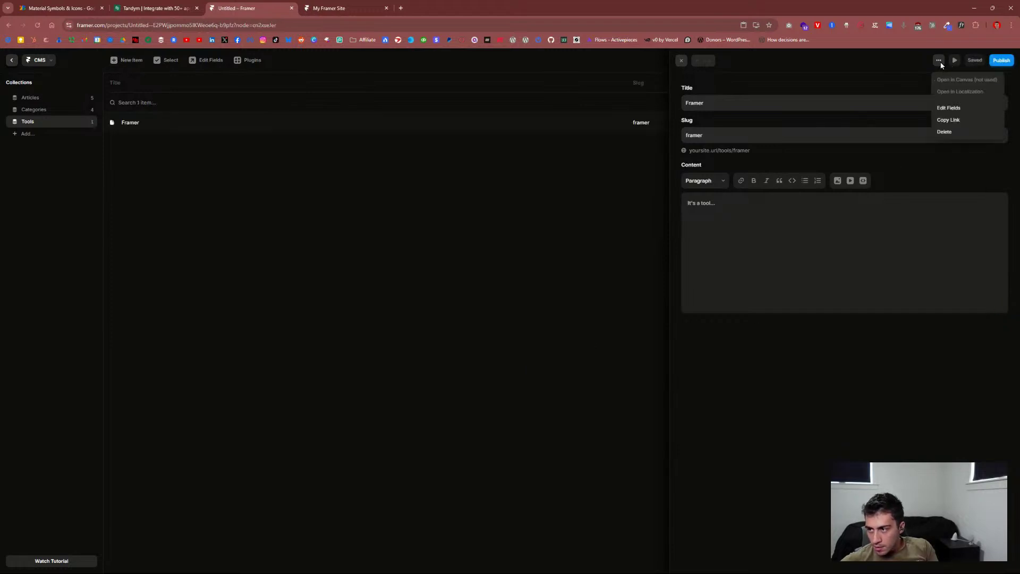
pyautogui.click(897, 66)
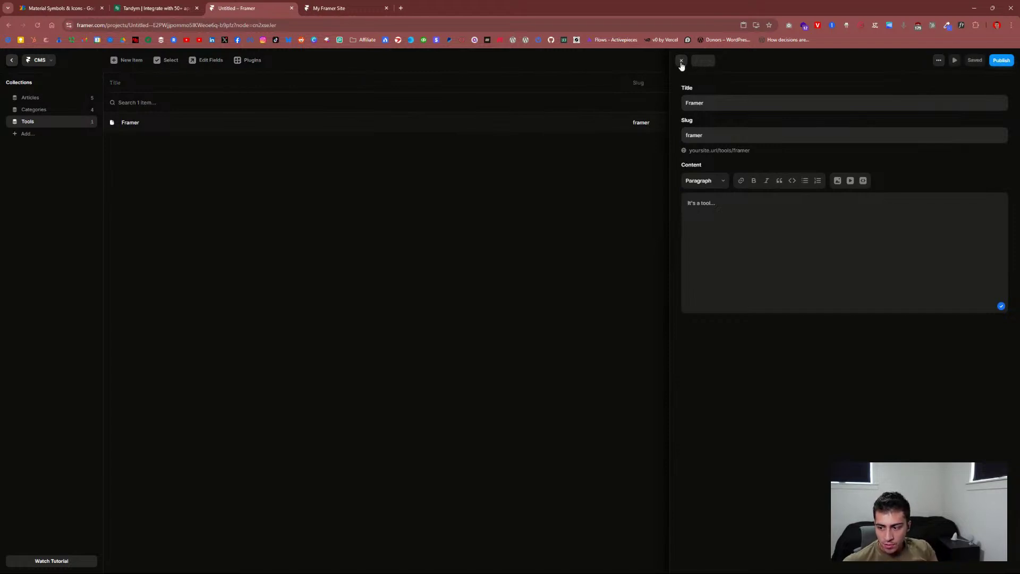
pyautogui.click(682, 62)
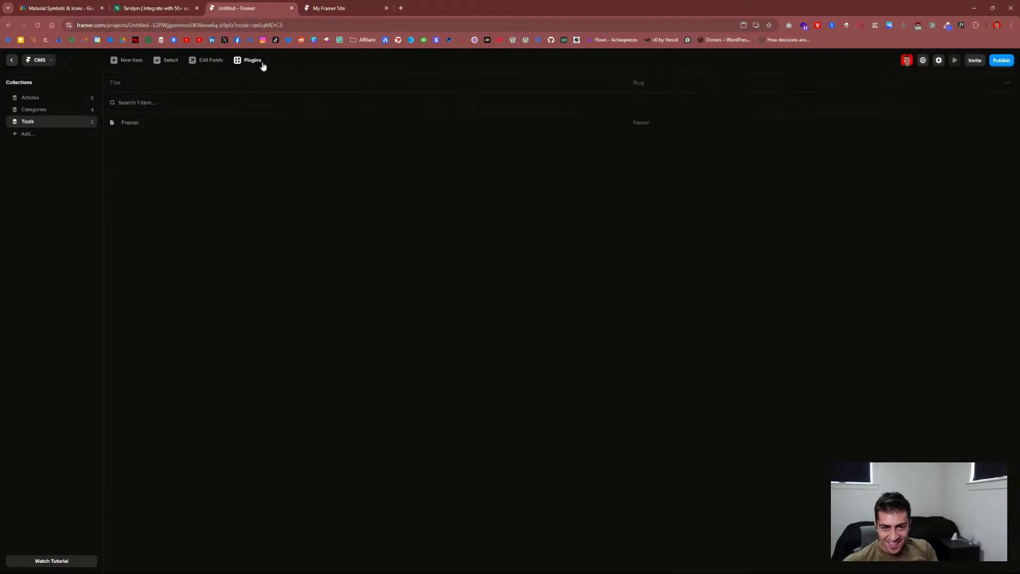
# Step: Add a multi-reference field pointing to the Articles collection to the Tools fields
pyautogui.click(204, 62)
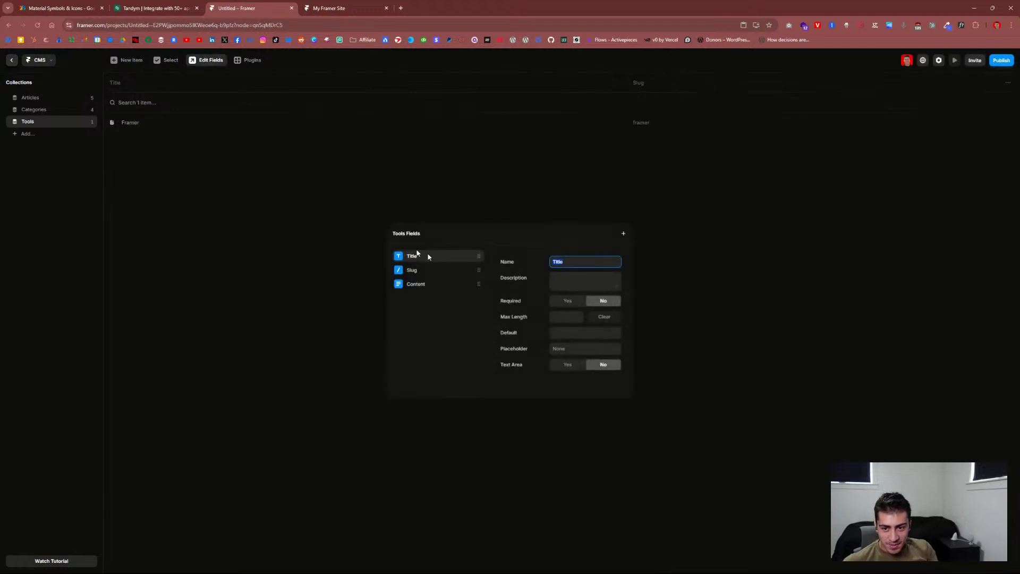
pyautogui.click(447, 274)
pyautogui.click(456, 262)
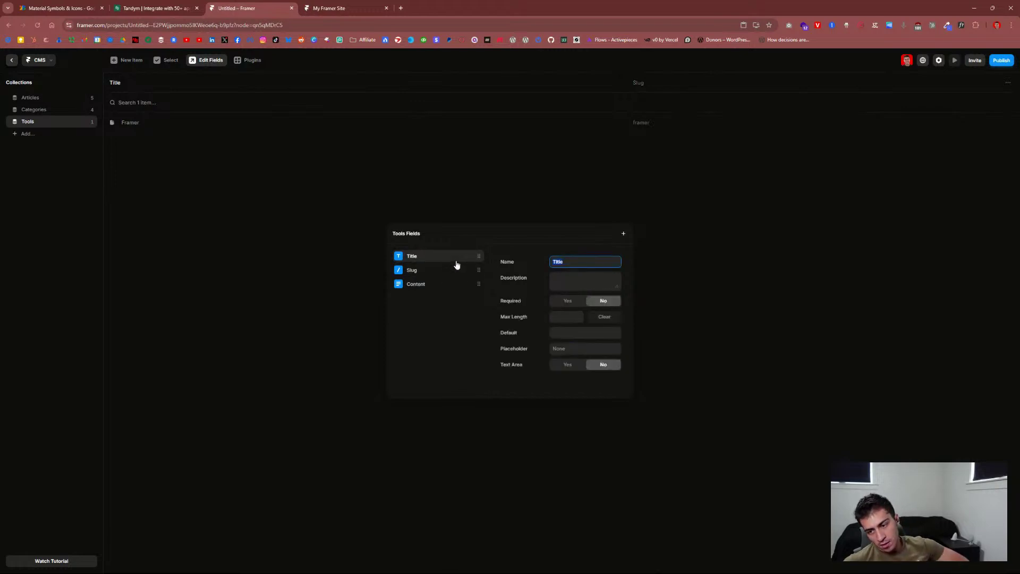
pyautogui.click(452, 284)
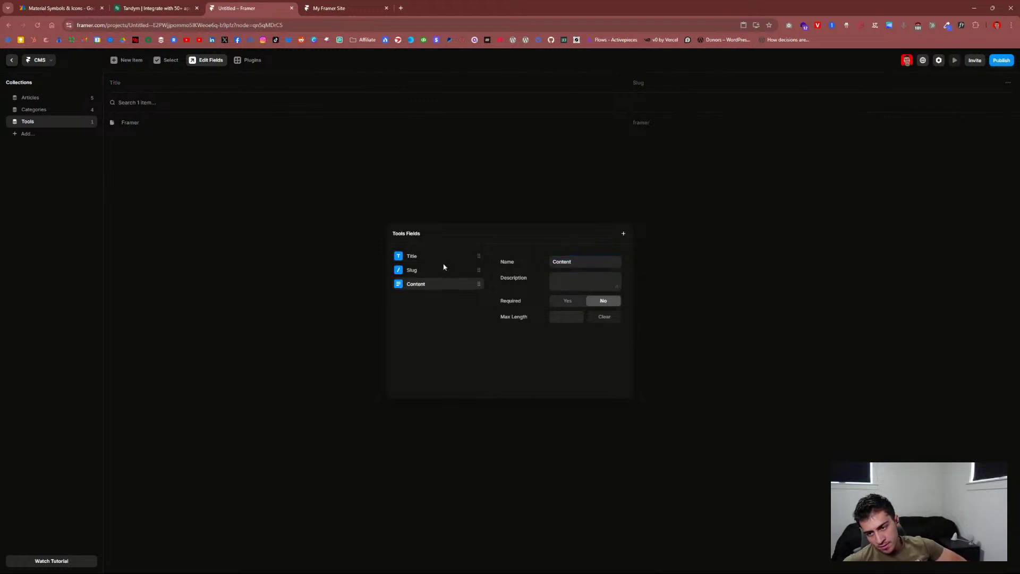
pyautogui.click(623, 234)
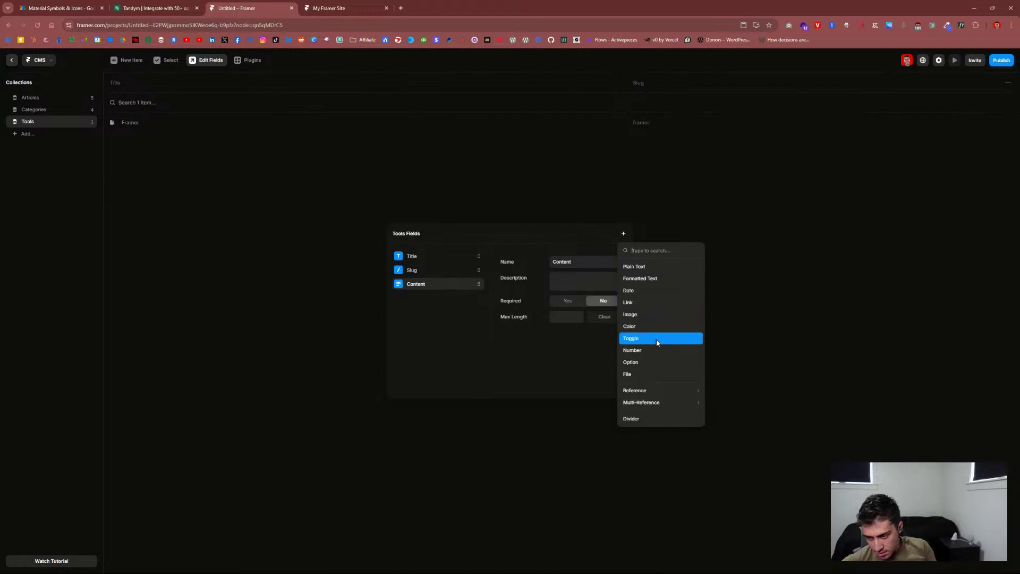
pyautogui.moveTo(668, 390)
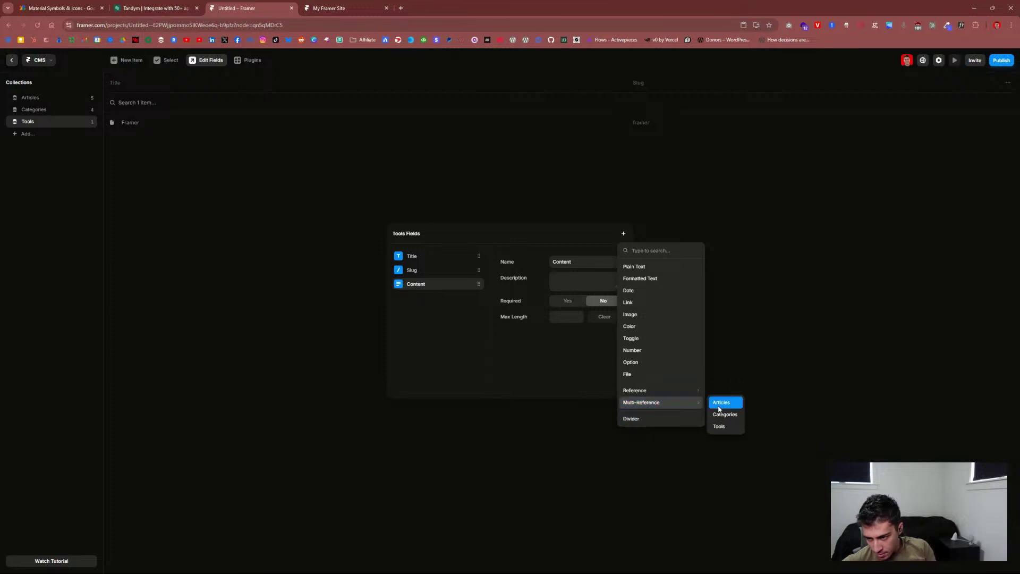
pyautogui.click(718, 404)
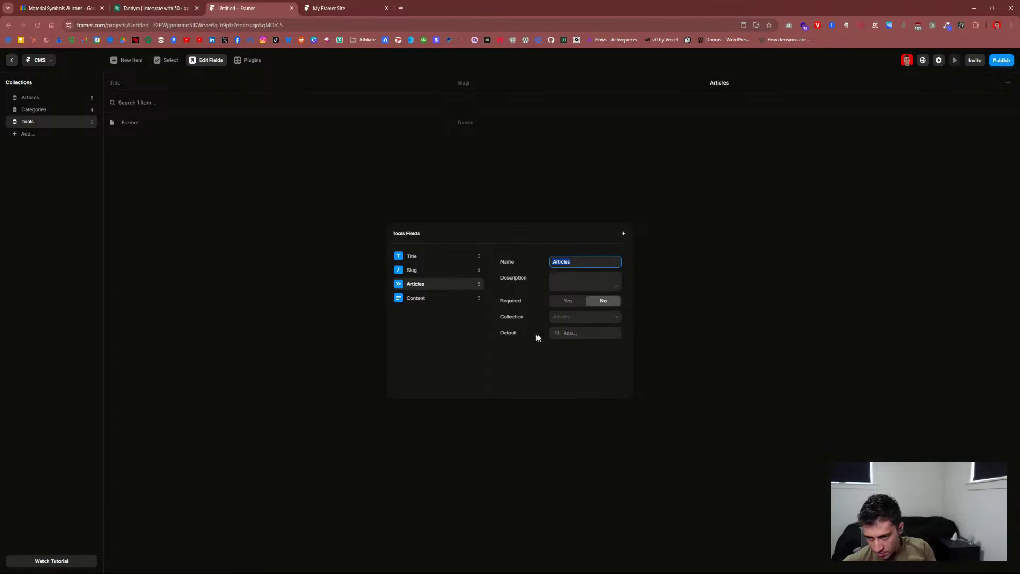
pyautogui.click(576, 334)
pyautogui.click(515, 353)
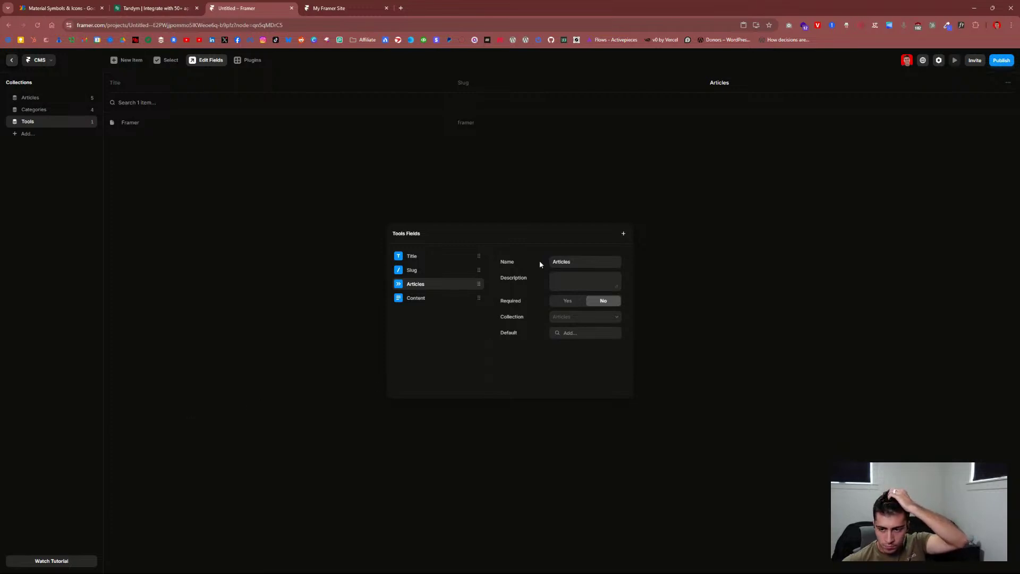
# Step: Move the Articles field below Content in the Tools field order and close the field settings
pyautogui.click(417, 272)
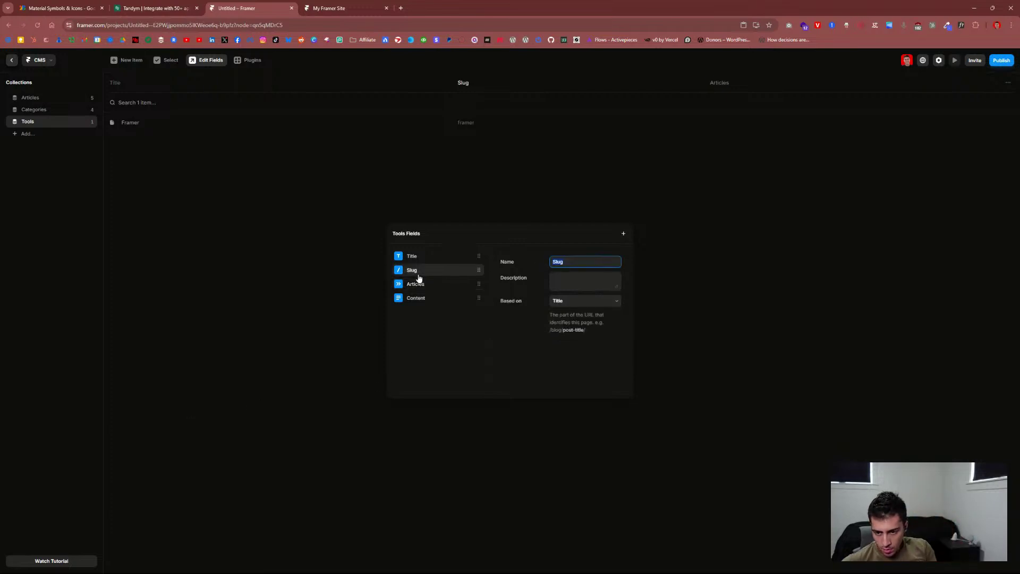
pyautogui.click(428, 287)
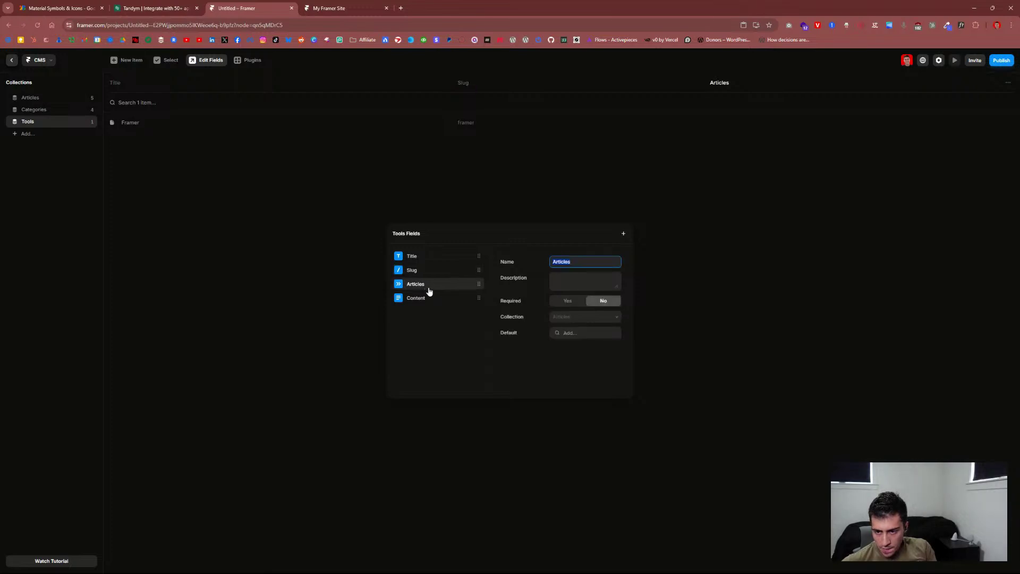
pyautogui.click(429, 298)
pyautogui.moveTo(430, 288); pyautogui.dragTo(425, 299)
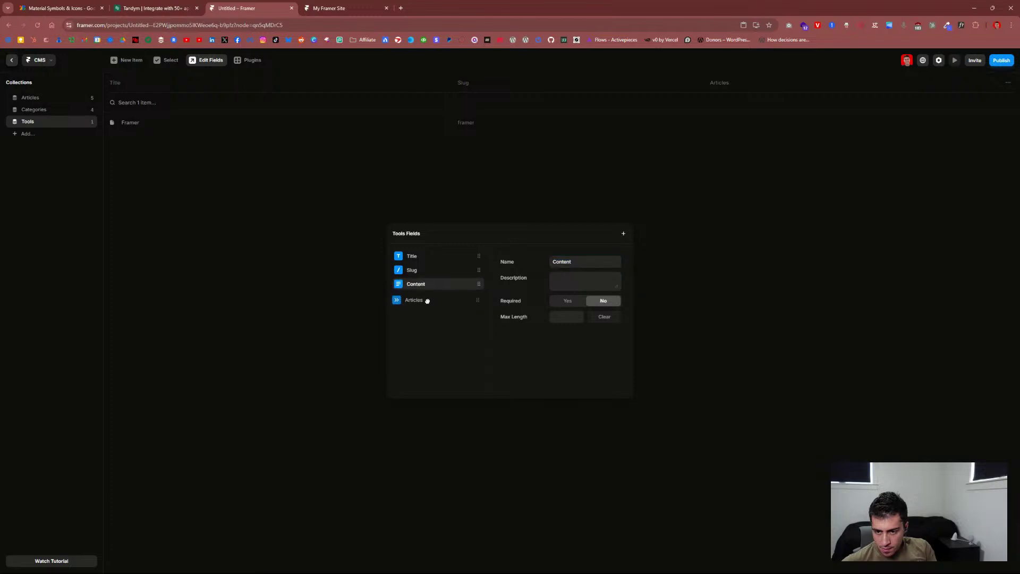
pyautogui.click(626, 222)
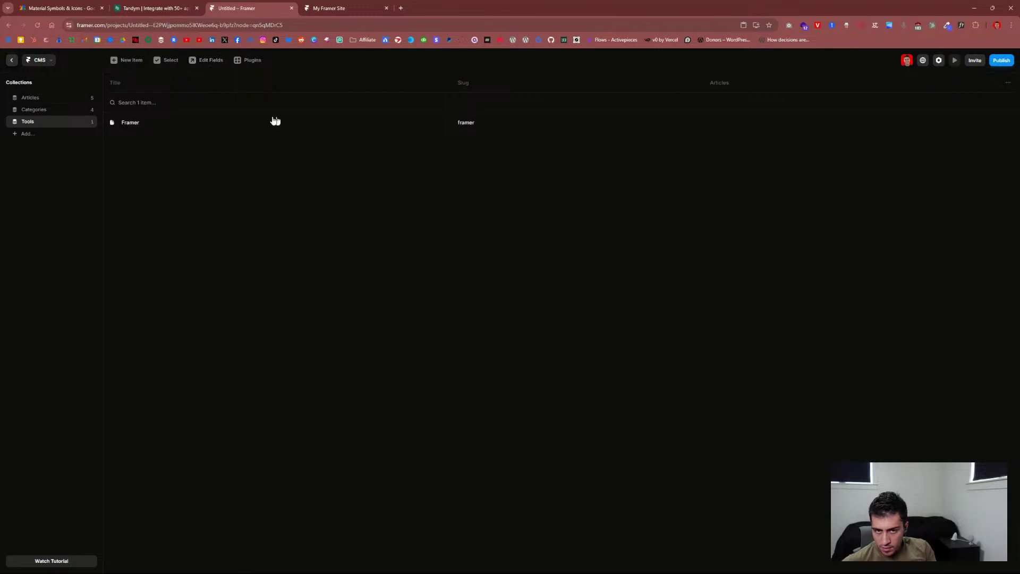
# Step: Link the Getting Started and What's New articles to the Framer item in the Tools collection
pyautogui.click(135, 123)
pyautogui.click(747, 337)
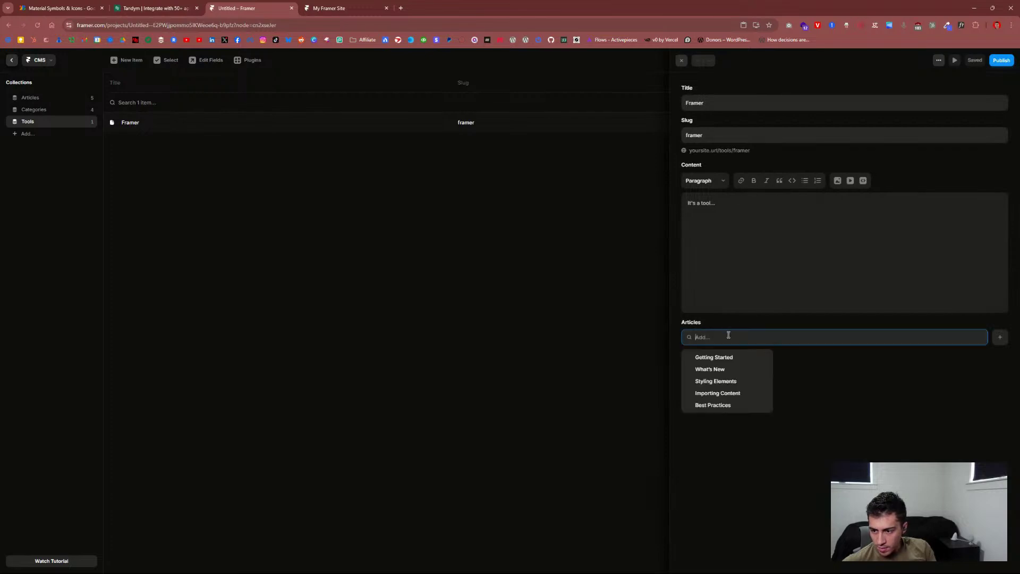
pyautogui.click(713, 357)
pyautogui.click(736, 368)
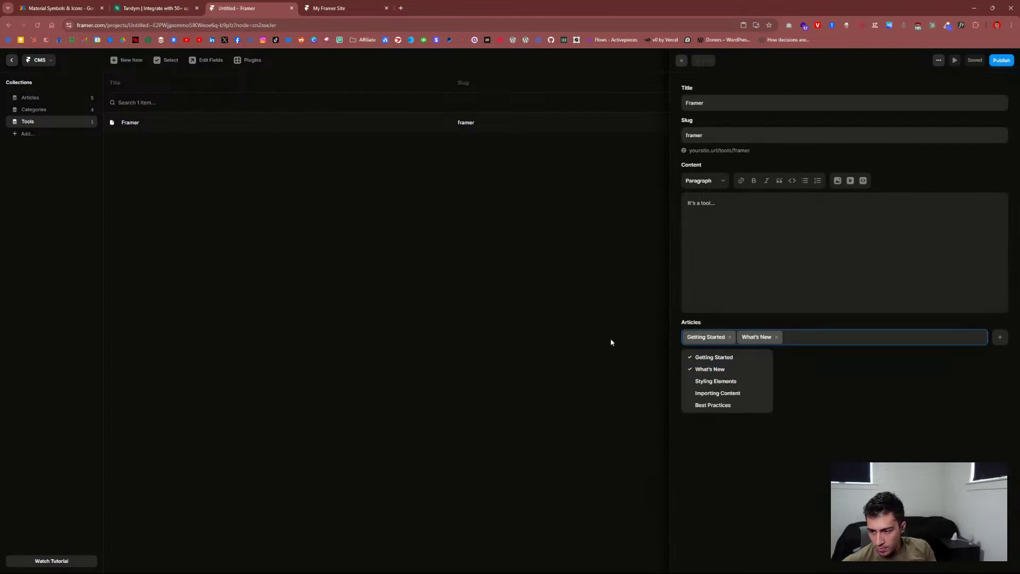
pyautogui.click(611, 342)
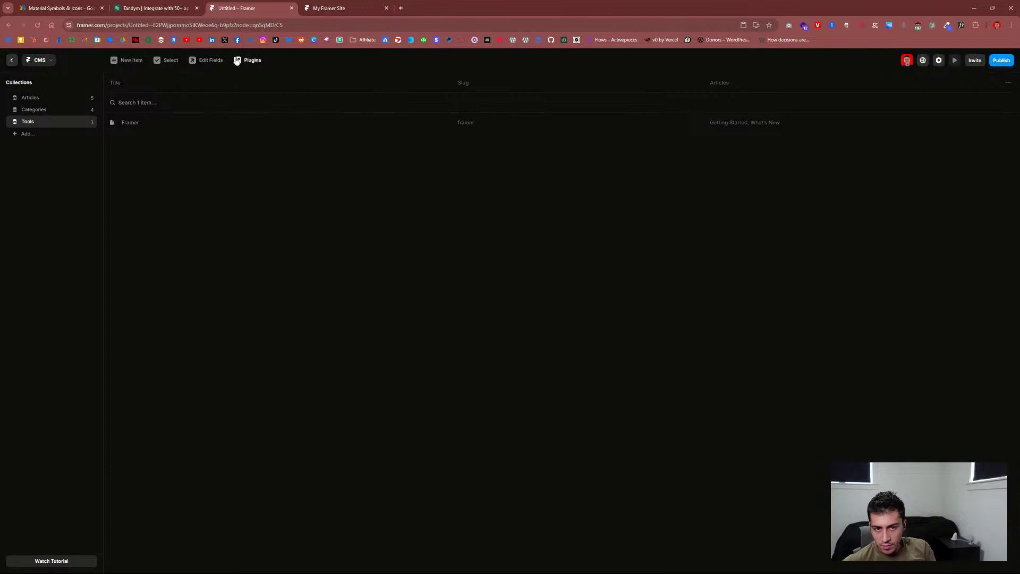
# Step: Add a single reference field pointing to the Articles collection to the Tools fields, keeping the name Article, and close the field settings
pyautogui.click(208, 60)
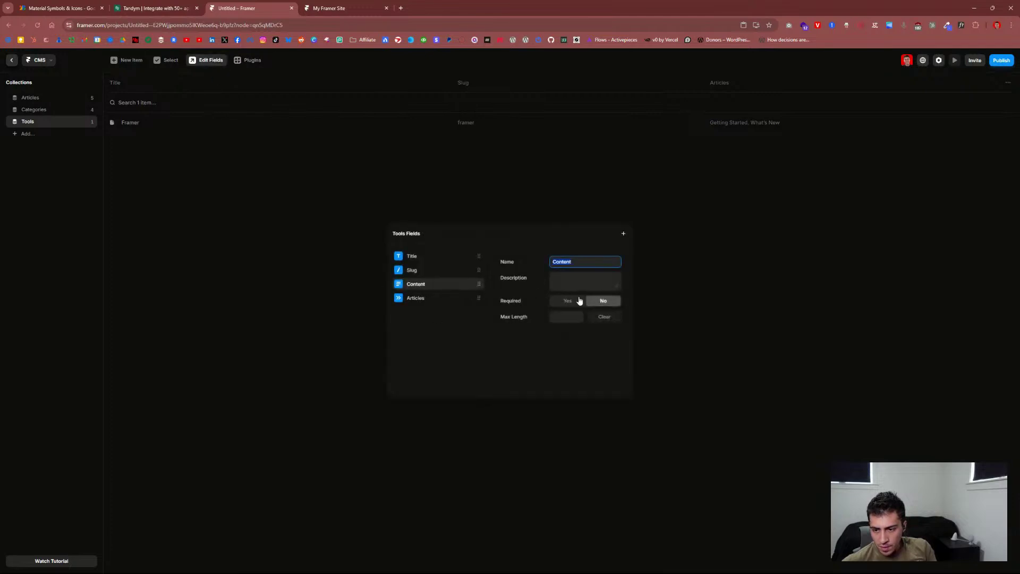
pyautogui.click(624, 235)
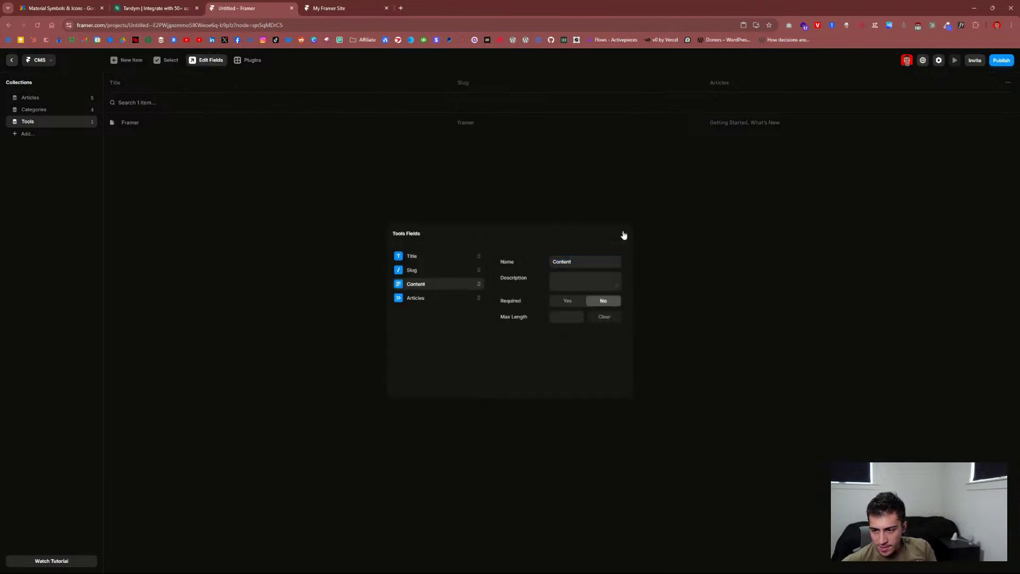
pyautogui.moveTo(643, 391)
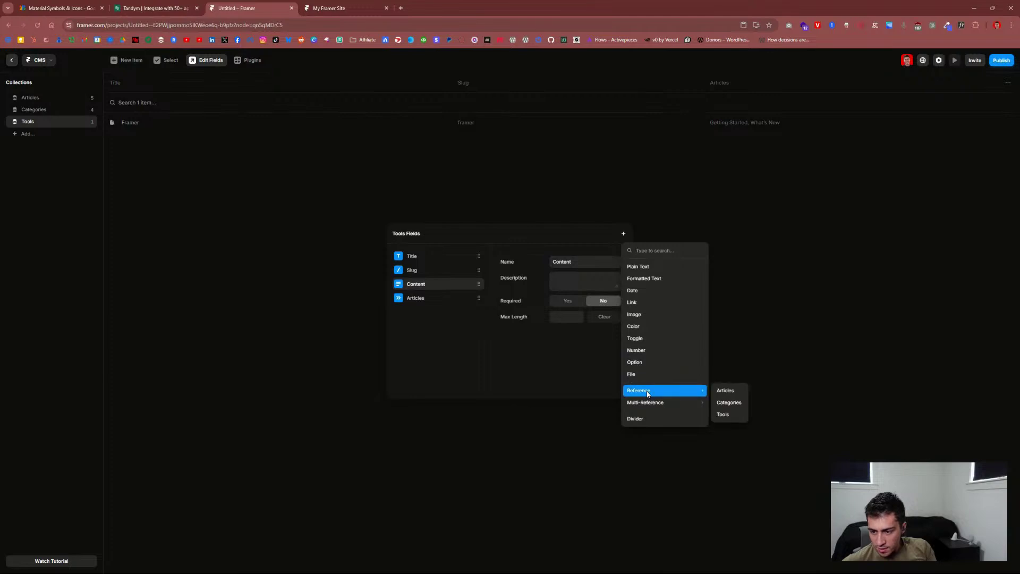
pyautogui.click(726, 391)
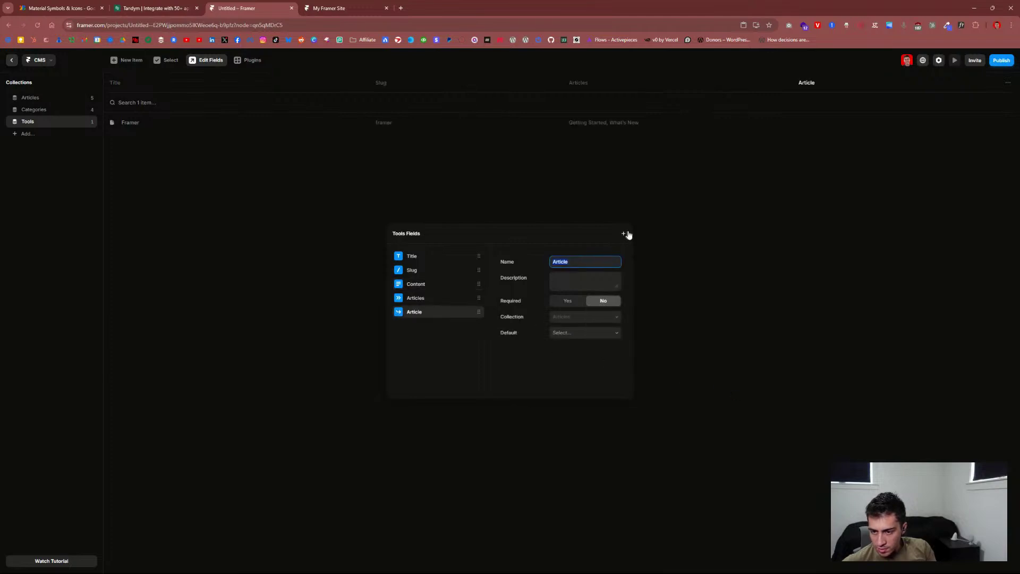
pyautogui.click(607, 209)
# Step: Open the Framer item in Tools and set its Article reference to What's New
pyautogui.click(162, 128)
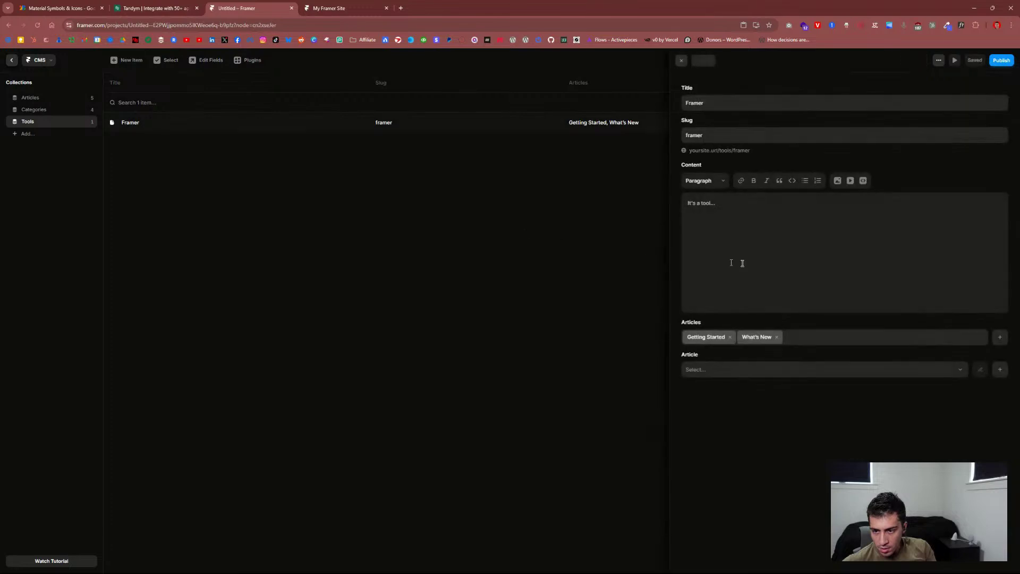
pyautogui.click(746, 370)
pyautogui.click(736, 402)
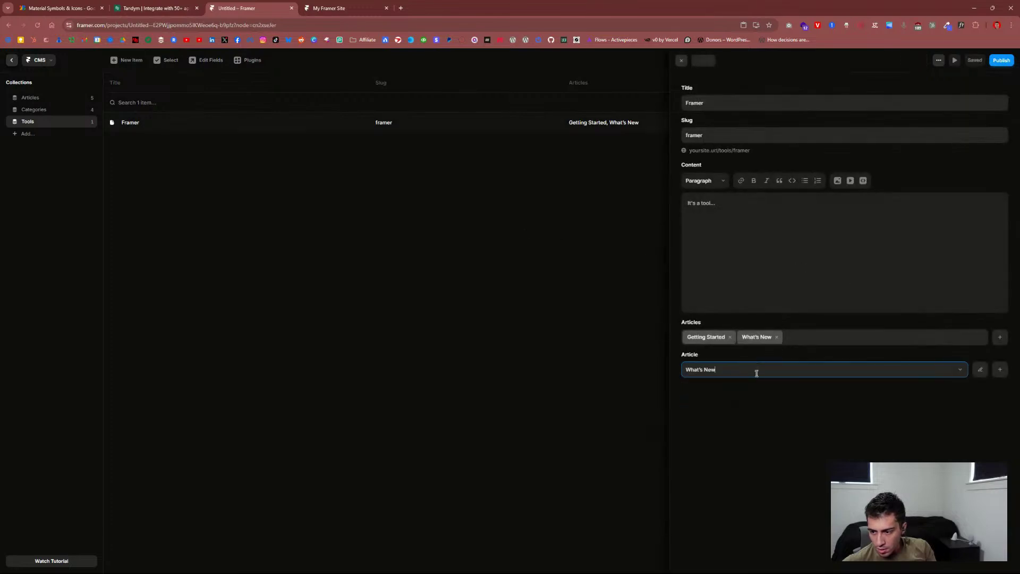
# Step: Examine the linked What's New article and the blank new-article form reached from the Framer item's Article field
pyautogui.click(981, 370)
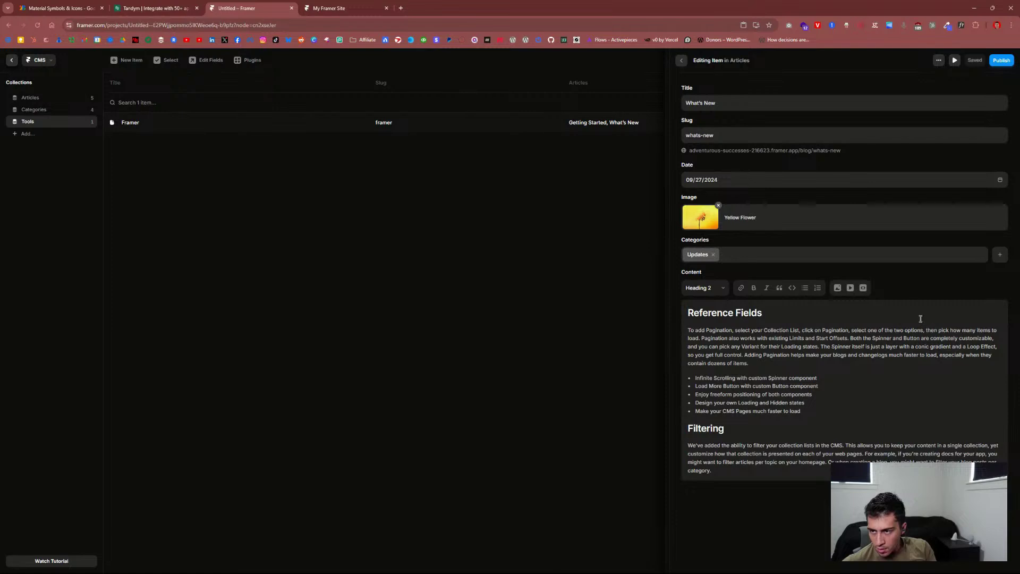
pyautogui.click(682, 61)
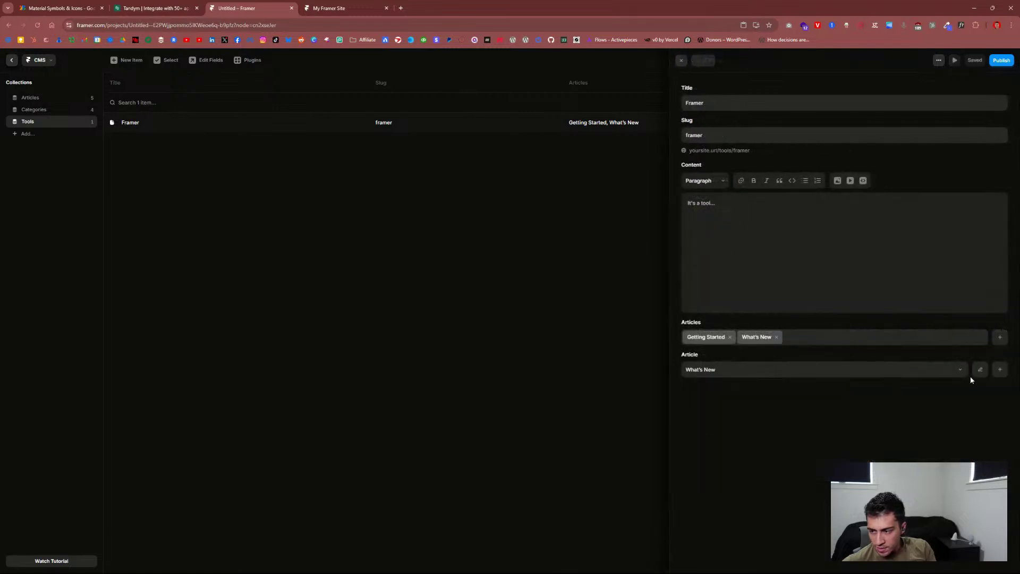
pyautogui.click(980, 370)
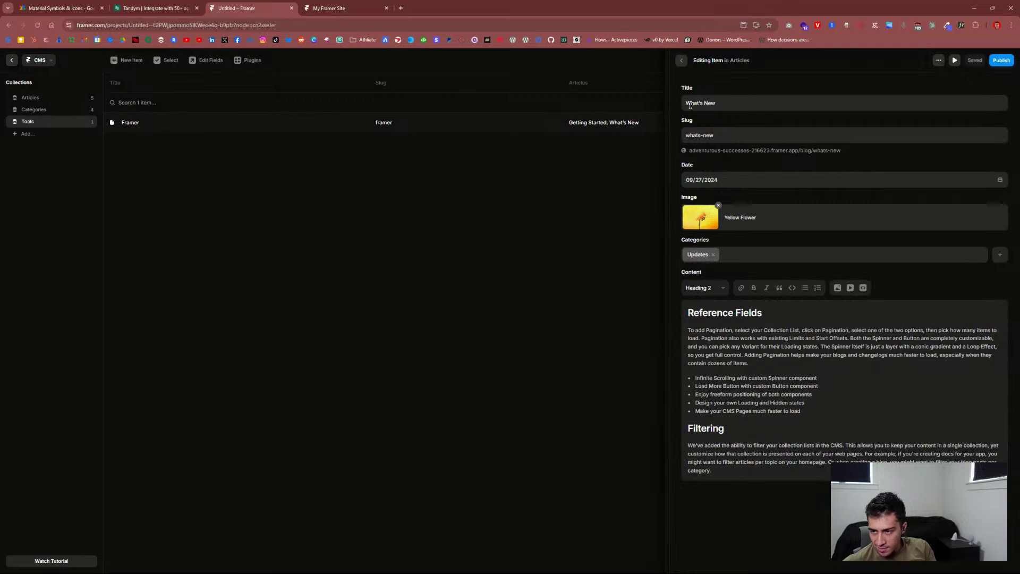
pyautogui.click(681, 61)
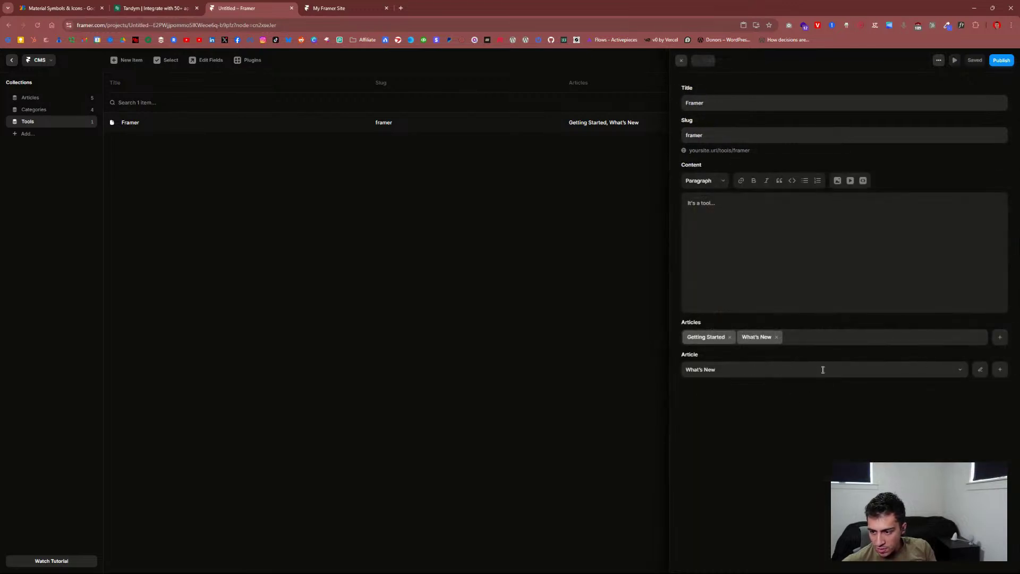
pyautogui.click(979, 370)
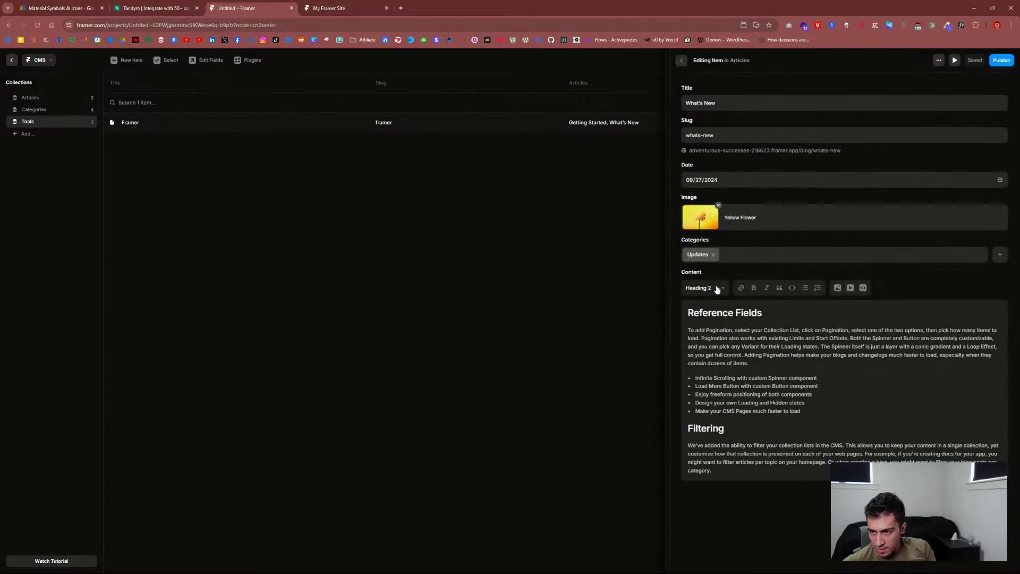
pyautogui.click(681, 60)
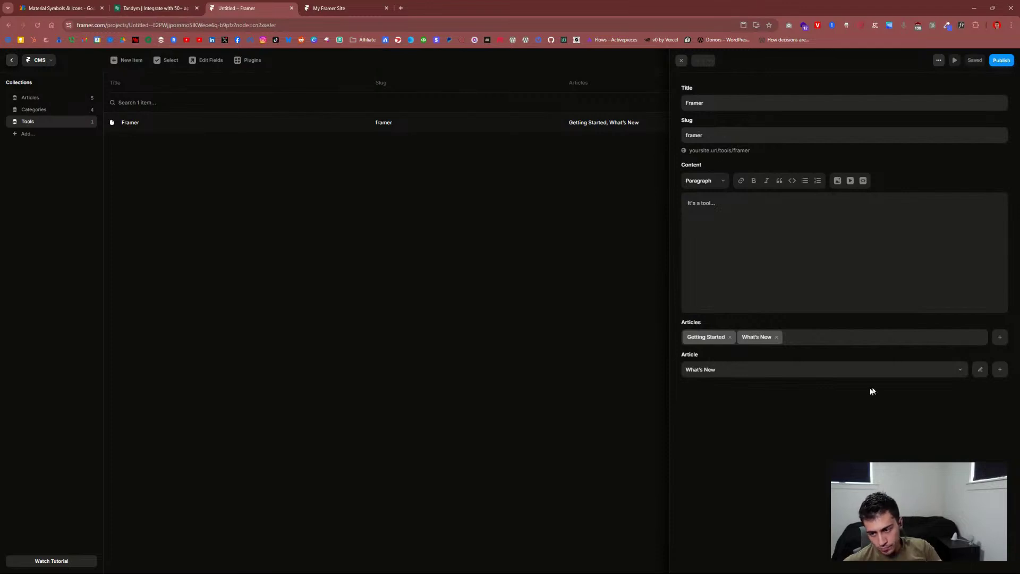
pyautogui.click(999, 371)
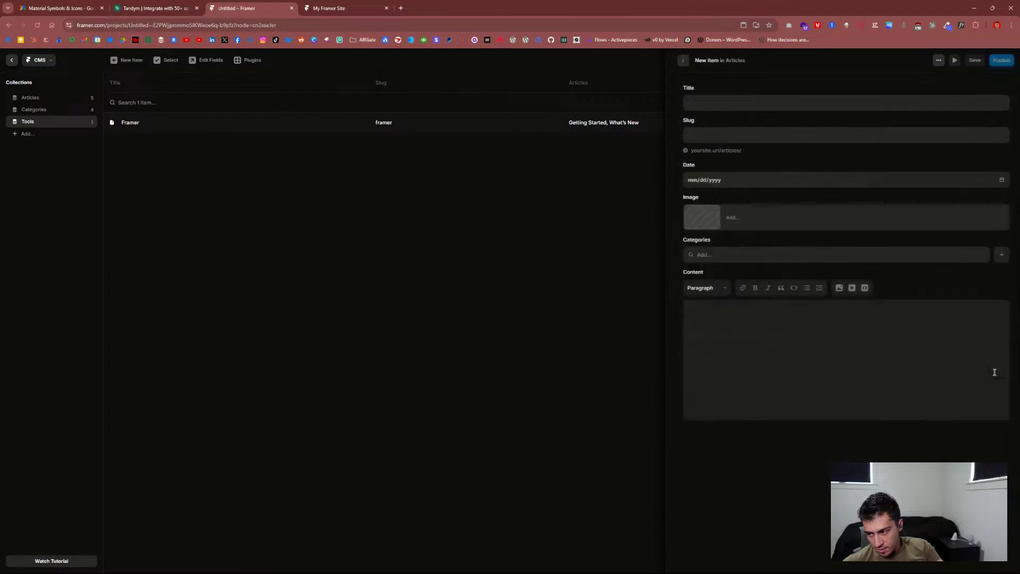
pyautogui.click(684, 61)
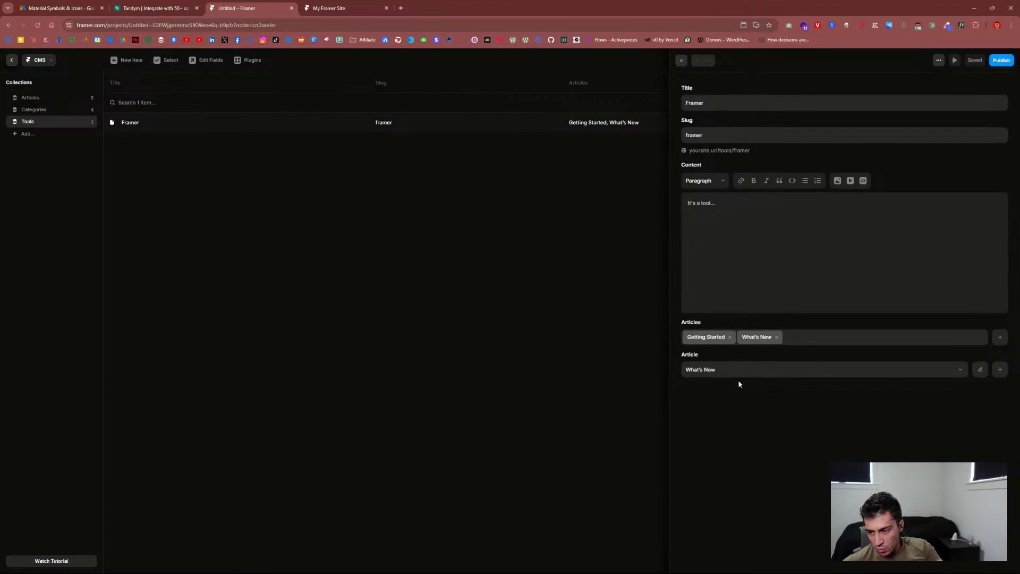
# Step: Set the Framer item's Article reference to Styling Elements
pyautogui.click(722, 372)
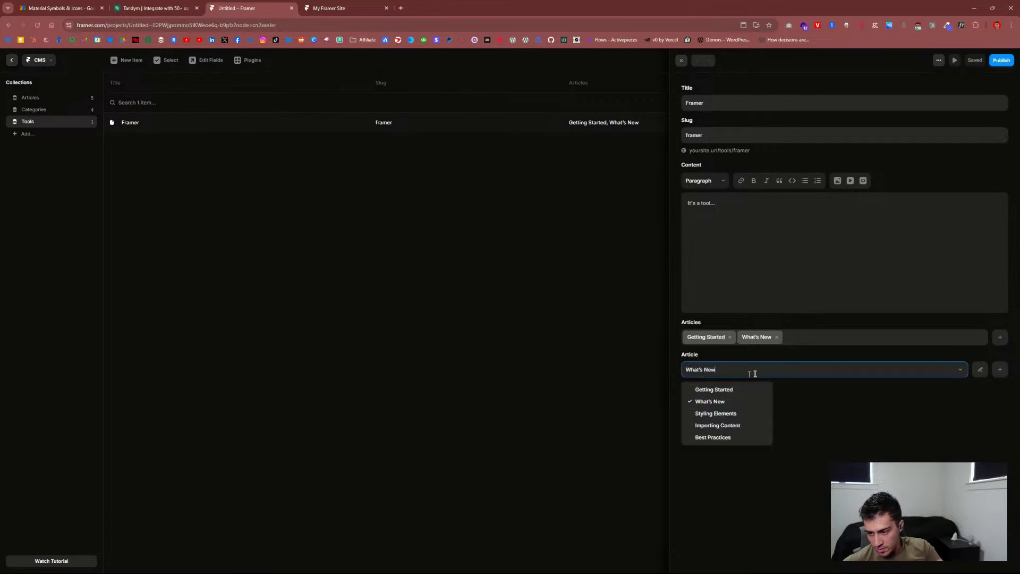
pyautogui.click(752, 370)
pyautogui.click(724, 413)
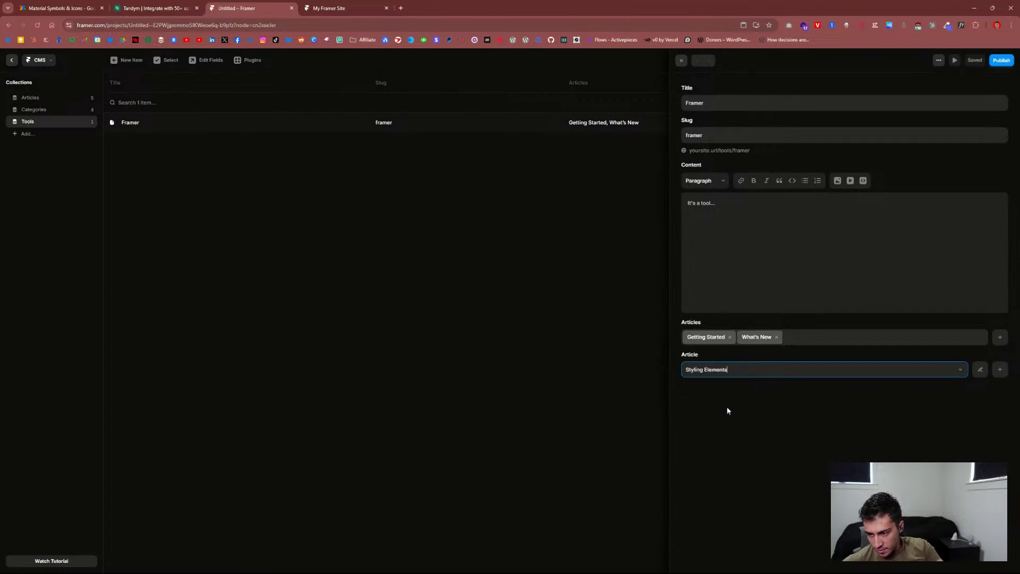
# Step: Examine the linked Styling Elements article and the new-article forms for both reference fields, then close the Framer item
pyautogui.click(984, 373)
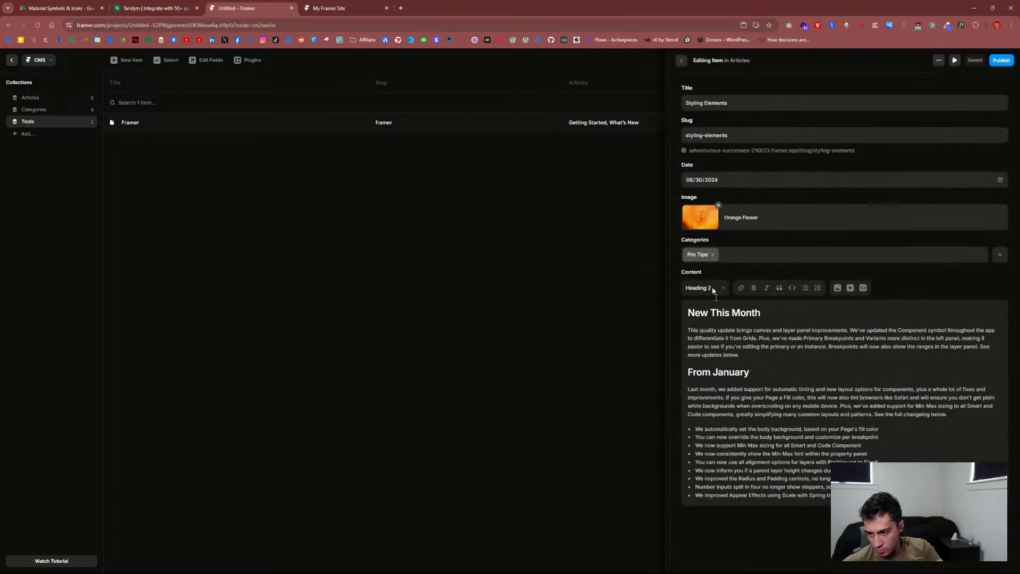
pyautogui.click(681, 63)
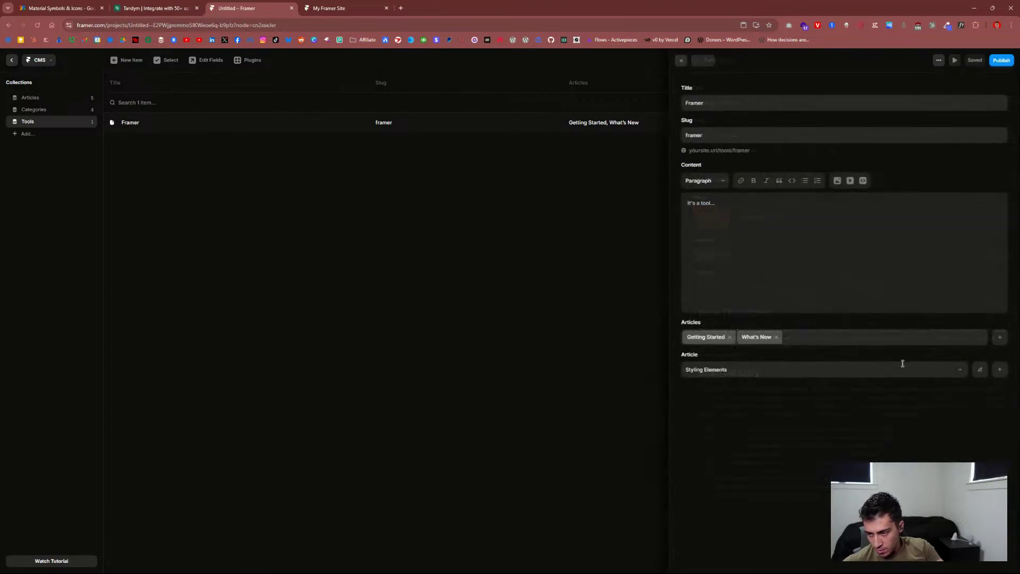
pyautogui.click(1000, 370)
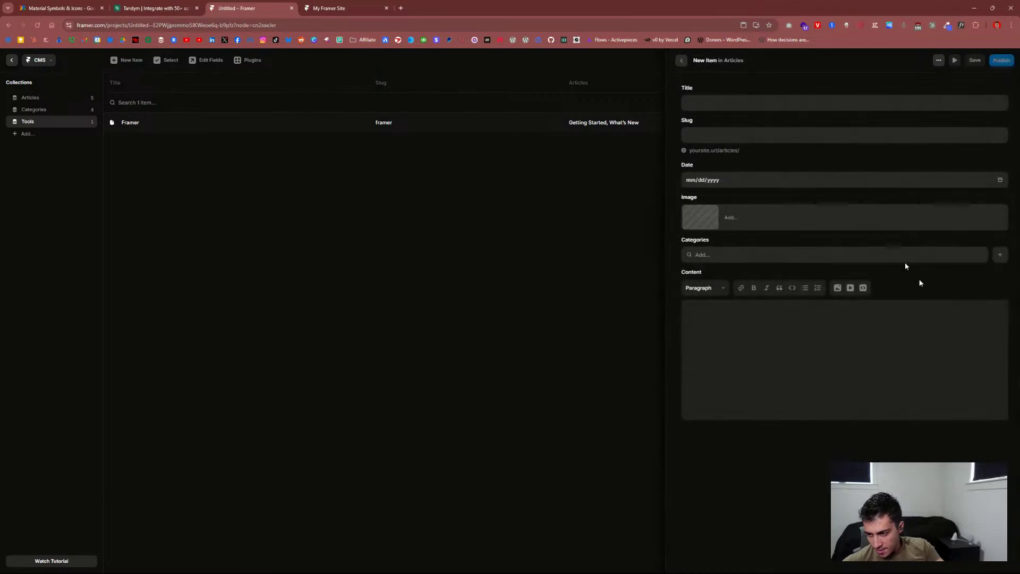
pyautogui.click(680, 61)
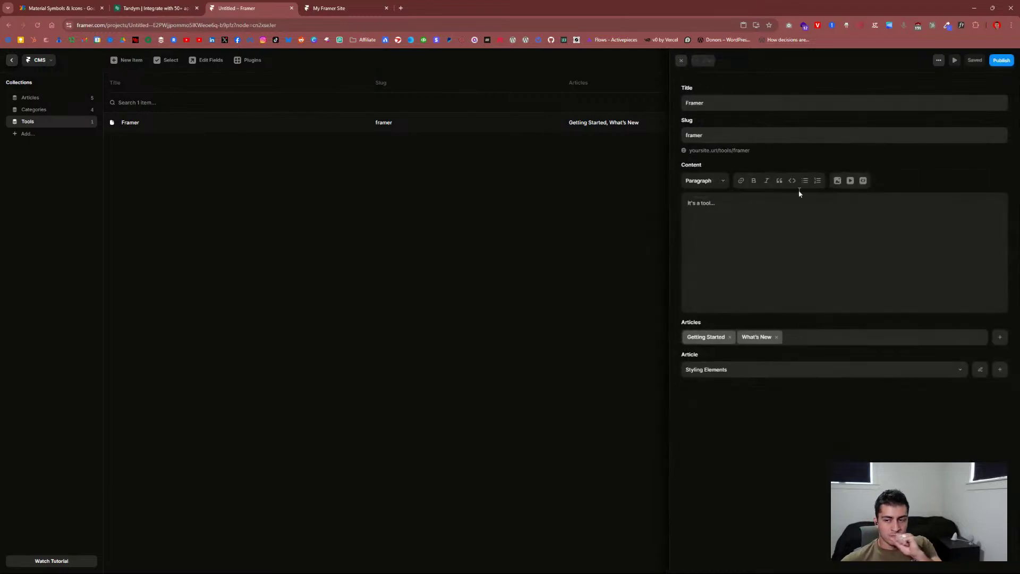
pyautogui.click(998, 338)
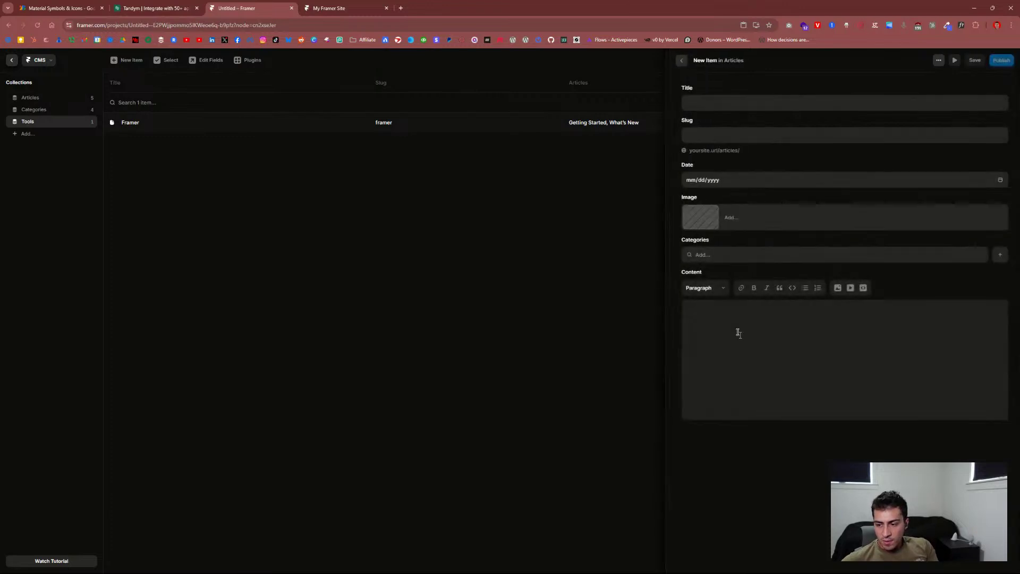
pyautogui.click(681, 63)
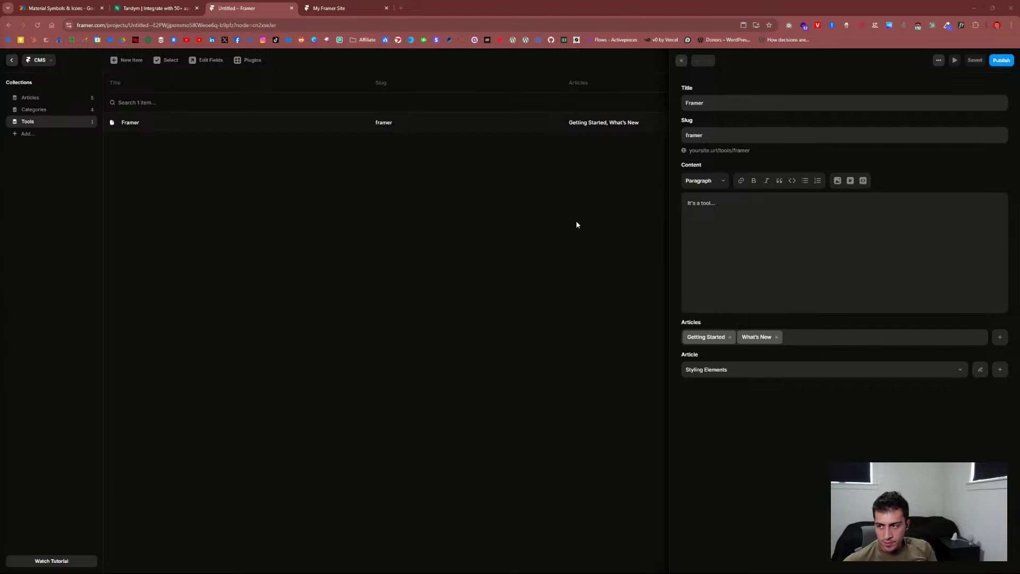
pyautogui.click(681, 61)
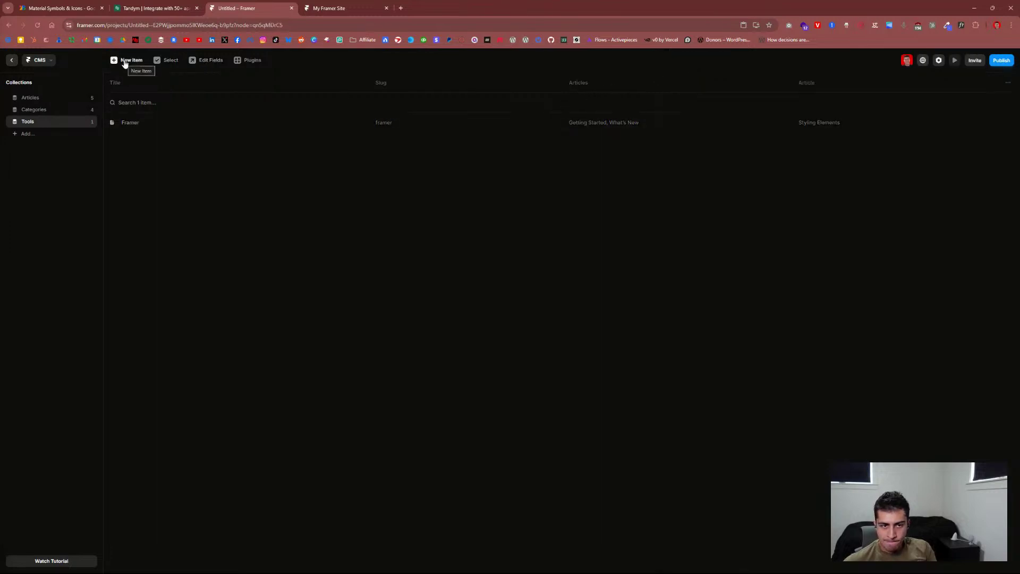
# Step: Add an Option field to the Tools collection with its default choices and close the field settings
pyautogui.click(66, 110)
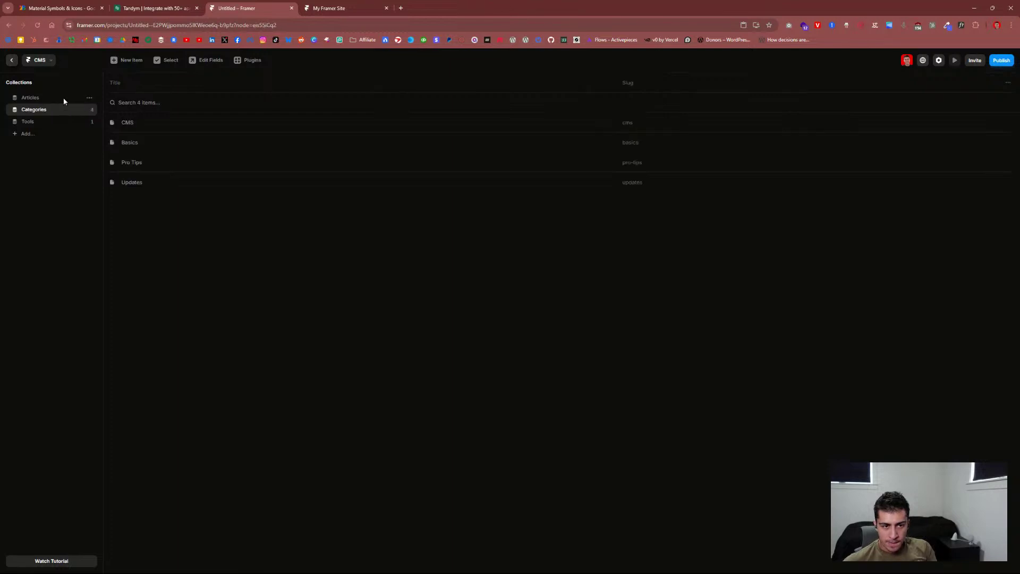
pyautogui.click(49, 122)
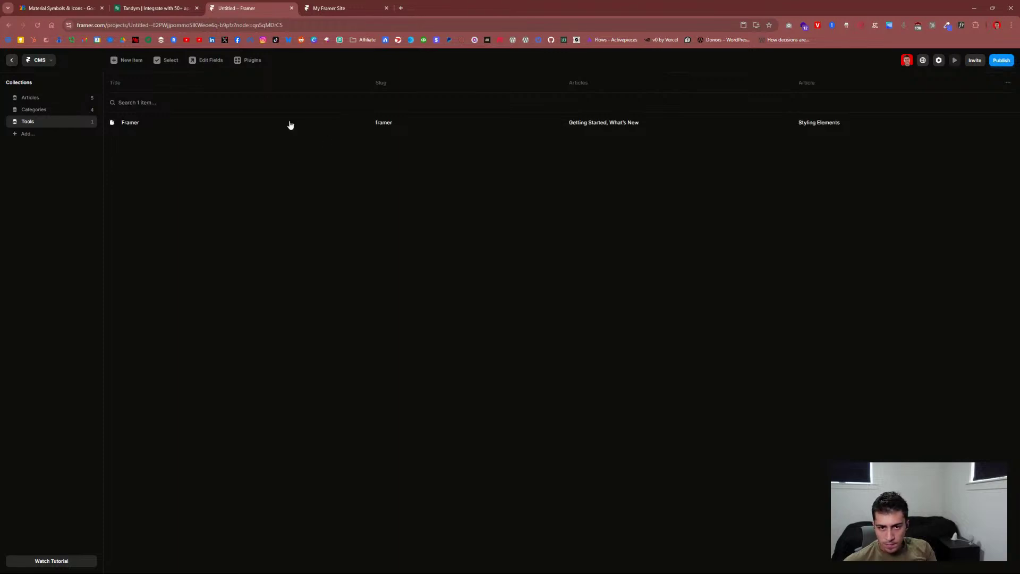
pyautogui.click(1010, 83)
pyautogui.moveTo(980, 262)
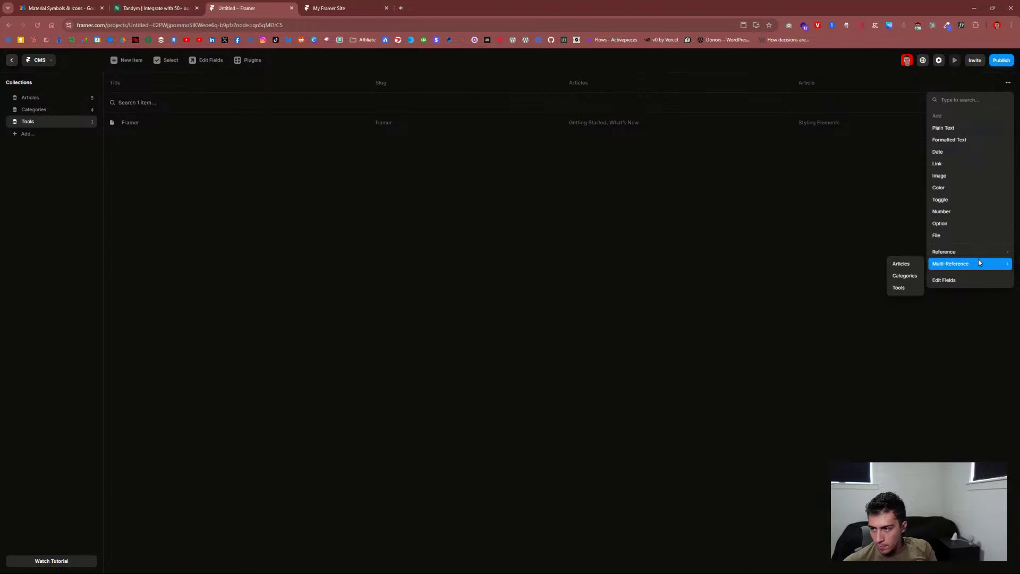
pyautogui.click(980, 224)
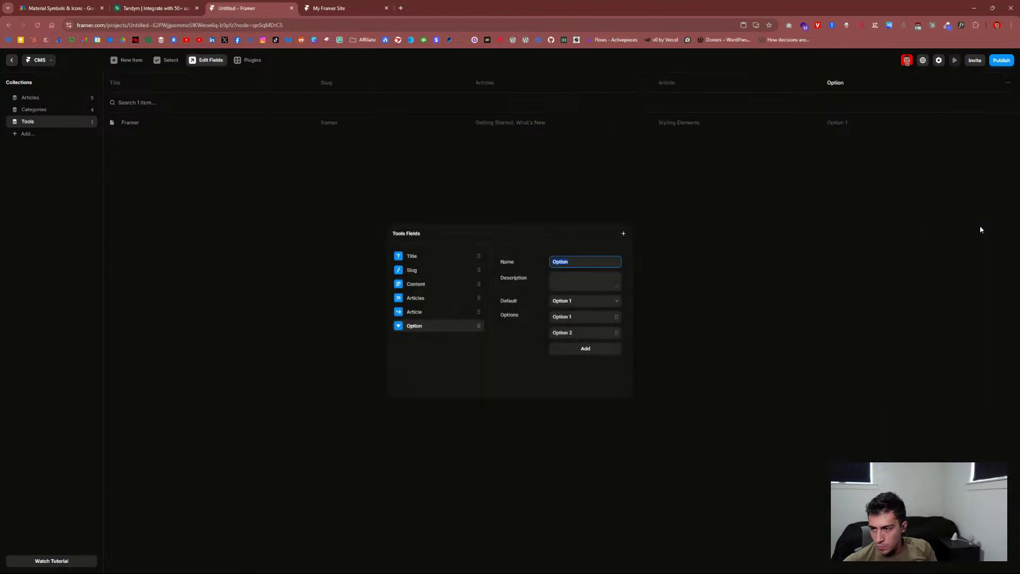
pyautogui.click(624, 235)
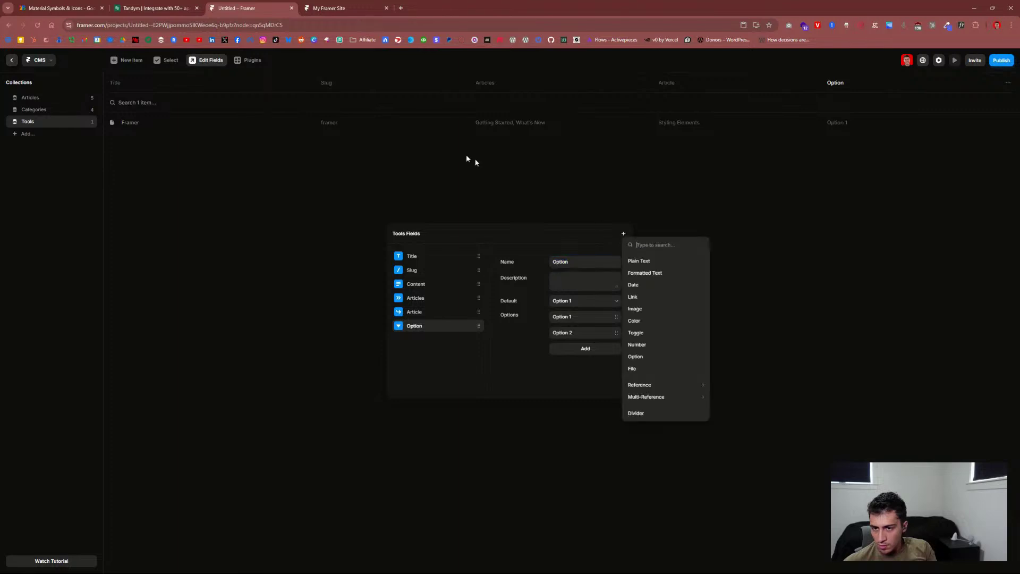
pyautogui.click(535, 196)
# Step: Compare the items and columns of the Categories, Tools and Articles collections
pyautogui.click(60, 110)
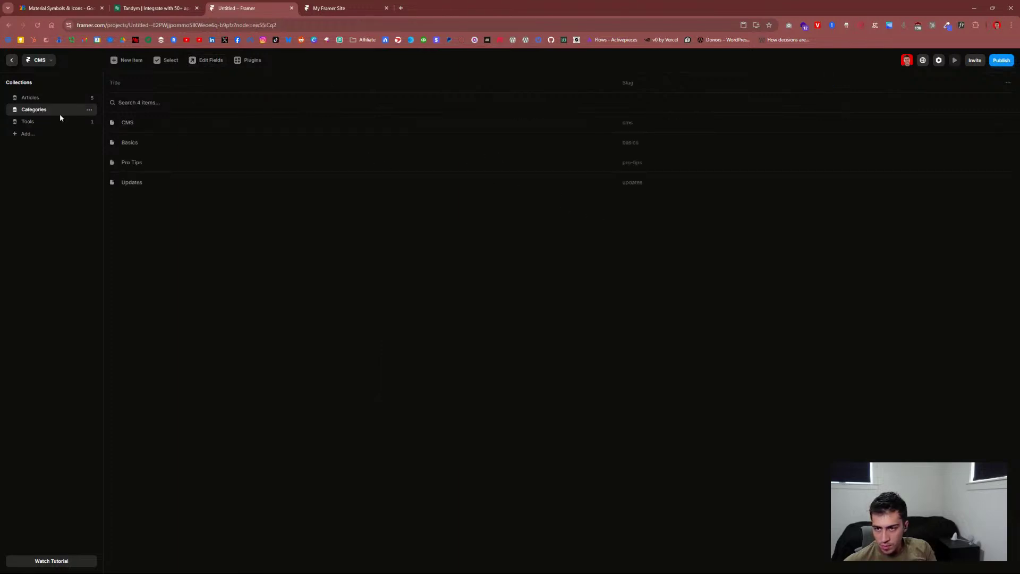
pyautogui.click(53, 121)
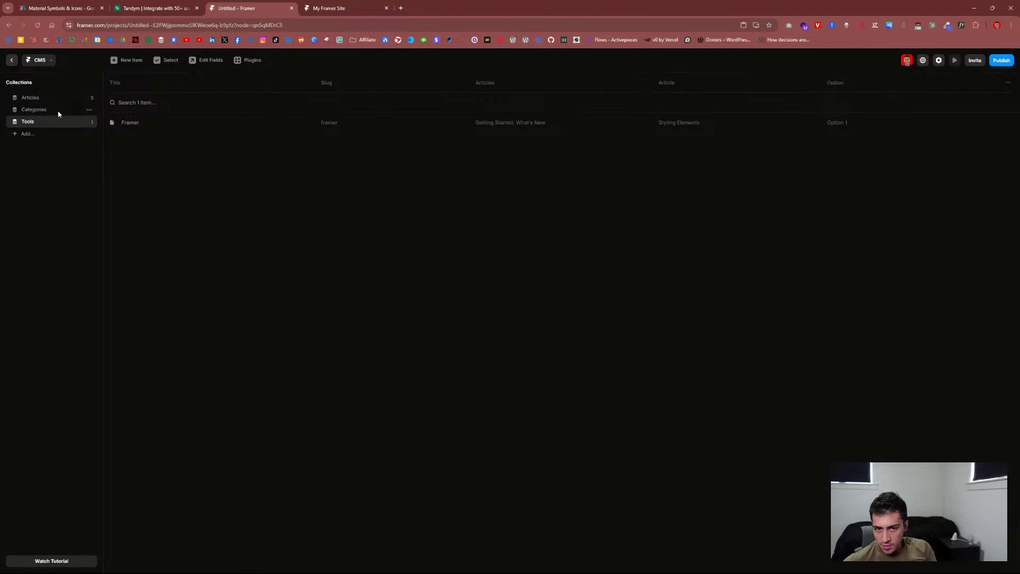
pyautogui.click(58, 110)
pyautogui.click(55, 100)
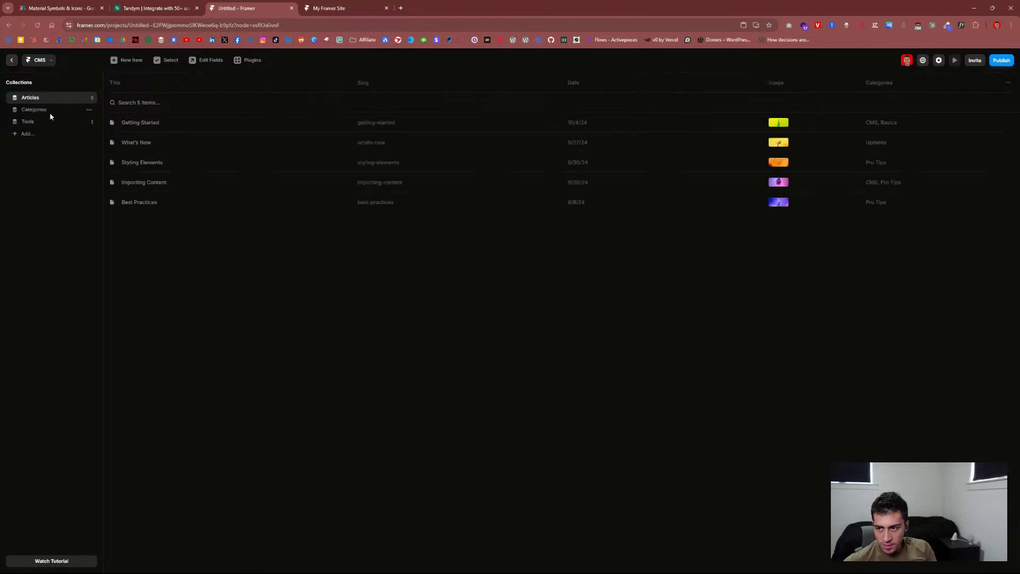
pyautogui.click(49, 113)
pyautogui.click(49, 124)
pyautogui.click(55, 107)
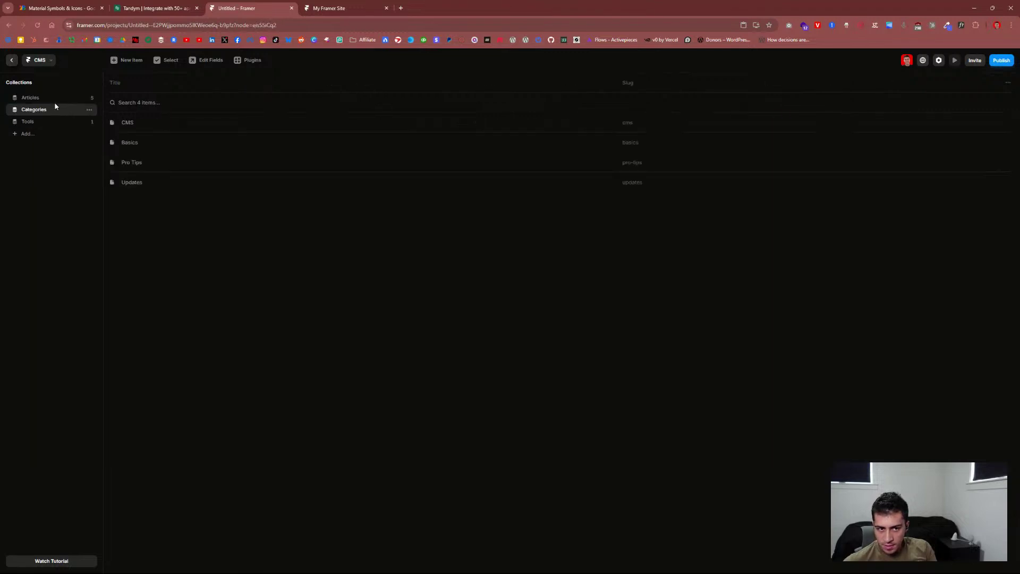
pyautogui.click(56, 101)
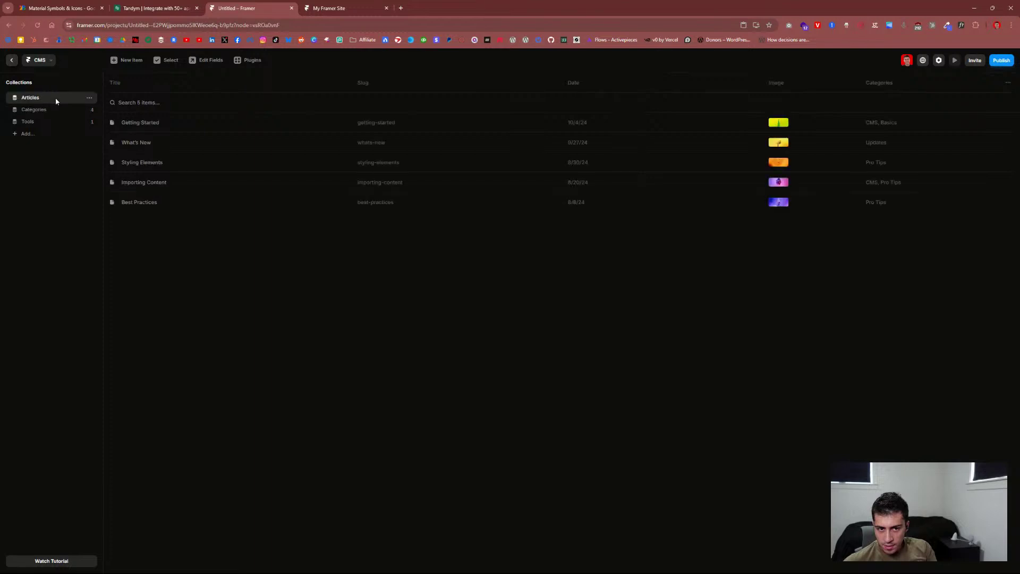
# Step: Check the Localization setup, cancel its default language dialog and stay in the CMS
pyautogui.click(45, 61)
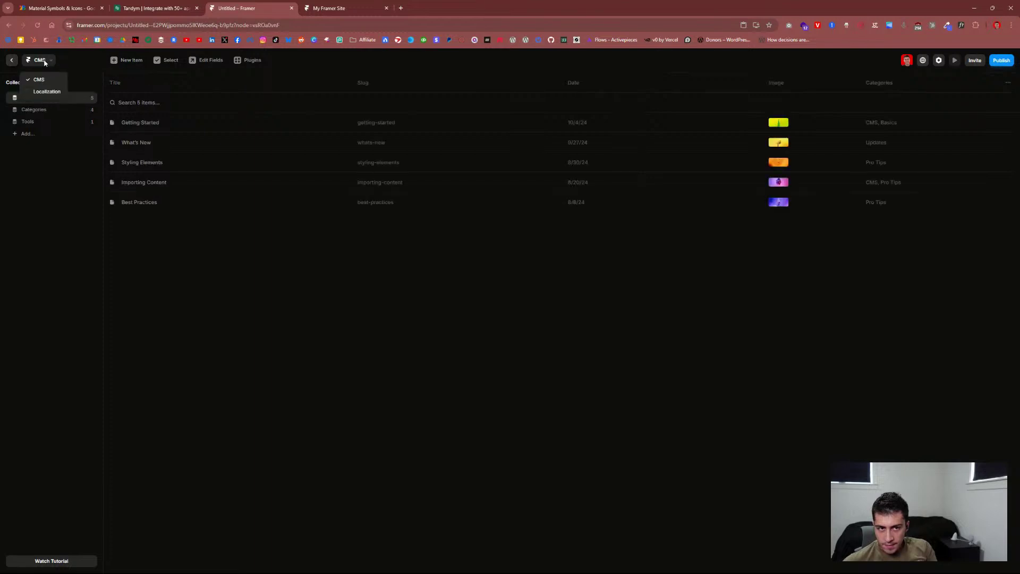
pyautogui.click(56, 93)
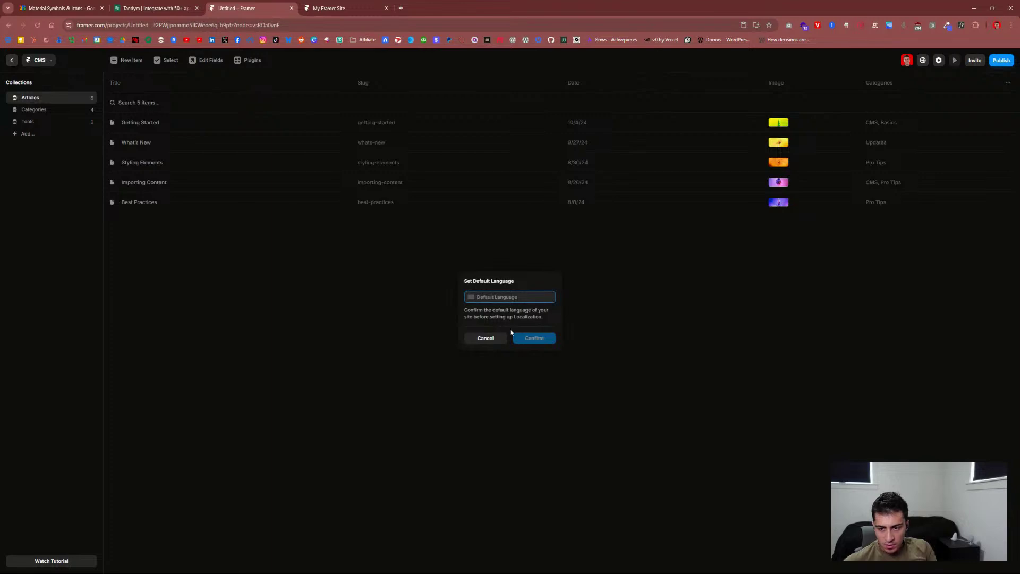
pyautogui.click(485, 338)
pyautogui.click(51, 62)
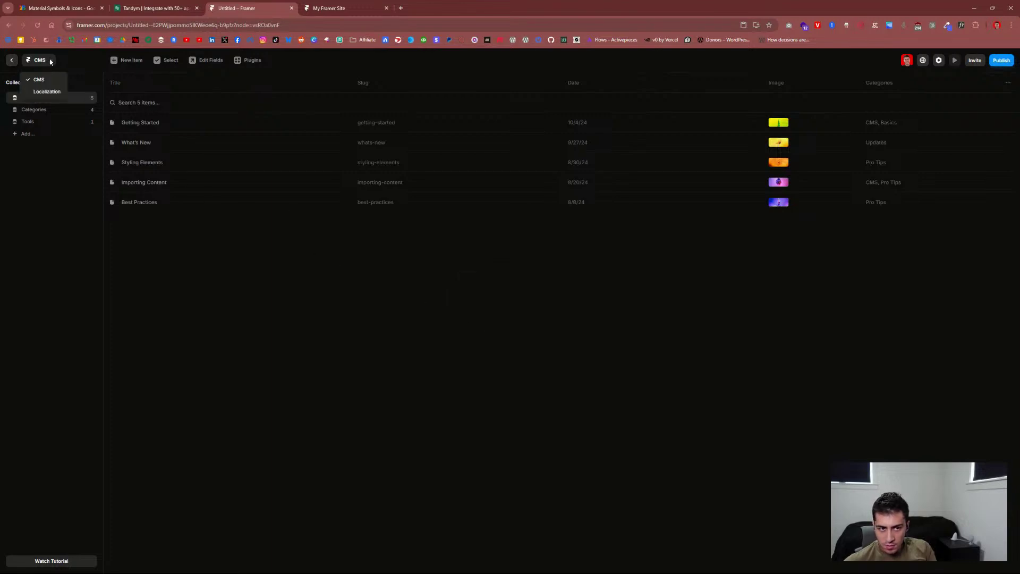
pyautogui.click(39, 79)
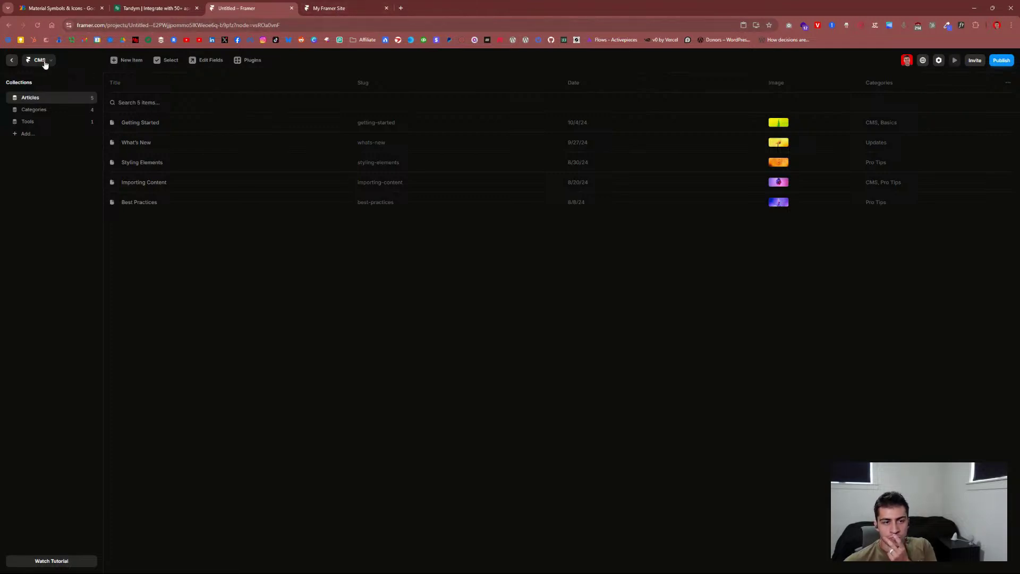
# Step: Switch to the published site's blog, open the Getting Started article and examine its layout
pyautogui.click(164, 8)
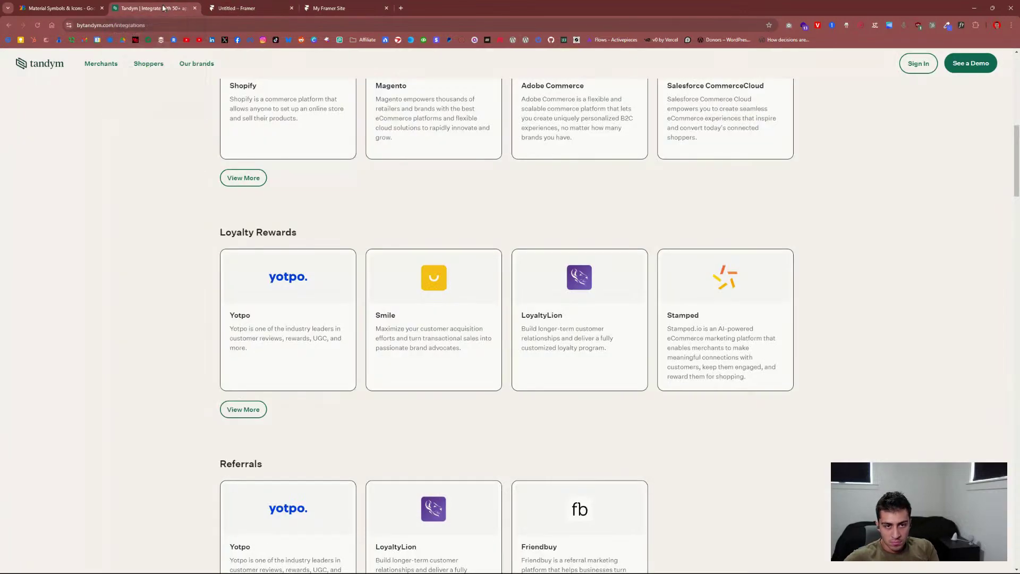
pyautogui.click(319, 9)
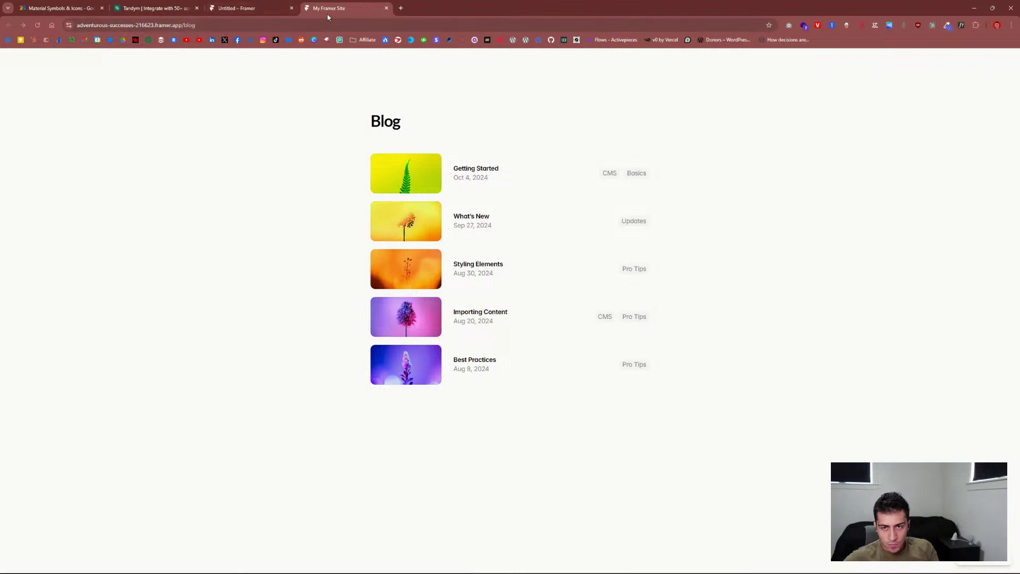
pyautogui.click(383, 174)
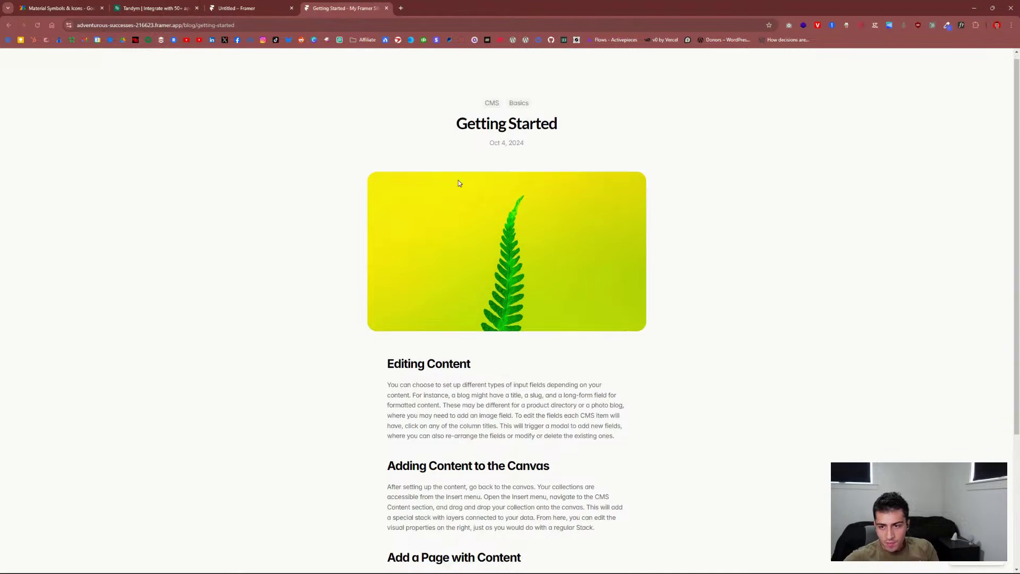
pyautogui.scroll(-3, 460, 182)
pyautogui.scroll(3, 462, 229)
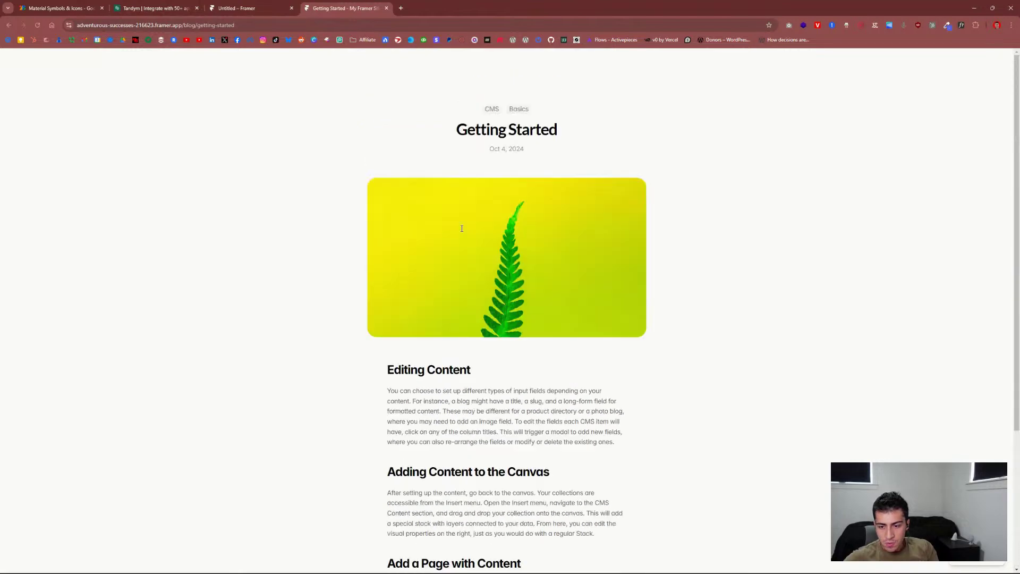
pyautogui.scroll(-3, 461, 228)
pyautogui.scroll(3, 455, 262)
pyautogui.scroll(-2, 453, 260)
pyautogui.scroll(3, 454, 262)
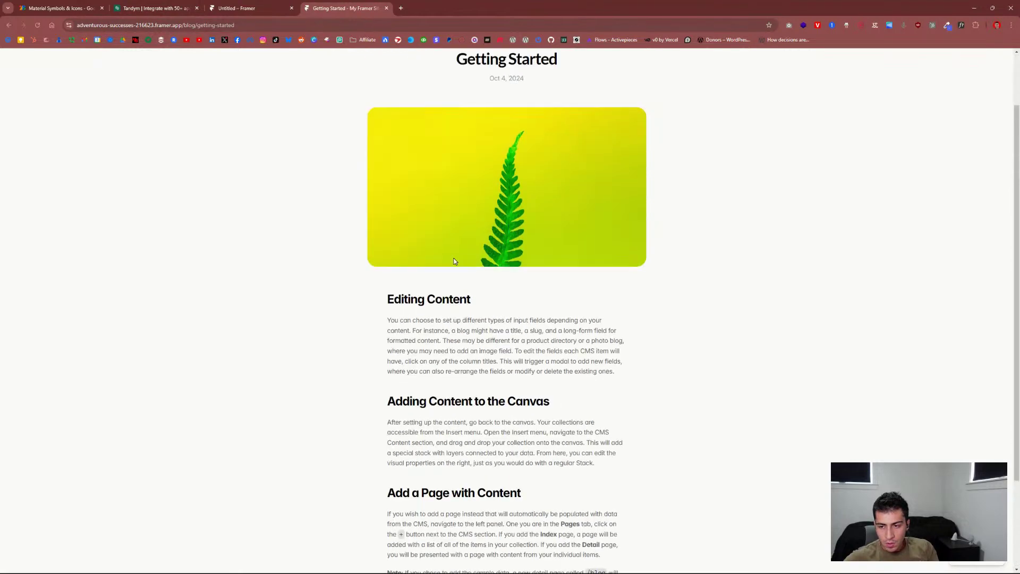
# Step: Search Google for "framer" in a new browser tab and open the official Framer website
pyautogui.click(400, 9)
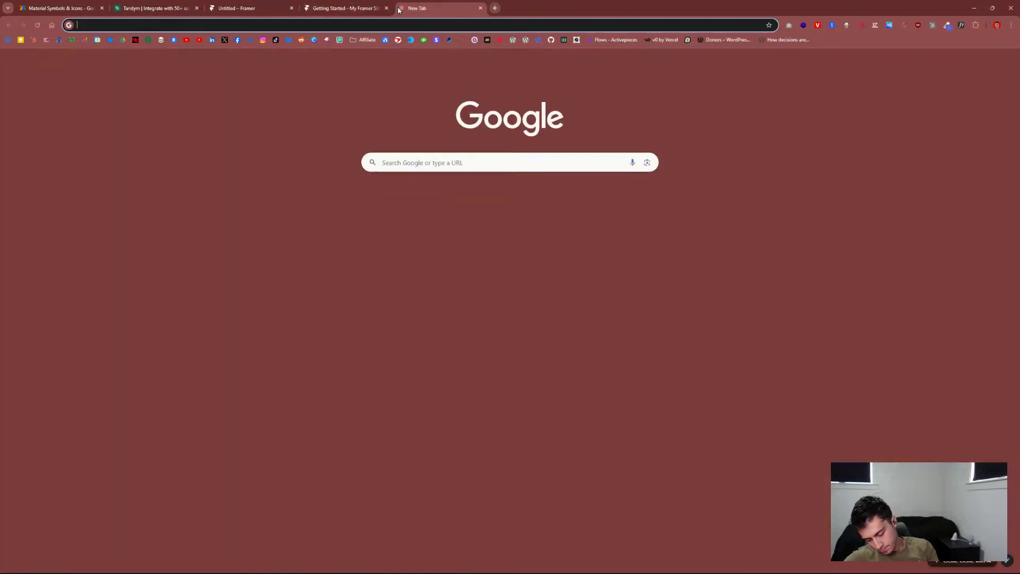
pyautogui.write('framer')
pyautogui.press('Return')
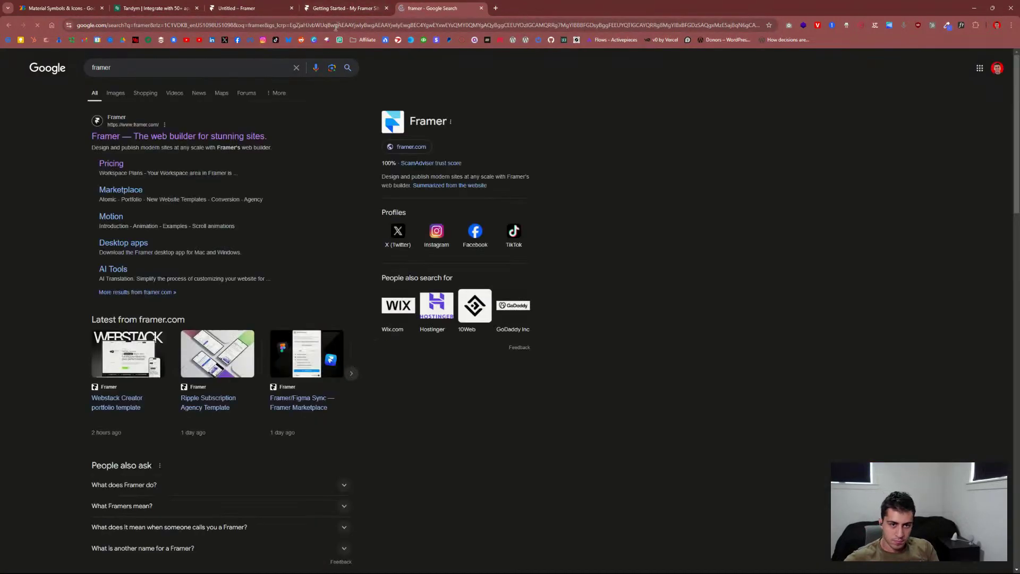
pyautogui.click(198, 137)
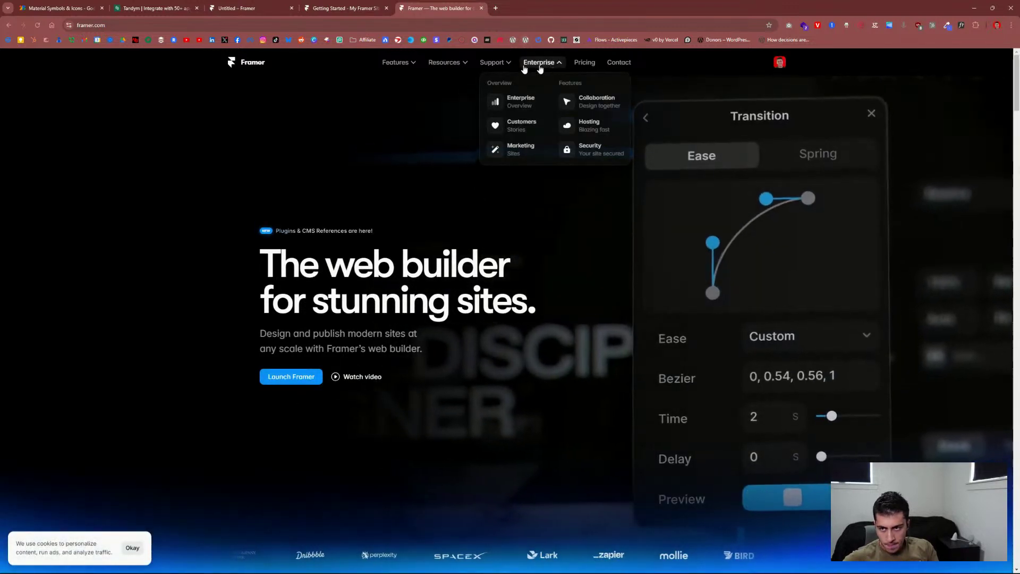
# Step: Open Framer's Plugins page from the site's resources and continue to the plugin marketplace
pyautogui.moveTo(542, 66)
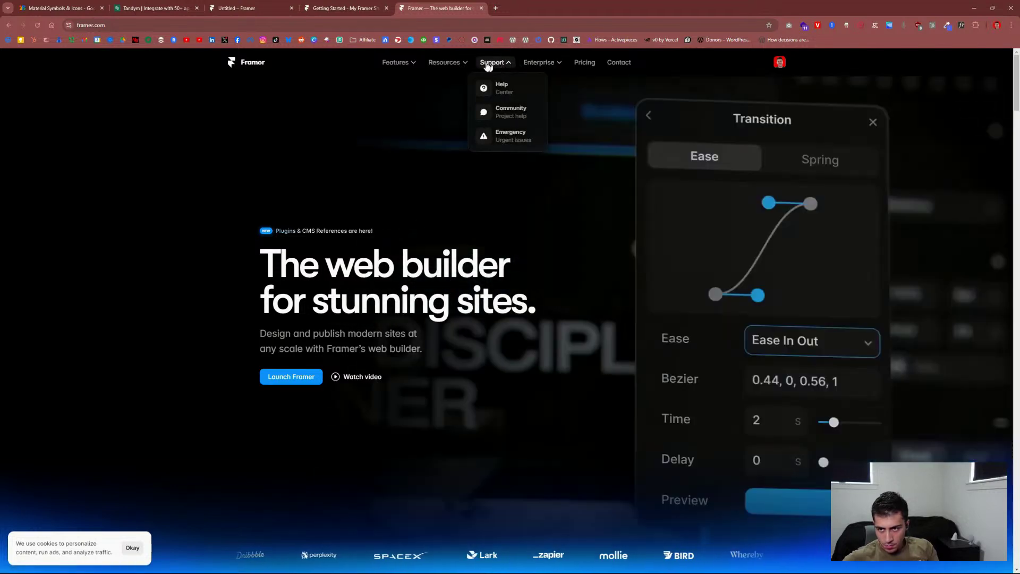
pyautogui.moveTo(457, 65)
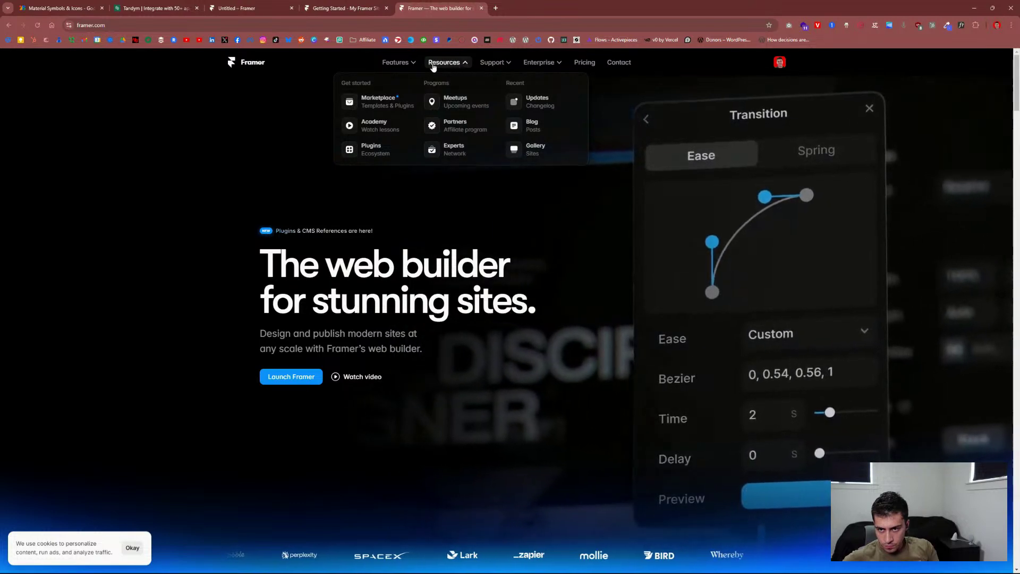
pyautogui.click(376, 152)
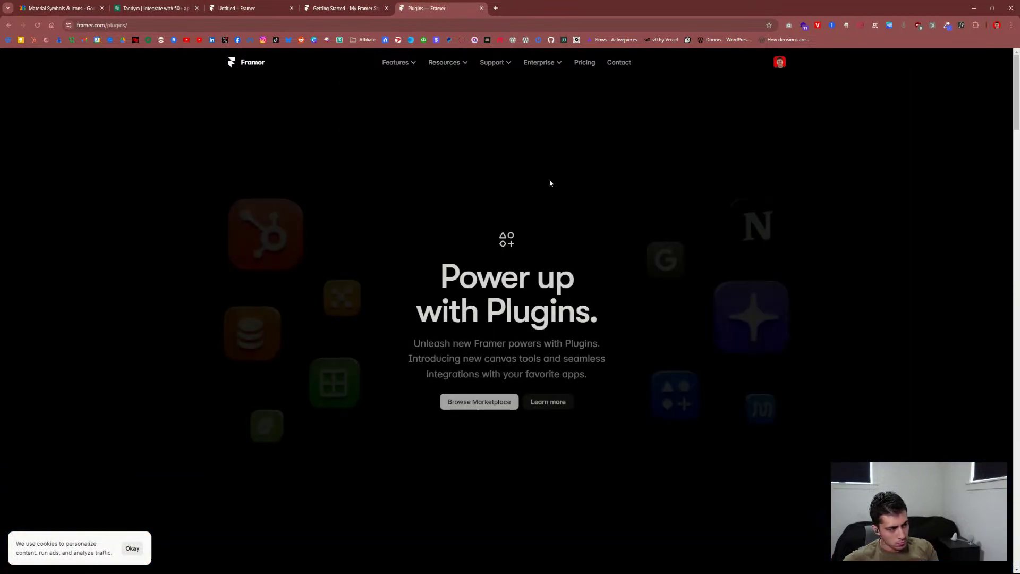
pyautogui.scroll(-10, 609, 222)
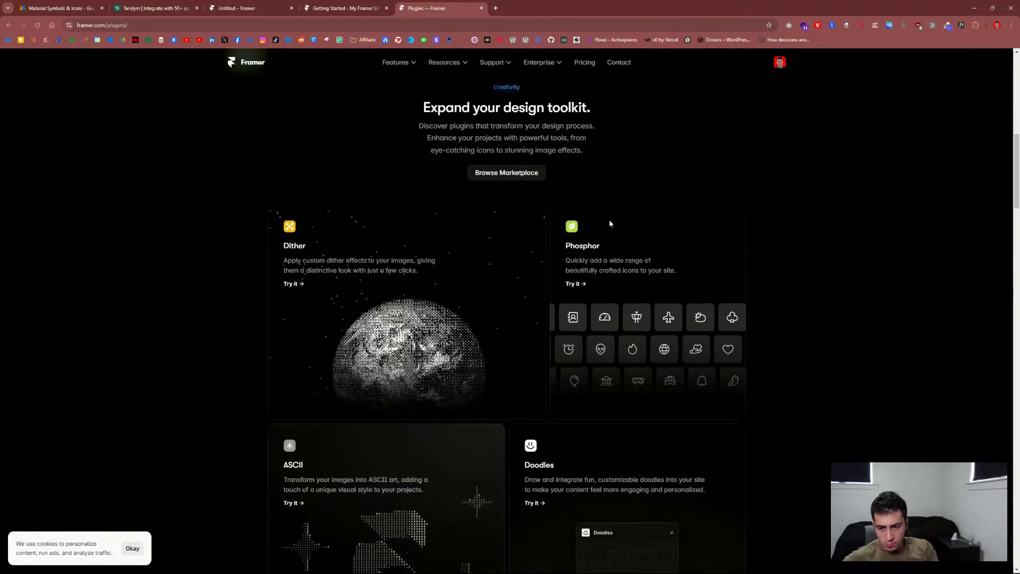
pyautogui.scroll(6, 606, 223)
pyautogui.click(481, 127)
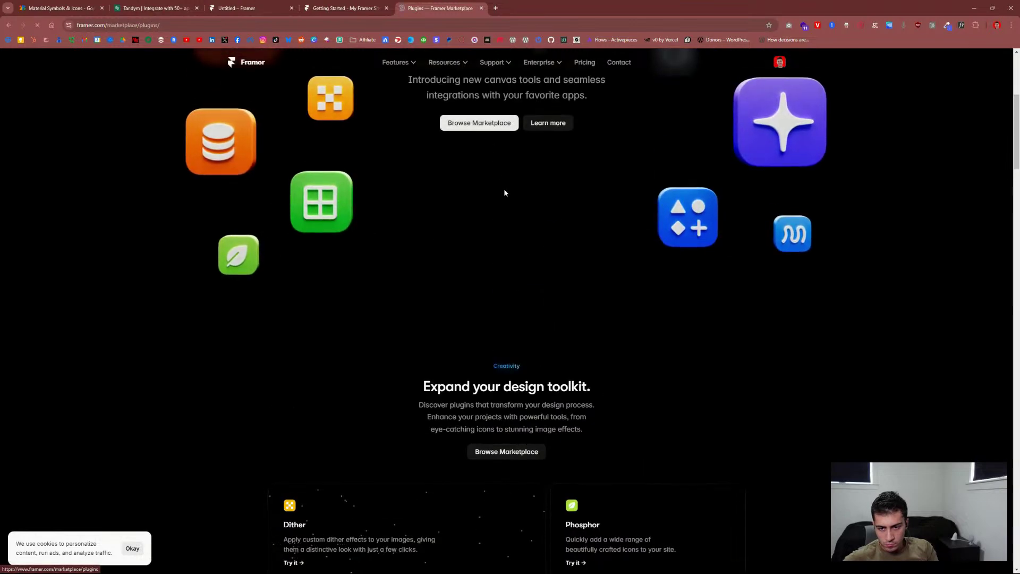
pyautogui.scroll(-1, 504, 188)
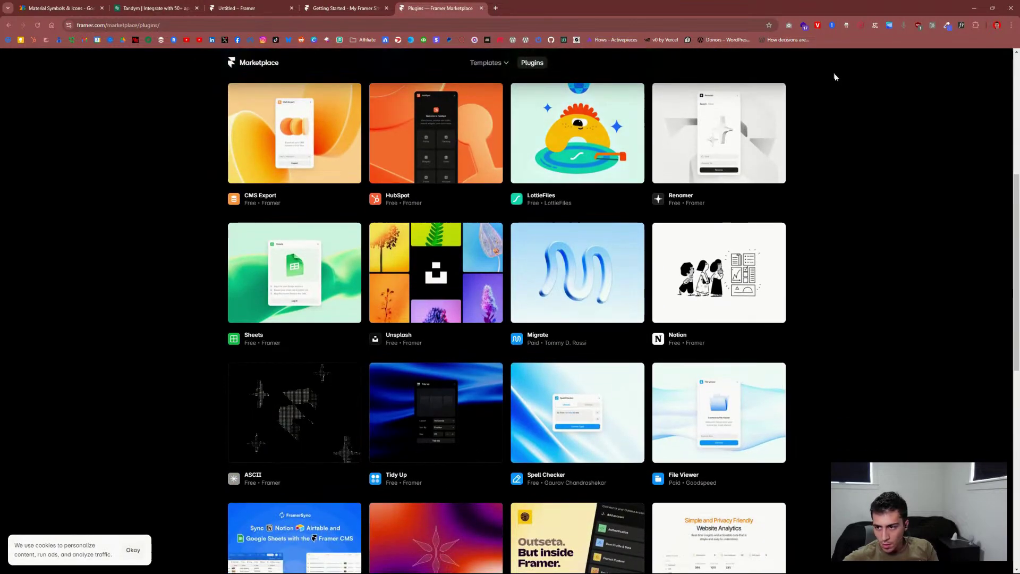
# Step: Inspect the technologies Wappalyzer detects on the marketplace page, then close its report
pyautogui.click(804, 25)
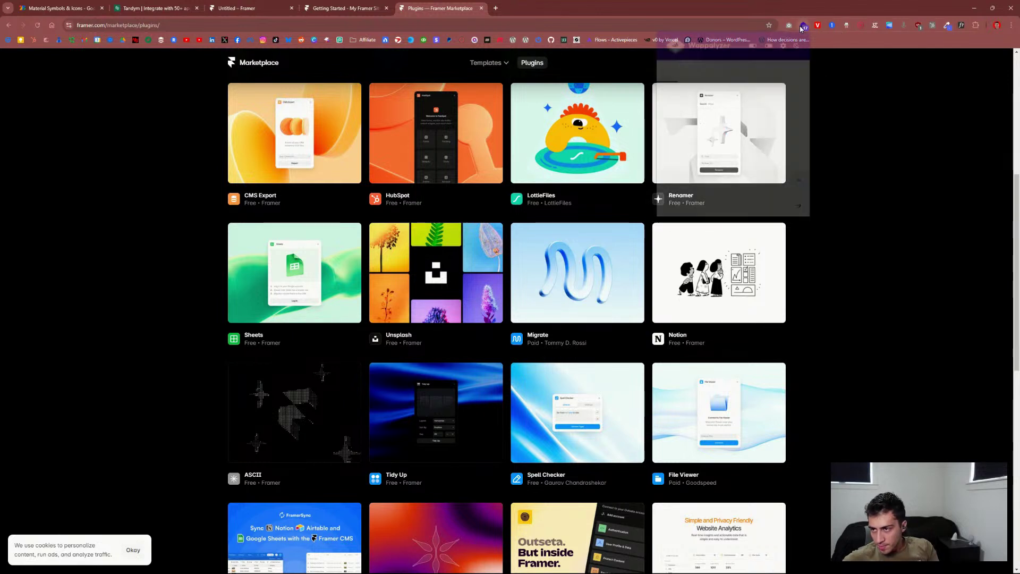
pyautogui.scroll(-2, 705, 143)
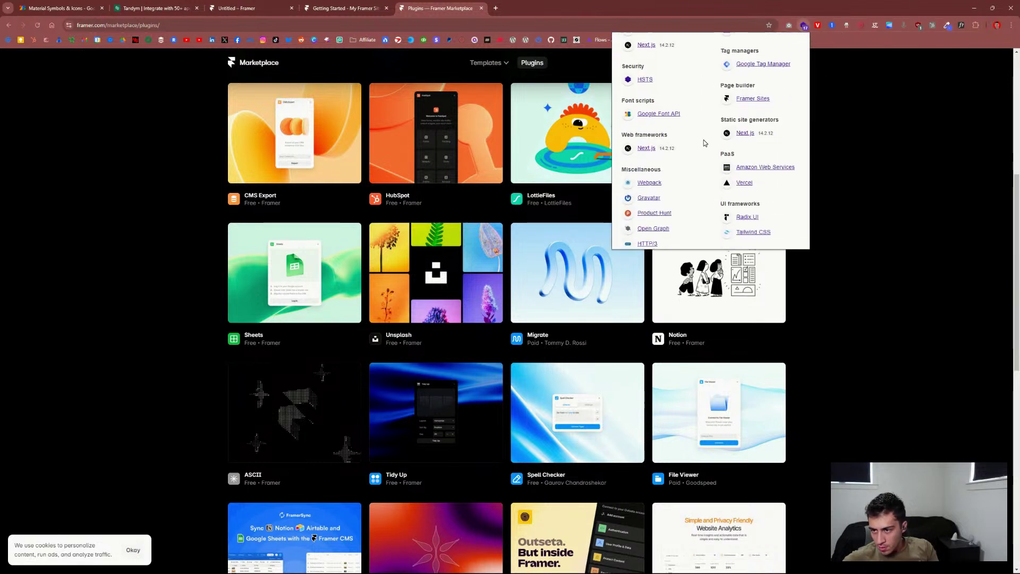
pyautogui.click(857, 166)
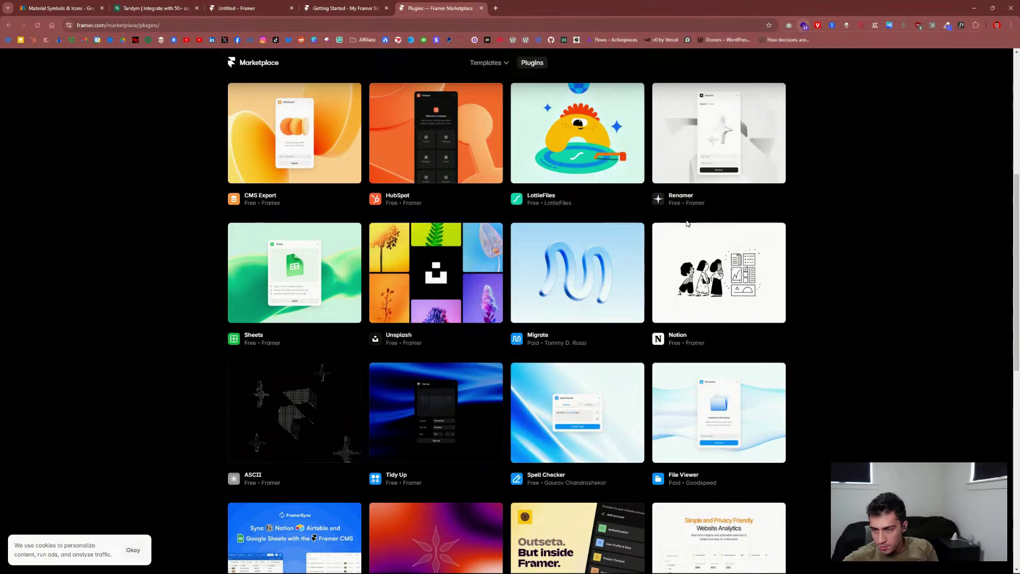
# Step: Look through the full list of marketplace plugins and return to its beginning
pyautogui.scroll(-3, 821, 240)
pyautogui.scroll(-4, 821, 239)
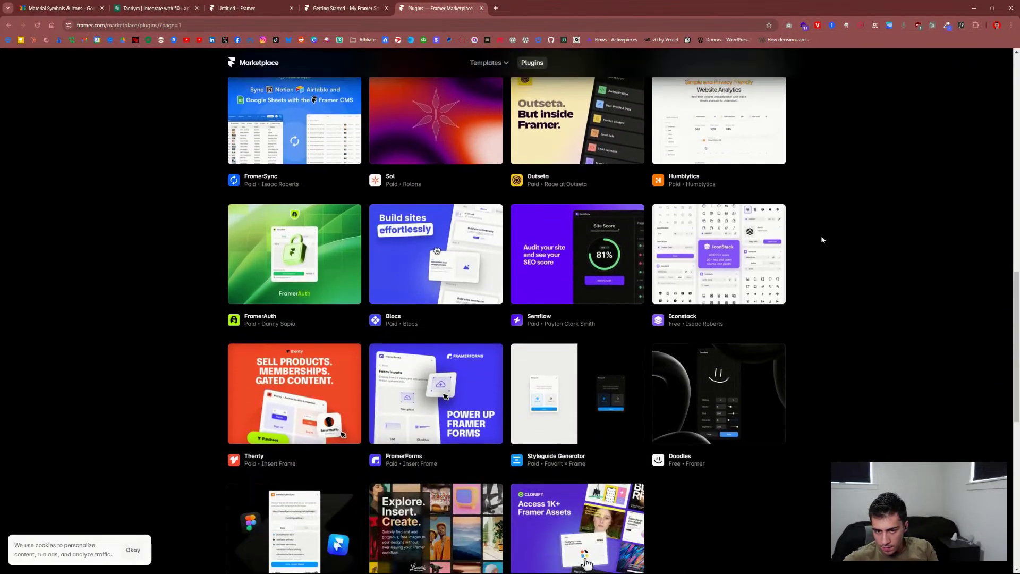
pyautogui.scroll(-5, 821, 240)
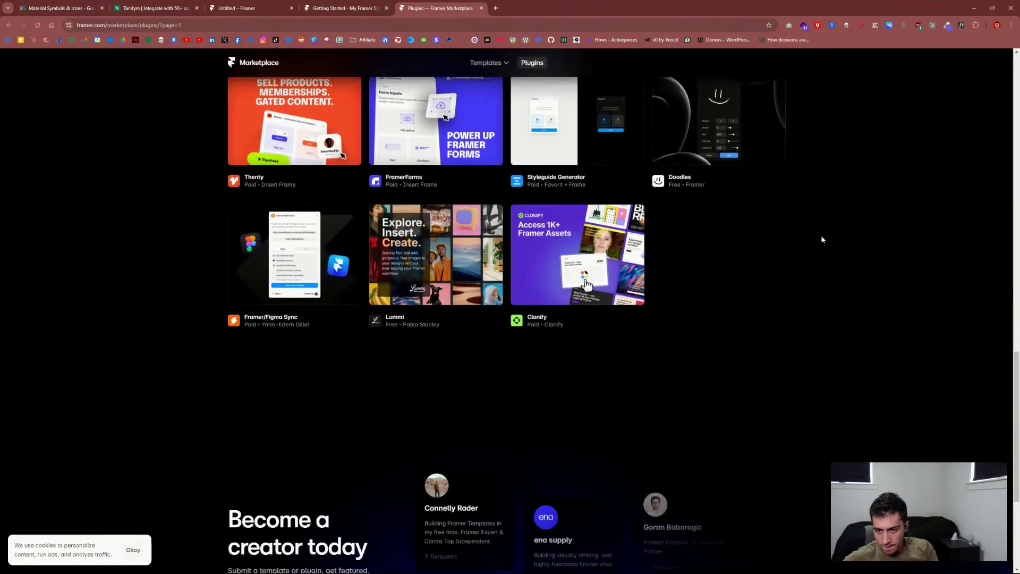
pyautogui.scroll(8, 821, 239)
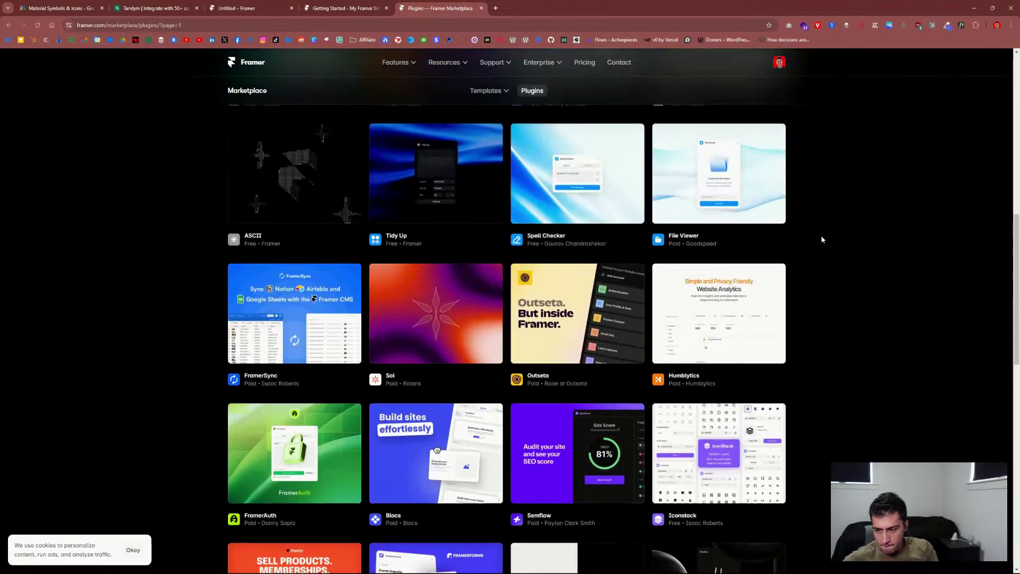
pyautogui.scroll(8, 821, 239)
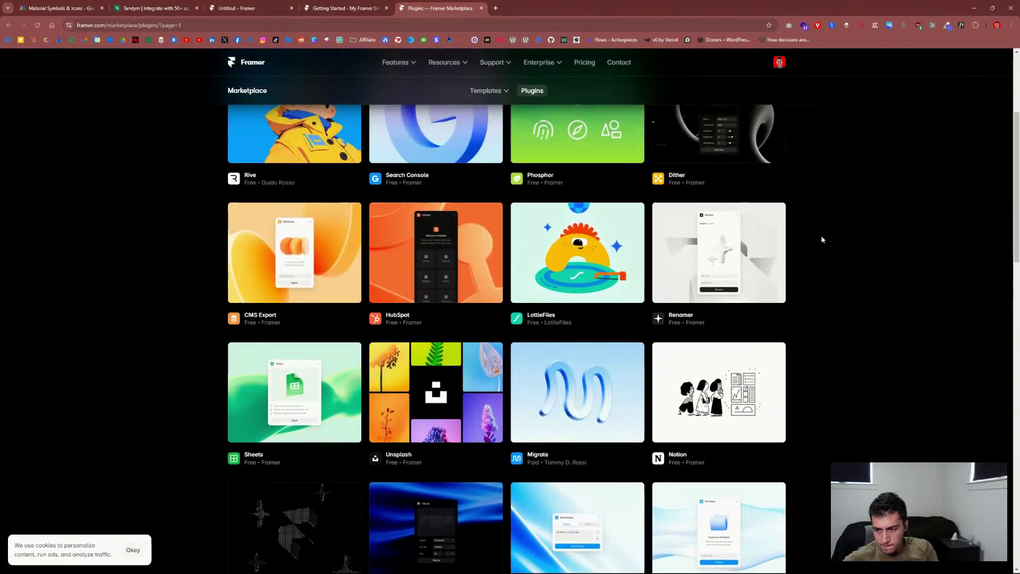
pyautogui.scroll(2, 821, 239)
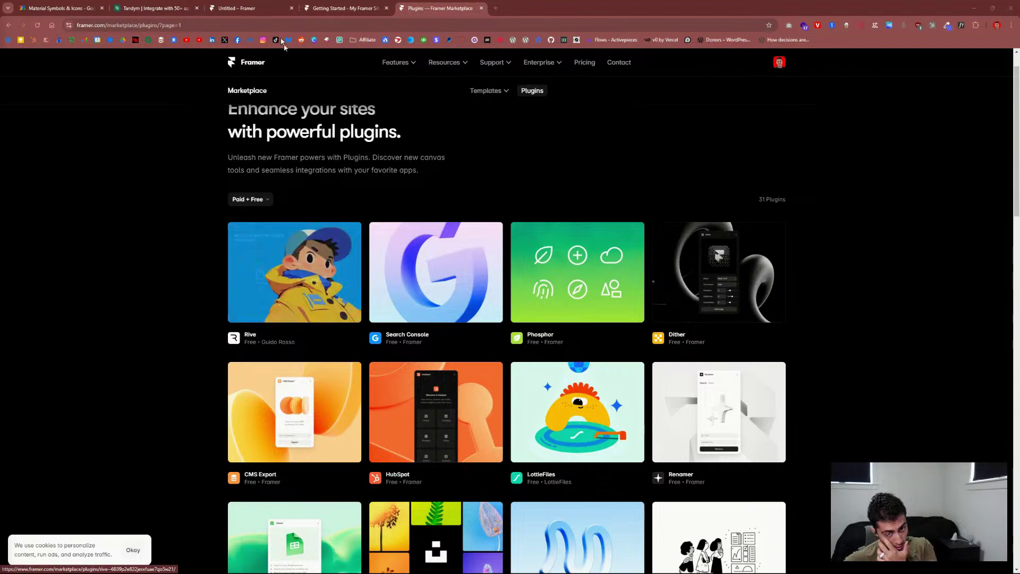
# Step: Return to the Framer project's CMS, view its featured plugins and browse the marketplace from there
pyautogui.click(343, 8)
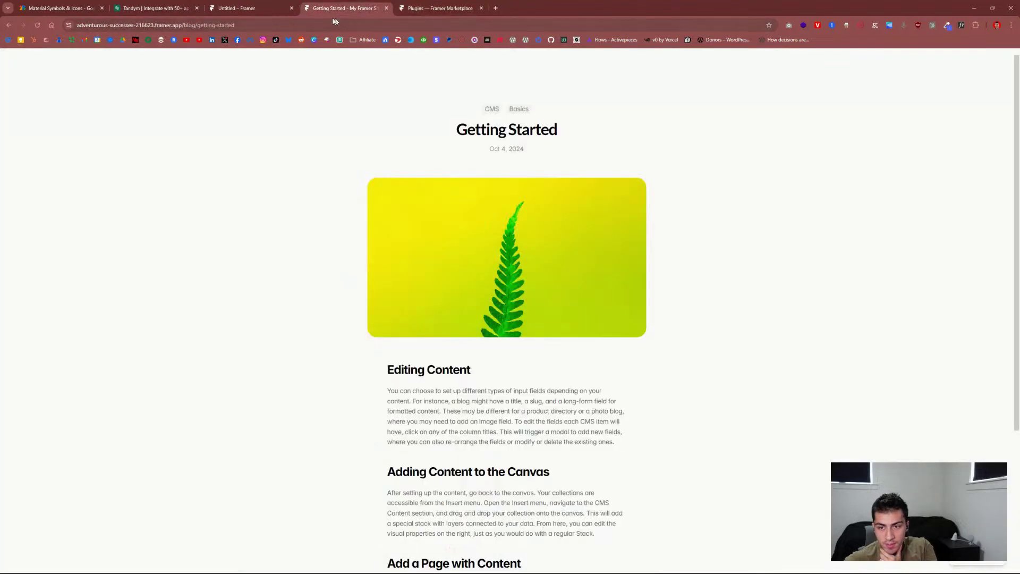
pyautogui.click(267, 13)
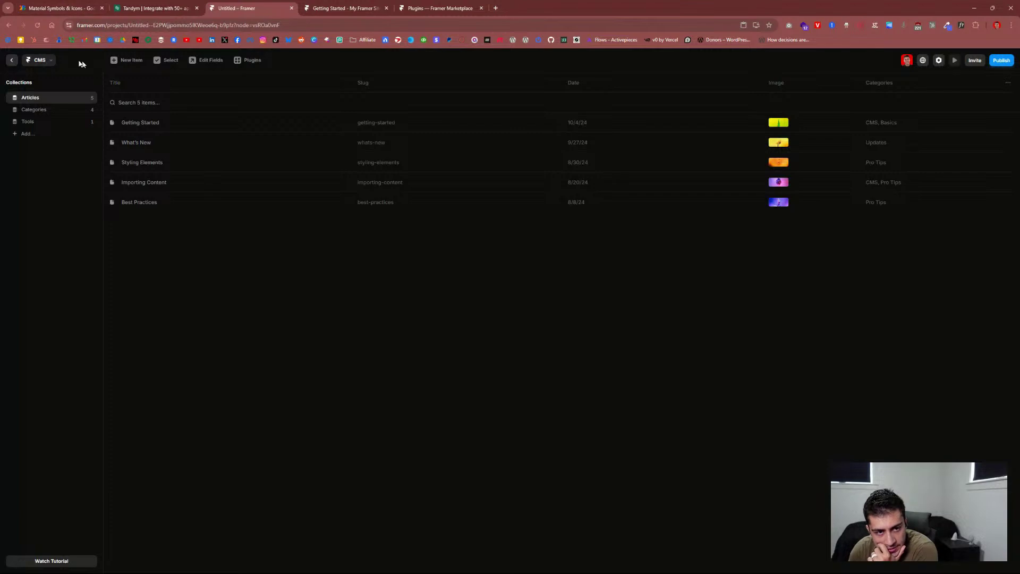
pyautogui.click(248, 60)
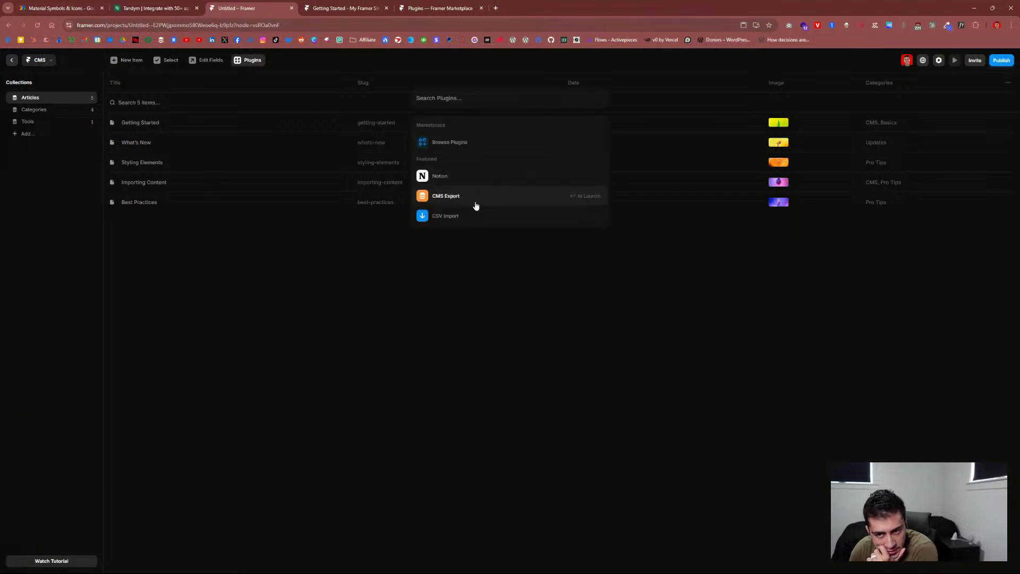
pyautogui.click(446, 142)
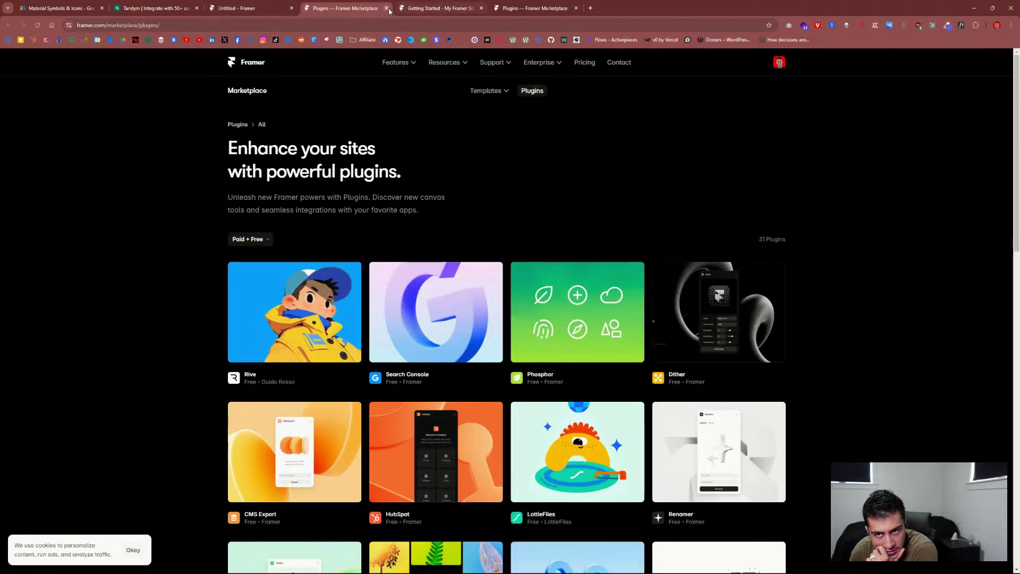
# Step: Close both plugin marketplace tabs and the published Getting Started article tab
pyautogui.click(387, 8)
pyautogui.click(386, 8)
pyautogui.click(386, 8)
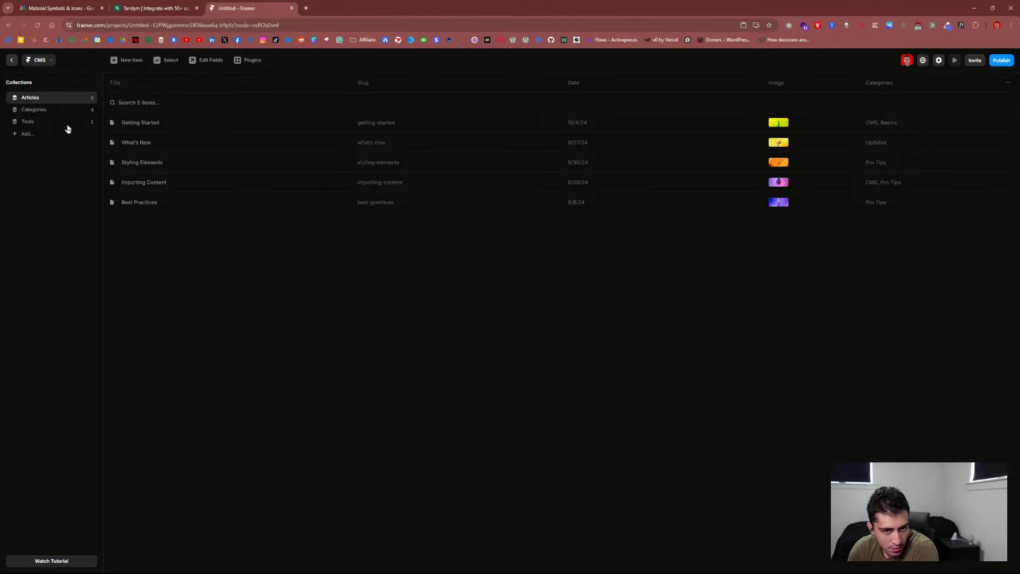
# Step: Leave the CMS, open the Articles detail page on the canvas and select the stack holding the categories, title and date
pyautogui.click(12, 60)
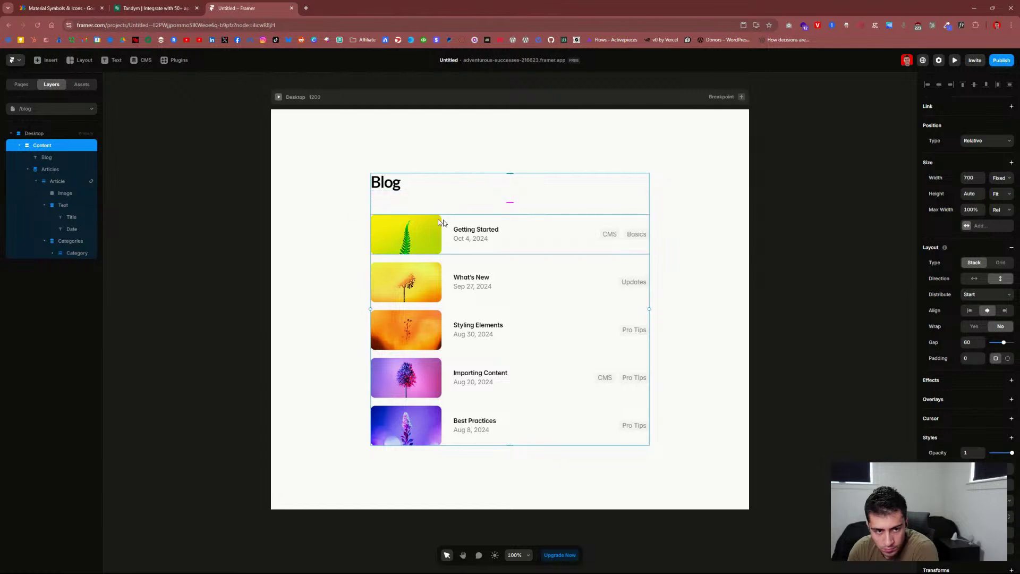
pyautogui.click(40, 109)
pyautogui.click(42, 163)
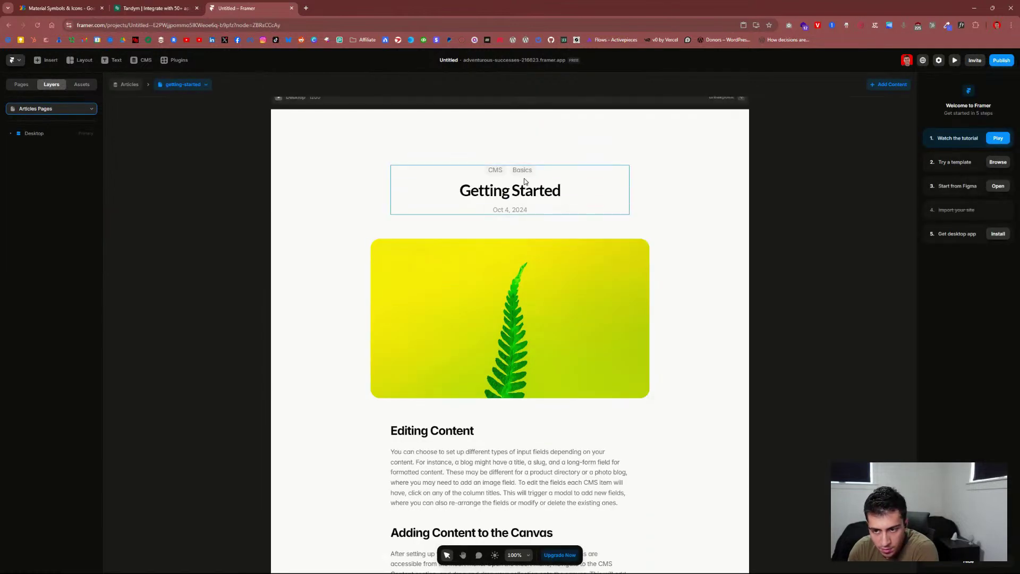
pyautogui.click(525, 181)
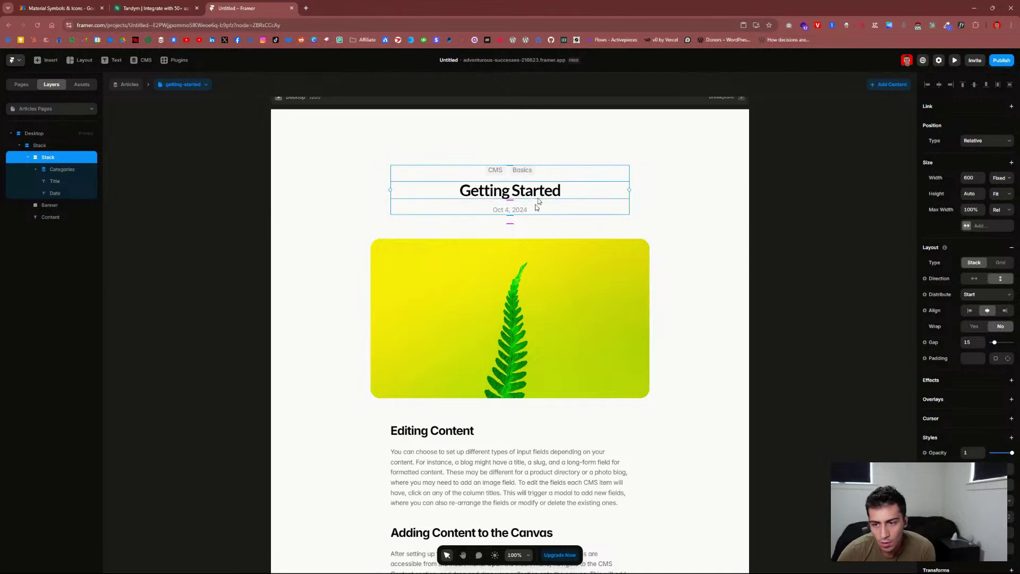
pyautogui.scroll(-3, 530, 291)
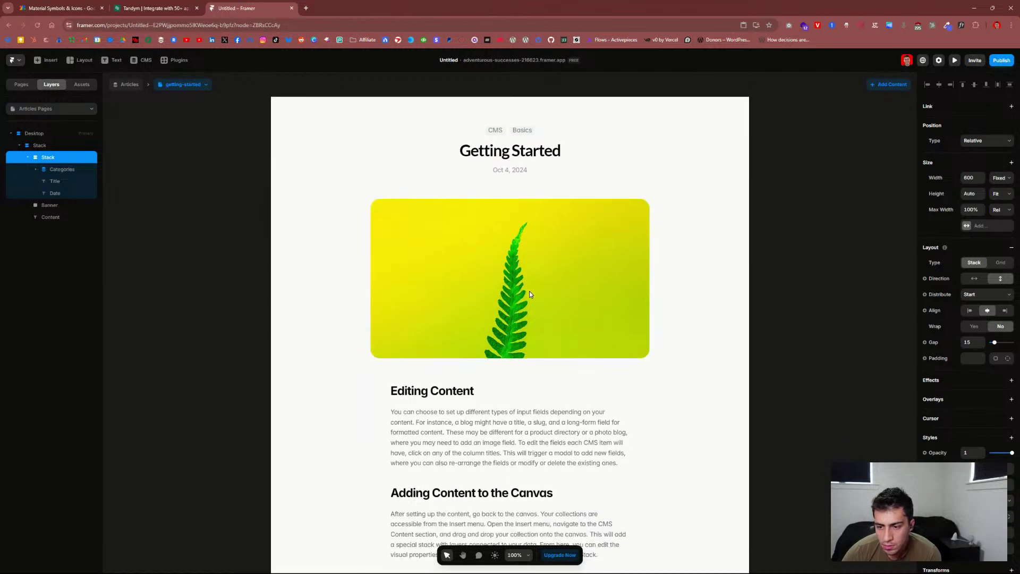
# Step: Select the Banner layer on the article page, view its linked image in the CMS item, and close the item
pyautogui.click(512, 250)
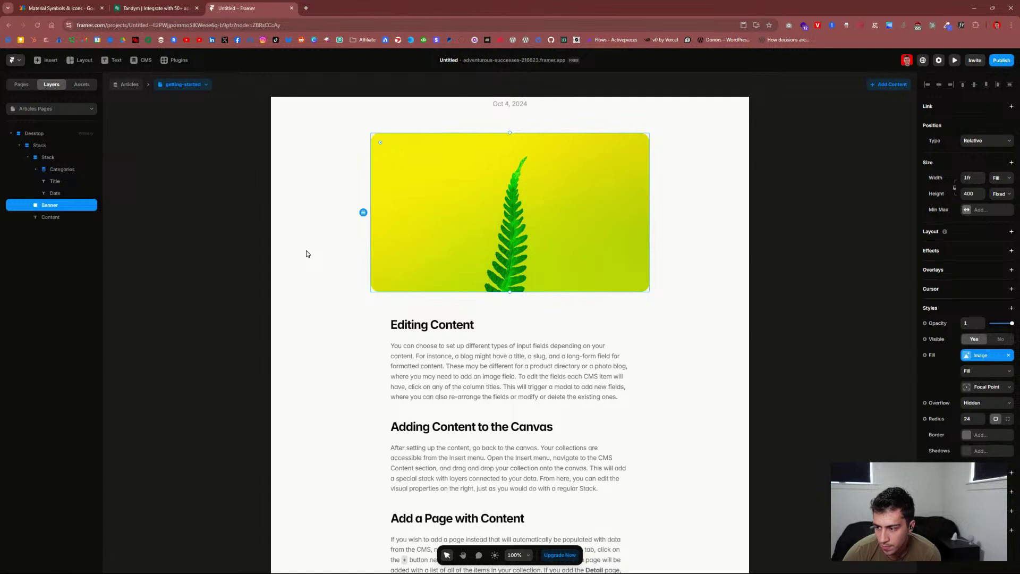
pyautogui.click(979, 359)
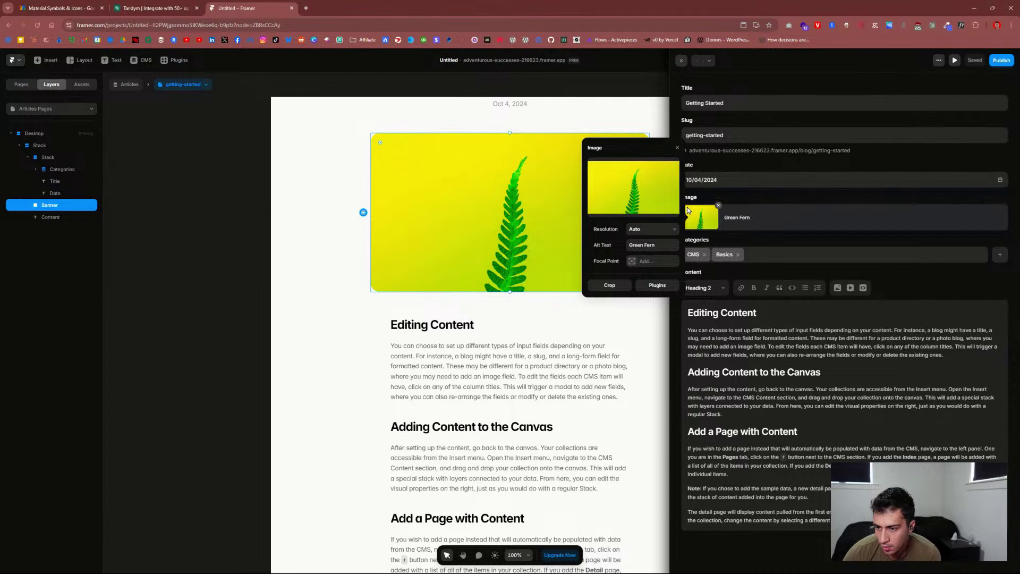
pyautogui.click(681, 62)
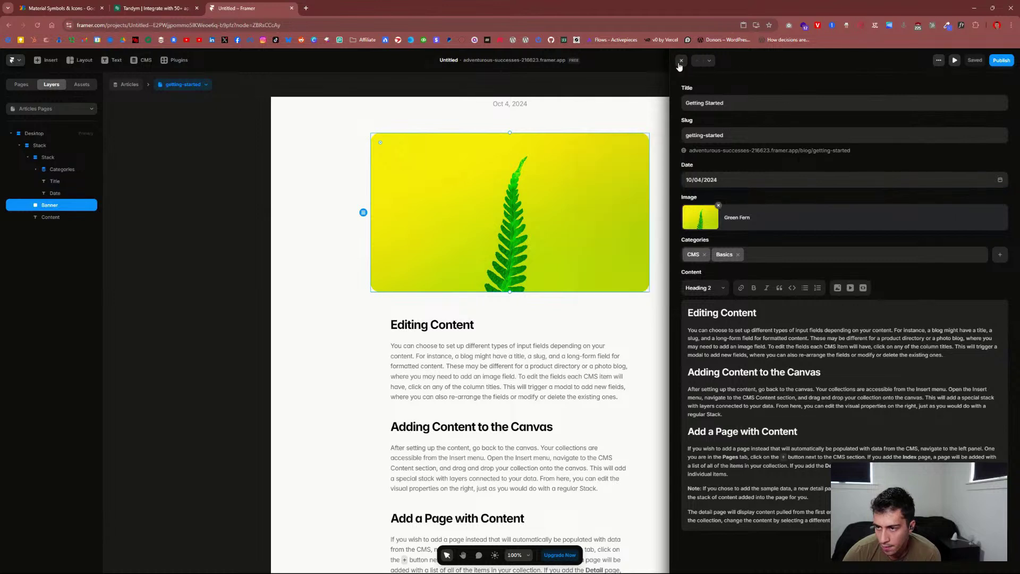
pyautogui.click(681, 63)
# Step: Select the Content text layer, view the CMS field linked to its content, and close the item
pyautogui.click(446, 338)
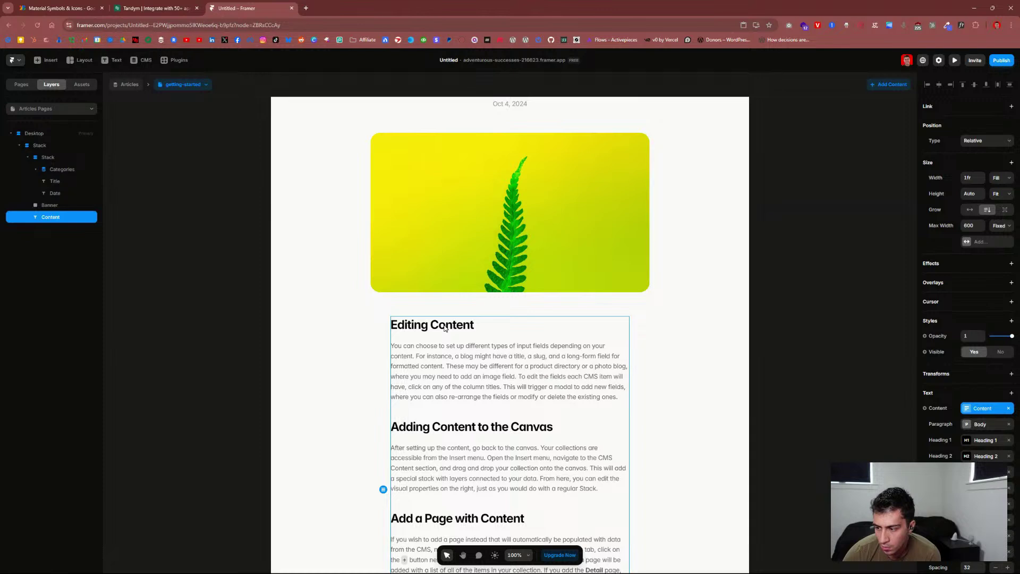
pyautogui.scroll(-3, 952, 346)
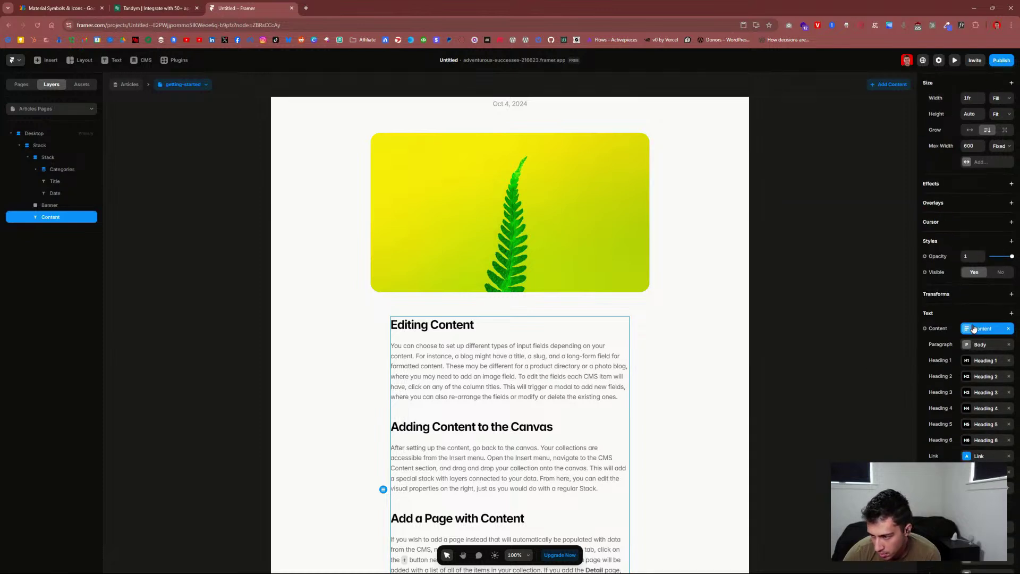
pyautogui.click(974, 328)
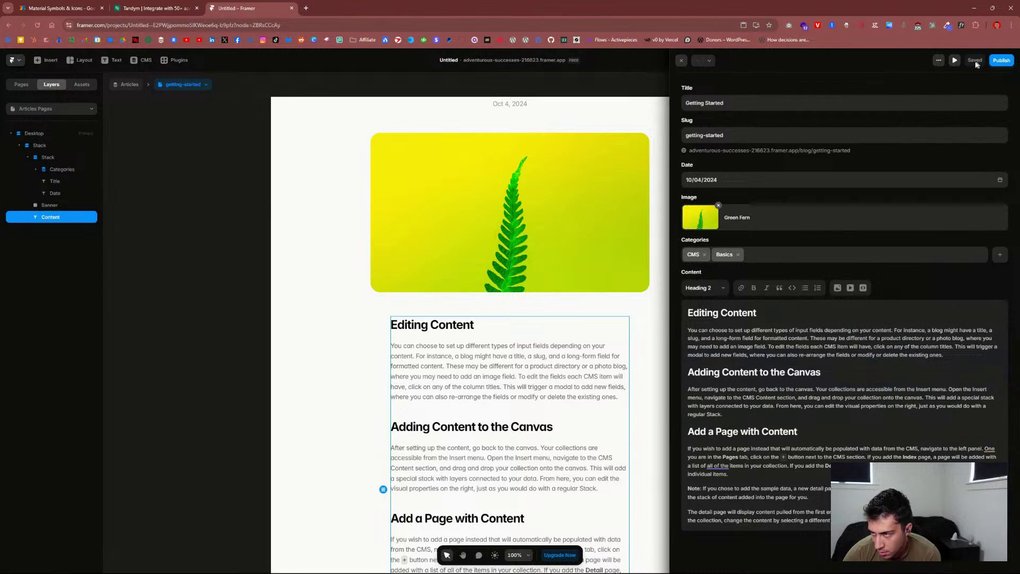
pyautogui.click(681, 60)
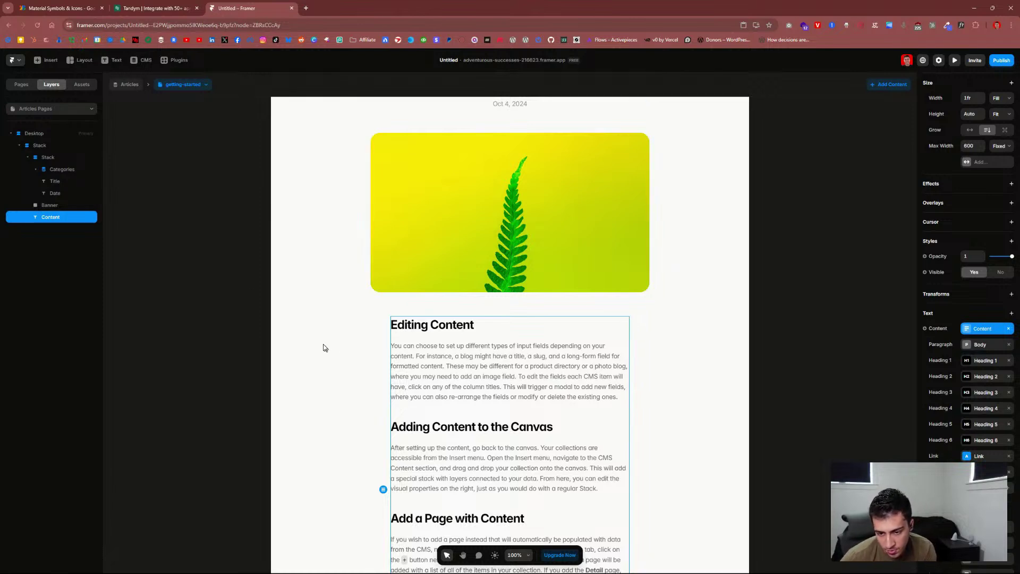
# Step: Compare the properties of the Banner and Content layers and look through the rest of the article
pyautogui.click(70, 207)
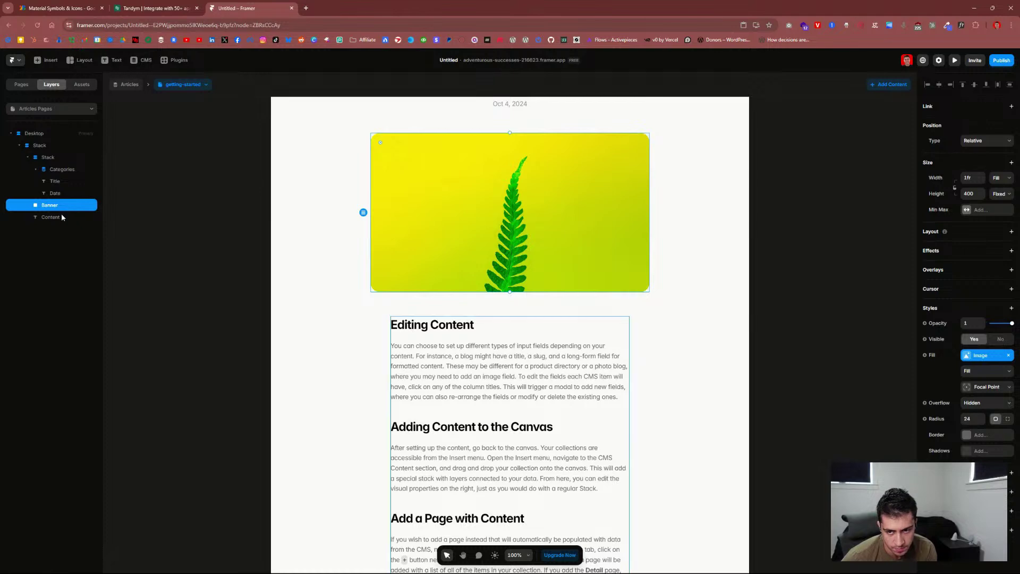
pyautogui.click(63, 217)
pyautogui.scroll(-5, 346, 325)
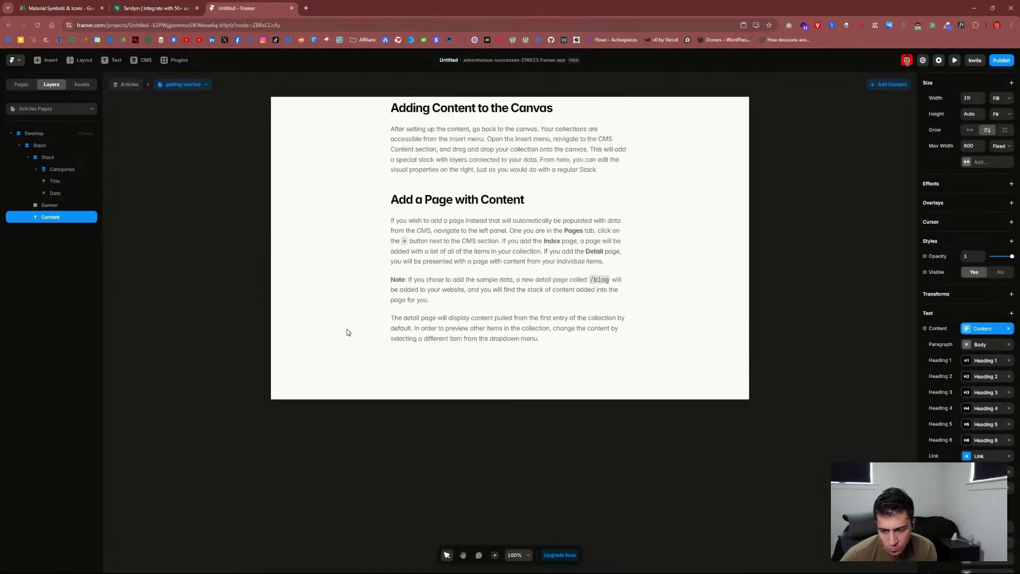
# Step: Try the light interface theme, restore the dark one, and open and leave the comments
pyautogui.click(497, 555)
pyautogui.click(497, 554)
pyautogui.click(496, 554)
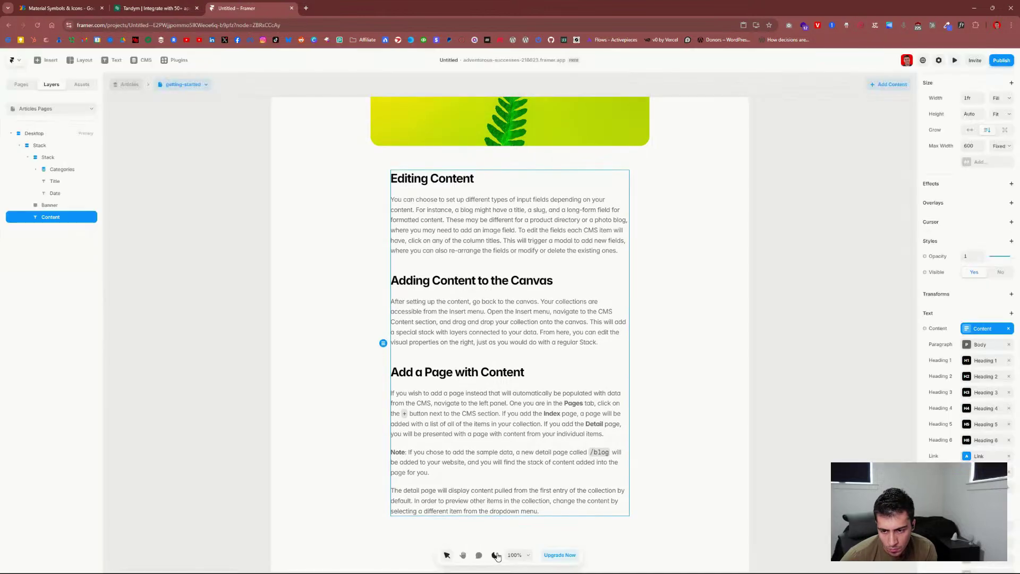
pyautogui.click(497, 555)
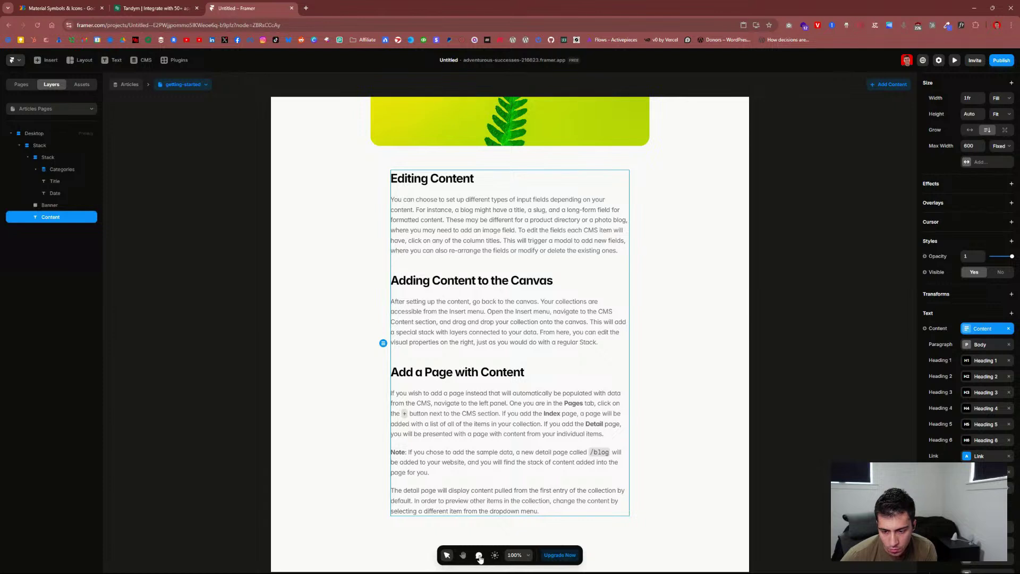
pyautogui.click(480, 556)
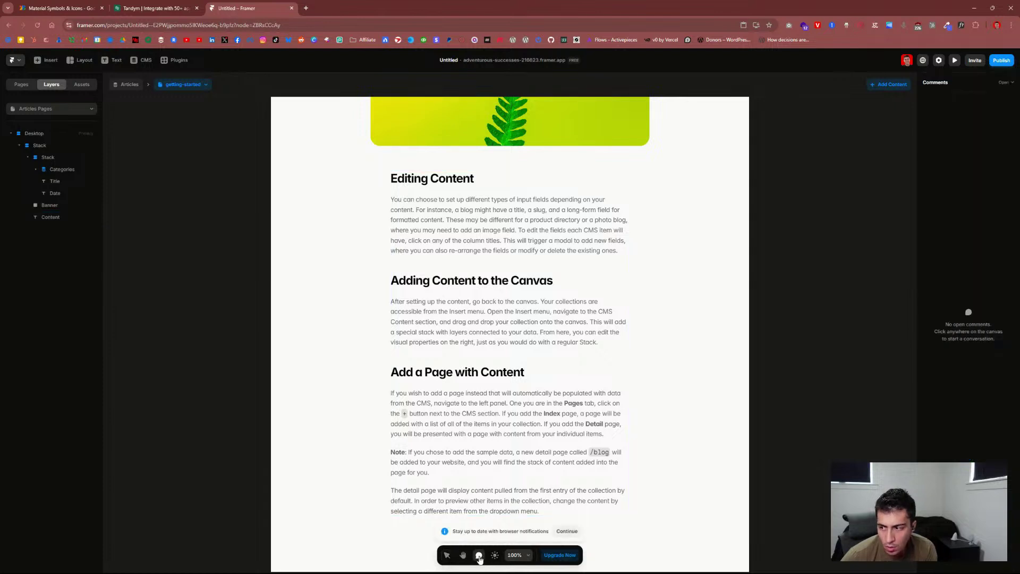
pyautogui.click(479, 556)
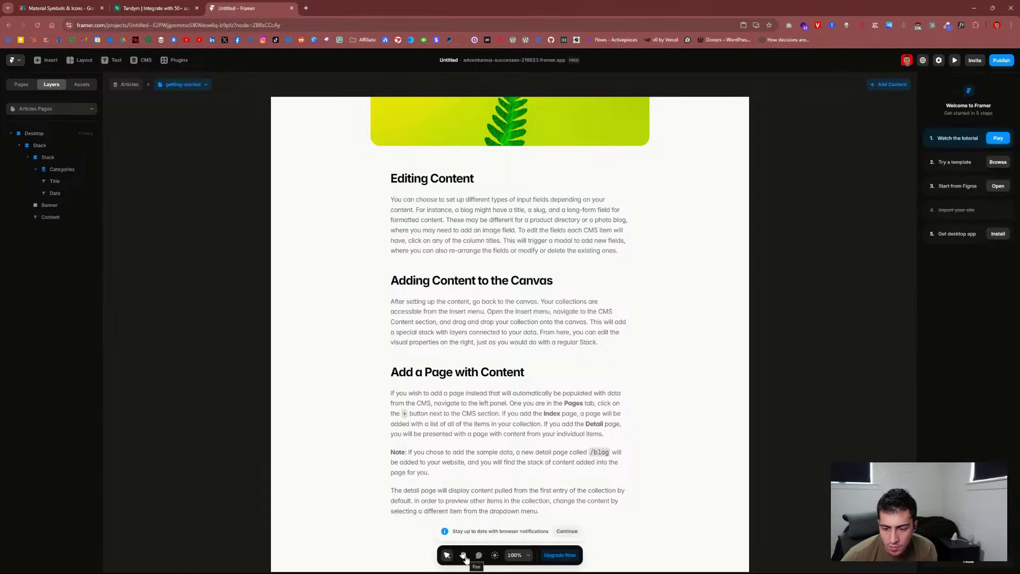
# Step: Reselect the article's Content layer and view the Getting Started item that supplies its text, closing it again
pyautogui.scroll(3, 355, 338)
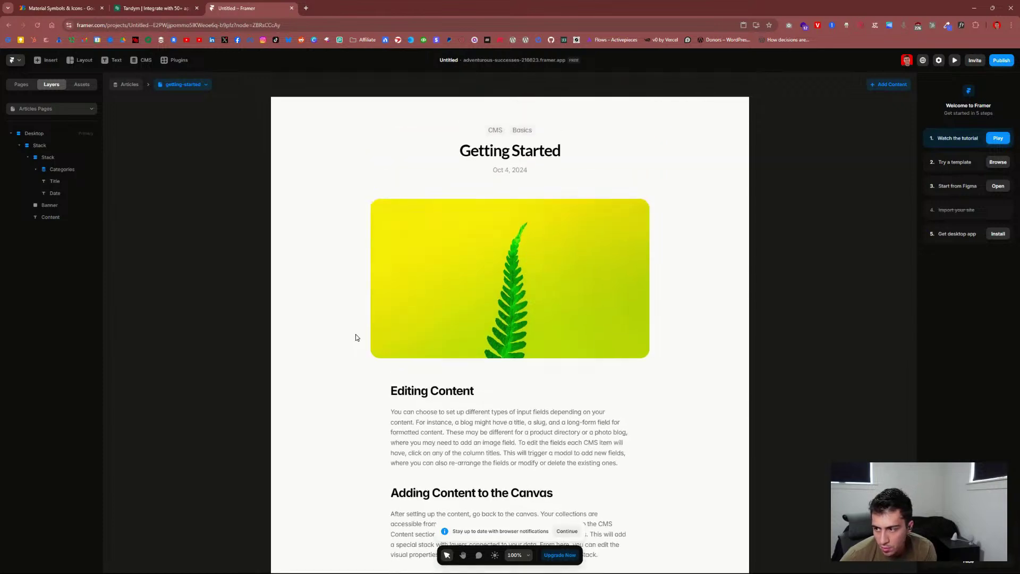
pyautogui.click(462, 253)
pyautogui.click(426, 354)
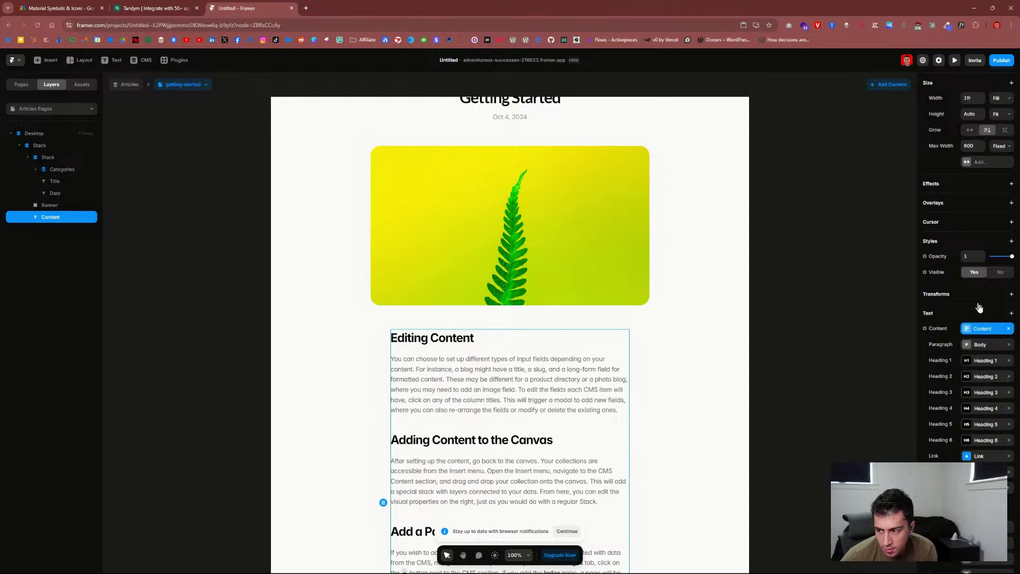
pyautogui.click(983, 329)
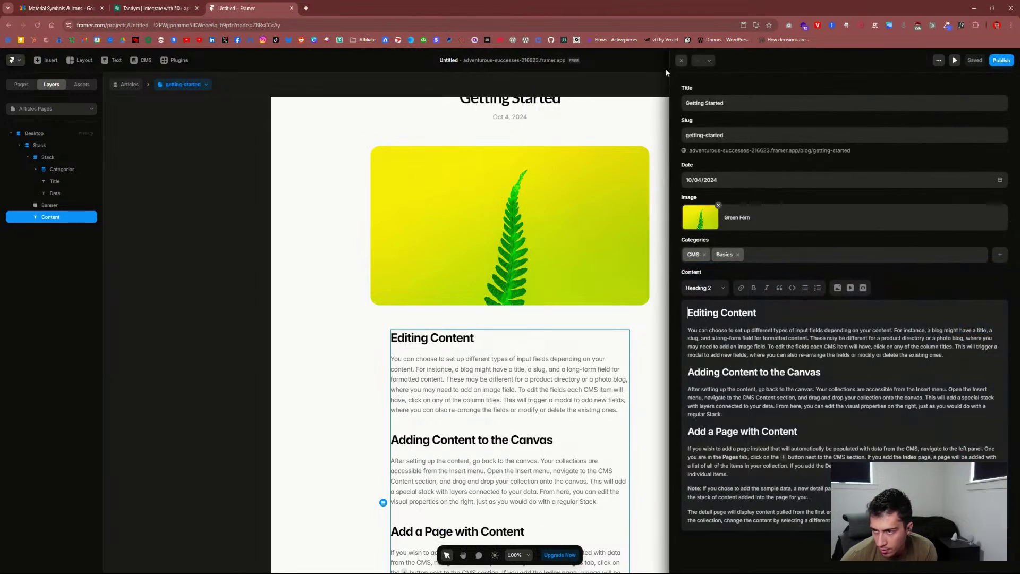
pyautogui.click(682, 60)
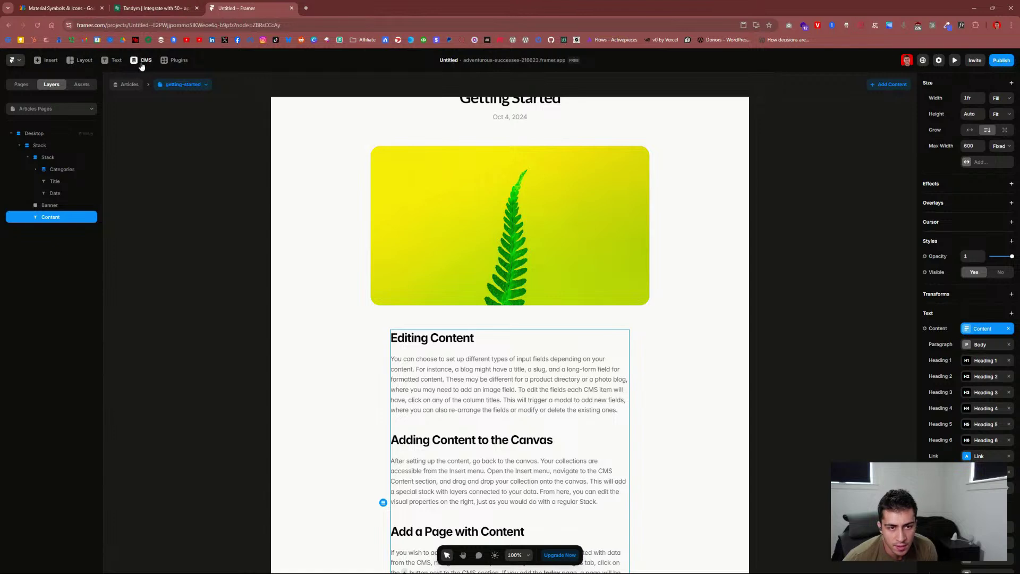
# Step: On the /blog page, set the Blog heading's content to a fetch from api.fetch.tools/weather?city=:city
pyautogui.click(79, 108)
pyautogui.click(52, 151)
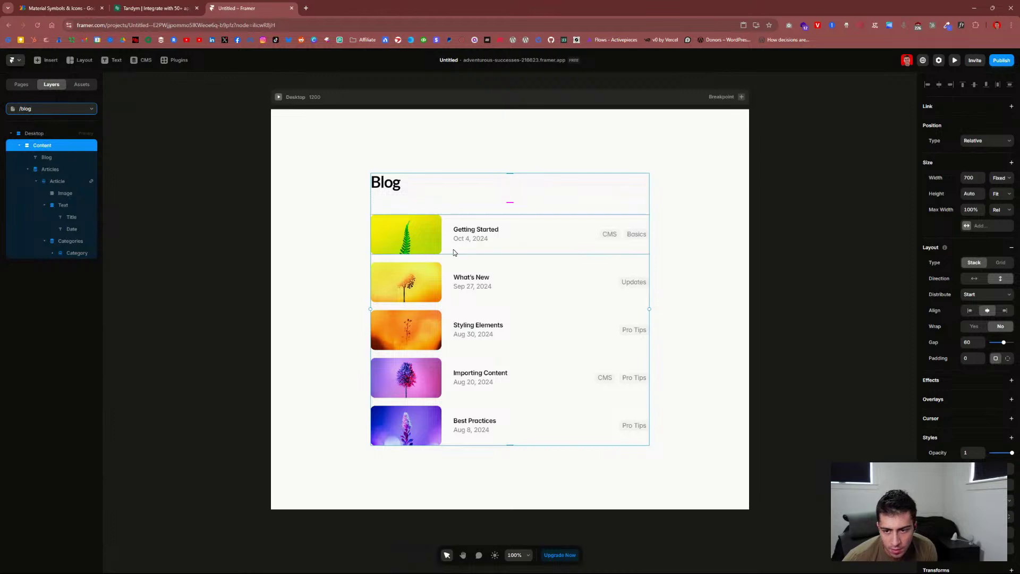
pyautogui.click(392, 187)
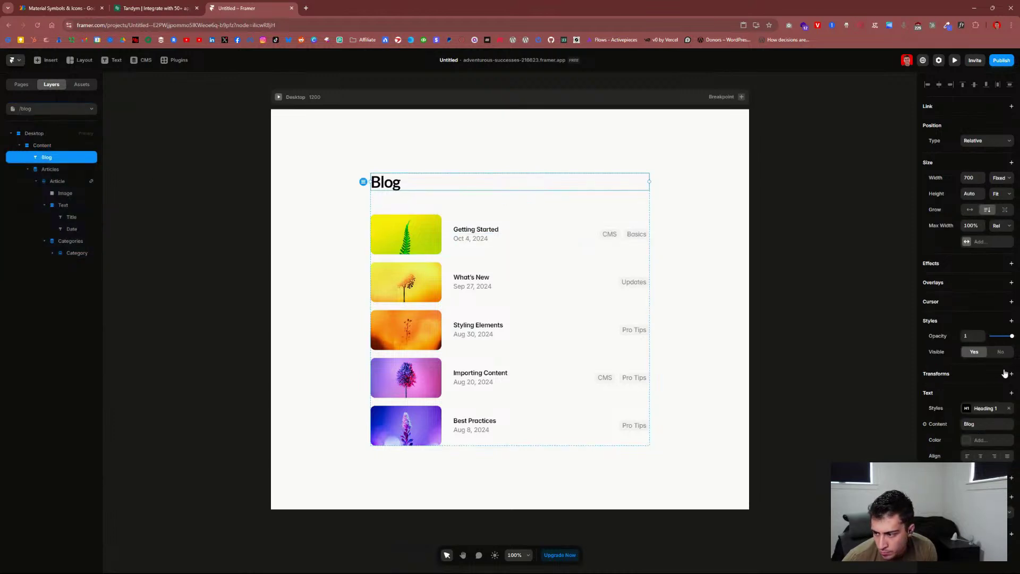
pyautogui.click(988, 426)
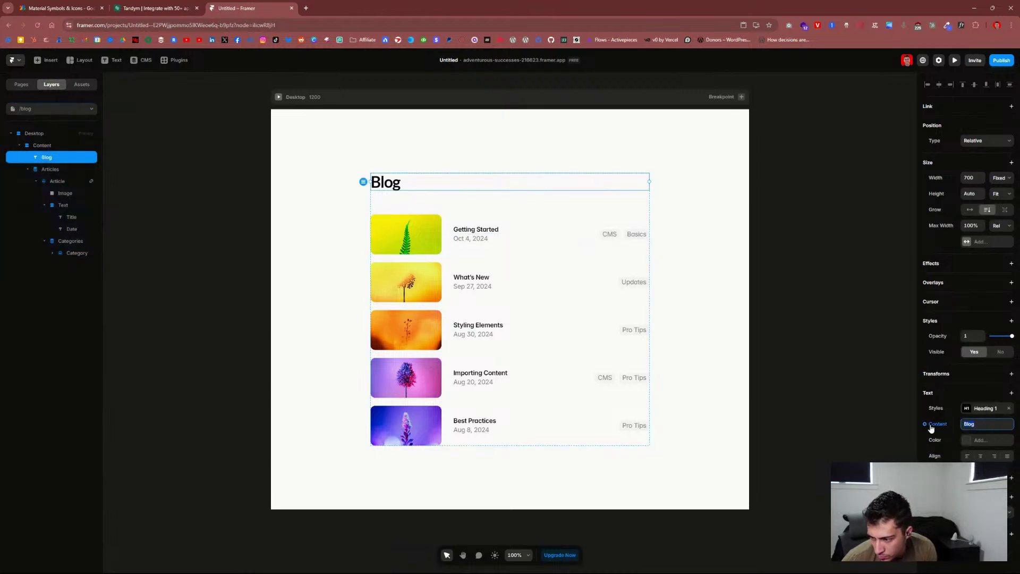
pyautogui.click(925, 424)
pyautogui.click(941, 444)
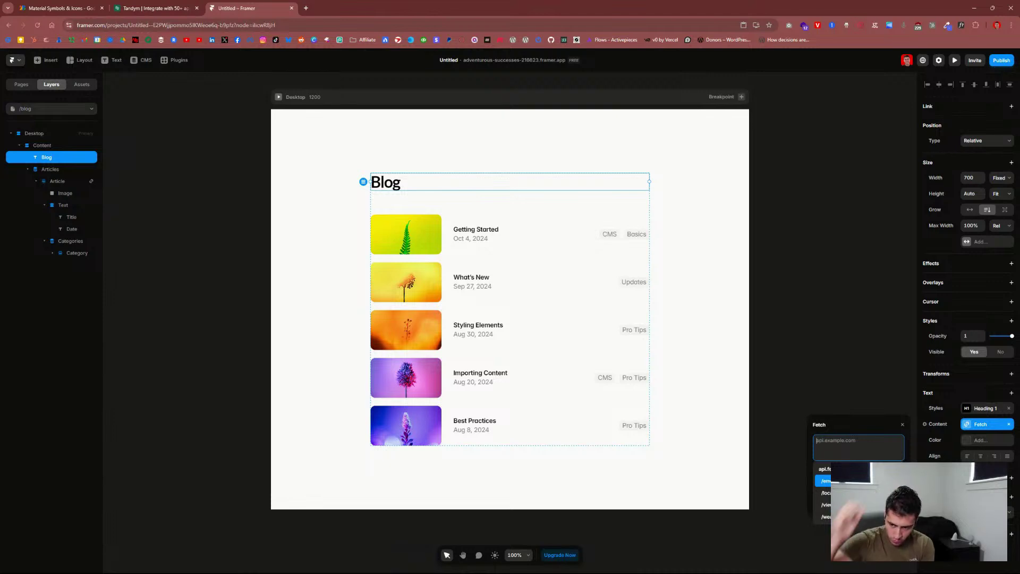
pyautogui.click(824, 516)
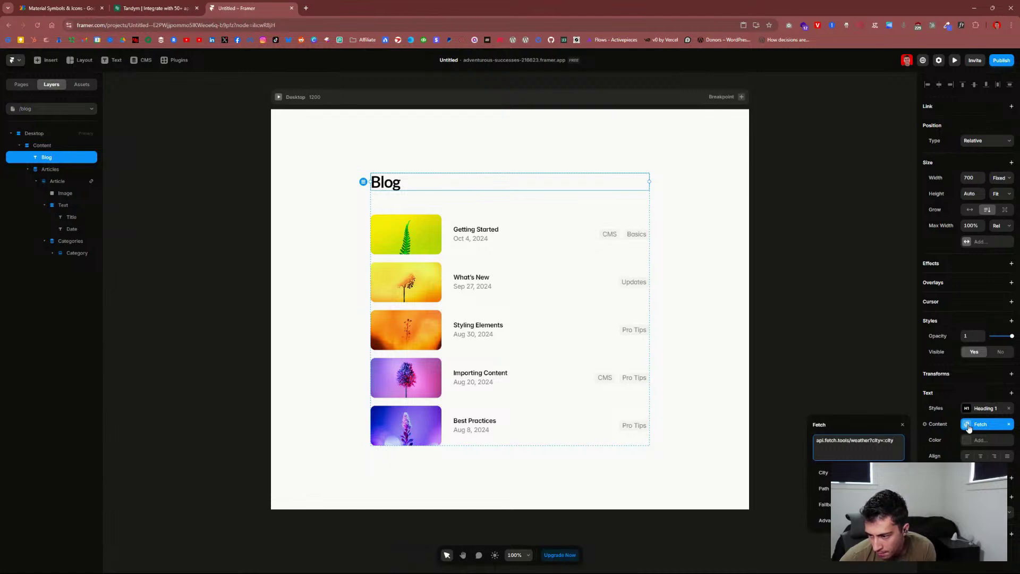
pyautogui.click(903, 425)
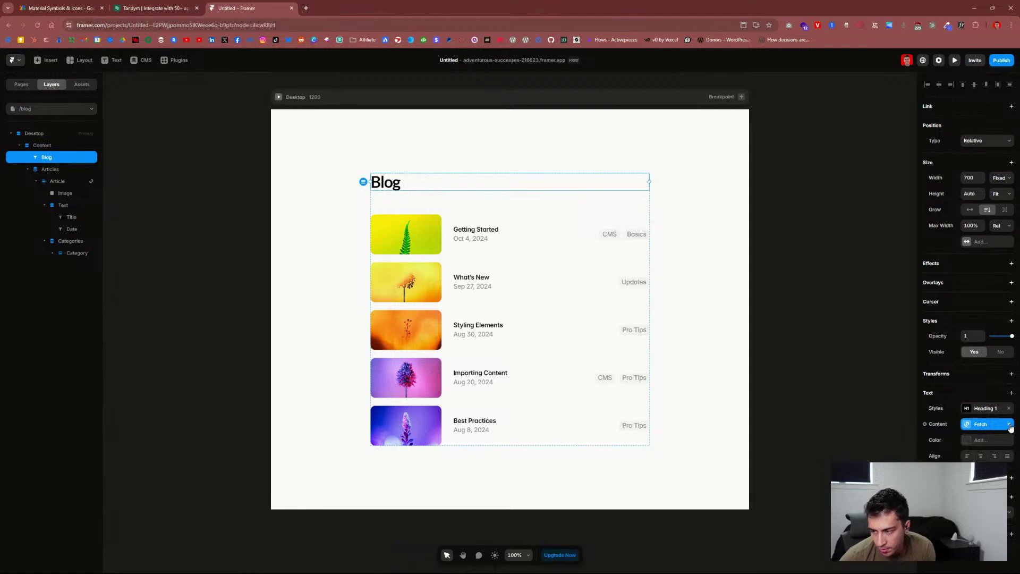
# Step: Return to the Articles detail page, view the CMS item behind the Content layer's text, and close it
pyautogui.click(89, 109)
pyautogui.click(37, 161)
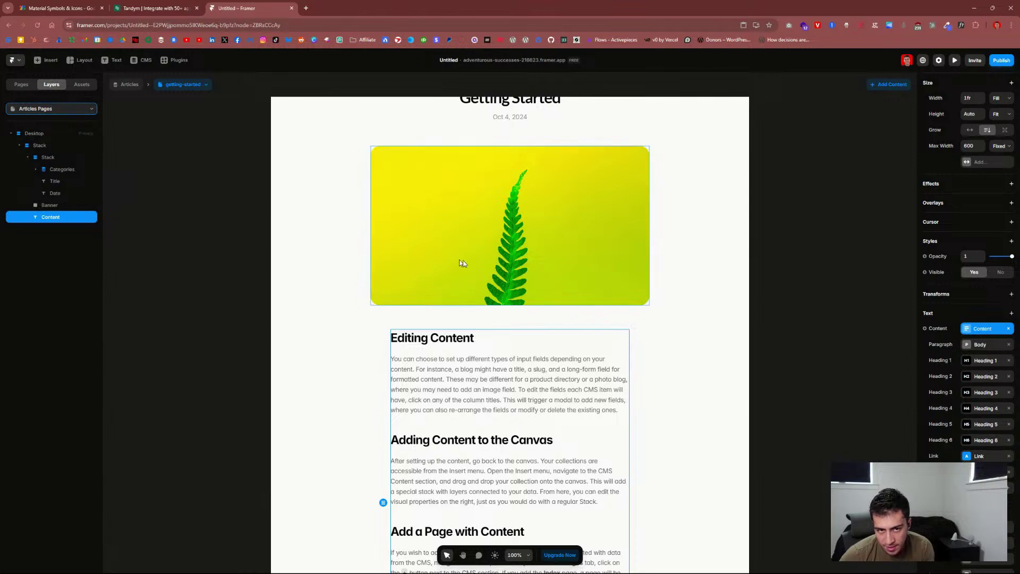
pyautogui.click(990, 331)
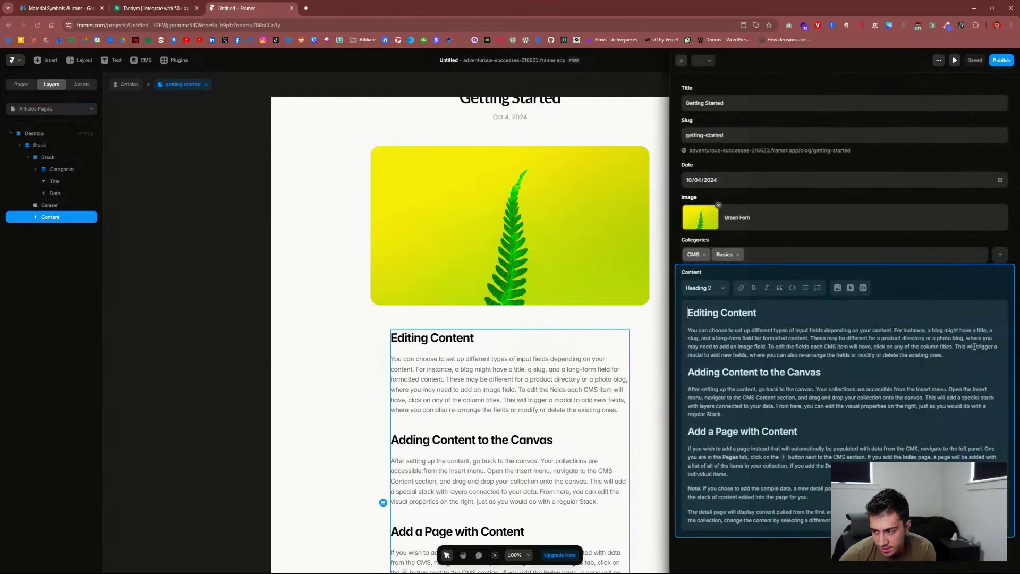
pyautogui.click(681, 60)
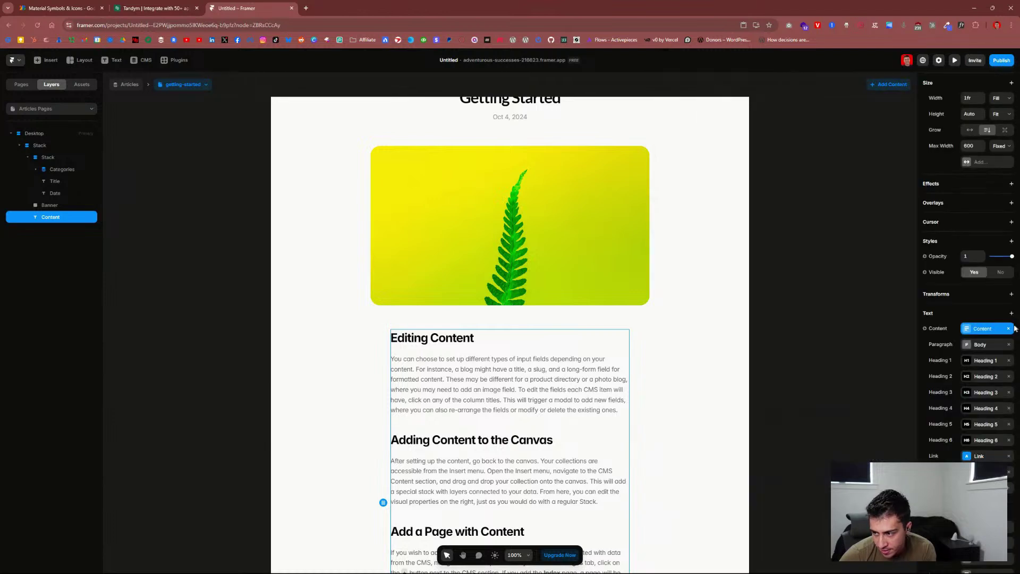
# Step: View the CMS variables that can be assigned to the Content layer's text and dismiss the choices
pyautogui.click(925, 330)
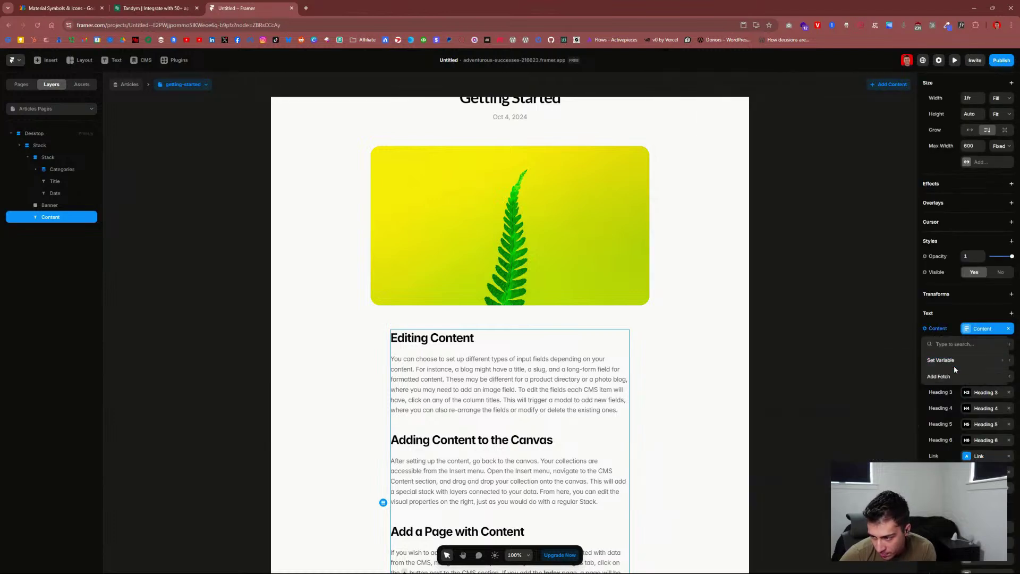
pyautogui.moveTo(957, 363)
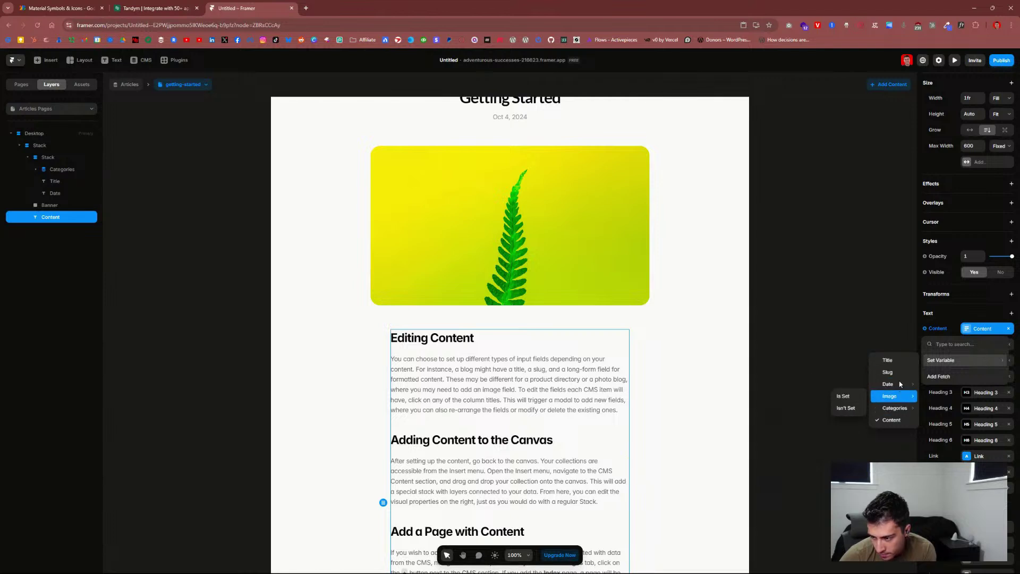
pyautogui.click(918, 332)
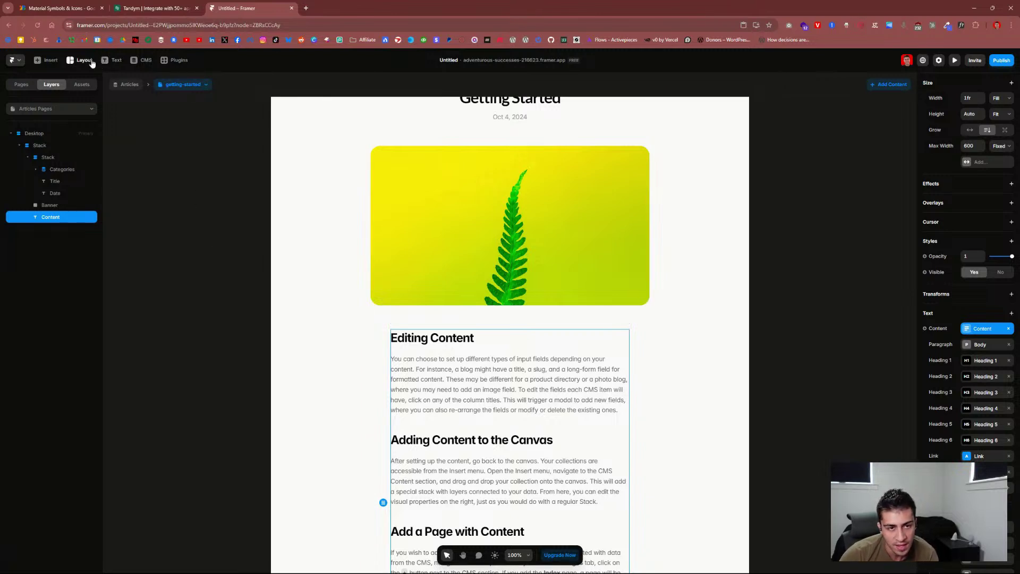
# Step: Open the CMS, view the blank form for a new Articles item, and return to the canvas
pyautogui.click(145, 61)
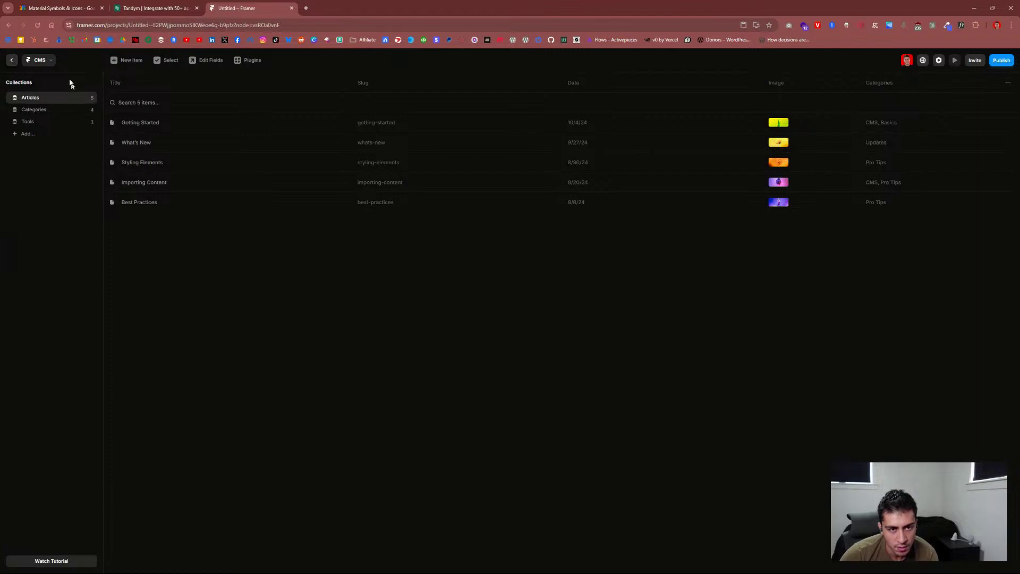
pyautogui.click(131, 62)
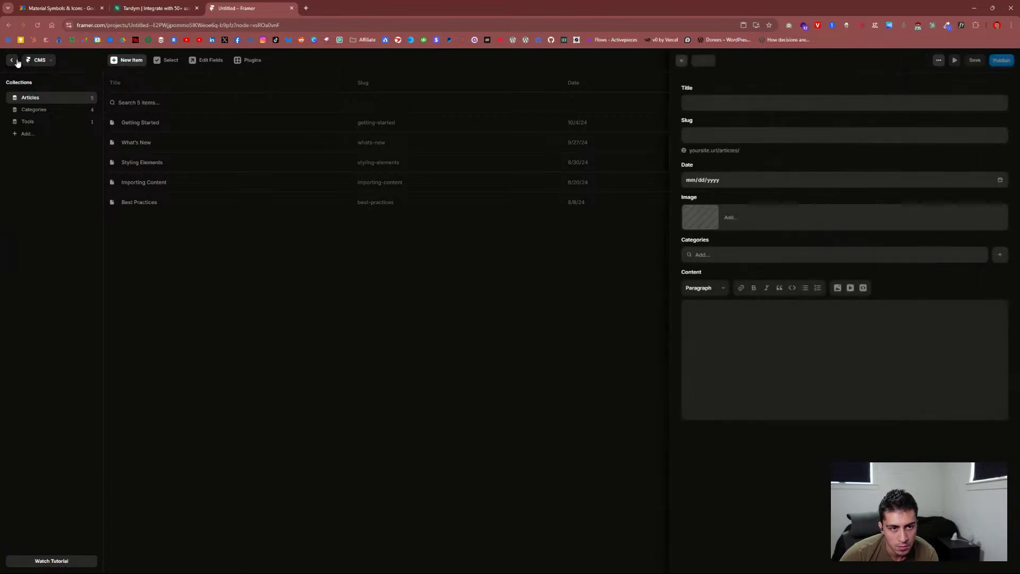
pyautogui.click(11, 60)
# Step: Show the project's assets and view the prompts for a new component and new code file, cancelling both
pyautogui.click(81, 85)
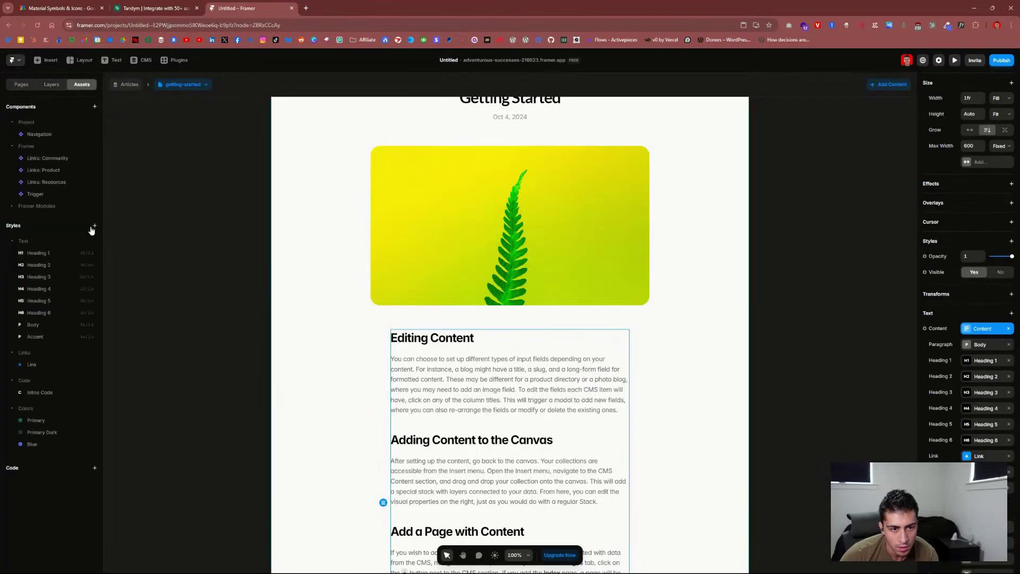
pyautogui.click(96, 107)
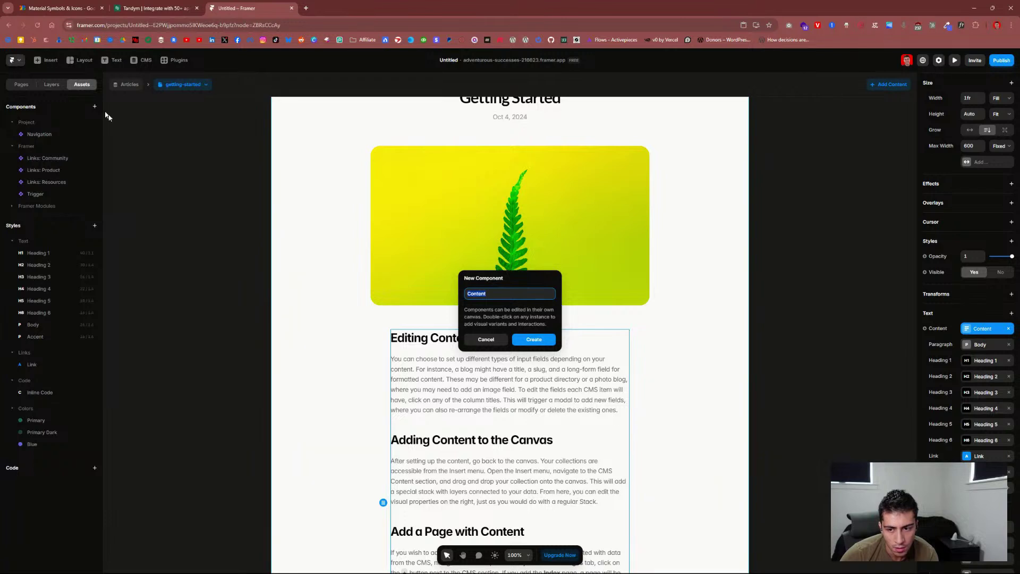
pyautogui.click(485, 339)
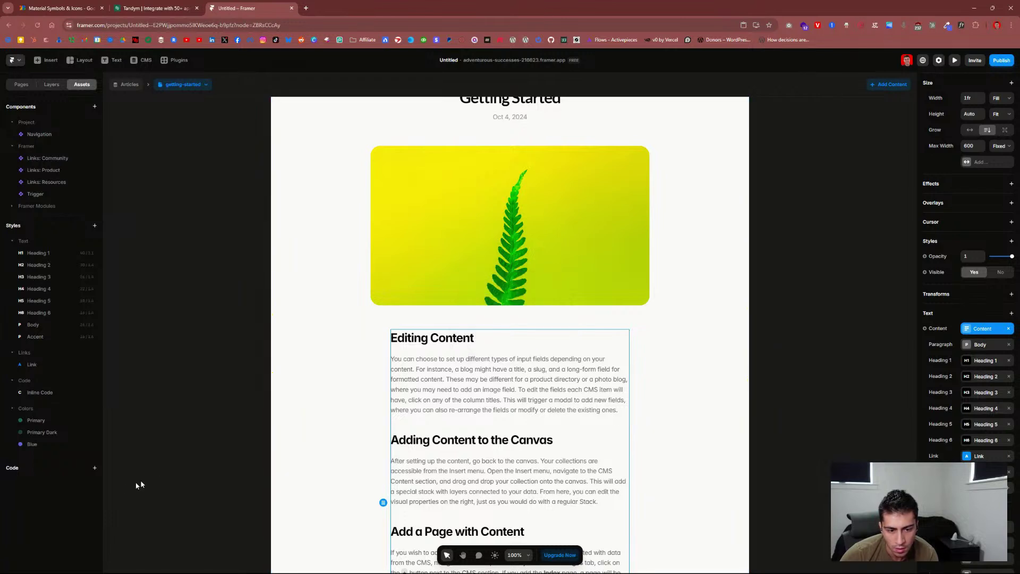
pyautogui.click(94, 470)
pyautogui.click(500, 341)
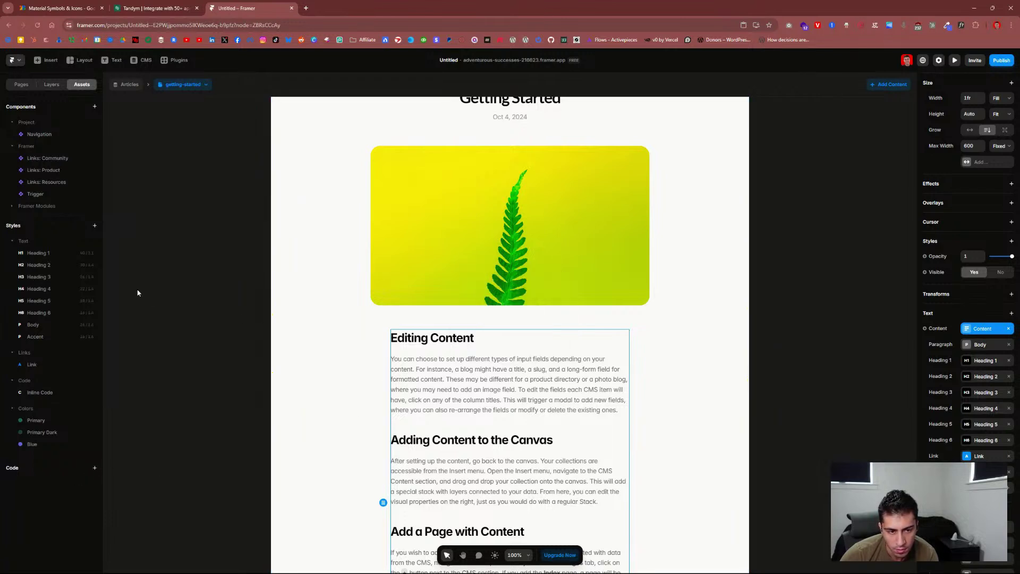
# Step: View the style types that can be added to the project, dismiss them, and check the pages and layers before returning to the assets
pyautogui.click(94, 225)
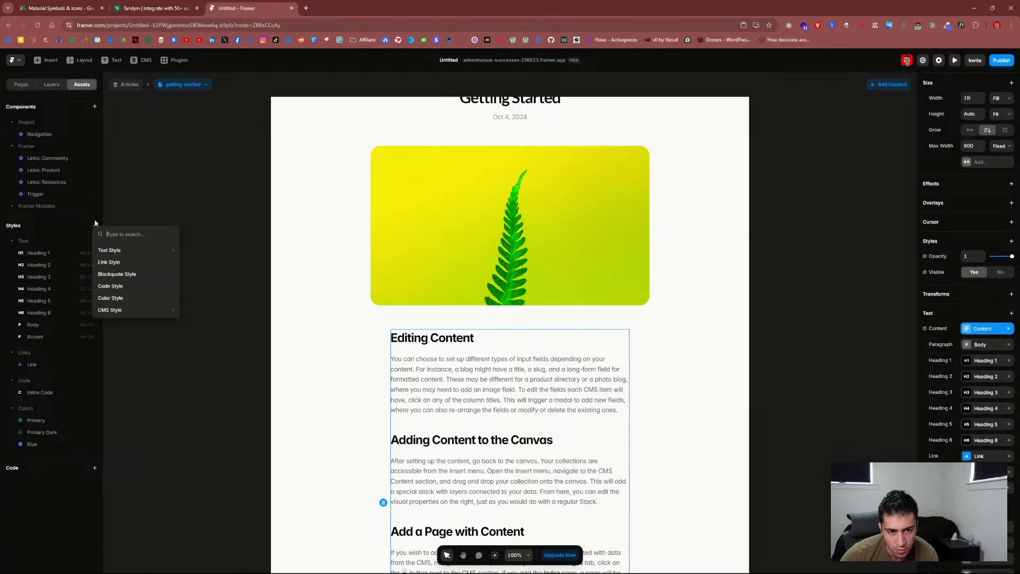
pyautogui.moveTo(125, 316)
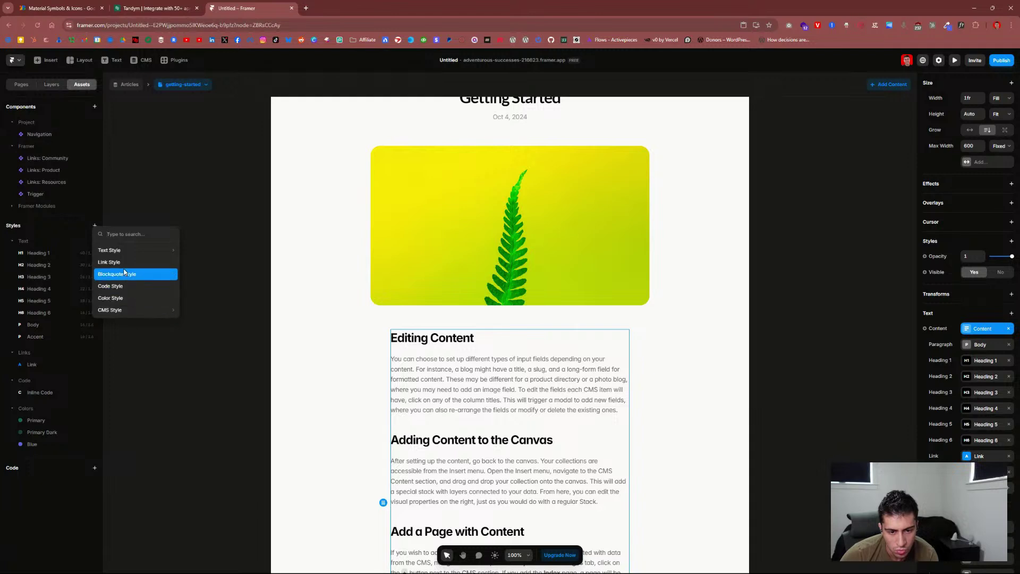
pyautogui.click(94, 225)
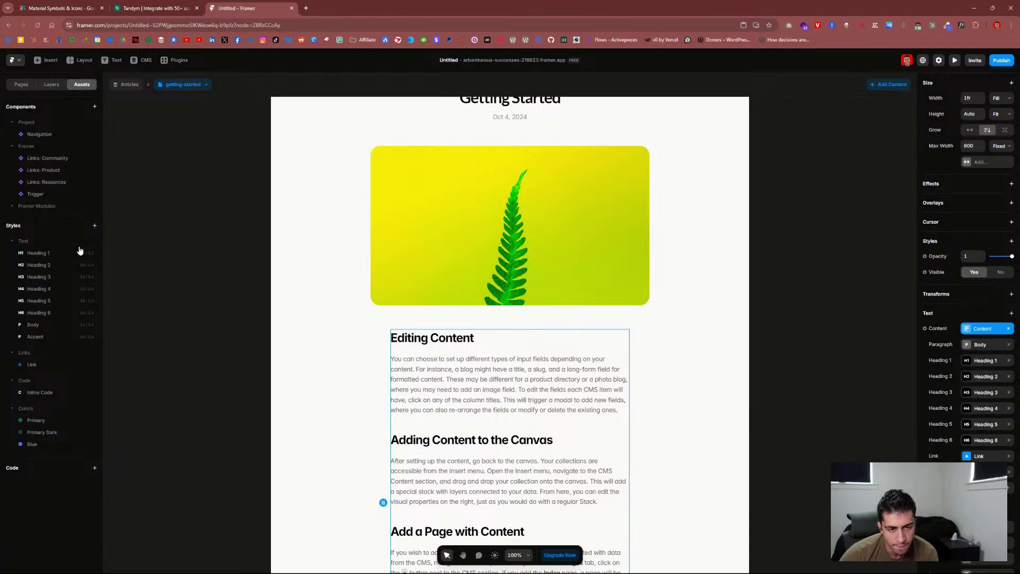
pyautogui.click(21, 84)
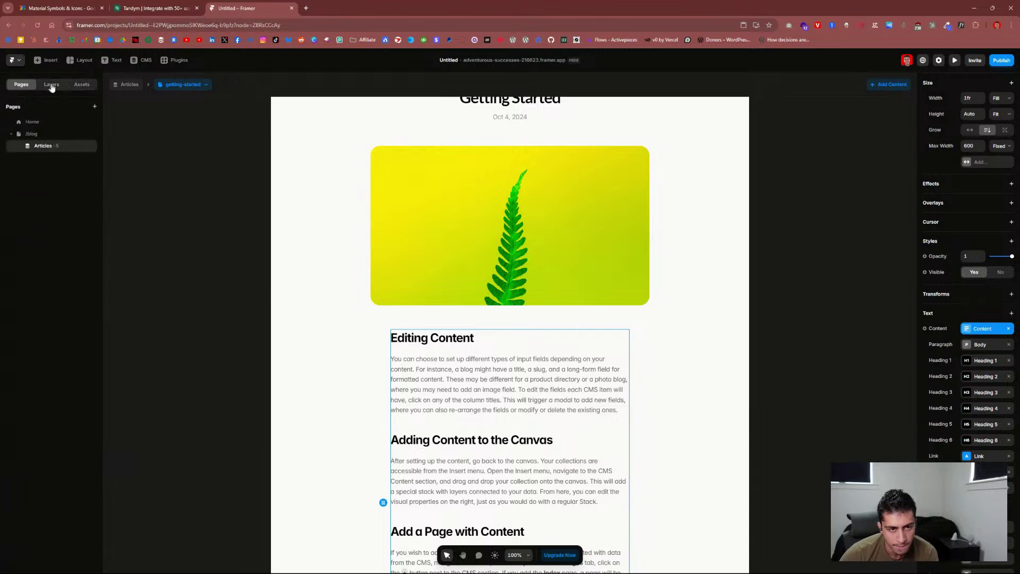
pyautogui.click(52, 85)
pyautogui.click(82, 84)
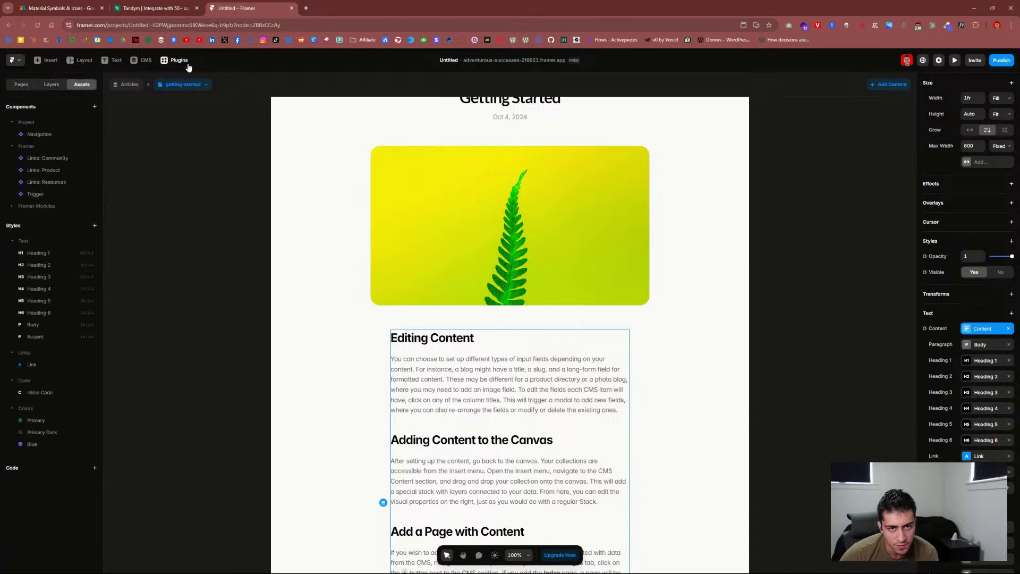
# Step: Examine the Articles page settings and the general site settings, from the site description and images to password protection and Google Analytics
pyautogui.click(940, 61)
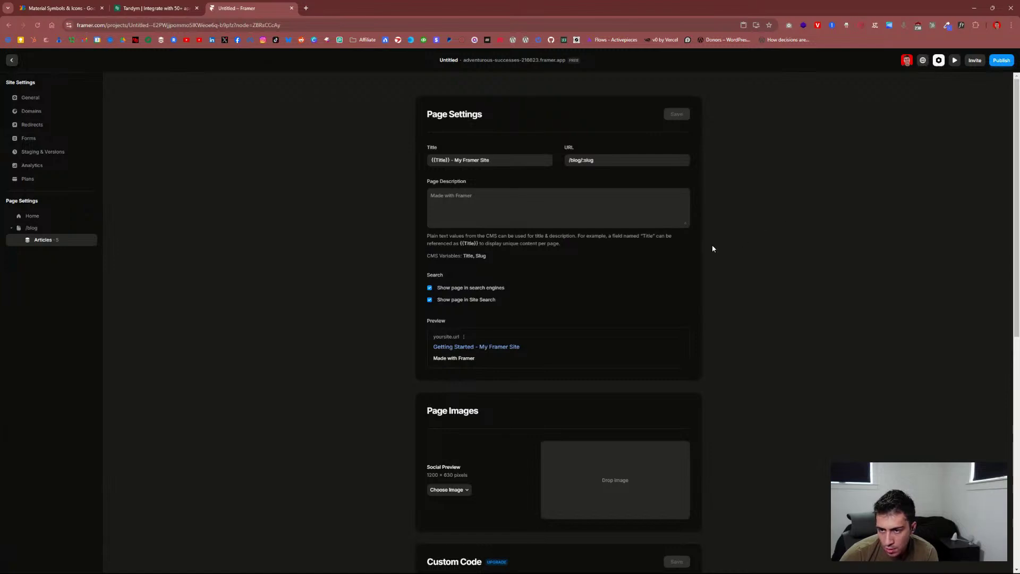
pyautogui.scroll(-5, 713, 248)
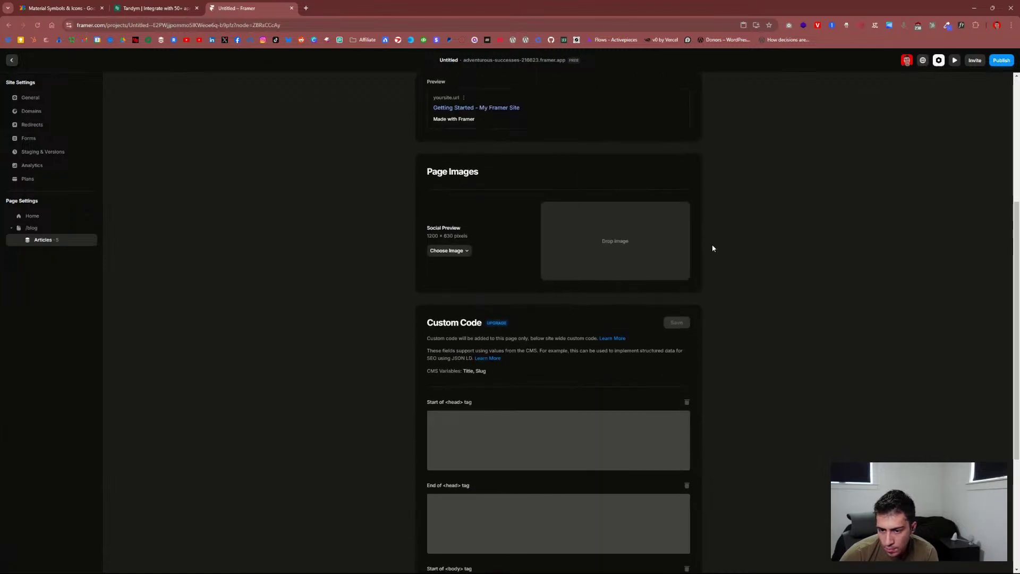
pyautogui.scroll(-4, 713, 248)
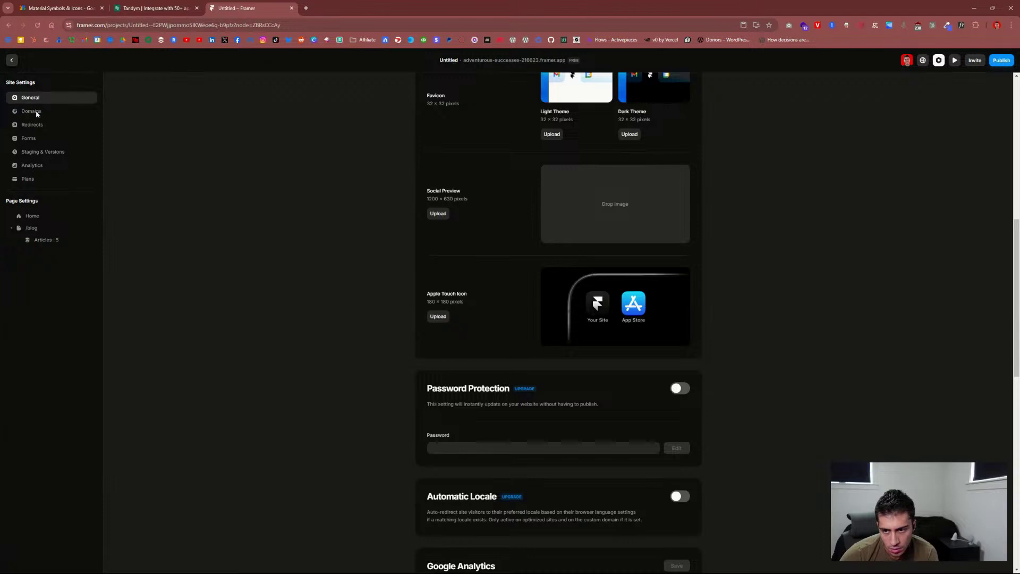
pyautogui.scroll(3, 216, 160)
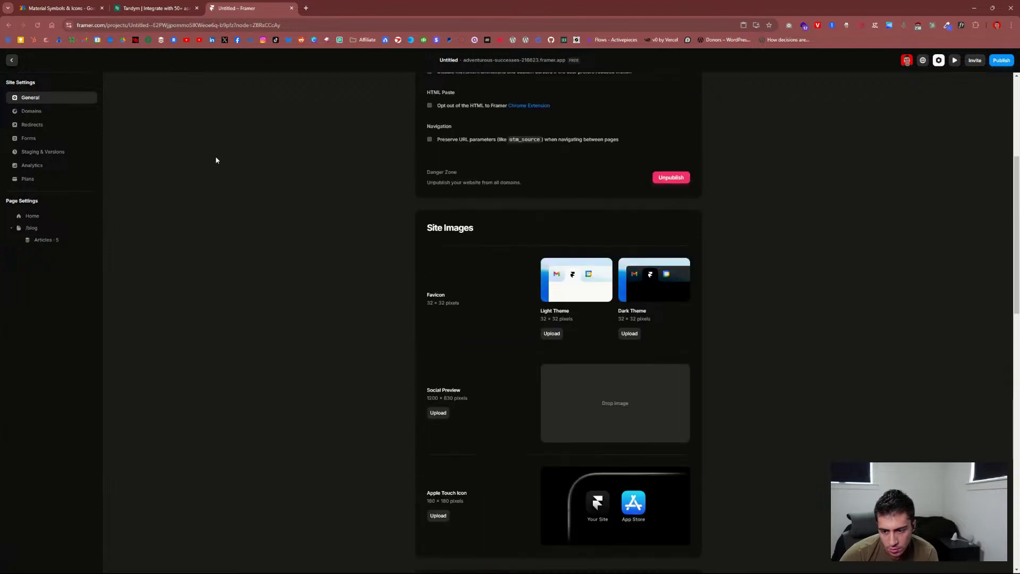
pyautogui.scroll(3, 216, 157)
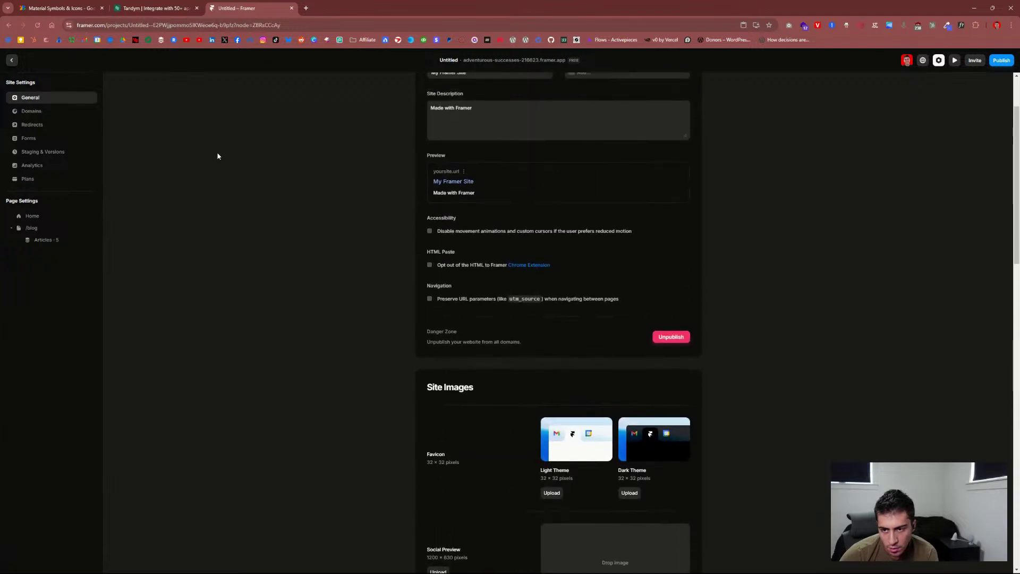
pyautogui.scroll(2, 218, 154)
pyautogui.scroll(-8, 220, 155)
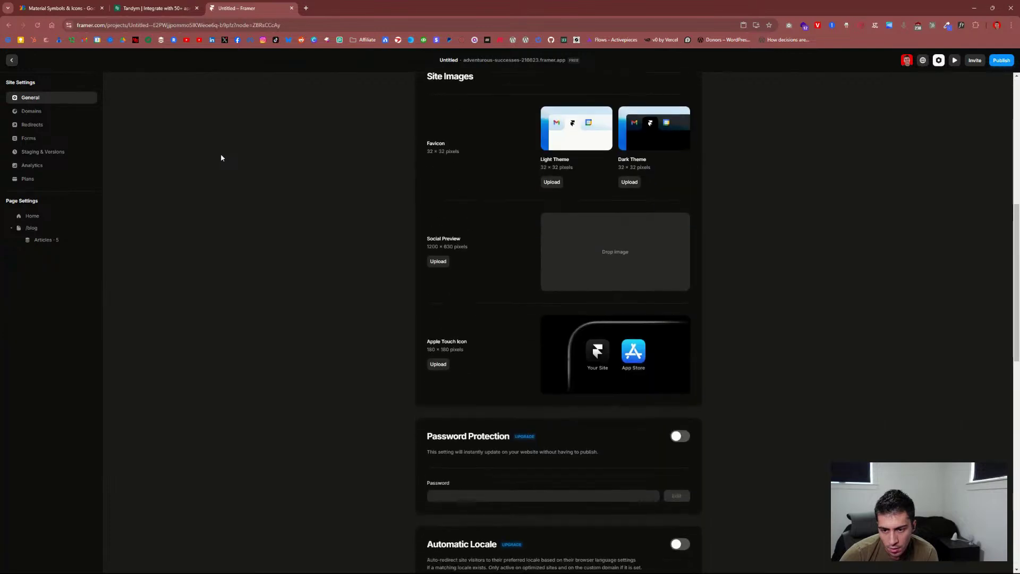
pyautogui.scroll(-4, 221, 158)
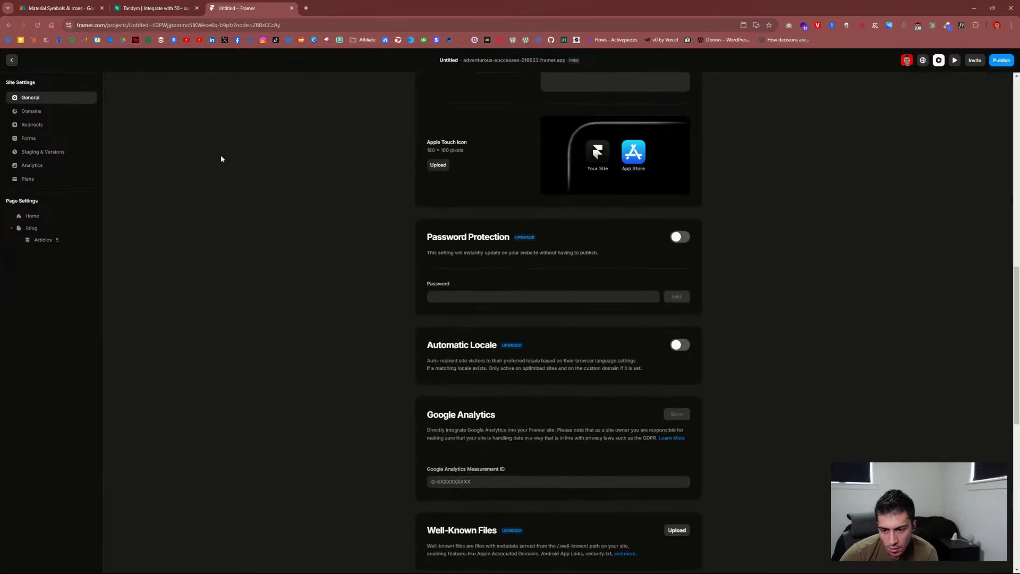
# Step: Look through the Domains, Redirects, Forms, Staging & Versions, Analytics and Plans settings, and return to the canvas
pyautogui.click(68, 112)
pyautogui.click(65, 126)
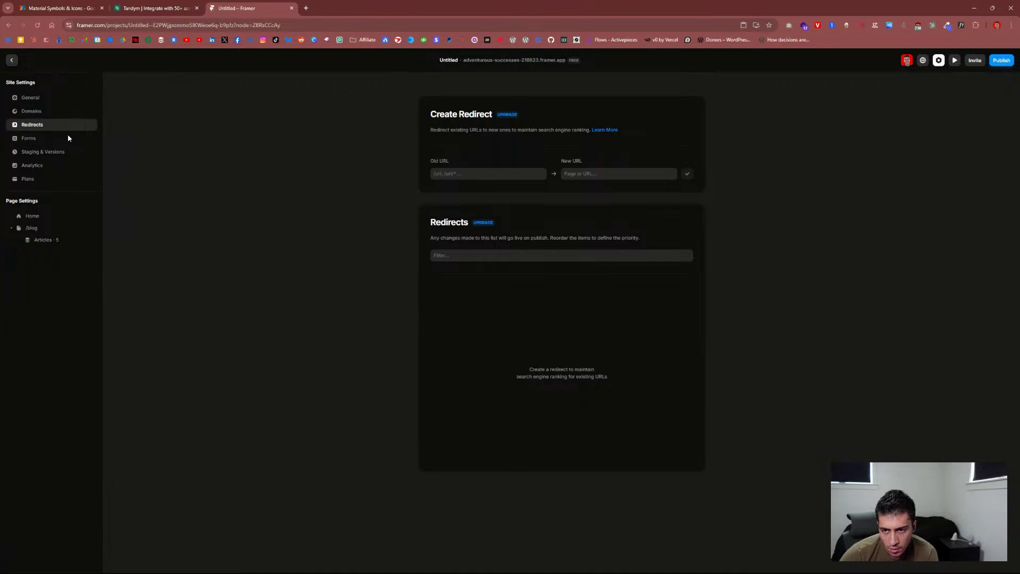
pyautogui.click(68, 137)
pyautogui.click(65, 150)
pyautogui.click(60, 166)
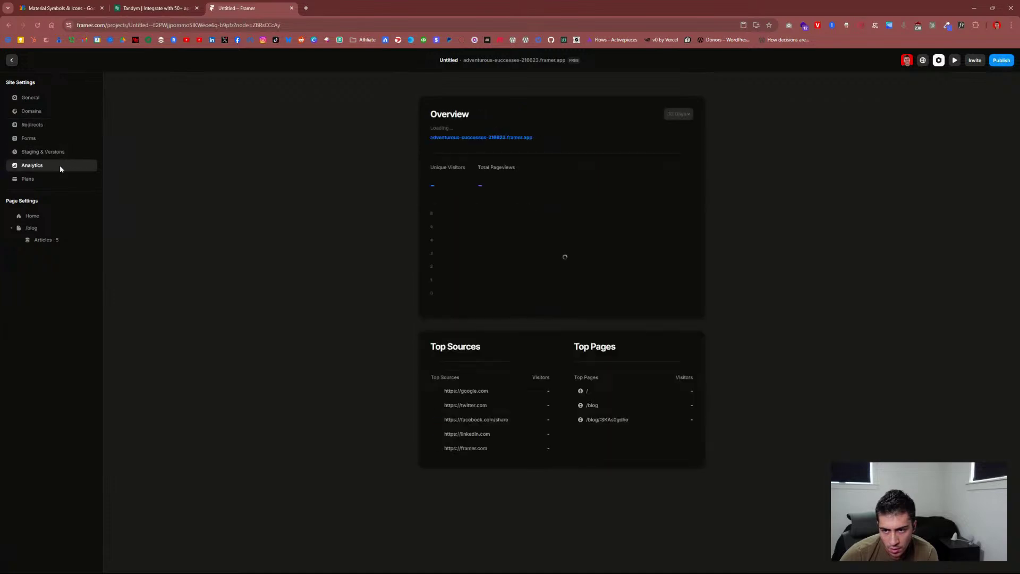
pyautogui.click(55, 179)
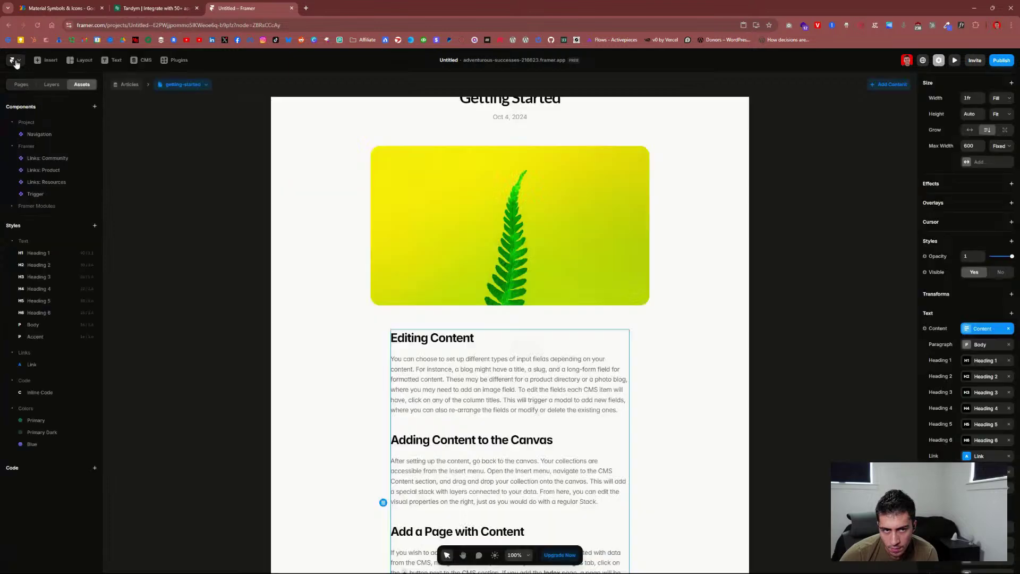
pyautogui.click(12, 61)
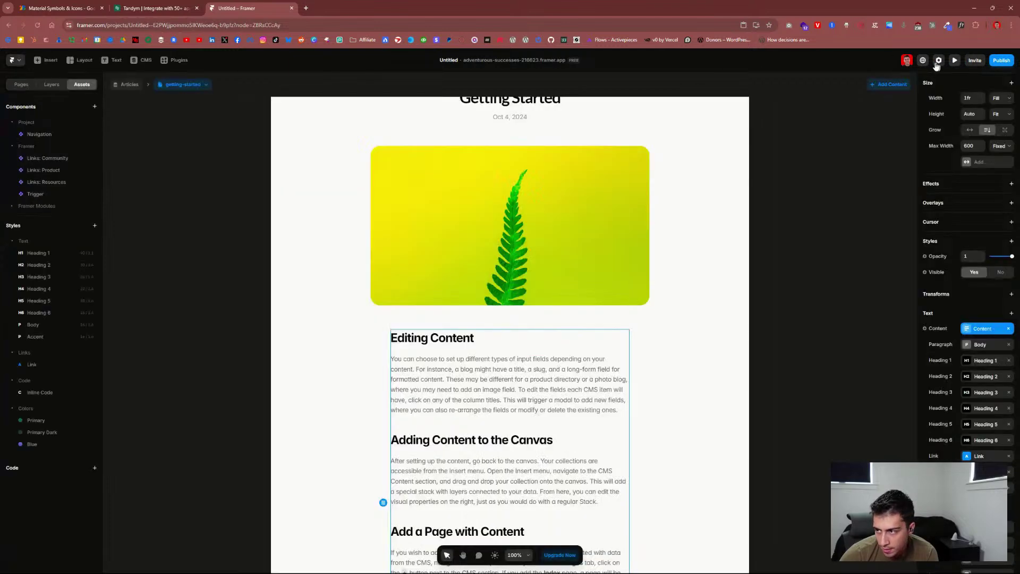
pyautogui.click(938, 62)
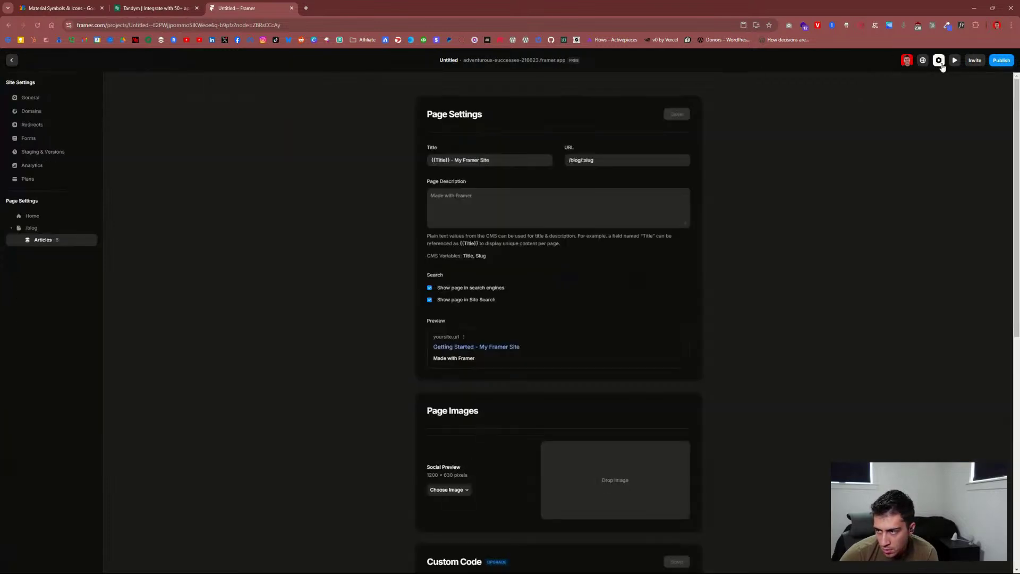
pyautogui.click(940, 62)
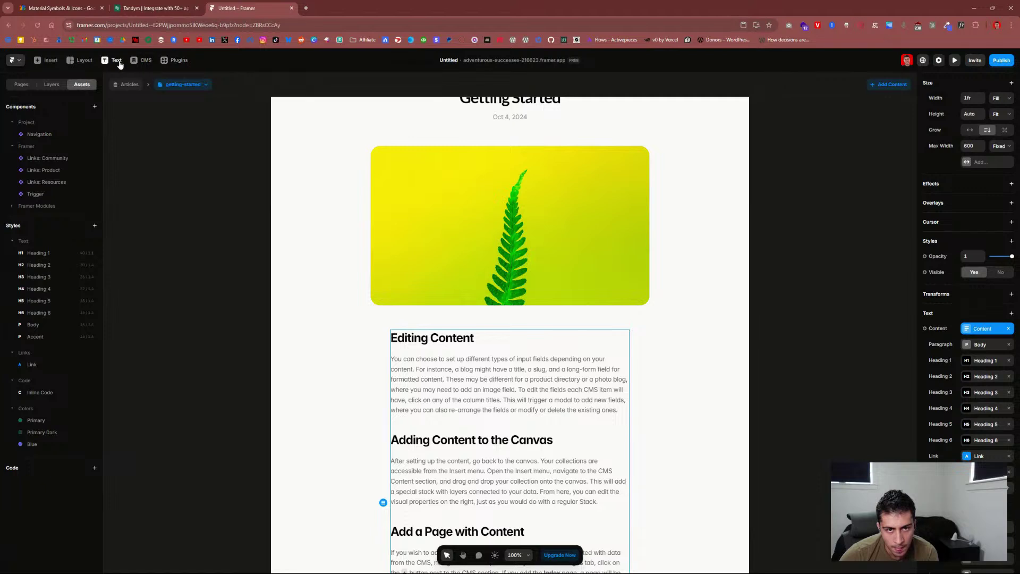
# Step: Open the CMS, view the options for adding a collection and the item selection mode, cancel both, and return to the canvas
pyautogui.click(144, 61)
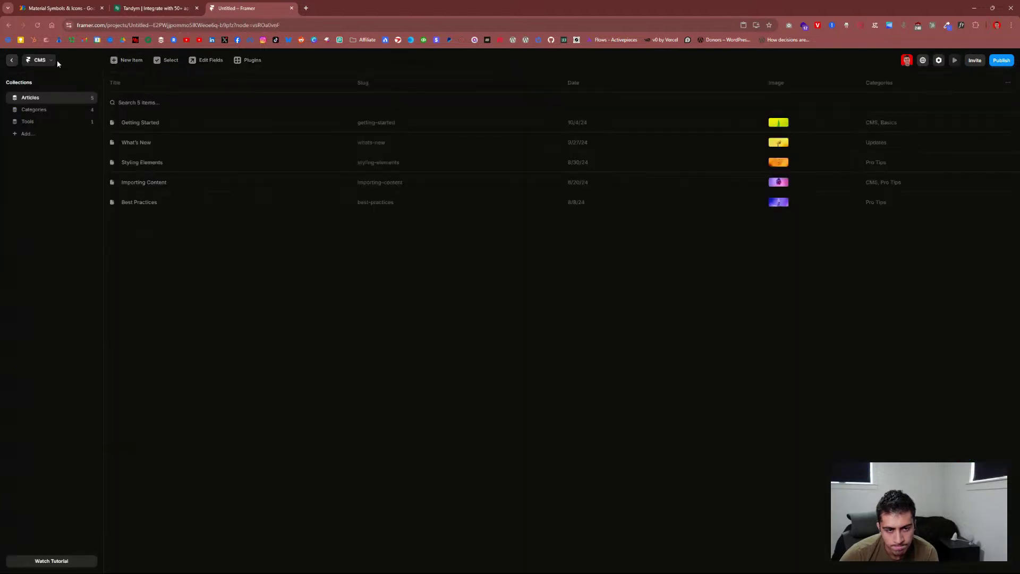
pyautogui.click(34, 136)
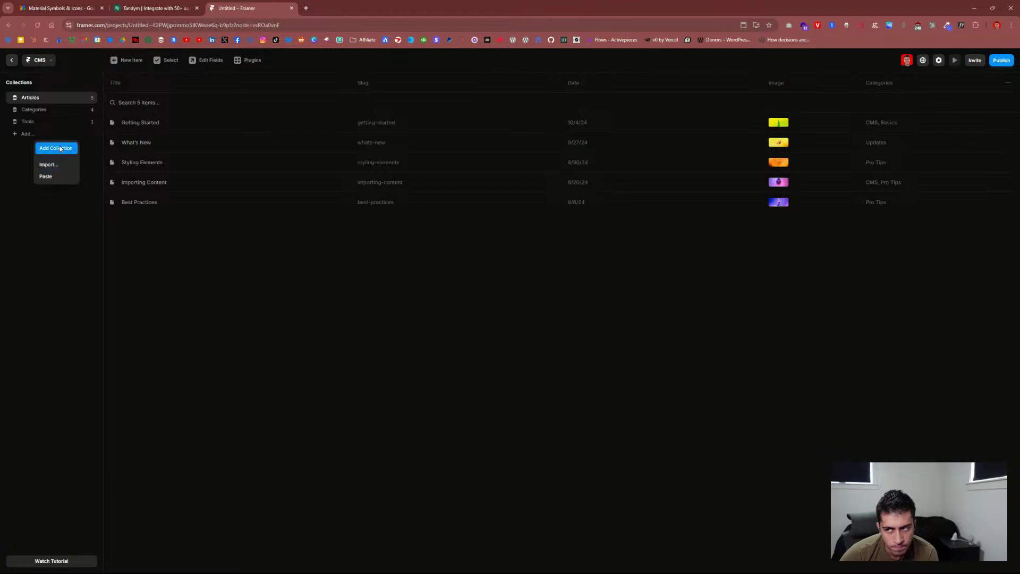
pyautogui.click(74, 266)
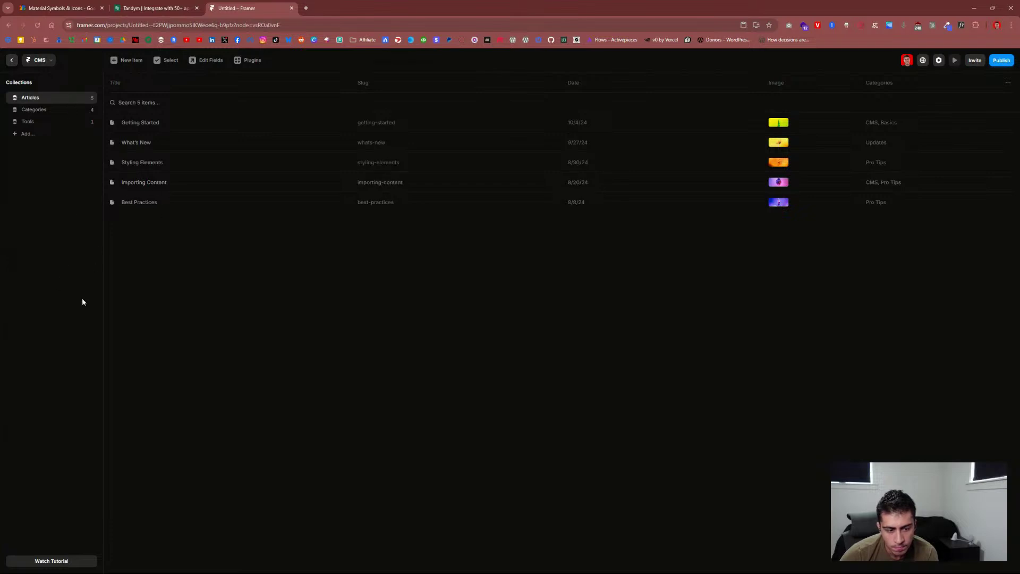
pyautogui.click(169, 60)
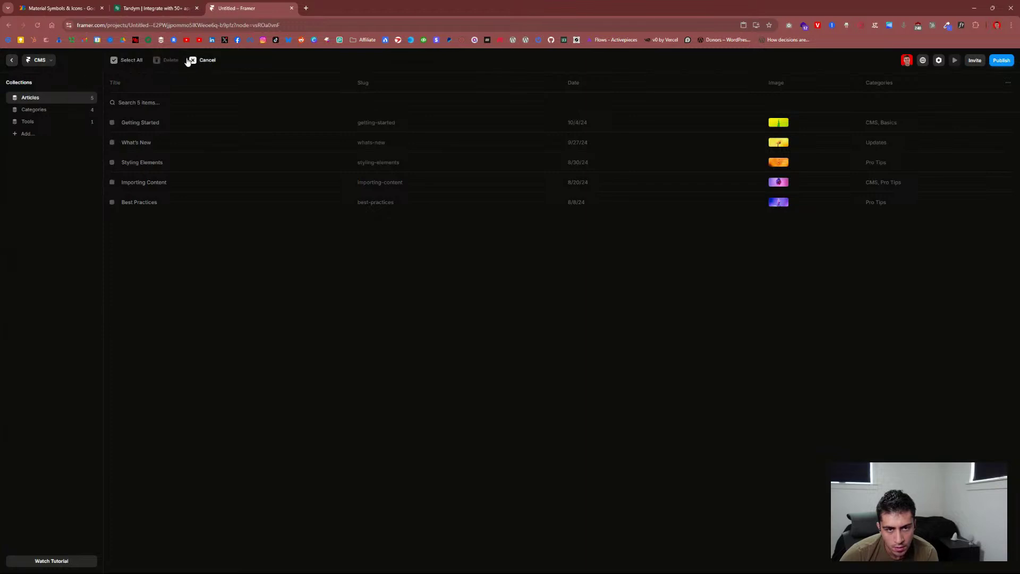
pyautogui.click(204, 61)
pyautogui.click(12, 61)
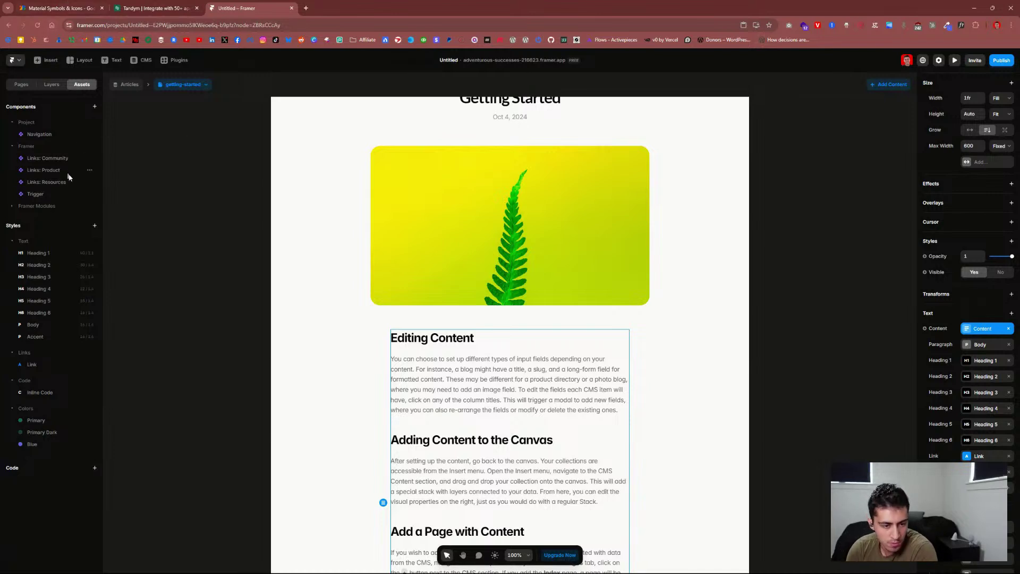
# Step: View the choices for adding a style and the prompt for a new component, and cancel without creating anything
pyautogui.click(95, 225)
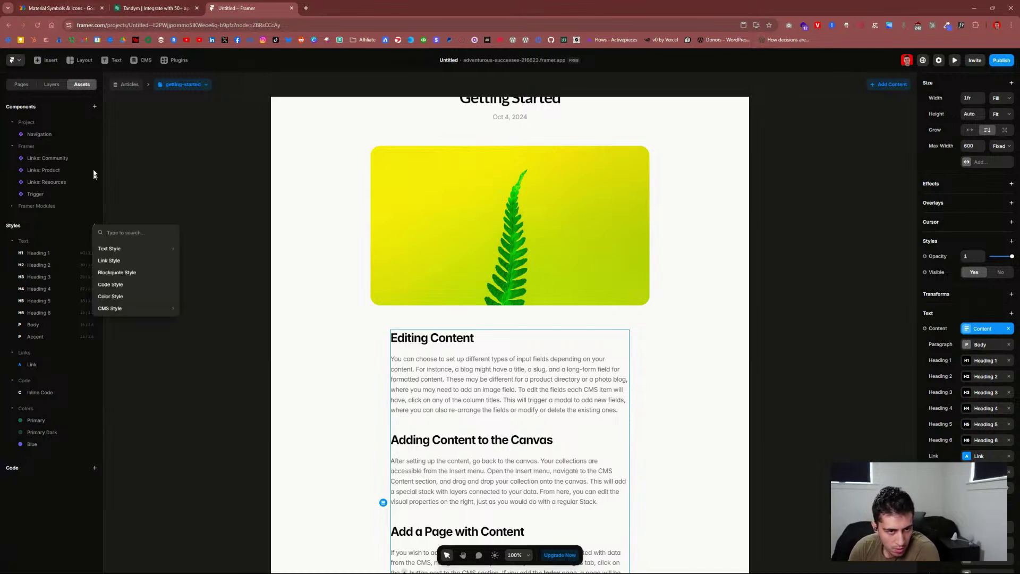
pyautogui.click(94, 107)
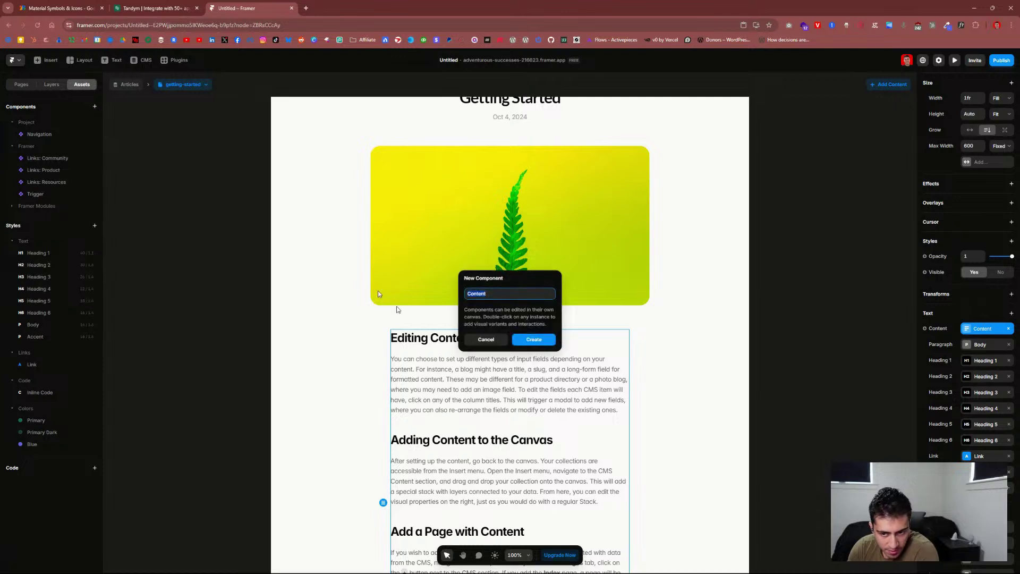
pyautogui.click(482, 341)
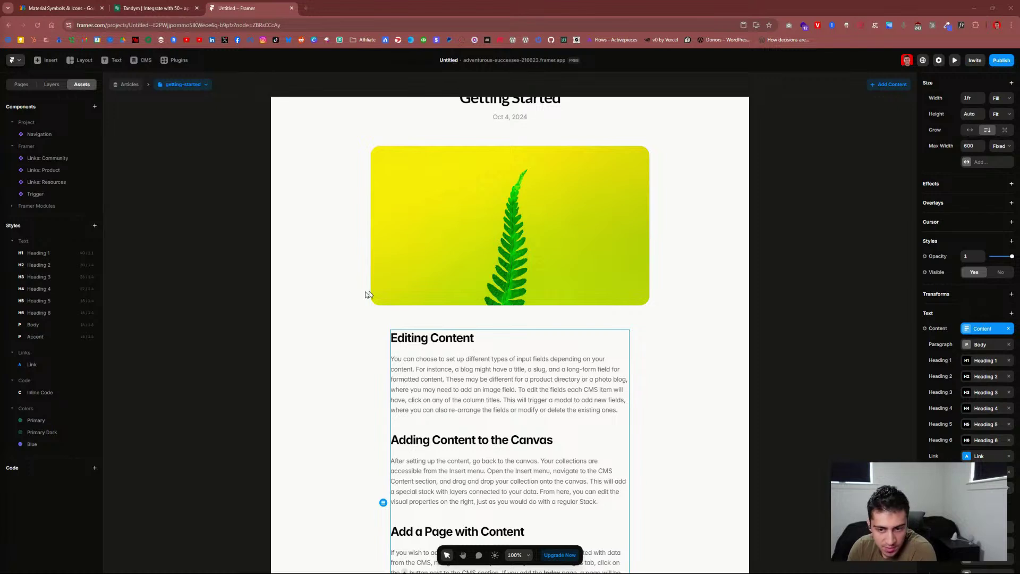
# Step: Look over the Getting Started article page and show its layer structure
pyautogui.scroll(3, 387, 282)
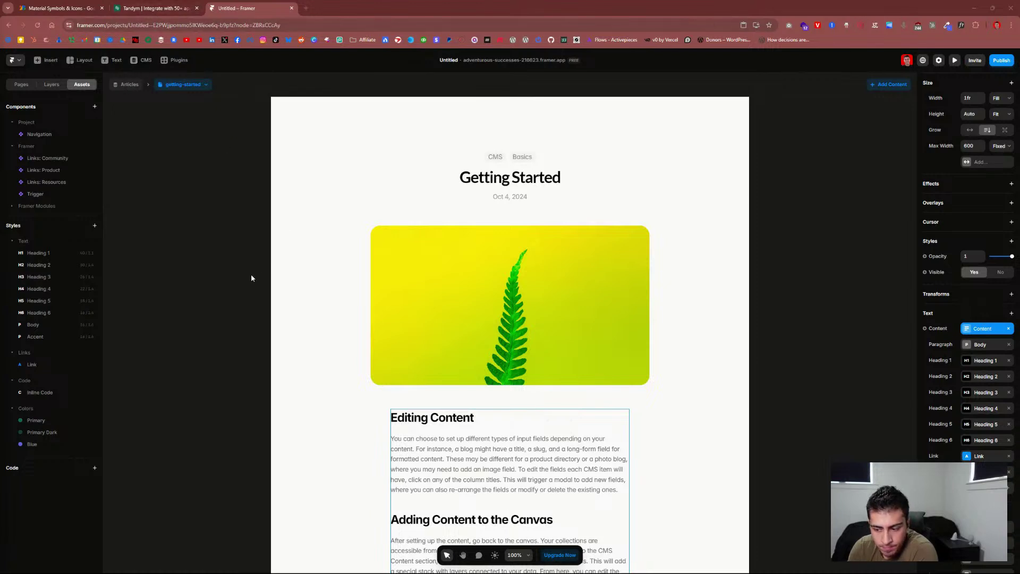
pyautogui.scroll(-4, 252, 278)
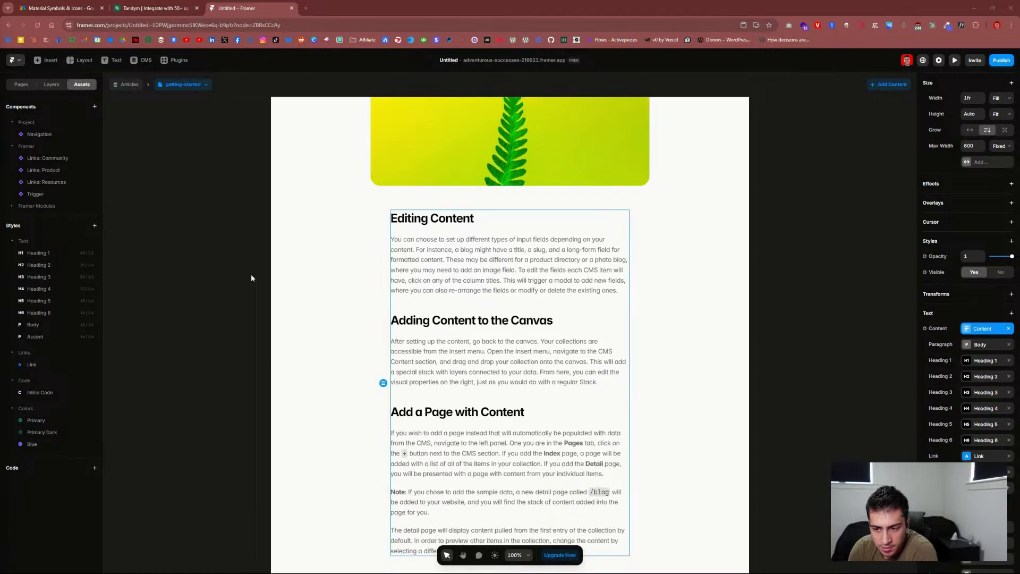
pyautogui.scroll(1, 251, 274)
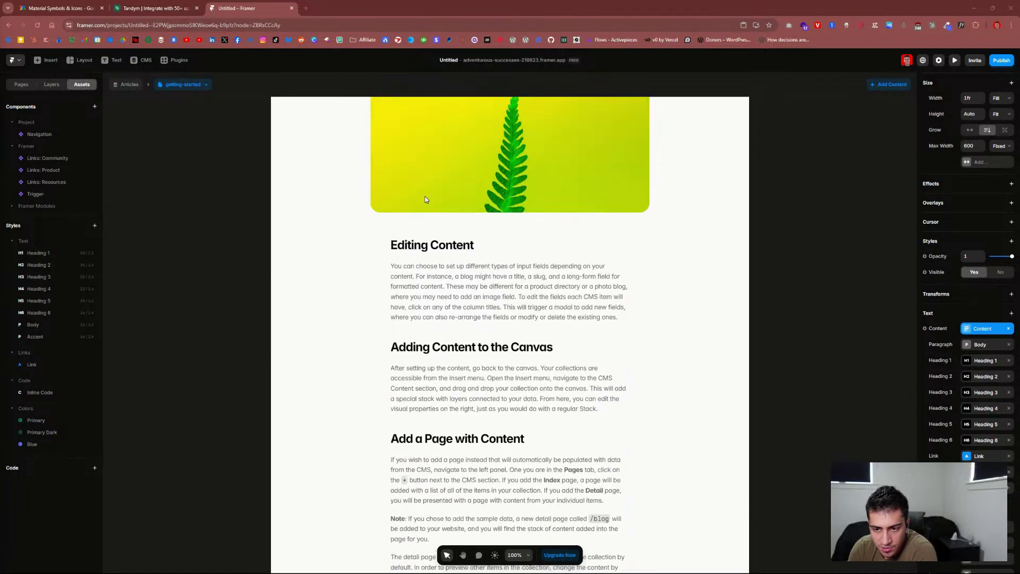
pyautogui.scroll(2, 426, 199)
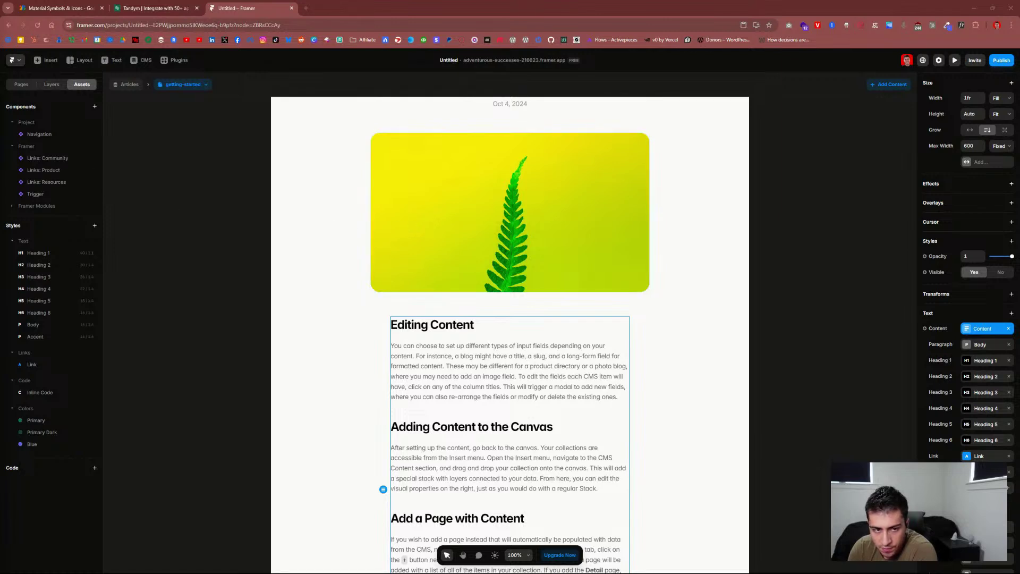
pyautogui.click(51, 84)
pyautogui.click(131, 86)
pyautogui.click(130, 89)
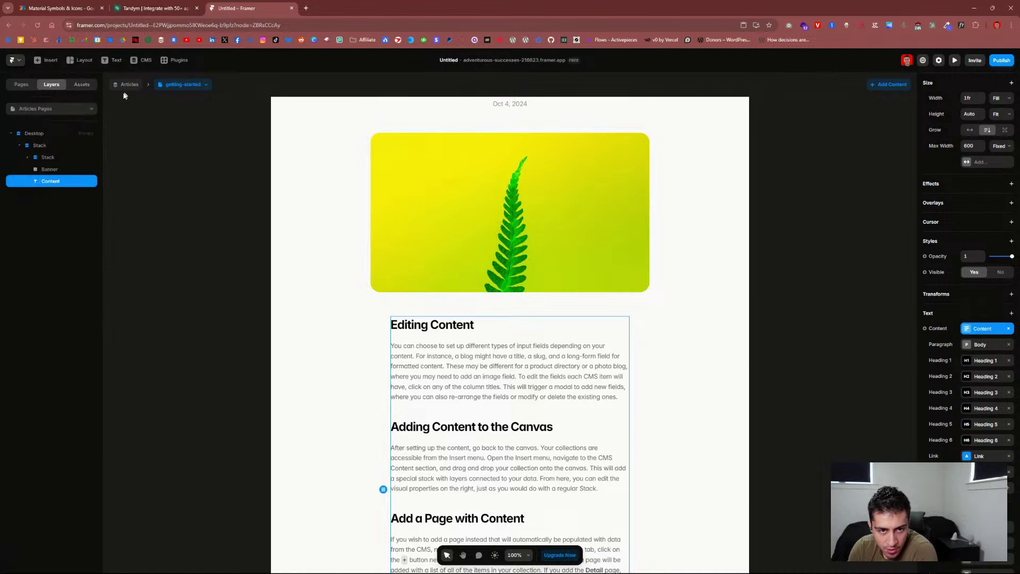
# Step: Open the Home page and inspect the properties of the first "An extension of your brand" heading and the image stack beside it
pyautogui.click(21, 87)
pyautogui.click(32, 122)
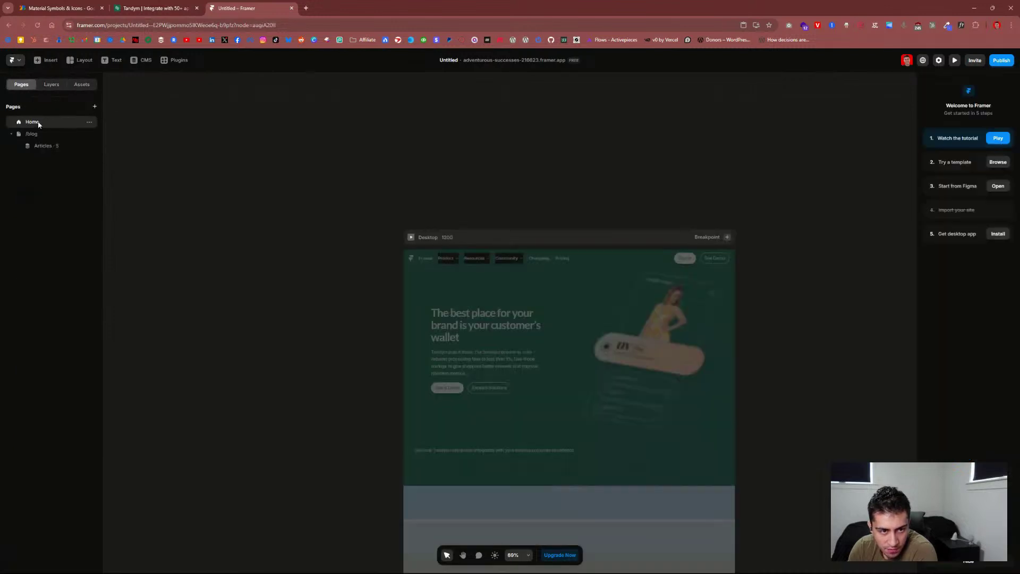
pyautogui.scroll(-6, 608, 286)
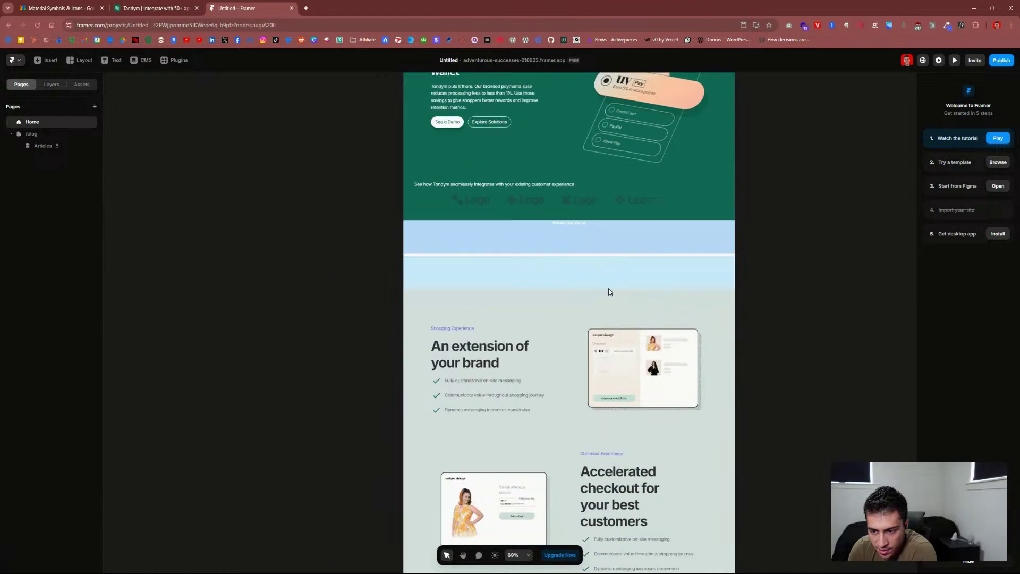
pyautogui.click(499, 207)
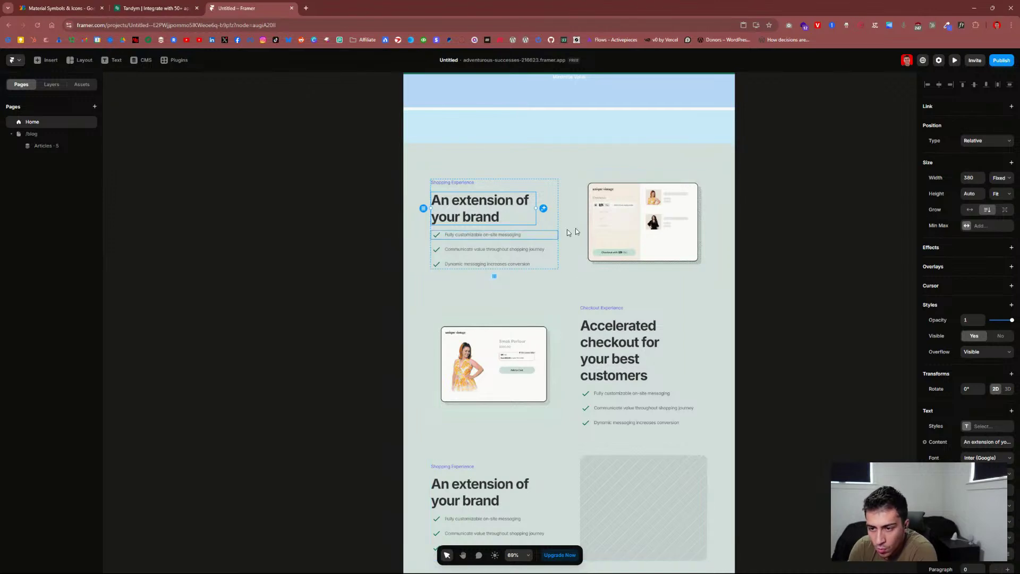
pyautogui.click(625, 225)
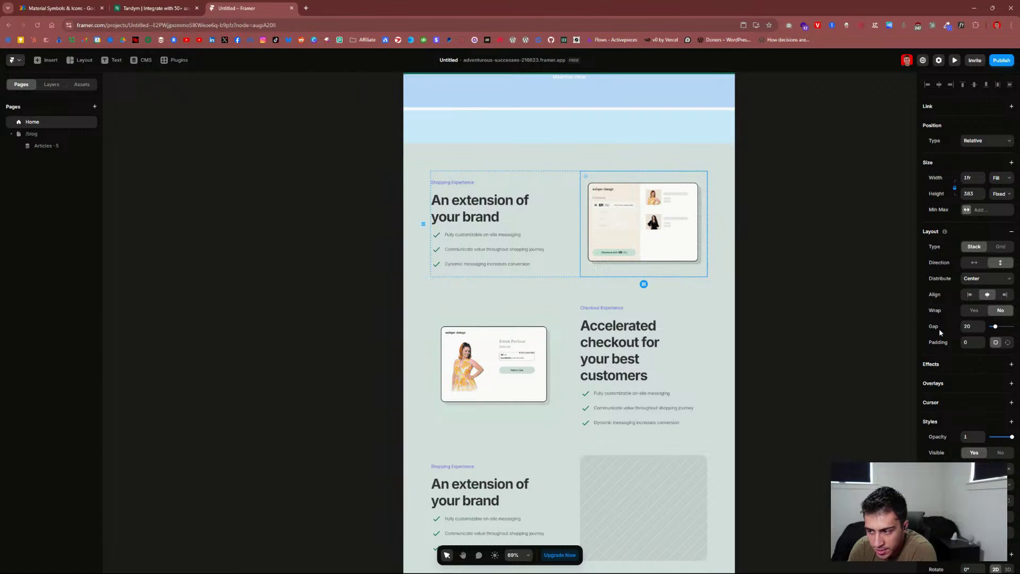
# Step: Examine the layer structure of the Features section, expanding its second and third stacks, and view the available layout elements
pyautogui.click(493, 207)
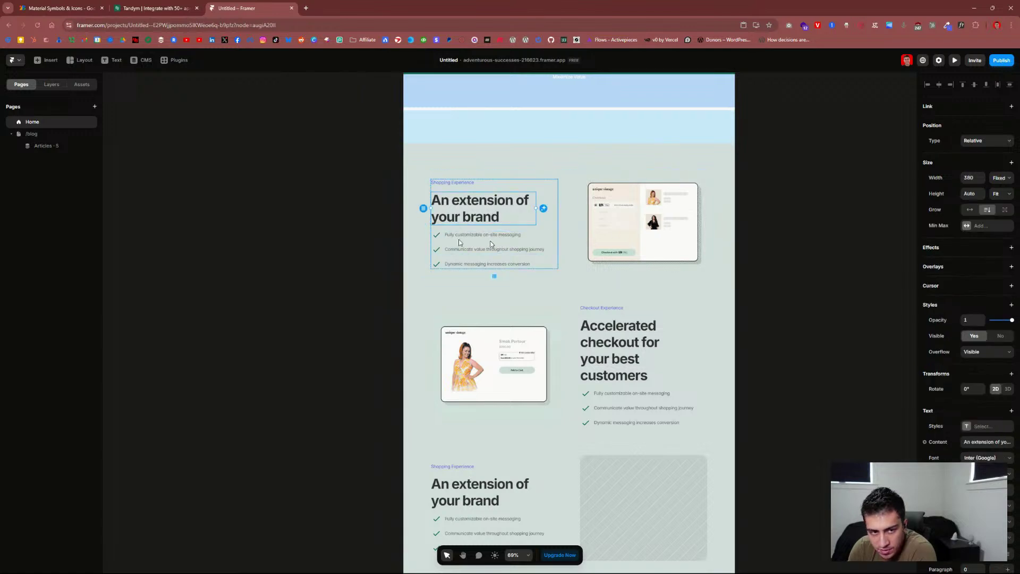
pyautogui.click(52, 84)
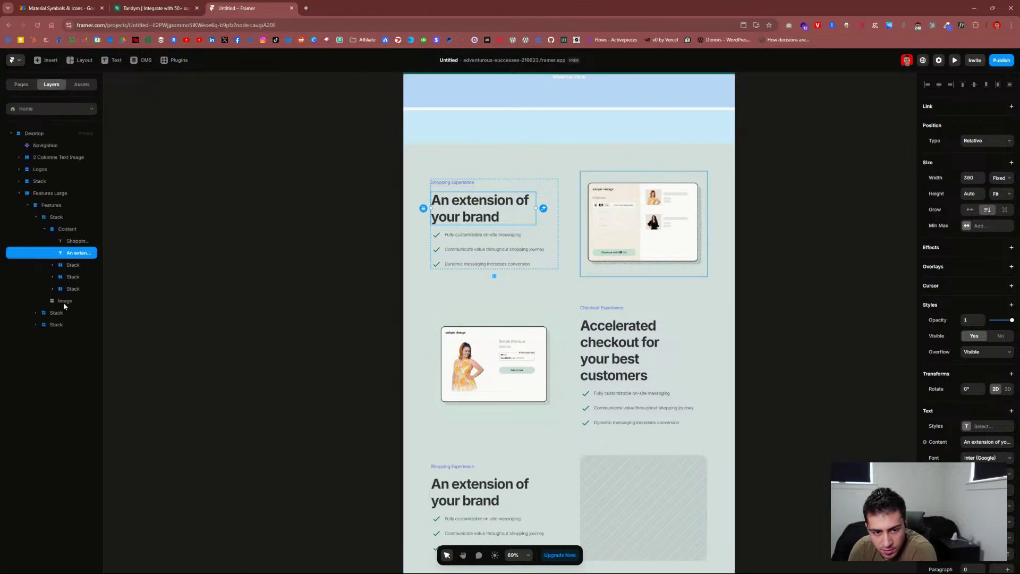
pyautogui.click(35, 312)
pyautogui.click(36, 348)
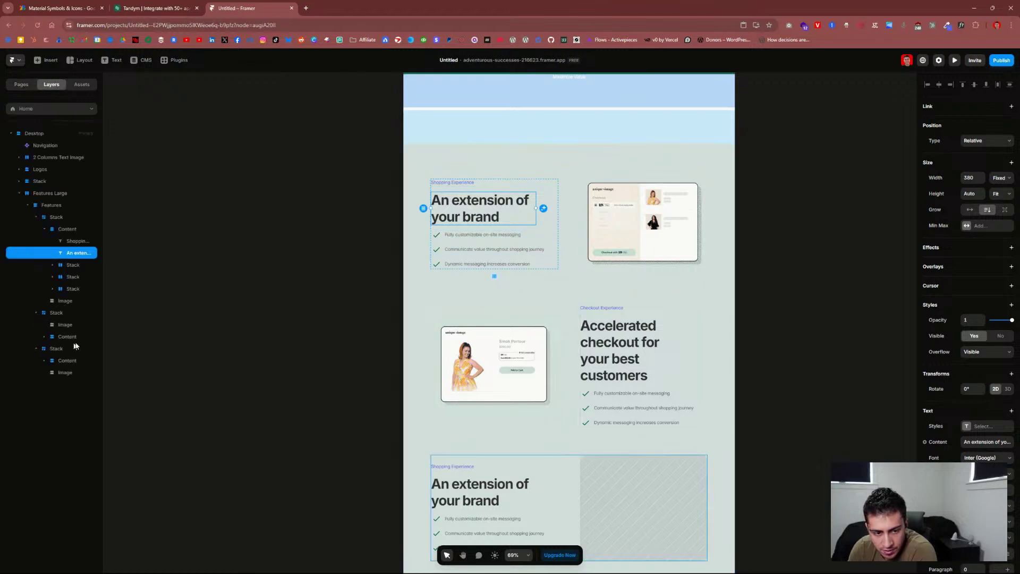
pyautogui.click(82, 60)
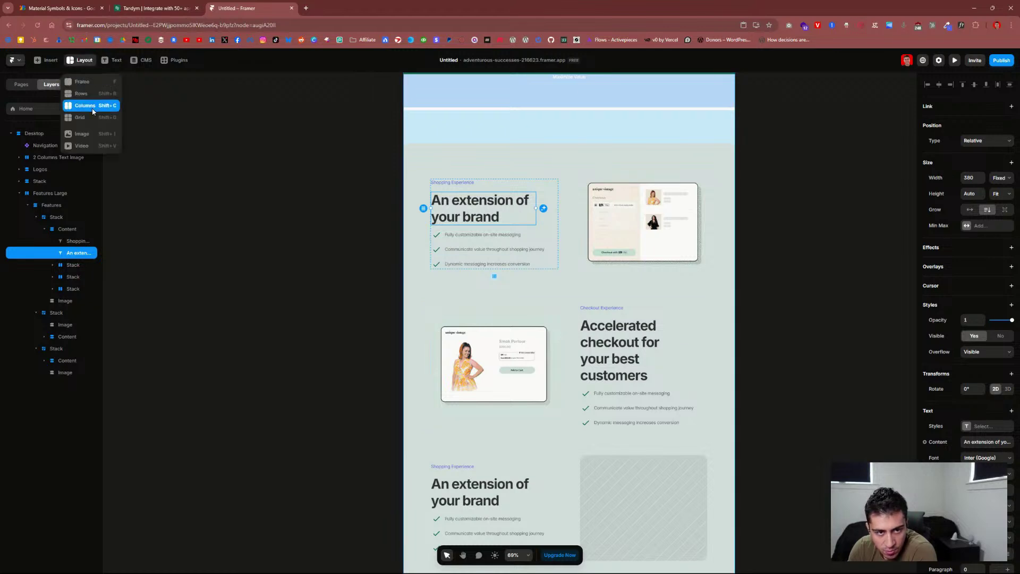
pyautogui.press('Escape')
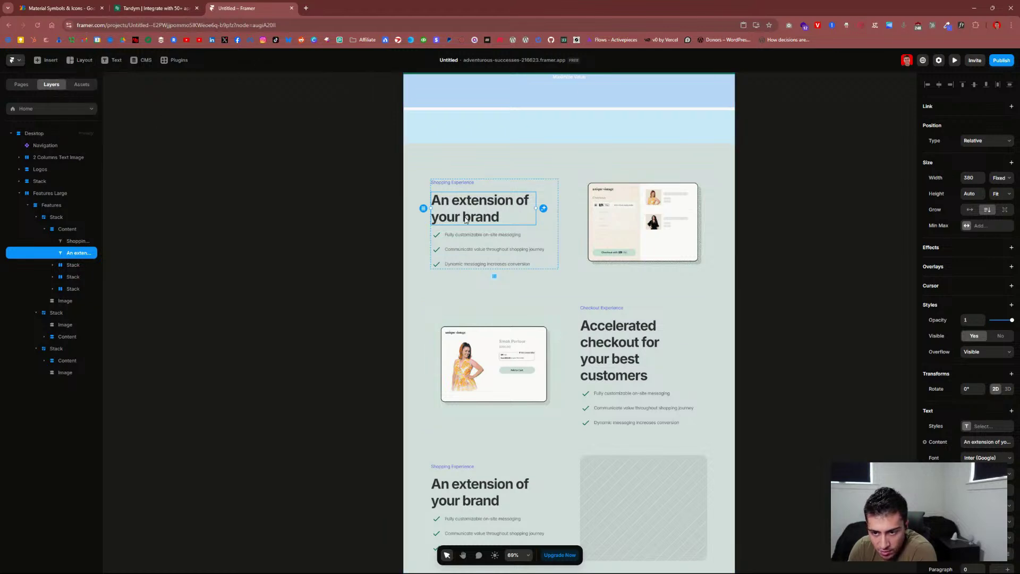
# Step: Look over the feature rows on the Home page, the Articles collection in the CMS, and the layout element choices
pyautogui.scroll(-1, 611, 343)
pyautogui.scroll(-1, 611, 346)
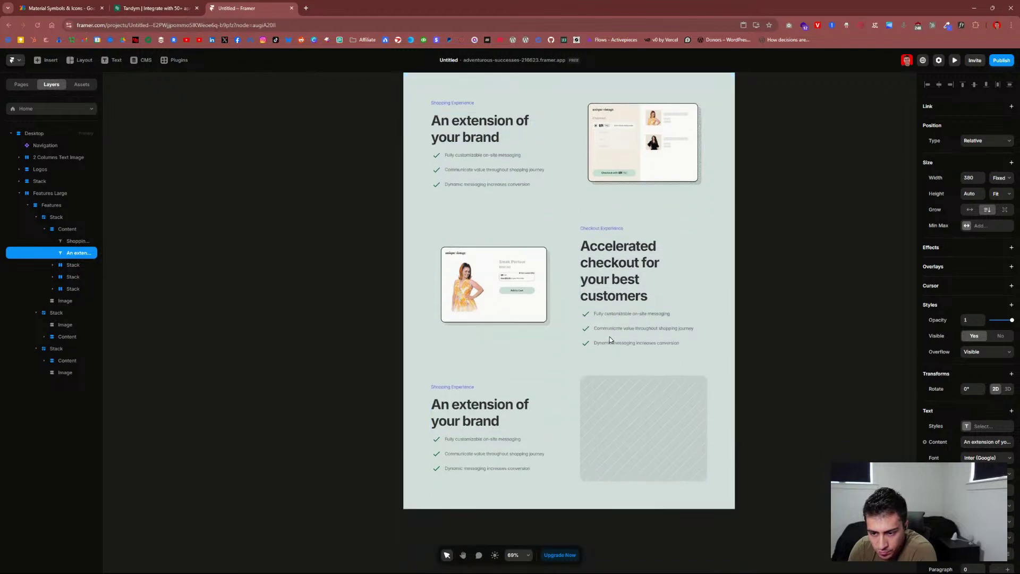
pyautogui.scroll(1, 610, 334)
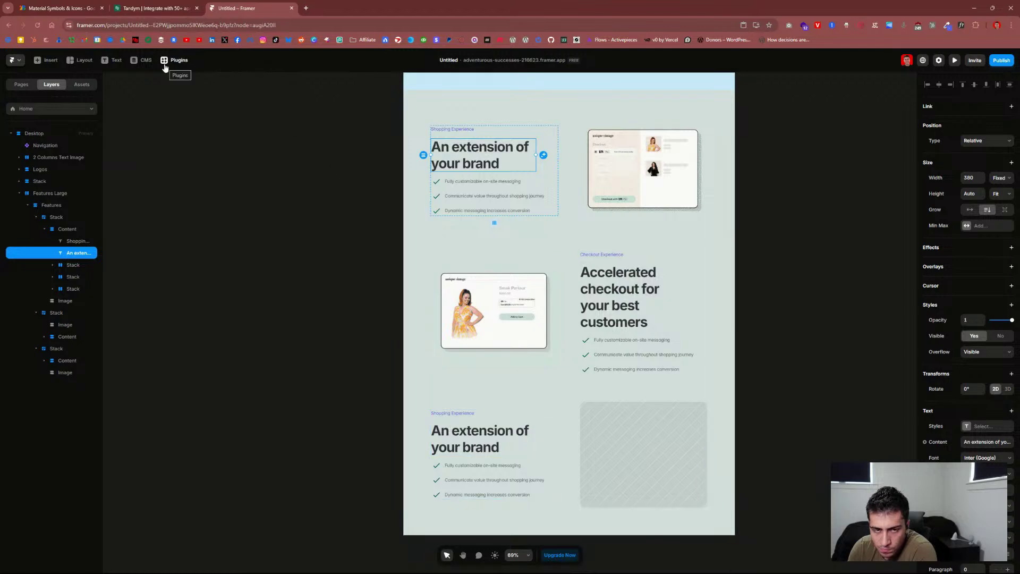
pyautogui.click(133, 61)
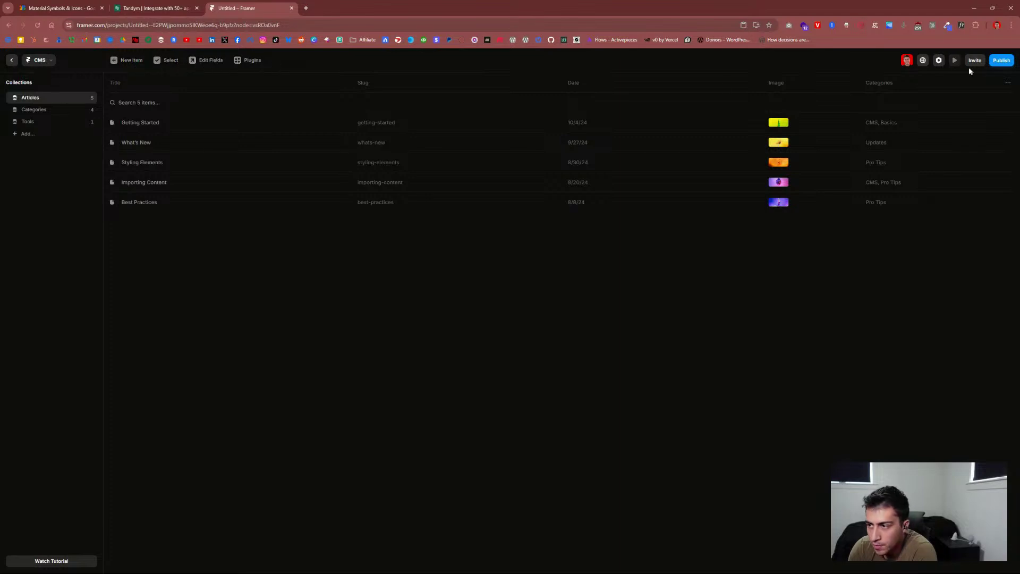
pyautogui.click(12, 60)
pyautogui.scroll(-3, 564, 277)
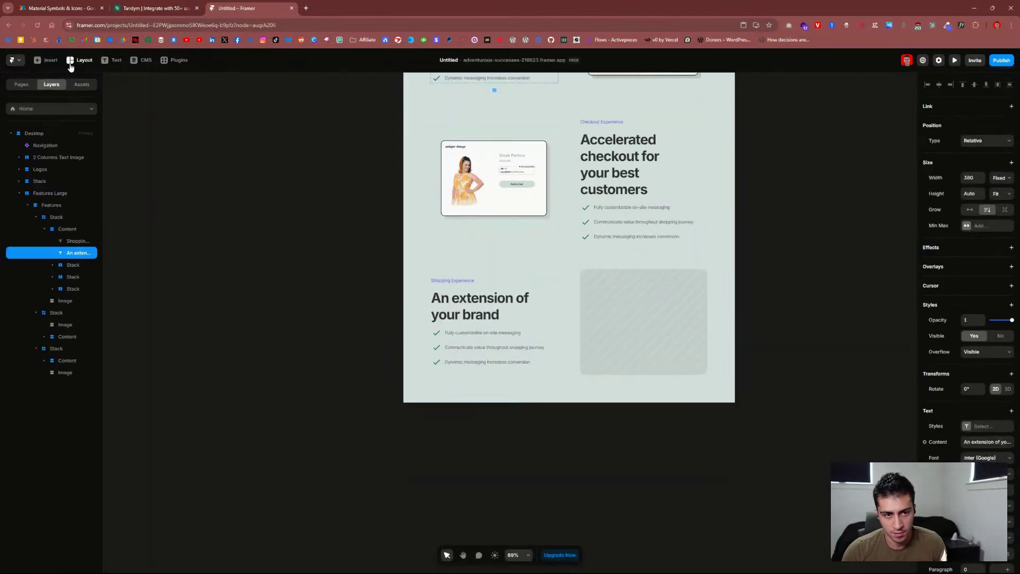
pyautogui.click(92, 61)
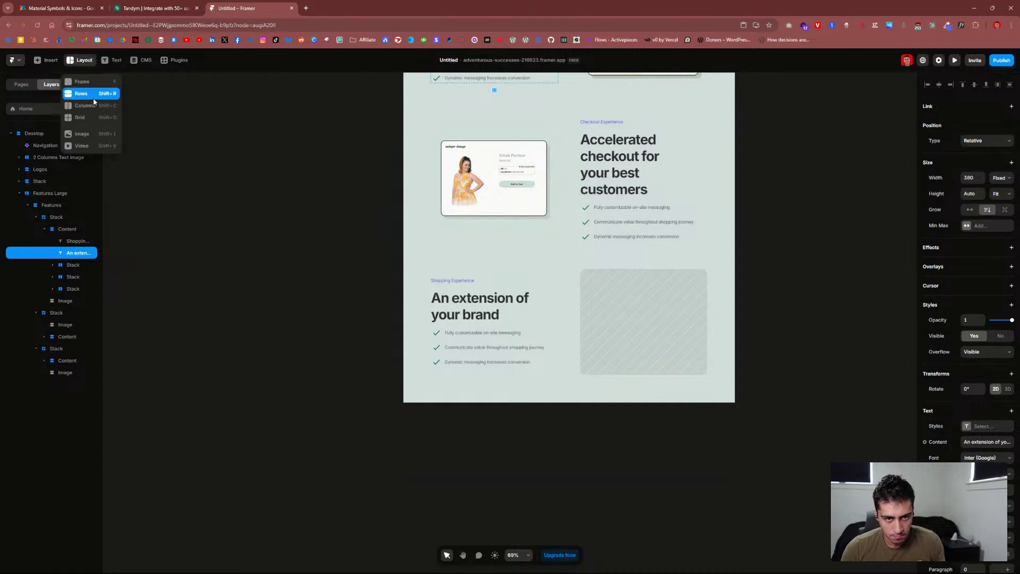
pyautogui.click(289, 154)
# Step: Insert the prebuilt Reviews testimonial section with a single quote directly beneath the features section of the Home page
pyautogui.click(564, 388)
pyautogui.click(569, 403)
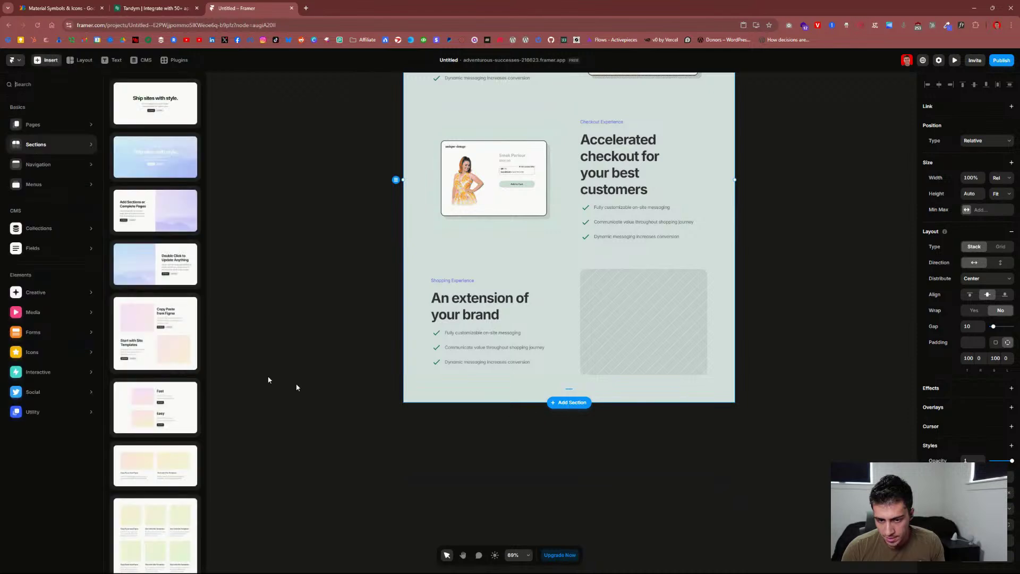
pyautogui.scroll(-3, 163, 289)
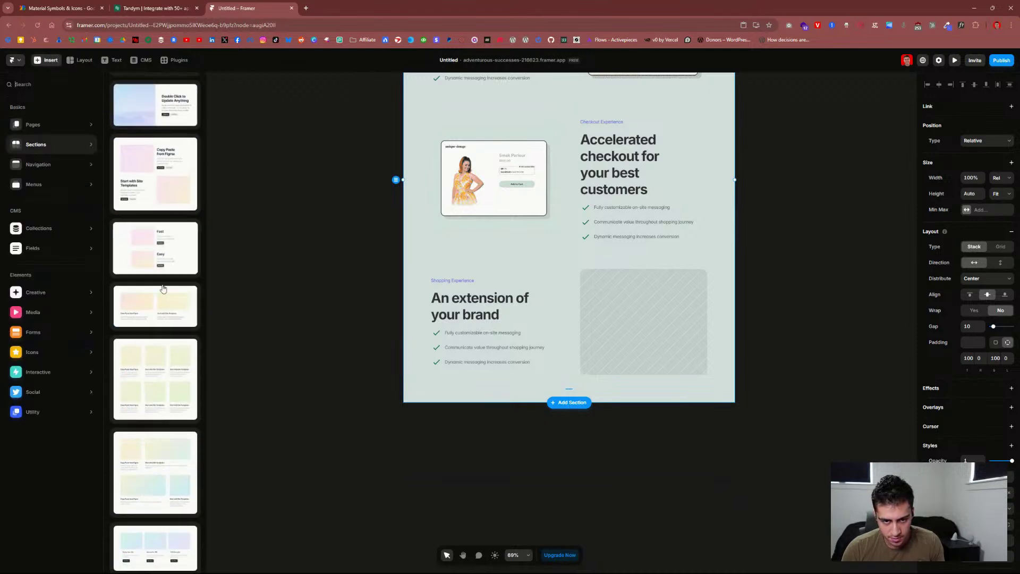
pyautogui.scroll(-5, 165, 292)
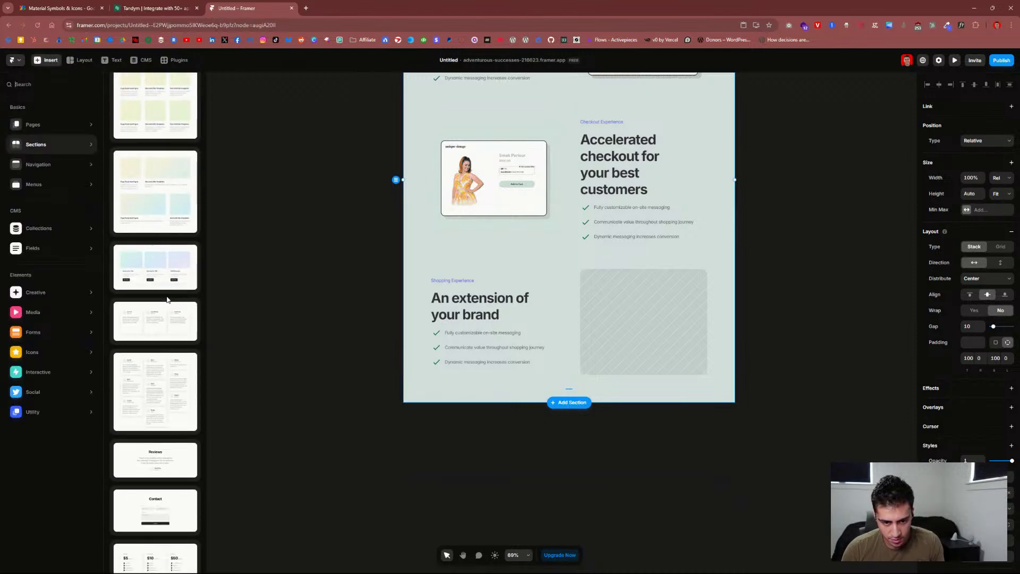
pyautogui.scroll(-3, 166, 299)
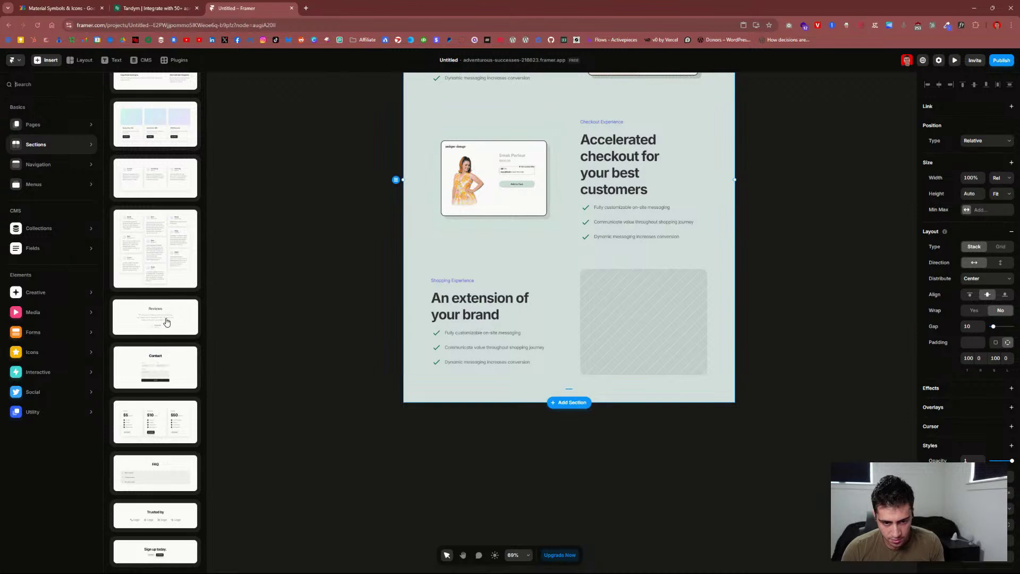
pyautogui.moveTo(167, 321); pyautogui.dragTo(547, 340)
# Step: Try deleting the quote text layer in the Reviews section, and undo the deletion
pyautogui.click(573, 336)
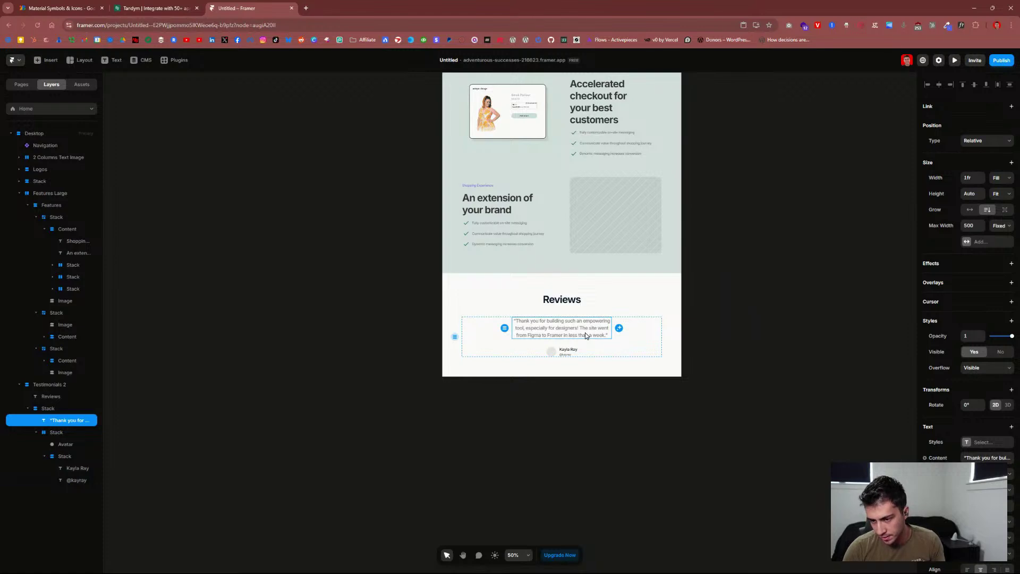
pyautogui.hotkey('ctrl', 'a')
pyautogui.click(734, 312)
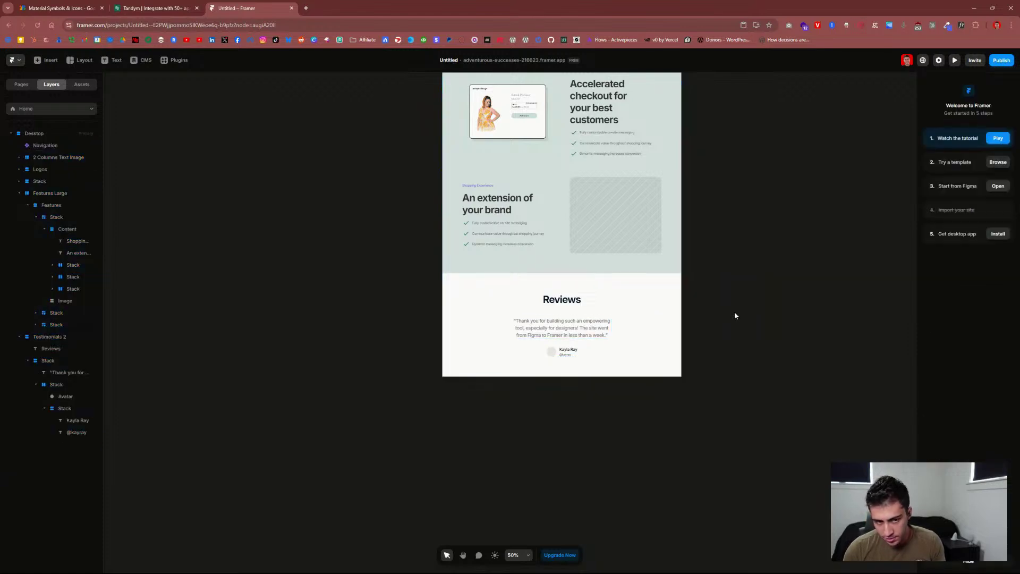
pyautogui.scroll(1, 605, 327)
pyautogui.scroll(3, 591, 357)
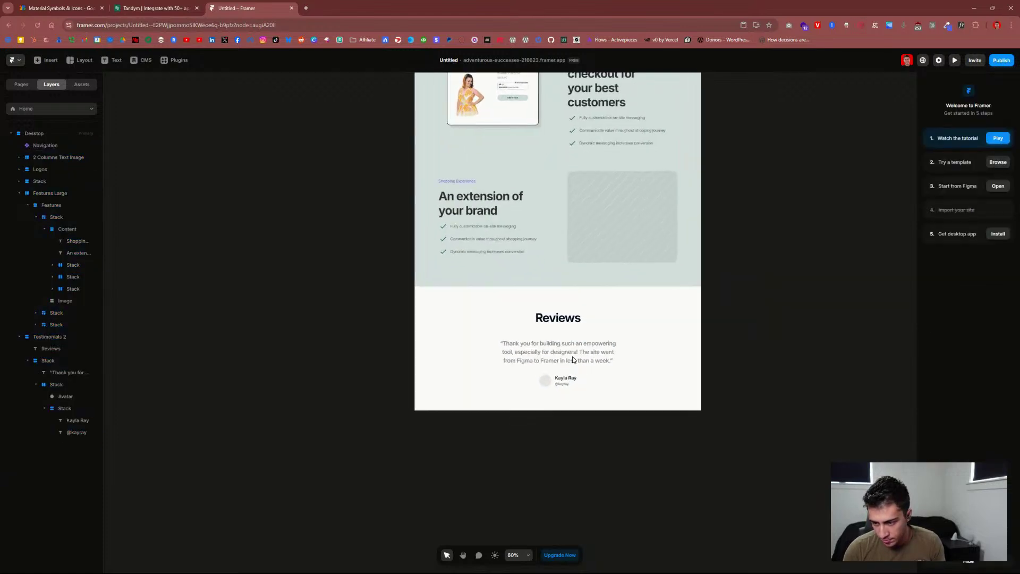
pyautogui.click(569, 357)
pyautogui.press('Delete')
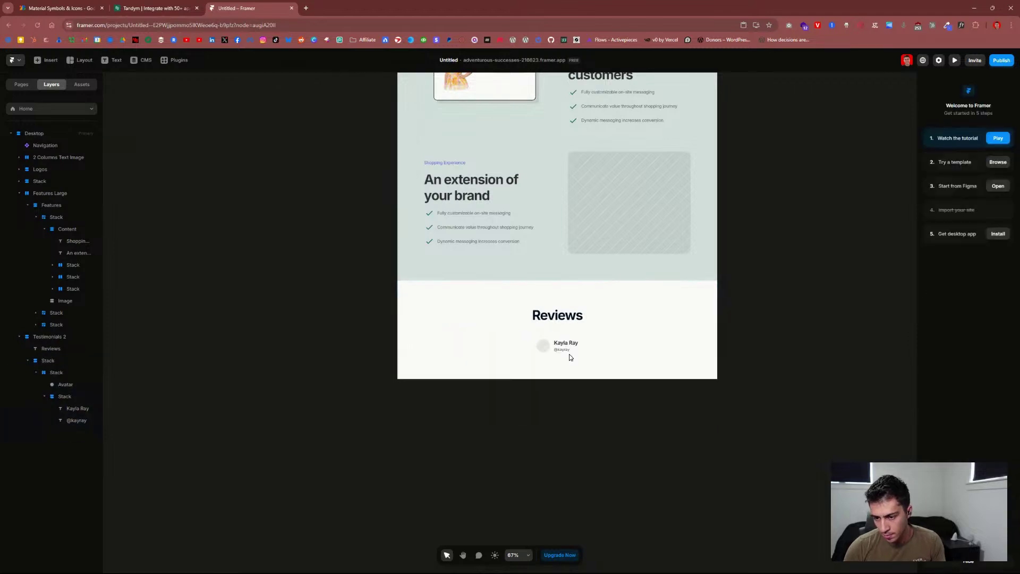
pyautogui.hotkey('ctrl', 'z')
# Step: Replace the quote text in the Reviews section with "asfas" and finish text editing
pyautogui.doubleClick(569, 353)
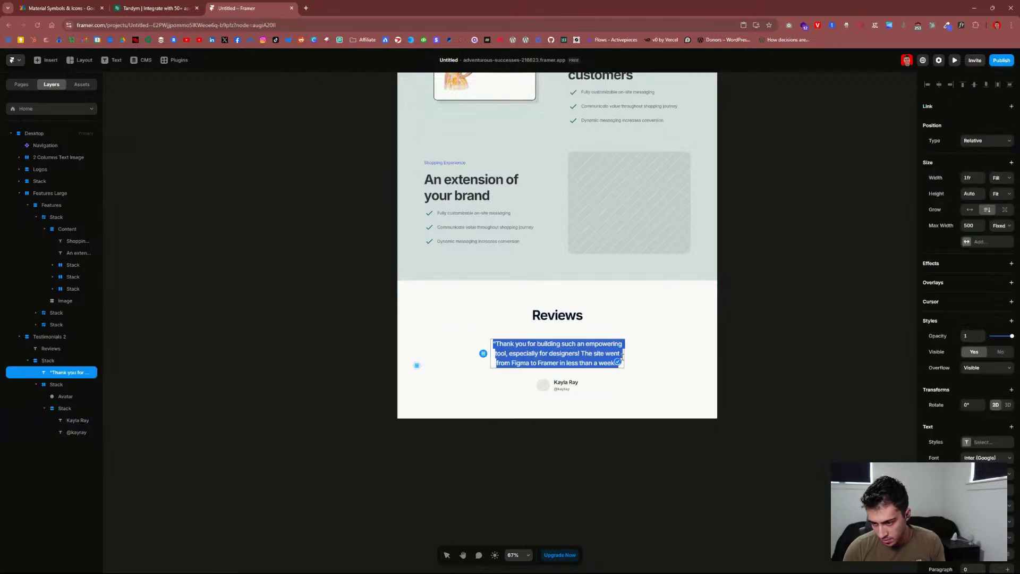
pyautogui.press('BackSpace')
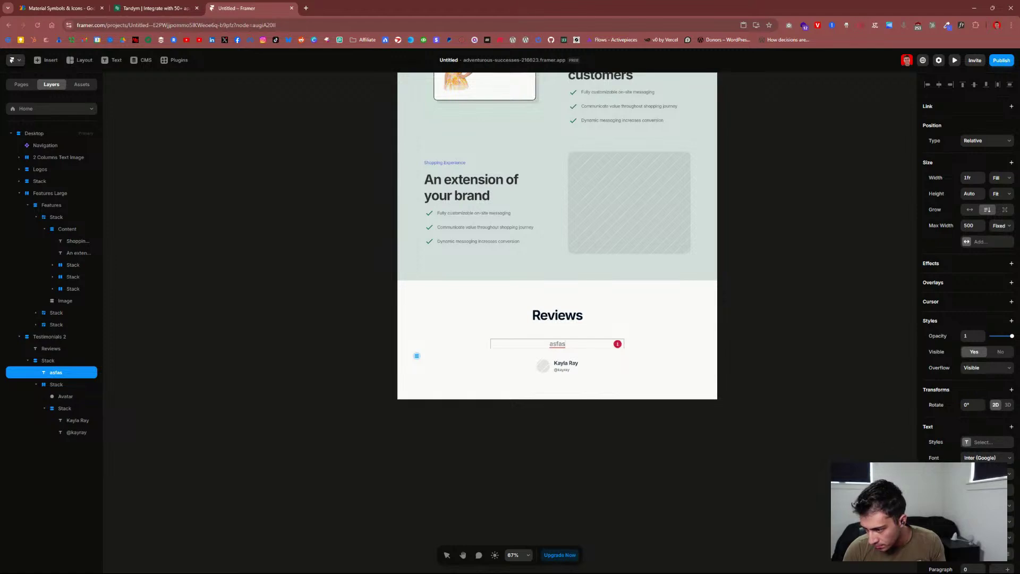
pyautogui.scroll(-2, 956, 437)
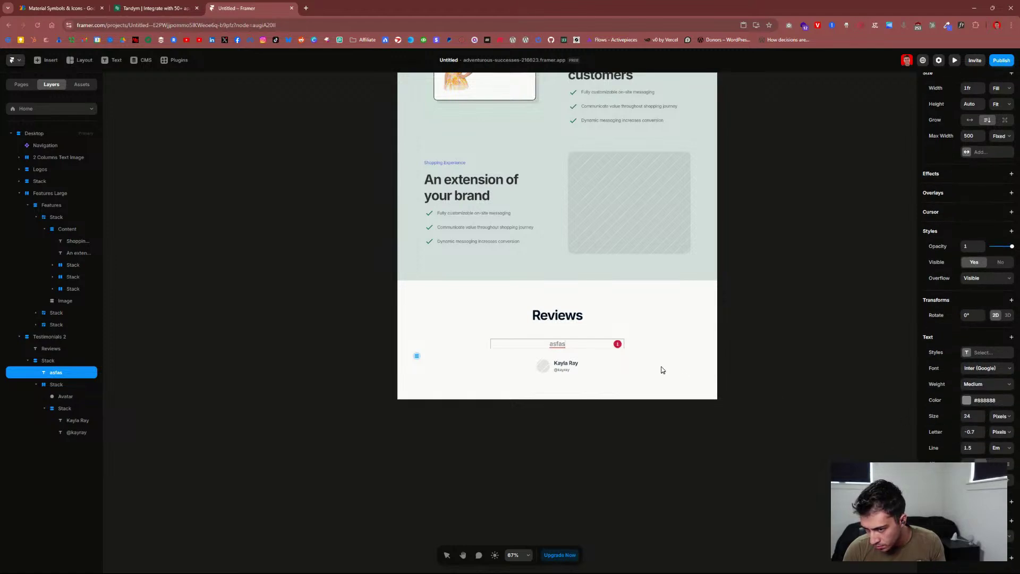
pyautogui.hotkey('ctrl', 'a')
pyautogui.press('Escape')
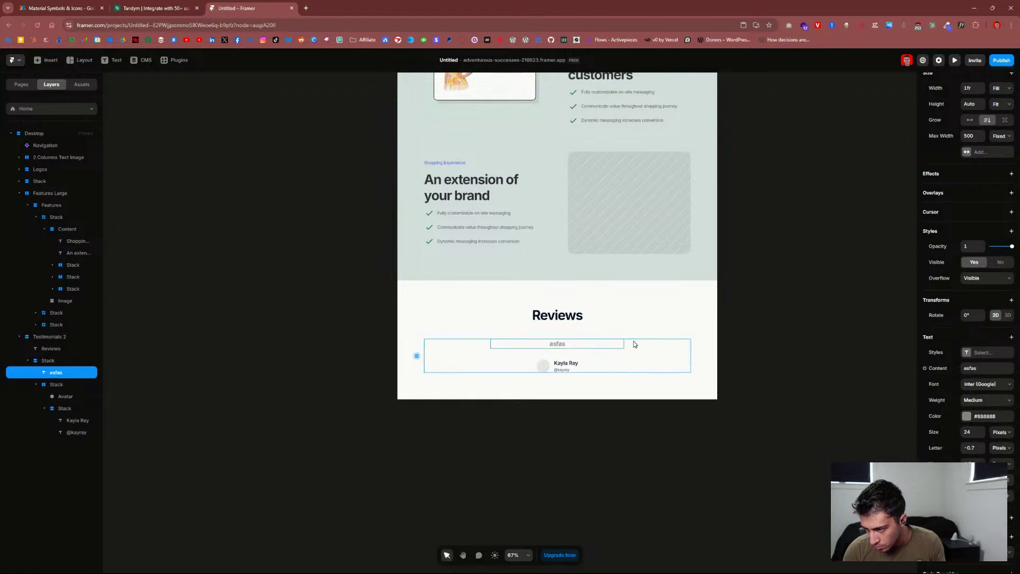
# Step: Bind the quote's content to a Fetch from api.fetch.tools/weather with the city Pittsburgh, PA and the path fahrenheit
pyautogui.click(925, 368)
pyautogui.click(937, 382)
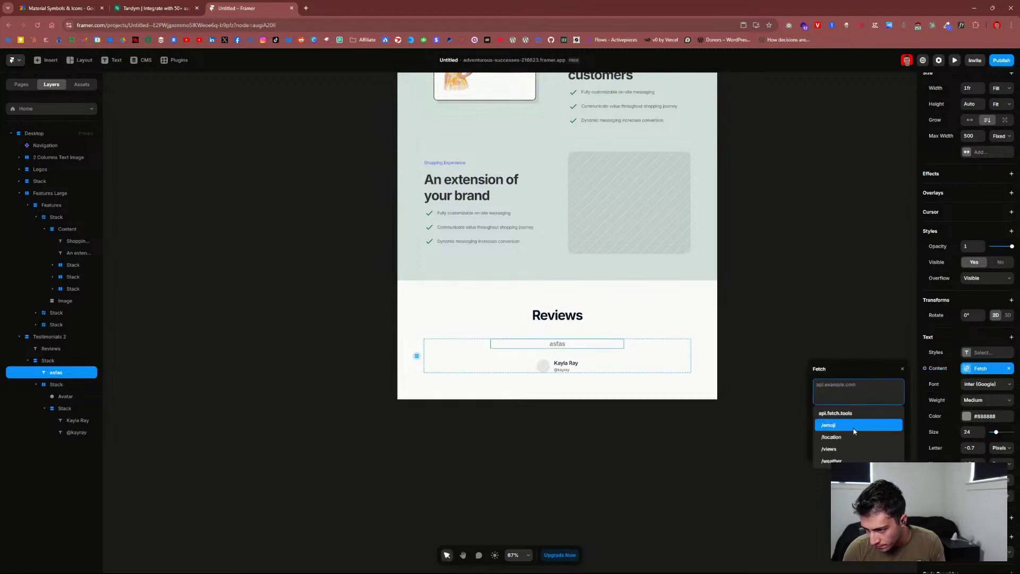
pyautogui.click(847, 460)
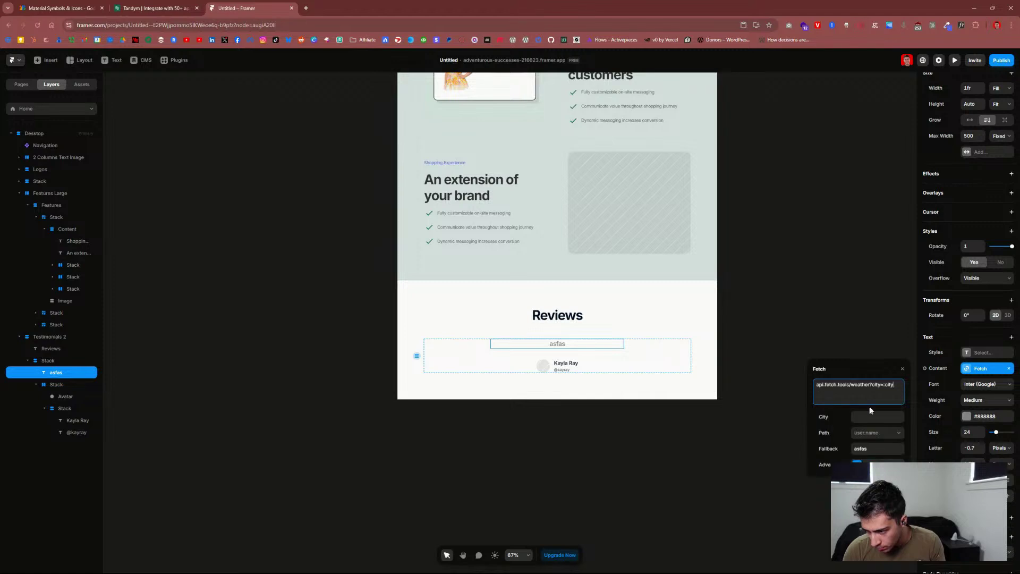
pyautogui.click(876, 417)
pyautogui.write('Pittsbu')
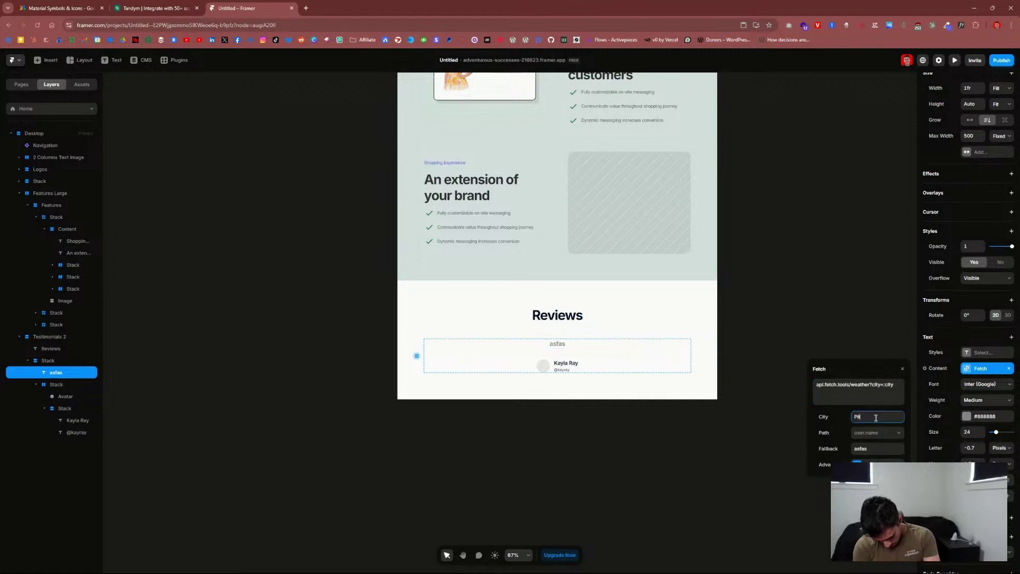
pyautogui.write('rgh, PA')
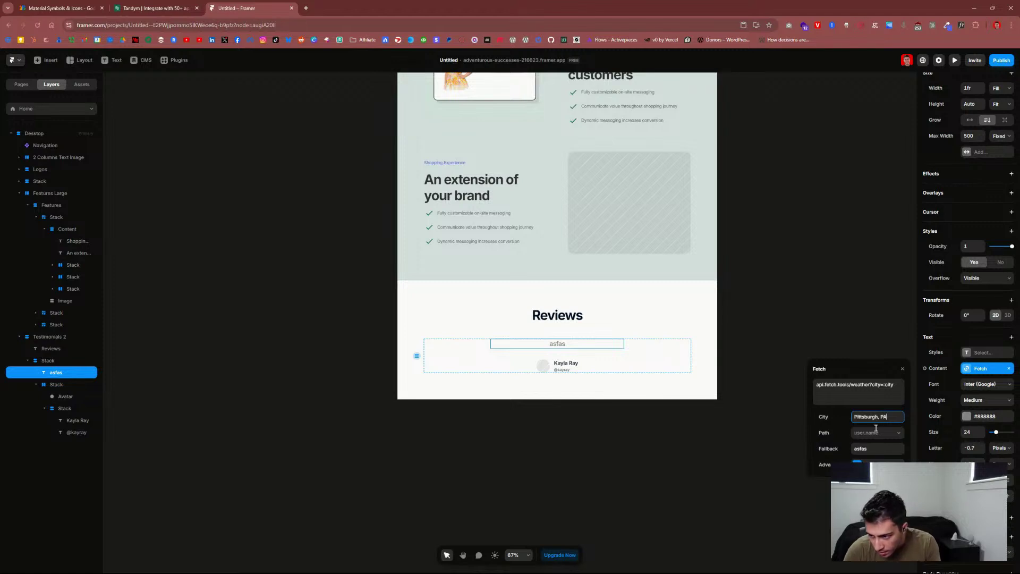
pyautogui.click(877, 433)
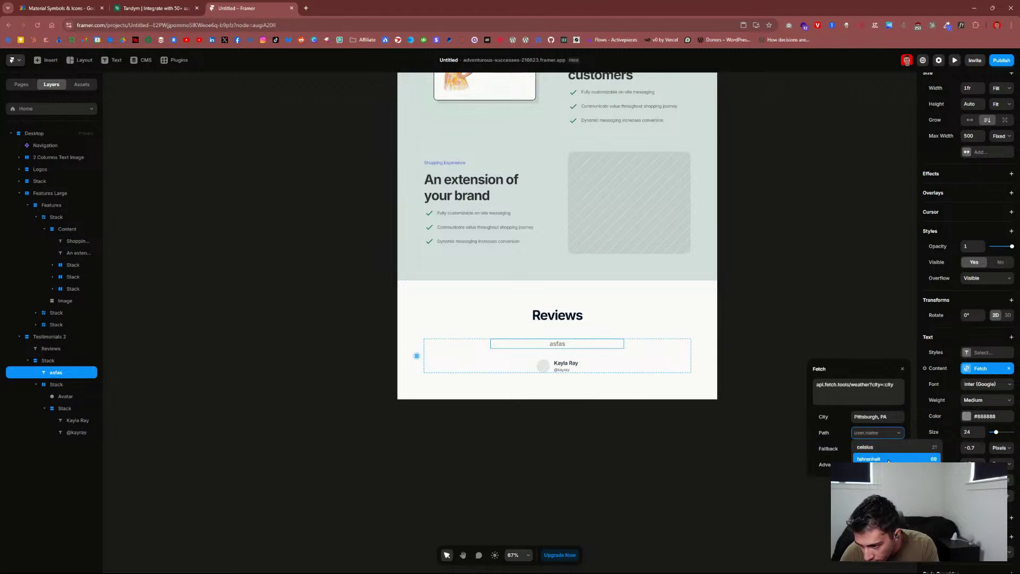
pyautogui.click(889, 460)
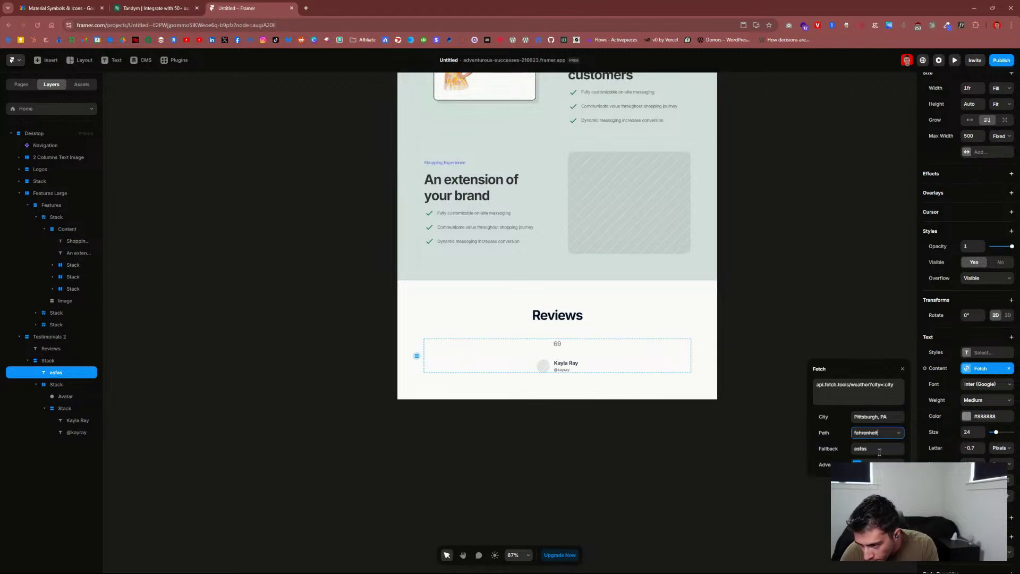
# Step: View the advanced settings of the weather fetch, and set its city to "SAn Diego, CA"
pyautogui.click(877, 465)
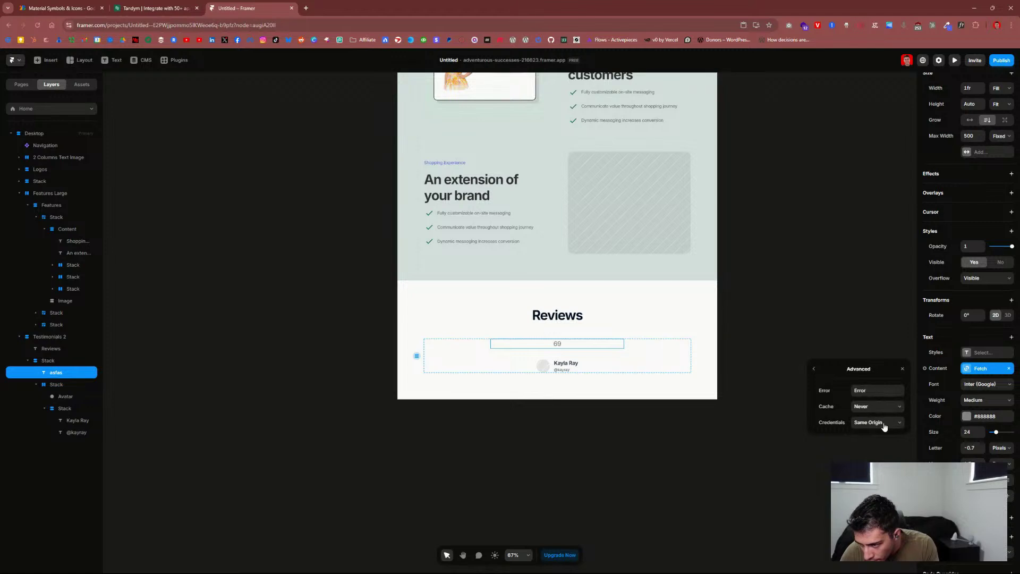
pyautogui.click(814, 369)
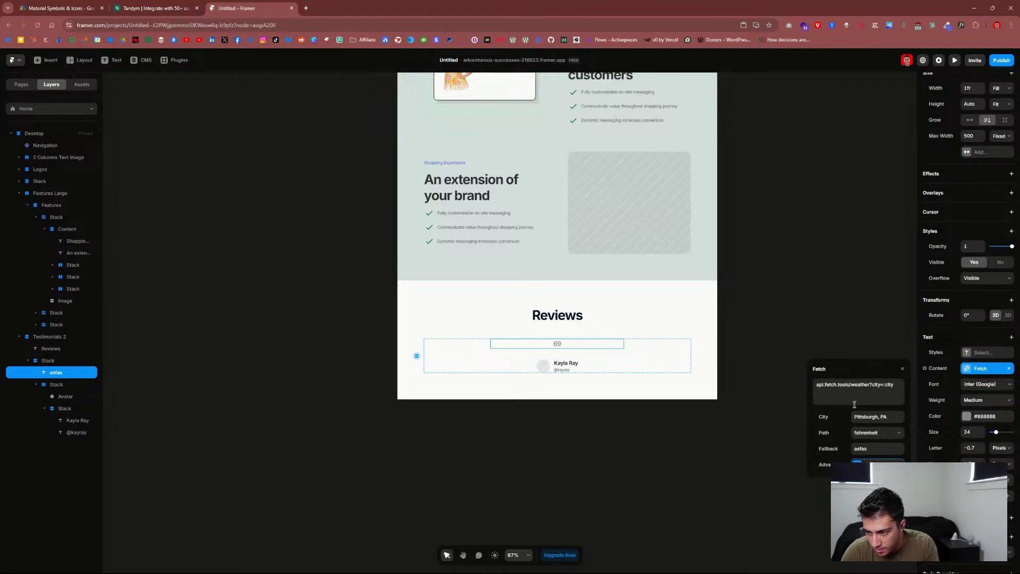
pyautogui.click(885, 418)
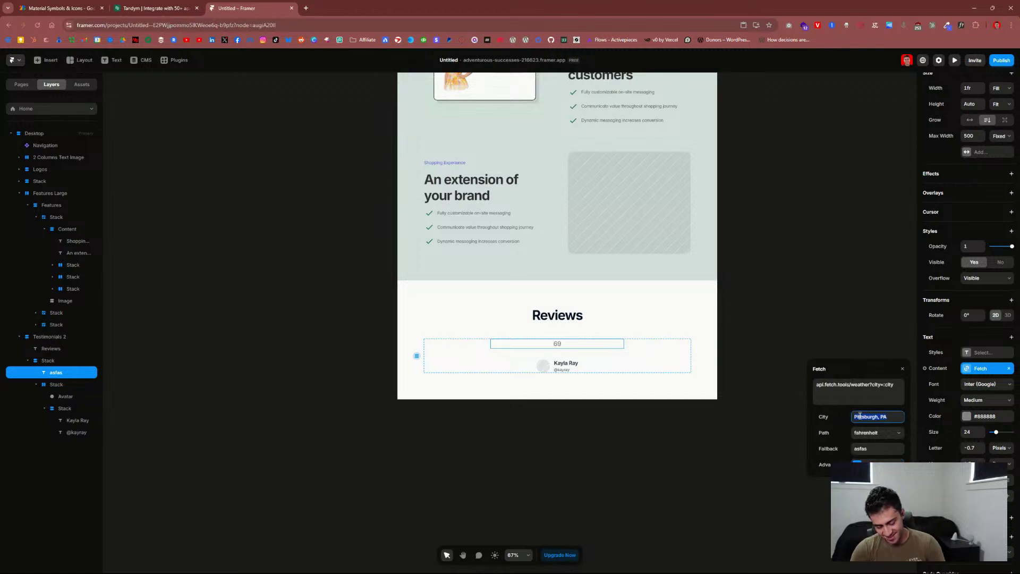
pyautogui.write('San Diego, CA')
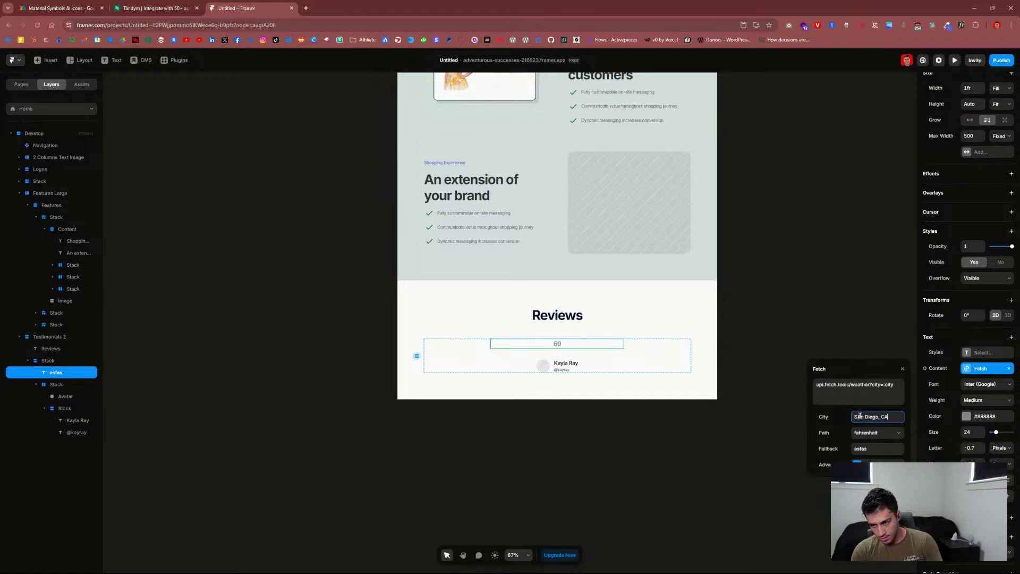
pyautogui.click(845, 423)
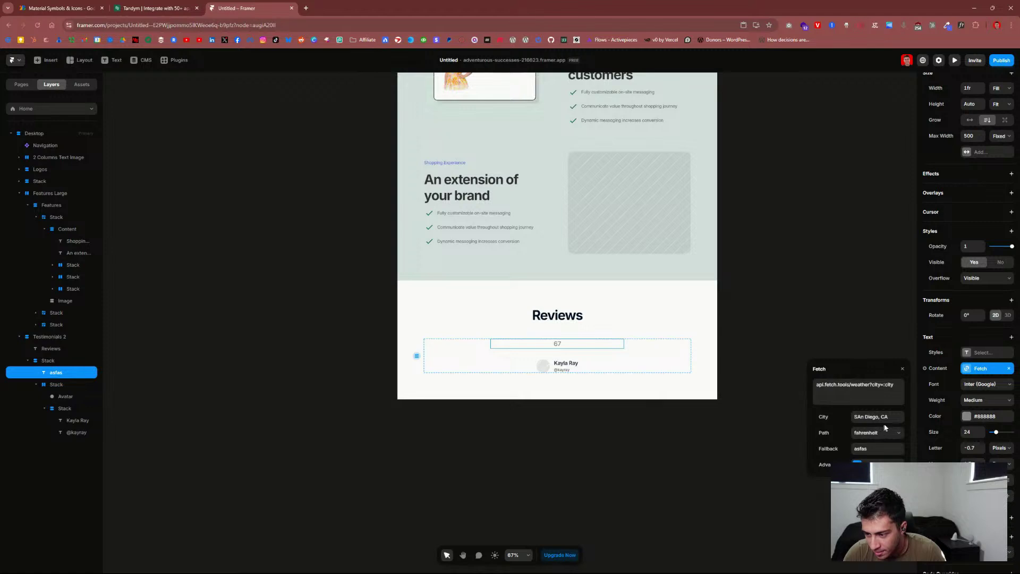
# Step: Switch the quote's fetch to the api.fetch.tools/emoji endpoint and set its path to emoji
pyautogui.click(892, 395)
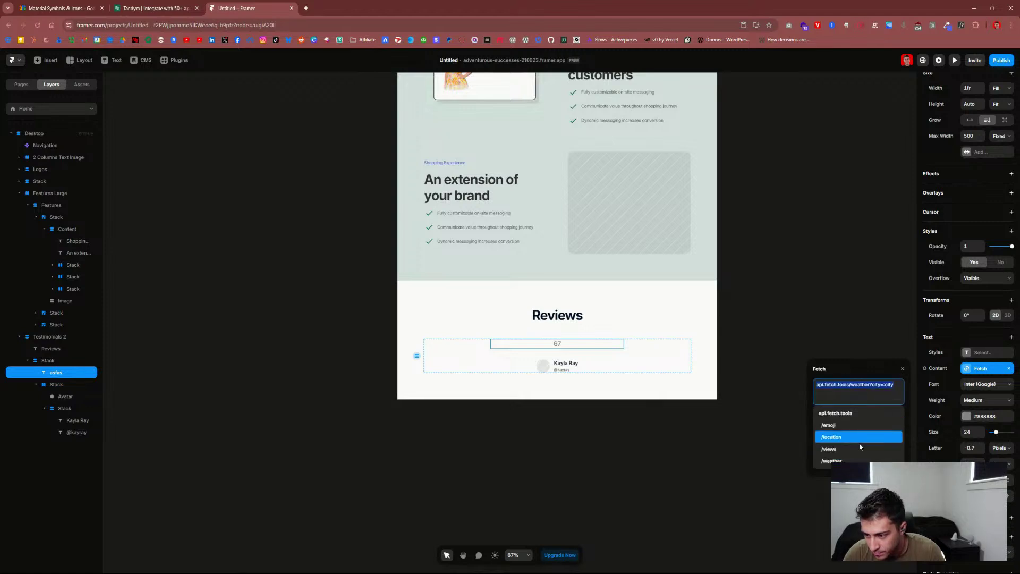
pyautogui.click(874, 425)
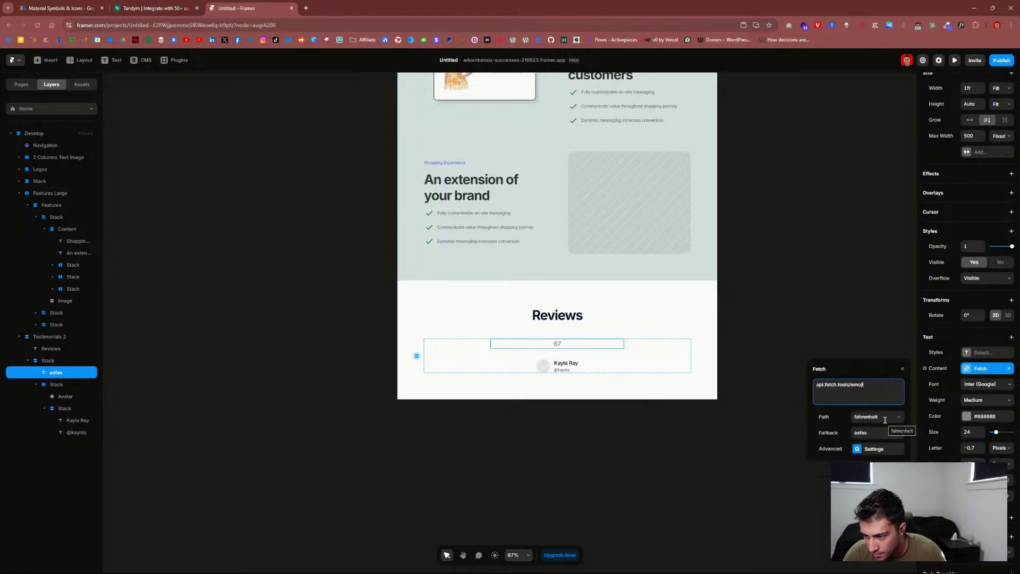
pyautogui.click(887, 420)
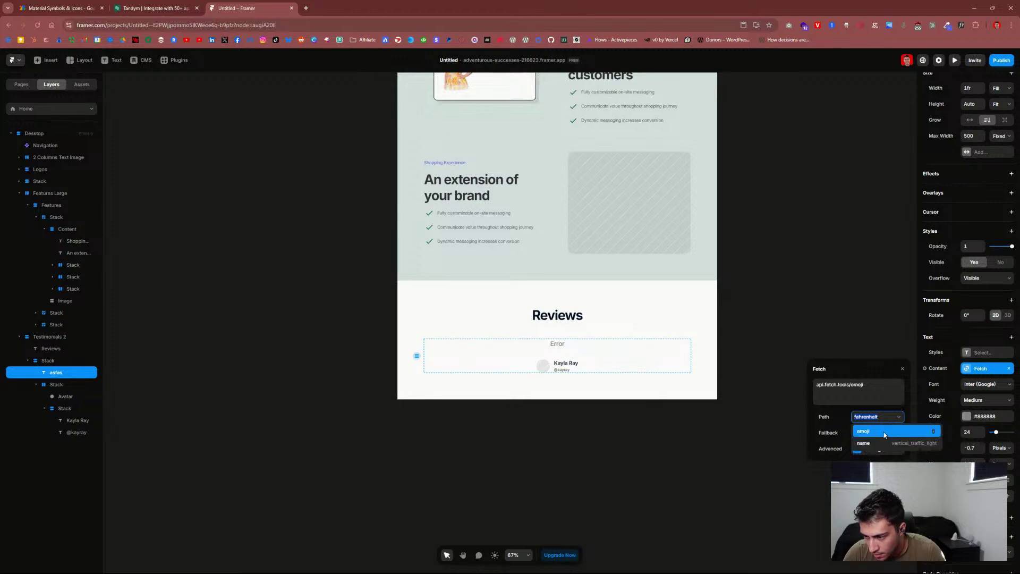
pyautogui.click(885, 432)
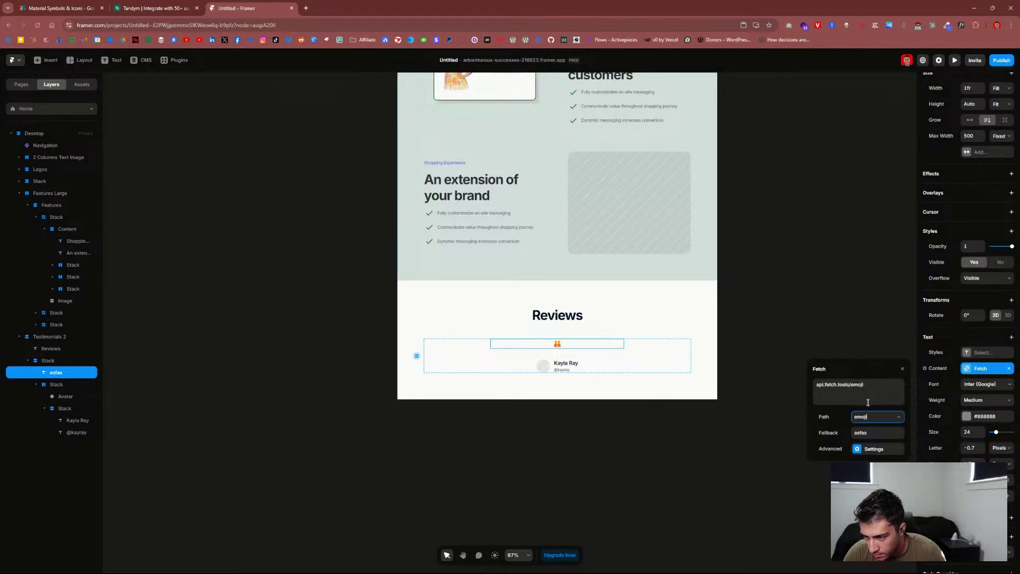
# Step: Change the quote's fetch endpoint to api.fetch.tools/location
pyautogui.click(869, 390)
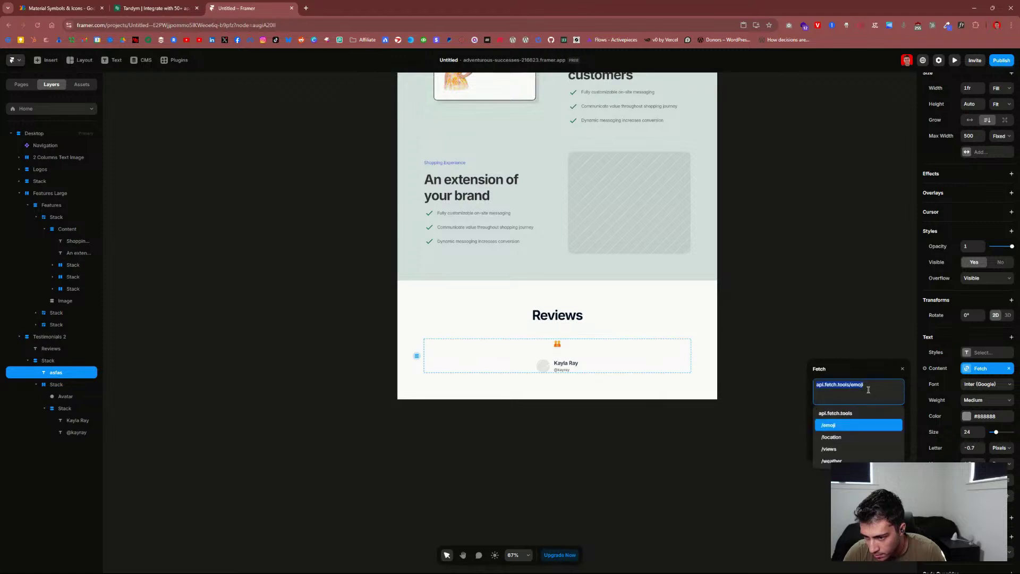
pyautogui.press('Down')
pyautogui.press('Return')
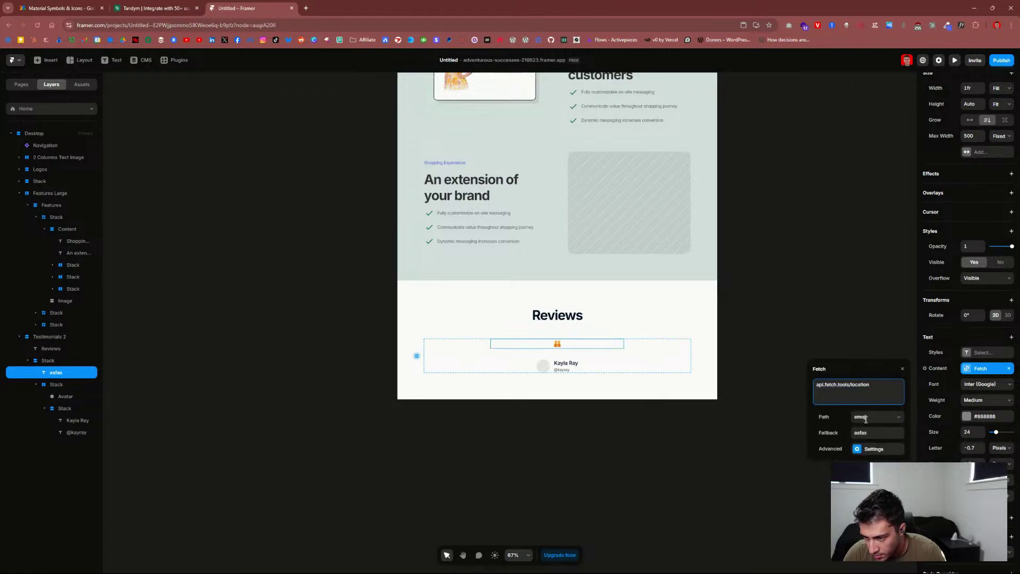
# Step: Point the quote's fetch at api.fetch.tools/views and set its path to url
pyautogui.click(874, 395)
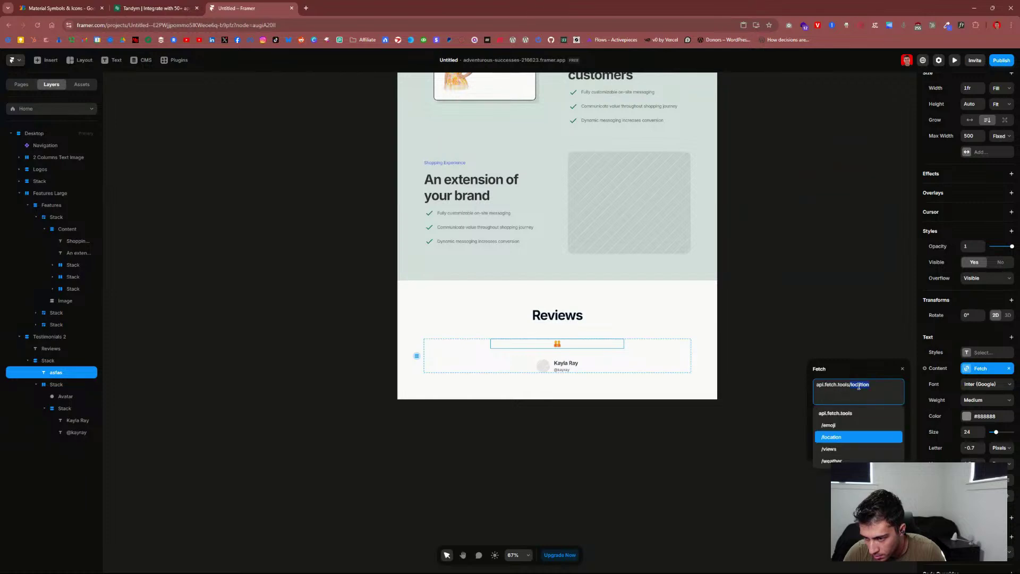
pyautogui.hotkey('ctrl', 'a')
pyautogui.press('Down')
pyautogui.press('Down')
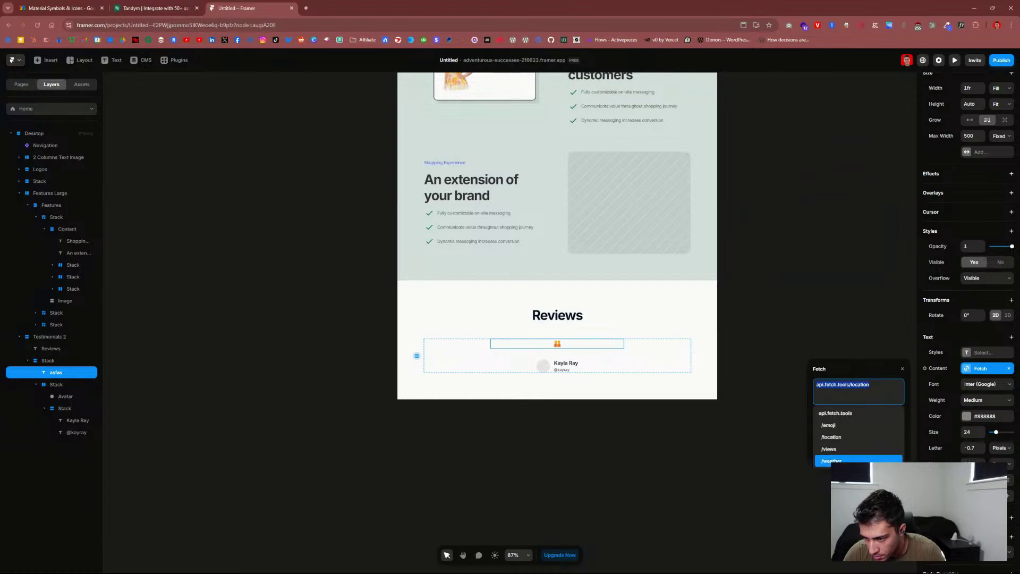
pyautogui.click(853, 449)
pyautogui.click(902, 417)
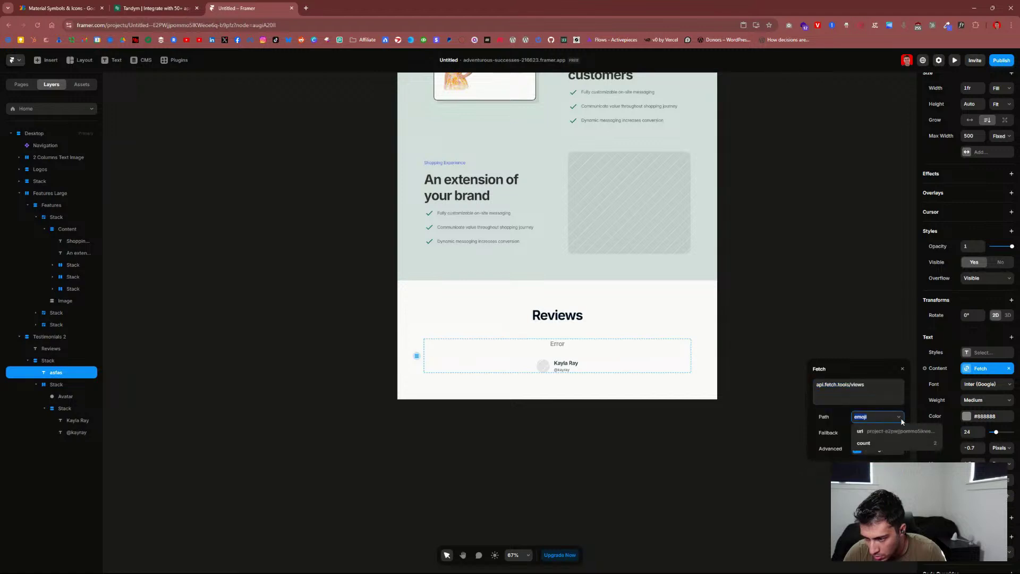
pyautogui.click(902, 420)
pyautogui.click(902, 421)
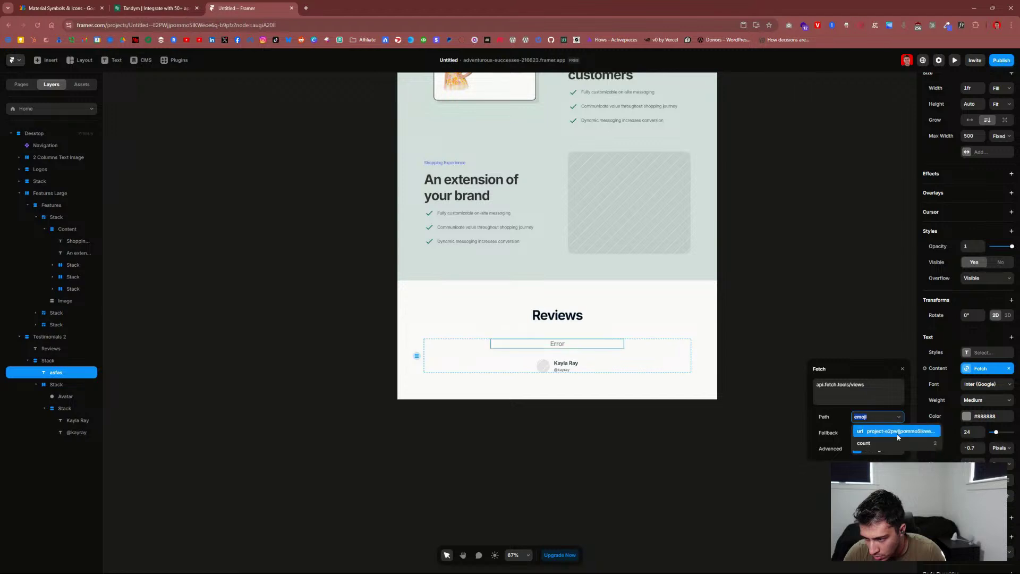
pyautogui.click(898, 433)
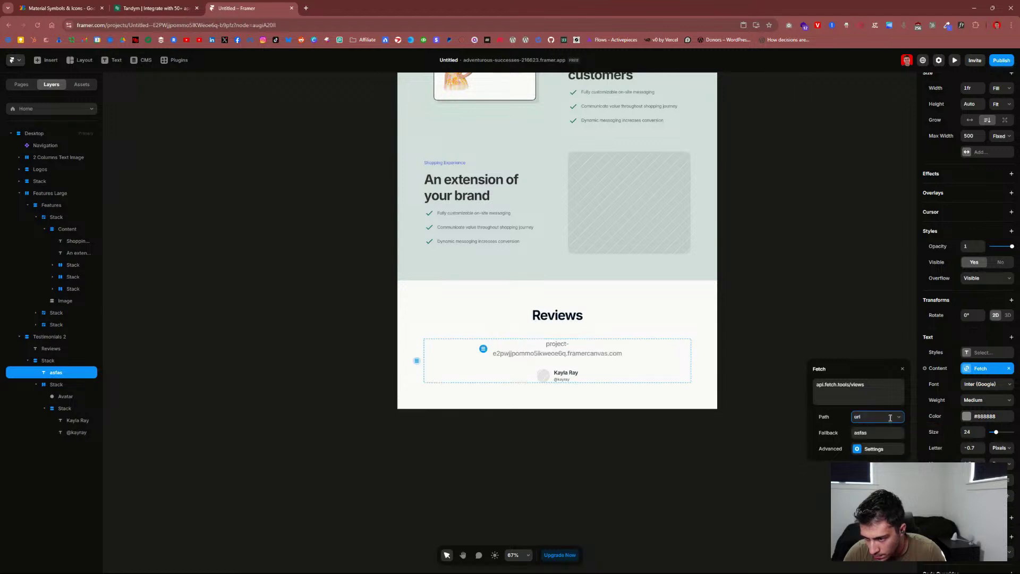
# Step: Set the views fetch's path to count and deselect the quote
pyautogui.click(890, 418)
pyautogui.click(887, 433)
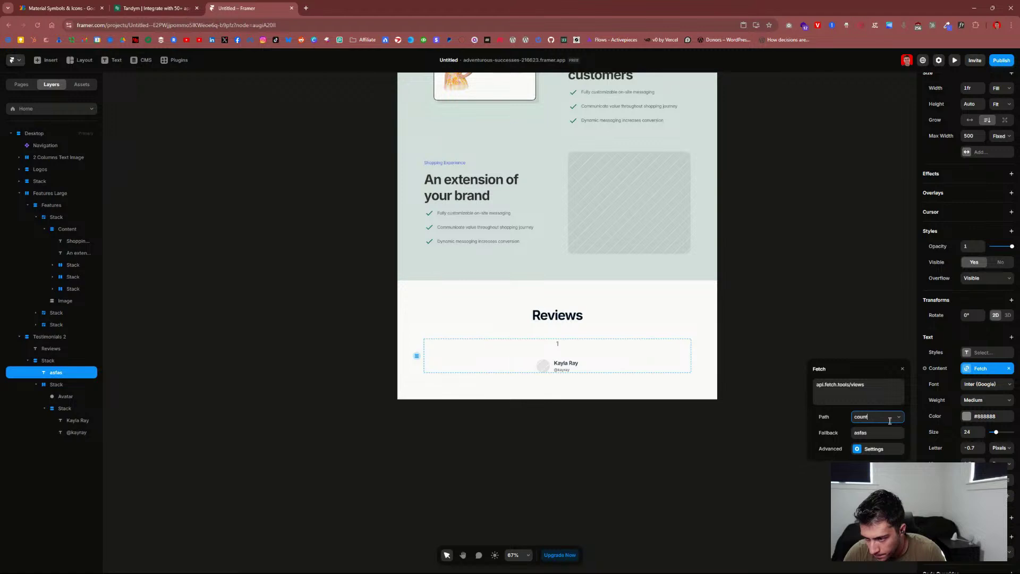
pyautogui.click(777, 413)
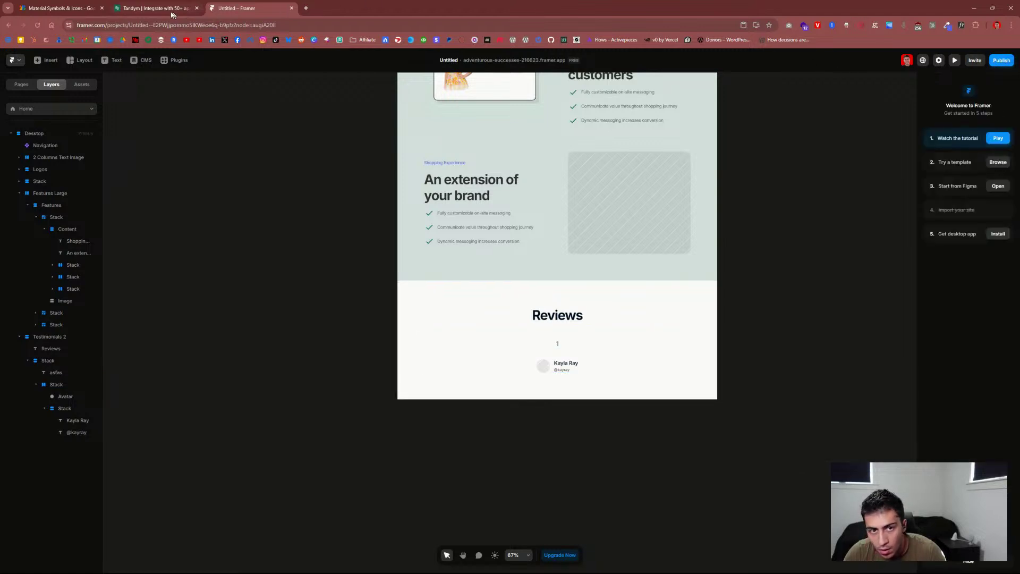
pyautogui.click(107, 9)
pyautogui.click(247, 9)
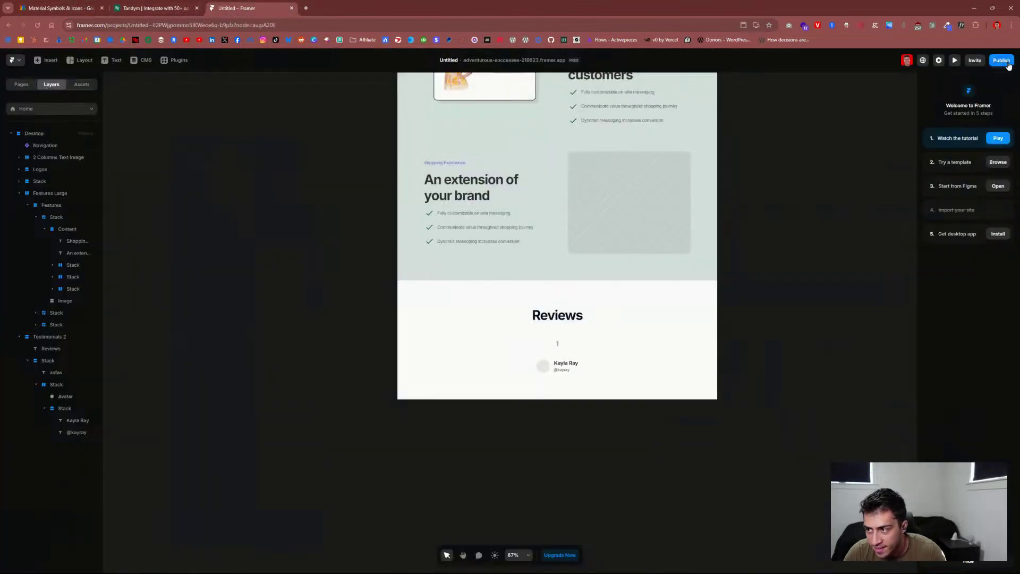
pyautogui.click(154, 8)
pyautogui.click(247, 8)
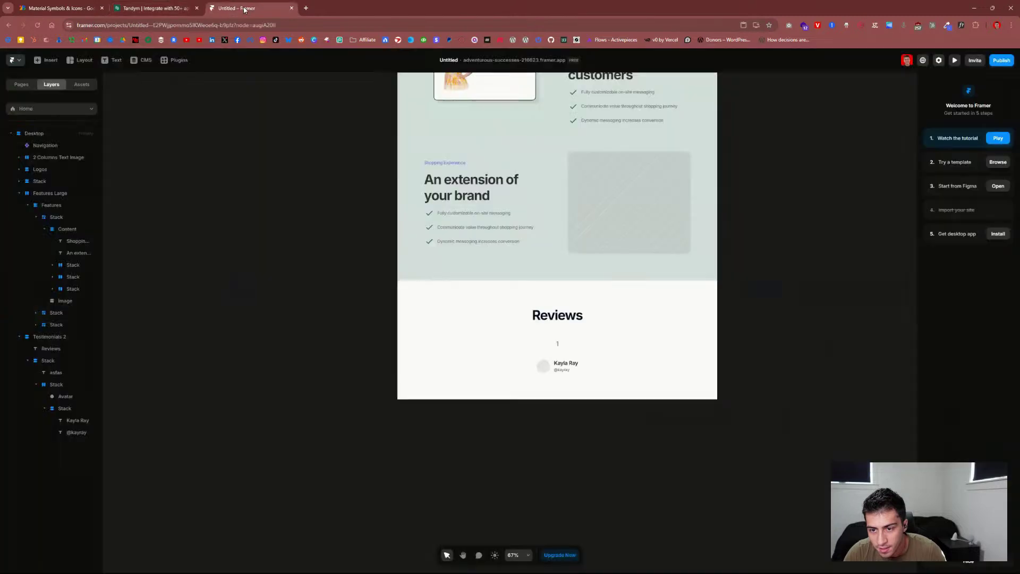
# Step: Publish the site update and open the live site to check the fetched view count in the Reviews section
pyautogui.click(996, 61)
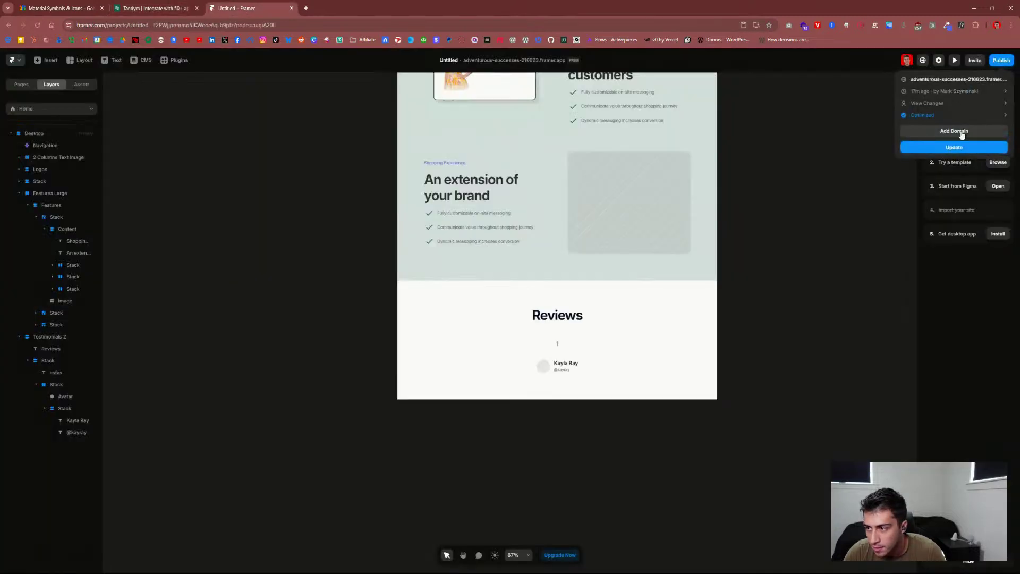
pyautogui.click(955, 148)
pyautogui.click(954, 80)
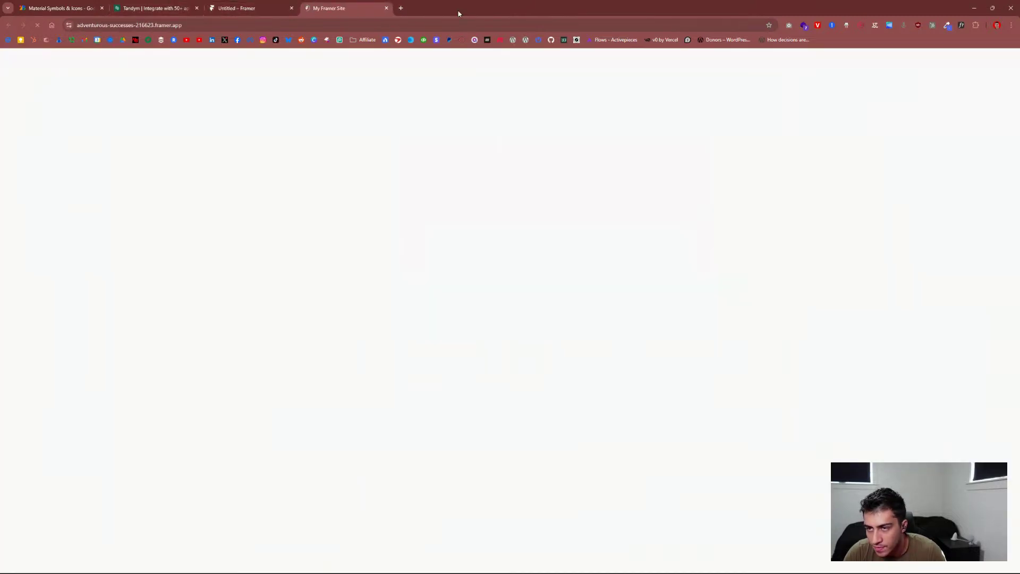
pyautogui.scroll(-10, 433, 245)
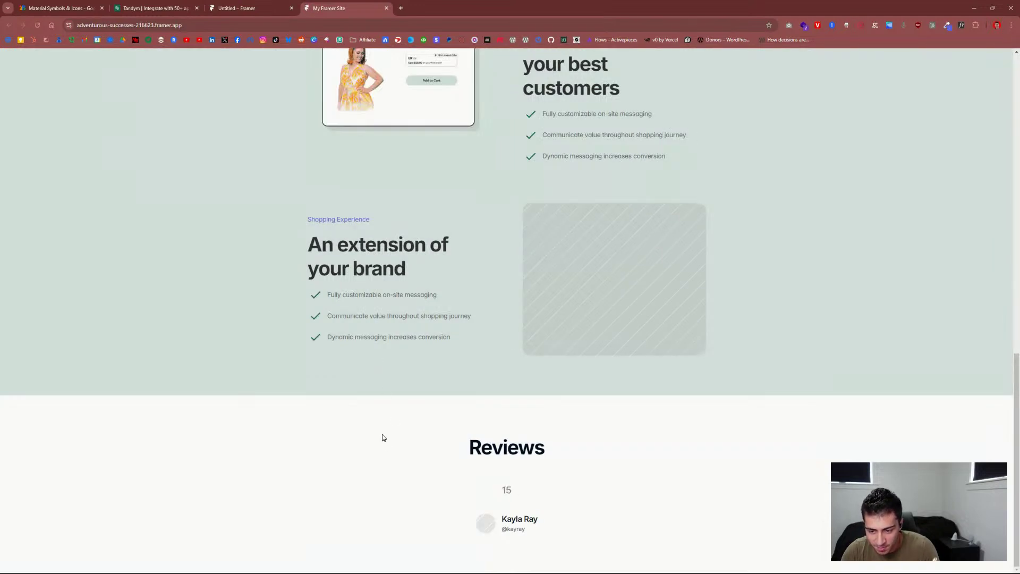
pyautogui.moveTo(512, 490); pyautogui.dragTo(475, 494)
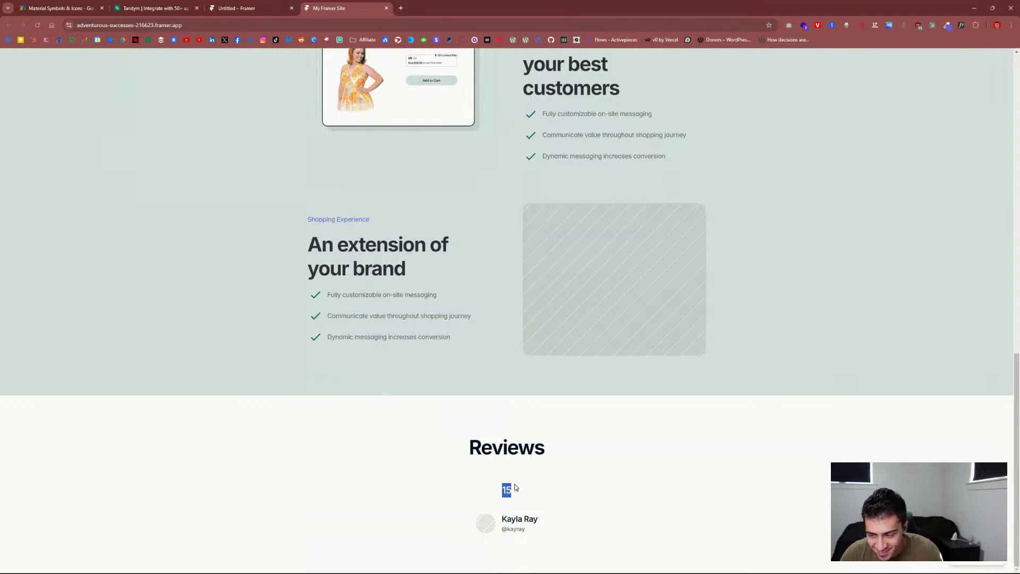
# Step: Return to the Framer editor and review the quote's fetch settings, including the path and the advanced cache and credentials options
pyautogui.click(244, 8)
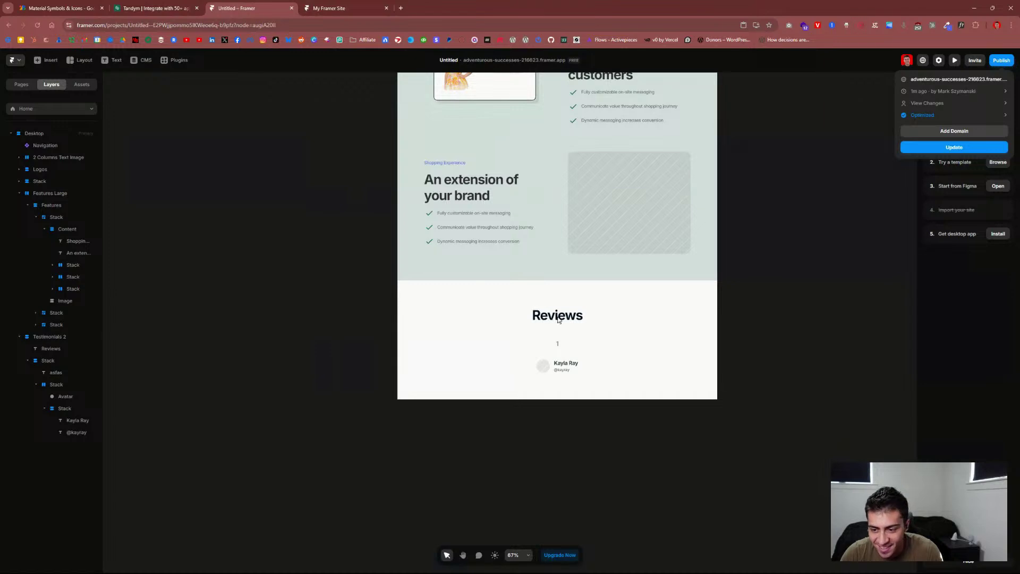
pyautogui.click(557, 344)
pyautogui.click(557, 343)
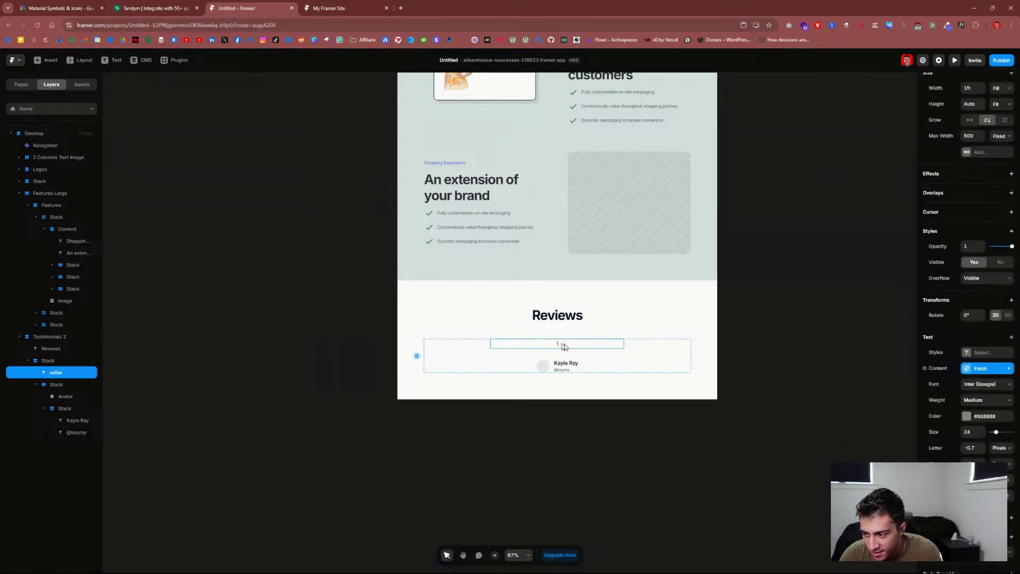
pyautogui.click(980, 368)
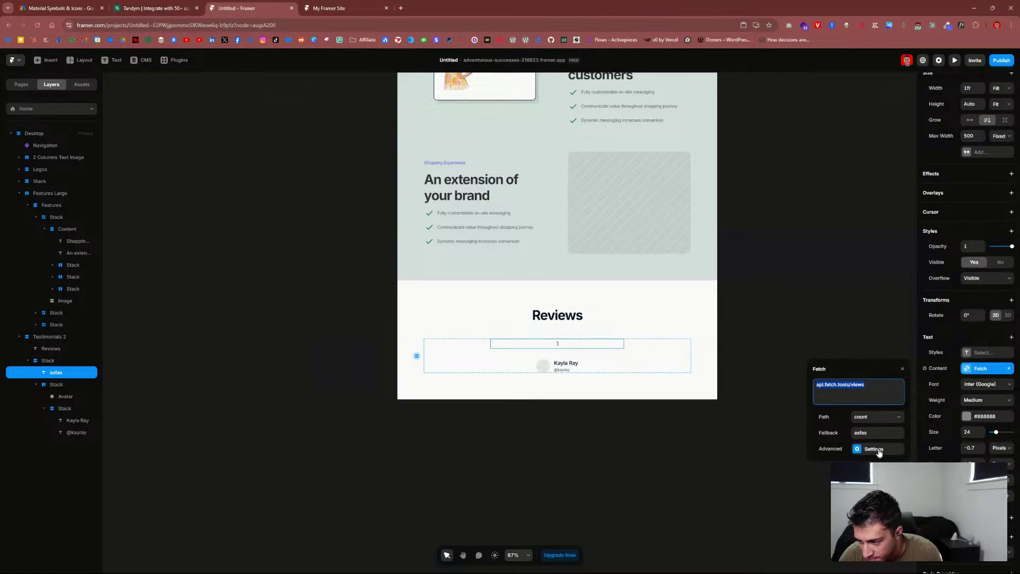
pyautogui.click(877, 417)
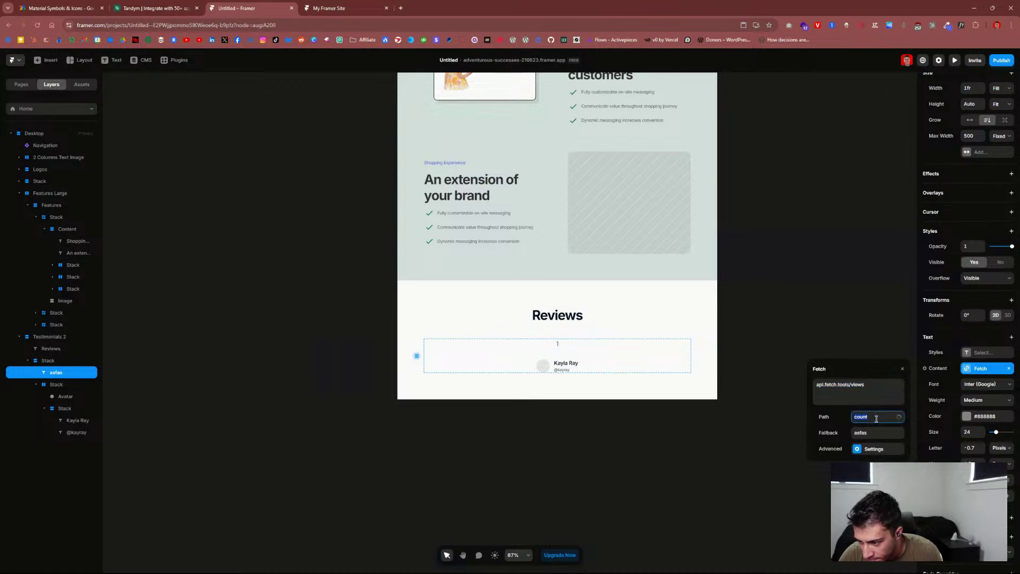
pyautogui.click(837, 433)
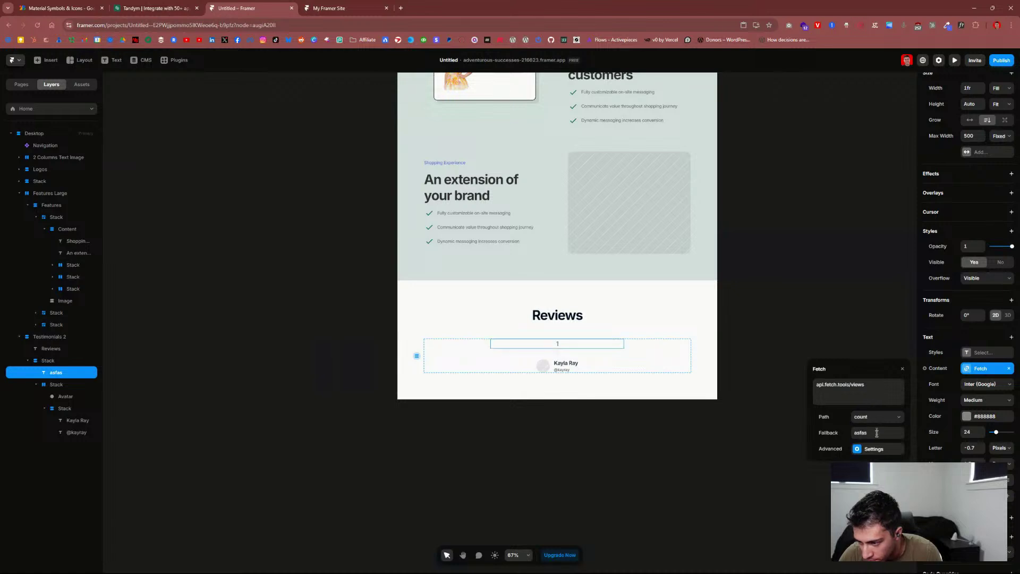
pyautogui.click(873, 450)
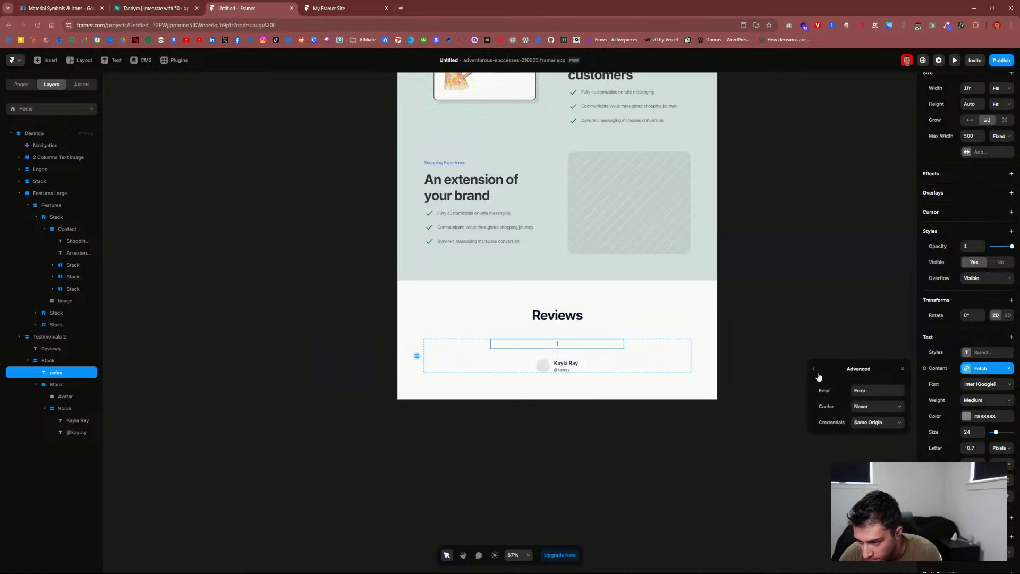
pyautogui.click(877, 423)
pyautogui.click(844, 417)
pyautogui.click(813, 369)
# Step: Switch the quote's fetch from views to api.fetch.tools/emoji, try the path name, and settle on the path emoji
pyautogui.click(867, 385)
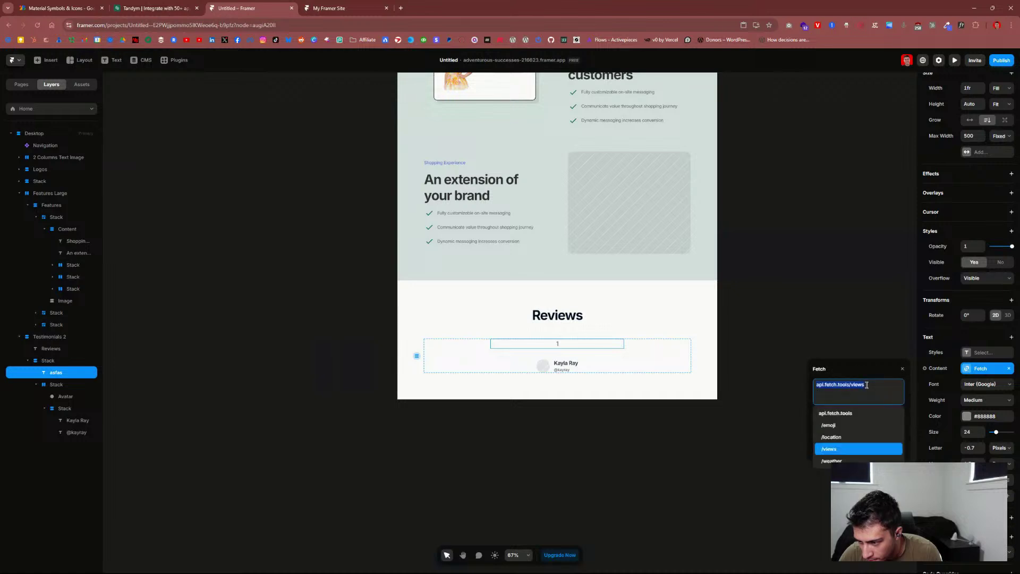
pyautogui.click(860, 426)
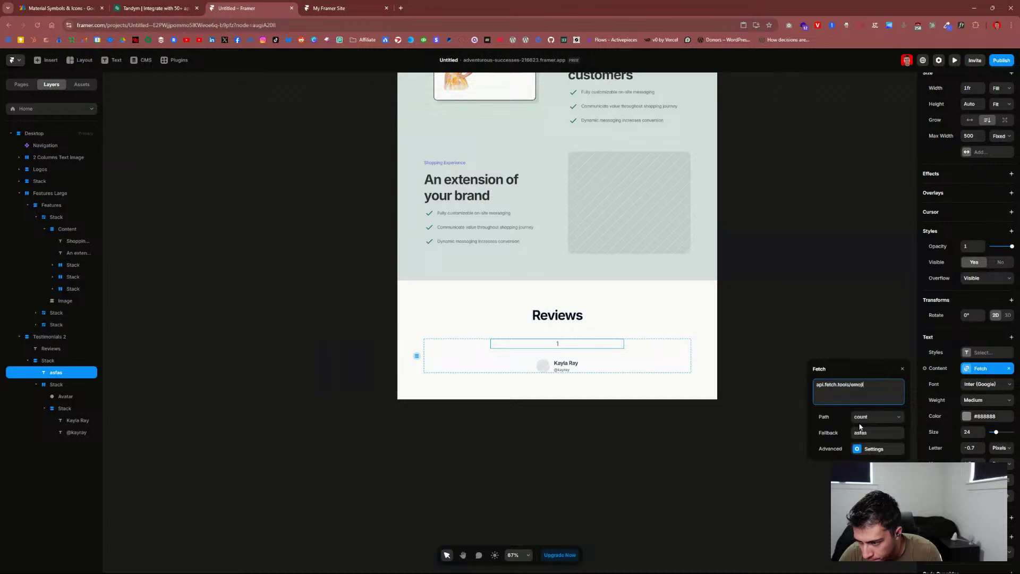
pyautogui.click(863, 418)
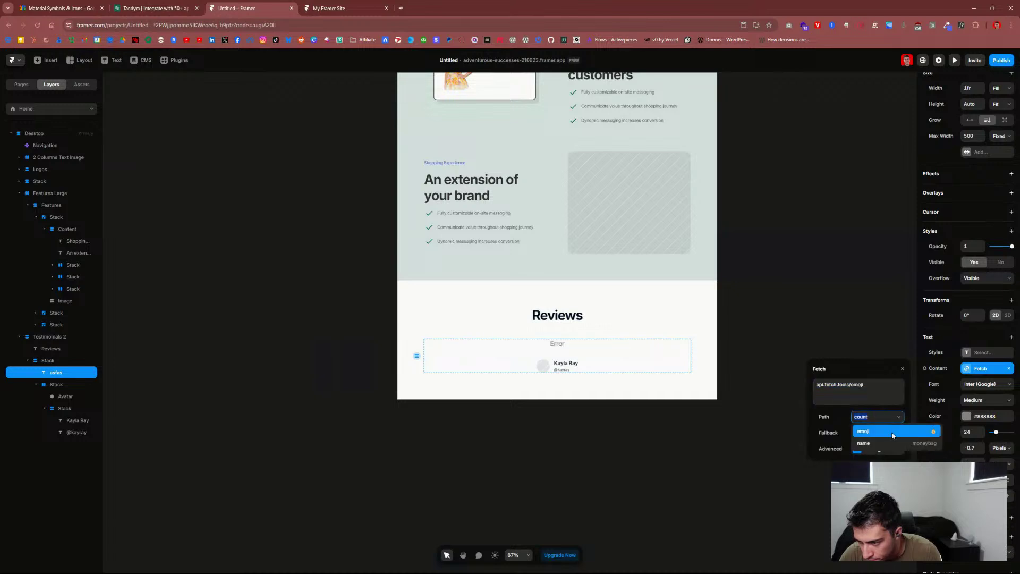
pyautogui.click(894, 440)
pyautogui.click(887, 422)
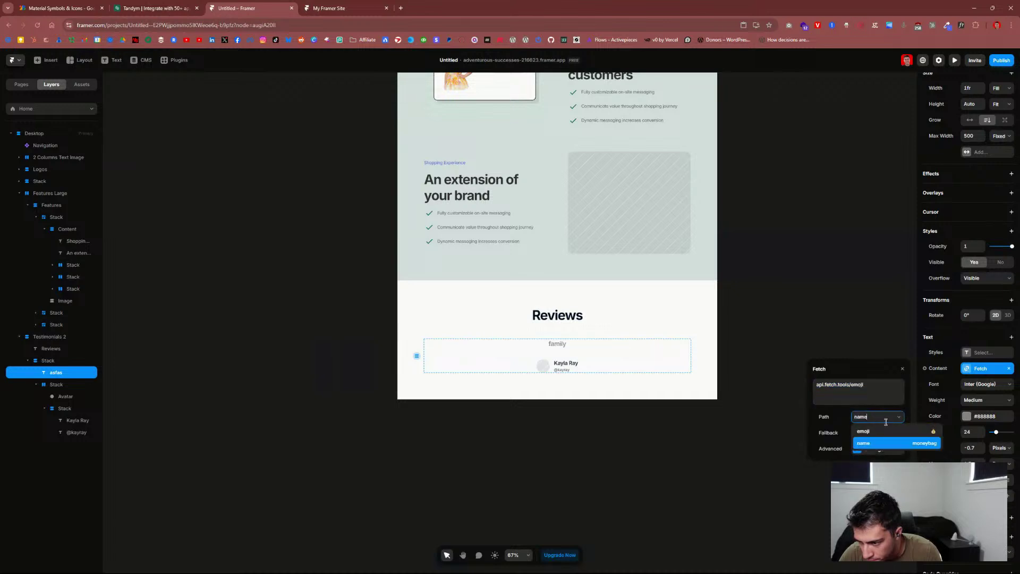
pyautogui.click(894, 431)
pyautogui.click(837, 422)
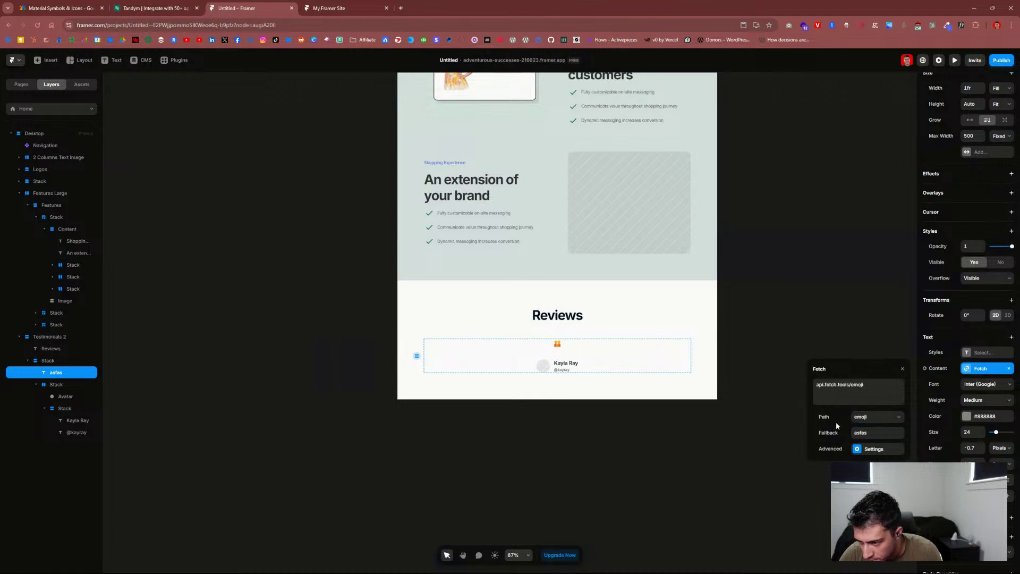
# Step: Publish the emoji fetch update and reload the live site to check the Reviews section
pyautogui.click(1009, 64)
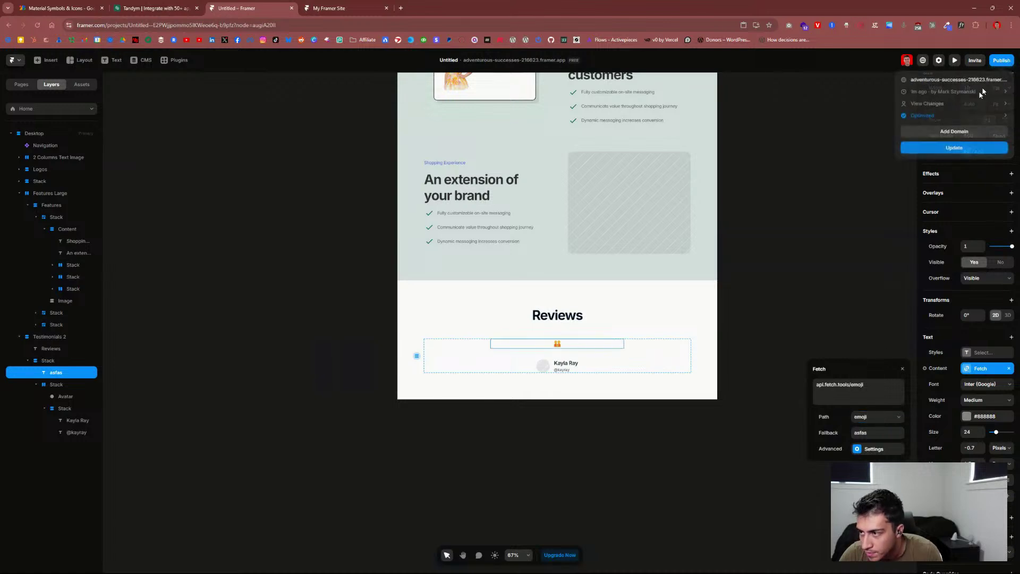
pyautogui.click(365, 7)
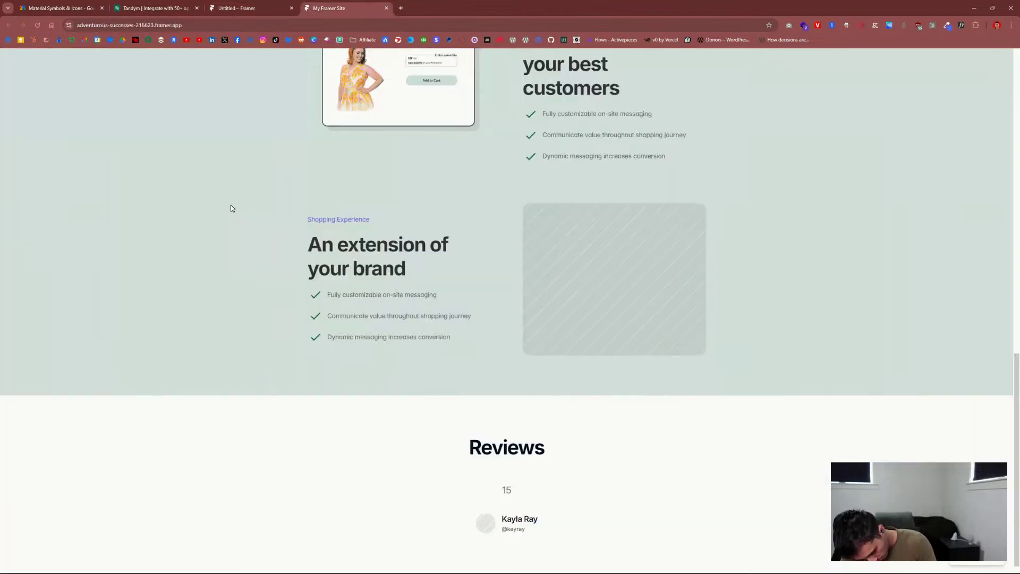
pyautogui.hotkey('ctrl', 'r')
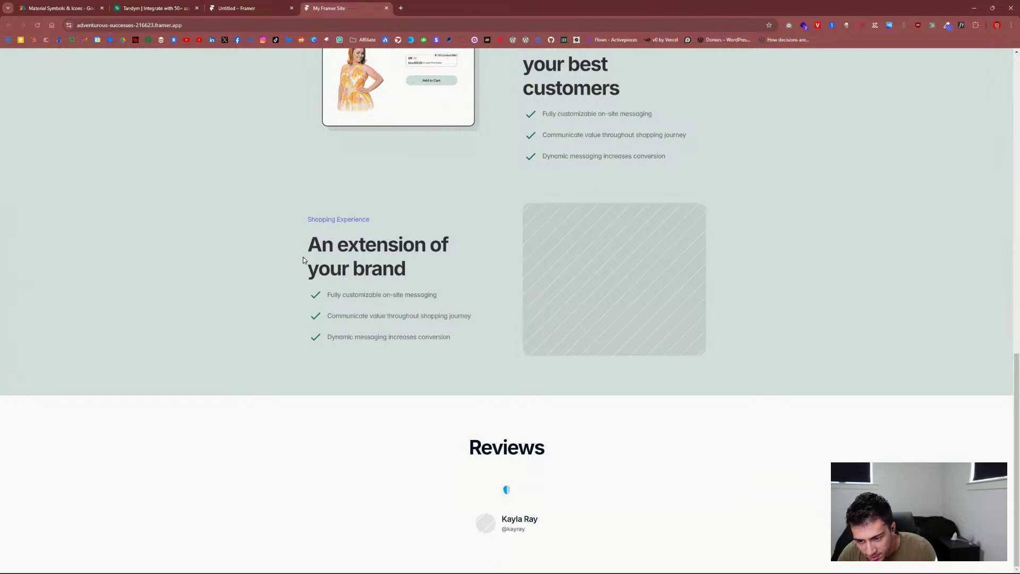
# Step: Return to the Framer editor and deselect the quote, closing its fetch settings
pyautogui.click(226, 8)
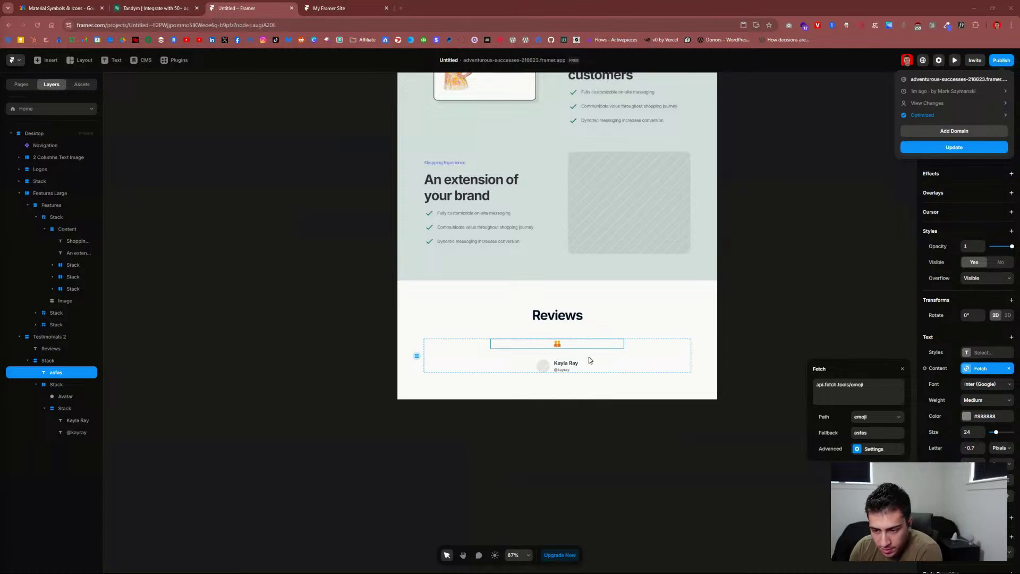
pyautogui.click(373, 344)
pyautogui.click(372, 343)
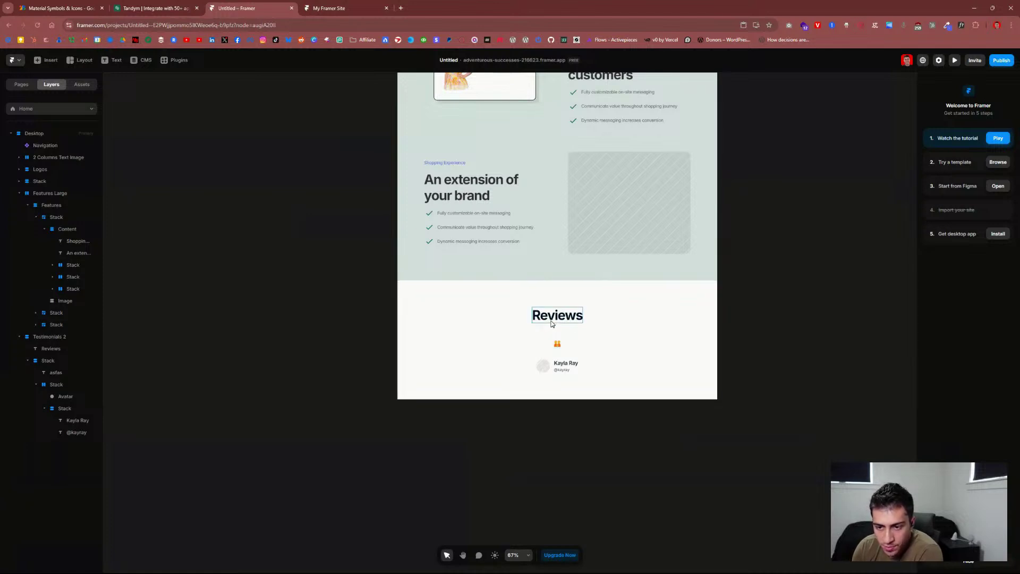
# Step: Examine the Home page's sections on the canvas, from the hero through the feature blocks to Reviews
pyautogui.scroll(5, 552, 323)
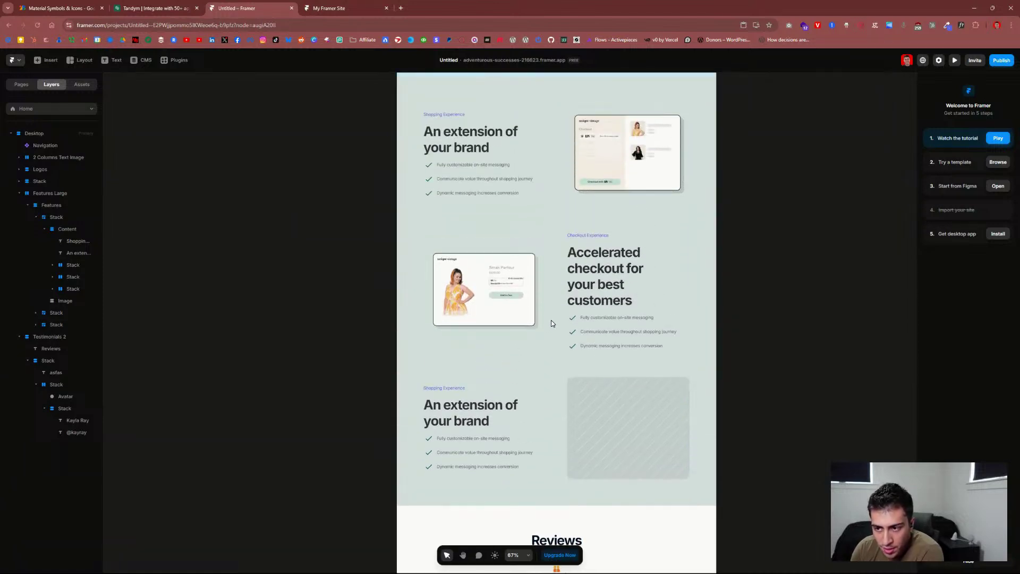
pyautogui.scroll(1, 552, 324)
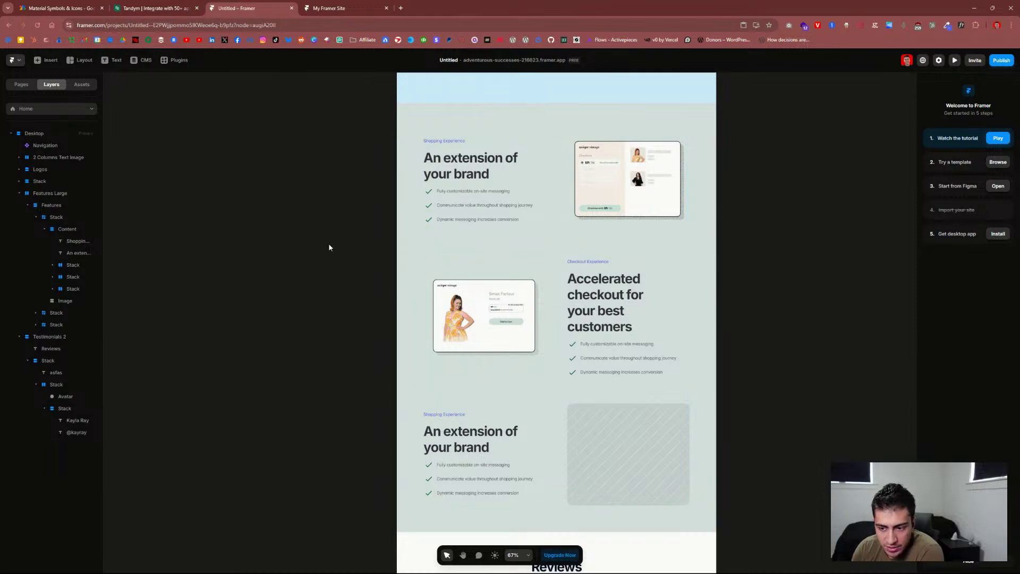
pyautogui.scroll(2, 336, 252)
pyautogui.scroll(5, 337, 253)
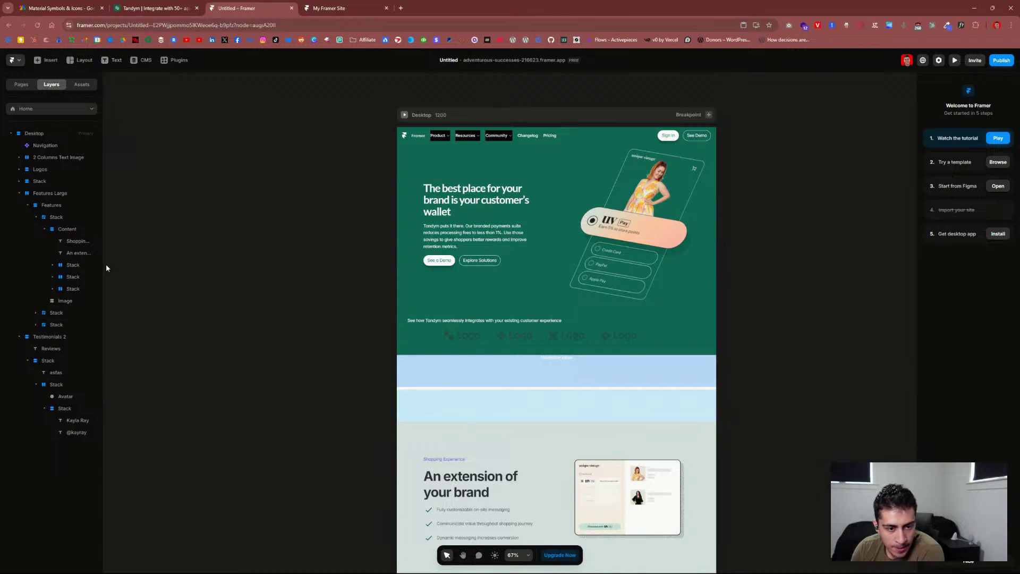
pyautogui.click(45, 131)
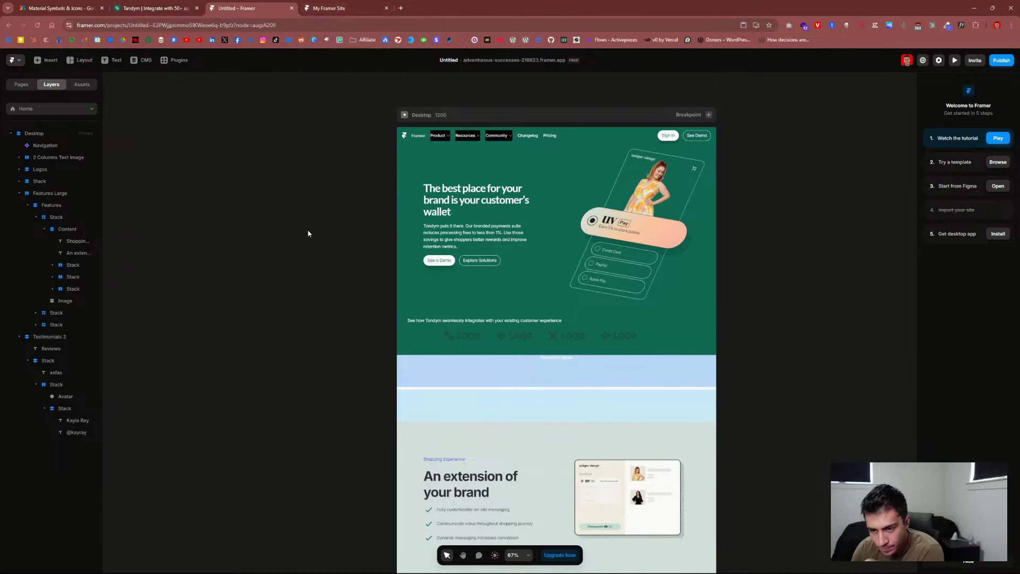
pyautogui.scroll(-5, 306, 228)
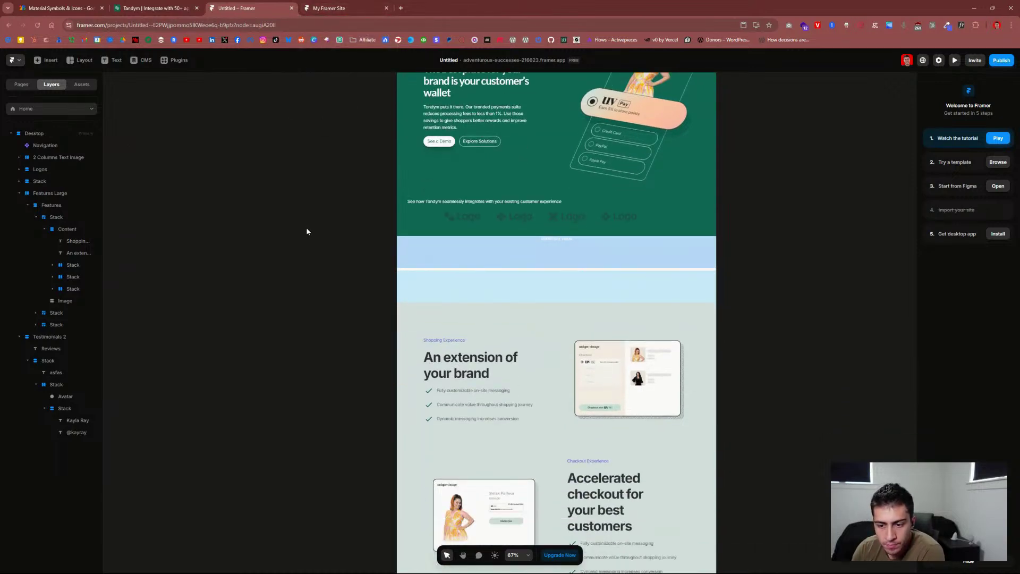
pyautogui.scroll(-5, 307, 231)
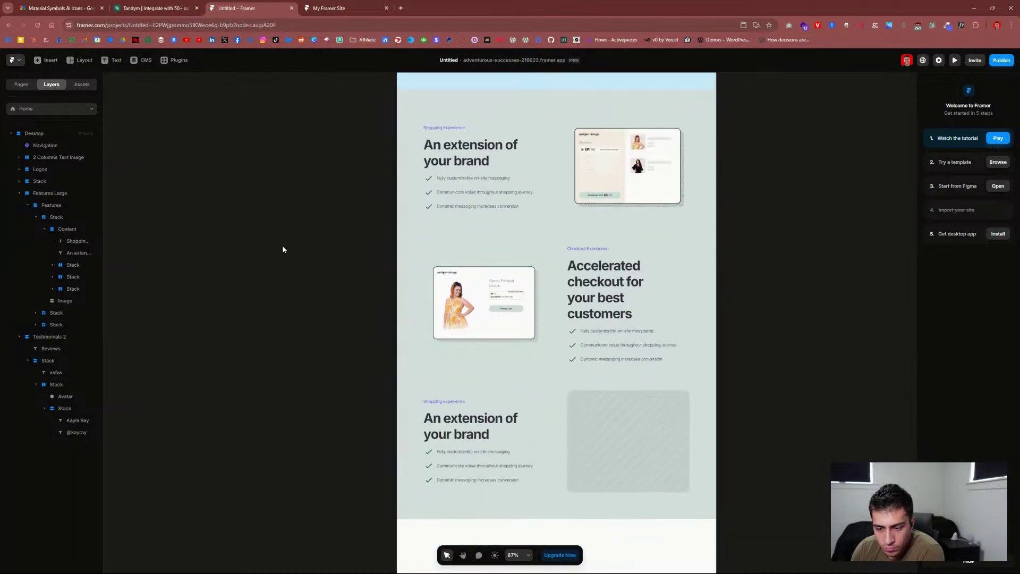
pyautogui.scroll(-4, 284, 250)
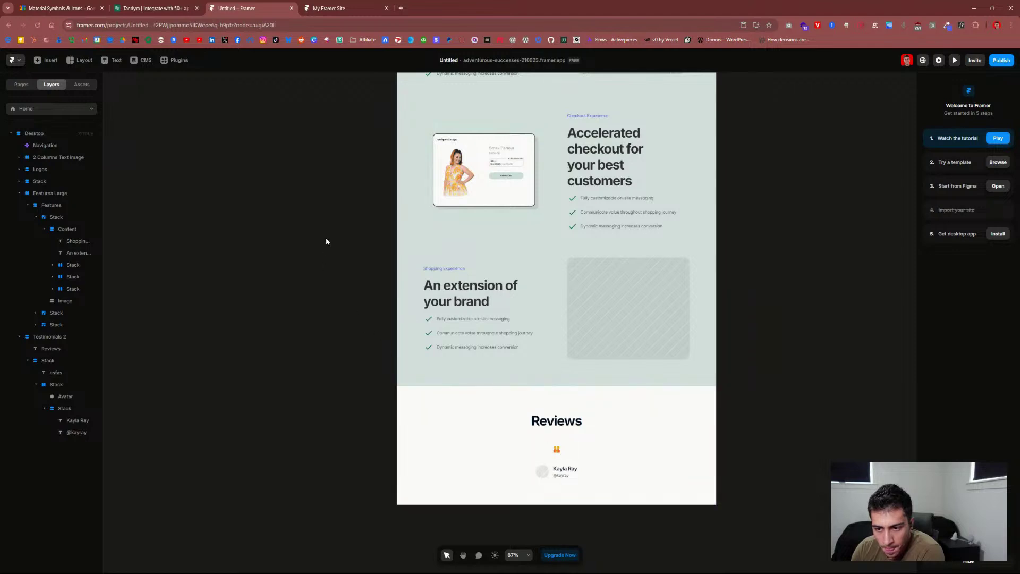
pyautogui.scroll(5, 326, 241)
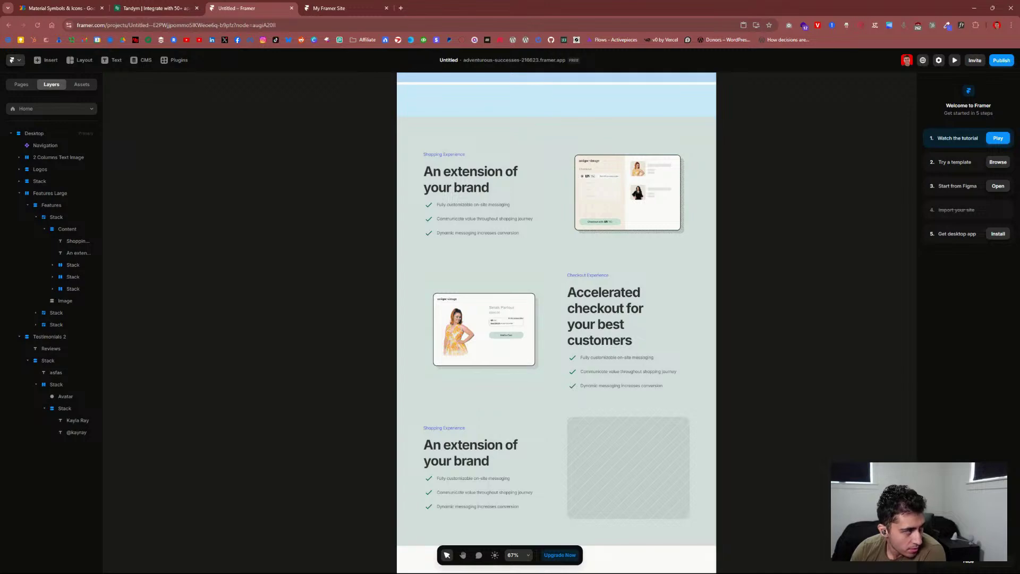
# Step: Switch to the other Framer project's window and examine its page preview from the hero to the Pre-built recipes section
pyautogui.moveTo(808, 322); pyautogui.dragTo(675, 43)
pyautogui.doubleClick(675, 42)
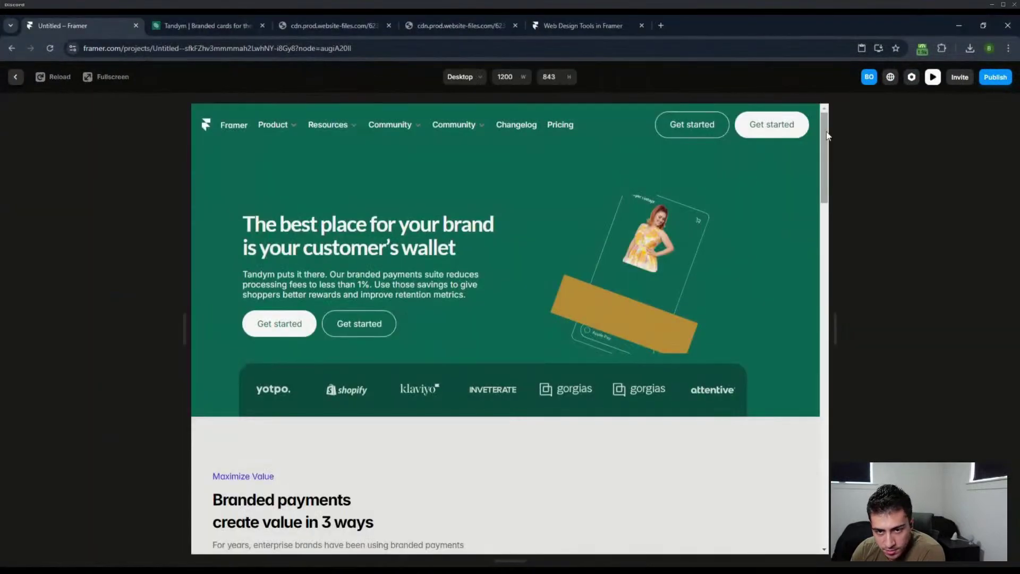
pyautogui.moveTo(826, 136); pyautogui.dragTo(828, 200)
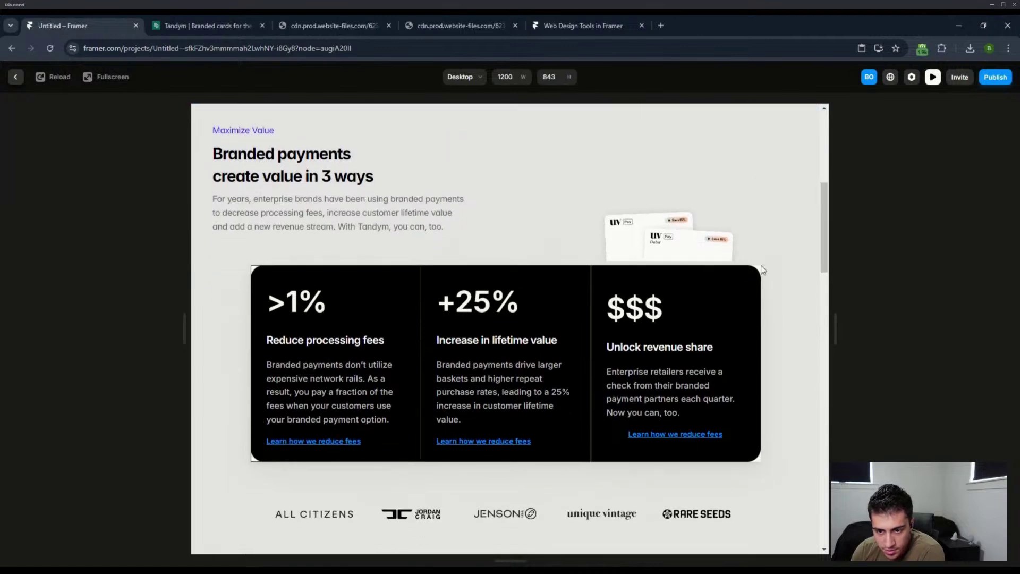
pyautogui.scroll(-4, 360, 238)
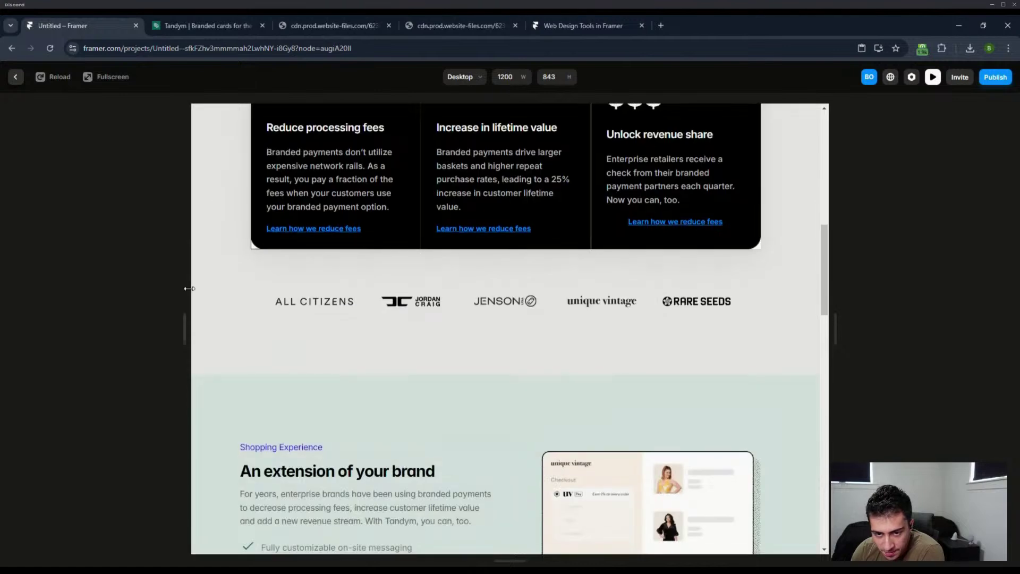
pyautogui.scroll(-7, 224, 286)
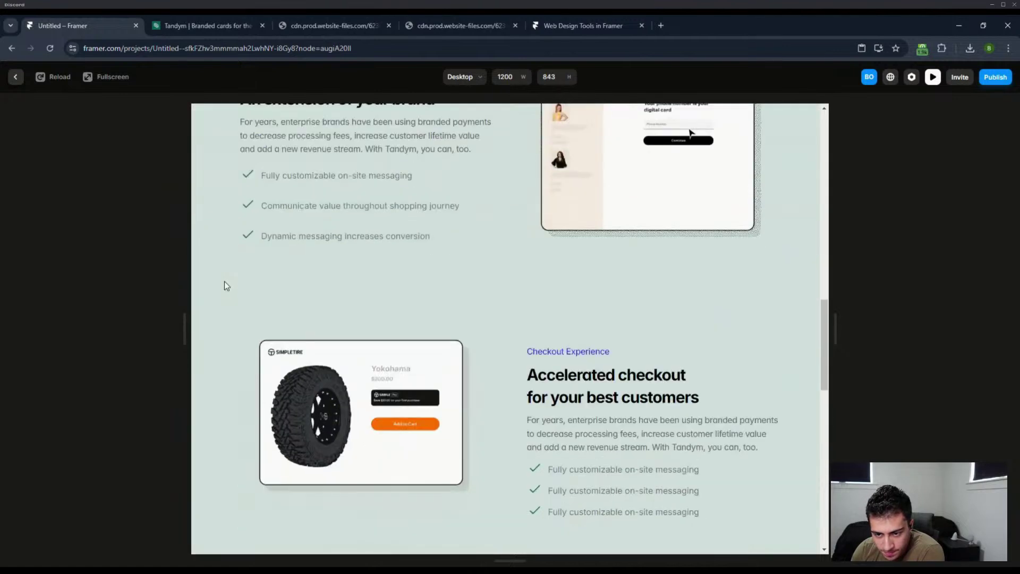
pyautogui.scroll(2, 224, 285)
pyautogui.moveTo(276, 291); pyautogui.dragTo(346, 292)
pyautogui.click(441, 297)
pyautogui.scroll(-8, 497, 349)
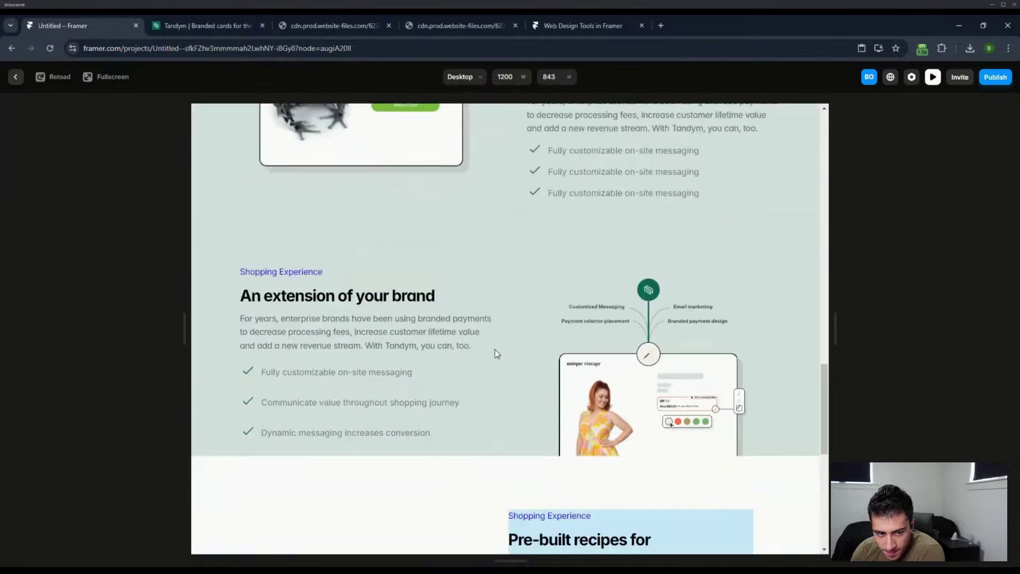
pyautogui.scroll(-5, 496, 349)
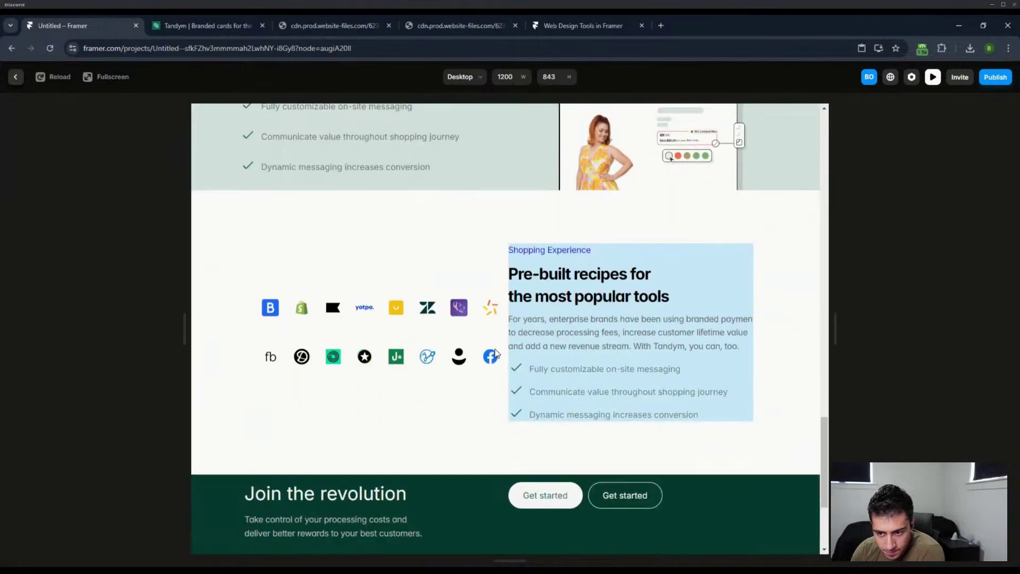
# Step: Compare the other project's Checkout Experience, Pre-built recipes and footer sections in the preview, and return to its canvas
pyautogui.scroll(12, 495, 349)
pyautogui.scroll(-9, 495, 349)
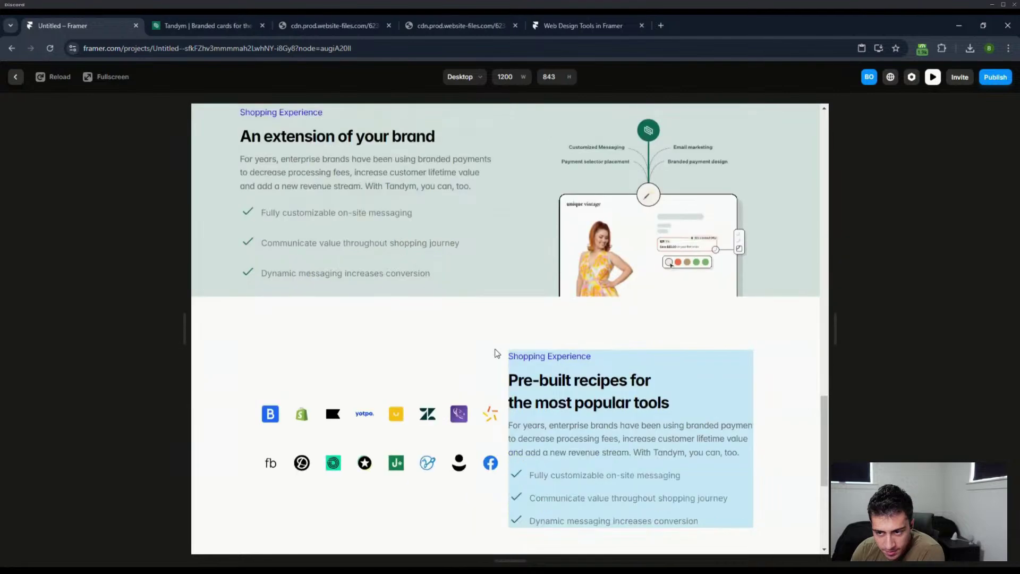
pyautogui.scroll(5, 319, 415)
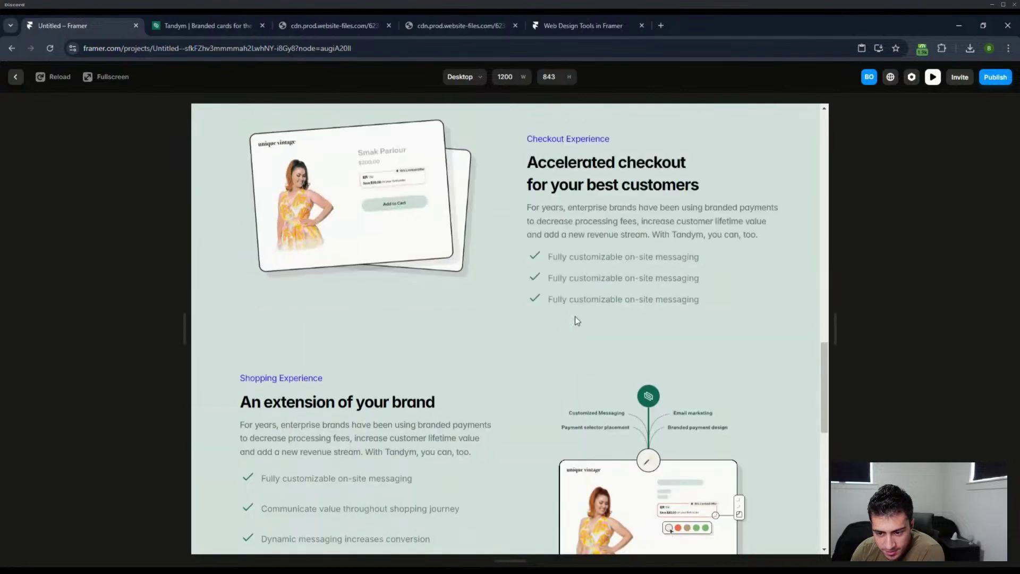
pyautogui.scroll(-6, 575, 316)
pyautogui.scroll(5, 575, 316)
pyautogui.scroll(-5, 575, 316)
pyautogui.scroll(5, 575, 317)
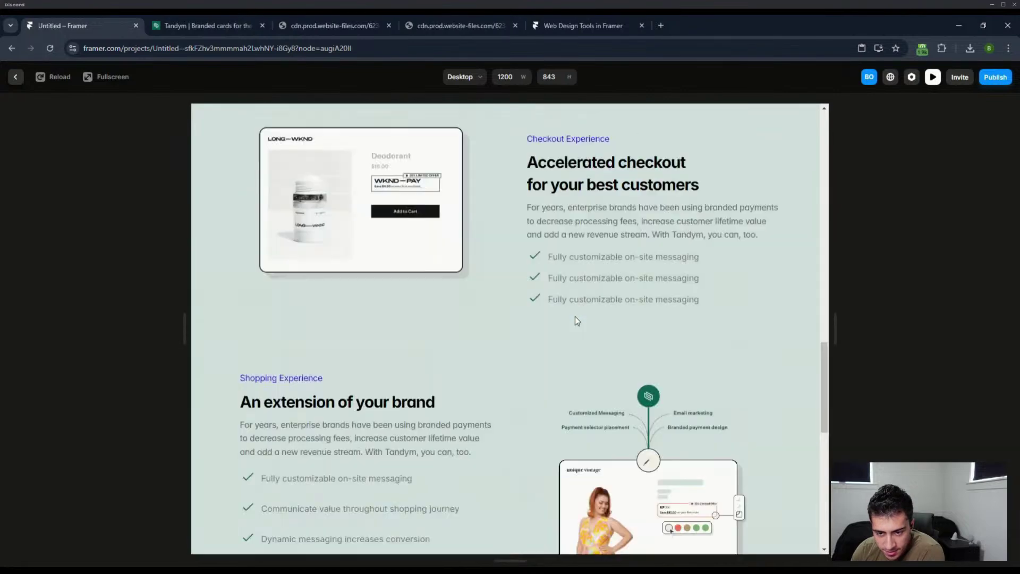
pyautogui.scroll(-5, 575, 317)
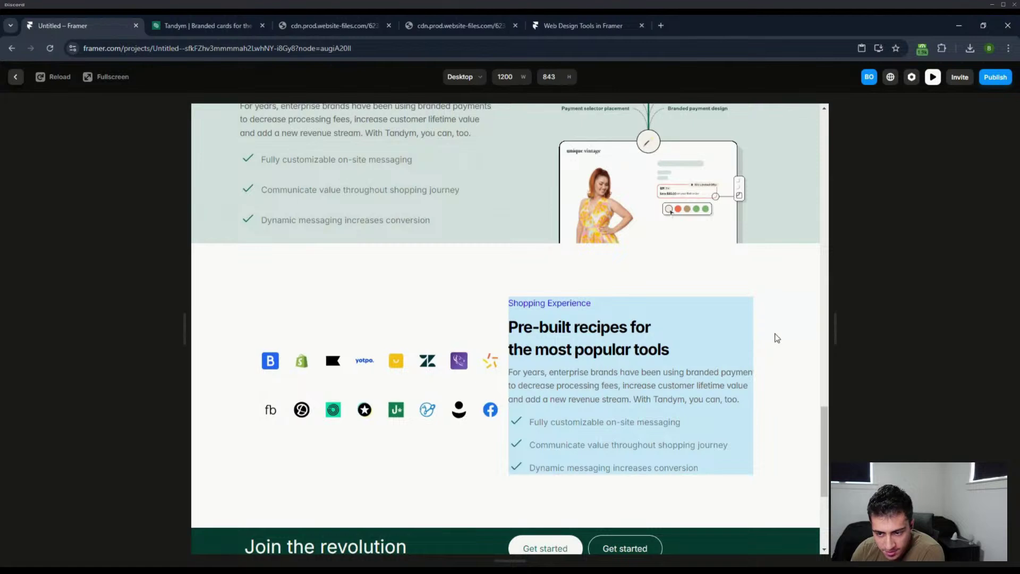
pyautogui.scroll(-4, 779, 339)
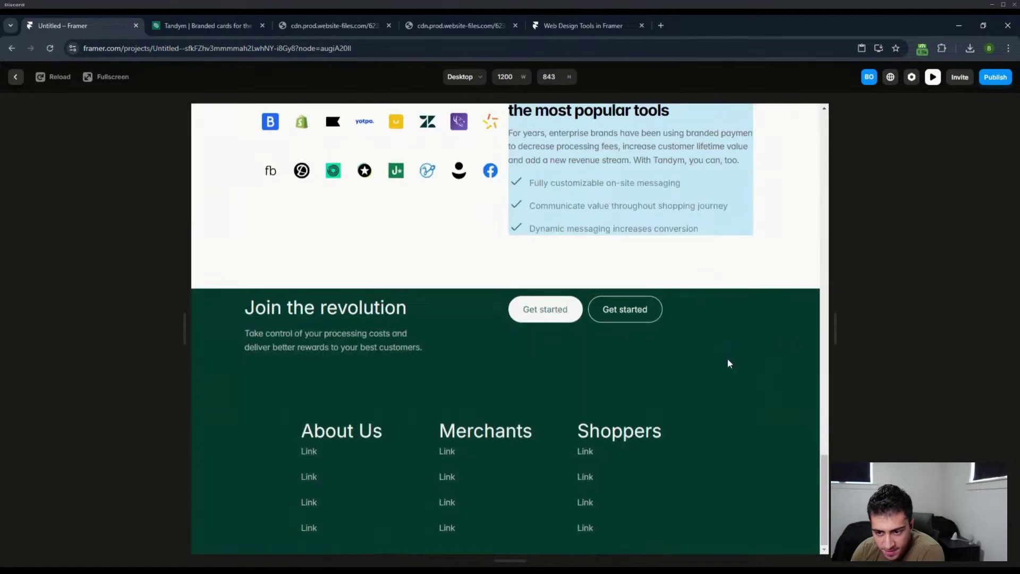
pyautogui.scroll(5, 729, 359)
pyautogui.moveTo(822, 402); pyautogui.dragTo(811, 324)
pyautogui.click(933, 79)
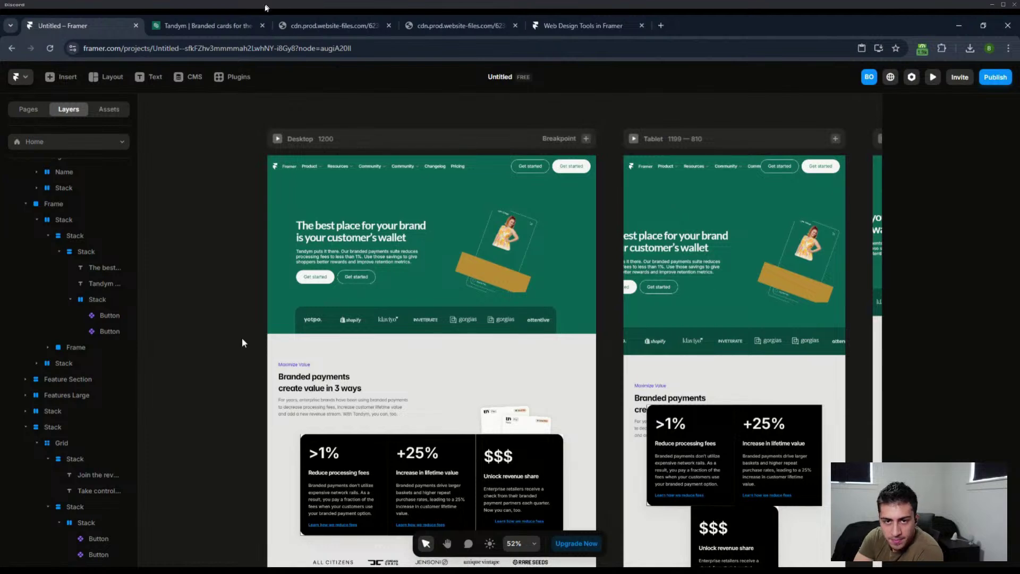
# Step: Switch back to the original Framer project and preview its page at widths of 320 and 1166 to check the responsive layout
pyautogui.hotkey('alt', 'Tab')
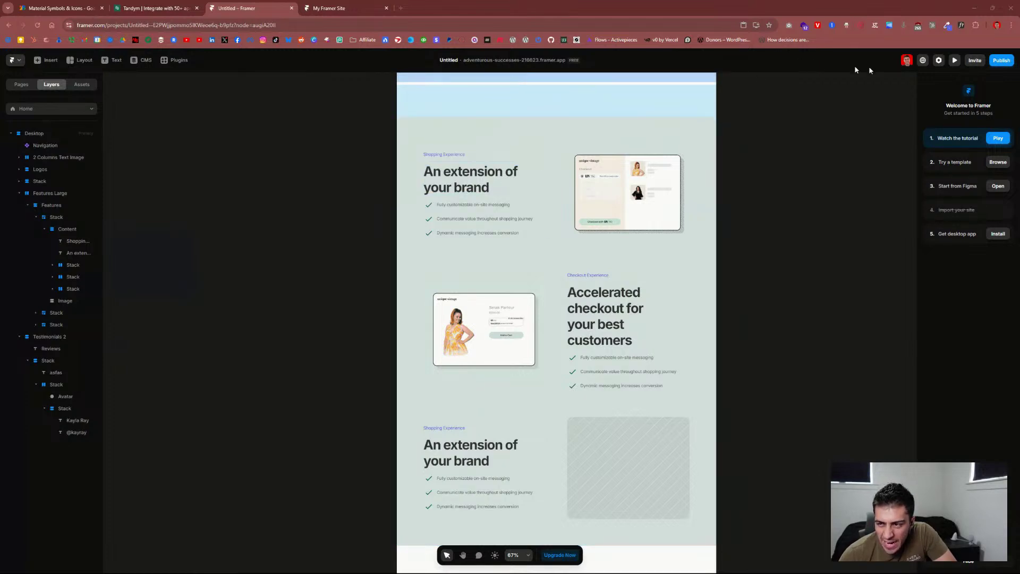
pyautogui.click(956, 62)
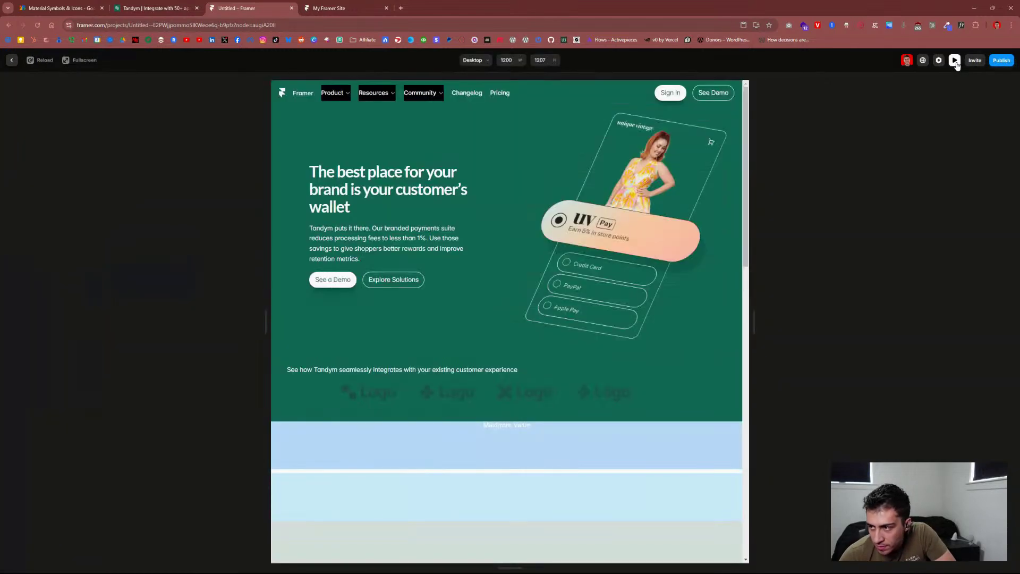
pyautogui.click(488, 61)
pyautogui.click(488, 80)
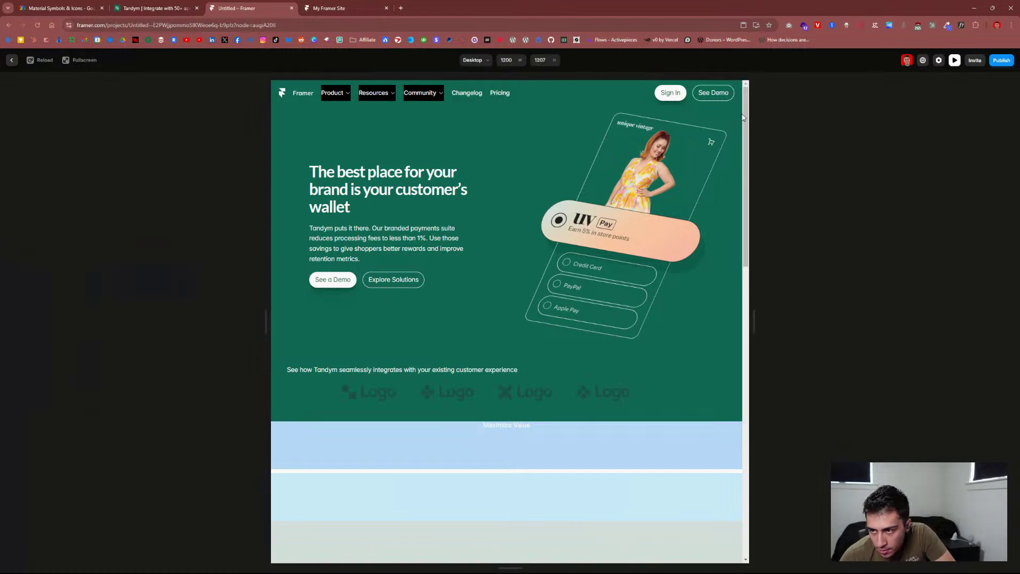
pyautogui.moveTo(743, 117); pyautogui.dragTo(575, 118)
pyautogui.scroll(-10, 527, 229)
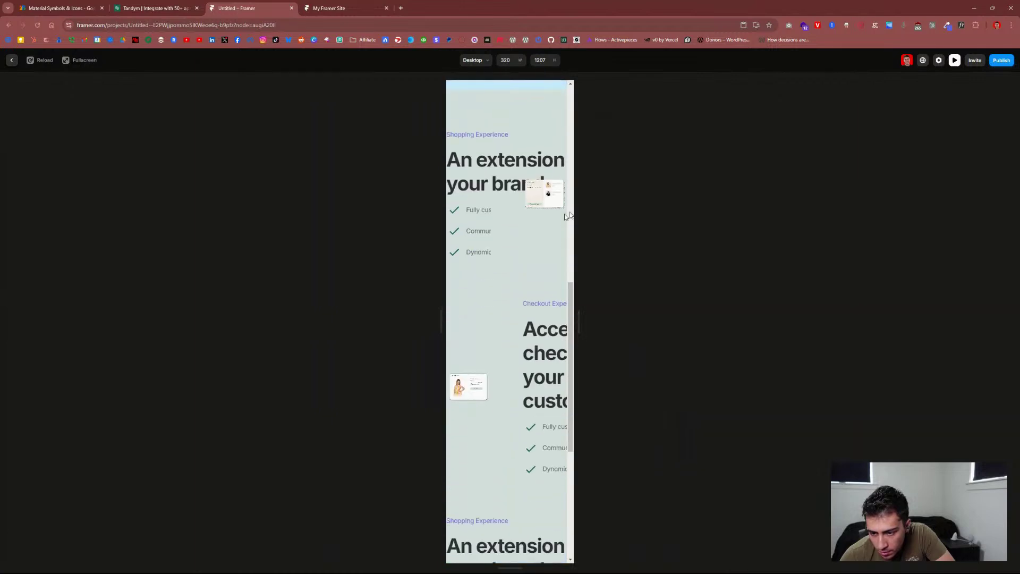
pyautogui.moveTo(576, 206); pyautogui.dragTo(744, 215)
pyautogui.scroll(-3, 513, 224)
pyautogui.scroll(-3, 514, 224)
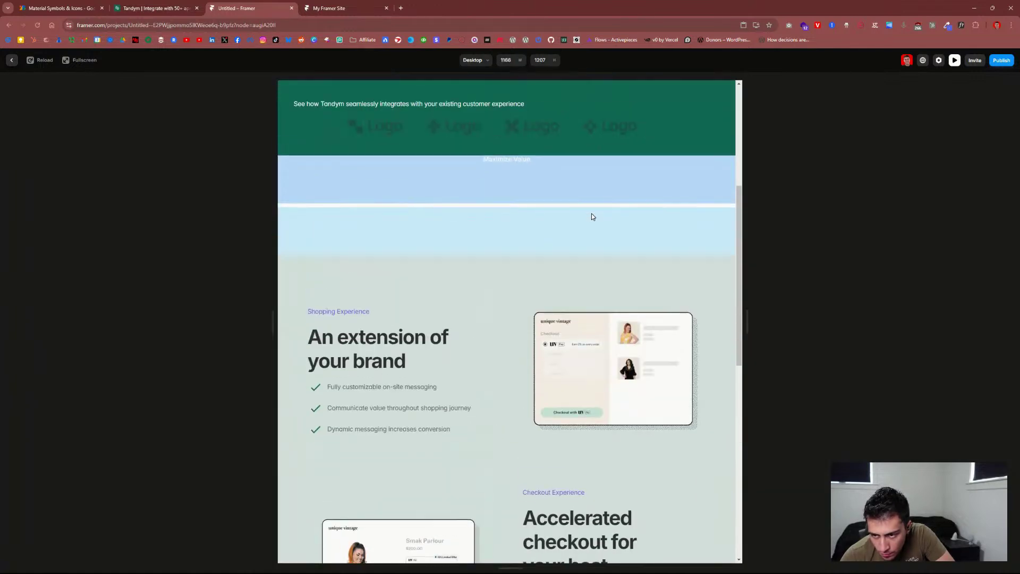
# Step: Check the hero section with the preview narrowed to a width of 1030, and exit the preview
pyautogui.scroll(5, 593, 216)
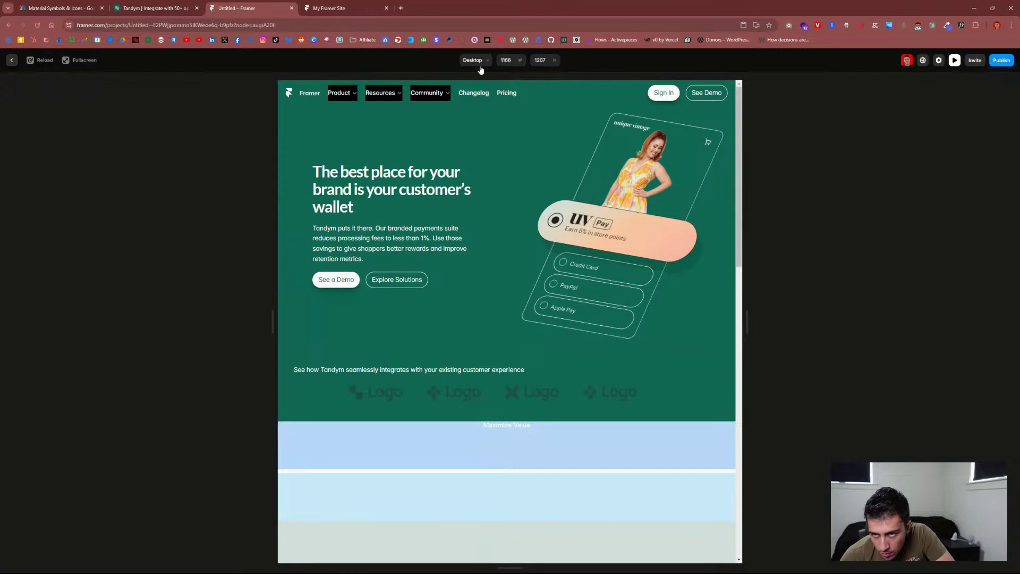
pyautogui.click(480, 66)
pyautogui.click(481, 66)
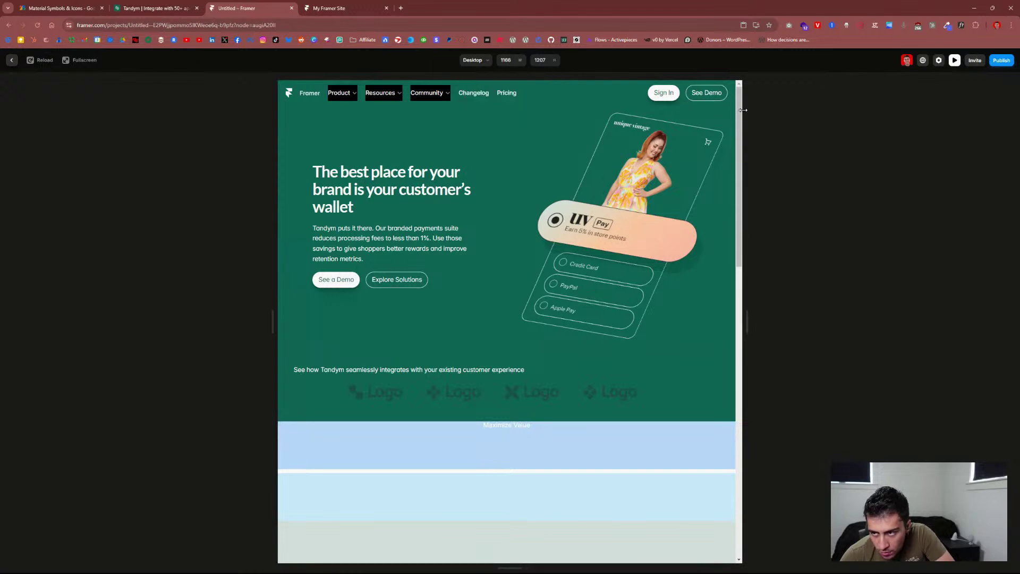
pyautogui.moveTo(743, 110); pyautogui.dragTo(718, 110)
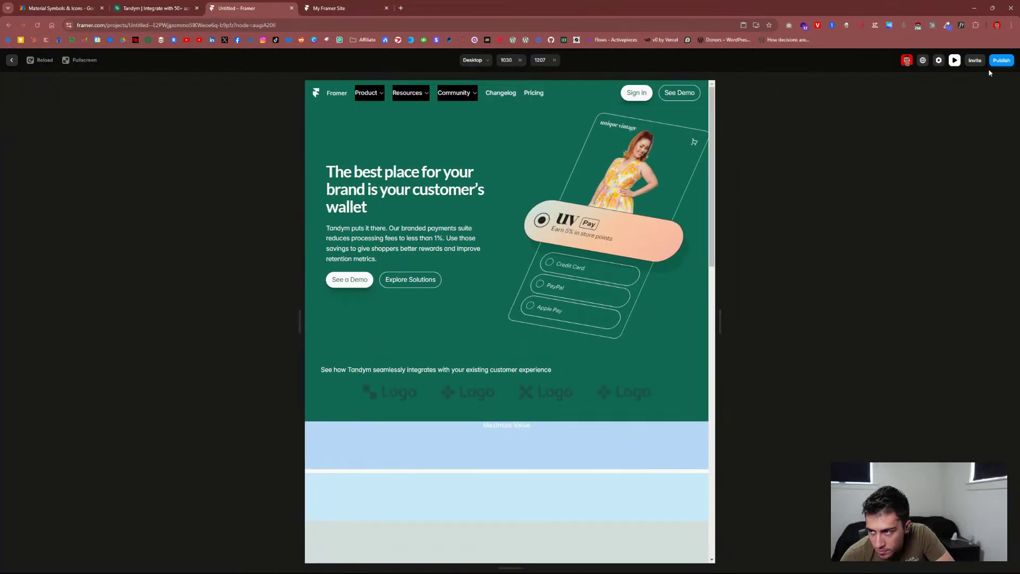
pyautogui.click(955, 60)
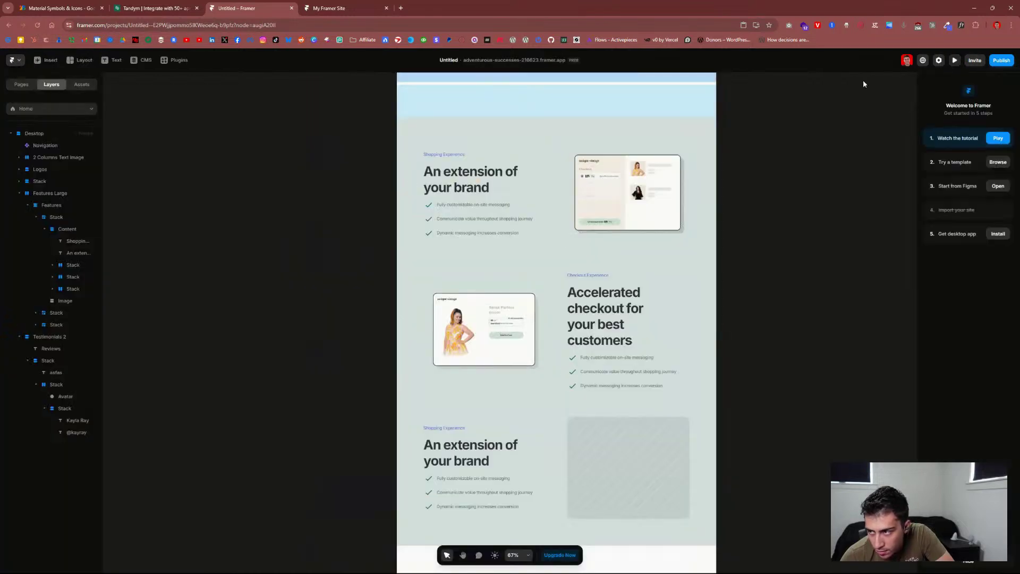
# Step: Add Tablet (810) and Phone (390) breakpoints to the Home page's desktop layout
pyautogui.scroll(5, 722, 194)
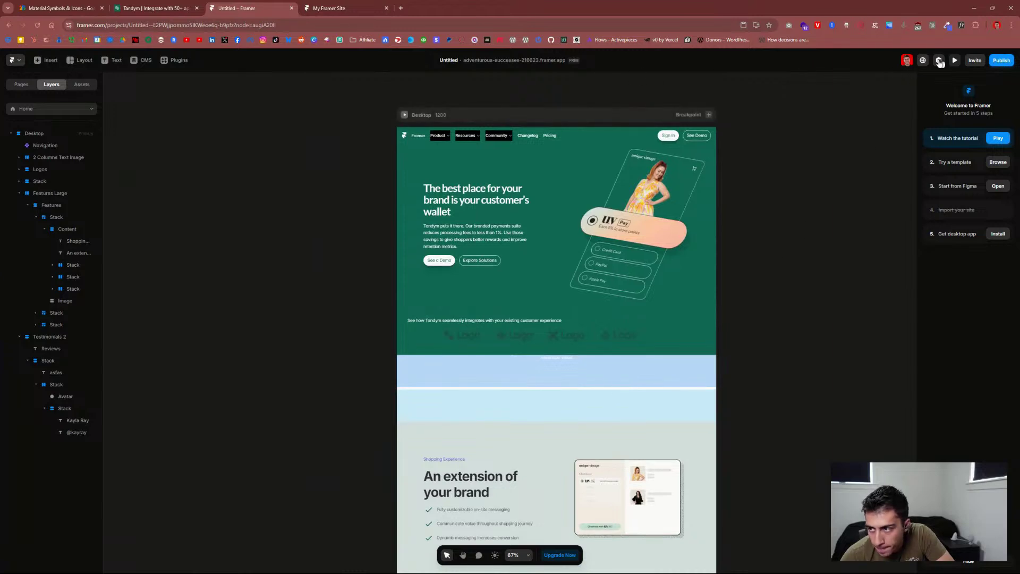
pyautogui.click(709, 114)
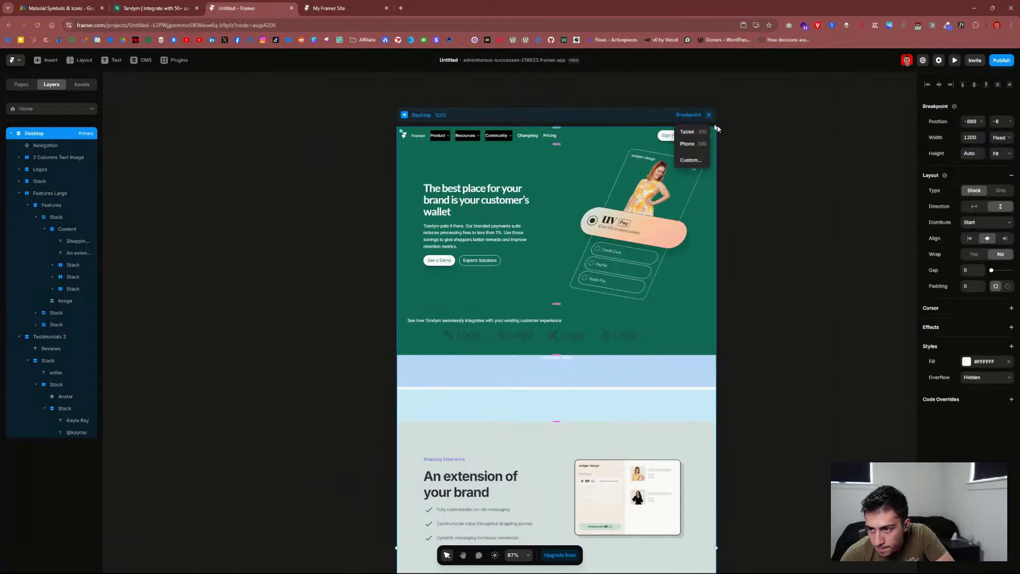
pyautogui.click(689, 132)
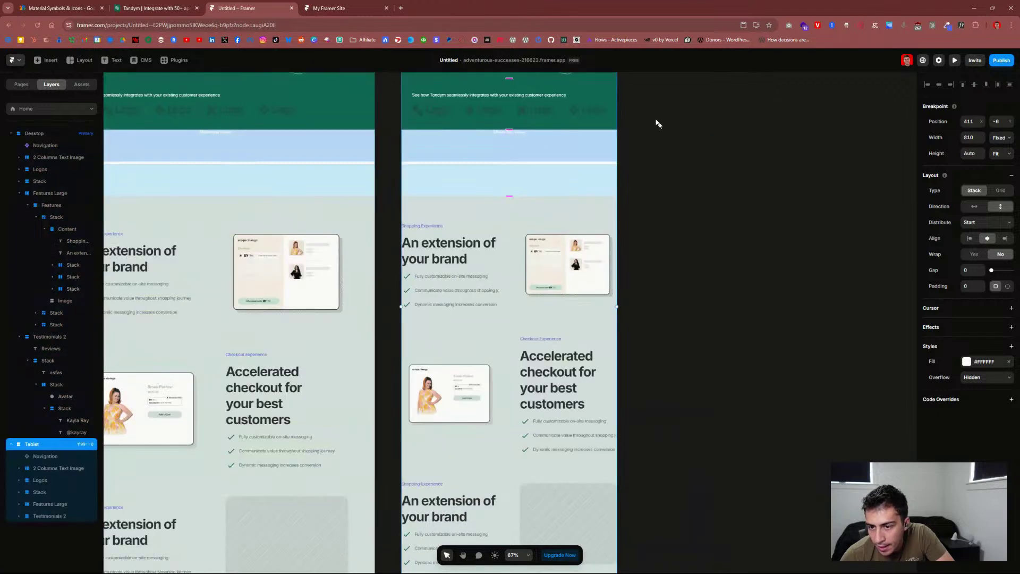
pyautogui.scroll(5, 658, 123)
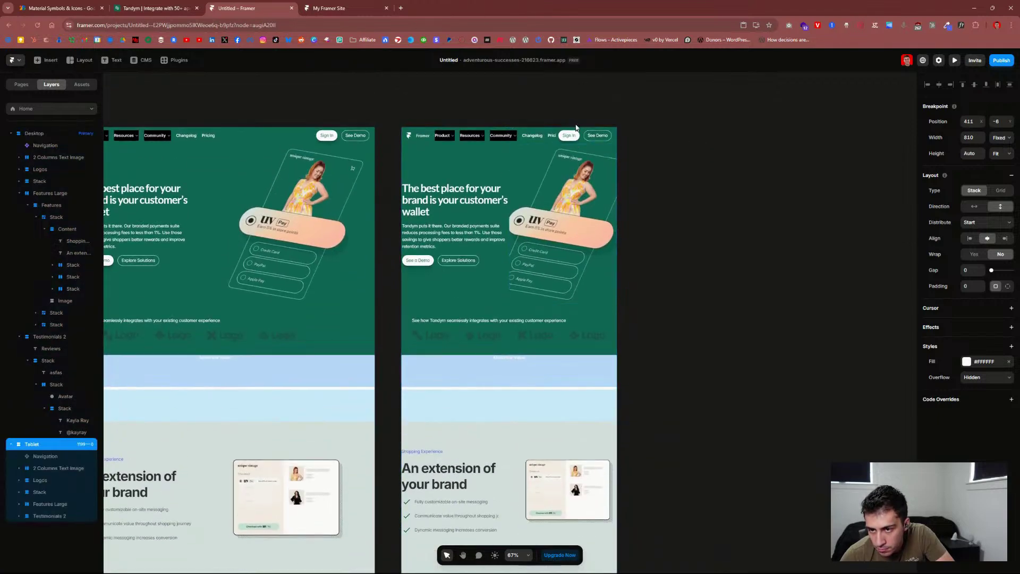
pyautogui.click(610, 118)
pyautogui.click(593, 149)
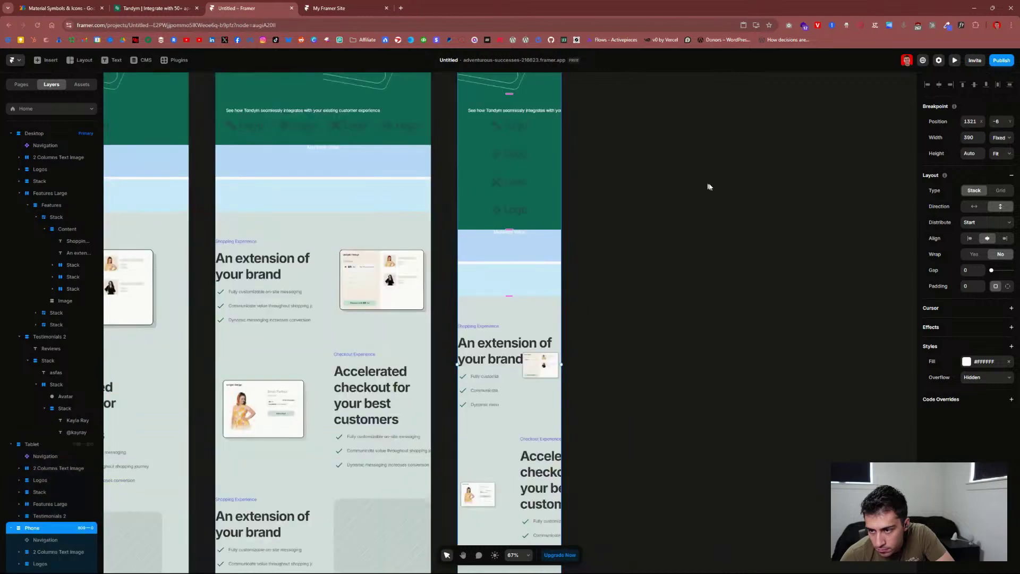
pyautogui.scroll(6, 542, 237)
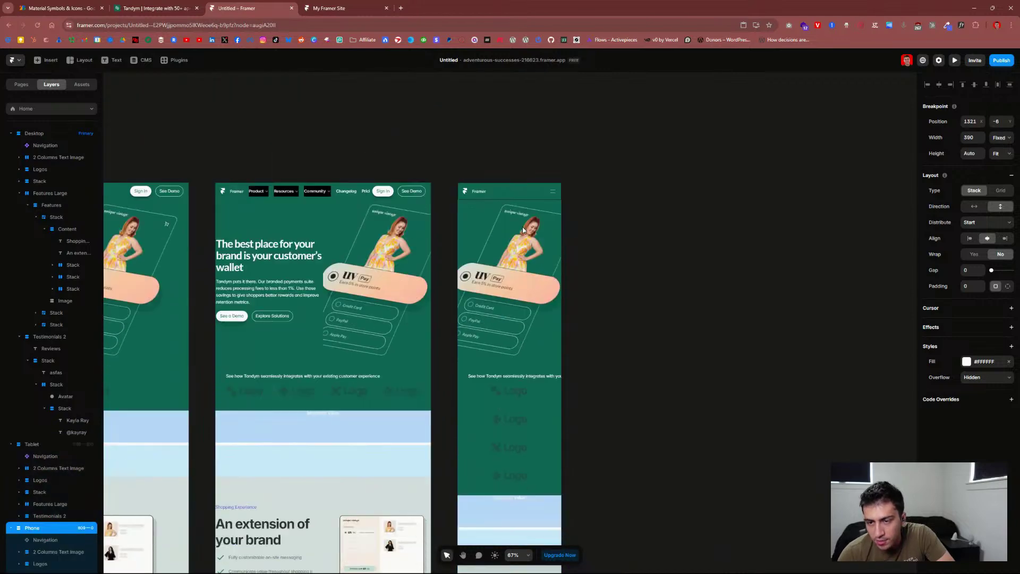
# Step: Widen the Phone breakpoint to 408 and check its layout down to the Reviews section
pyautogui.scroll(-1, 523, 230)
pyautogui.scroll(-1, 517, 260)
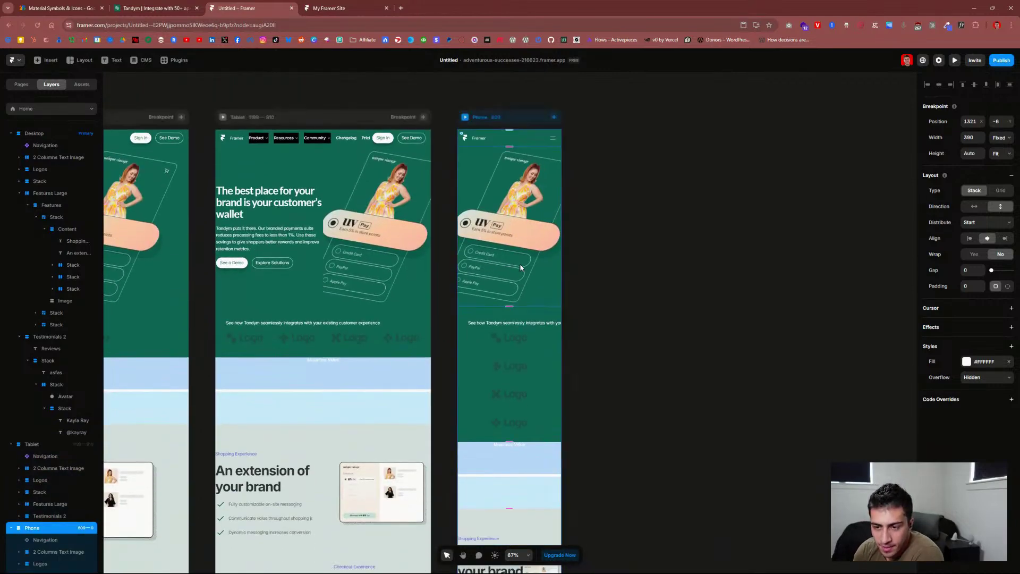
pyautogui.scroll(-2, 528, 275)
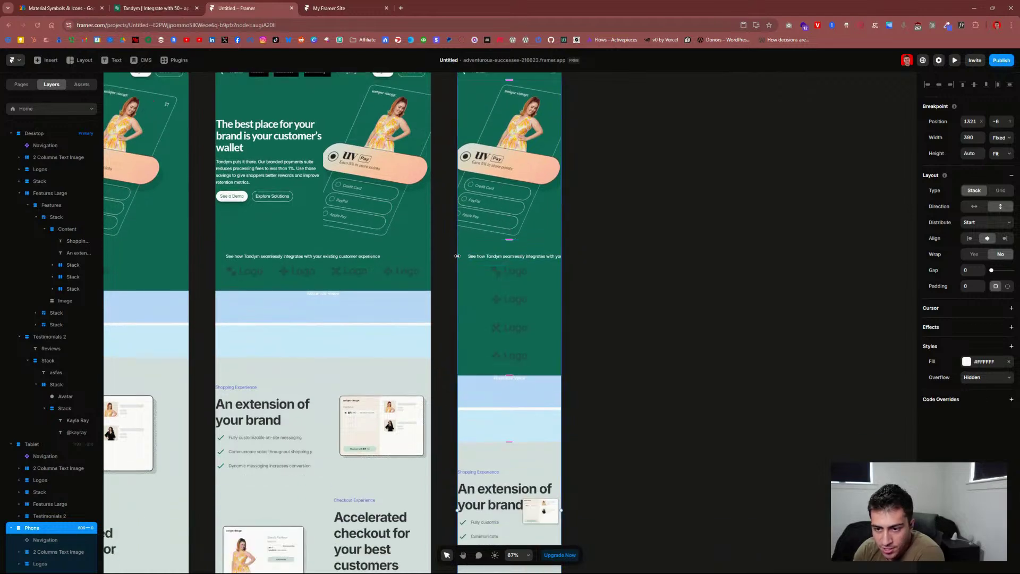
pyautogui.moveTo(457, 261); pyautogui.dragTo(454, 261)
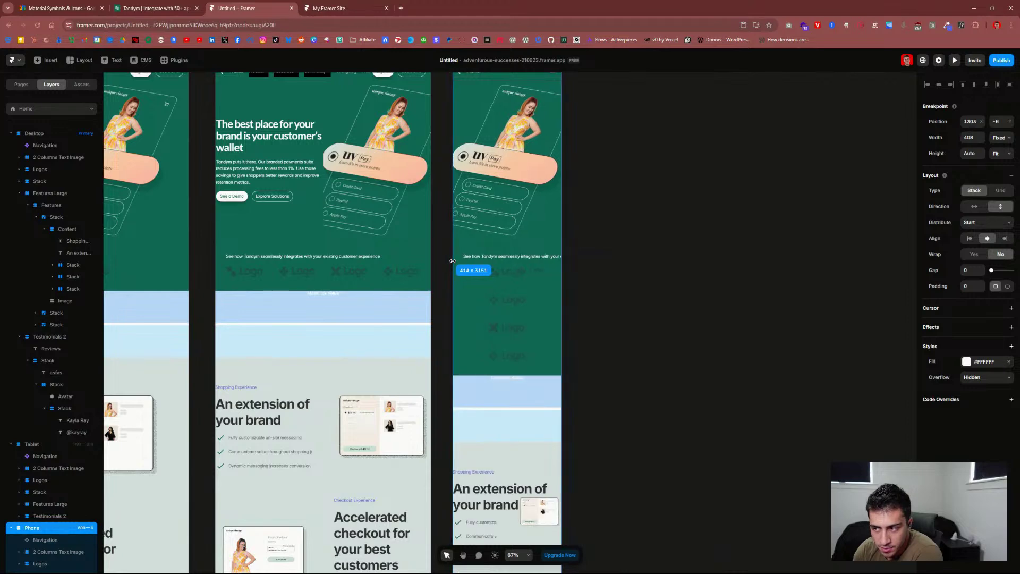
pyautogui.scroll(-9, 494, 314)
pyautogui.scroll(10, 490, 336)
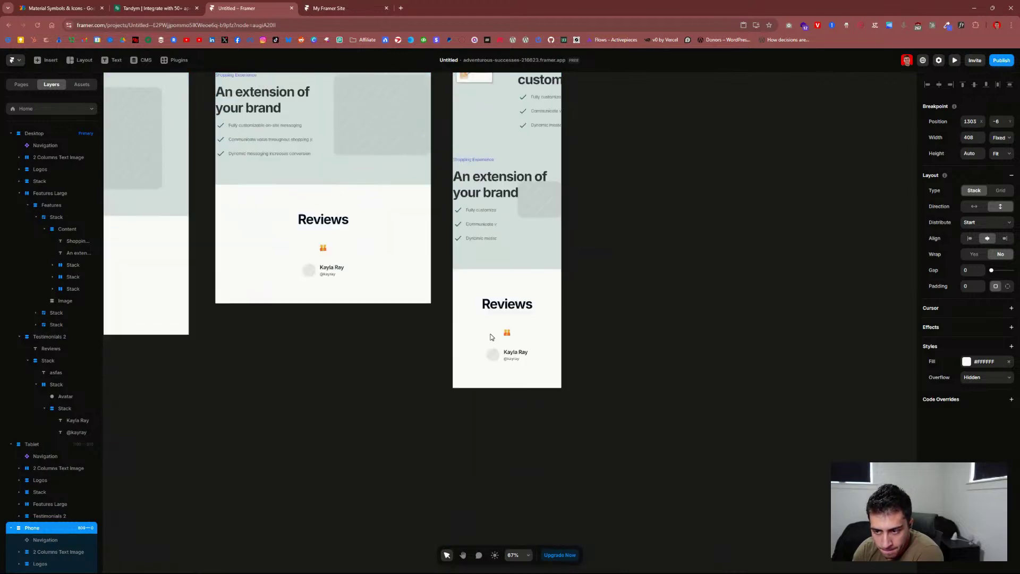
pyautogui.scroll(1, 490, 336)
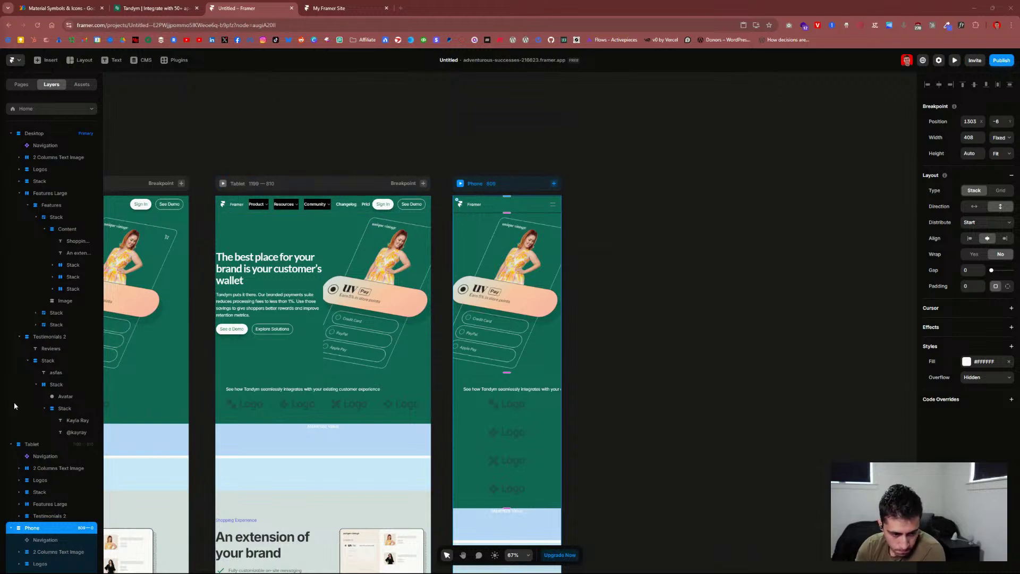
# Step: Compare the whole Desktop, Tablet and Phone layouts of the Home page side by side on the canvas
pyautogui.click(463, 555)
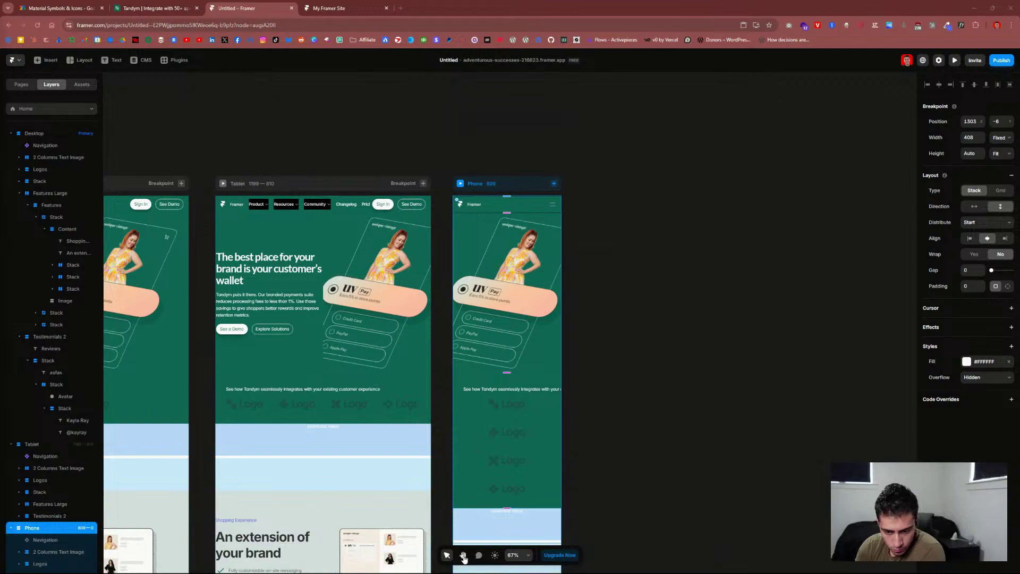
pyautogui.moveTo(691, 413); pyautogui.dragTo(713, 287)
pyautogui.moveTo(332, 317); pyautogui.dragTo(378, 247)
pyautogui.scroll(-2, 409, 293)
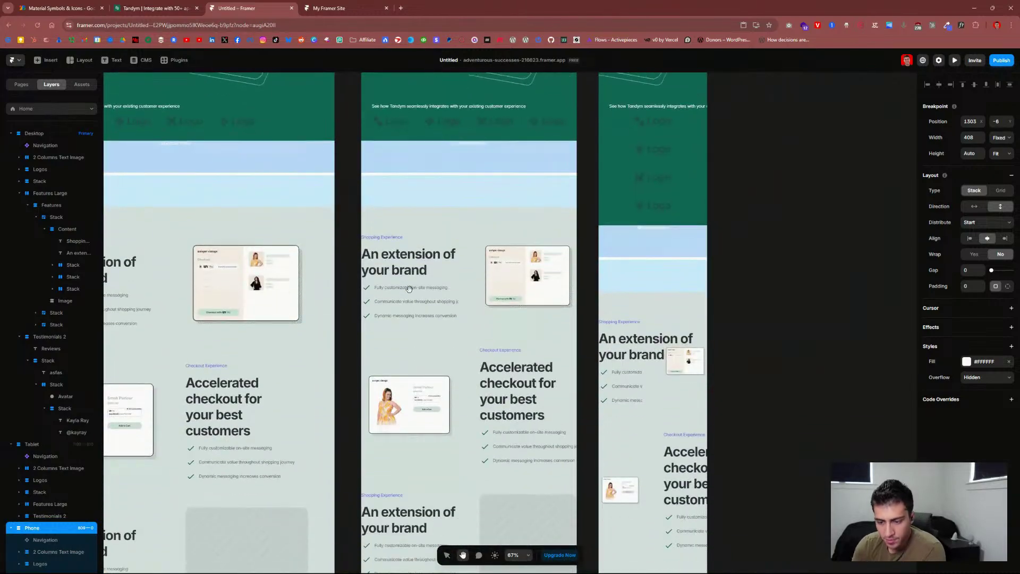
pyautogui.scroll(-2, 405, 288)
pyautogui.scroll(-4, 405, 287)
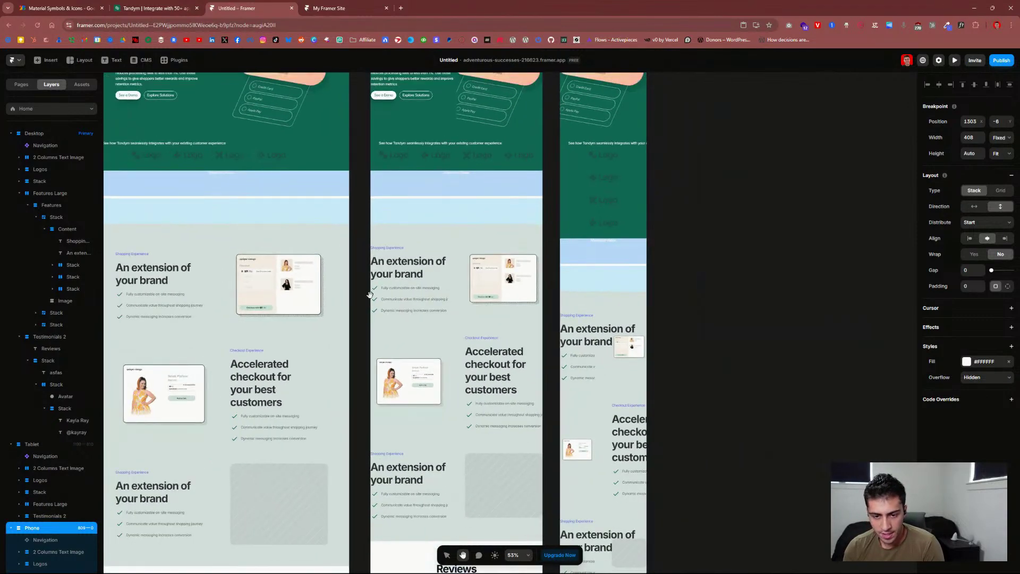
pyautogui.scroll(-1, 342, 296)
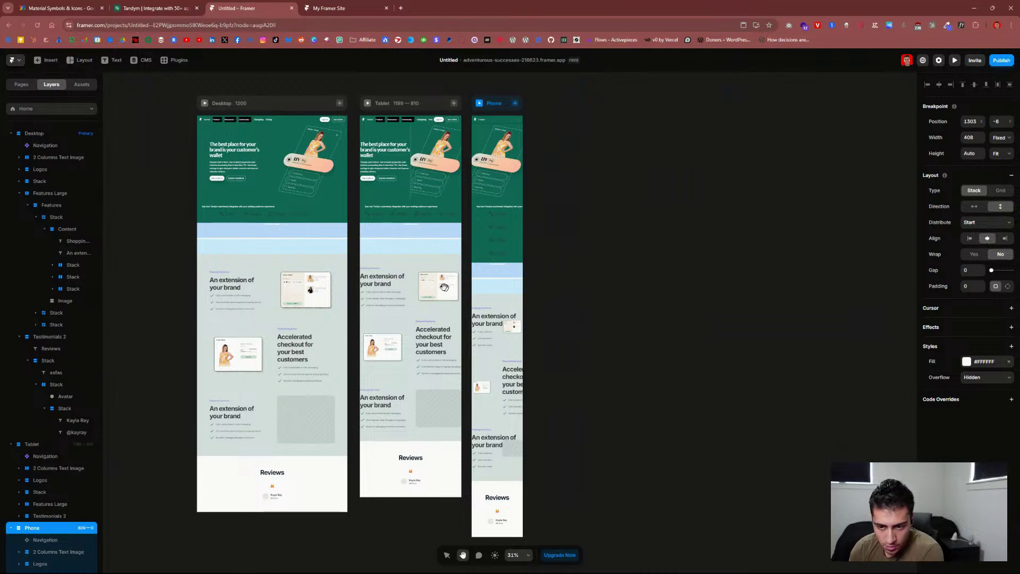
pyautogui.scroll(3, 410, 258)
pyautogui.scroll(-5, 410, 259)
pyautogui.scroll(2, 412, 263)
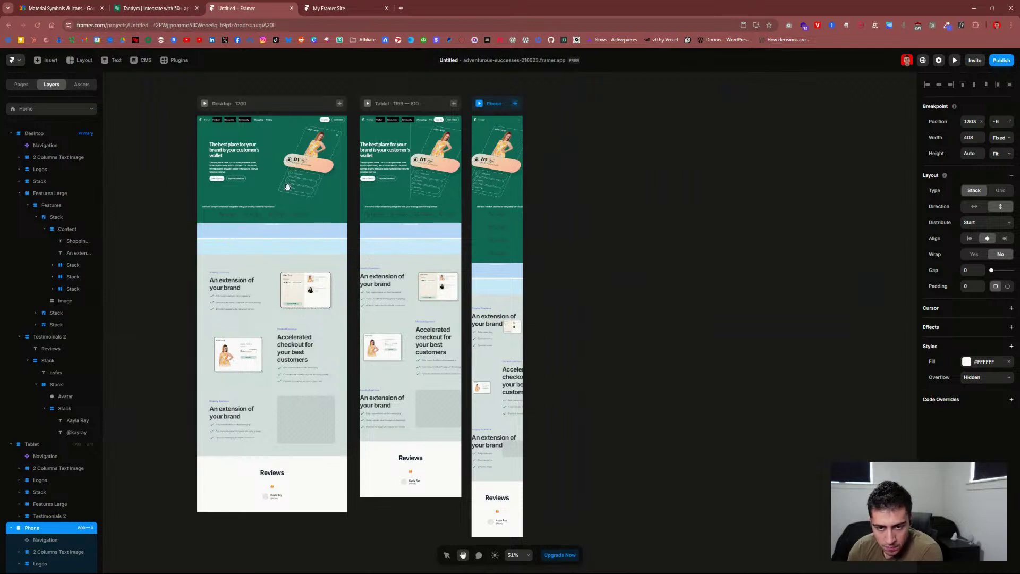
pyautogui.moveTo(323, 188); pyautogui.dragTo(369, 195)
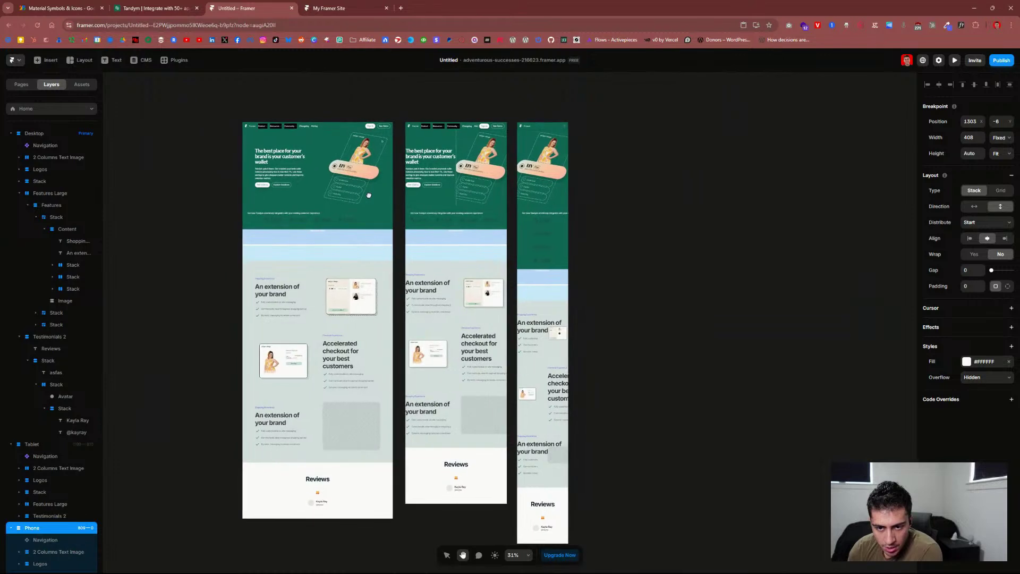
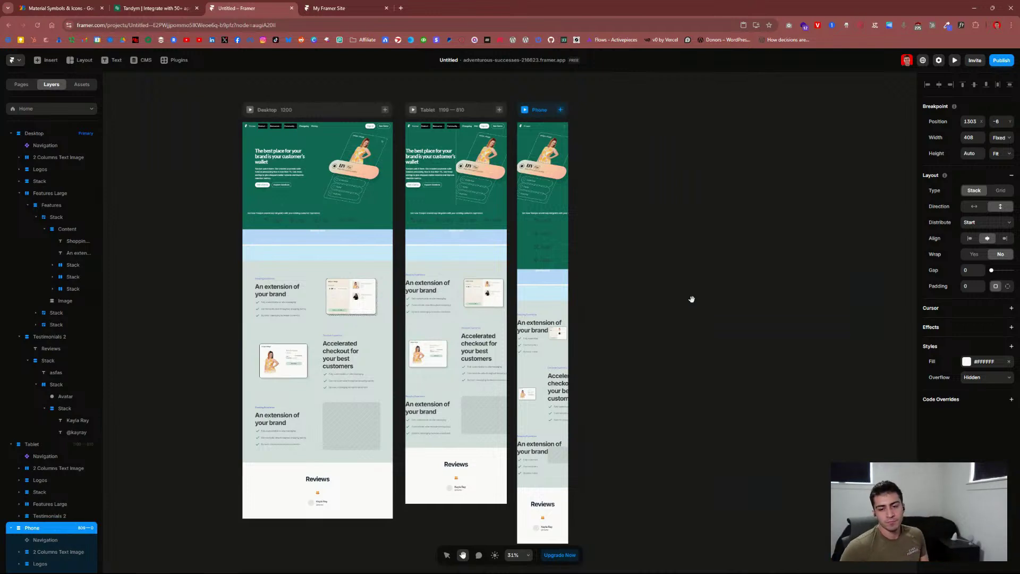
# Step: Switch to the other project on the shared screen, open its published site witty-type-935536.framer.app and look through the page
pyautogui.moveTo(617, 572)
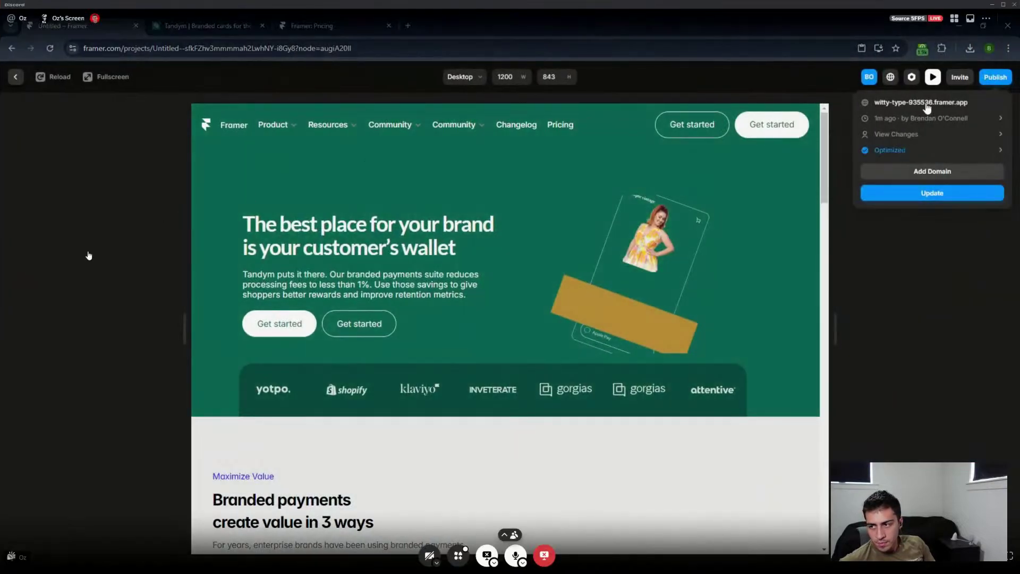
pyautogui.click(922, 103)
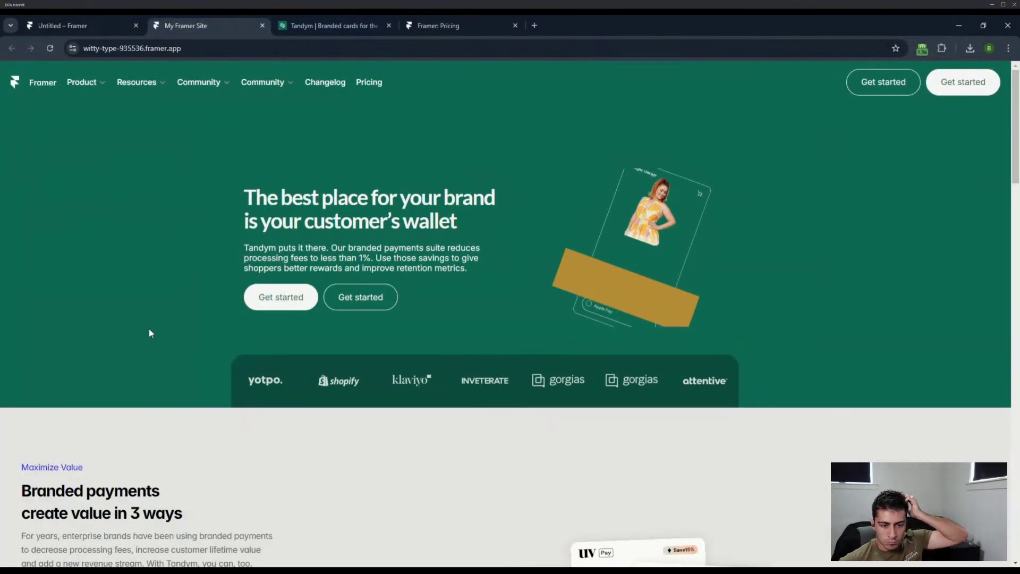
pyautogui.scroll(-15, 148, 330)
pyautogui.scroll(15, 149, 330)
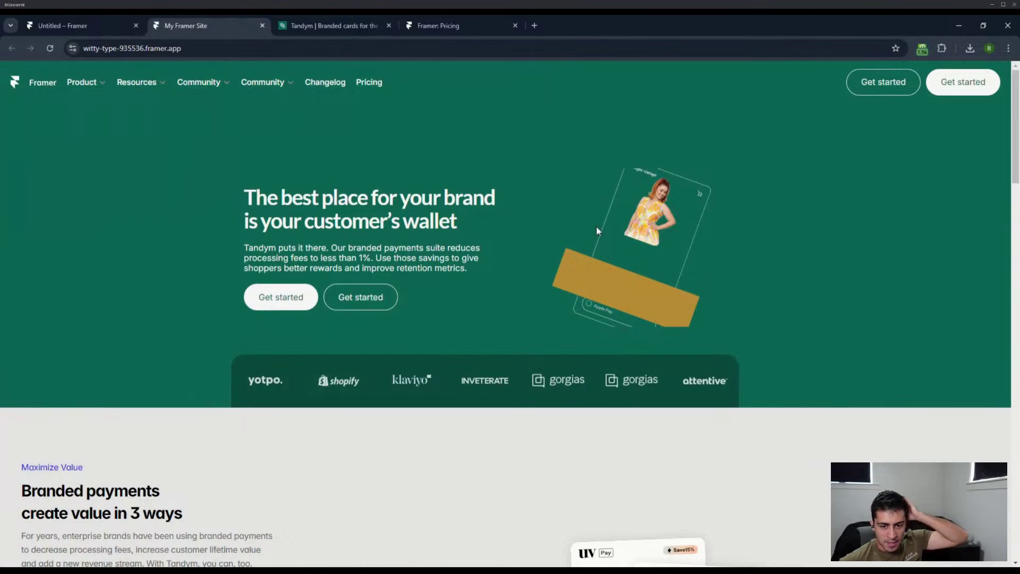
# Step: Inspect the published hero section in the developer tools, expanding the logo strip down to the yotpo image element
pyautogui.press('F12')
pyautogui.click(754, 68)
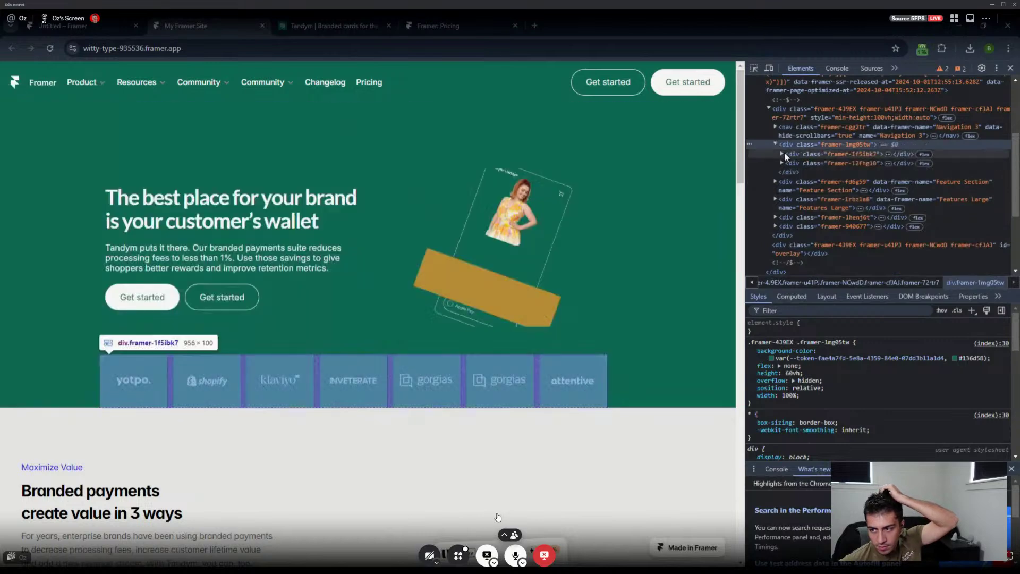
pyautogui.click(782, 153)
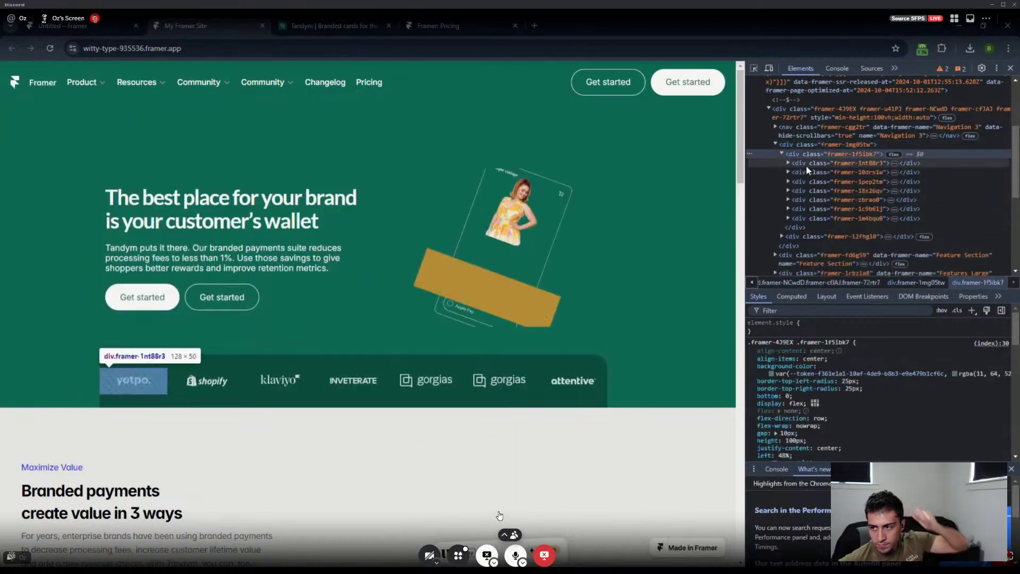
pyautogui.click(790, 163)
pyautogui.click(794, 172)
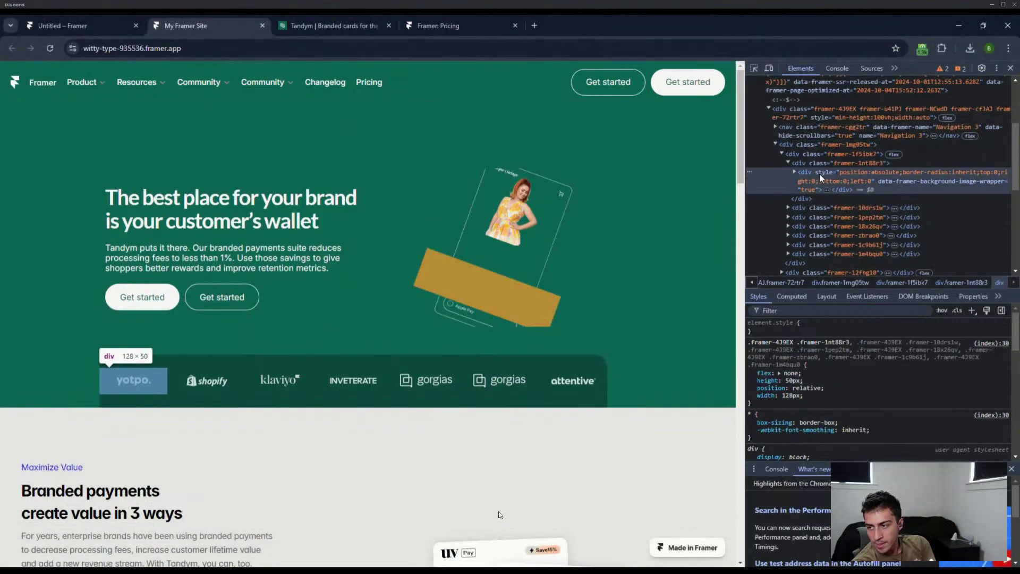
pyautogui.click(796, 172)
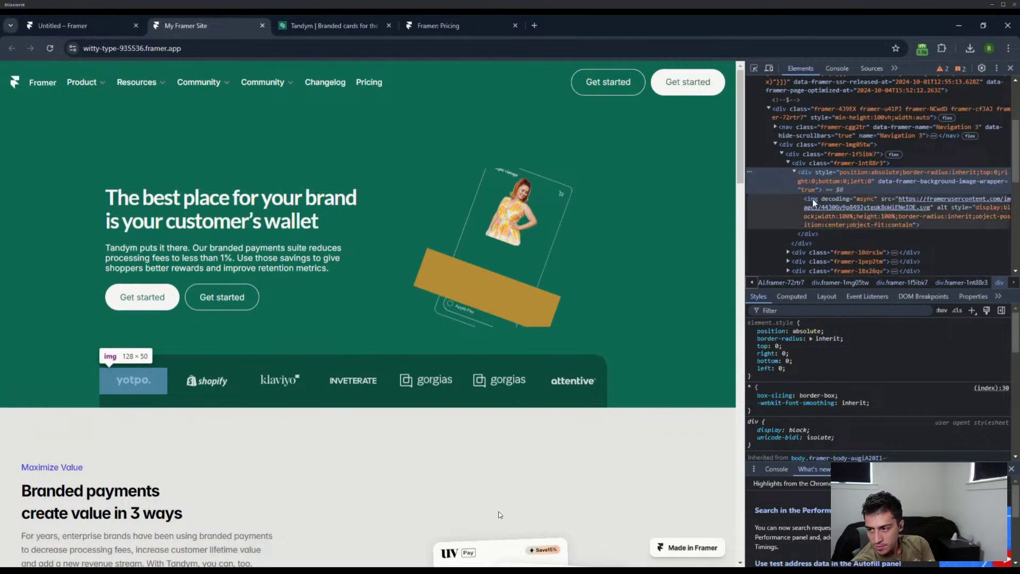
# Step: Collapse the yotpo logo's container and retrace the nesting from the logo strip's div through its wrapper to the image element
pyautogui.click(789, 163)
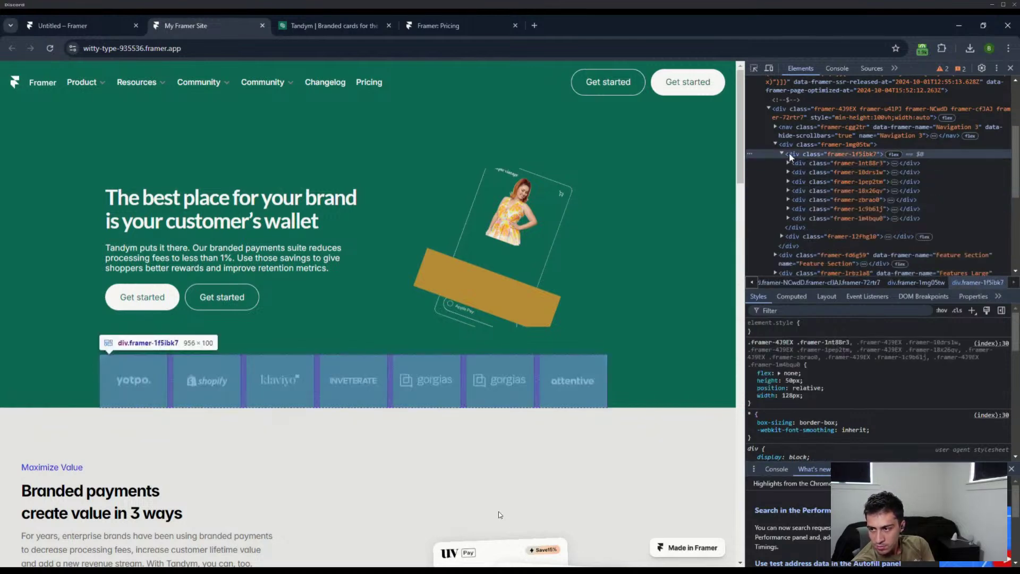
pyautogui.click(787, 147)
pyautogui.click(802, 157)
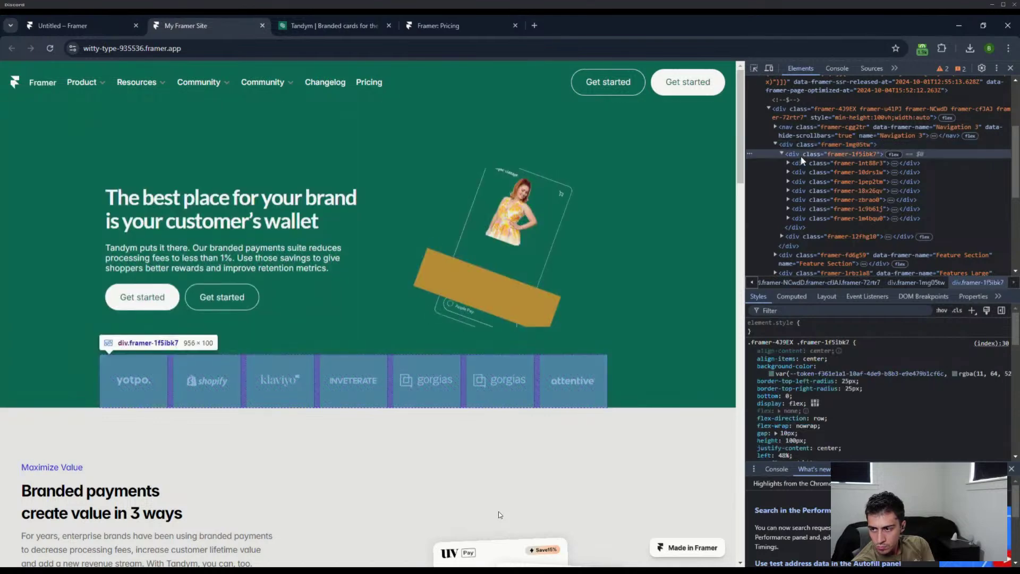
pyautogui.click(811, 164)
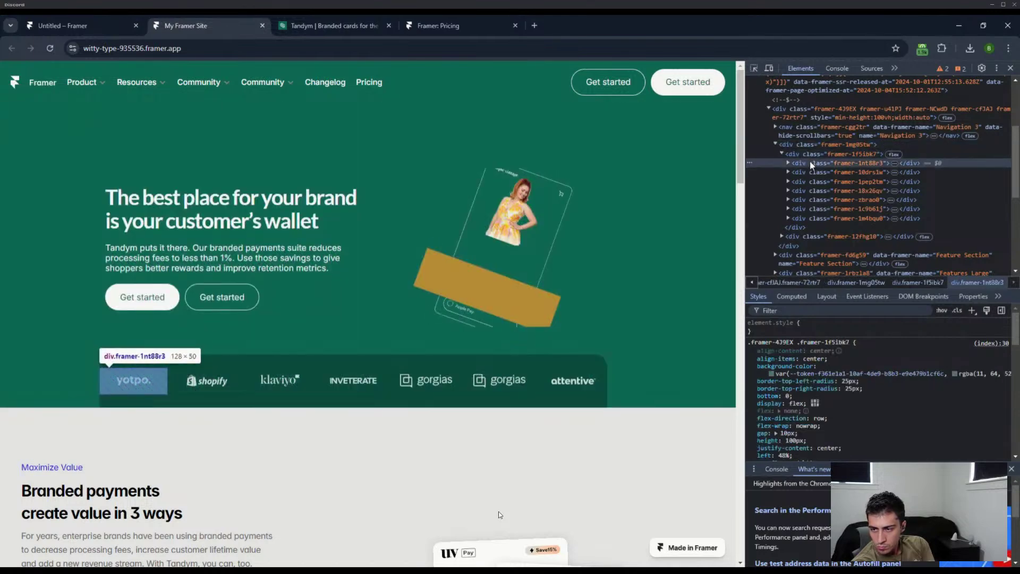
pyautogui.click(791, 164)
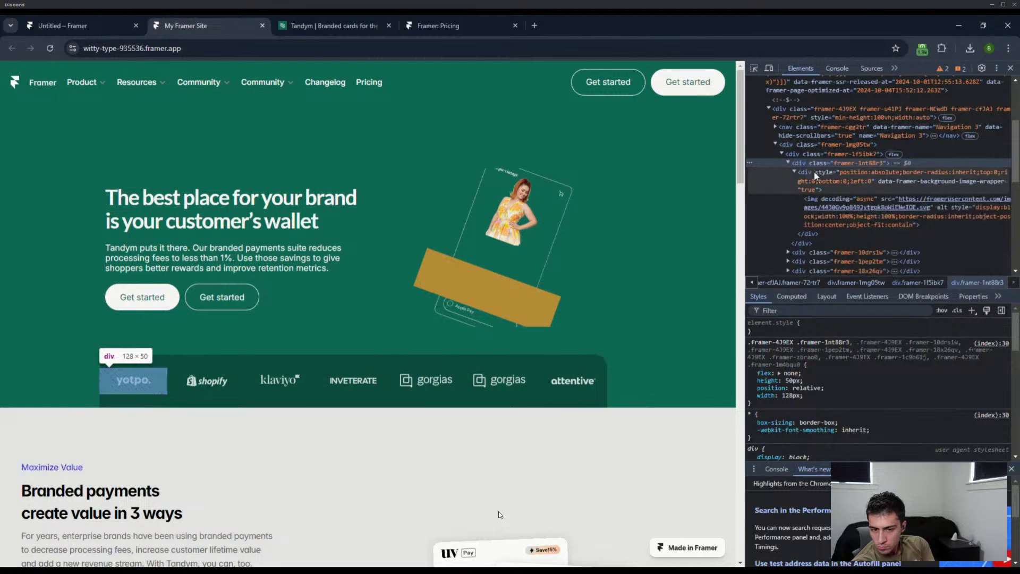
pyautogui.click(817, 175)
pyautogui.click(833, 207)
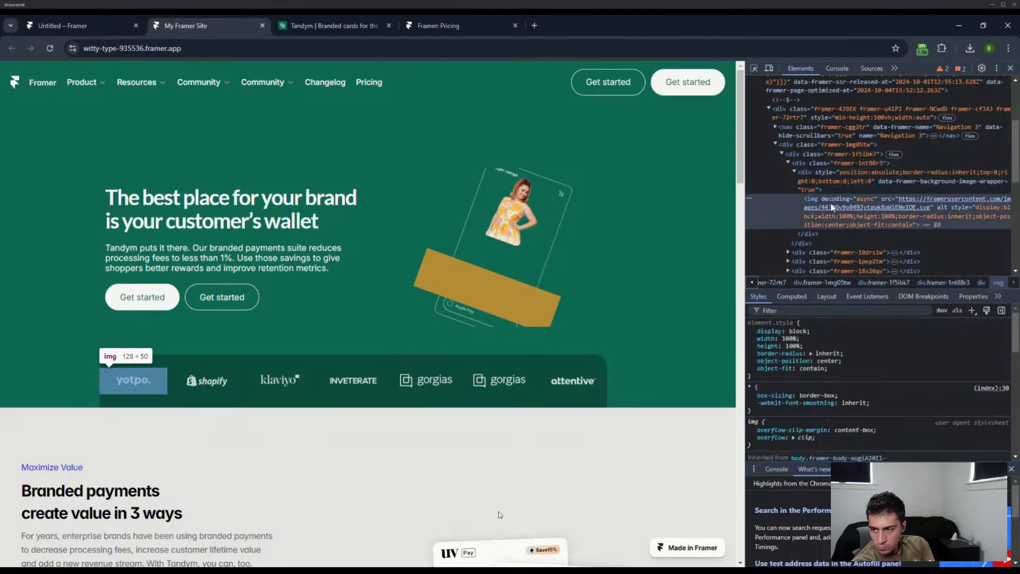
# Step: Inspect the Feature Section element and examine its heading container and Cards container in the element tree
pyautogui.scroll(-10, 833, 207)
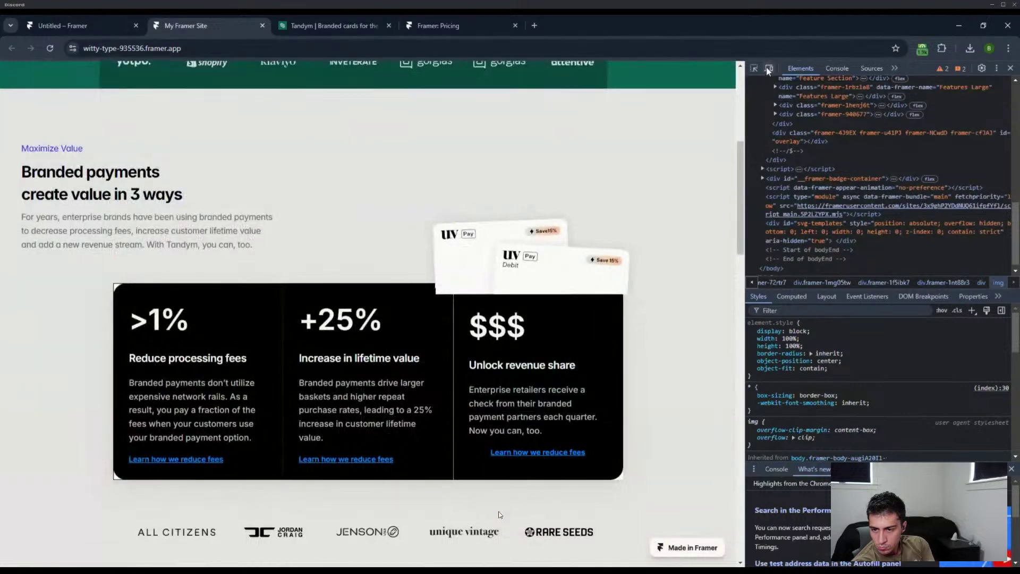
pyautogui.click(756, 70)
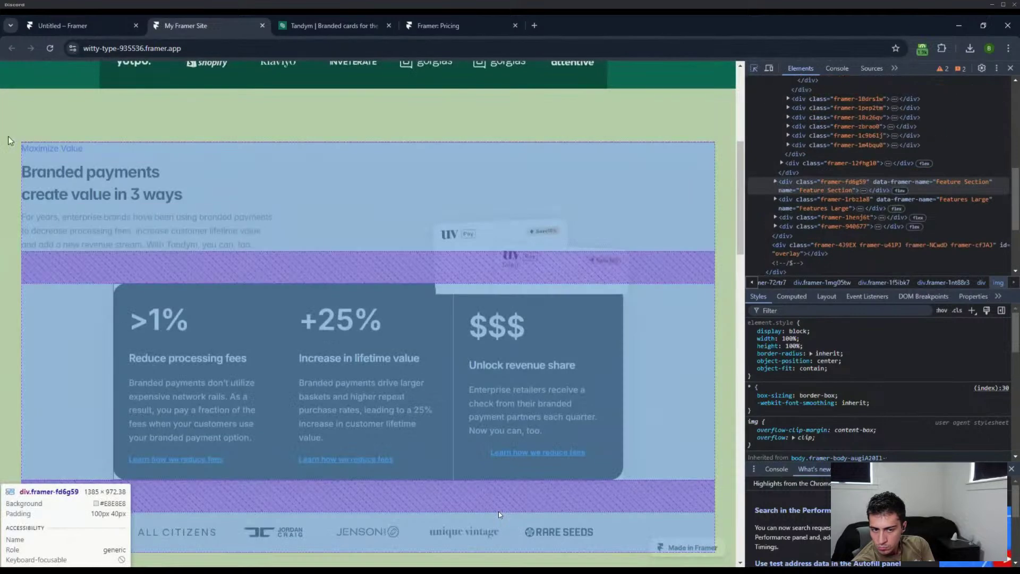
pyautogui.click(725, 263)
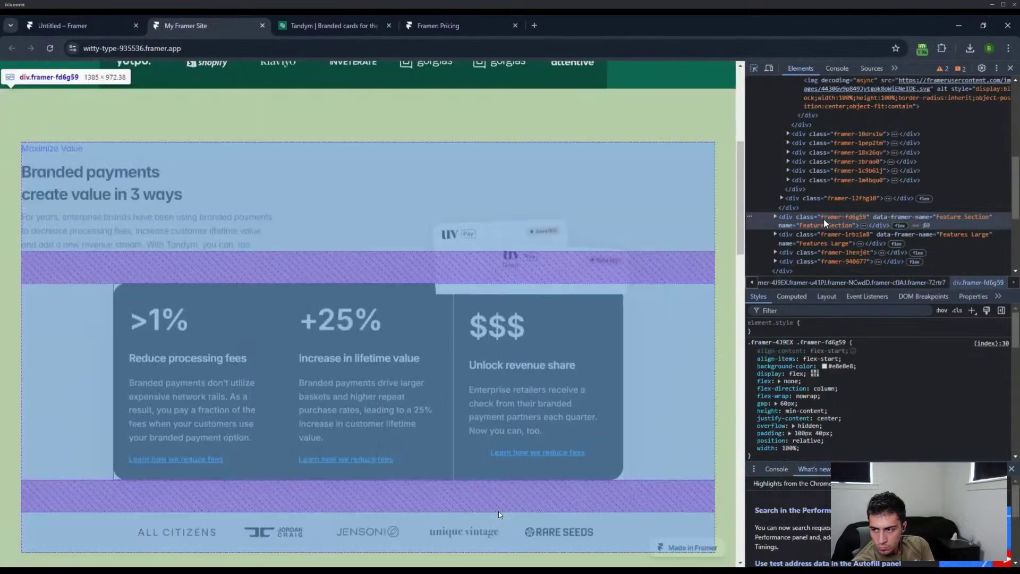
pyautogui.click(775, 217)
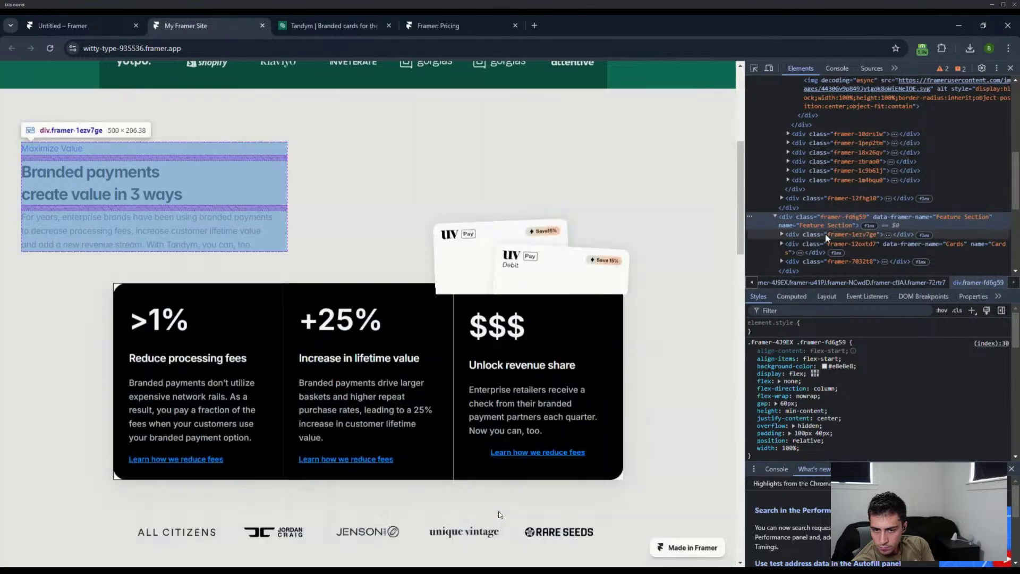
pyautogui.click(826, 235)
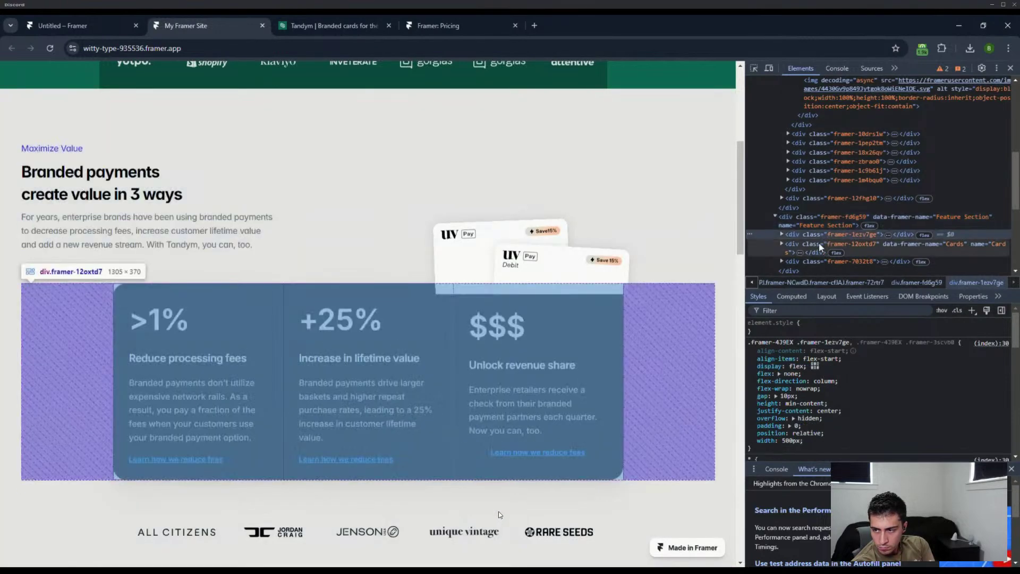
pyautogui.click(824, 246)
# Step: Expand the heading container and examine the elements behind the "Maximize Value" label and the "Branded payments create value in 3 ways" heading
pyautogui.click(783, 234)
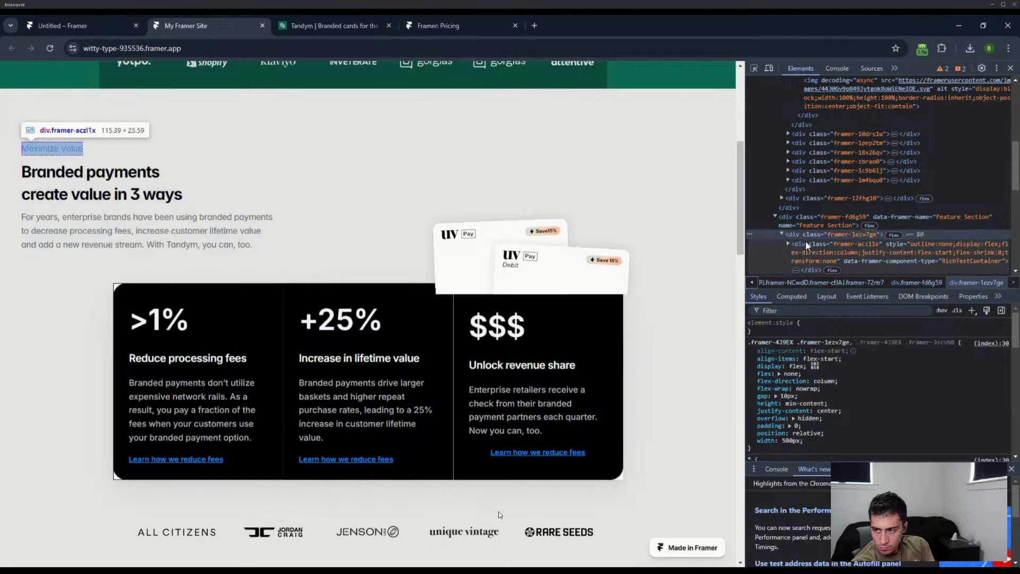
pyautogui.click(807, 245)
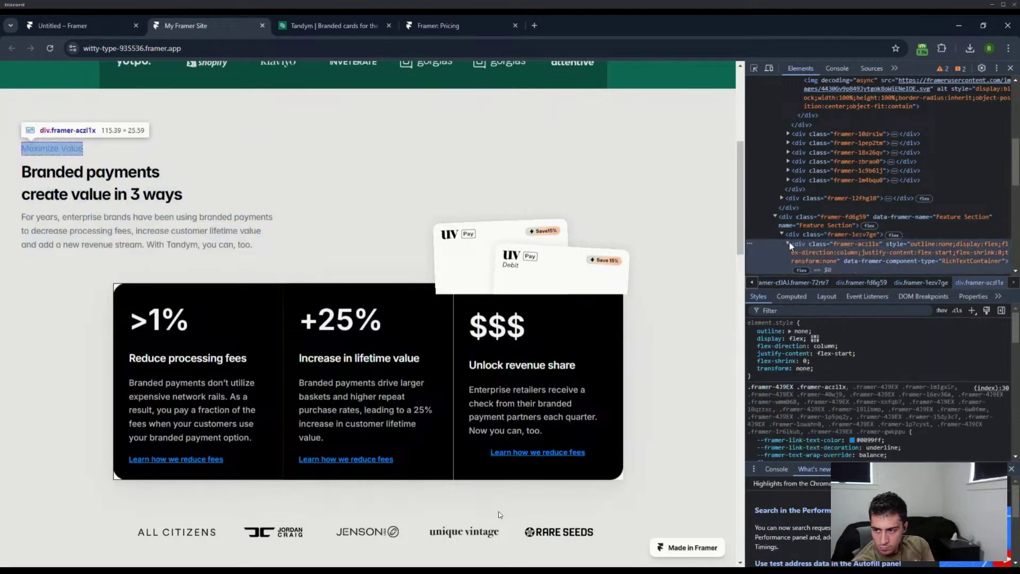
pyautogui.click(789, 244)
pyautogui.scroll(-2, 797, 223)
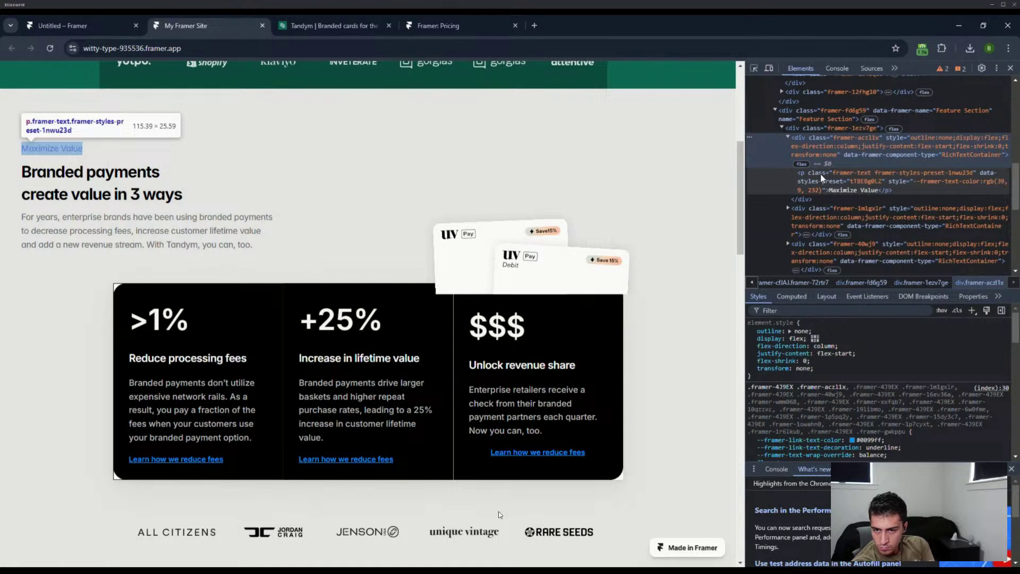
pyautogui.scroll(2, 851, 189)
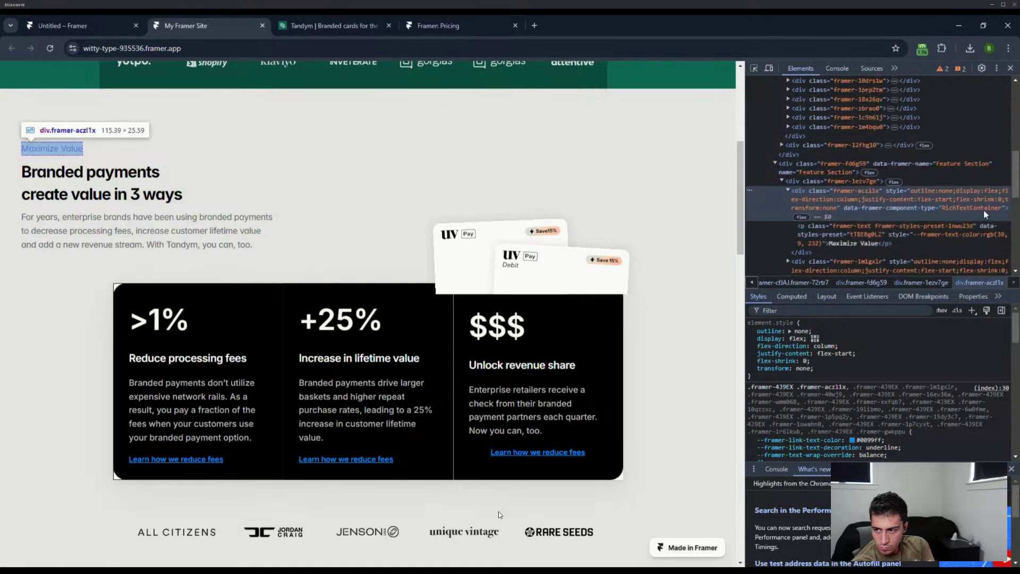
pyautogui.click(815, 237)
pyautogui.click(812, 261)
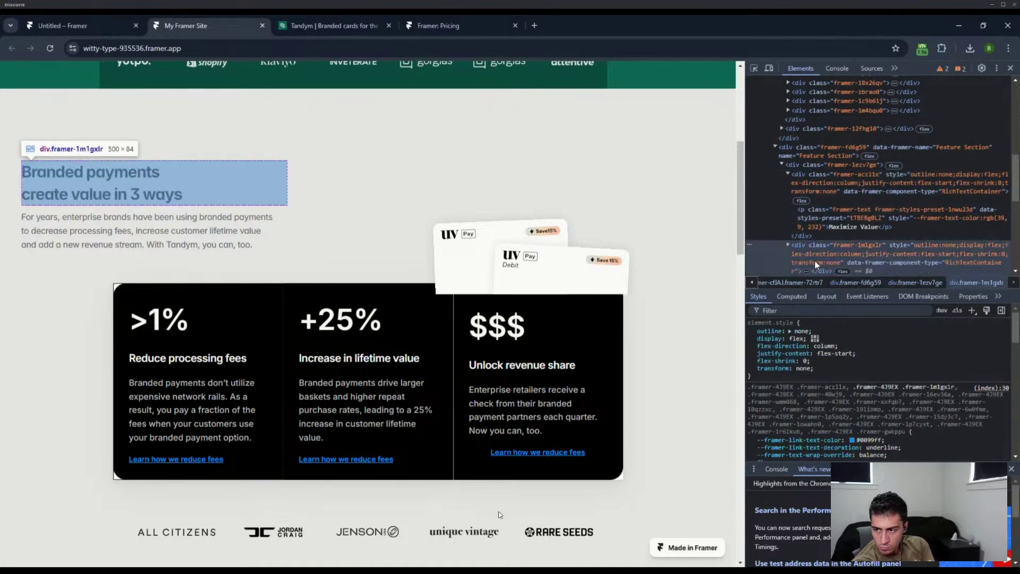
pyautogui.scroll(-3, 813, 213)
pyautogui.press('Right')
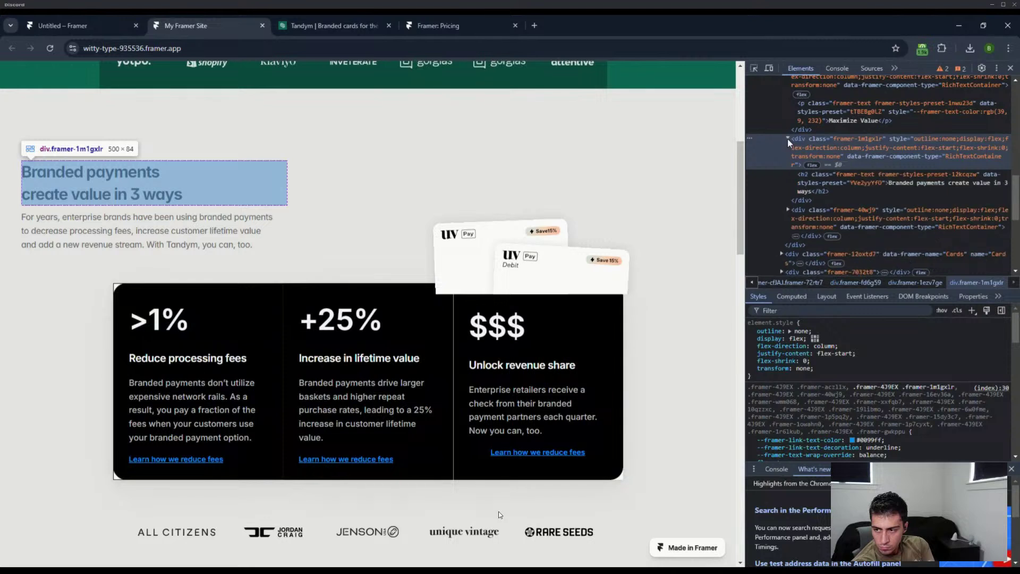
# Step: Inspect the h2 element behind the "Branded payments create value in 3 ways" heading and close the developer tools
pyautogui.click(805, 181)
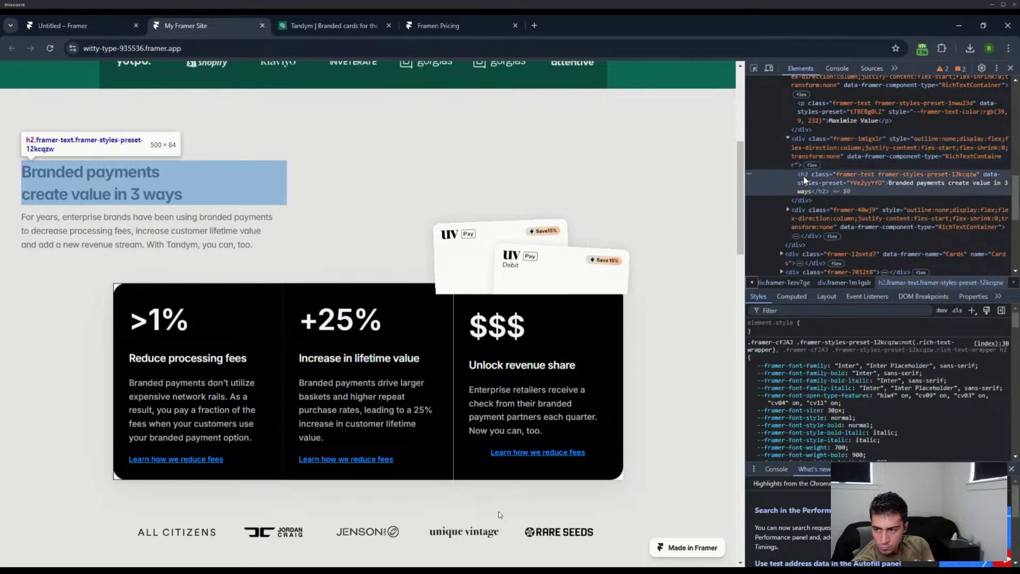
pyautogui.scroll(4, 498, 514)
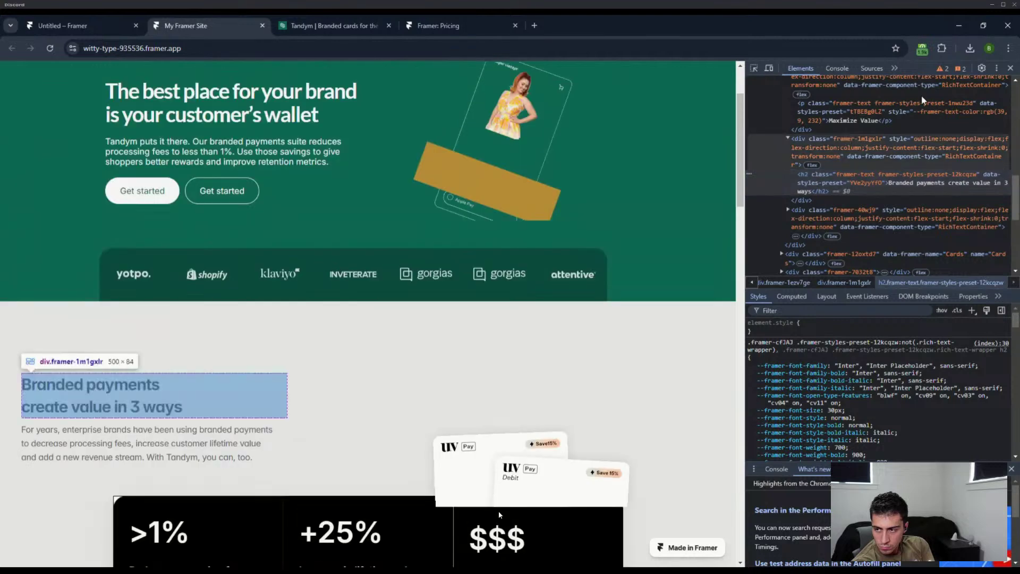
pyautogui.press('F12')
# Step: Review the published page down through the shopping and checkout experience sections and return to the hero
pyautogui.scroll(-13, 343, 334)
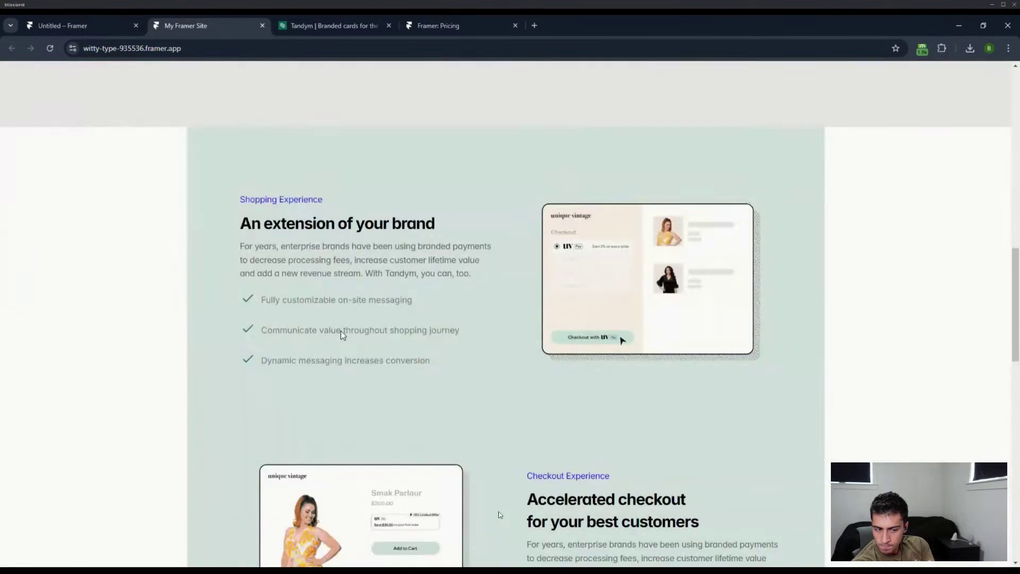
pyautogui.scroll(-15, 343, 334)
pyautogui.scroll(8, 342, 334)
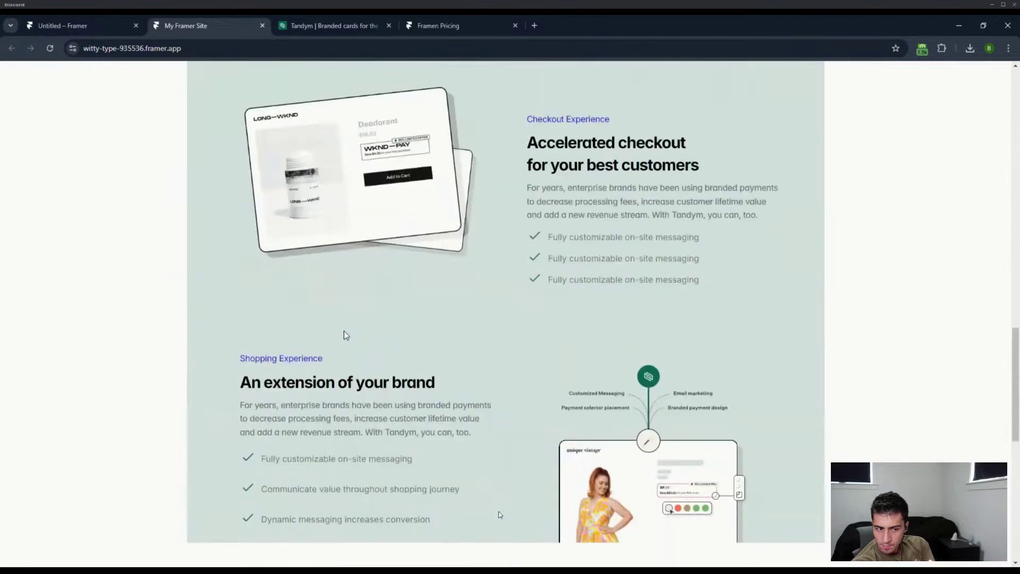
pyautogui.scroll(13, 346, 335)
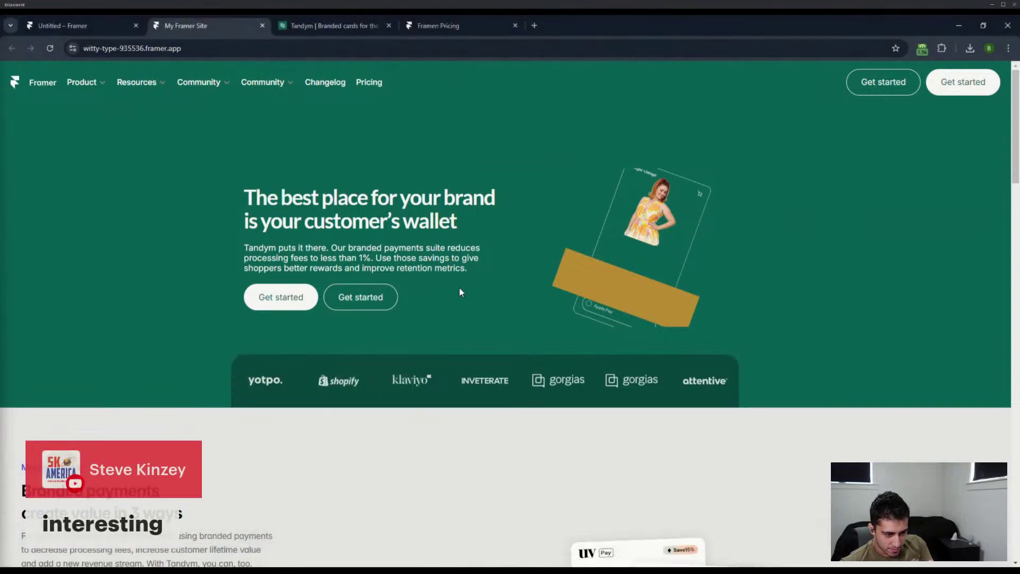
# Step: Return to the Framer project, dismiss the publishing options and exit the preview to the page canvas
pyautogui.click(93, 25)
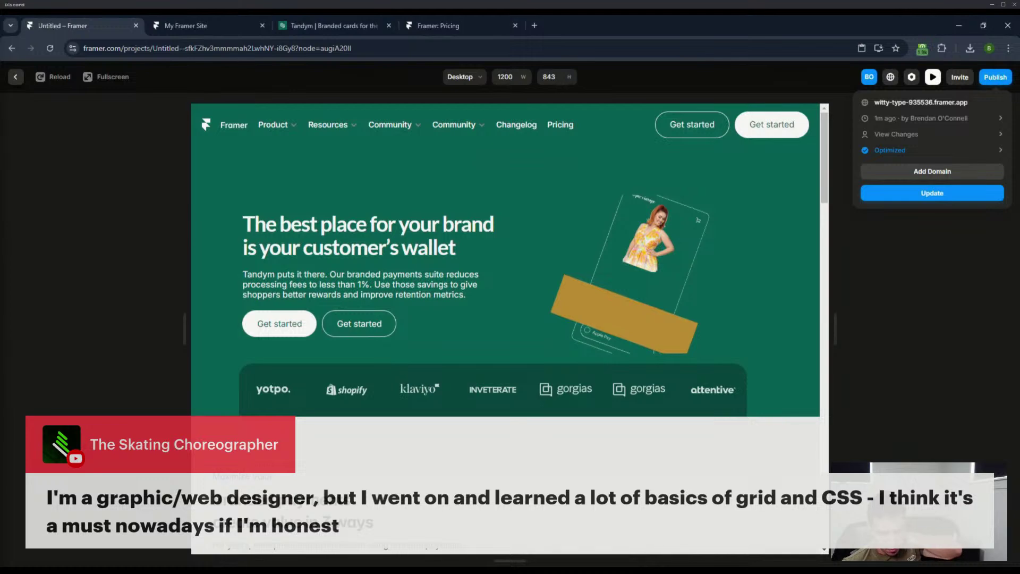
pyautogui.click(970, 70)
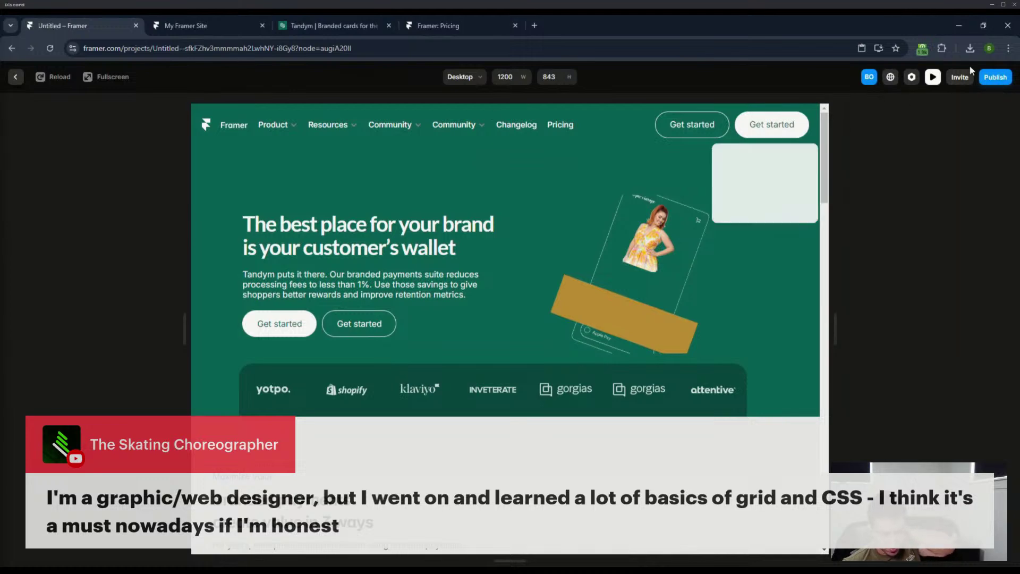
pyautogui.press('Escape')
pyautogui.scroll(-3, 473, 279)
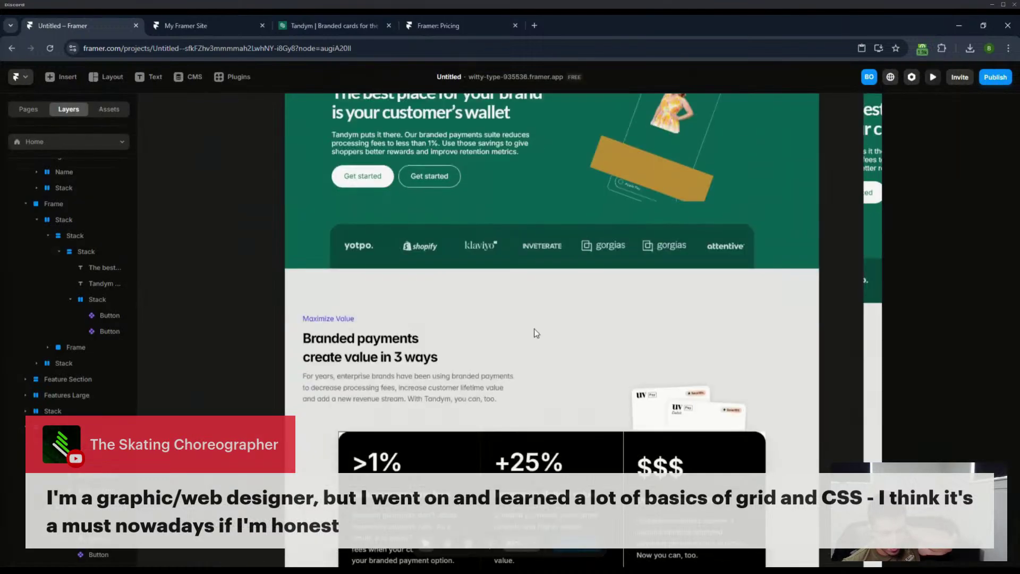
# Step: Compare the text properties of the "Maximize Value" label and the "Branded payments create value in 3 ways" heading in the Feature Section
pyautogui.click(423, 356)
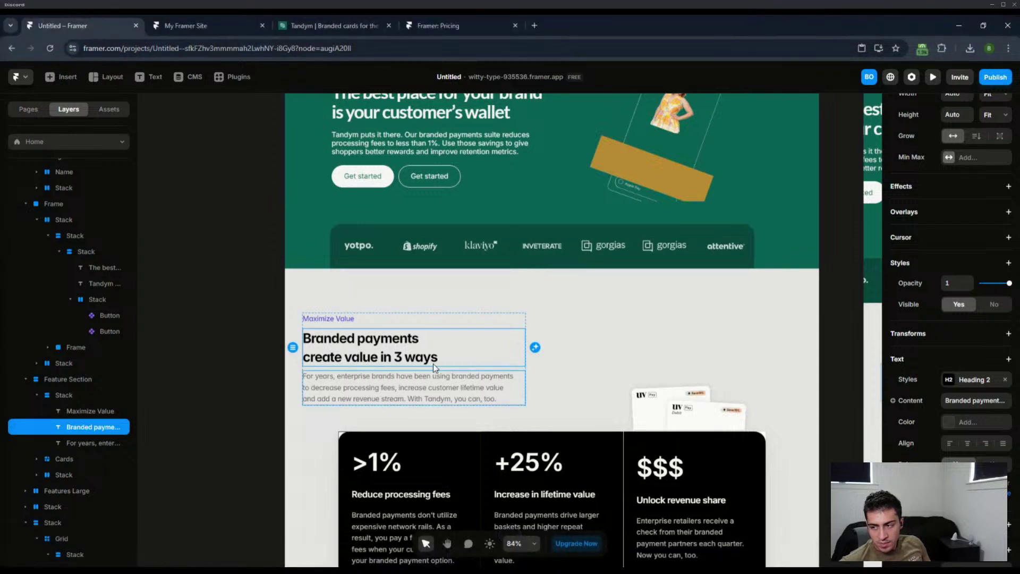
pyautogui.click(457, 372)
pyautogui.click(423, 340)
pyautogui.click(343, 318)
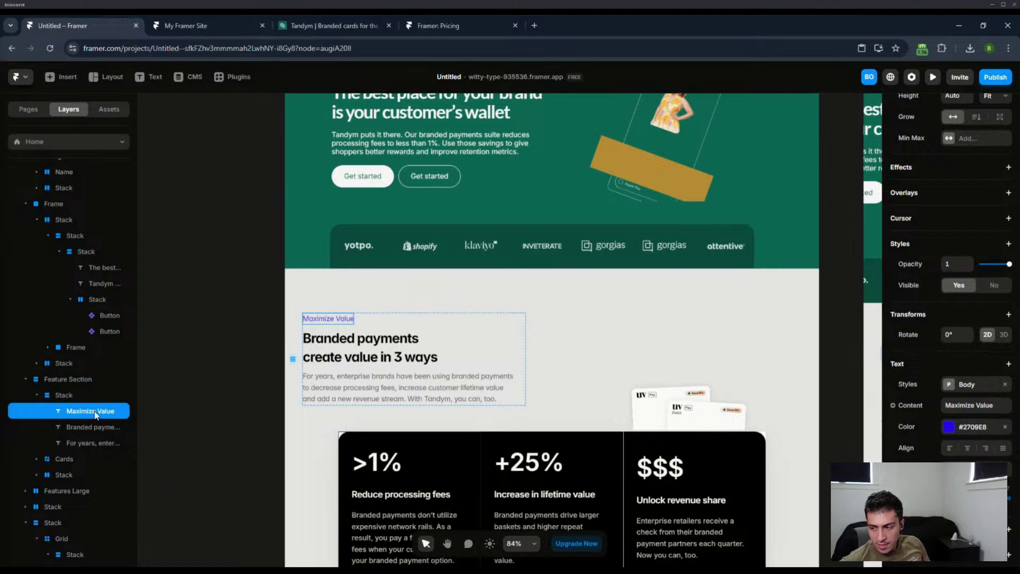
pyautogui.scroll(-1, 951, 372)
pyautogui.scroll(-1, 951, 318)
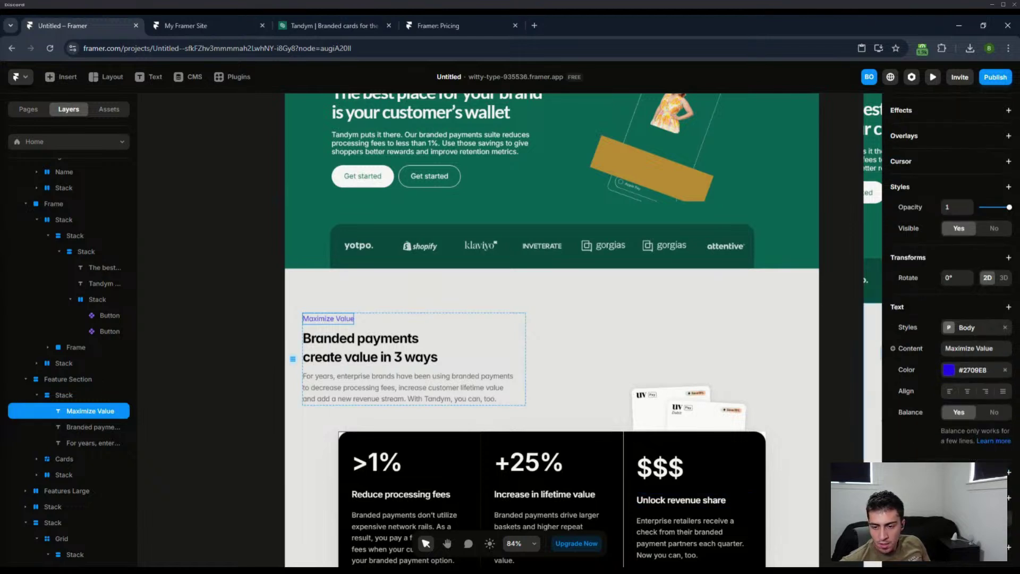
pyautogui.click(85, 427)
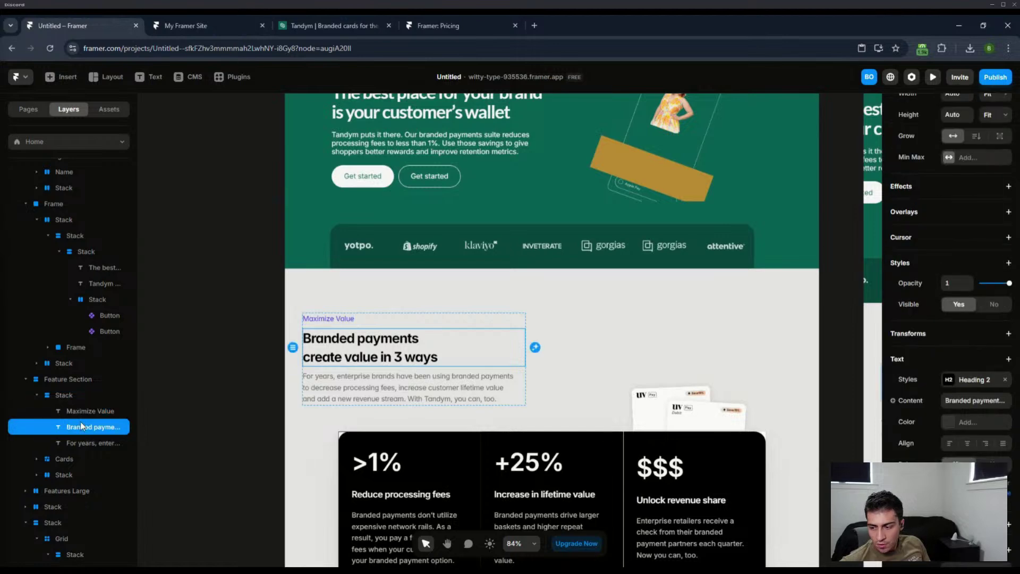
pyautogui.click(83, 415)
pyautogui.click(85, 427)
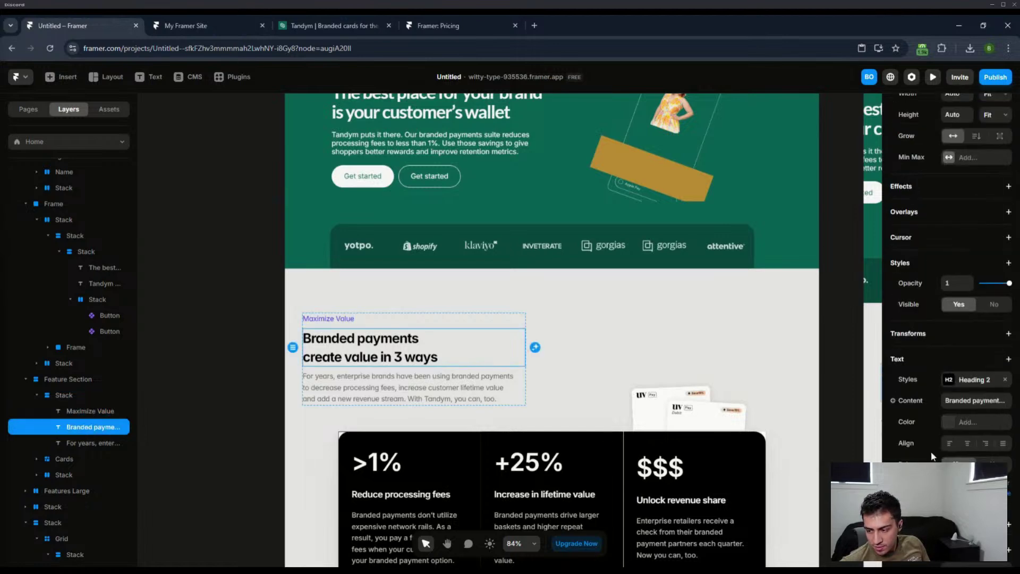
pyautogui.scroll(-3, 671, 449)
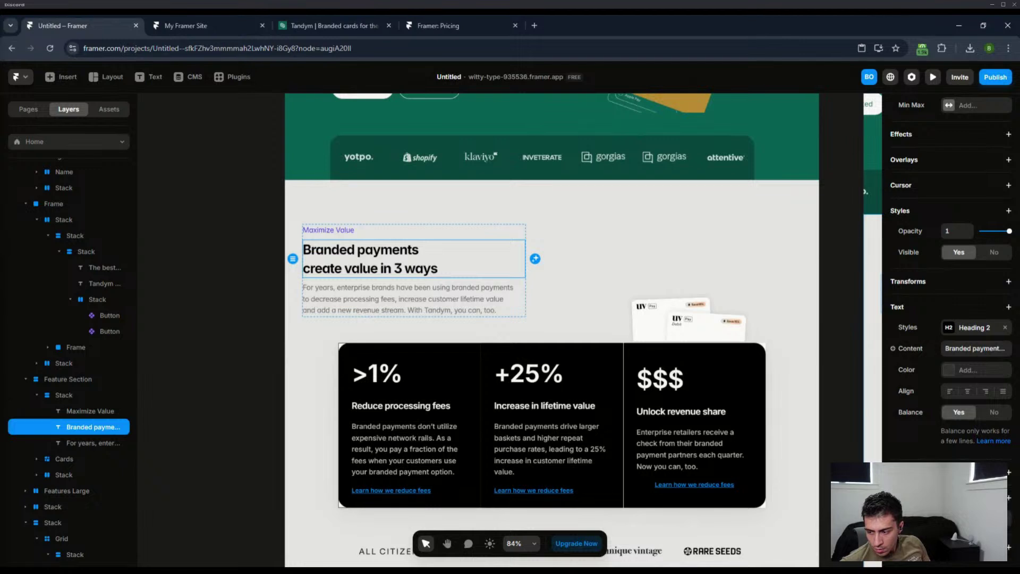
pyautogui.scroll(4, 951, 319)
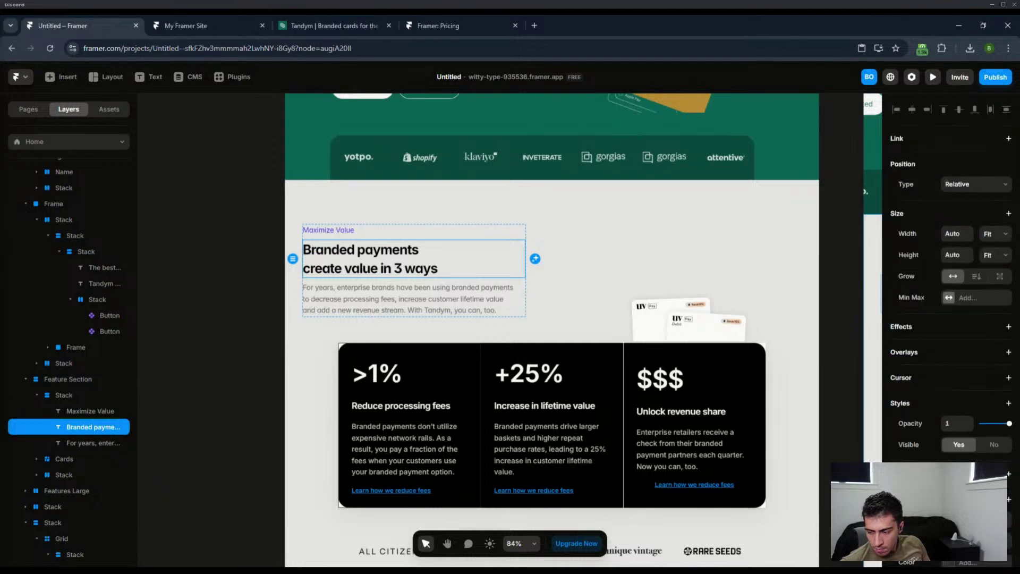
# Step: Examine the link, size-limit and style options offered for the "Branded payments create value in 3 ways" heading
pyautogui.click(1009, 139)
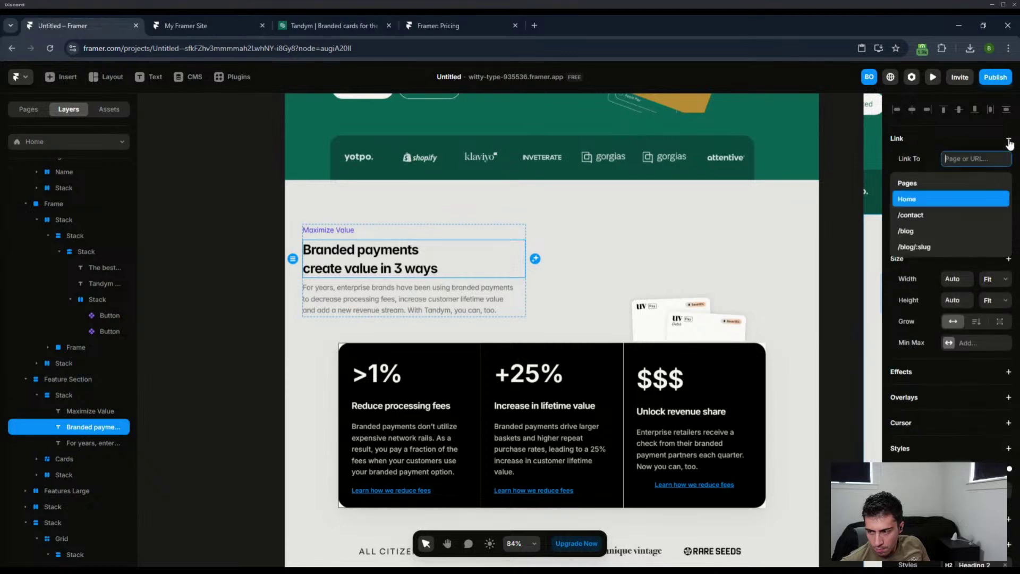
pyautogui.click(912, 145)
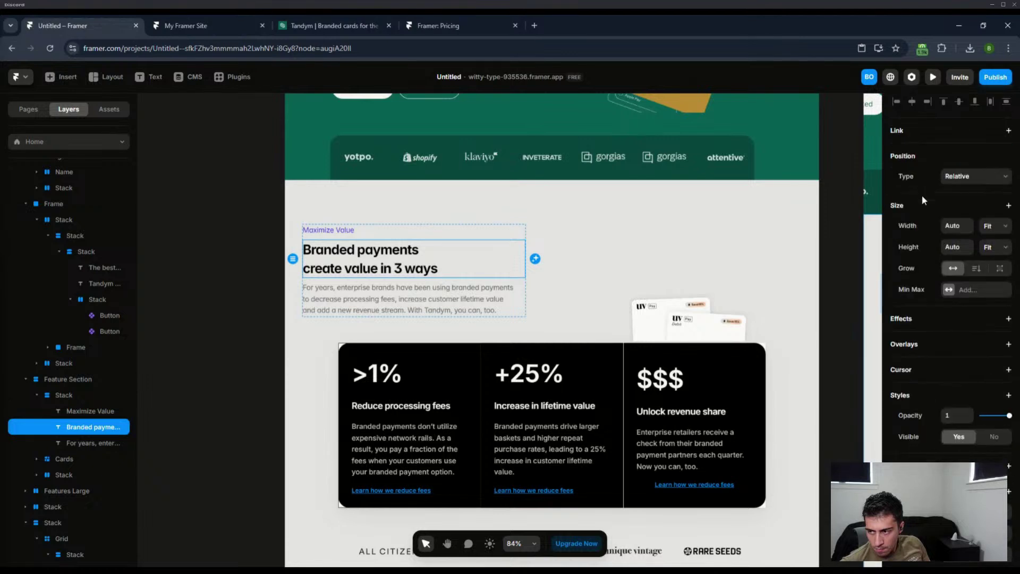
pyautogui.scroll(-4, 923, 195)
pyautogui.scroll(4, 925, 213)
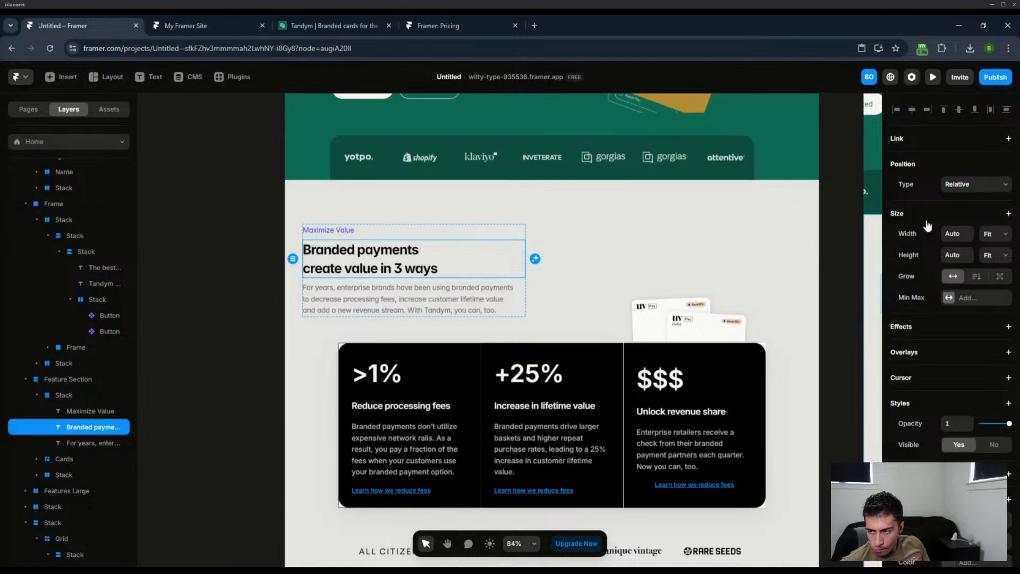
pyautogui.click(1010, 214)
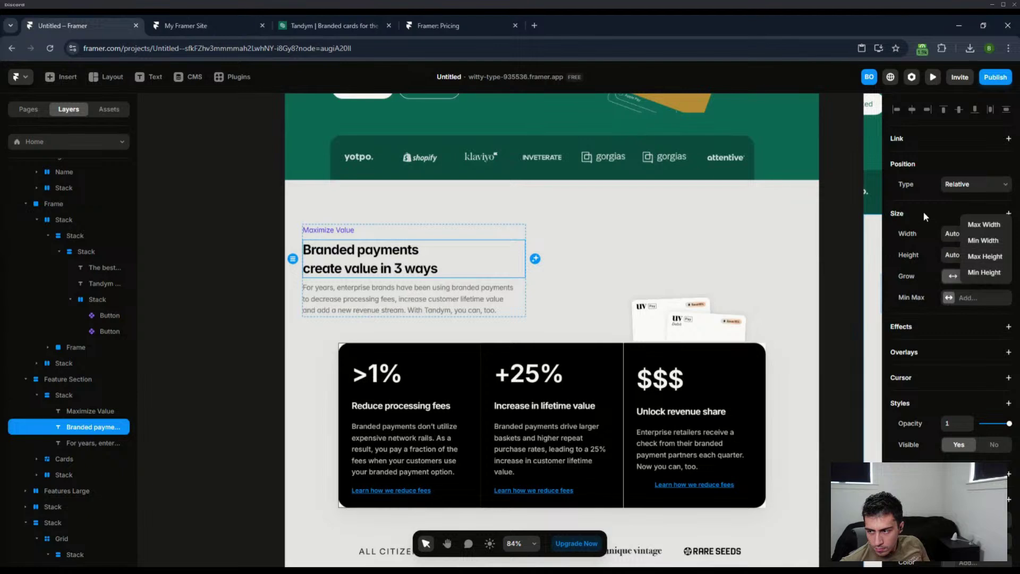
pyautogui.click(986, 257)
pyautogui.scroll(-4, 999, 239)
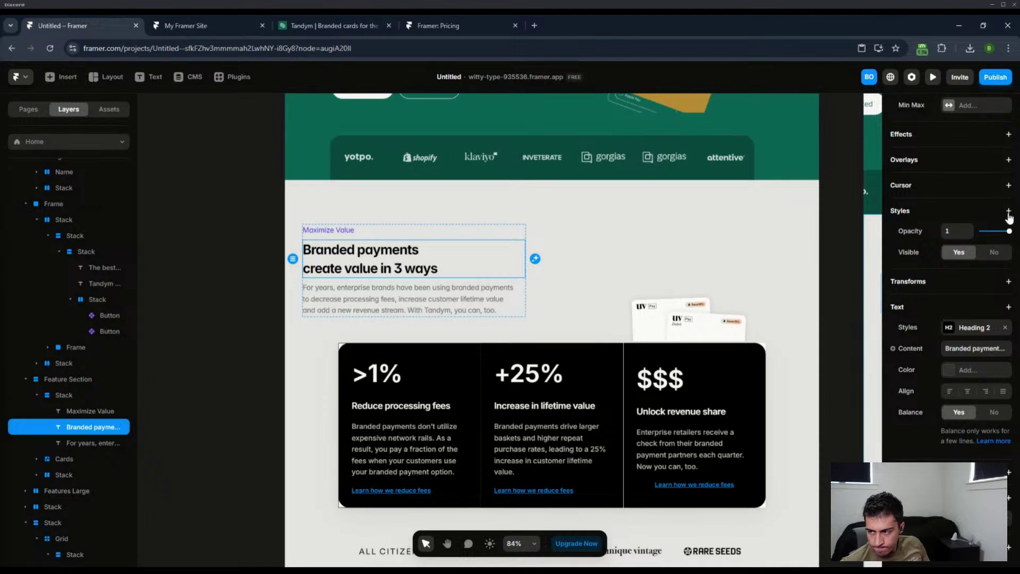
pyautogui.click(1008, 212)
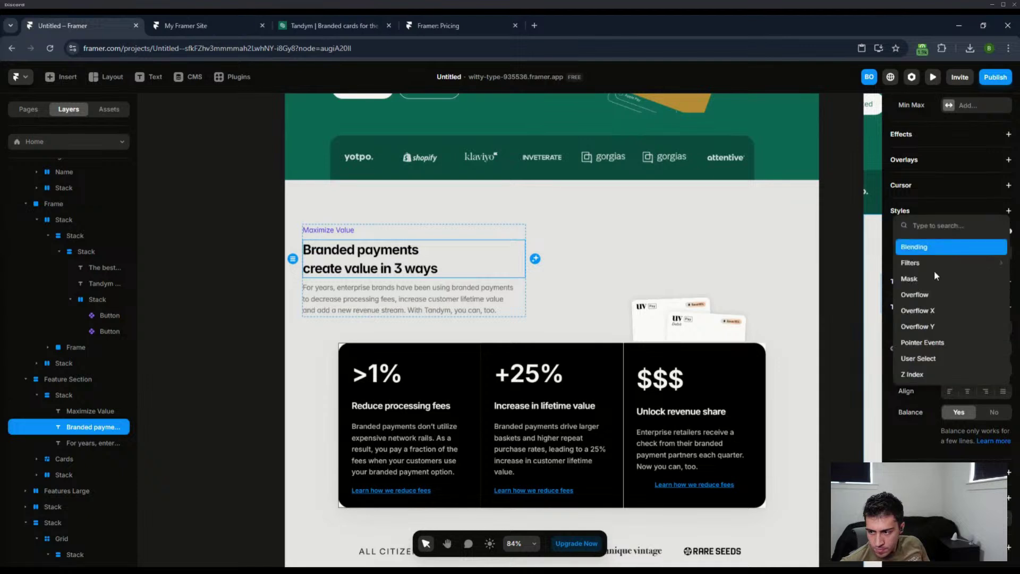
pyautogui.click(887, 242)
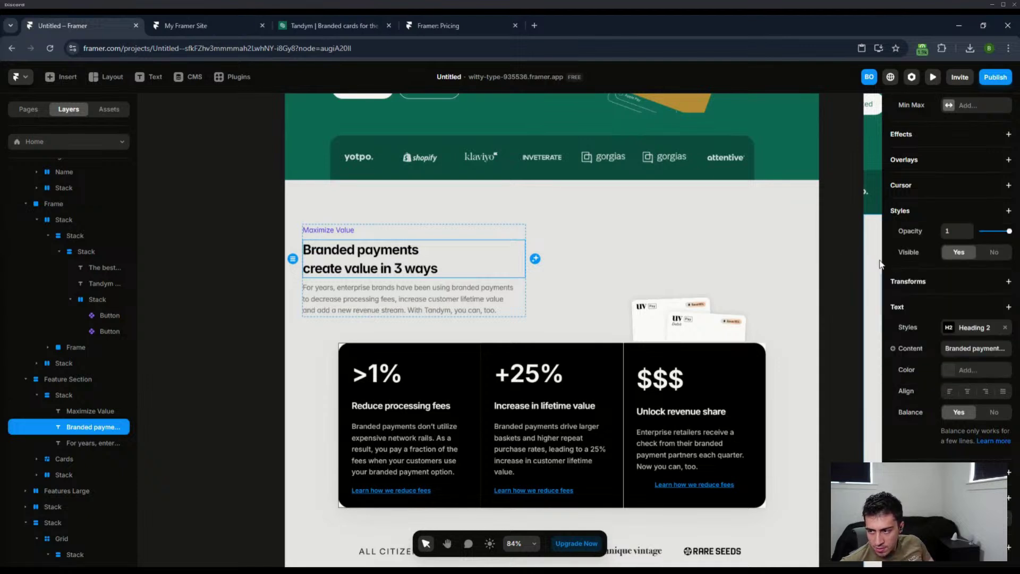
# Step: Widen the properties area and check the heading's content and additional text options
pyautogui.moveTo(883, 257); pyautogui.dragTo(832, 273)
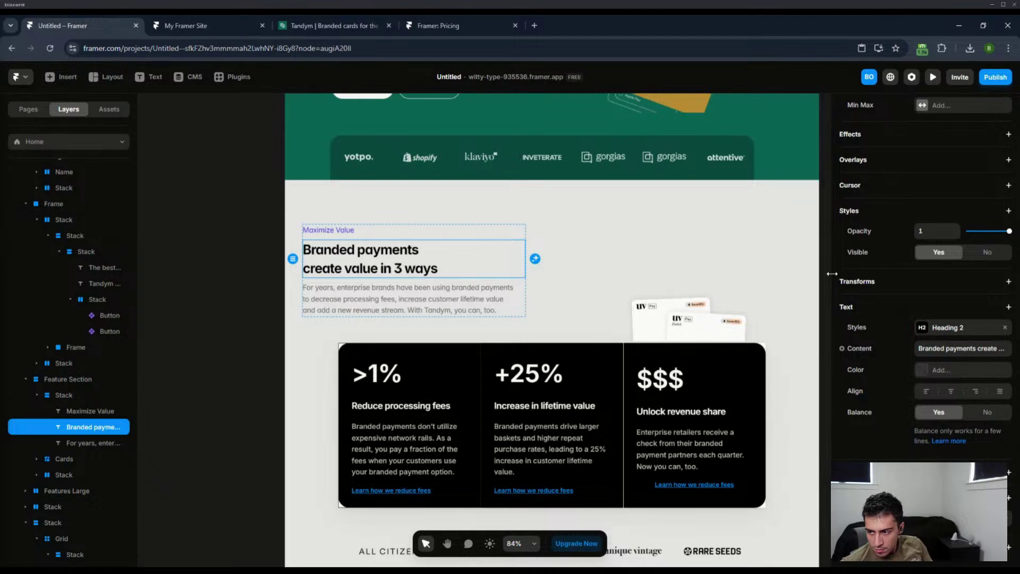
pyautogui.click(963, 348)
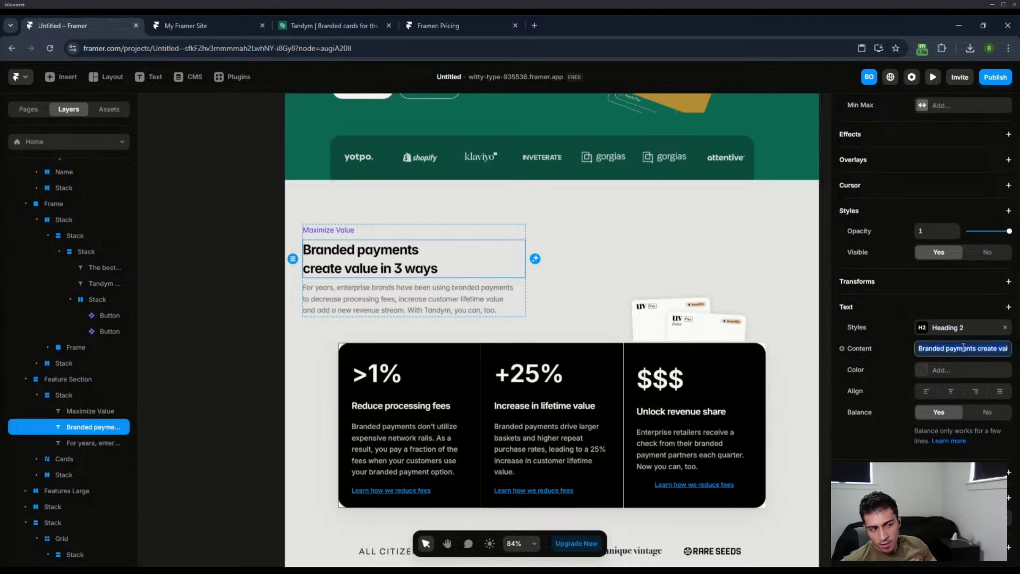
pyautogui.click(1010, 307)
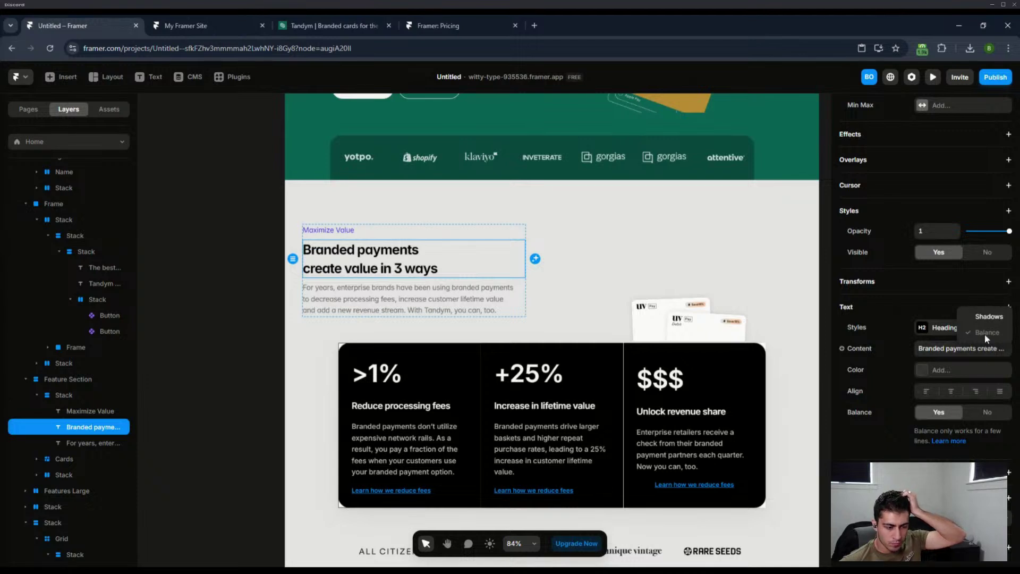
pyautogui.click(910, 313)
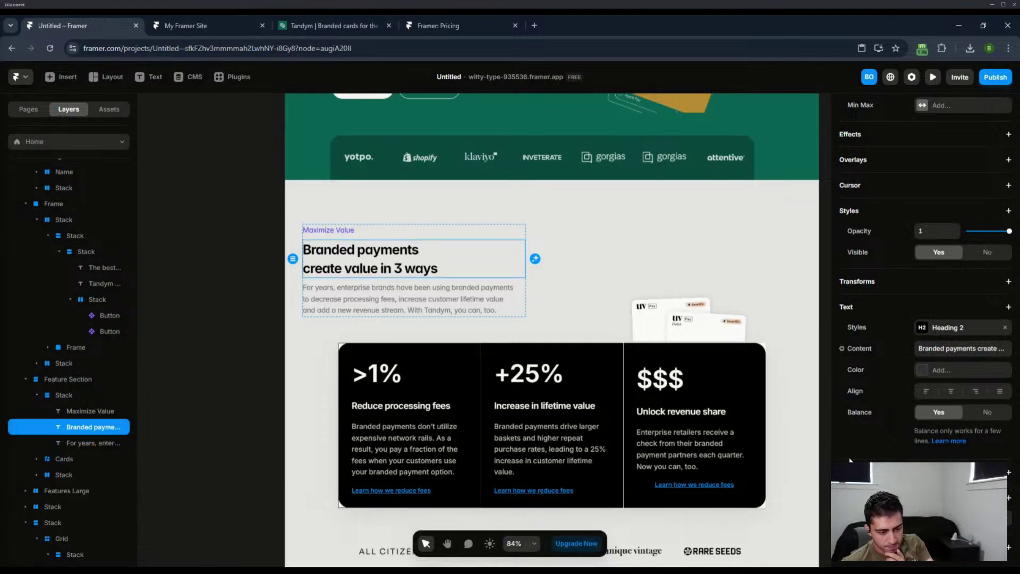
# Step: Trace the nesting from the Feature Section through its heading stack to the "Maximize Value" label
pyautogui.click(573, 303)
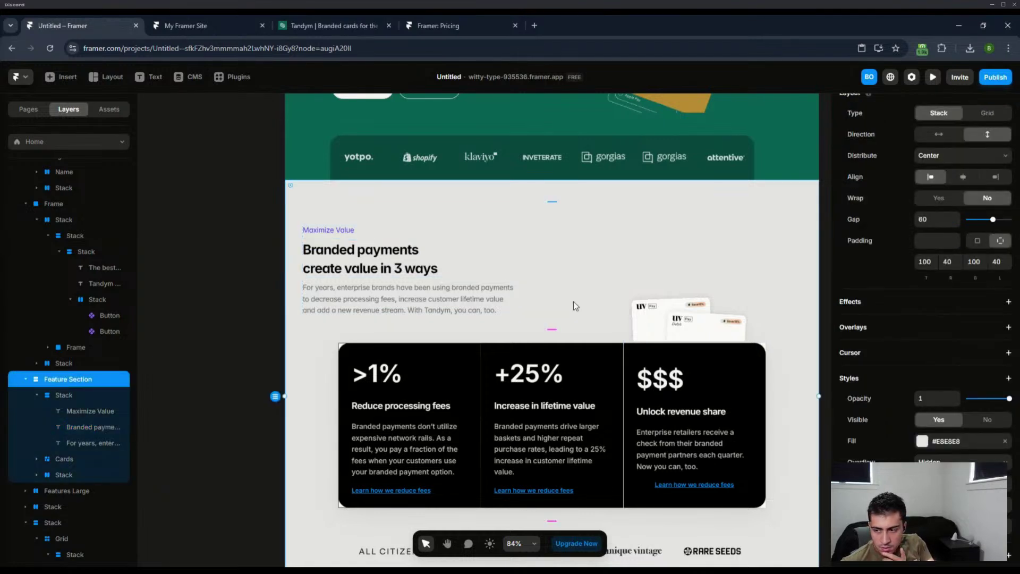
pyautogui.click(72, 394)
pyautogui.click(81, 412)
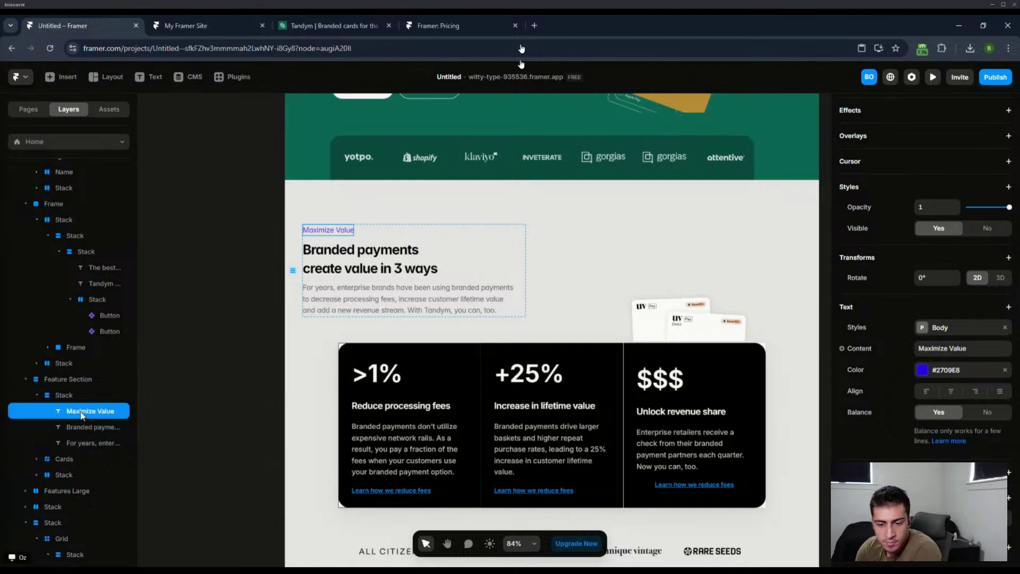
pyautogui.moveTo(307, 268)
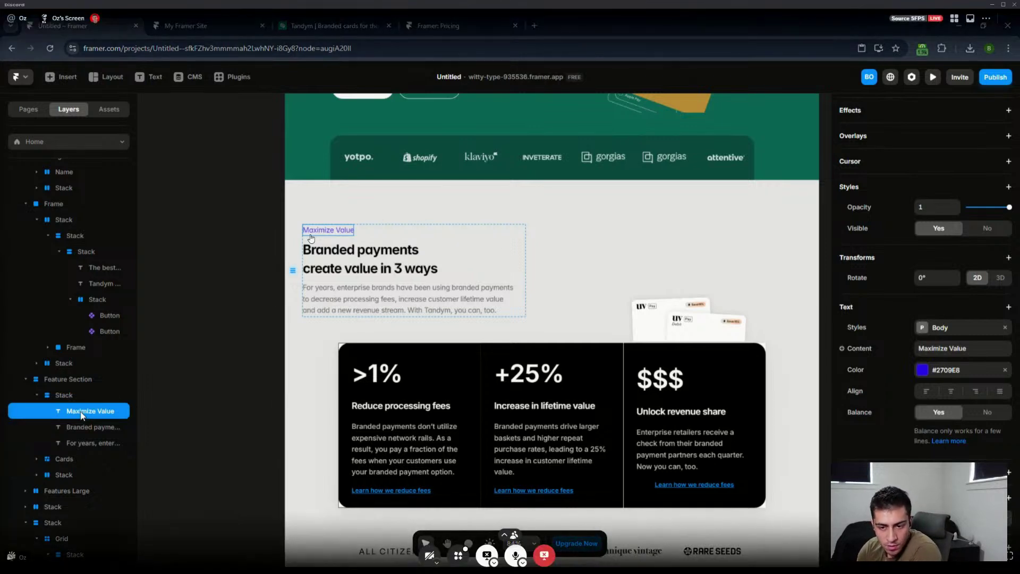